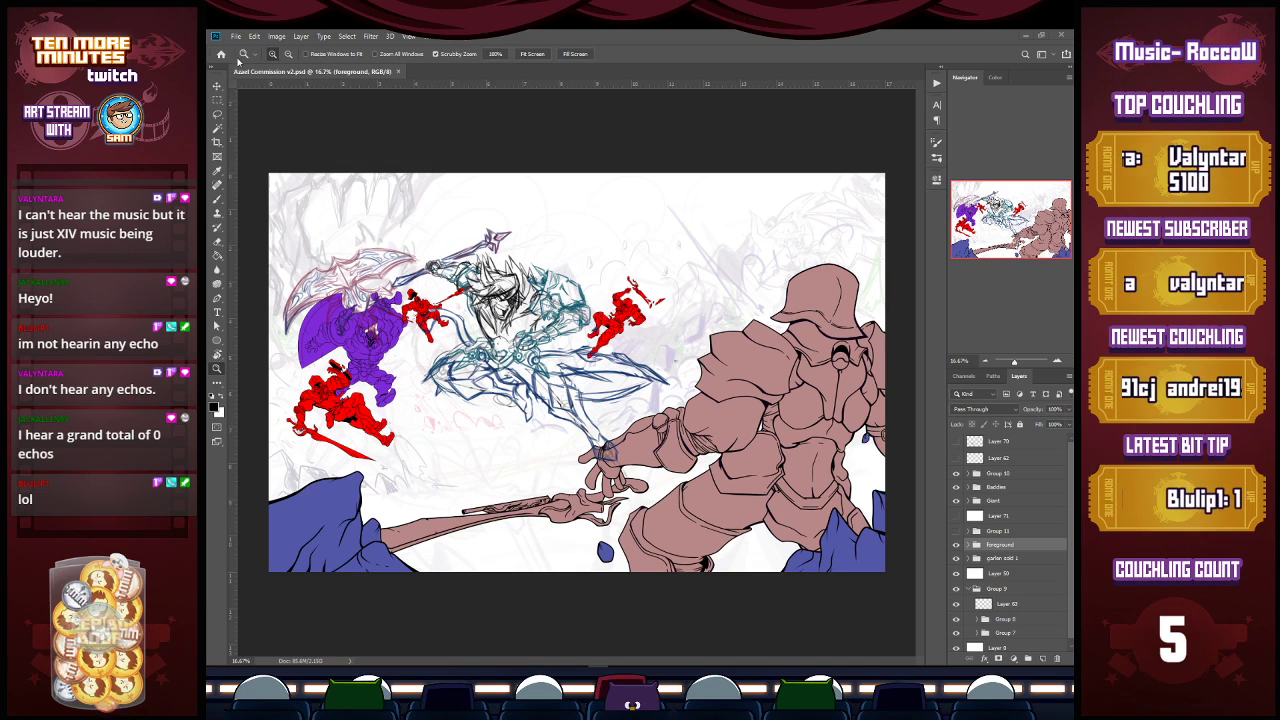
Step: Open the recent document High Jinks Illustrations.psd and rotate the canvas view to 90° so the map reads upright
left_click(237, 40)
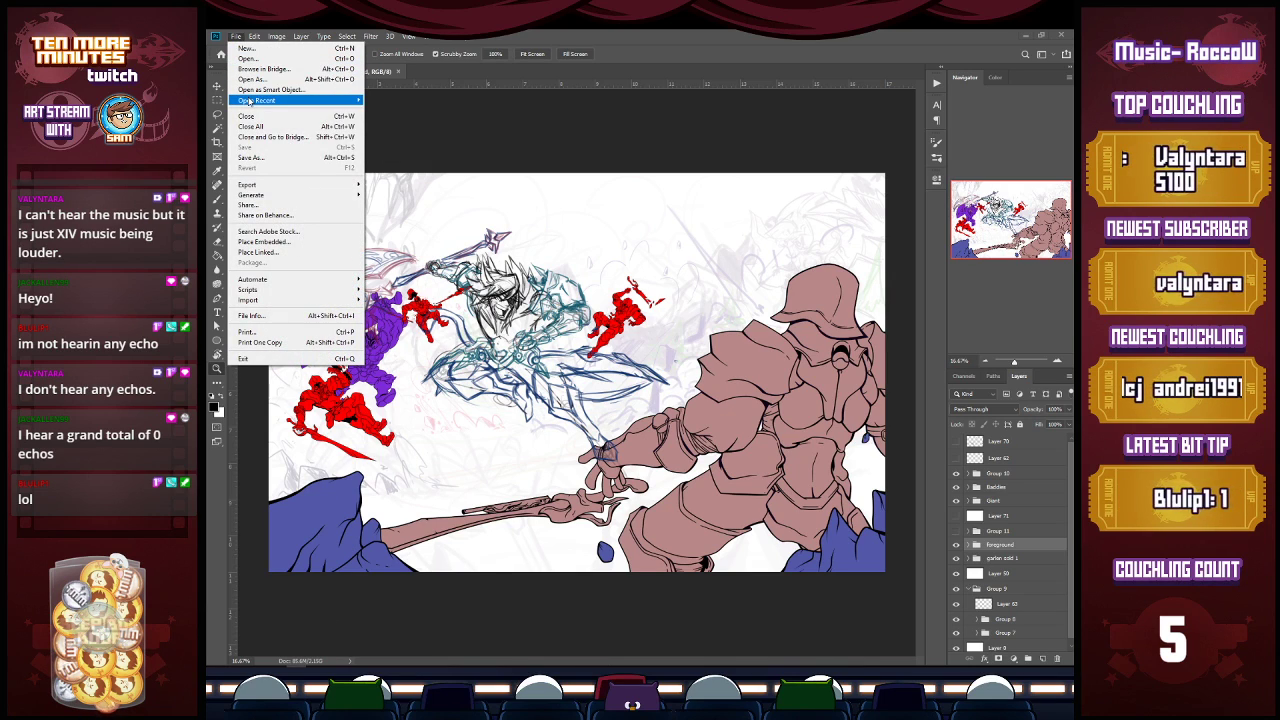
mouse_move(250, 100)
left_click(394, 102)
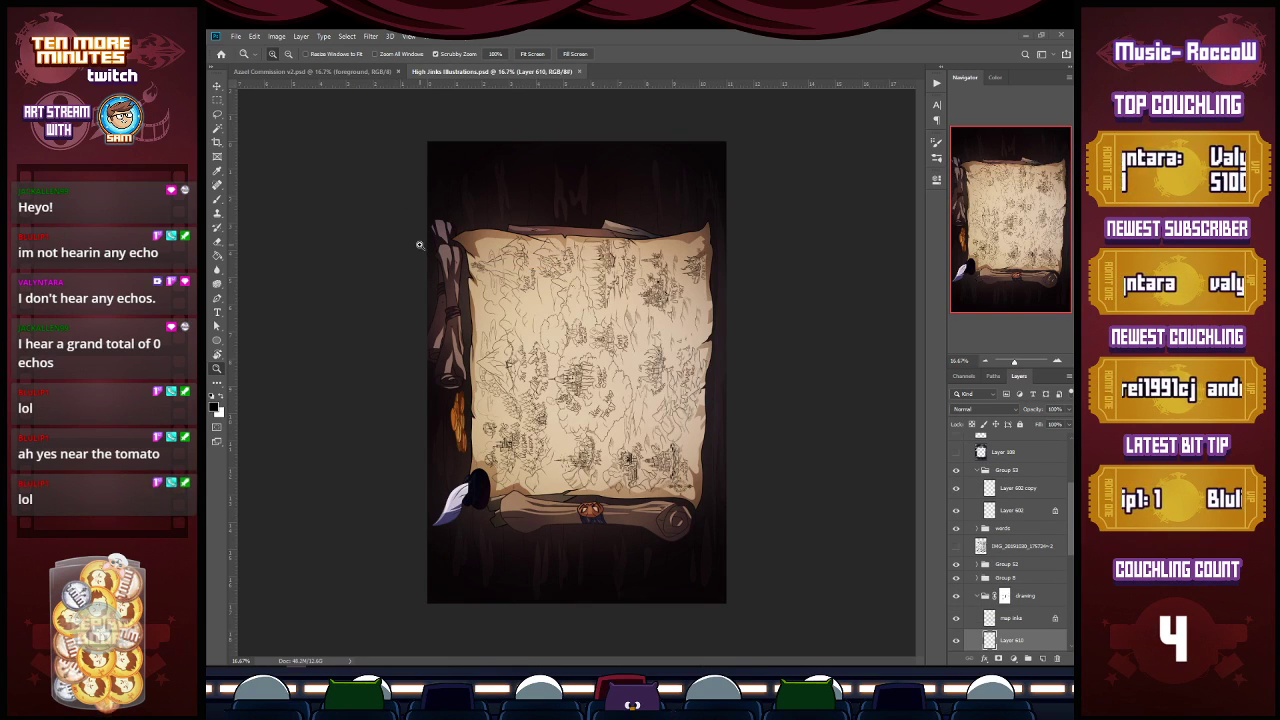
key("r")
left_click_drag(539, 276, 666, 359)
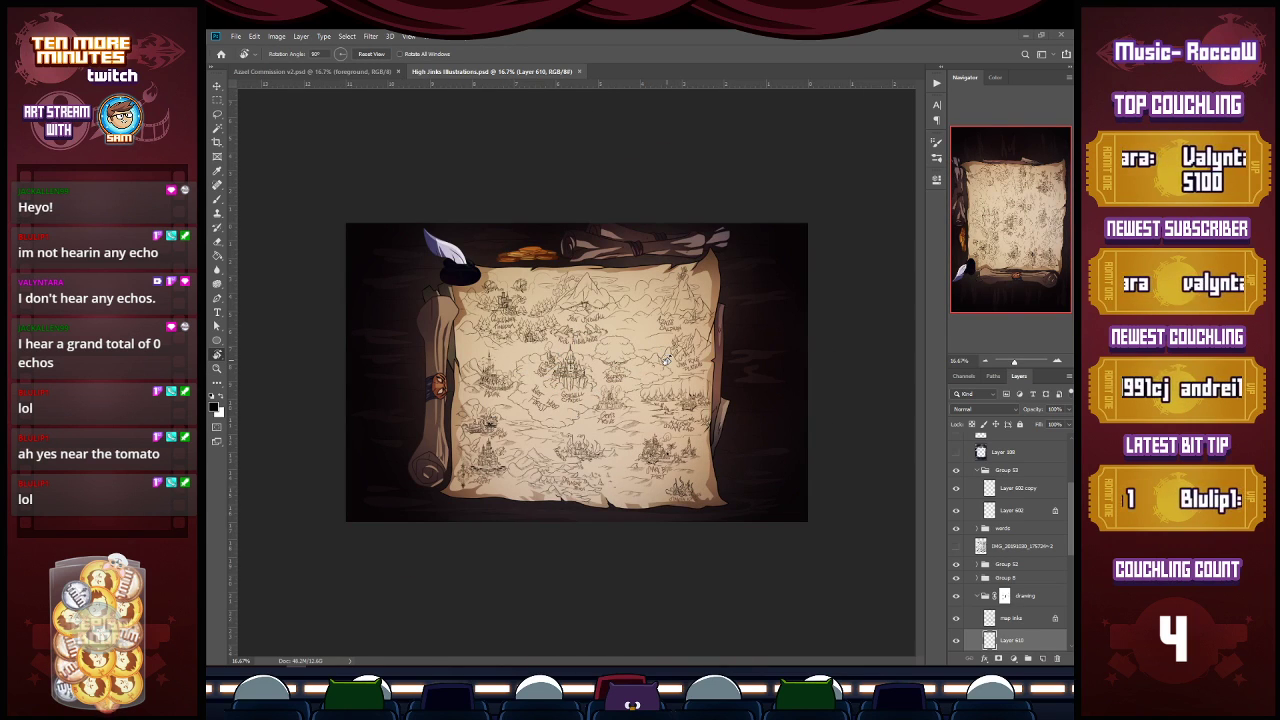
key("z")
left_click(648, 338)
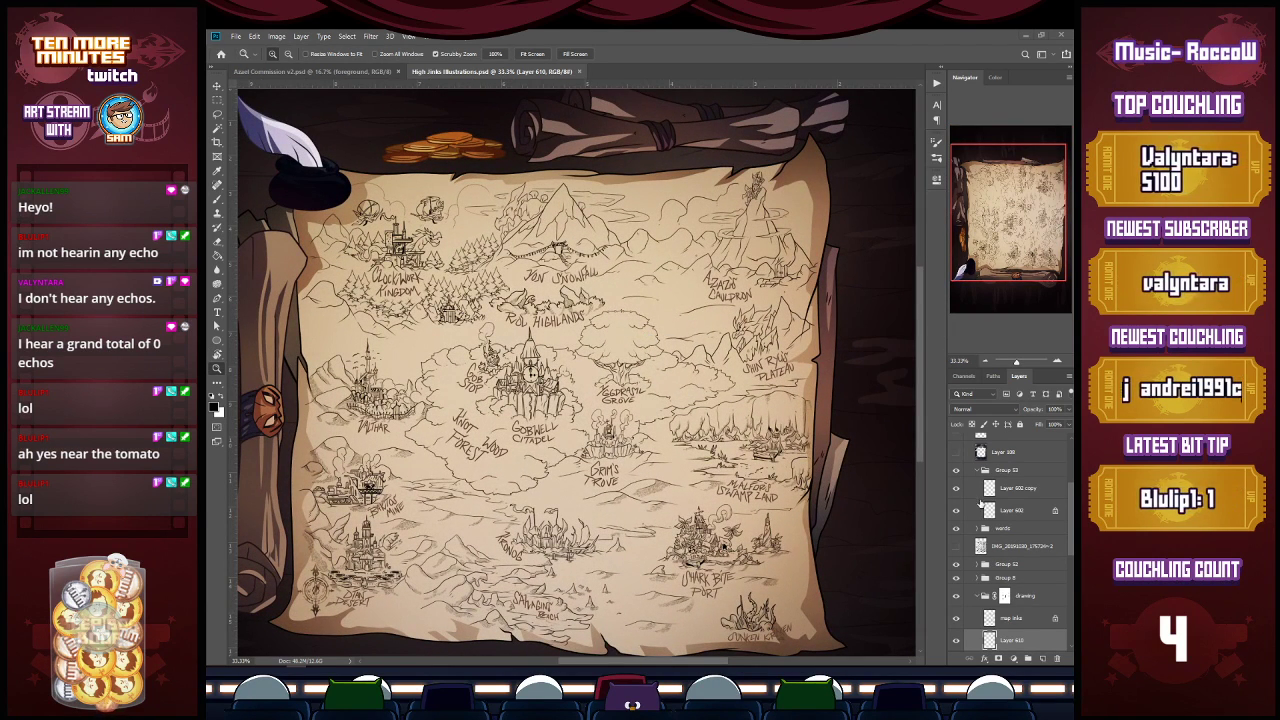
Step: Collapse the drawing group, Group 53 and the parent group 4 in the layer stack
left_click(983, 596)
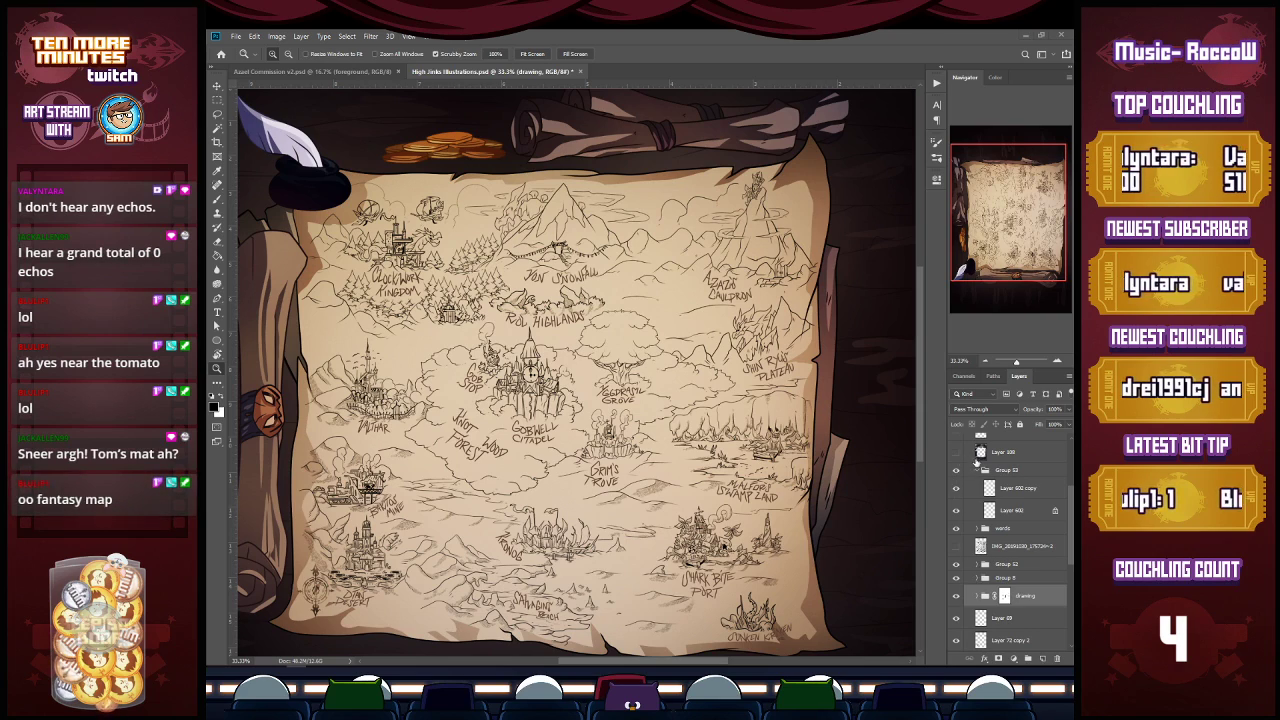
left_click(980, 469)
scroll(976, 478, "up", 2)
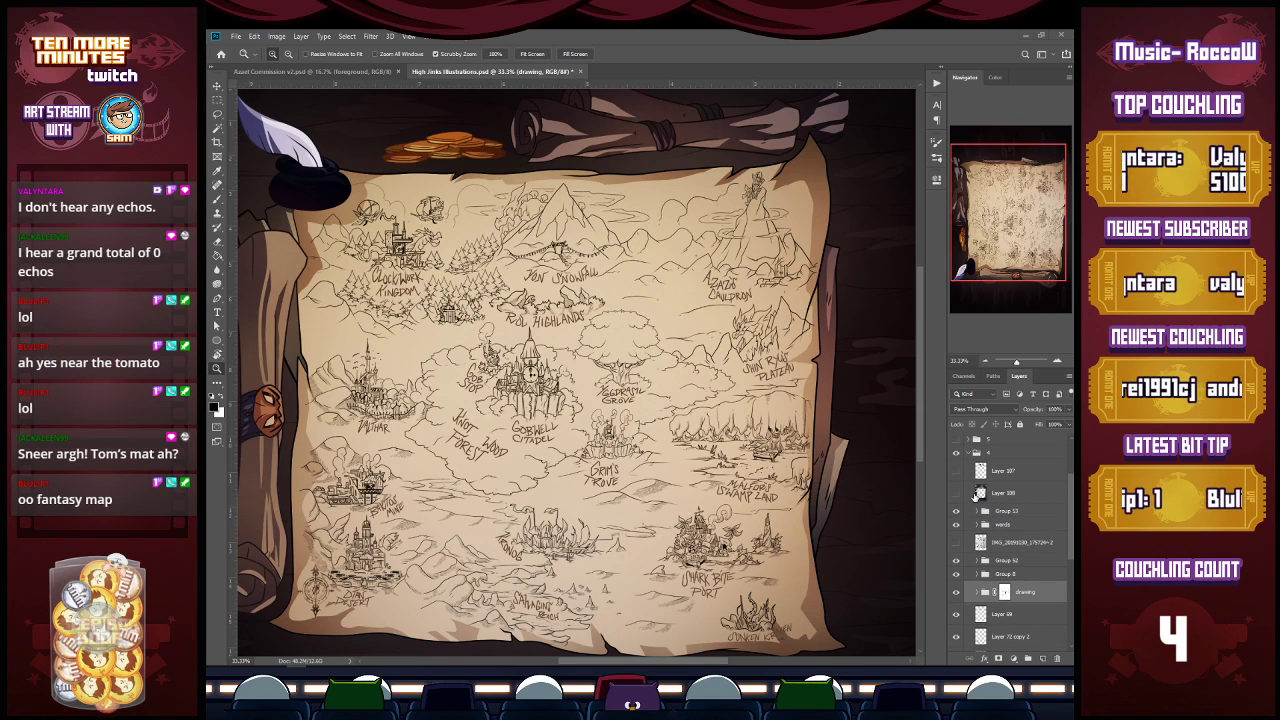
left_click(975, 481)
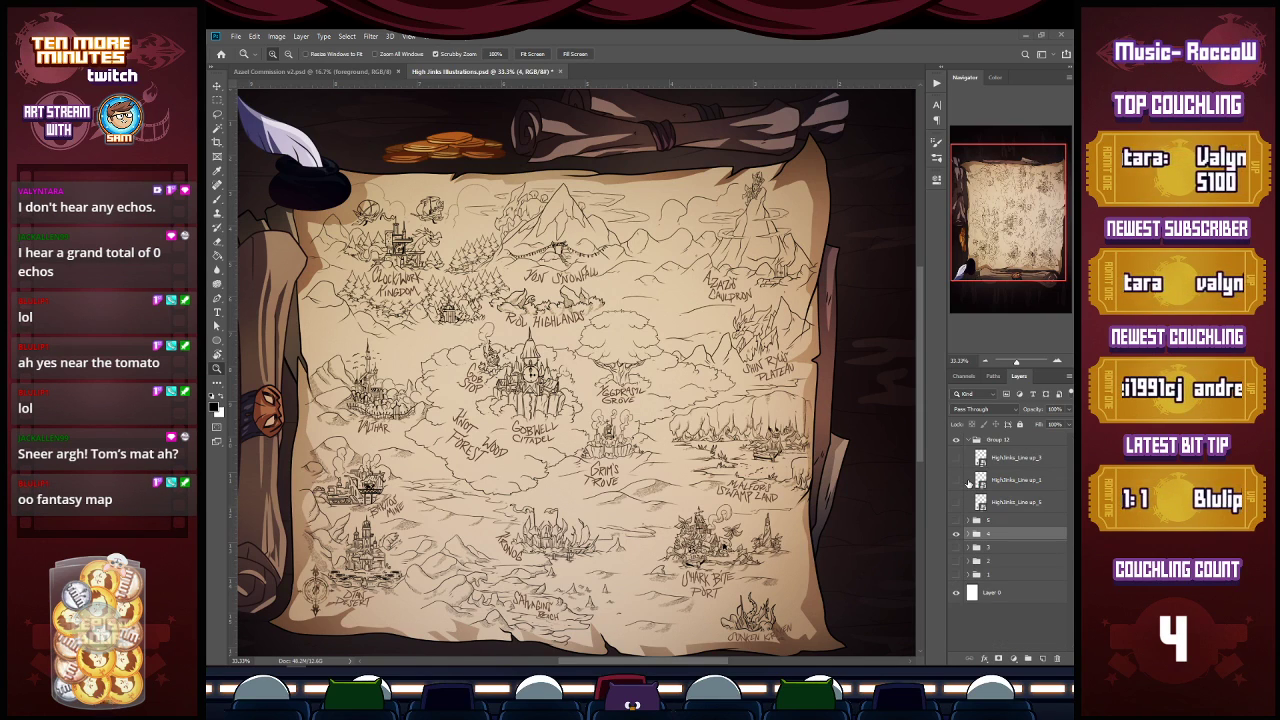
Step: Examine the fantasy map's inked landmarks and lettering up close around Valthar and Knot Wood Forest, and return to the overall map
left_click(440, 470)
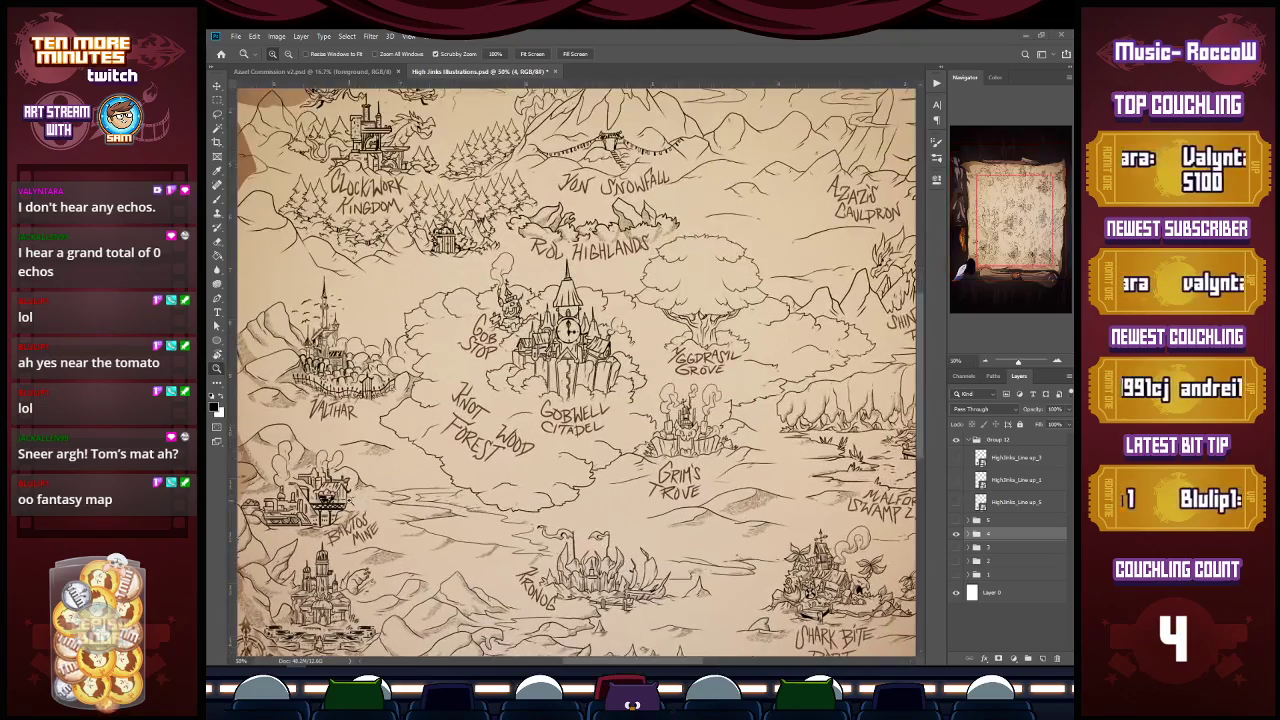
scroll(347, 497, "down", 3)
left_click(347, 497)
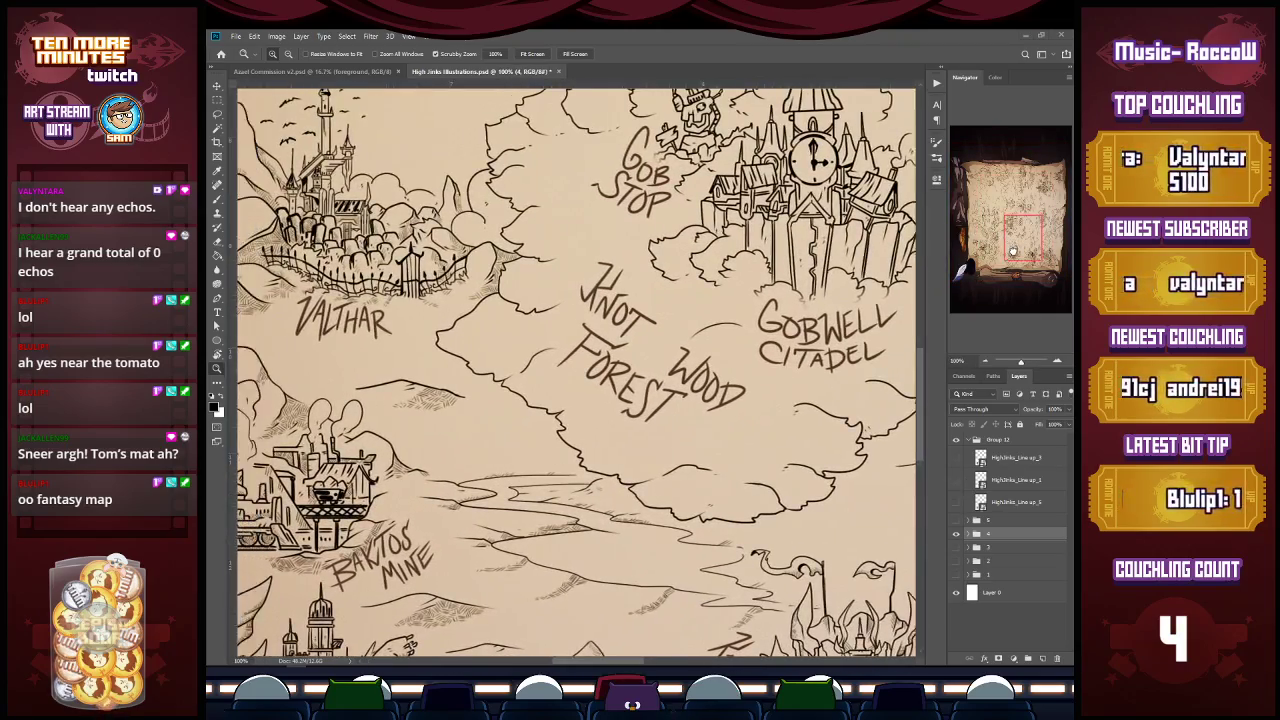
left_click_drag(1006, 259, 1006, 258)
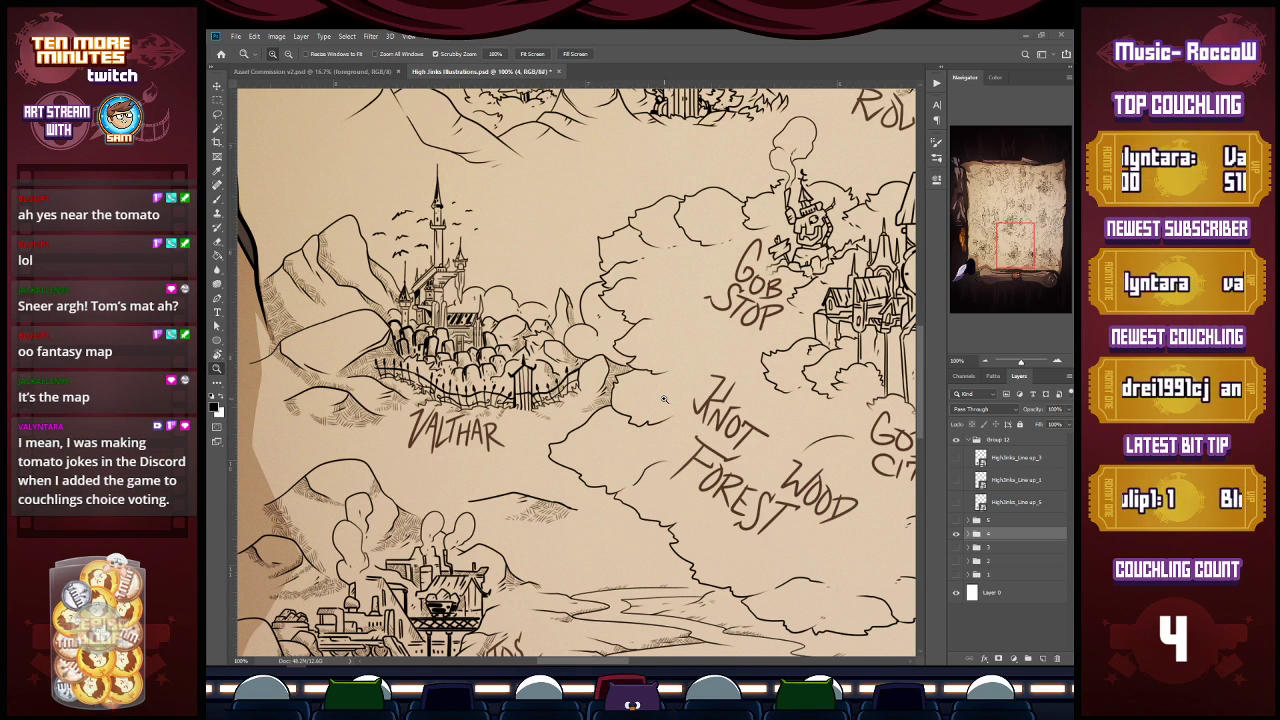
left_click(645, 362, "alt")
left_click(645, 362, "alt")
left_click(623, 433, "alt")
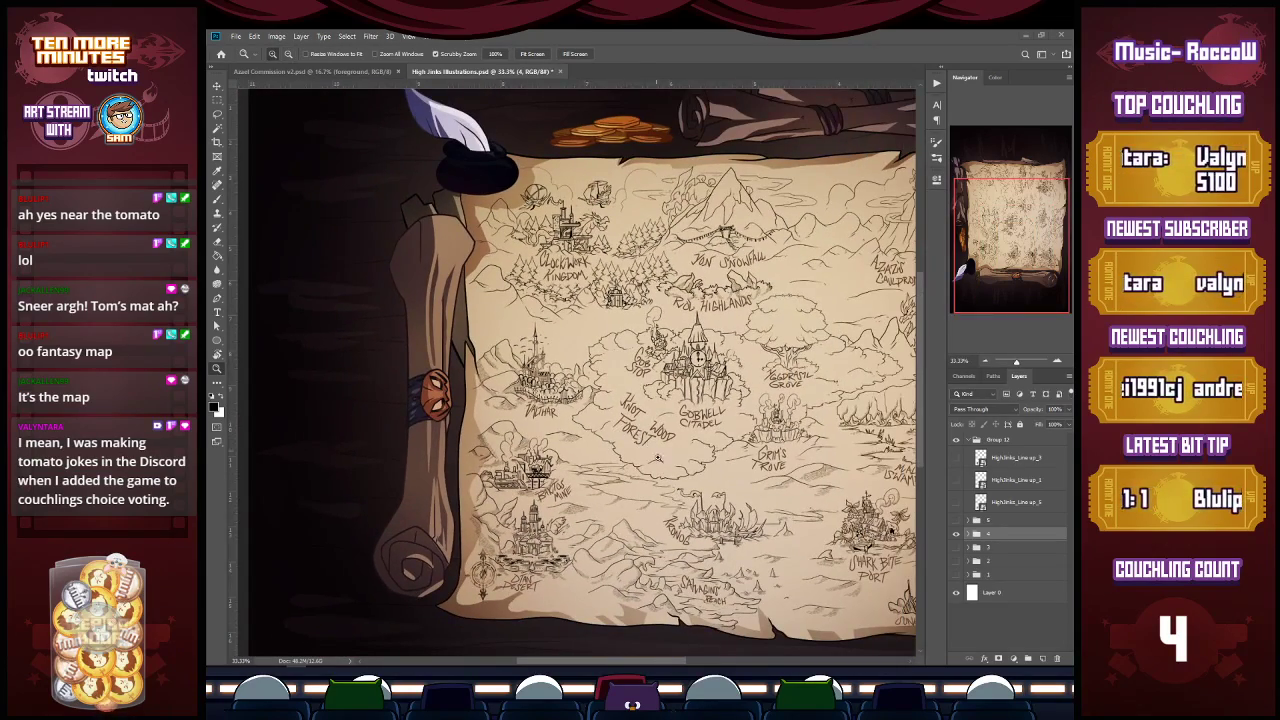
left_click_drag(570, 665, 597, 651)
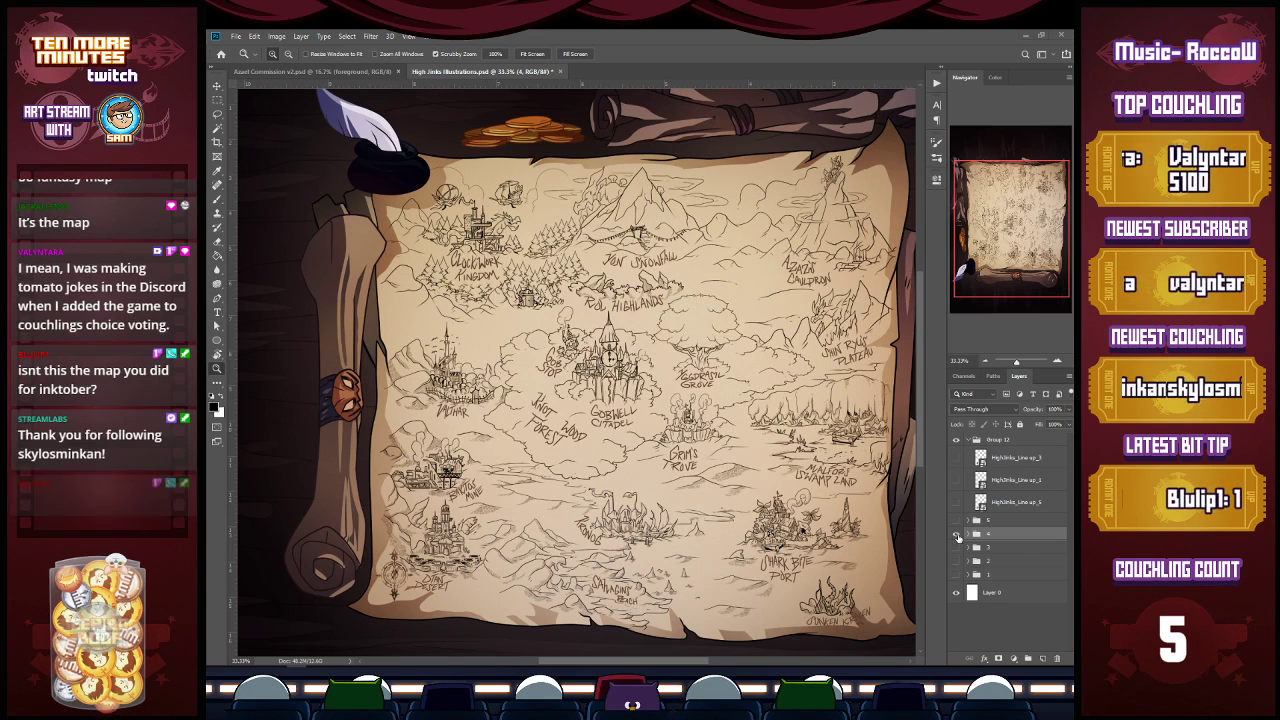
Step: Hide group 4 and show group 5 to view the whole dark ruins illustration
left_click(956, 536)
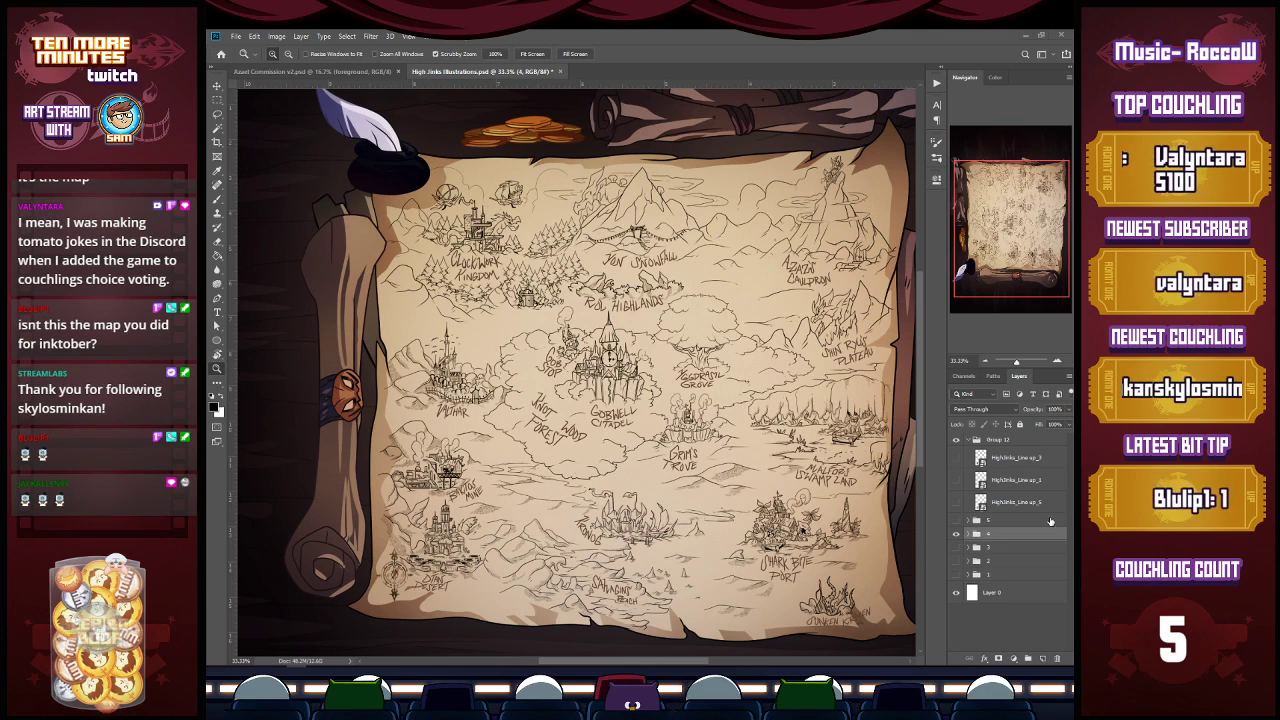
left_click(957, 535)
left_click(956, 521)
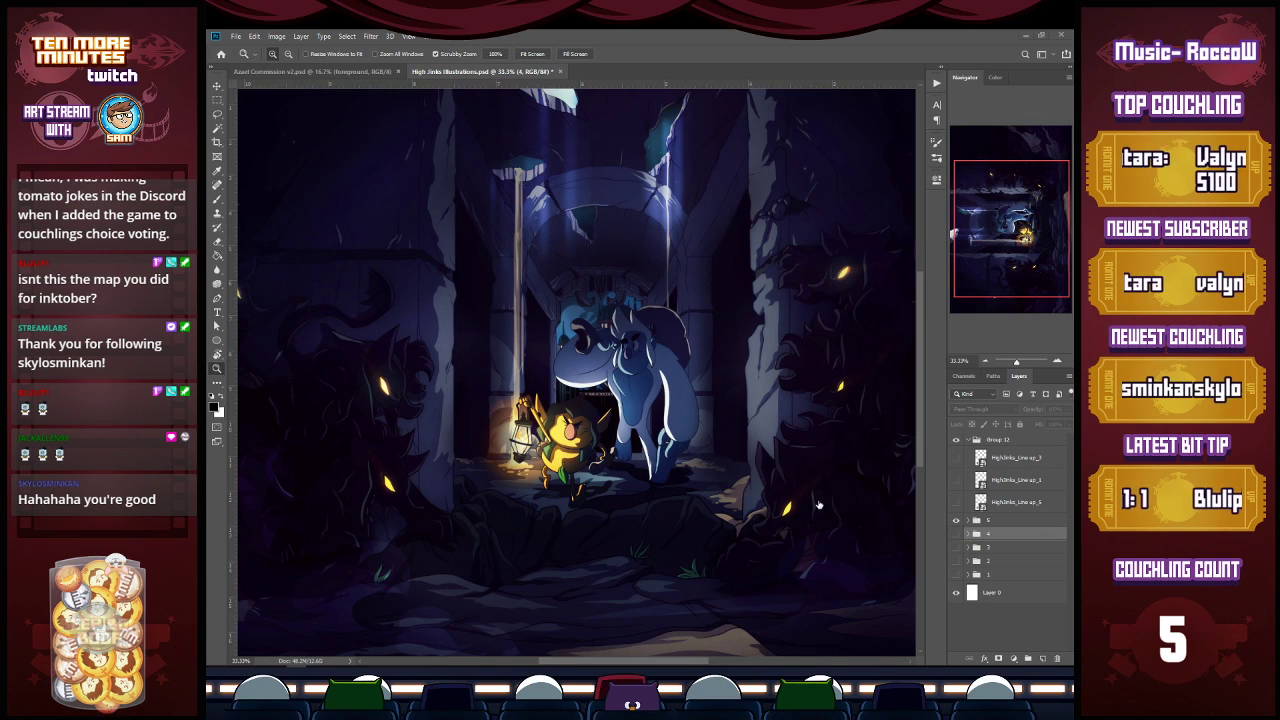
left_click(748, 467)
left_click(748, 467, "alt")
left_click(748, 467, "alt")
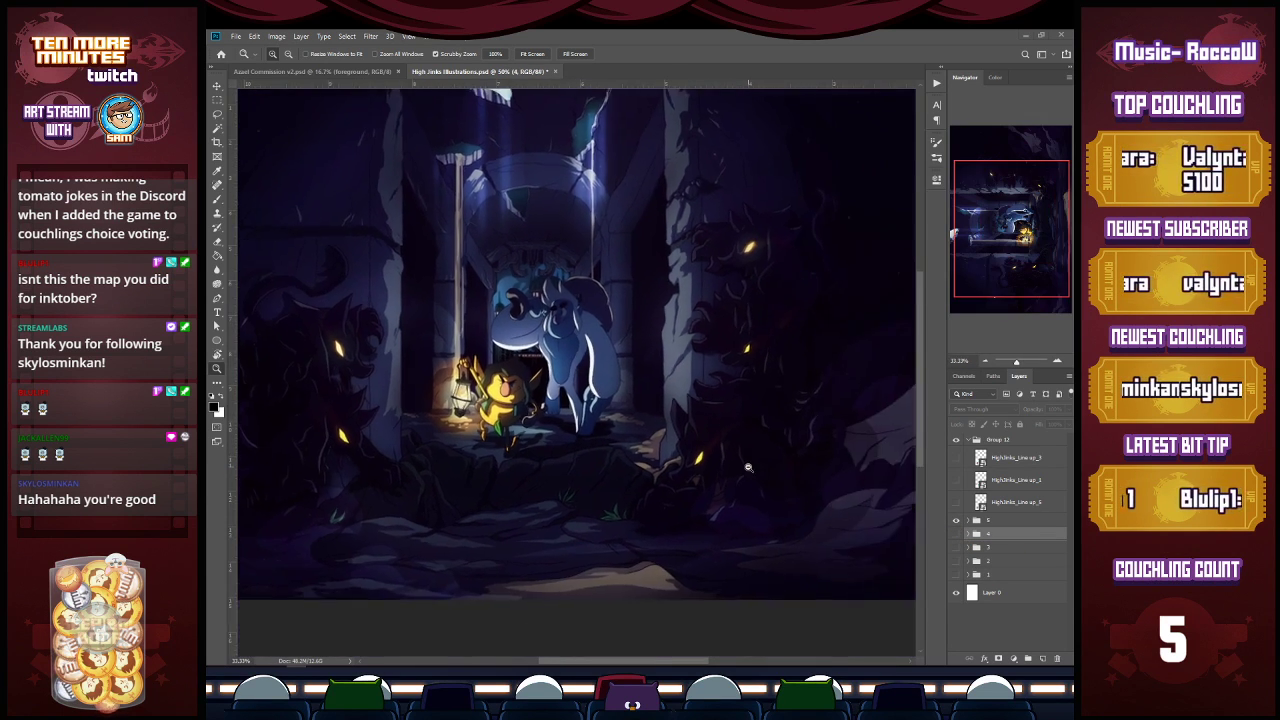
left_click_drag(823, 357, 908, 482)
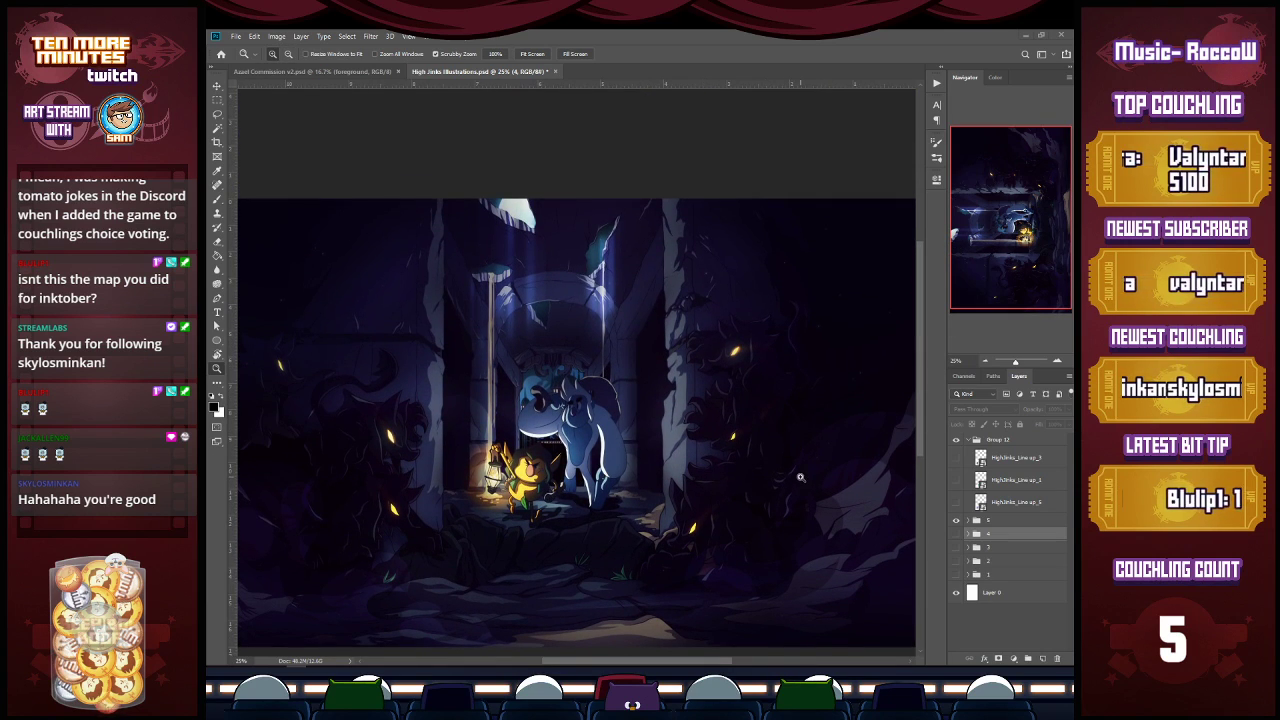
scroll(800, 477, "down", 2)
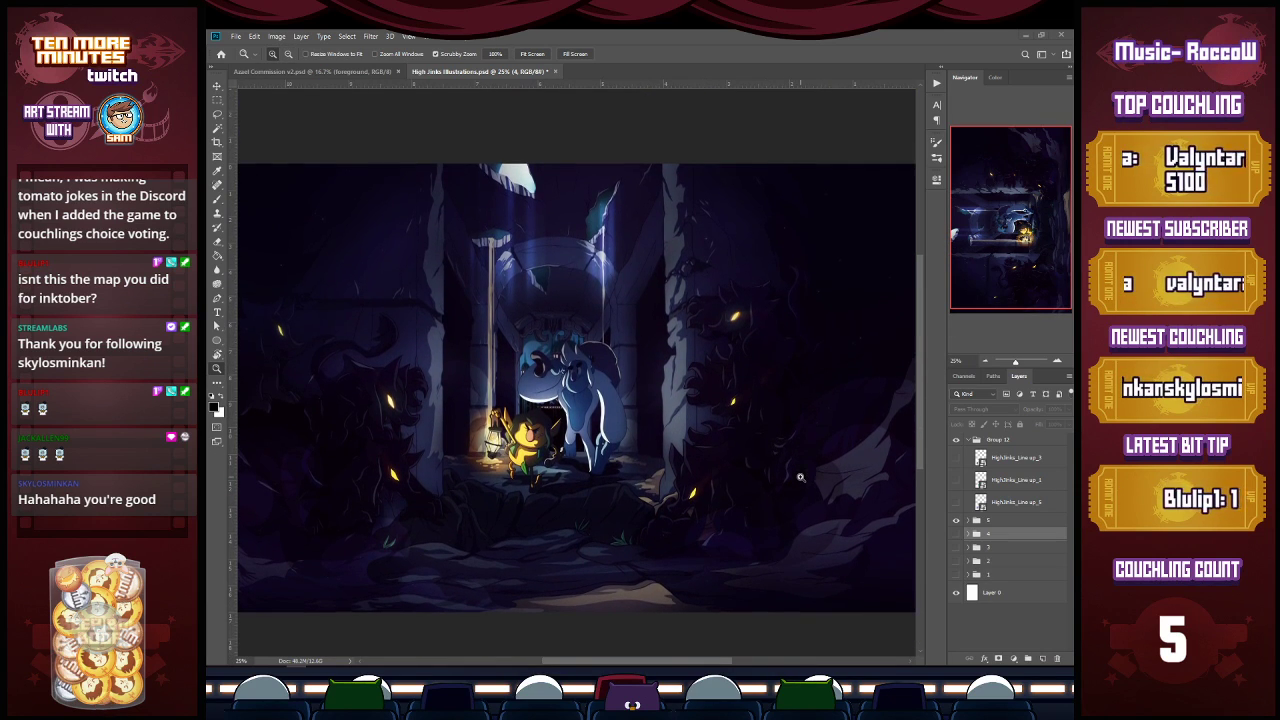
Step: Hide group 5 and view the illustrations in groups 3, 2 and 1 one at a time, leaving only group 1 shown
left_click(955, 521)
left_click(955, 548)
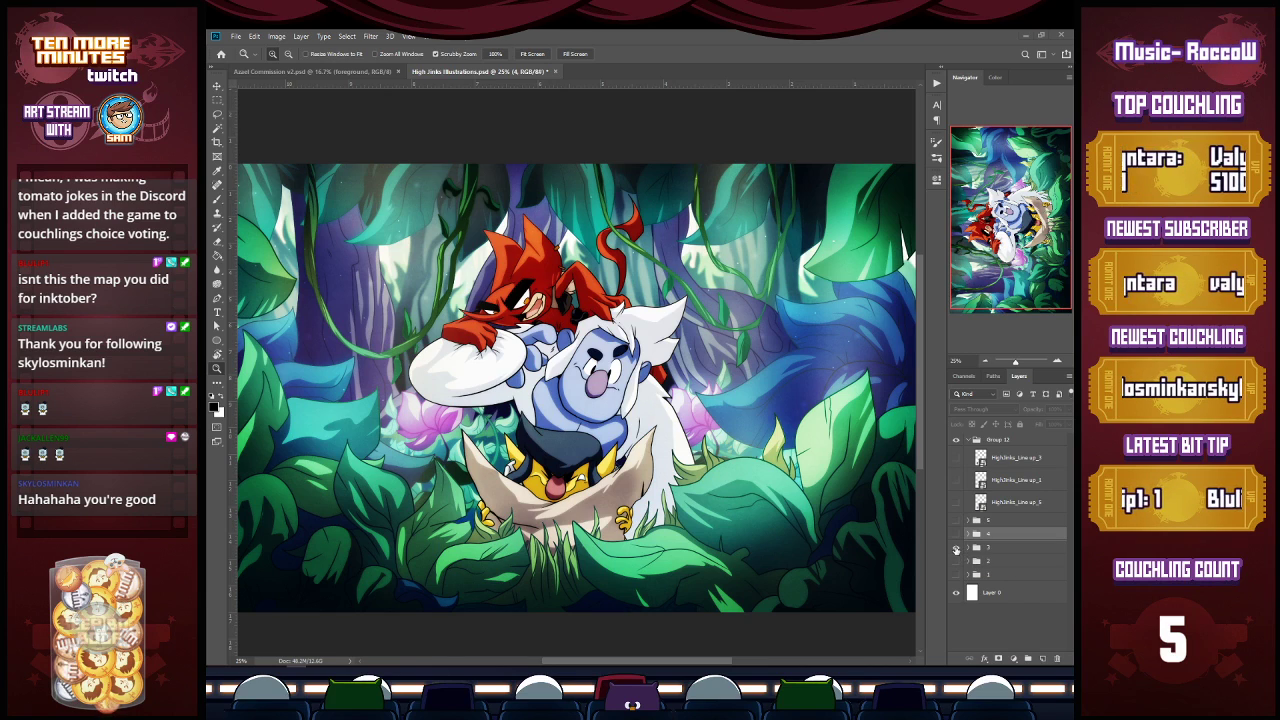
left_click(957, 560)
left_click(957, 563)
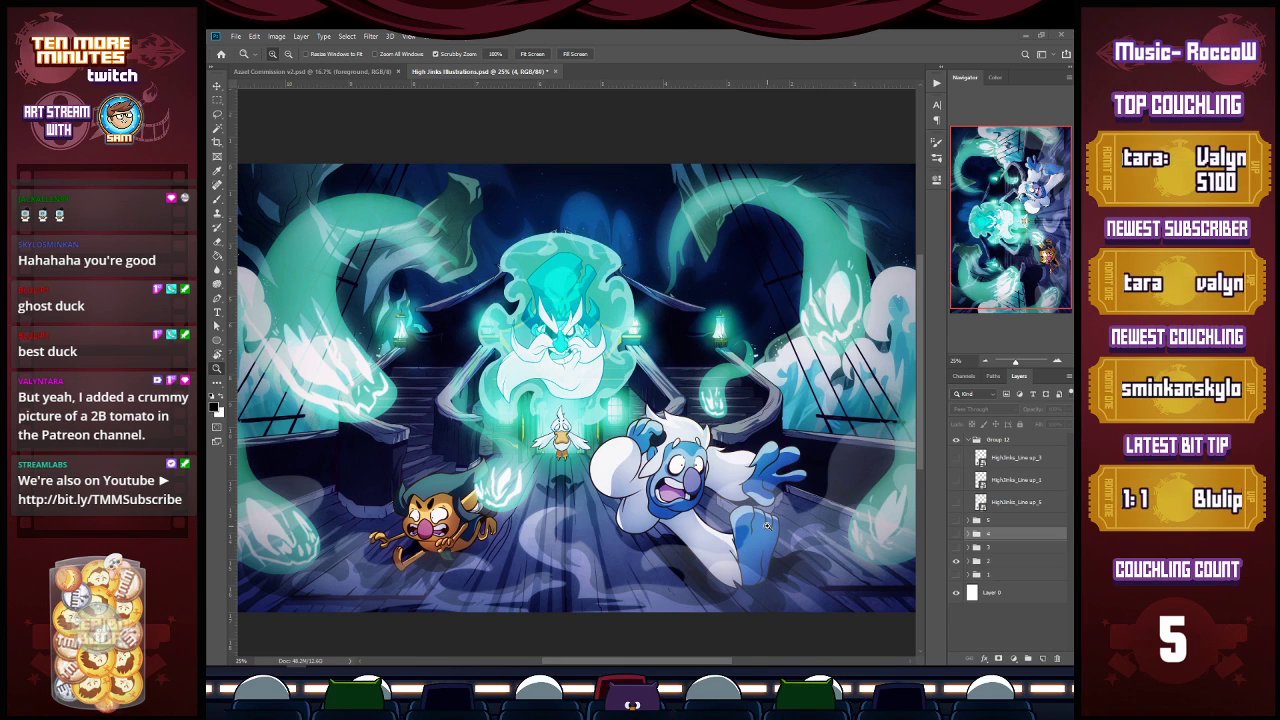
left_click(955, 563)
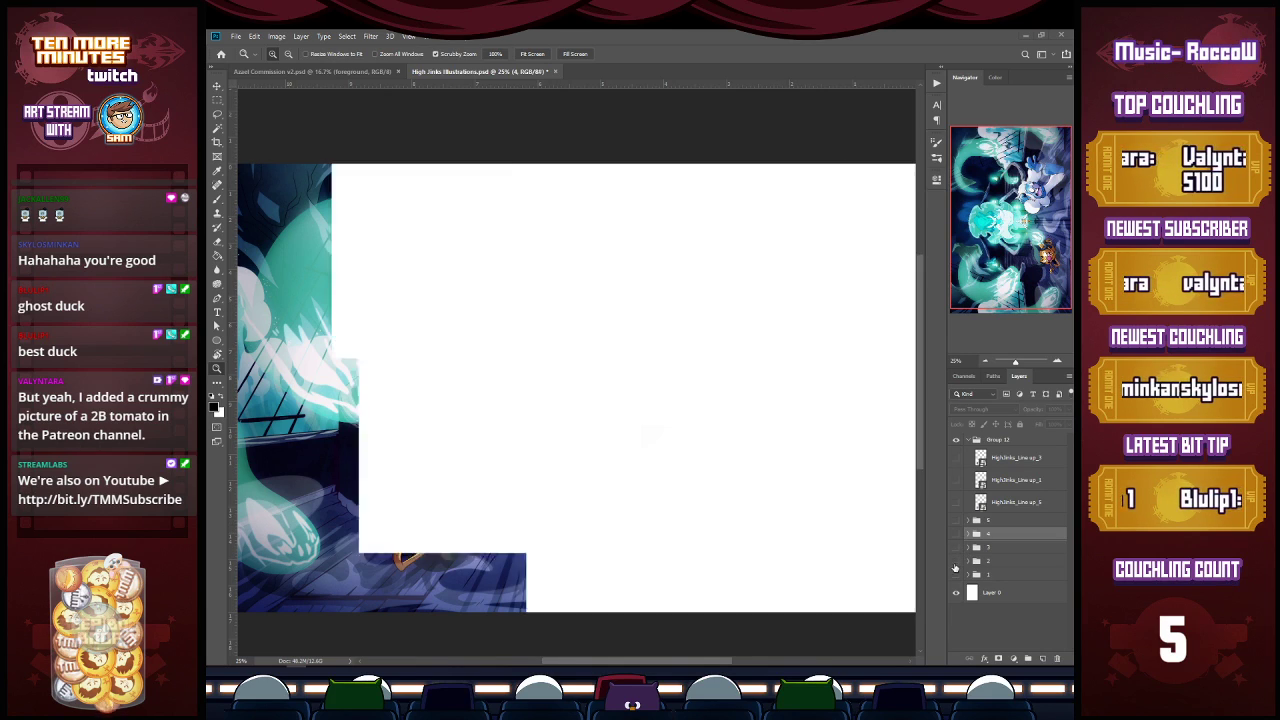
left_click(955, 574)
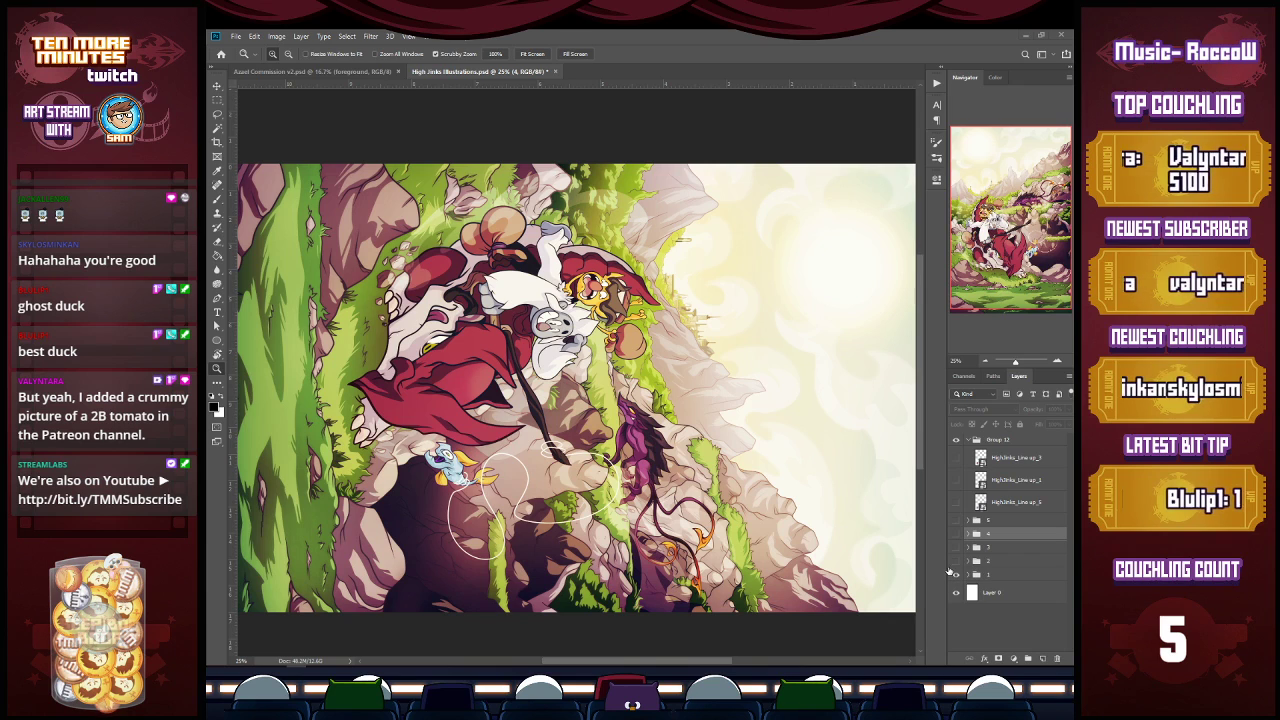
Step: Rotate the canvas view to 0° to view the mountain illustration upright, and close High Jinks Illustrations.psd without saving
key("r")
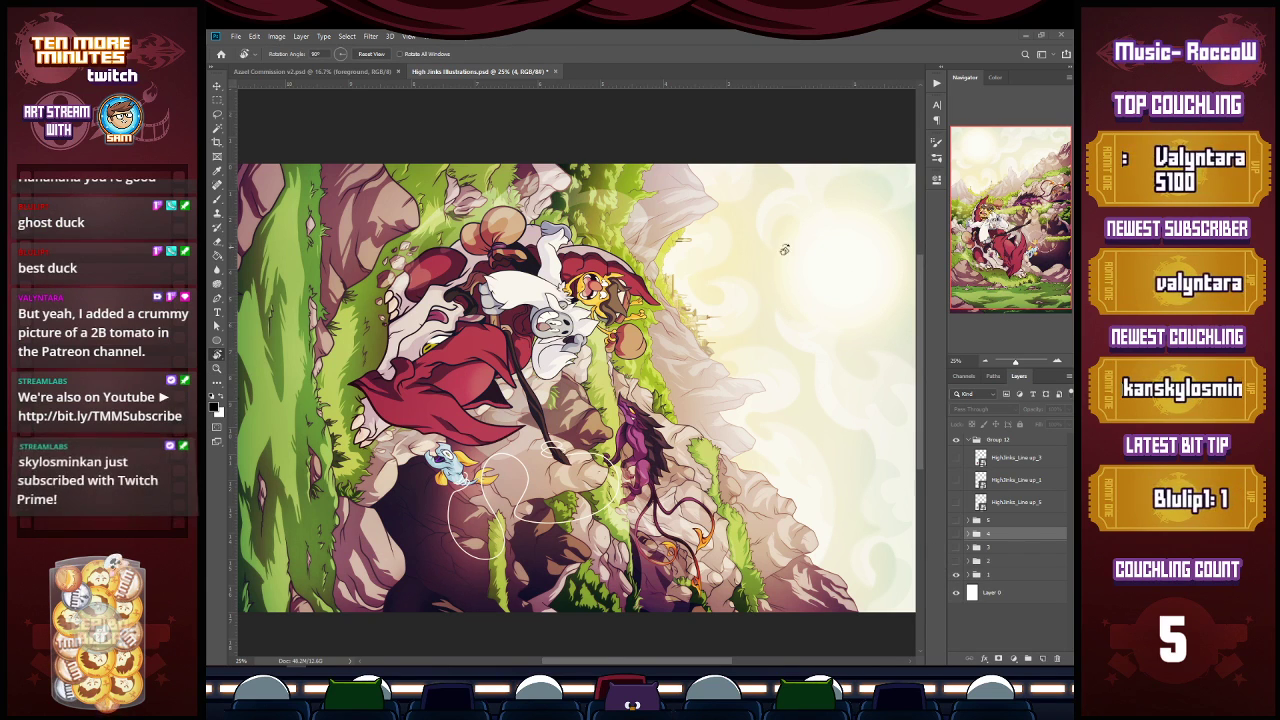
left_click_drag(639, 309, 557, 199)
left_click_drag(547, 257, 472, 281)
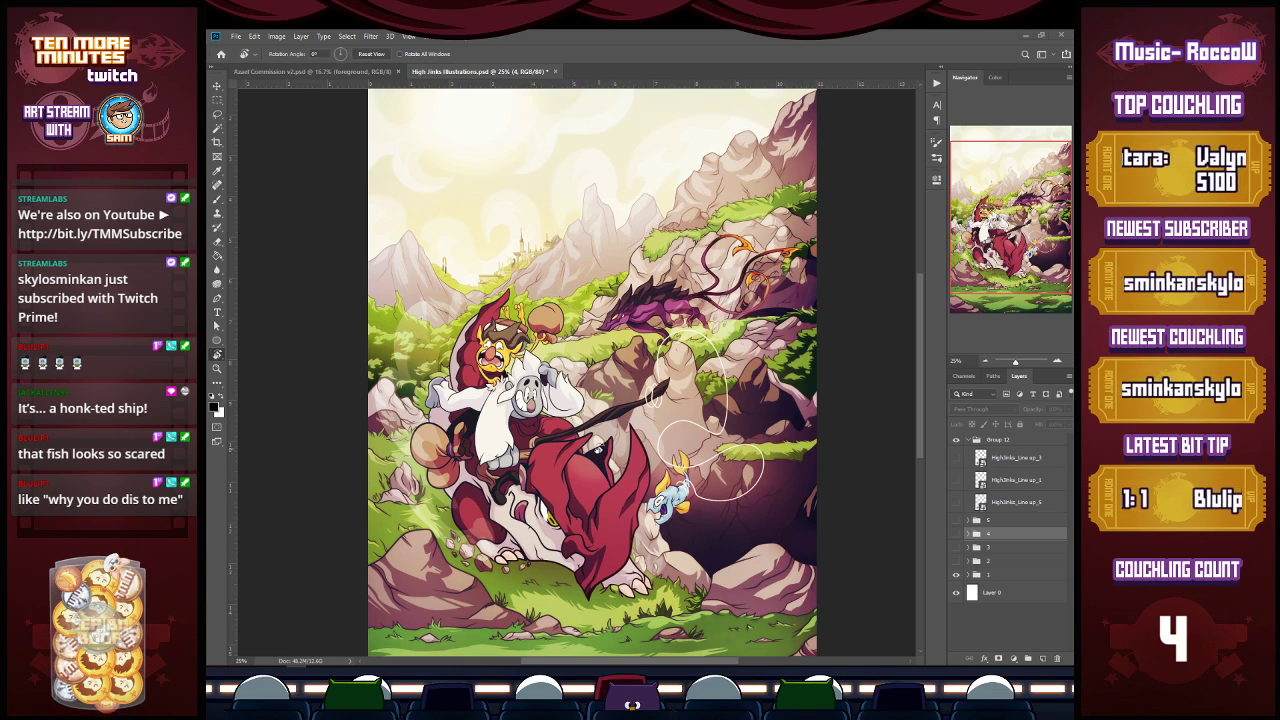
scroll(610, 543, "down", 1)
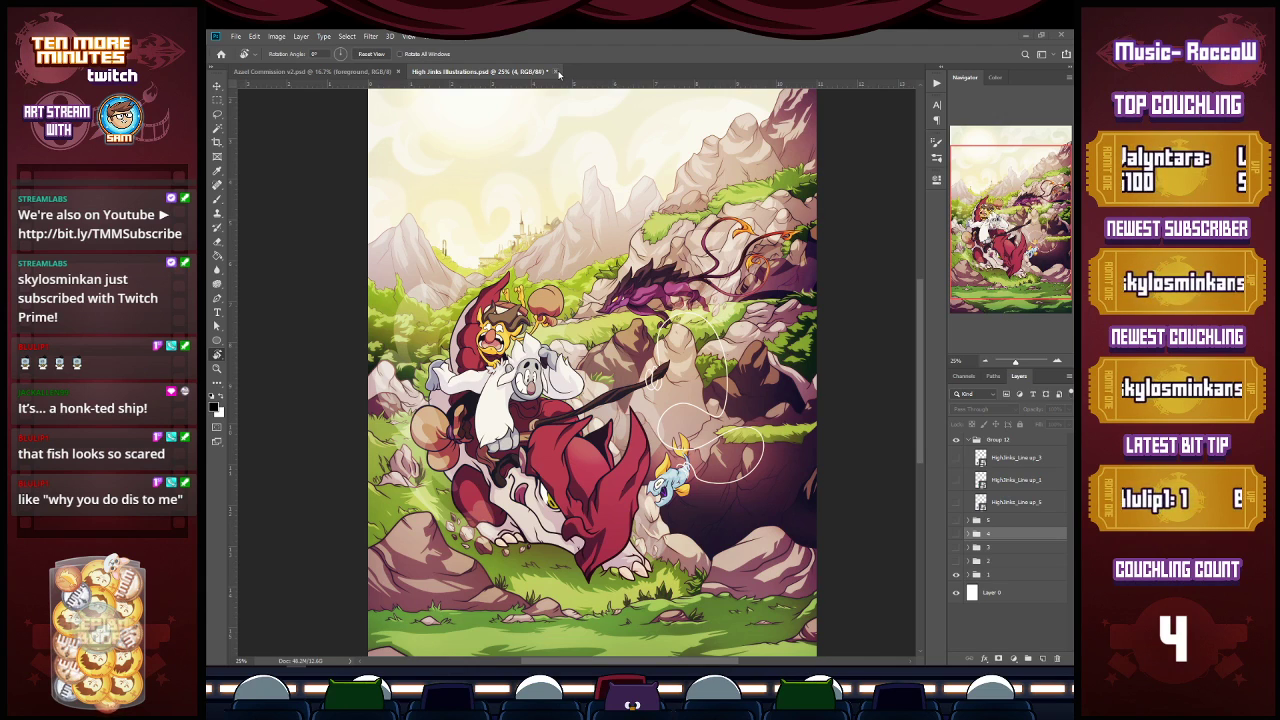
left_click(557, 72)
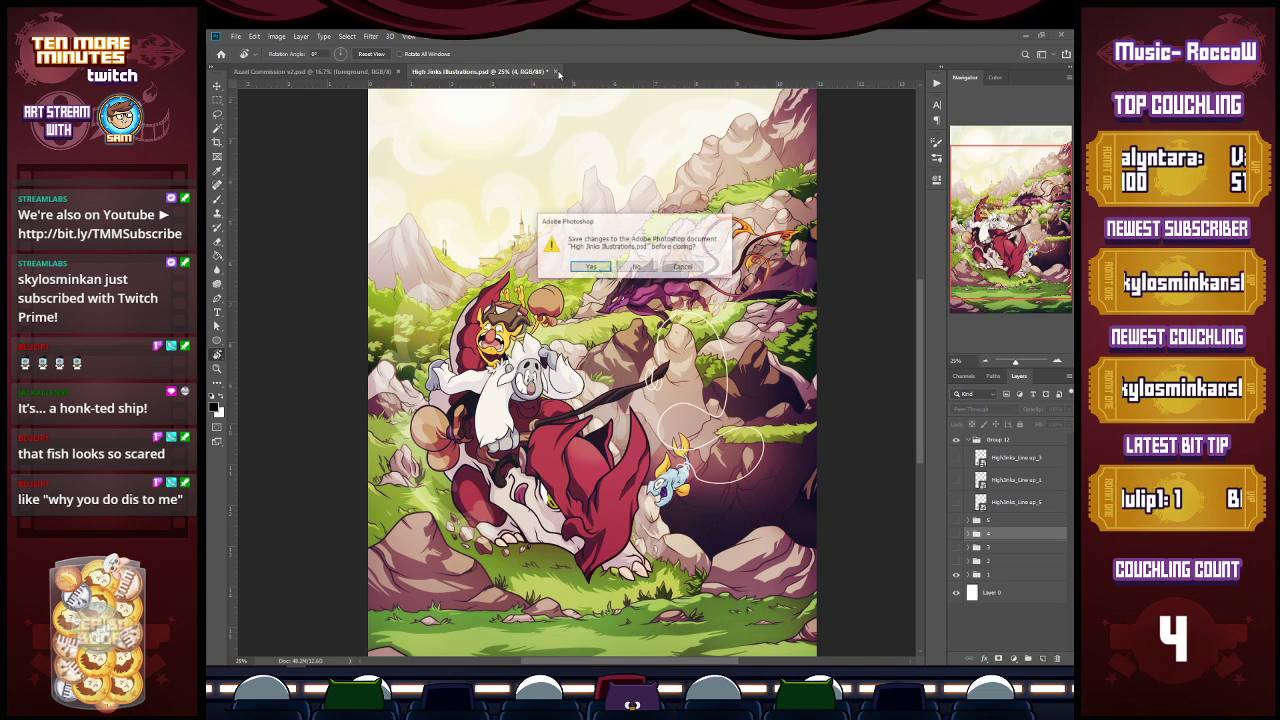
left_click(650, 268)
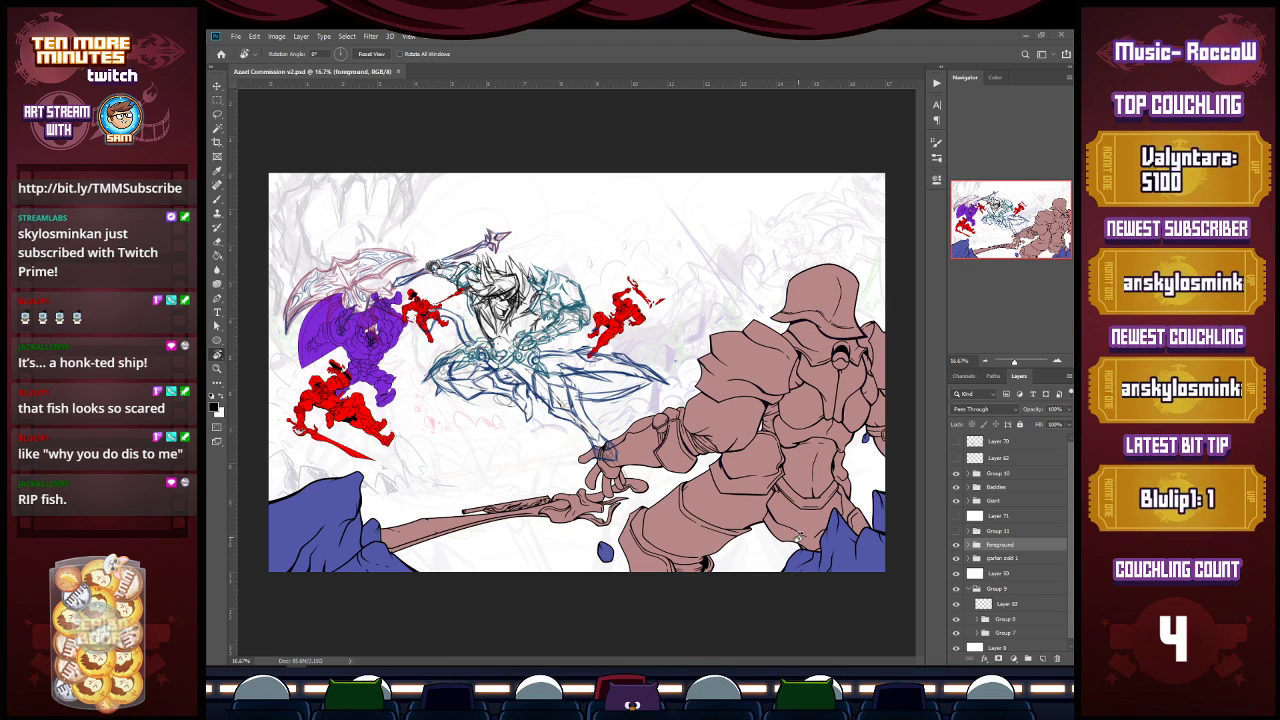
Step: Combine the layer groups from Group 10 down to the one just below foreground into a new group and hide it
left_click(996, 476)
left_click(977, 589)
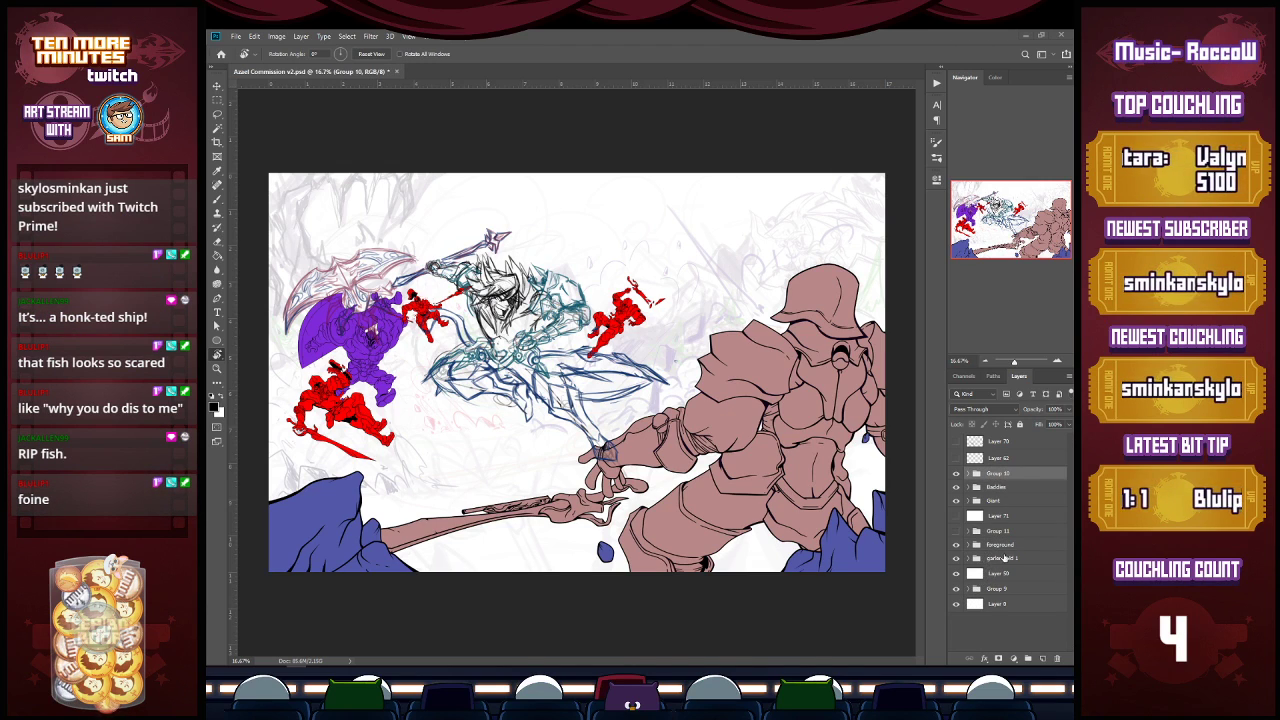
left_click(956, 558)
left_click(956, 559)
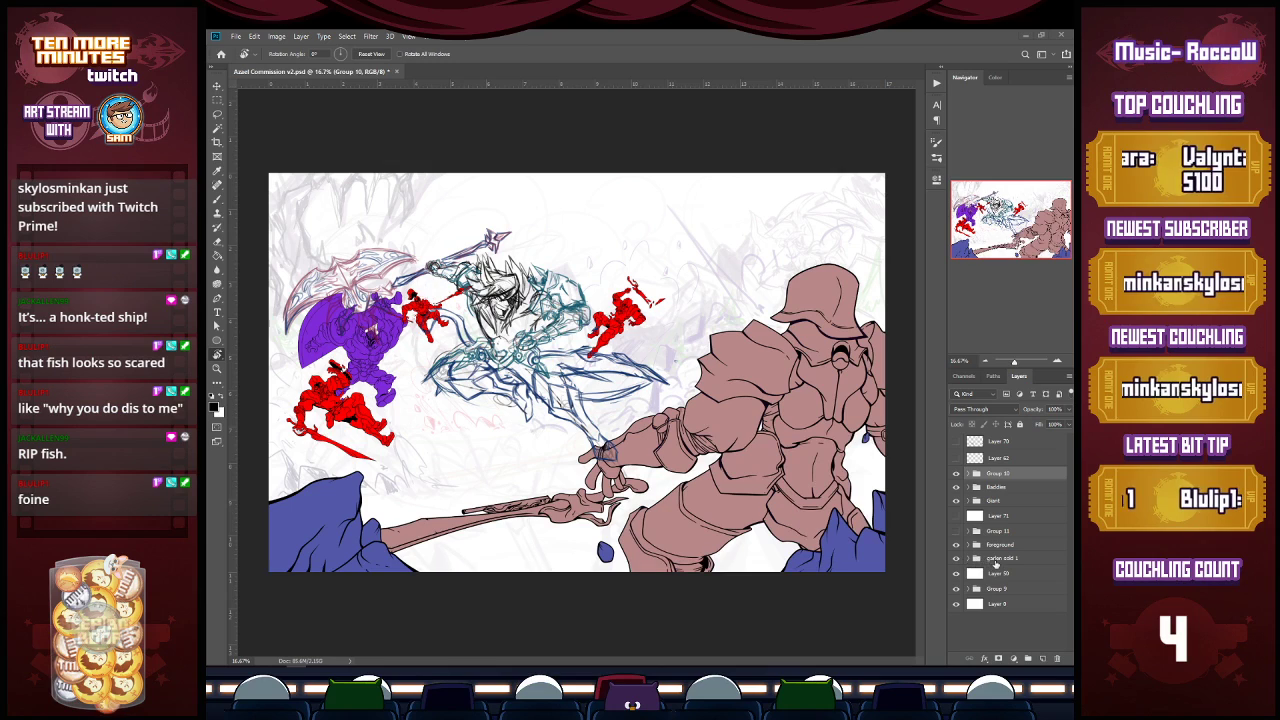
left_click(956, 488)
left_click(956, 488)
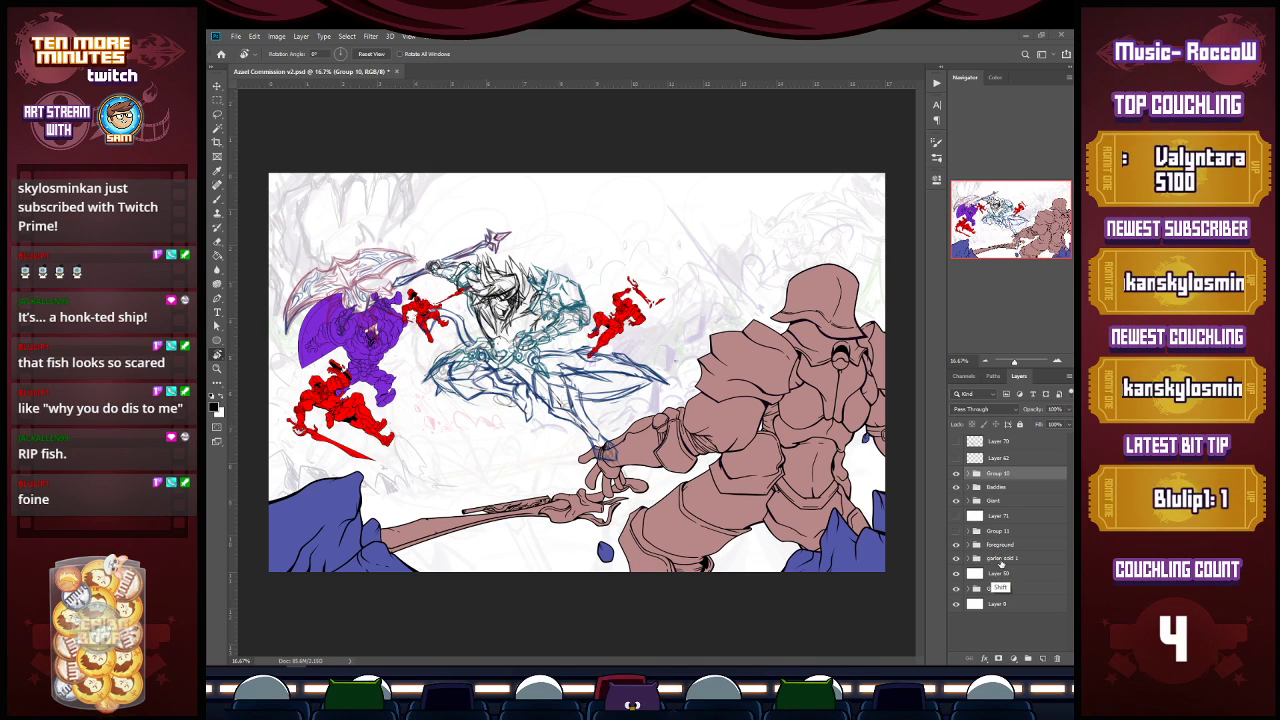
left_click(1000, 558, "shift")
key("ctrl+g")
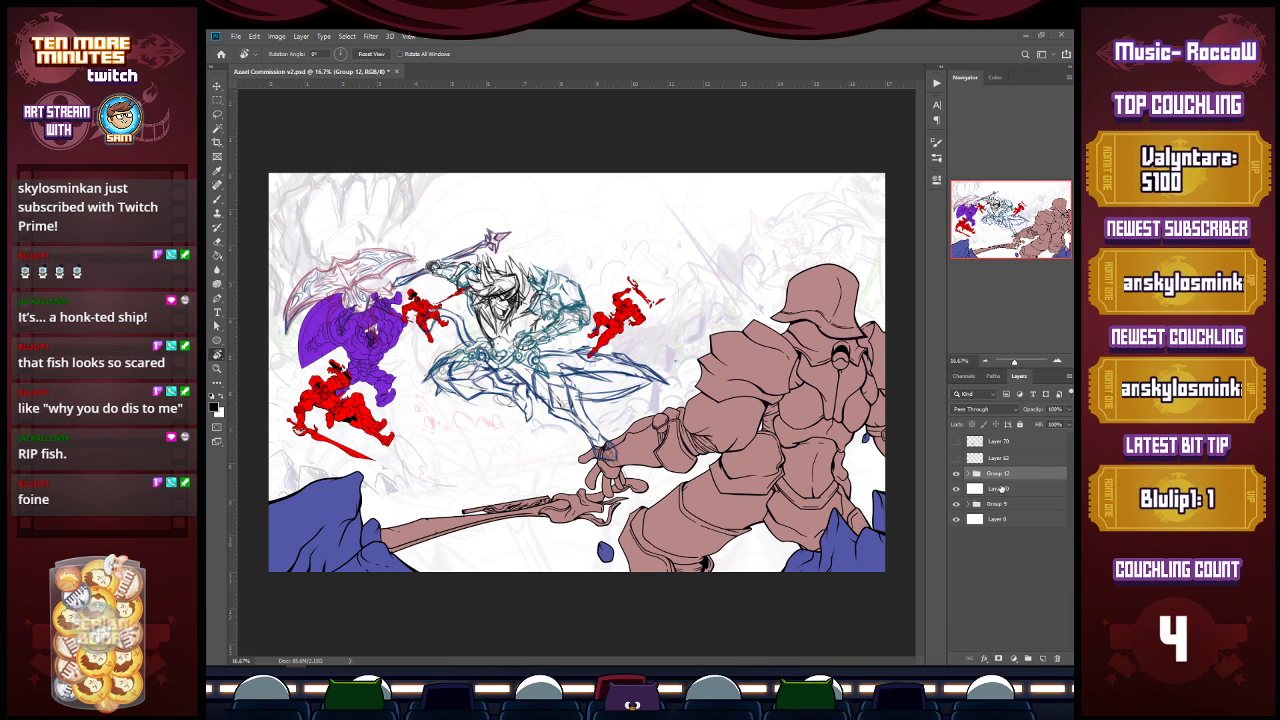
left_click(956, 474)
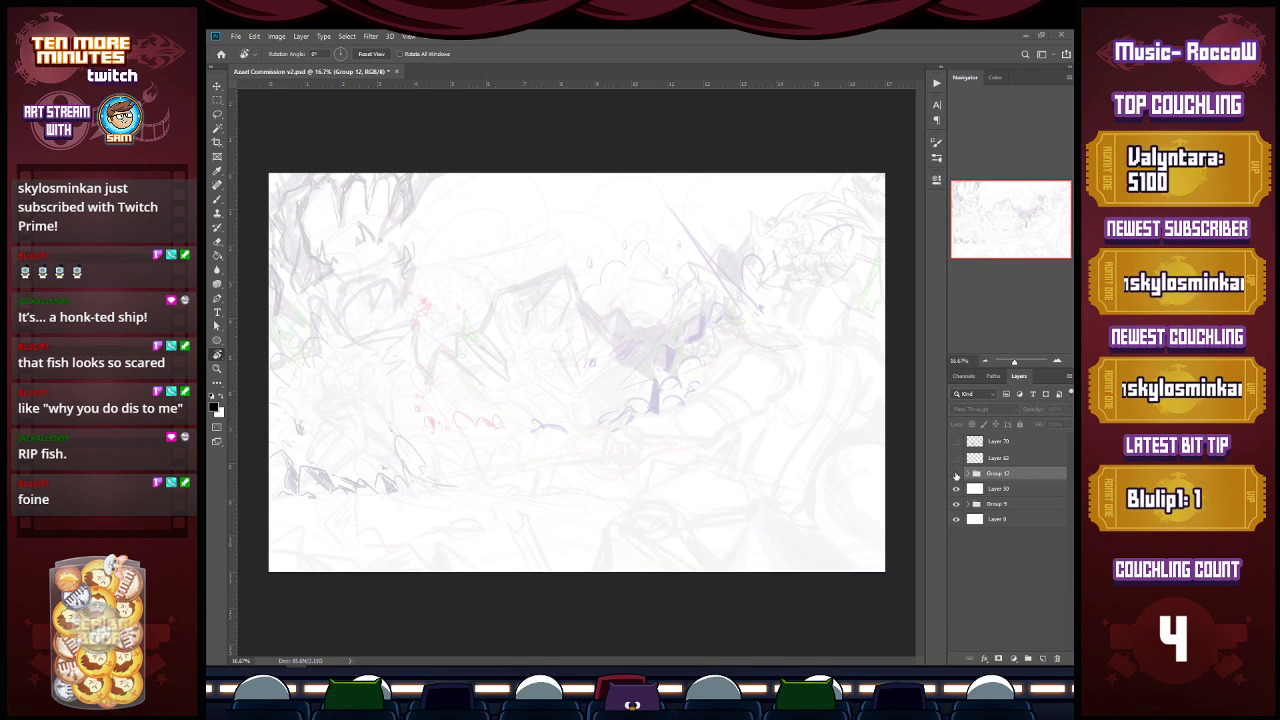
Step: Add a new layer above the hidden group for the dragon sketch in the canvas's upper-right area, and save the document
key("z")
left_click_drag(801, 233, 843, 211)
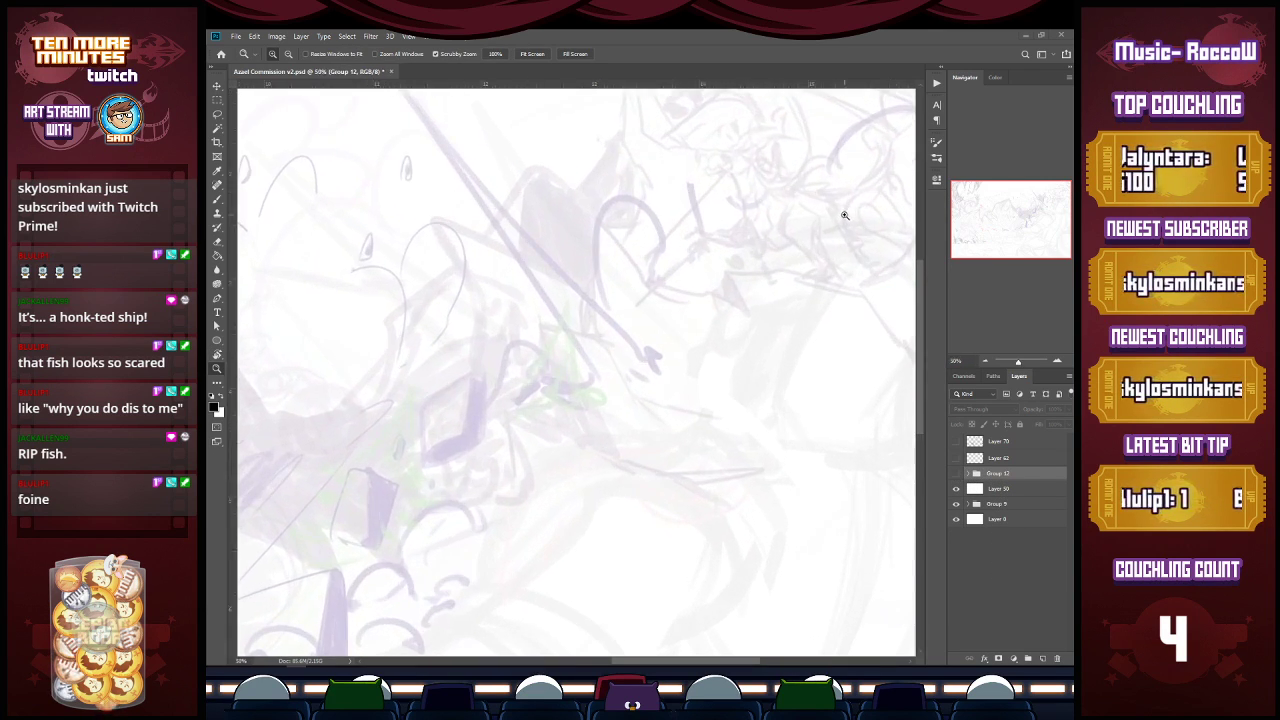
left_click_drag(1047, 172, 1041, 191)
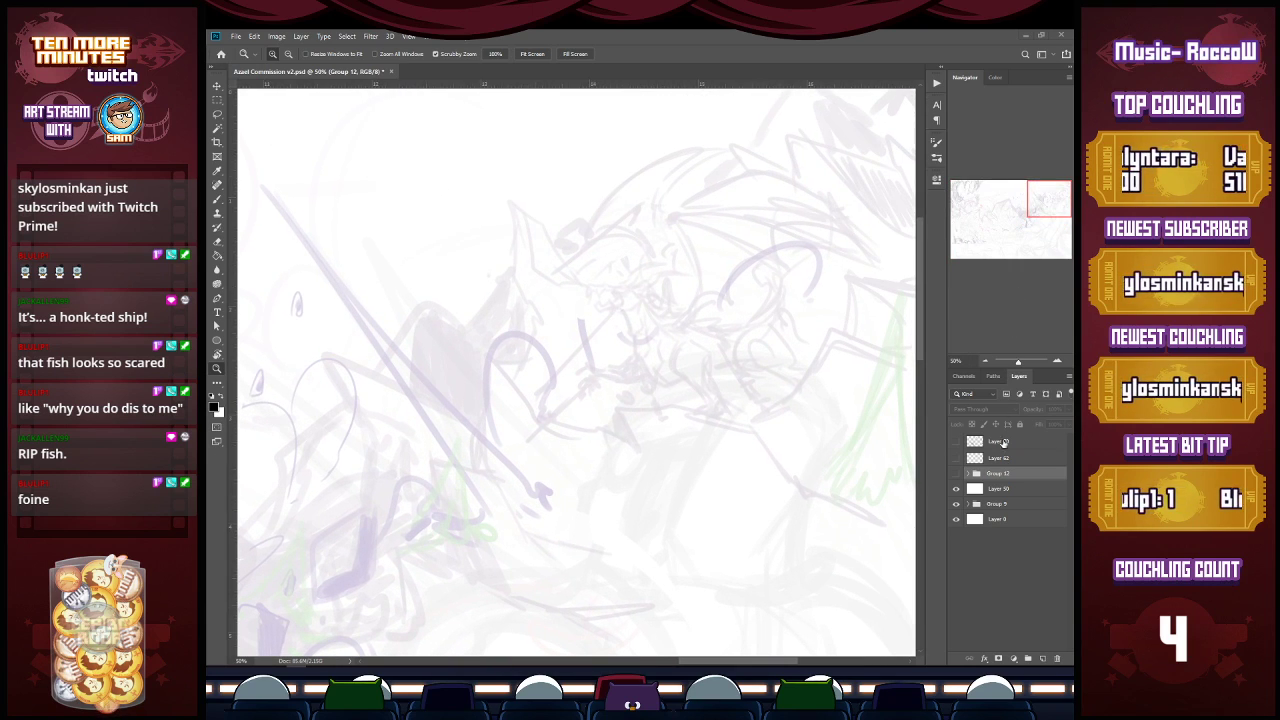
left_click(1043, 658)
key("ctrl+s")
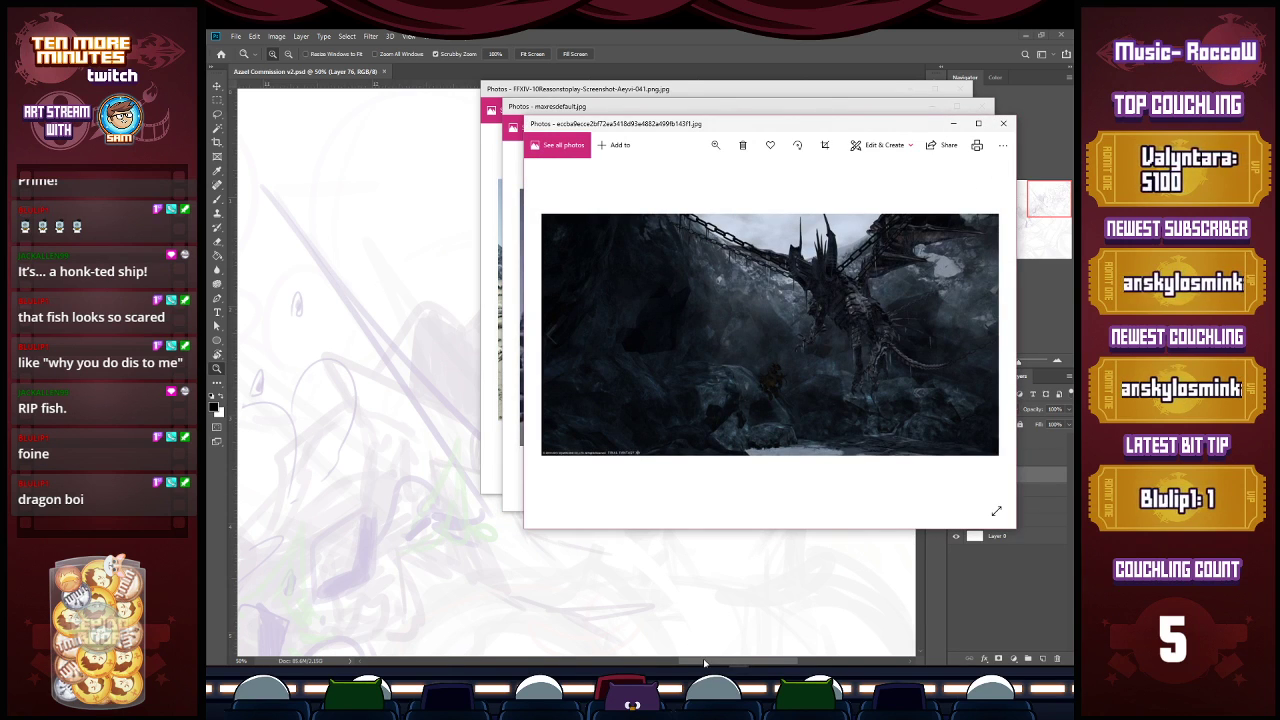
Step: Switch to the Photos window with the chained dragon reference and enlarge the dragon to study it
scroll(800, 328, "up", 2)
scroll(833, 337, "down", 2)
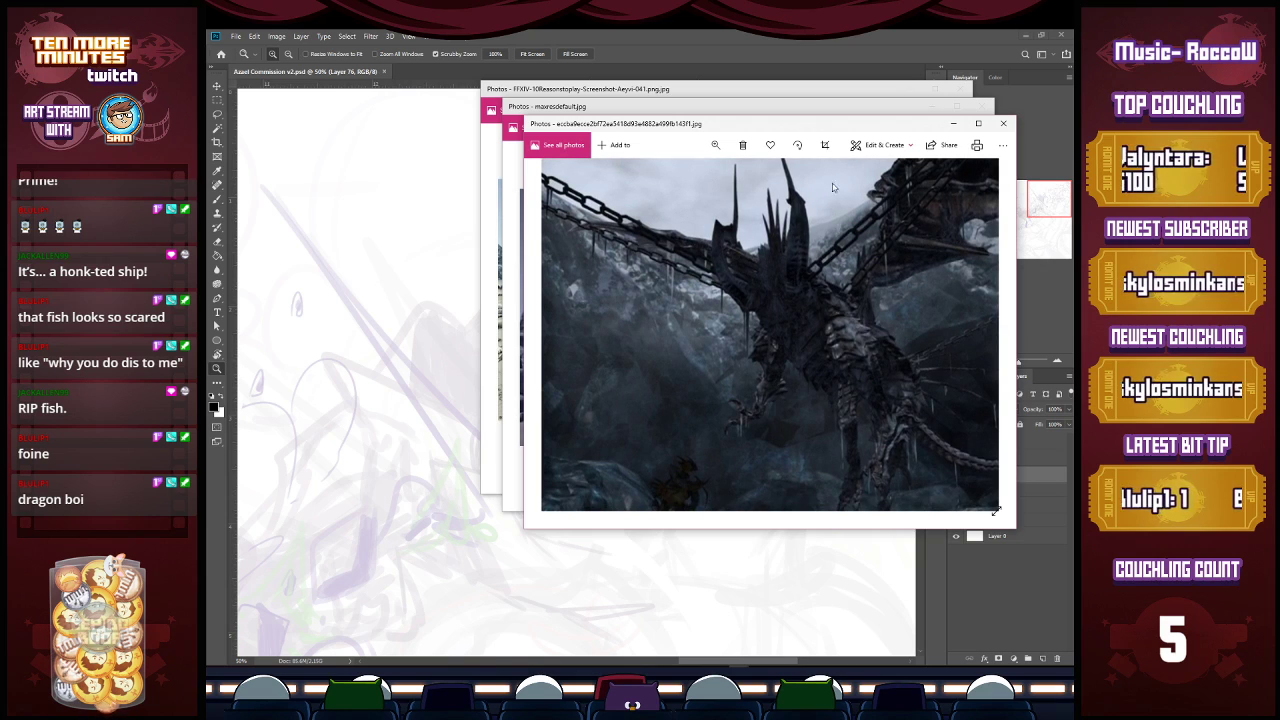
Step: Move the chained dragon reference aside and minimize all three reference photo windows to return to the commission canvas
left_click_drag(832, 124, 617, 172)
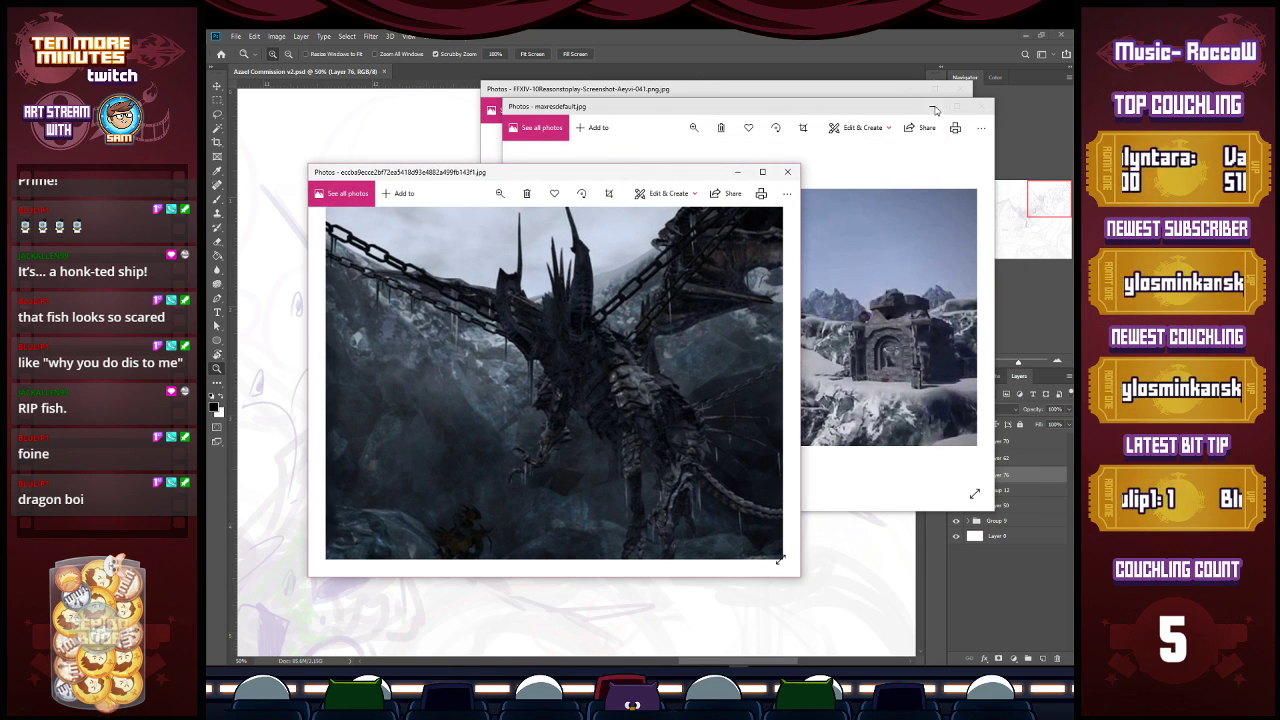
left_click(935, 107)
left_click(934, 89)
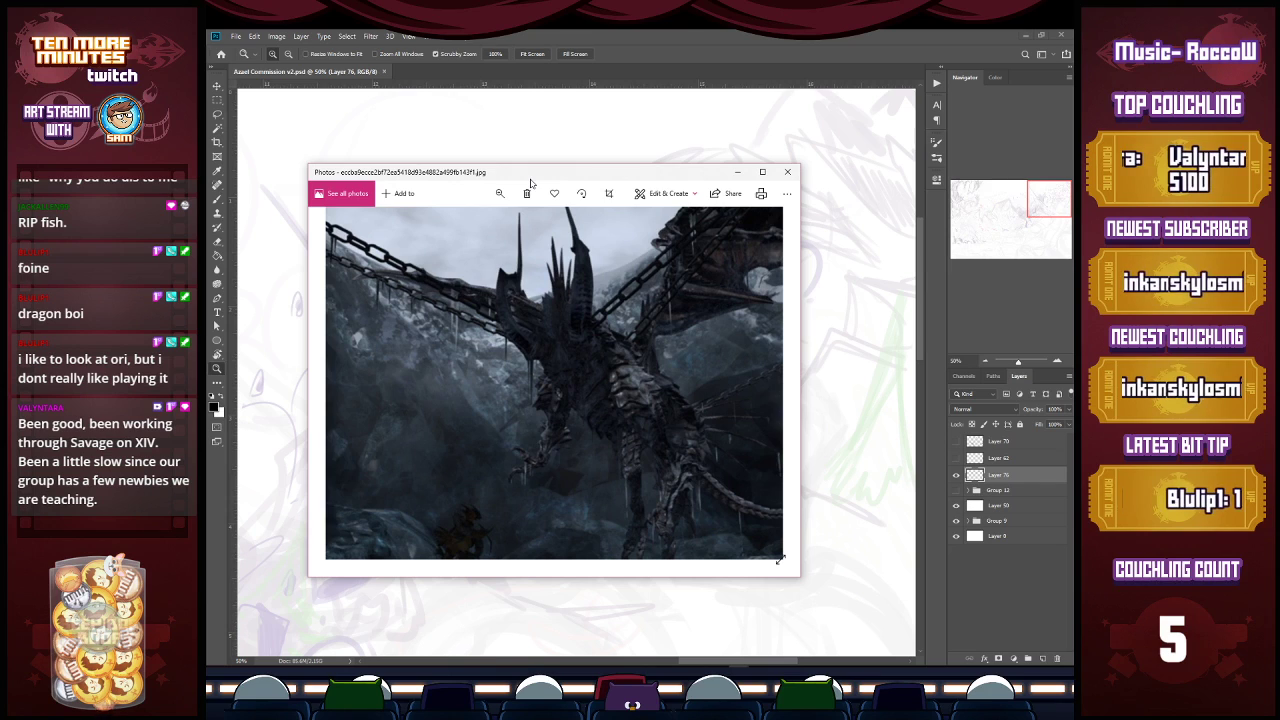
left_click(737, 171)
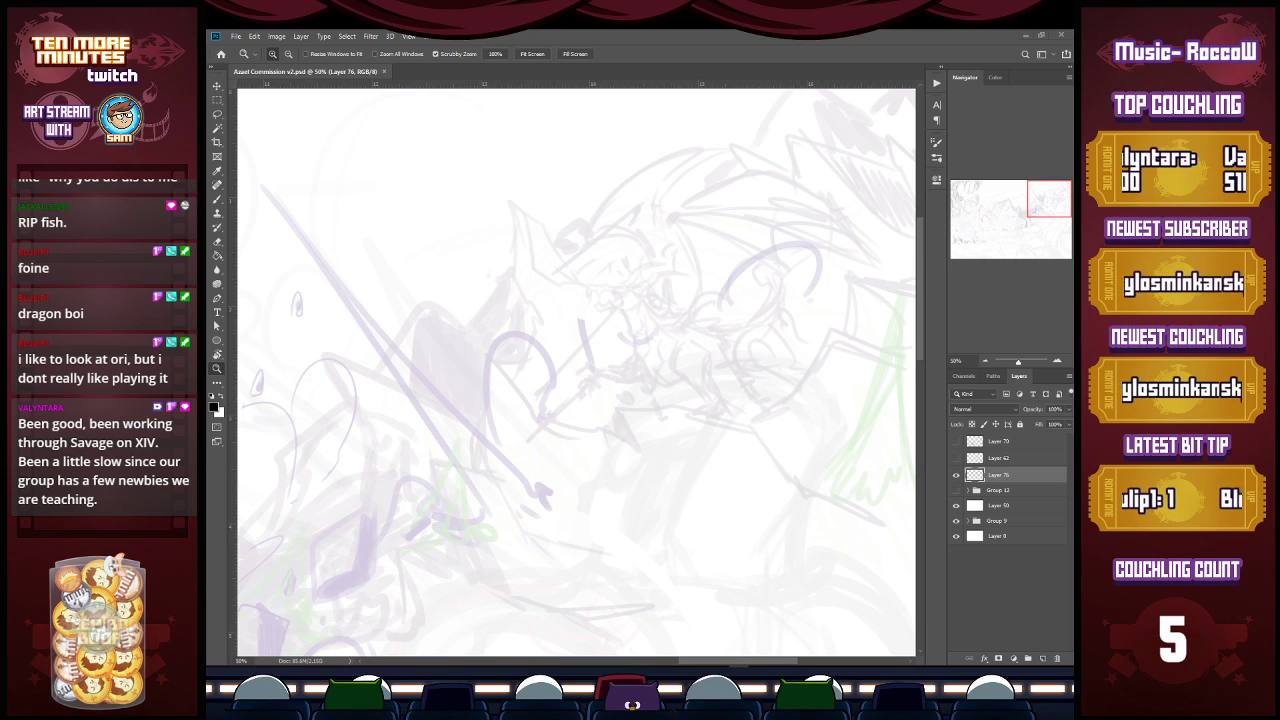
Step: Draw the dragon's snout, open jaws and cheek contours in black brush lines over the faded sketch
left_click(640, 292)
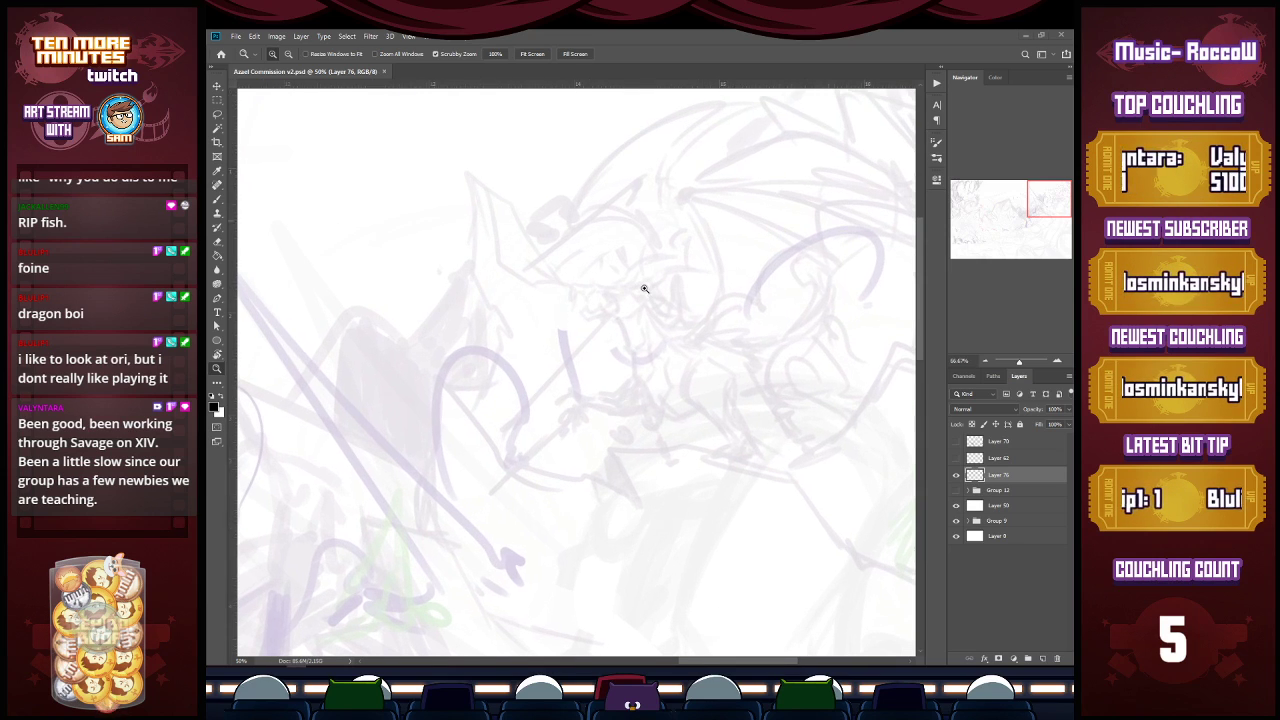
key("b")
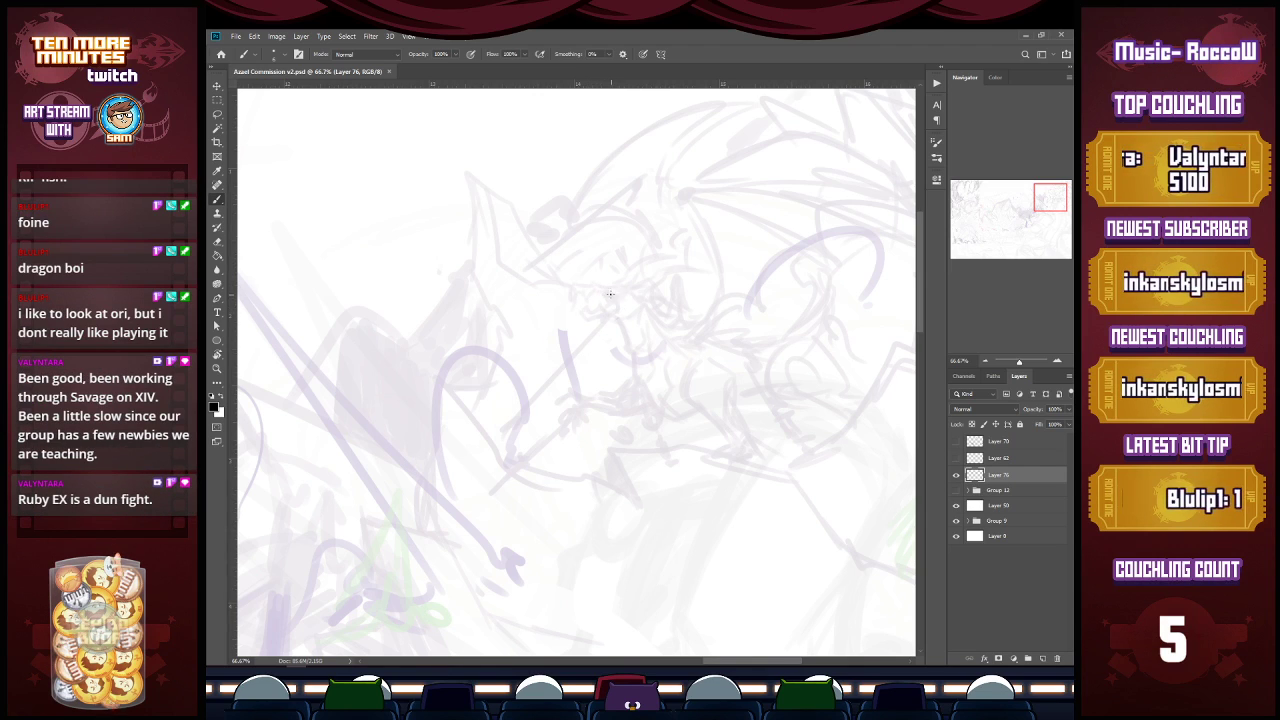
left_click_drag(604, 289, 621, 299)
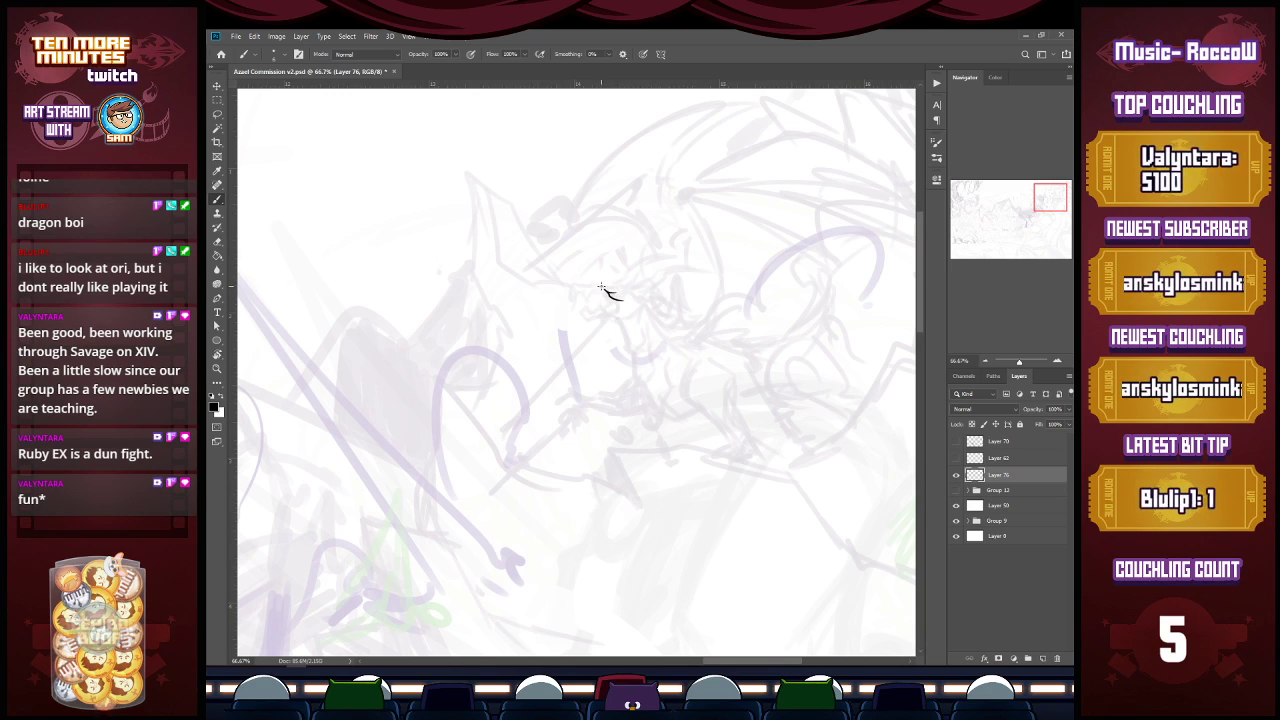
left_click_drag(604, 288, 627, 296)
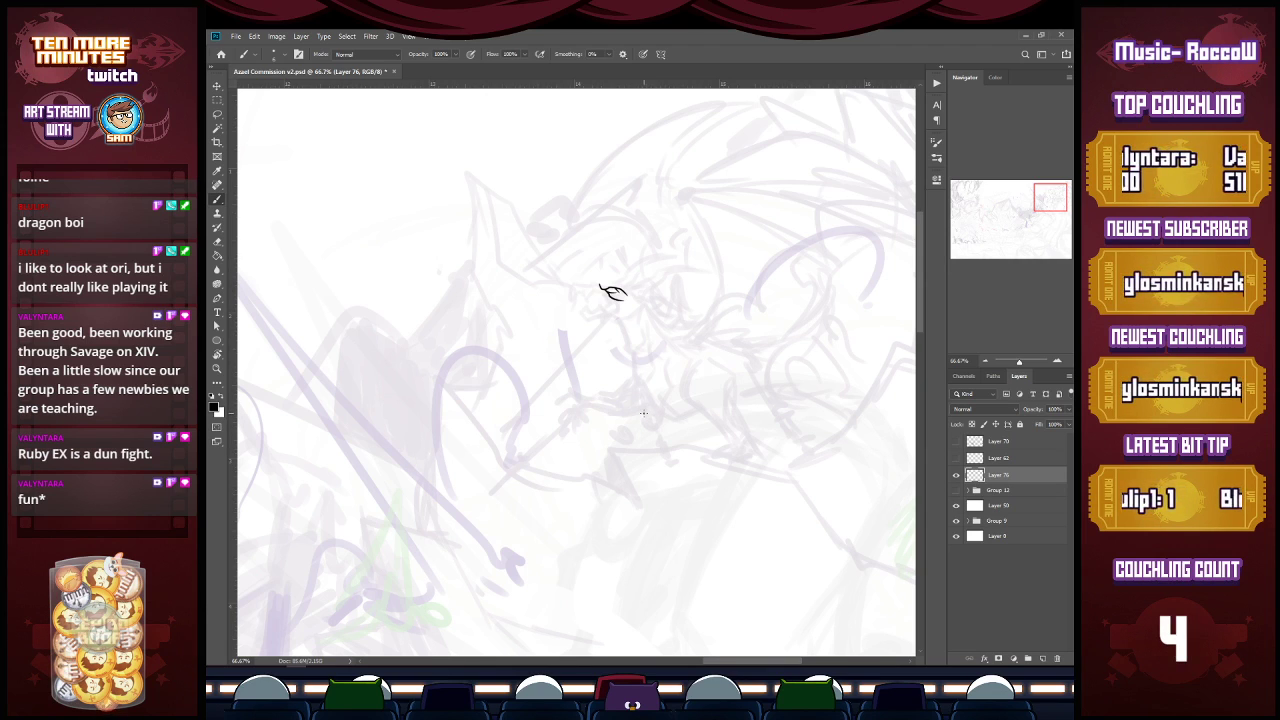
mouse_move(580, 288)
left_mouse_down()
mouse_move(585, 299)
mouse_move(590, 285)
mouse_move(566, 288)
mouse_move(571, 305)
left_mouse_up()
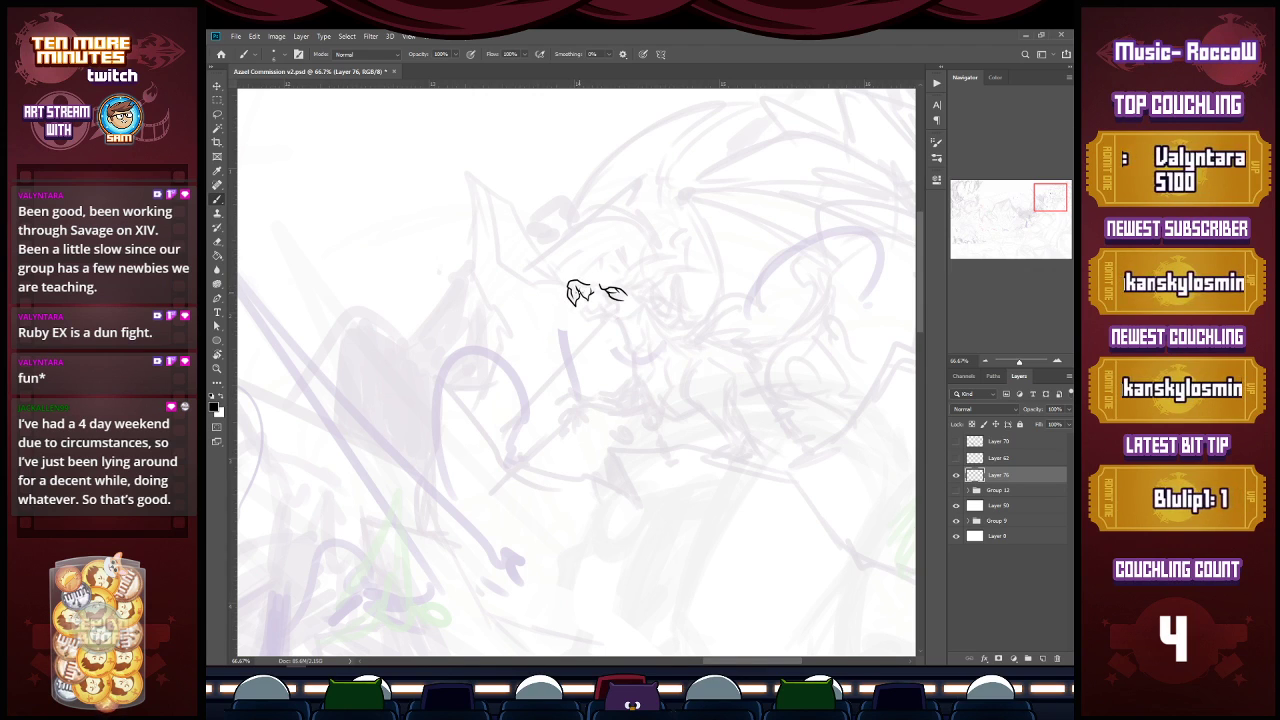
left_click_drag(588, 291, 632, 310)
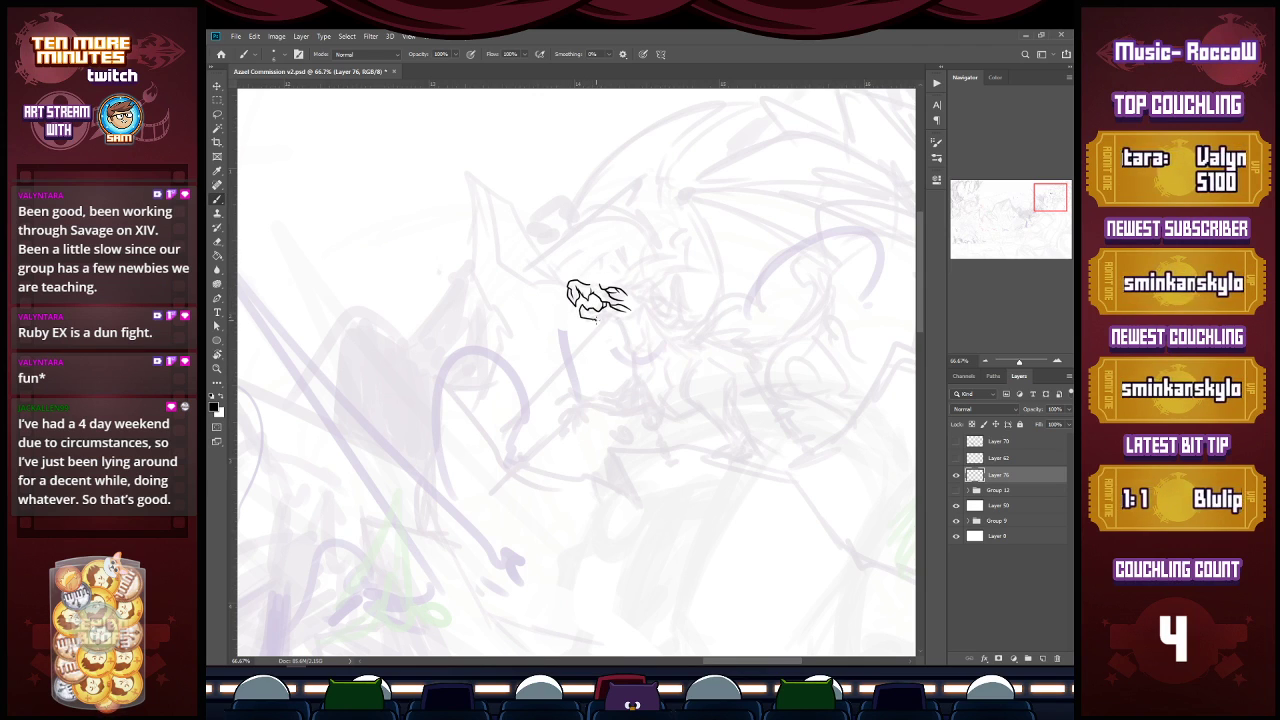
left_click_drag(610, 312, 642, 315)
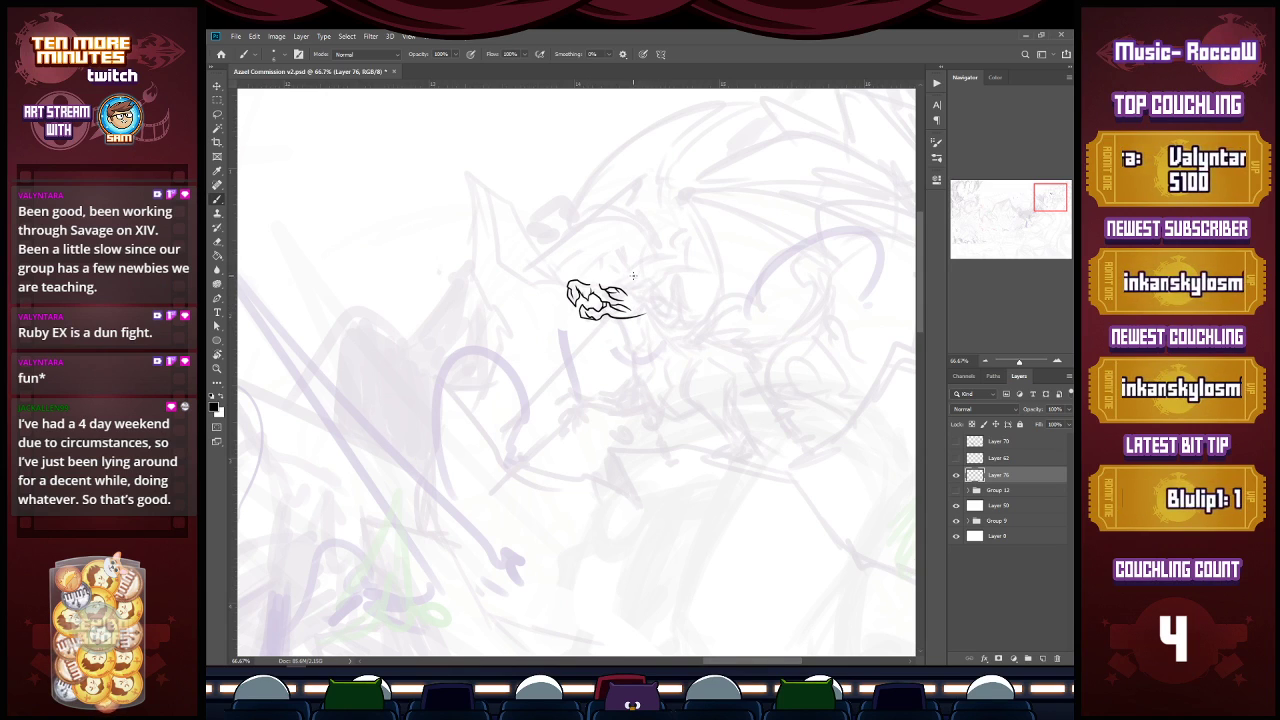
Step: Draw the large curved horn sweeping back from the top of the dragon's head, and increase the brush smoothing
left_click_drag(596, 287, 668, 267)
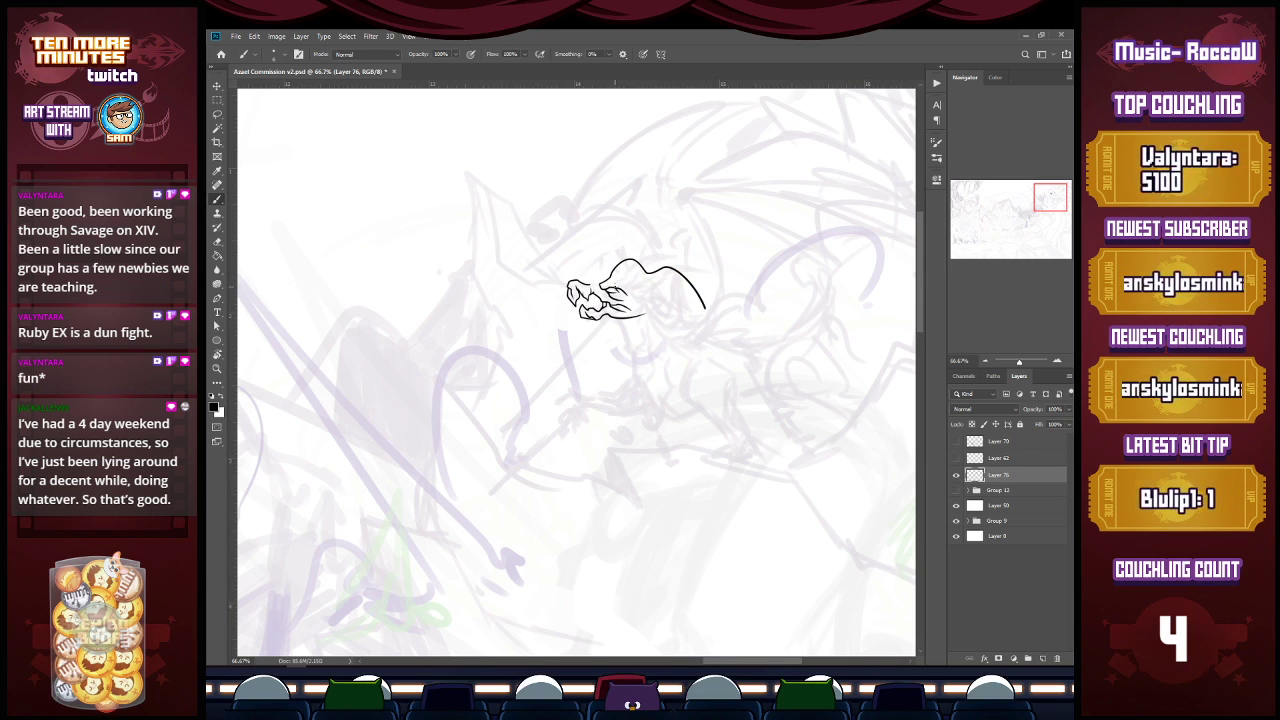
mouse_move(606, 283)
left_mouse_down()
mouse_move(674, 283)
mouse_move(694, 297)
mouse_move(703, 333)
left_mouse_up()
key("ctrl+z")
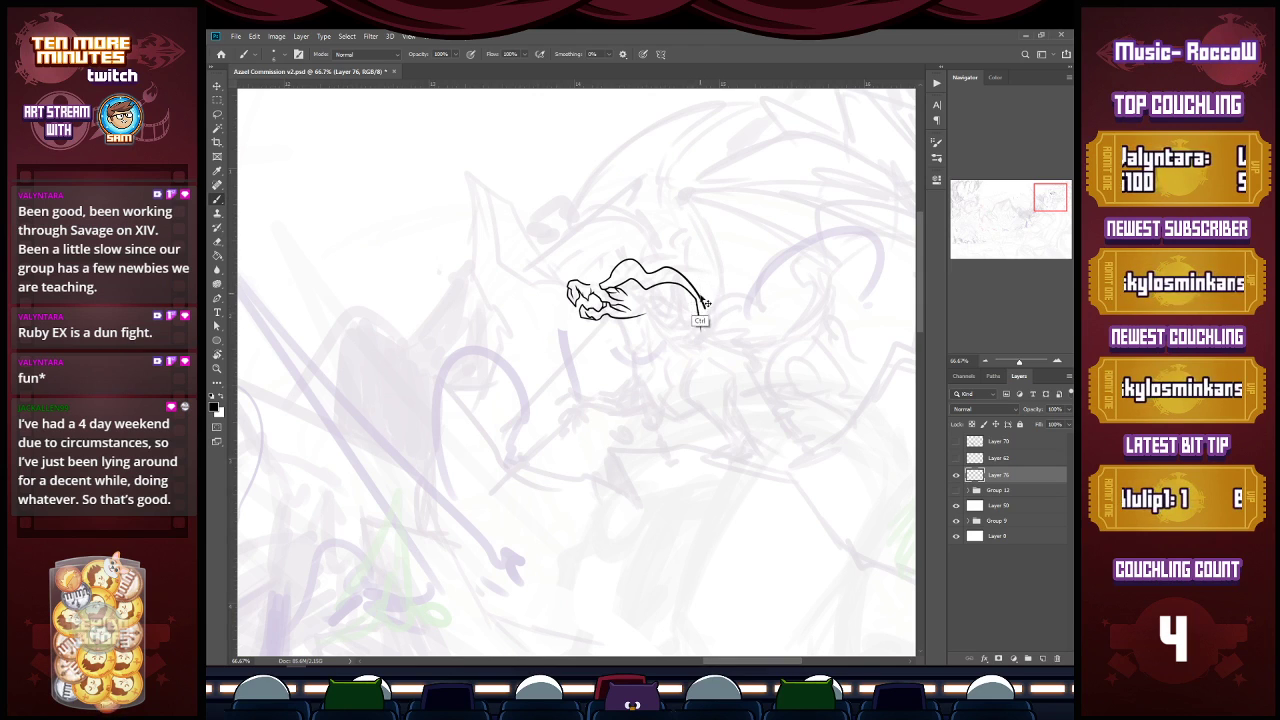
left_click(609, 55)
left_click_drag(608, 68, 622, 68)
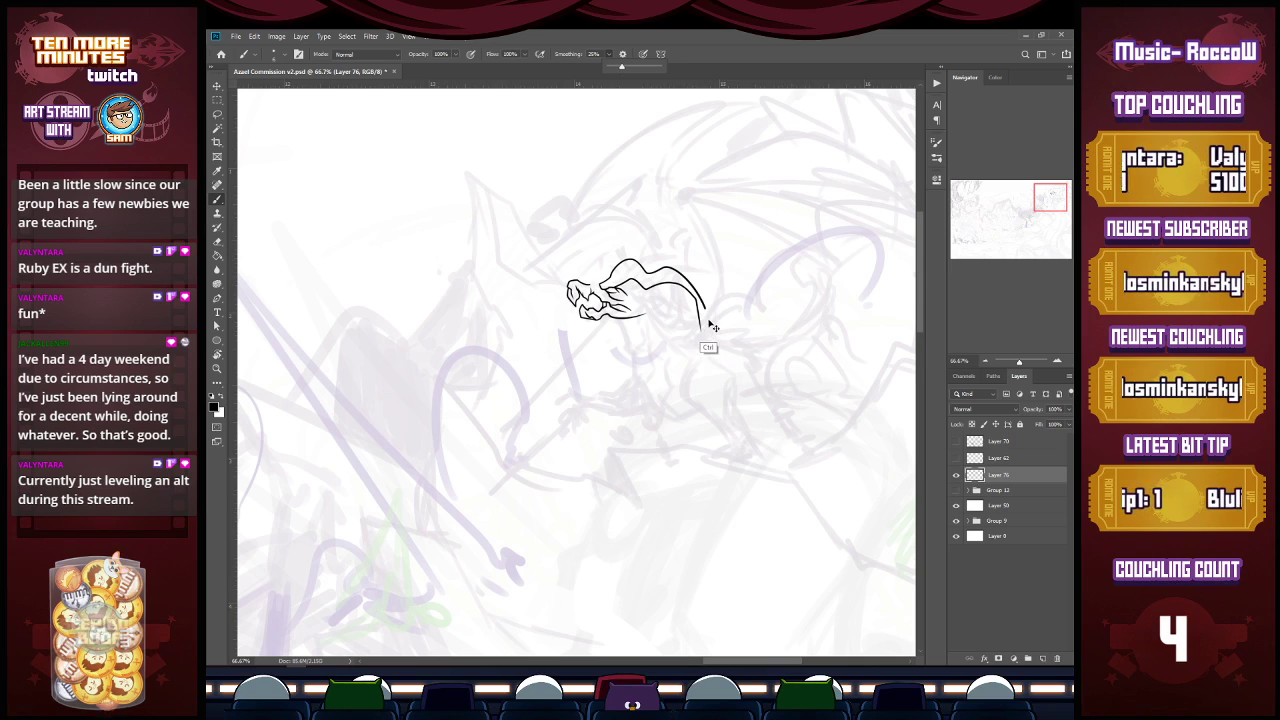
Step: Erase the stray lines at the curved horn's end and redraw it tapering to a single downward point
key("e")
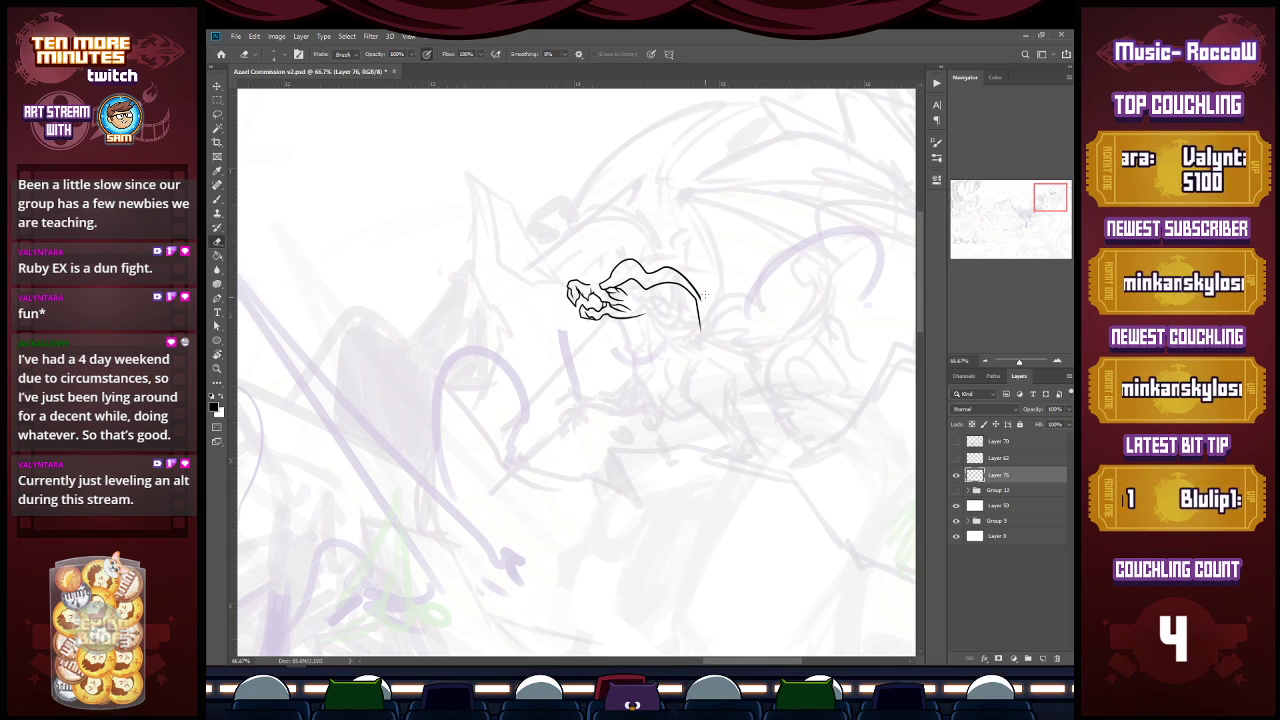
key("b")
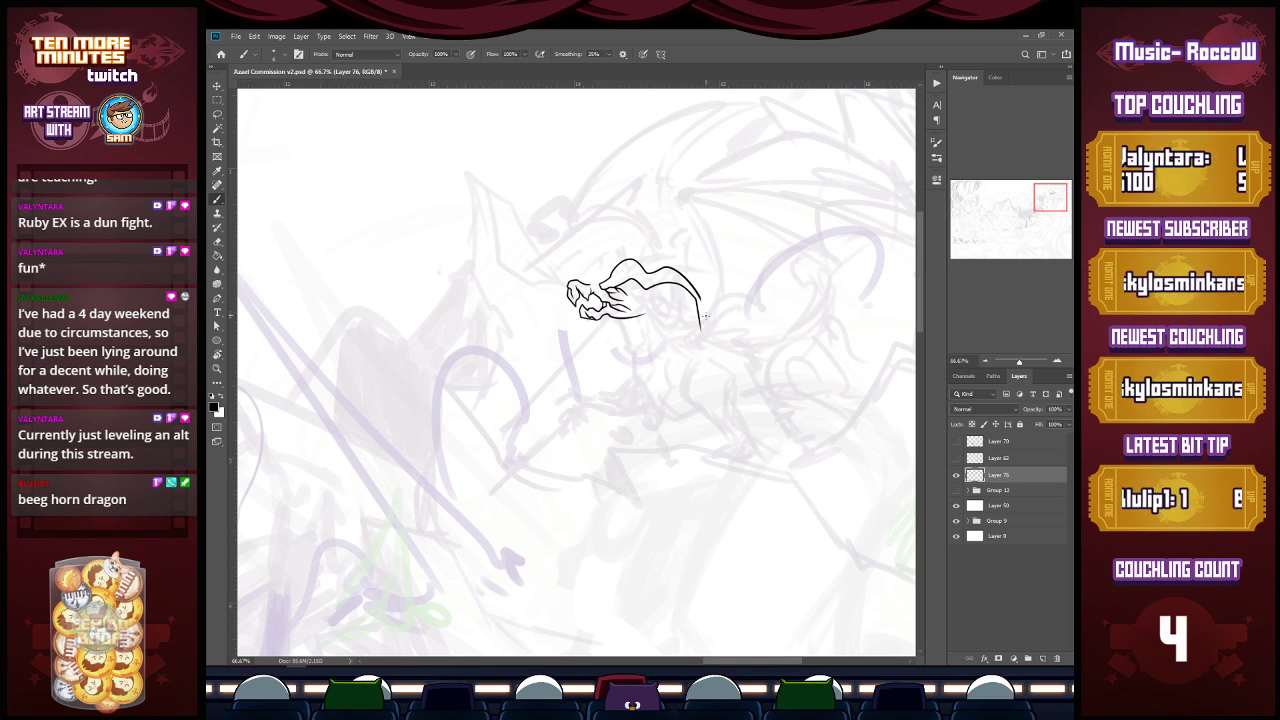
key("e")
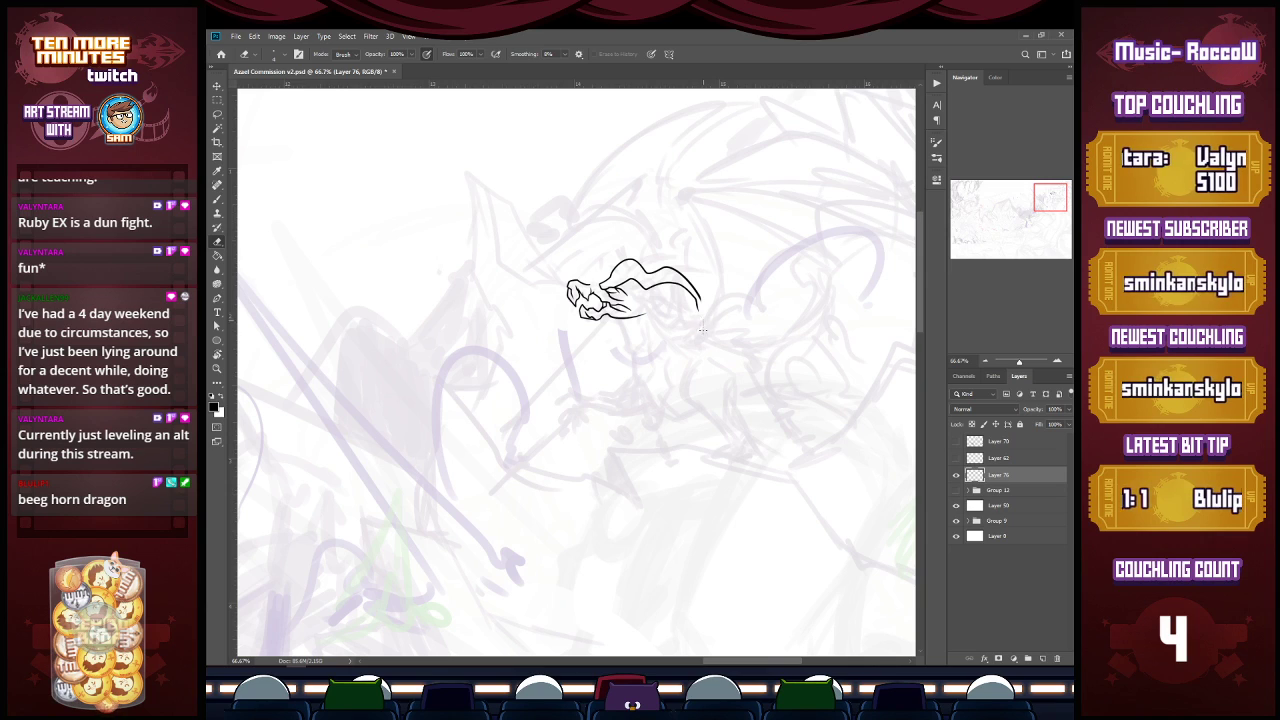
key("z")
left_click(699, 311)
key("b")
left_click_drag(701, 296, 696, 340)
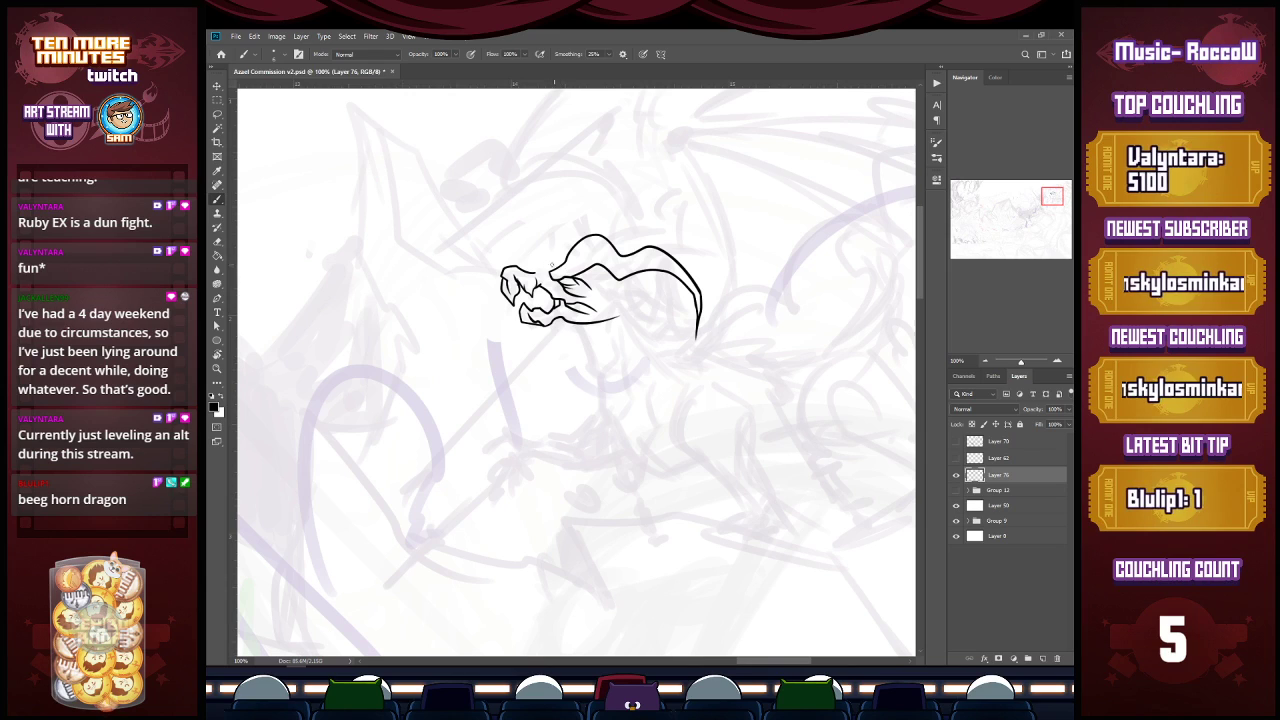
Step: Add the dragon's brow line, facet lines along the curved horn, and the angular cheek edge behind the jaw
mouse_move(534, 273)
left_mouse_down()
mouse_move(588, 251)
mouse_move(637, 261)
left_mouse_up()
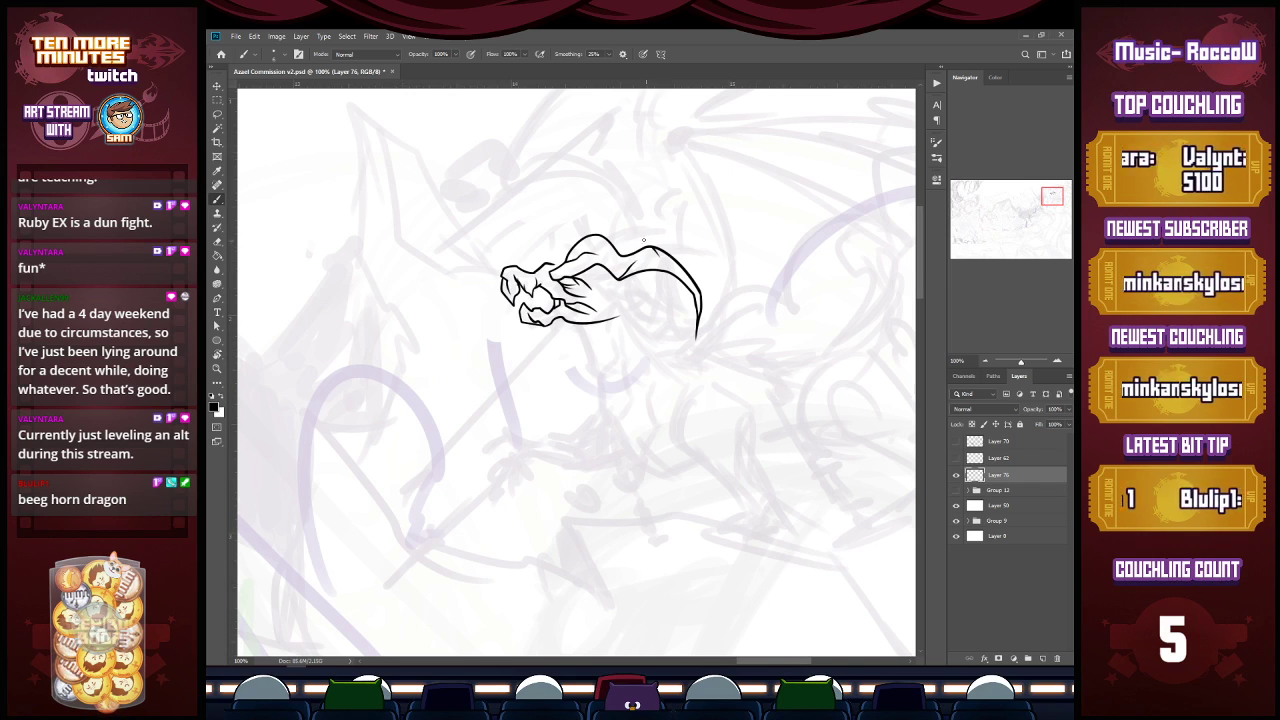
mouse_move(664, 272)
left_mouse_down()
mouse_move(695, 300)
mouse_move(696, 268)
left_mouse_up()
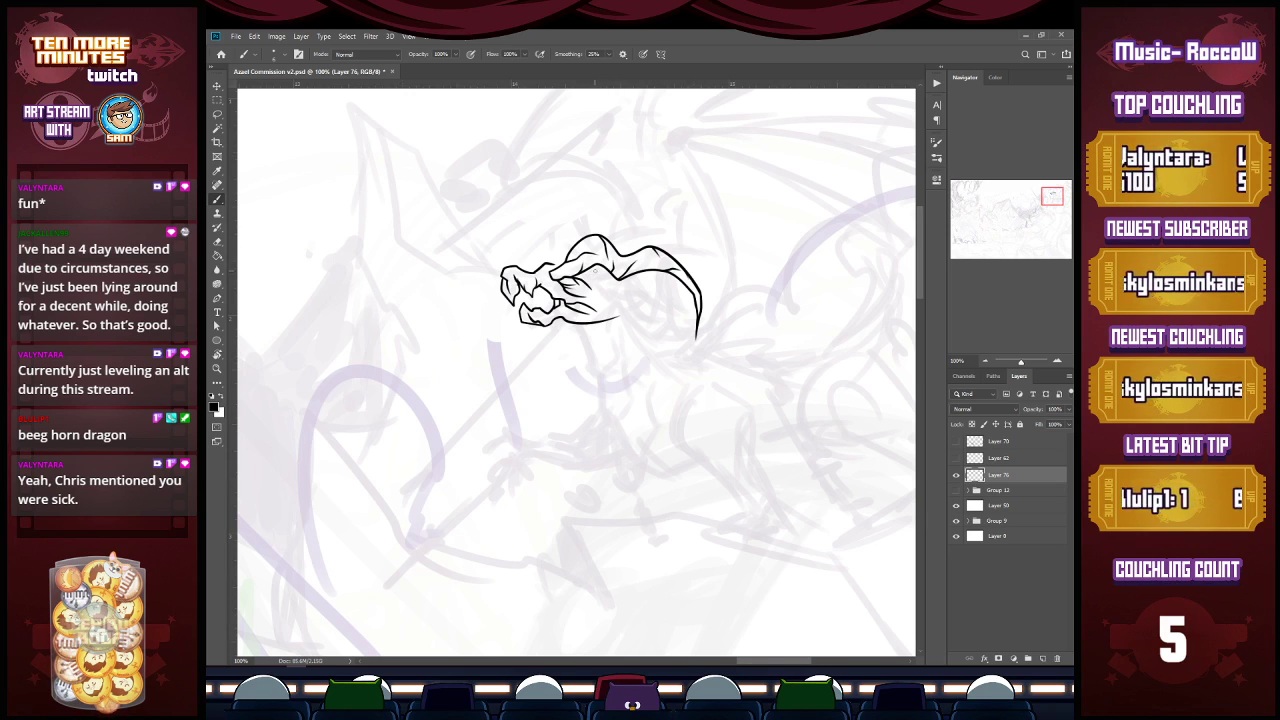
mouse_move(588, 264)
left_mouse_down()
mouse_move(622, 302)
mouse_move(592, 297)
left_mouse_up()
key("ctrl+z")
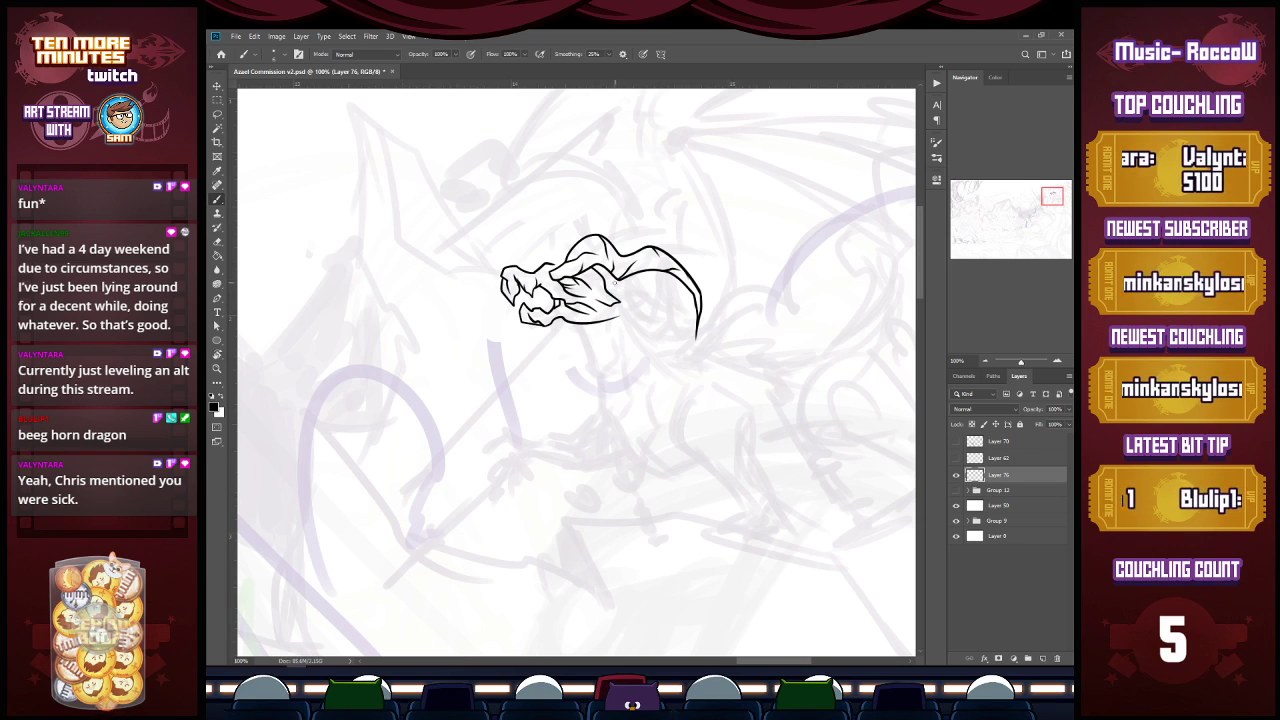
mouse_move(557, 255)
left_mouse_down()
mouse_move(569, 226)
mouse_move(616, 224)
mouse_move(701, 235)
mouse_move(709, 282)
left_mouse_up()
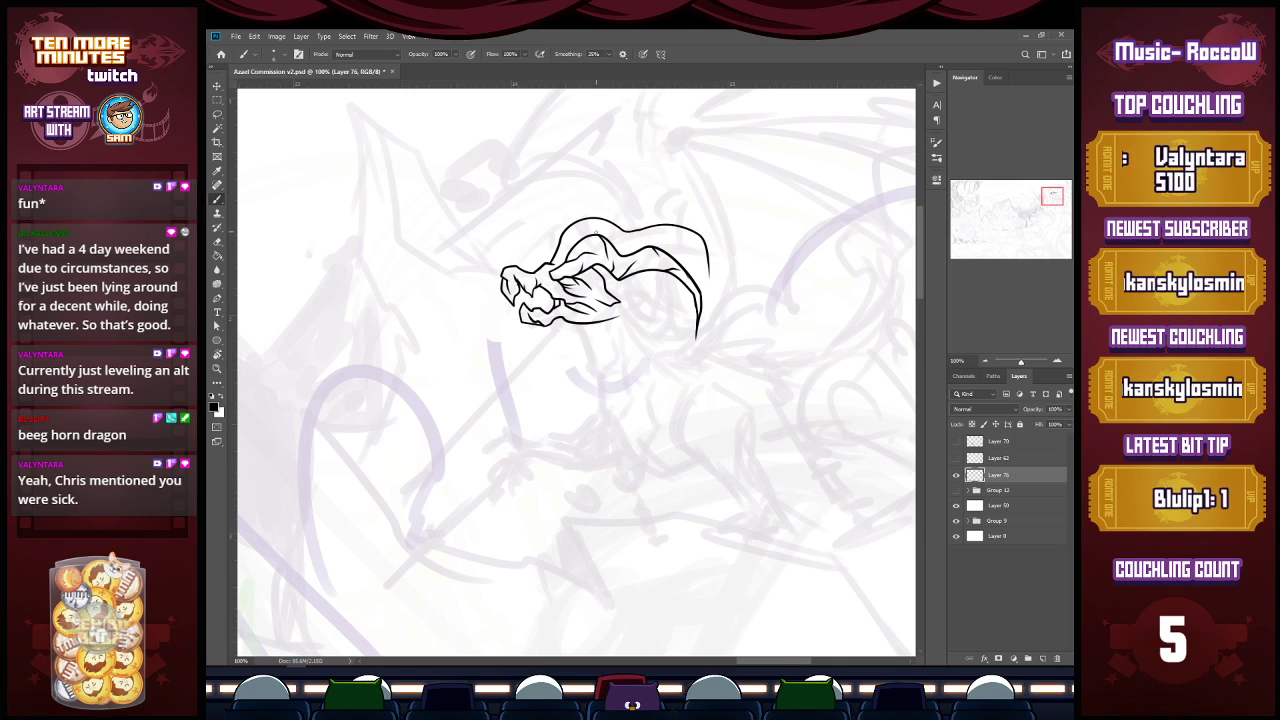
mouse_move(614, 247)
left_mouse_down()
mouse_move(660, 237)
mouse_move(706, 282)
left_mouse_up()
key("ctrl+z")
key("ctrl+z")
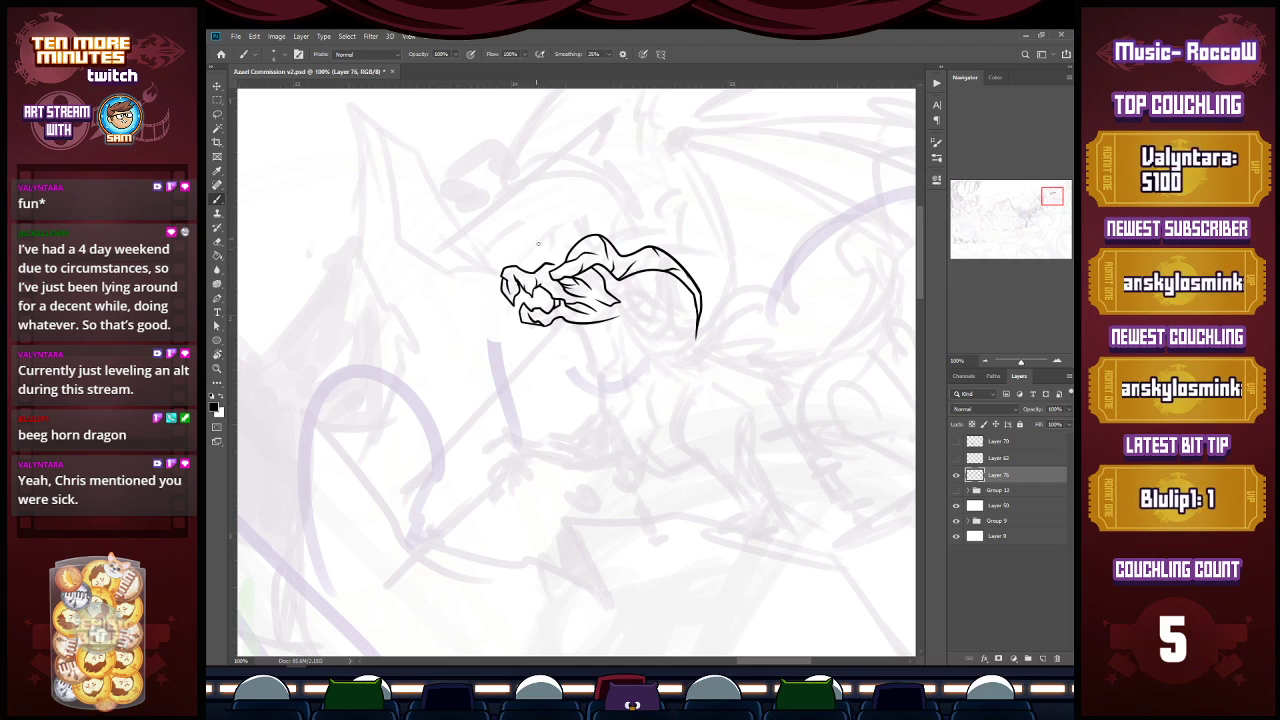
Step: Add spikes and a second upswept horn to the dragon's head, detail the cheek, and fill the open mouth with black
mouse_move(550, 266)
left_mouse_down()
mouse_move(604, 211)
mouse_move(635, 225)
mouse_move(666, 238)
left_mouse_up()
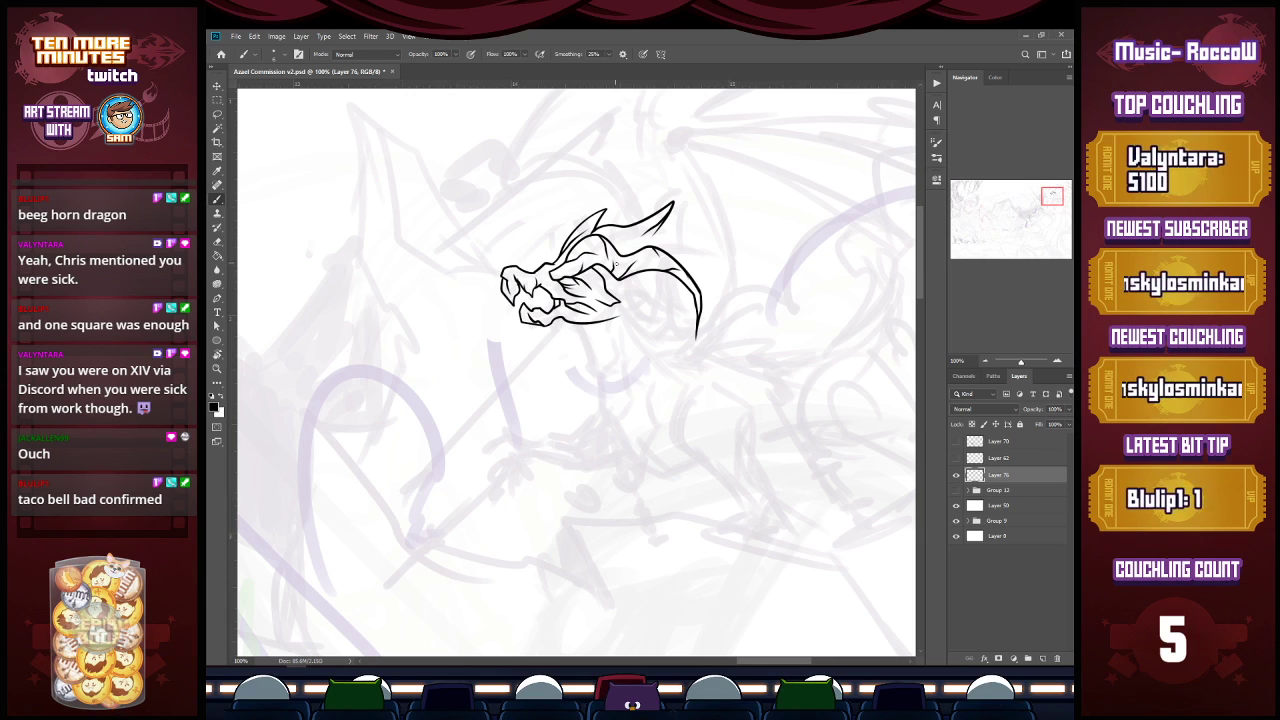
left_click_drag(604, 286, 657, 305)
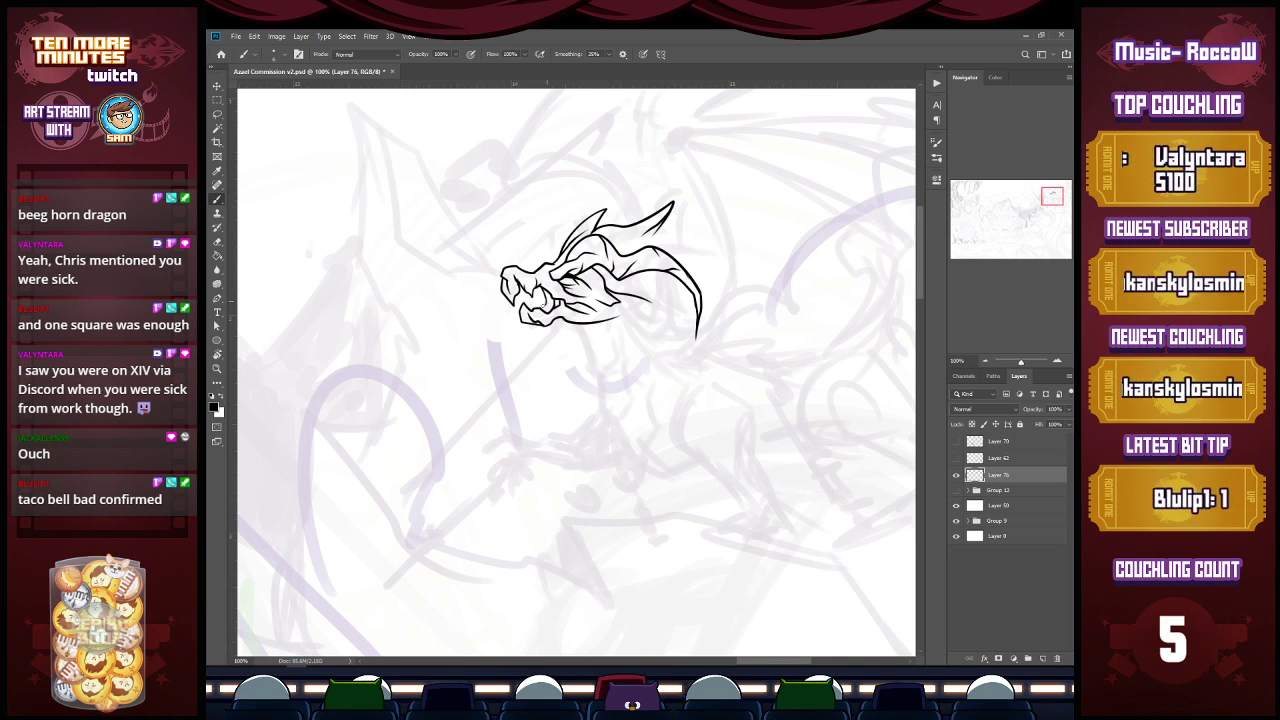
mouse_move(546, 297)
left_mouse_down()
mouse_move(546, 286)
mouse_move(525, 295)
left_mouse_up()
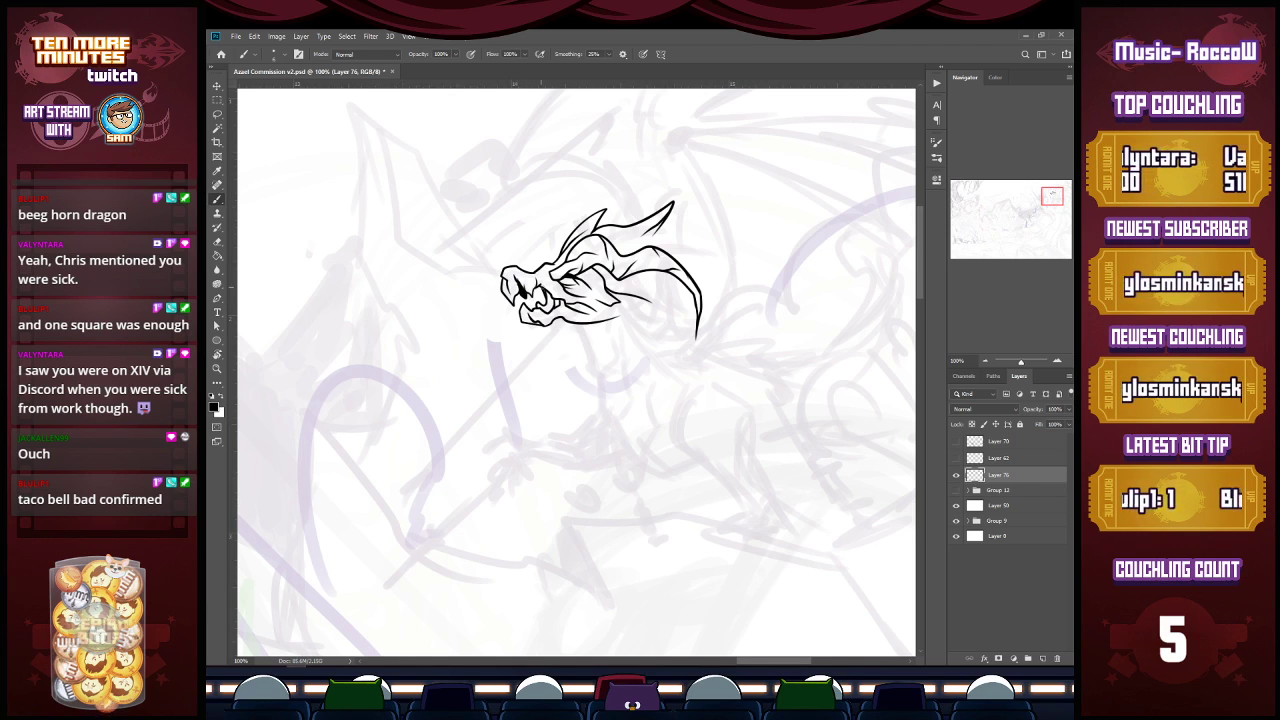
left_click_drag(535, 286, 542, 291)
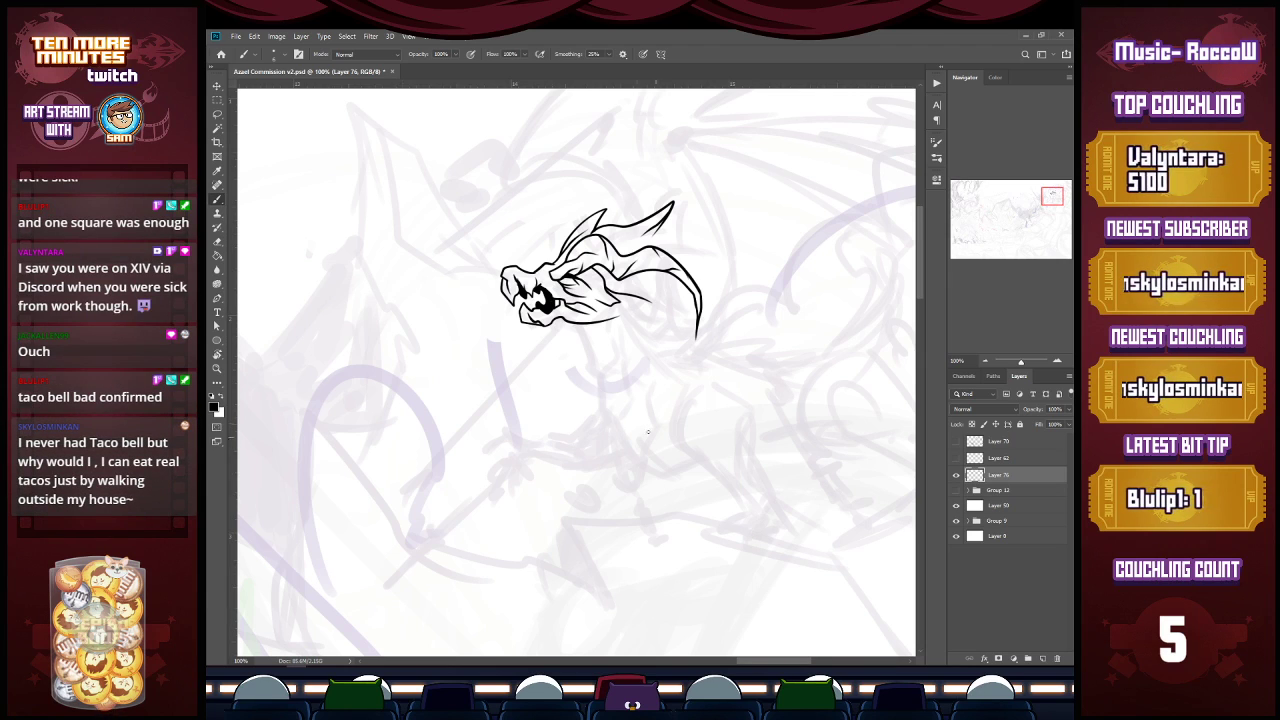
Step: Draw the front of the dragon's neck as stacked curved segments below the jaw, using a higher brush smoothing
mouse_move(578, 322)
left_mouse_down()
mouse_move(590, 351)
mouse_move(614, 355)
mouse_move(627, 333)
mouse_move(600, 378)
mouse_move(630, 370)
left_mouse_up()
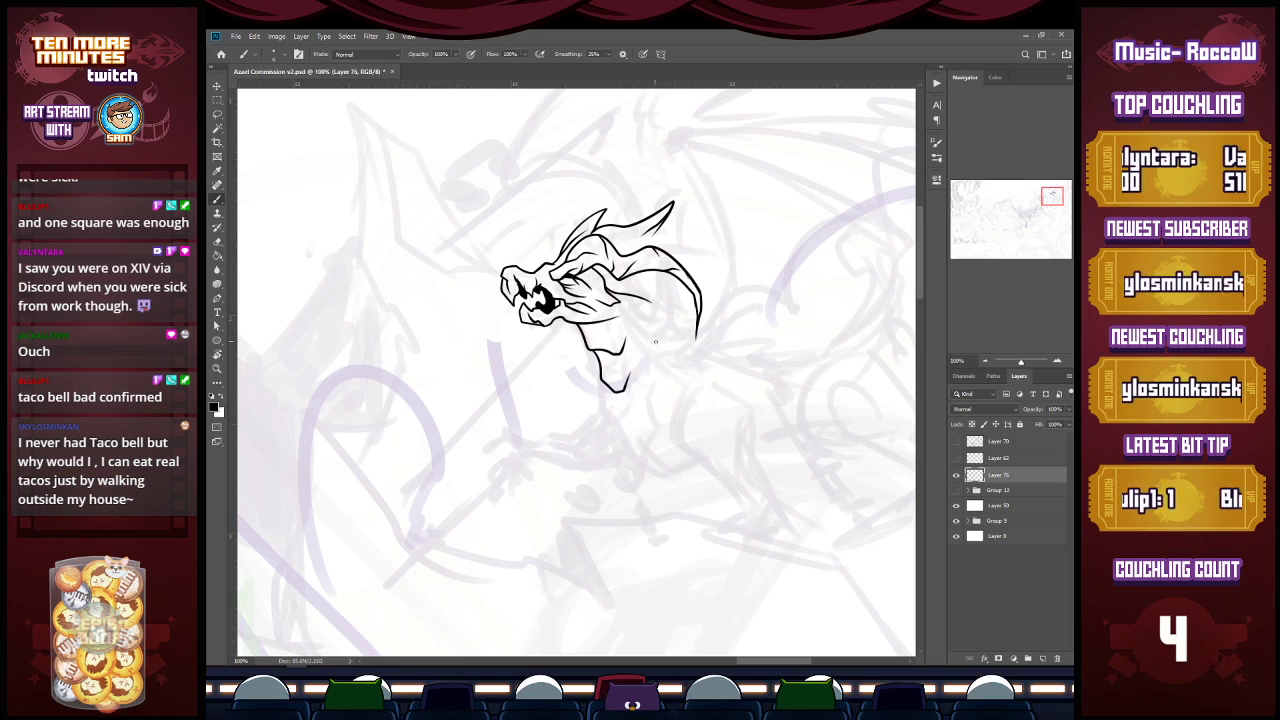
left_click(607, 54)
left_click_drag(610, 68, 622, 68)
mouse_move(603, 381)
left_mouse_down()
mouse_move(620, 429)
mouse_move(646, 380)
left_mouse_up()
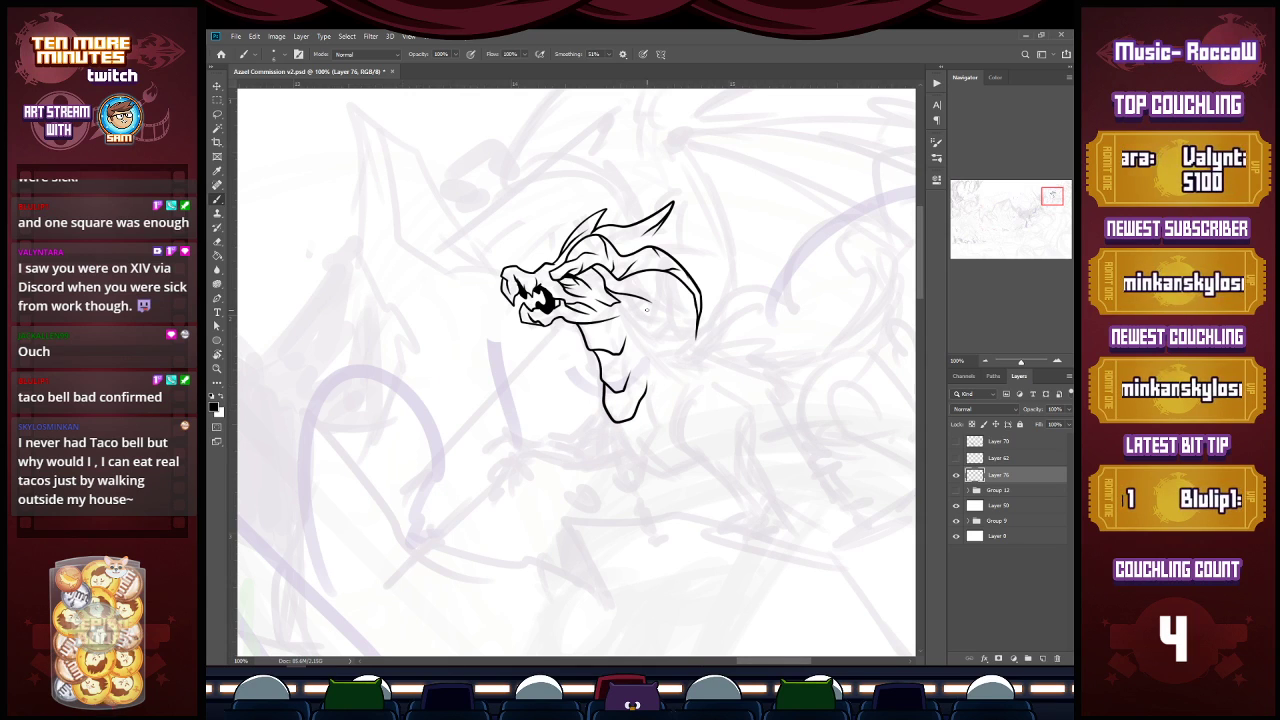
mouse_move(610, 418)
left_mouse_down()
mouse_move(622, 442)
mouse_move(656, 440)
mouse_move(660, 400)
left_mouse_up()
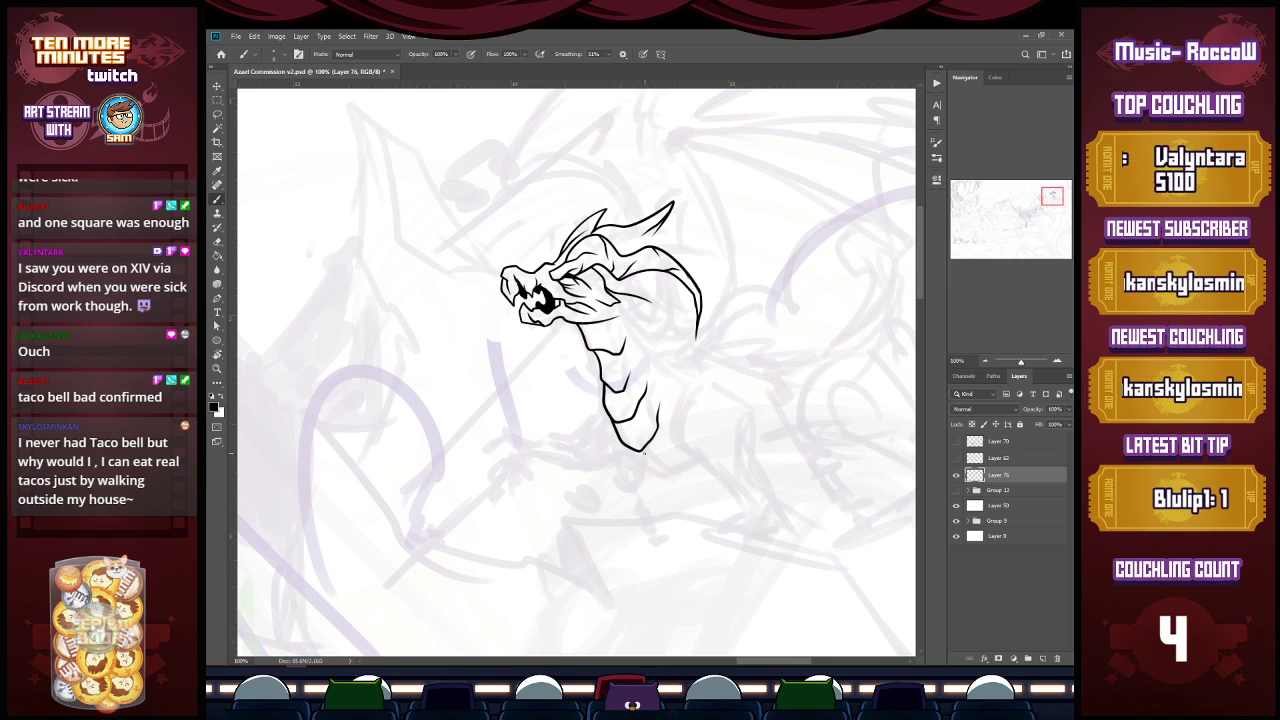
mouse_move(642, 452)
left_mouse_down()
mouse_move(668, 467)
mouse_move(692, 442)
mouse_move(663, 384)
left_mouse_up()
key("ctrl+z")
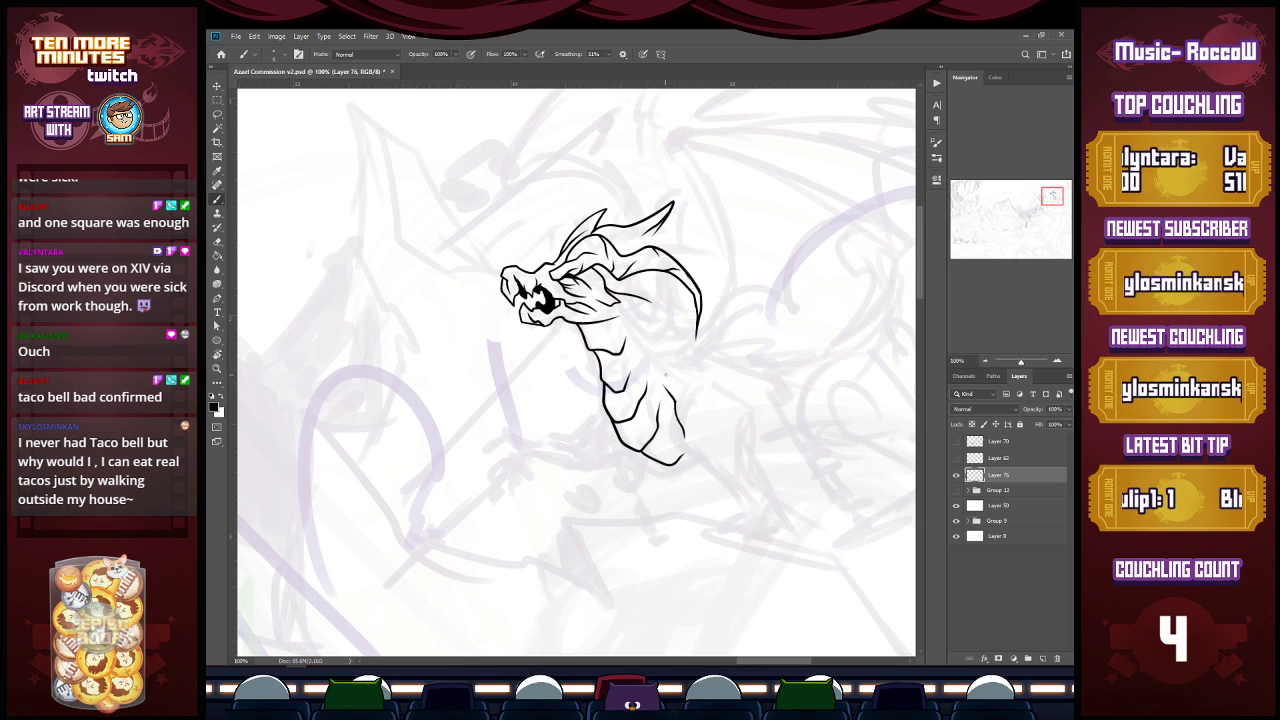
Step: Draw the shoulder lines and the upper and lower contours of the limb reaching forward from the neck's base
mouse_move(600, 404)
left_mouse_down()
mouse_move(578, 470)
mouse_move(630, 463)
mouse_move(580, 466)
left_mouse_up()
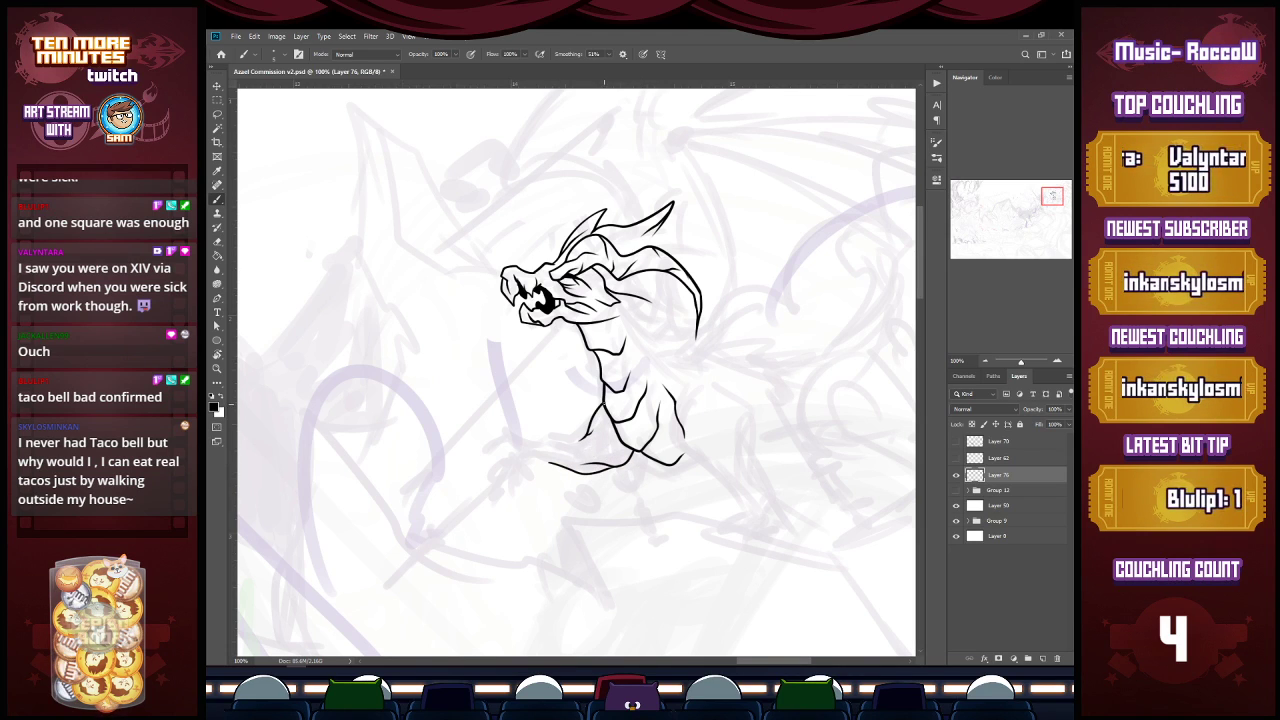
left_click_drag(583, 436, 528, 442)
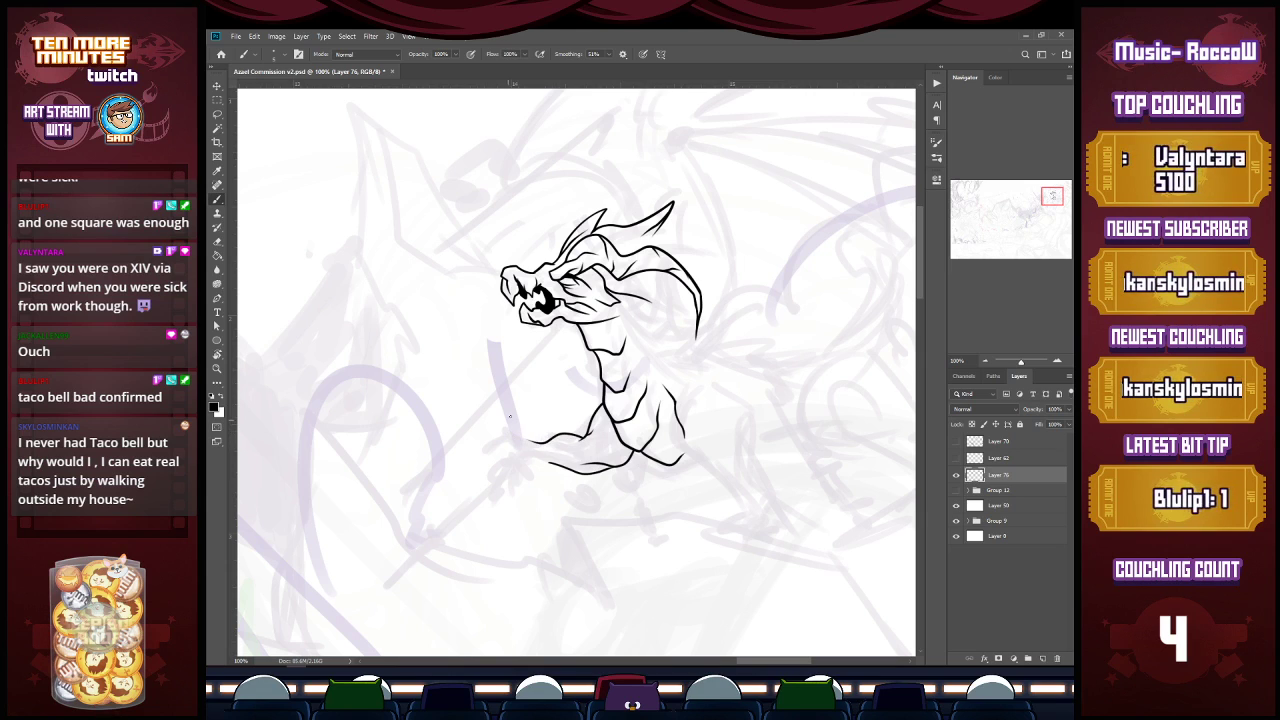
key("ctrl+z")
left_click_drag(560, 467, 540, 465)
key("ctrl+z")
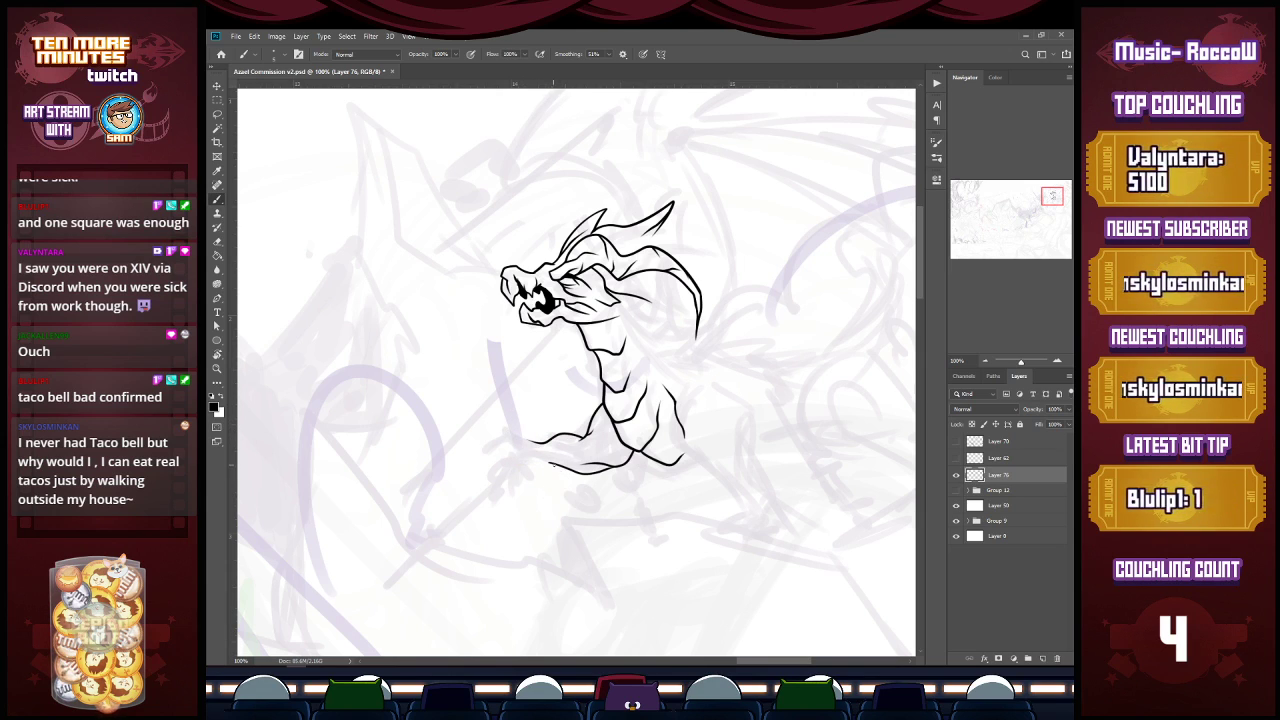
mouse_move(541, 461)
left_mouse_down()
mouse_move(510, 427)
mouse_move(521, 460)
left_mouse_up()
key("ctrl+z")
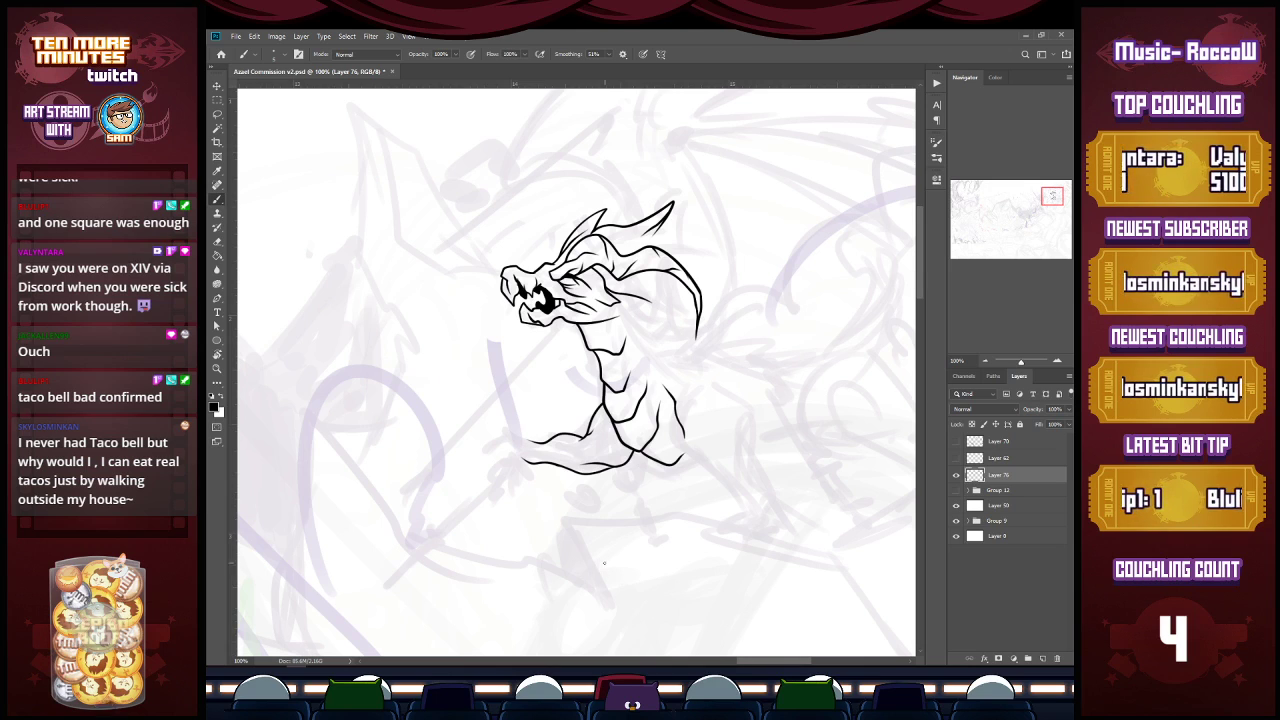
mouse_move(536, 446)
left_mouse_down()
mouse_move(520, 431)
mouse_move(490, 463)
mouse_move(502, 466)
mouse_move(501, 448)
left_mouse_up()
key("ctrl+z")
key("ctrl+z")
key("ctrl+z")
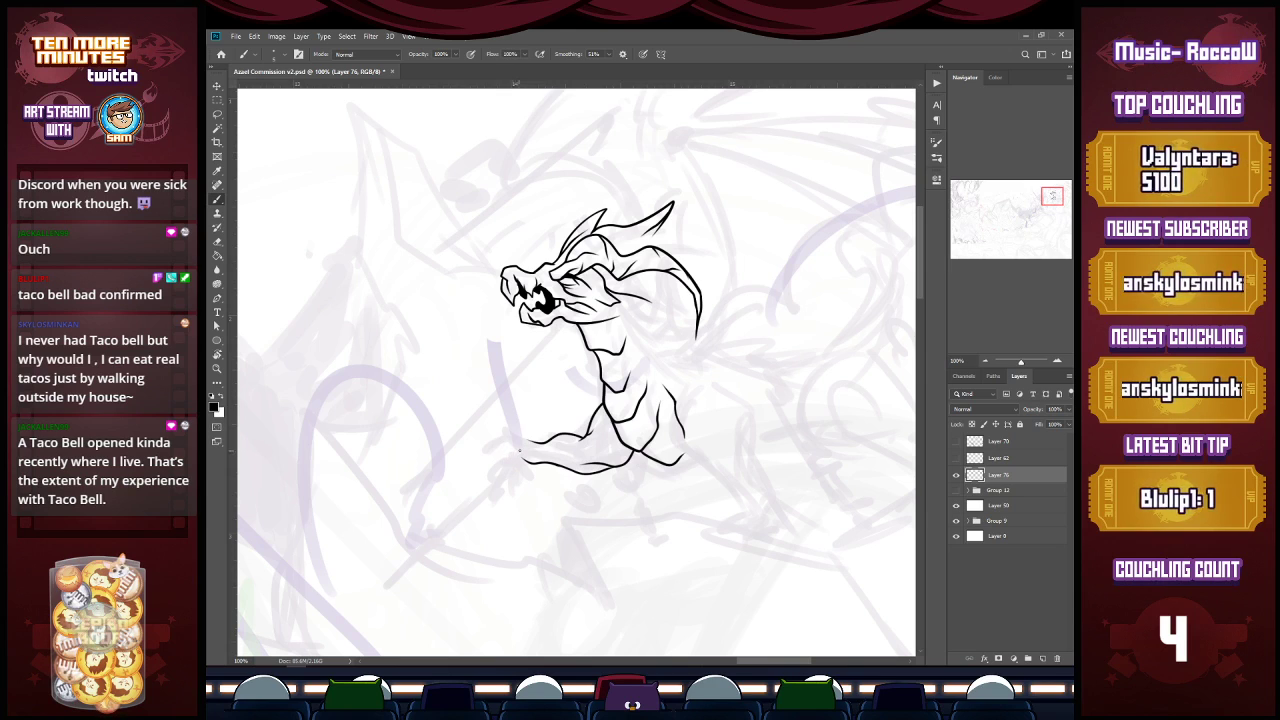
Step: Draw the curled clawed hand at the end of the forward-reaching limb and add muscle lines along the forearm
mouse_move(535, 447)
left_mouse_down()
mouse_move(500, 422)
mouse_move(491, 440)
mouse_move(497, 426)
mouse_move(519, 446)
mouse_move(494, 454)
left_mouse_up()
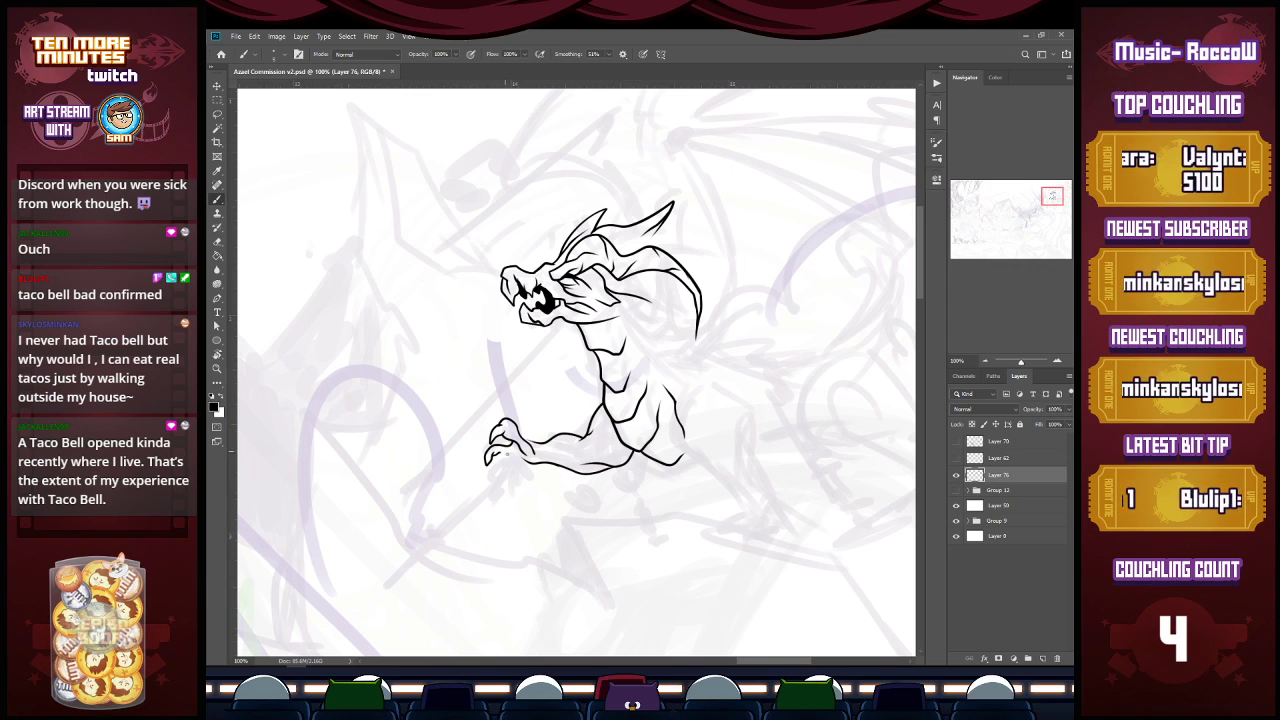
left_click_drag(512, 452, 522, 463)
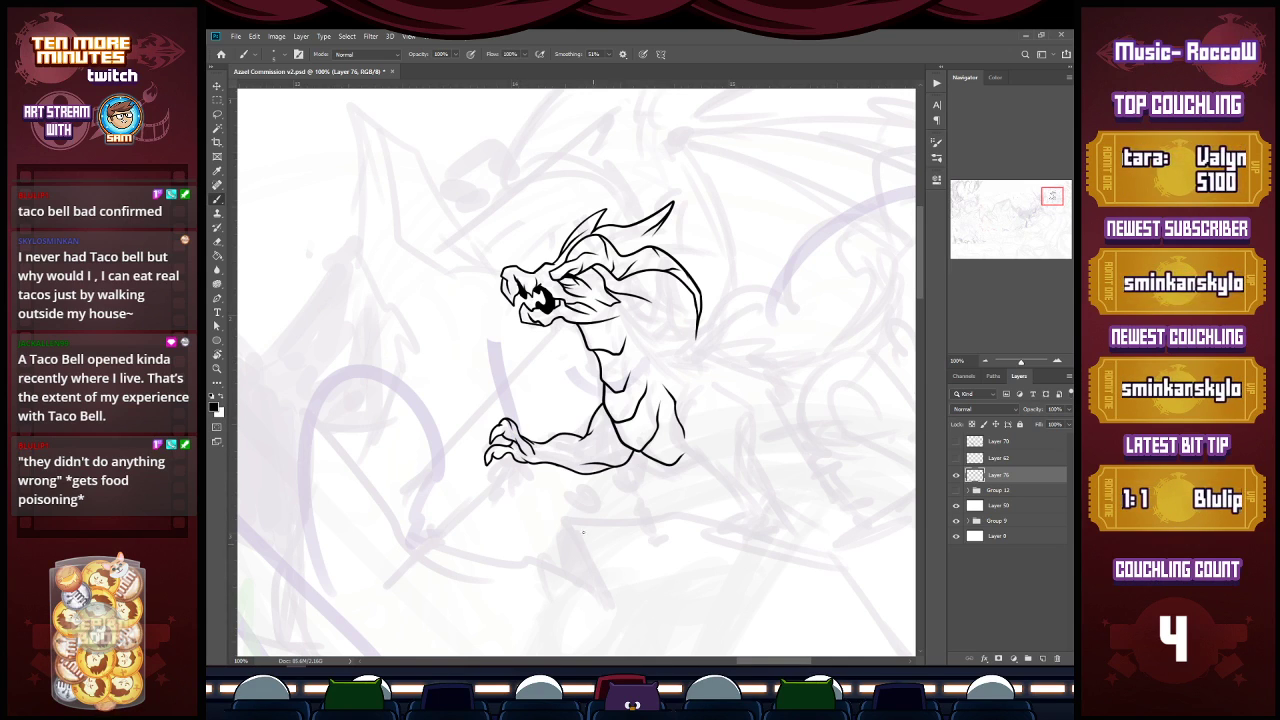
key("e")
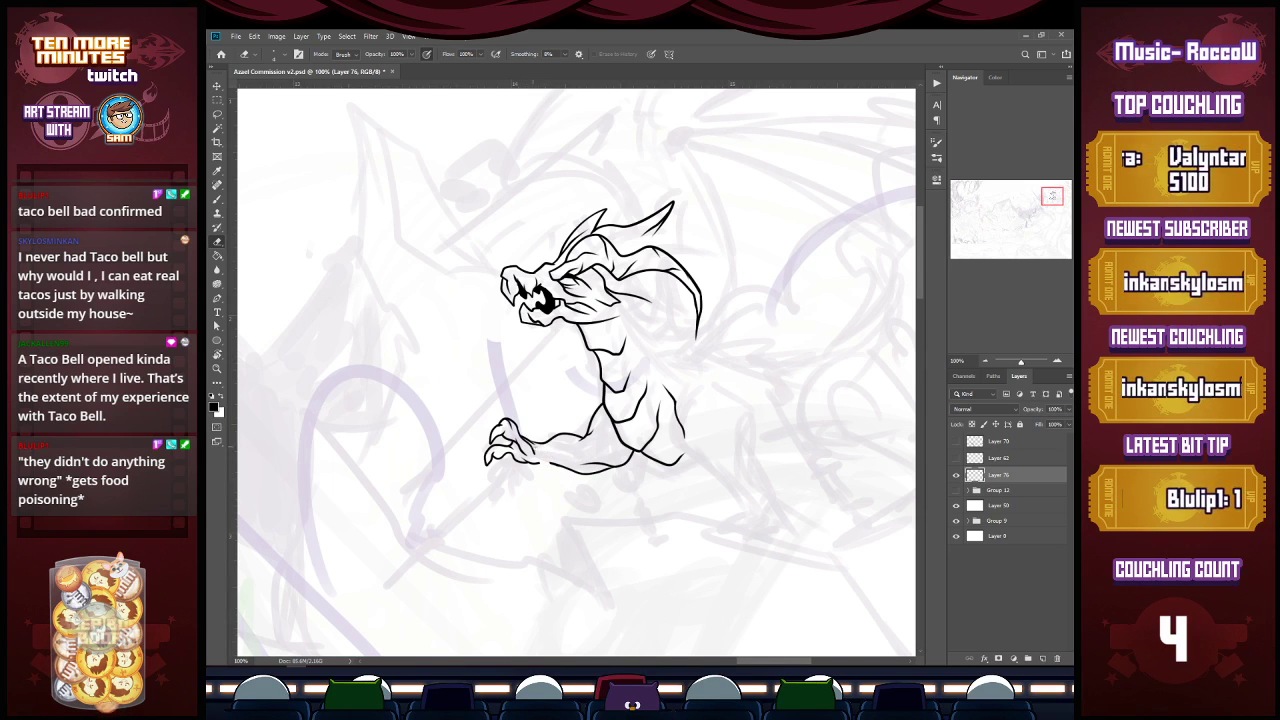
key("b")
left_click_drag(552, 460, 541, 474)
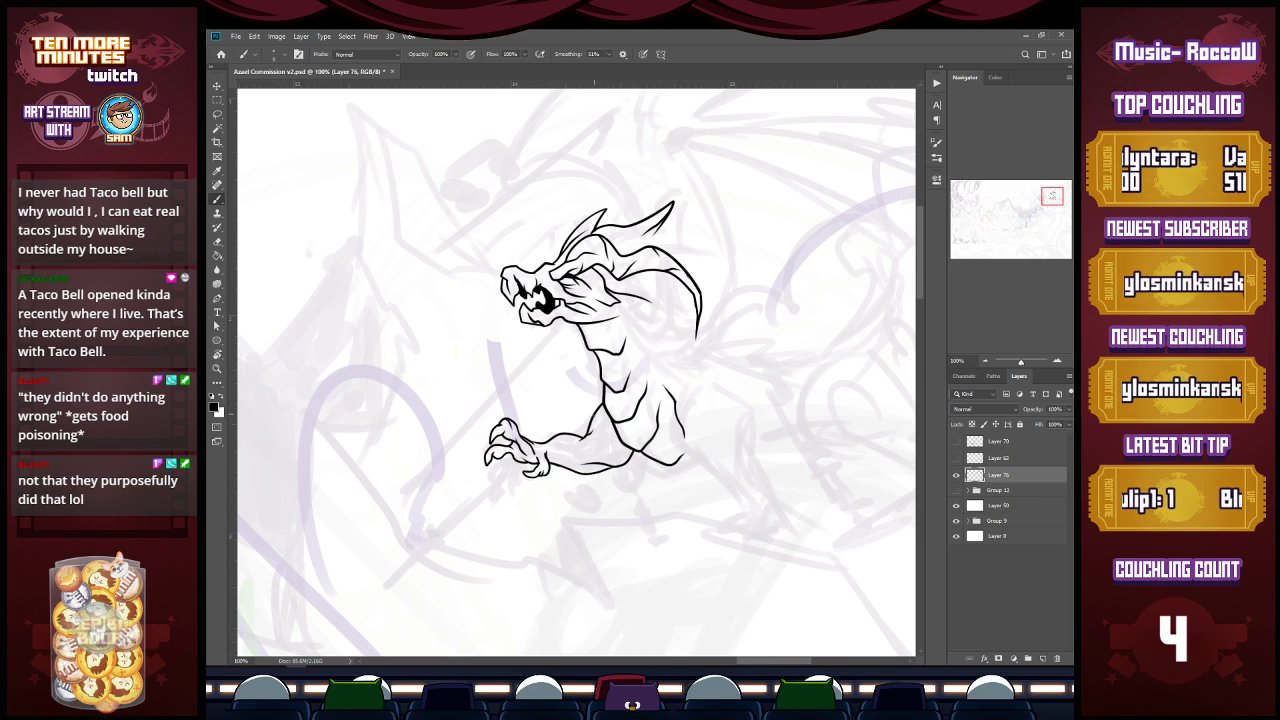
left_click_drag(611, 435, 595, 449)
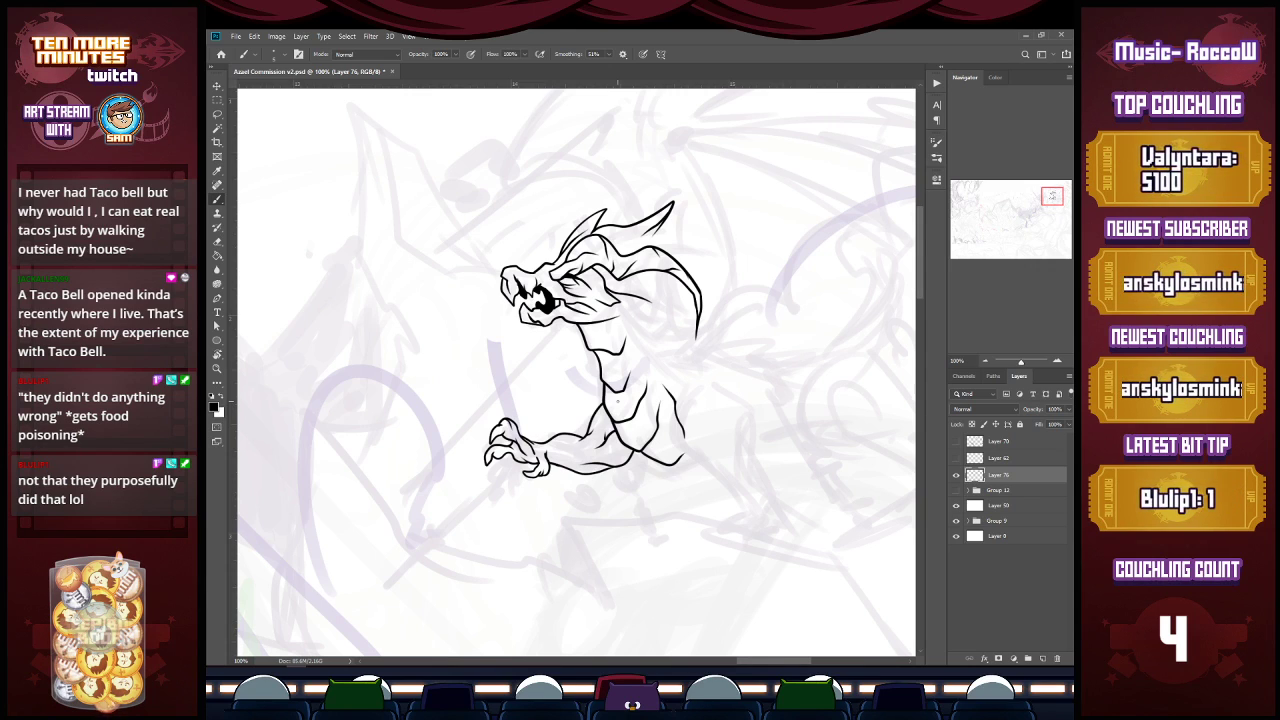
Step: Draw the chest's rear contour curving down toward the belly and refine the lines on the clawed hand
left_click_drag(687, 401, 694, 472)
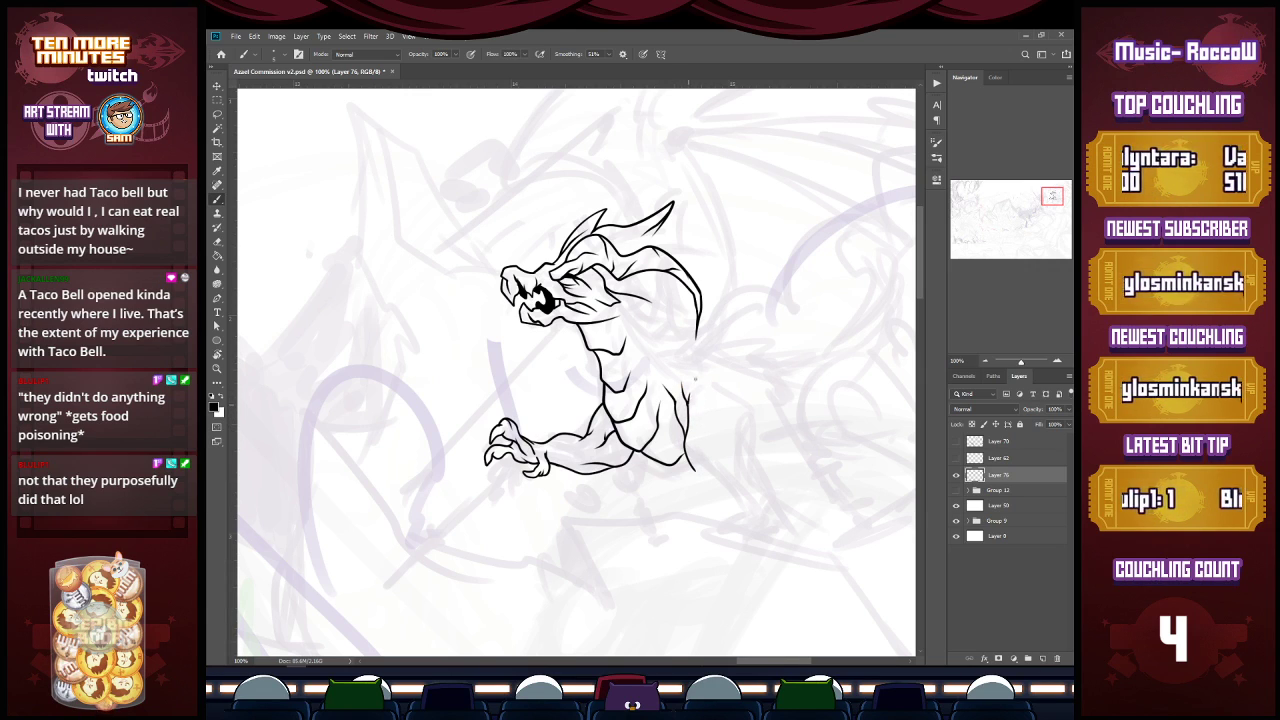
mouse_move(688, 402)
left_mouse_down()
mouse_move(685, 456)
mouse_move(708, 478)
left_mouse_up()
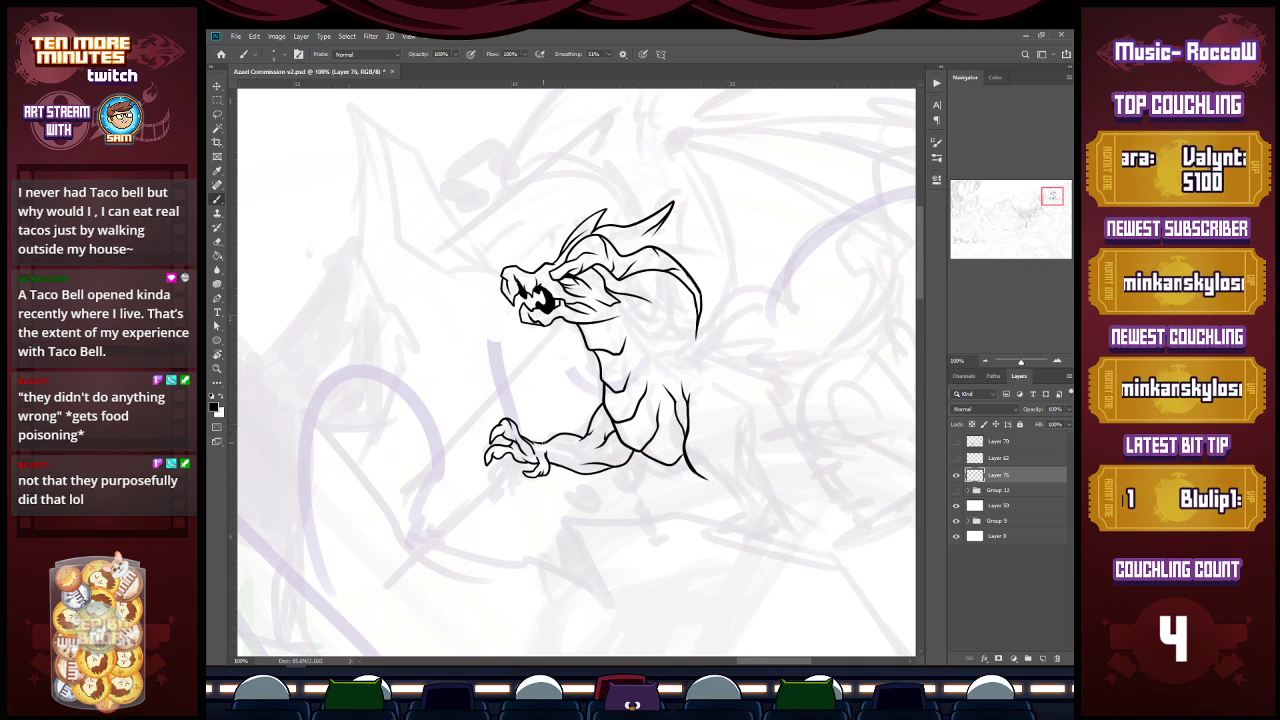
left_click_drag(521, 437, 536, 447)
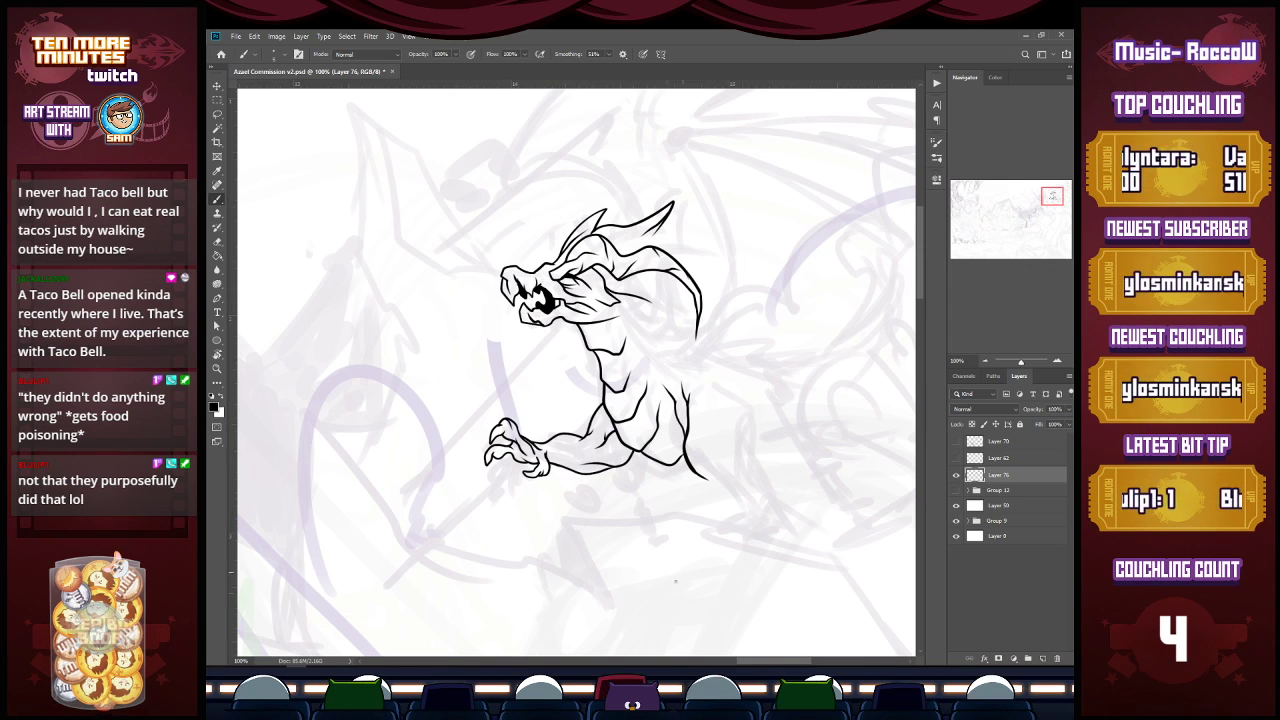
Step: Draw the near shoulder and upper limb contours behind the chest, with muscle lines inside them
left_click_drag(785, 665, 802, 665)
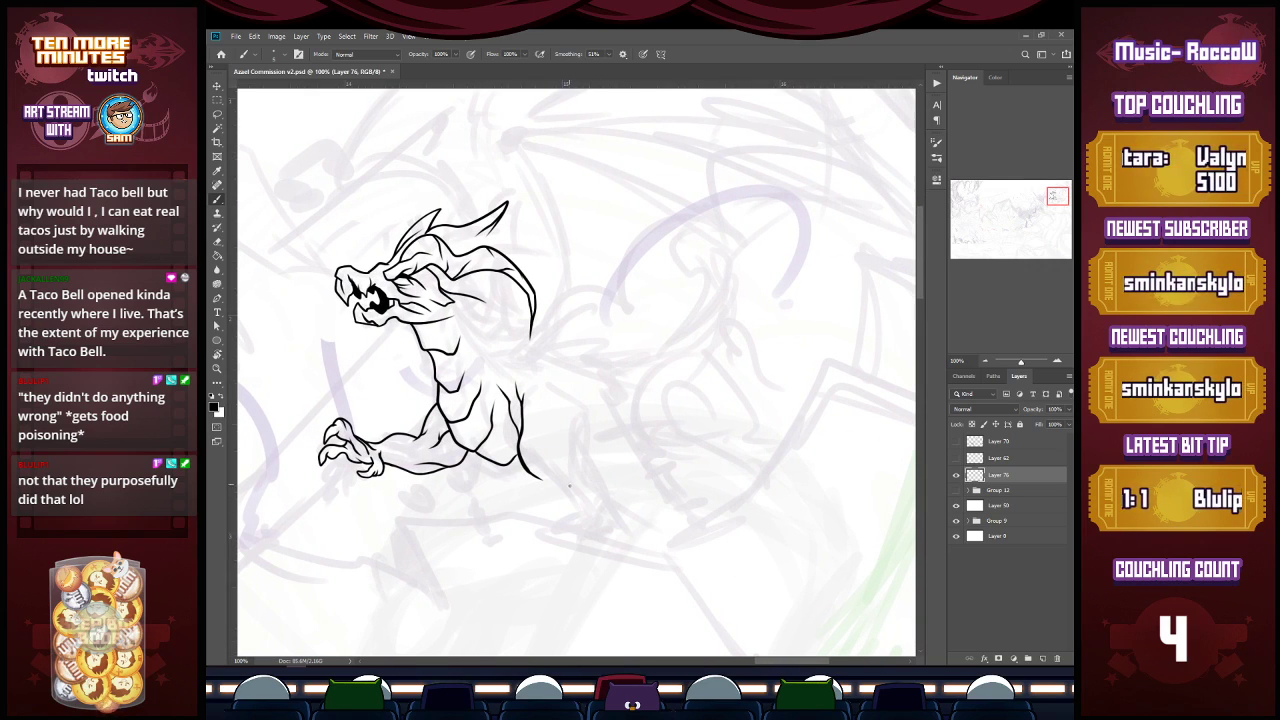
mouse_move(567, 469)
left_mouse_down()
mouse_move(565, 402)
mouse_move(662, 504)
left_mouse_up()
left_click_drag(608, 440, 600, 497)
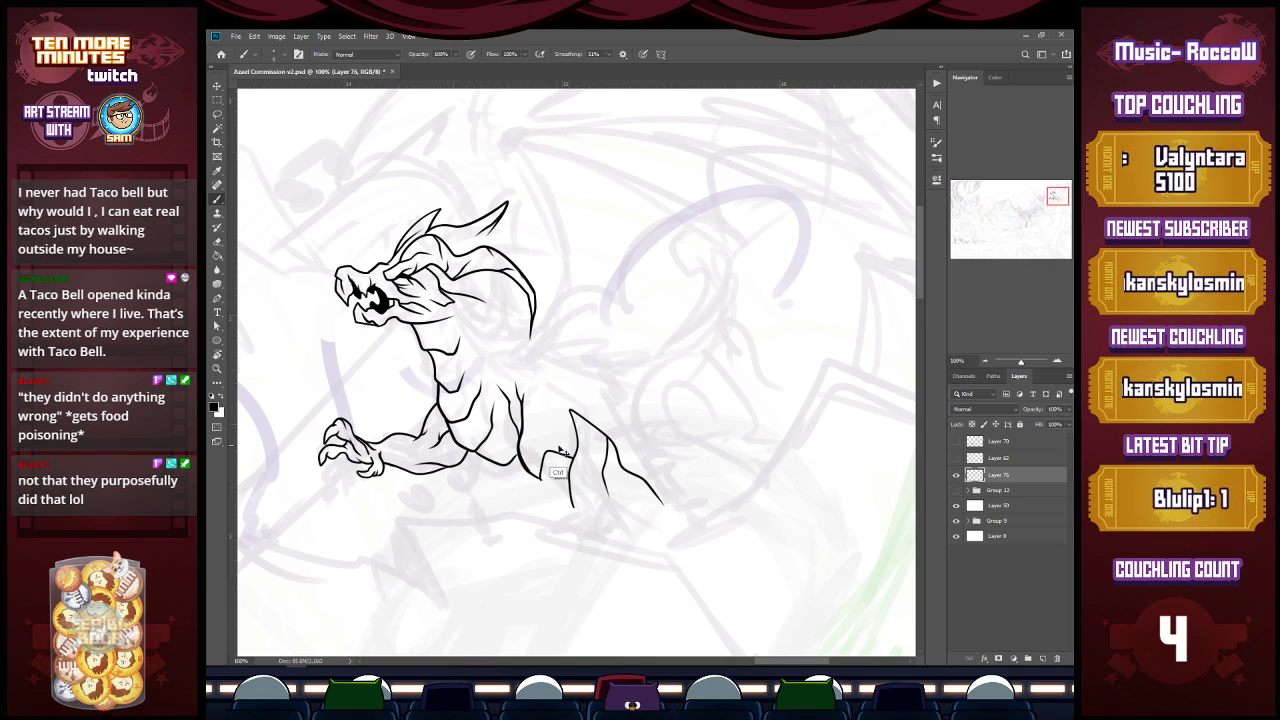
mouse_move(539, 505)
left_mouse_down()
mouse_move(553, 424)
mouse_move(564, 472)
left_mouse_up()
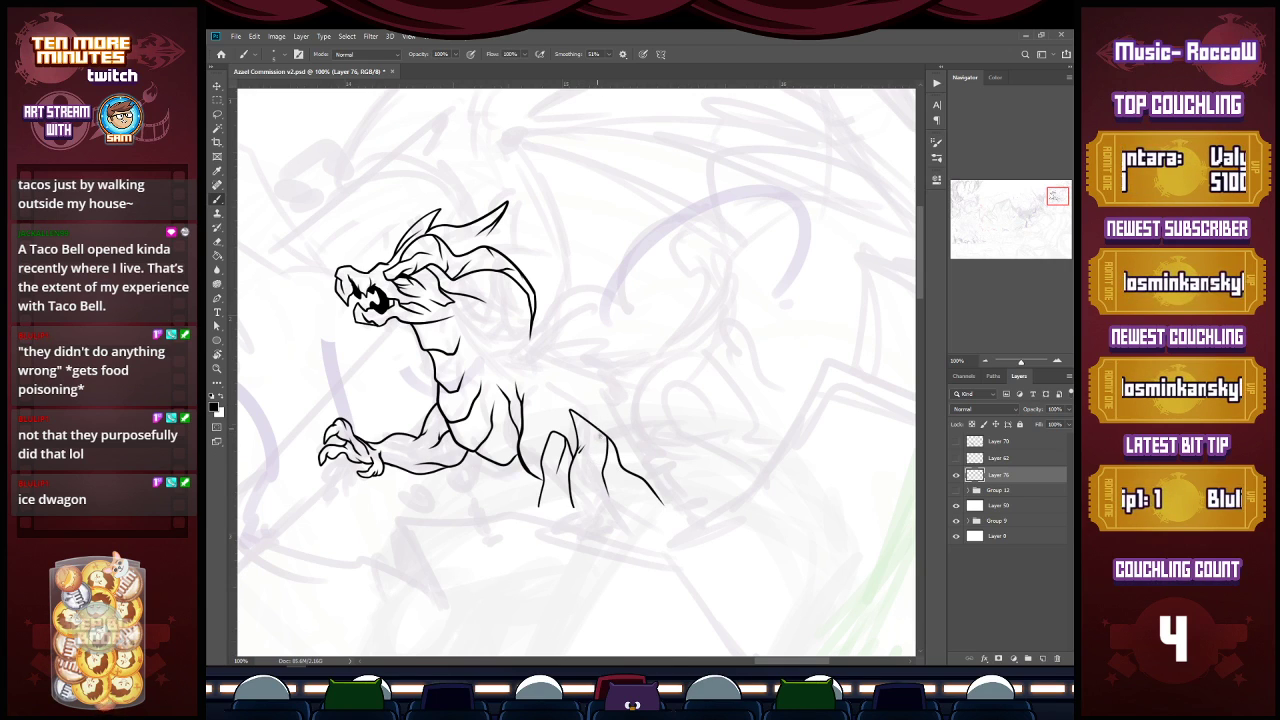
left_click_drag(574, 505, 632, 518)
key("ctrl+z")
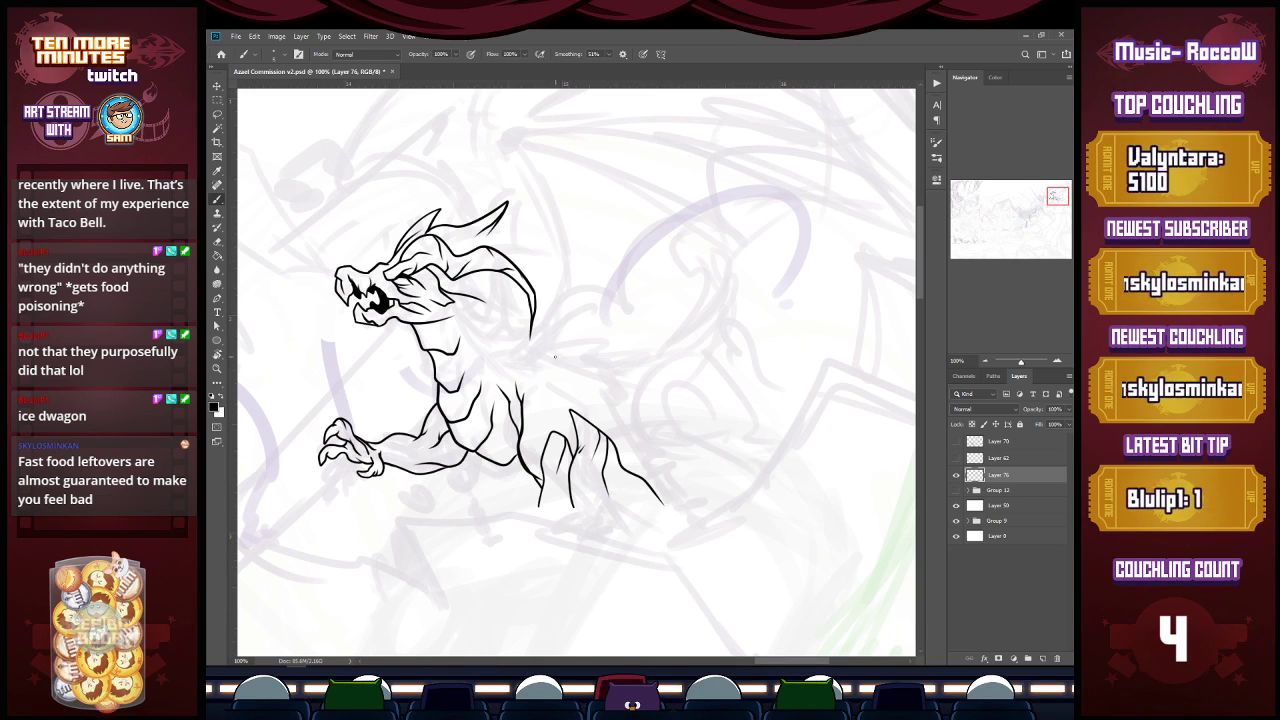
Step: Draw the back of the neck down to the shoulders and add pointed mane spikes behind the curved horn
mouse_move(458, 294)
left_mouse_down()
mouse_move(484, 344)
mouse_move(550, 380)
left_mouse_up()
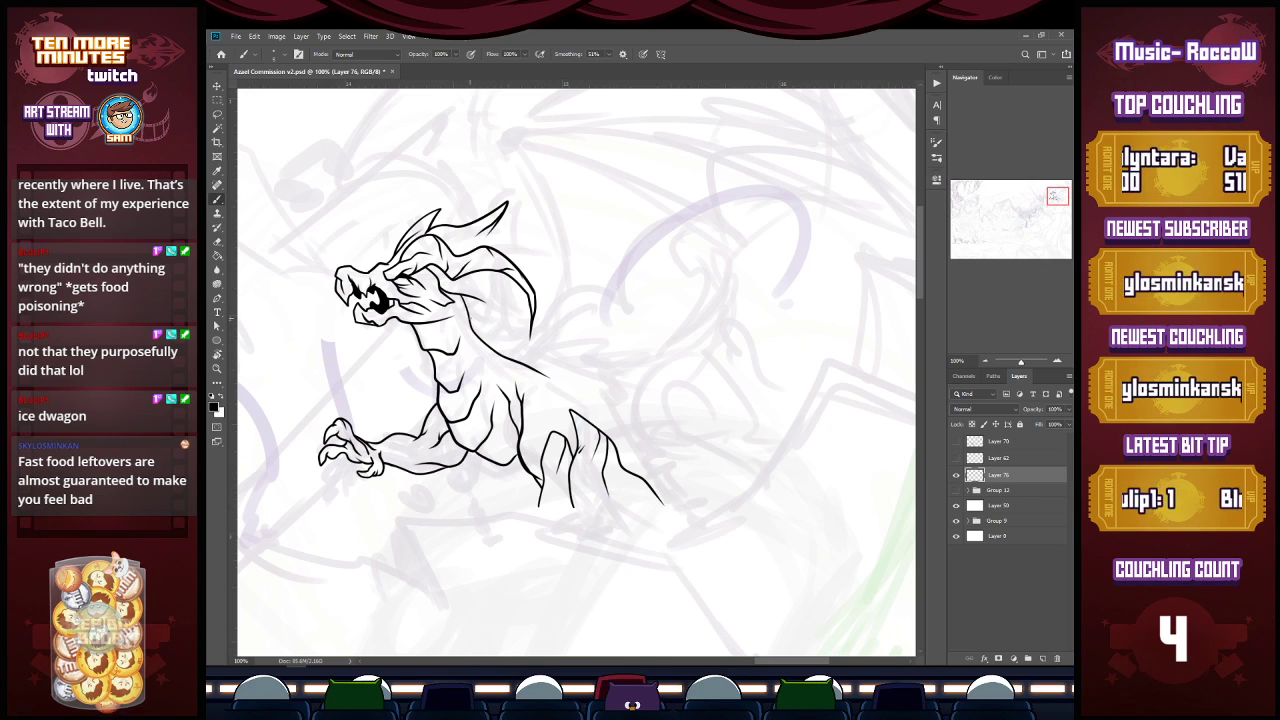
left_click_drag(523, 342, 489, 294)
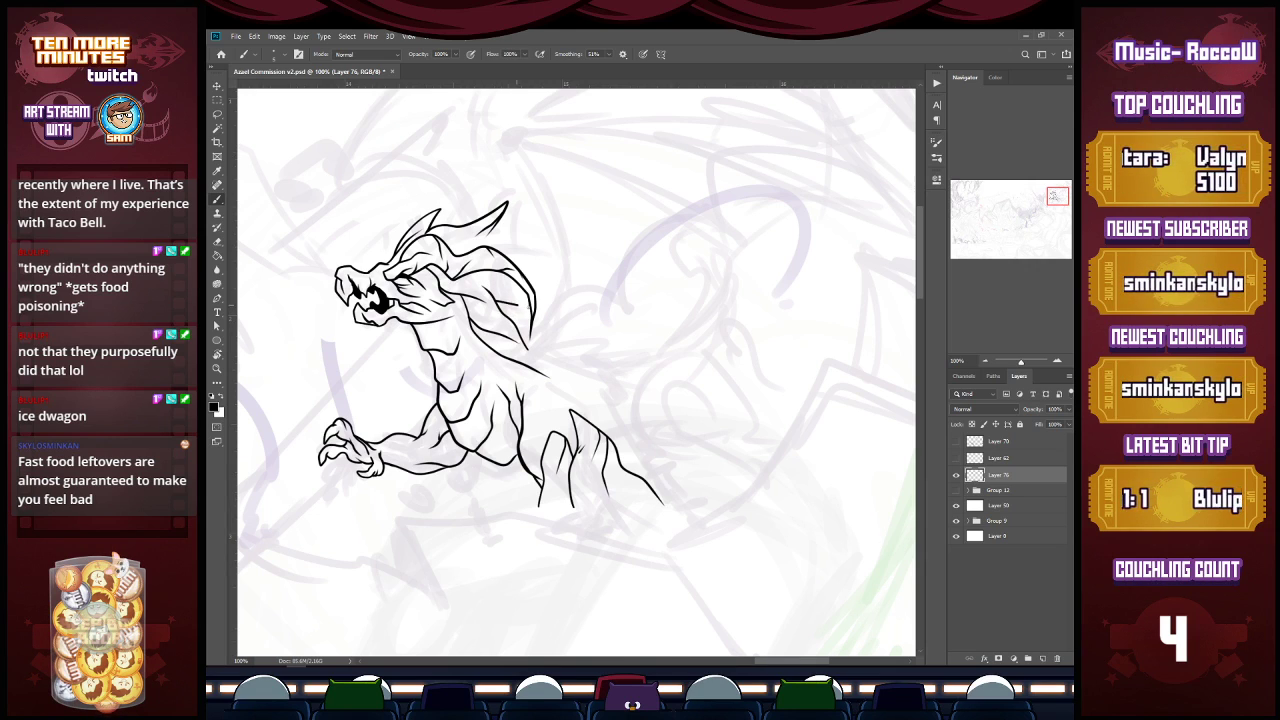
mouse_move(537, 303)
left_mouse_down()
mouse_move(590, 258)
mouse_move(563, 271)
mouse_move(516, 262)
mouse_move(538, 265)
mouse_move(514, 250)
left_mouse_up()
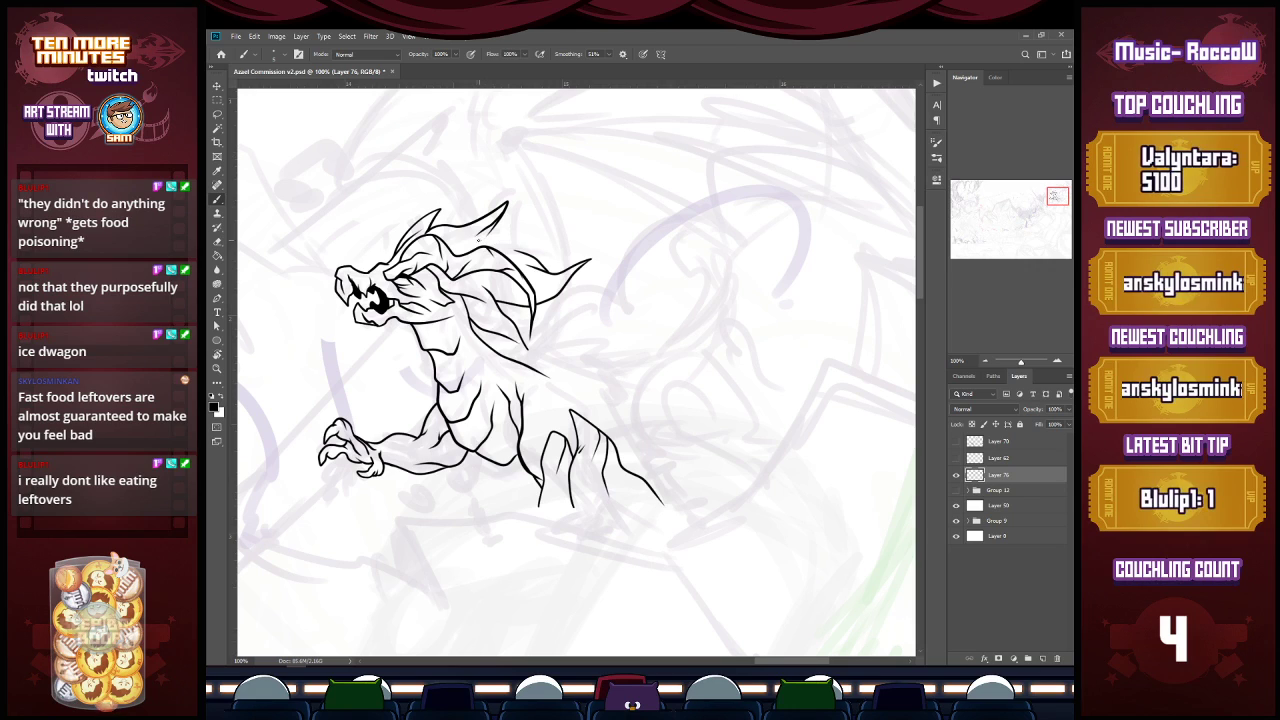
mouse_move(488, 234)
left_mouse_down()
mouse_move(540, 230)
mouse_move(570, 212)
mouse_move(547, 250)
left_mouse_up()
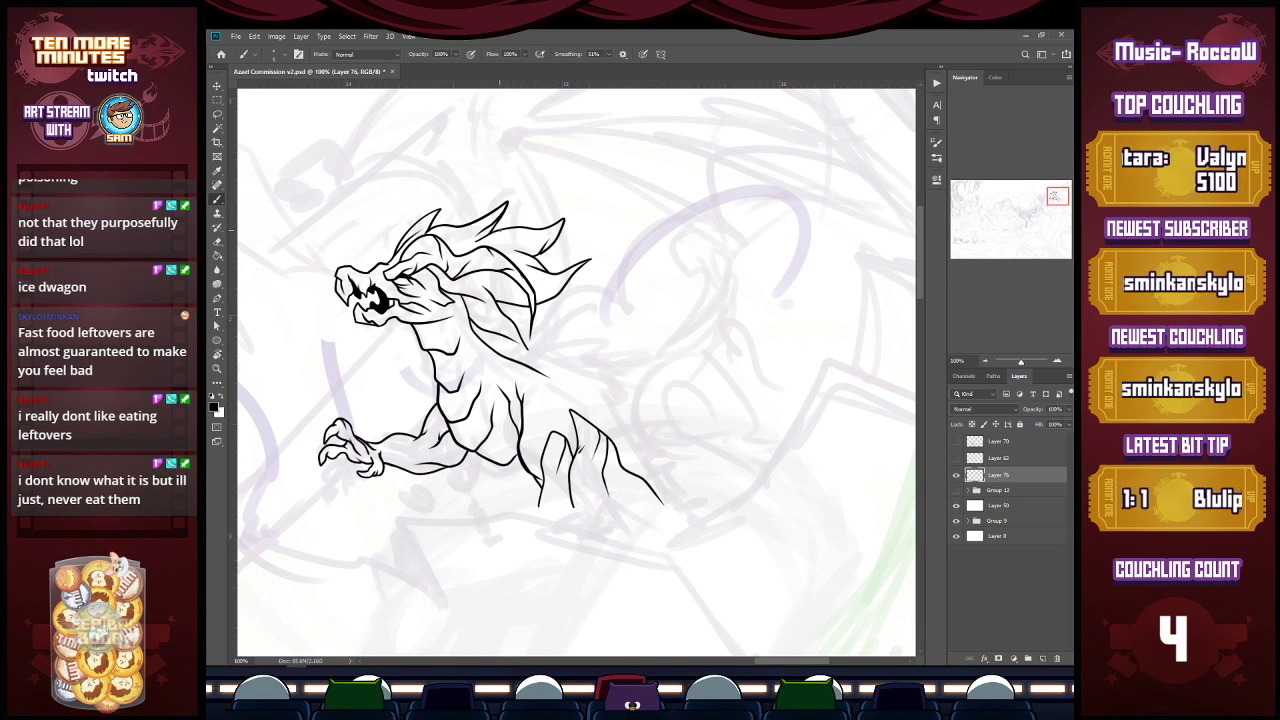
Step: Examine the dragon's size and silhouette within the whole composition
key("z")
left_click(612, 284, "alt")
left_click(619, 286, "alt")
left_click(620, 287, "alt")
left_click(621, 287, "alt")
left_click(618, 289, "alt")
key("b")
key("z")
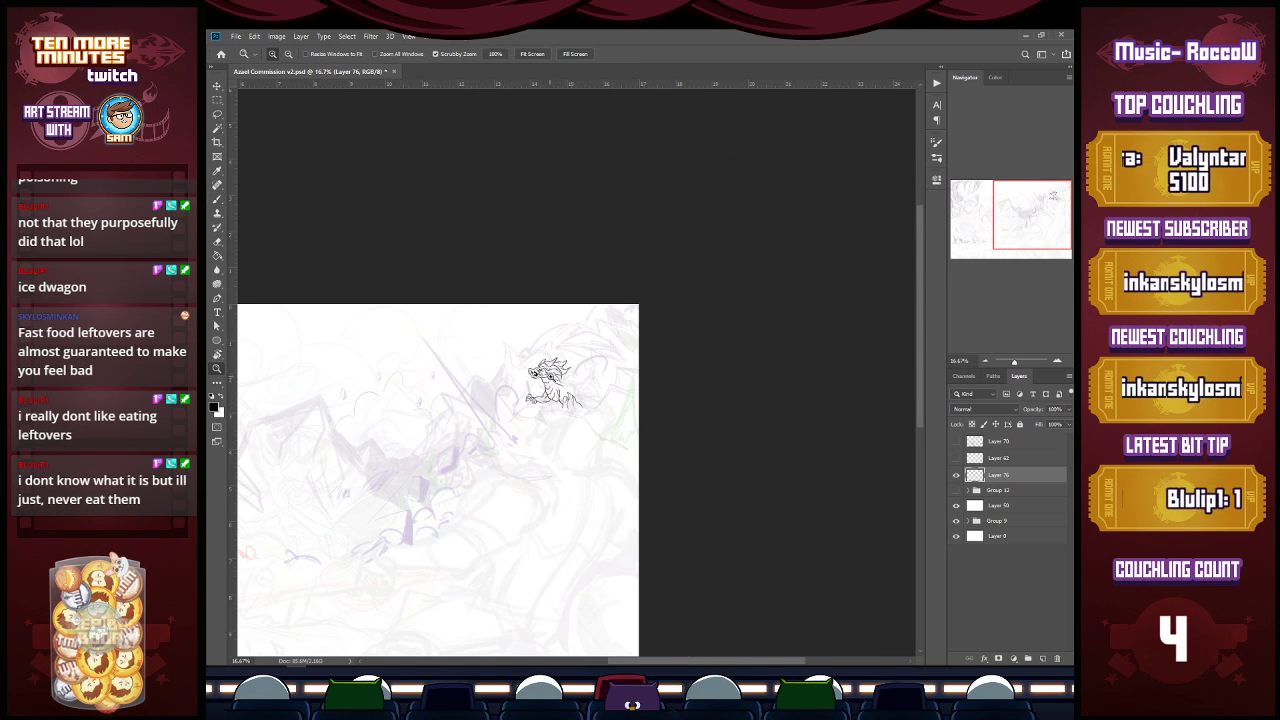
left_click(561, 388)
left_click(561, 388)
left_click(562, 383)
left_click(562, 375)
left_click(562, 365)
key("b")
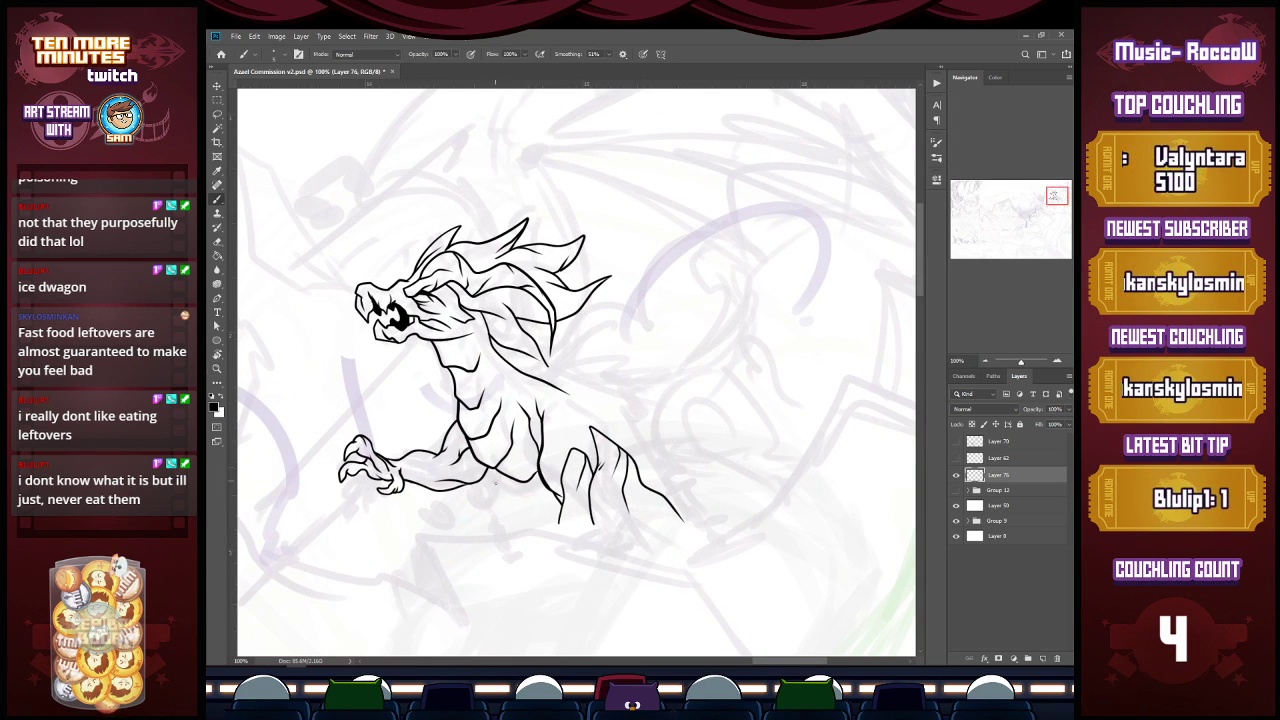
Step: Draw the lower torso lines beneath the chest, save the document, and extend a thickened back line from the neck
mouse_move(472, 492)
left_mouse_down()
mouse_move(468, 530)
mouse_move(490, 500)
mouse_move(562, 522)
left_mouse_up()
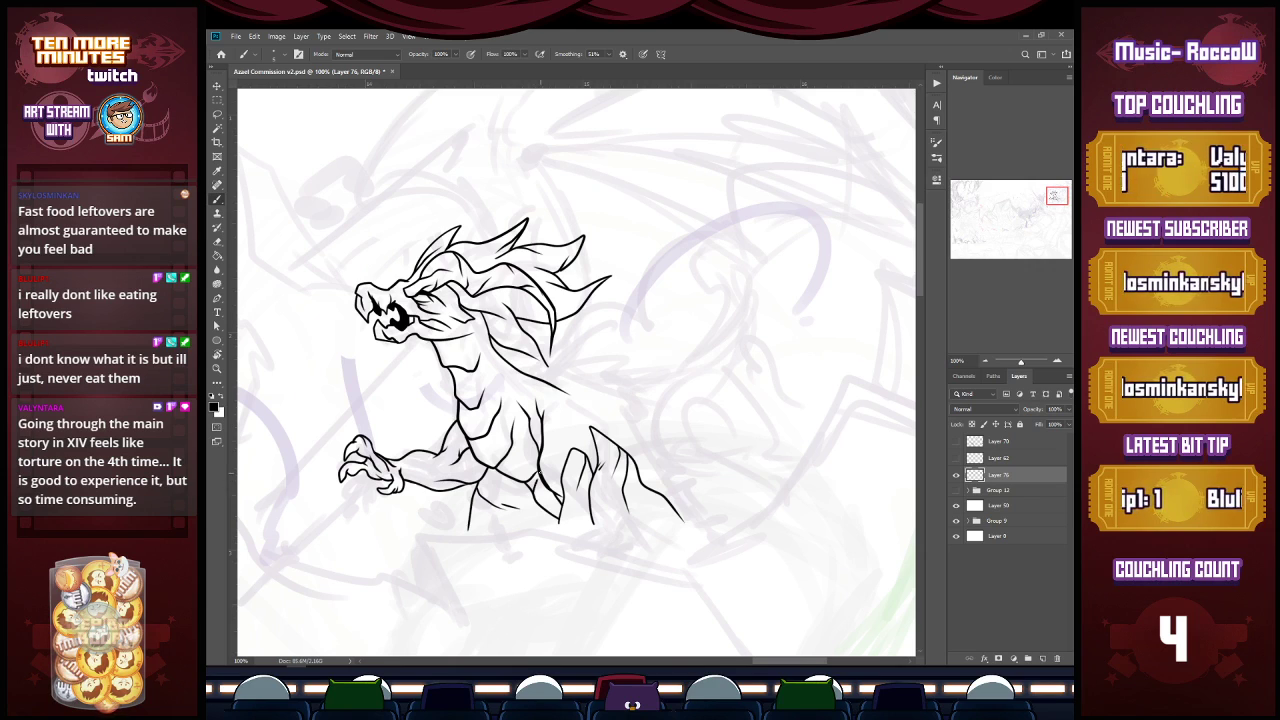
key("ctrl+s")
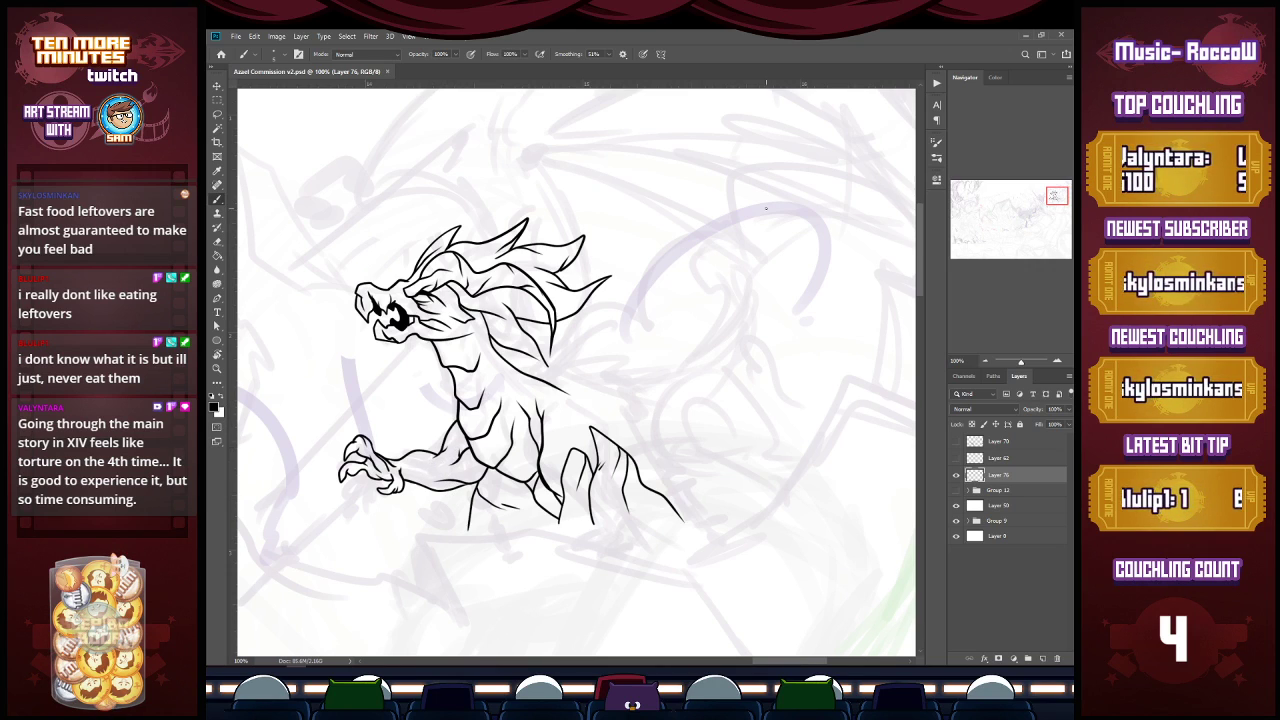
left_click_drag(524, 374, 667, 405)
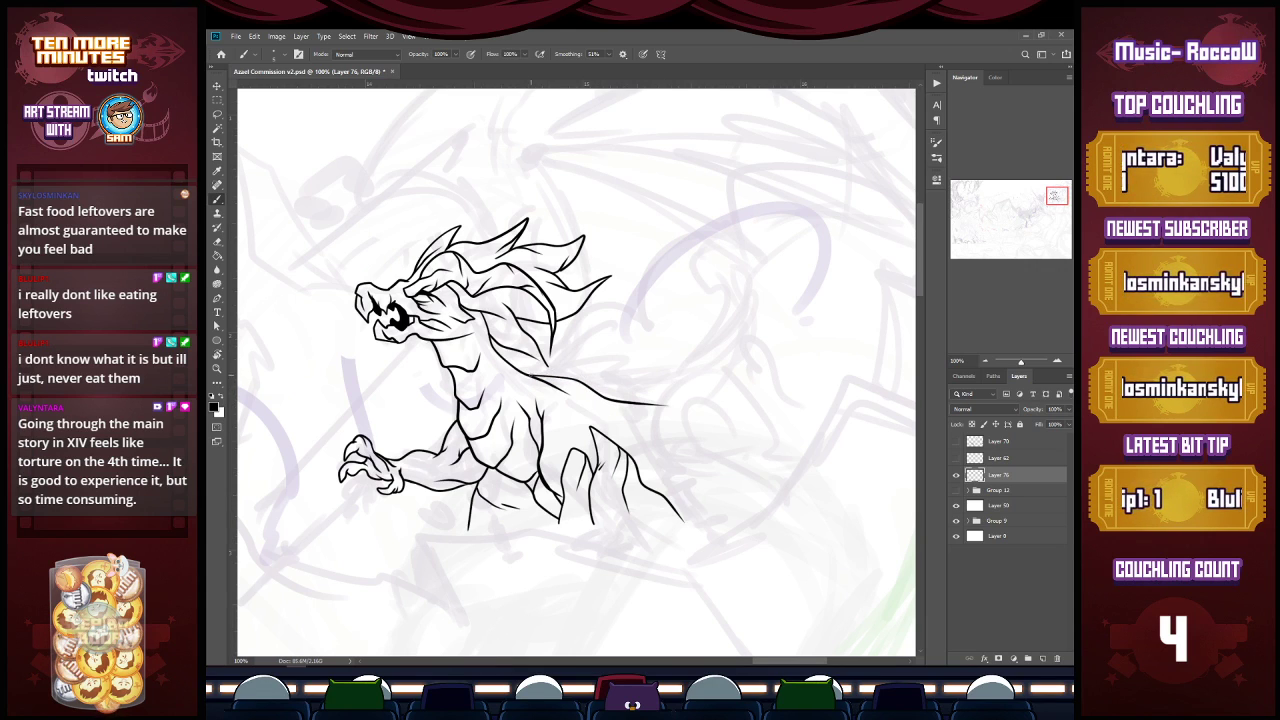
left_click_drag(530, 373, 607, 399)
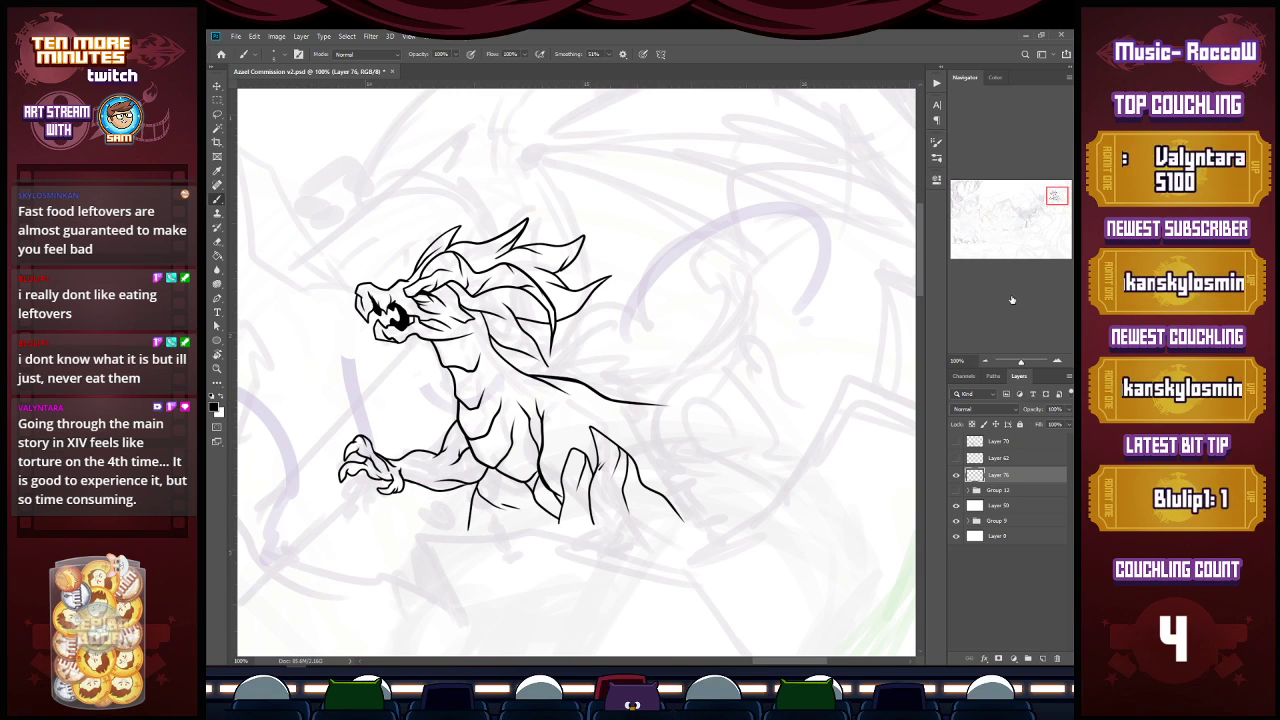
Step: Shift the dragon's line art slightly to the left over the faded sketch
left_click(984, 360)
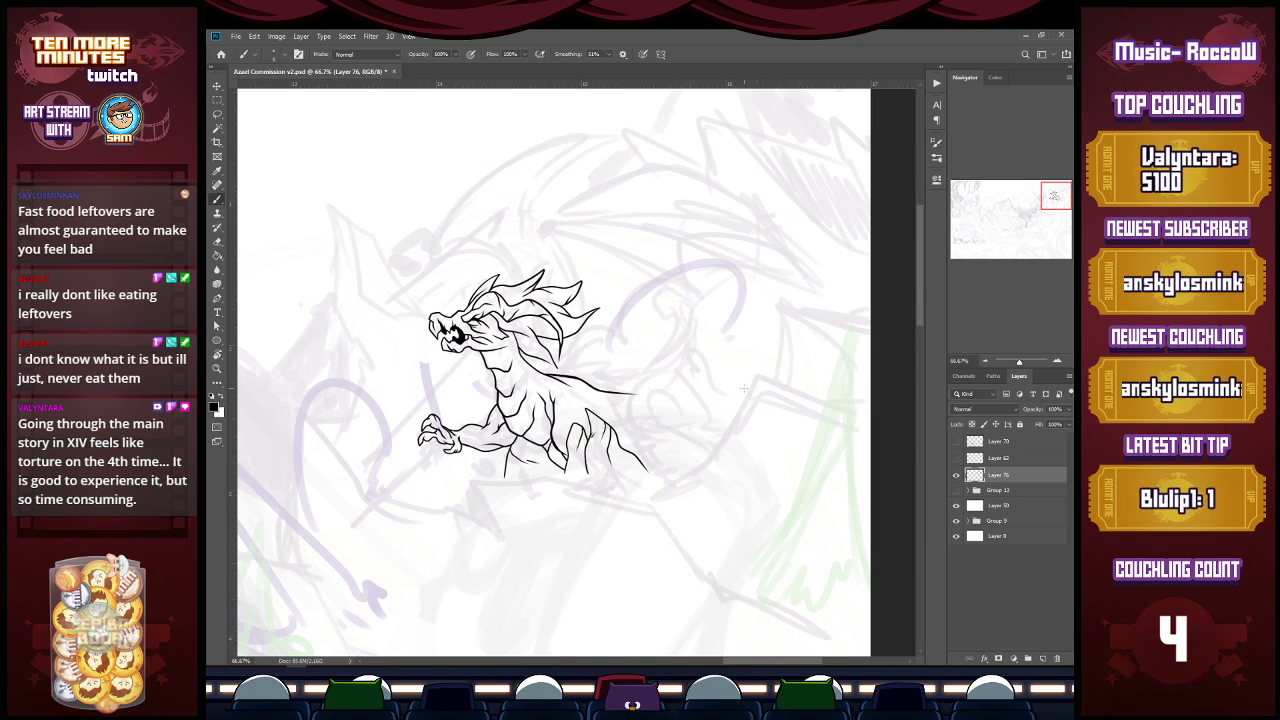
key("v")
left_click_drag(625, 399, 603, 394)
key("b")
key("e")
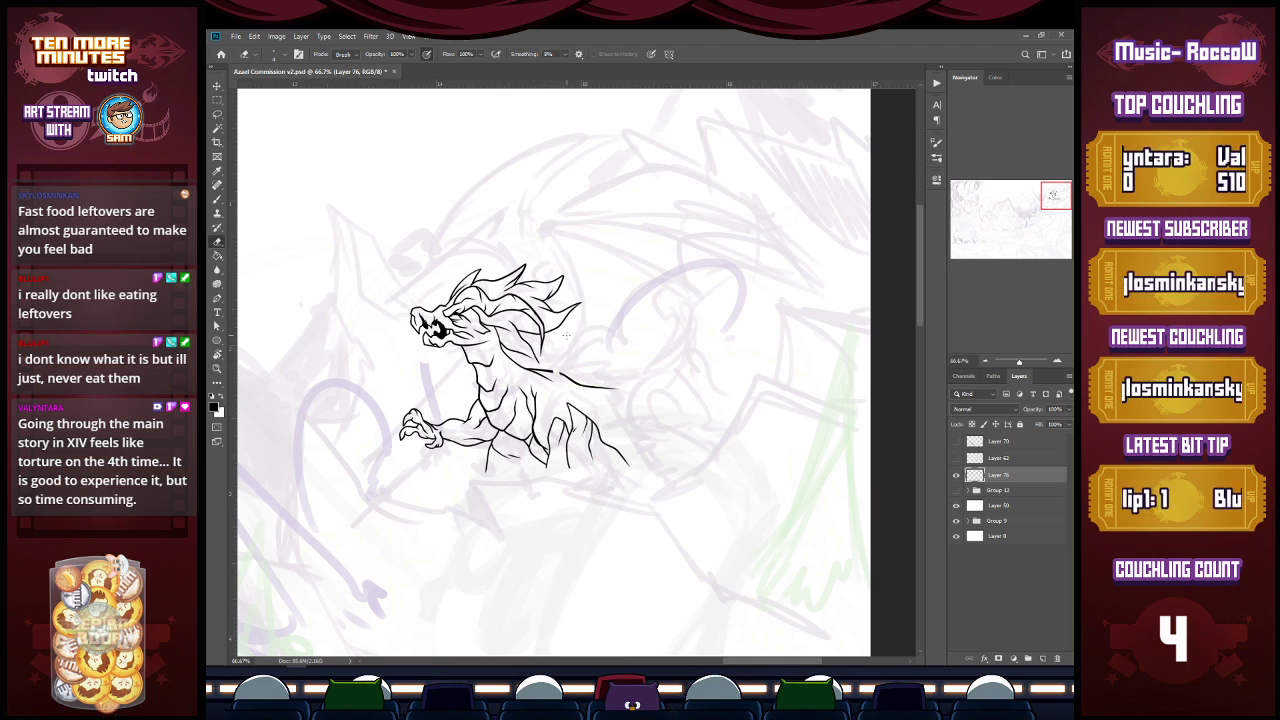
Step: Add a new layer and draw both contours of the wing's arm rising from the dragon's back
left_click(1043, 658)
key("b")
mouse_move(549, 225)
left_mouse_down()
mouse_move(586, 274)
mouse_move(593, 316)
mouse_move(568, 350)
left_mouse_up()
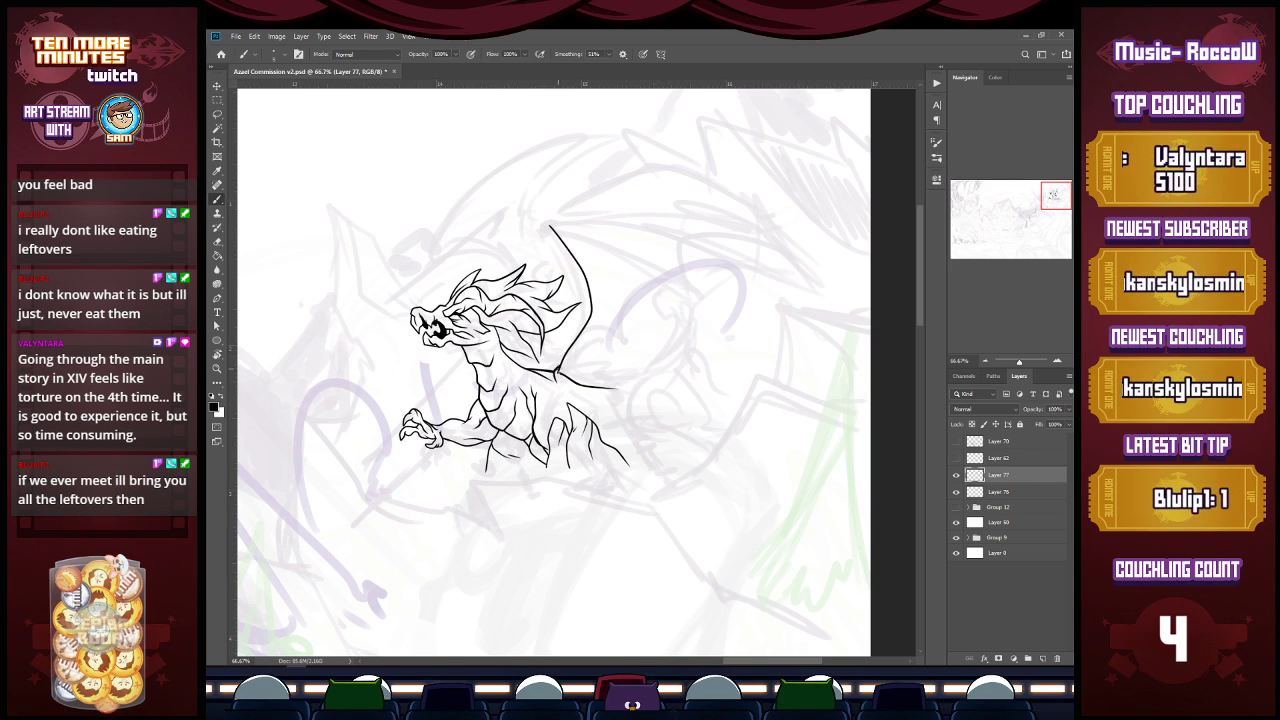
key("e")
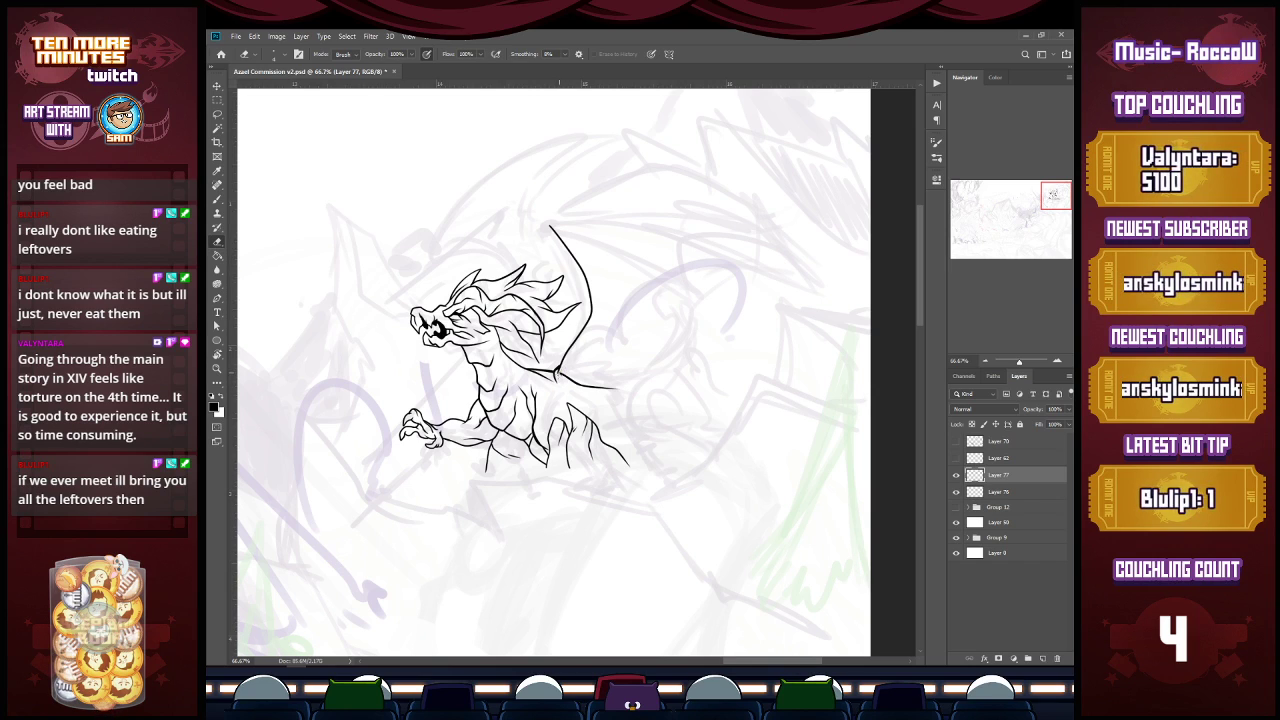
key("b")
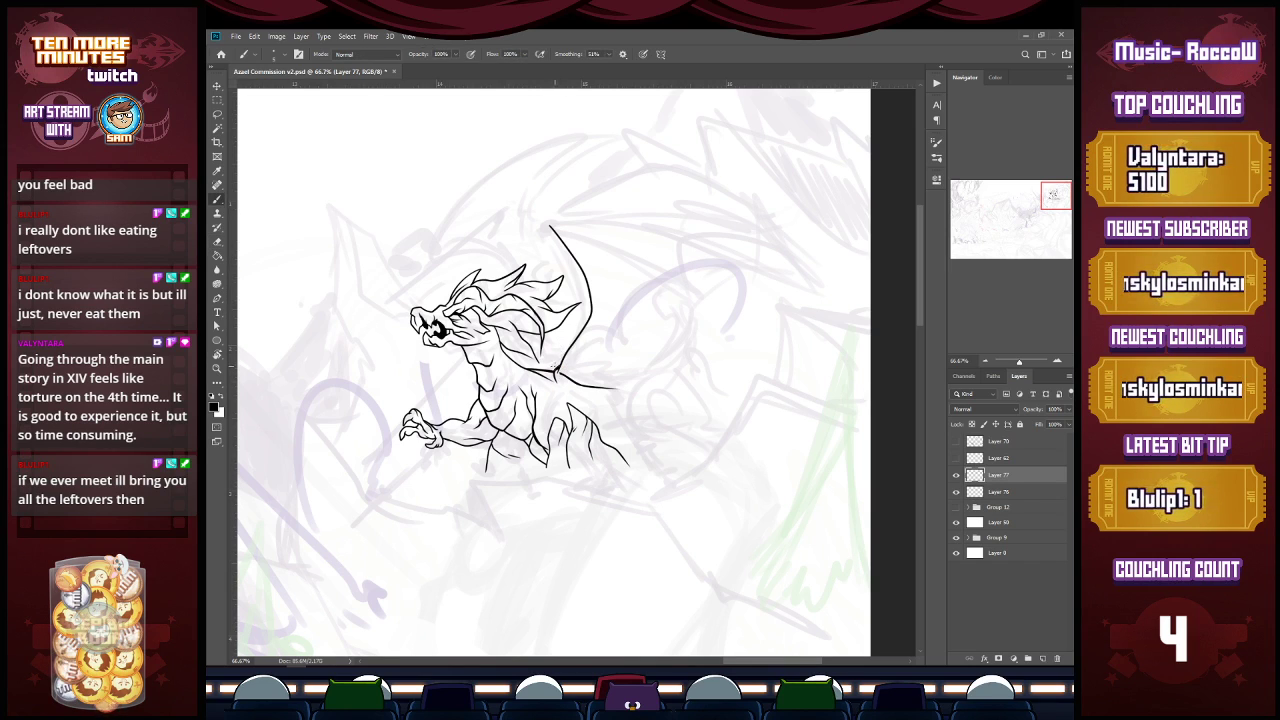
mouse_move(566, 385)
left_mouse_down()
mouse_move(607, 315)
mouse_move(596, 187)
mouse_move(577, 187)
mouse_move(605, 299)
mouse_move(580, 228)
left_mouse_up()
mouse_move(610, 292)
left_mouse_down()
mouse_move(600, 320)
mouse_move(596, 256)
mouse_move(574, 232)
mouse_move(597, 286)
left_mouse_up()
key("ctrl+z")
key("ctrl+z")
key("ctrl+z")
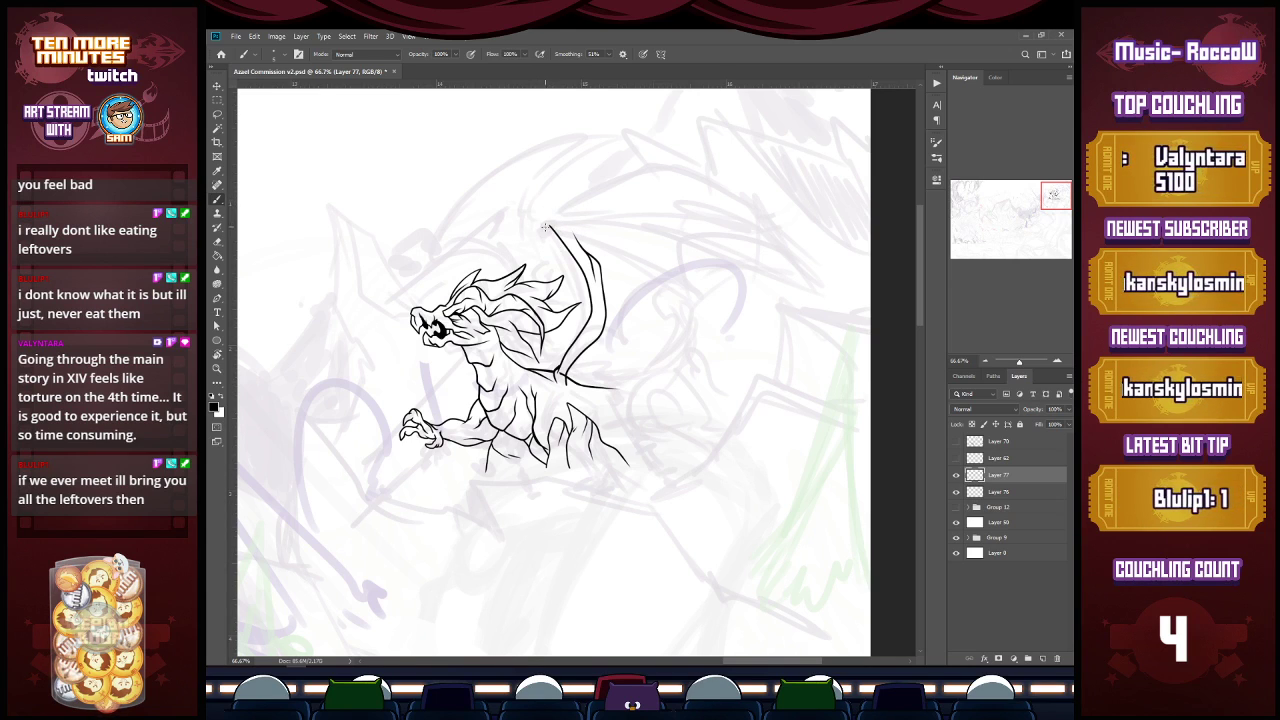
Step: Draw the wing joint's hooked claw and the long arched leading edge, and clean up the notch at the joint
mouse_move(545, 228)
left_mouse_down()
mouse_move(559, 228)
mouse_move(543, 215)
mouse_move(567, 218)
mouse_move(574, 196)
mouse_move(576, 210)
mouse_move(584, 186)
mouse_move(688, 150)
mouse_move(800, 248)
left_mouse_up()
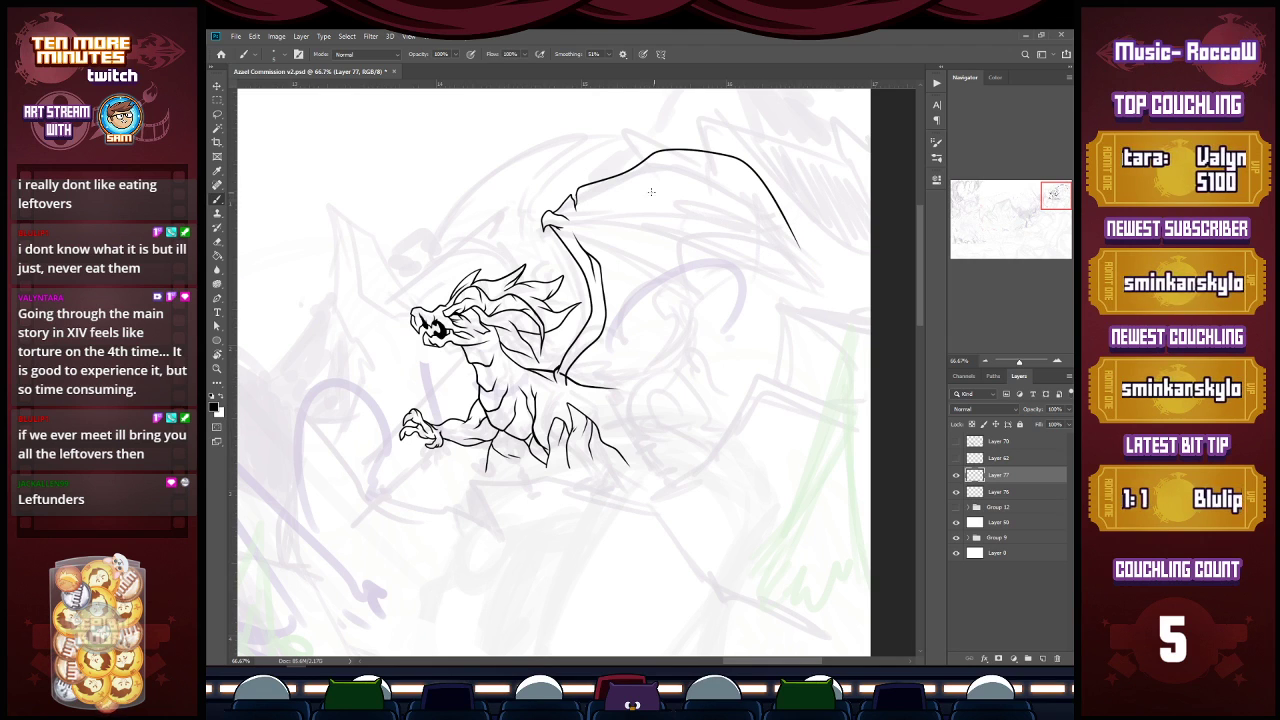
key("e")
scroll(575, 195, "up", 2)
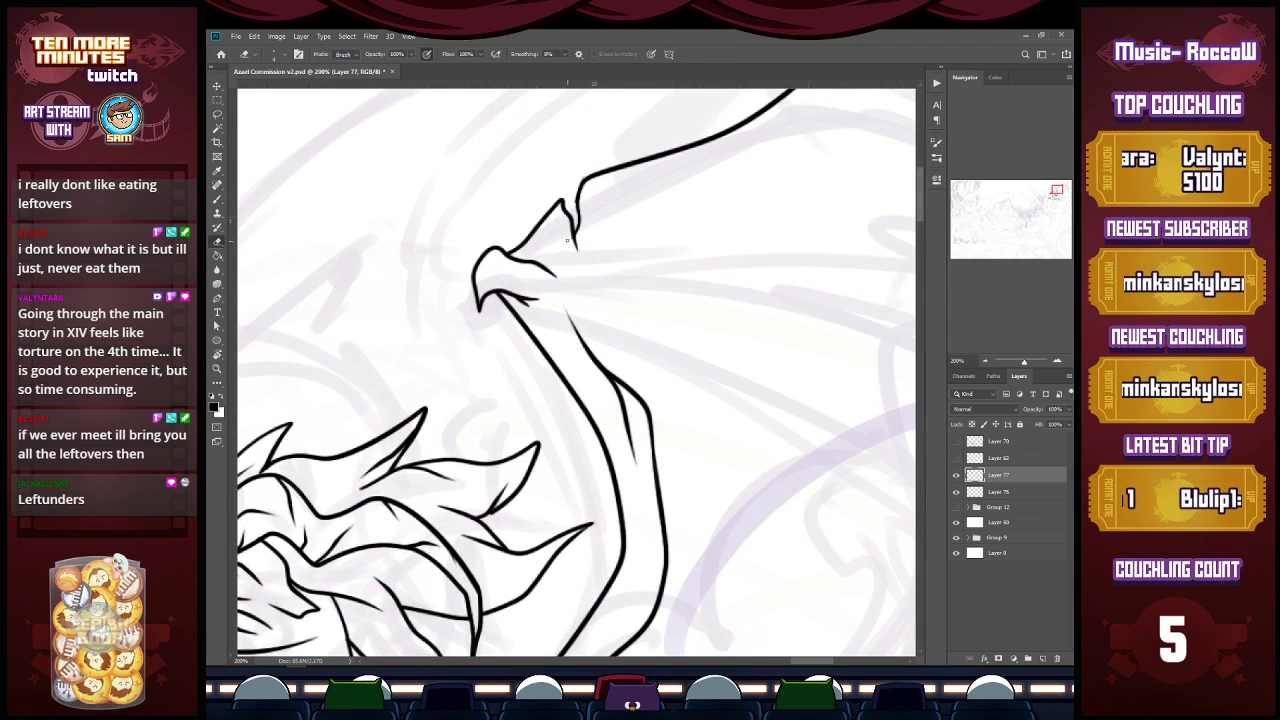
key("b")
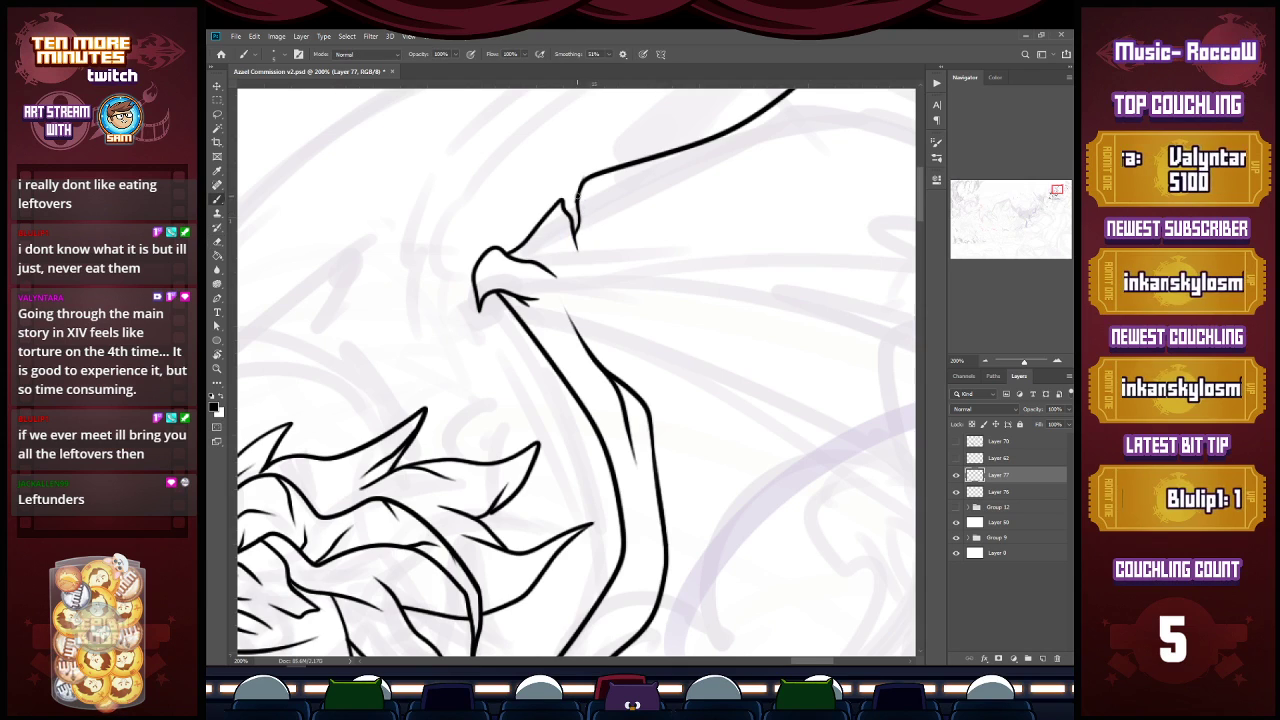
left_click_drag(575, 236, 580, 186)
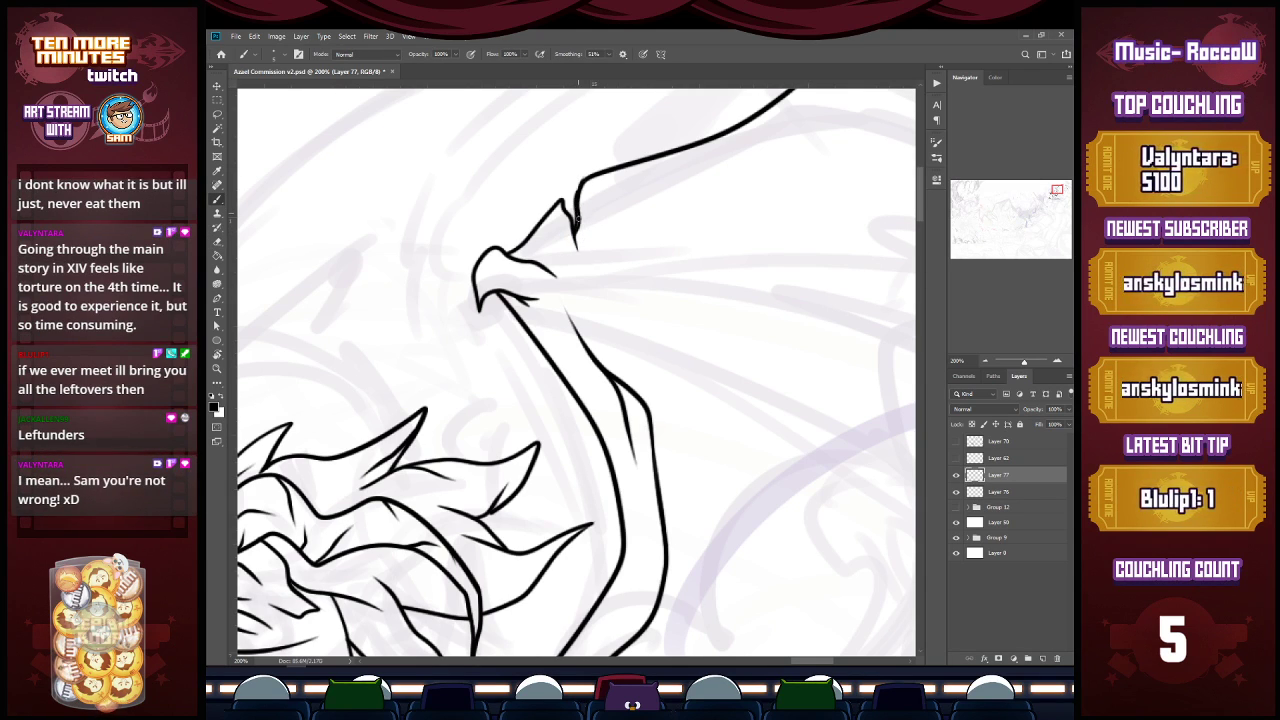
Step: Draw the inner contour of the wing's leading edge from its tapered tip back toward the joint
key("z")
left_click(701, 194, "alt")
left_click(701, 194, "alt")
key("b")
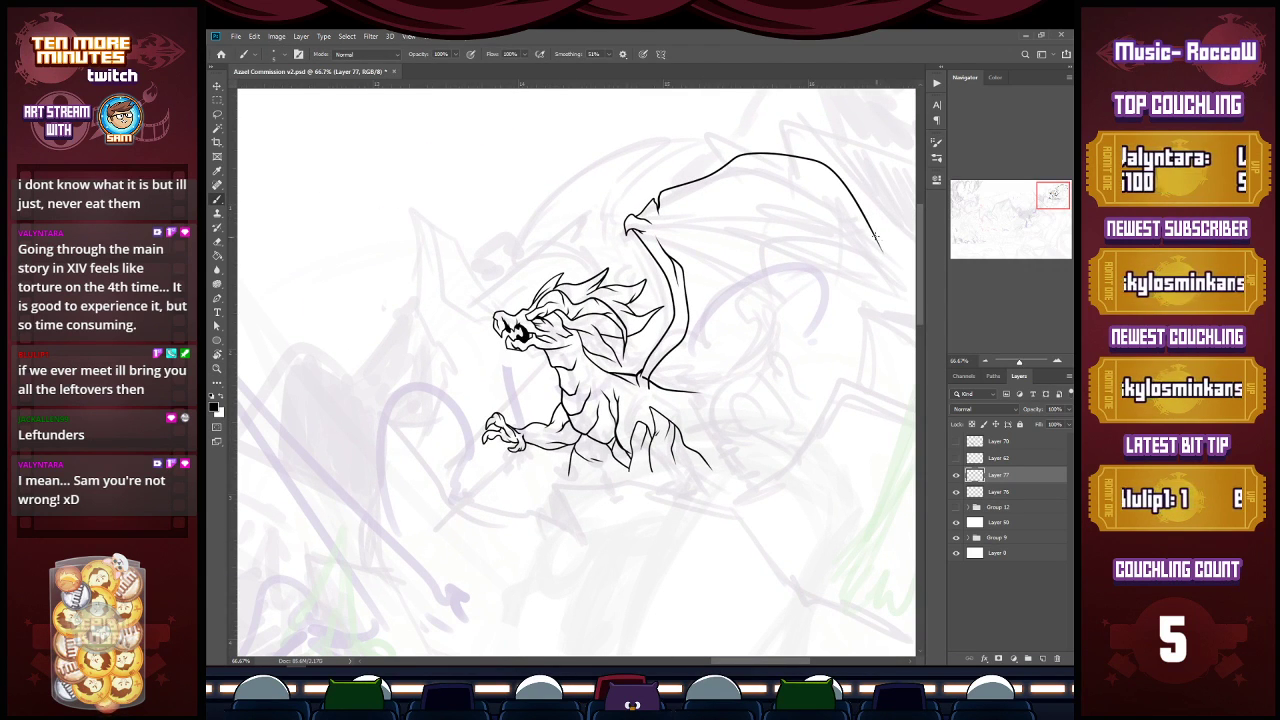
mouse_move(873, 231)
left_mouse_down()
mouse_move(886, 260)
mouse_move(870, 266)
mouse_move(884, 253)
left_mouse_up()
key("ctrl+z")
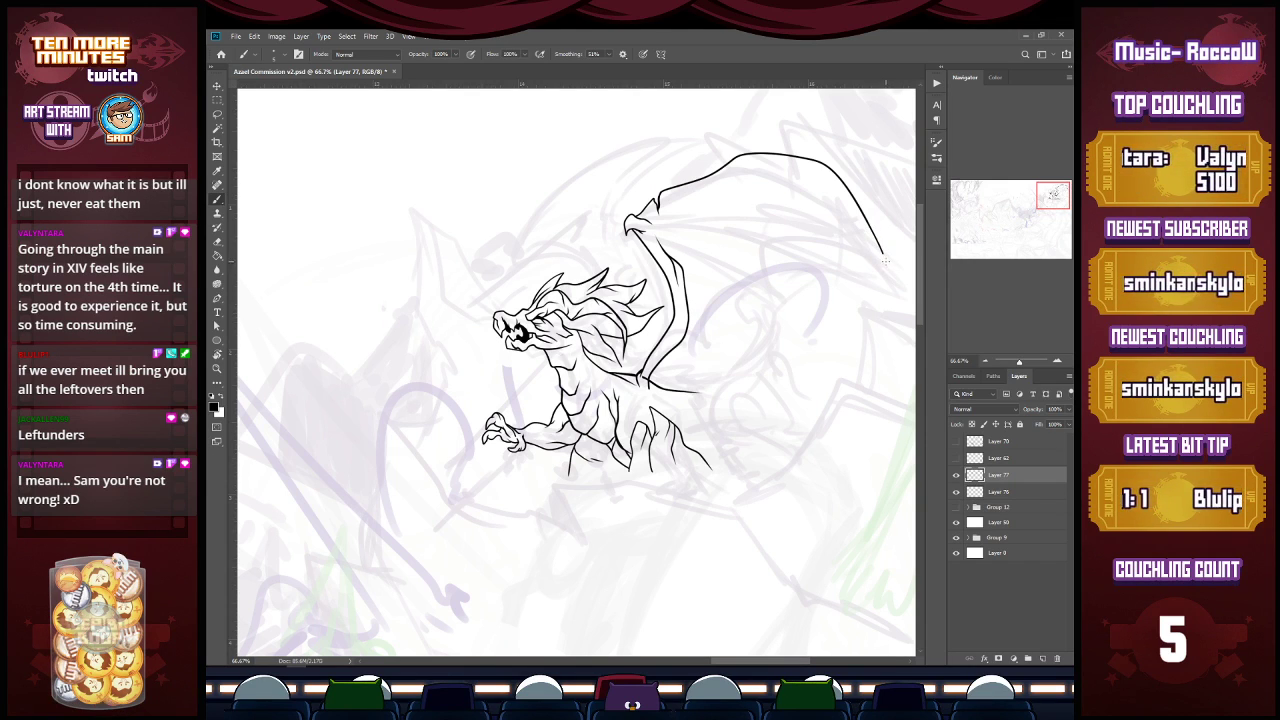
mouse_move(884, 254)
left_mouse_down()
mouse_move(788, 163)
mouse_move(656, 210)
mouse_move(697, 187)
mouse_move(656, 236)
left_mouse_up()
key("ctrl+z")
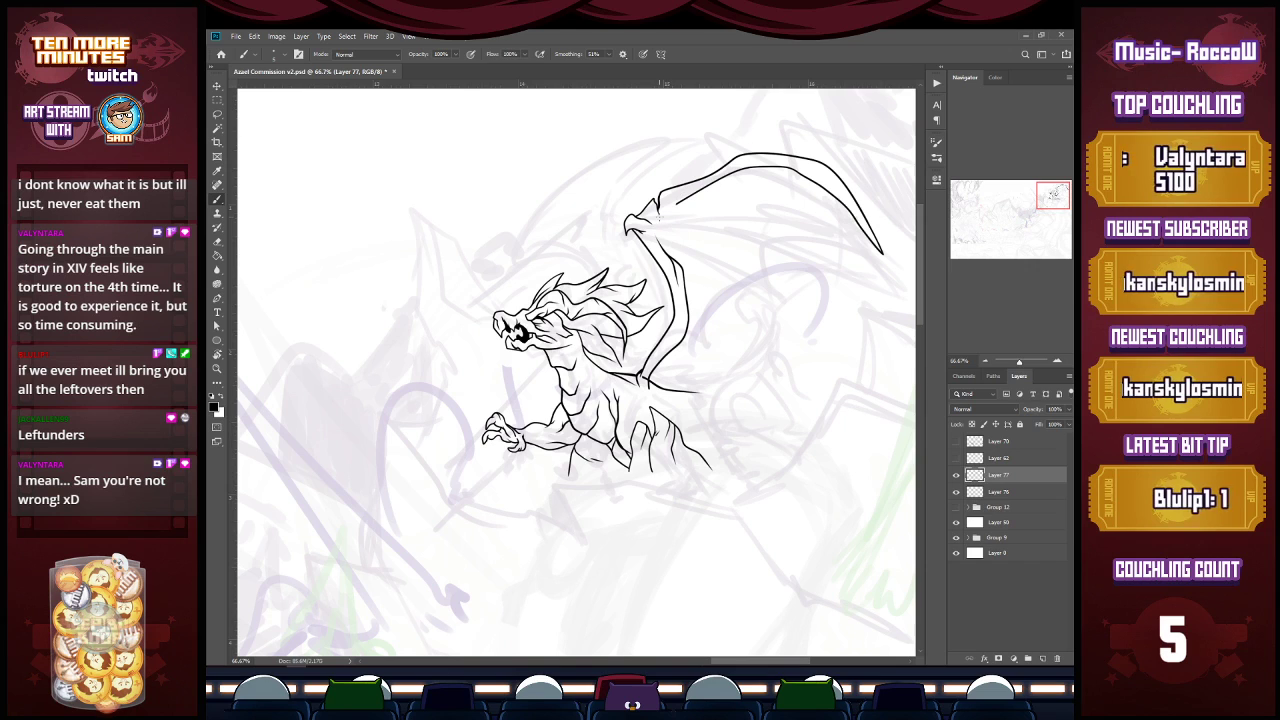
Step: Add an inner ridge line along the wing's leading edge and extend its lower contour into the folds at the wing joint
left_click(818, 168, "ctrl")
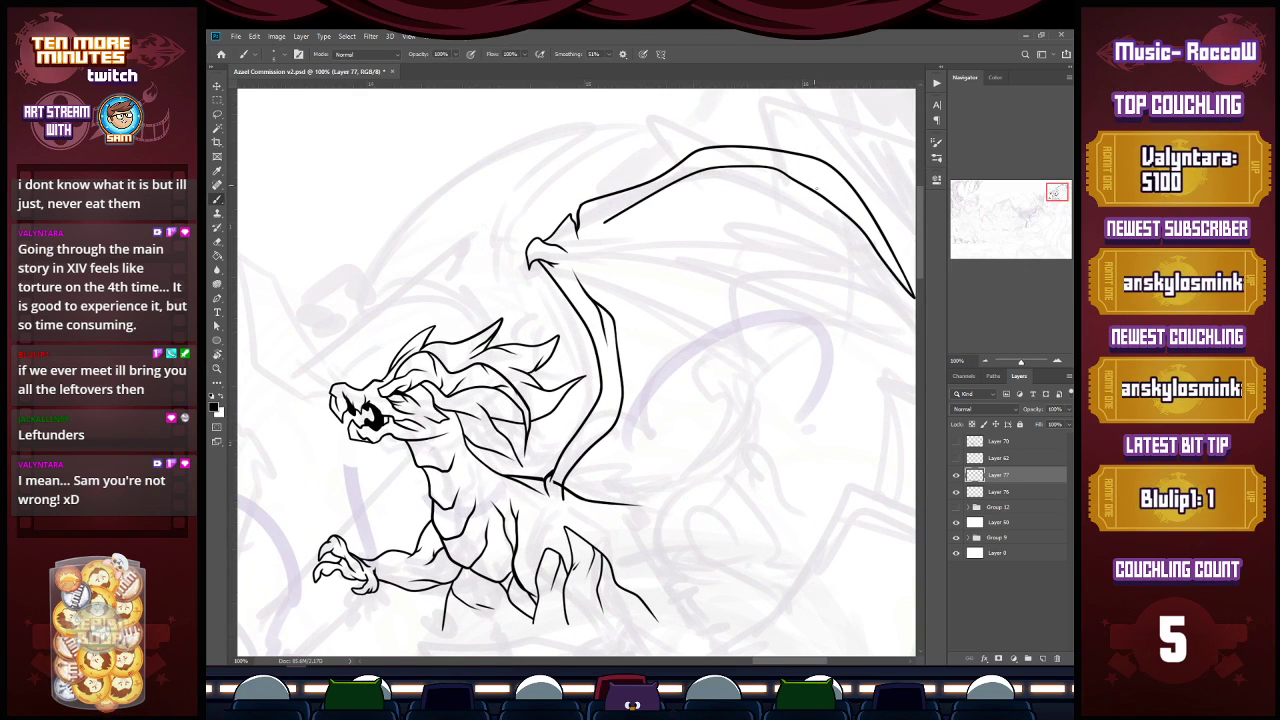
mouse_move(858, 222)
left_mouse_down()
mouse_move(832, 190)
mouse_move(770, 166)
left_mouse_up()
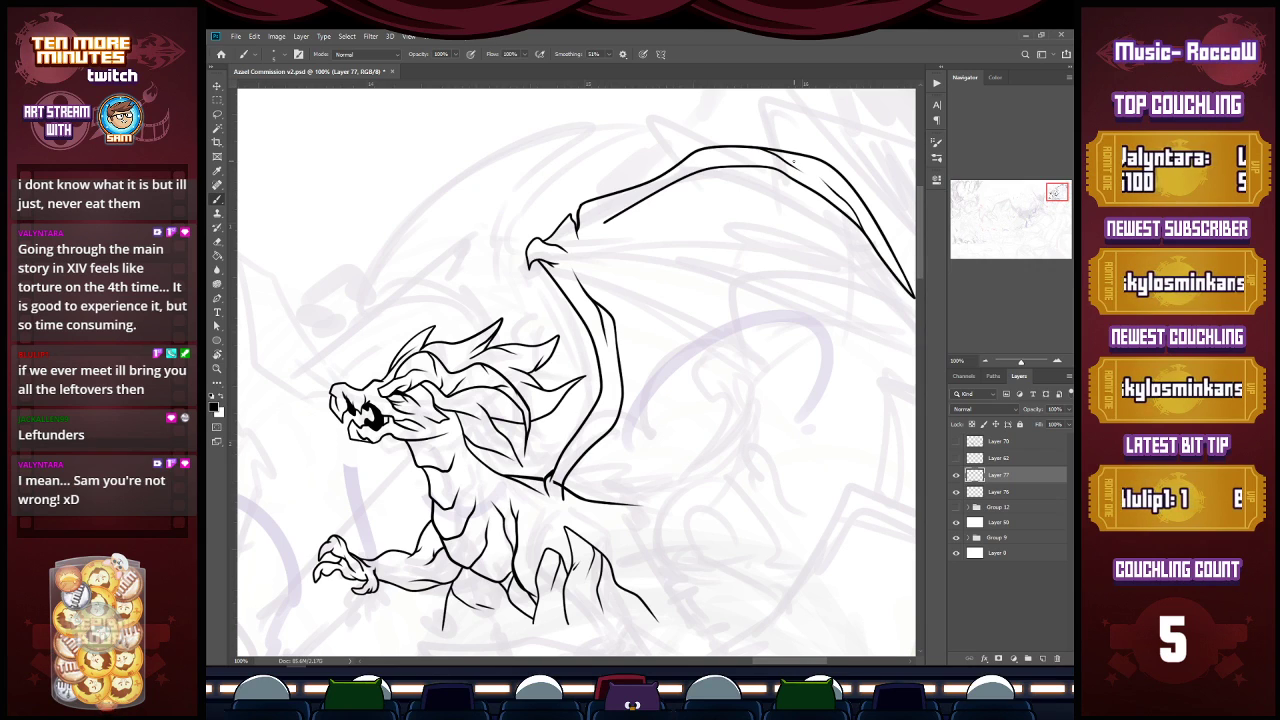
mouse_move(606, 221)
left_mouse_down()
mouse_move(578, 249)
mouse_move(563, 243)
mouse_move(572, 272)
left_mouse_up()
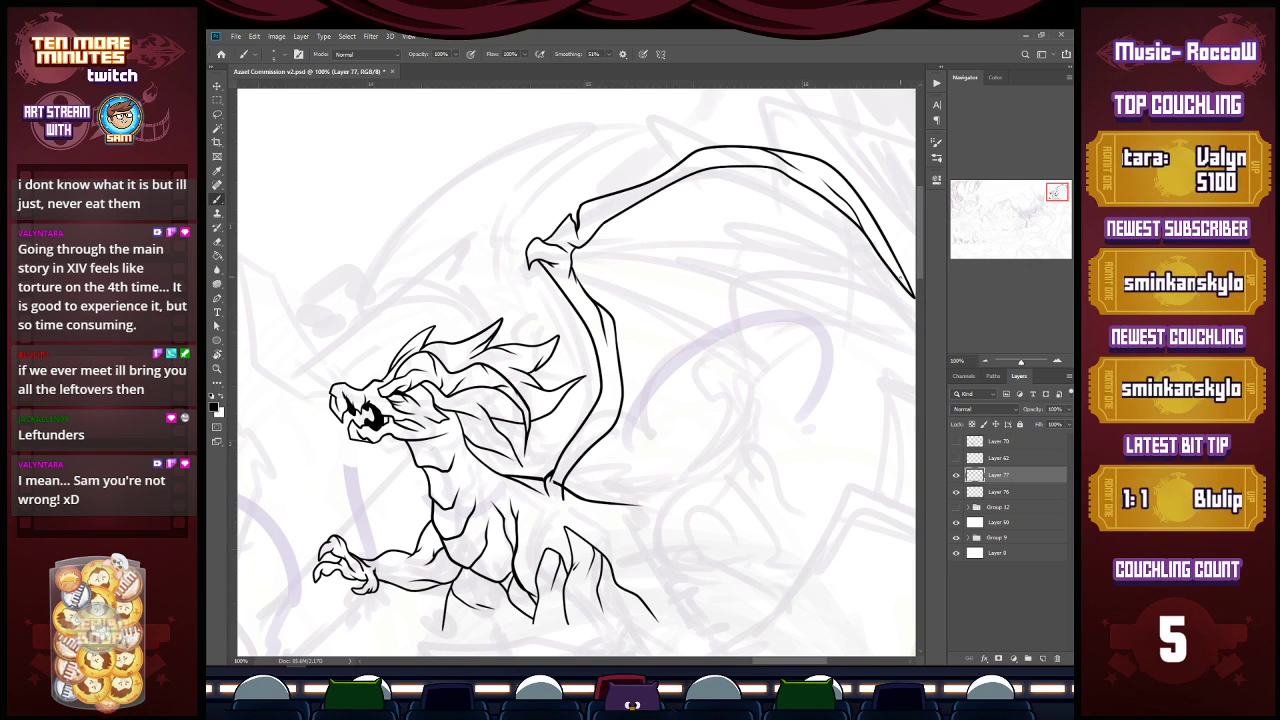
Step: Lower the brush smoothing to 26% and draw the wing membrane's ragged edge inward from the wing tip, with a jagged tear line
mouse_move(910, 292)
left_mouse_down()
mouse_move(858, 250)
mouse_move(810, 246)
mouse_move(789, 224)
mouse_move(724, 236)
mouse_move(776, 266)
mouse_move(840, 278)
mouse_move(803, 306)
left_mouse_up()
left_click(609, 55)
left_click_drag(611, 68, 597, 68)
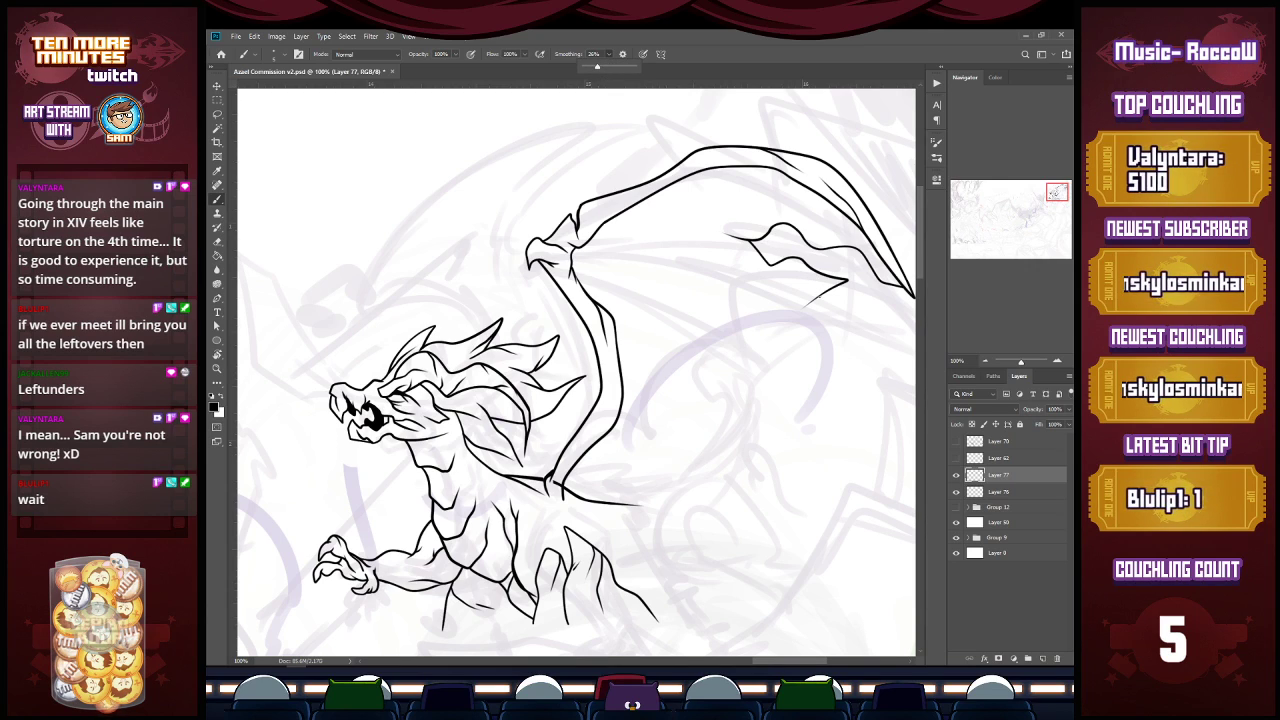
mouse_move(833, 288)
left_mouse_down()
mouse_move(802, 310)
mouse_move(747, 289)
mouse_move(757, 326)
mouse_move(775, 328)
mouse_move(771, 377)
mouse_move(738, 347)
mouse_move(724, 290)
mouse_move(672, 240)
mouse_move(640, 244)
mouse_move(714, 364)
mouse_move(744, 362)
mouse_move(694, 420)
left_mouse_up()
key("ctrl+z")
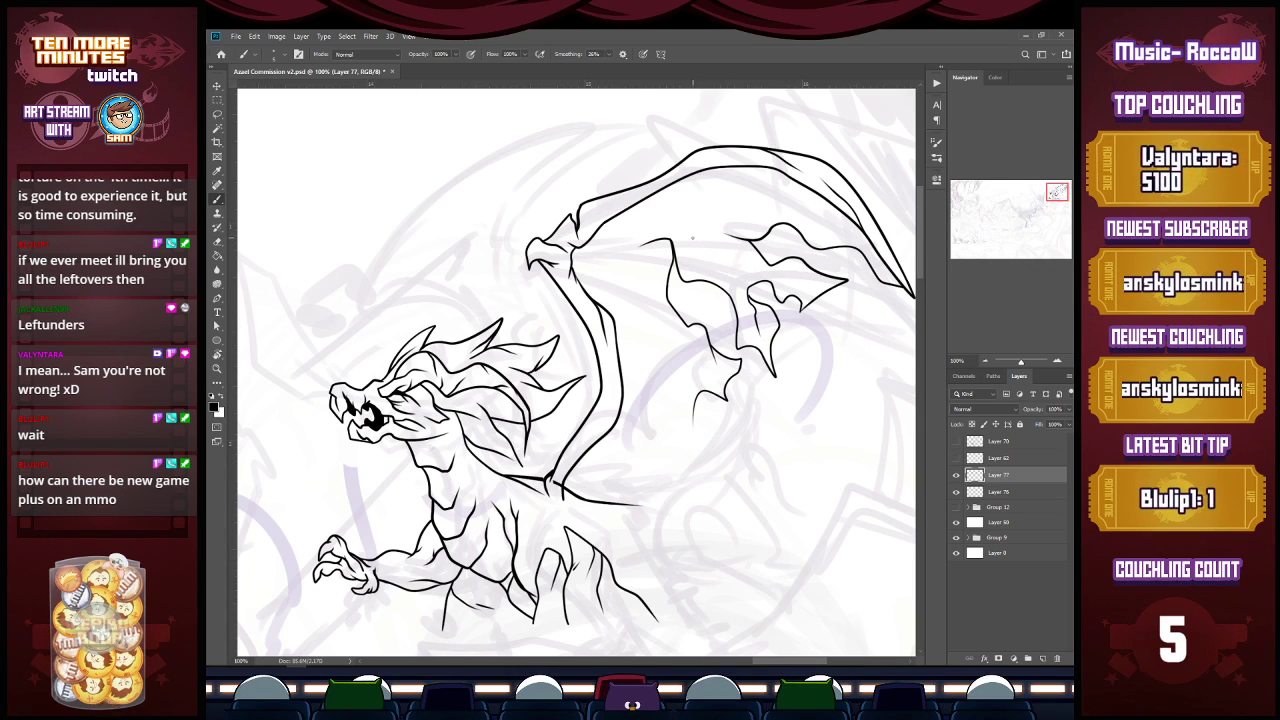
mouse_move(697, 246)
left_mouse_down()
mouse_move(714, 268)
mouse_move(700, 230)
left_mouse_up()
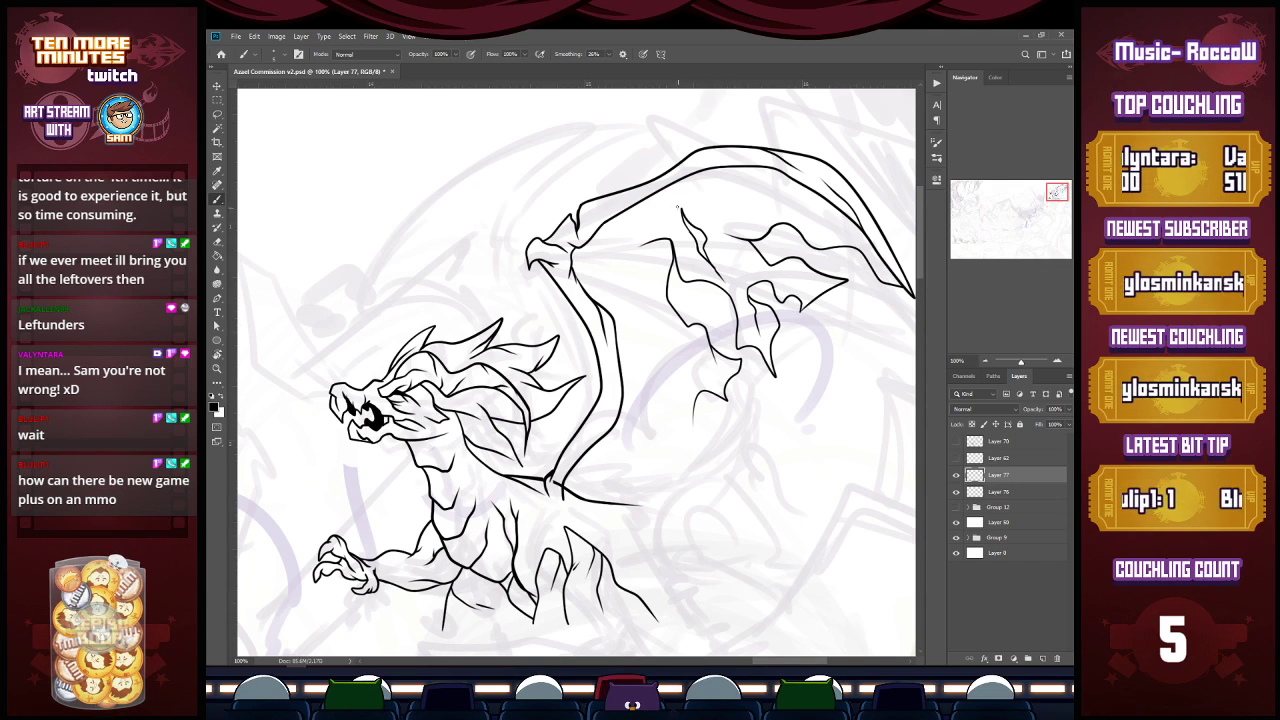
left_click_drag(677, 191, 682, 208)
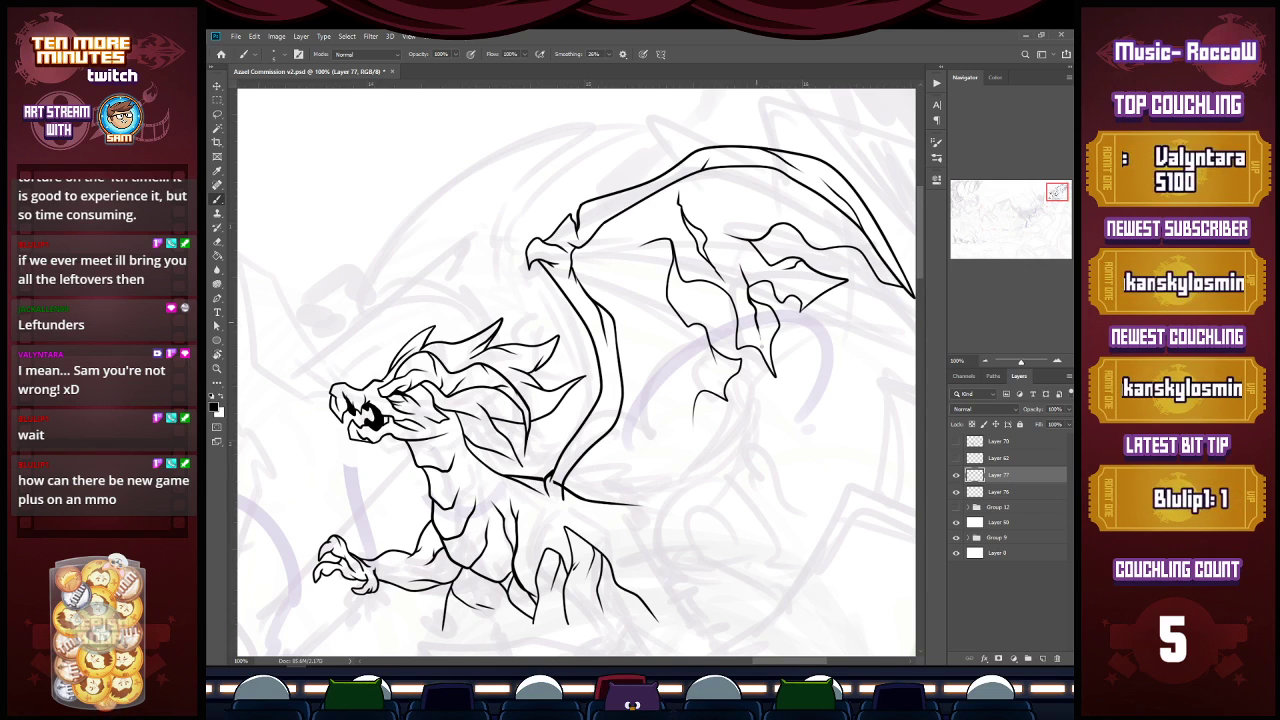
Step: Thicken the membrane's torn contours, add a crease at its lower point, and save the document
left_click_drag(674, 260, 668, 304)
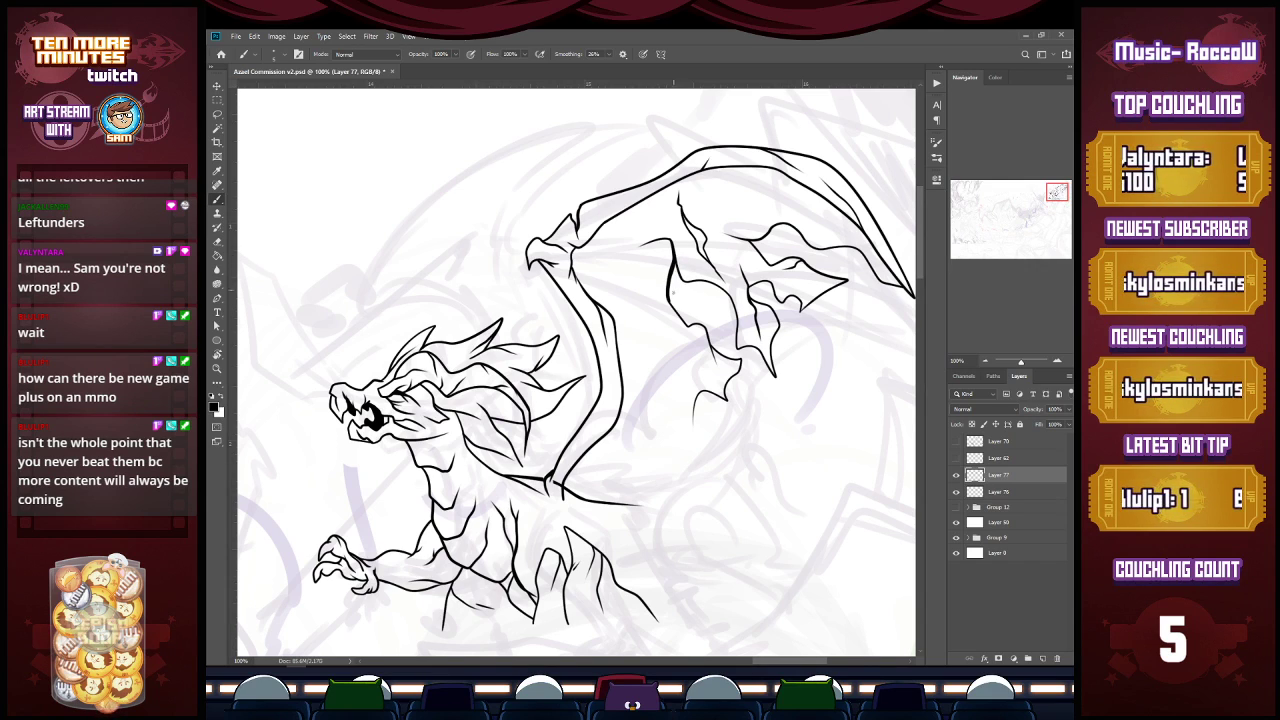
mouse_move(668, 298)
left_mouse_down()
mouse_move(716, 386)
mouse_move(685, 345)
left_mouse_up()
key("ctrl+s")
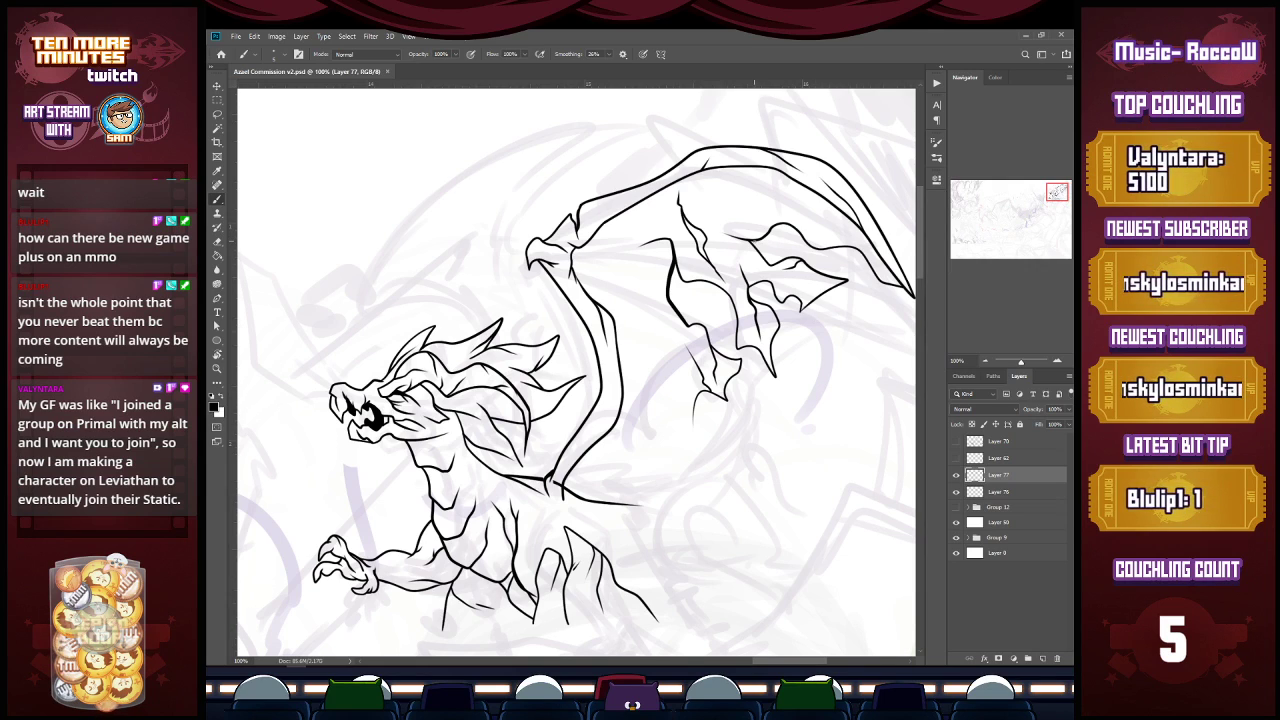
left_click_drag(754, 240, 759, 251)
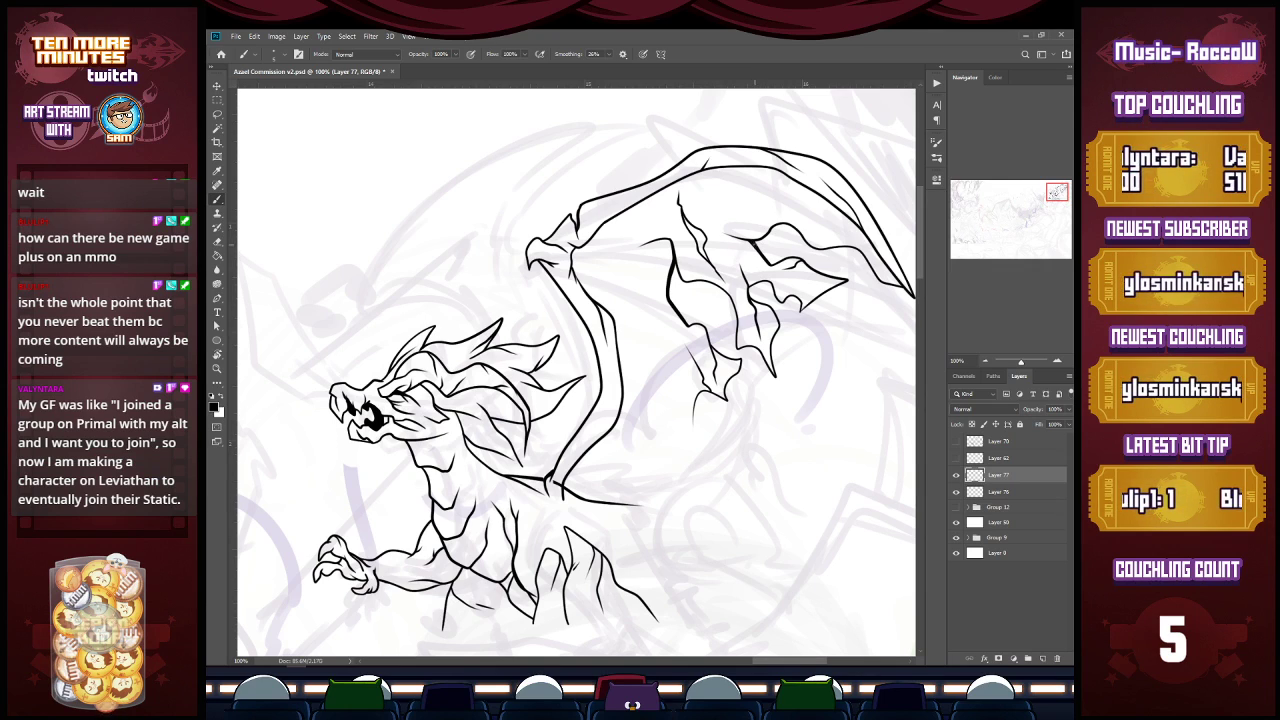
left_click_drag(772, 223, 808, 243)
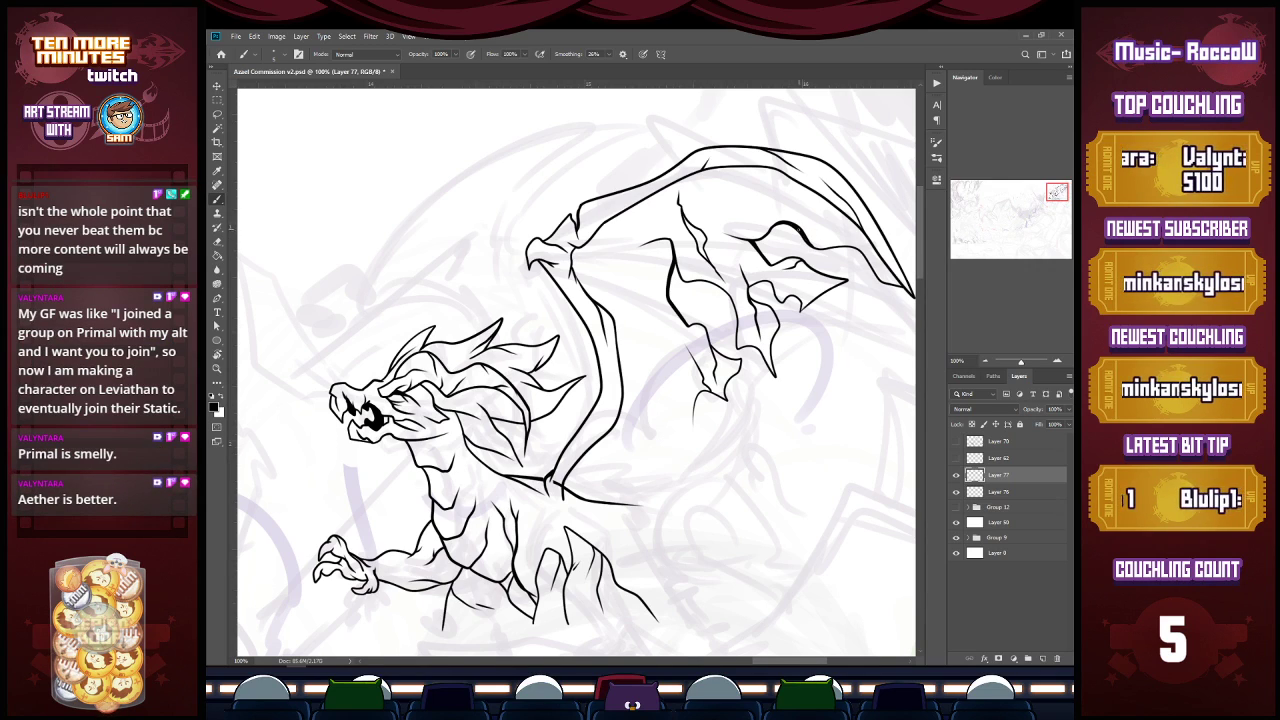
left_click_drag(810, 243, 826, 250)
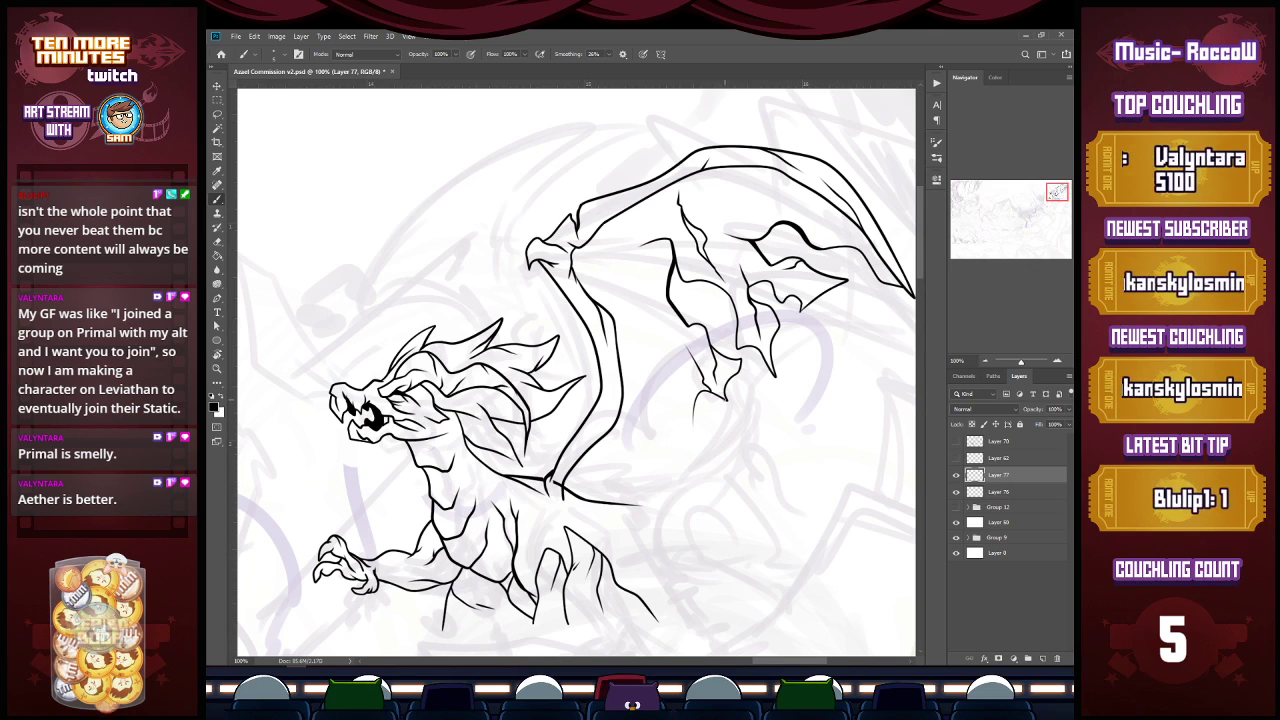
Step: Continue the ragged membrane edge downward in scalloped points until it meets the wing's base at the dragon's back
mouse_move(706, 392)
left_mouse_down()
mouse_move(688, 456)
mouse_move(644, 376)
left_mouse_up()
left_click_drag(664, 436, 642, 486)
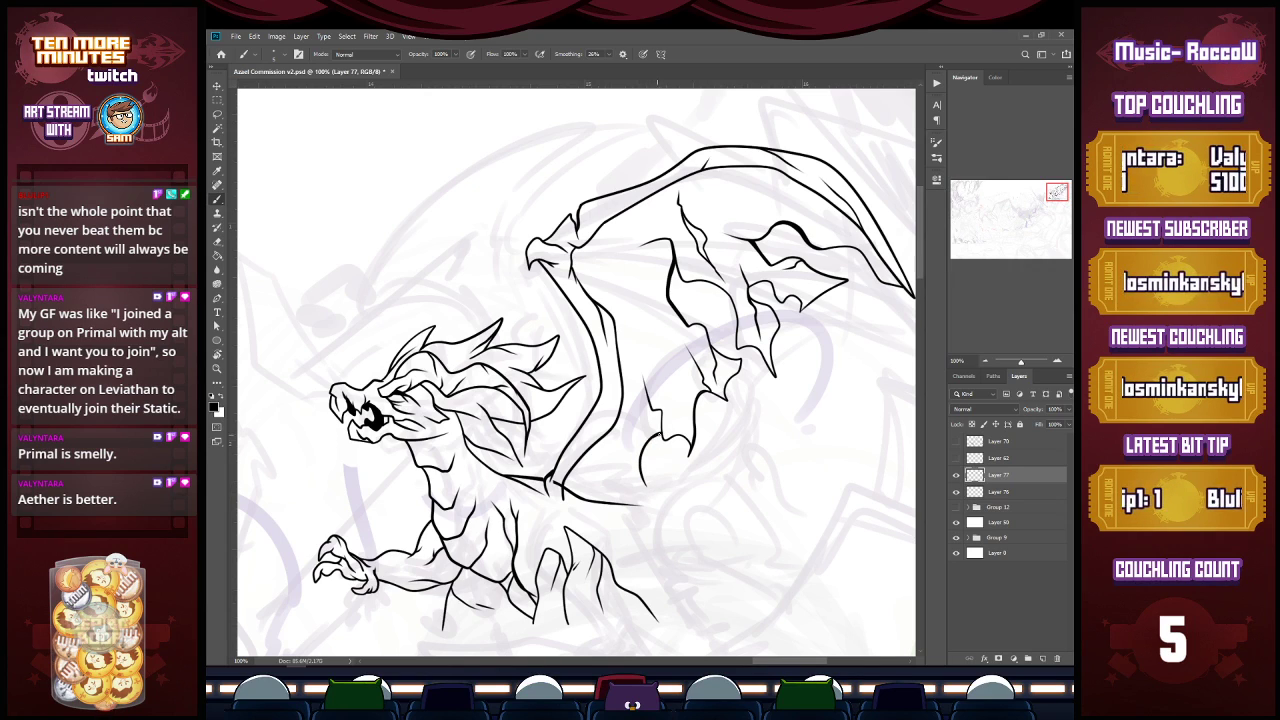
mouse_move(647, 493)
left_mouse_down()
mouse_move(616, 476)
mouse_move(606, 449)
mouse_move(632, 470)
mouse_move(590, 500)
mouse_move(564, 490)
mouse_move(565, 507)
left_mouse_up()
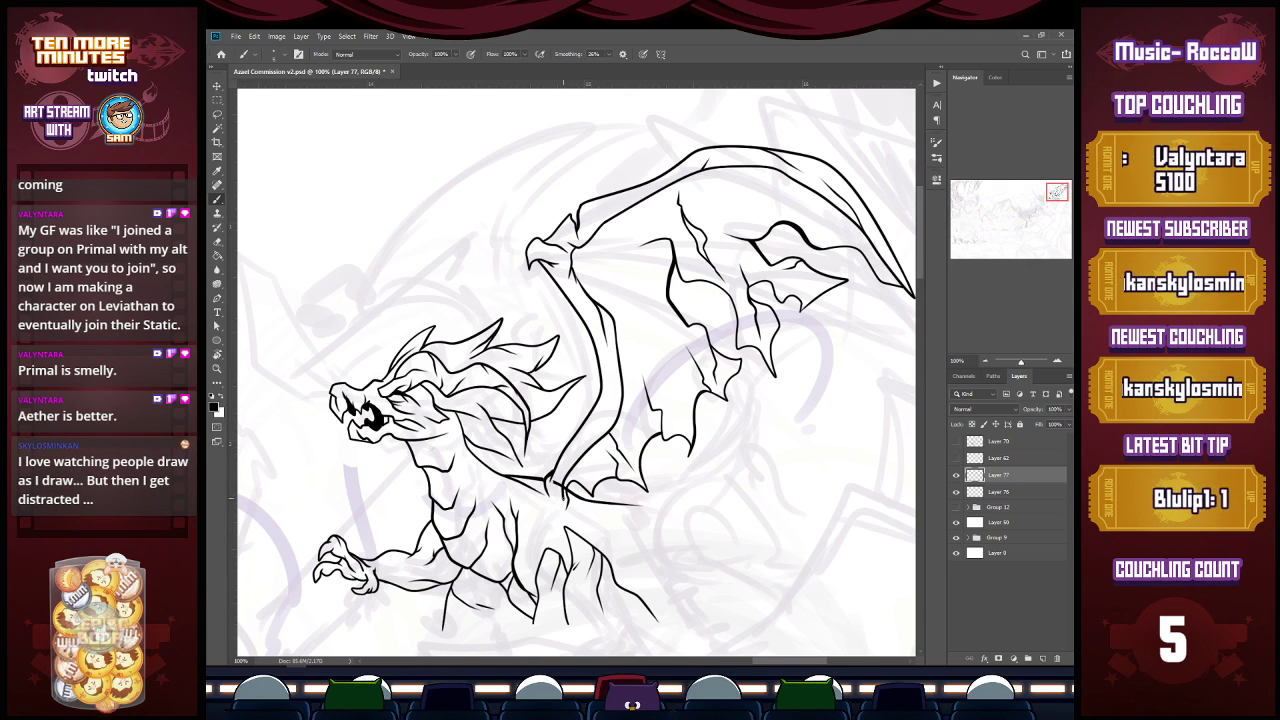
Step: Merge the wing layer into the dragon's body layer and save the document
left_click(1000, 492)
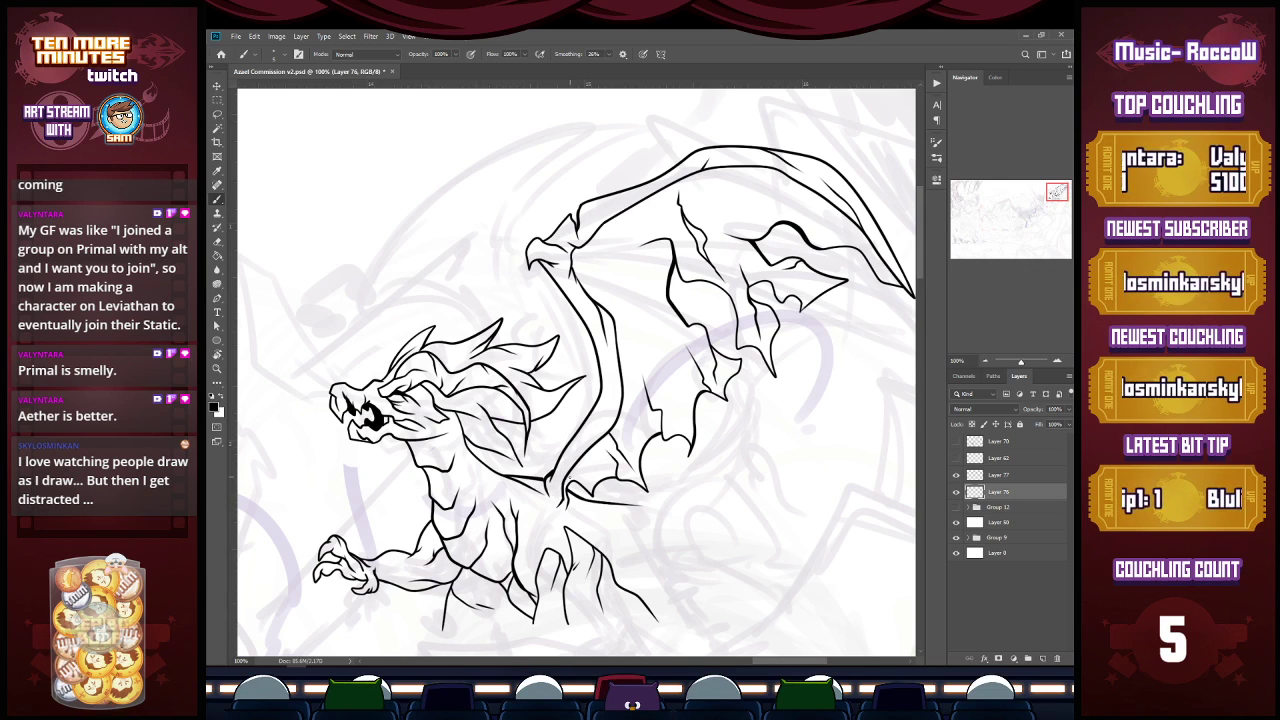
left_click(1014, 475)
left_click(957, 477)
left_click(957, 477)
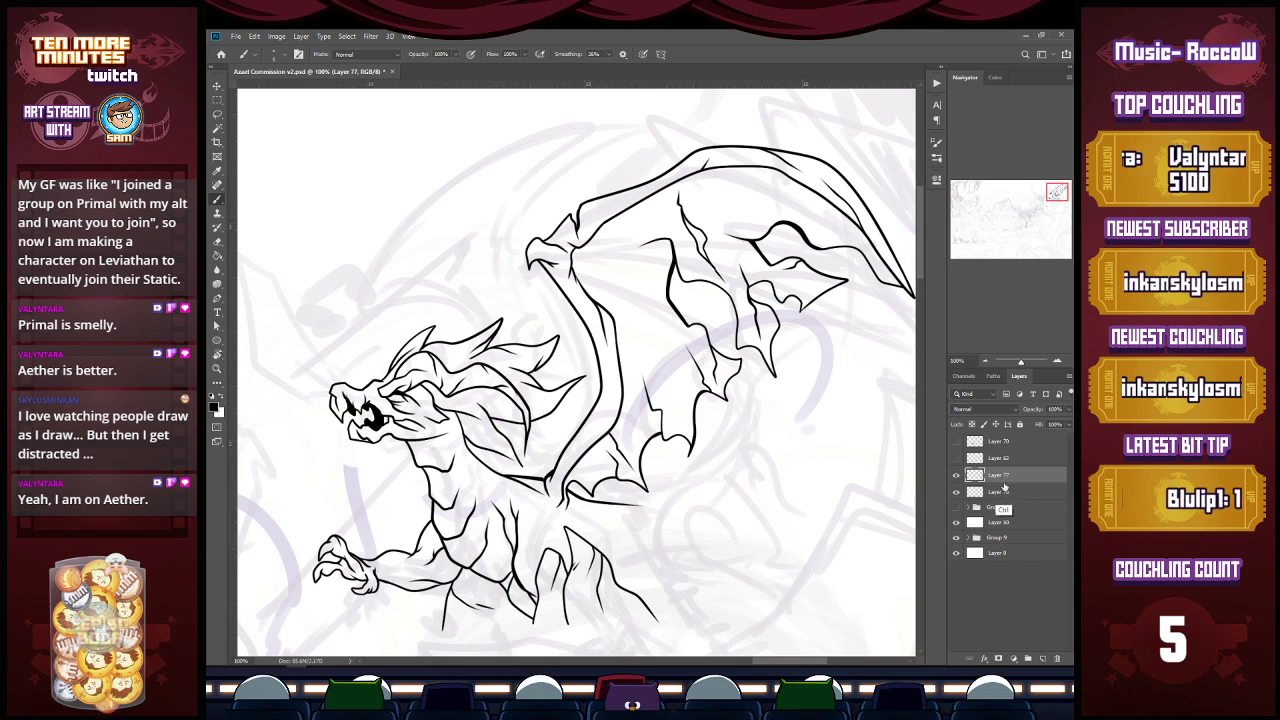
key("ctrl+e")
key("ctrl+s")
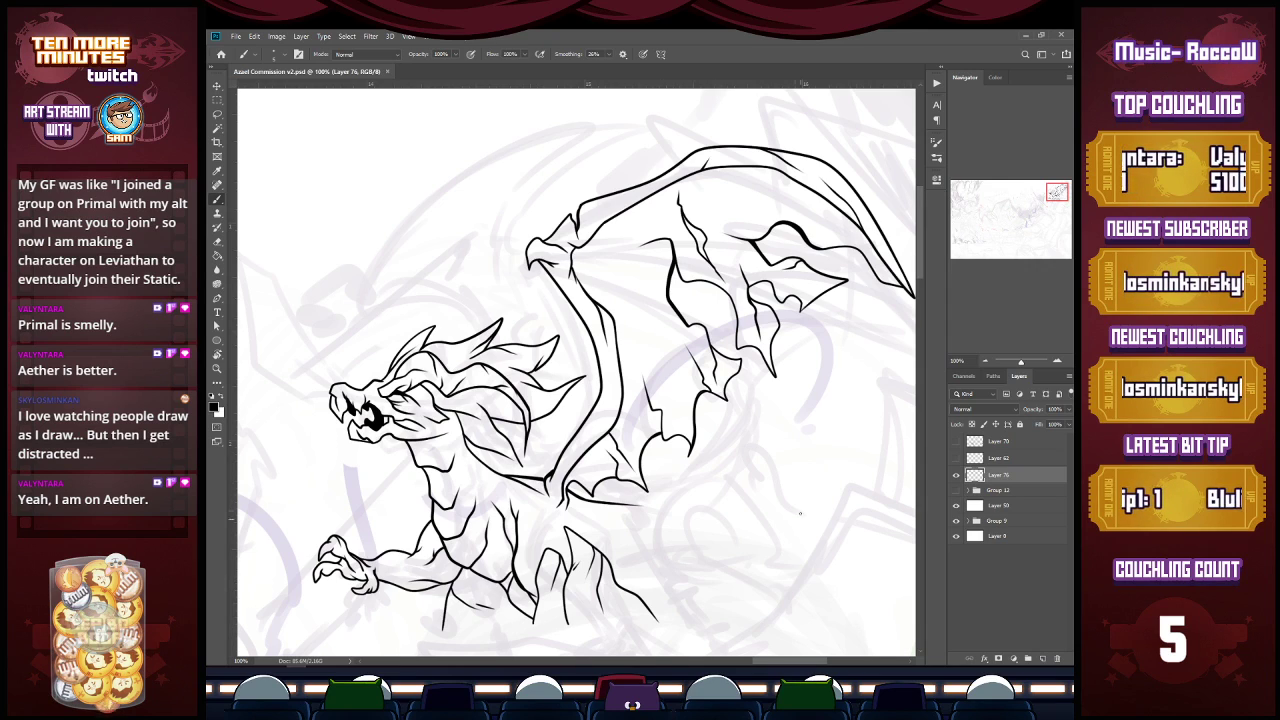
Step: Reinforce the line weight at the wing's base, joint and membrane folds
left_click_drag(543, 480, 545, 478)
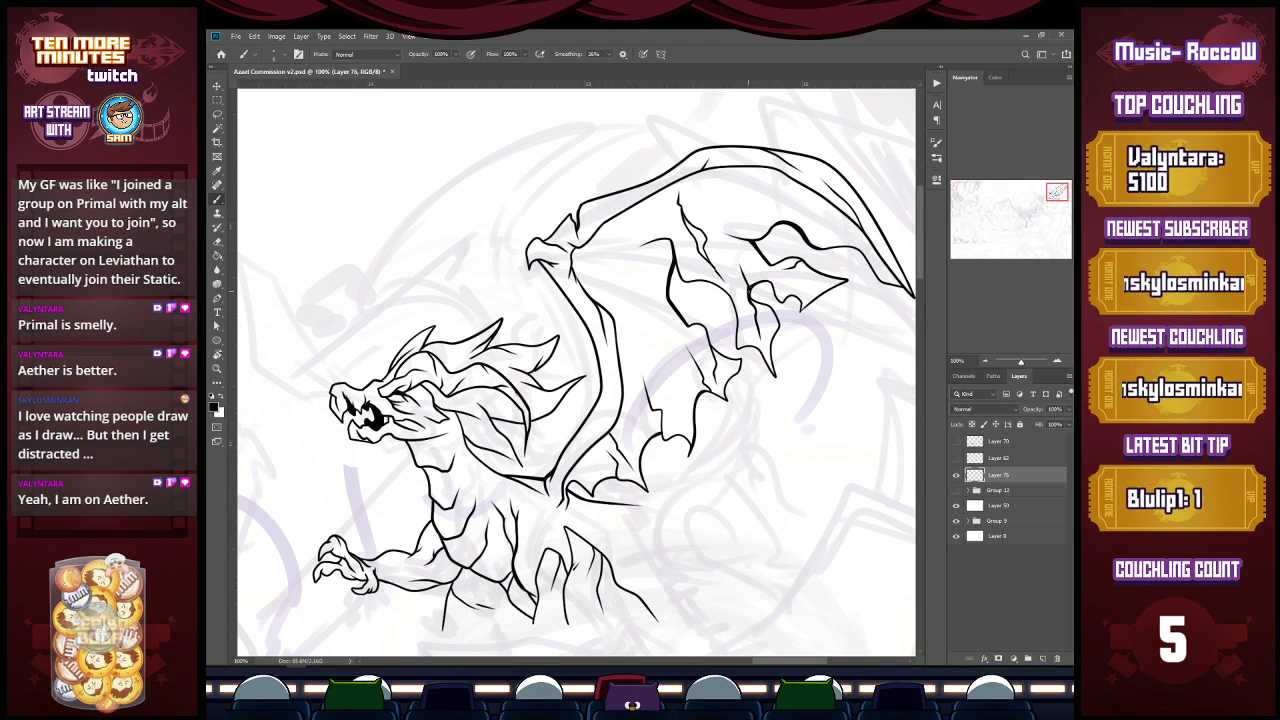
left_click_drag(774, 284, 805, 308)
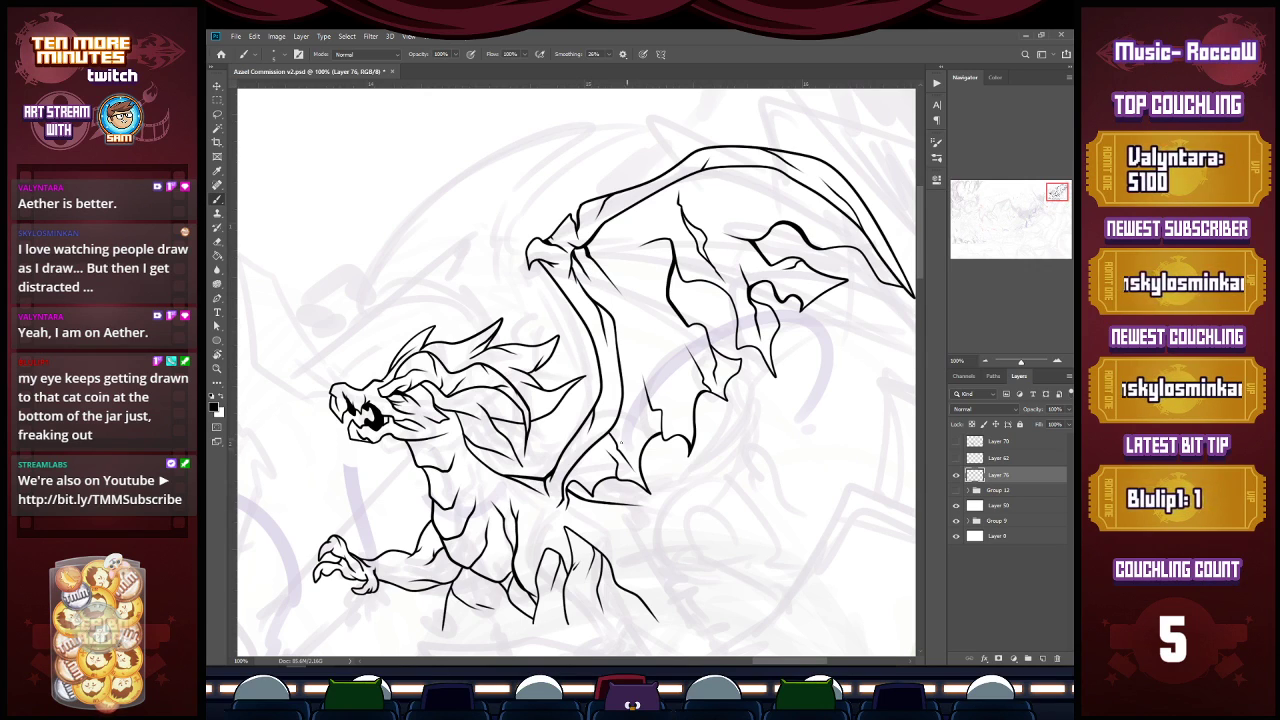
left_click_drag(621, 413, 633, 434)
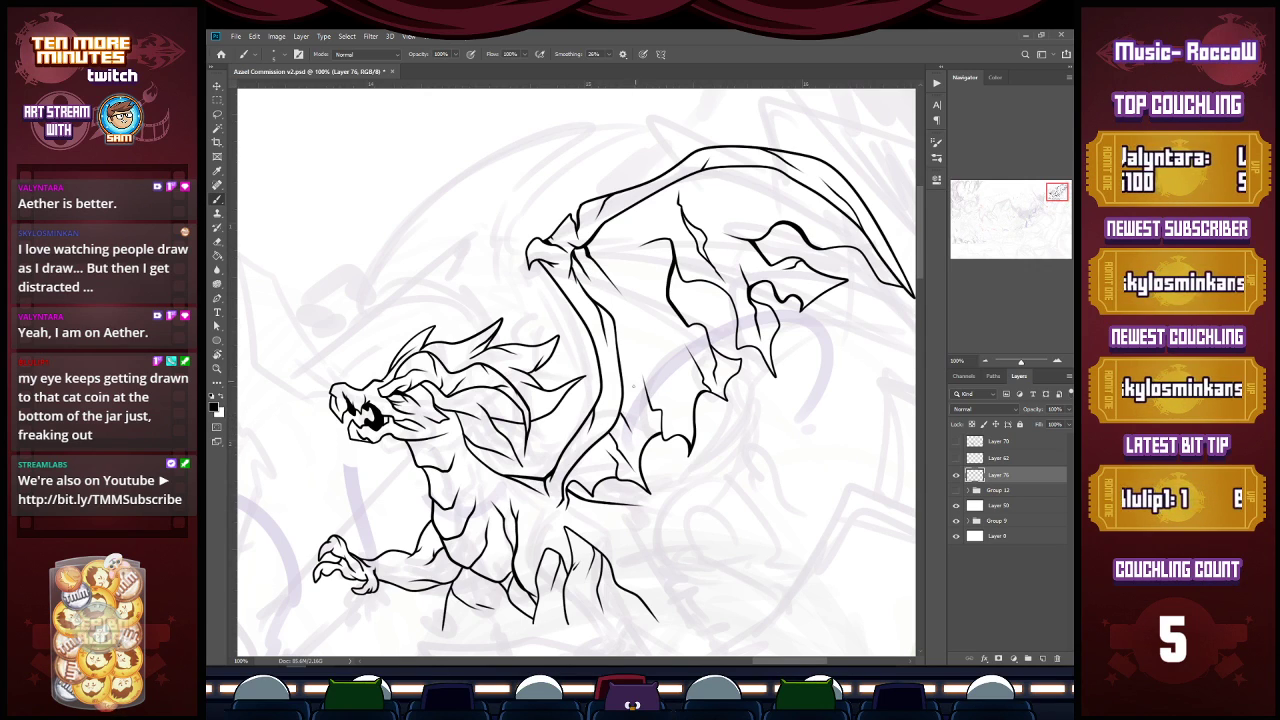
Step: Add a new layer and outline the second wing behind the dragon, reworking strokes of its arched leading edge and pointed tip
key("z")
left_click(731, 517, "alt")
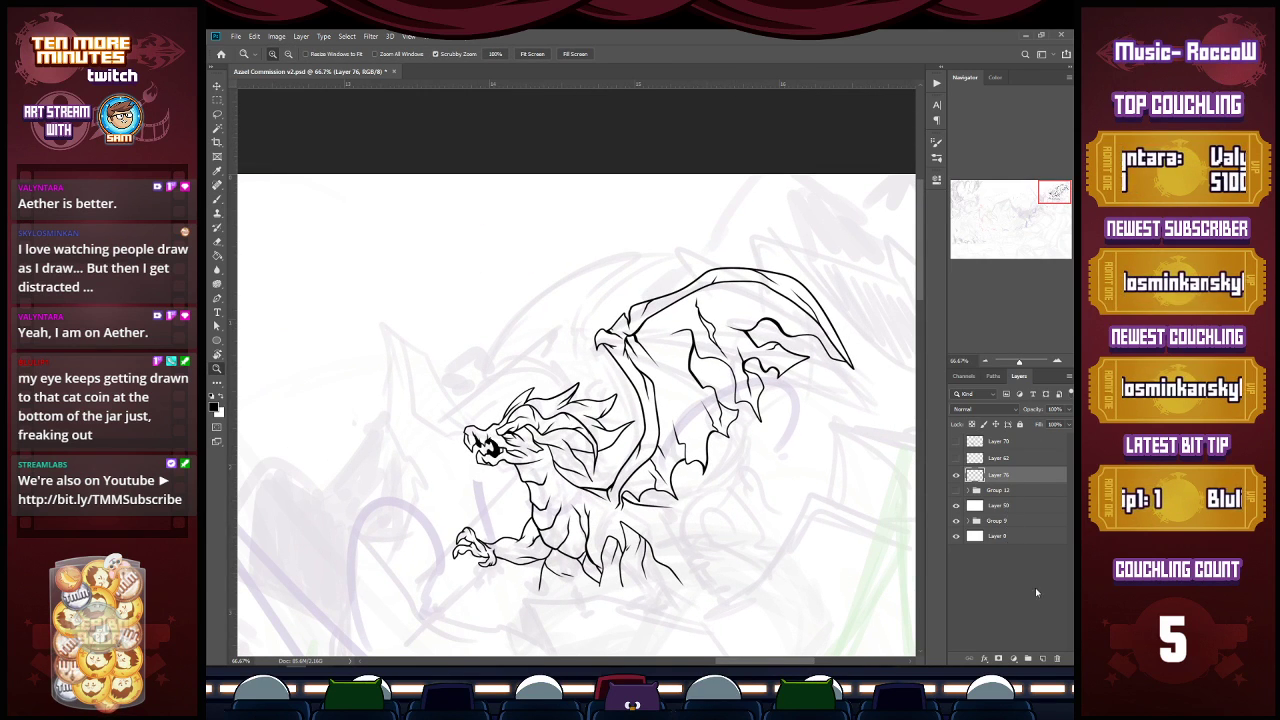
left_click(1043, 658)
key("b")
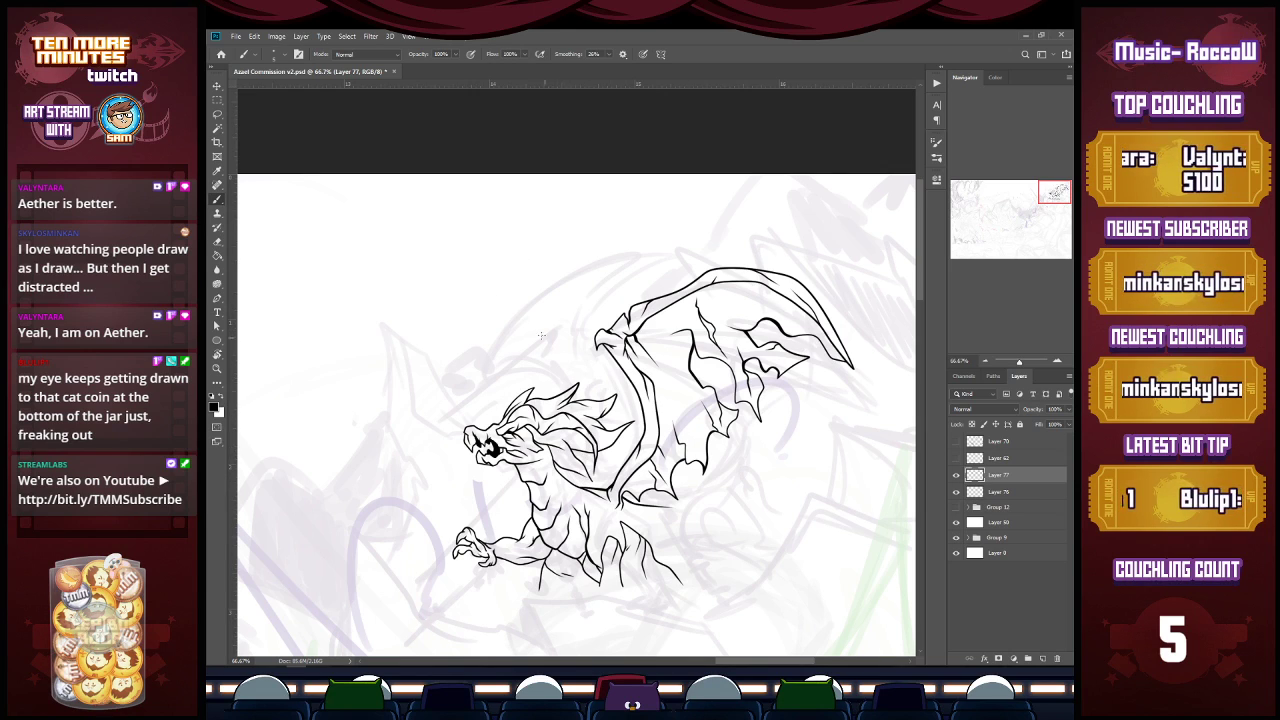
mouse_move(498, 363)
left_mouse_down()
mouse_move(520, 313)
mouse_move(690, 244)
left_mouse_up()
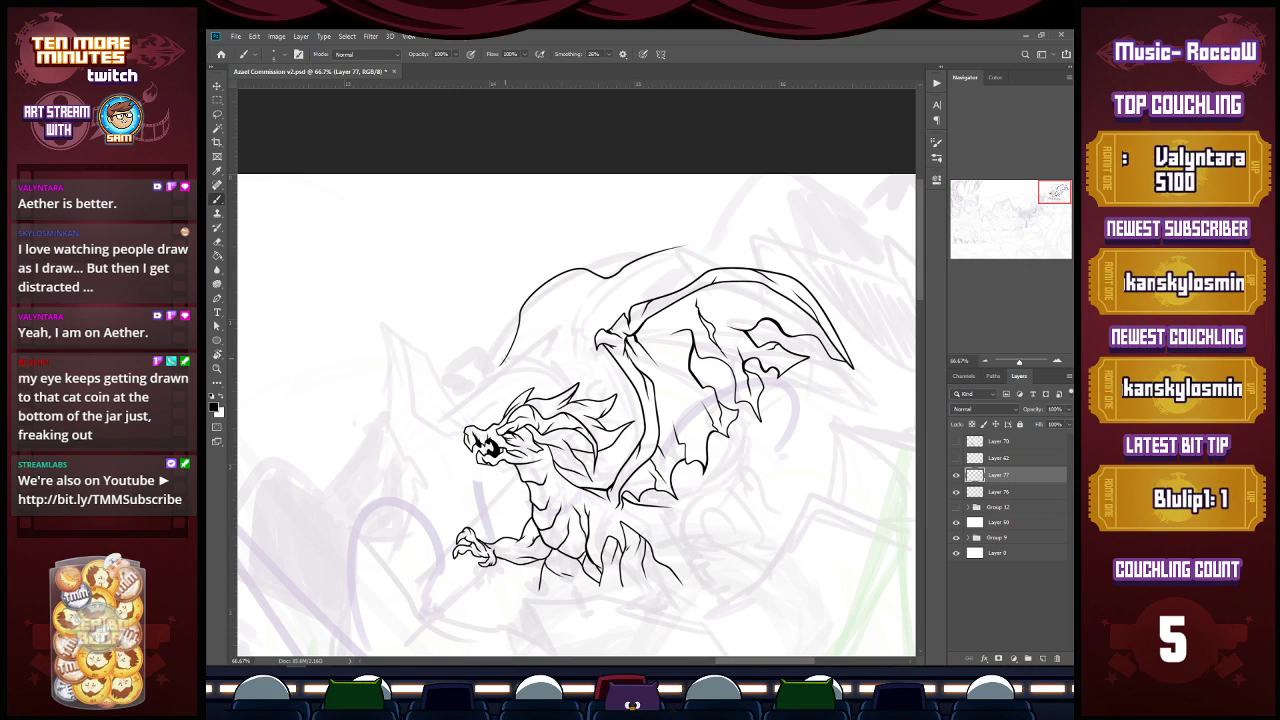
mouse_move(500, 366)
left_mouse_down()
mouse_move(490, 375)
mouse_move(502, 392)
mouse_move(526, 312)
mouse_move(560, 290)
mouse_move(624, 286)
left_mouse_up()
mouse_move(678, 247)
left_mouse_down()
mouse_move(710, 250)
mouse_move(733, 225)
mouse_move(638, 324)
left_mouse_up()
key("ctrl+z")
key("ctrl+z")
key("ctrl+z")
key("ctrl+z")
key("ctrl+z")
key("ctrl+z")
left_click(693, 240, "ctrl")
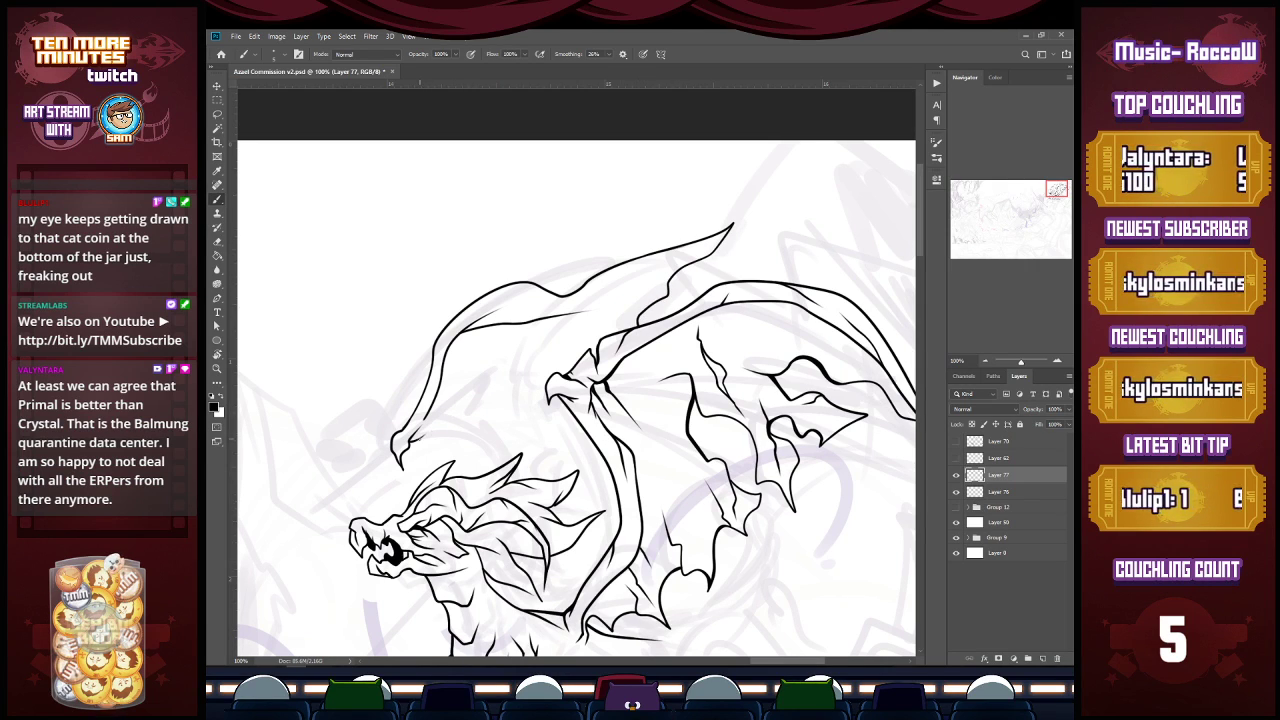
Step: Draw the second wing's curved membrane edge behind the head and erase the parts that cross the mane
mouse_move(447, 424)
left_mouse_down()
mouse_move(516, 455)
mouse_move(538, 610)
left_mouse_up()
left_click(956, 475)
left_click(956, 475)
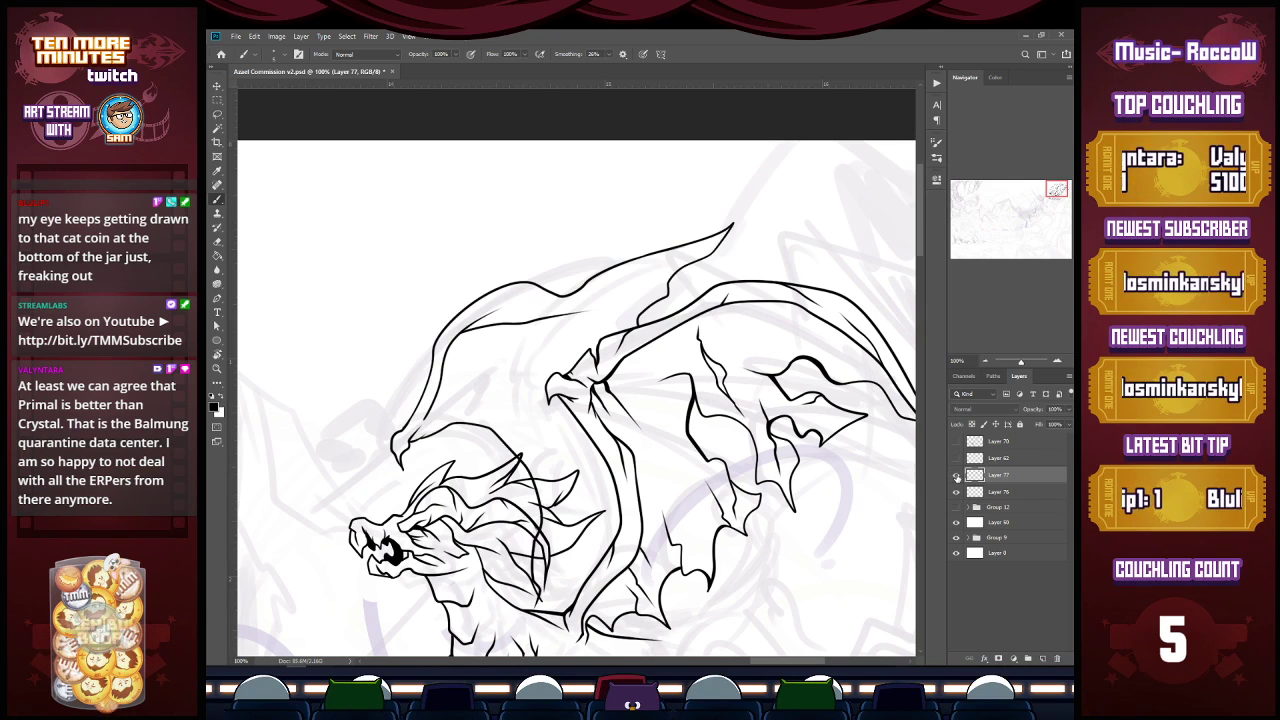
key("e")
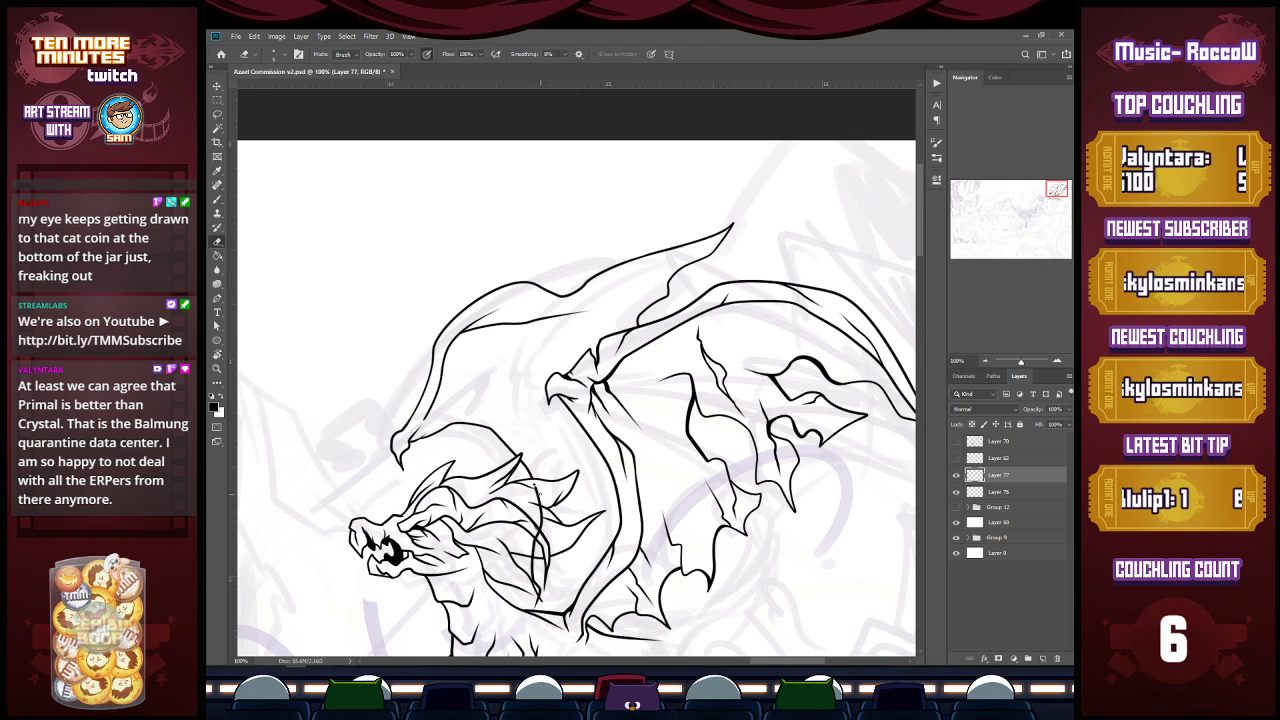
key("[")
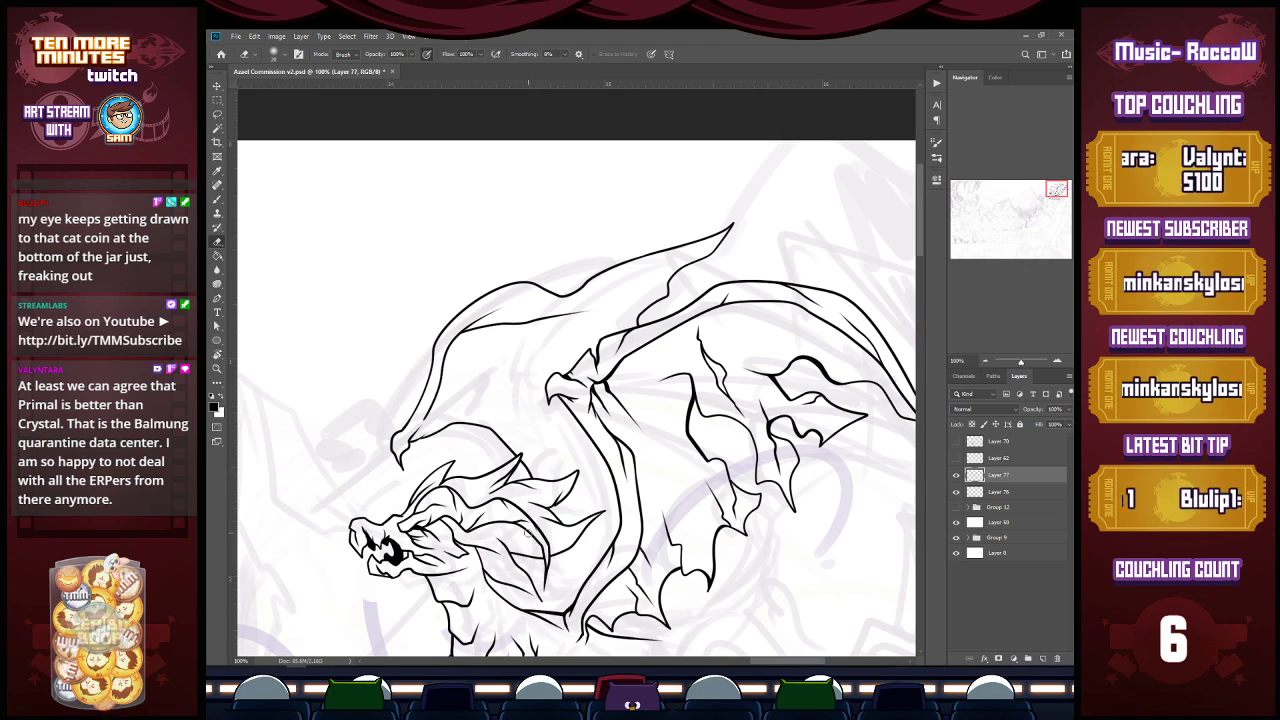
Step: Draw the second wing's membrane pieces showing behind the mane and below the front wing's lower edge
key("b")
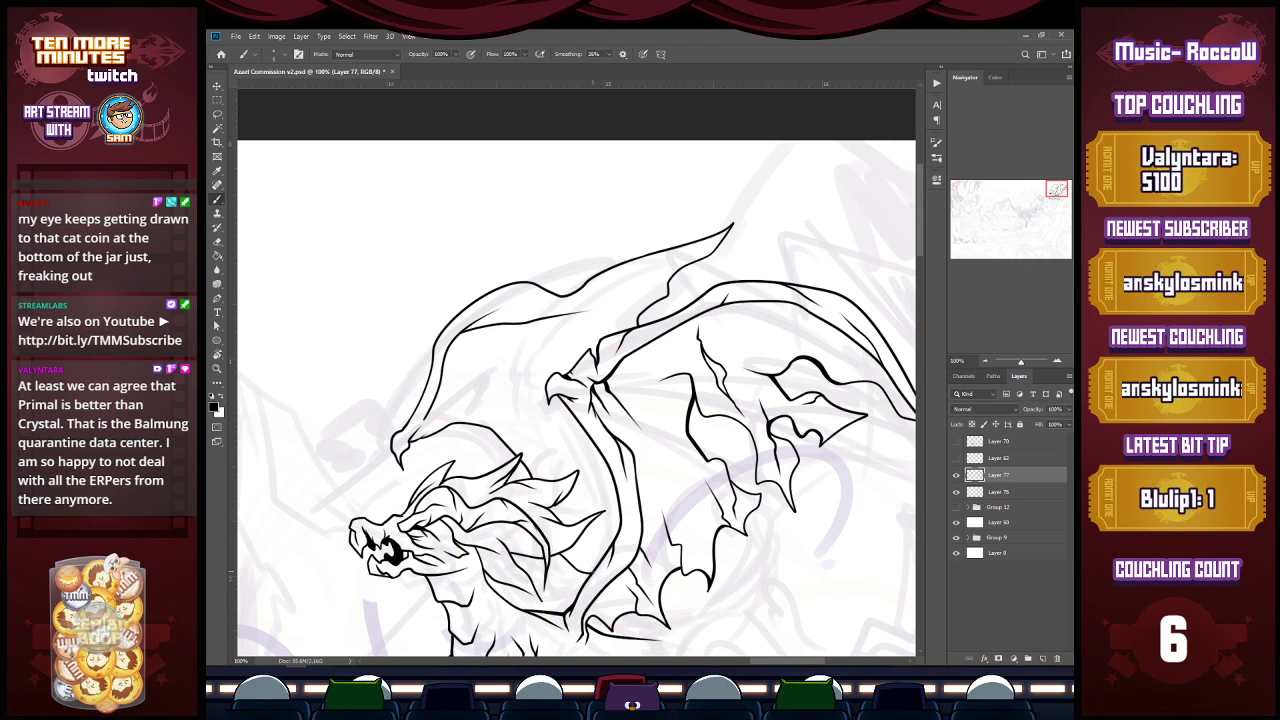
left_click_drag(590, 578, 566, 572)
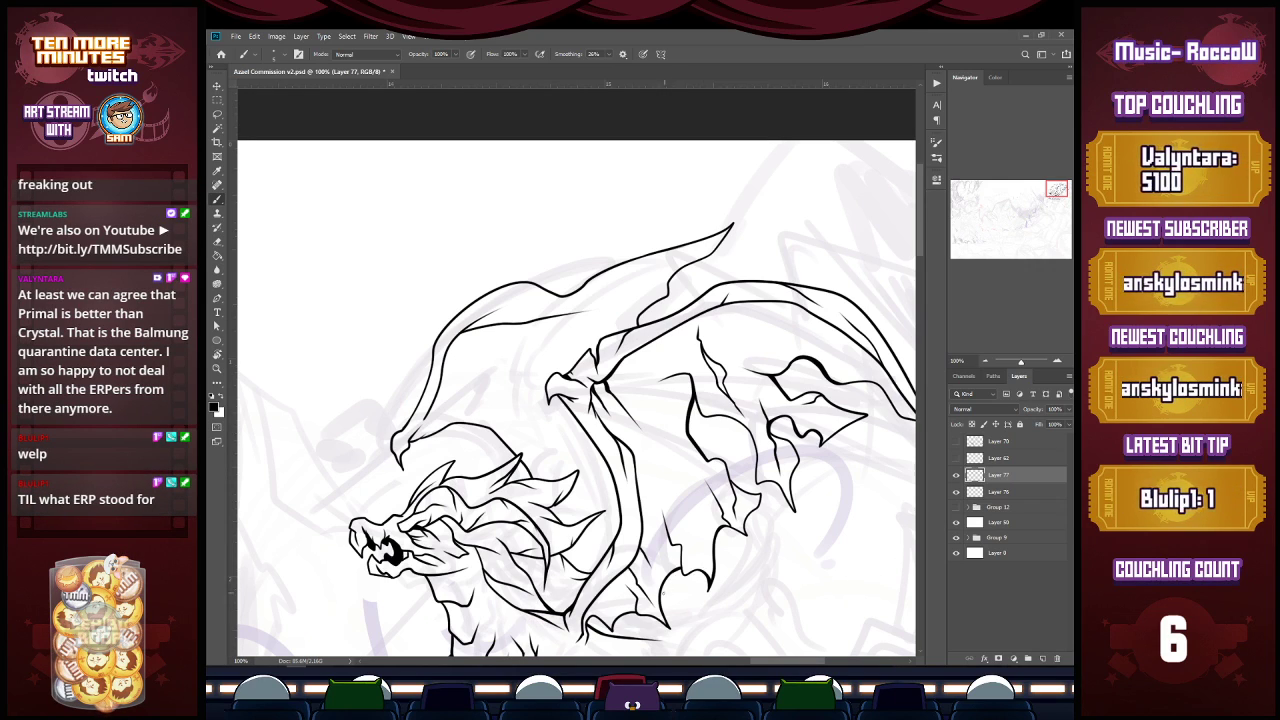
left_click_drag(676, 588, 665, 614)
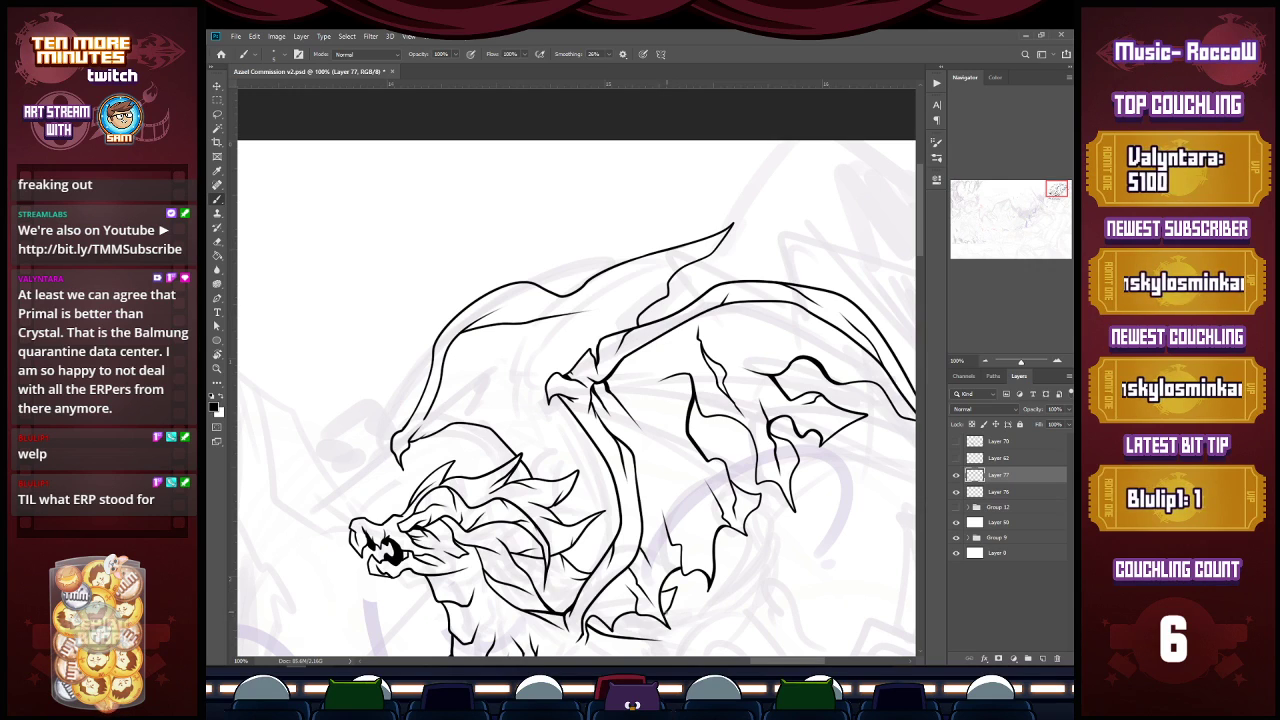
mouse_move(648, 632)
left_mouse_down()
mouse_move(630, 633)
mouse_move(714, 621)
mouse_move(665, 641)
left_mouse_up()
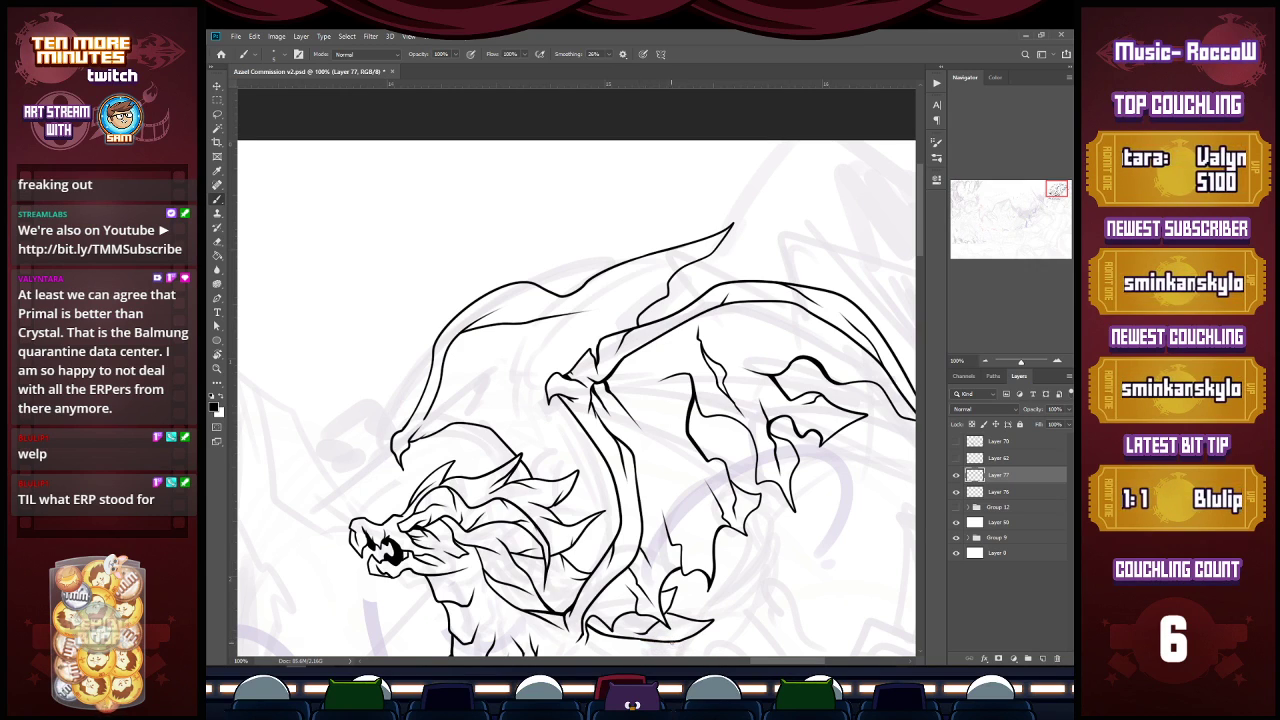
left_click_drag(647, 646, 702, 622)
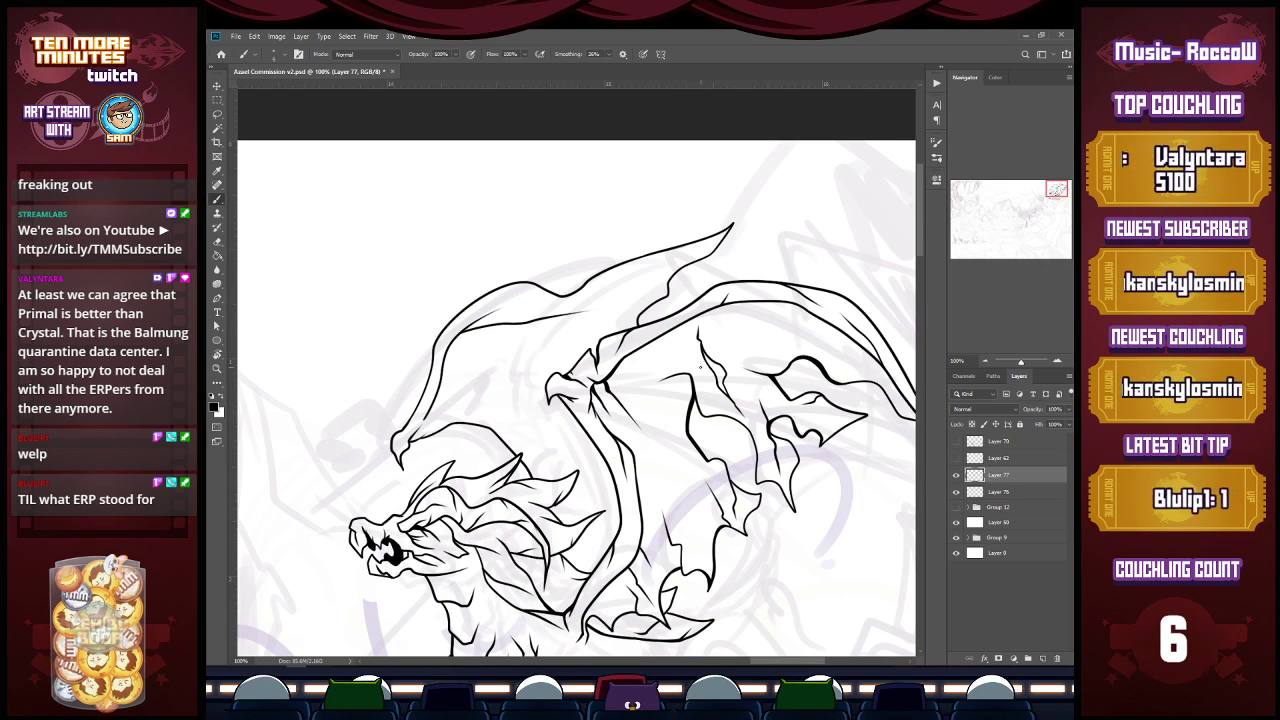
Step: Draw the jagged membrane fold between the mane and the front wing's arm, and add a fold line near the second wing's tip
mouse_move(580, 434)
left_mouse_down()
mouse_move(566, 458)
mouse_move(582, 446)
mouse_move(586, 505)
left_mouse_up()
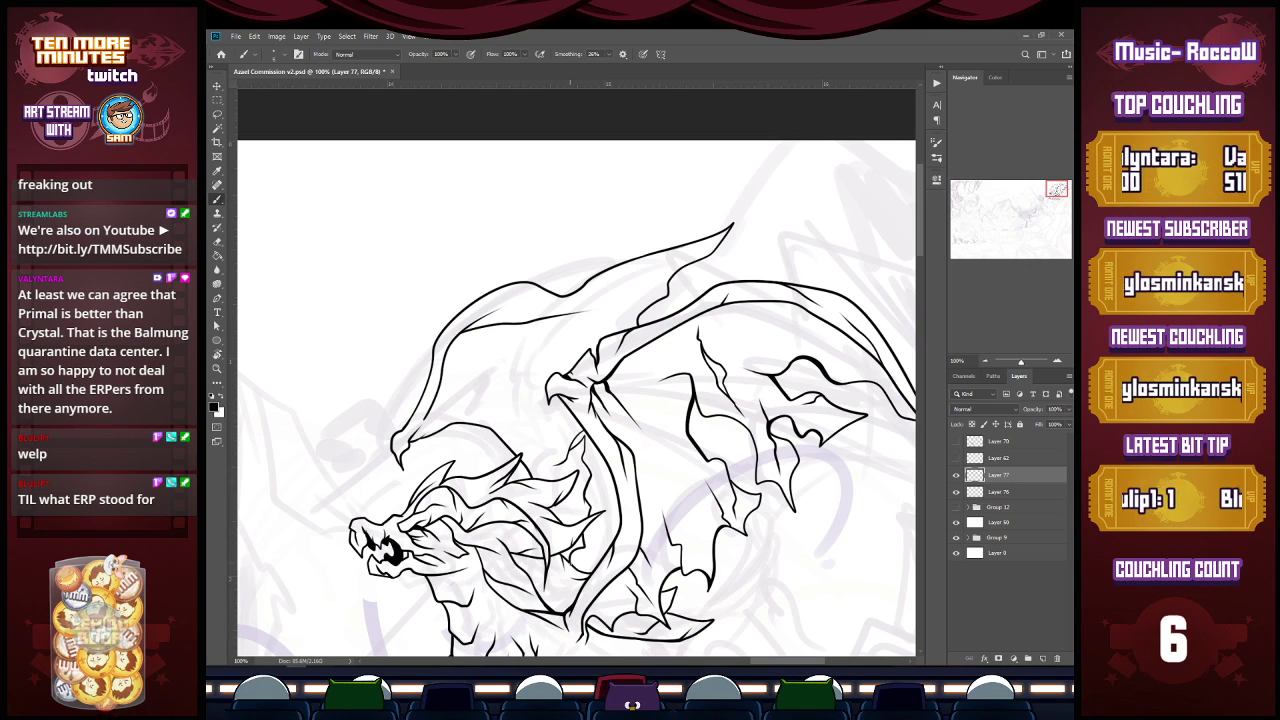
left_click_drag(576, 504, 571, 526)
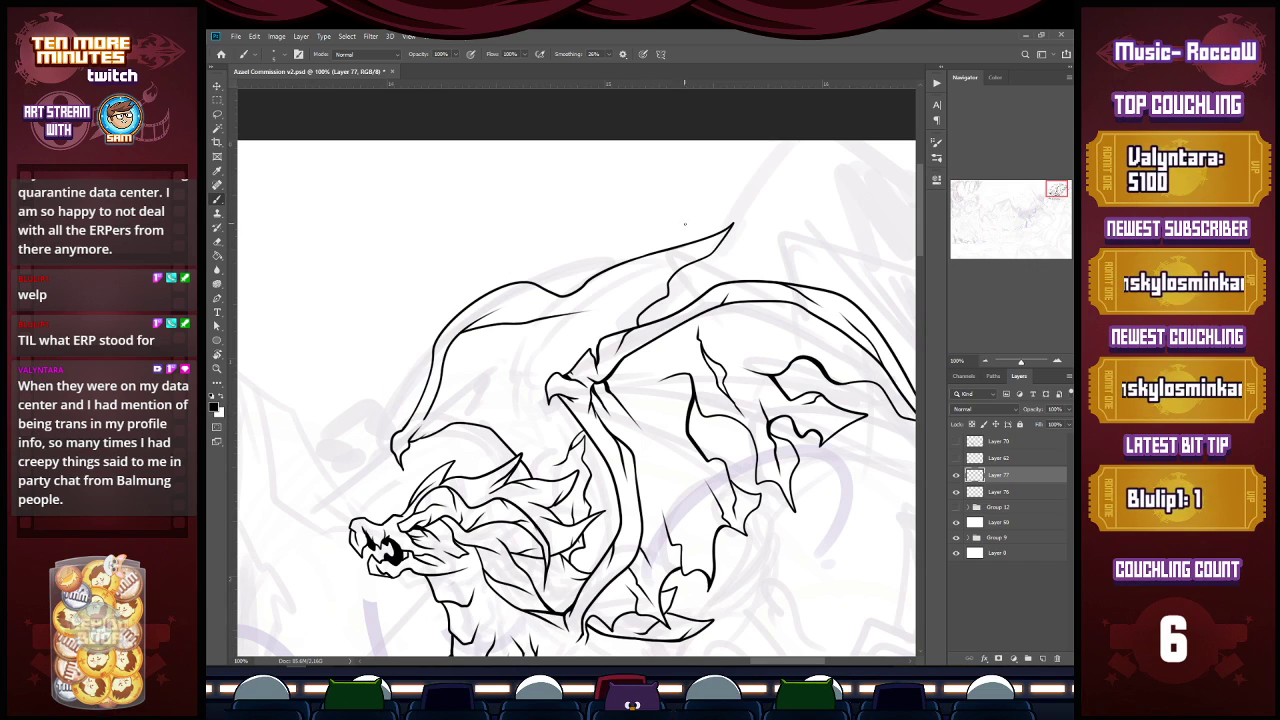
left_click_drag(668, 283, 621, 305)
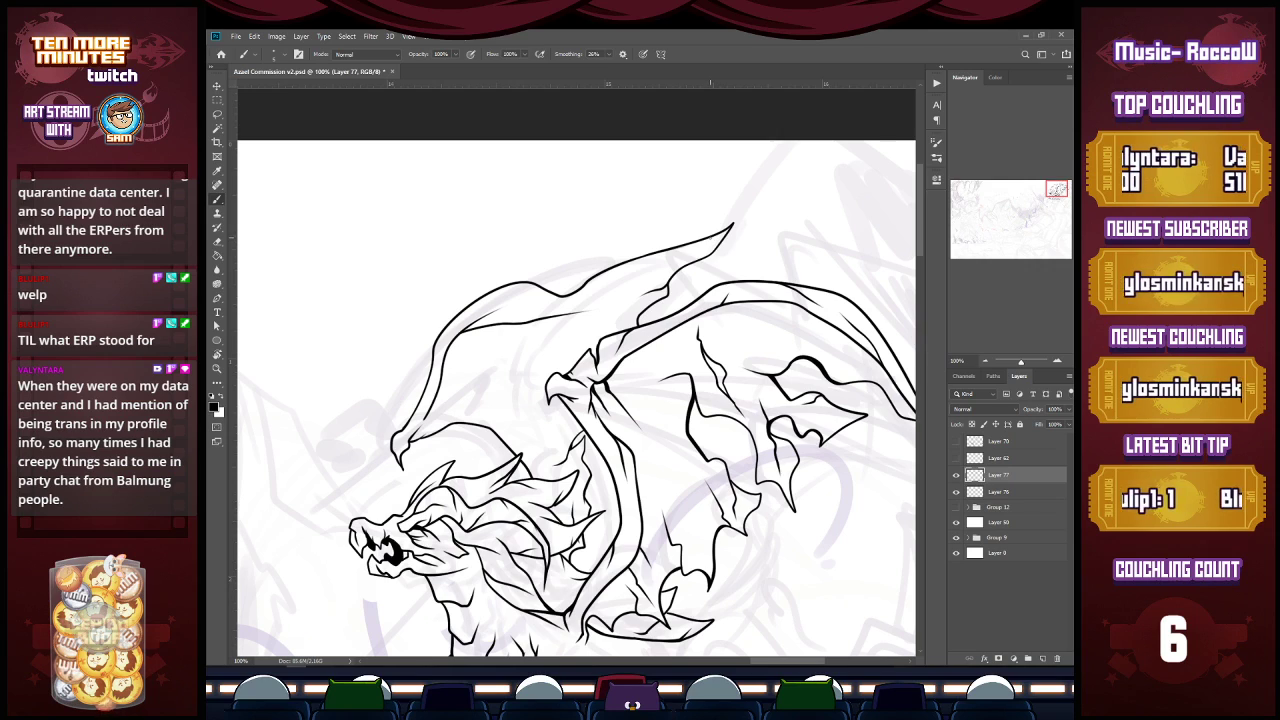
Step: Add fold lines to the second wing's membrane near its tip, behind the mane and beside the front wing's joint
left_click_drag(640, 316, 618, 326)
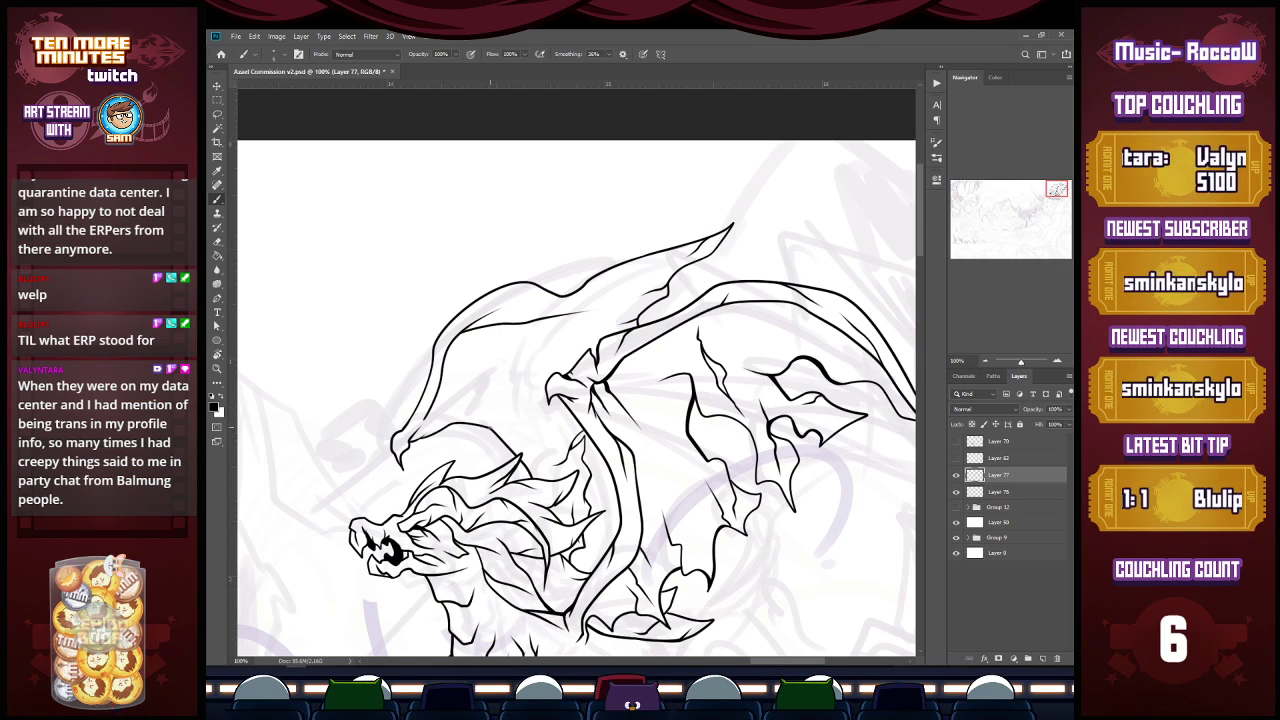
left_click_drag(490, 428, 521, 433)
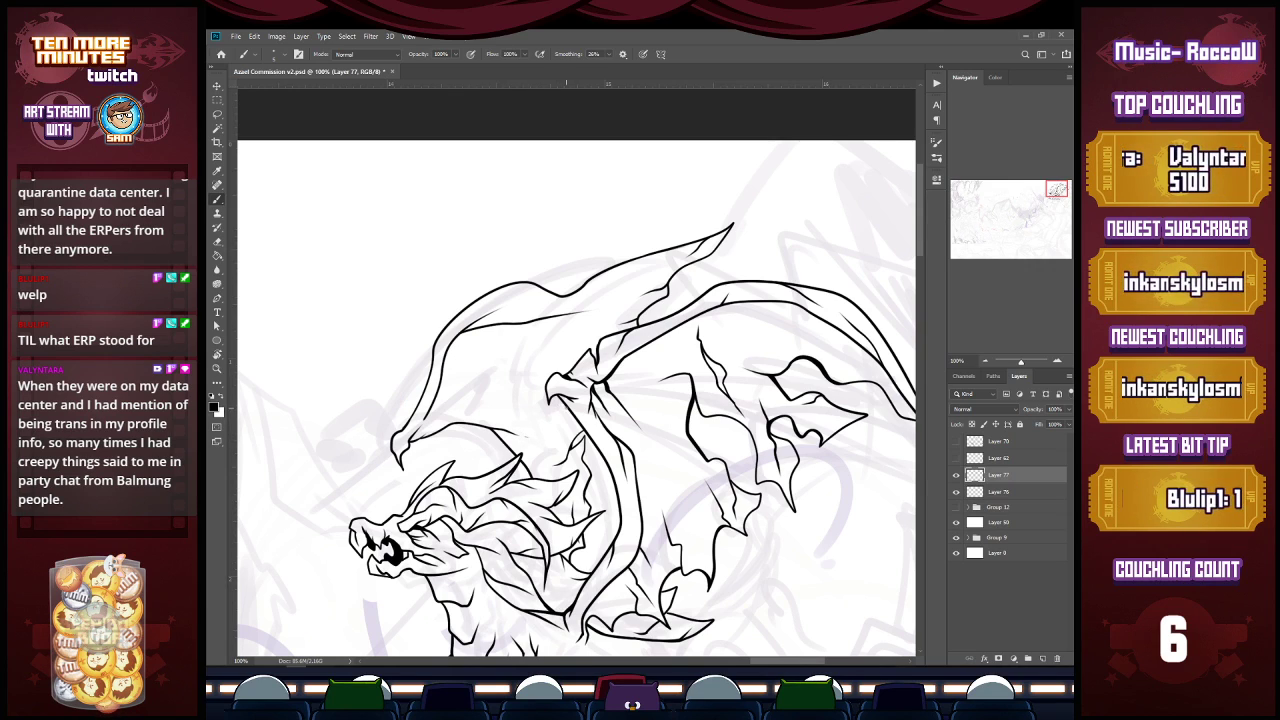
mouse_move(575, 420)
left_mouse_down()
mouse_move(552, 418)
mouse_move(558, 404)
mouse_move(526, 411)
left_mouse_up()
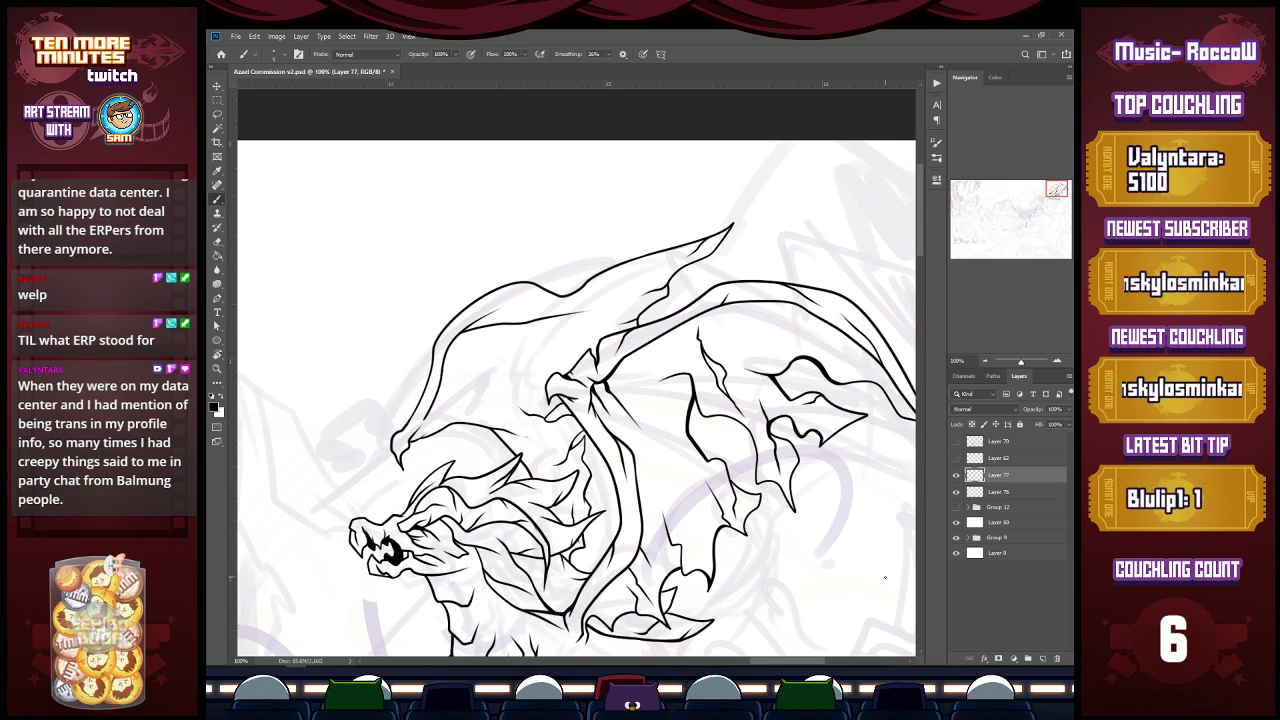
Step: Thicken the line along the mane's lower edge where it meets the dragon's neck
key("z")
left_click(844, 605, "alt")
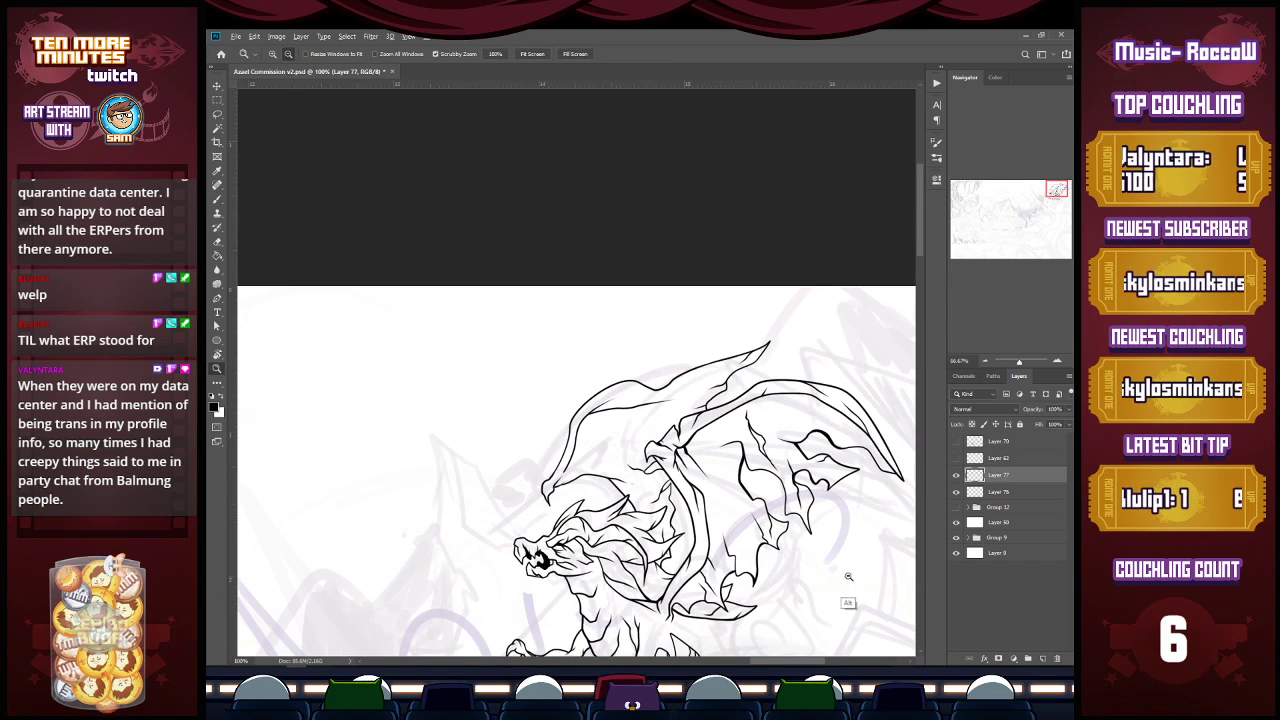
left_click_drag(1057, 195, 1057, 201)
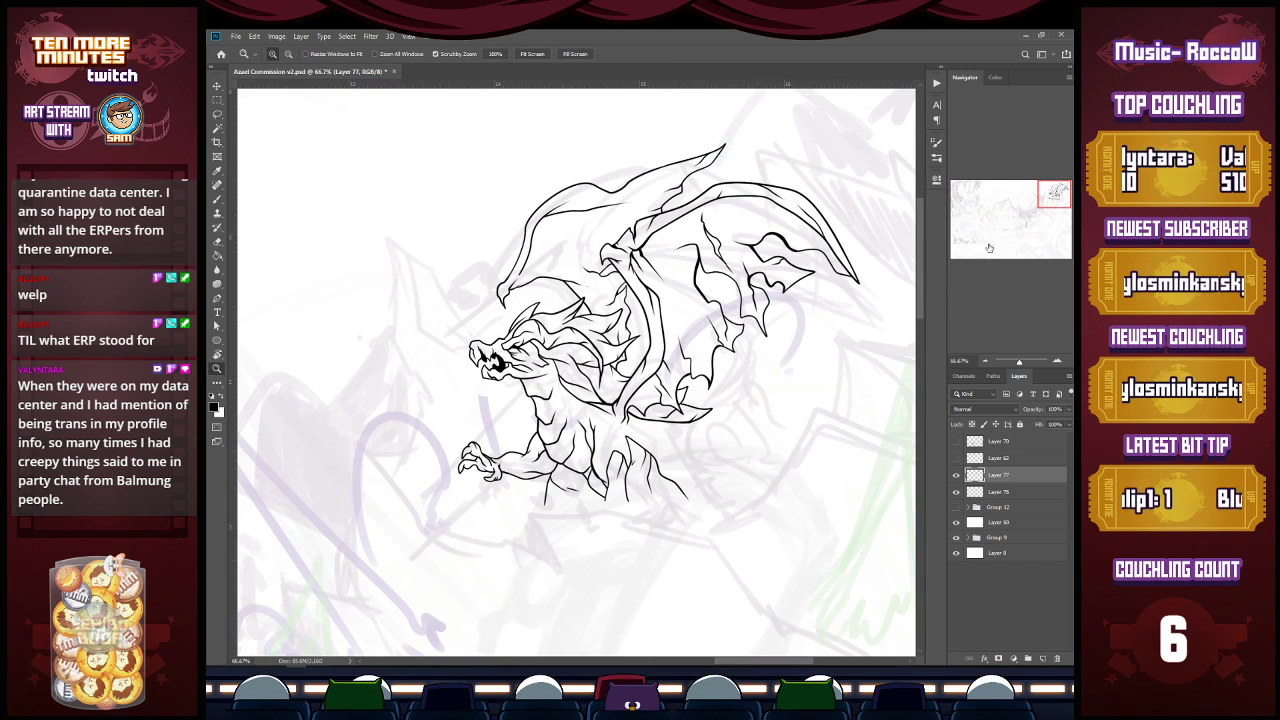
left_click(607, 426)
key("b")
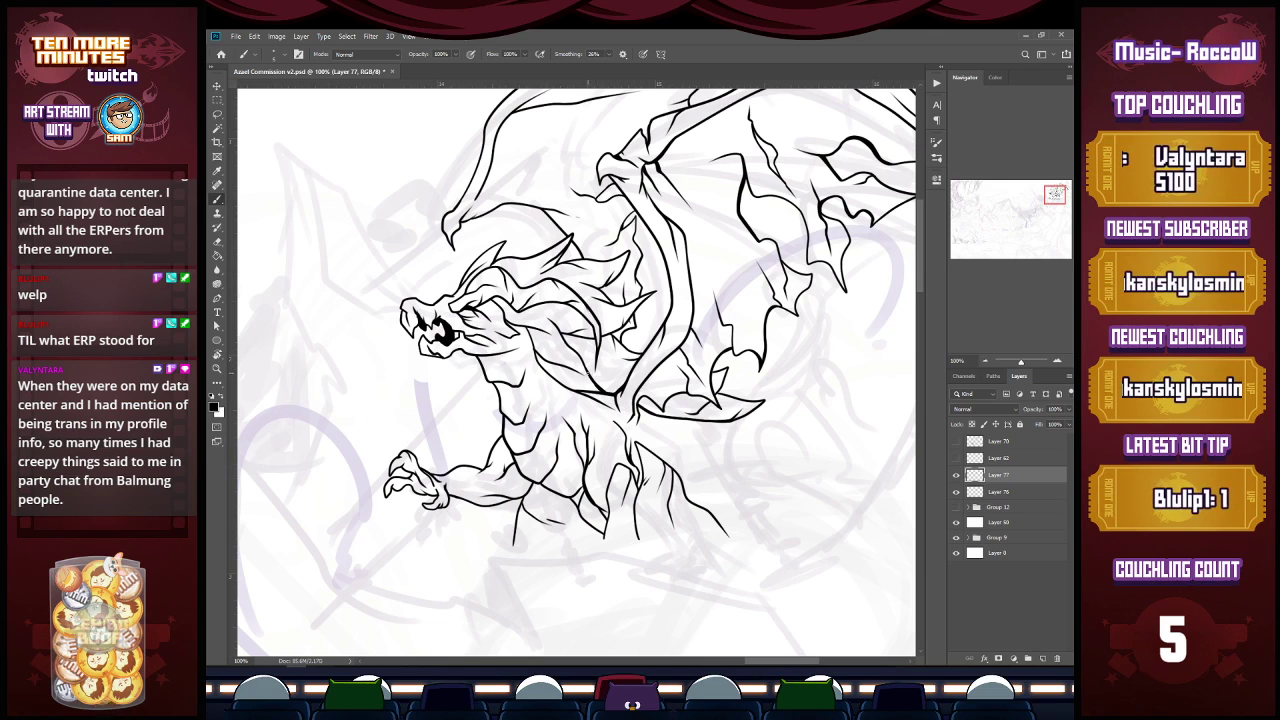
left_click_drag(522, 327, 550, 396)
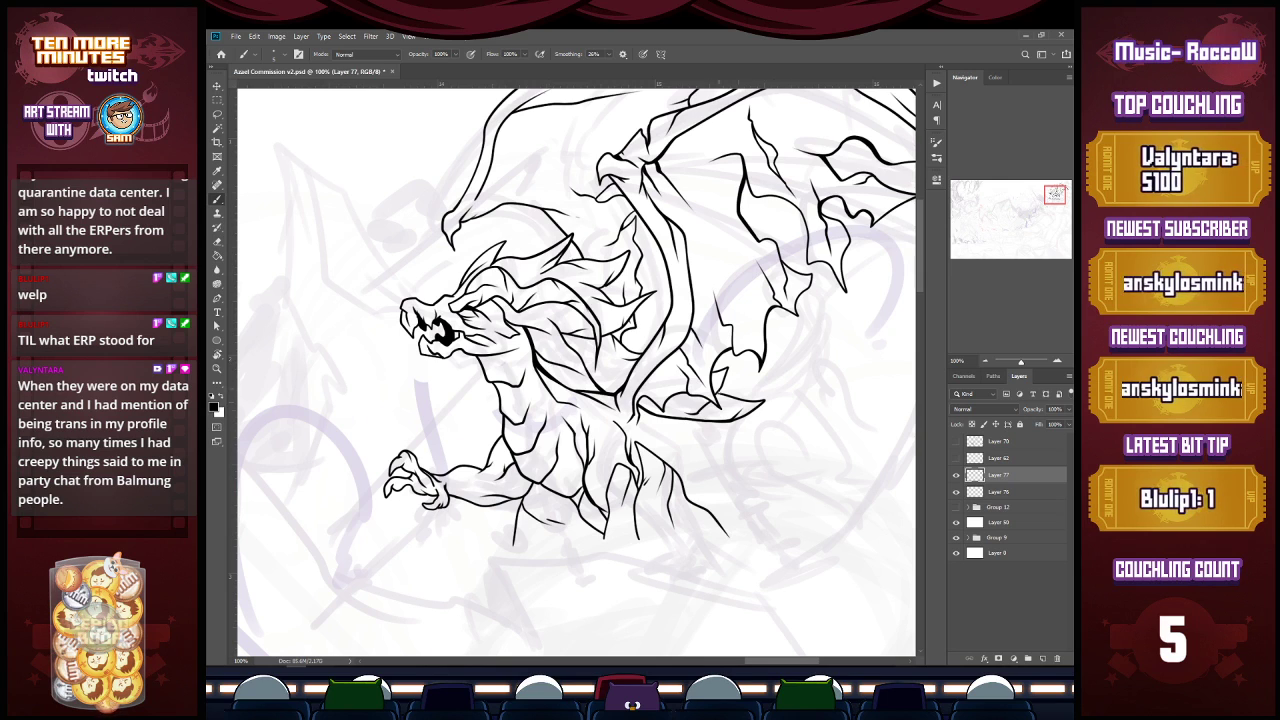
Step: Merge the second wing's layer down into the dragon's line-art layer and save the document
key("z")
left_click_drag(468, 310, 474, 296)
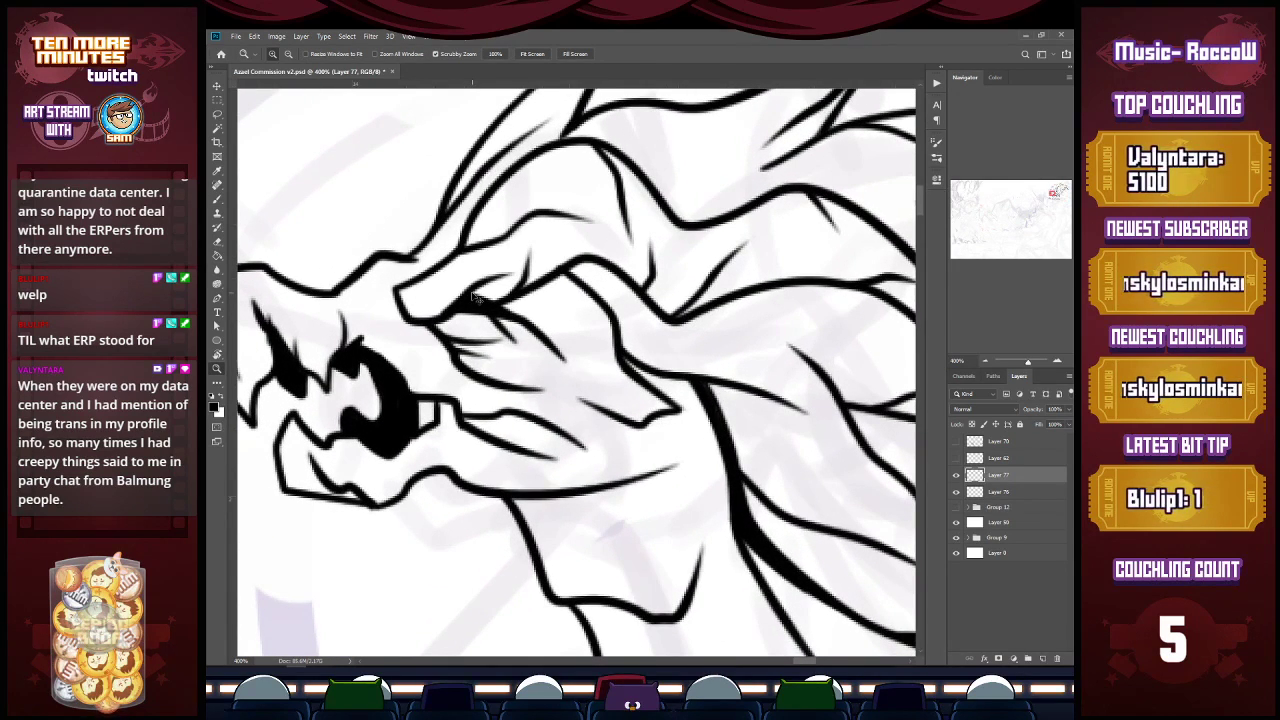
key("ctrl+e")
key("l")
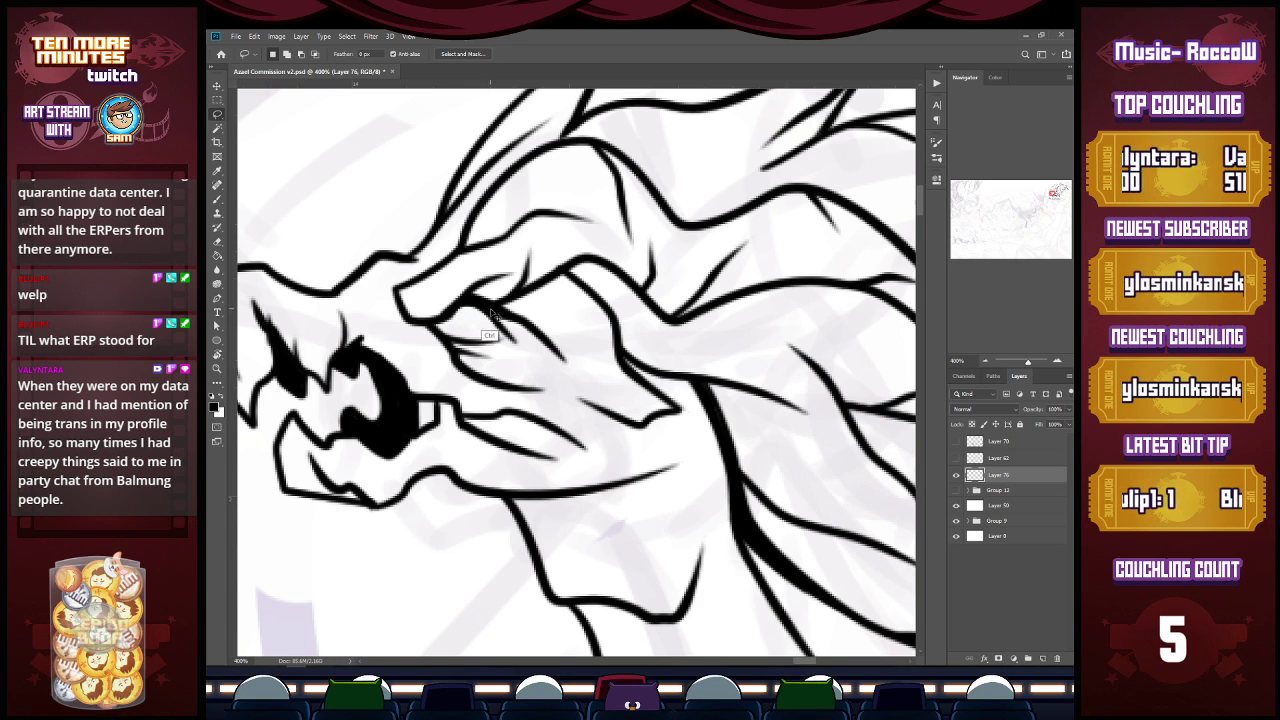
key("z")
left_click(505, 304, "alt")
left_click(505, 304, "alt")
left_click(505, 304, "alt")
left_click(505, 304, "alt")
left_click(505, 304, "alt")
key("l")
key("ctrl+s")
Step: Draw a curved line at the back of the open mouth, between the eye and the jaw corner
key("z")
left_click(497, 305)
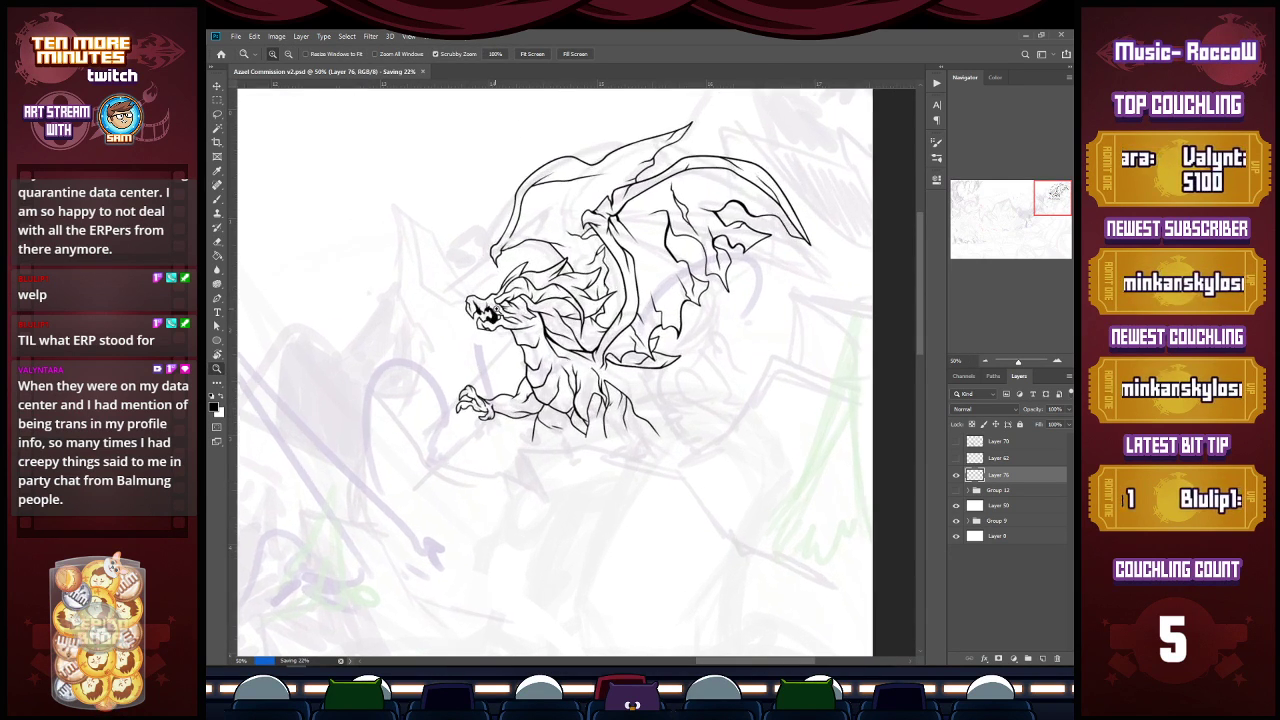
left_click(497, 305)
left_click(497, 305)
key("b")
mouse_move(455, 302)
left_mouse_down()
mouse_move(478, 292)
mouse_move(507, 318)
mouse_move(505, 338)
mouse_move(496, 310)
mouse_move(488, 330)
mouse_move(480, 300)
mouse_move(466, 305)
mouse_move(503, 312)
mouse_move(489, 306)
mouse_move(491, 317)
mouse_move(520, 304)
left_mouse_up()
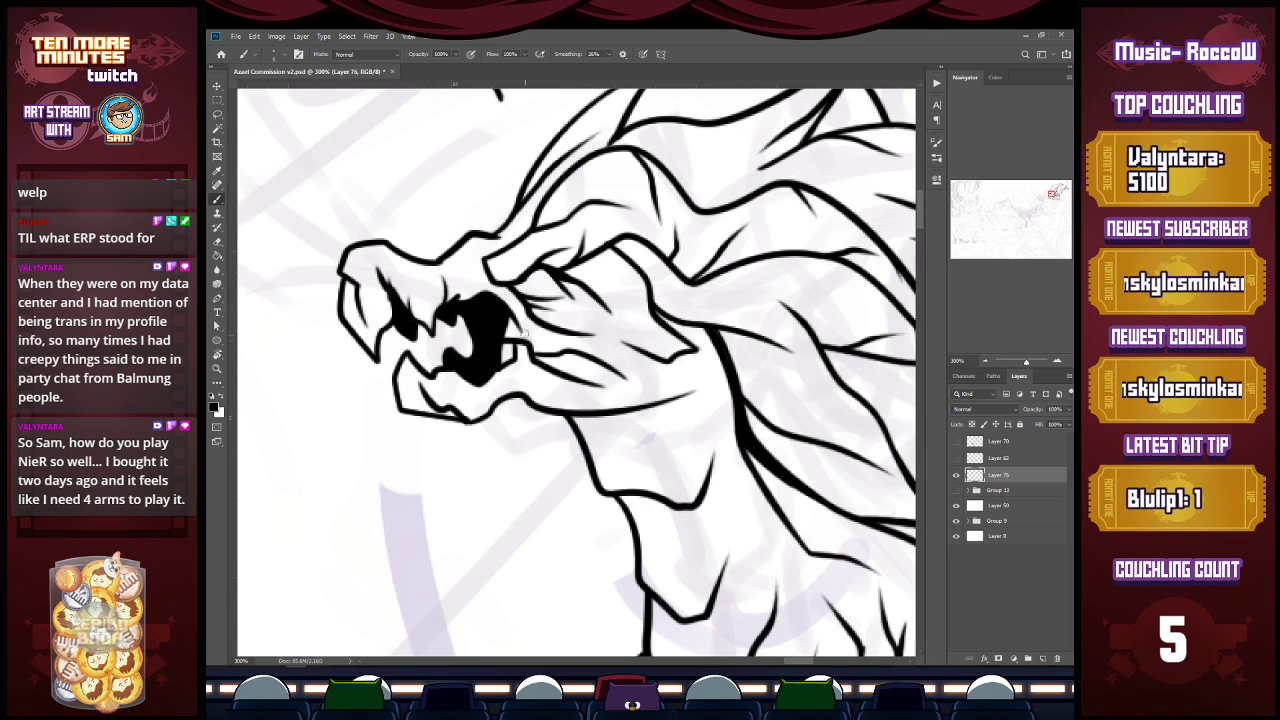
Step: Erase the old lines at the jaw corner and extend the mouth's black interior back to the cheek
key("e")
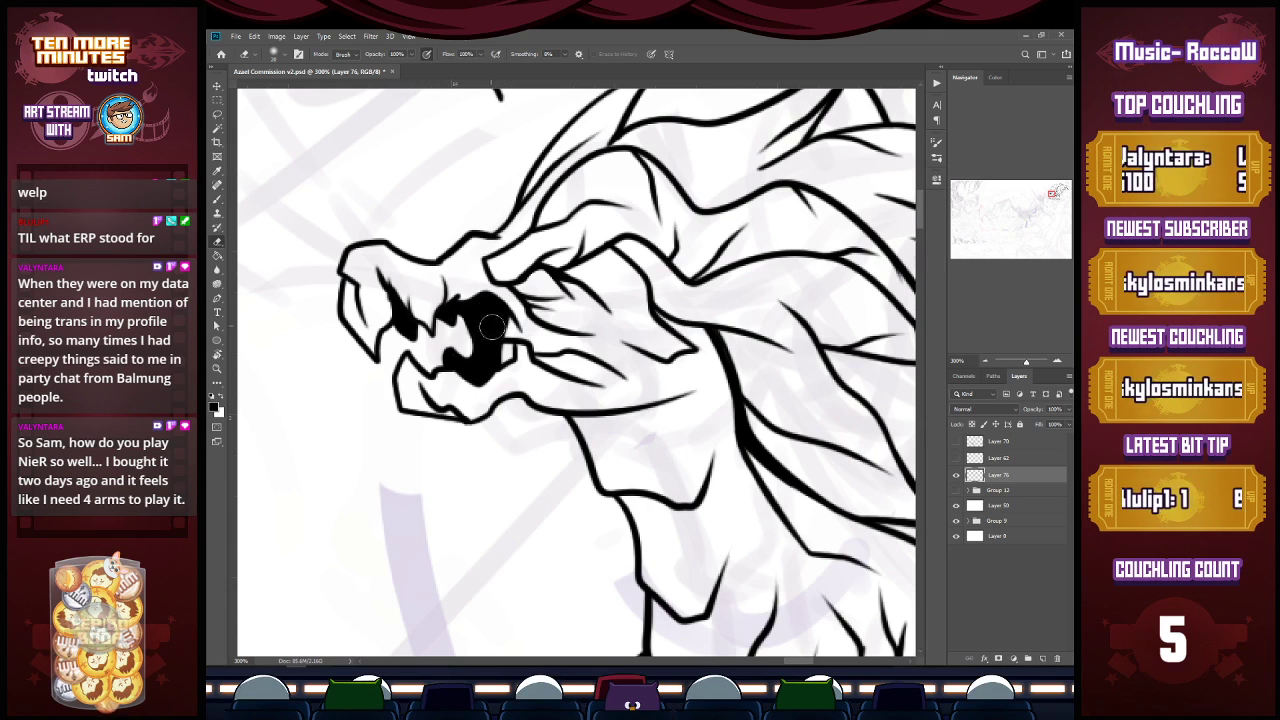
left_click_drag(512, 348, 640, 328)
key("b")
key("z")
left_click(640, 328, "alt")
key("b")
mouse_move(552, 322)
left_mouse_down()
mouse_move(551, 367)
mouse_move(554, 348)
left_mouse_up()
Step: Cut a lasso-selected tooth shape out of the black at the back of the mouth
key("l")
key("Delete")
key("ctrl+d")
key("z")
left_click(567, 337, "alt")
left_click(567, 337, "alt")
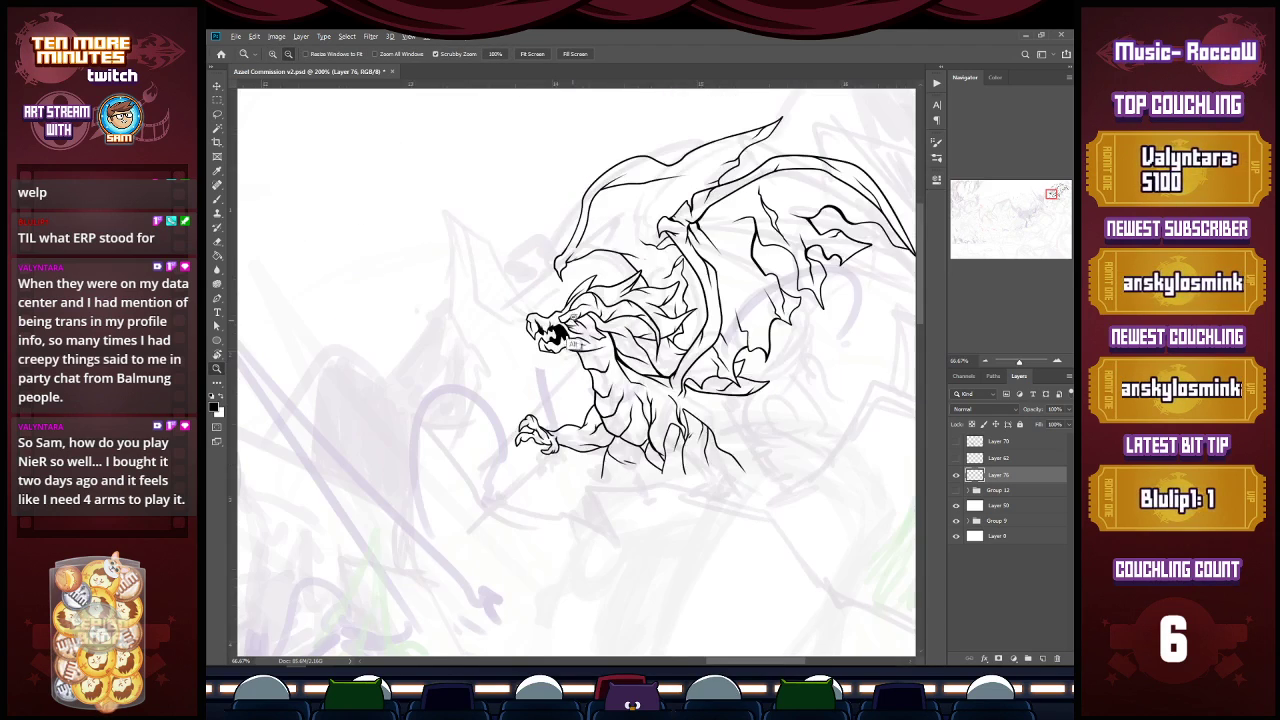
Step: Clear another lasso-selected piece of the mouth's black interior to shape the back teeth, and save the document
left_click(566, 333, "alt")
left_click(563, 333)
left_click(563, 334)
key("l")
left_click_drag(557, 348, 547, 325)
key("Delete")
key("ctrl+d")
key("z")
left_click(592, 311, "alt")
key("ctrl+s")
left_click(632, 339, "alt")
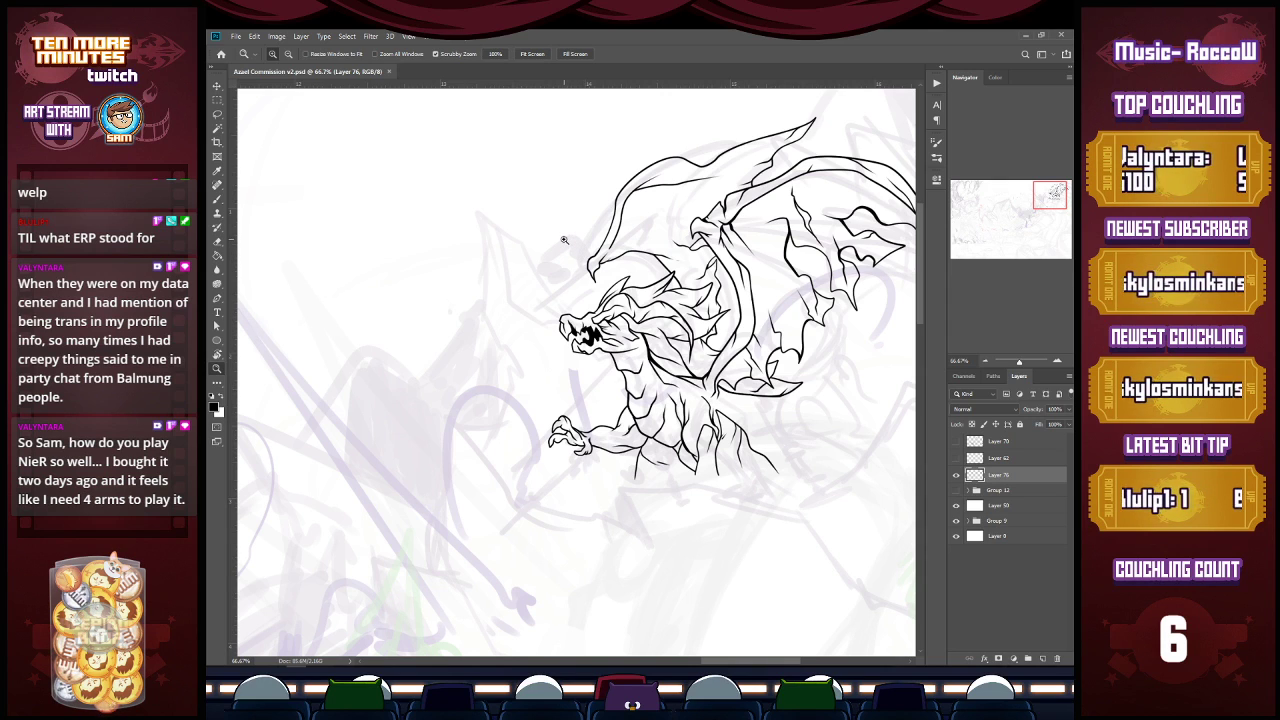
Step: Clean up the upper back corner of the mouth's black interior around the rear tooth and save the document
mouse_move(604, 328)
left_mouse_down()
mouse_move(598, 342)
mouse_move(618, 347)
mouse_move(631, 395)
mouse_move(600, 336)
left_mouse_up()
key("b")
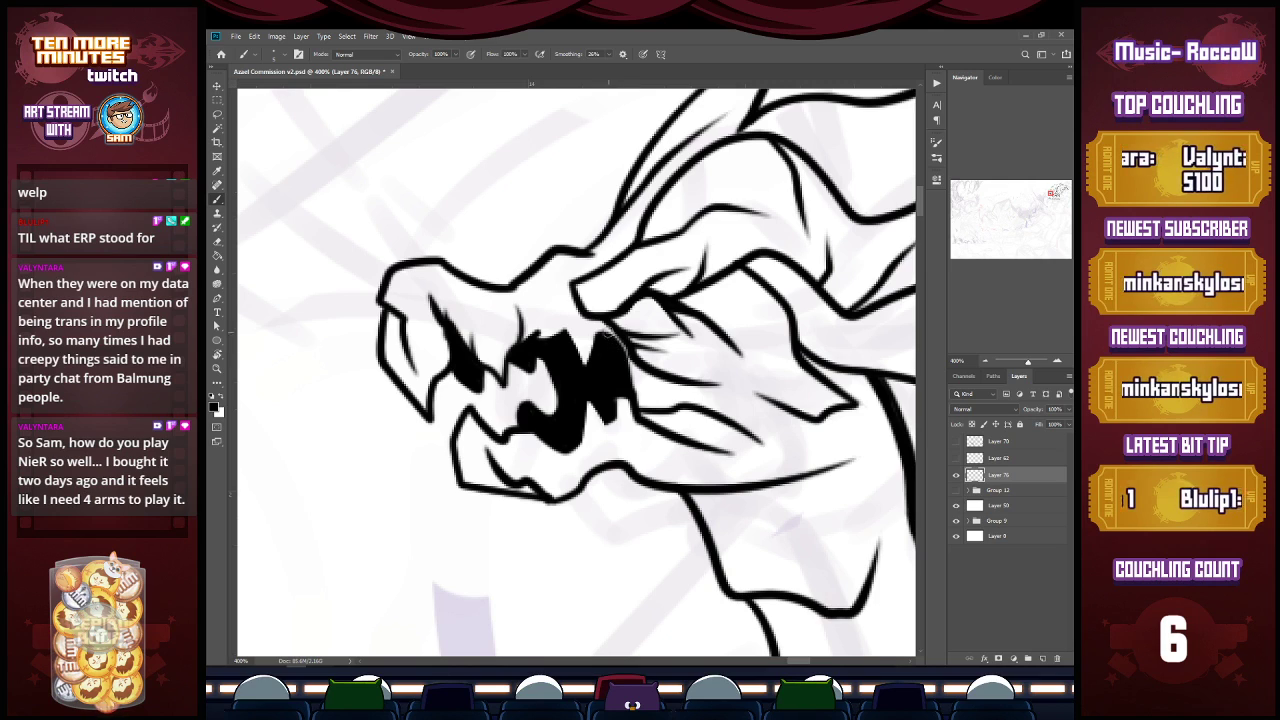
key("l")
mouse_move(620, 345)
left_mouse_down()
mouse_move(604, 337)
mouse_move(640, 388)
mouse_move(628, 352)
mouse_move(598, 334)
mouse_move(620, 345)
left_mouse_up()
key("z")
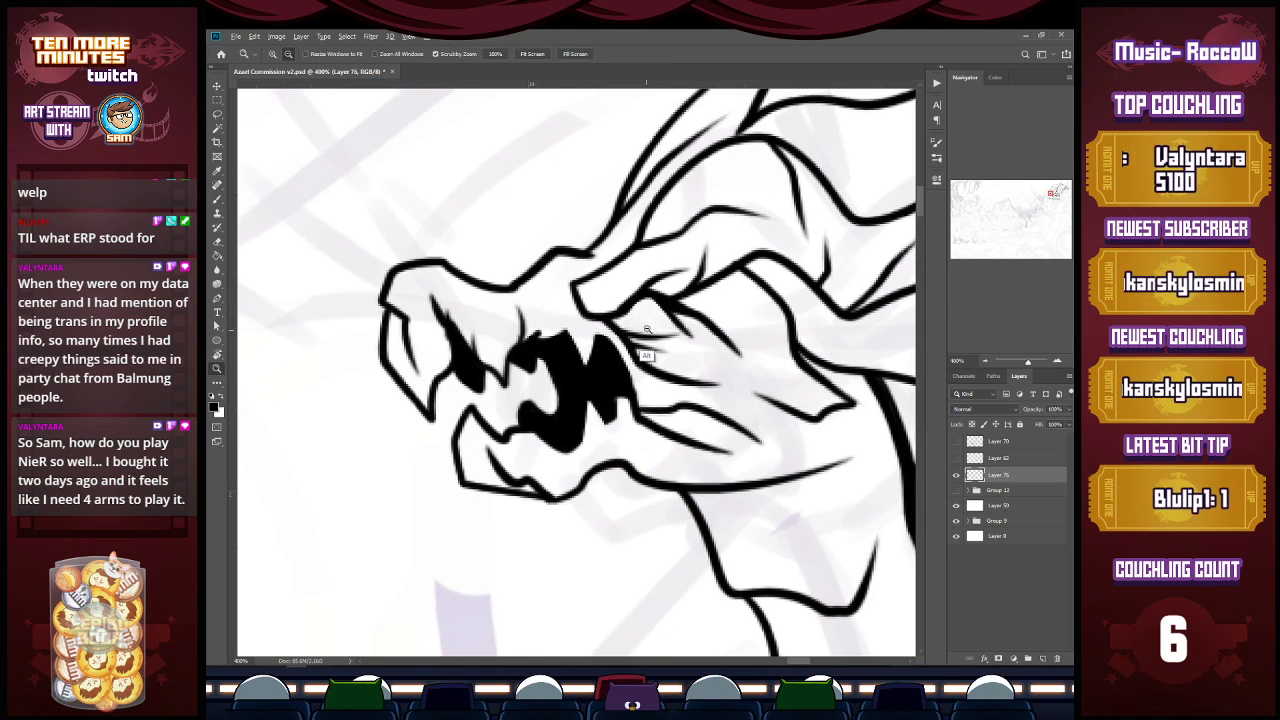
left_click(643, 322, "alt")
left_click(641, 325, "alt")
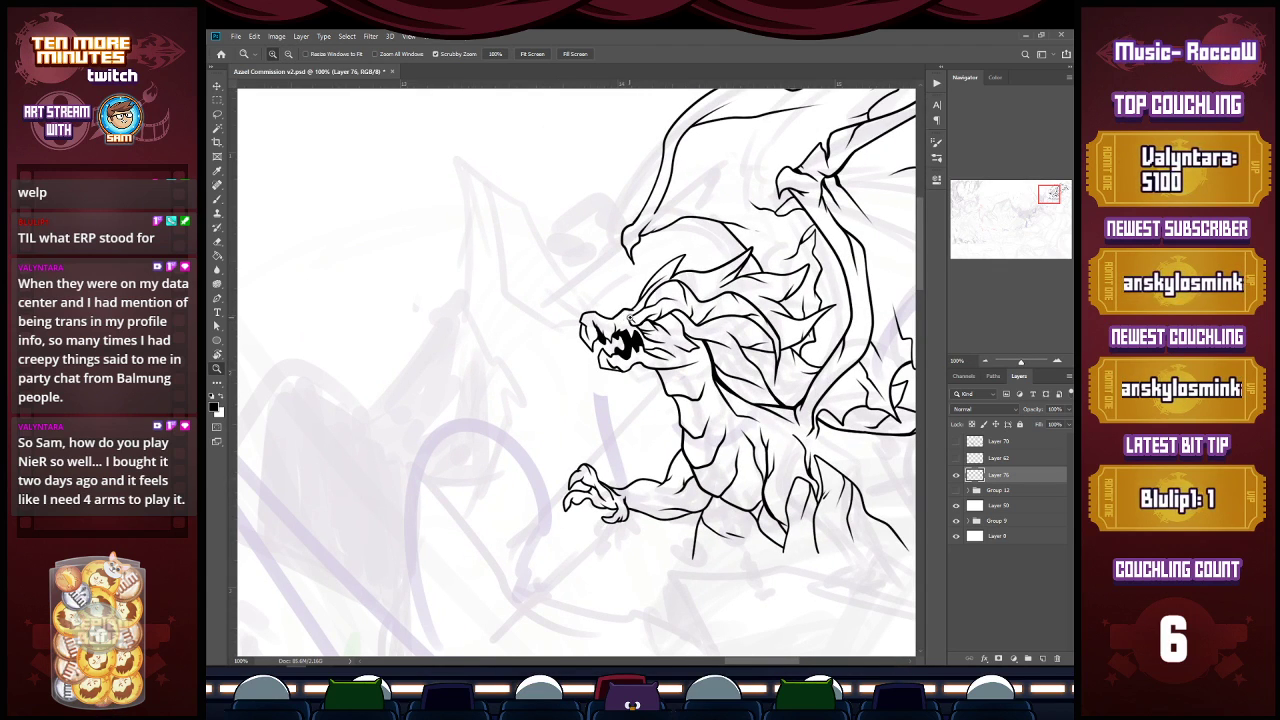
key("l")
scroll(619, 360, "up", 2)
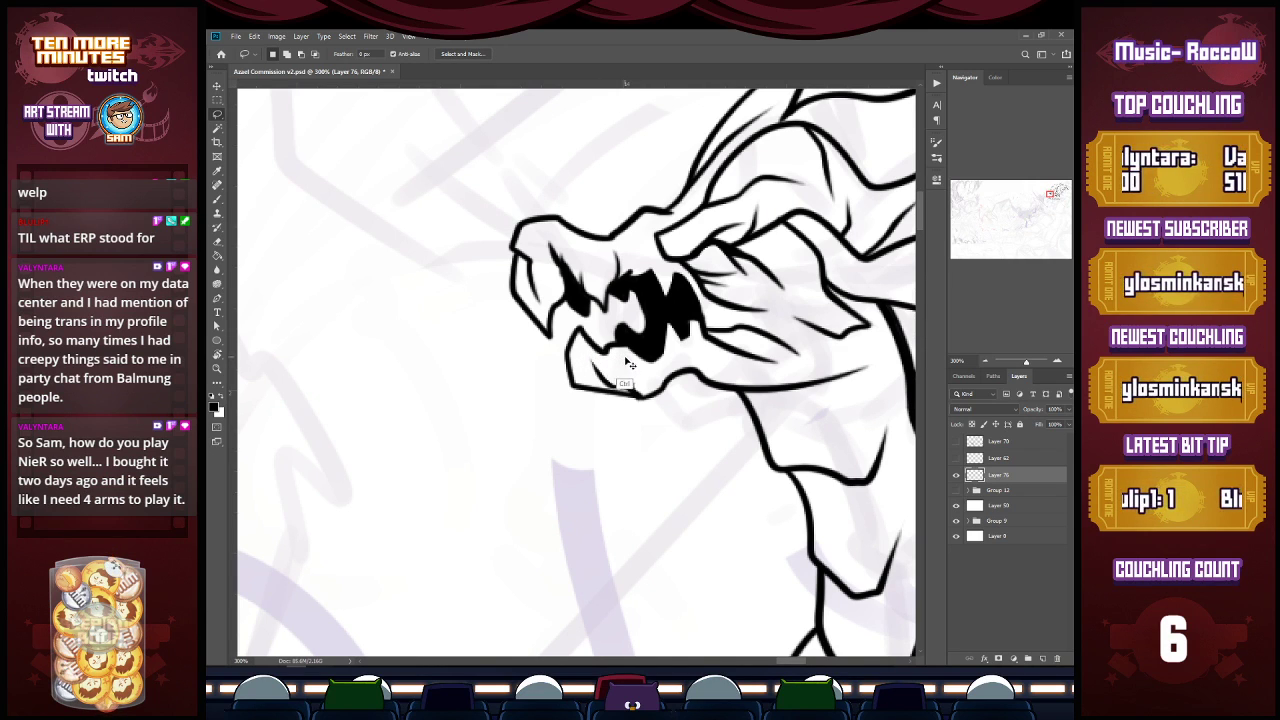
key("z")
left_click(669, 368, "alt")
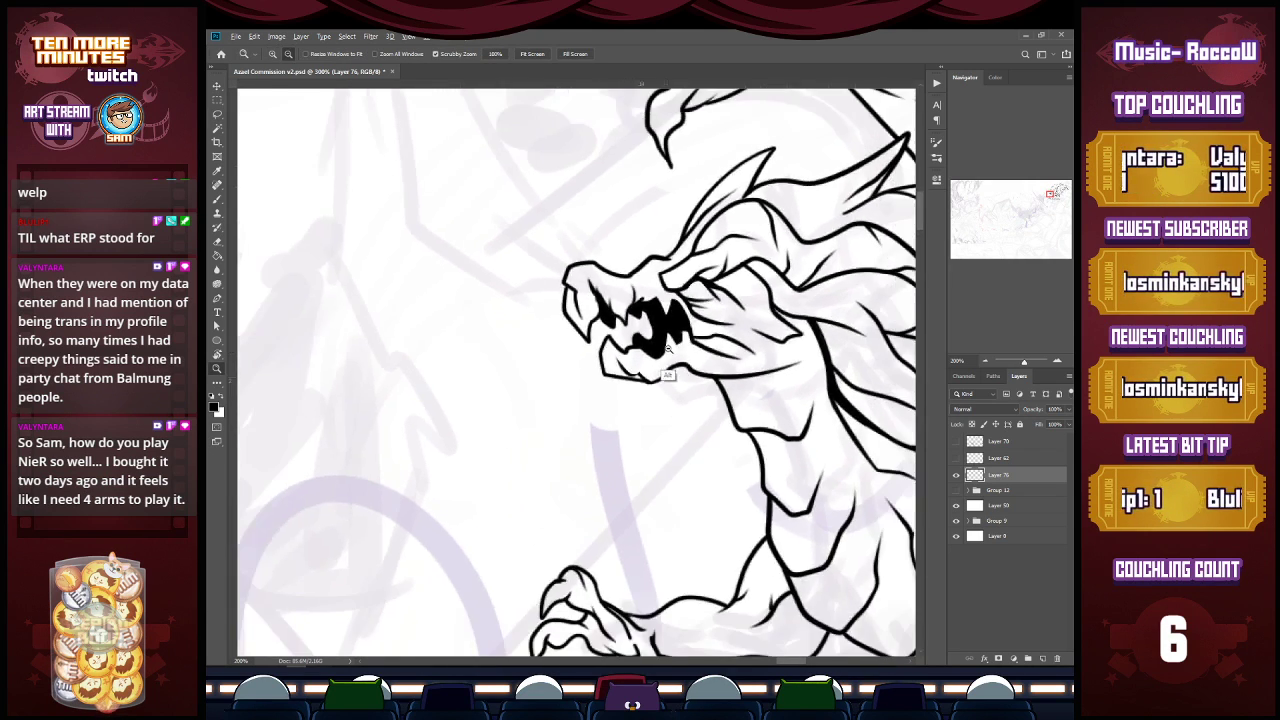
left_click(668, 355, "alt")
left_click(672, 338, "alt")
key("ctrl+s")
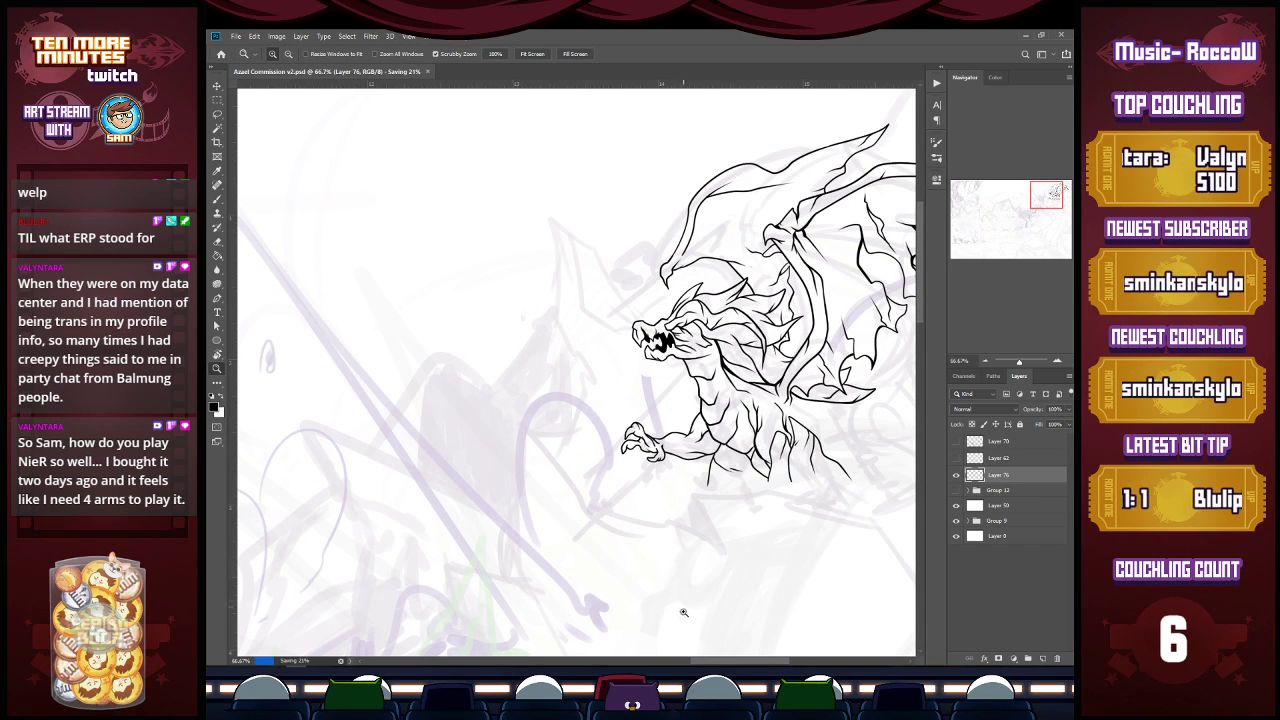
Step: Add a new layer and draw a chain wrapped over the clawed hand's wrist and hanging below it, undoing faulty strokes
left_click_drag(720, 663, 740, 663)
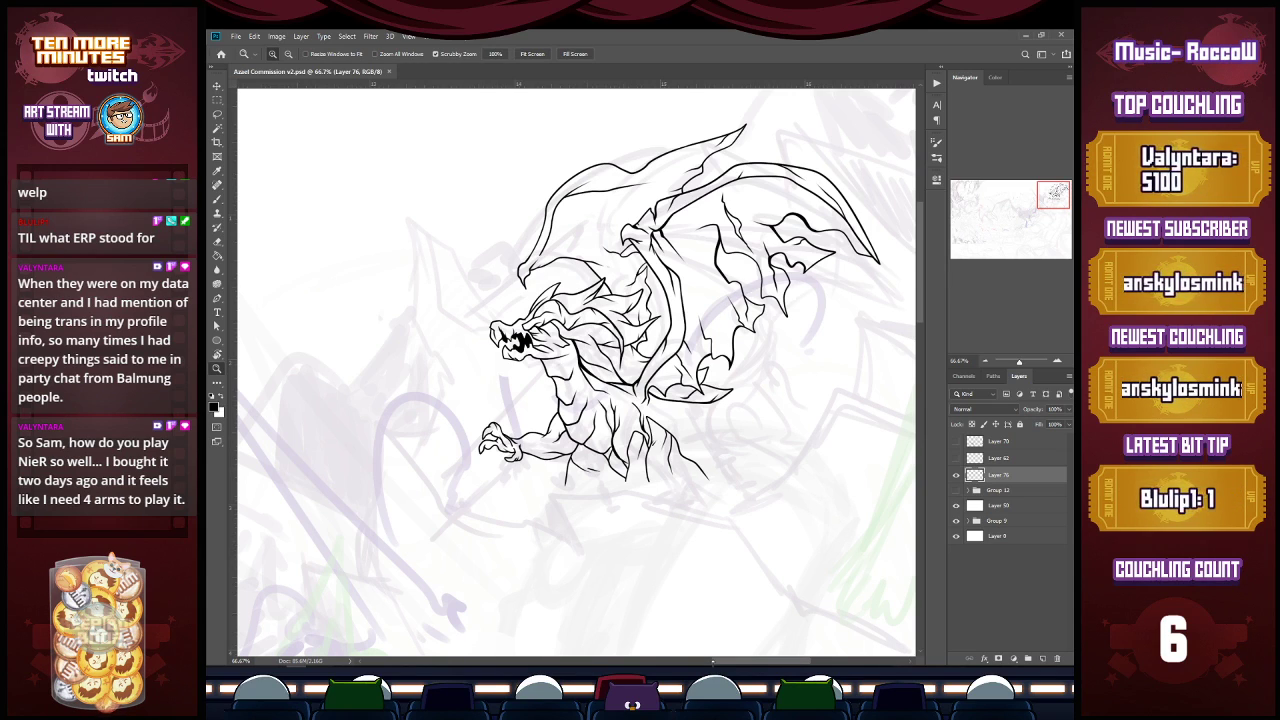
key("b")
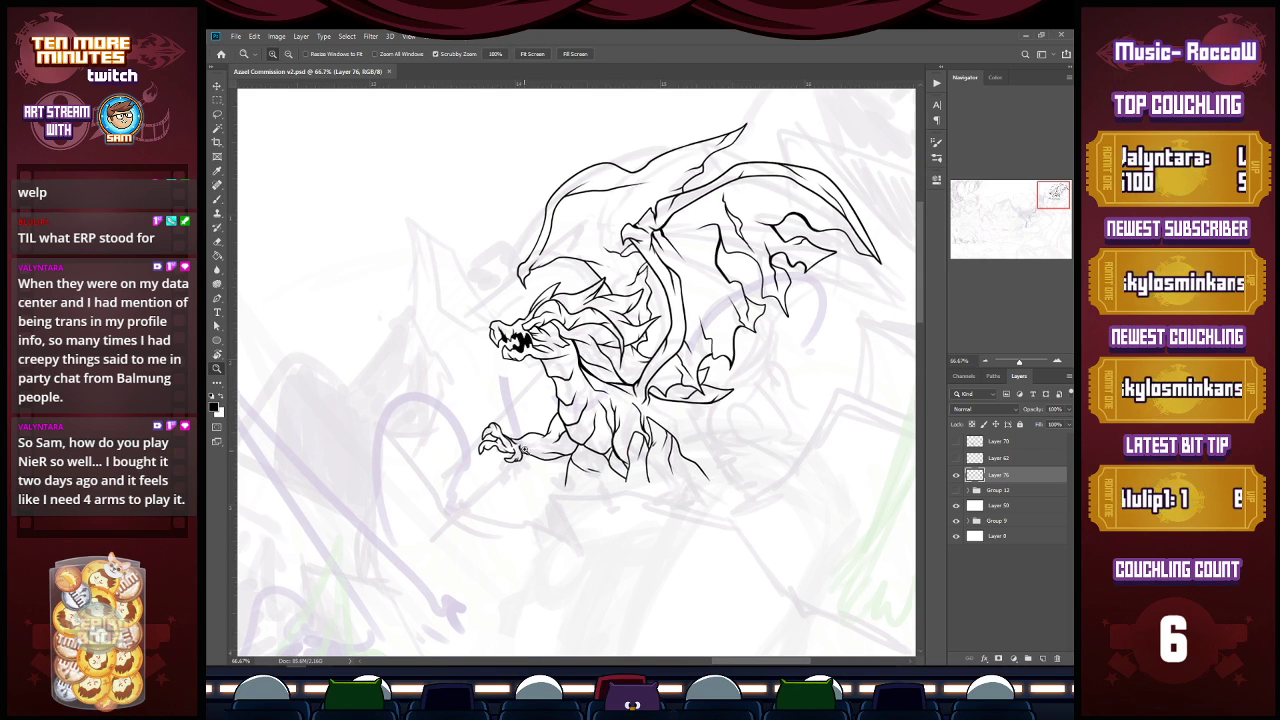
scroll(526, 451, "up", 2)
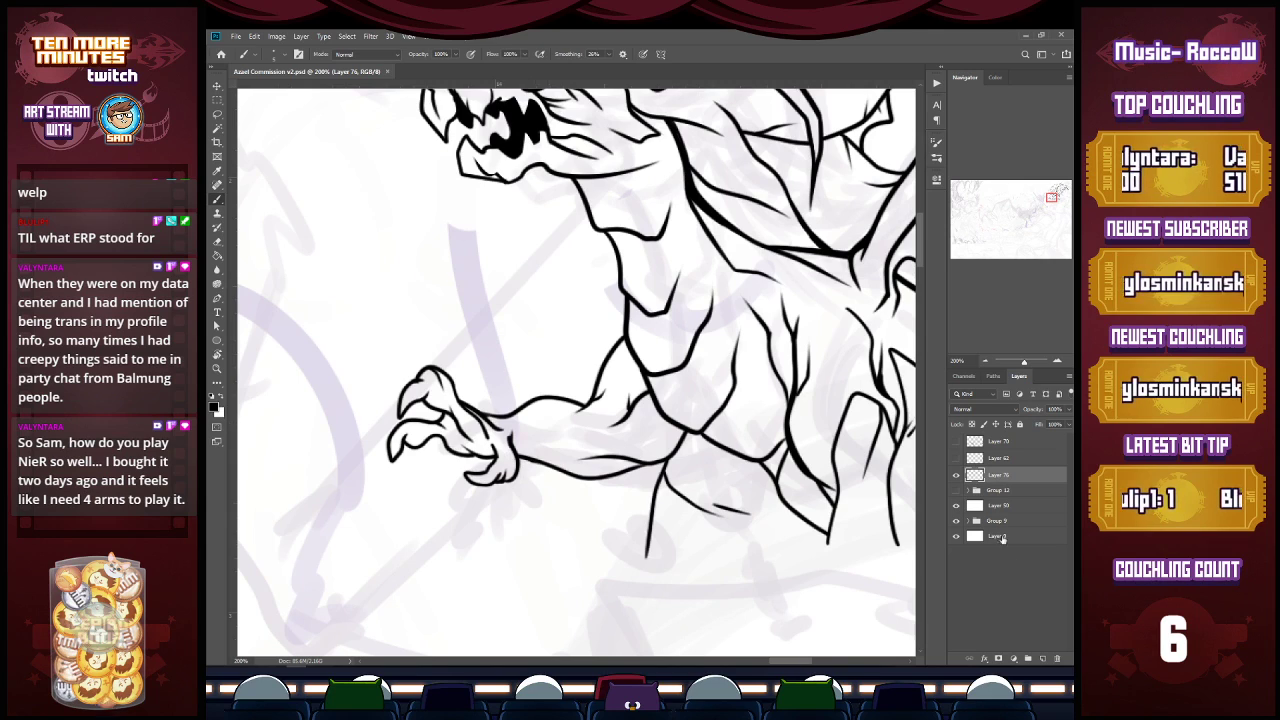
left_click(1042, 658)
left_click_drag(524, 449, 538, 472)
mouse_move(533, 453)
left_mouse_down()
mouse_move(516, 430)
mouse_move(527, 424)
mouse_move(501, 409)
mouse_move(517, 418)
mouse_move(520, 401)
left_mouse_up()
mouse_move(520, 408)
left_mouse_down()
mouse_move(527, 425)
mouse_move(490, 414)
mouse_move(512, 403)
left_mouse_up()
mouse_move(536, 468)
left_mouse_down()
mouse_move(534, 498)
mouse_move(552, 484)
mouse_move(541, 522)
mouse_move(563, 514)
mouse_move(556, 522)
left_mouse_up()
key("ctrl+z")
key("ctrl+z")
key("ctrl+z")
key("ctrl+z")
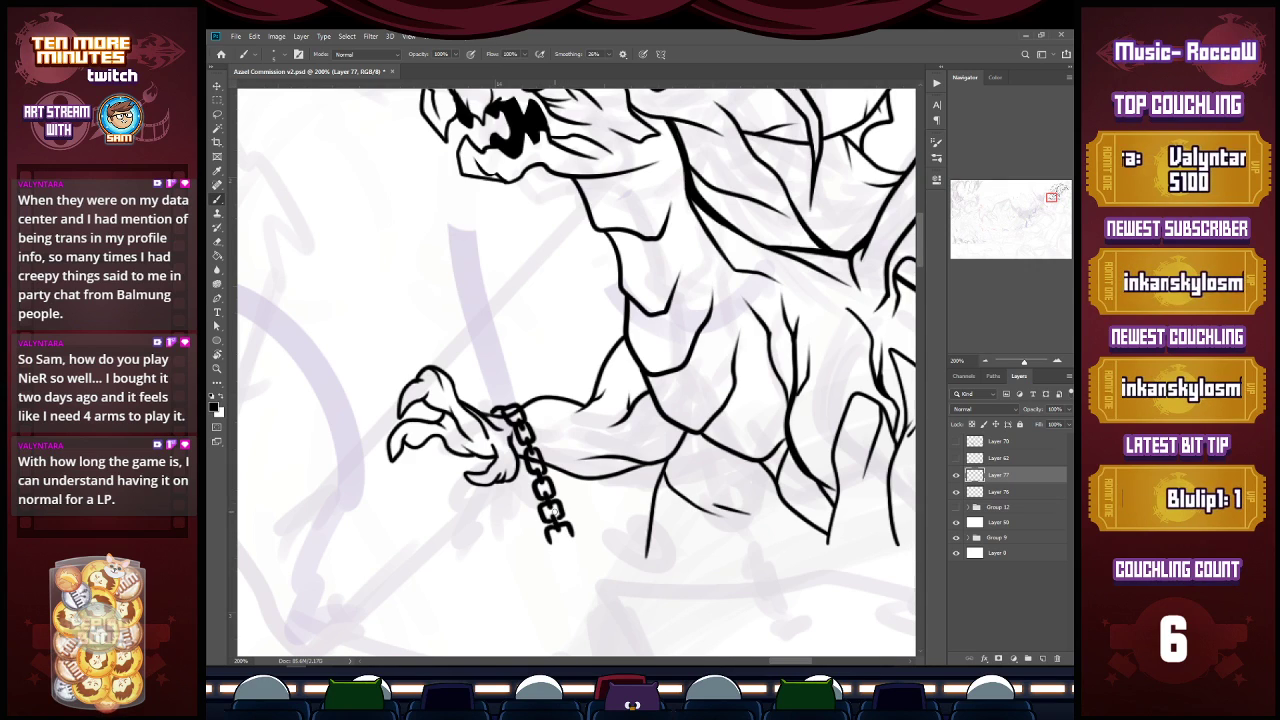
Step: Extend the hanging wrist chain downward with more links and clean up the link edges with the eraser
mouse_move(563, 543)
left_mouse_down()
mouse_move(560, 556)
mouse_move(572, 553)
left_mouse_up()
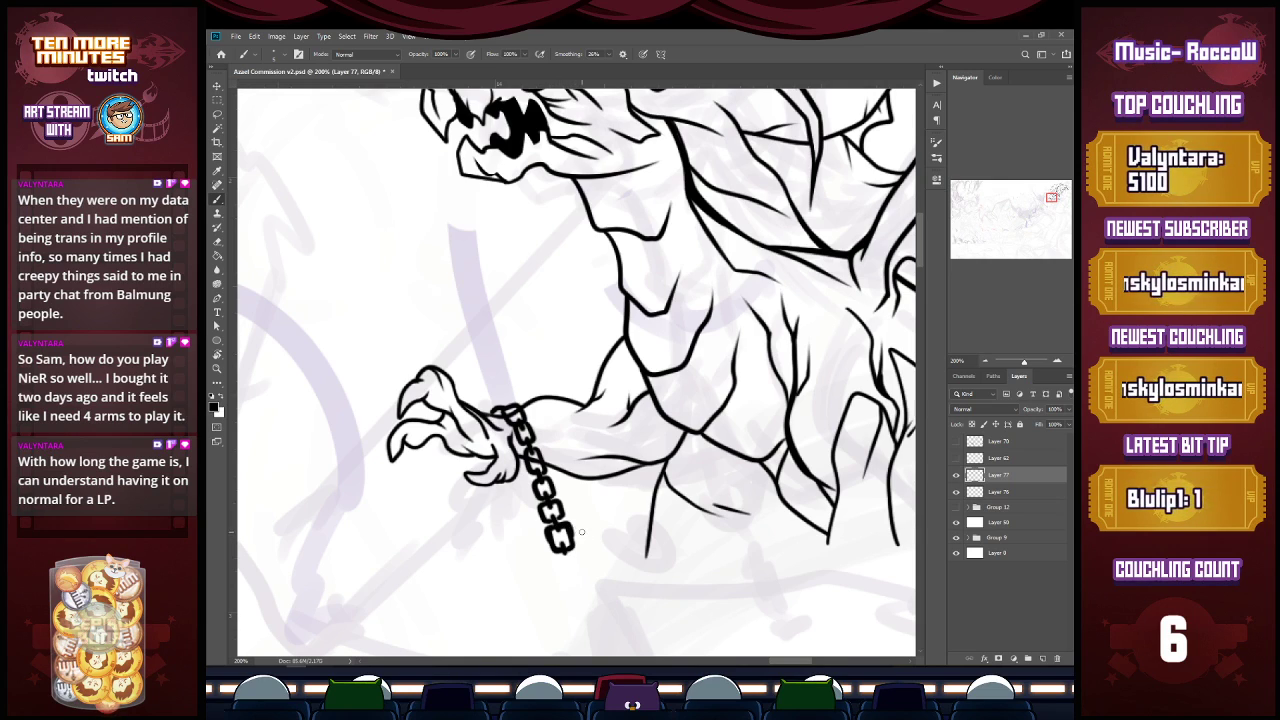
key("e")
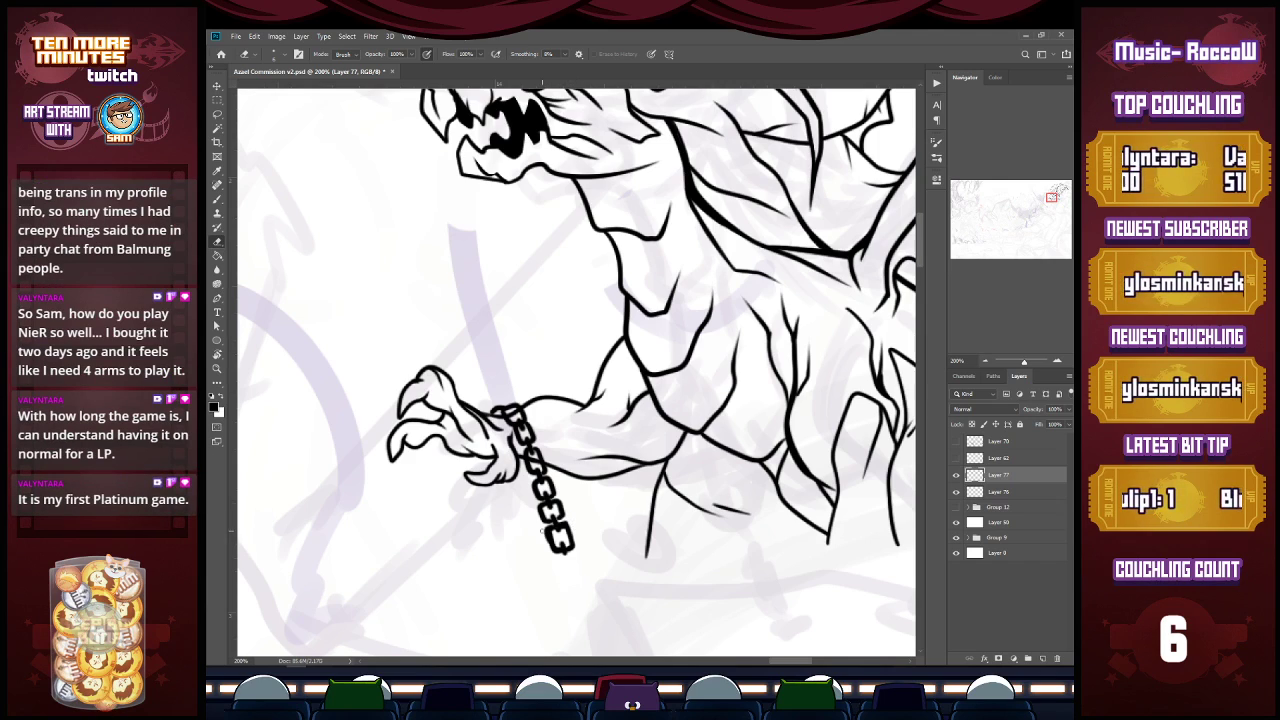
key("b")
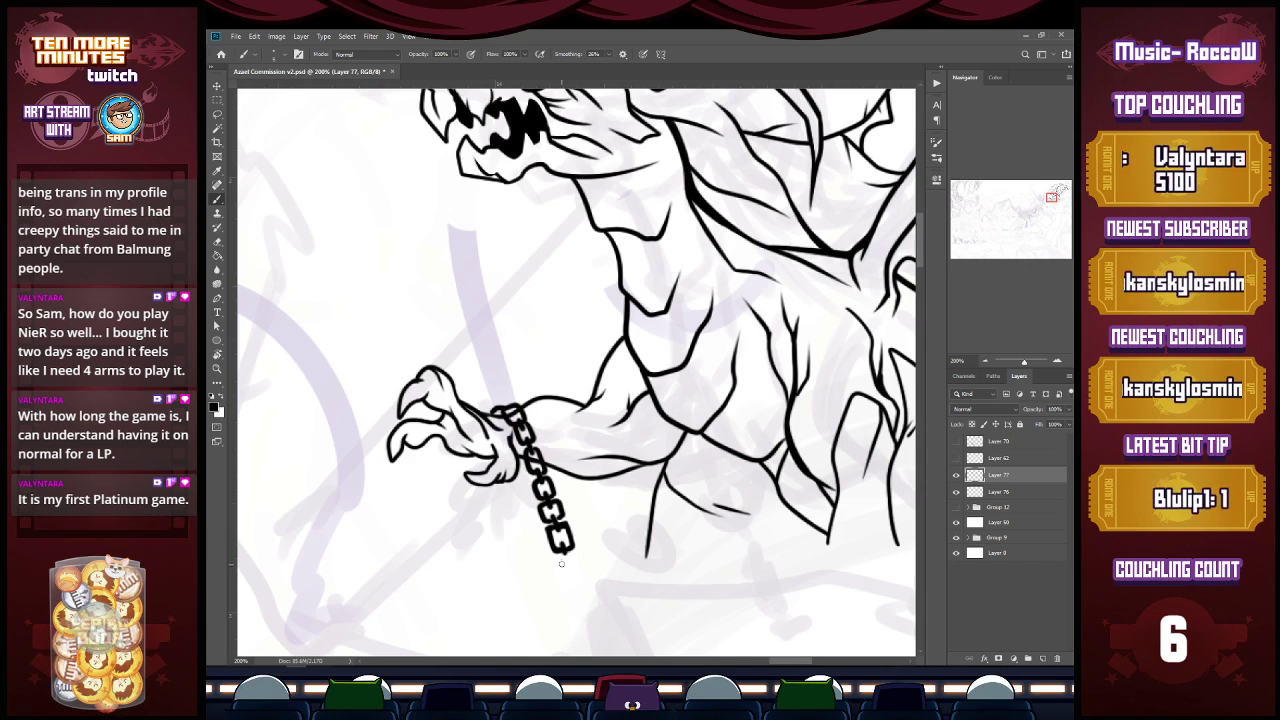
mouse_move(566, 552)
left_mouse_down()
mouse_move(554, 560)
mouse_move(575, 570)
mouse_move(560, 580)
mouse_move(582, 572)
left_mouse_up()
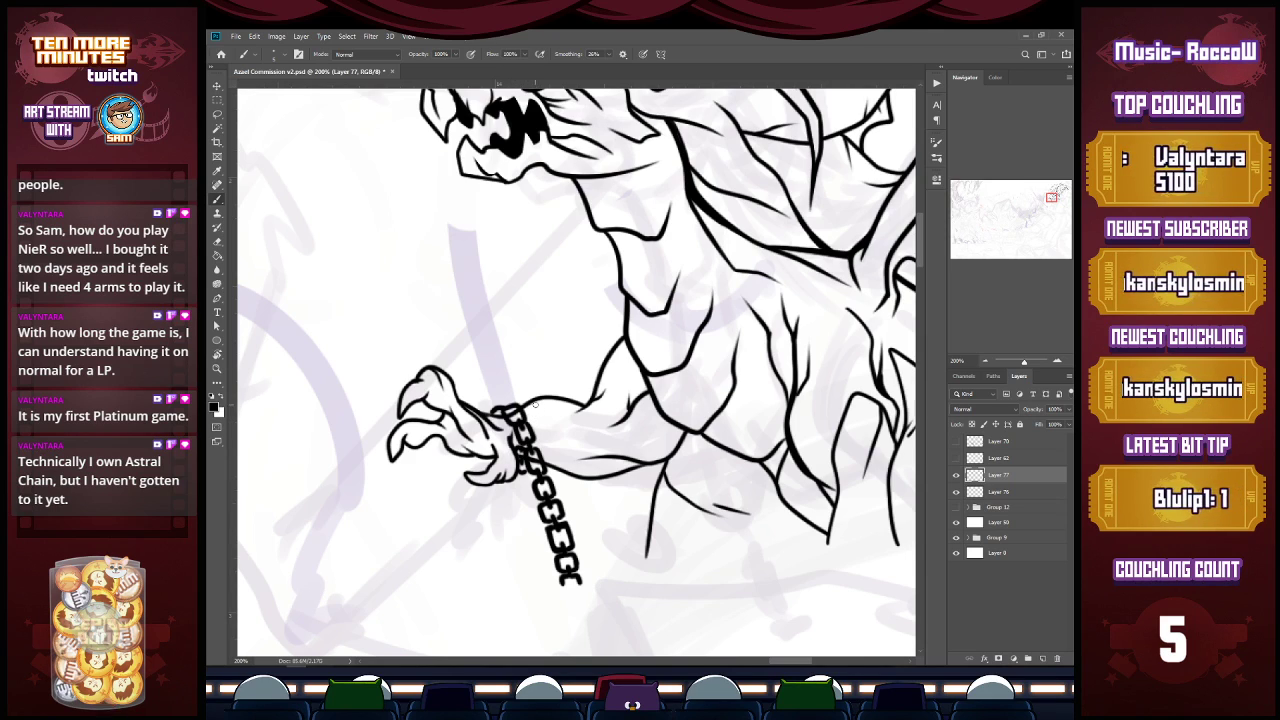
Step: Draw chain links crossing the top of the forearm next to the wrist and connect them to the hanging chain
mouse_move(537, 403)
left_mouse_down()
mouse_move(546, 418)
mouse_move(548, 392)
left_mouse_up()
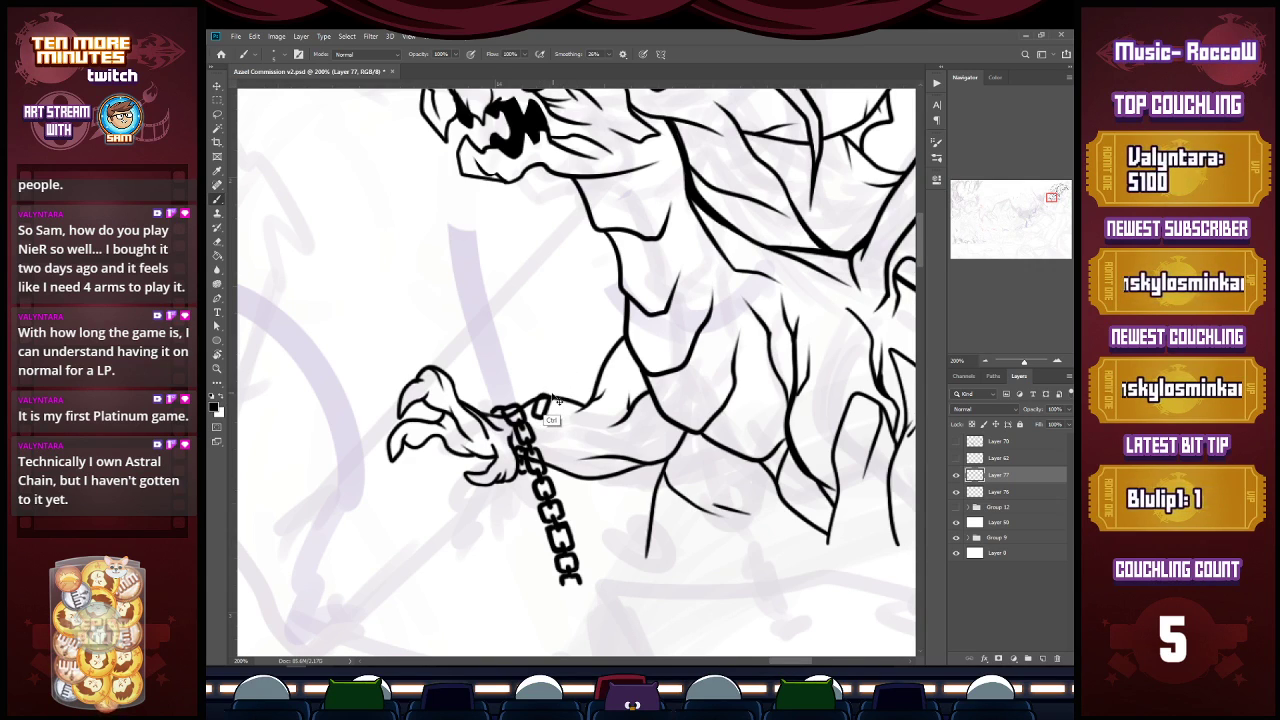
mouse_move(547, 392)
left_mouse_down()
mouse_move(561, 397)
mouse_move(549, 393)
left_mouse_up()
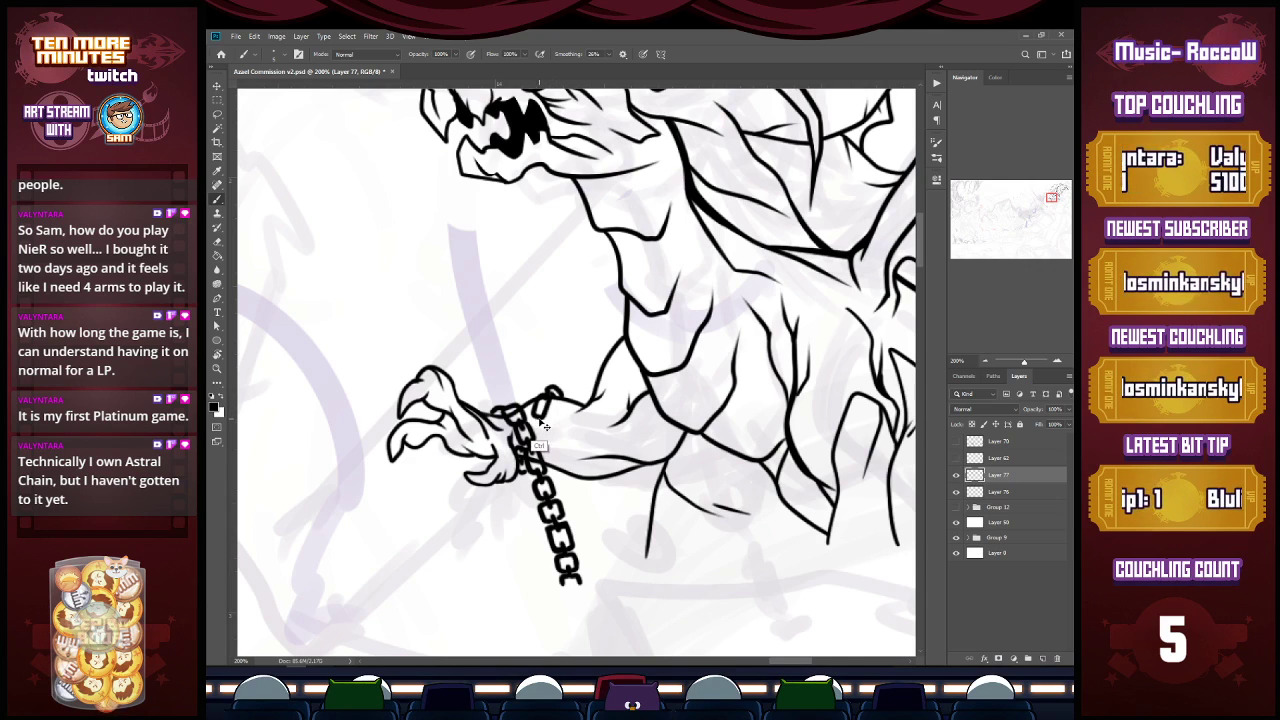
left_click_drag(539, 416, 528, 434)
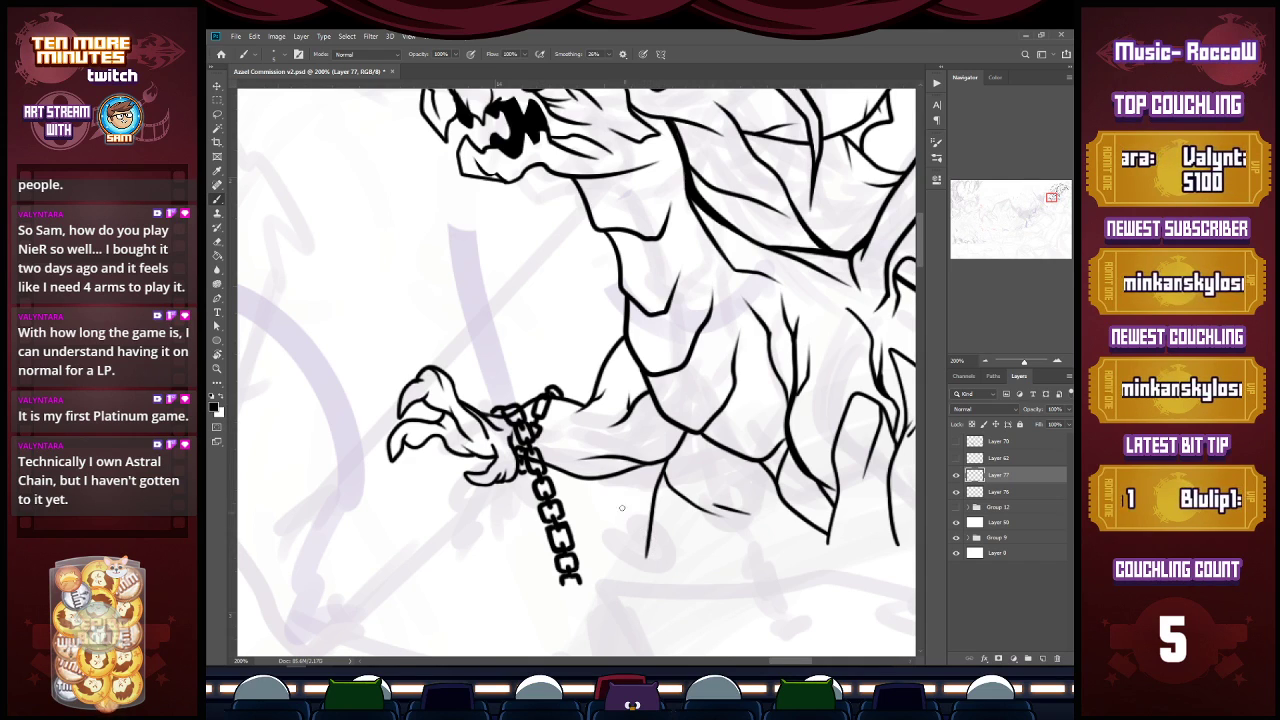
Step: Drape two chain strands across the forearm and hang another short chain beneath the clawed hand
mouse_move(600, 488)
left_mouse_down()
mouse_move(572, 404)
mouse_move(584, 407)
left_mouse_up()
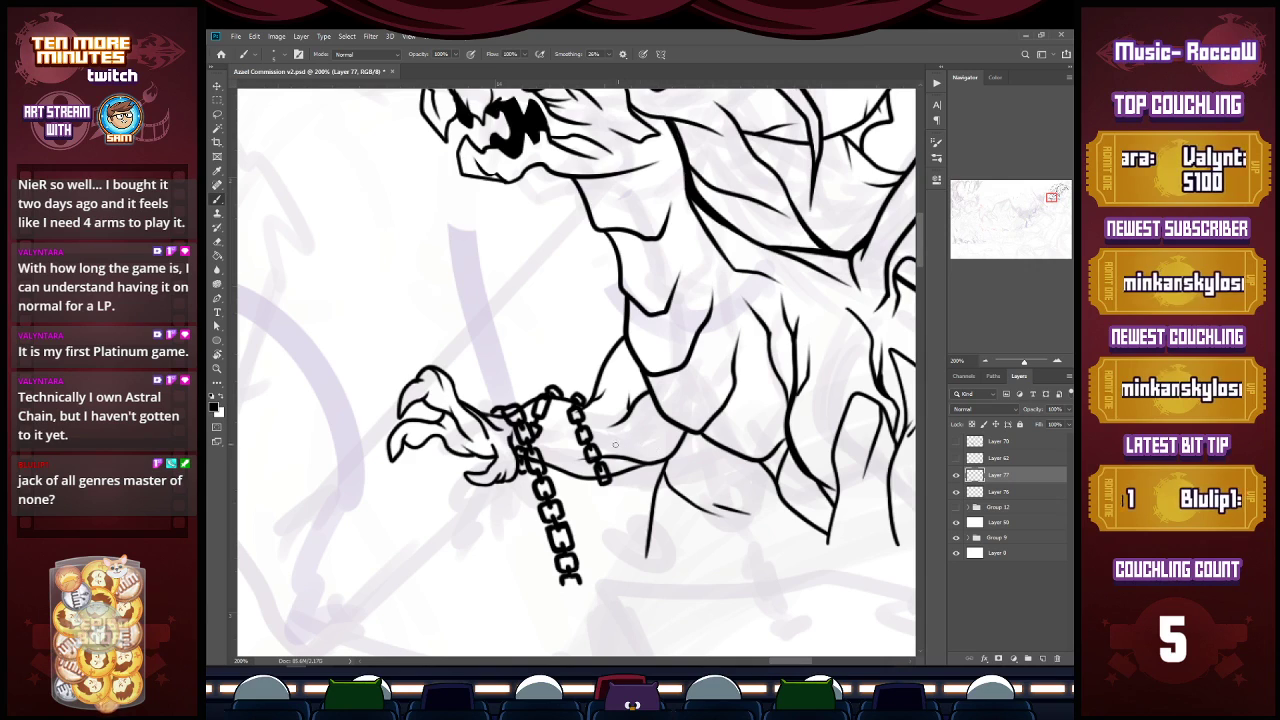
mouse_move(580, 474)
left_mouse_down()
mouse_move(590, 484)
mouse_move(576, 484)
mouse_move(580, 434)
mouse_move(586, 448)
left_mouse_up()
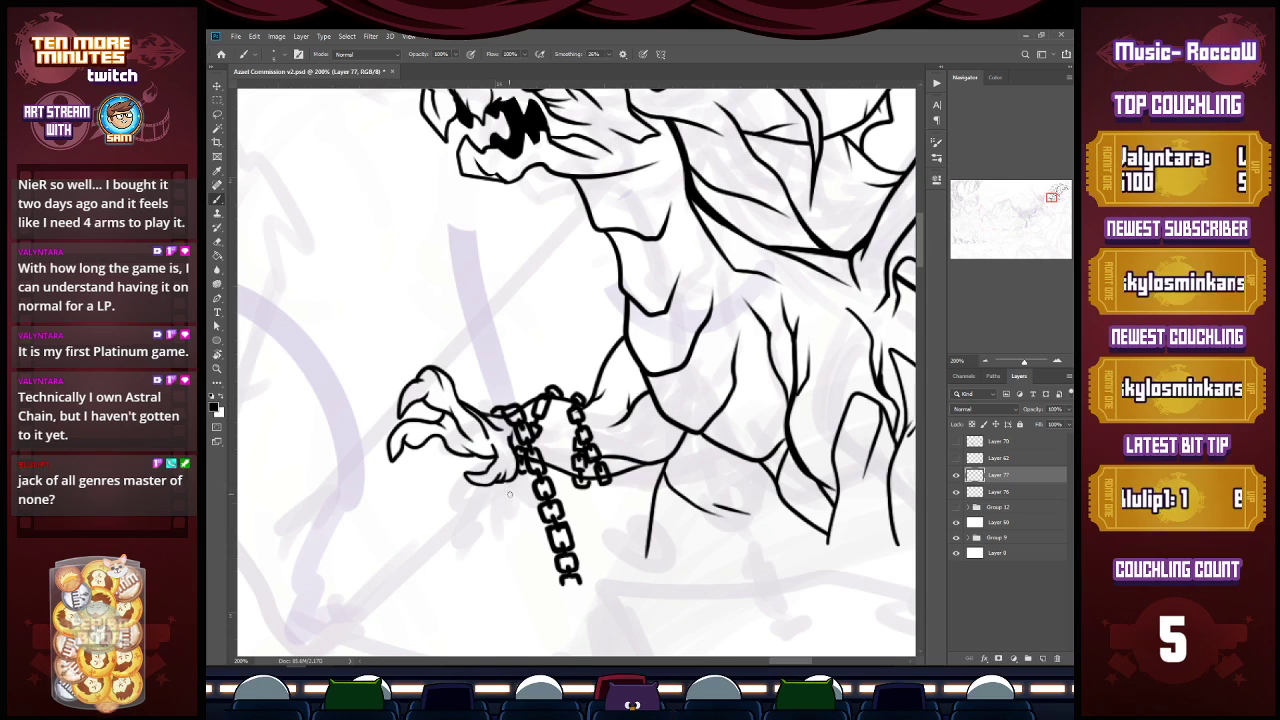
left_click_drag(500, 484, 499, 562)
key("z")
left_click(696, 554, "alt")
left_click(710, 513, "alt")
left_click(802, 462)
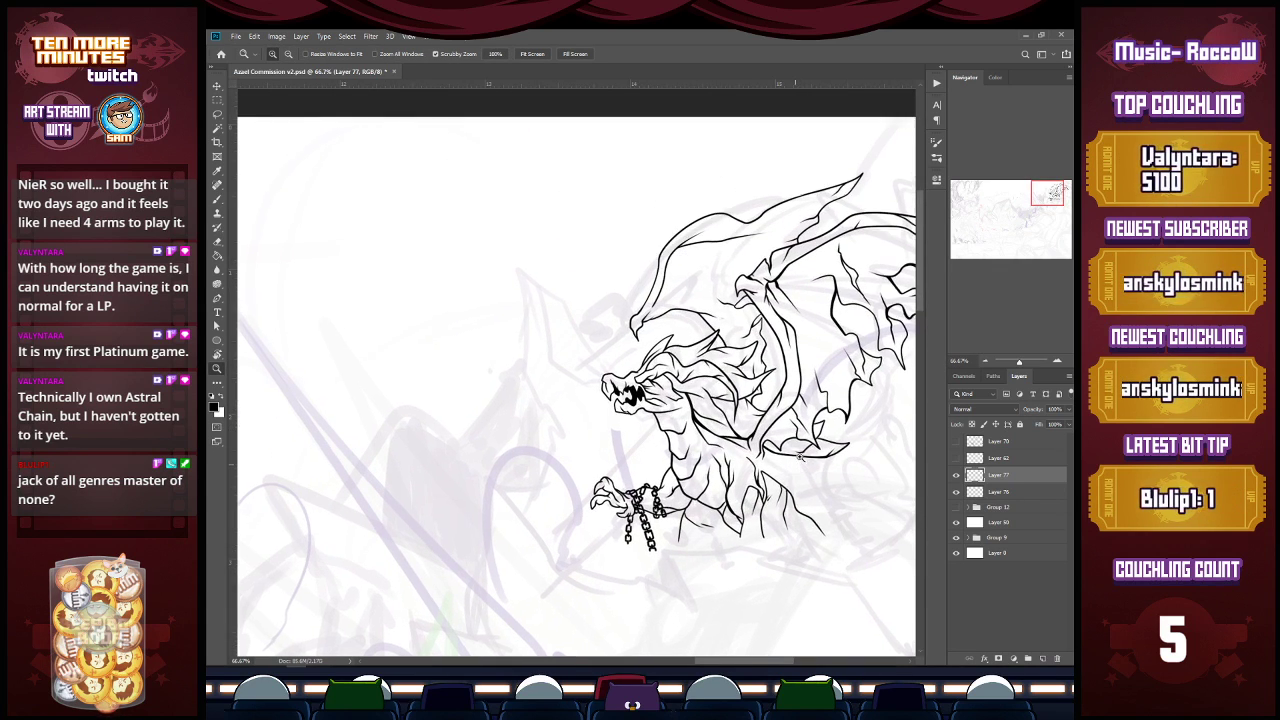
left_click_drag(756, 663, 768, 663)
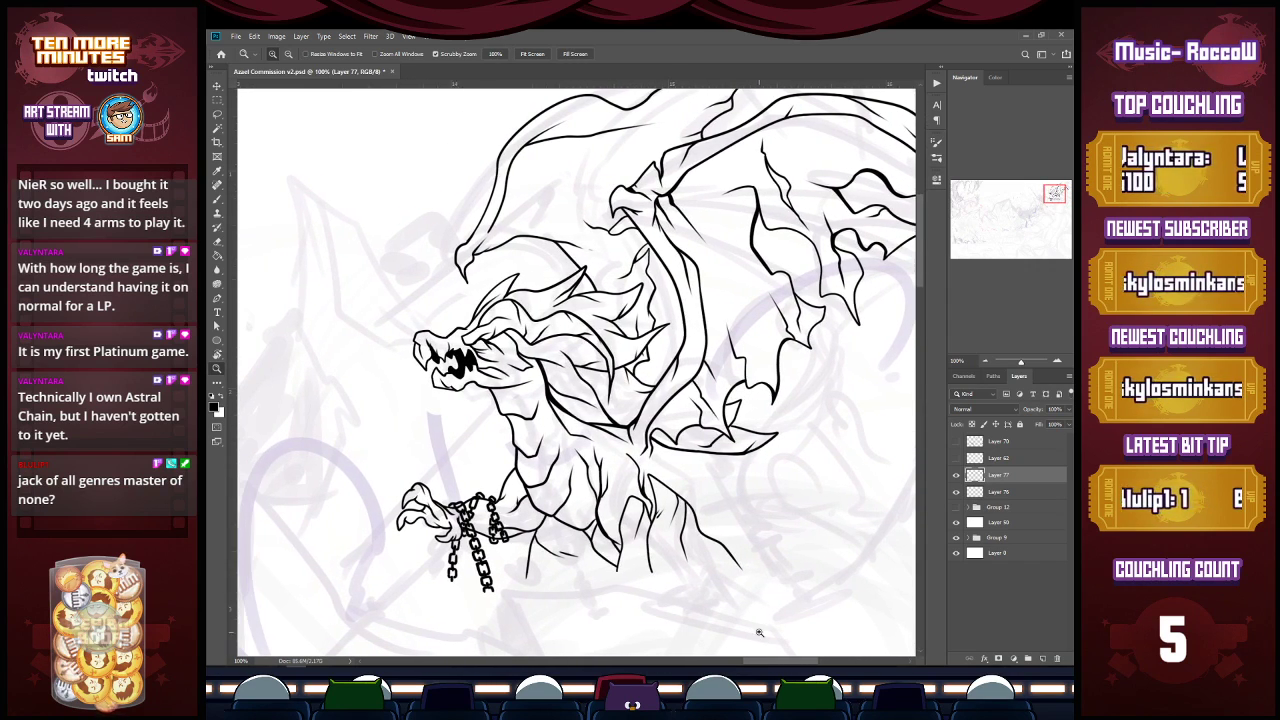
Step: Add a new layer and draw the contour lines of the dragon's back and hind body behind the wing base
left_click(1041, 657)
key("b")
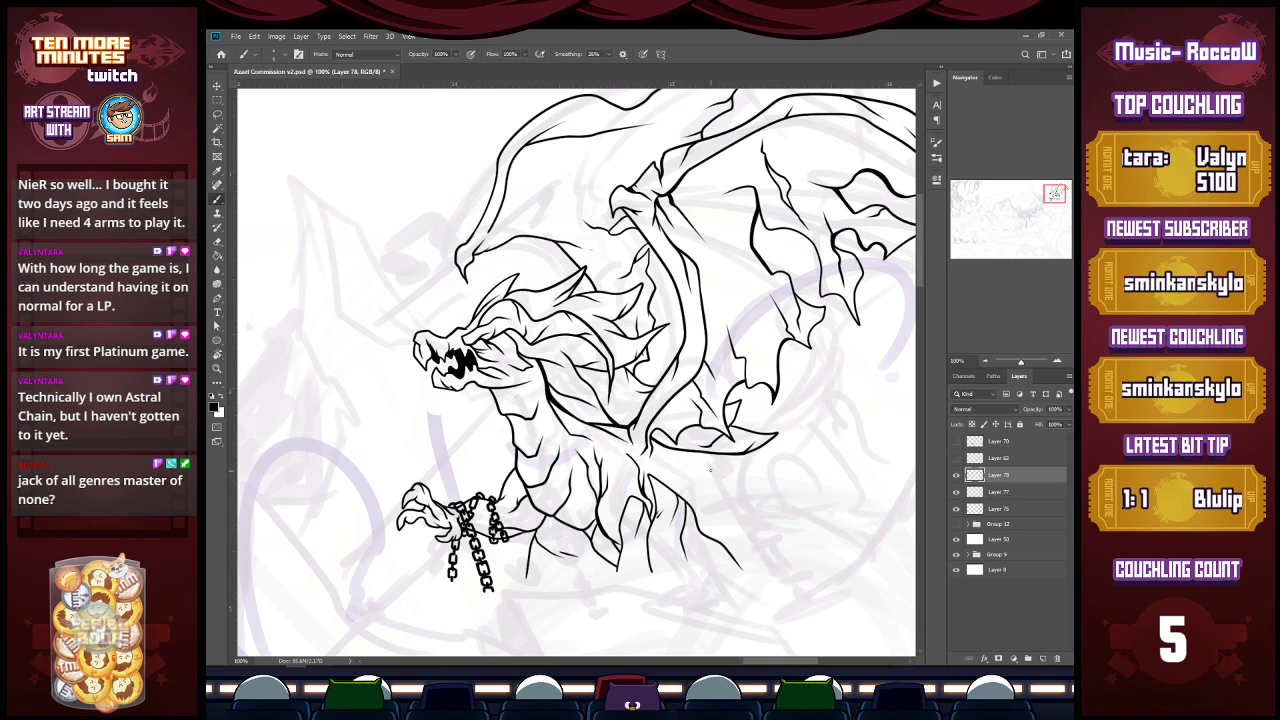
mouse_move(698, 465)
left_mouse_down()
mouse_move(714, 508)
mouse_move(780, 535)
mouse_move(772, 564)
left_mouse_up()
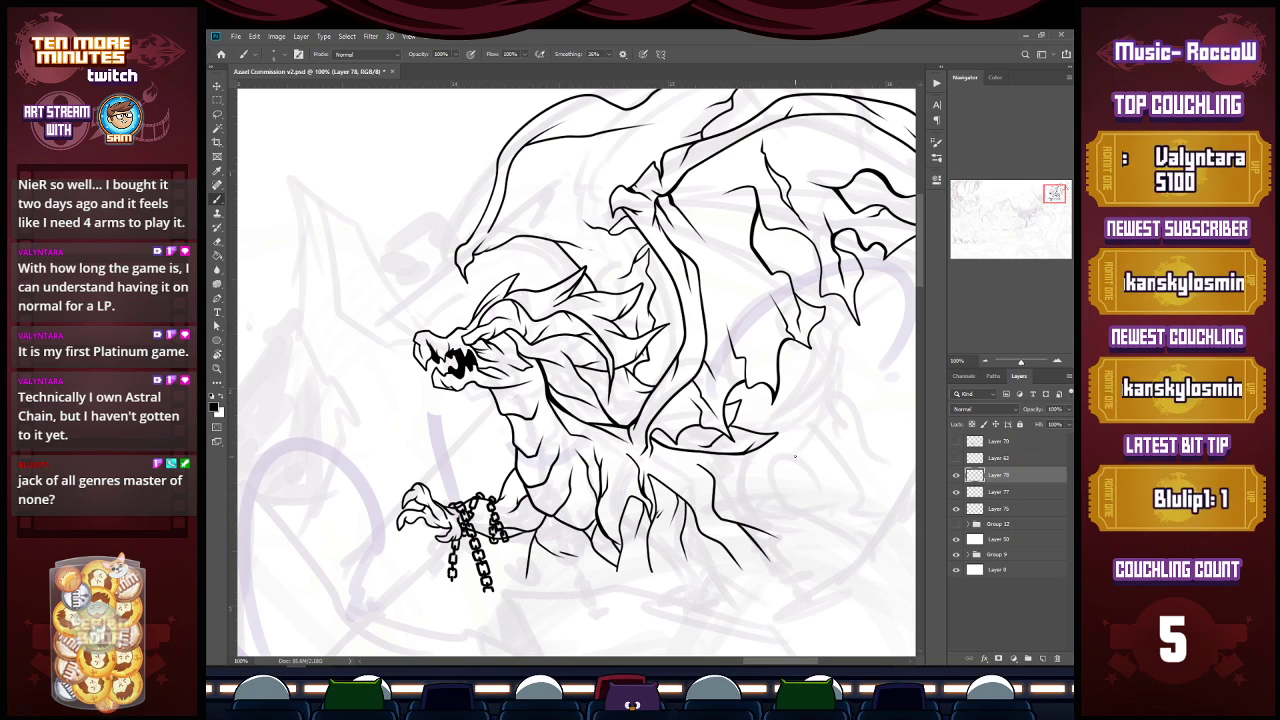
mouse_move(764, 445)
left_mouse_down()
mouse_move(860, 478)
mouse_move(728, 469)
left_mouse_up()
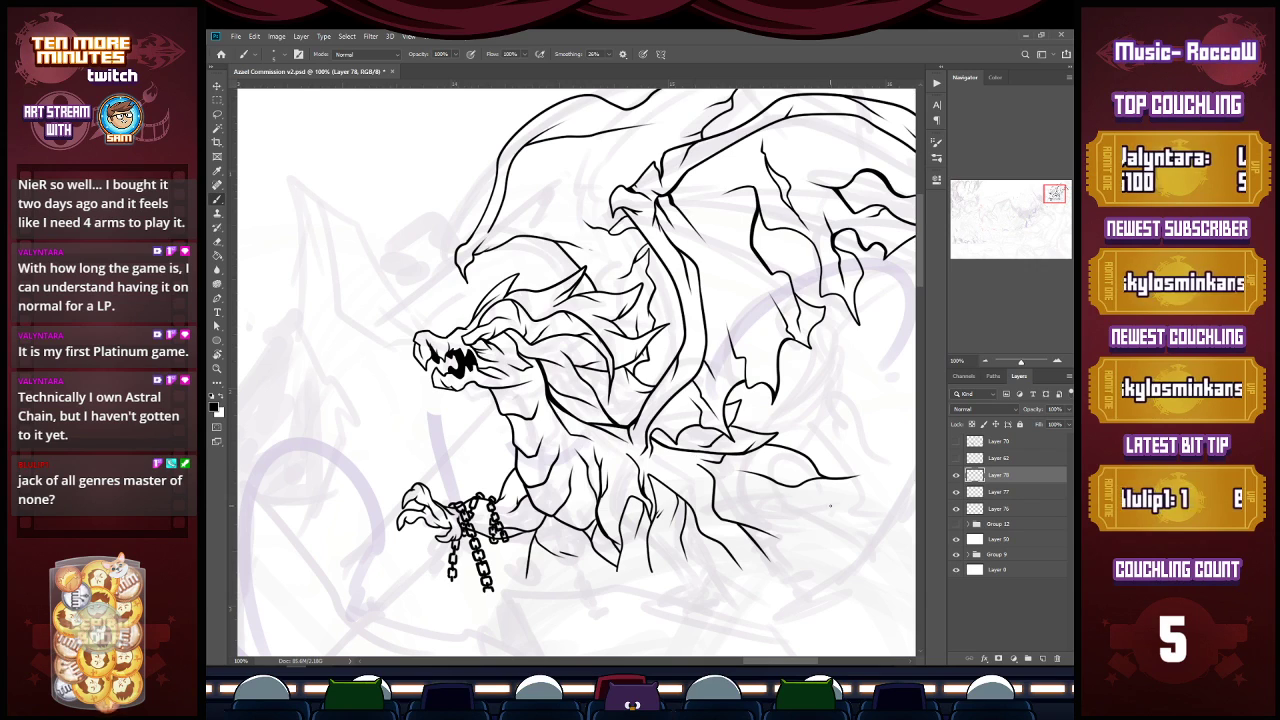
mouse_move(792, 484)
left_mouse_down()
mouse_move(843, 546)
mouse_move(796, 572)
mouse_move(880, 531)
mouse_move(849, 537)
mouse_move(896, 482)
left_mouse_up()
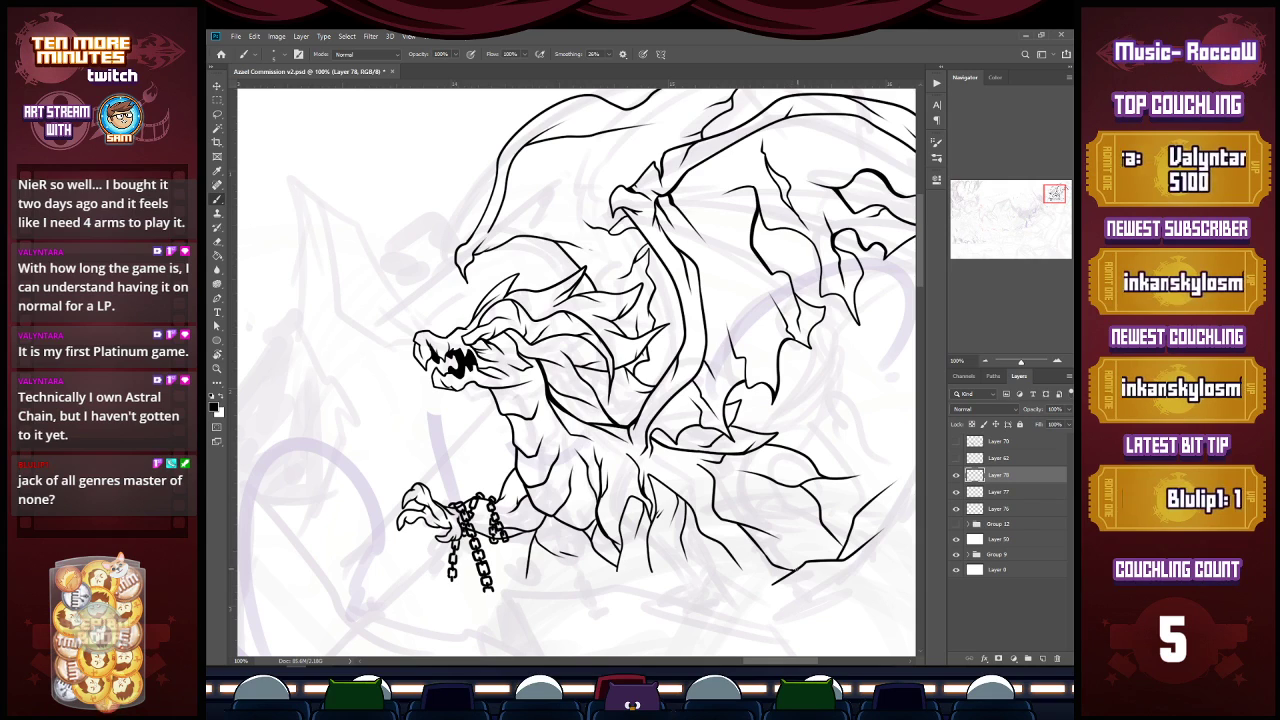
Step: Draw the jagged lower edge beneath the dragon's body and add short crease lines on its flank
left_click_drag(775, 565, 664, 590)
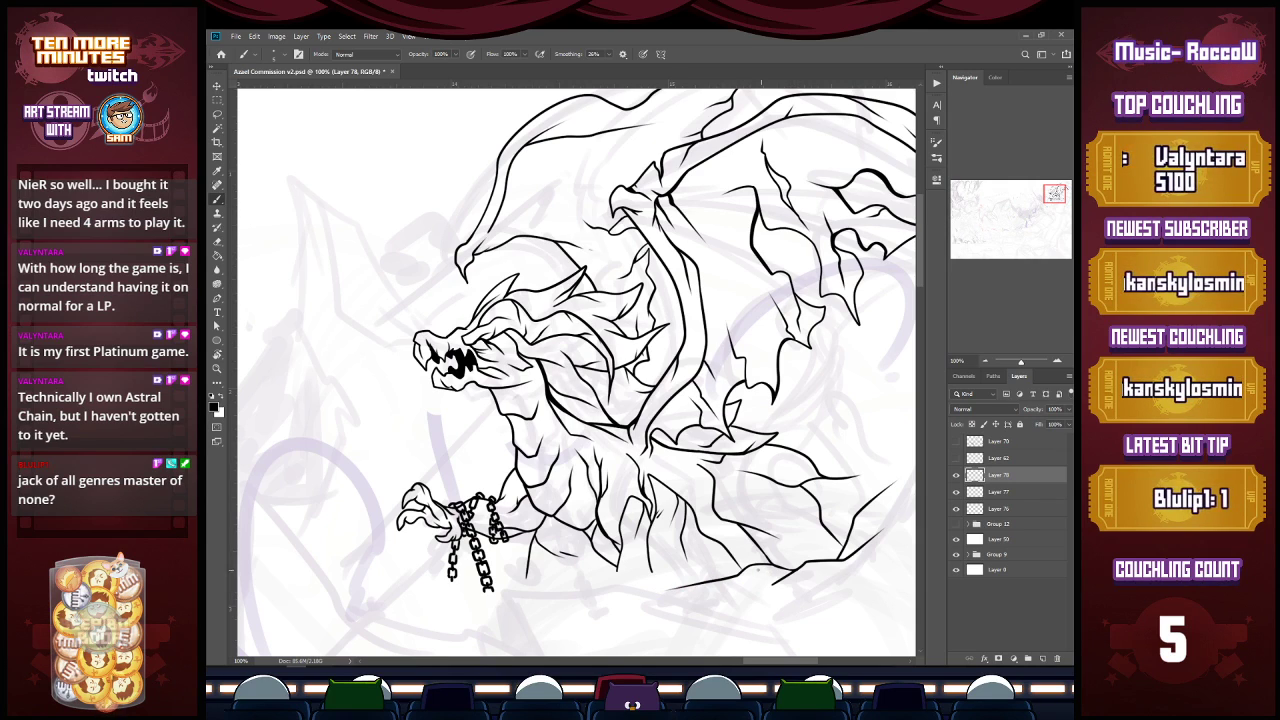
left_click_drag(757, 566, 742, 584)
left_click_drag(709, 539, 723, 520)
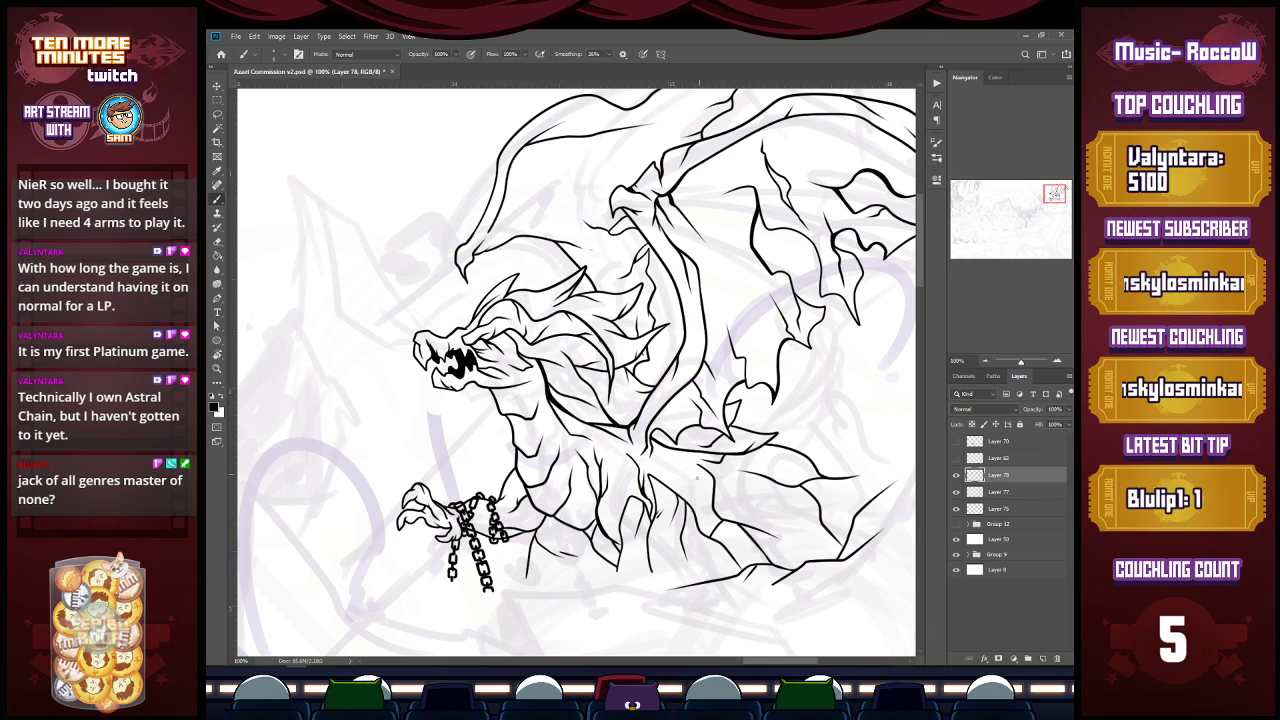
left_click_drag(703, 528, 691, 477)
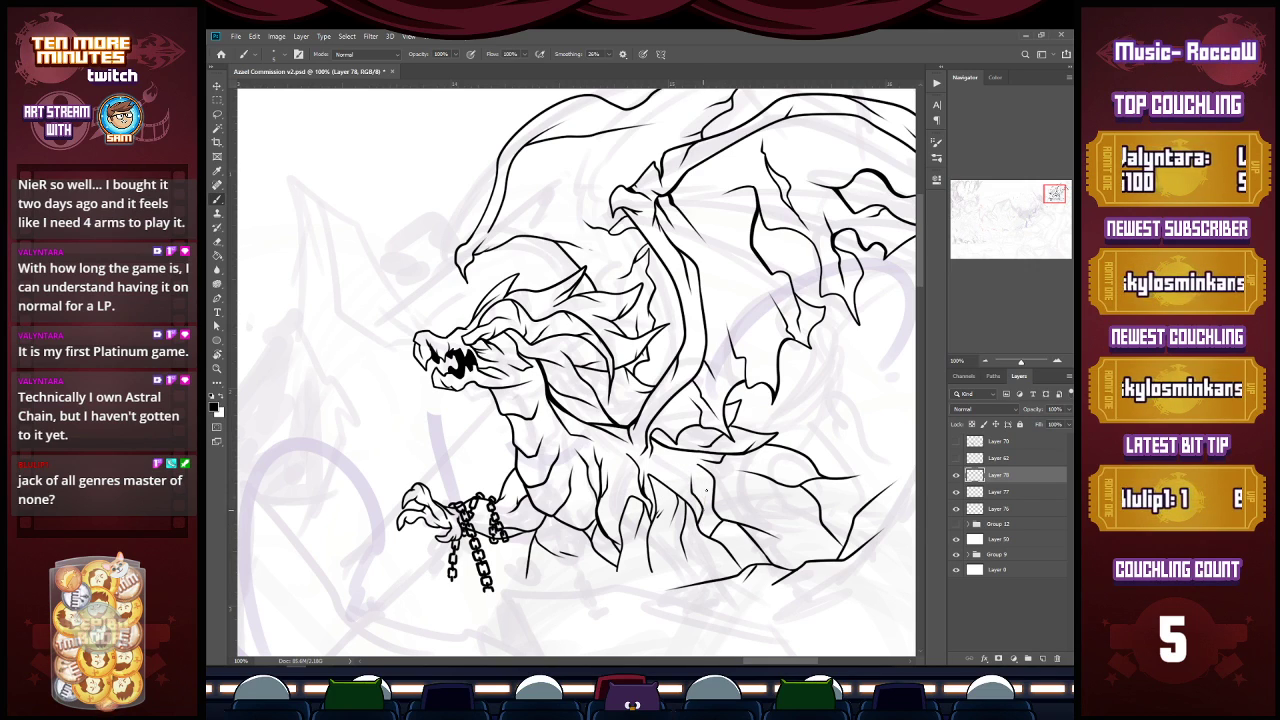
left_click_drag(707, 527, 717, 511)
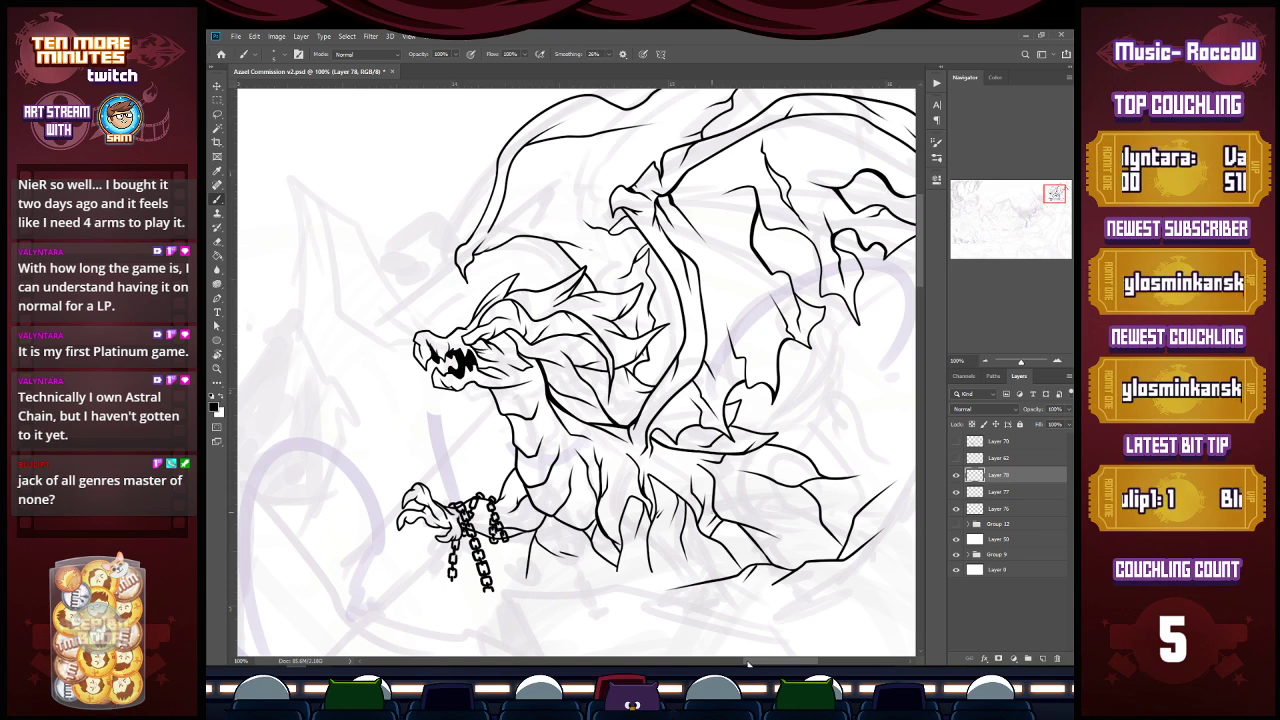
Step: Add contour strokes to the hindquarters and small crease lines on the shoulder below the wing base
left_click_drag(771, 663, 786, 646)
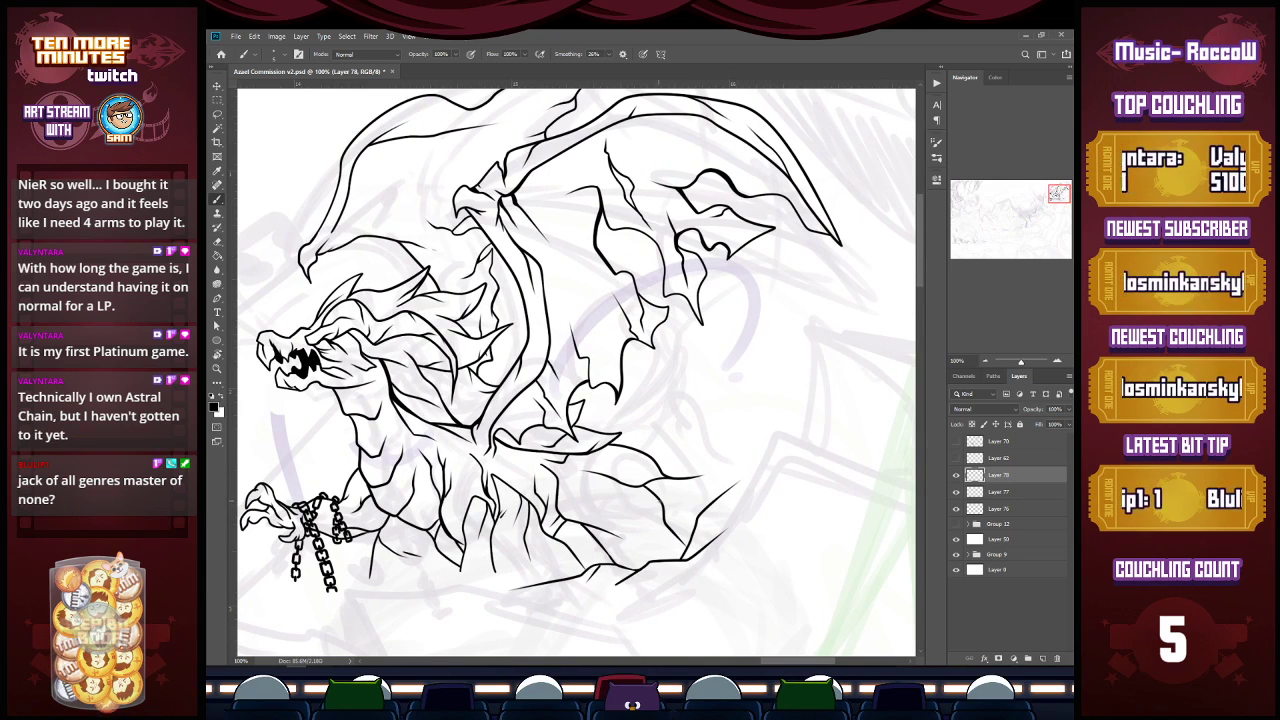
mouse_move(660, 502)
left_mouse_down()
mouse_move(644, 528)
mouse_move(652, 550)
left_mouse_up()
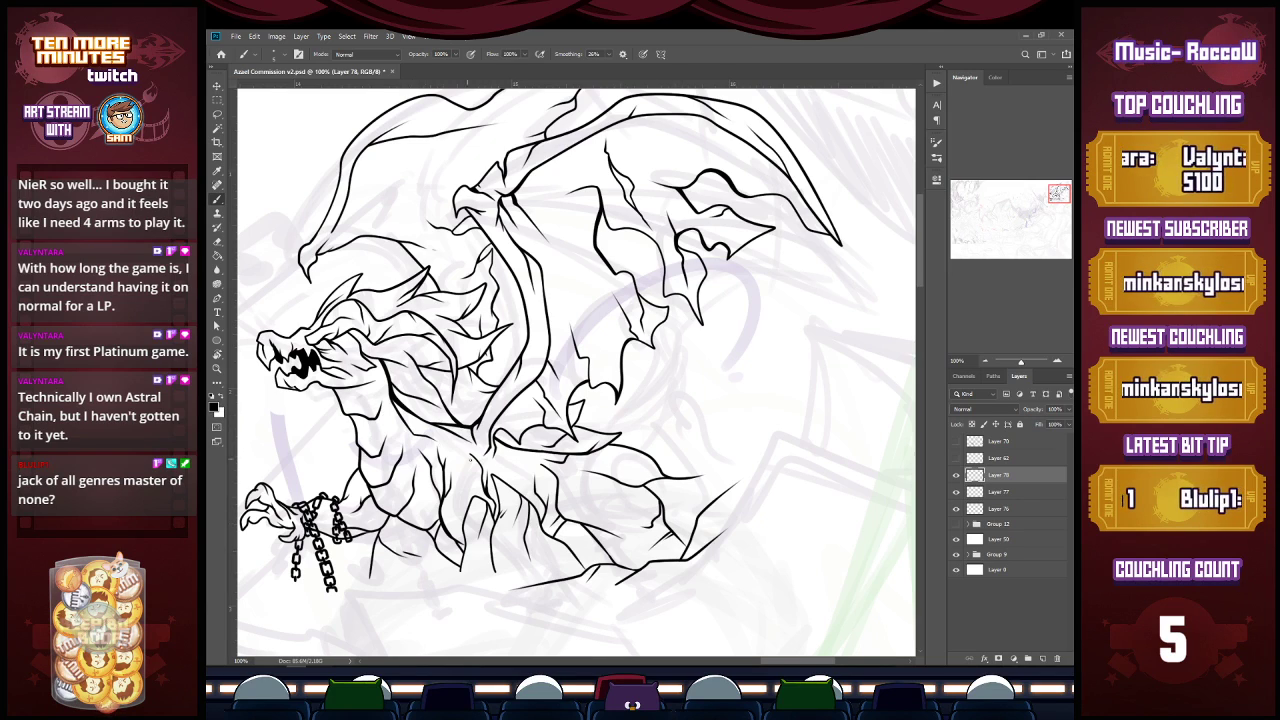
left_click_drag(440, 438, 458, 462)
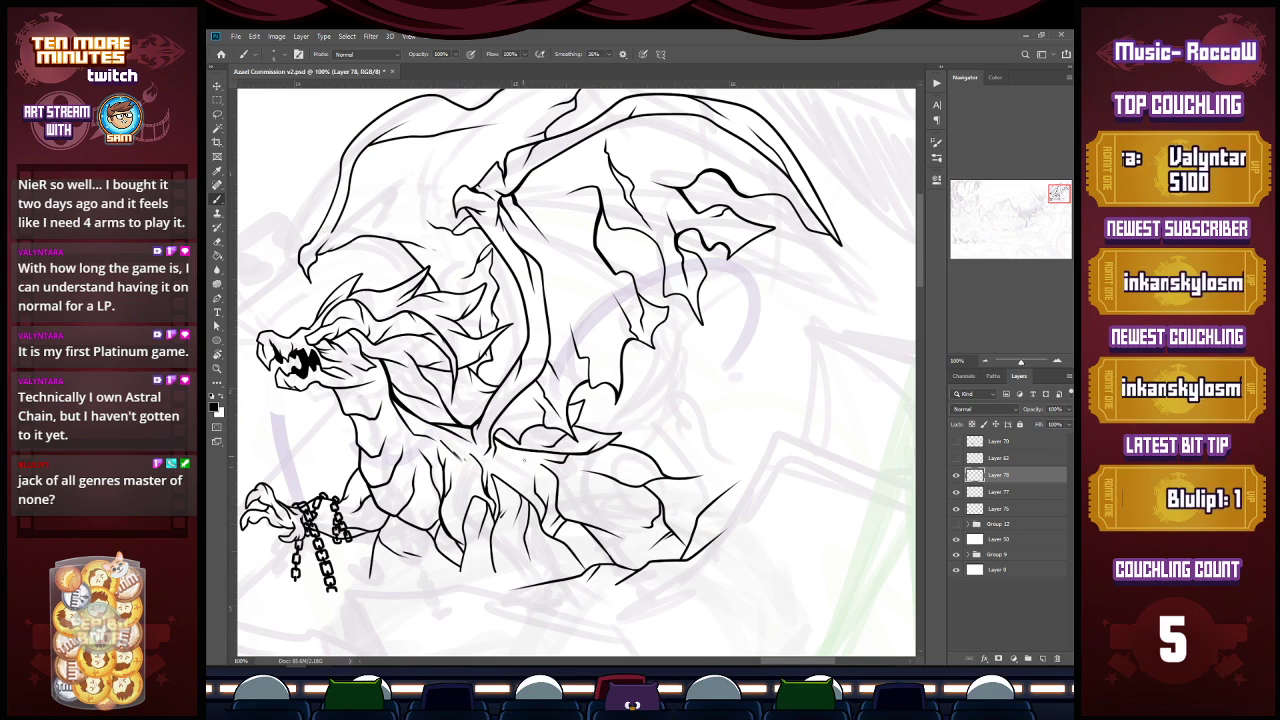
key("e")
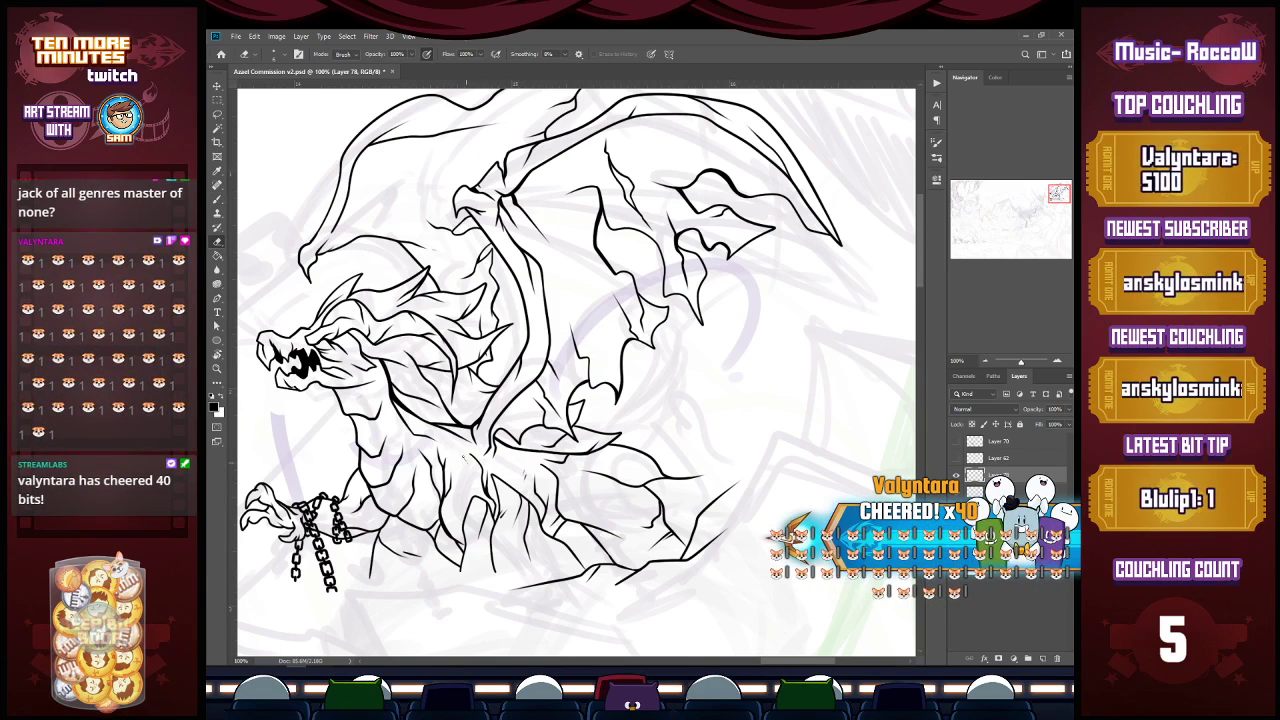
key("b")
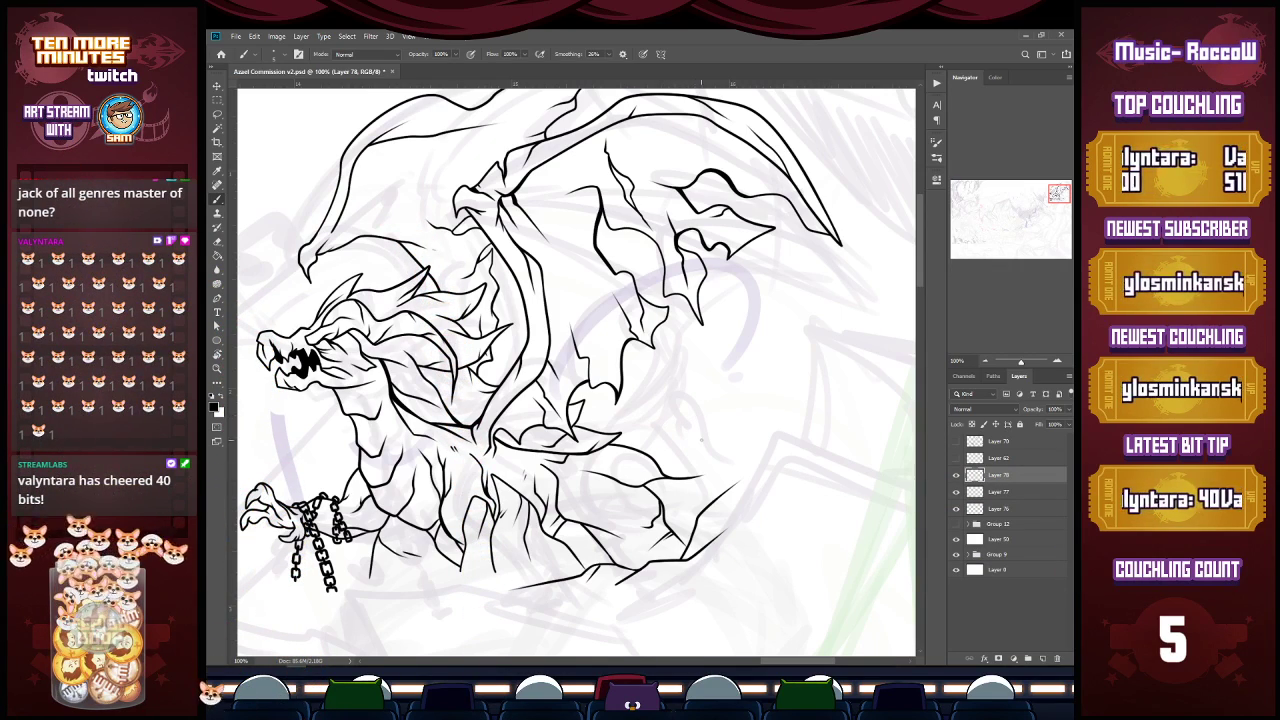
Step: Erase the overlapping lines on the haunch, close its rounded outline and thicken the strokes along its lower edge
key("e")
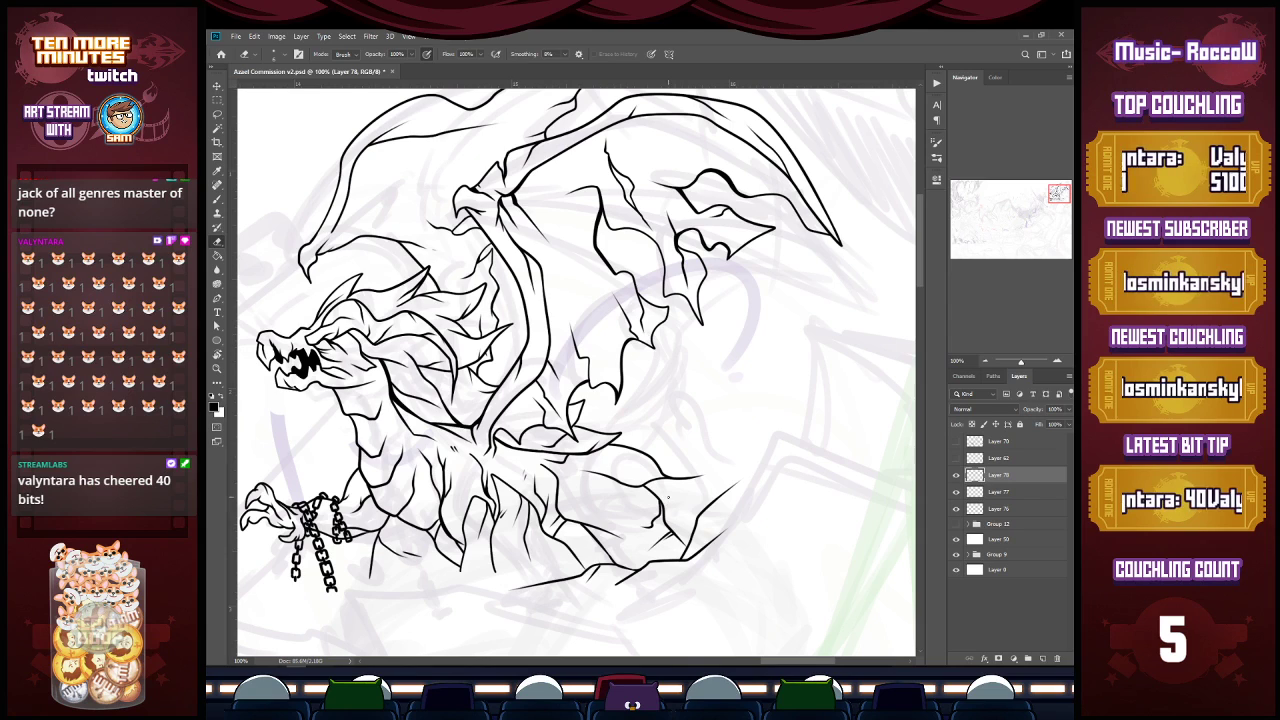
left_click_drag(667, 506, 663, 517)
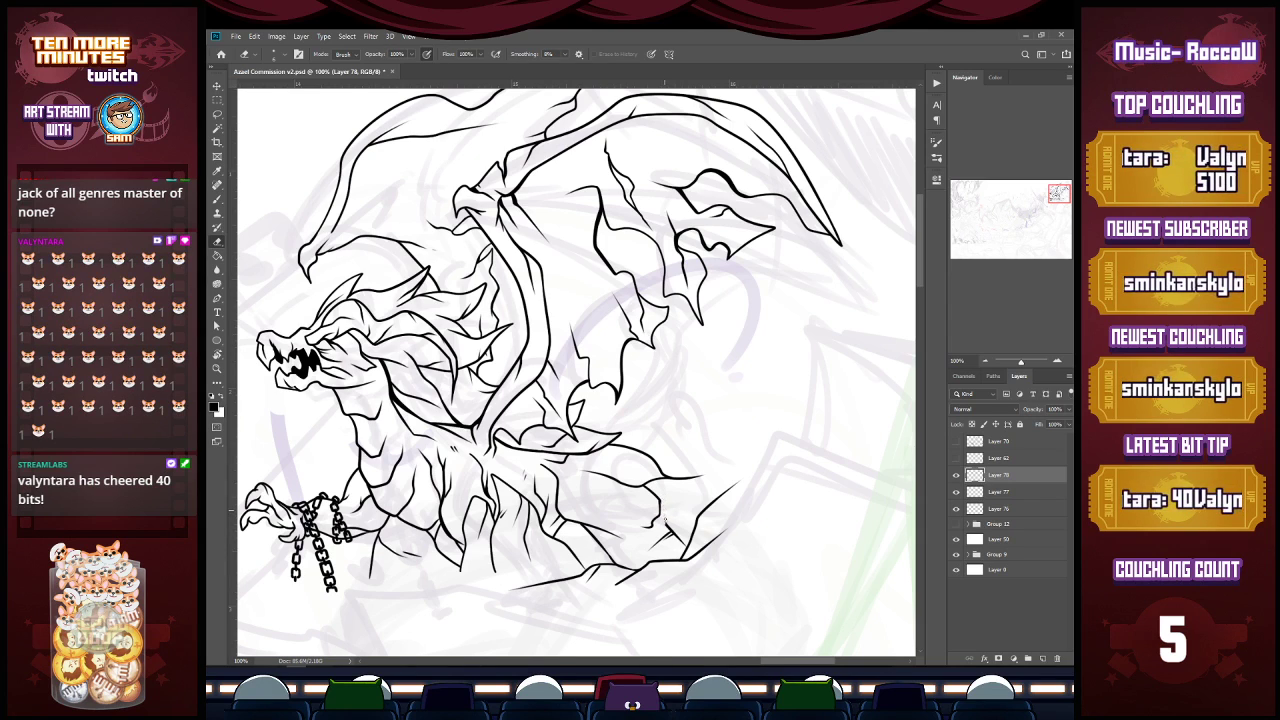
mouse_move(675, 527)
left_mouse_down()
mouse_move(662, 534)
mouse_move(672, 531)
left_mouse_up()
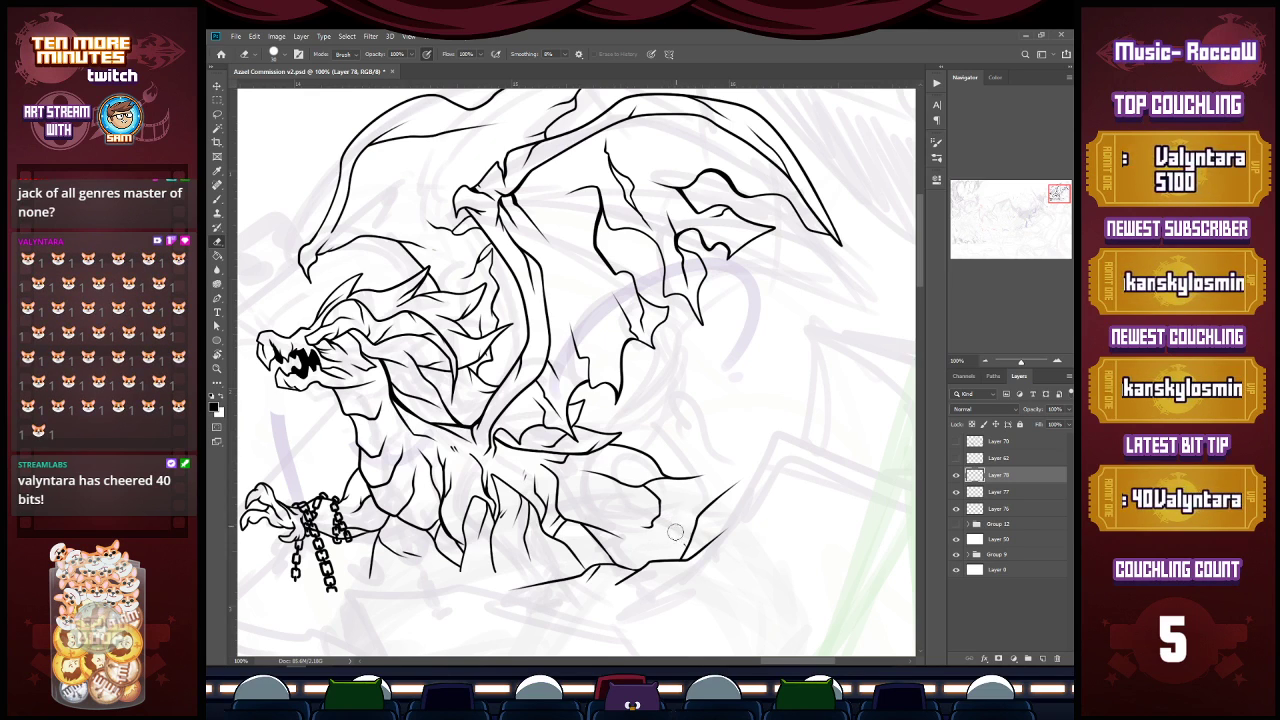
key("b")
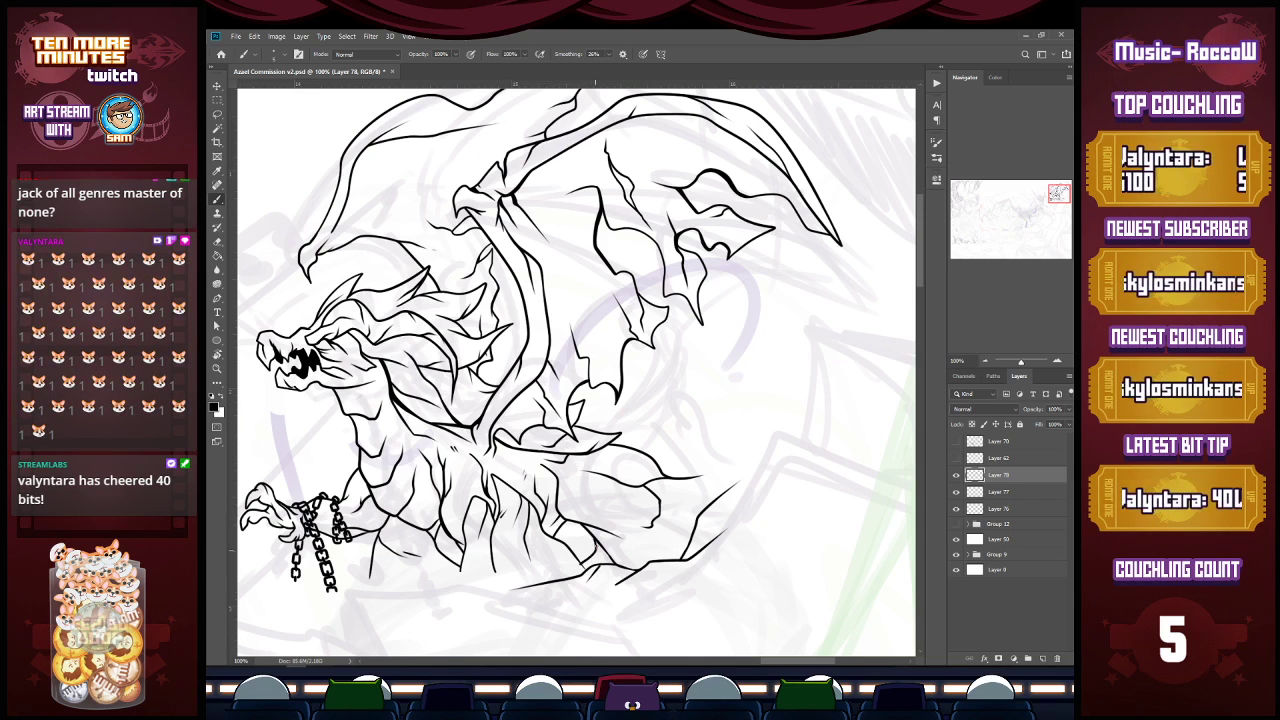
left_click_drag(574, 556, 583, 575)
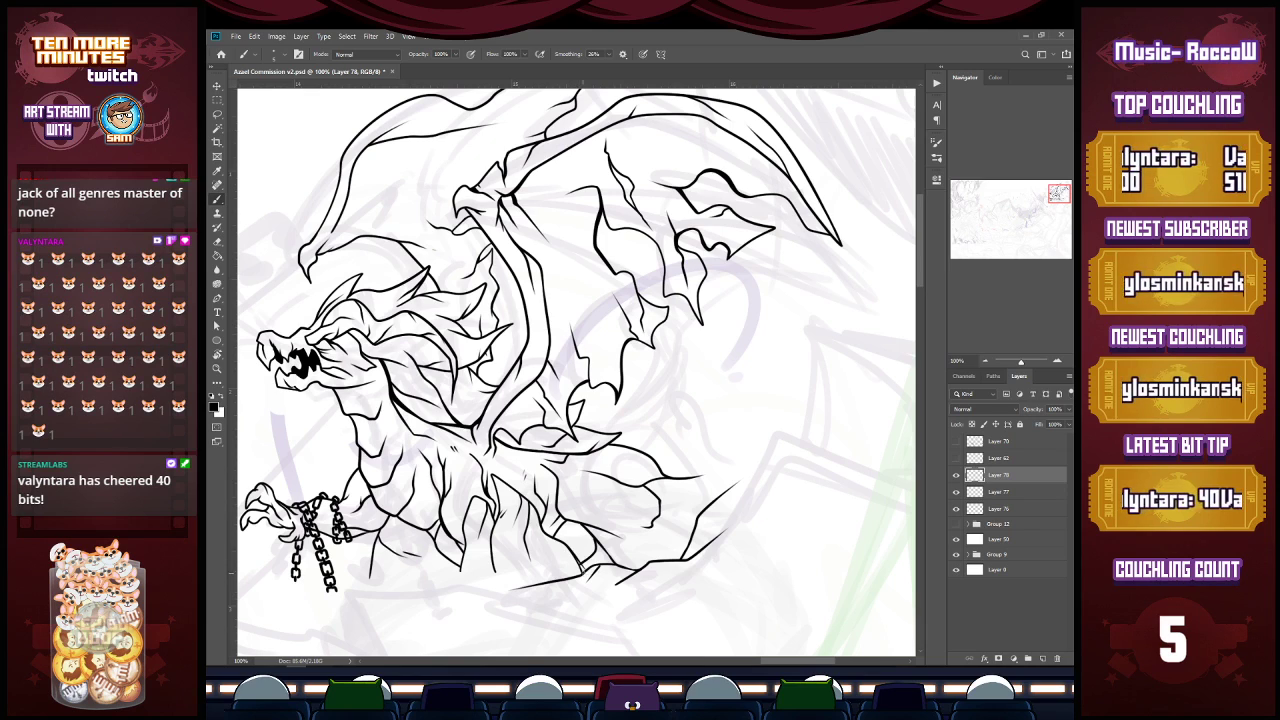
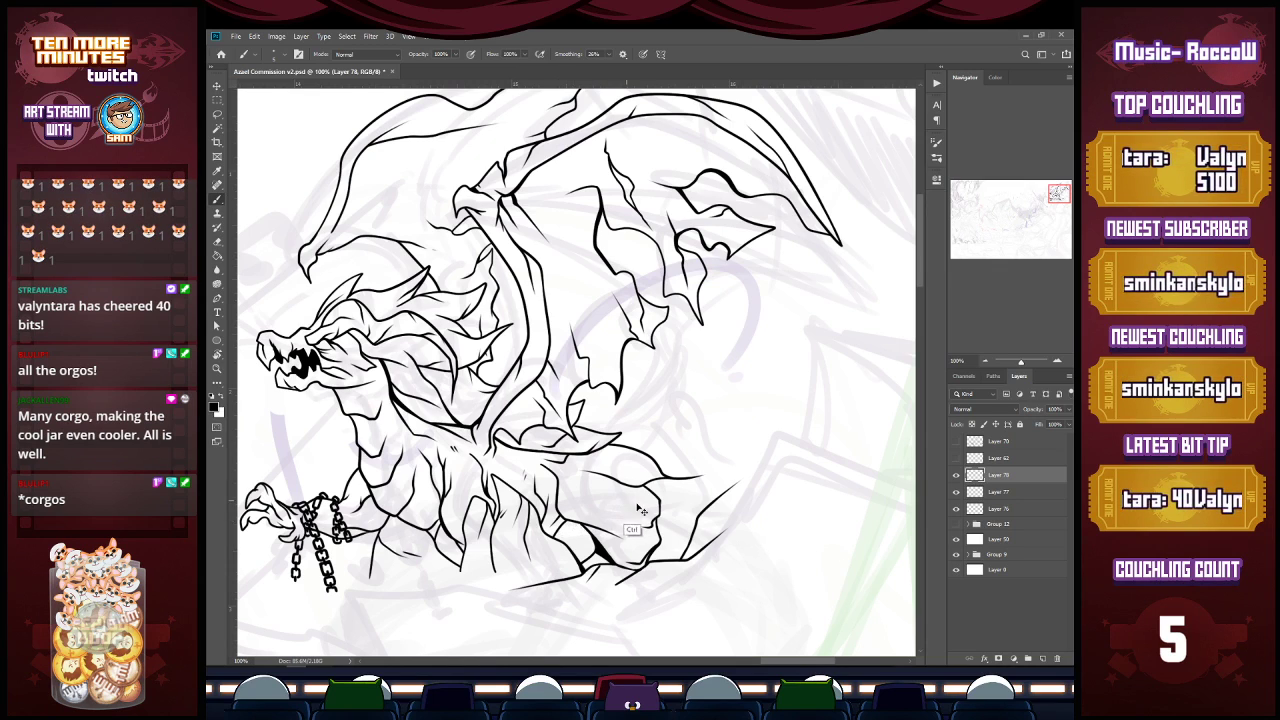
left_click_drag(658, 546, 674, 558)
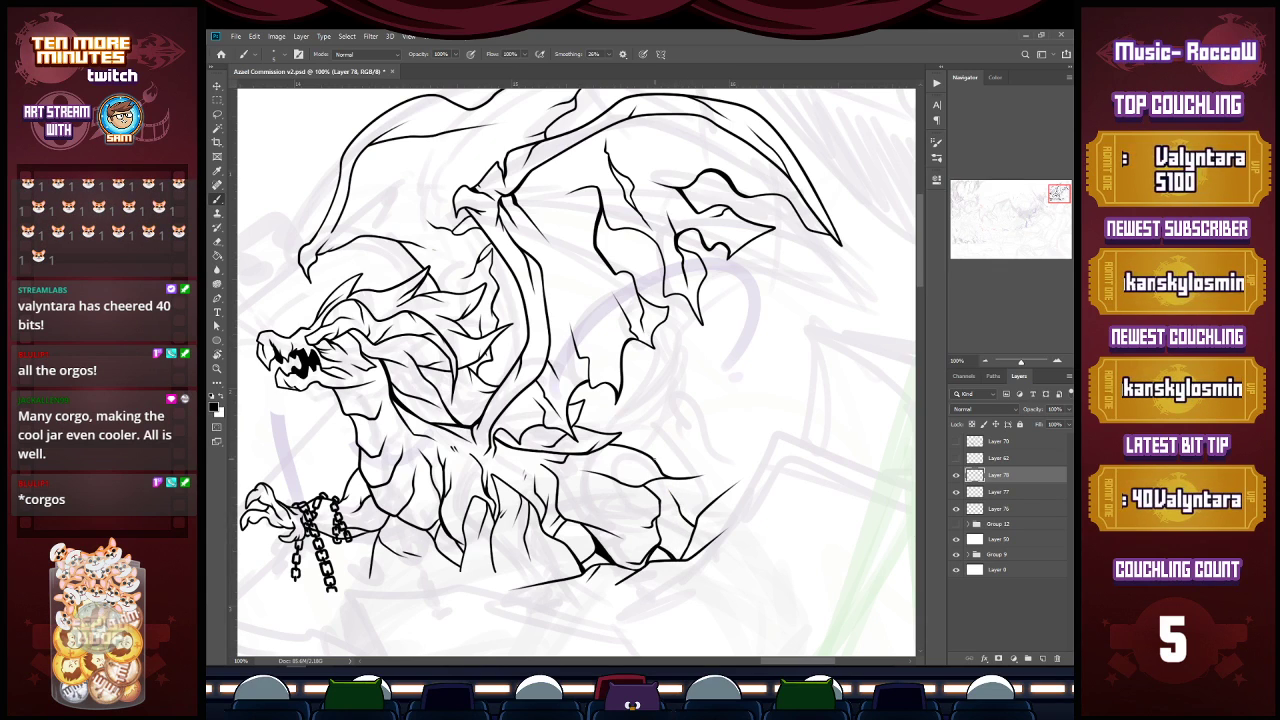
Step: Remove the stray back line that extends past the haunch
mouse_move(661, 482)
left_mouse_down()
mouse_move(684, 526)
mouse_move(664, 484)
mouse_move(676, 478)
mouse_move(648, 456)
mouse_move(612, 453)
mouse_move(701, 470)
left_mouse_up()
key("e")
key("b")
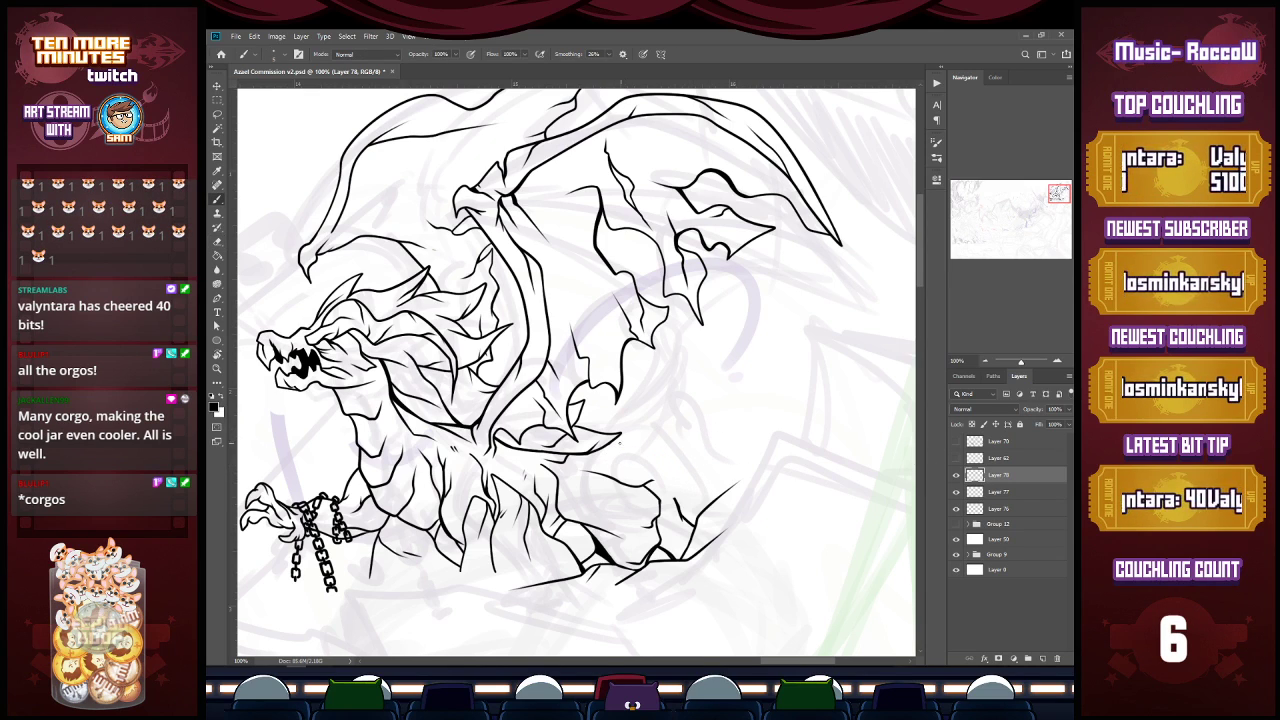
Step: Draw the long, curving tail rising from the back toward the wing tip, ending in a spiked point
mouse_move(609, 444)
left_mouse_down()
mouse_move(697, 428)
mouse_move(718, 316)
mouse_move(856, 271)
left_mouse_up()
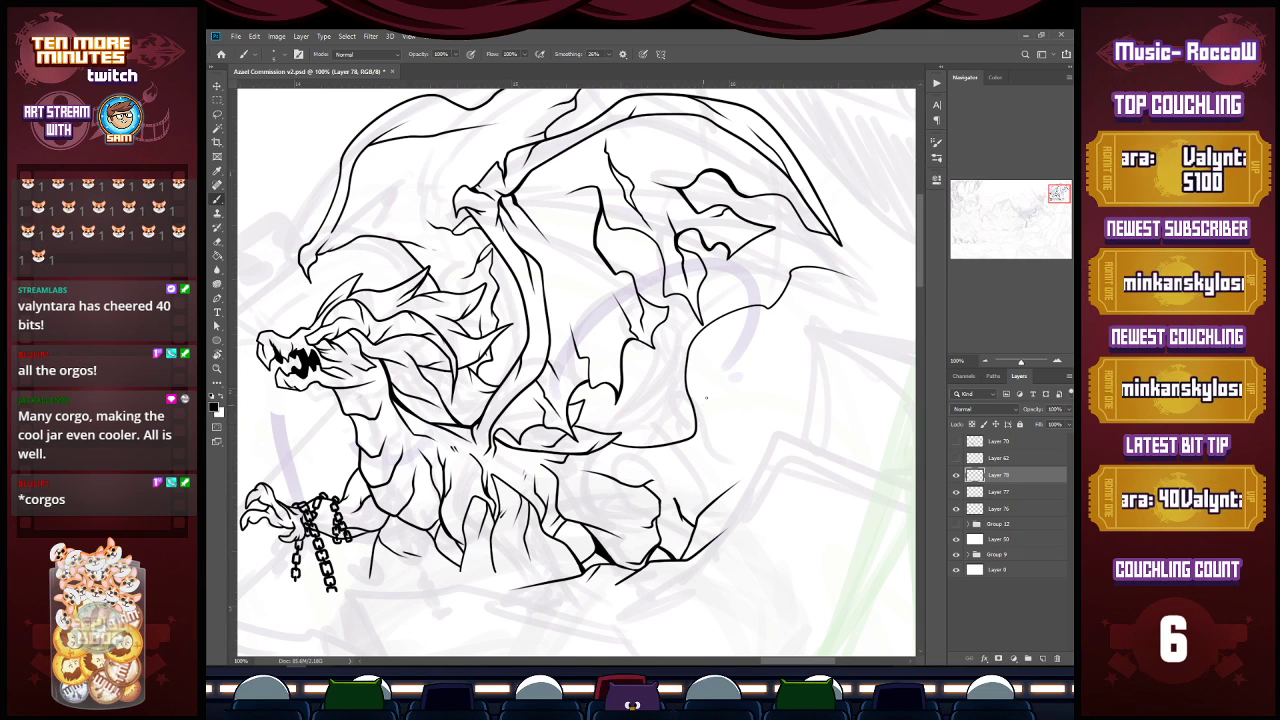
scroll(765, 630, "right", 3)
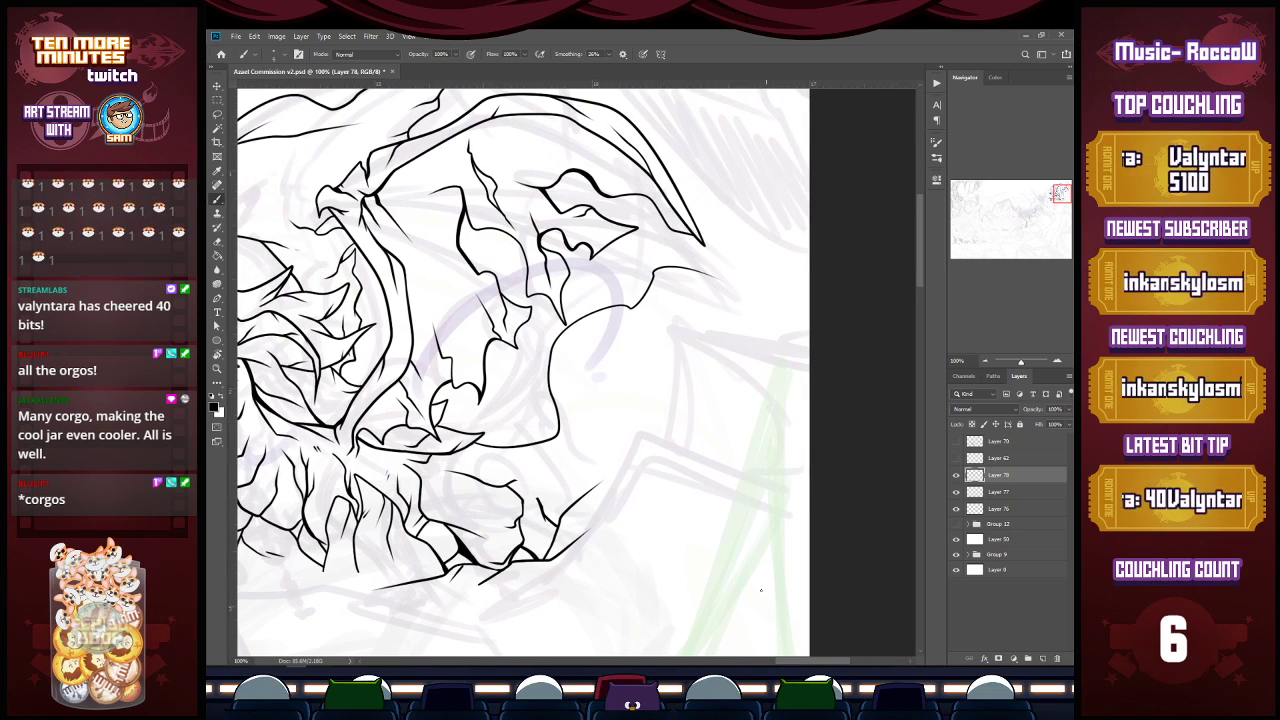
mouse_move(712, 272)
left_mouse_down()
mouse_move(712, 240)
mouse_move(741, 201)
mouse_move(726, 229)
mouse_move(744, 263)
mouse_move(731, 323)
mouse_move(687, 287)
mouse_move(653, 326)
mouse_move(601, 325)
mouse_move(624, 319)
left_mouse_up()
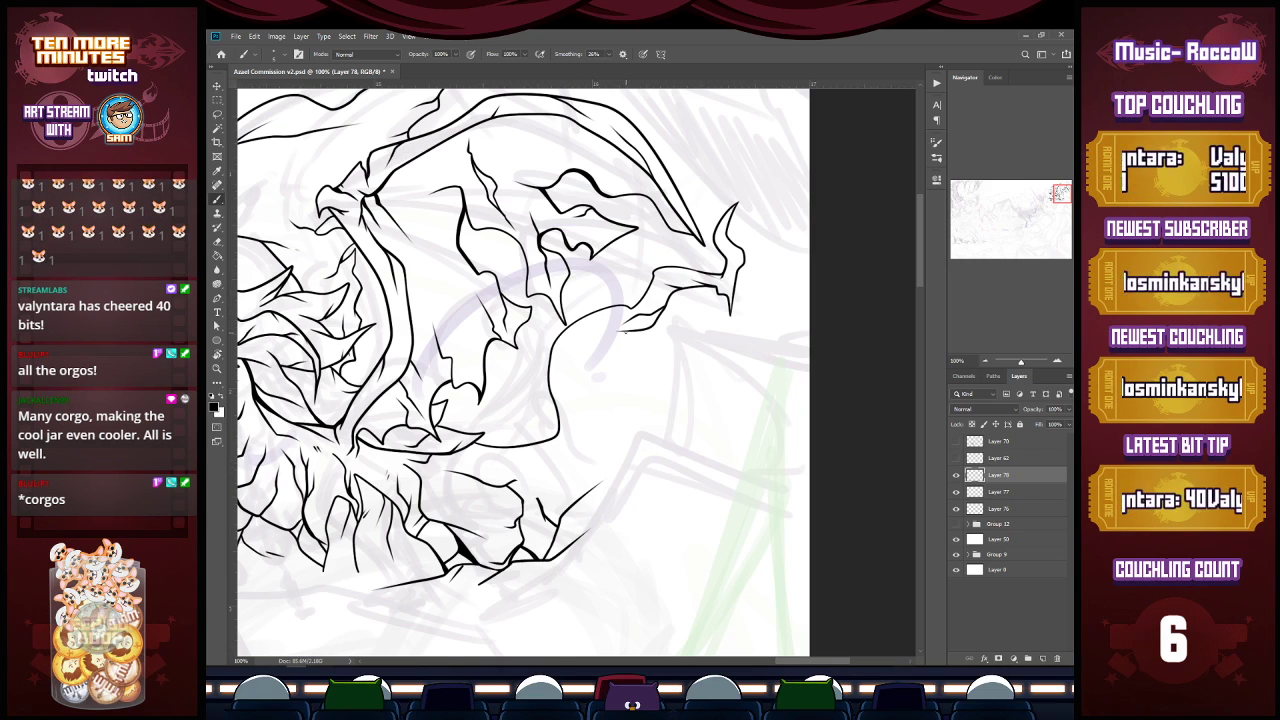
mouse_move(634, 330)
left_mouse_down()
mouse_move(587, 337)
mouse_move(565, 363)
mouse_move(596, 437)
mouse_move(588, 464)
mouse_move(540, 476)
left_mouse_up()
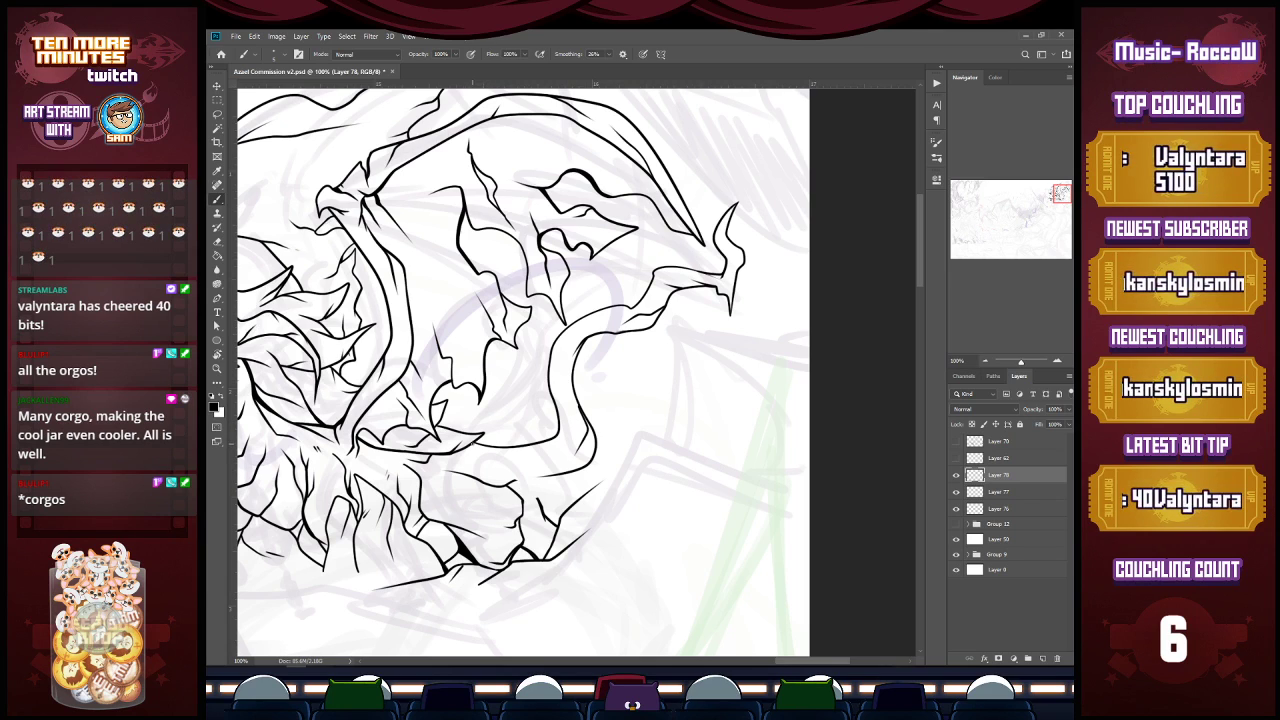
Step: Join the tail base to the dragon's back and haunch with connecting contour strokes
left_click_drag(539, 452, 542, 453)
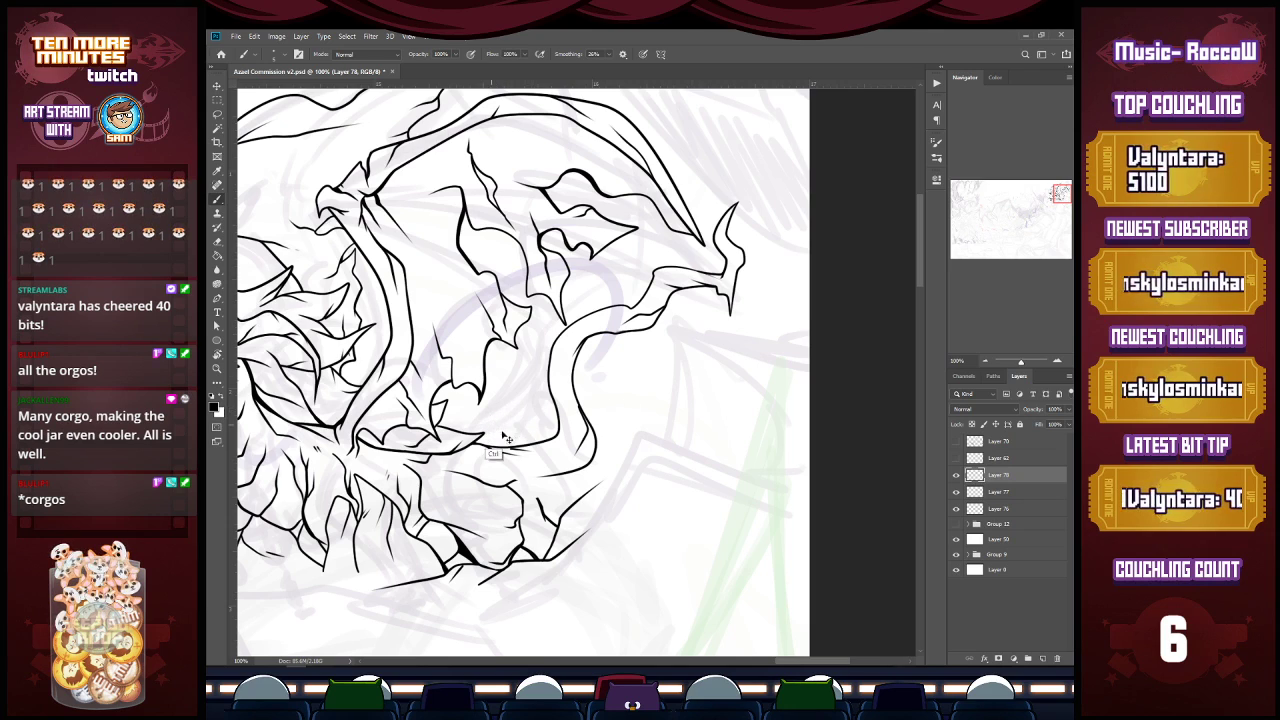
mouse_move(562, 473)
left_mouse_down()
mouse_move(487, 467)
mouse_move(520, 478)
left_mouse_up()
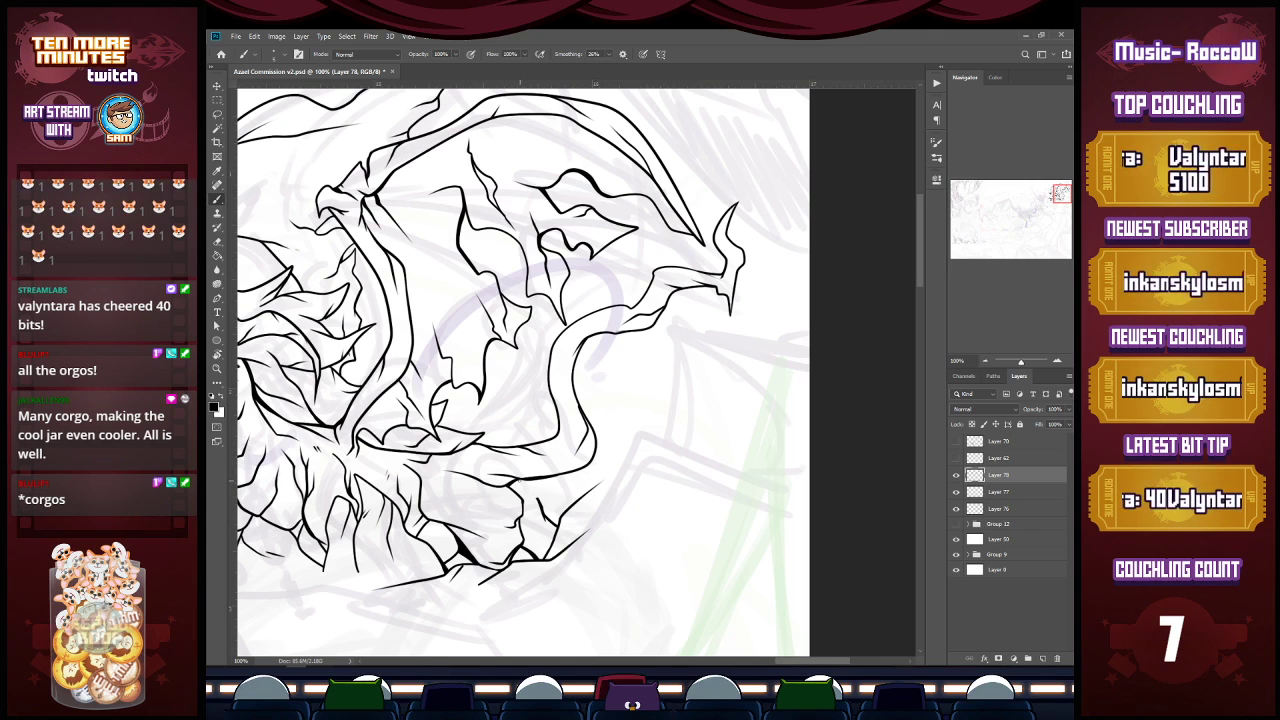
left_click_drag(521, 481, 539, 503)
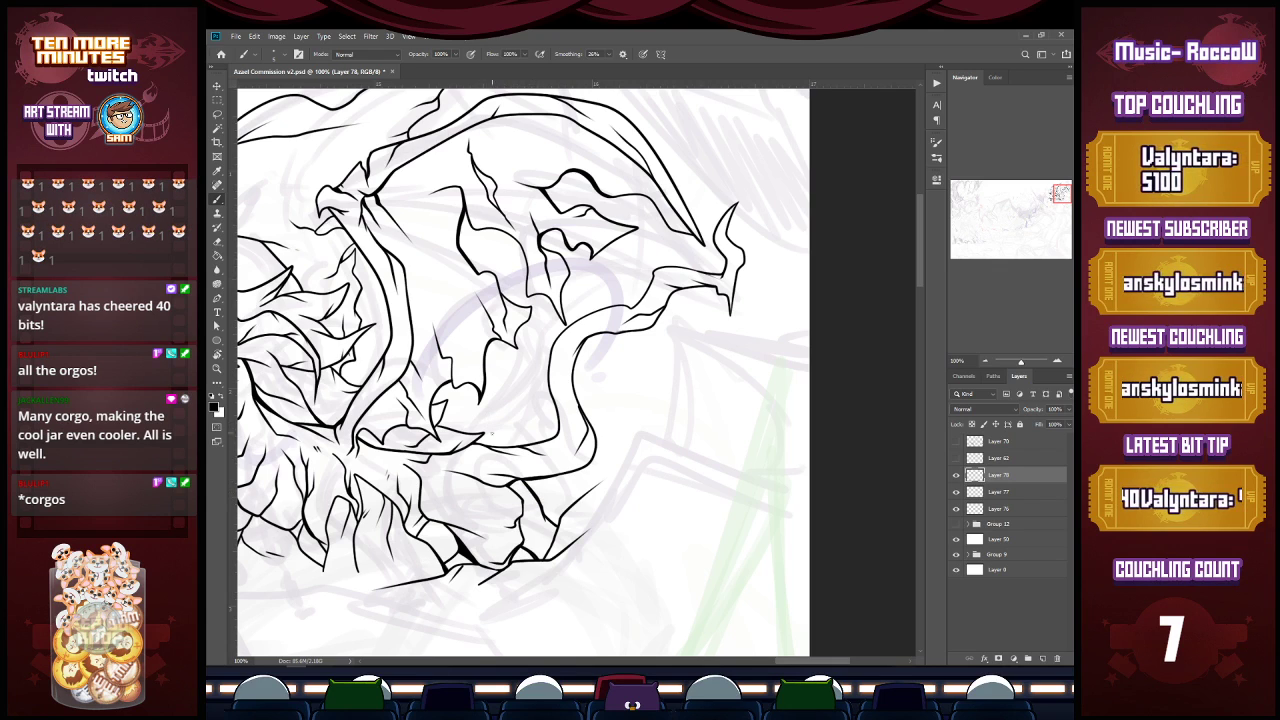
Step: Fill the gap behind the haunch beneath the tail base with solid black and tidy its edges
mouse_move(529, 527)
left_mouse_down()
mouse_move(538, 556)
mouse_move(550, 531)
mouse_move(541, 524)
mouse_move(534, 541)
mouse_move(521, 521)
left_mouse_up()
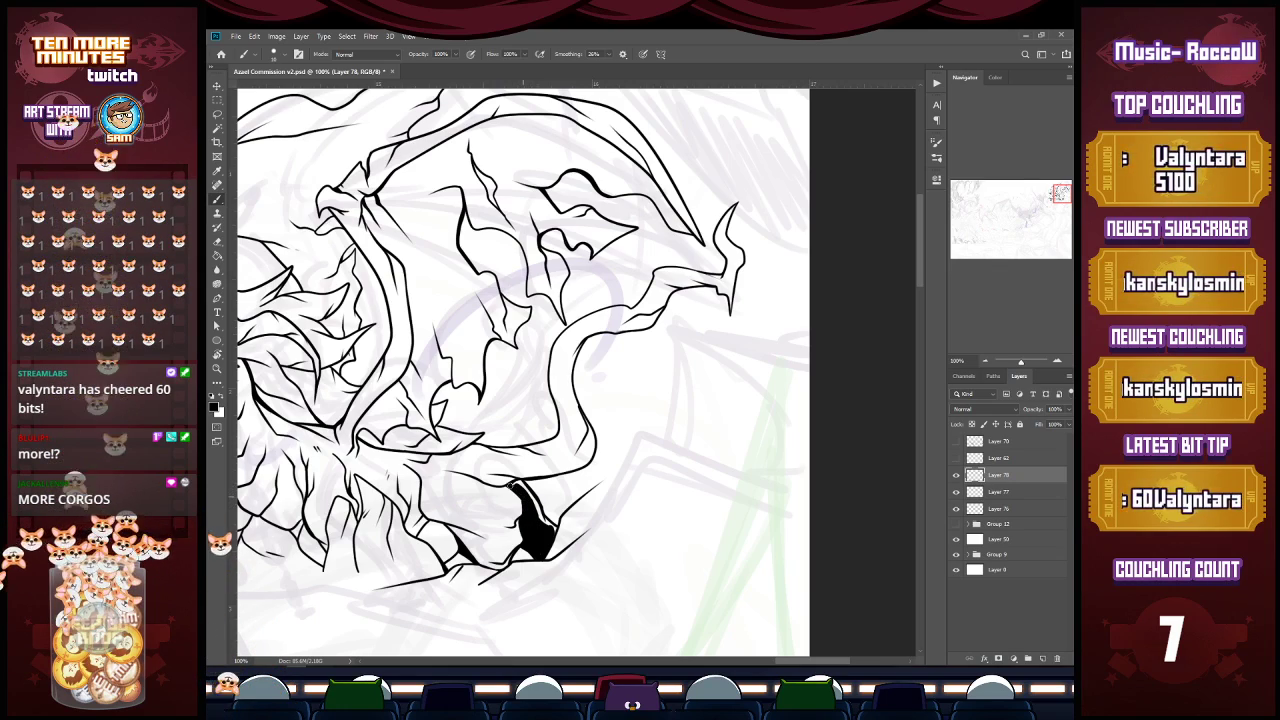
key("z")
left_click(541, 543, "alt")
left_click(545, 500, "alt")
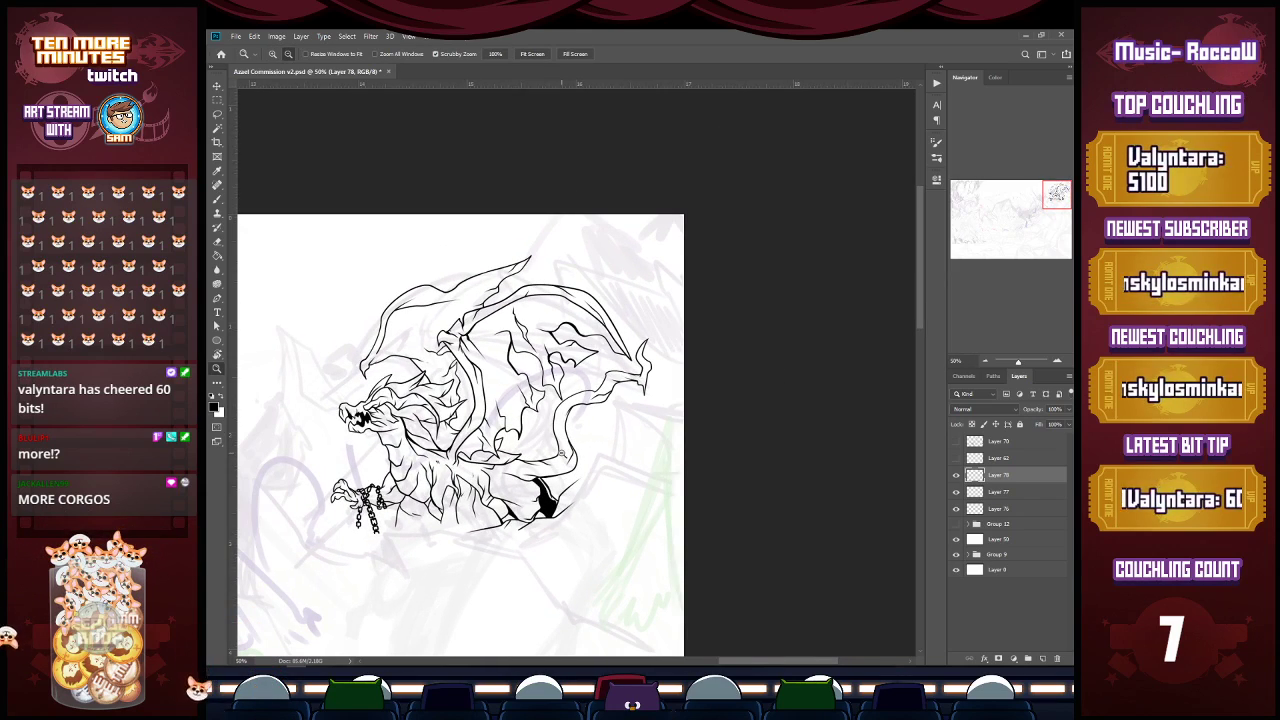
left_click_drag(505, 469, 503, 468)
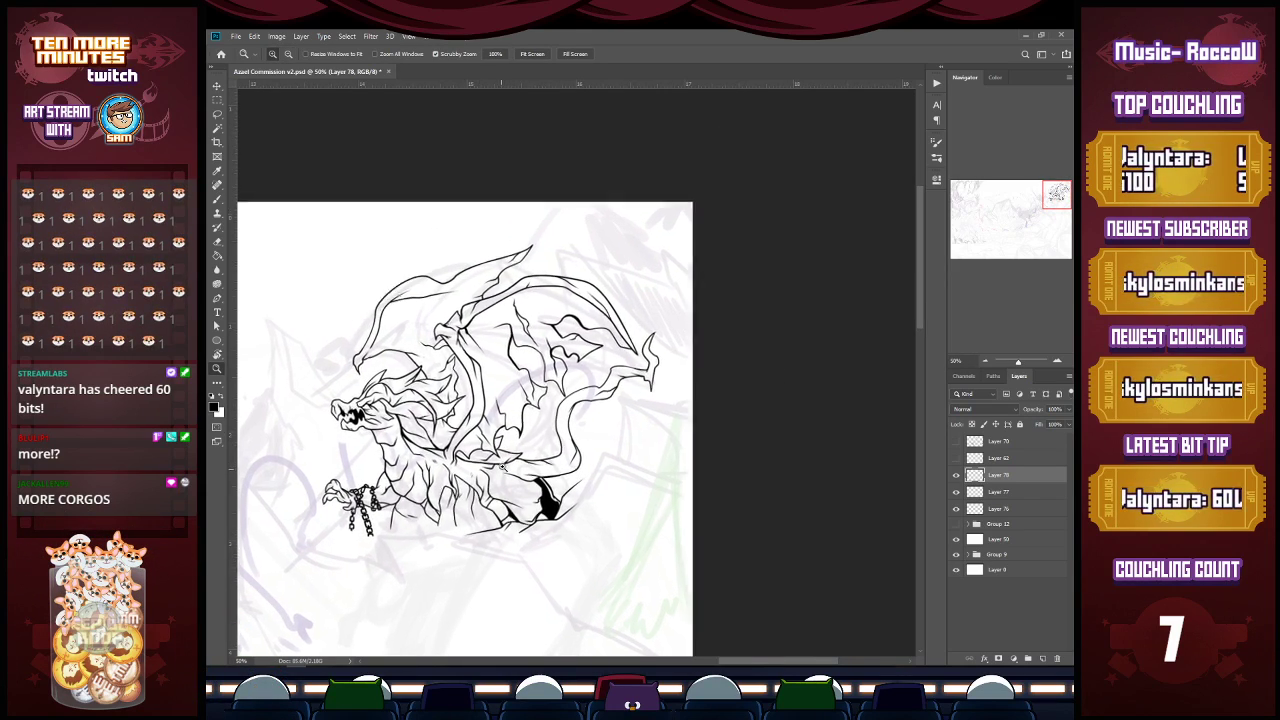
left_click(505, 467)
left_click(505, 467)
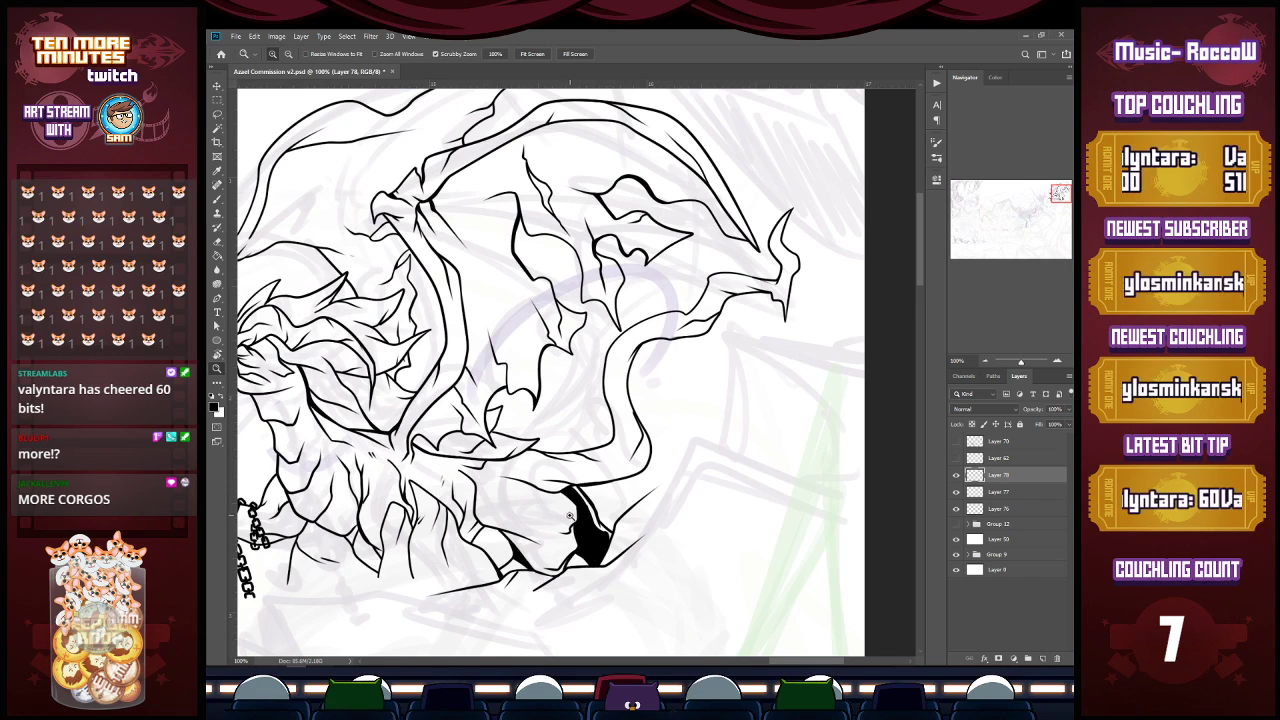
key("b")
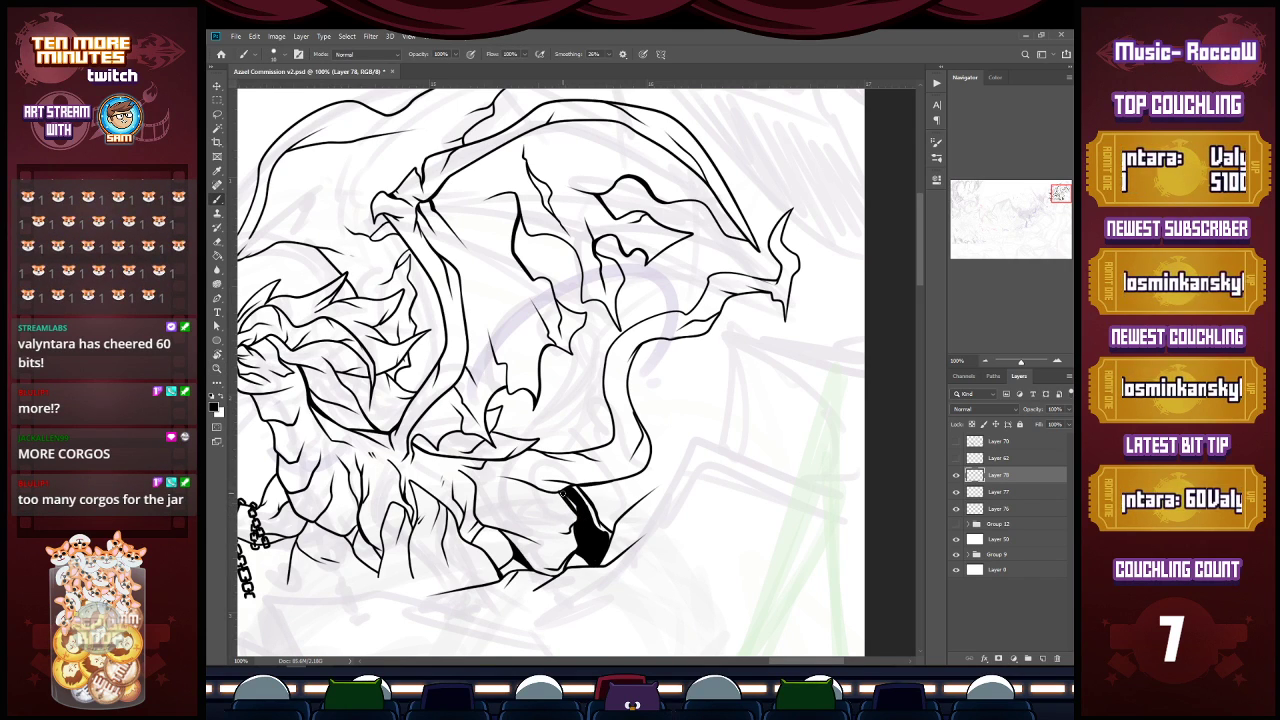
left_click_drag(565, 496, 577, 541)
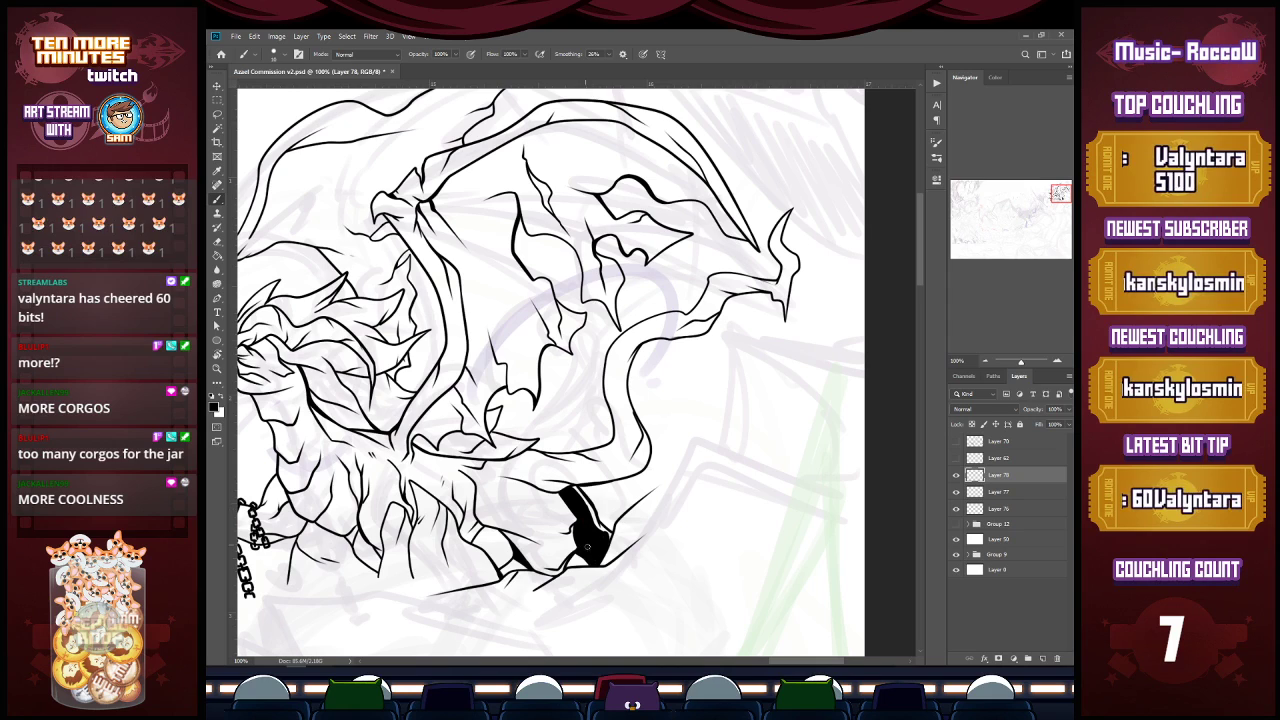
left_click_drag(585, 562, 586, 565)
key("z")
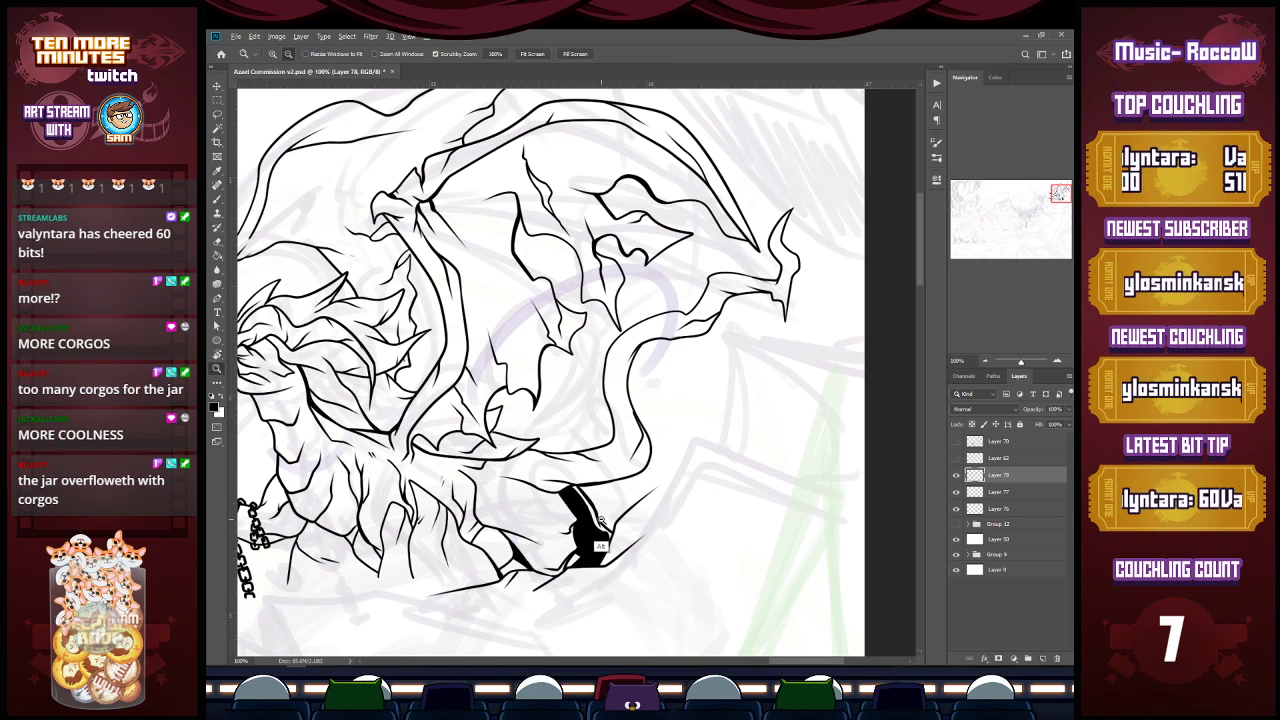
Step: Draw the uneven ground contour beneath the dragon's torso, running from the hind body toward the hanging arm chains
left_click_drag(603, 518, 601, 516)
left_click(603, 517, "alt")
left_click(604, 490, "alt")
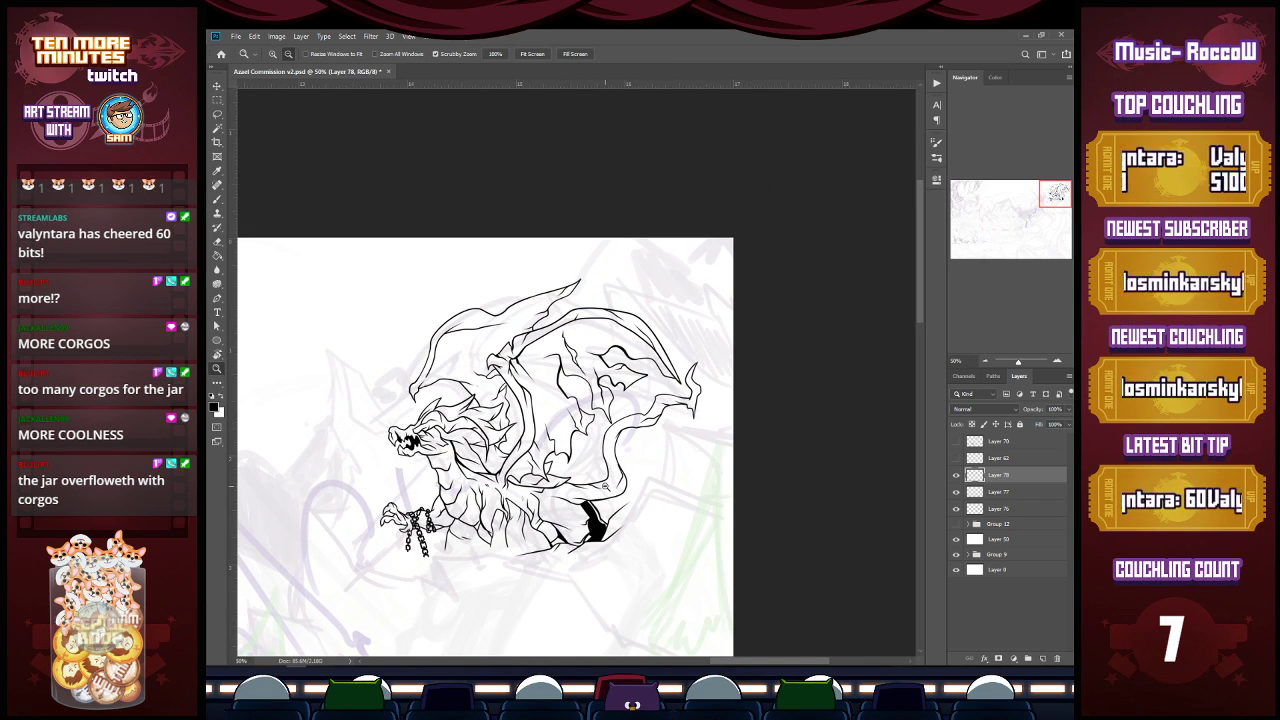
left_click(549, 506)
left_click(549, 506)
key("b")
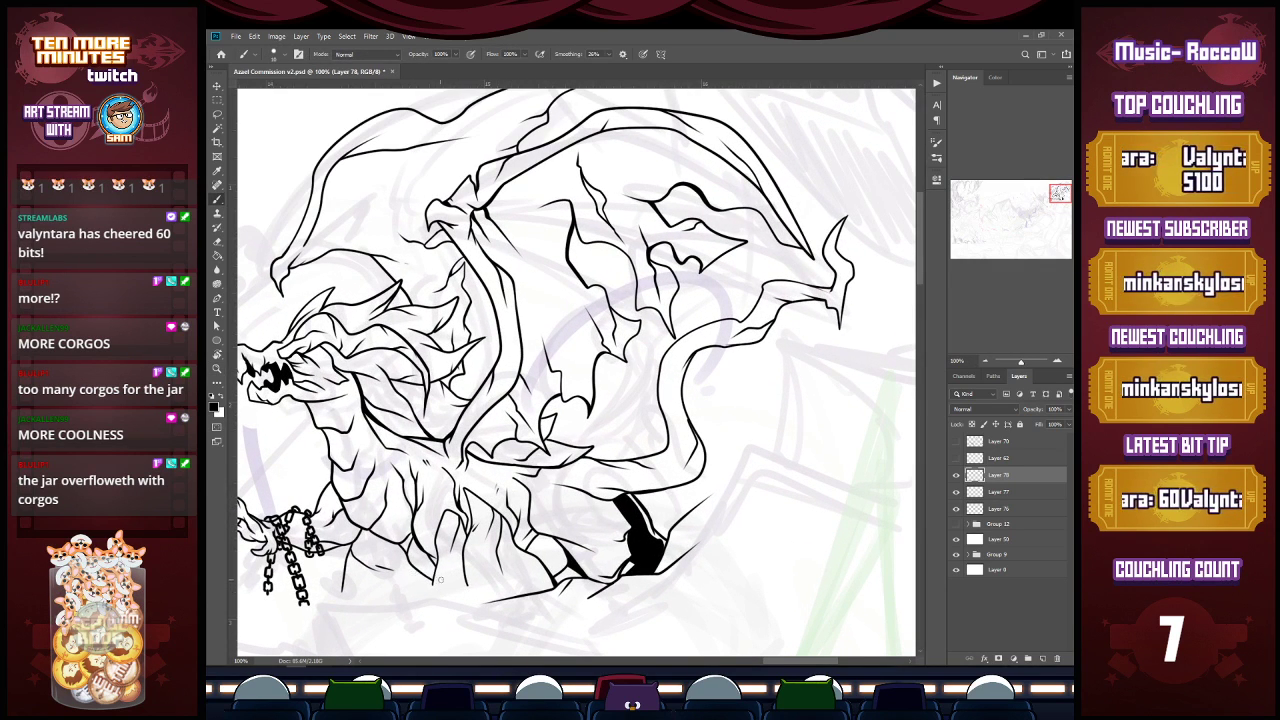
mouse_move(470, 588)
left_mouse_down()
mouse_move(508, 591)
mouse_move(494, 590)
left_mouse_up()
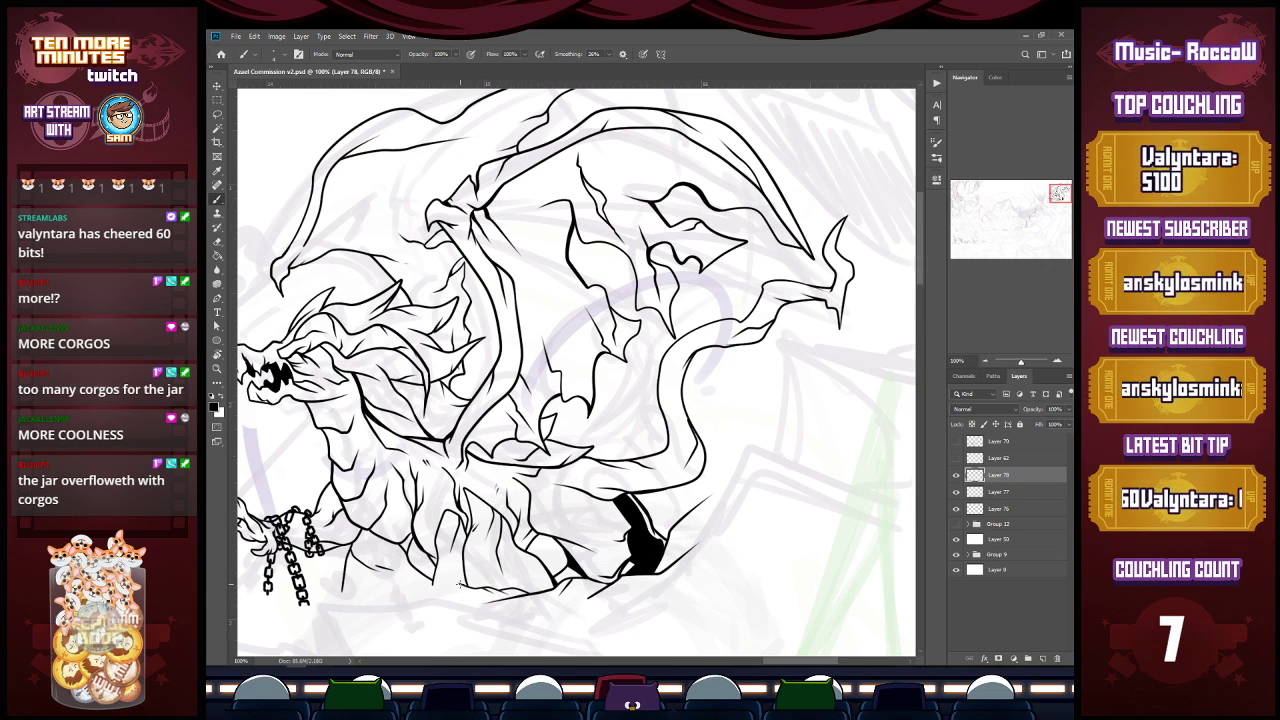
left_click_drag(460, 583, 374, 607)
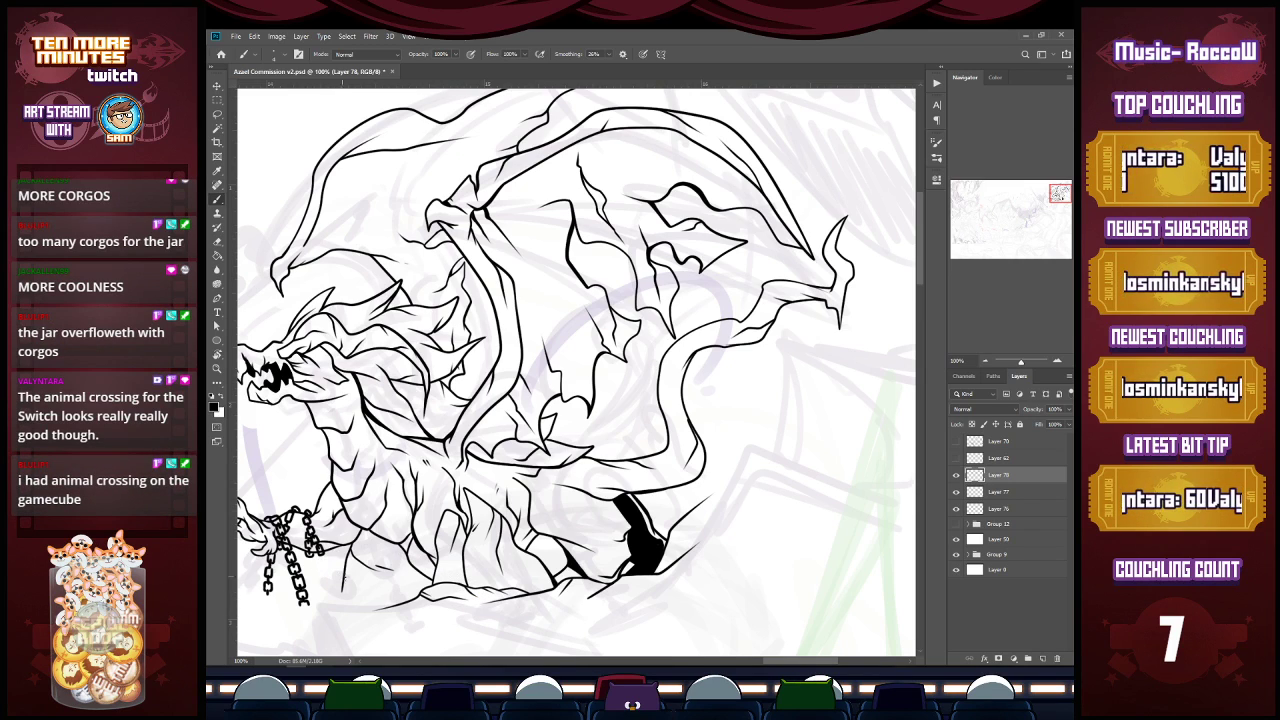
left_click_drag(335, 598, 414, 582)
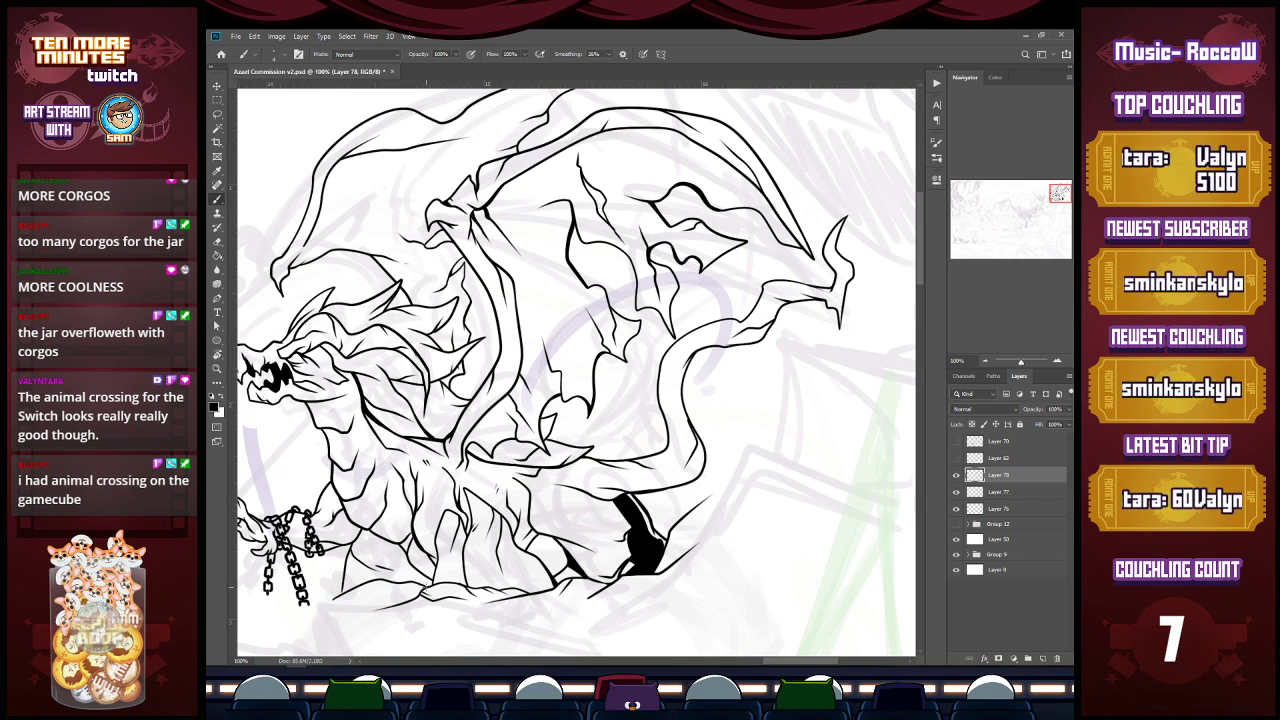
left_click_drag(341, 595, 373, 601)
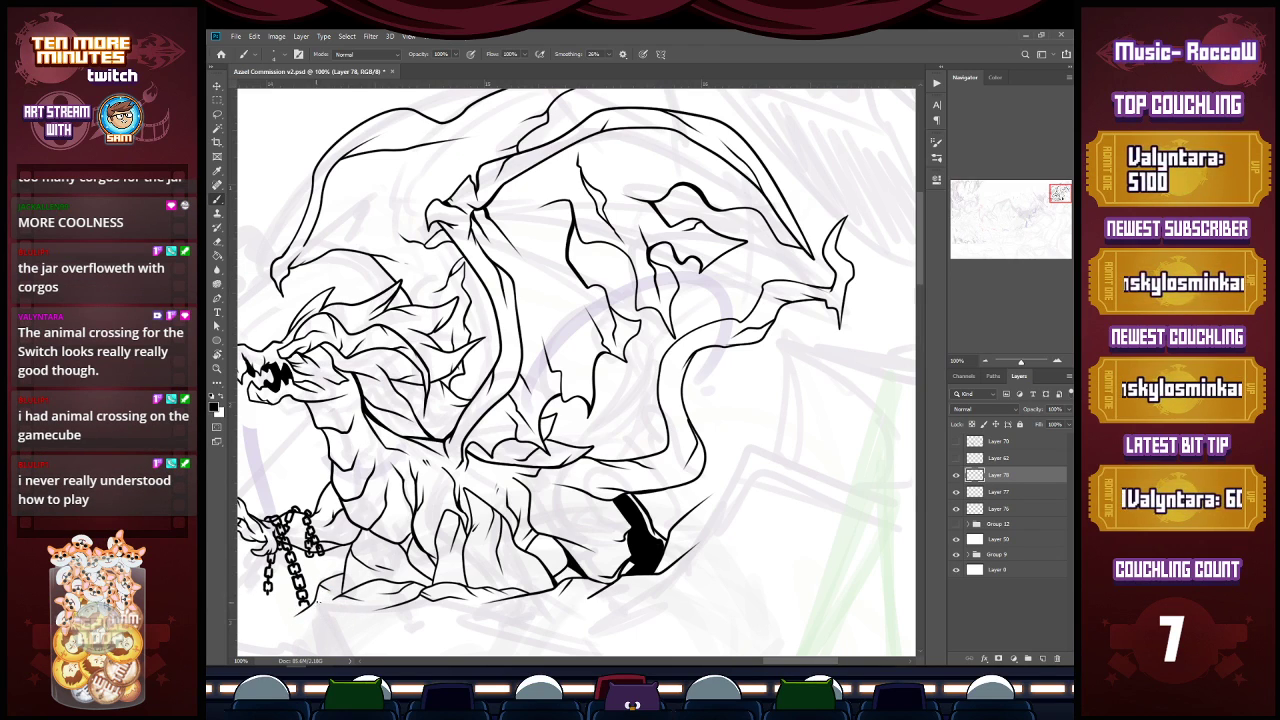
key("e")
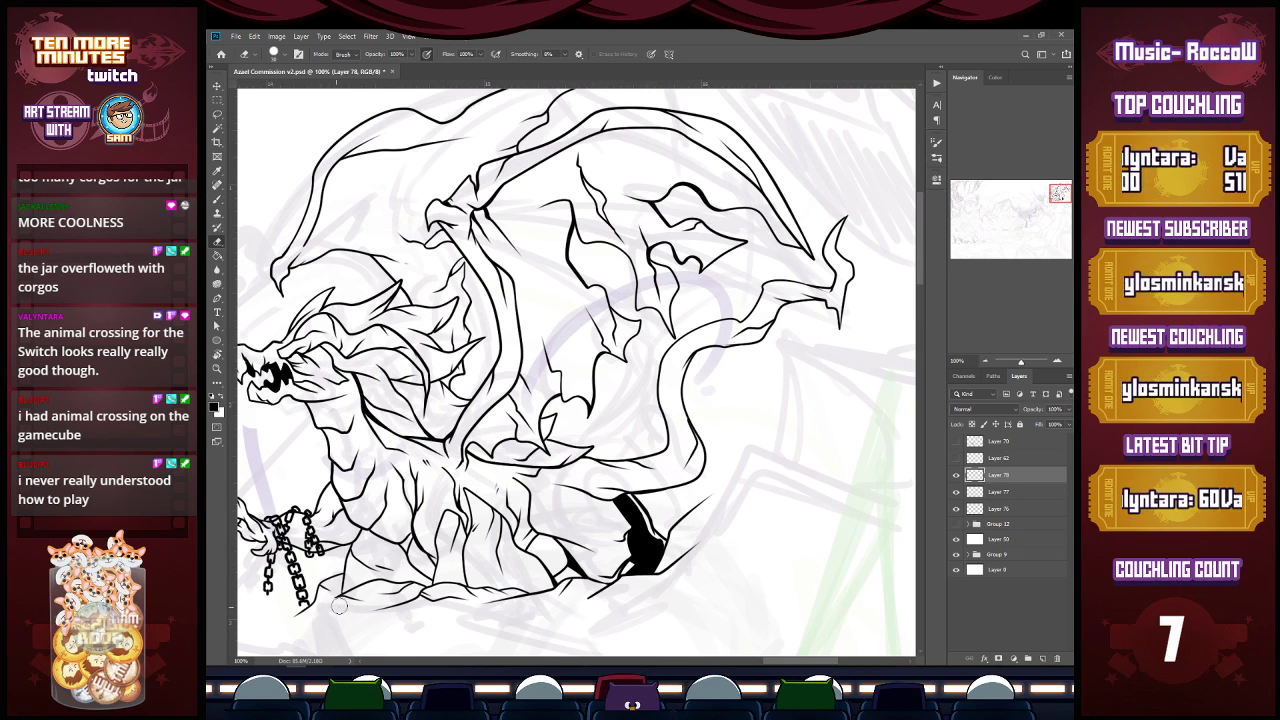
Step: Save the document
key("z")
left_click_drag(725, 587, 704, 575)
key("ctrl+s")
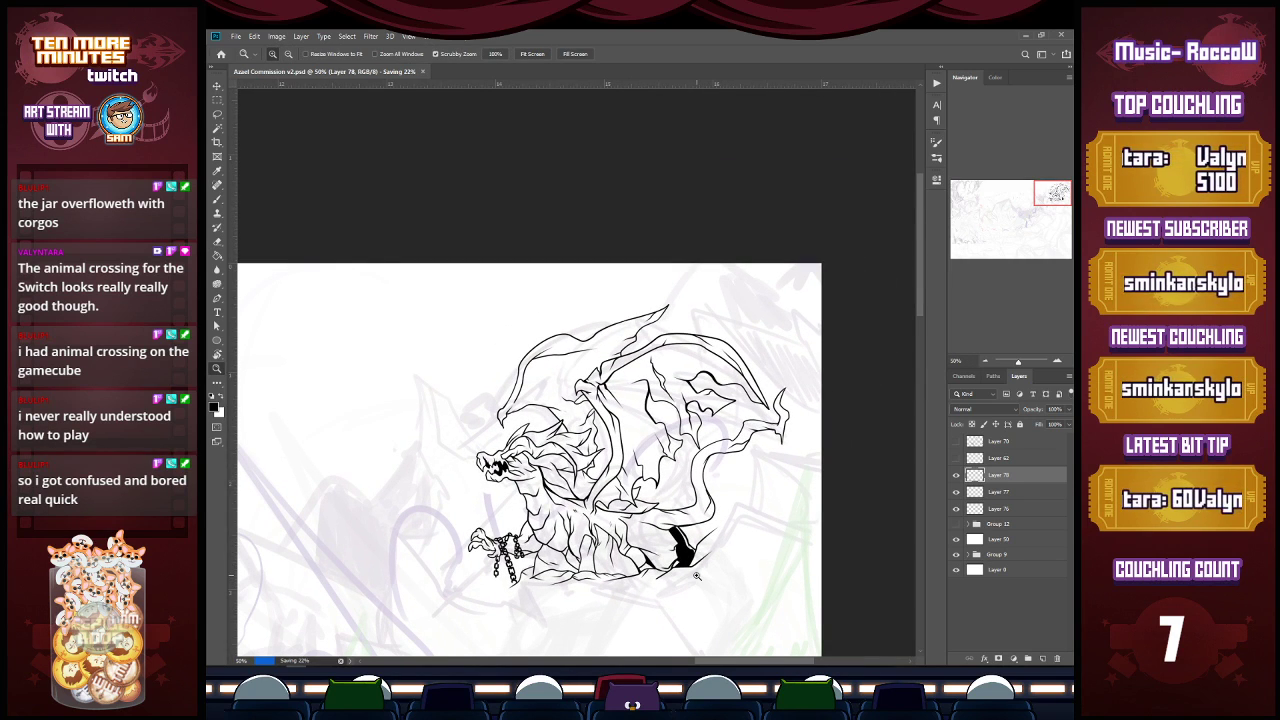
mouse_move(724, 662)
left_mouse_down()
mouse_move(696, 665)
mouse_move(716, 662)
left_mouse_up()
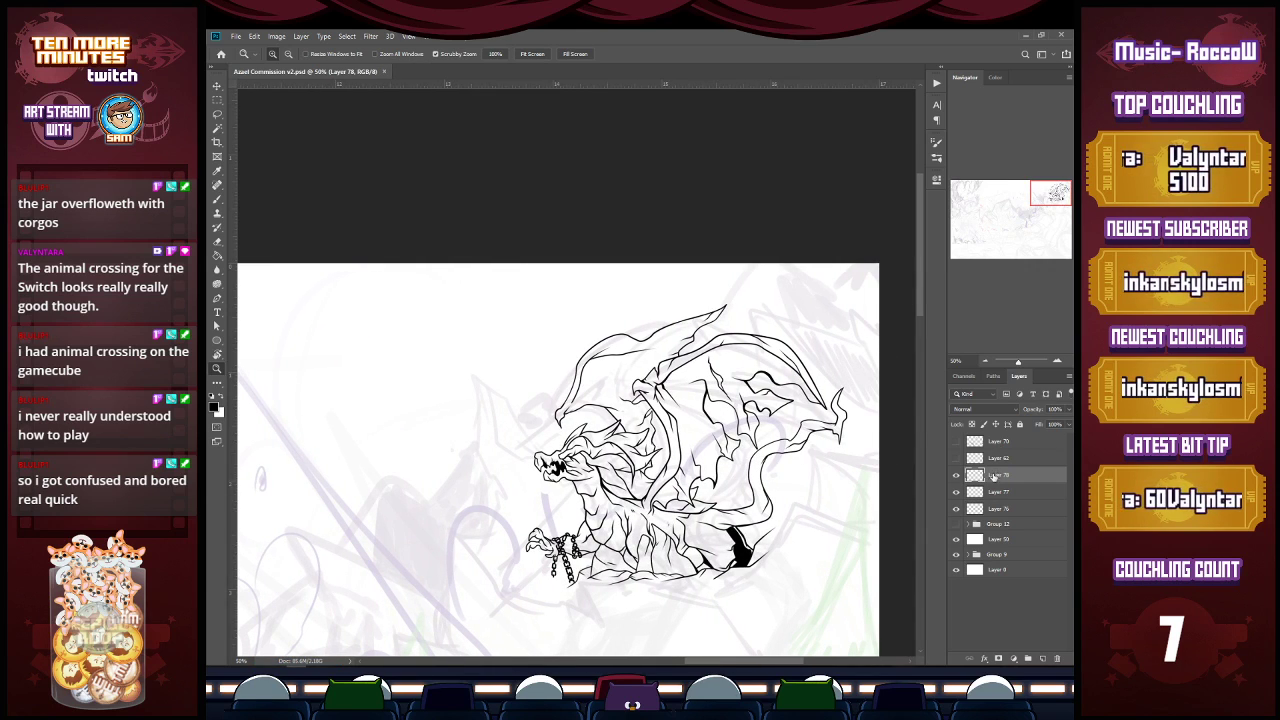
Step: Move Layer 78 beneath Layer 77 and merge it into Layer 76
left_click(956, 475)
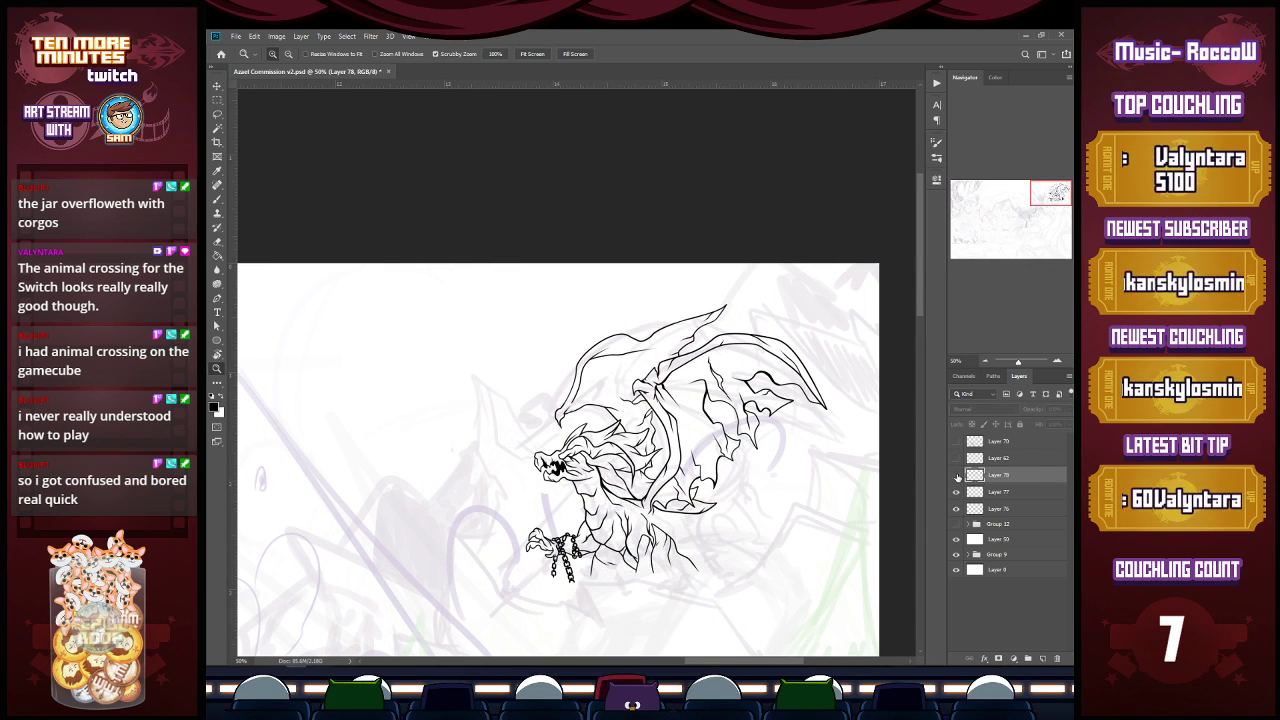
left_click(956, 475)
left_click(1010, 491)
key("ctrl+e")
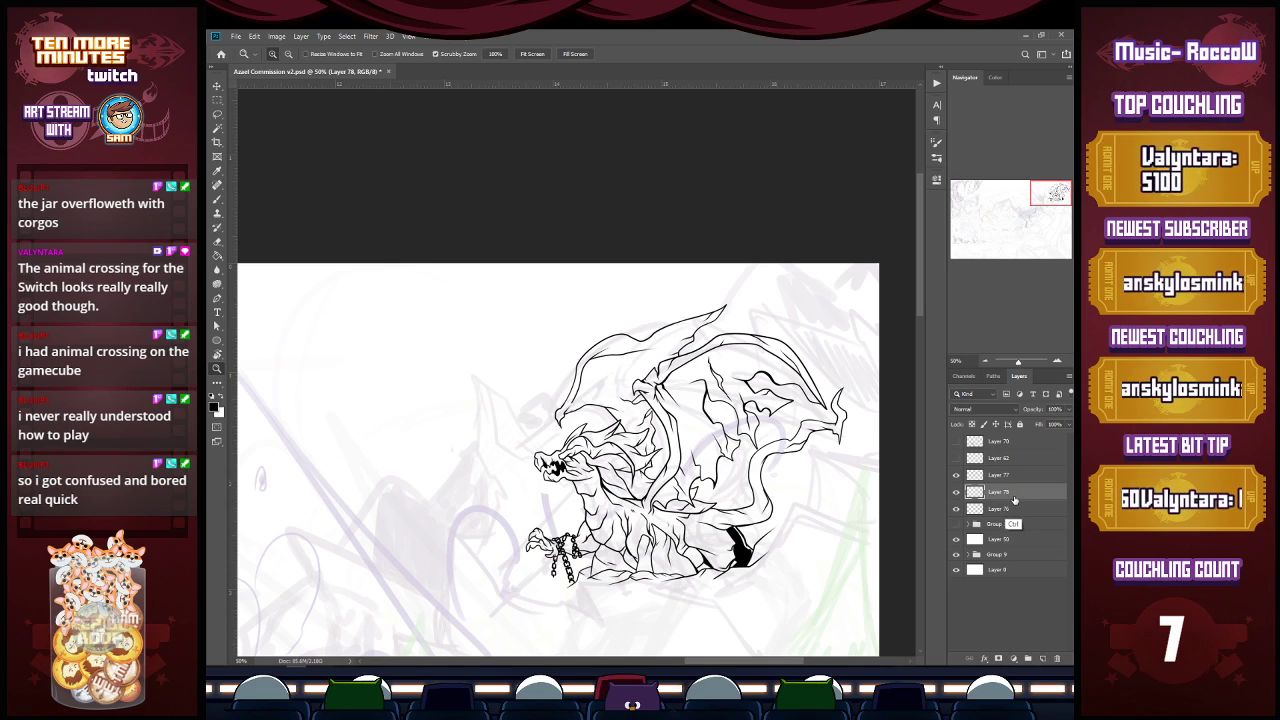
Step: Group Layer 77 and Layer 76 and name the group DRAGOOOOON
left_click(1004, 478, "ctrl")
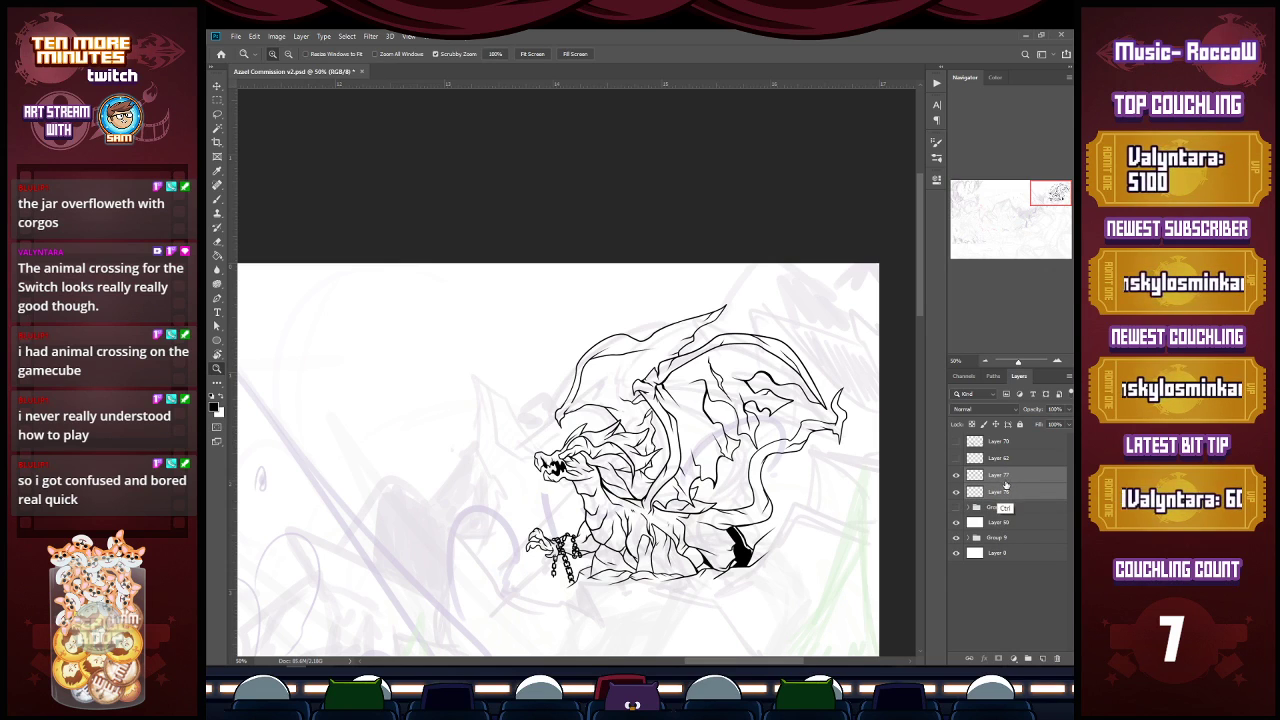
key("ctrl+g")
double_click(996, 474)
type("DR")
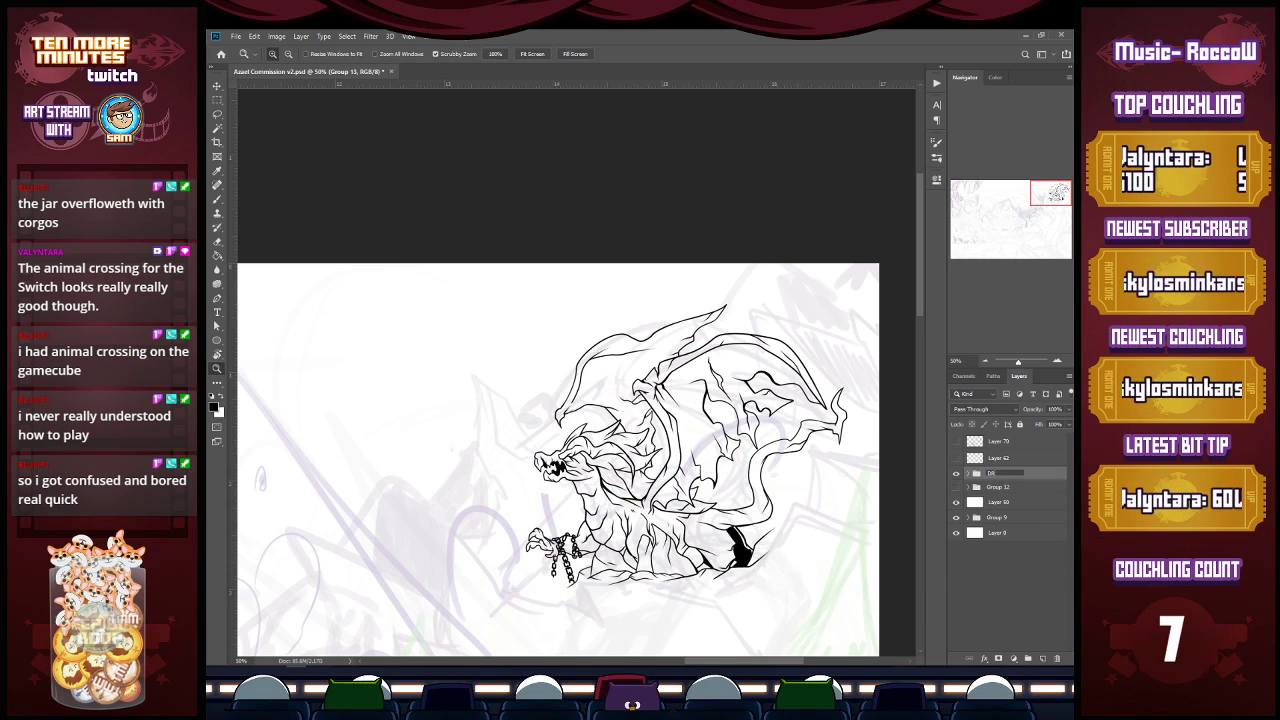
type("AGOOOOON")
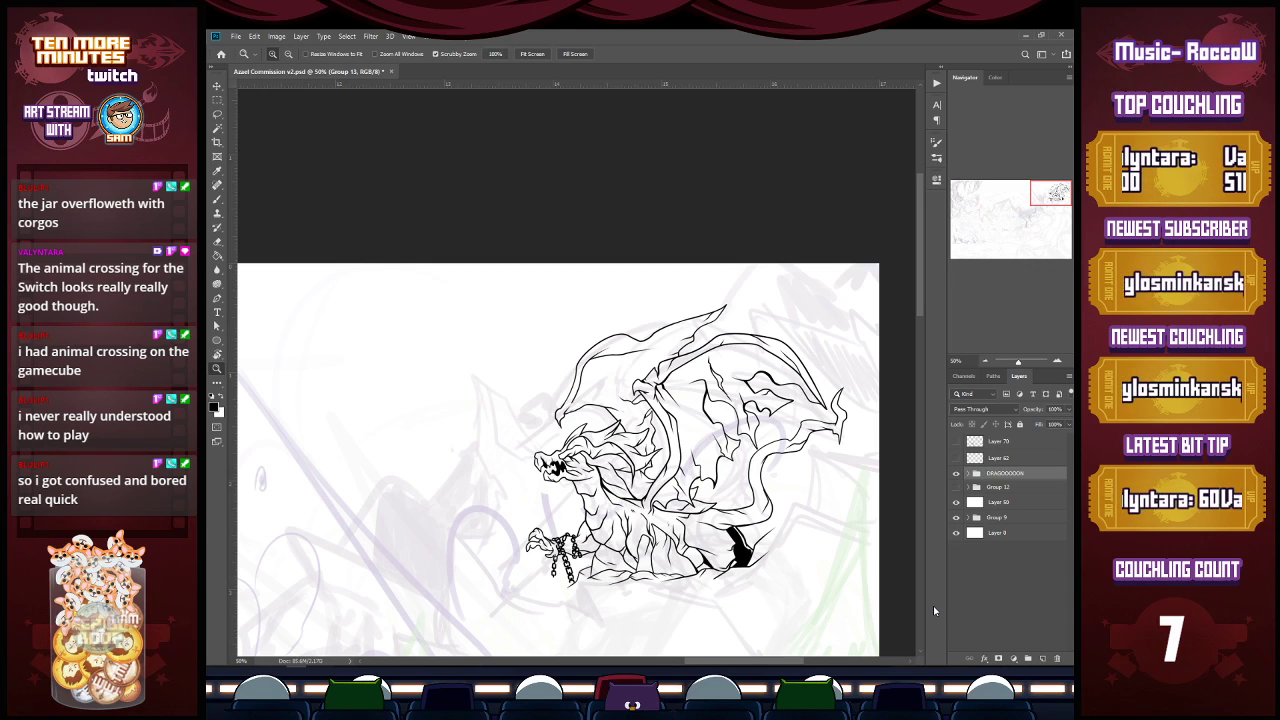
key("Return")
Step: On Layer 76 inside the dragon group, ink the rocky ridge rising behind the haunch toward the canvas edge
key("e")
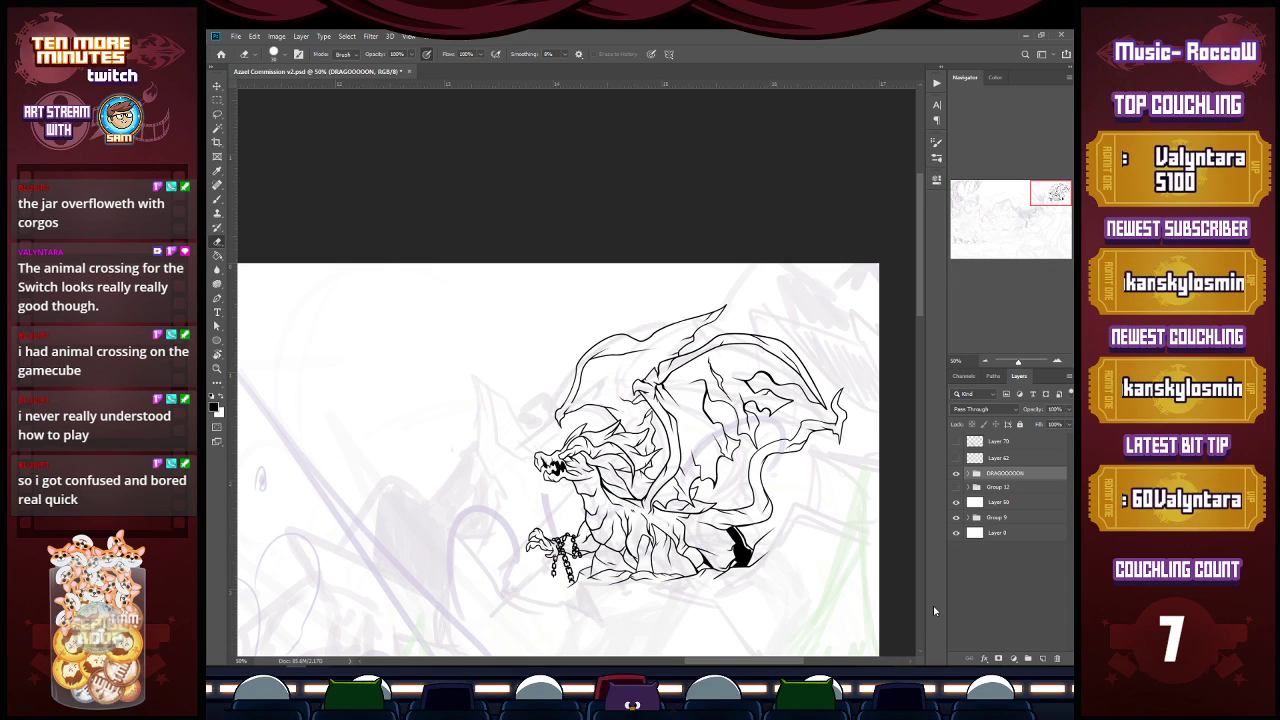
key("z")
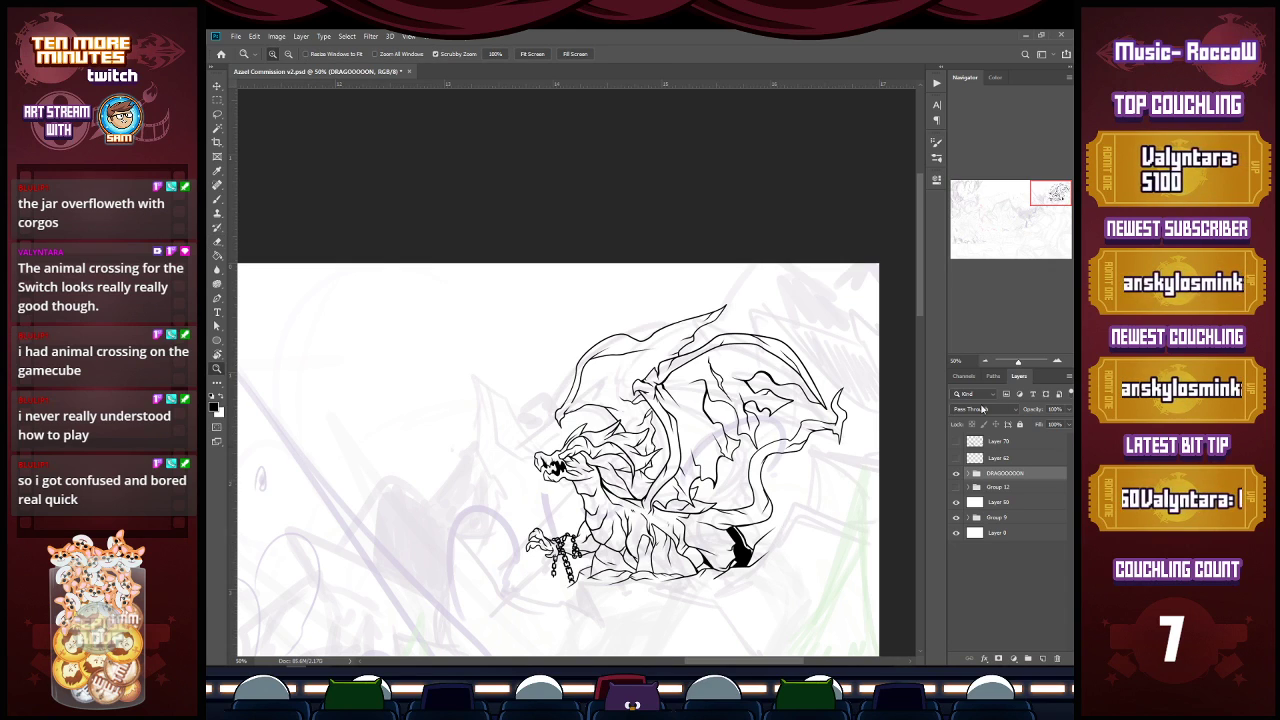
left_click(968, 474)
left_click(1004, 506)
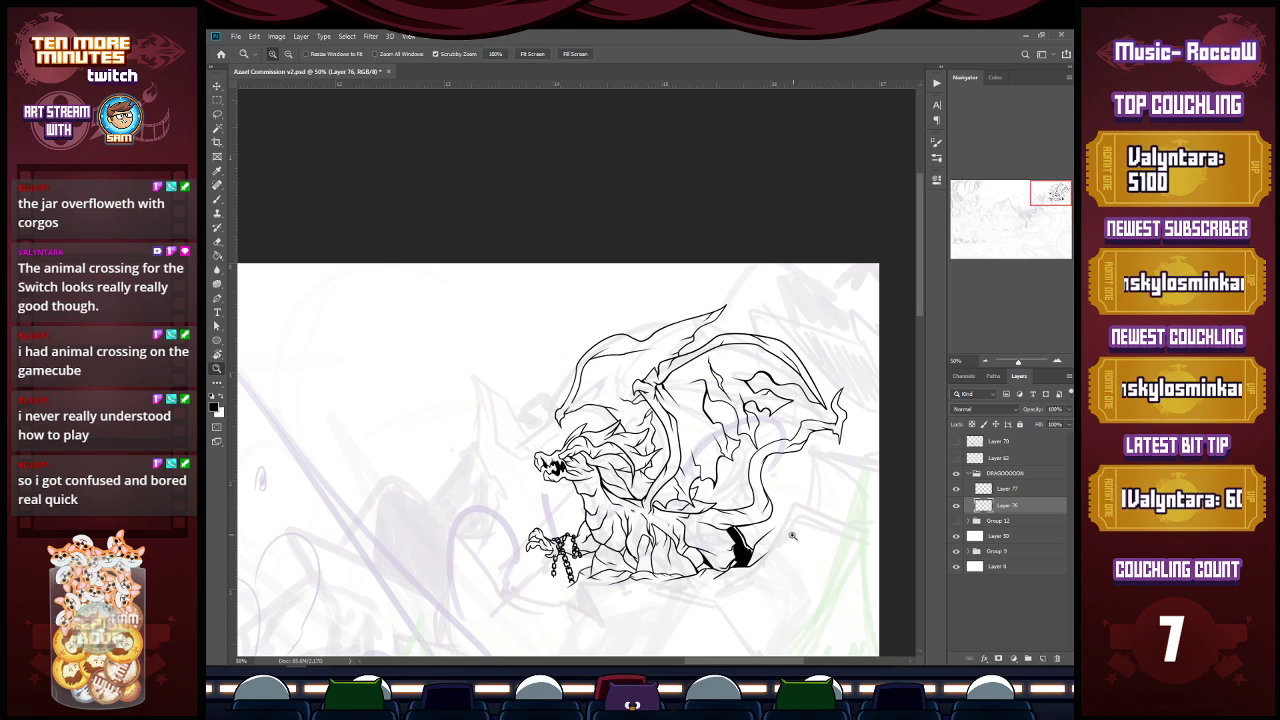
left_click(784, 527)
key("b")
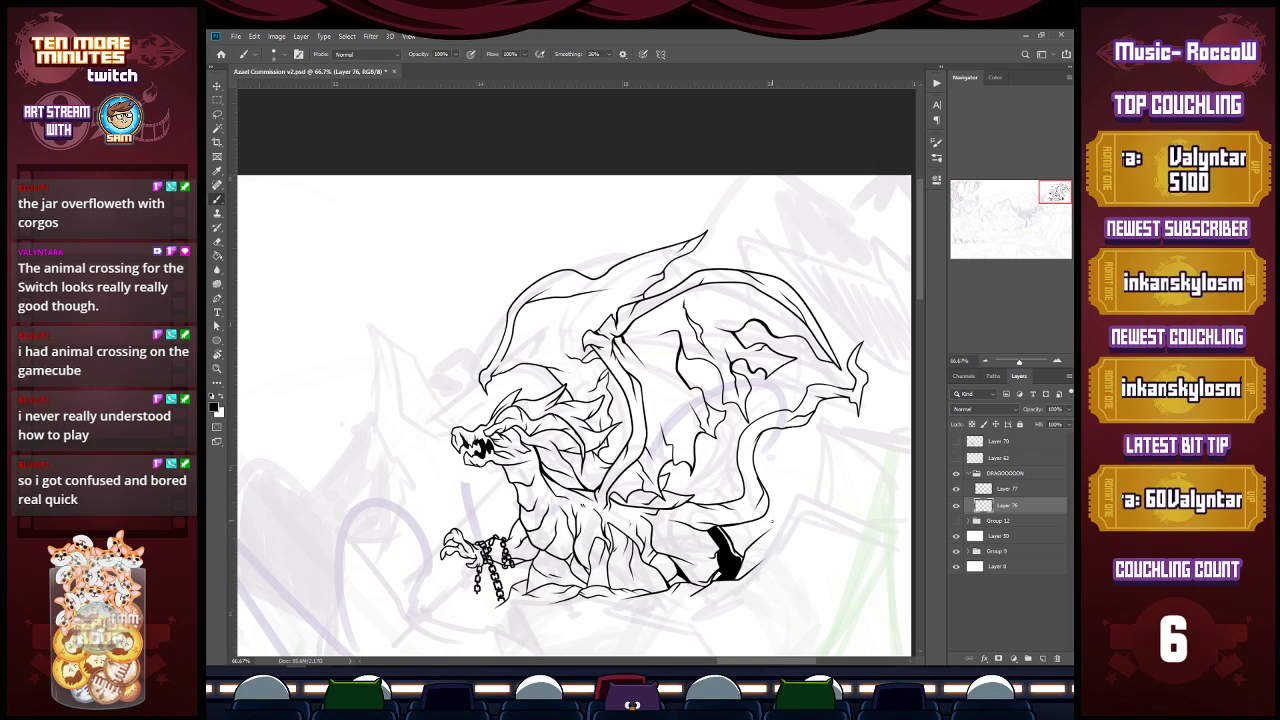
mouse_move(762, 545)
left_mouse_down()
mouse_move(830, 454)
mouse_move(795, 502)
mouse_move(789, 450)
mouse_move(821, 451)
mouse_move(891, 495)
mouse_move(851, 489)
mouse_move(877, 527)
left_mouse_up()
left_click_drag(850, 477, 910, 505)
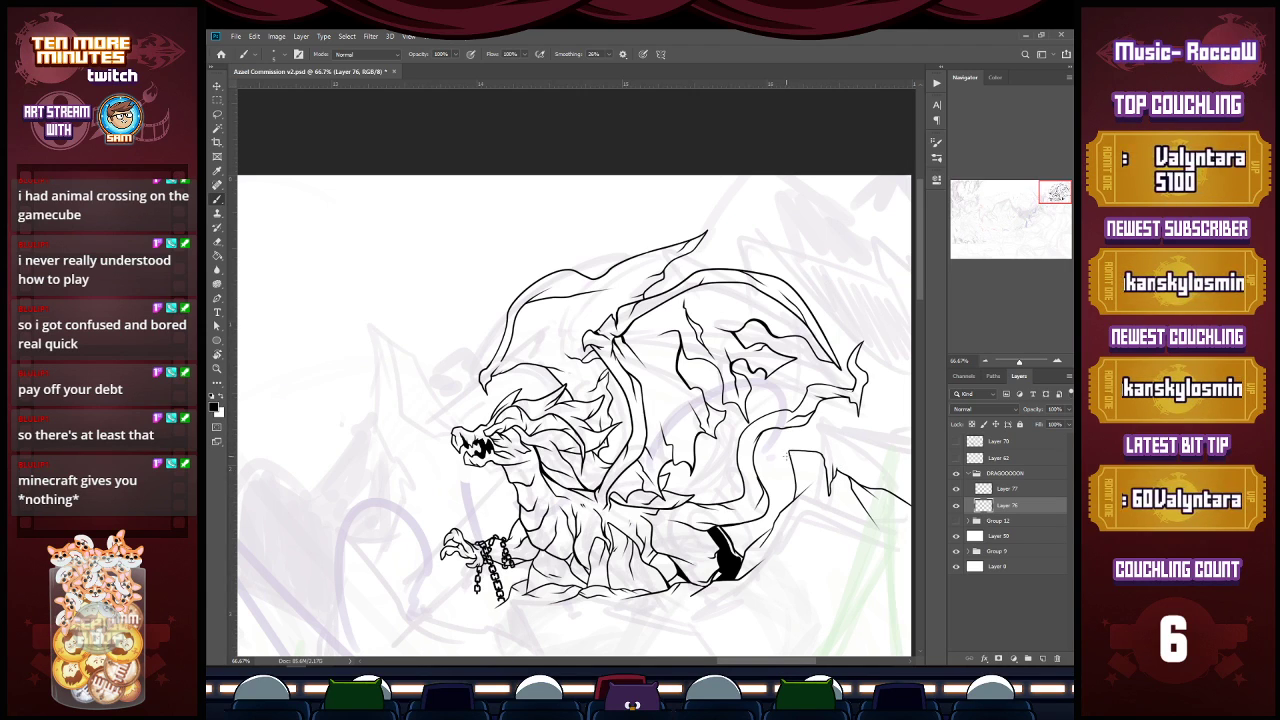
mouse_move(783, 455)
left_mouse_down()
mouse_move(794, 482)
mouse_move(794, 440)
mouse_move(945, 467)
mouse_move(910, 465)
mouse_move(912, 535)
left_mouse_up()
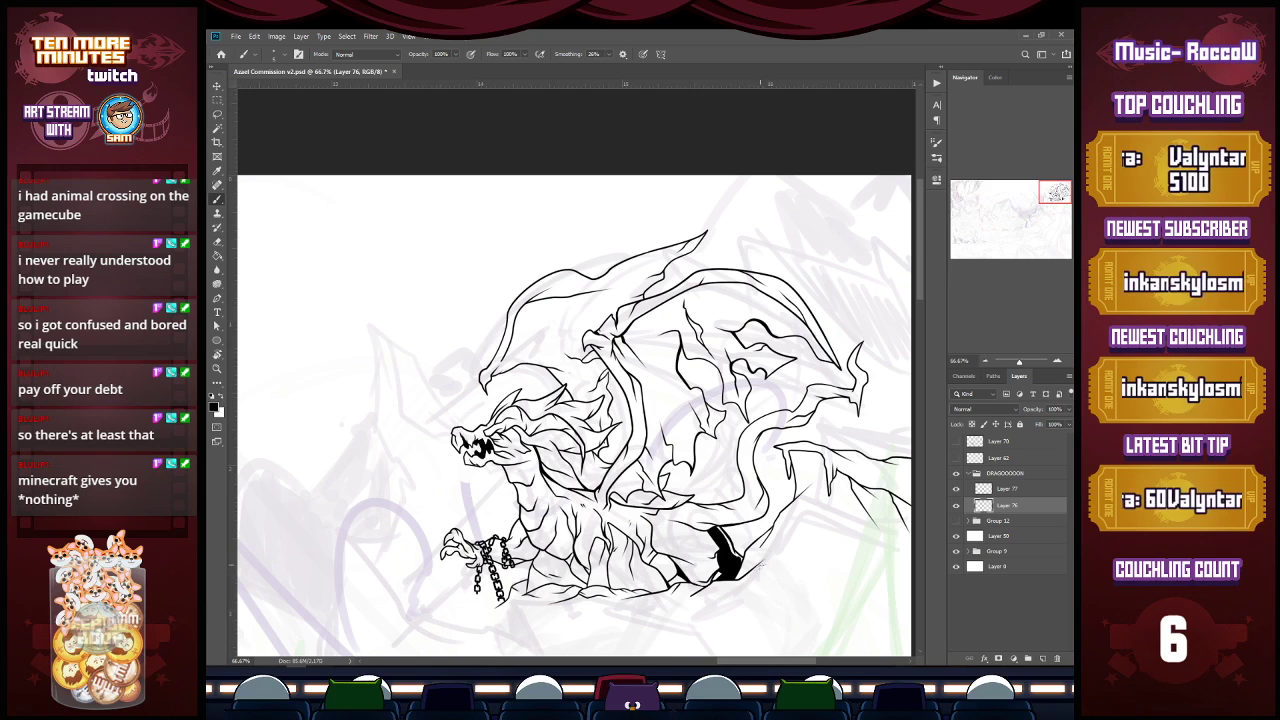
Step: Add slope and crevice lines below the ridge behind the dragon, extending down to the canvas edge
left_click_drag(786, 557, 842, 528)
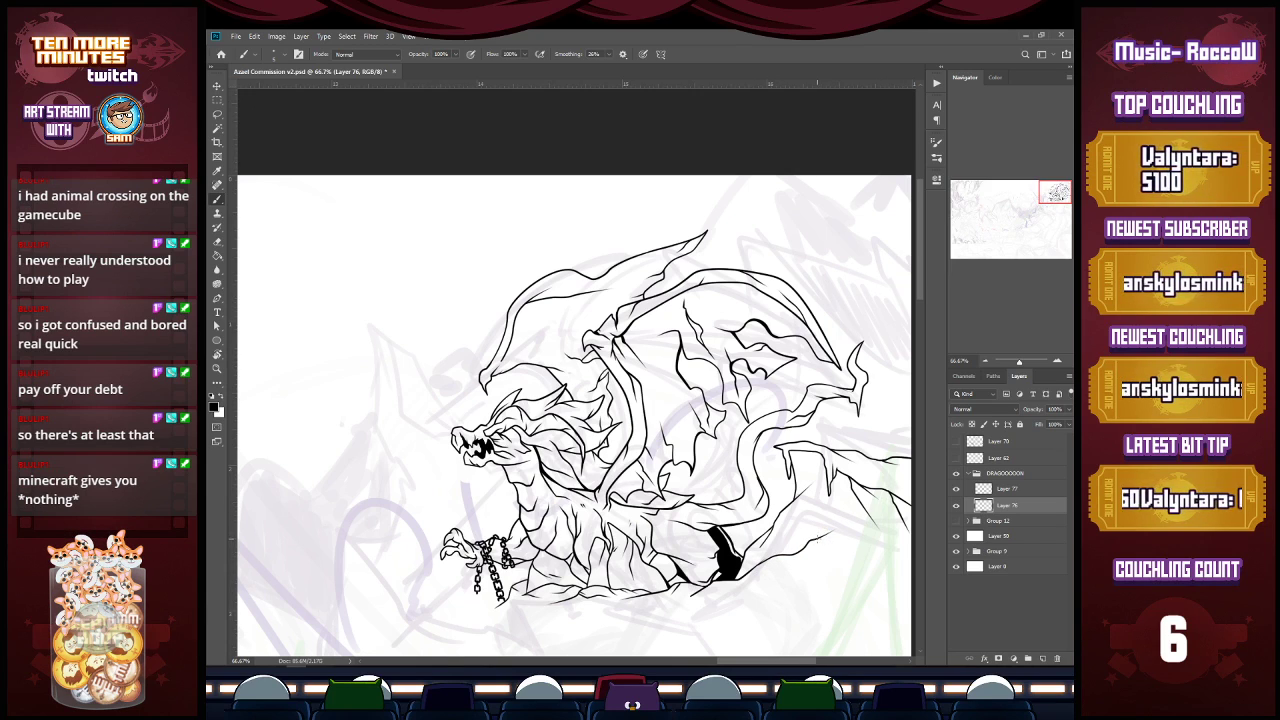
left_click_drag(807, 447, 822, 497)
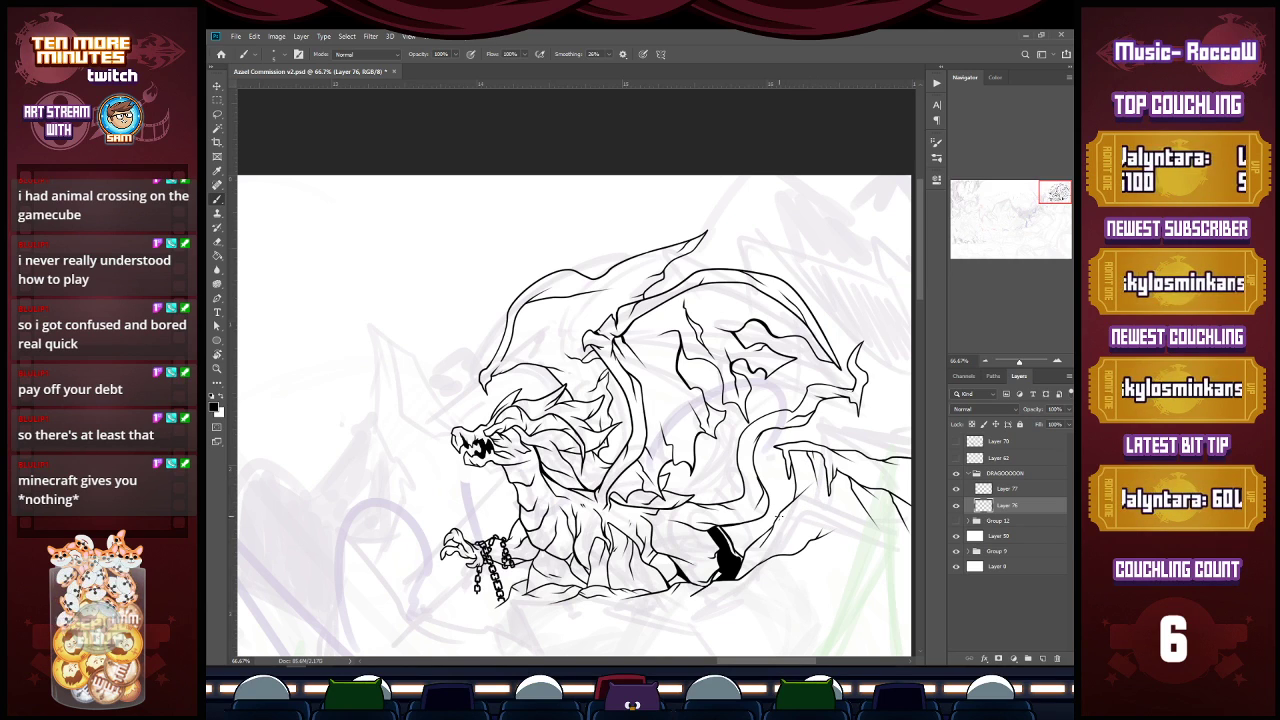
mouse_move(790, 519)
left_mouse_down()
mouse_move(824, 512)
mouse_move(780, 570)
mouse_move(888, 562)
left_mouse_up()
left_click_drag(778, 664, 796, 663)
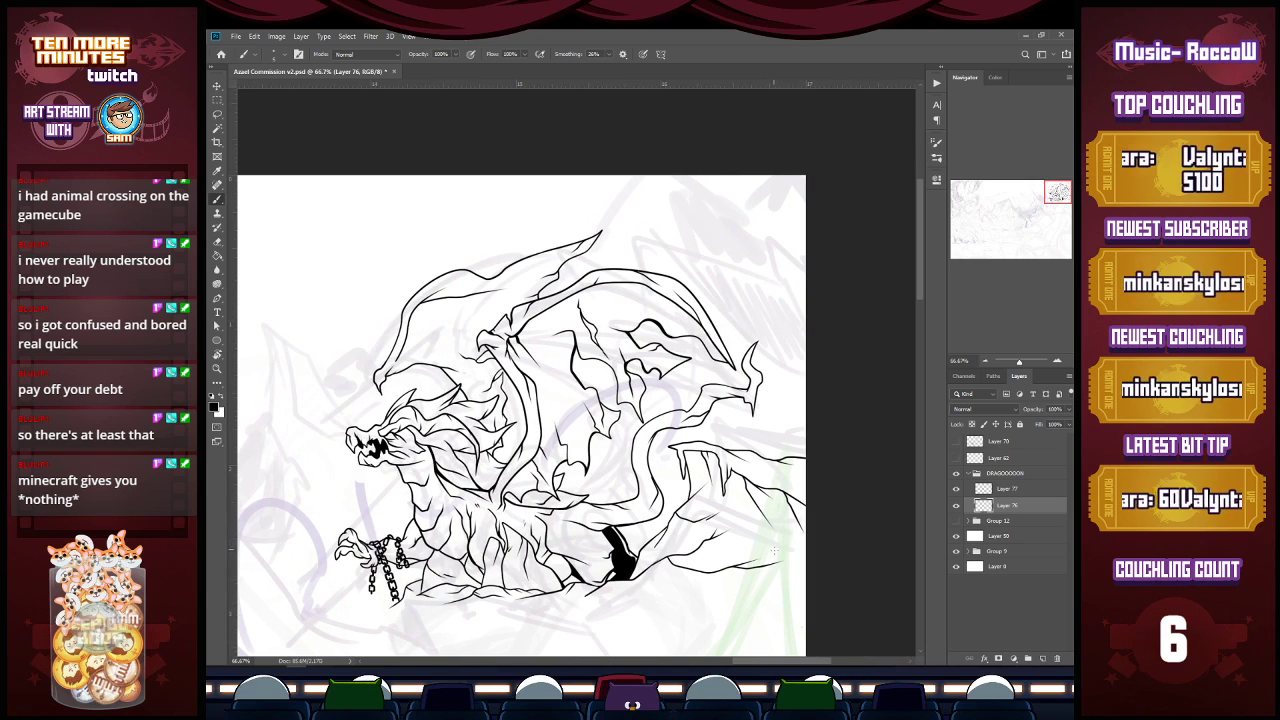
left_click_drag(774, 544, 808, 598)
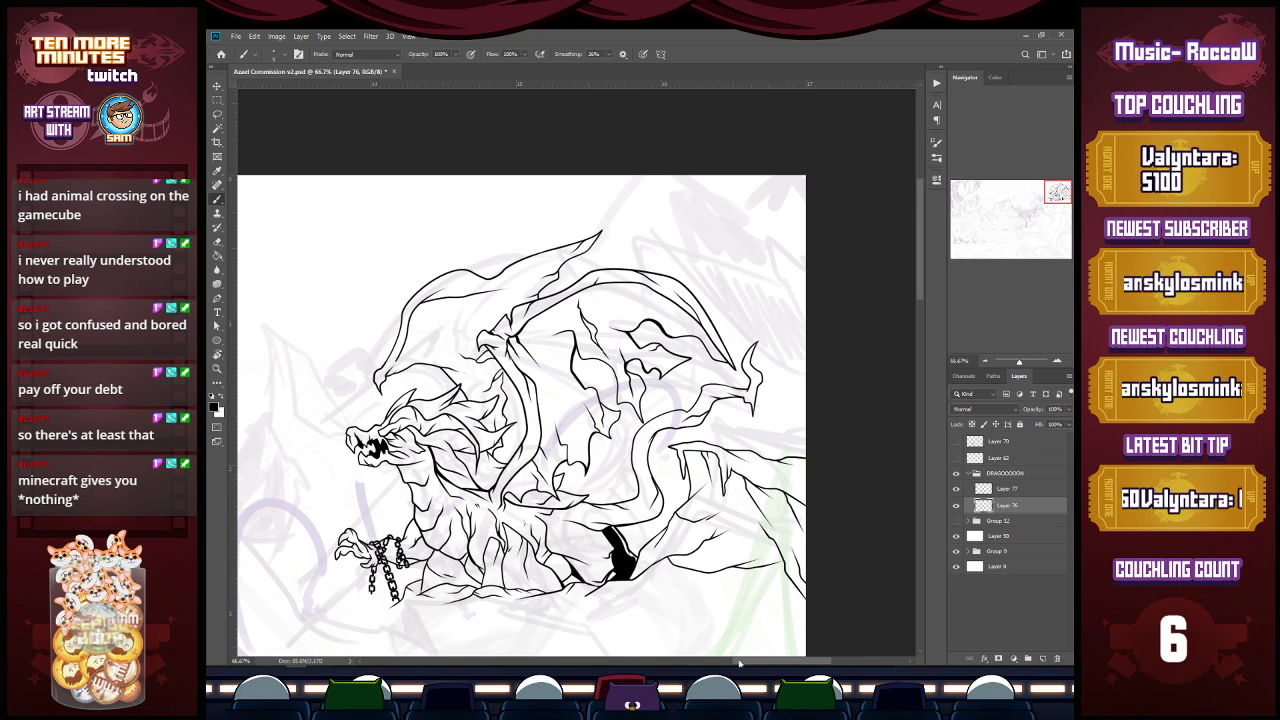
Step: Draw jagged pine tree foliage at the canvas edge, above the ridge and beside the tail tip
left_click_drag(745, 663, 742, 663)
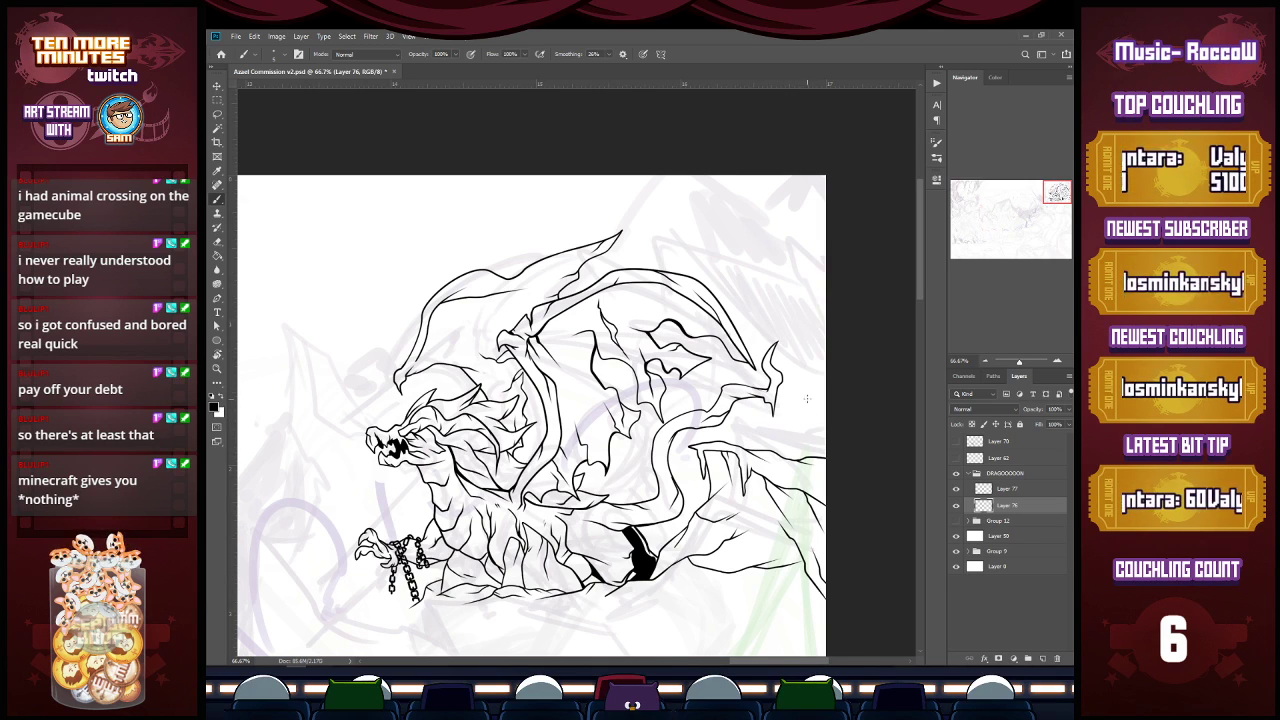
mouse_move(785, 417)
left_mouse_down()
mouse_move(821, 396)
mouse_move(780, 433)
mouse_move(799, 445)
mouse_move(799, 429)
mouse_move(777, 437)
mouse_move(810, 448)
left_mouse_up()
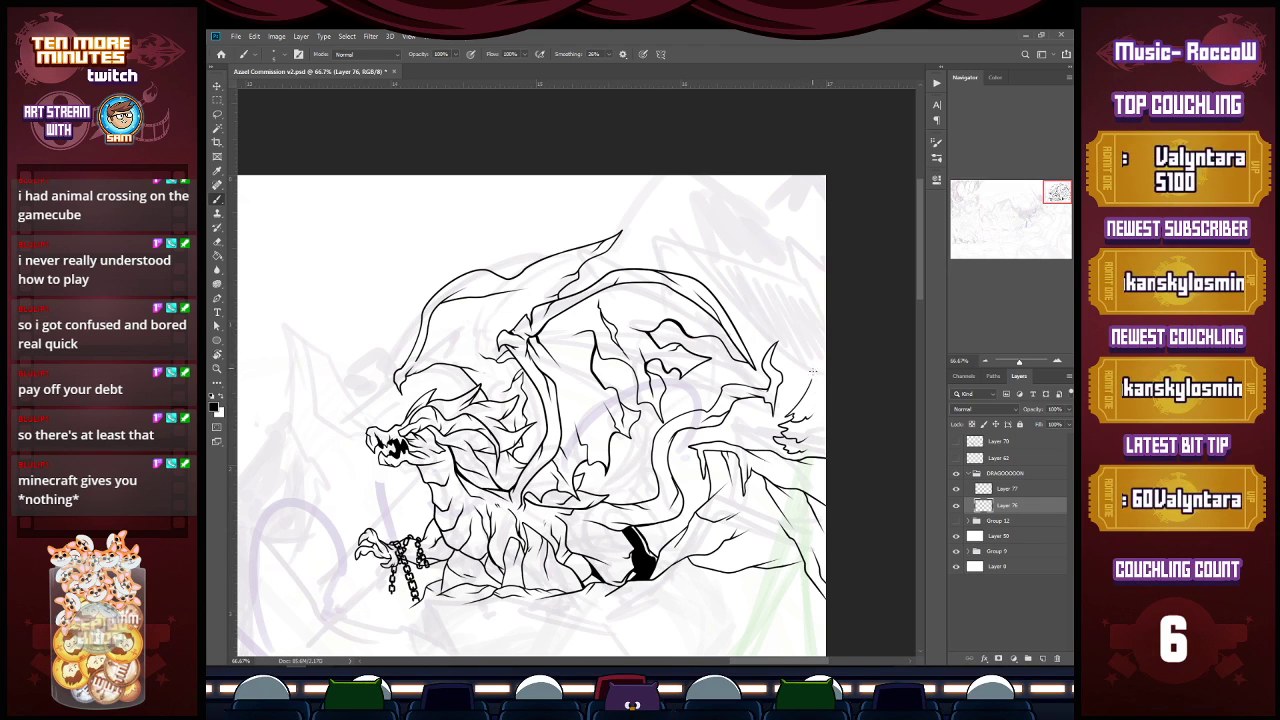
left_click_drag(811, 380, 824, 402)
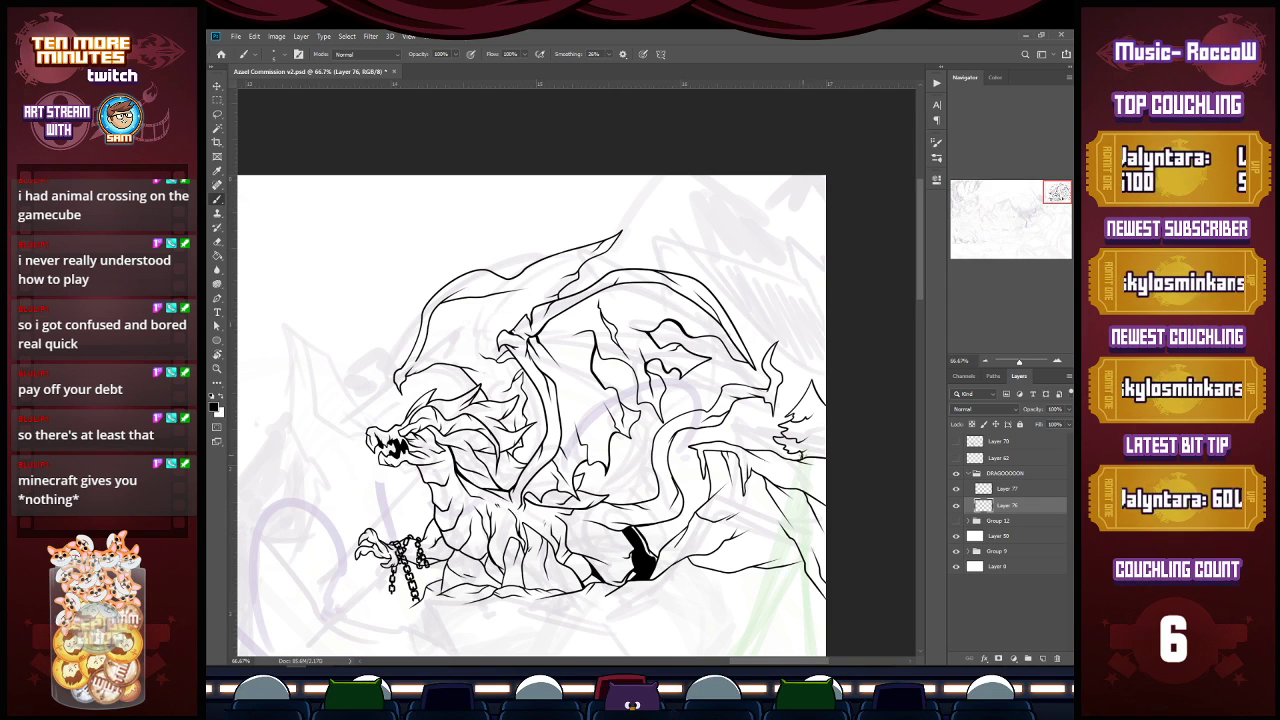
left_click_drag(803, 456, 826, 448)
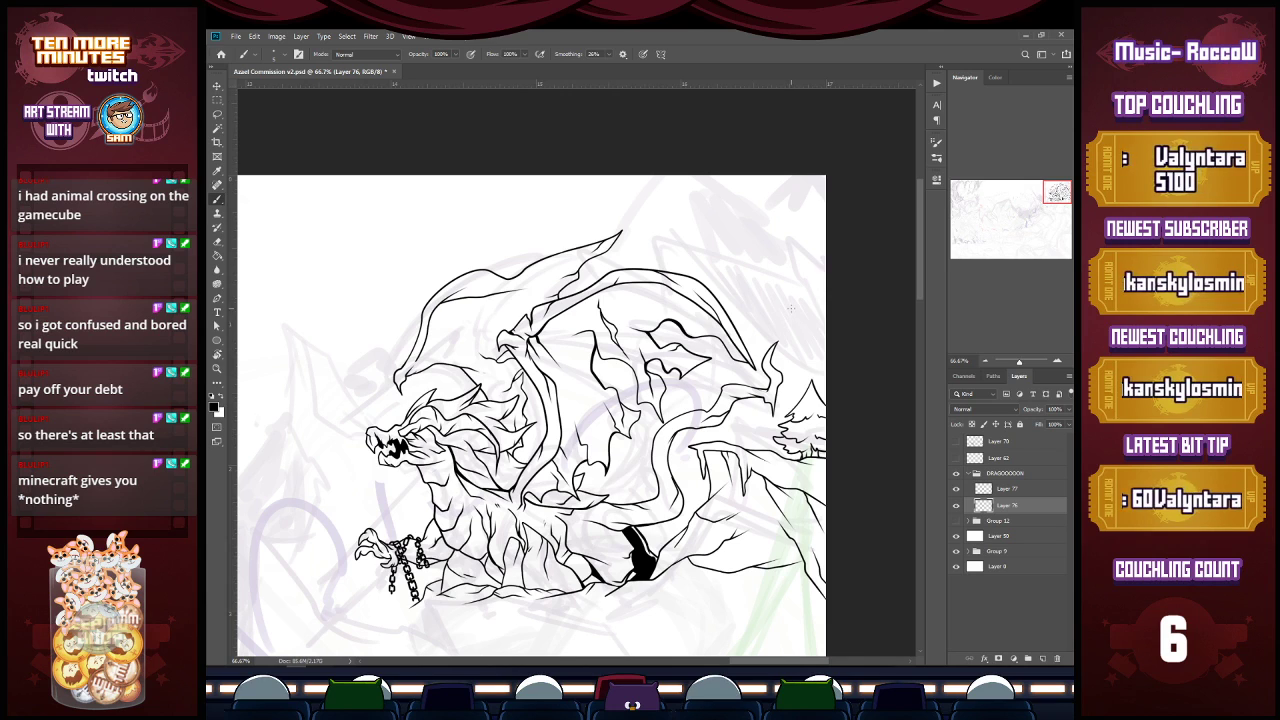
left_click(956, 505)
left_click(956, 505)
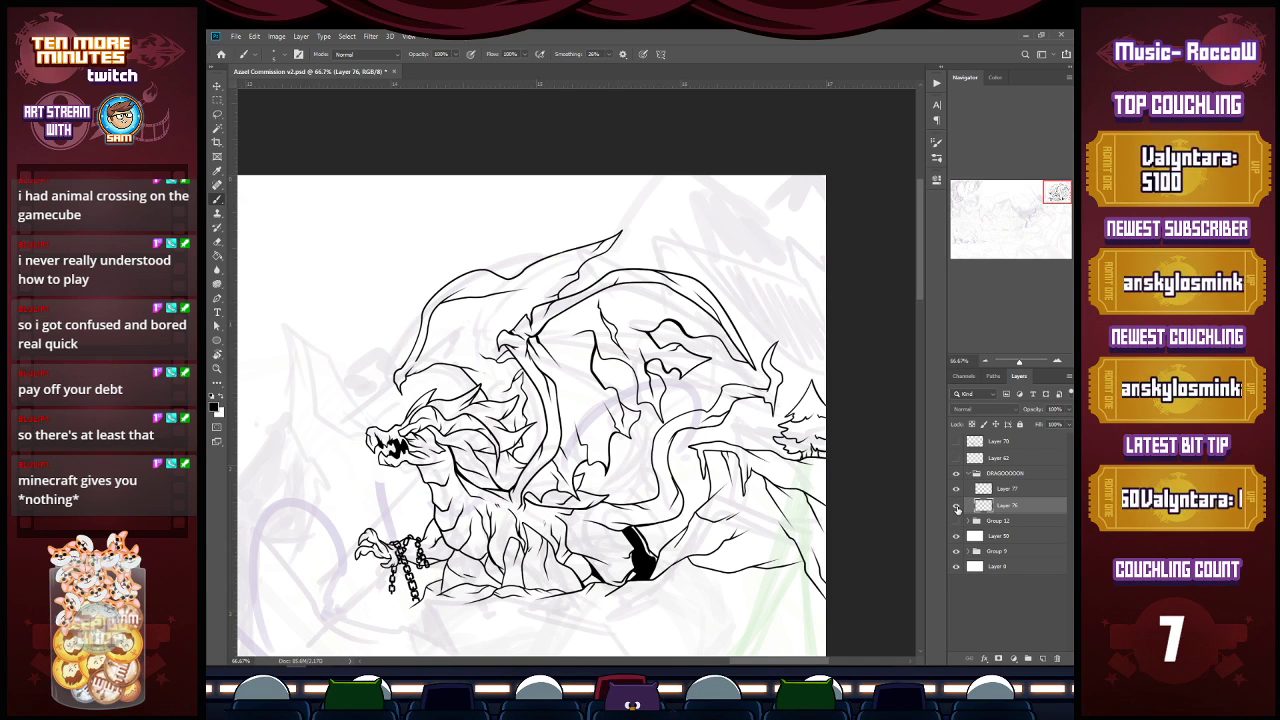
Step: Draw the pointed rock outcrop jutting out below the chained claw and the ledge contours beneath the dragon's torso
left_click_drag(920, 290, 917, 311)
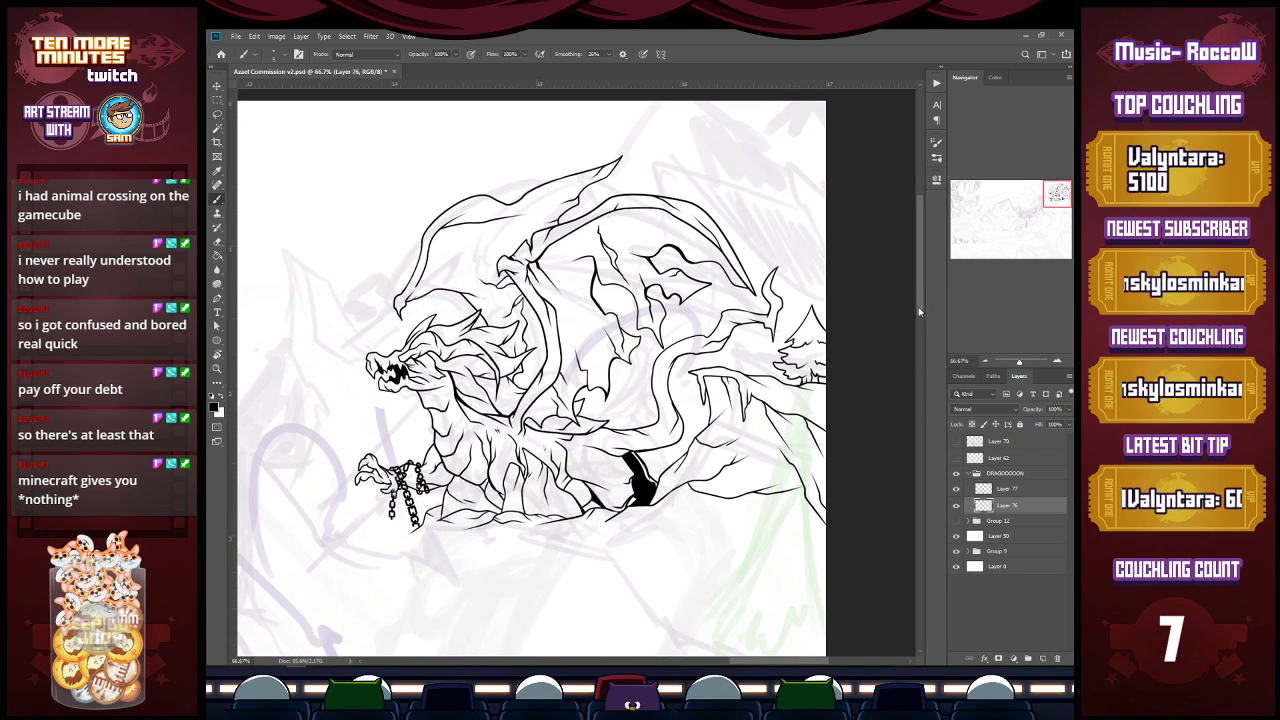
left_click_drag(753, 664, 715, 662)
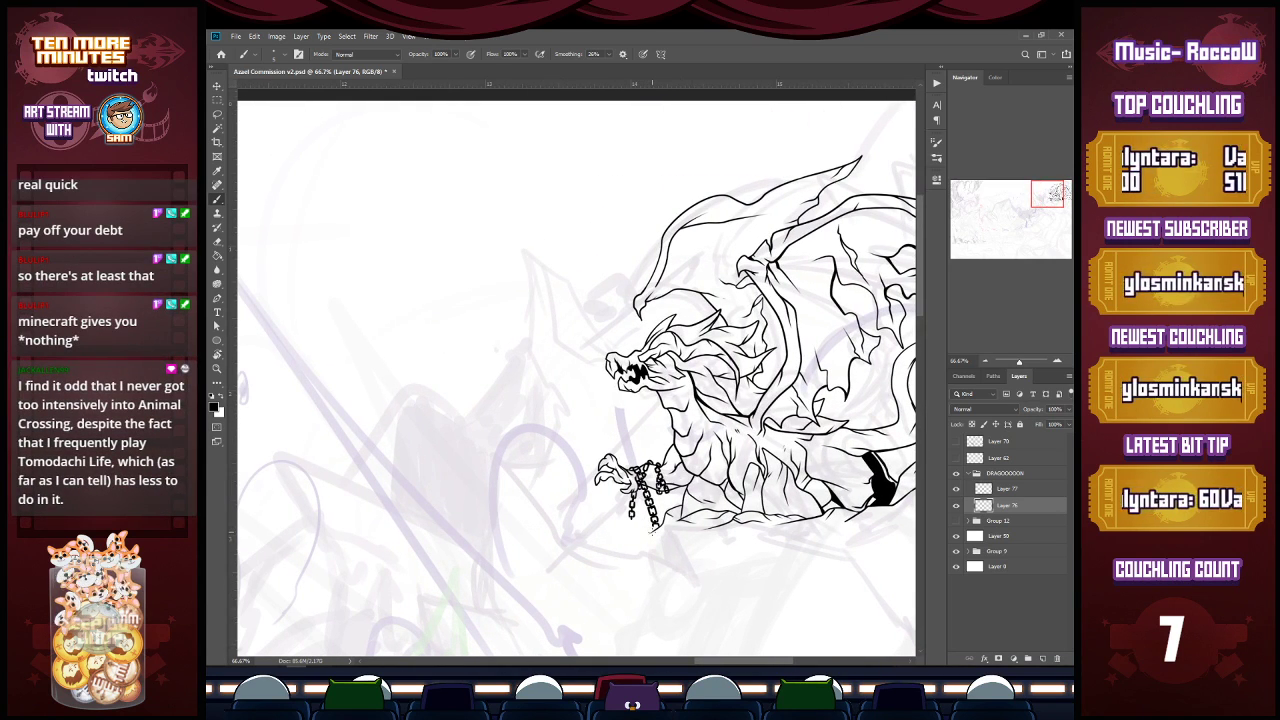
mouse_move(597, 506)
left_mouse_down()
mouse_move(506, 454)
mouse_move(556, 478)
mouse_move(513, 484)
mouse_move(566, 517)
mouse_move(583, 548)
mouse_move(598, 506)
left_mouse_up()
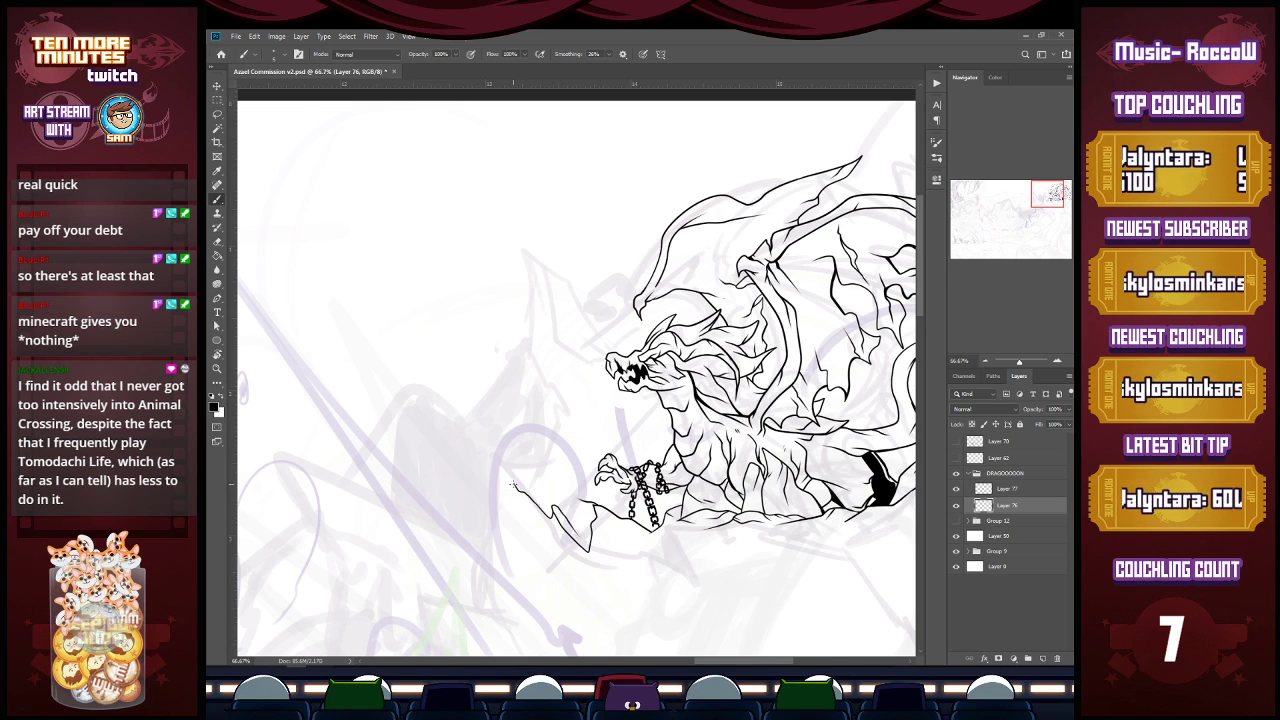
mouse_move(511, 482)
left_mouse_down()
mouse_move(490, 458)
mouse_move(589, 497)
left_mouse_up()
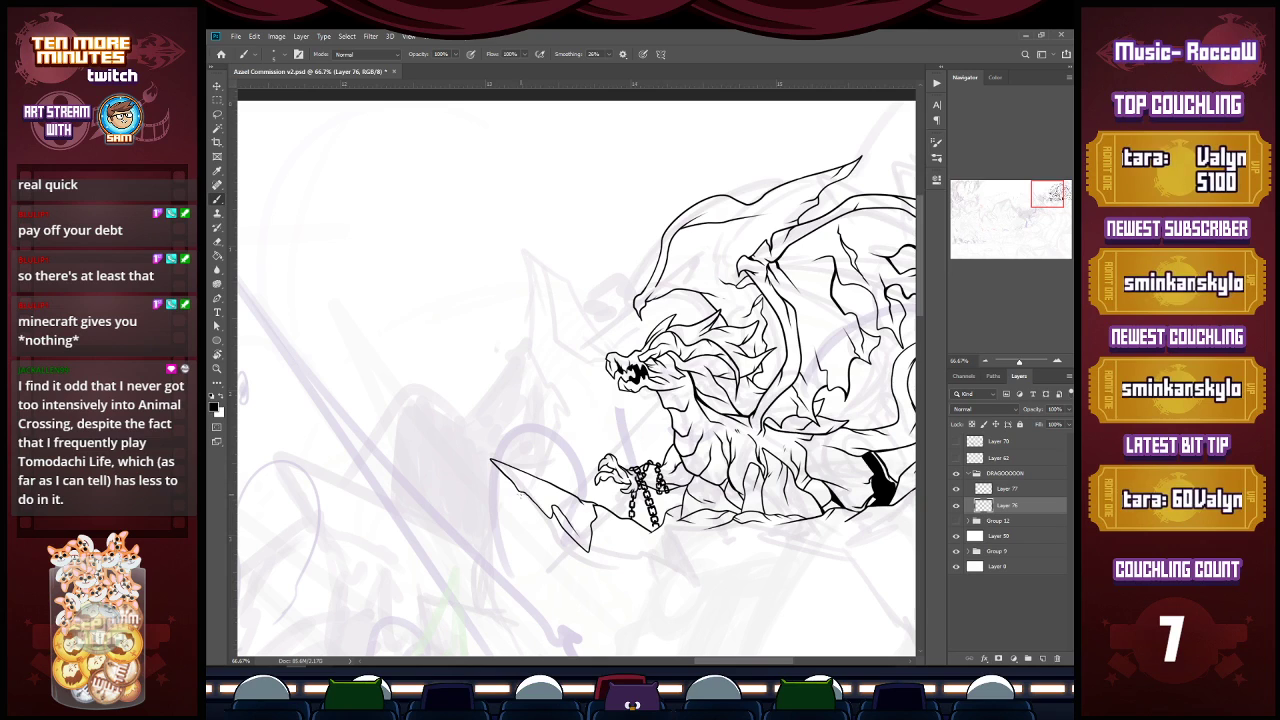
left_click_drag(520, 492, 560, 582)
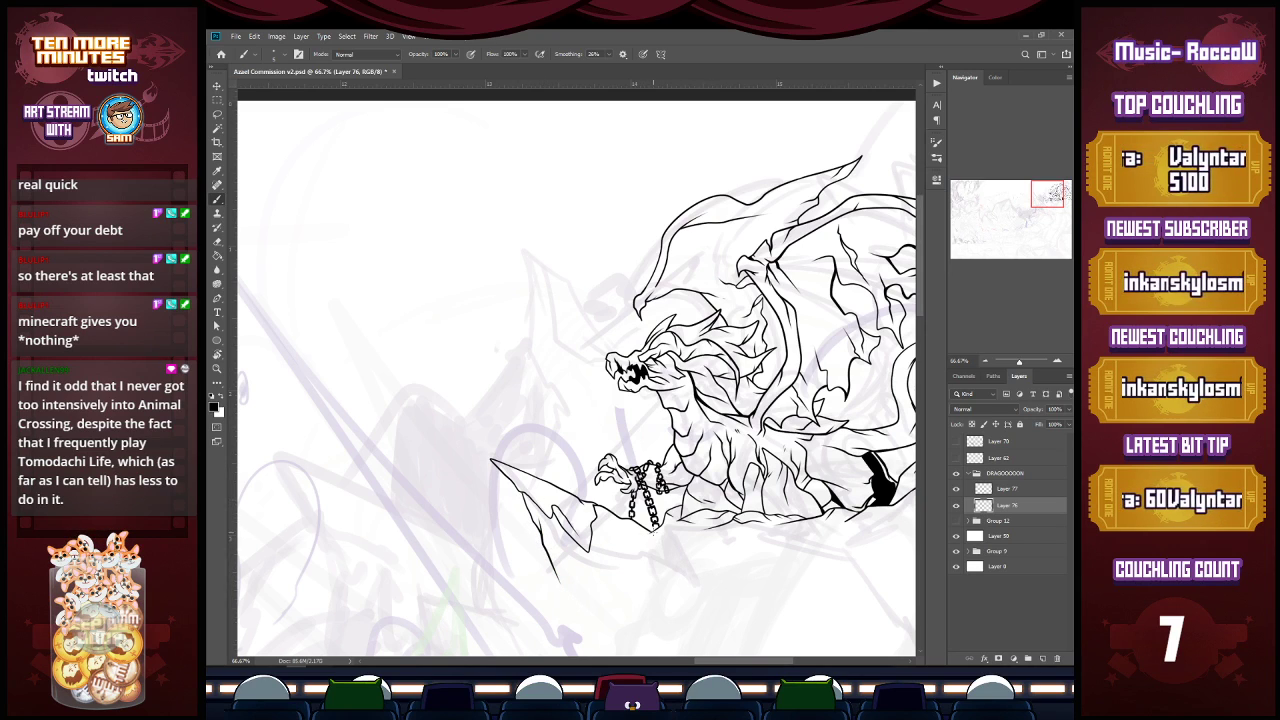
mouse_move(642, 536)
left_mouse_down()
mouse_move(602, 568)
mouse_move(698, 578)
left_mouse_up()
left_click_drag(640, 534, 730, 556)
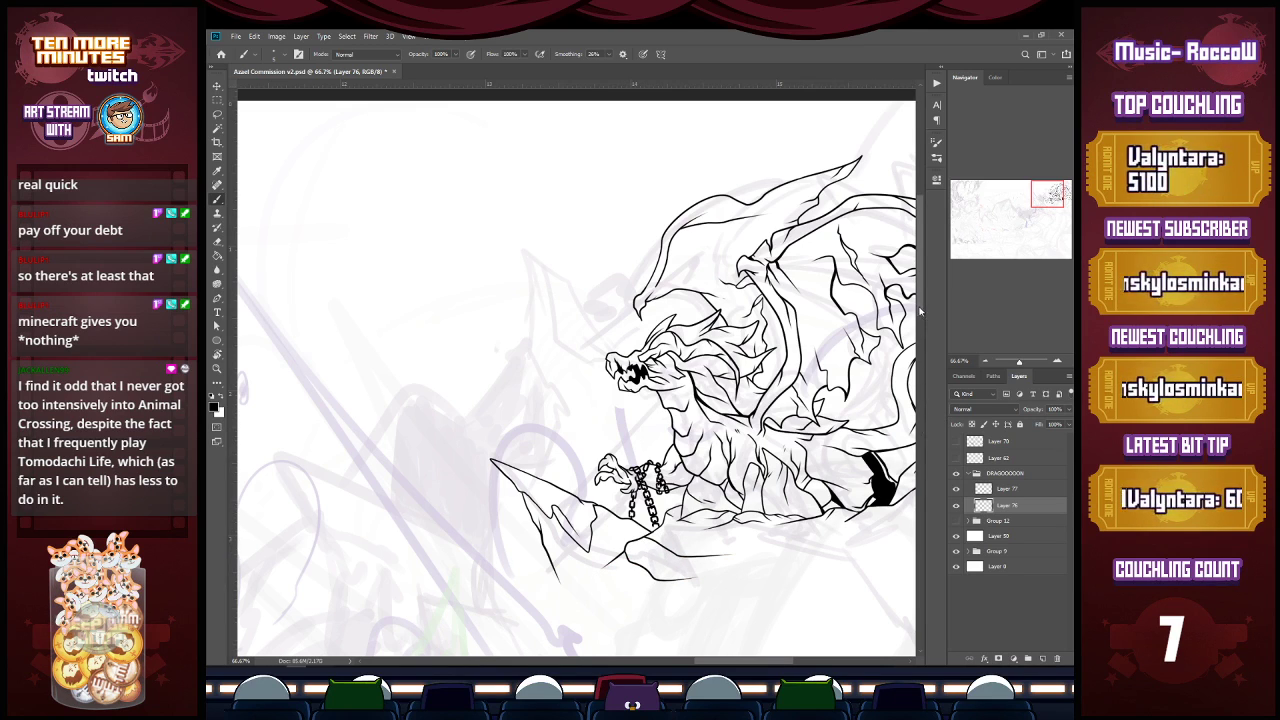
Step: Add crevice lines inside the pointed rock outcrop below the chained claw and extend its lower edge downward
scroll(920, 311, "down", 3)
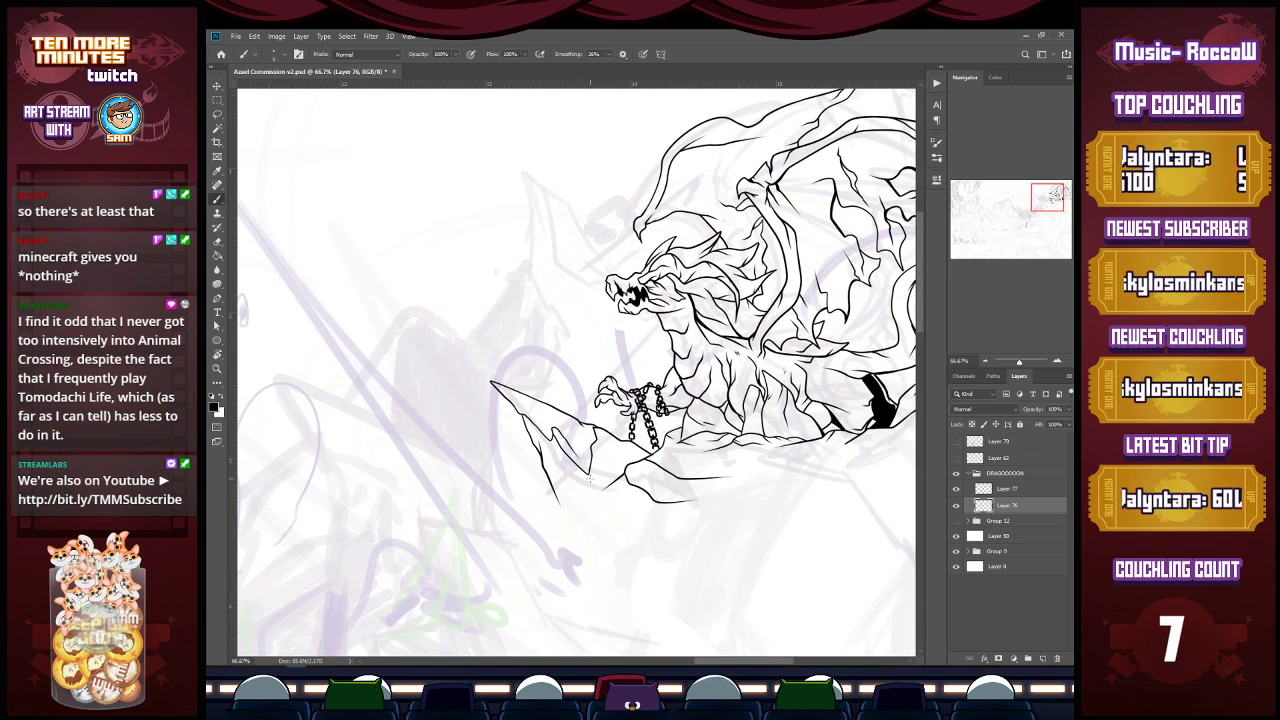
left_click_drag(589, 476, 591, 494)
left_click_drag(597, 440, 613, 455)
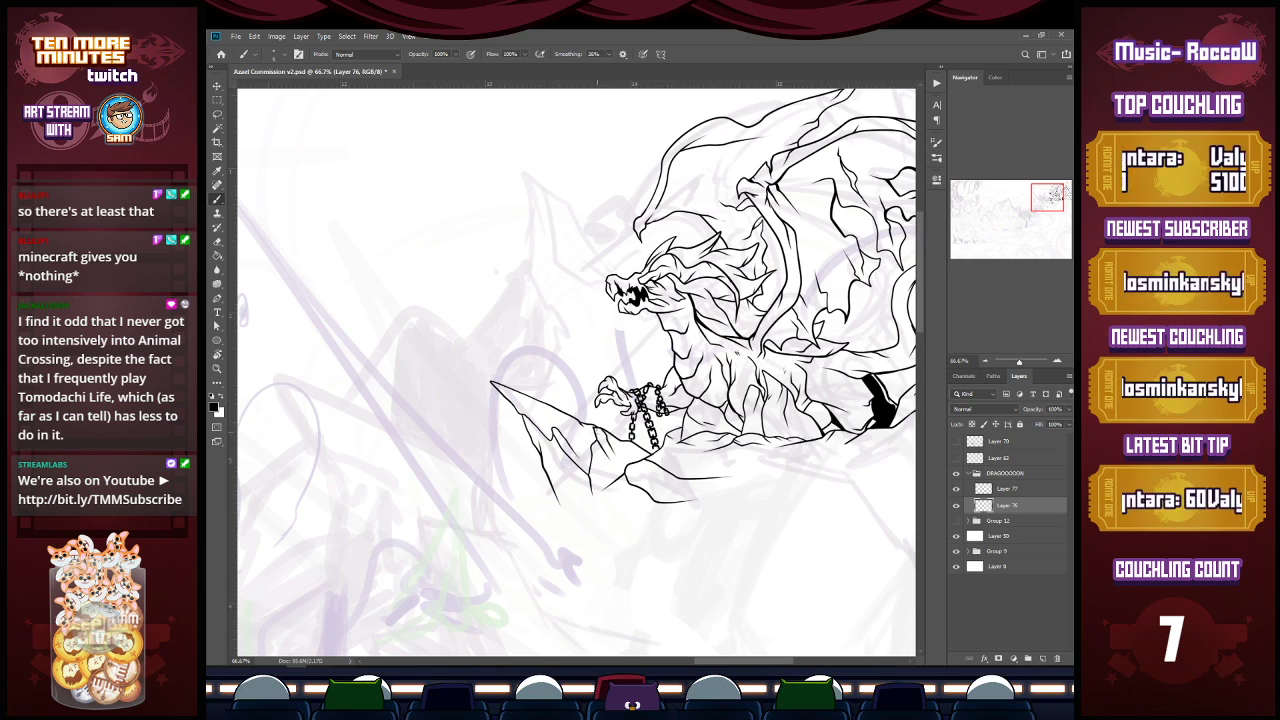
left_click_drag(558, 500, 563, 534)
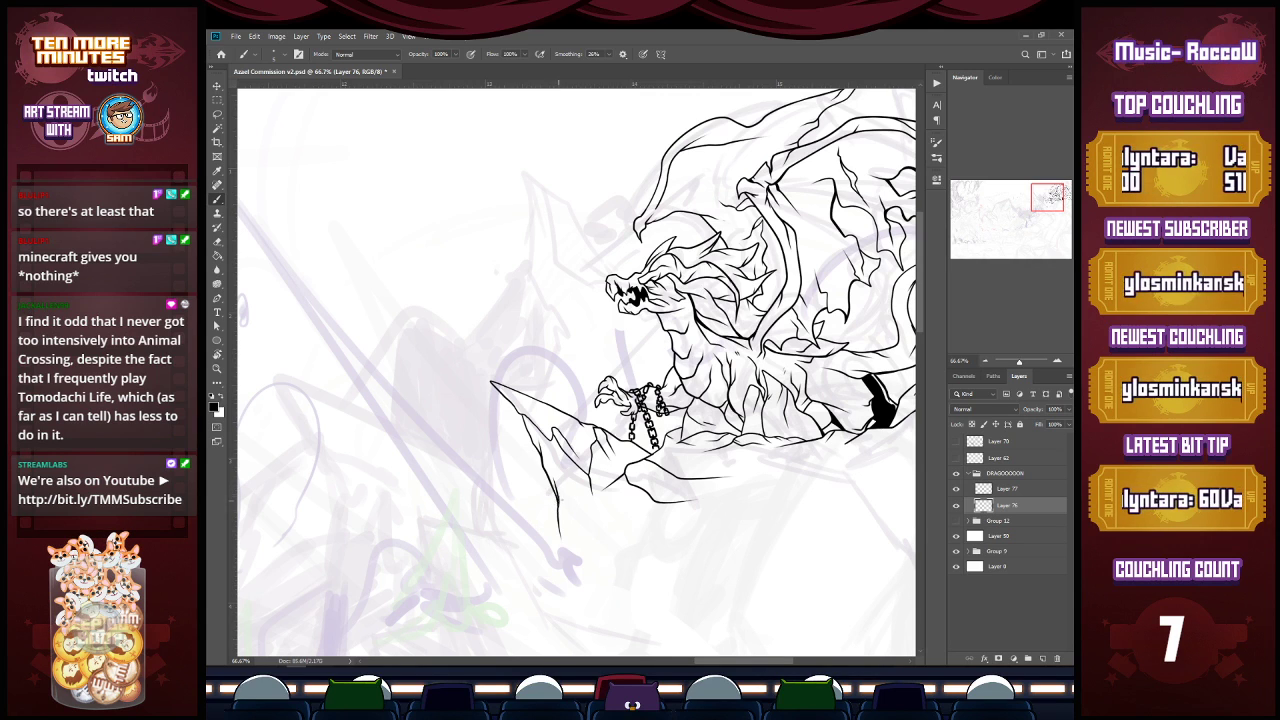
Step: Ink long, layered ledge contours beneath the dragon's torso and haunch, extending them to the canvas edge
mouse_move(713, 662)
left_mouse_down()
mouse_move(738, 662)
mouse_move(714, 662)
left_mouse_up()
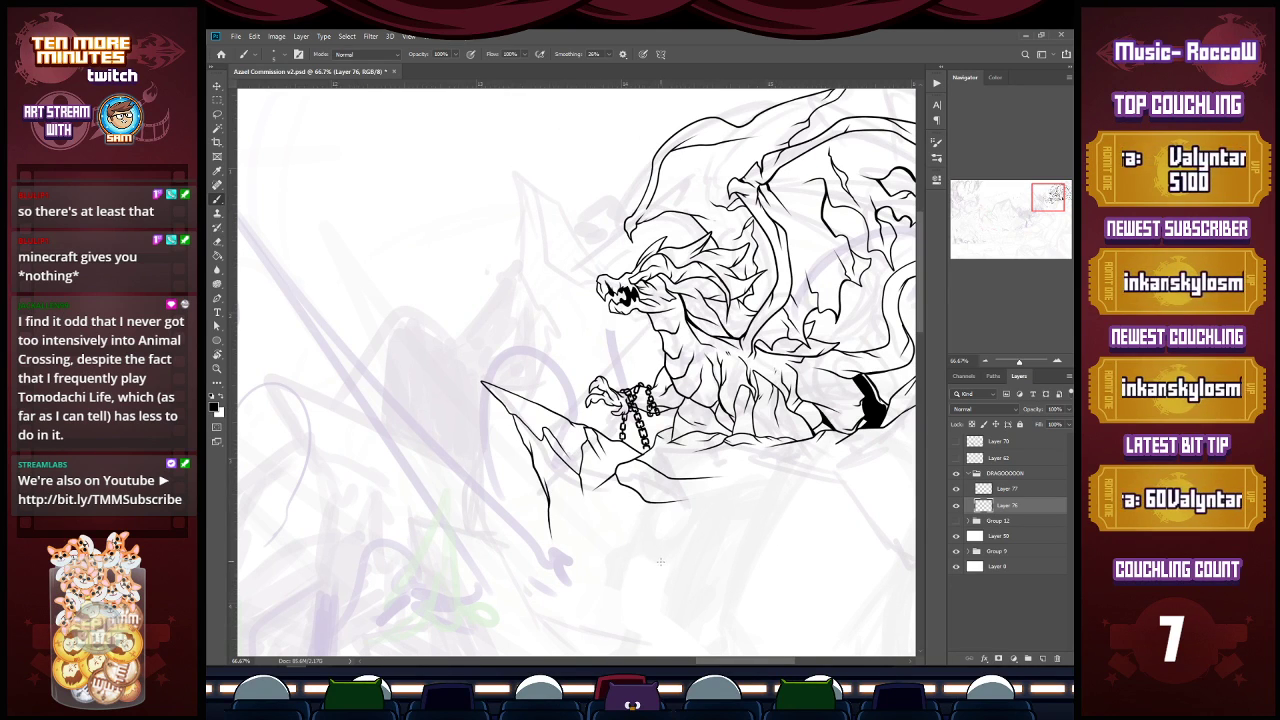
scroll(766, 605, "right", 1)
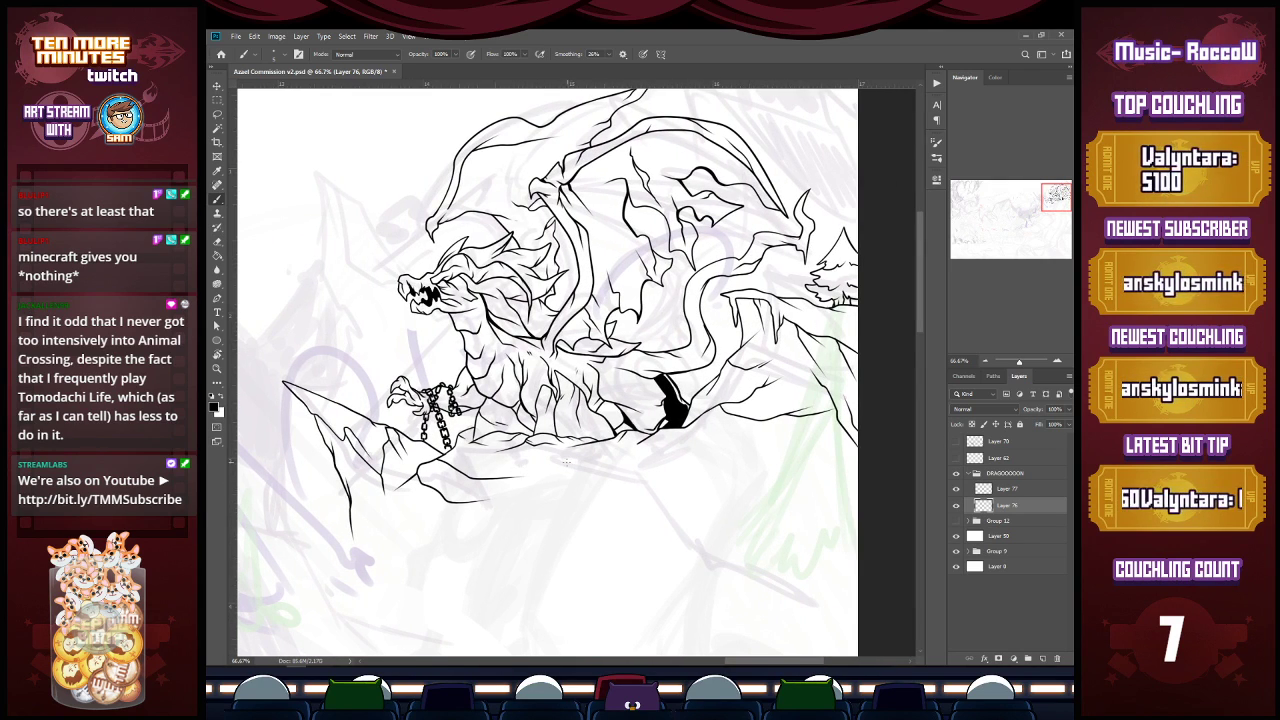
mouse_move(512, 478)
left_mouse_down()
mouse_move(594, 500)
mouse_move(704, 503)
left_mouse_up()
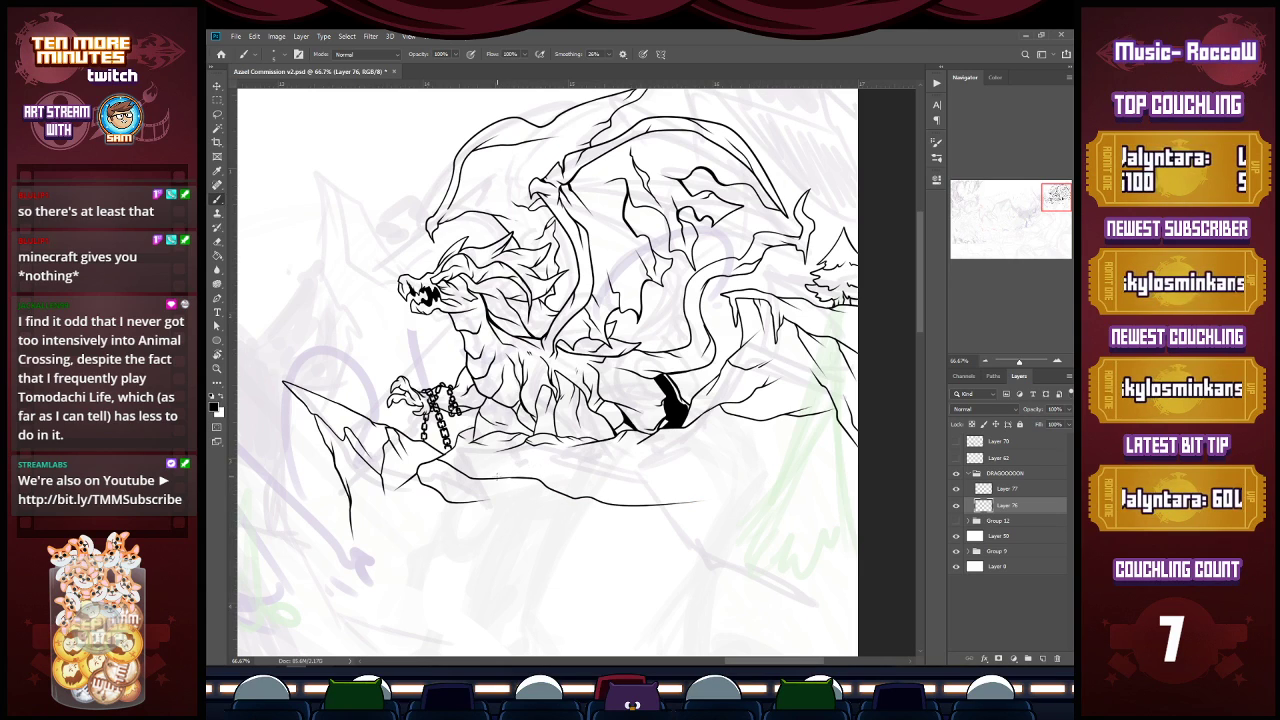
left_click_drag(492, 476, 670, 462)
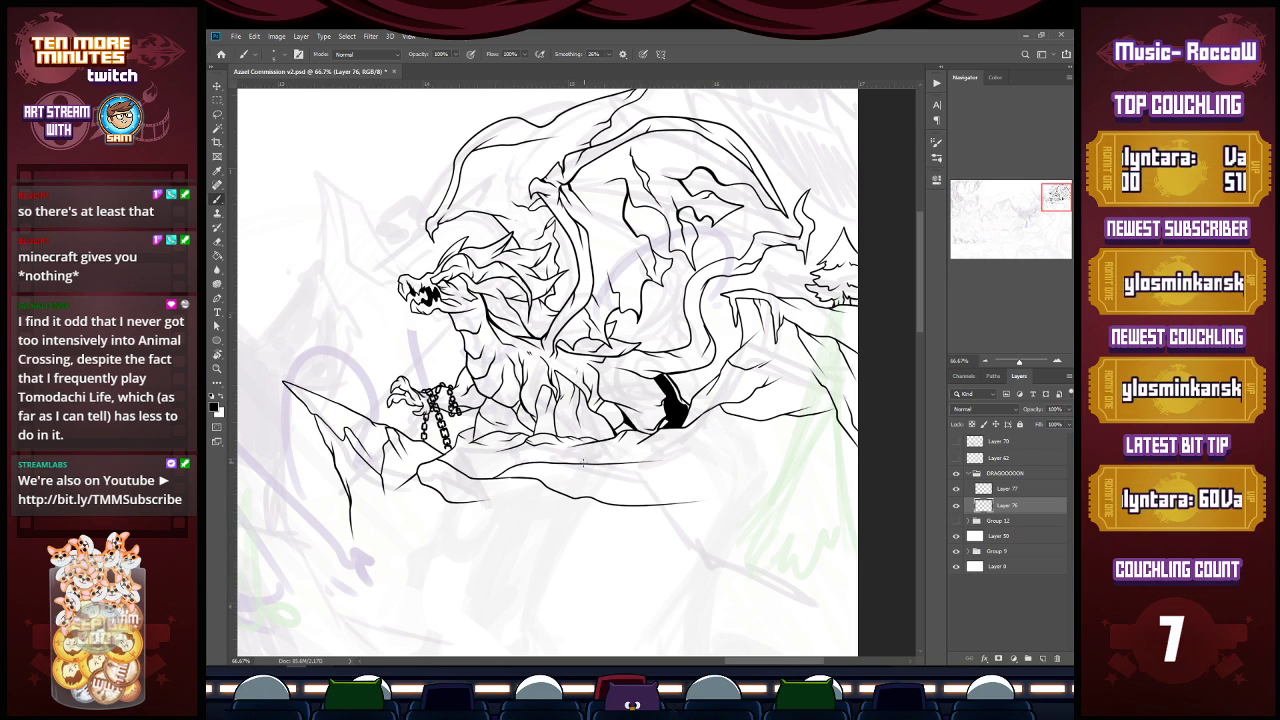
mouse_move(565, 463)
left_mouse_down()
mouse_move(698, 453)
mouse_move(700, 440)
mouse_move(858, 468)
left_mouse_up()
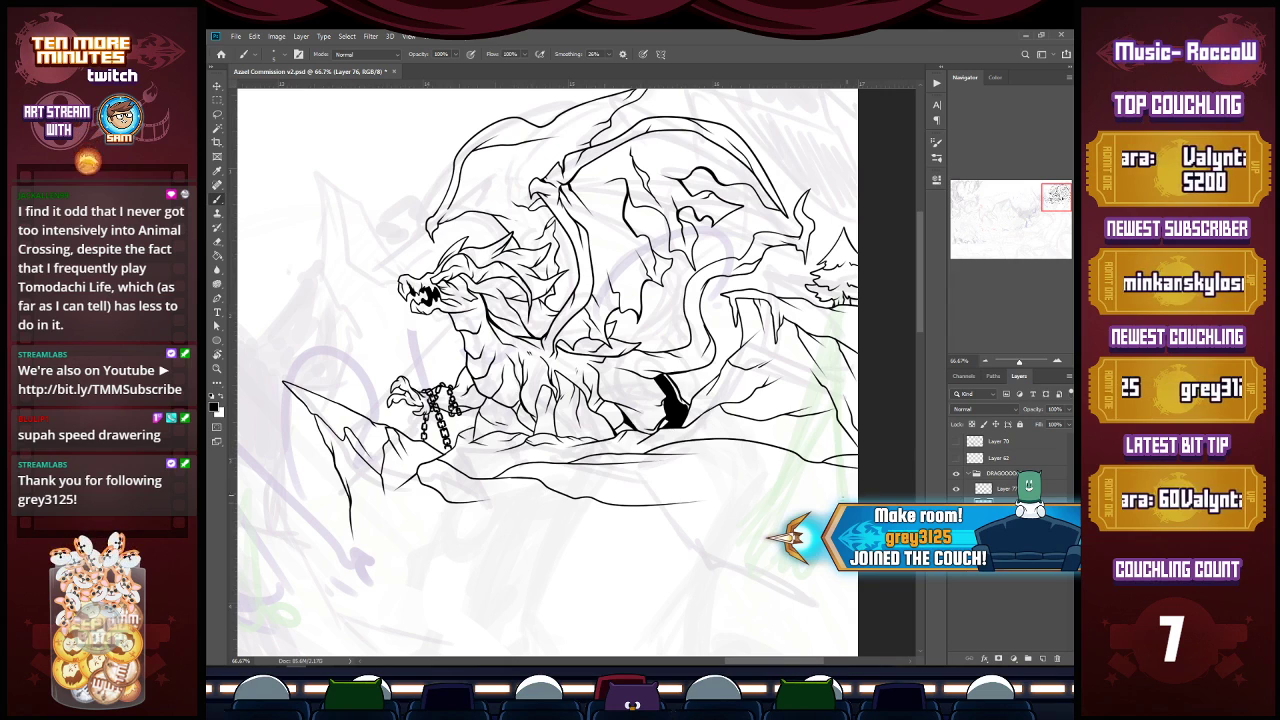
mouse_move(650, 506)
left_mouse_down()
mouse_move(698, 539)
mouse_move(788, 538)
left_mouse_up()
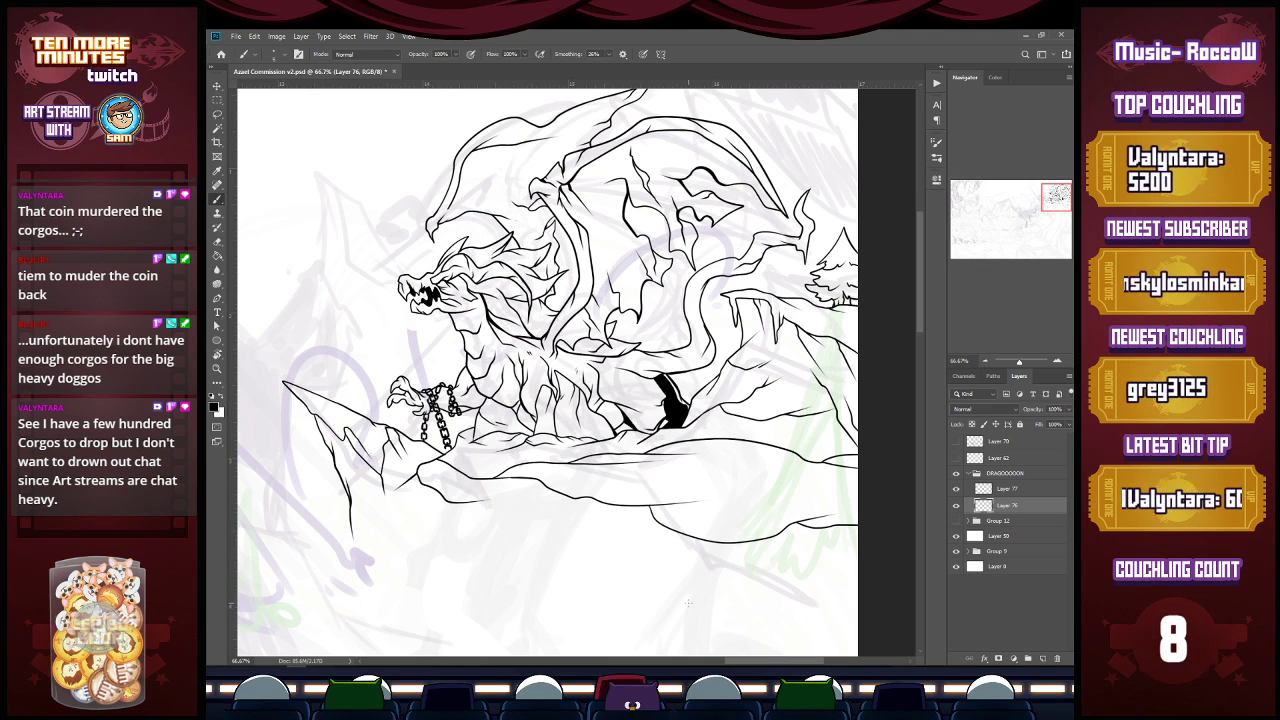
Step: Draw branching rock contours and short crack lines along the underside of the ledge beneath the dragon
left_click_drag(1049, 207, 1046, 214)
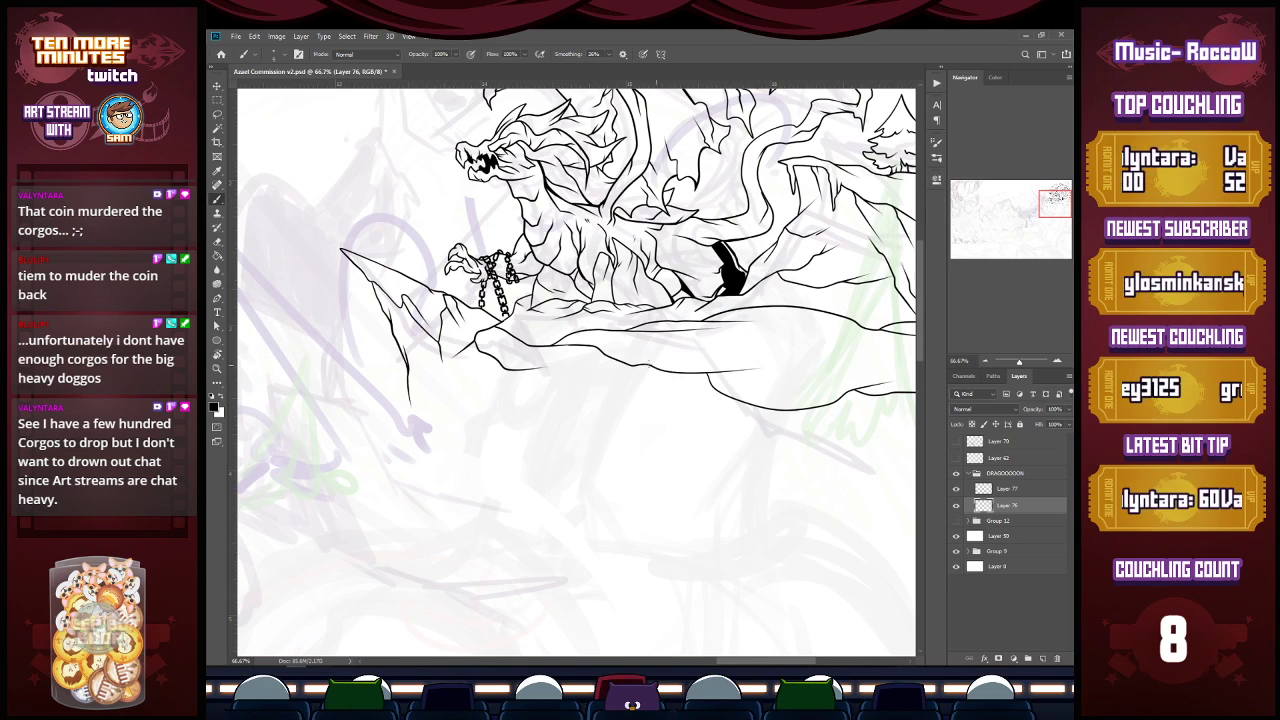
left_click_drag(630, 366, 544, 430)
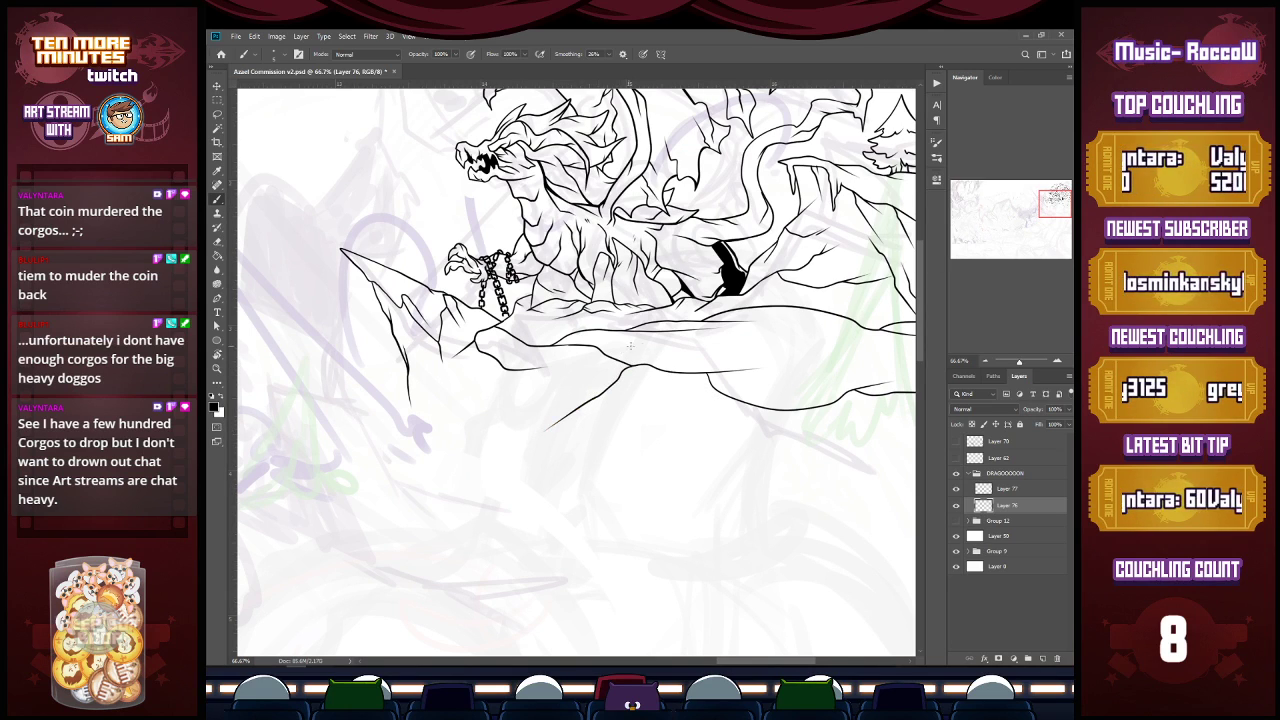
mouse_move(620, 378)
left_mouse_down()
mouse_move(749, 397)
mouse_move(635, 393)
mouse_move(668, 420)
left_mouse_up()
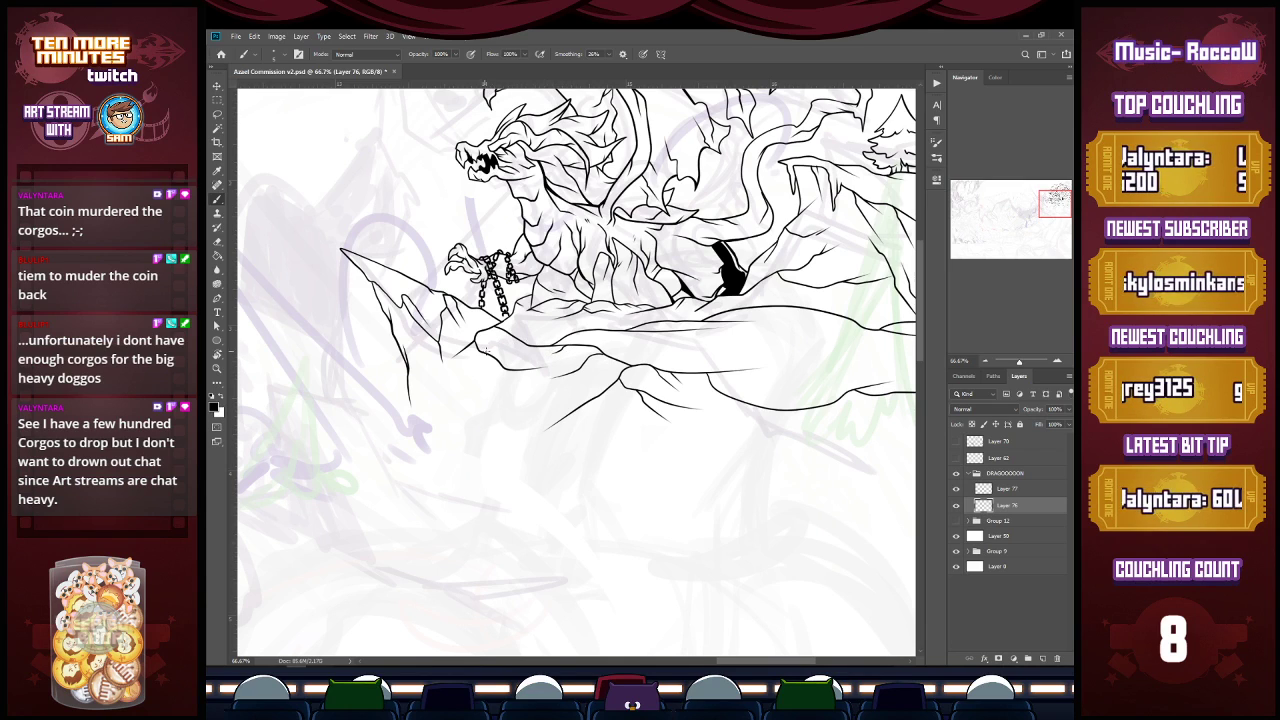
left_click_drag(499, 355, 533, 356)
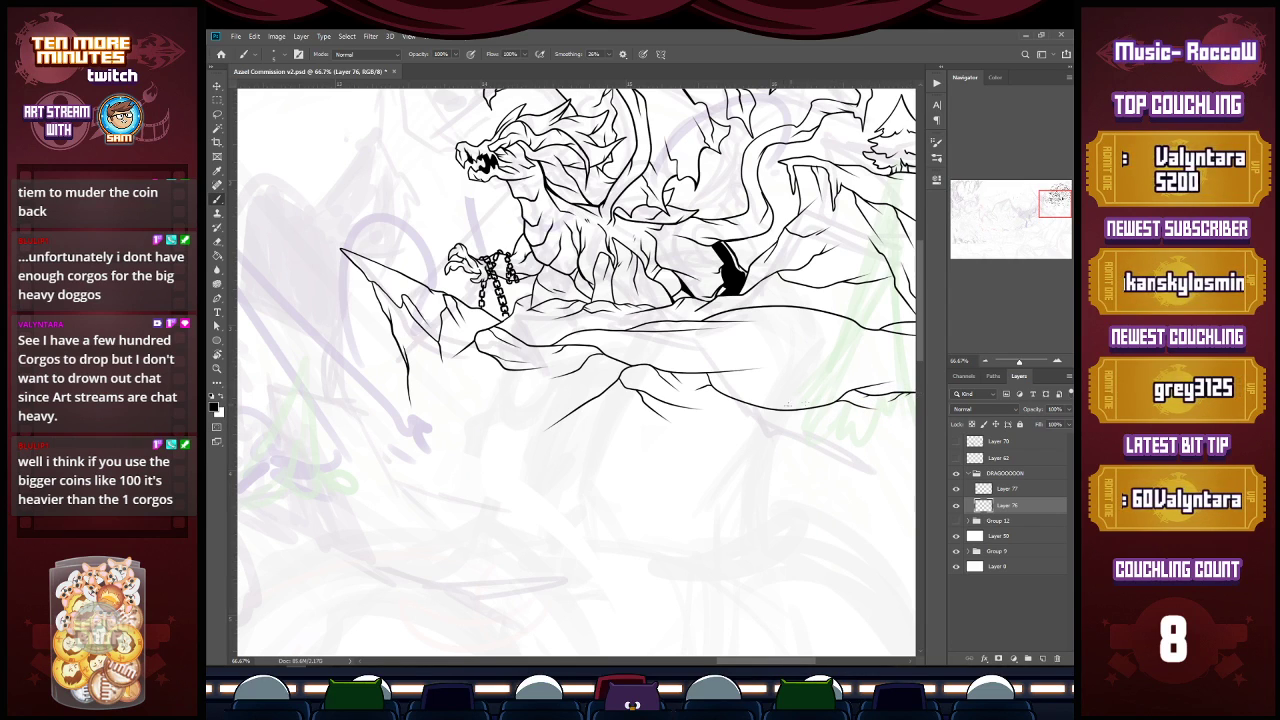
mouse_move(796, 414)
left_mouse_down()
mouse_move(851, 421)
mouse_move(832, 412)
left_mouse_up()
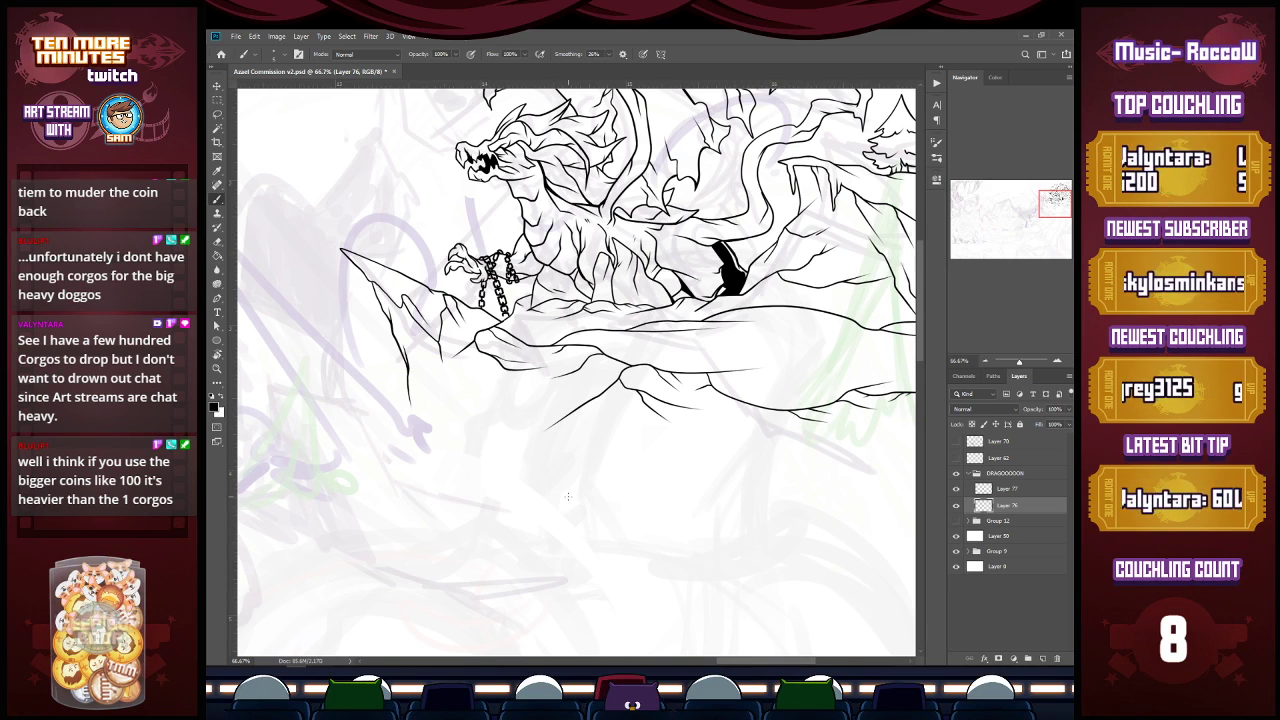
left_click_drag(551, 413, 590, 425)
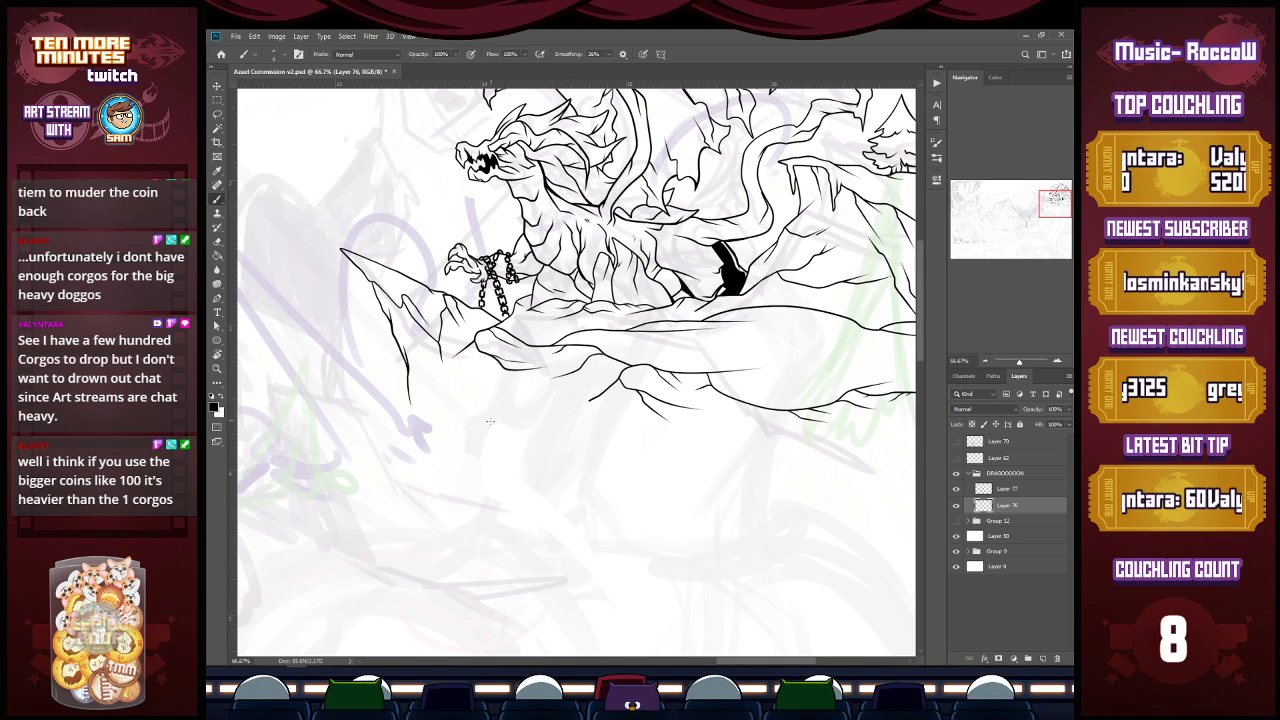
mouse_move(486, 428)
left_mouse_down()
mouse_move(541, 382)
mouse_move(572, 380)
mouse_move(626, 420)
left_mouse_up()
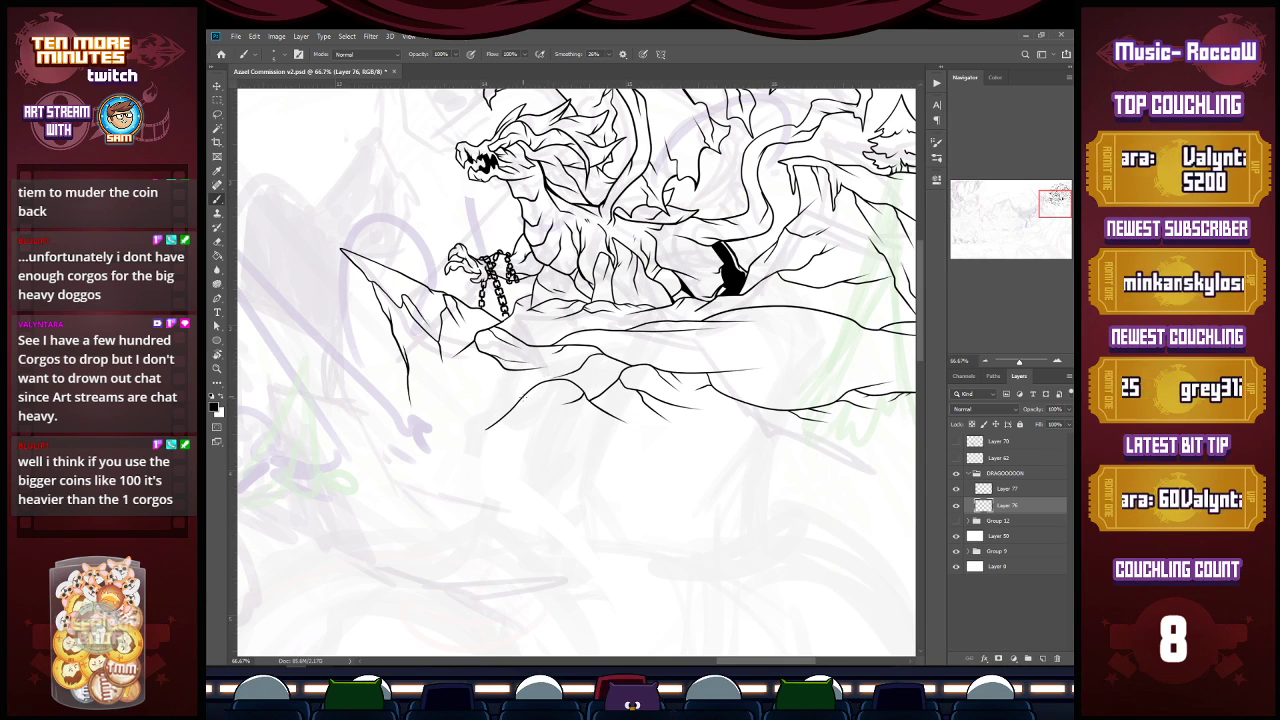
mouse_move(520, 399)
left_mouse_down()
mouse_move(598, 418)
mouse_move(582, 416)
left_mouse_up()
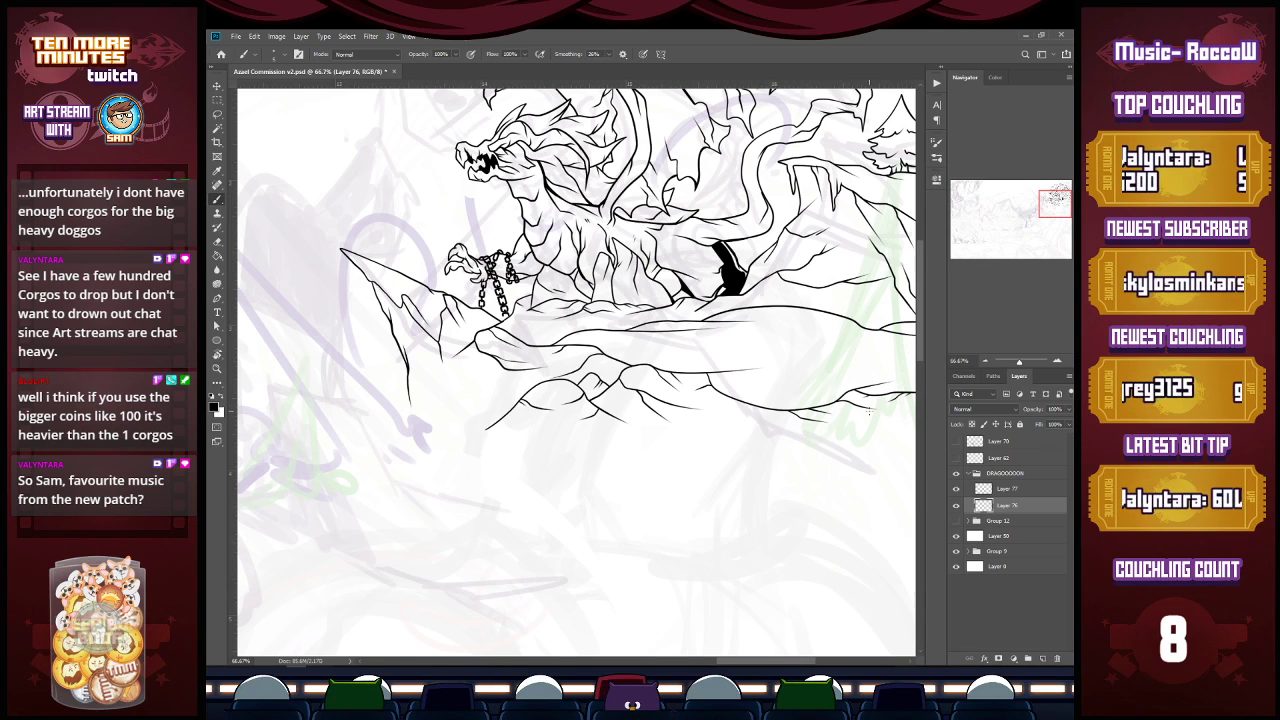
Step: Draw a small rounded boulder with ground lines on the ledge between the dragon's haunch and the canvas edge
mouse_move(860, 309)
left_mouse_down()
mouse_move(851, 336)
mouse_move(858, 317)
mouse_move(838, 321)
left_mouse_up()
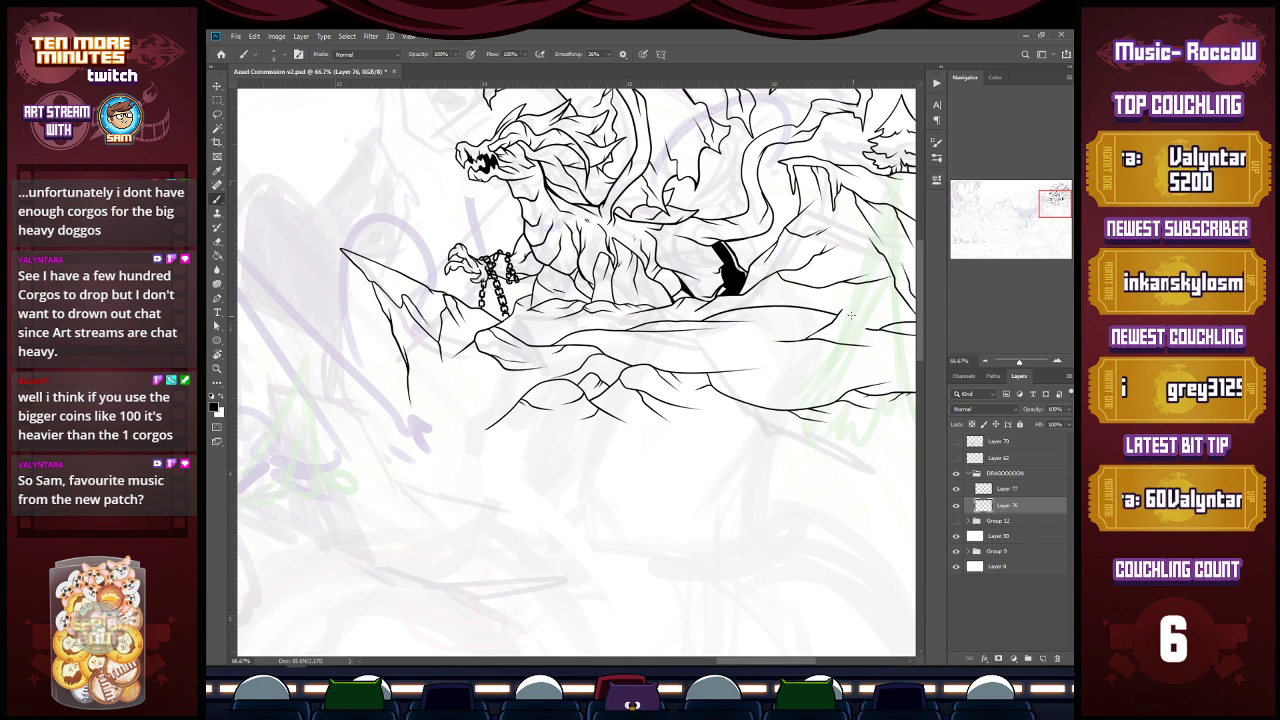
mouse_move(843, 306)
left_mouse_down()
mouse_move(849, 340)
mouse_move(849, 298)
mouse_move(872, 310)
mouse_move(868, 346)
mouse_move(844, 347)
left_mouse_up()
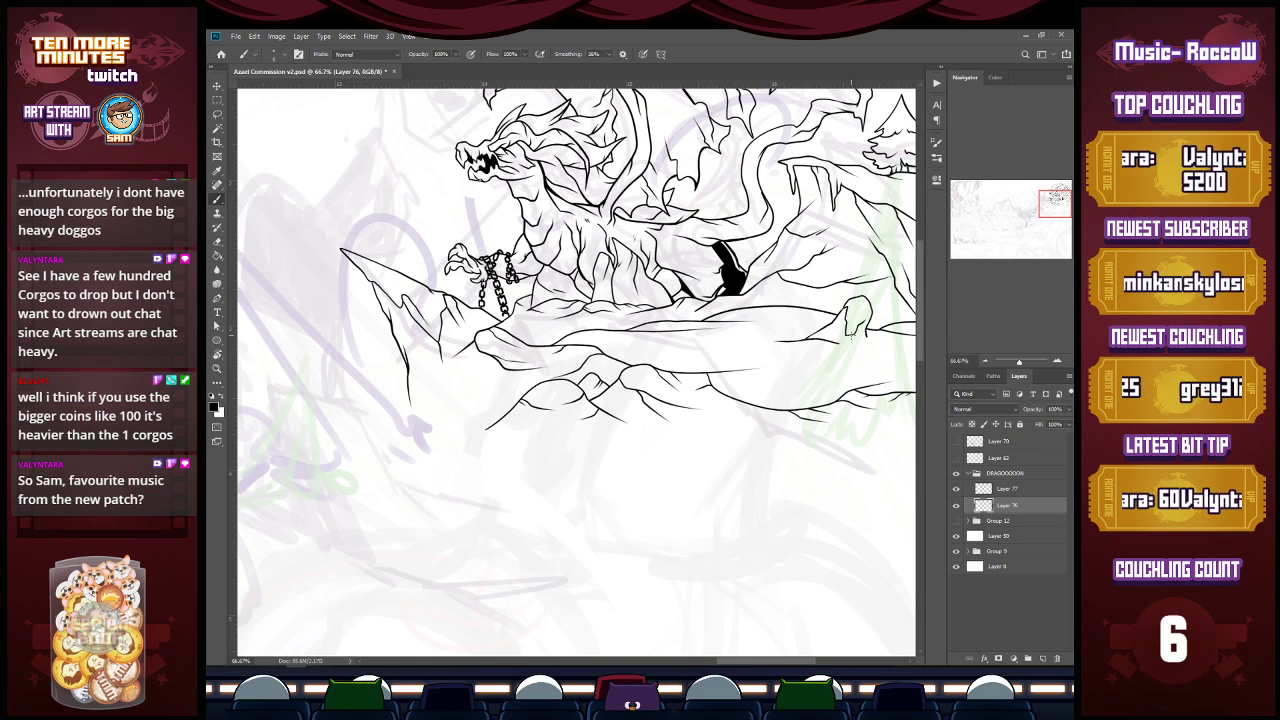
mouse_move(848, 316)
left_mouse_down()
mouse_move(834, 347)
mouse_move(891, 313)
mouse_move(895, 346)
left_mouse_up()
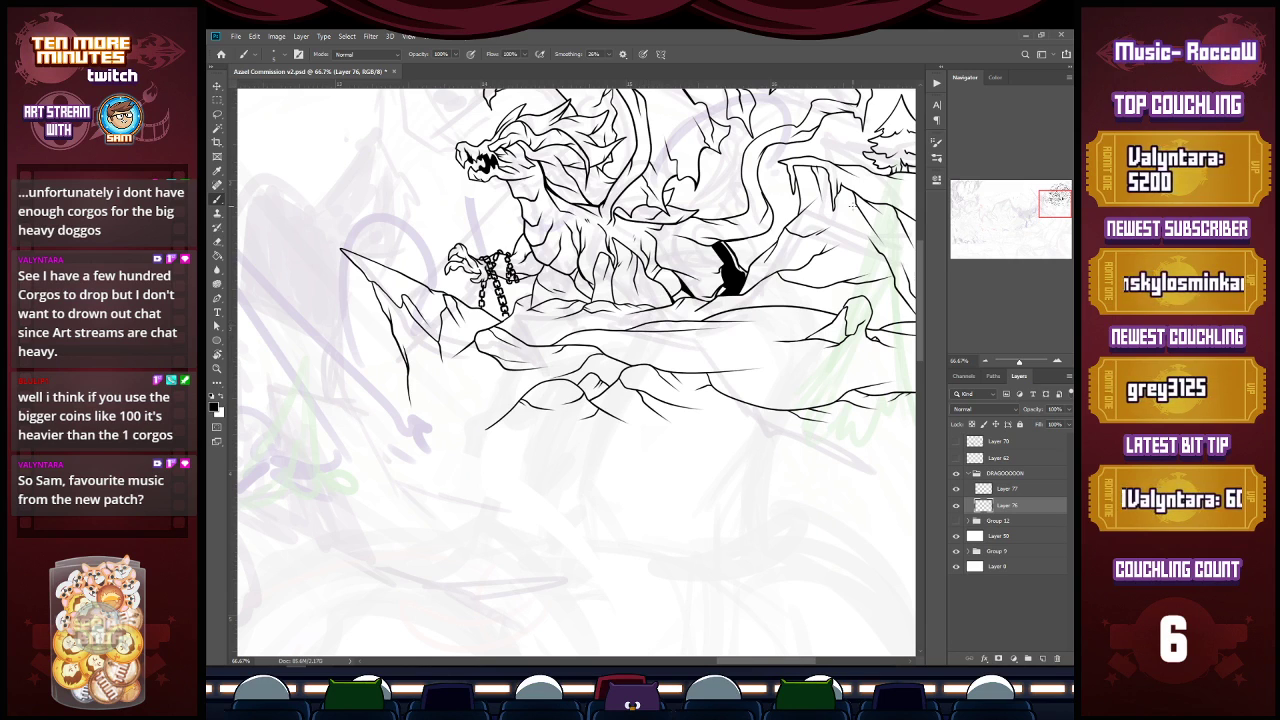
Step: Save the document and add a new layer above the collapsed dragon group
key("z")
left_click(767, 334, "alt")
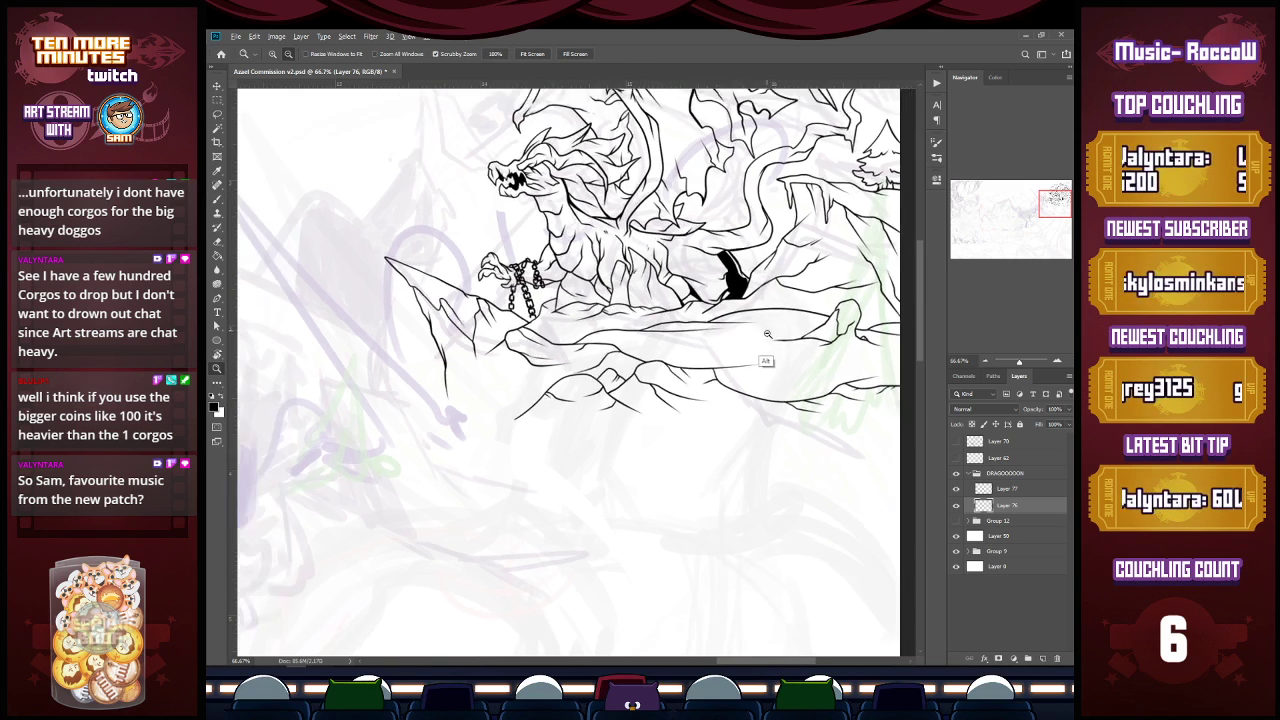
left_click(767, 334, "alt")
left_click(767, 334, "alt")
key("ctrl+s")
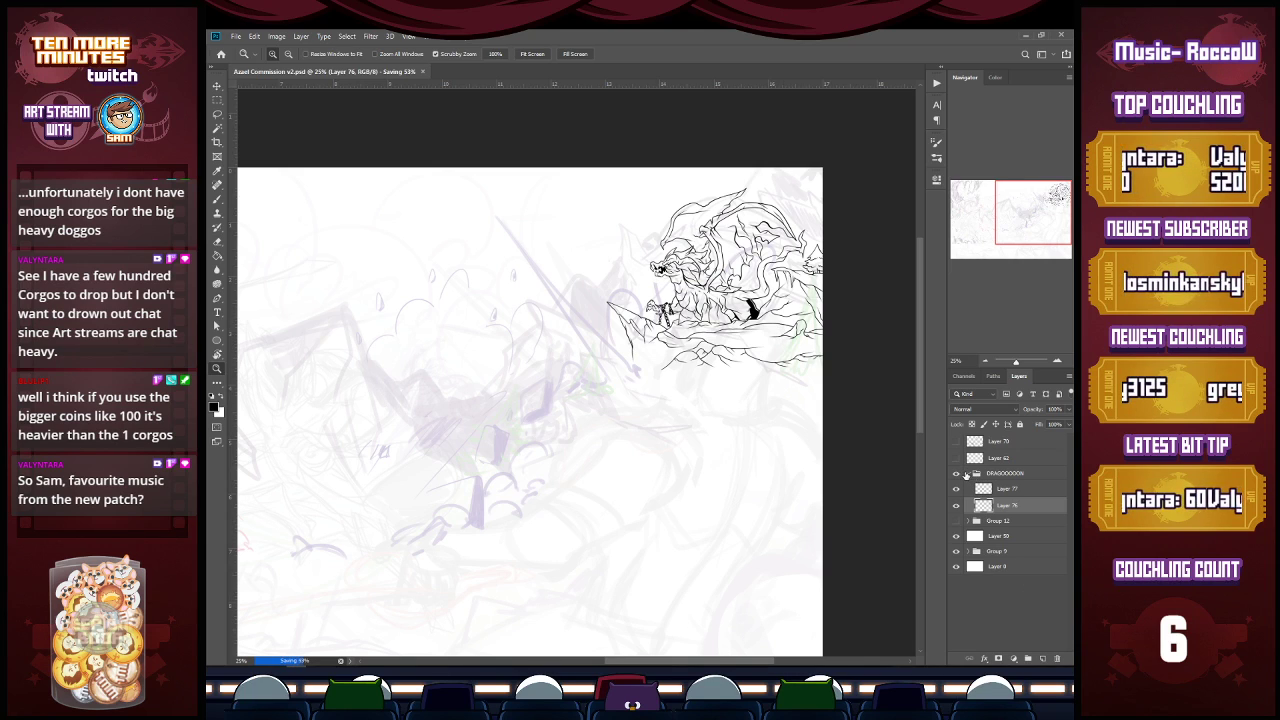
left_click(970, 474)
left_click(1043, 658)
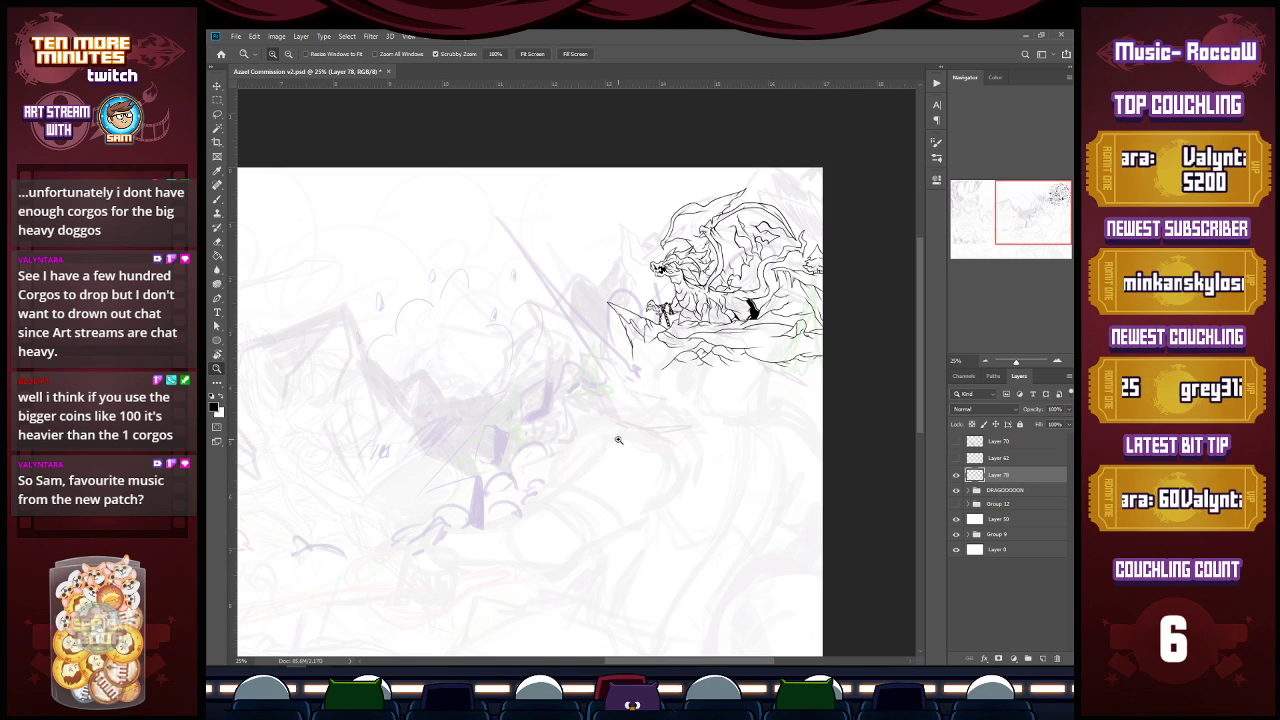
key("b")
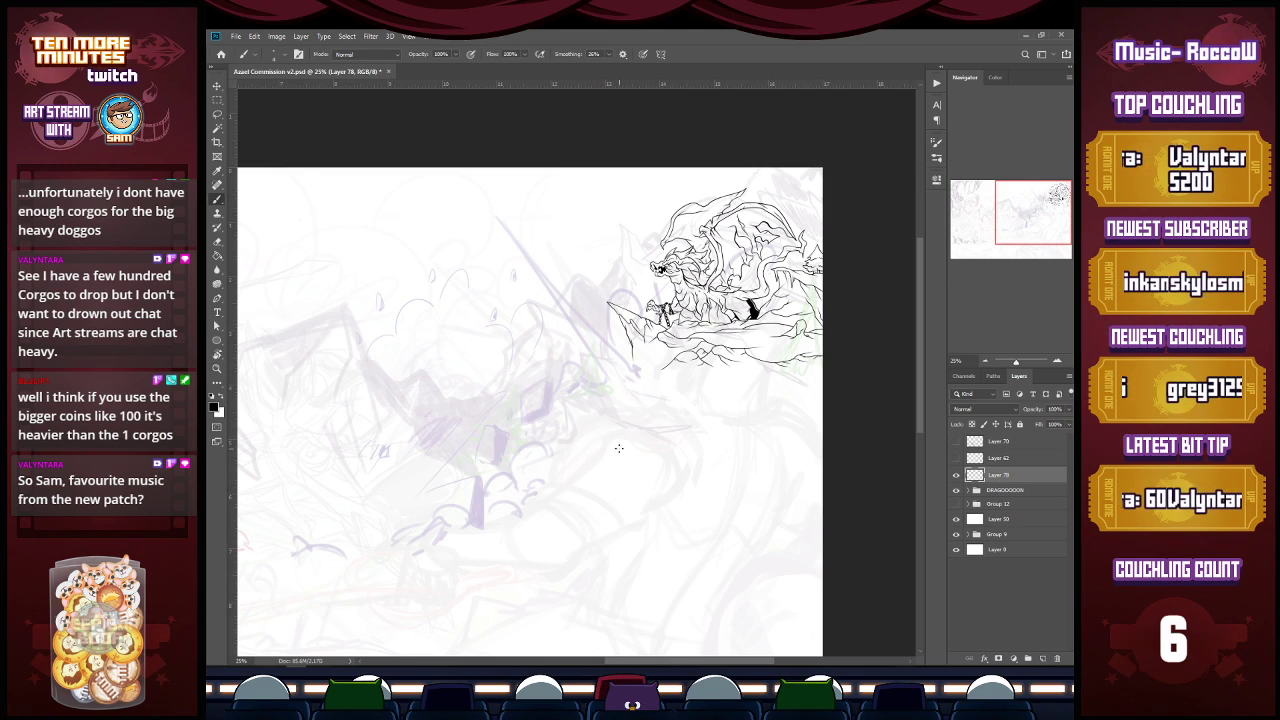
key("ctrl+s")
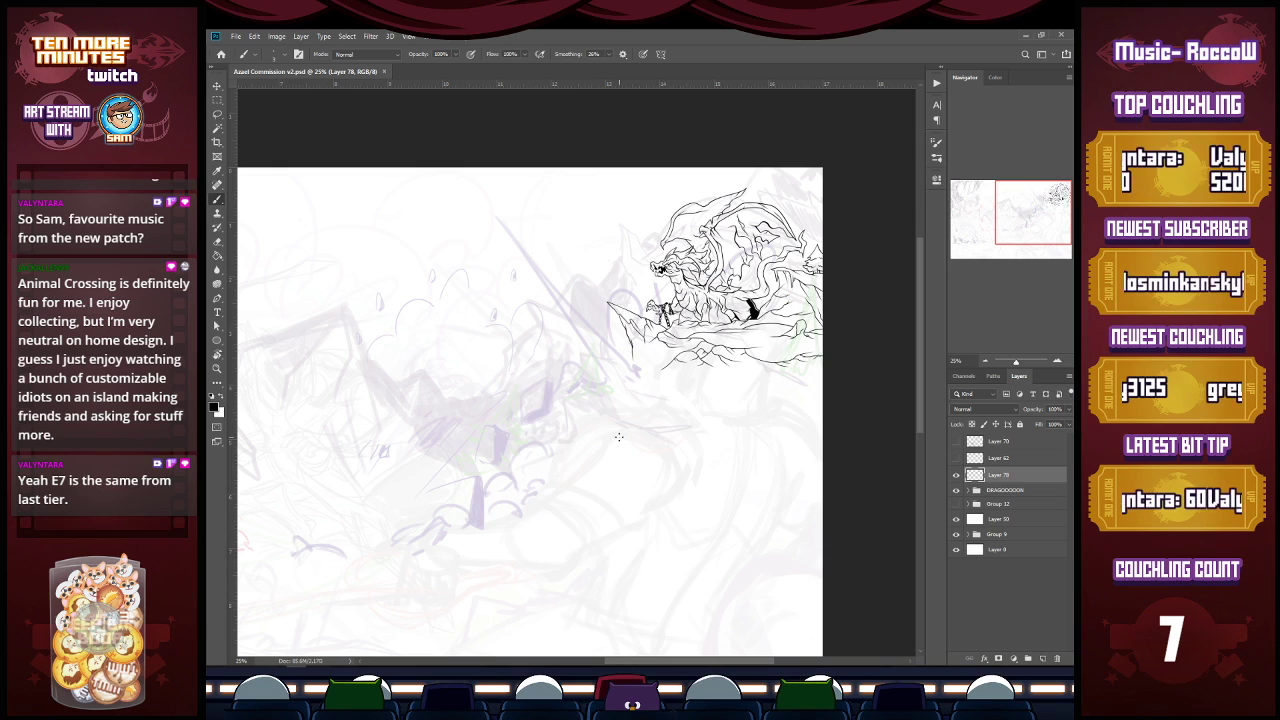
Step: On the new layer, ink the first diagonal mountain slope line in the canvas corner above the dragon's tail
left_click(1009, 476)
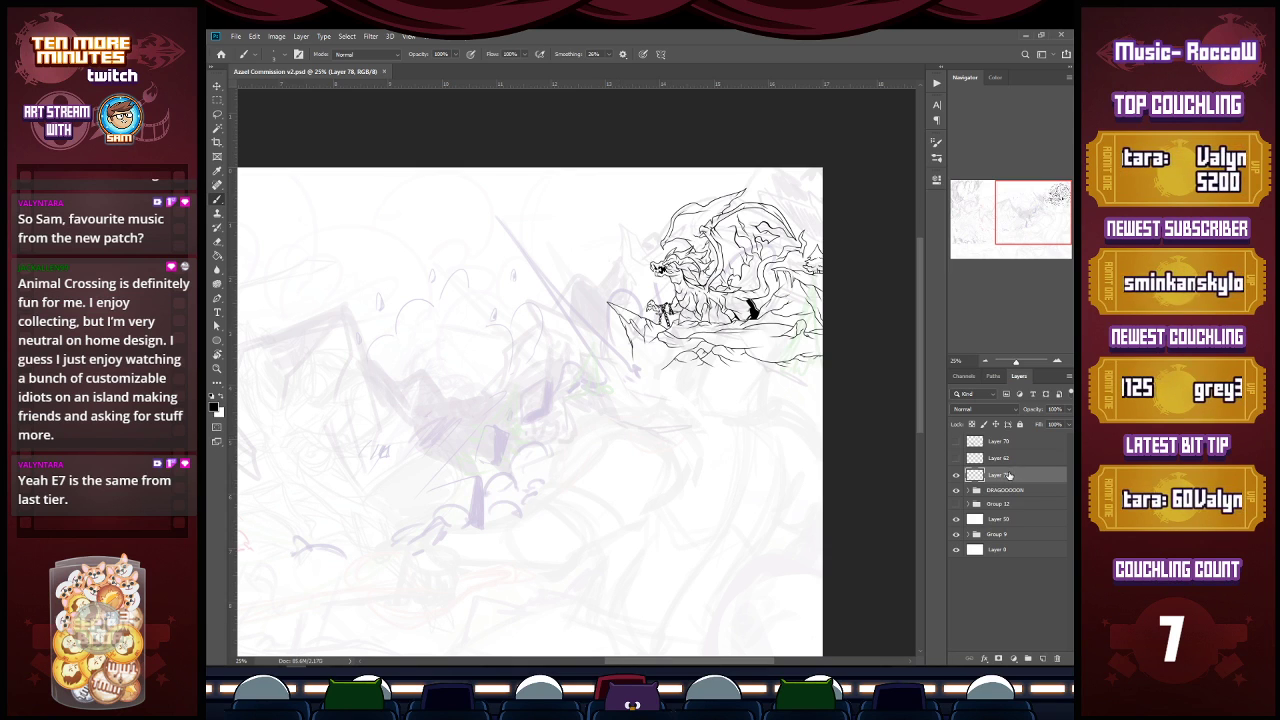
key("z")
left_click_drag(797, 173, 799, 174)
left_click(799, 174)
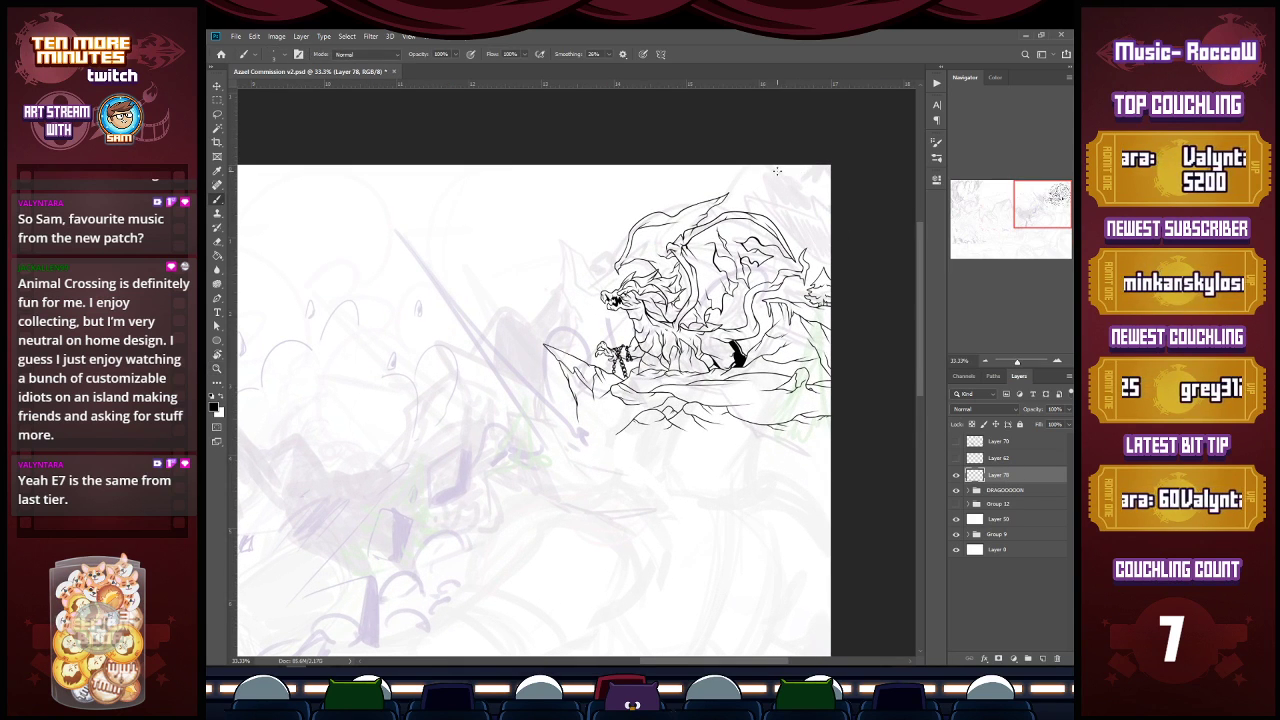
key("z")
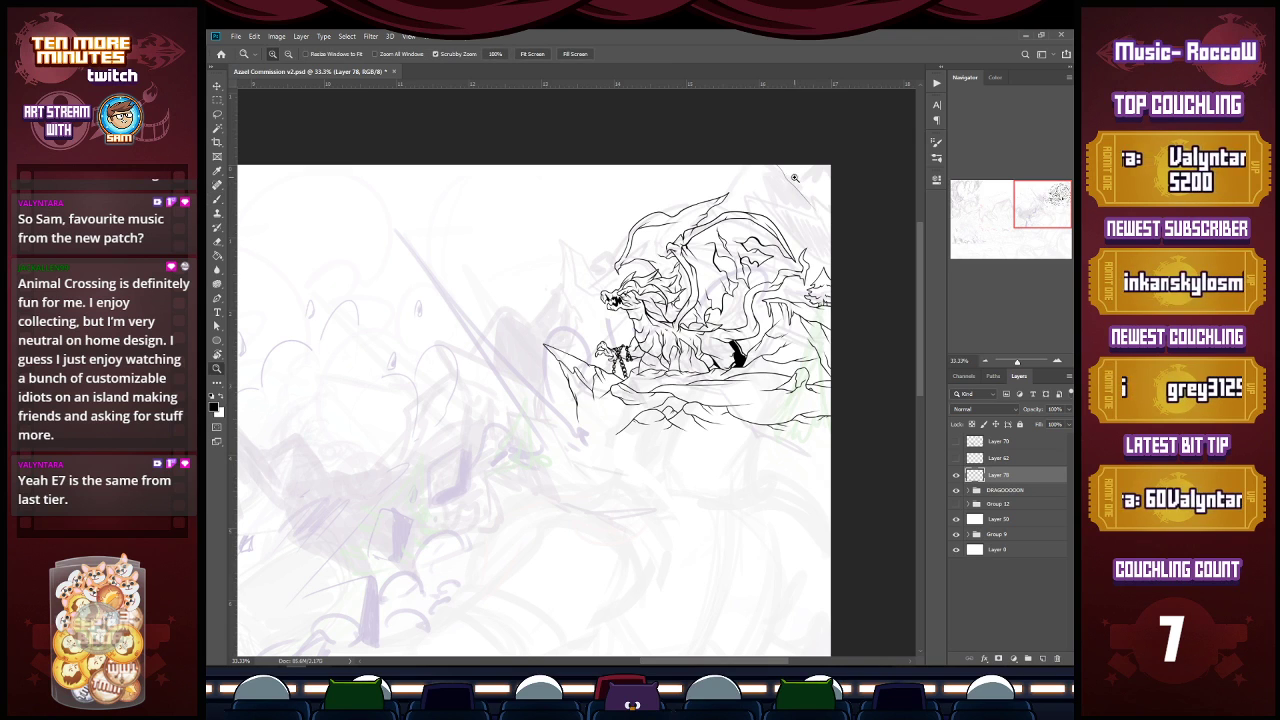
left_click(799, 186)
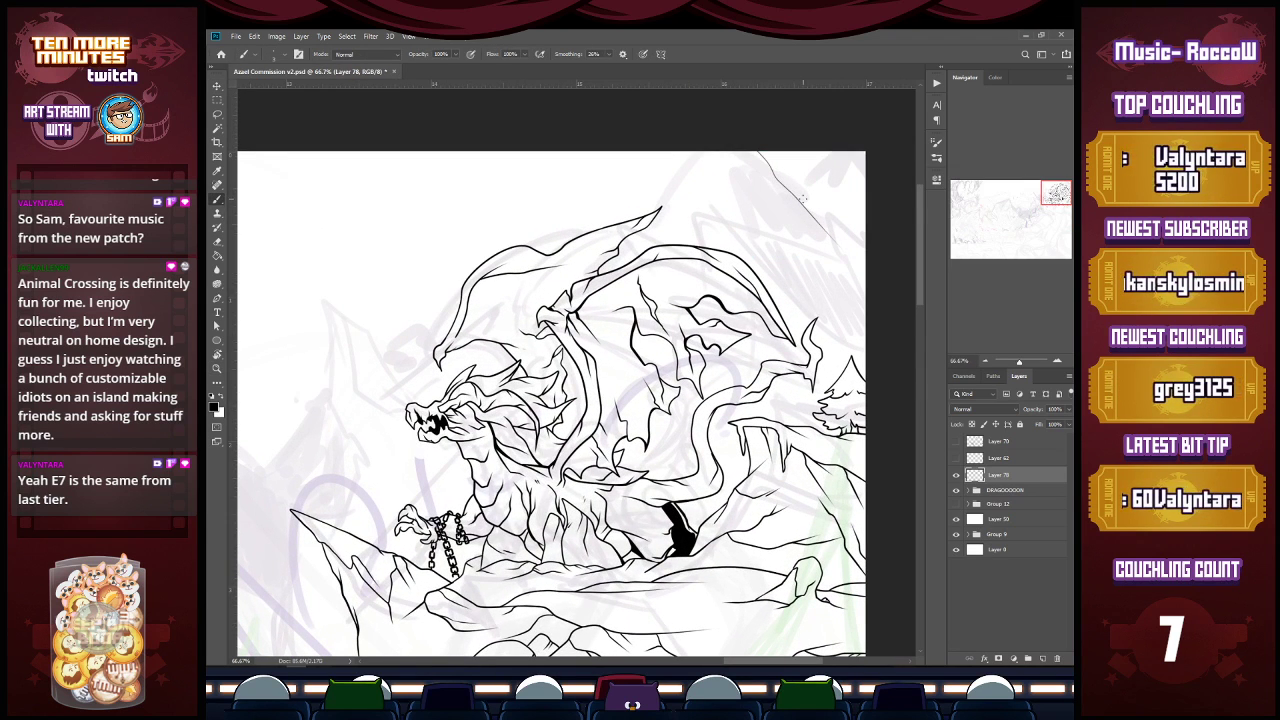
key("ctrl+z")
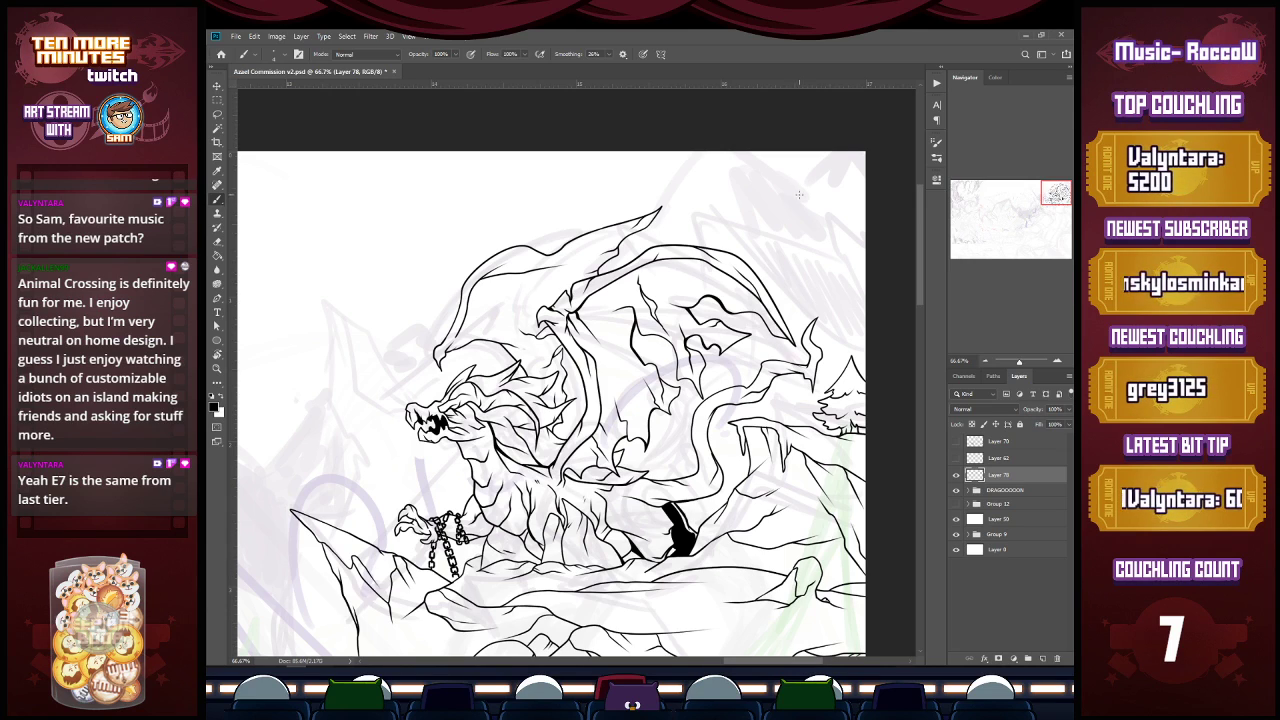
left_click_drag(760, 152, 843, 224)
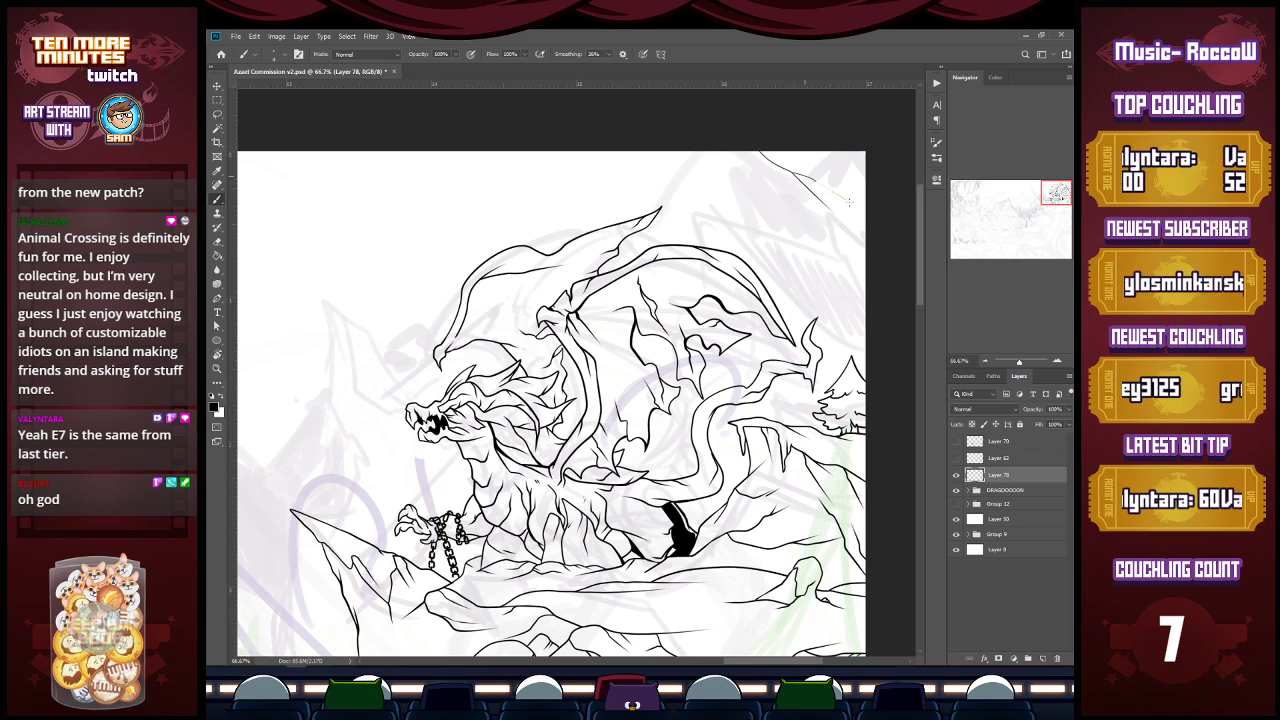
Step: Ink a ridge line branching off the diagonal mountain slope up to the canvas's upper edge, above the dragon's tail
key("z")
left_click(808, 169)
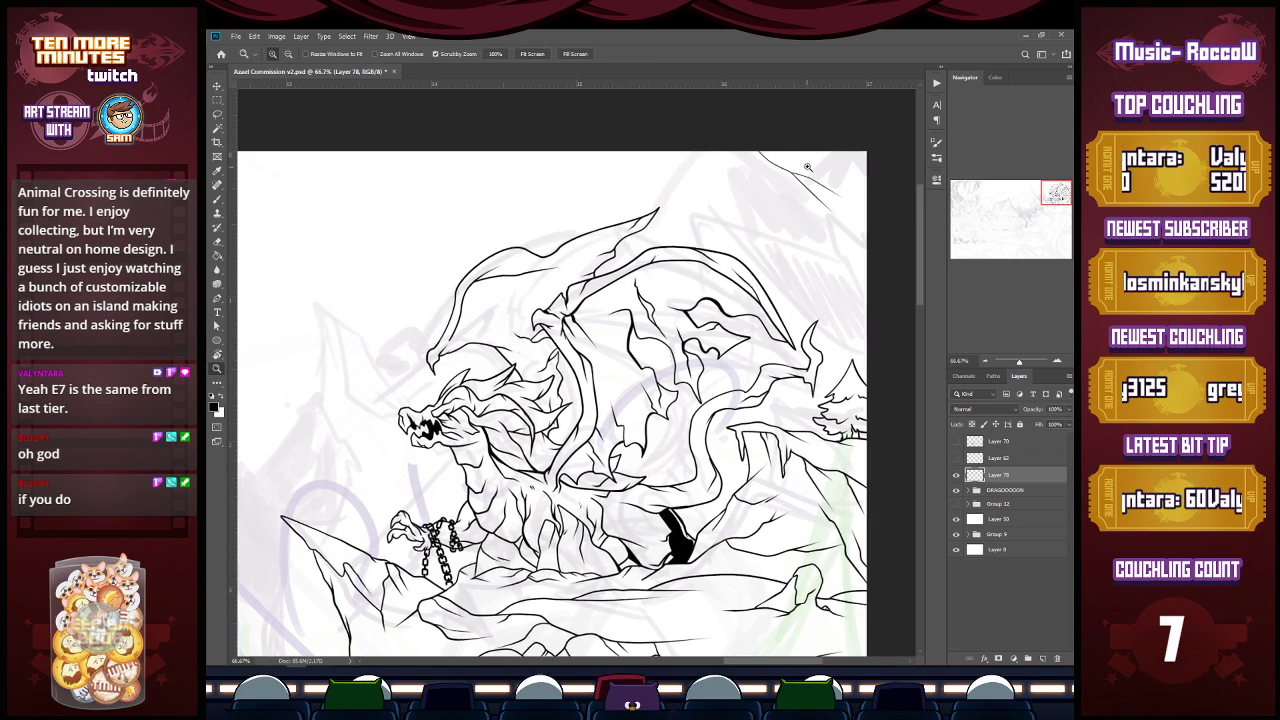
key("b")
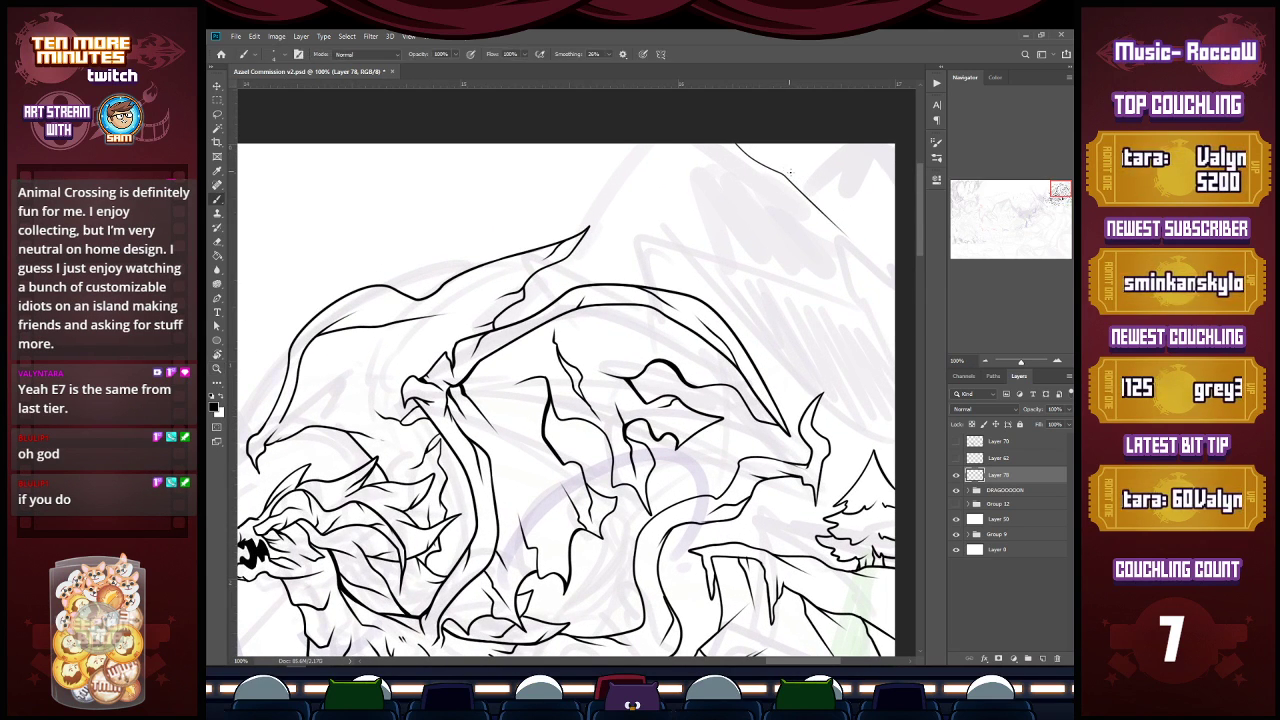
left_click_drag(787, 176, 861, 218)
key("ctrl+z")
mouse_move(807, 186)
left_mouse_down()
mouse_move(852, 212)
mouse_move(866, 146)
left_mouse_up()
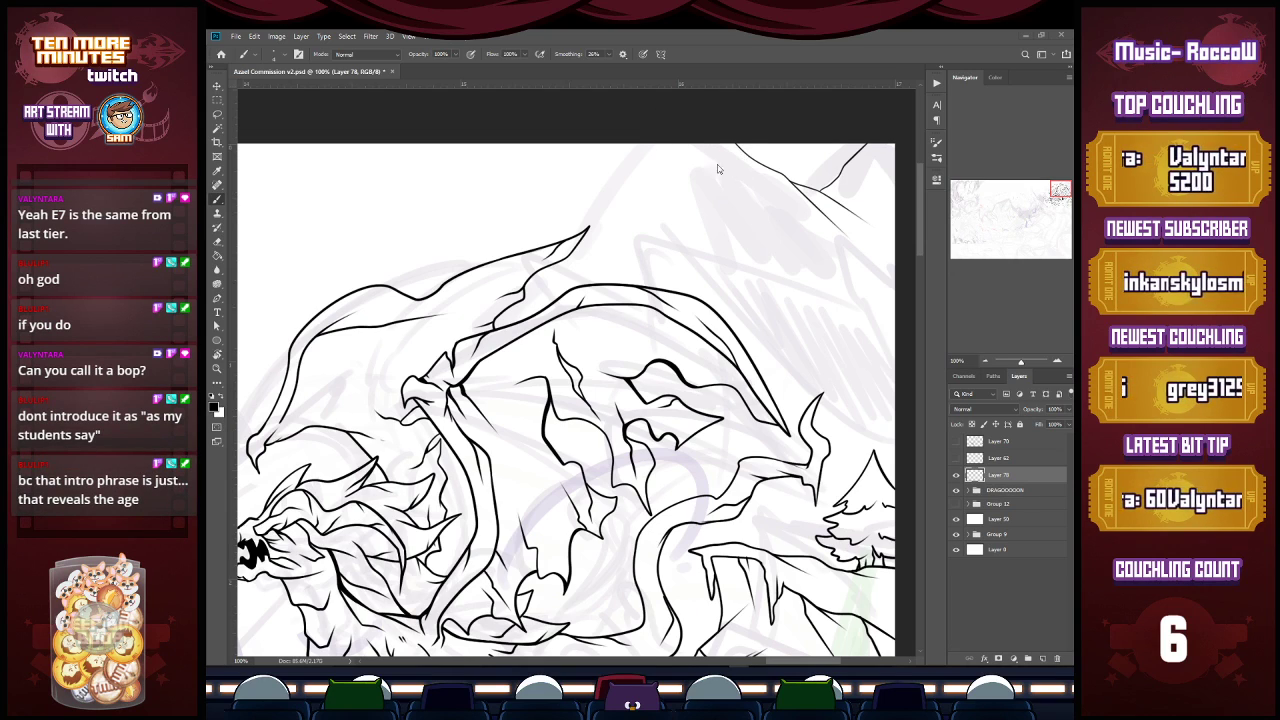
Step: Ink two descending crack lines and a slope running down behind the dragon's wing tip for the corner mountain peak
left_click_drag(694, 145, 755, 278)
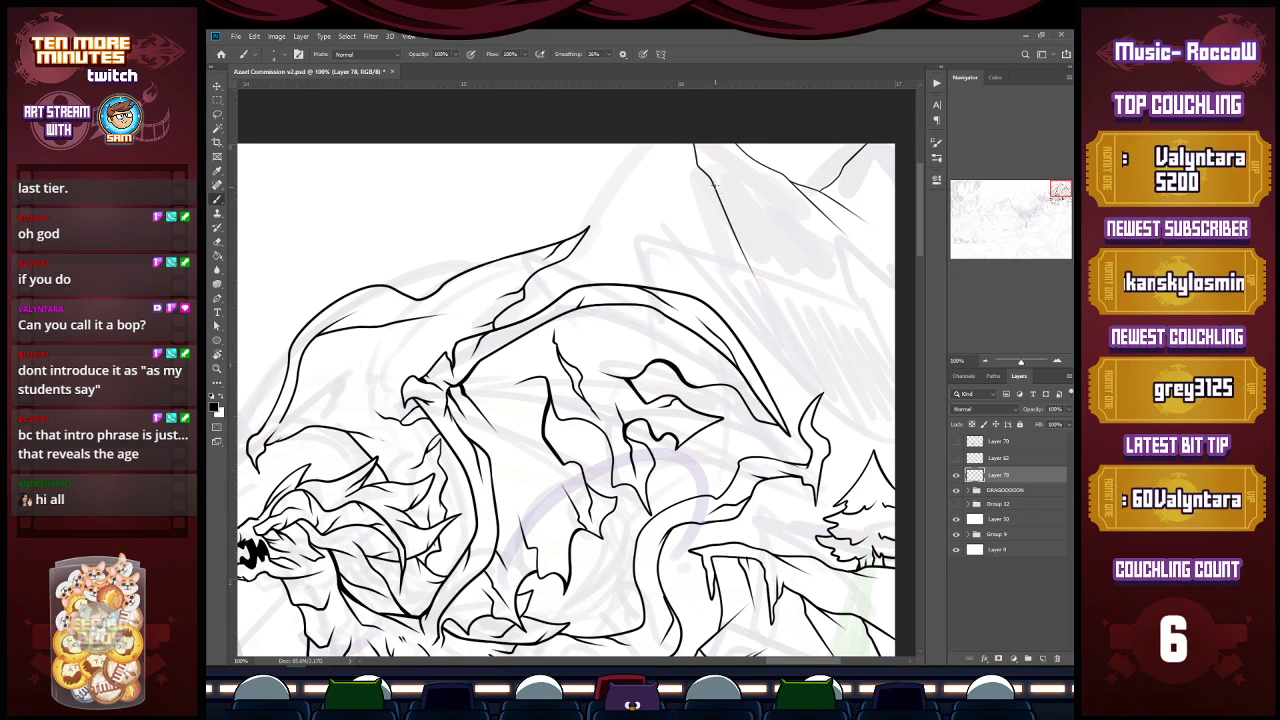
left_click_drag(712, 176, 806, 298)
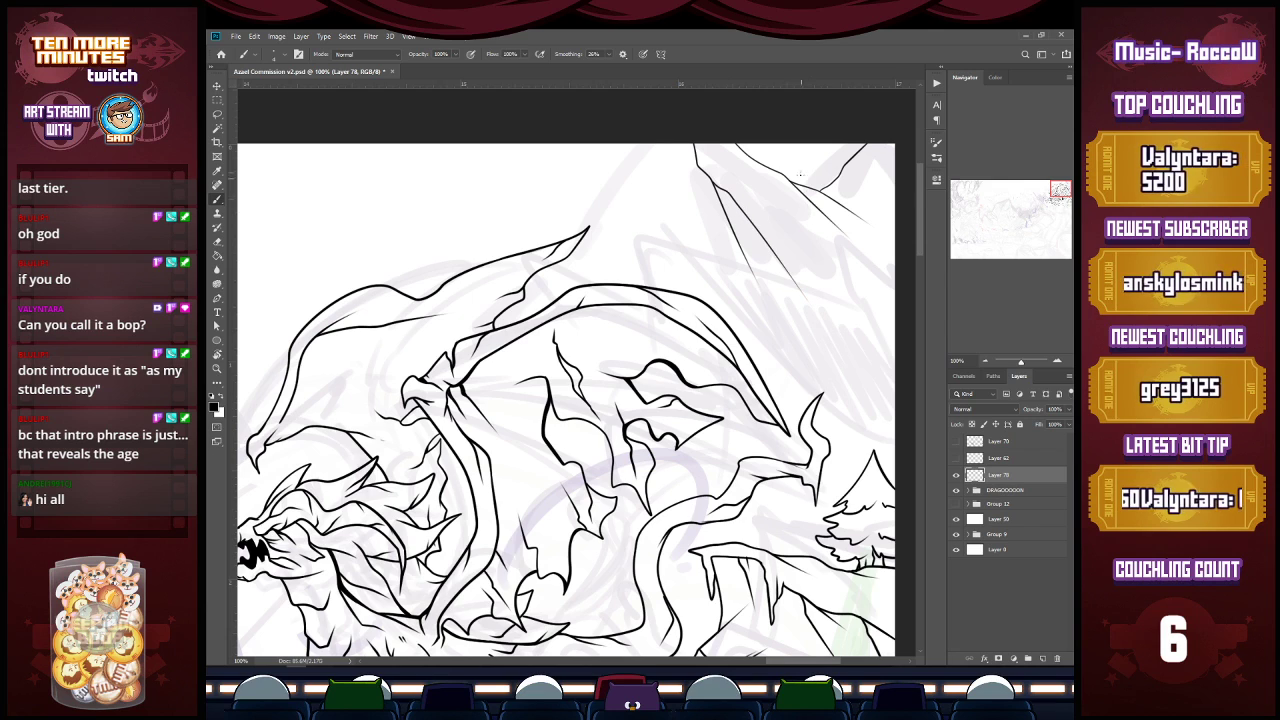
key("z")
left_click(850, 362, "alt")
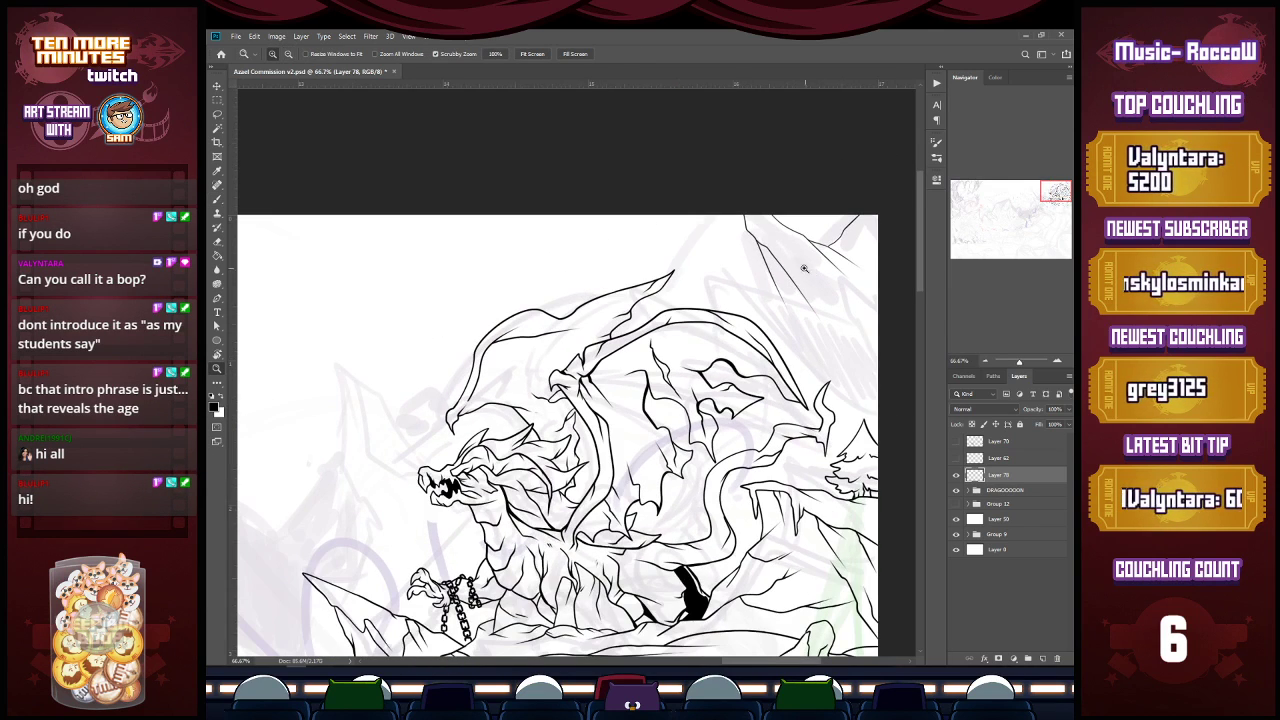
key("b")
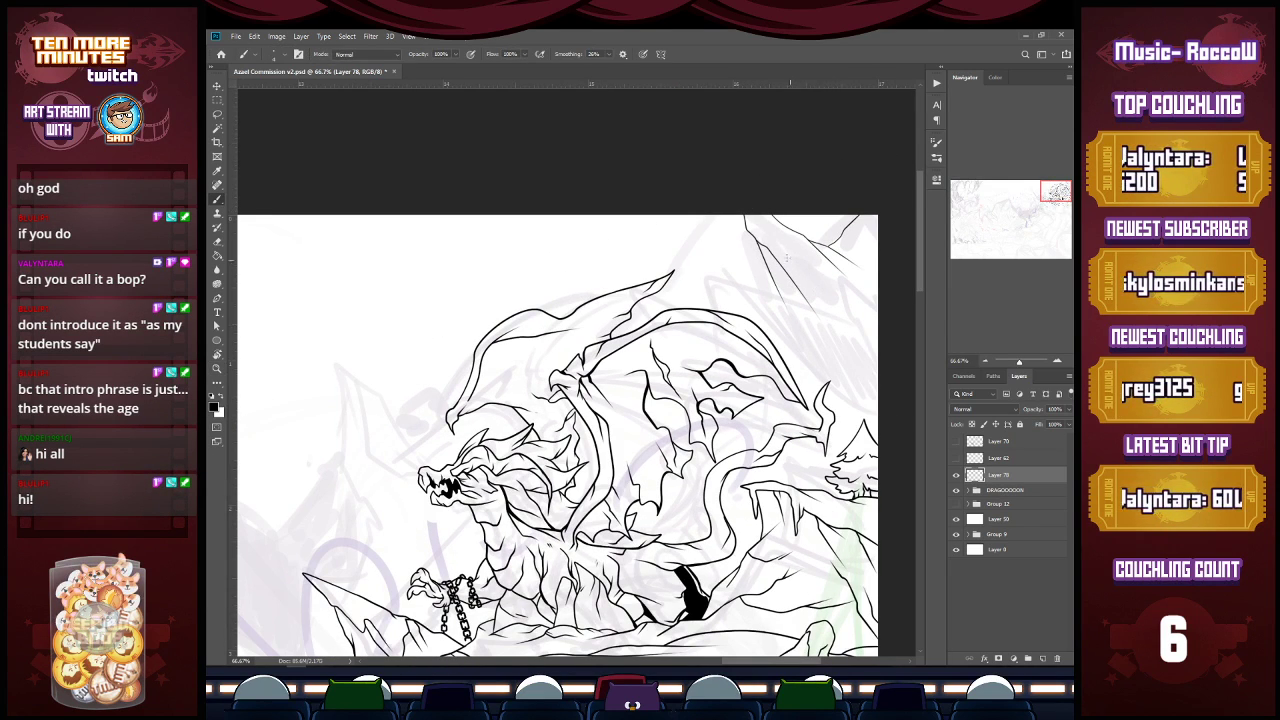
left_click_drag(716, 214, 658, 304)
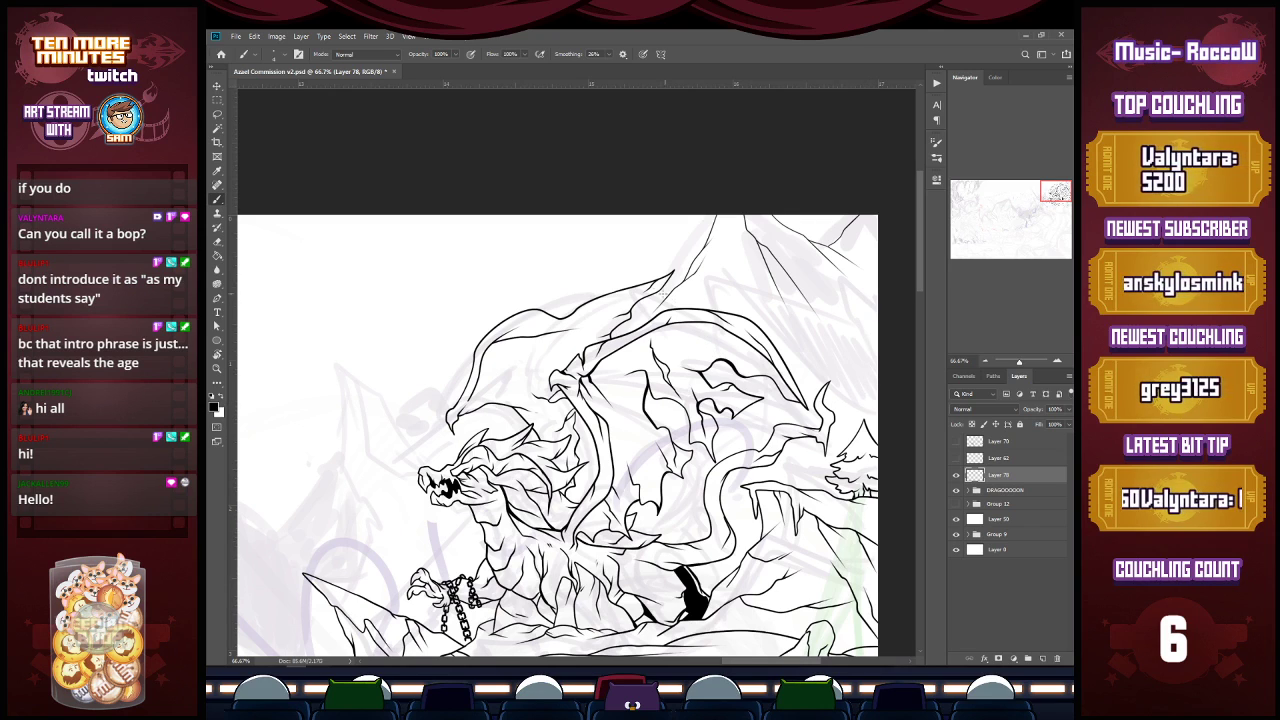
Step: Outline a pointed rock spire with a smaller rock at its base and a sloping ridge in front of the dragon's head
scroll(744, 663, "left", 5)
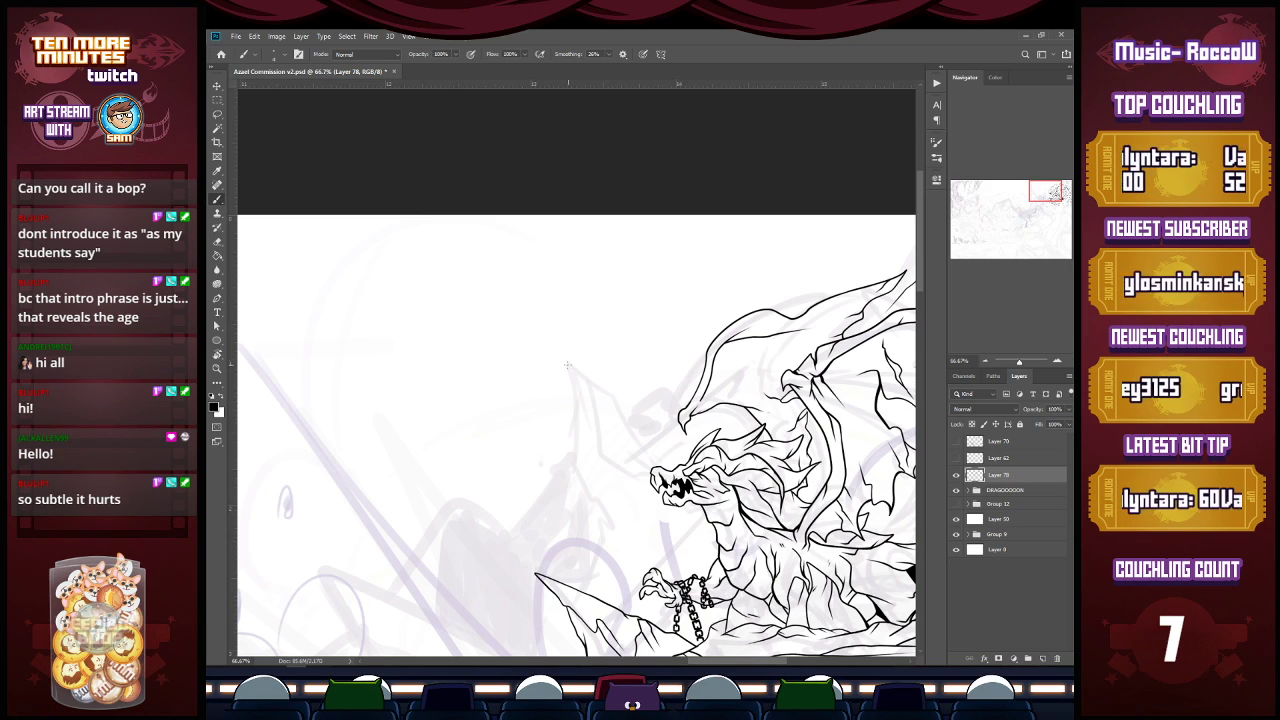
mouse_move(566, 368)
left_mouse_down()
mouse_move(566, 454)
mouse_move(602, 514)
left_mouse_up()
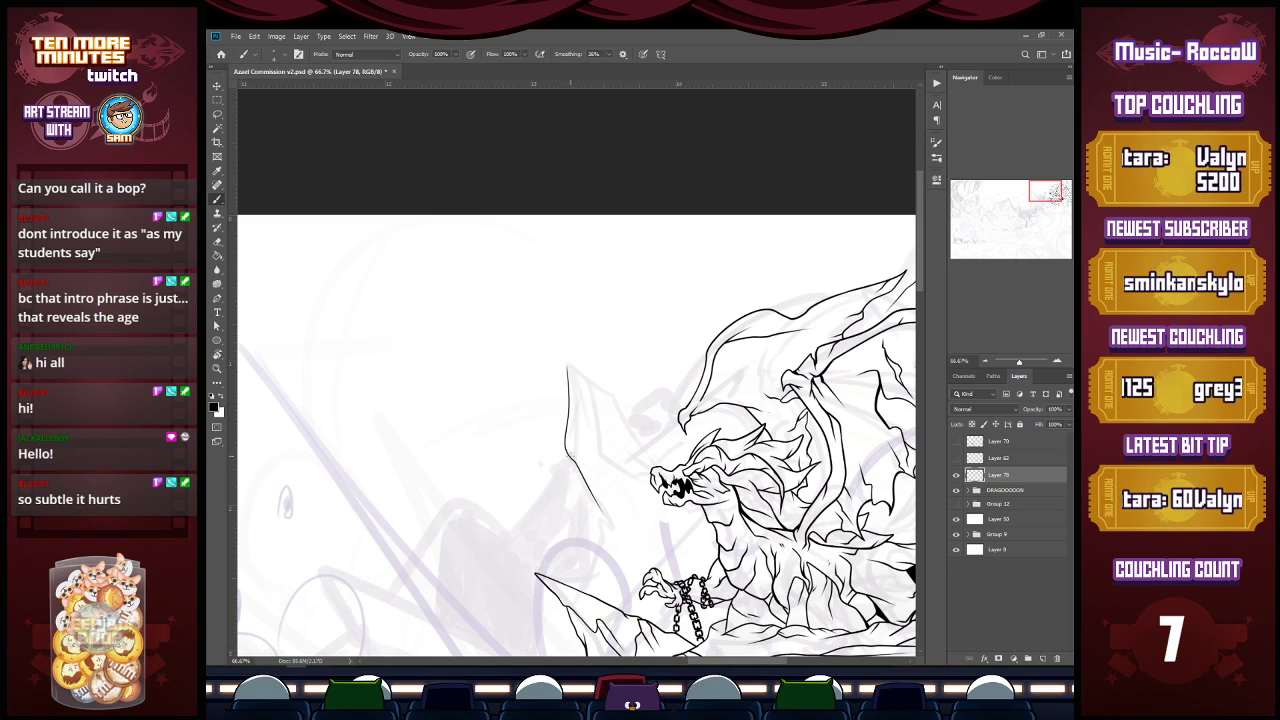
mouse_move(568, 458)
left_mouse_down()
mouse_move(554, 478)
mouse_move(557, 555)
left_mouse_up()
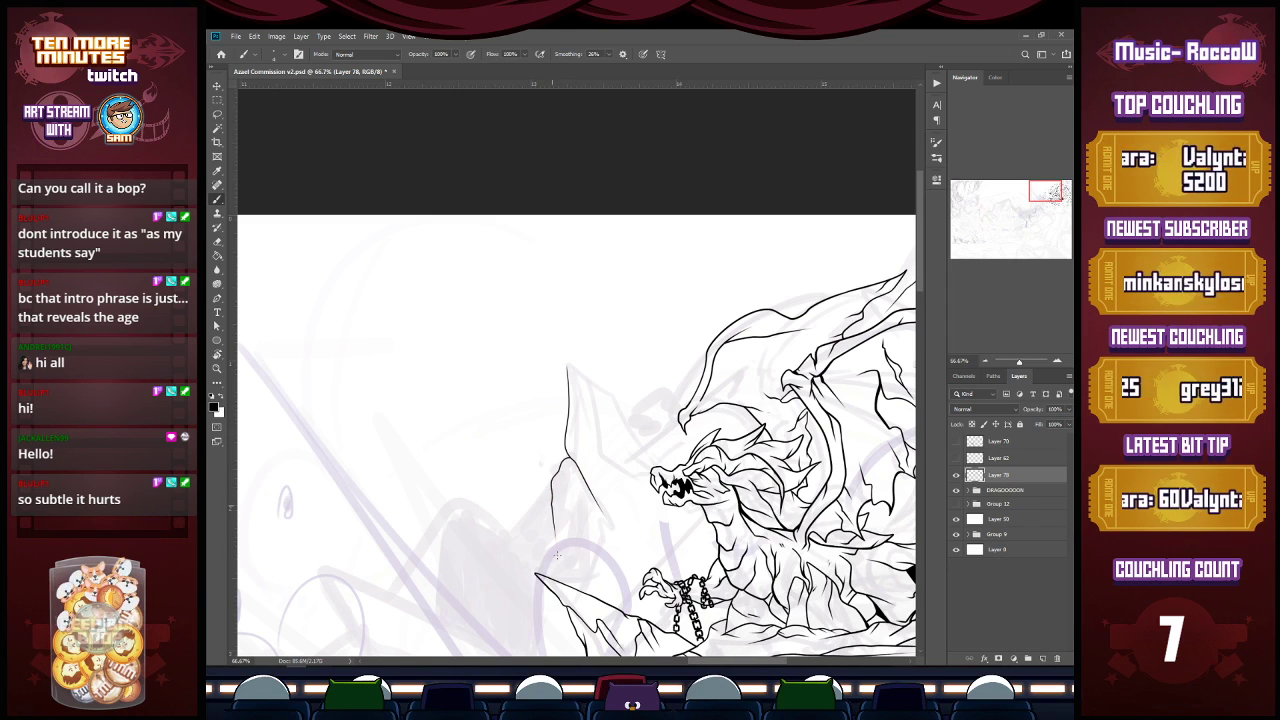
left_click_drag(551, 487, 588, 509)
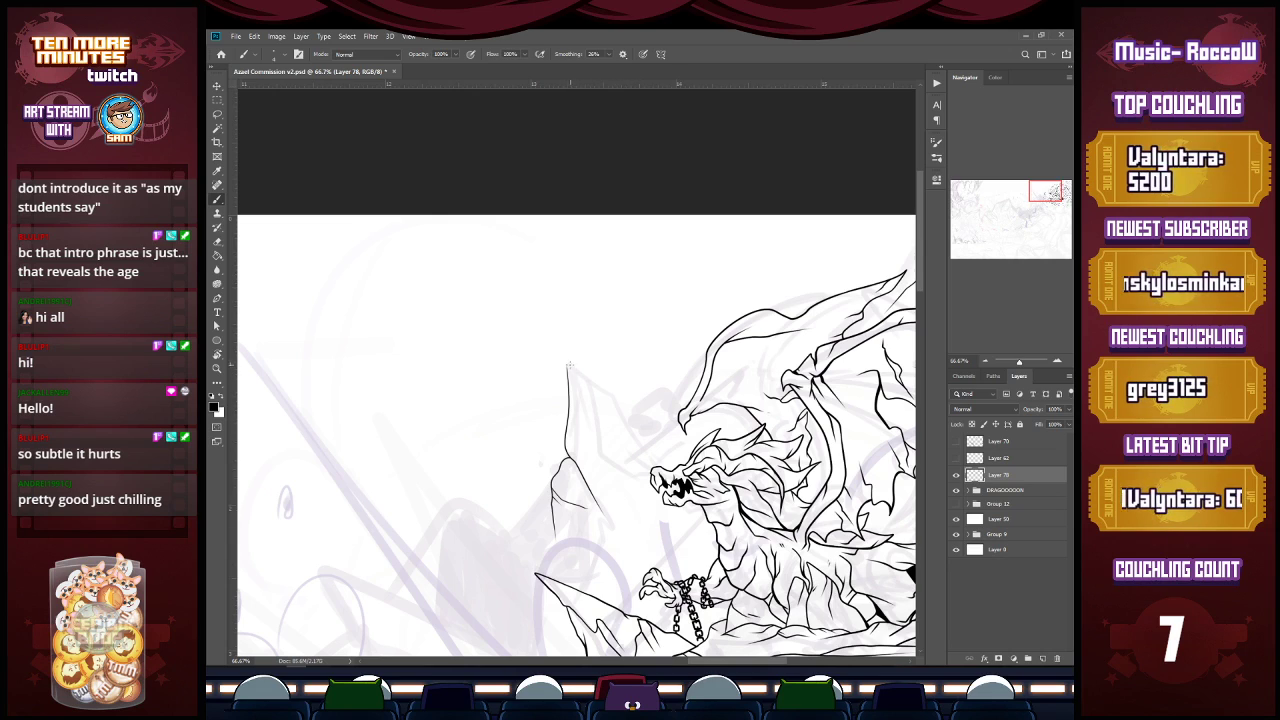
mouse_move(567, 369)
left_mouse_down()
mouse_move(578, 359)
mouse_move(630, 394)
mouse_move(594, 385)
mouse_move(598, 400)
left_mouse_up()
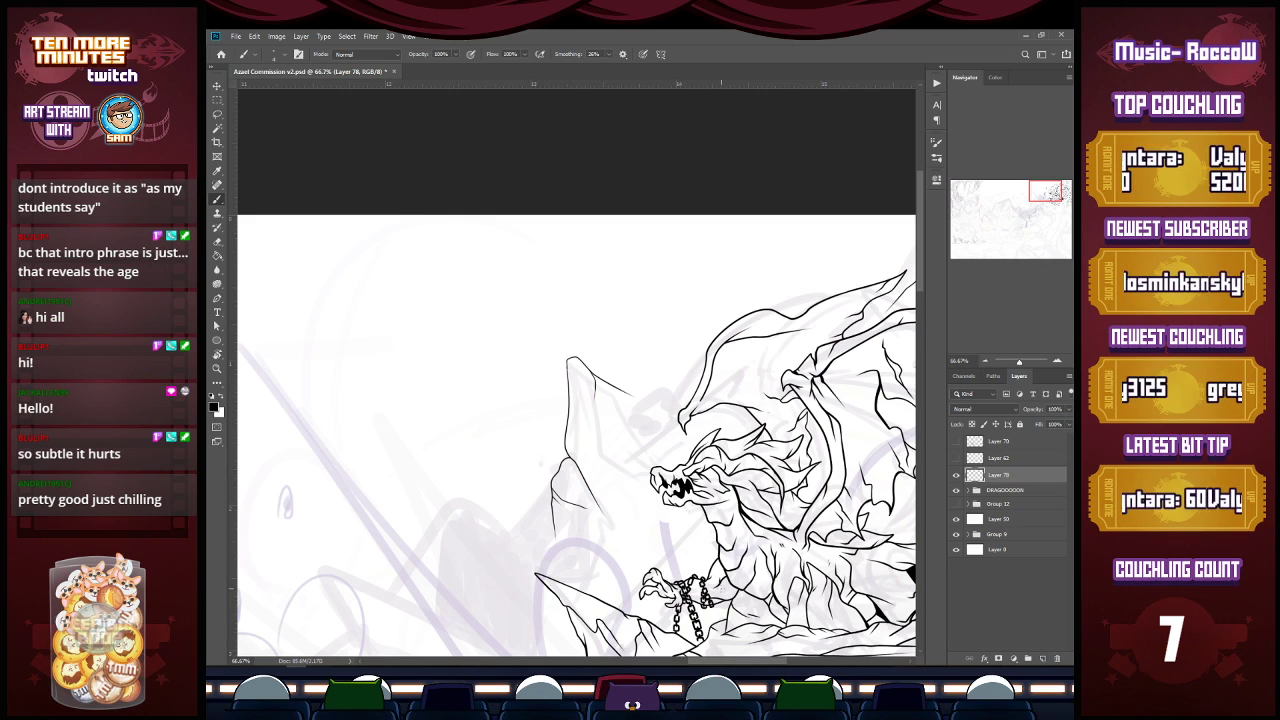
mouse_move(622, 391)
left_mouse_down()
mouse_move(673, 435)
mouse_move(649, 398)
mouse_move(657, 378)
mouse_move(691, 386)
mouse_move(664, 404)
left_mouse_up()
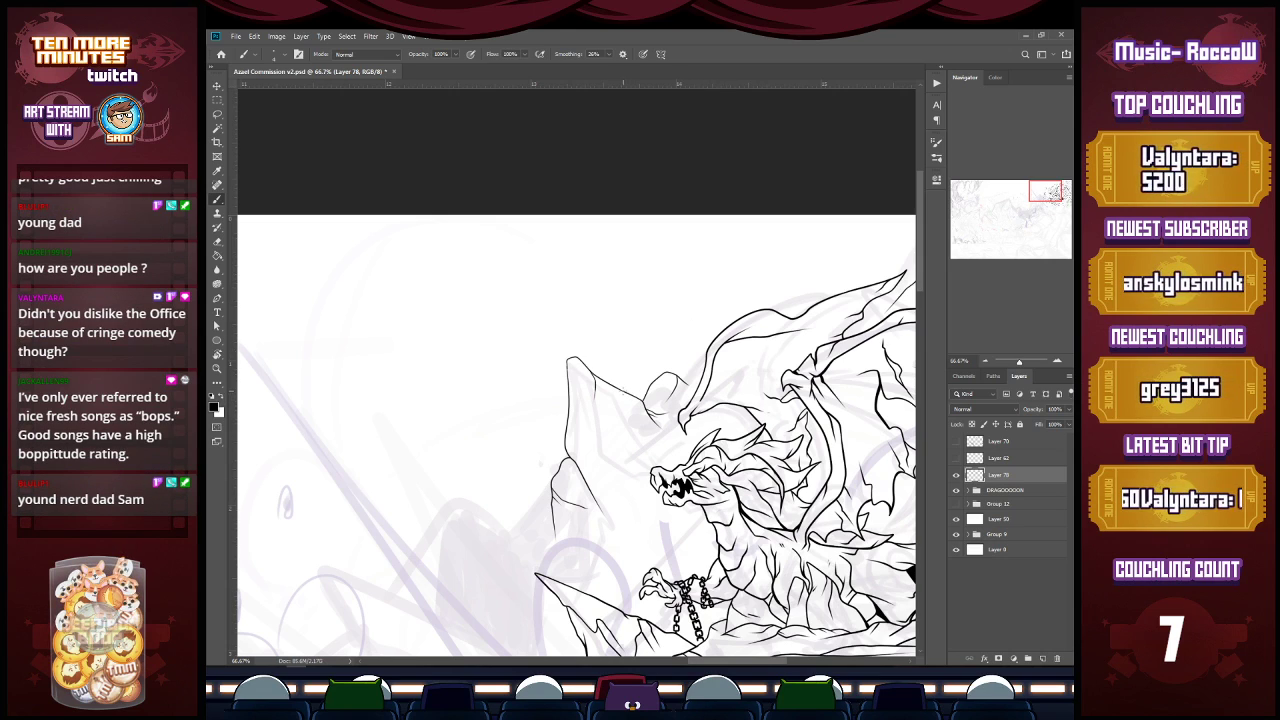
Step: Add inner facet and crack lines to the rock spire and continue its ridge behind the dragon's head and wing
mouse_move(632, 416)
left_mouse_down()
mouse_move(599, 451)
mouse_move(620, 492)
left_mouse_up()
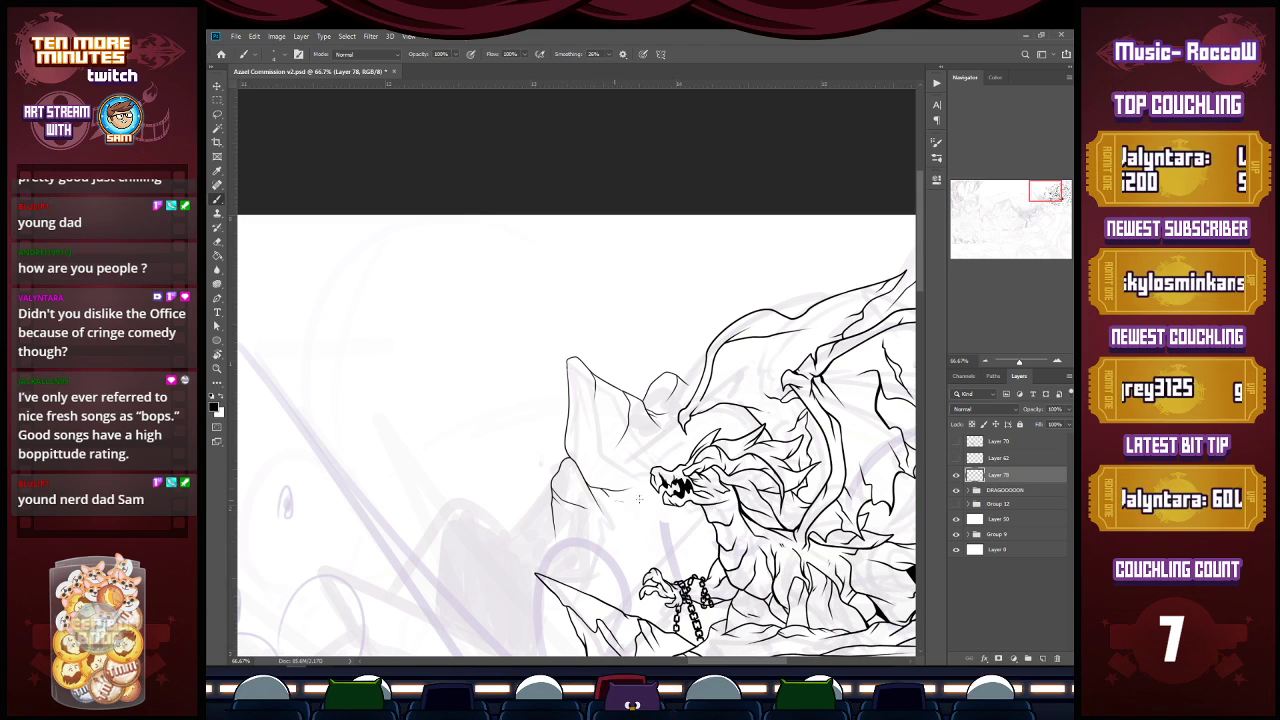
left_click_drag(600, 490, 625, 500)
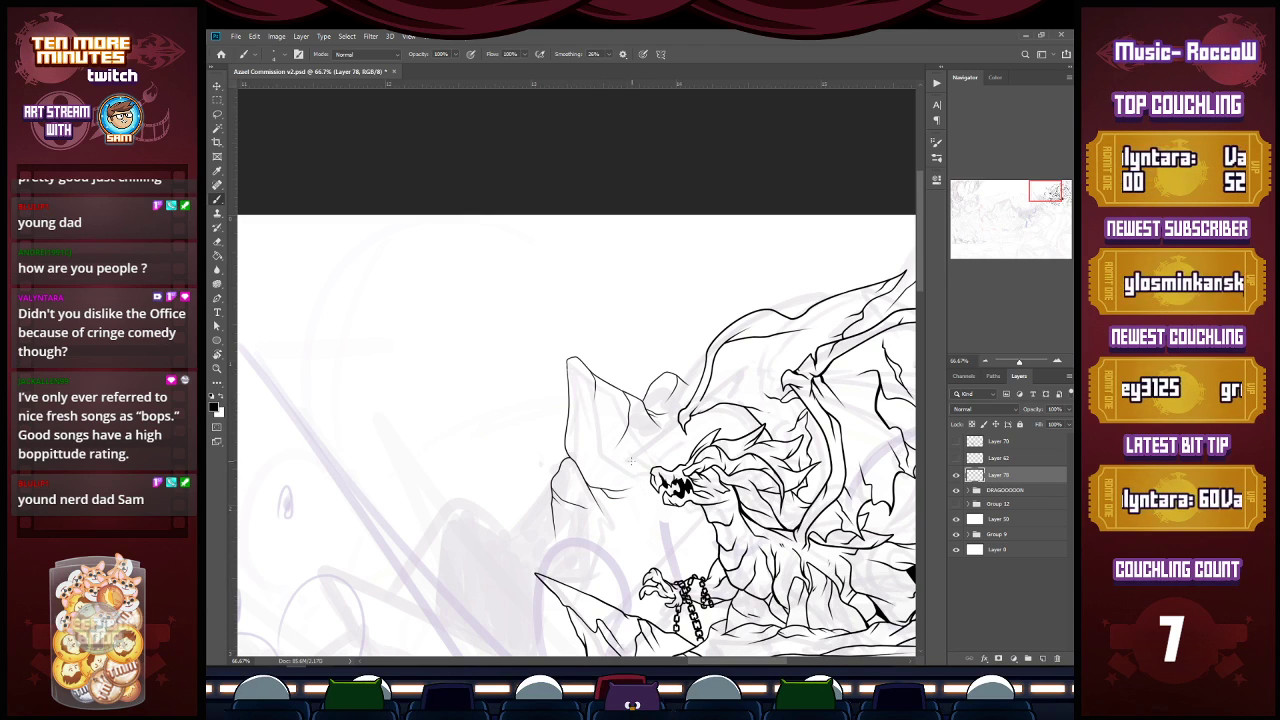
left_click_drag(568, 438, 564, 452)
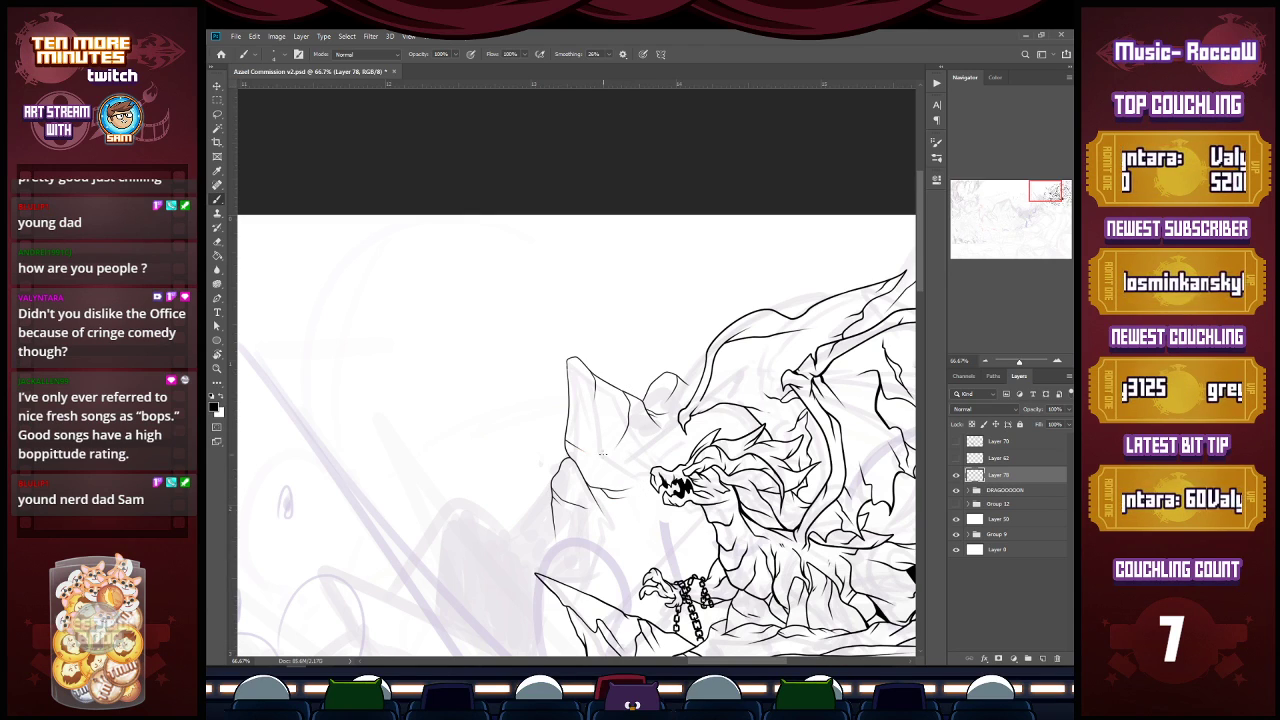
left_click_drag(655, 422, 660, 455)
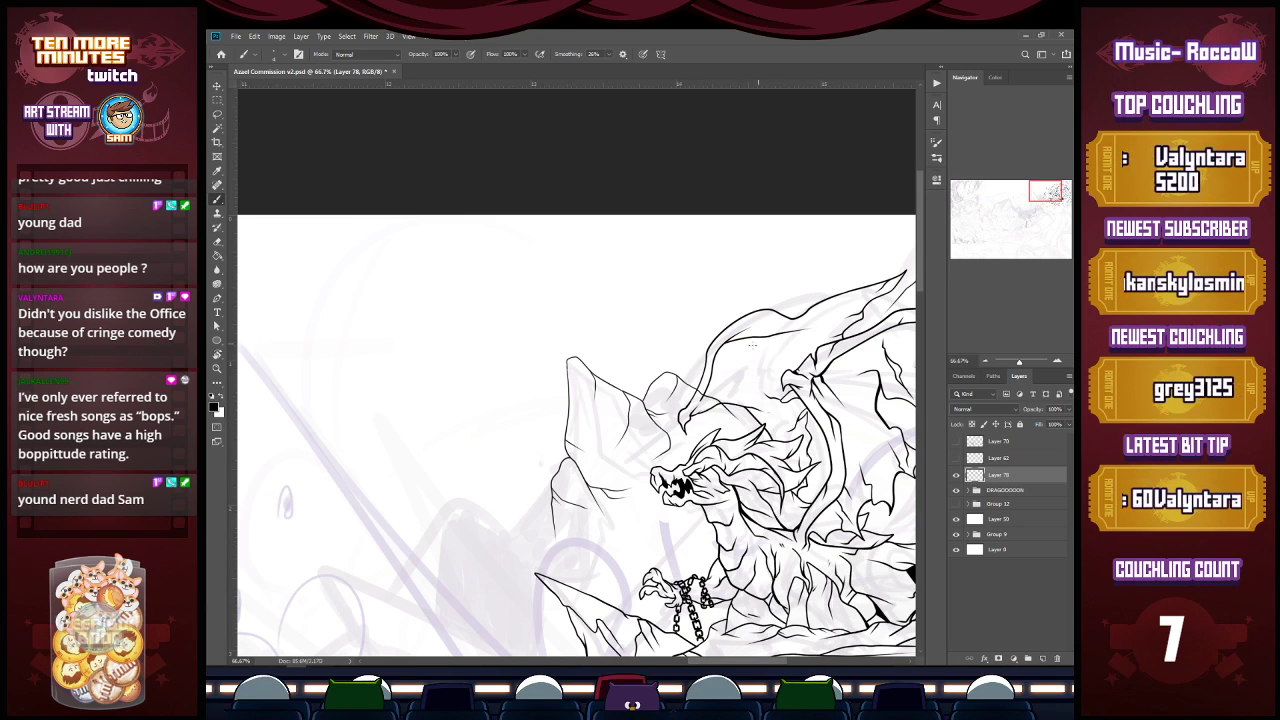
left_click_drag(711, 661, 728, 665)
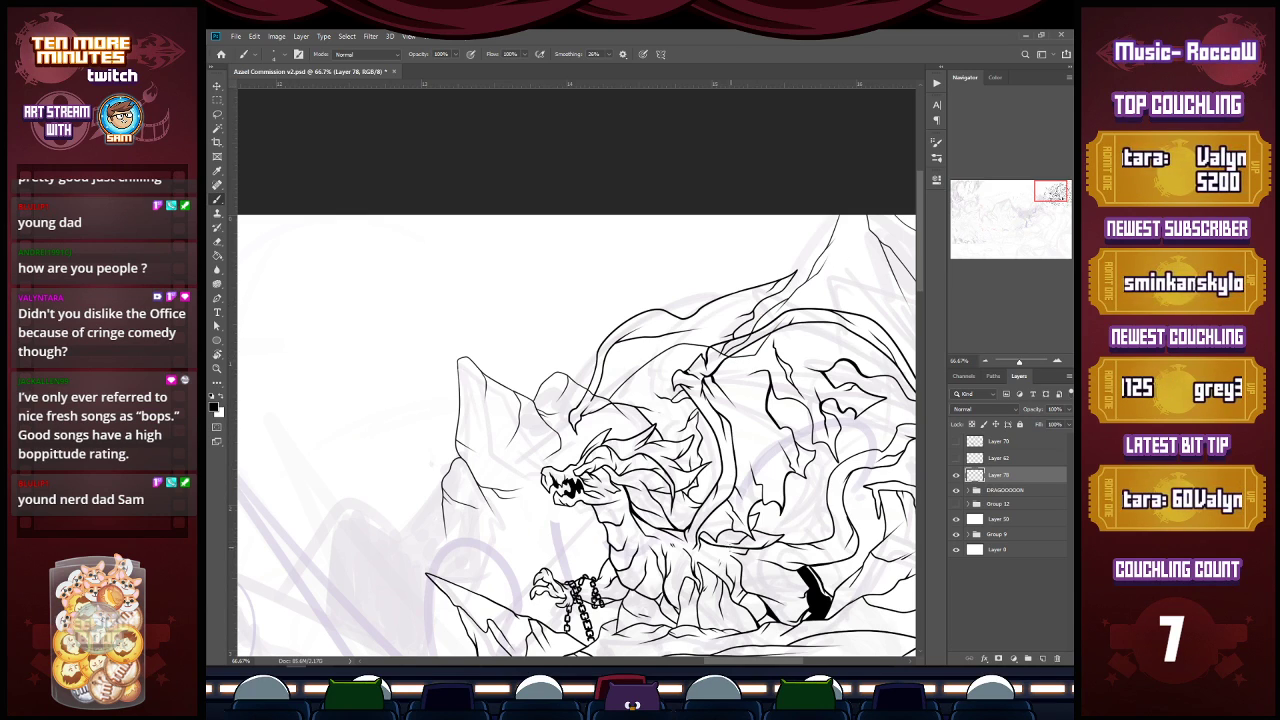
Step: Expand the dragon group and select the empty areas around the dragon's line art on Layer 76 with the Magic Wand
left_click(969, 490)
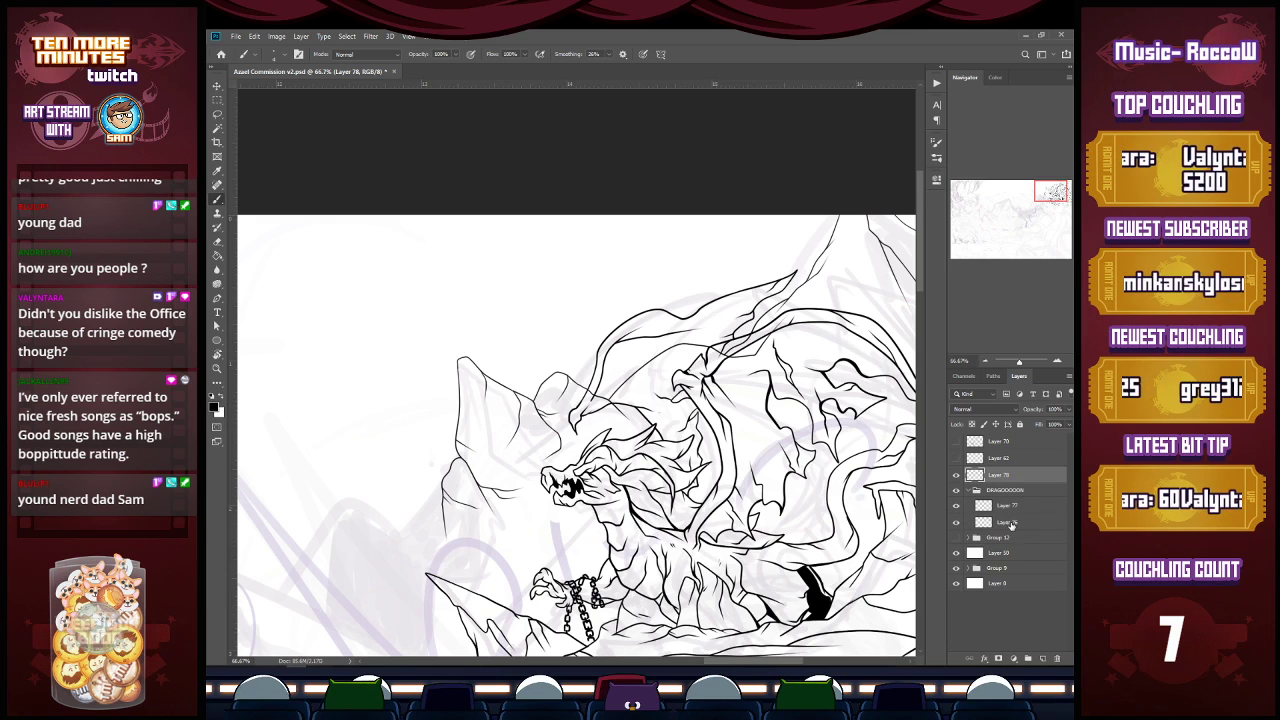
left_click(1008, 522)
key("w")
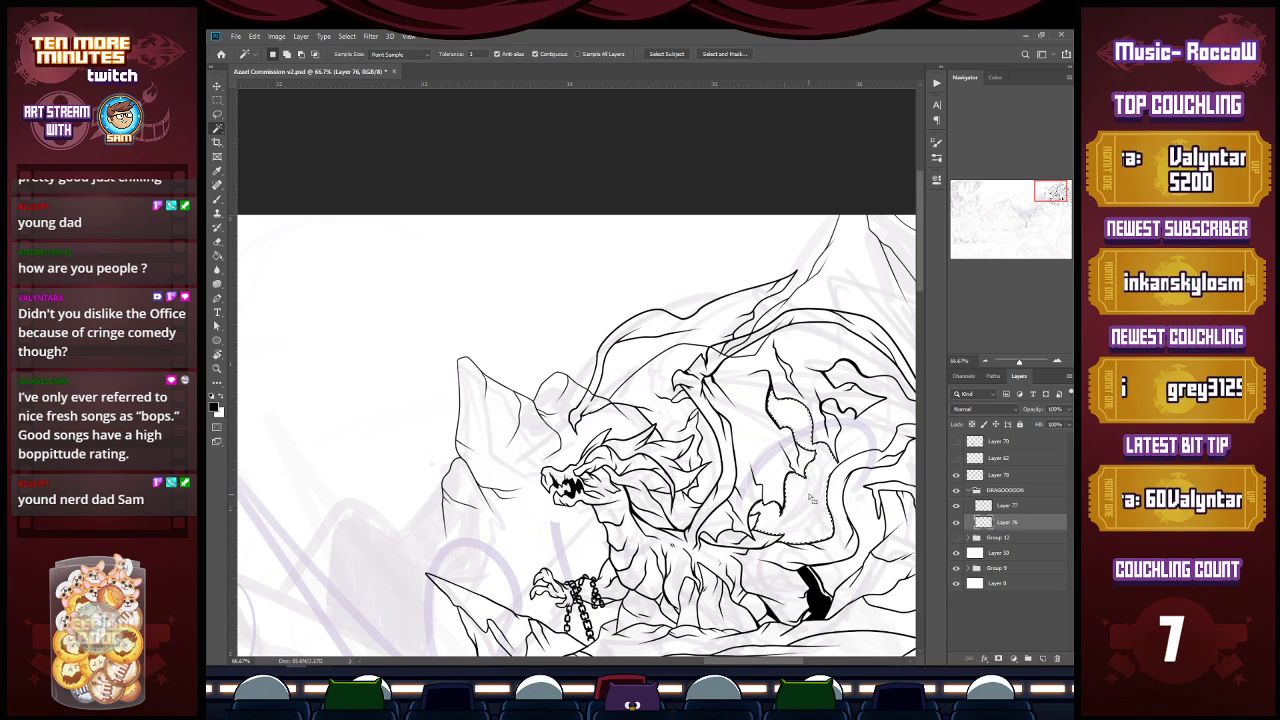
left_click(696, 498, "shift")
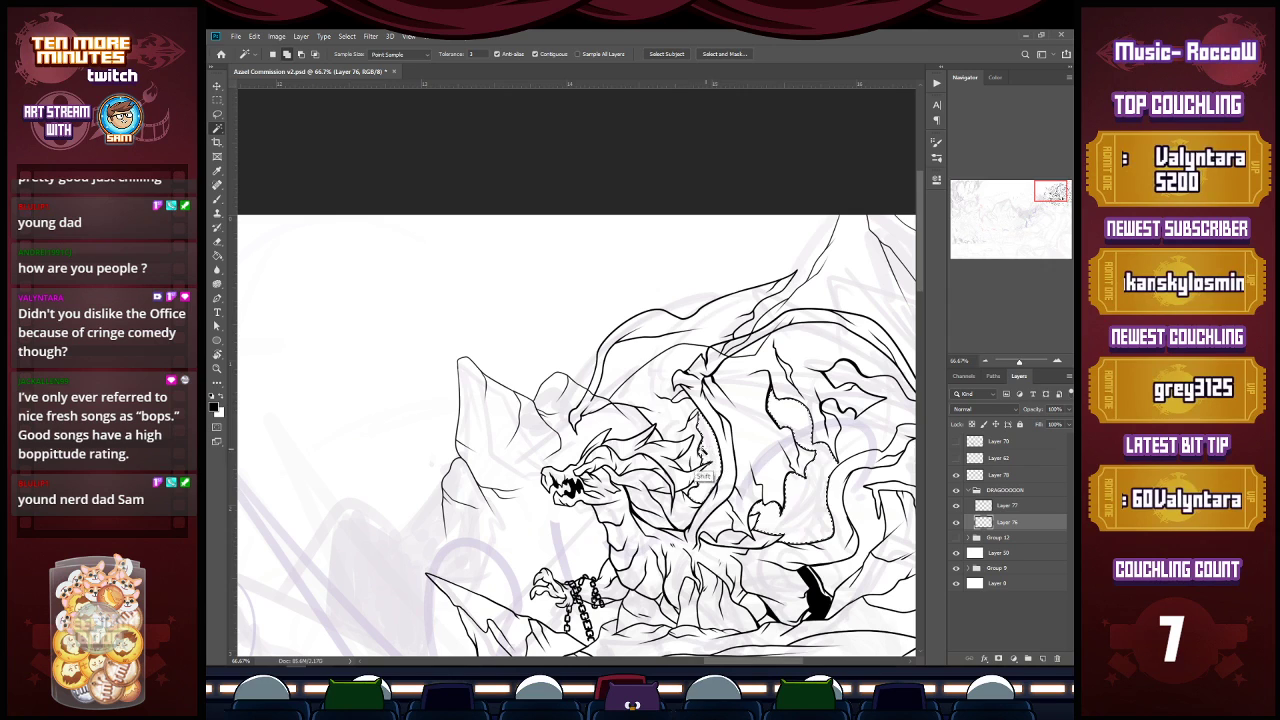
left_click(636, 422, "shift")
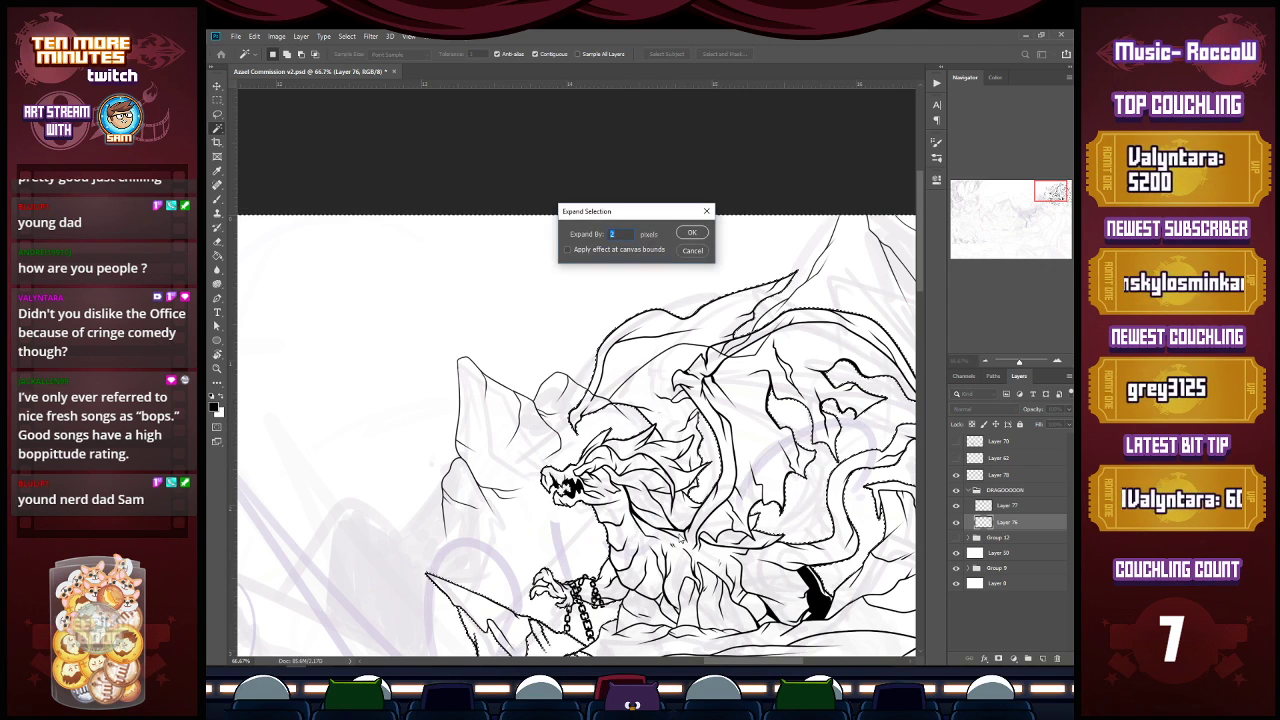
Step: Expand the selection by 2 pixels, invert it to cover the dragon and ledge, and add a new layer for the fill
right_click(695, 507)
left_click(726, 408)
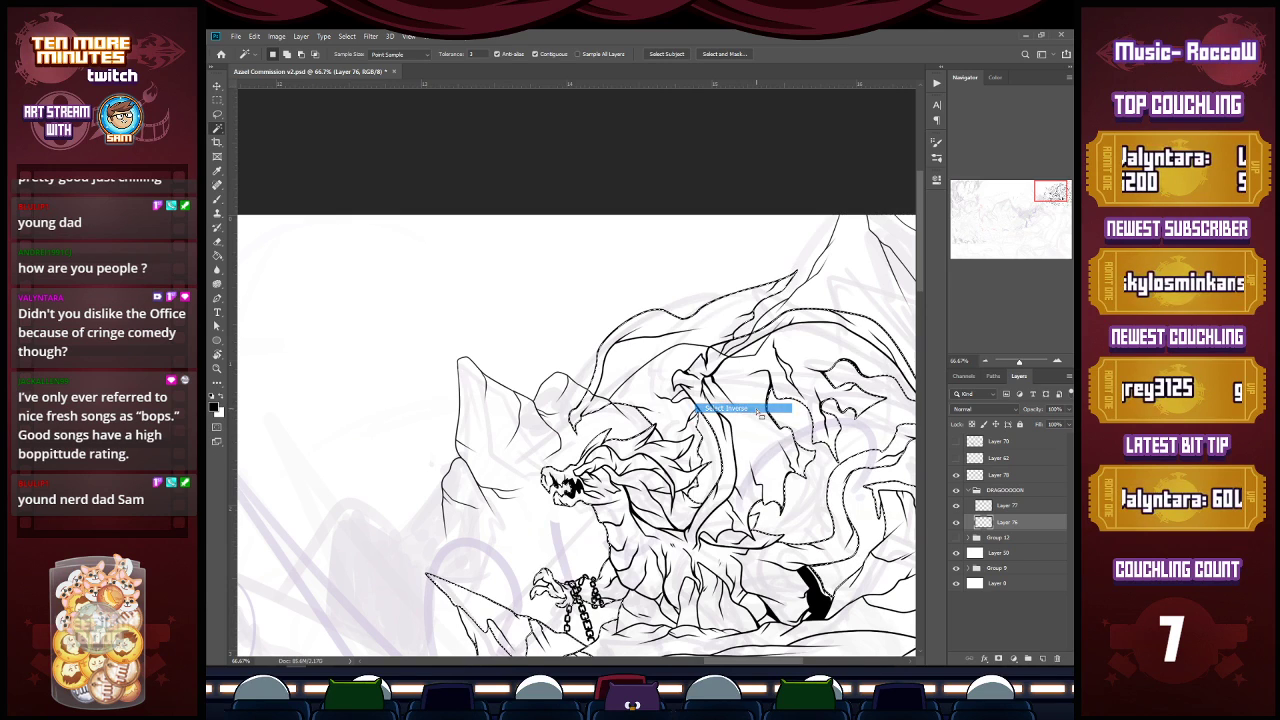
left_click(1043, 658)
Step: Set the foreground colour to a strong blue and fill the selected dragon and ledge silhouette with it
key("i")
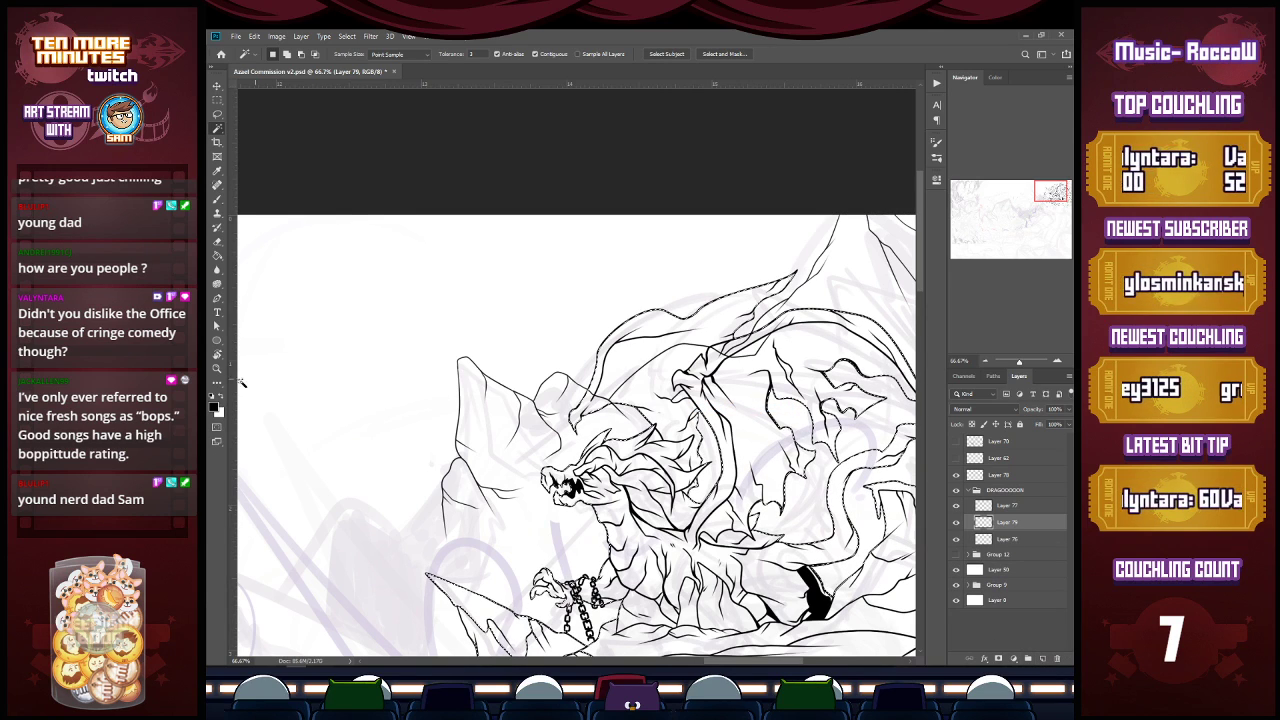
left_click(218, 411)
left_click(585, 452)
left_click(618, 480)
left_click(712, 423)
key("l")
key("alt+BackSpace")
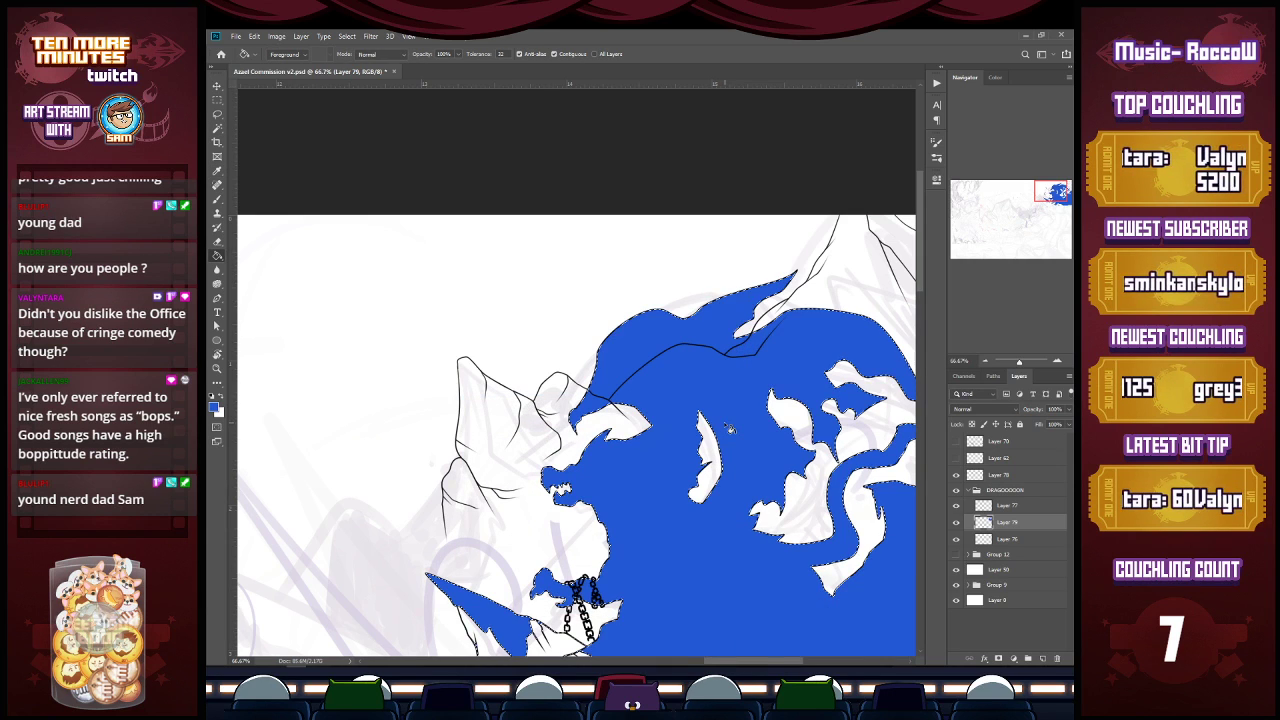
Step: Deselect and move the blue fill layer beneath the dragon's line art layer
key("ctrl+d")
scroll(800, 480, "down", 3)
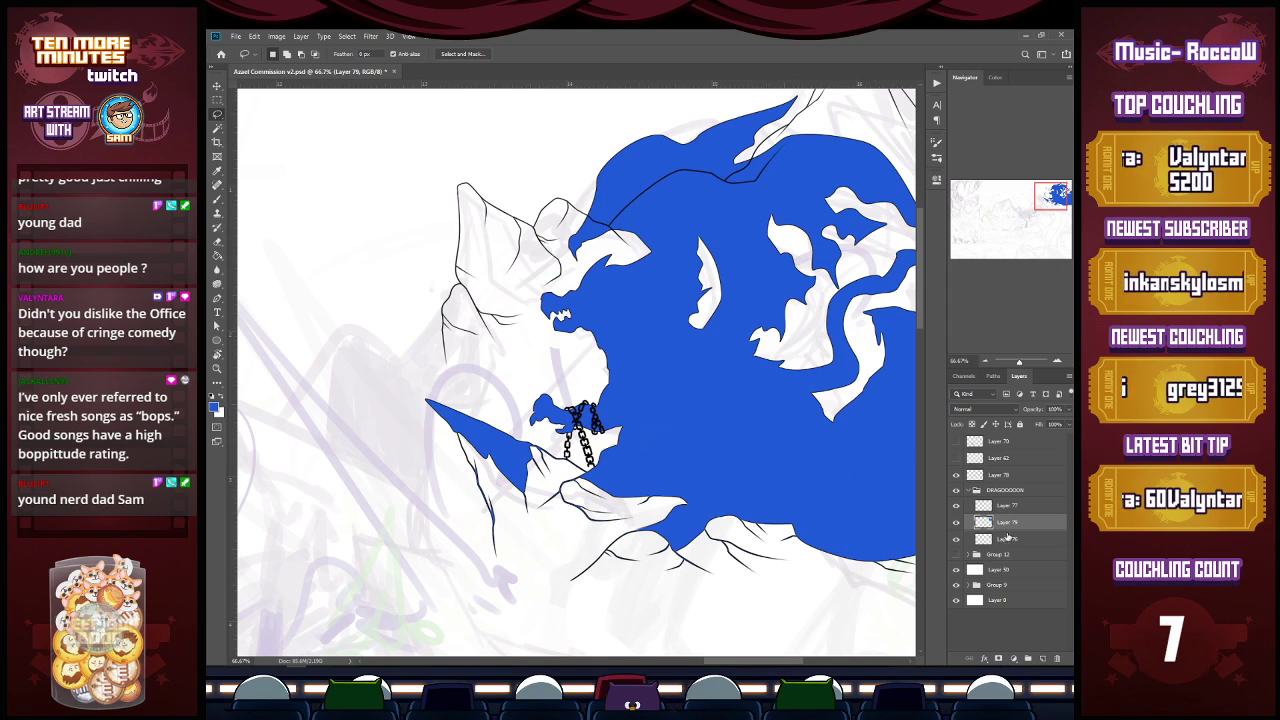
left_click_drag(1022, 540, 1022, 545)
Step: Paint the unfilled underside of the rocky ledge solid blue with a larger brush, out to the canvas edge
key("i")
key("b")
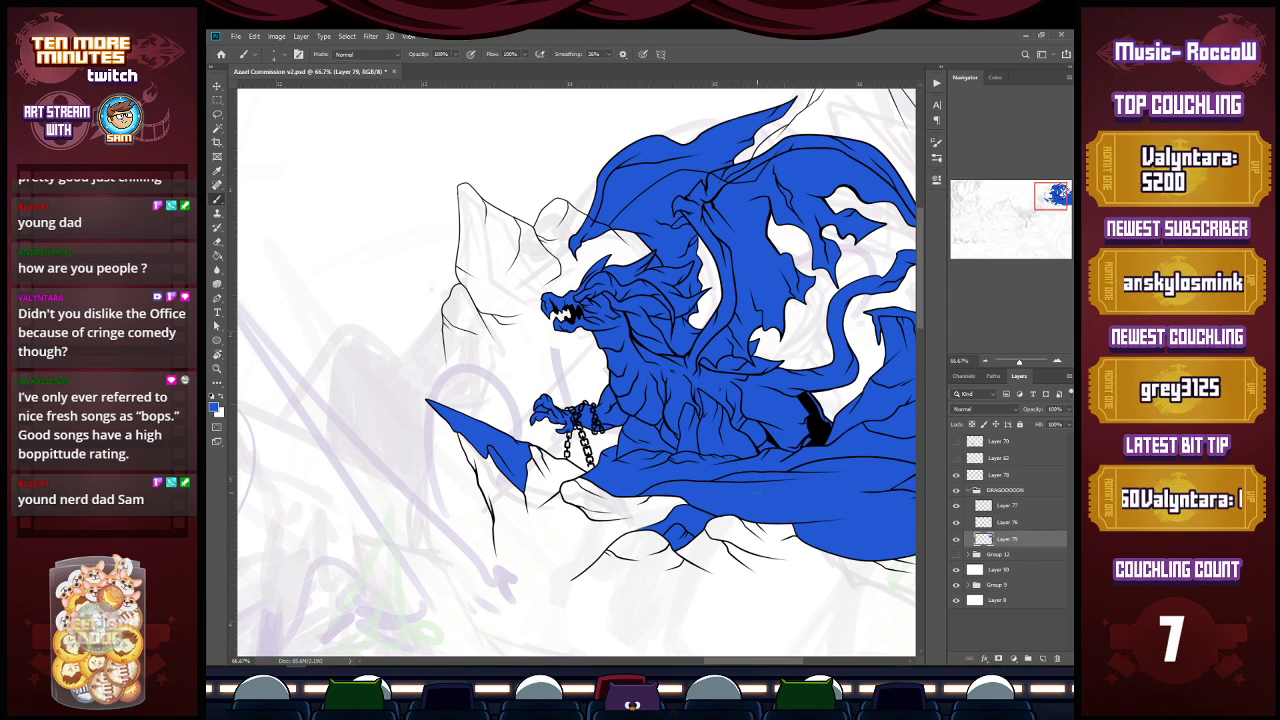
key("]")
mouse_move(535, 478)
left_mouse_down()
mouse_move(600, 529)
mouse_move(527, 457)
mouse_move(625, 515)
mouse_move(655, 517)
mouse_move(573, 485)
mouse_move(645, 509)
mouse_move(702, 502)
mouse_move(610, 512)
mouse_move(635, 535)
mouse_move(605, 542)
mouse_move(706, 556)
mouse_move(583, 559)
mouse_move(688, 579)
mouse_move(716, 473)
mouse_move(678, 559)
mouse_move(735, 516)
mouse_move(811, 516)
mouse_move(695, 565)
mouse_move(860, 538)
mouse_move(713, 579)
mouse_move(881, 553)
mouse_move(726, 595)
mouse_move(808, 579)
left_mouse_up()
left_click_drag(728, 661, 757, 661)
mouse_move(735, 549)
left_mouse_down()
mouse_move(625, 578)
mouse_move(746, 584)
mouse_move(567, 589)
mouse_move(837, 595)
mouse_move(662, 572)
mouse_move(836, 550)
mouse_move(693, 573)
left_mouse_up()
left_click_drag(468, 592, 490, 590)
mouse_move(785, 661)
left_mouse_down()
mouse_move(700, 661)
mouse_move(753, 663)
left_mouse_up()
key("l")
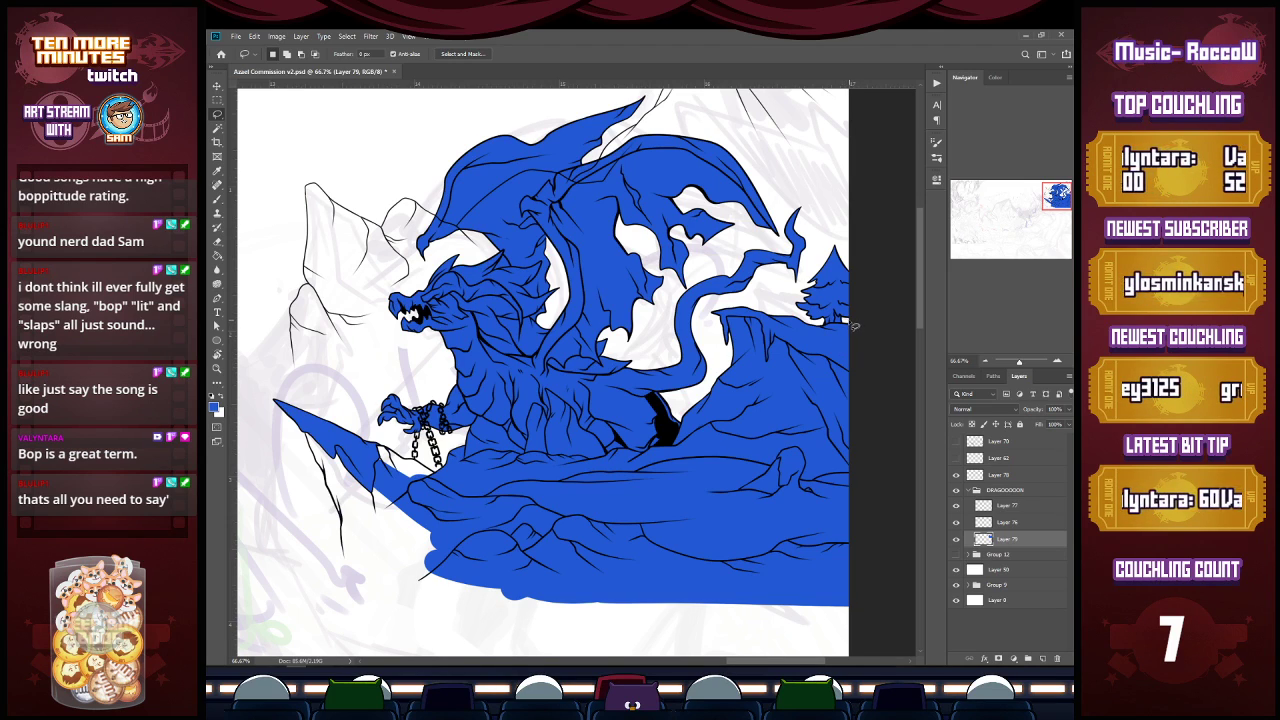
key("b")
mouse_move(366, 462)
left_mouse_down()
mouse_move(411, 537)
mouse_move(409, 526)
mouse_move(383, 509)
mouse_move(416, 584)
mouse_move(523, 586)
left_mouse_up()
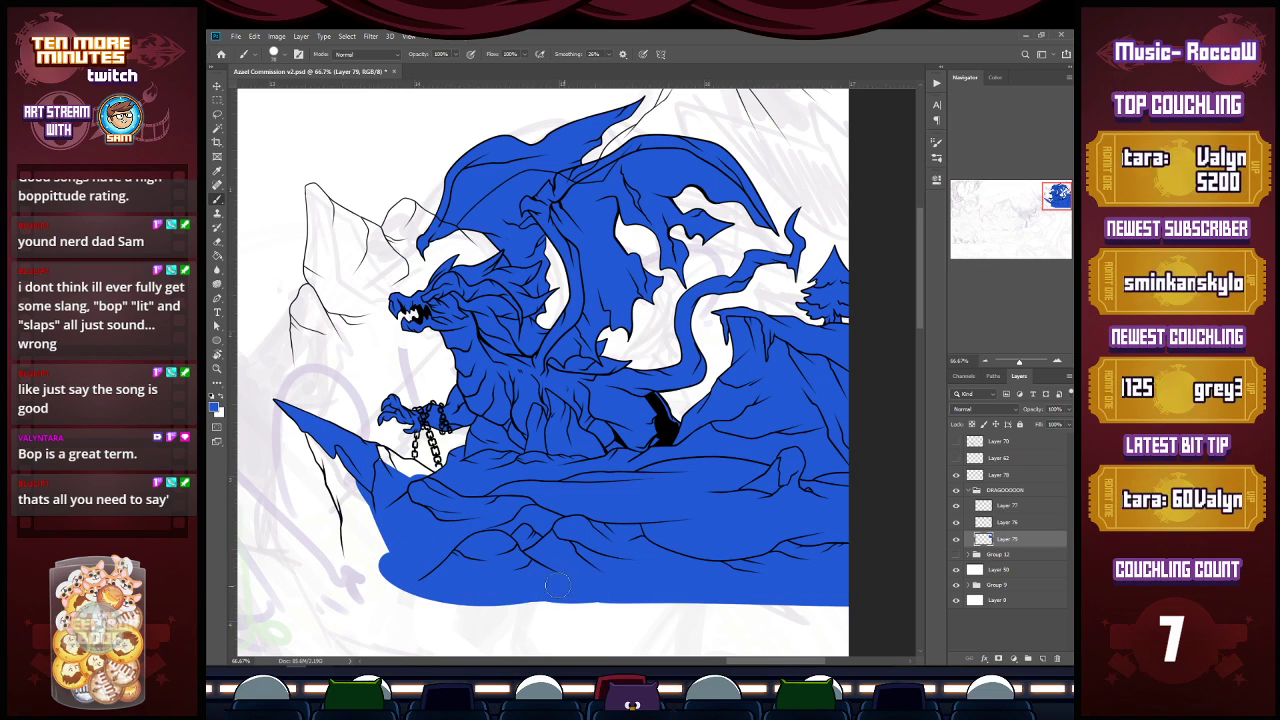
Step: Fill the remaining white gaps around the ledge's pointed tip and outer edge in blue with a smaller brush
key("[")
key("[")
key("[")
key("[")
key("[")
mouse_move(380, 459)
left_mouse_down()
mouse_move(428, 476)
mouse_move(415, 466)
mouse_move(413, 479)
left_mouse_up()
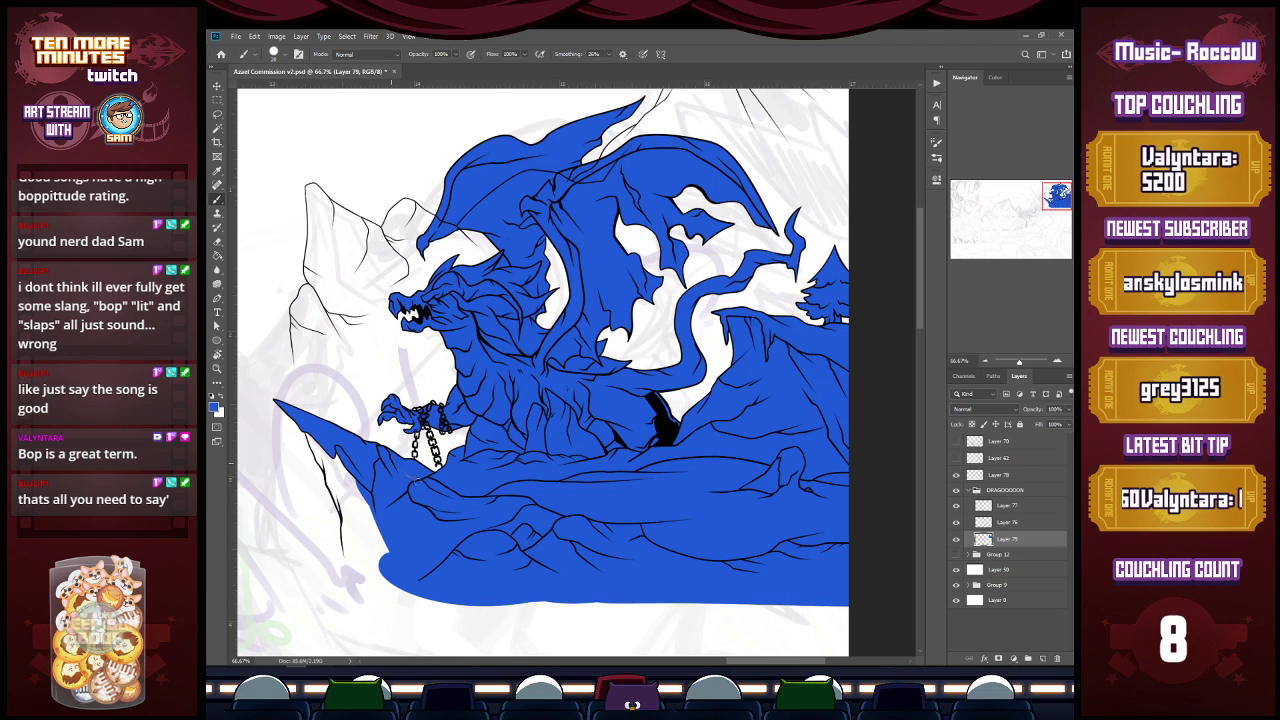
left_click_drag(309, 433, 350, 520)
mouse_move(326, 472)
left_mouse_down()
mouse_move(350, 556)
mouse_move(377, 574)
left_mouse_up()
left_click_drag(330, 453, 369, 519)
mouse_move(330, 445)
left_mouse_down()
mouse_move(369, 528)
mouse_move(339, 481)
mouse_move(401, 567)
mouse_move(349, 504)
mouse_move(393, 572)
mouse_move(351, 531)
mouse_move(376, 573)
mouse_move(347, 523)
left_mouse_up()
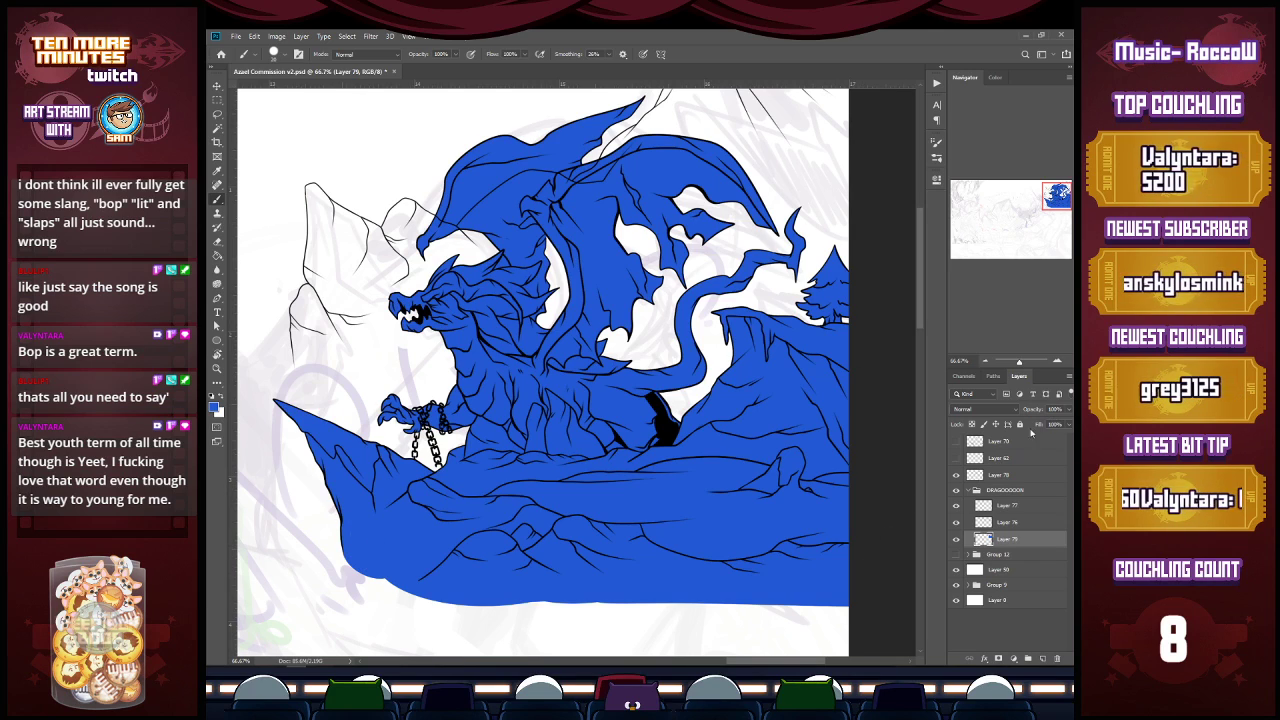
Step: Collapse the dragon group and return to the mountain line layer with a small black brush
left_click(976, 490)
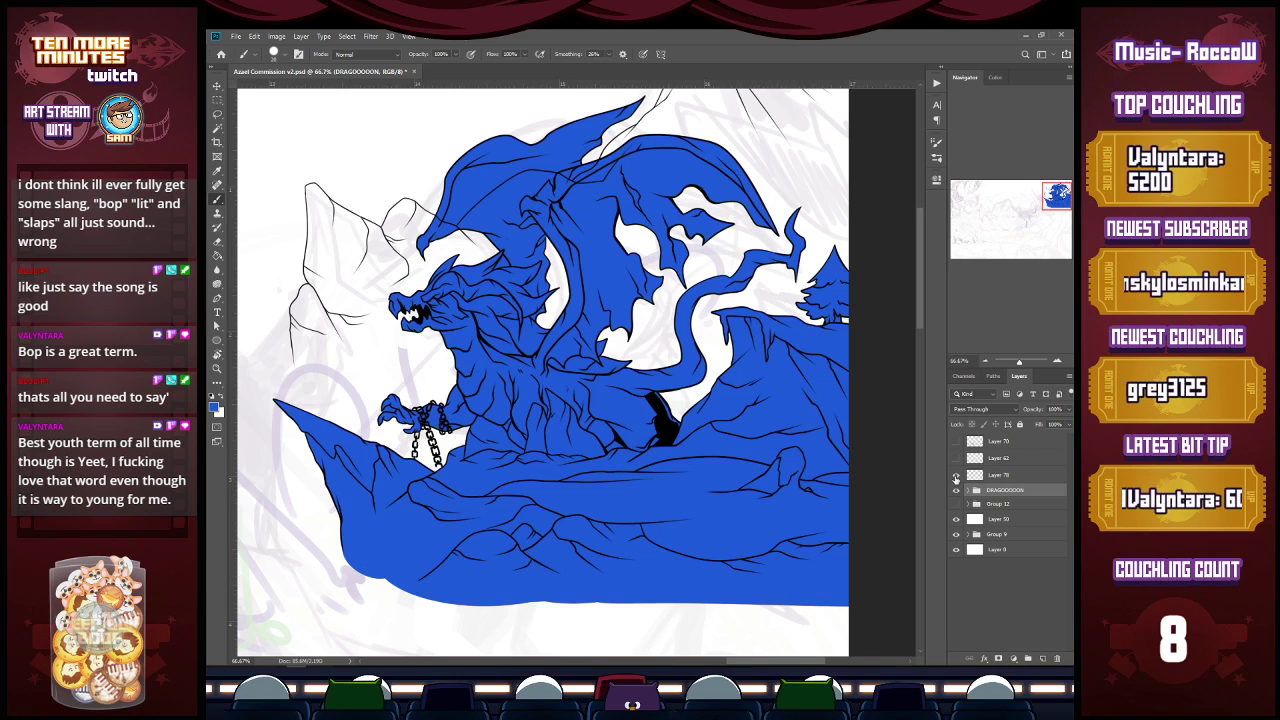
left_click(955, 478)
left_click(957, 482)
left_click_drag(1053, 197, 1046, 192)
key("bracketleft")
key("bracketleft")
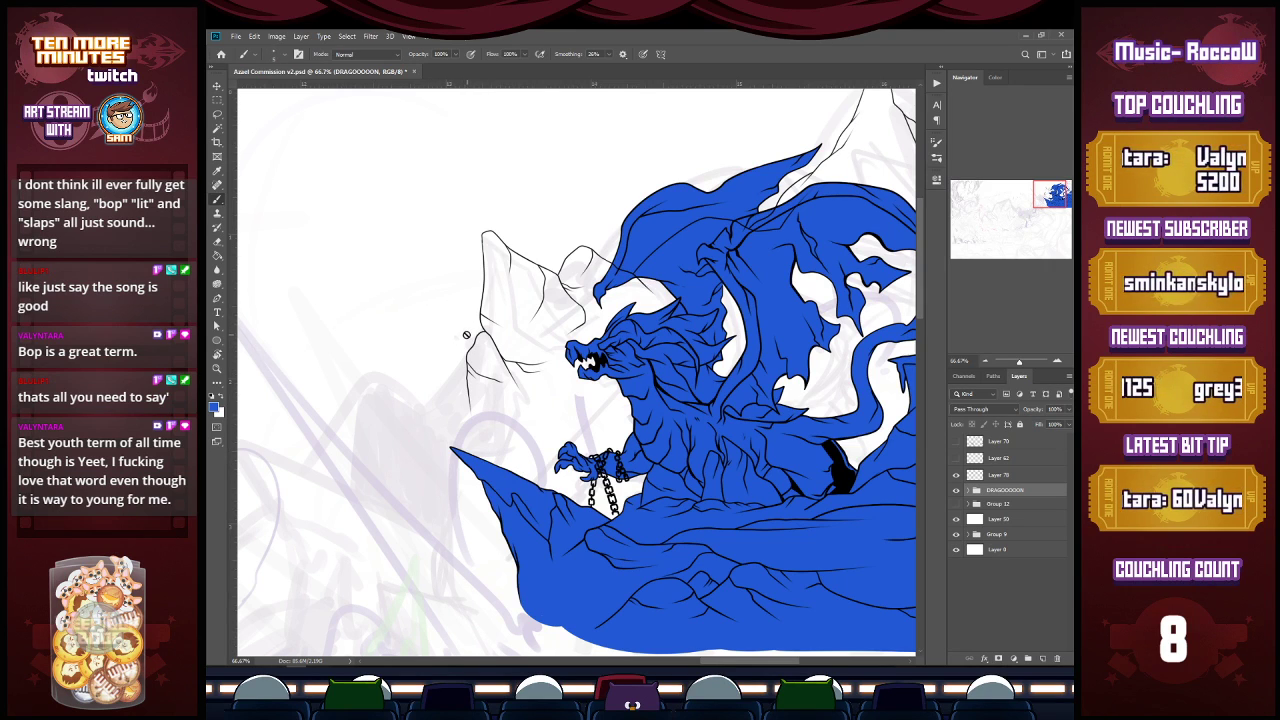
left_click(999, 476)
key("d")
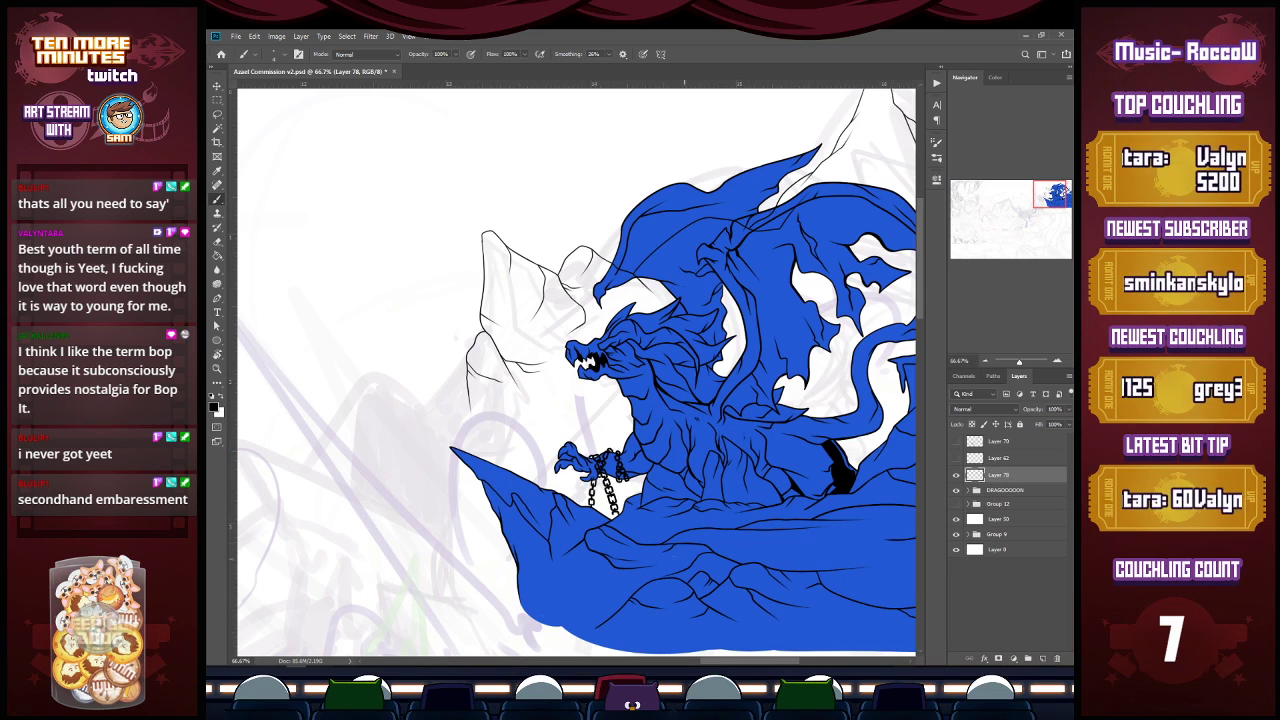
Step: Ink a rounded rock outline beyond the ledge's pointed tip, with forked side lines and sloping ridges running toward the dragon
left_click_drag(718, 663, 690, 660)
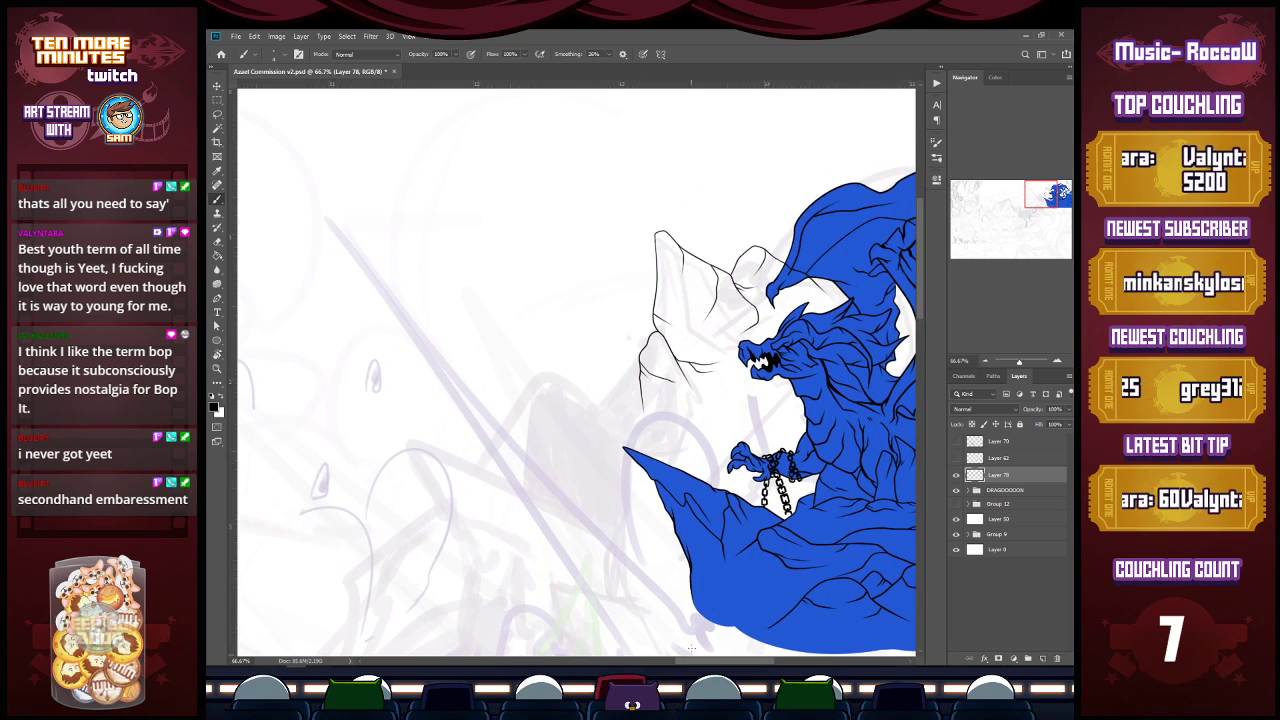
left_click_drag(536, 398, 552, 524)
left_click_drag(538, 464, 520, 527)
mouse_move(541, 390)
left_mouse_down()
mouse_move(575, 380)
mouse_move(700, 444)
left_mouse_up()
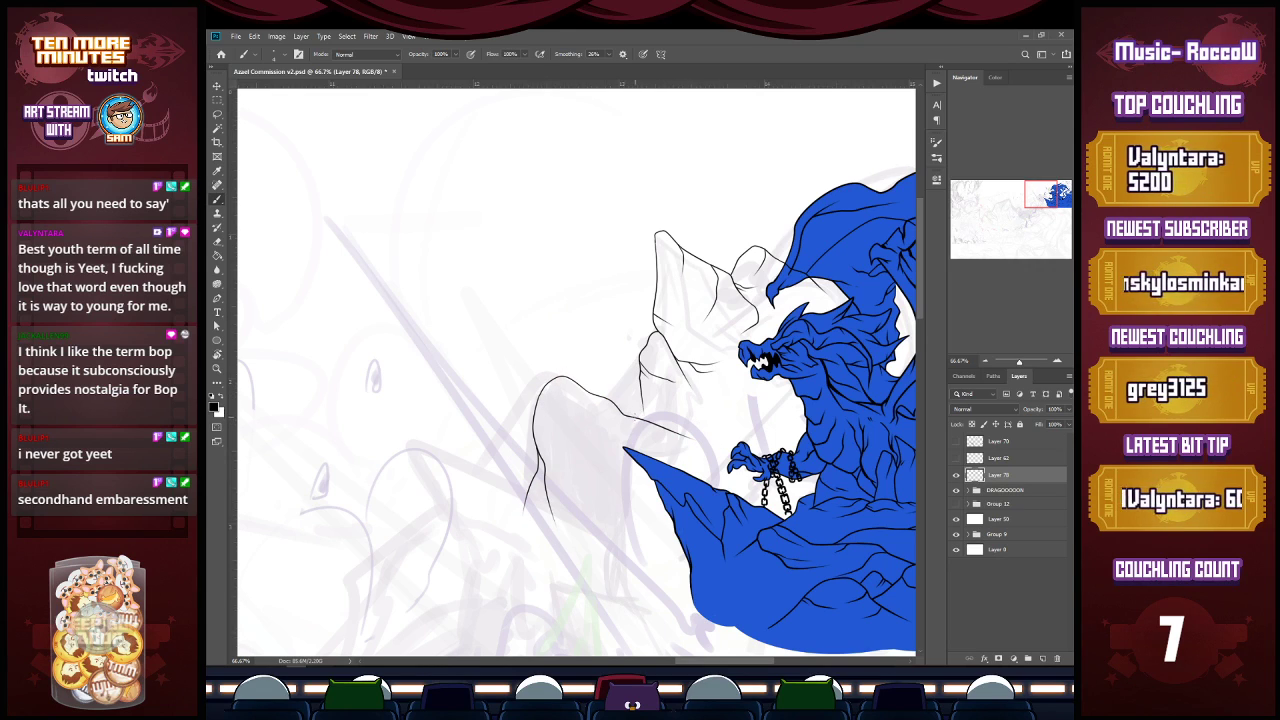
left_click_drag(648, 414, 702, 420)
Step: Ink a small bump at the base of the narrow middle rock and erase the old line end inside it with a smaller eraser
scroll(646, 409, "up", 3)
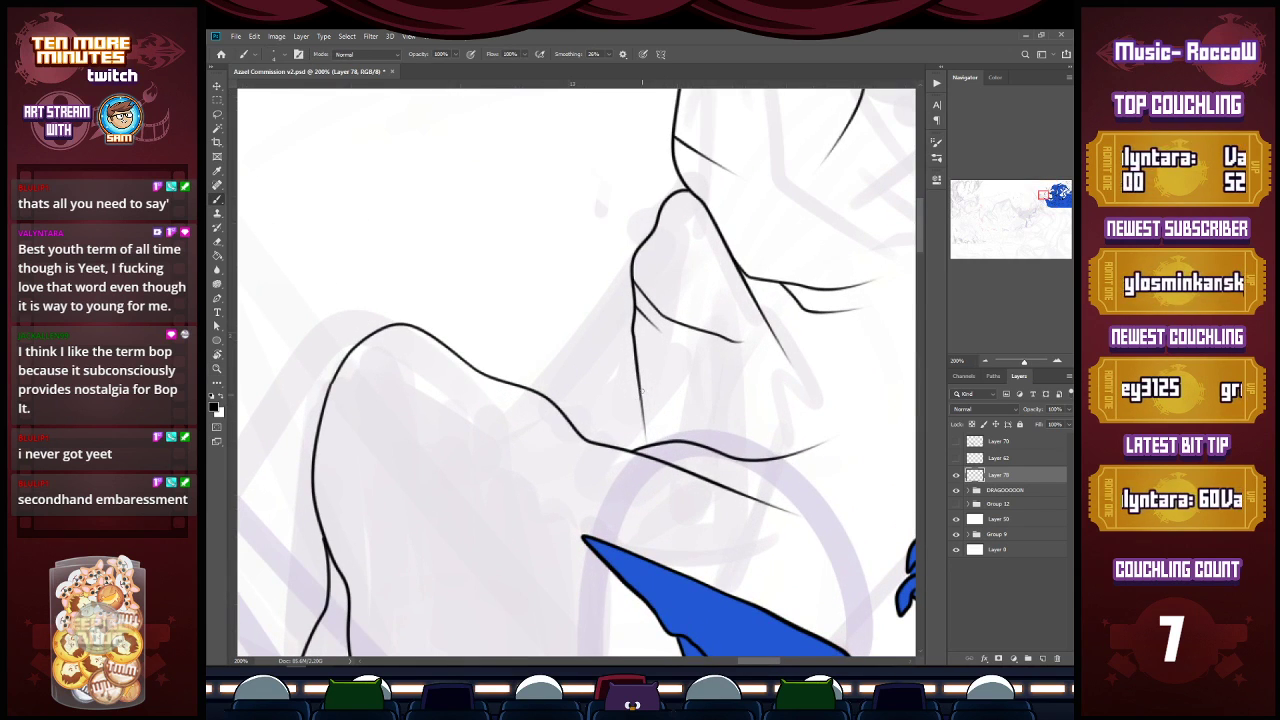
mouse_move(633, 391)
left_mouse_down()
mouse_move(607, 441)
mouse_move(613, 411)
left_mouse_up()
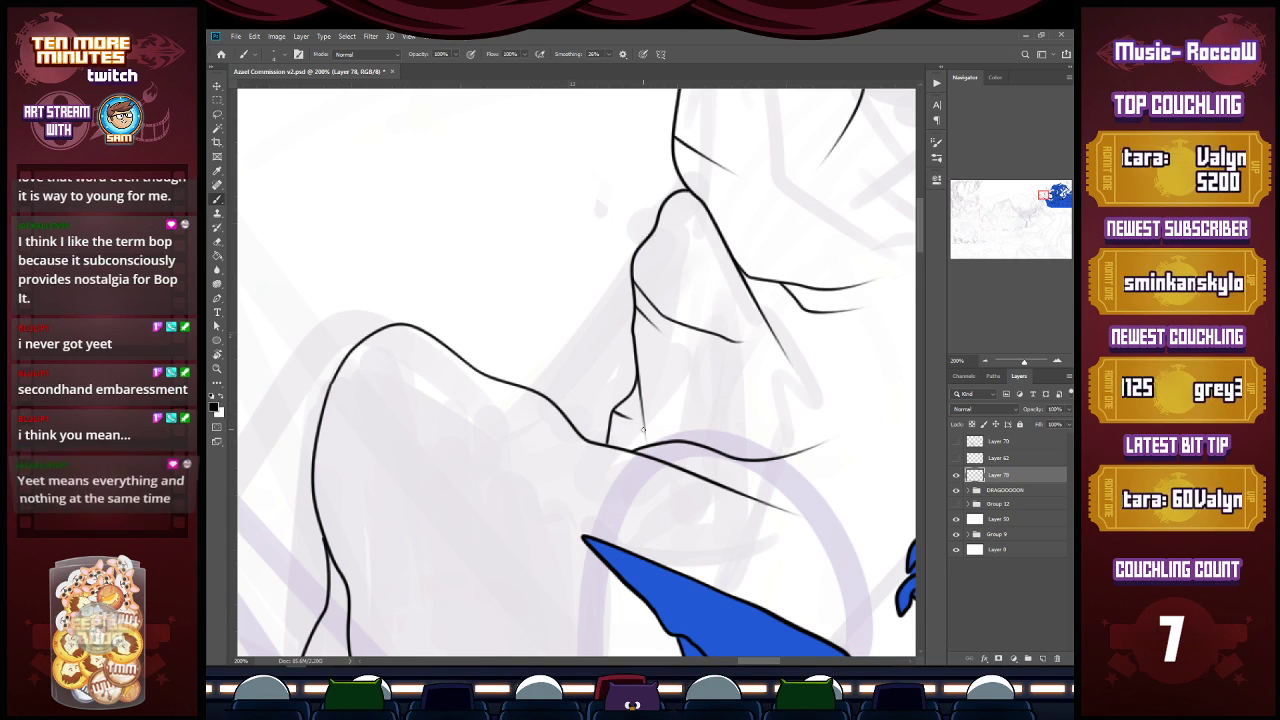
key("e")
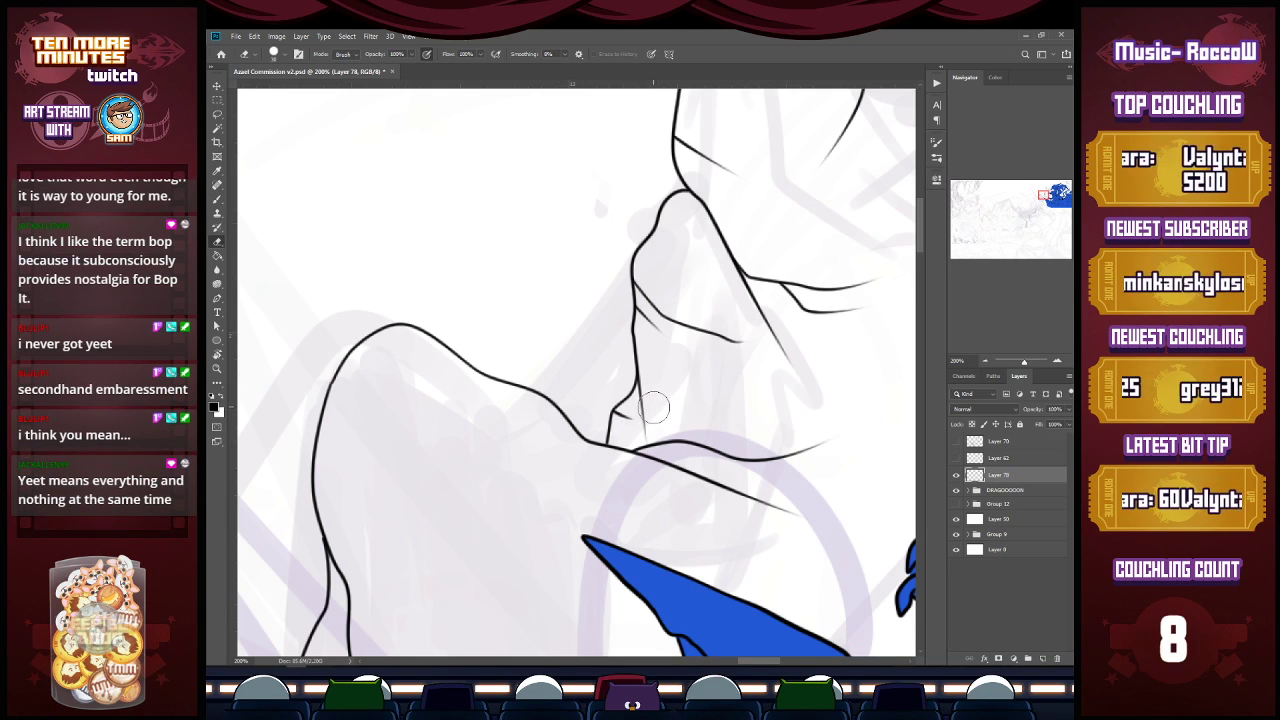
key("bracketleft")
key("bracketleft")
key("bracketleft")
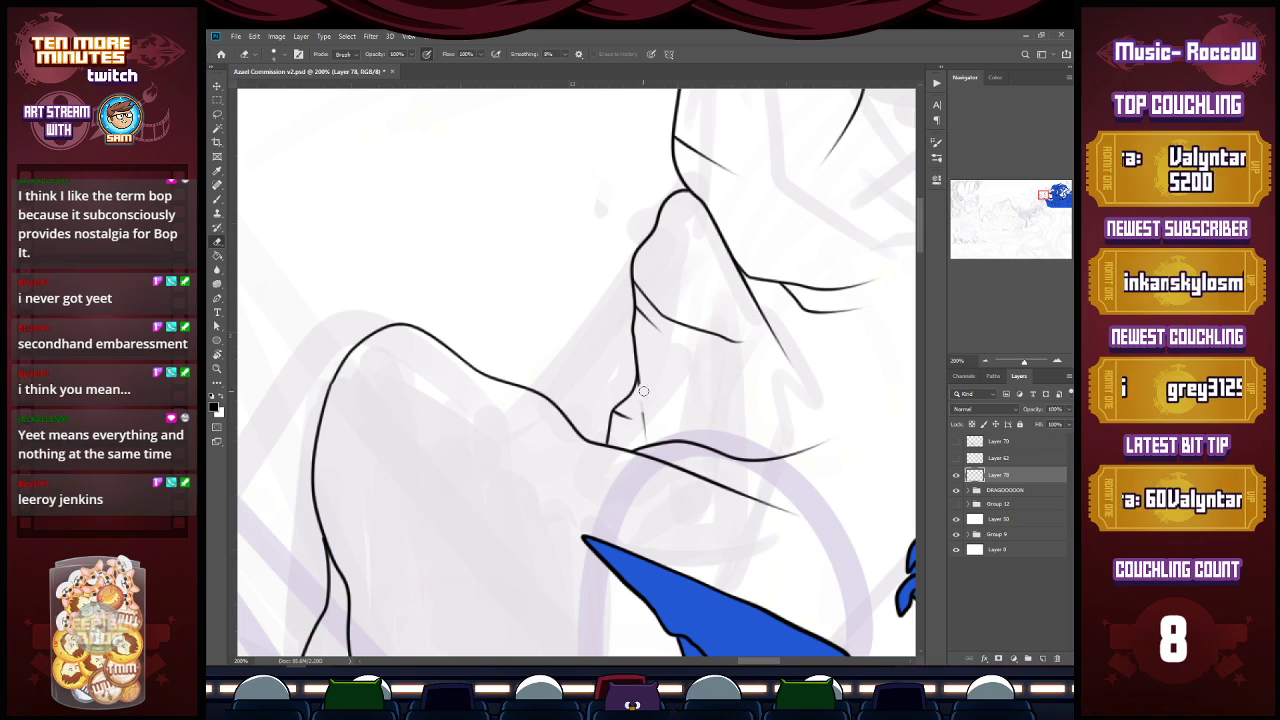
left_click_drag(648, 394, 644, 436)
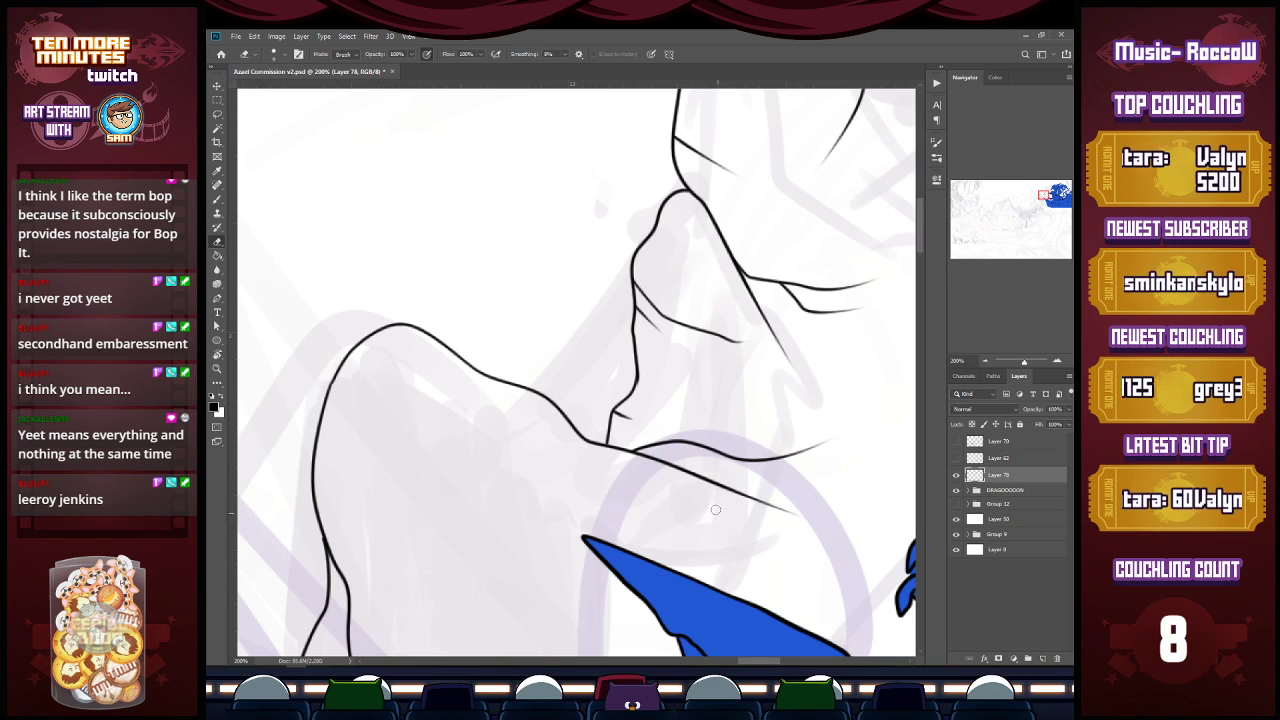
Step: Ink a curved crack line across the lower part of the narrow middle rock, starting from its outer edge
key("b")
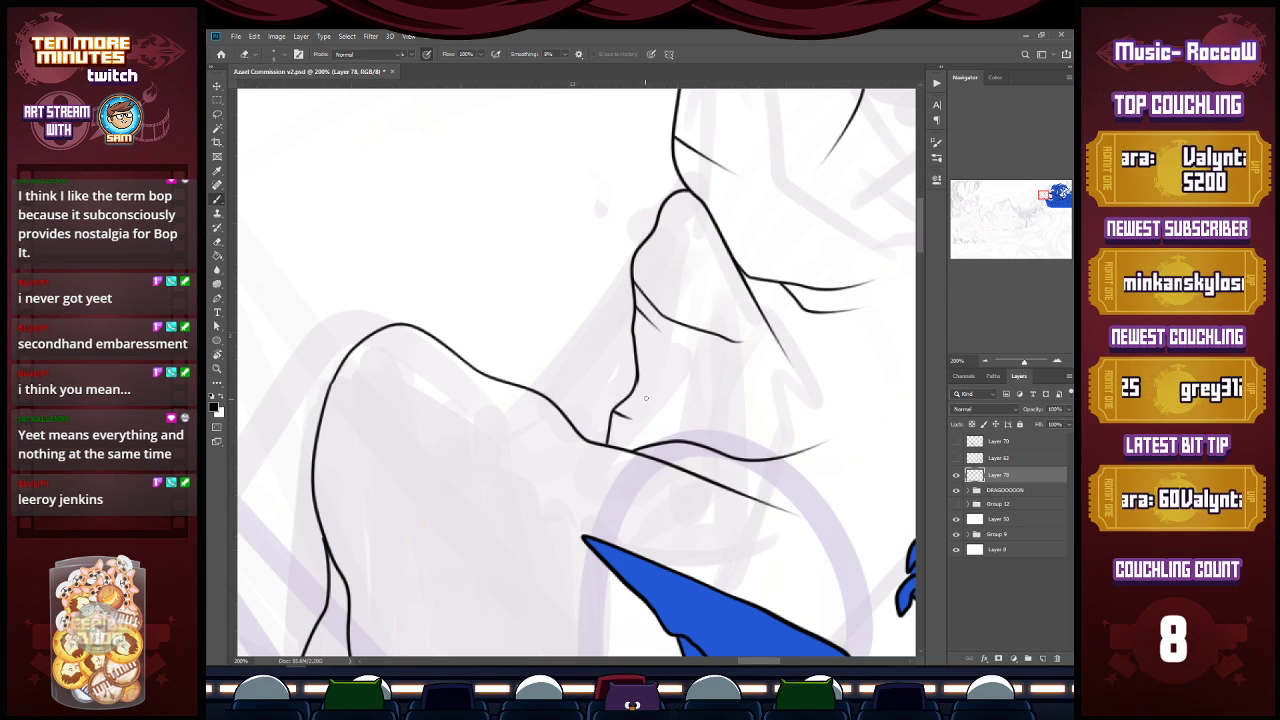
mouse_move(636, 378)
left_mouse_down()
mouse_move(646, 396)
mouse_move(824, 398)
left_mouse_up()
key("z")
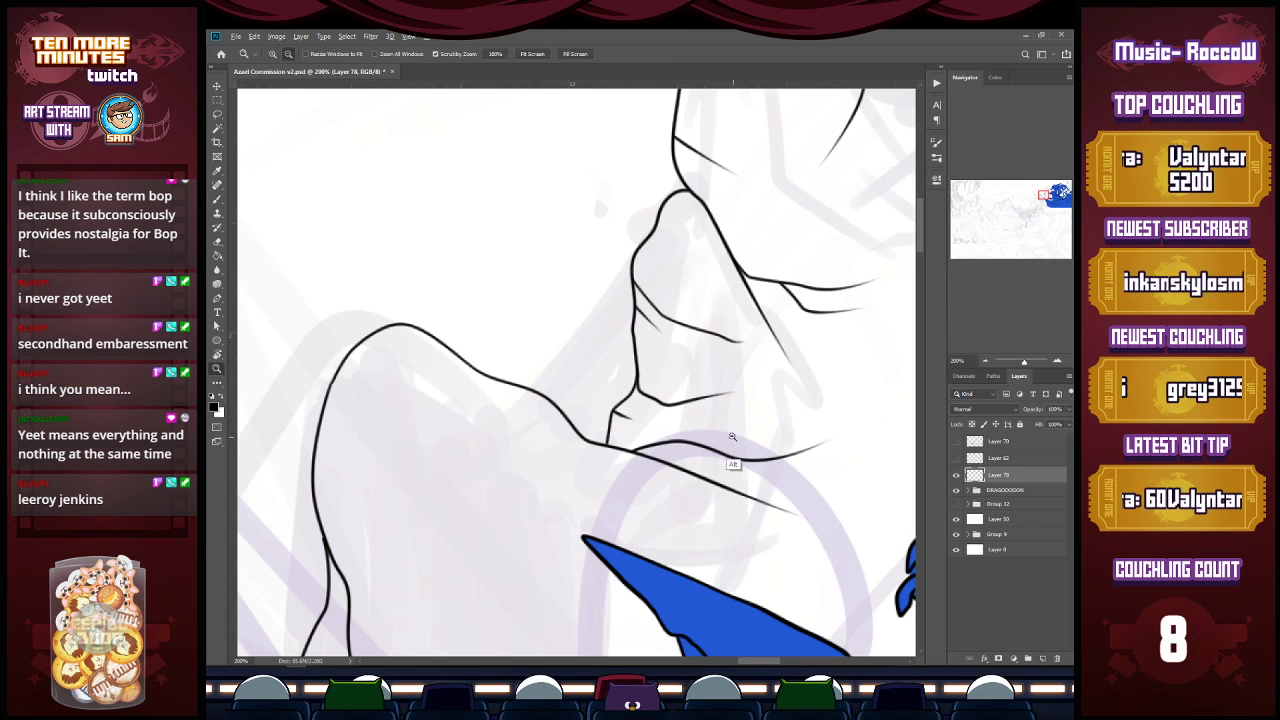
left_click(738, 436, "alt")
left_click(742, 438, "alt")
key("b")
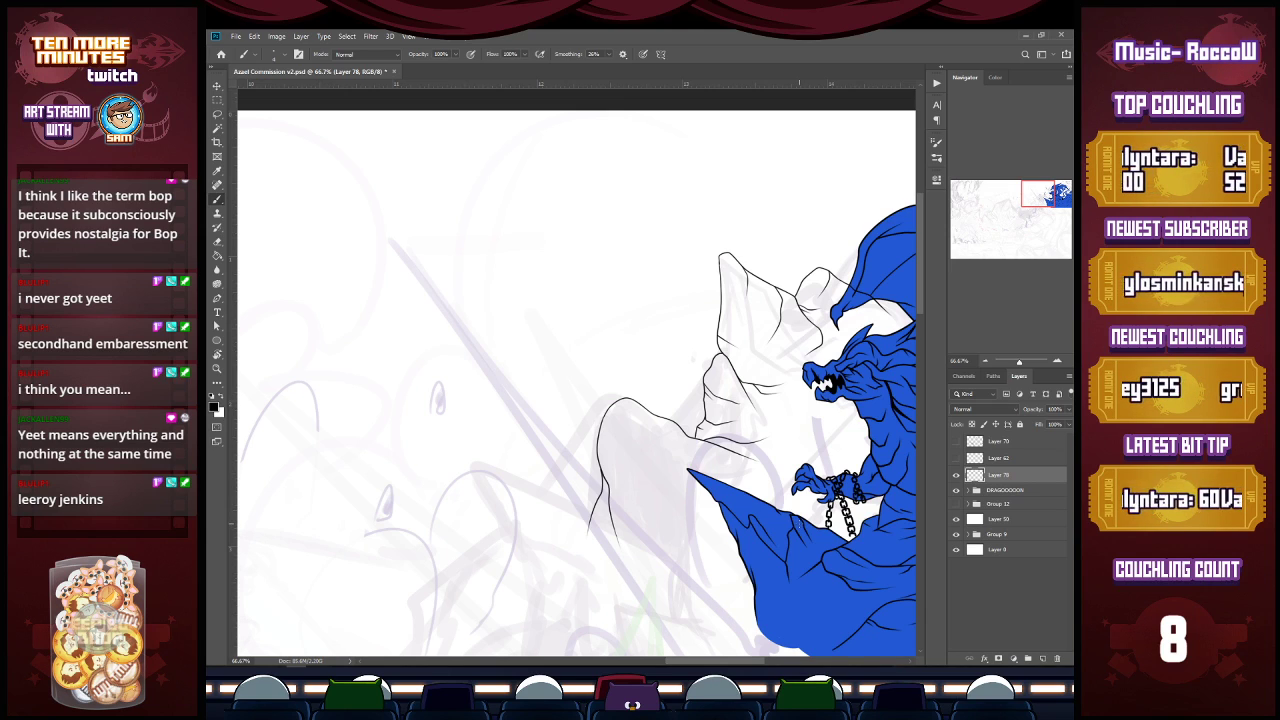
Step: Ink crack lines on the rounded rock: two descending from its sloping ridge and one running inward from its outer side
scroll(654, 418, "up", 3)
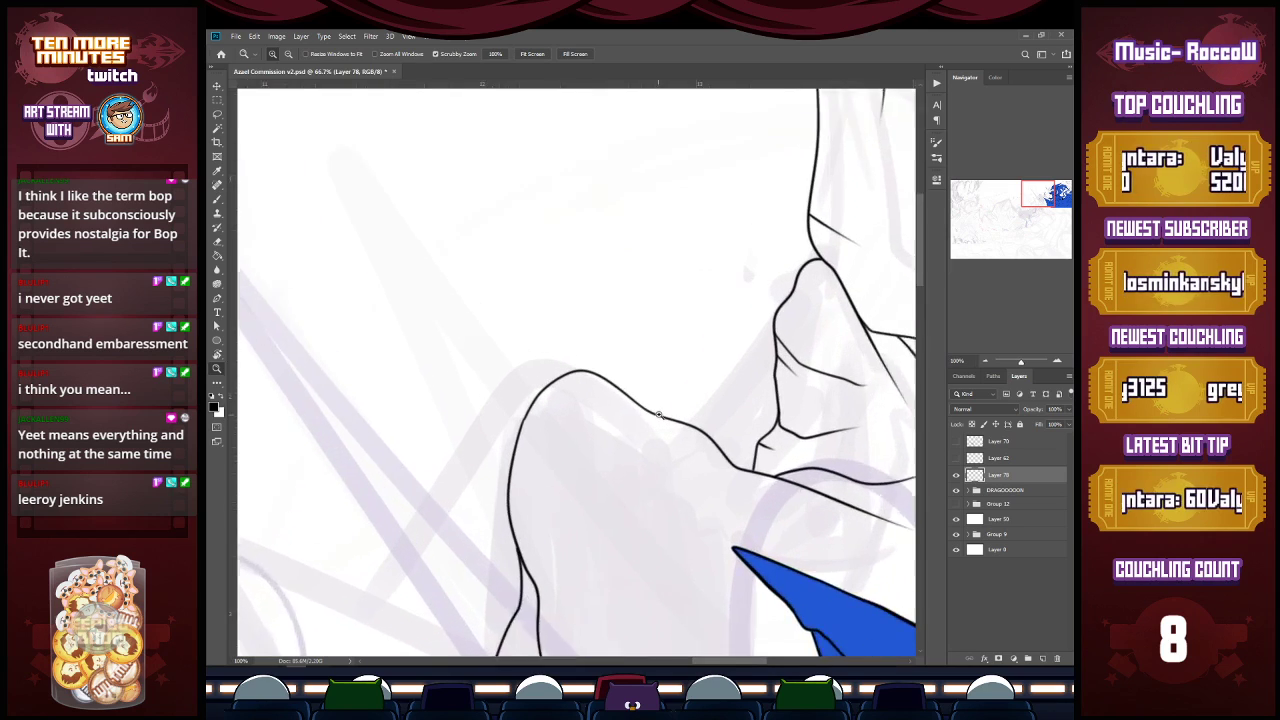
mouse_move(648, 410)
left_mouse_down()
mouse_move(636, 458)
mouse_move(570, 486)
left_mouse_up()
mouse_move(651, 414)
left_mouse_down()
mouse_move(655, 430)
mouse_move(710, 455)
mouse_move(697, 470)
left_mouse_up()
mouse_move(479, 537)
left_mouse_down()
mouse_move(548, 560)
mouse_move(636, 556)
left_mouse_up()
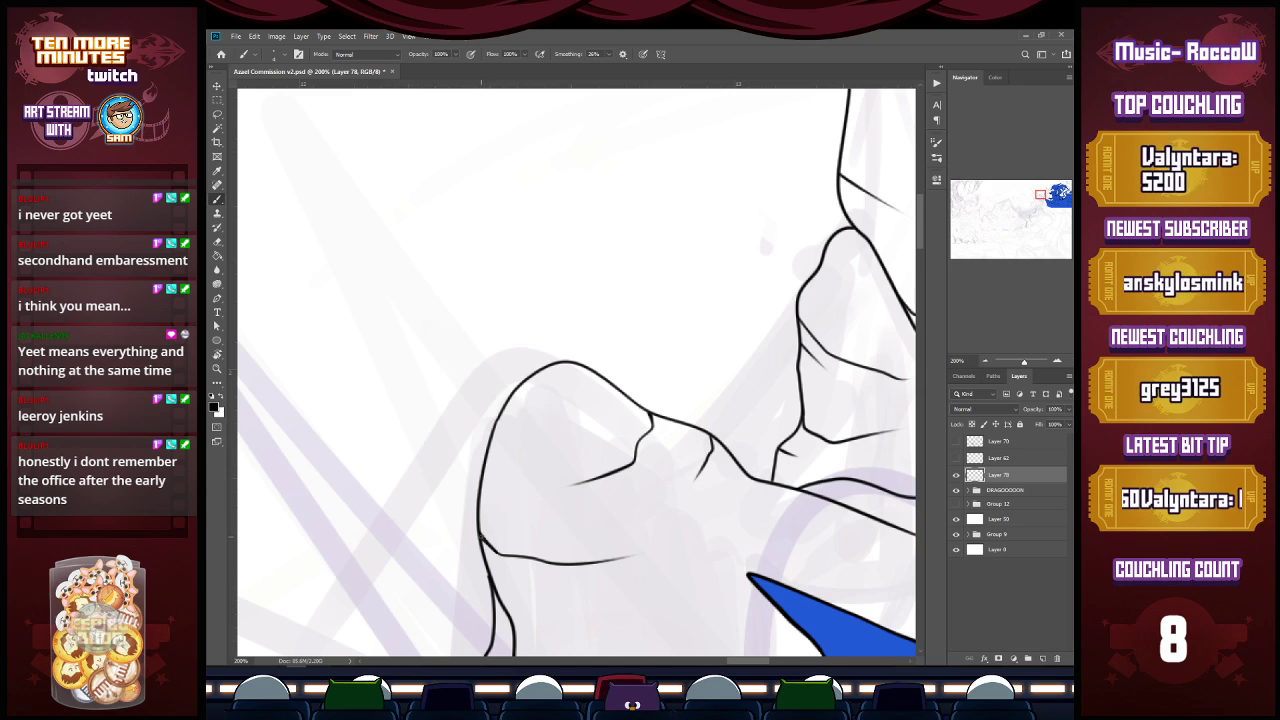
Step: Thicken the line junction on the rounded rock's outer side and add a short crack just below its peak
key("z")
left_click(508, 545, "alt")
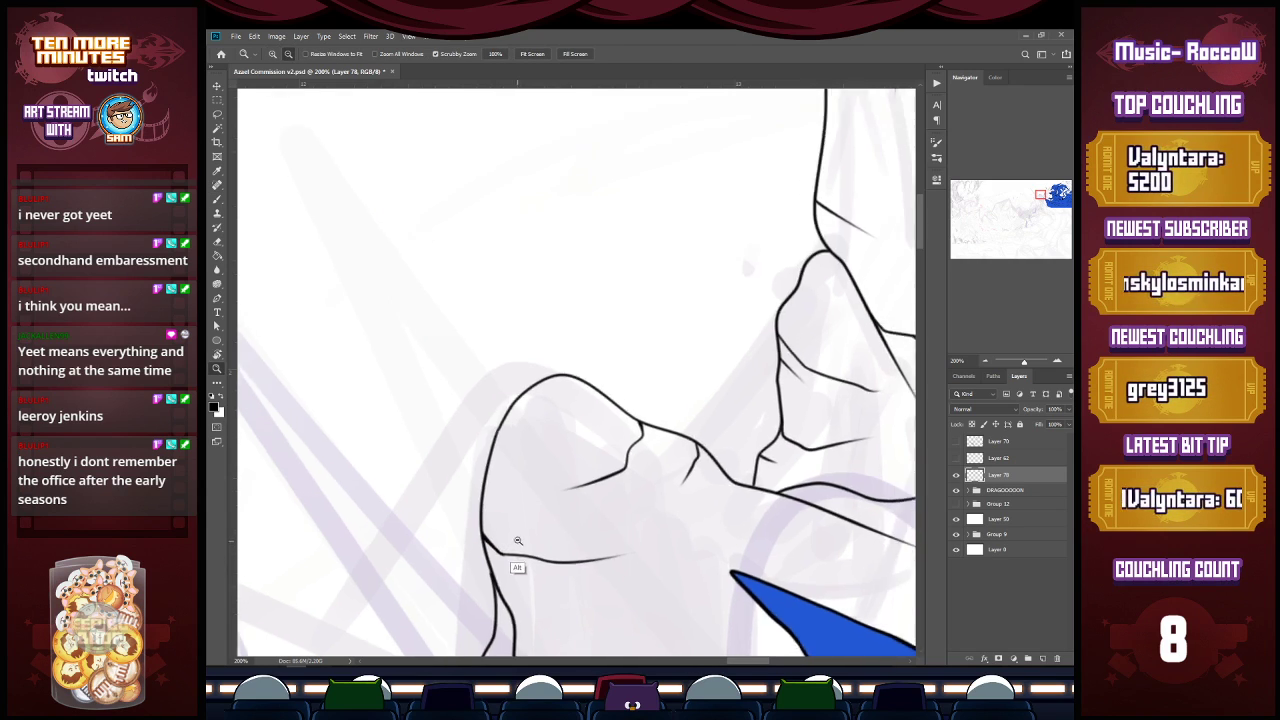
left_click(505, 569)
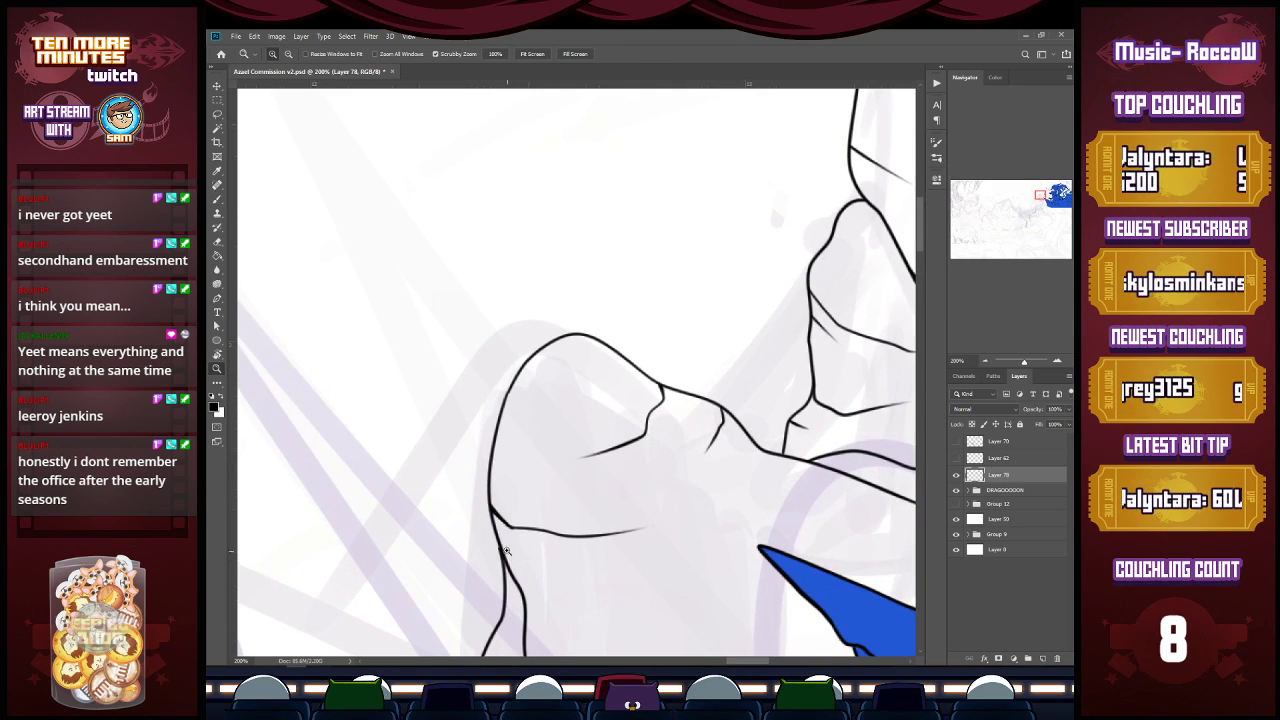
key("b")
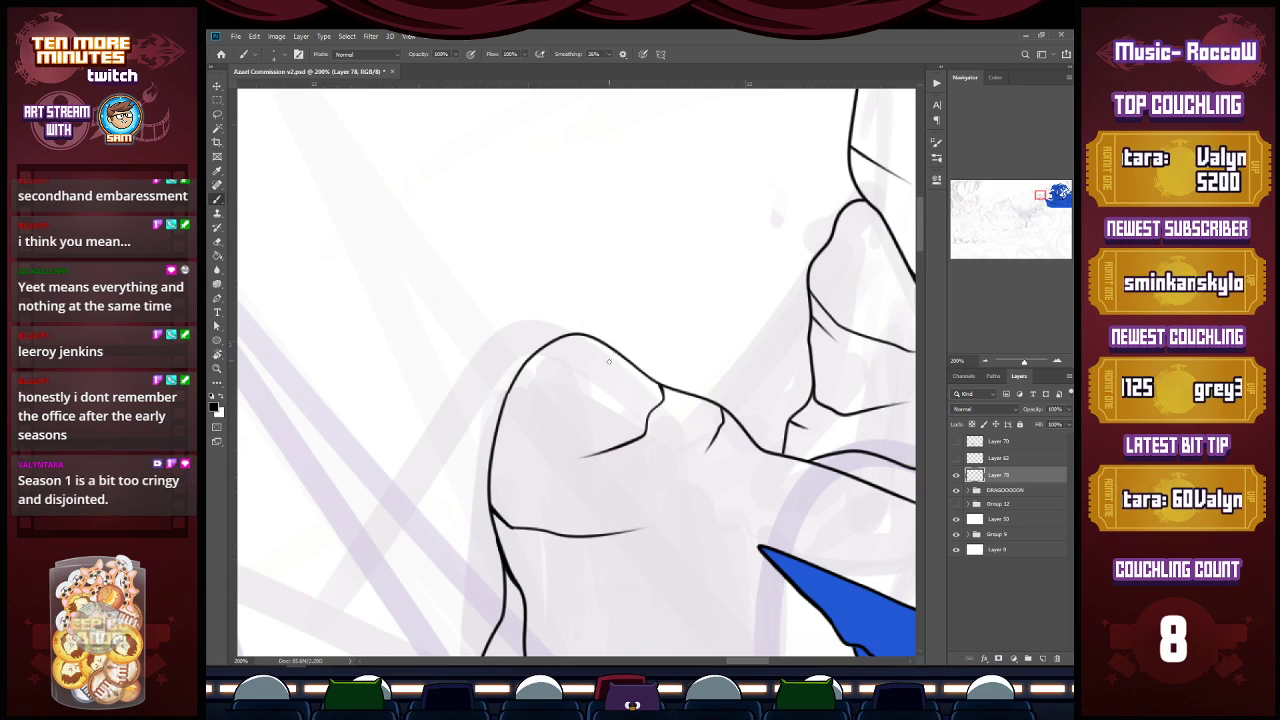
mouse_move(508, 390)
left_mouse_down()
mouse_move(512, 402)
mouse_move(578, 405)
left_mouse_up()
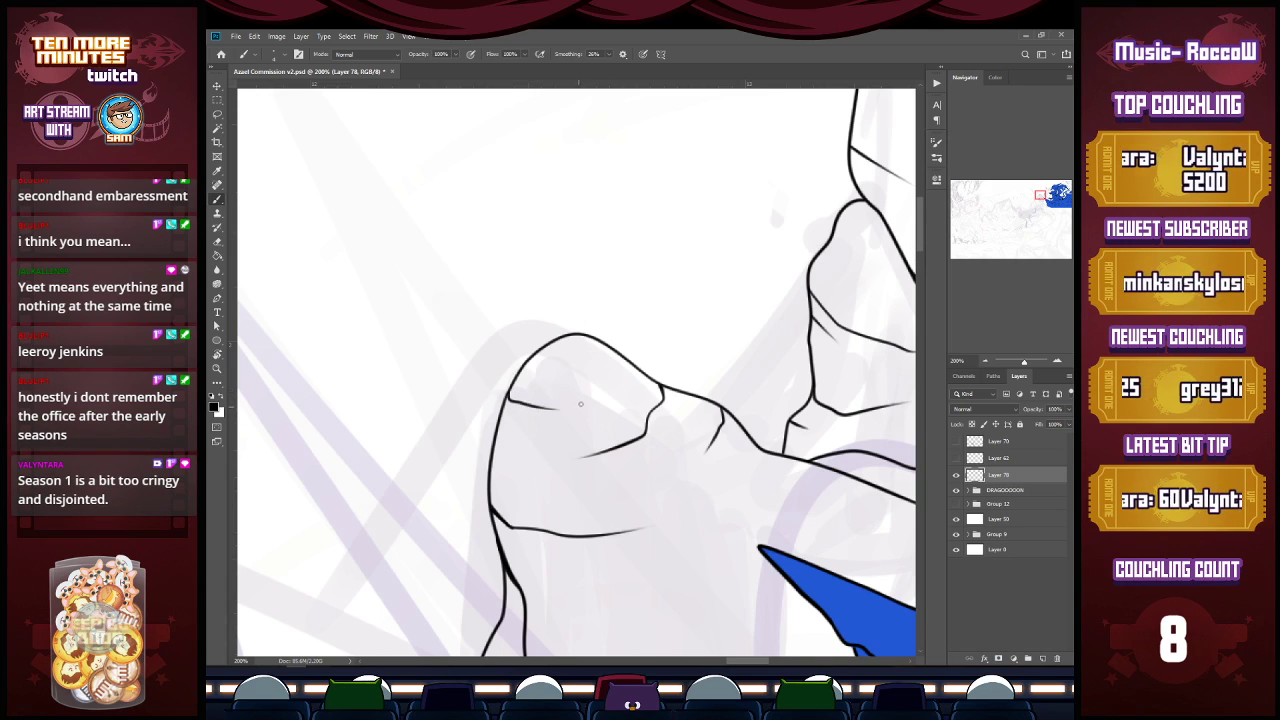
key("z")
left_click(699, 517, "alt")
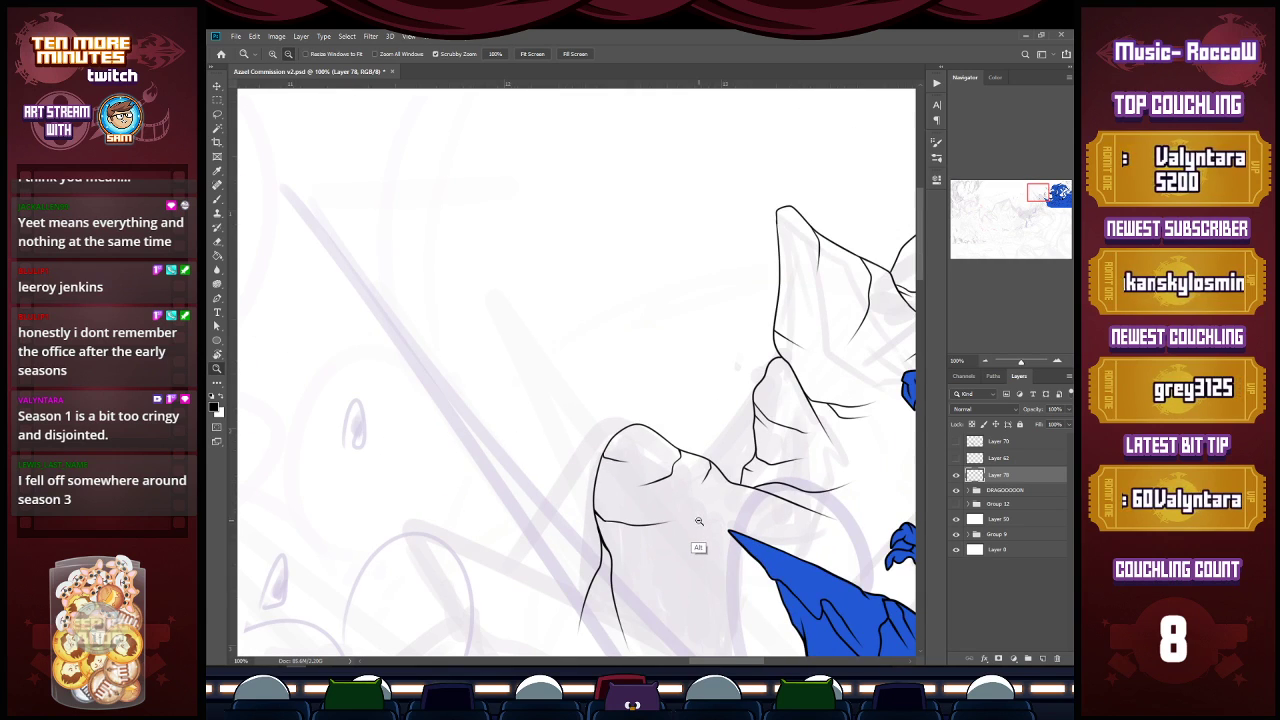
left_click(697, 519, "alt")
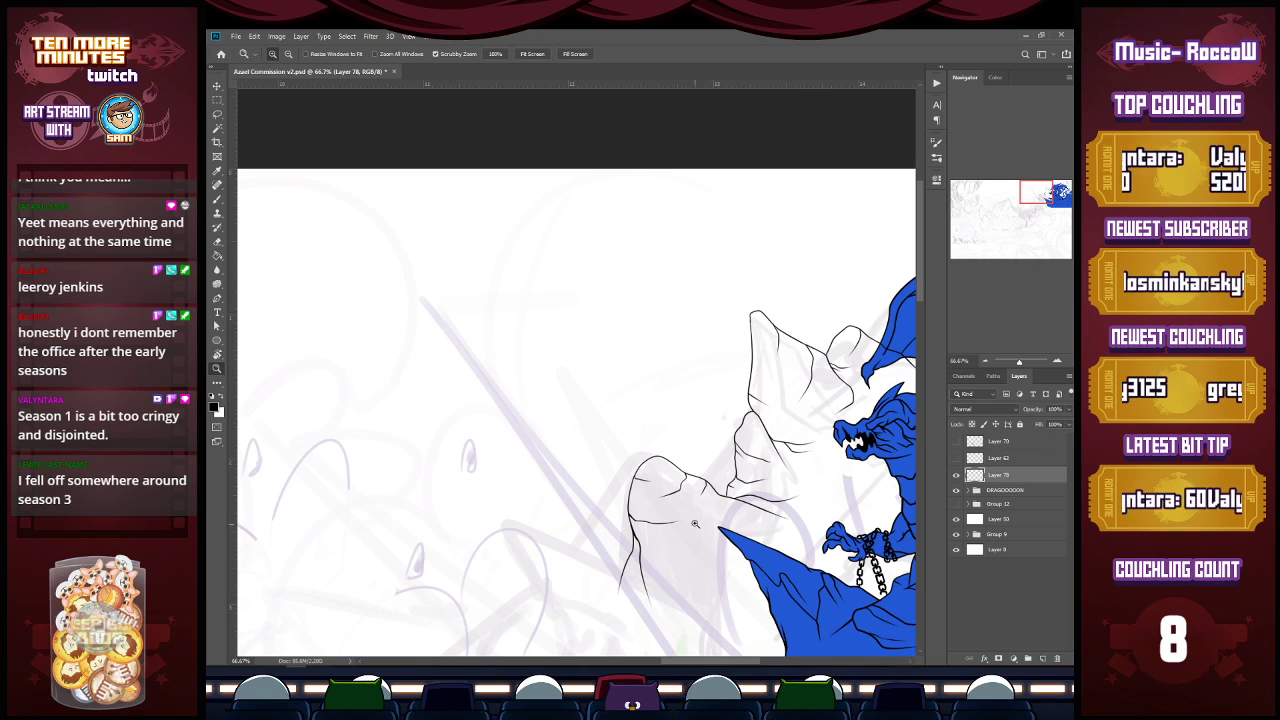
left_click(705, 510)
key("b")
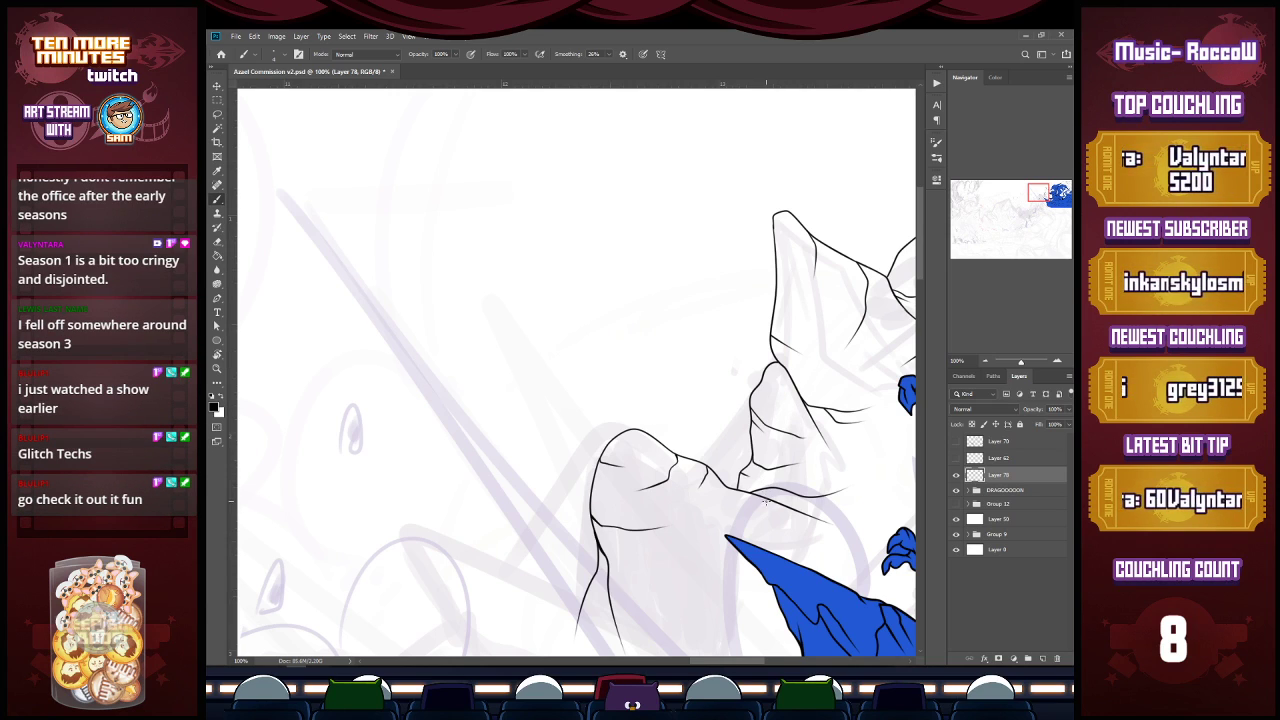
Step: Ink the edge of the rounded rock curving down past the tip of the blue spike
mouse_move(766, 496)
left_mouse_down()
mouse_move(766, 532)
mouse_move(702, 573)
left_mouse_up()
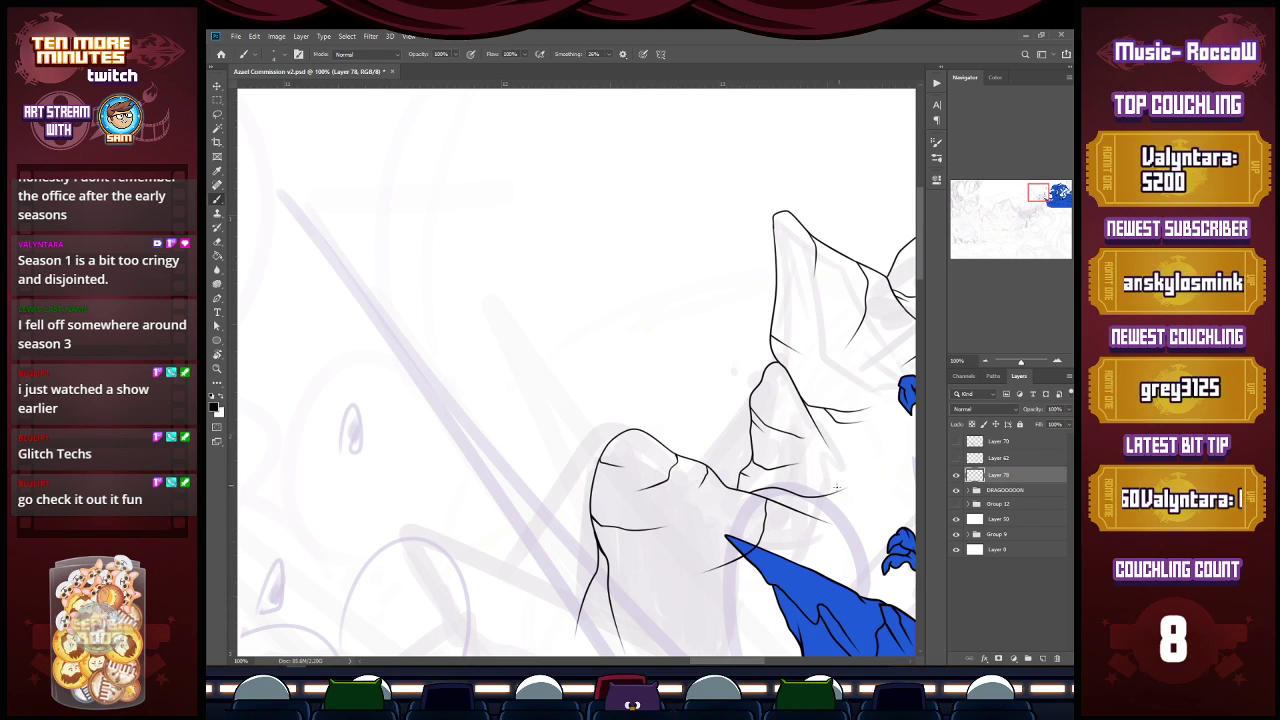
key("z")
left_click(792, 557, "alt")
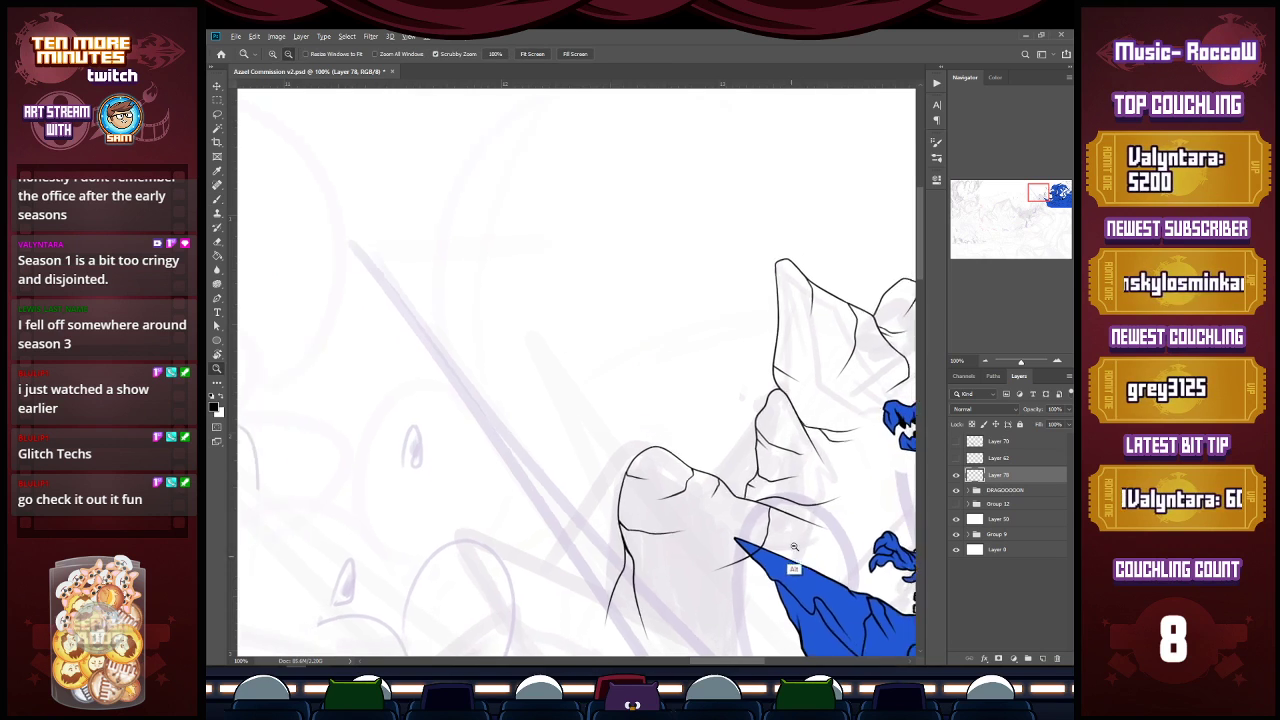
scroll(920, 307, "down", 3)
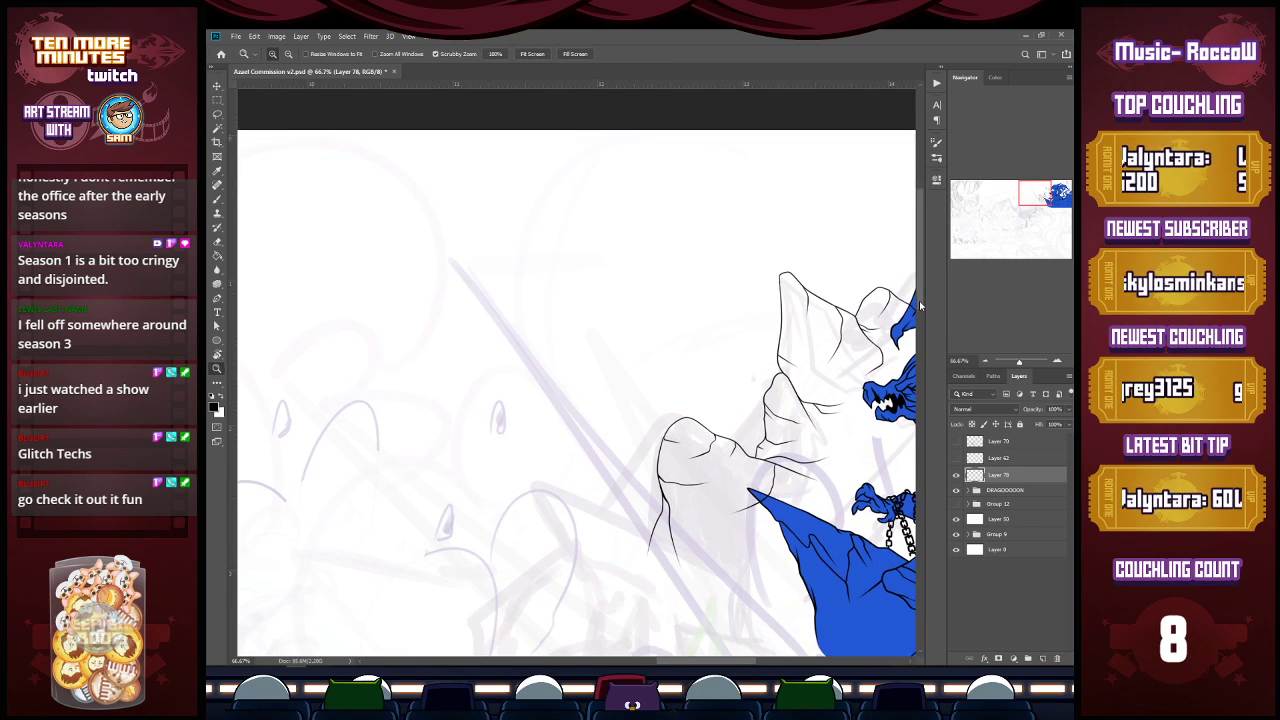
Step: Examine the dragon artwork and the surrounding mountain line art against the rough sketch
mouse_move(737, 663)
left_mouse_down()
mouse_move(802, 646)
mouse_move(779, 650)
left_mouse_up()
key("b")
key("e")
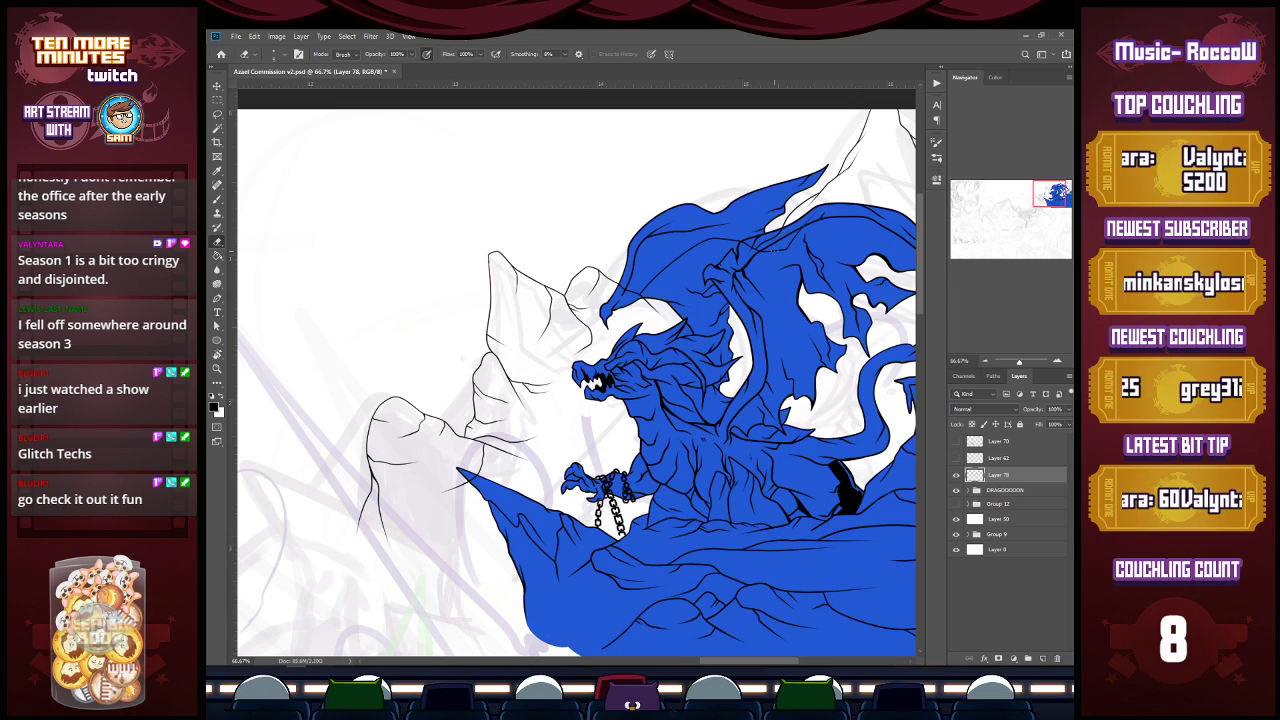
key("b")
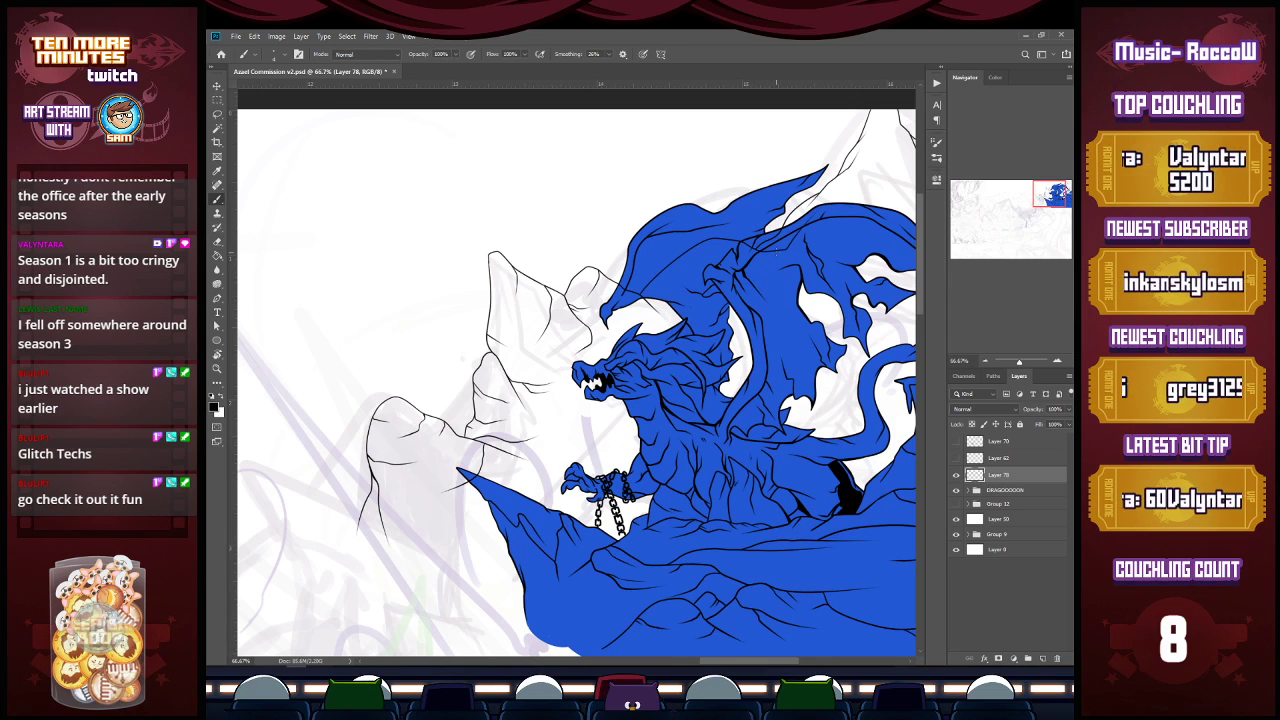
left_click_drag(771, 263, 748, 280)
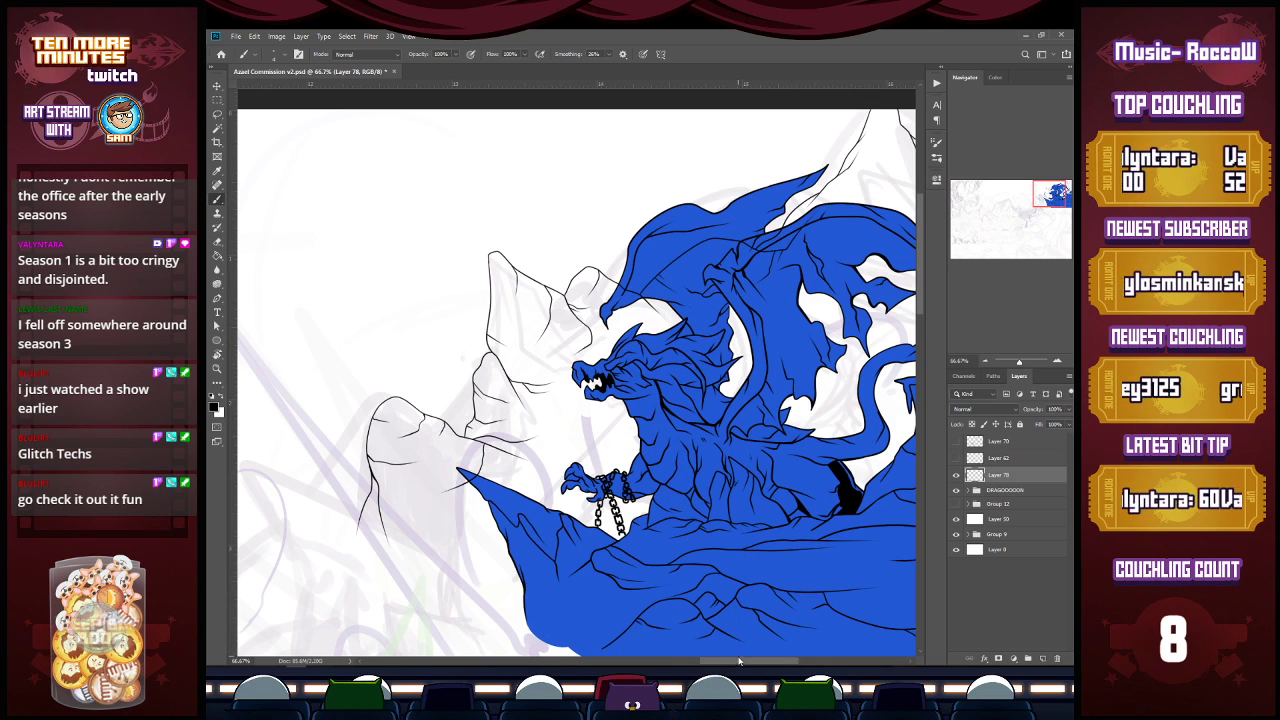
scroll(737, 648, "left", 5)
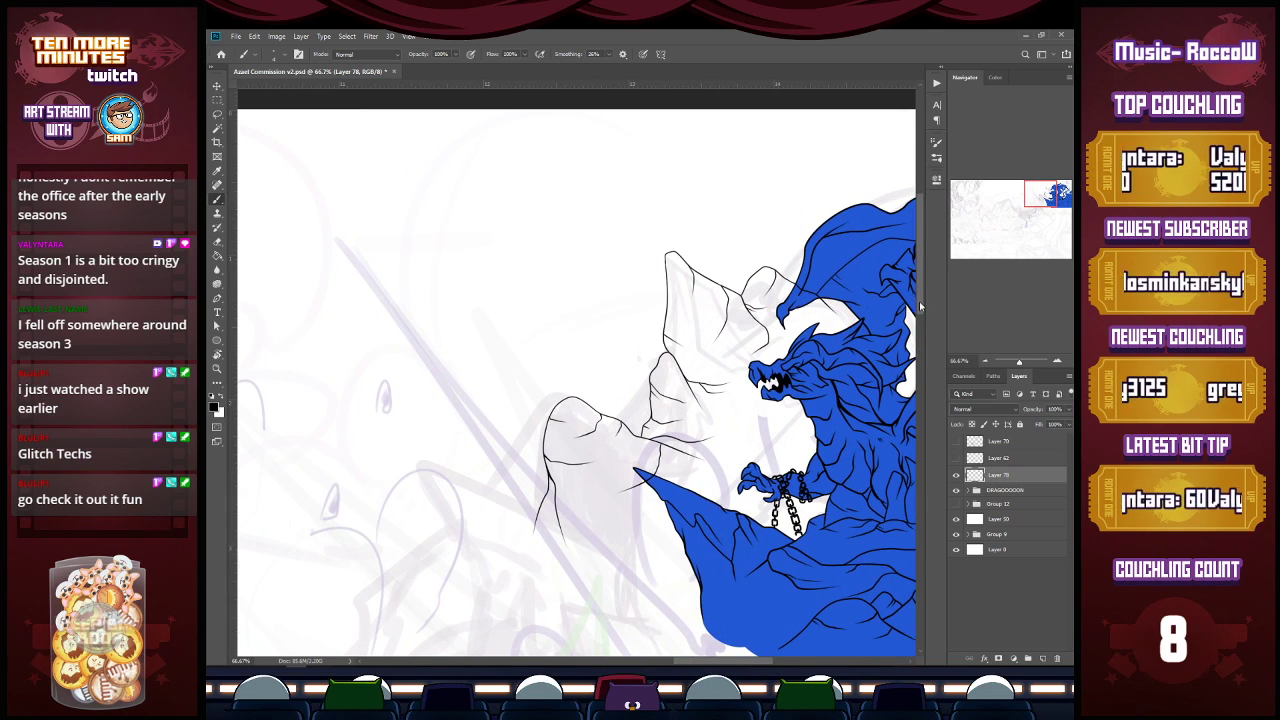
scroll(918, 374, "down", 5)
key("z")
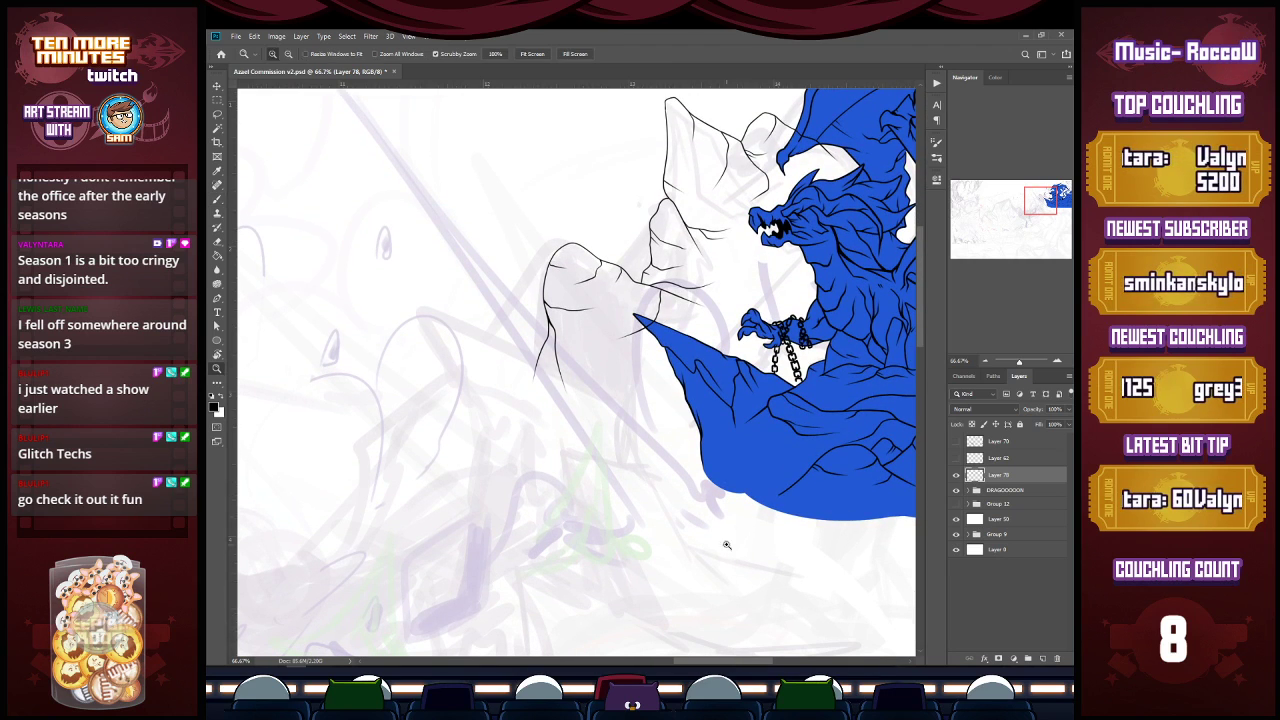
left_click(728, 586, "alt")
left_click(740, 578, "alt")
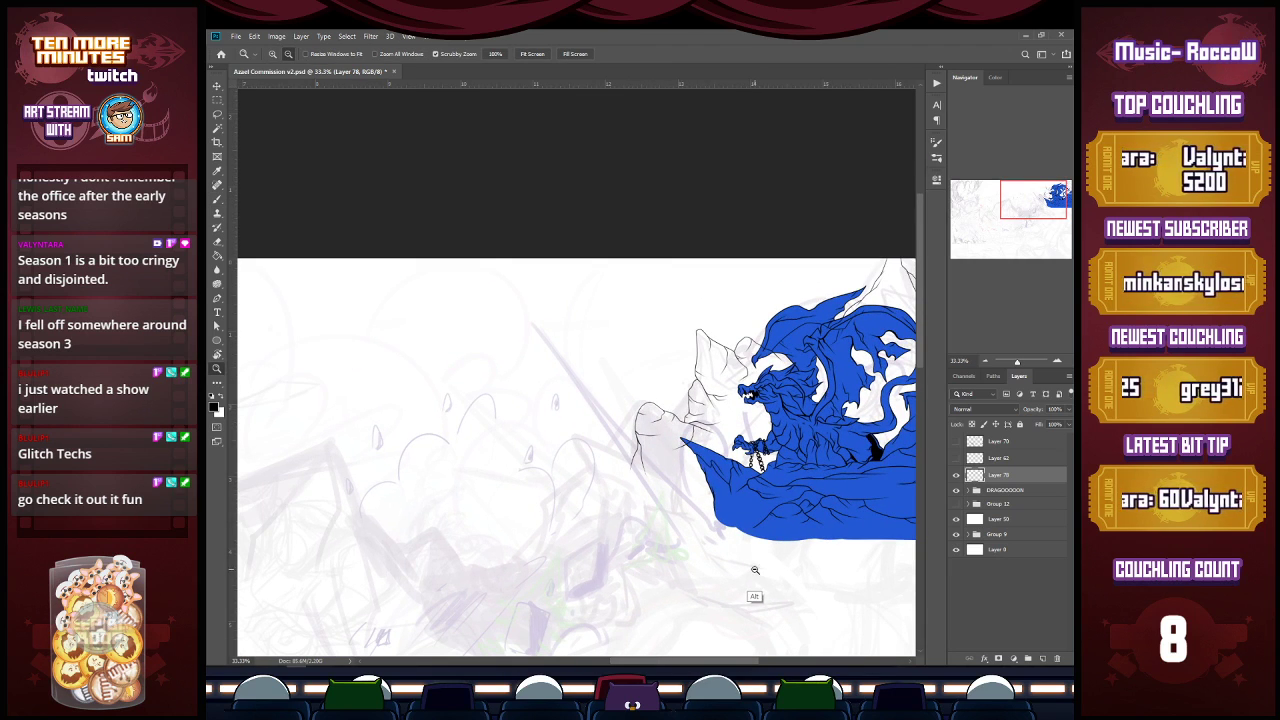
Step: Ink a slope line running down to the base of the rounded rock and join it with a short base stroke
key("b")
left_click_drag(736, 662, 718, 520)
key("z")
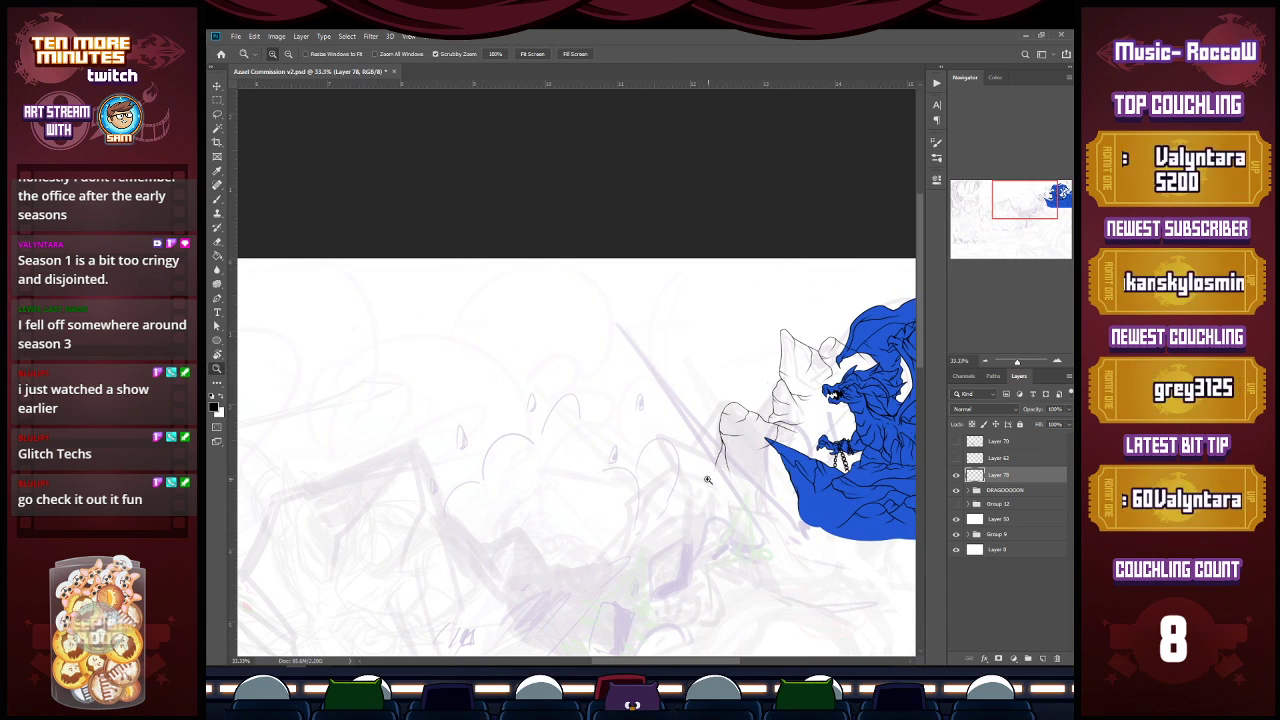
left_click(707, 480)
key("e")
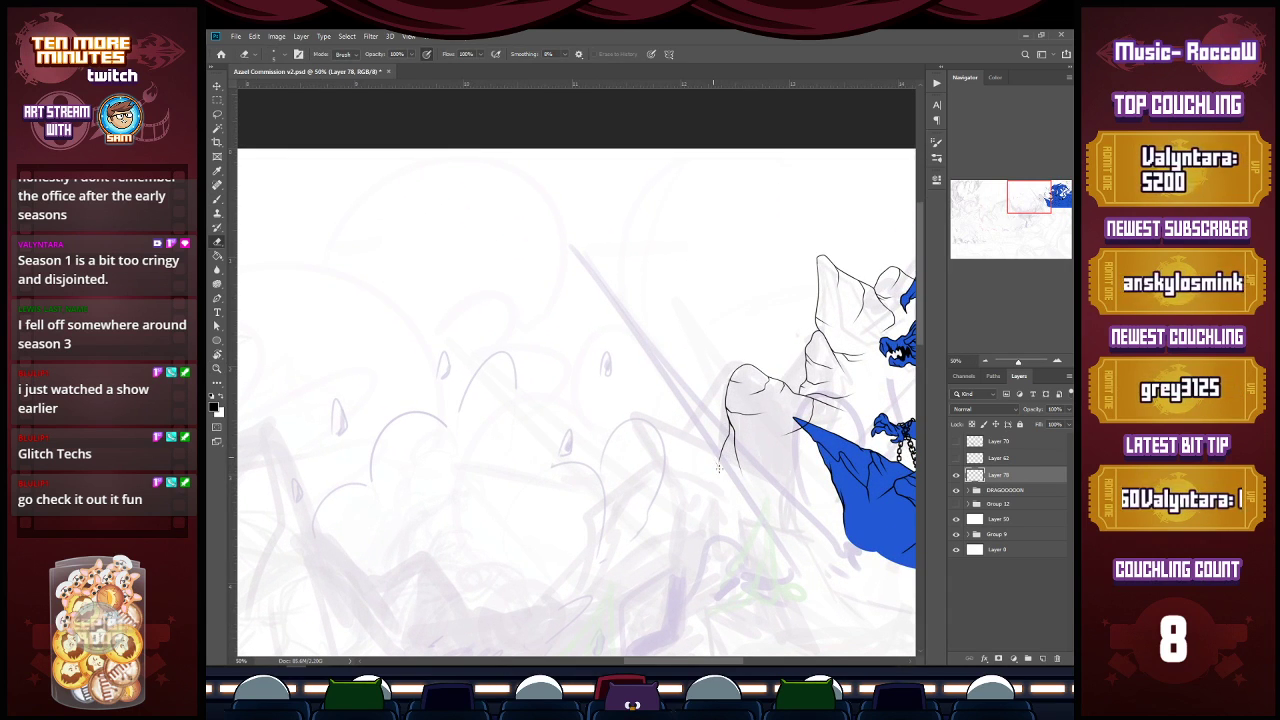
key("b")
left_click_drag(714, 454, 654, 418)
key("z")
left_click(730, 465)
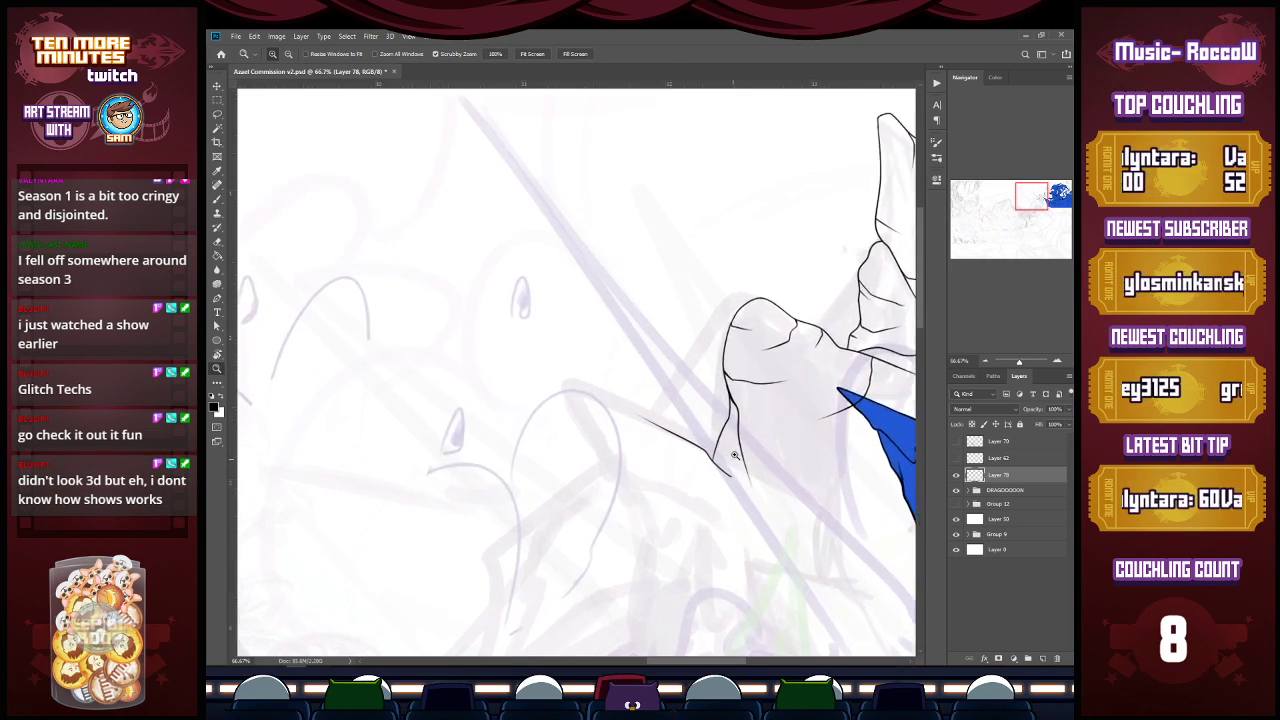
left_click_drag(729, 478, 744, 482)
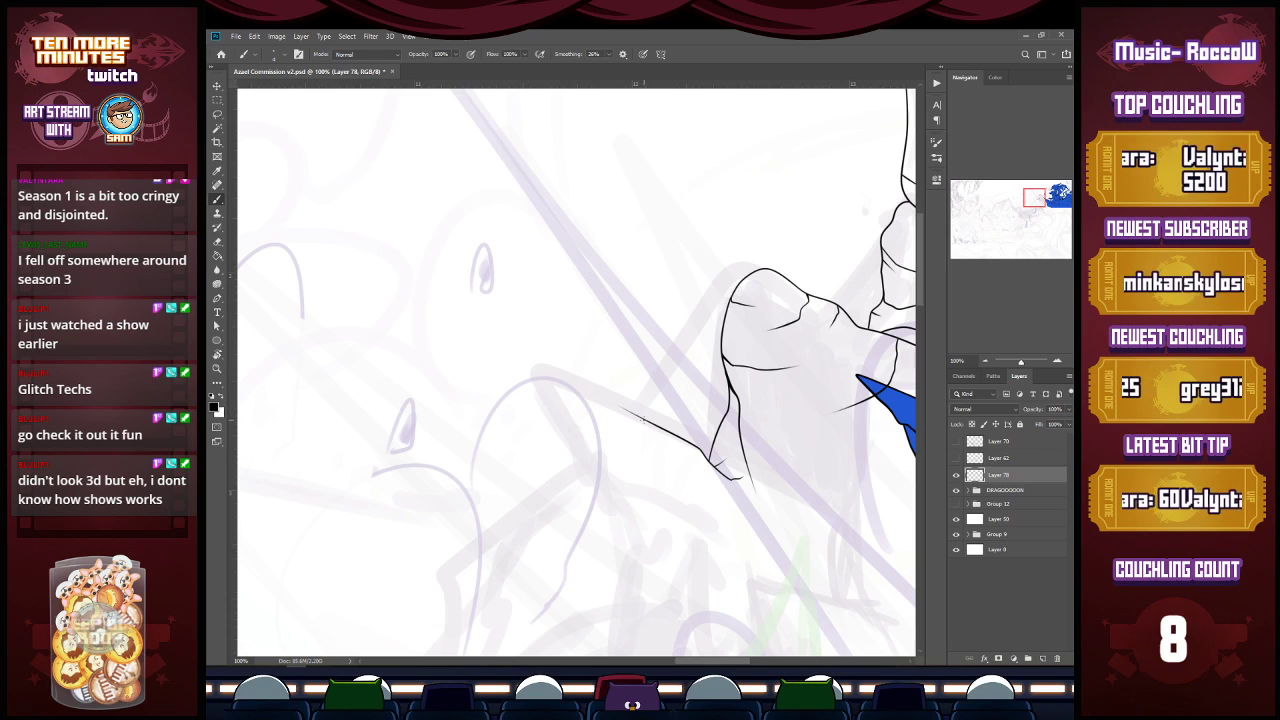
Step: Extend the slope up into a sharp pointed peak with an outer edge, an inner ridge and a short crack
mouse_move(634, 411)
left_mouse_down()
mouse_move(527, 353)
mouse_move(537, 412)
mouse_move(662, 550)
left_mouse_up()
left_click_drag(536, 404, 541, 578)
left_click_drag(541, 484, 563, 538)
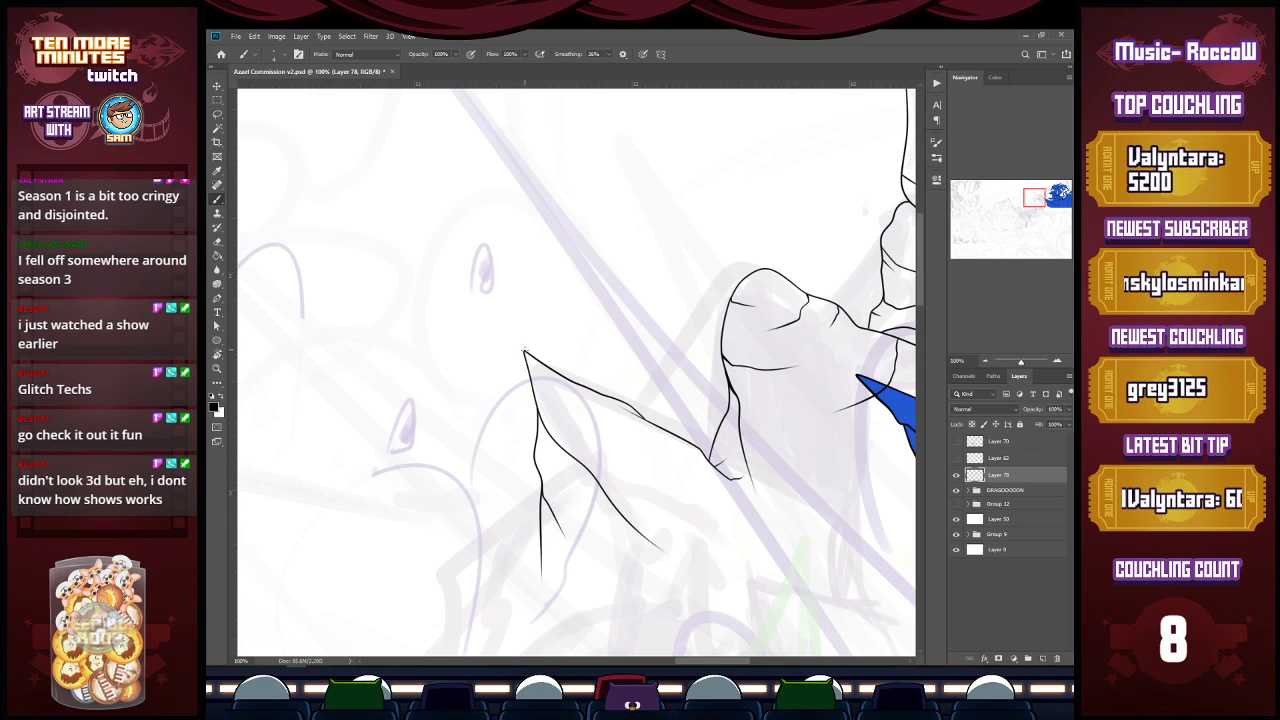
Step: Refine the pointed peak's long slope line and add a facet line just below its tip
left_click_drag(612, 402, 689, 441)
key("ctrl+z")
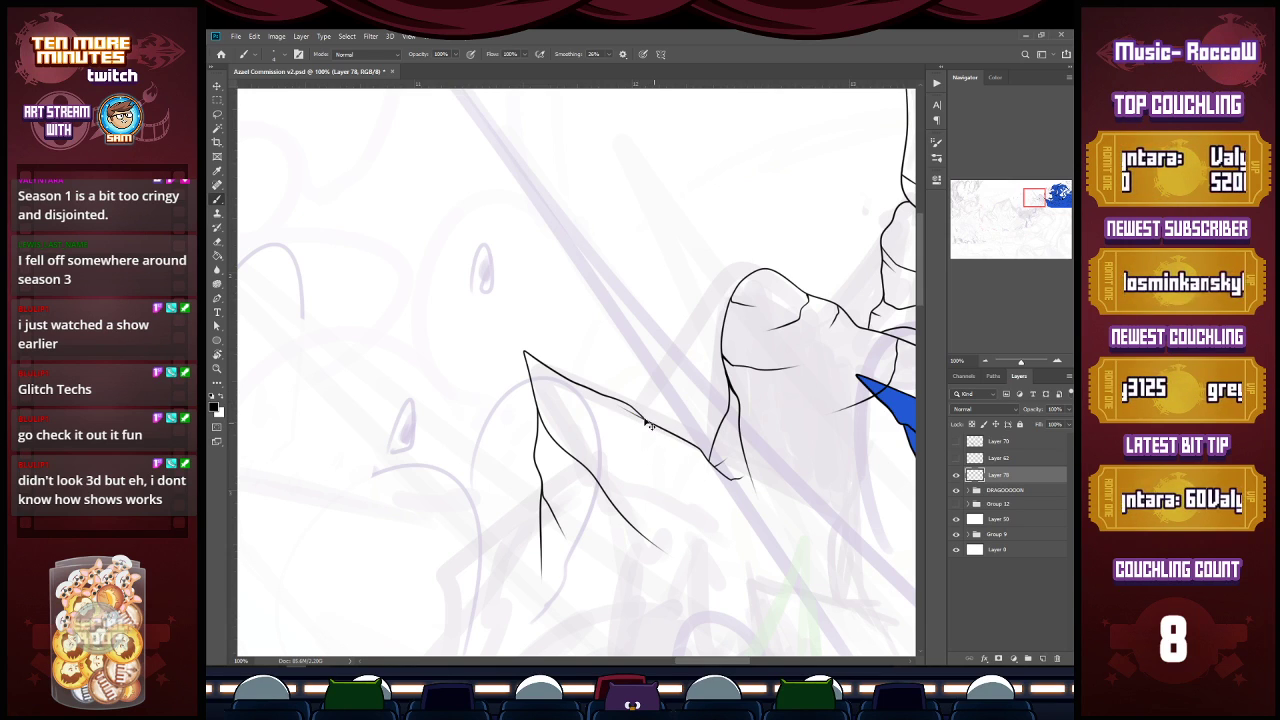
left_click_drag(641, 416, 702, 452)
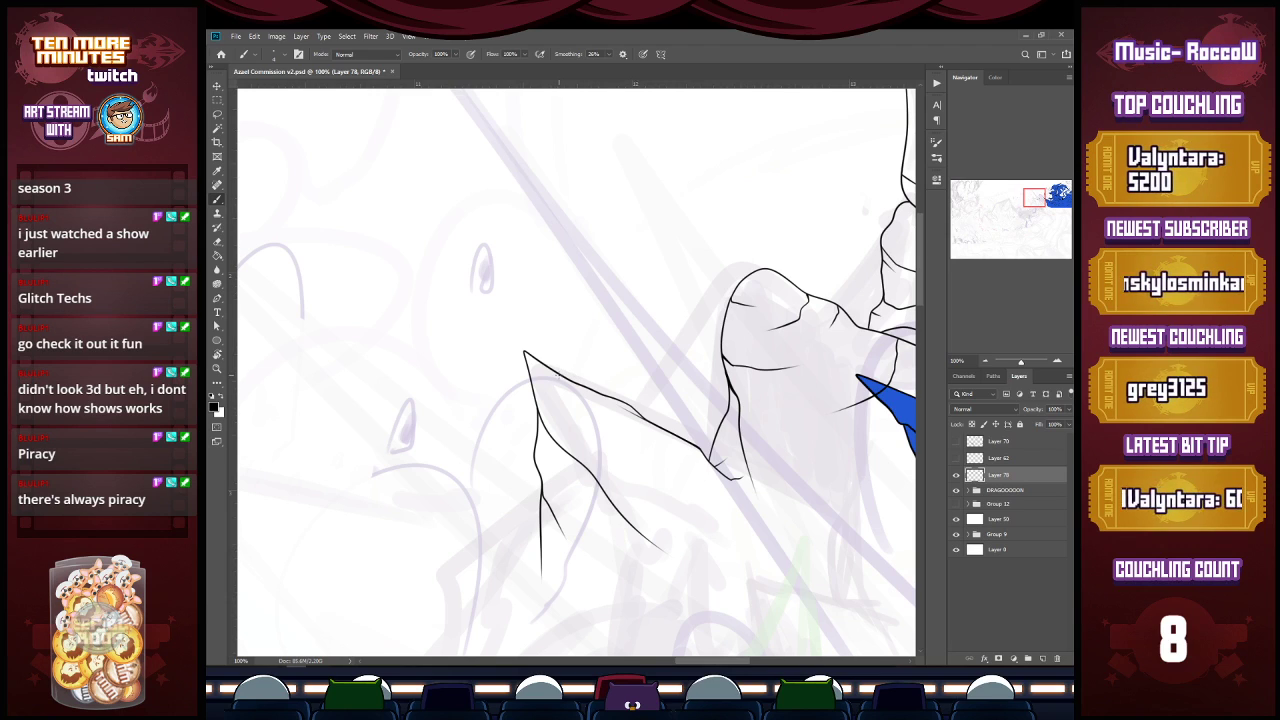
left_click_drag(557, 372, 590, 400)
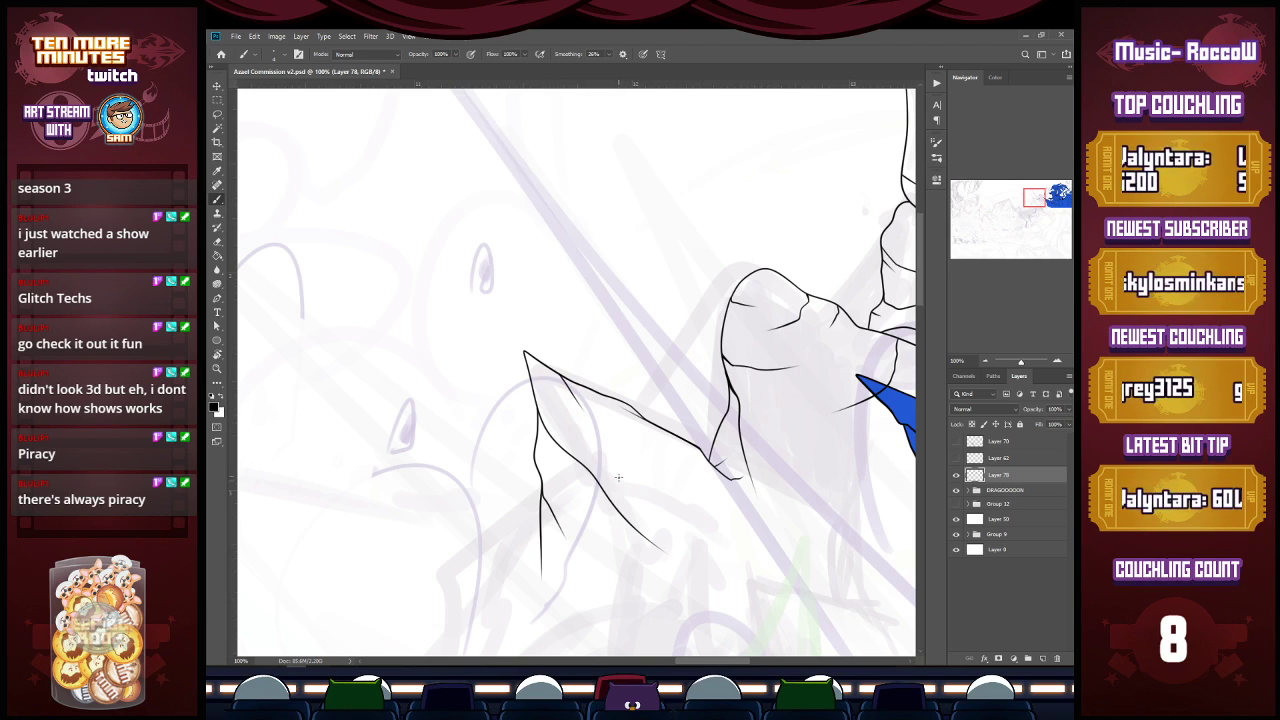
Step: Clean up the rounded rock's base corner, ink its base line and add a small rock beneath it
key("z")
left_click(658, 472, "alt")
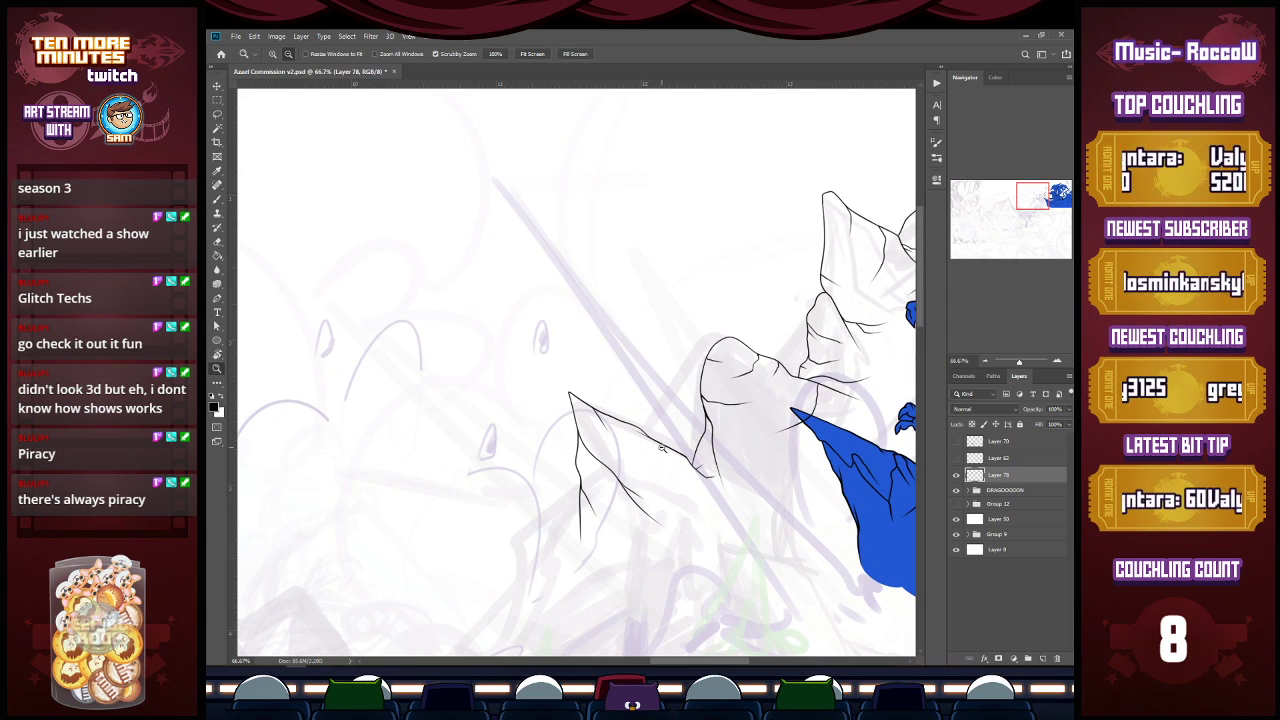
key("e")
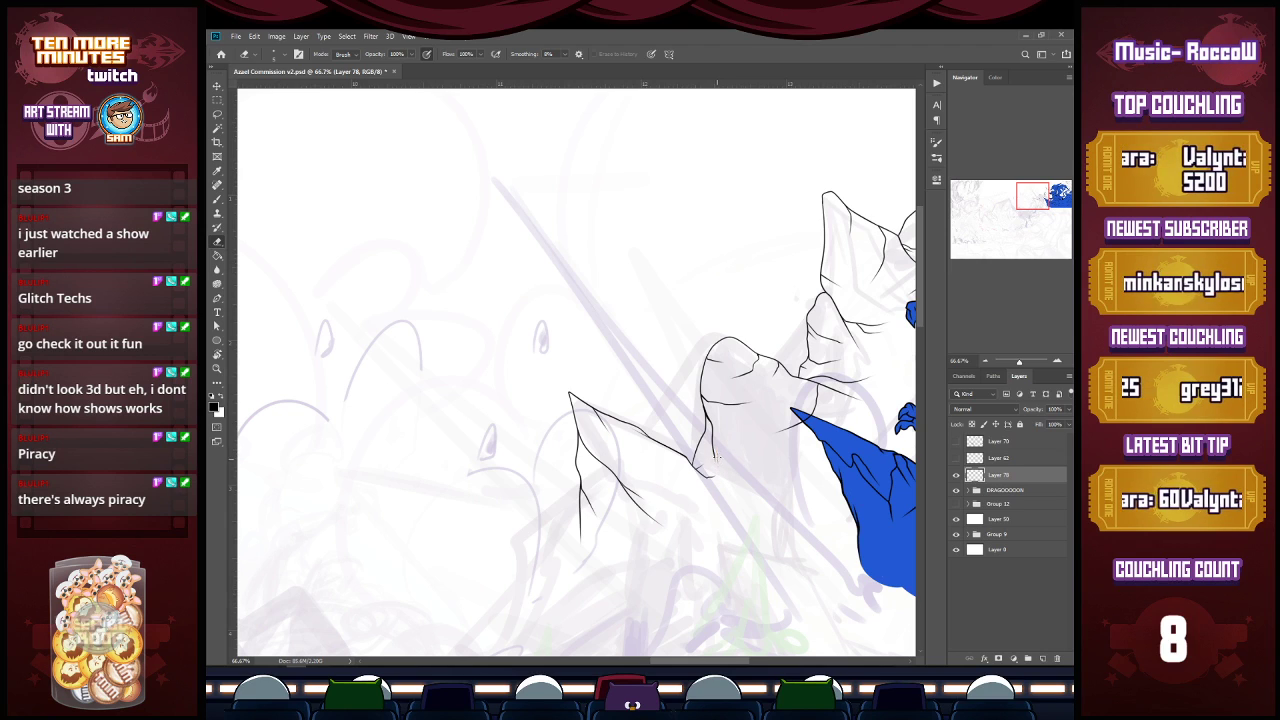
key("b")
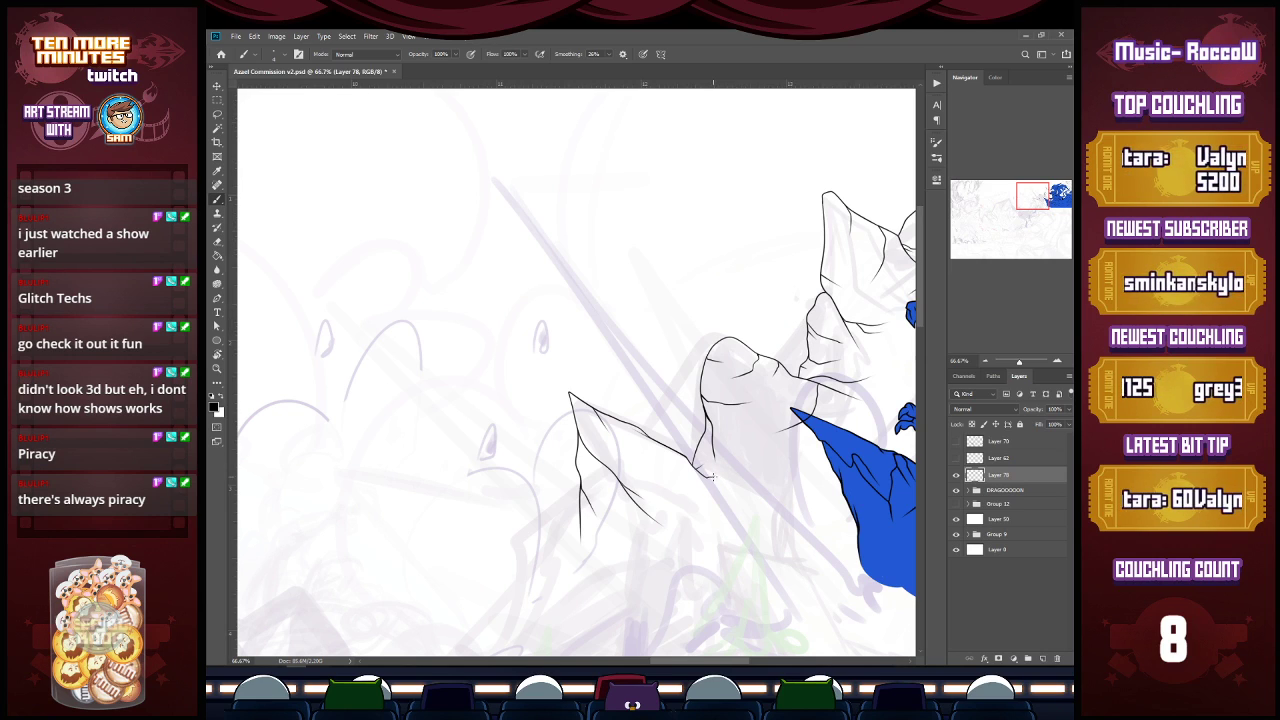
left_click_drag(722, 472, 792, 488)
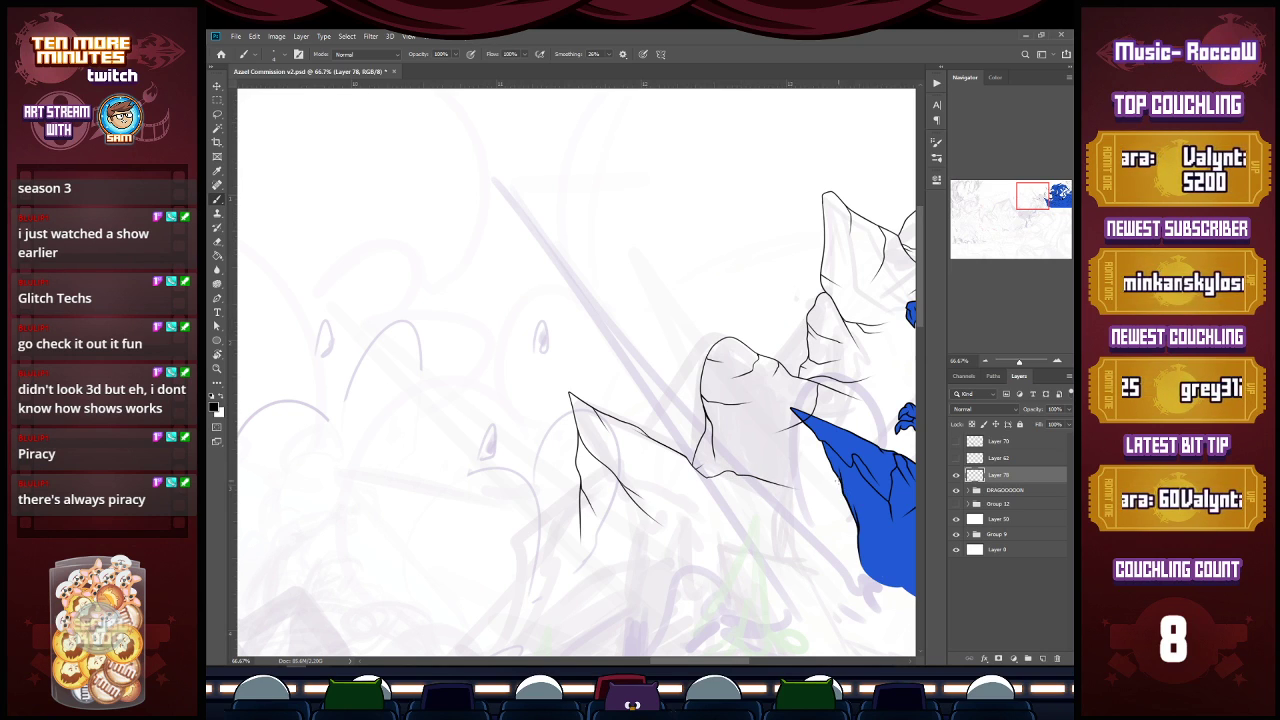
mouse_move(710, 476)
left_mouse_down()
mouse_move(680, 536)
mouse_move(754, 493)
left_mouse_up()
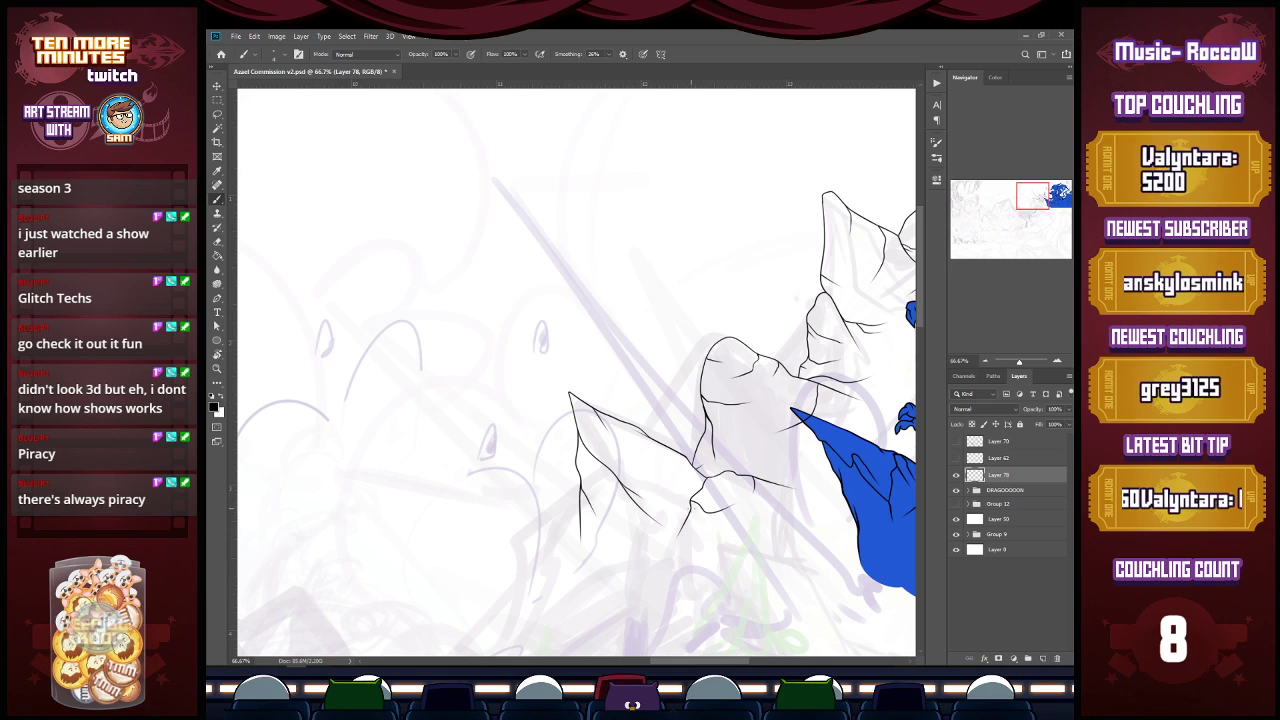
Step: Ink a small block-shaped outcrop with crack lines on the rounded rock's base near the blue spike
mouse_move(762, 484)
left_mouse_down()
mouse_move(763, 466)
mouse_move(800, 456)
mouse_move(834, 478)
mouse_move(791, 467)
left_mouse_up()
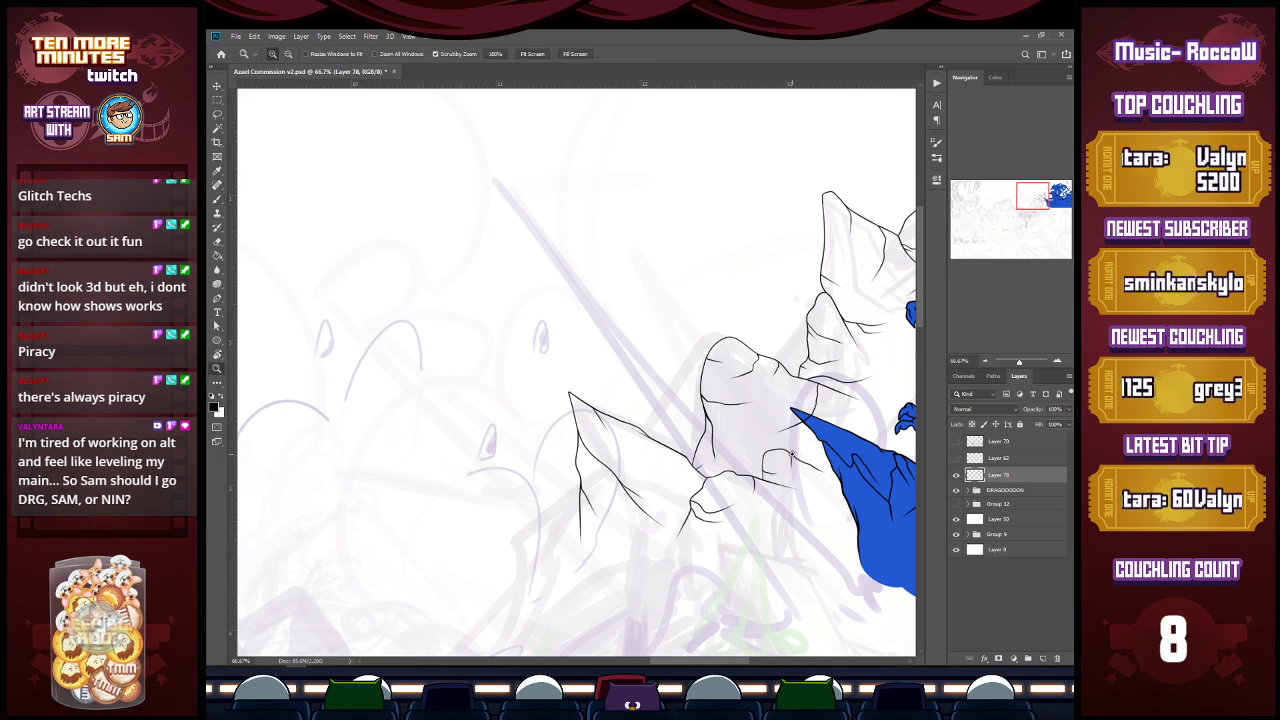
scroll(793, 459, "up", 1)
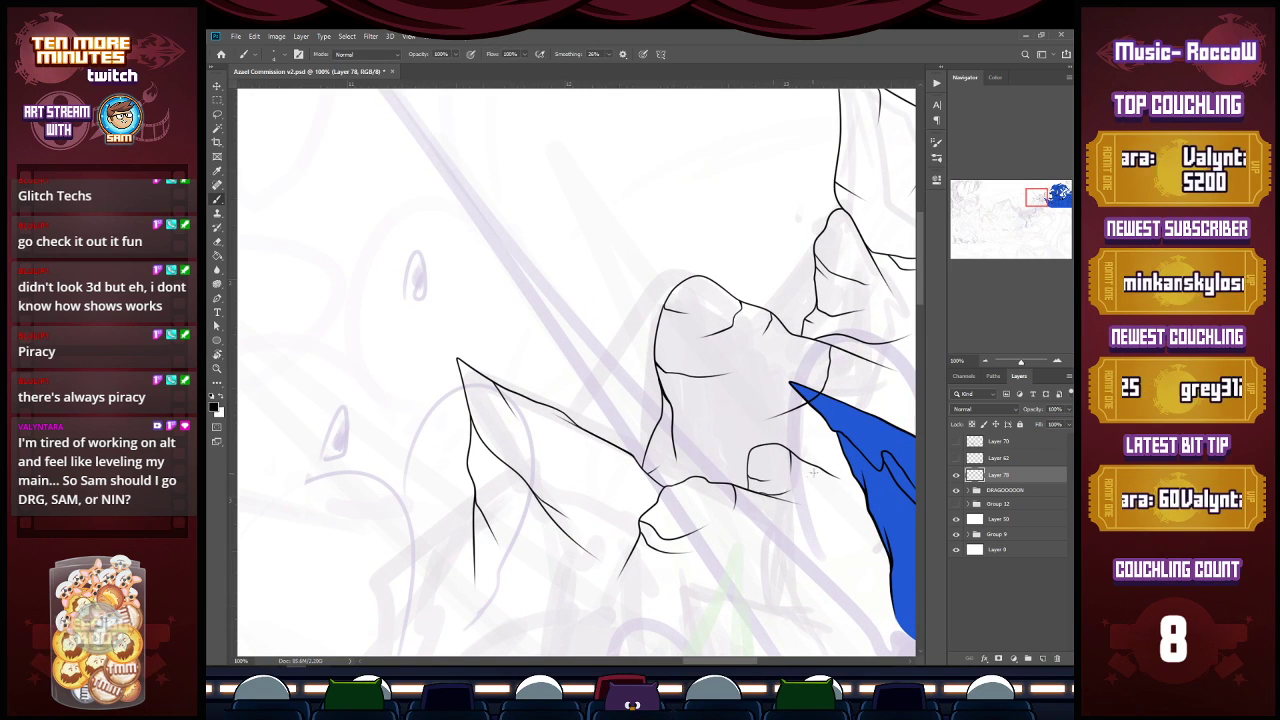
mouse_move(764, 496)
left_mouse_down()
mouse_move(802, 484)
mouse_move(804, 470)
left_mouse_up()
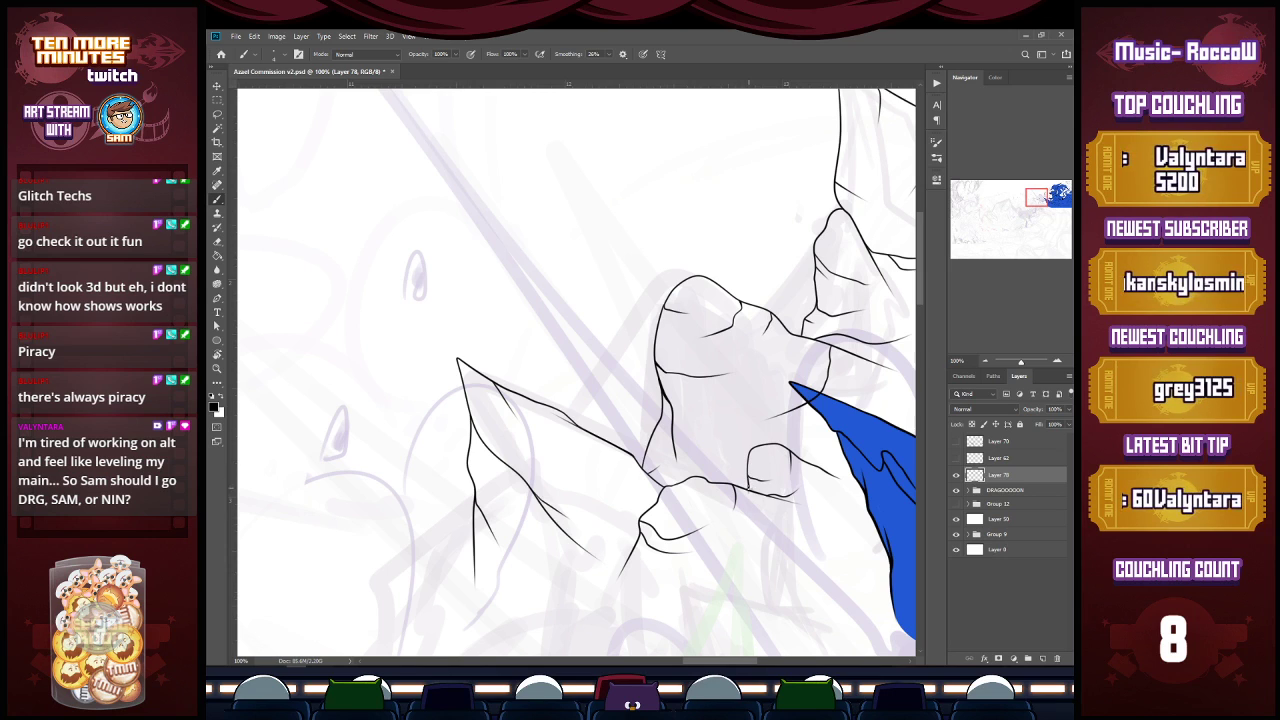
Step: Ink a jagged contour descending outward from the foot of the pointed peak's outer edge
key("z")
left_click(766, 469, "alt")
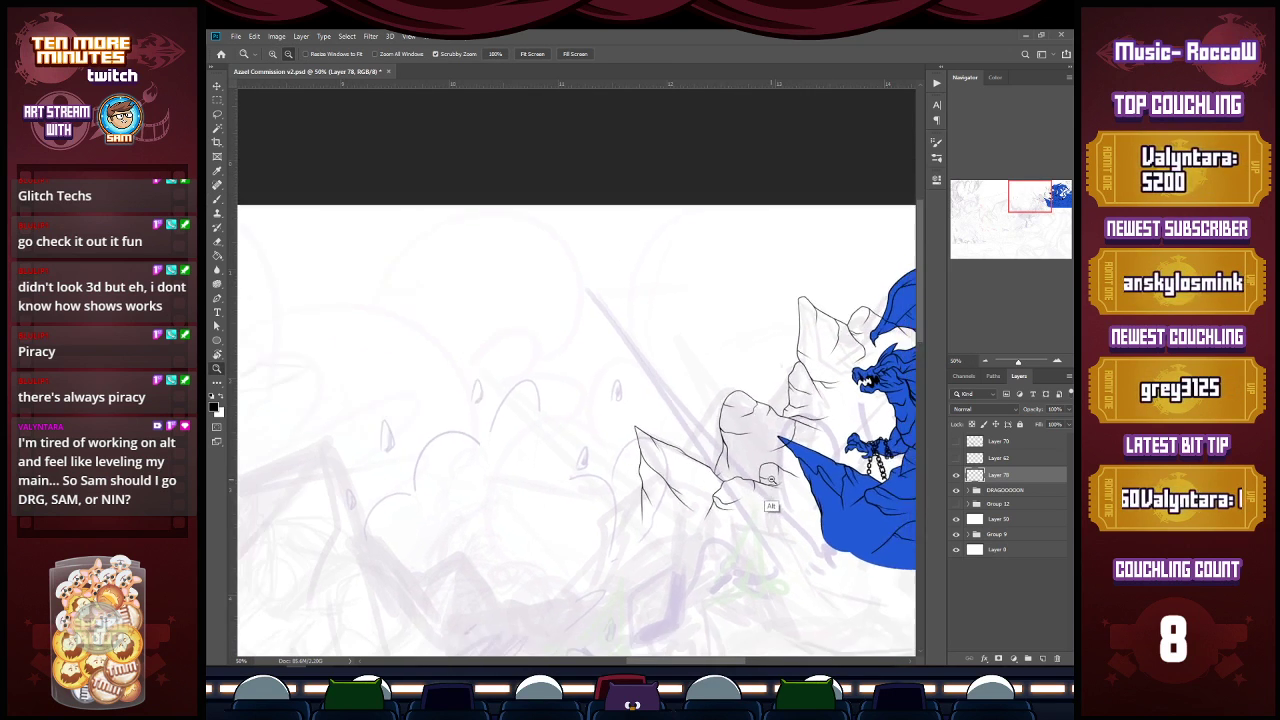
key("b")
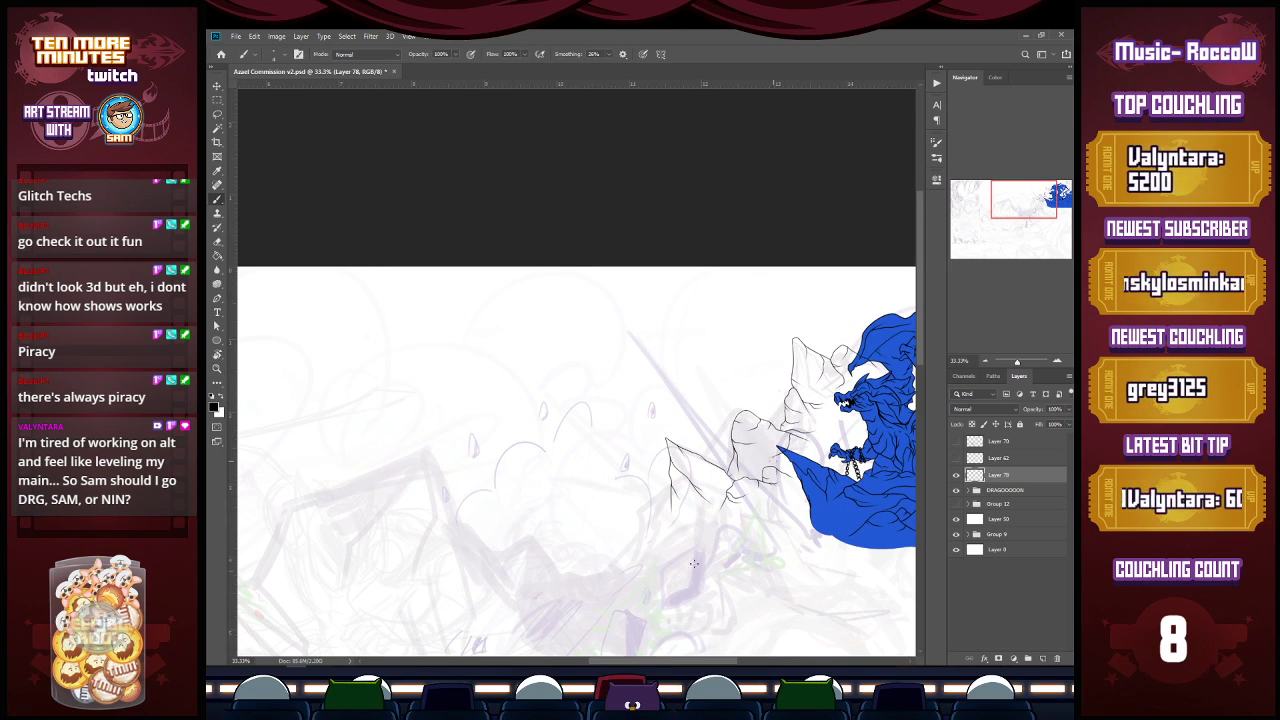
left_click_drag(722, 664, 696, 664)
key("z")
left_click(797, 516)
key("b")
key("z")
left_click(790, 487)
key("b")
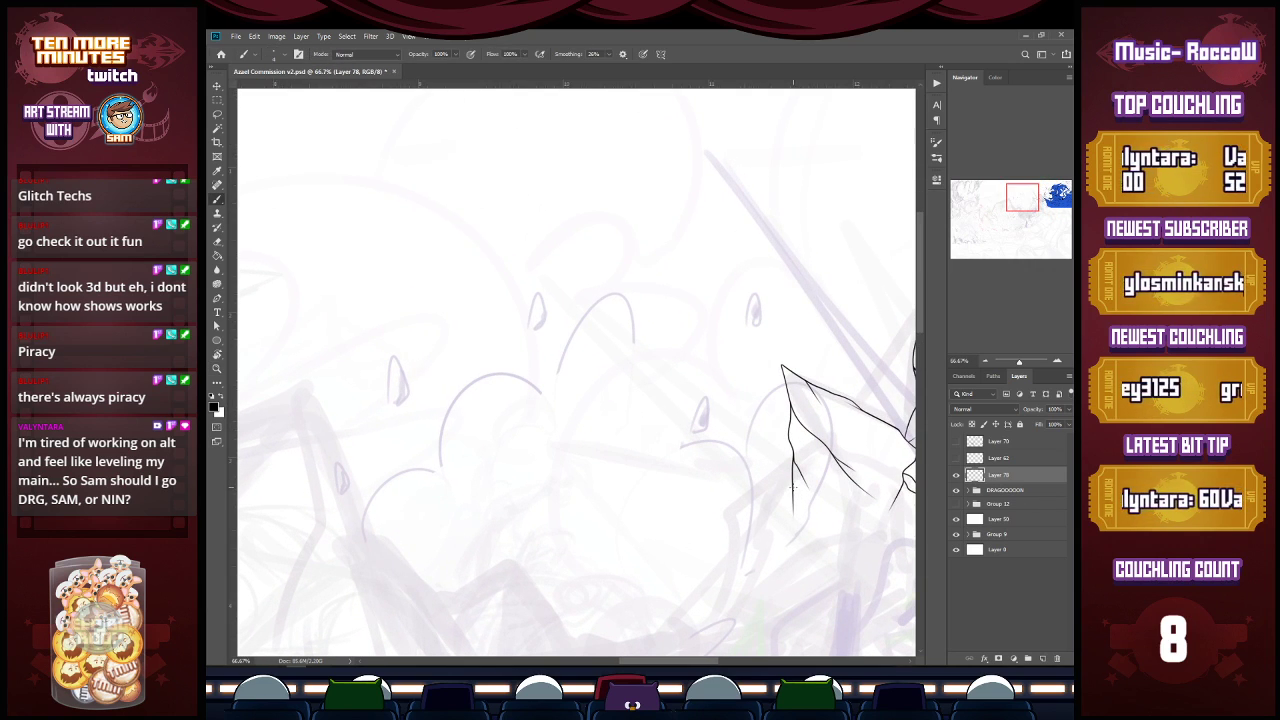
mouse_move(792, 487)
left_mouse_down()
mouse_move(750, 519)
mouse_move(724, 576)
left_mouse_up()
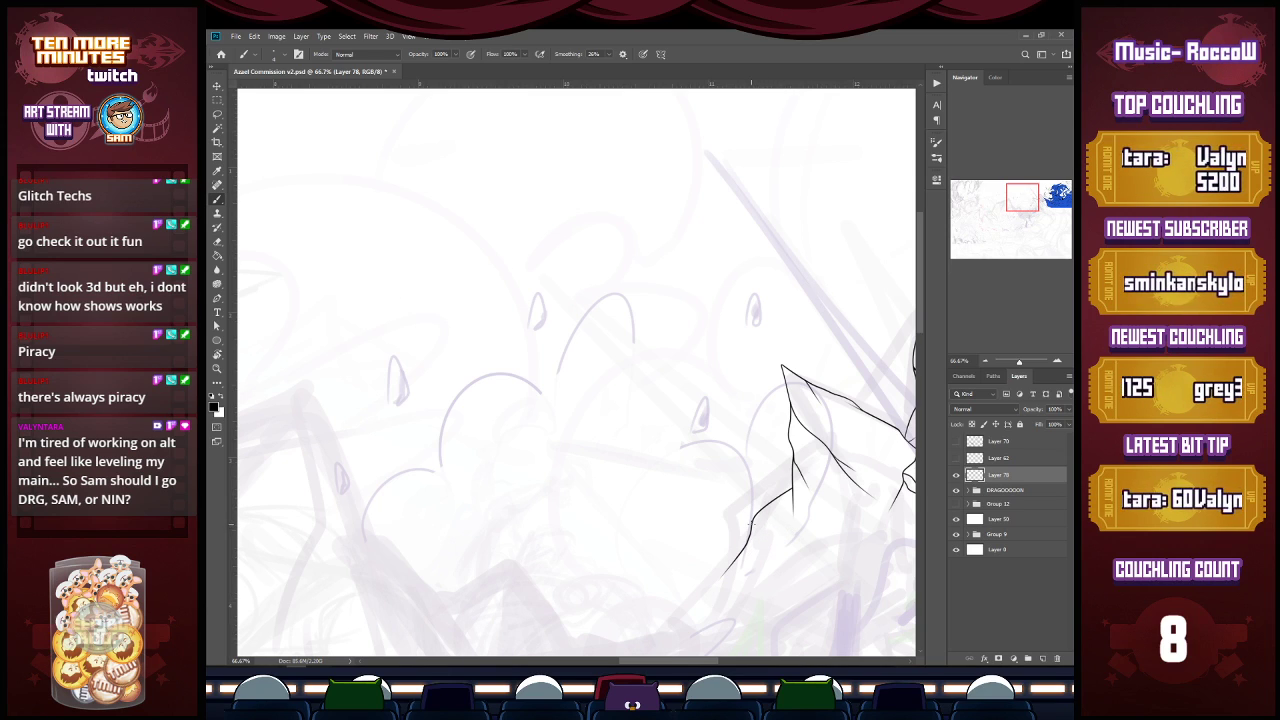
Step: Shape a small boulder at the pointed peak's foot with an underside line, erasing and redrawing its joining lines
left_click_drag(763, 533, 799, 537)
key("ctrl+z")
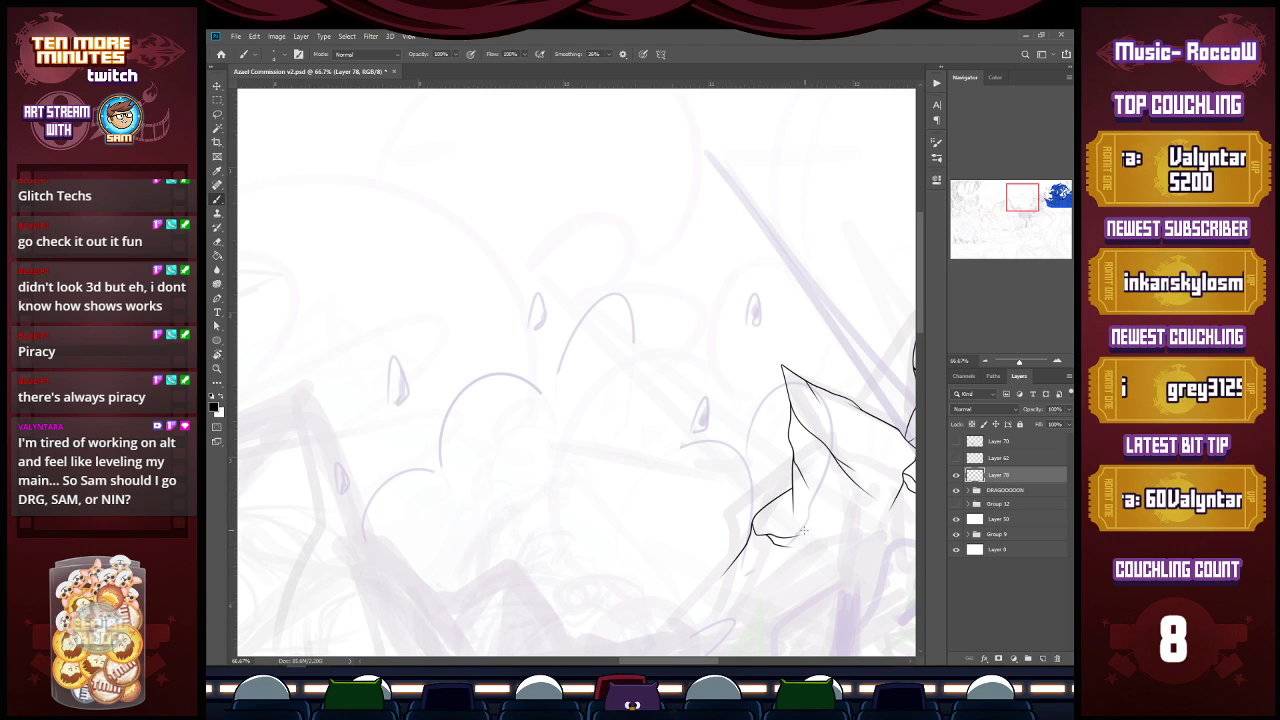
key("e")
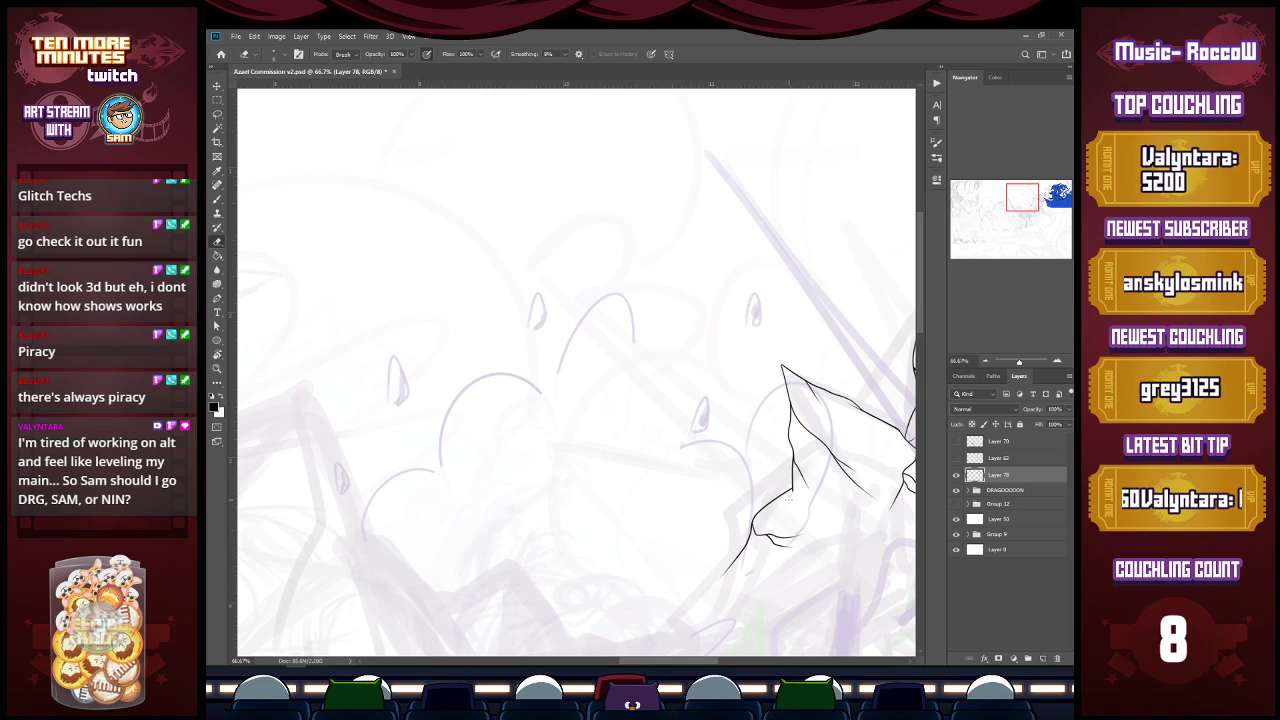
key("b")
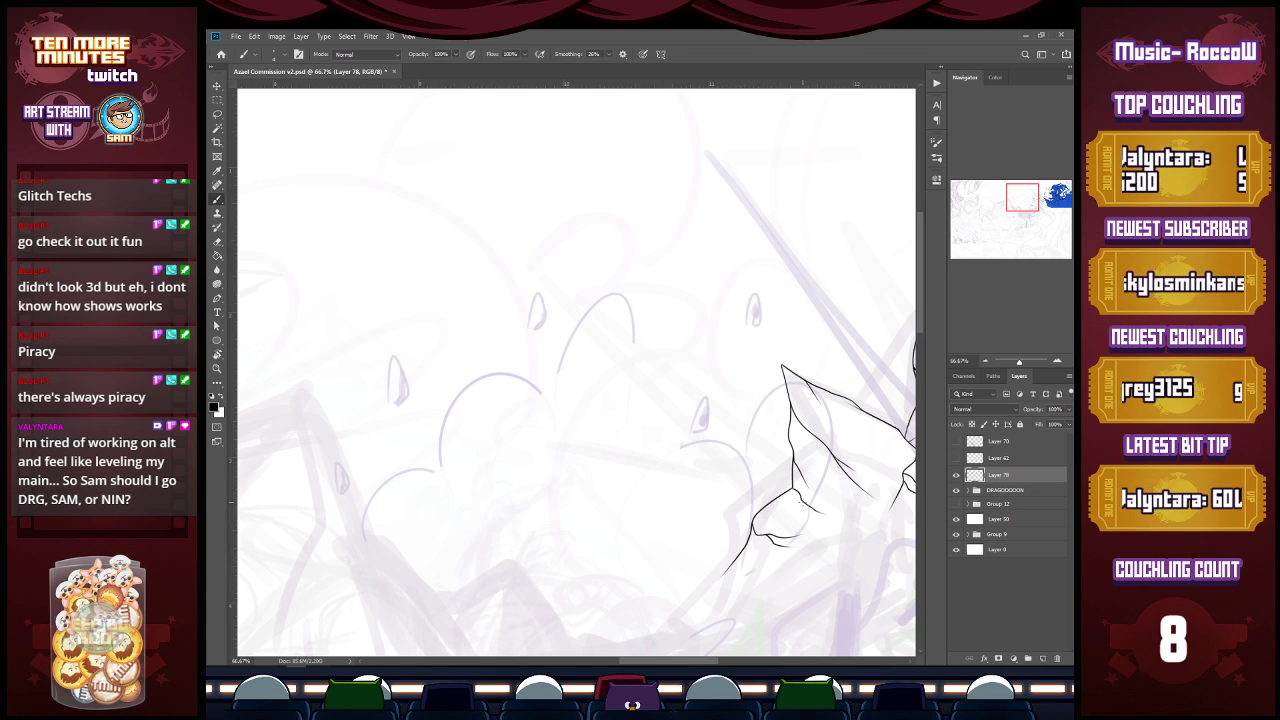
scroll(820, 603, "down", 1)
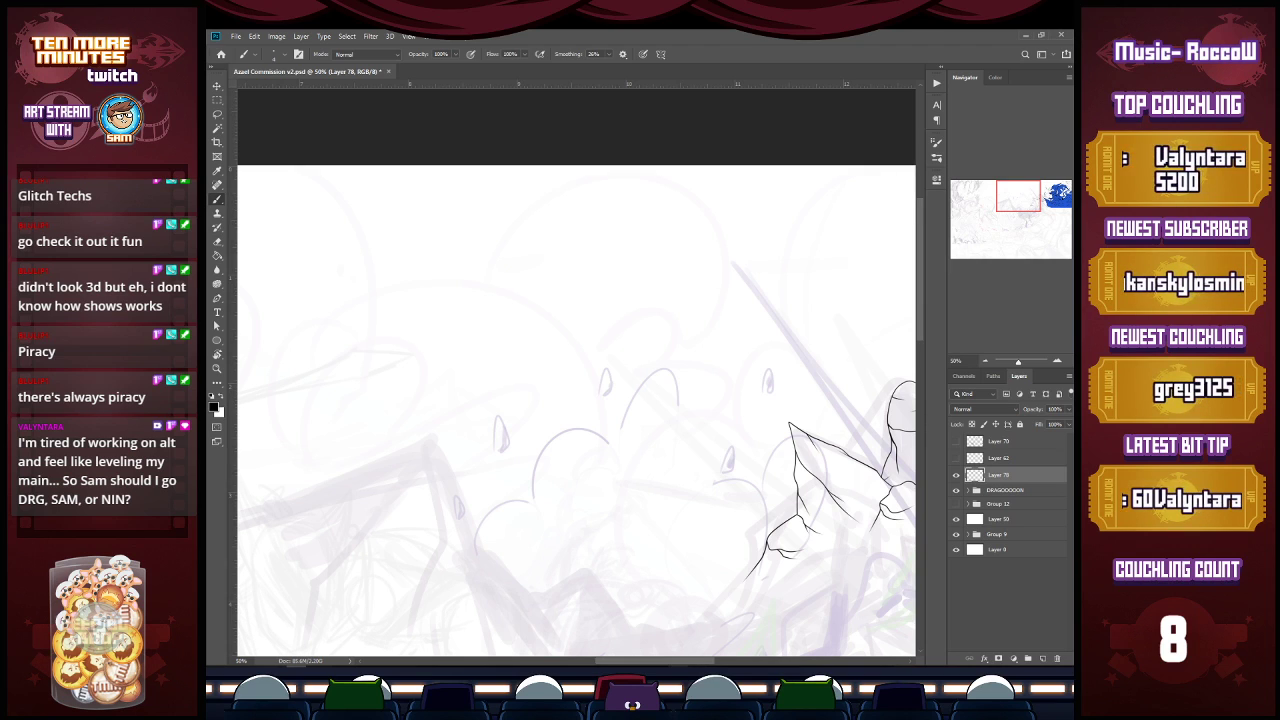
mouse_move(698, 673)
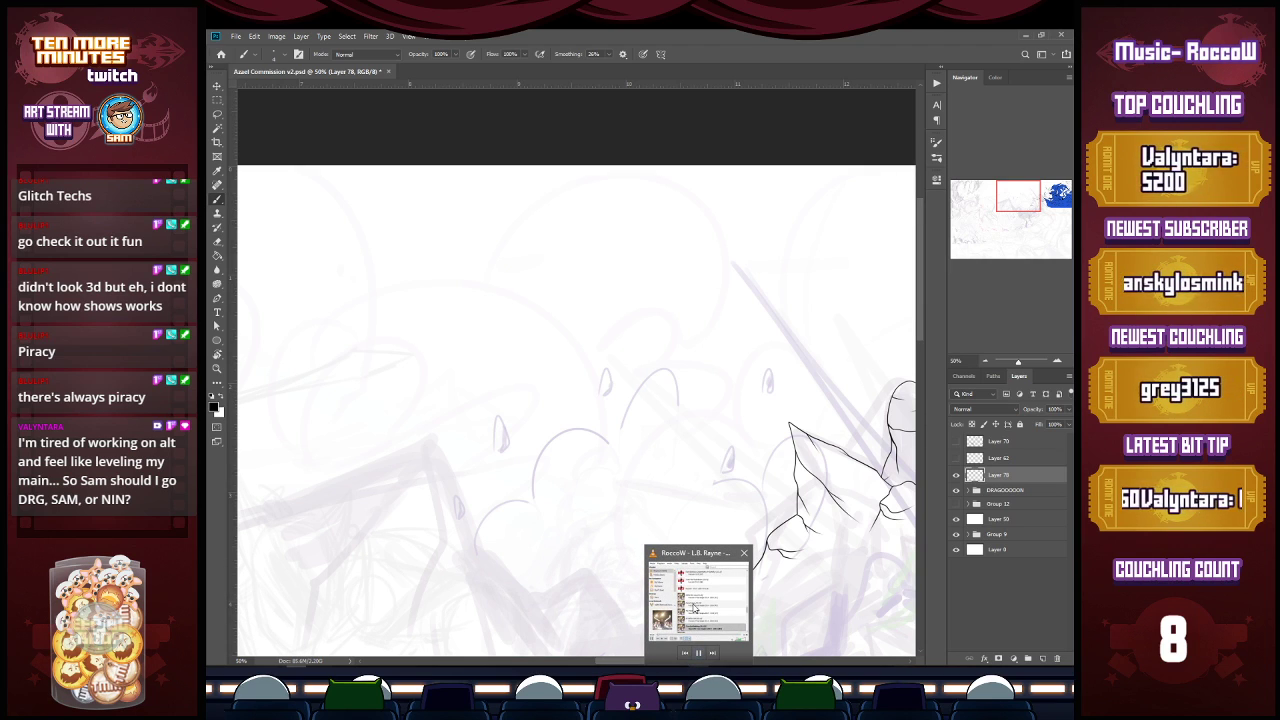
left_click_drag(916, 334, 916, 352)
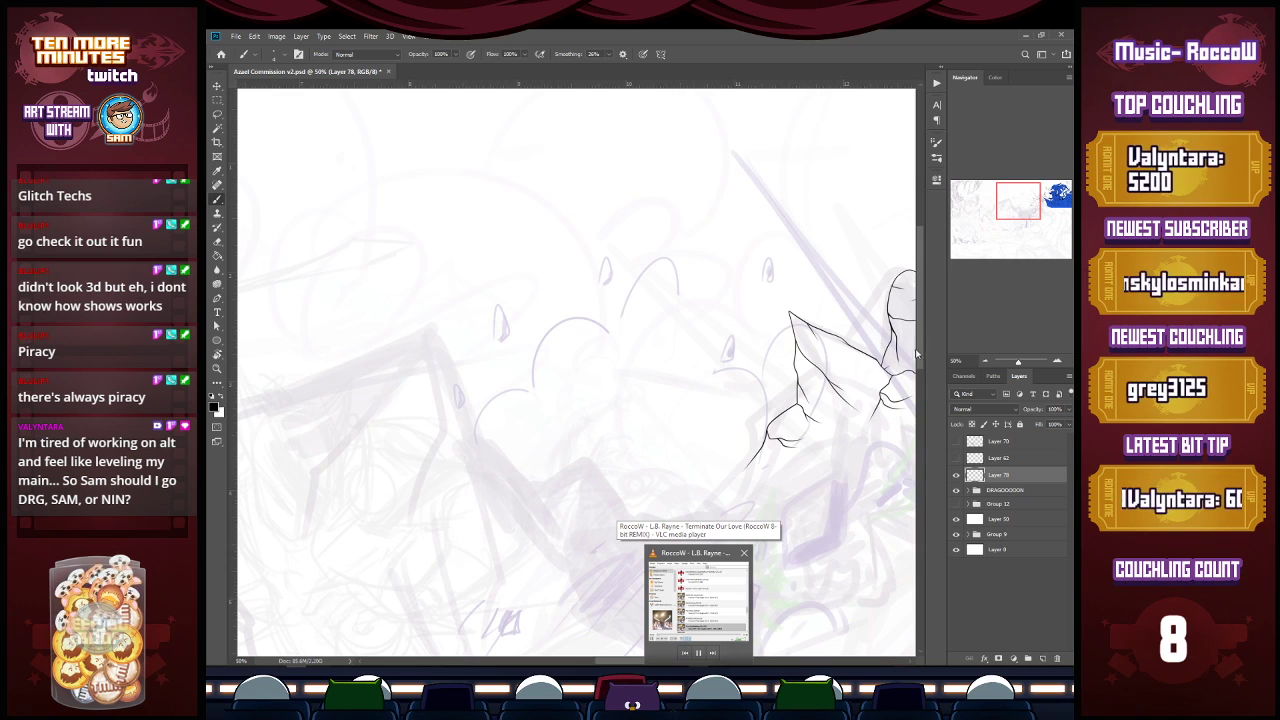
Step: Ink the low rounded hills running outward from the pointed peak's foot, with overlapping slope lines and short crease marks
left_click_drag(755, 456, 712, 490)
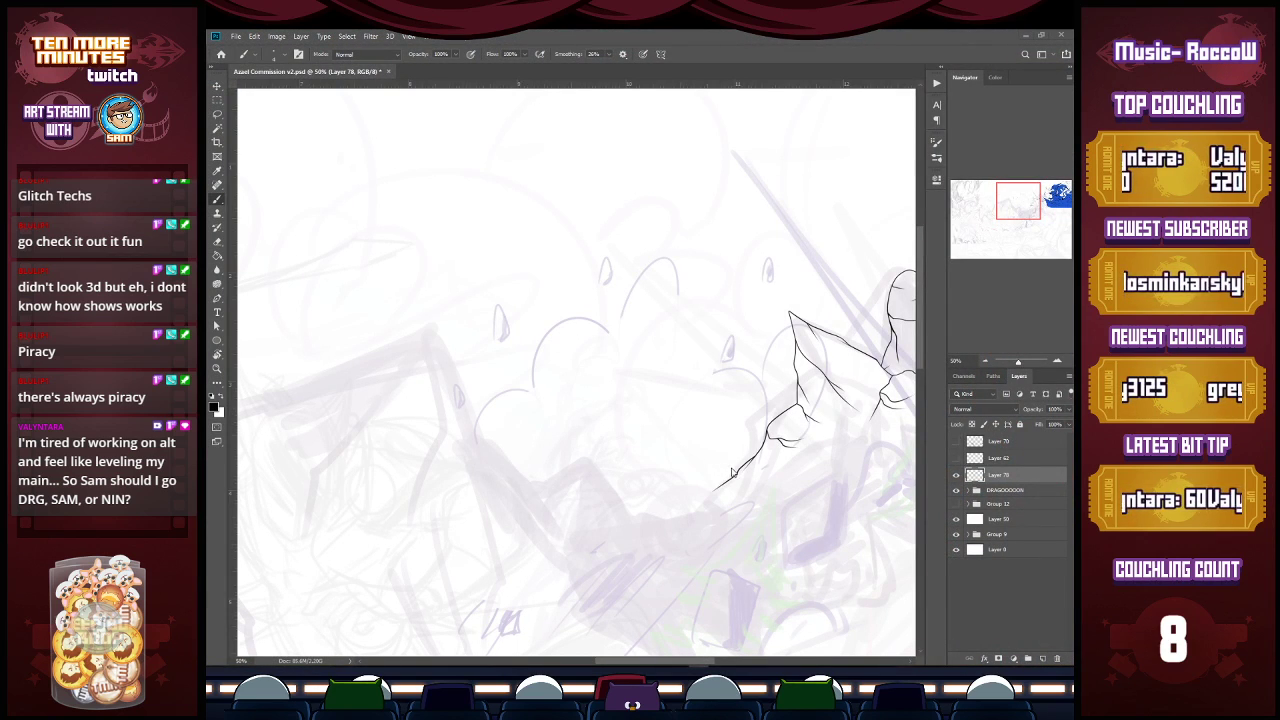
mouse_move(521, 482)
left_mouse_down()
mouse_move(580, 463)
mouse_move(642, 537)
mouse_move(604, 492)
mouse_move(714, 494)
mouse_move(735, 516)
mouse_move(706, 488)
mouse_move(776, 502)
left_mouse_up()
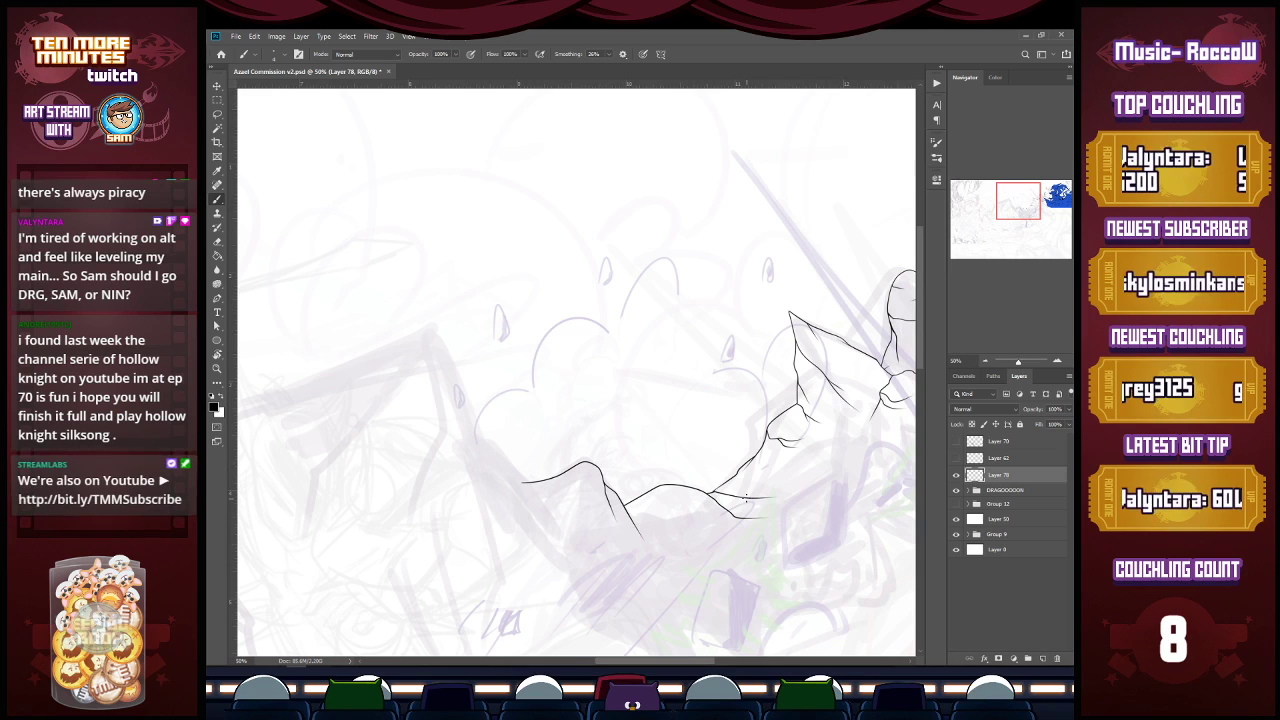
left_click_drag(750, 495, 772, 487)
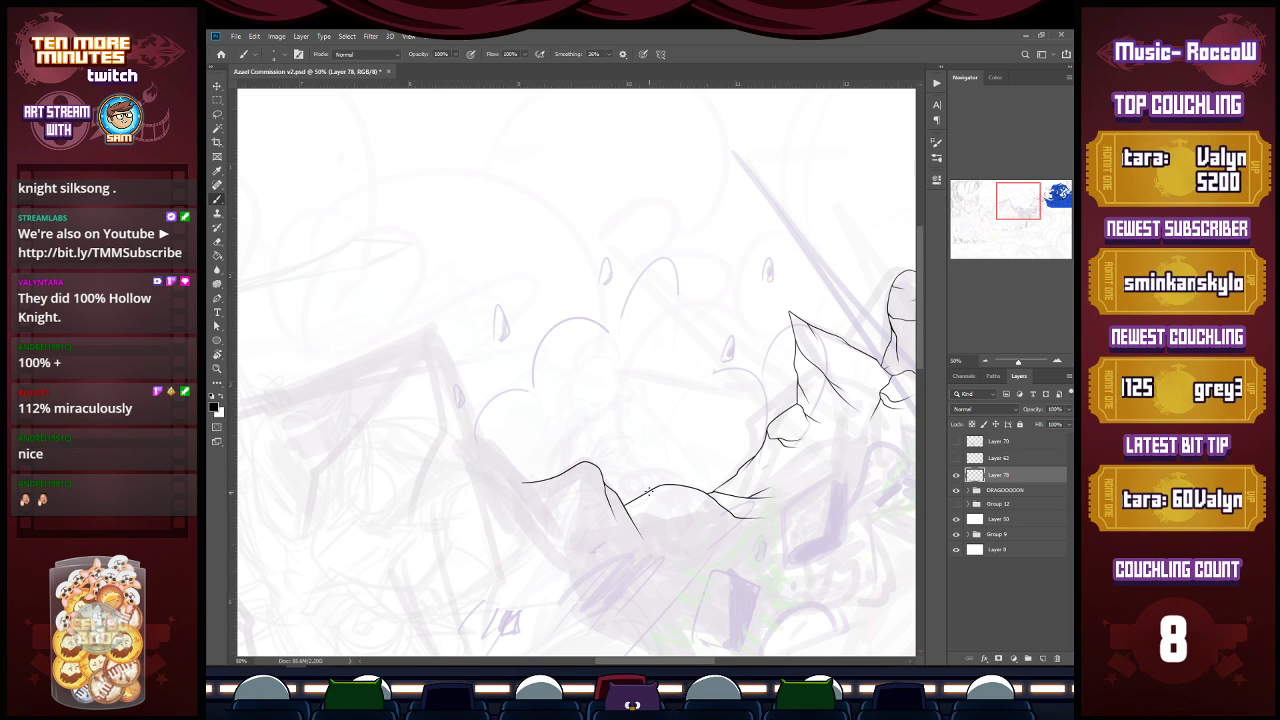
mouse_move(646, 490)
left_mouse_down()
mouse_move(694, 512)
mouse_move(682, 482)
mouse_move(650, 481)
mouse_move(656, 516)
left_mouse_up()
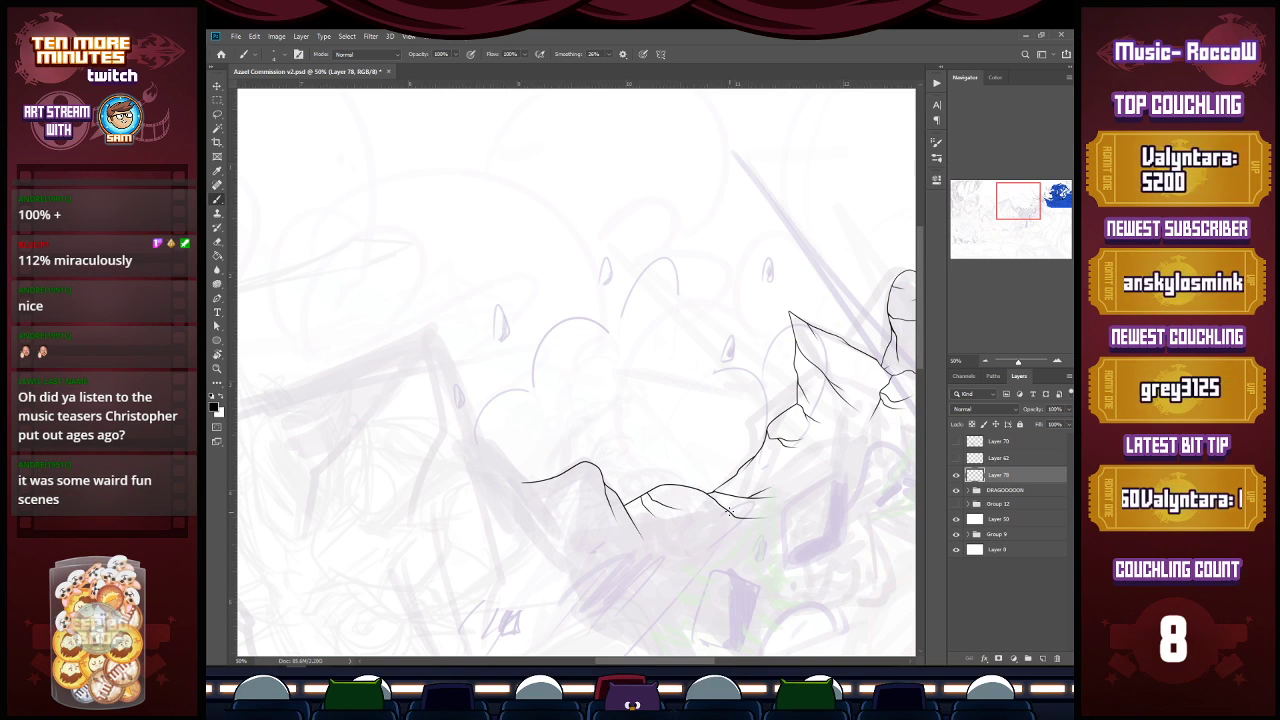
left_click_drag(739, 511, 760, 515)
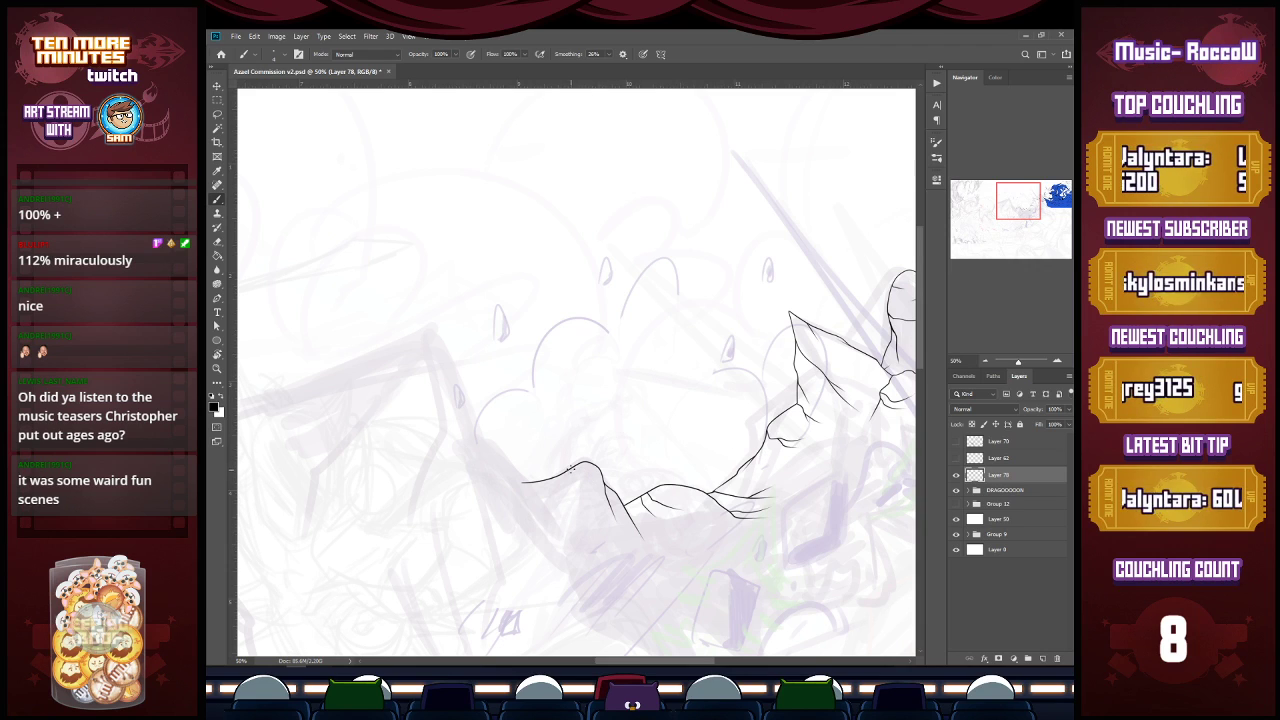
left_click_drag(570, 469, 586, 482)
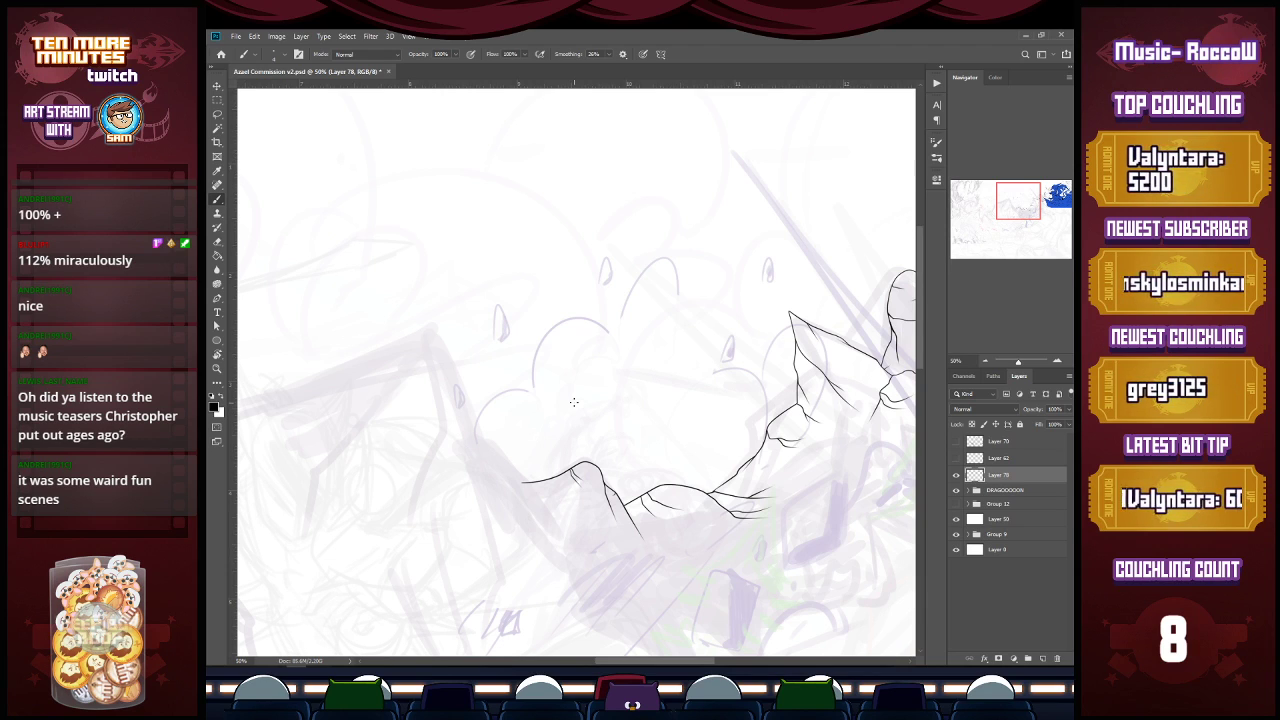
Step: Ink the large peak's steep slope down into the low hill, adding crease lines where the two meet
left_click_drag(686, 663, 659, 648)
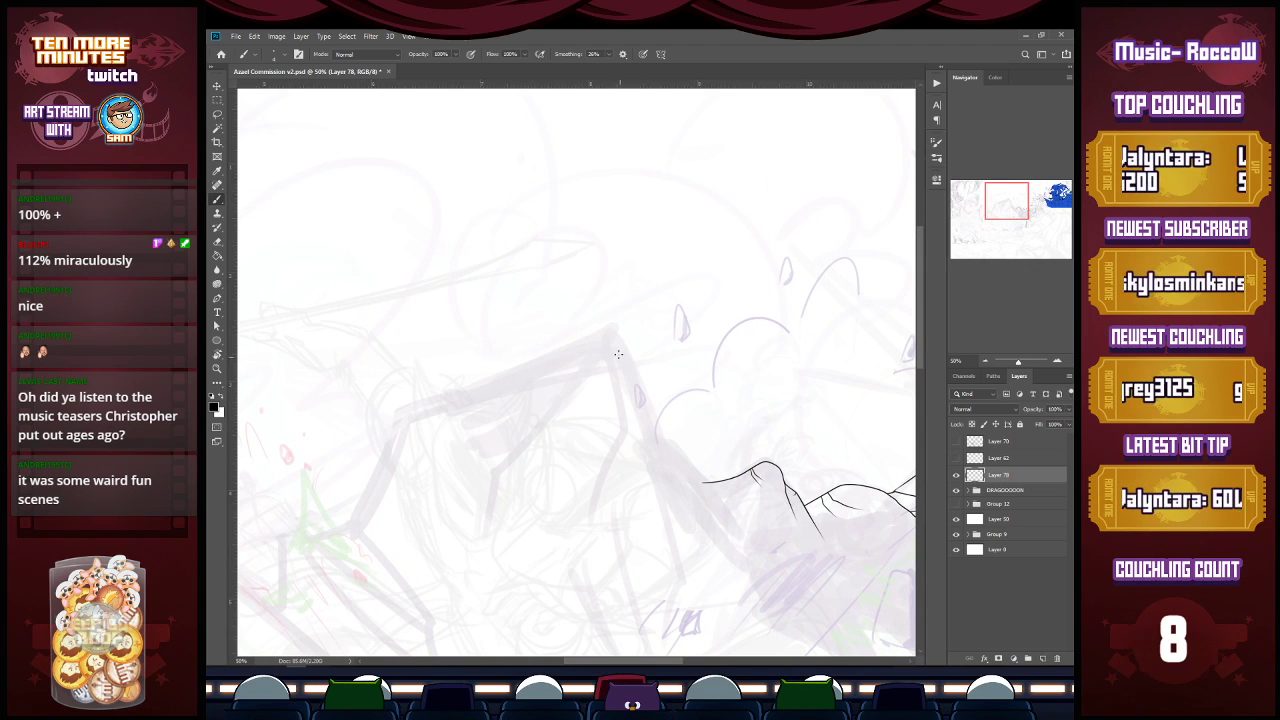
mouse_move(613, 332)
left_mouse_down()
mouse_move(666, 444)
mouse_move(736, 540)
left_mouse_up()
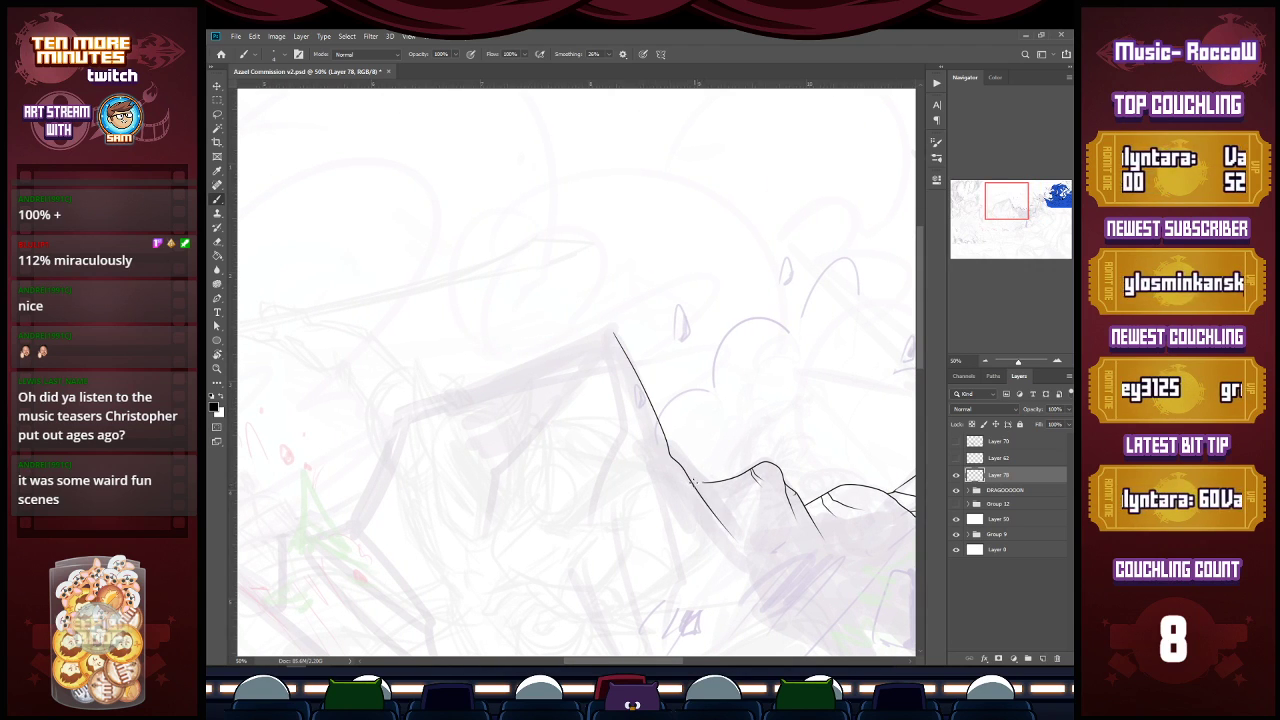
left_click_drag(688, 478, 704, 483)
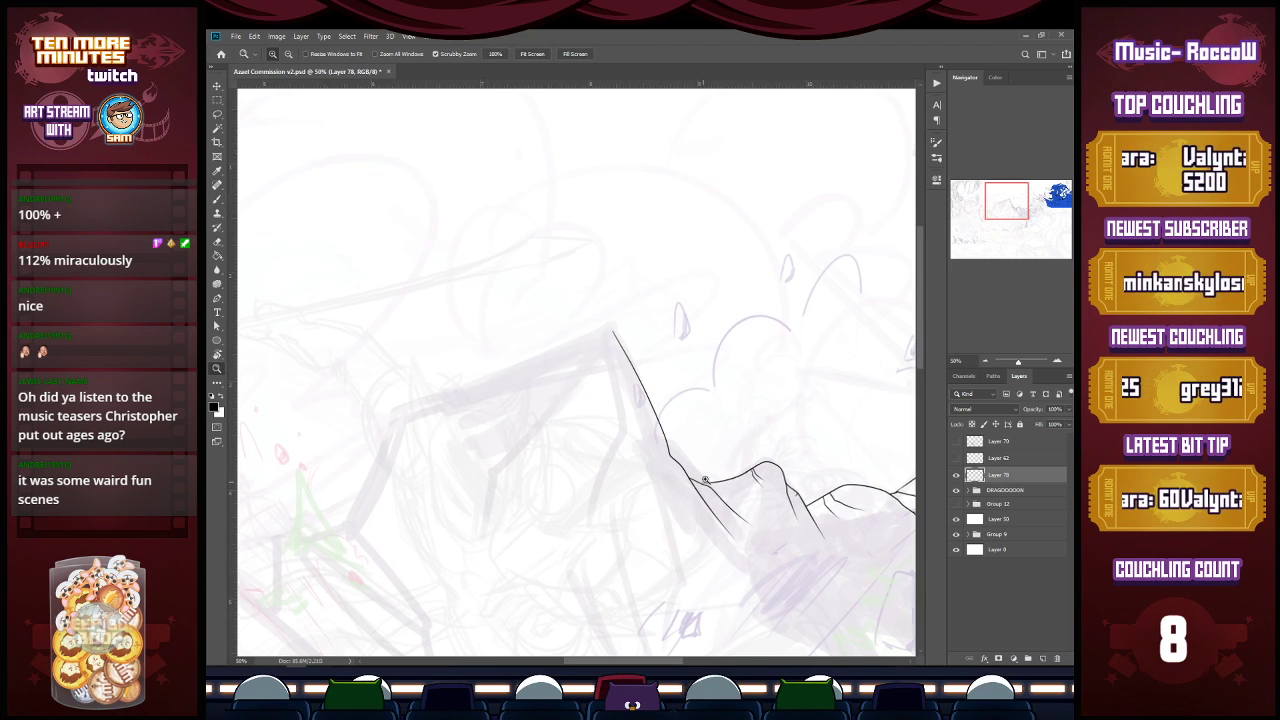
scroll(703, 482, "up", 3)
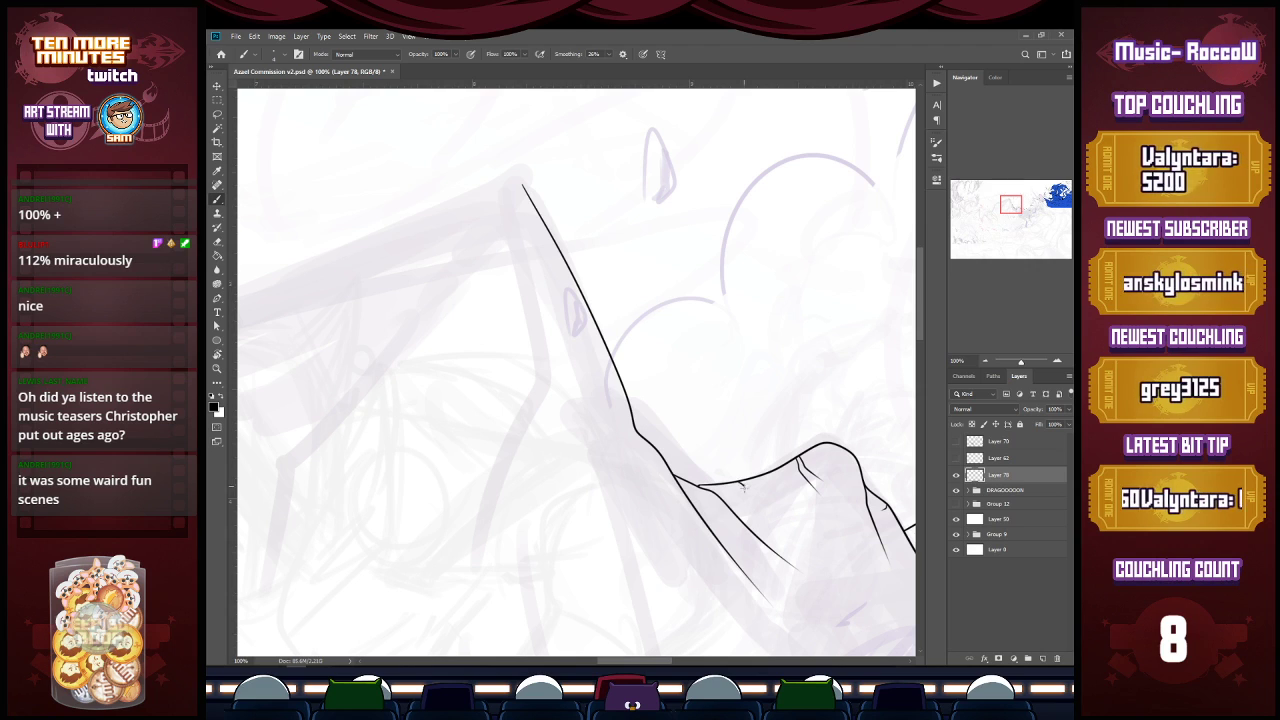
key("z")
left_click(791, 515, "alt")
left_click(791, 515, "alt")
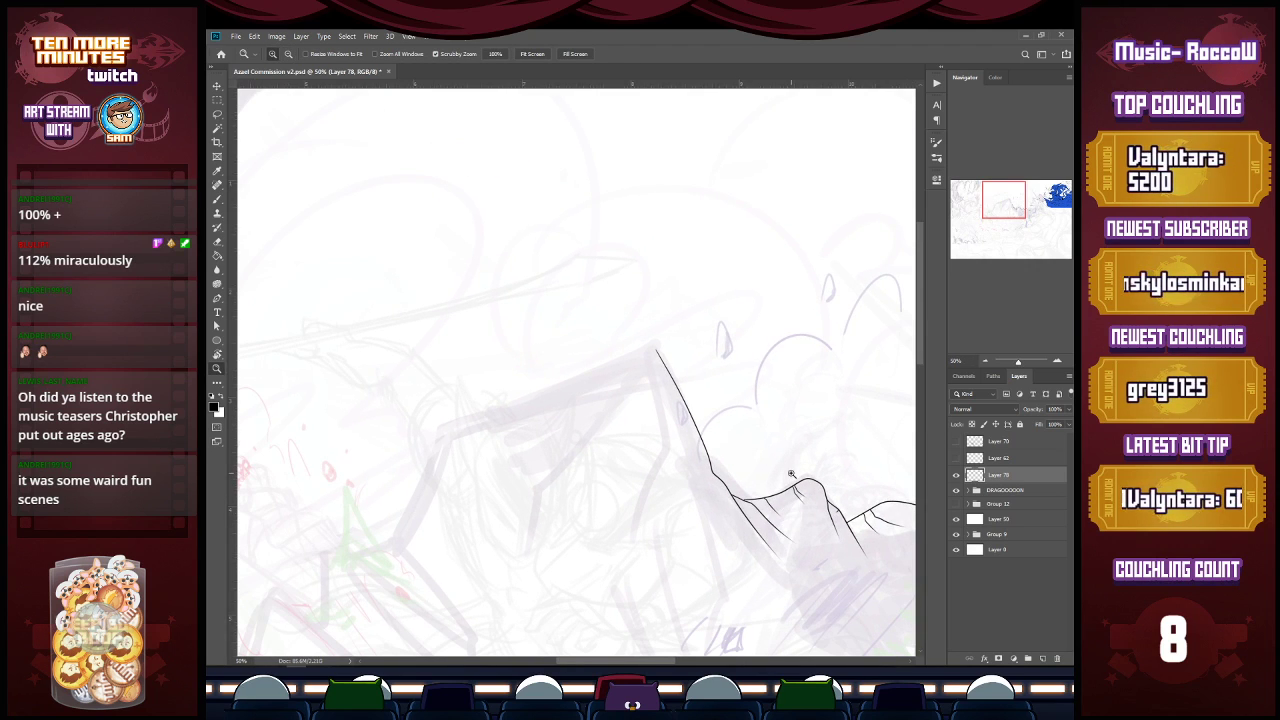
Step: Ink the large peak's rounded tip and the start of its gentler slope, with crack lines below the summit on both sides
key("b")
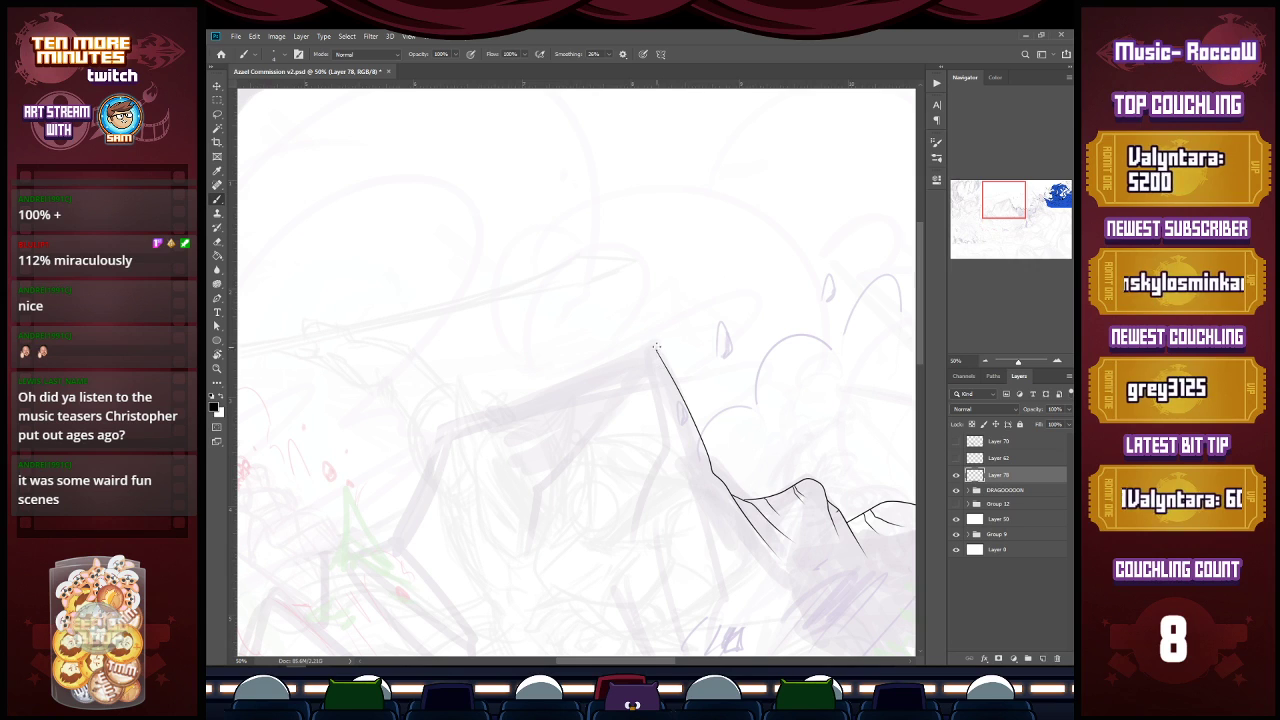
left_click_drag(652, 342, 676, 426)
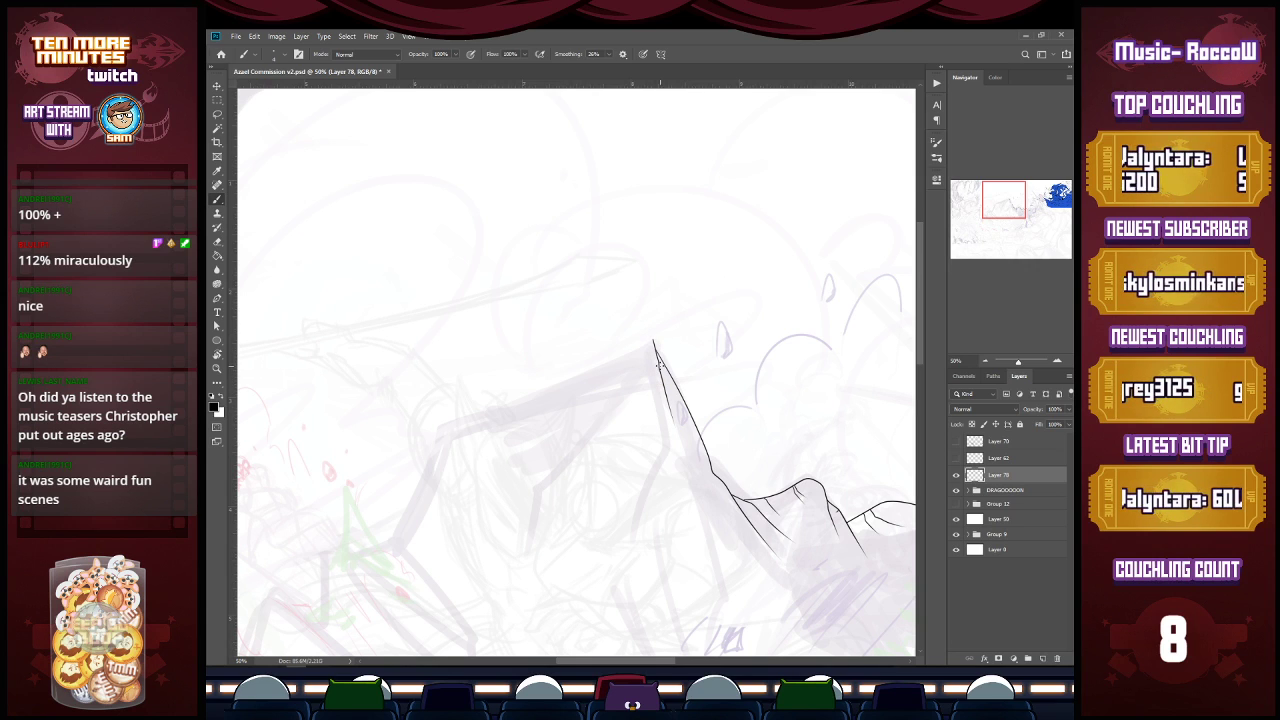
key("z")
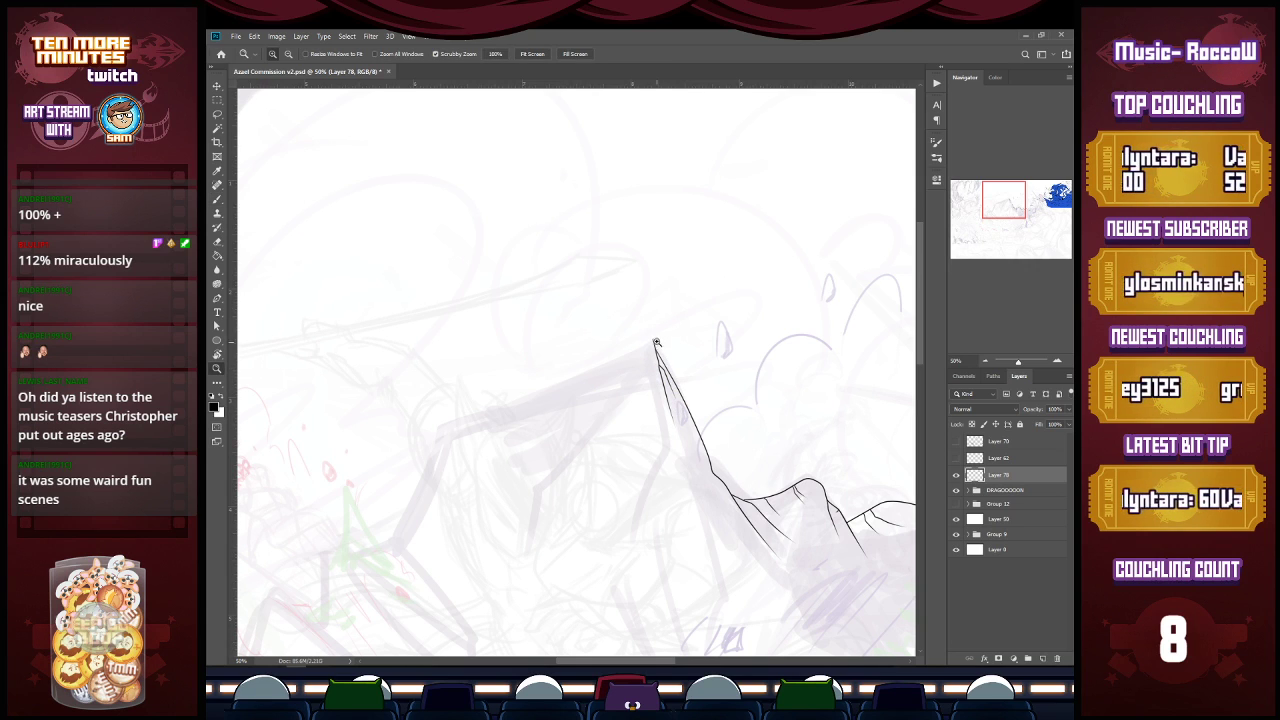
left_click(660, 362)
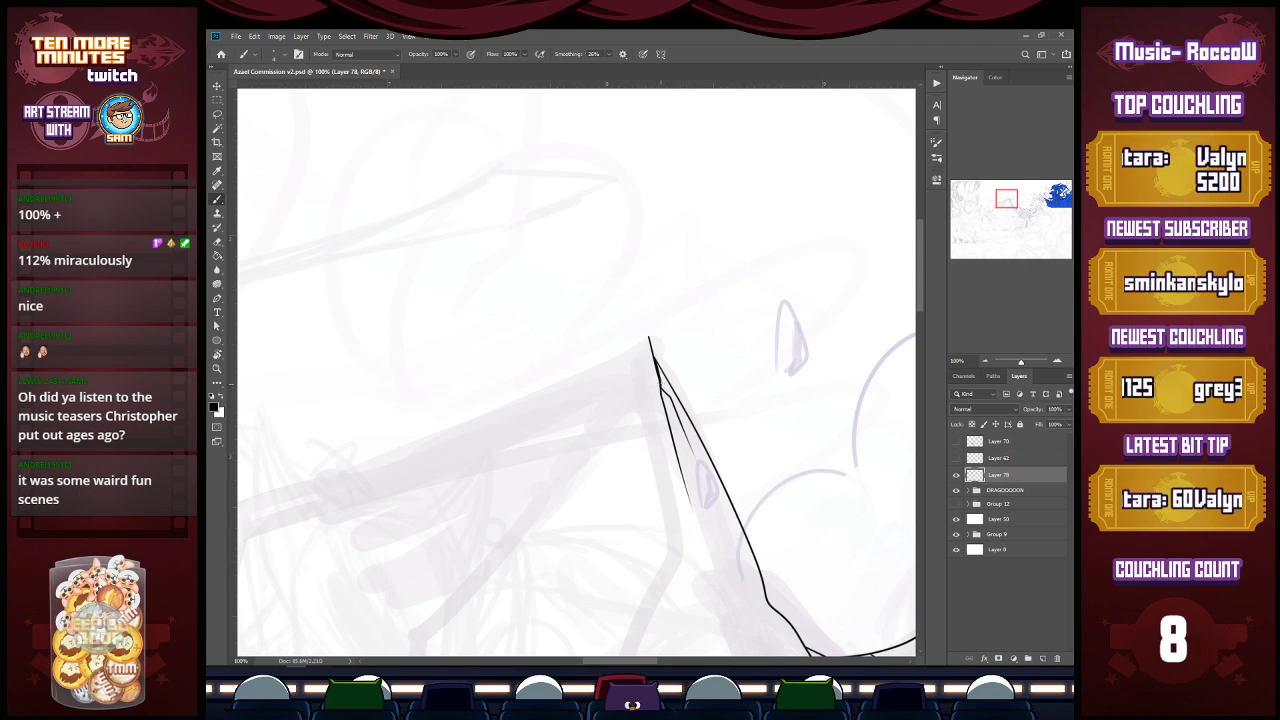
mouse_move(648, 338)
left_mouse_down()
mouse_move(612, 338)
mouse_move(435, 485)
left_mouse_up()
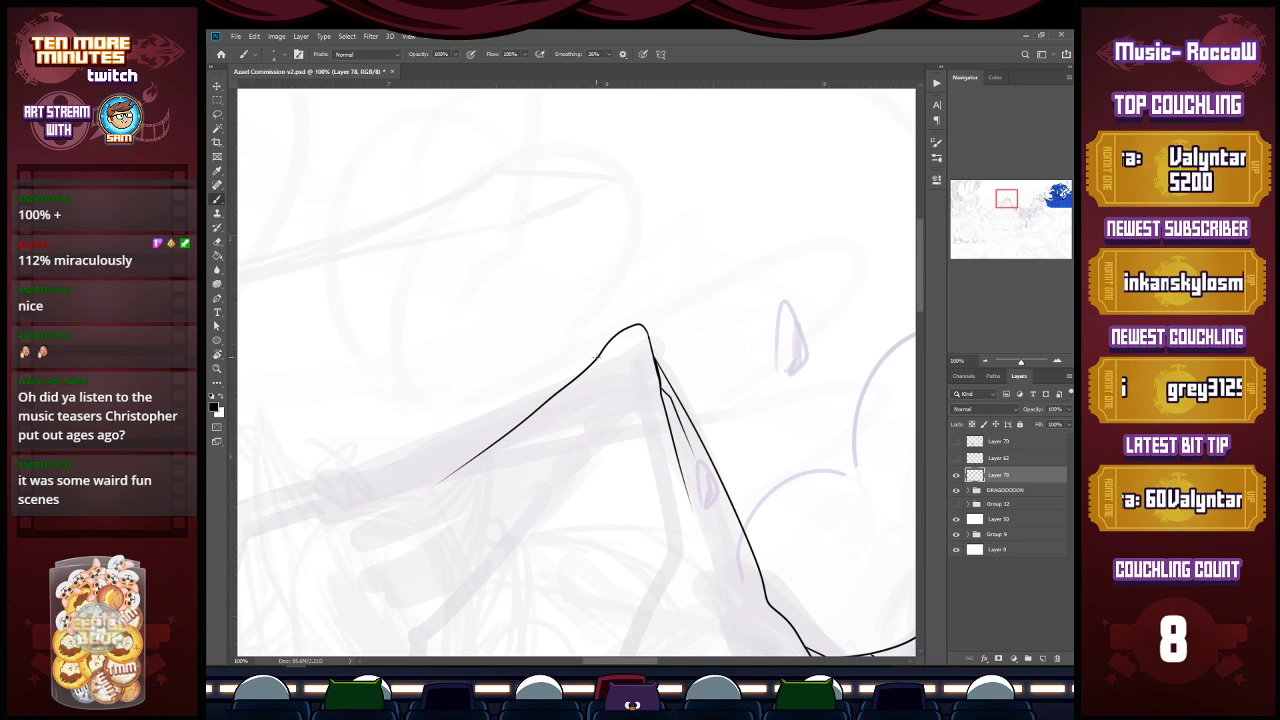
left_click_drag(596, 360, 572, 422)
Step: Extend the large peak's gentler ridge line outward over the sketch to its shoulder
key("z")
left_click(612, 469, "alt")
left_click(613, 467, "alt")
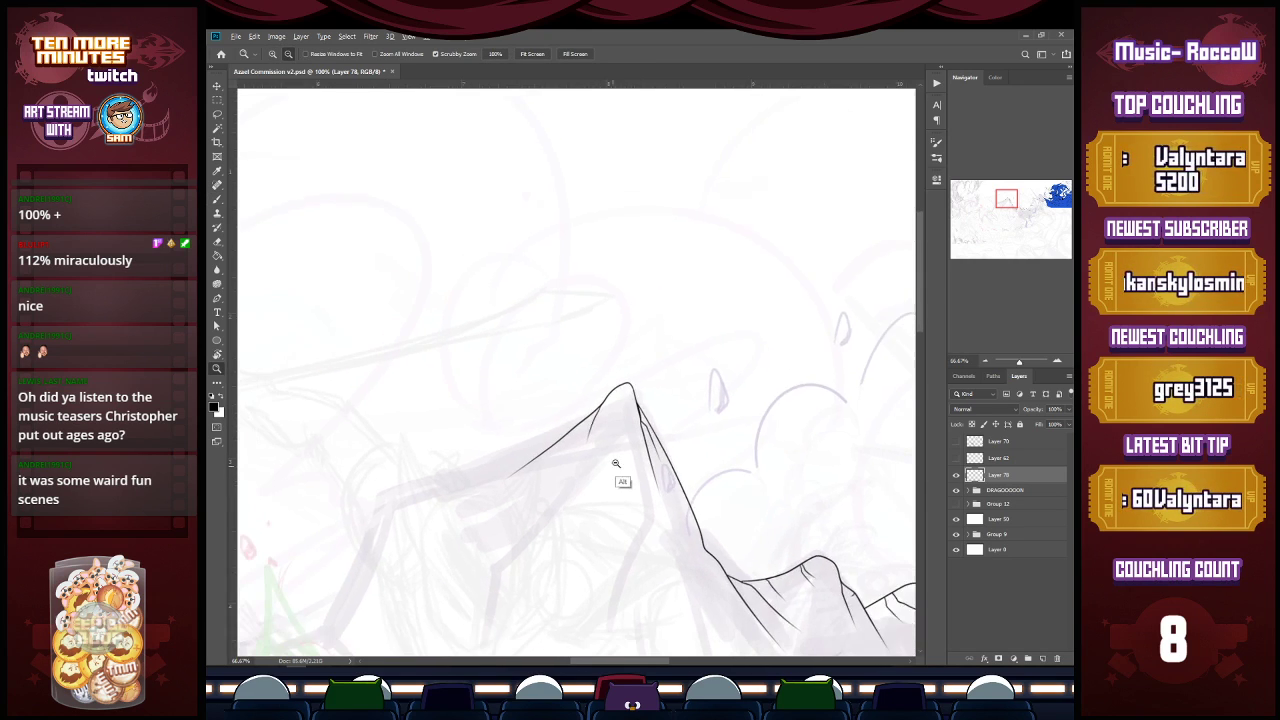
key("b")
scroll(700, 480, "left", 5)
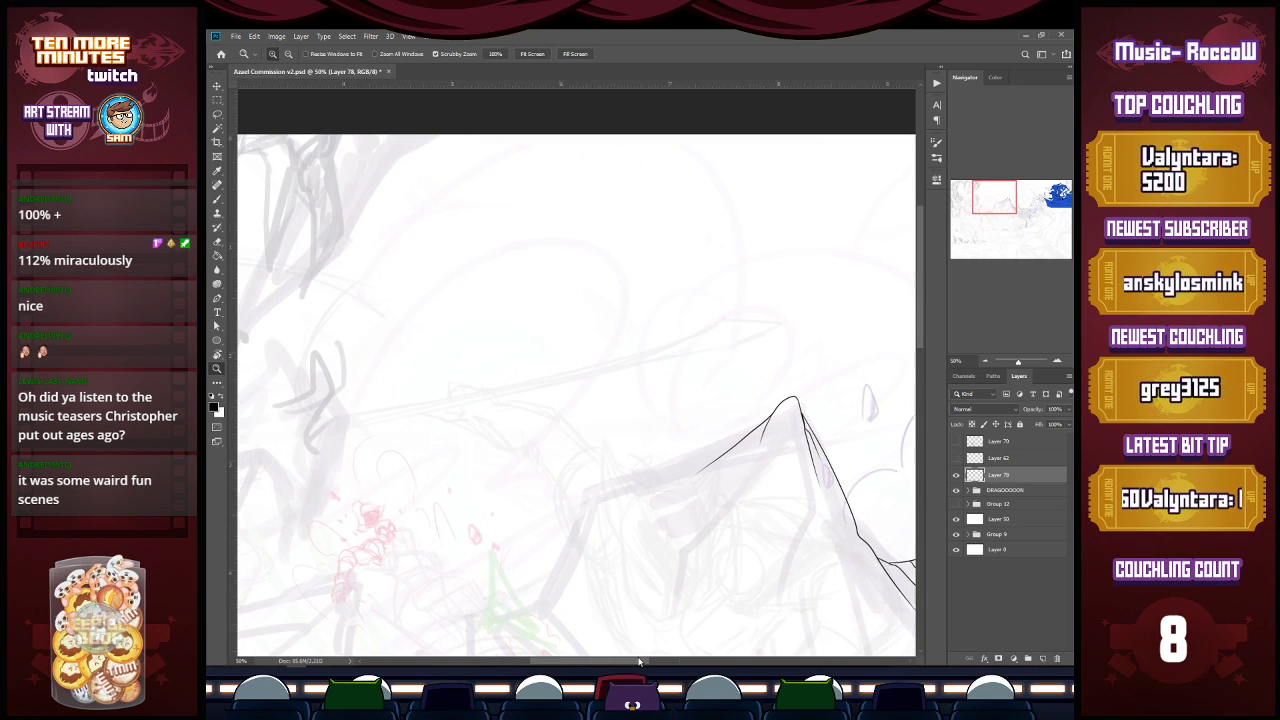
scroll(740, 438, "up", 1)
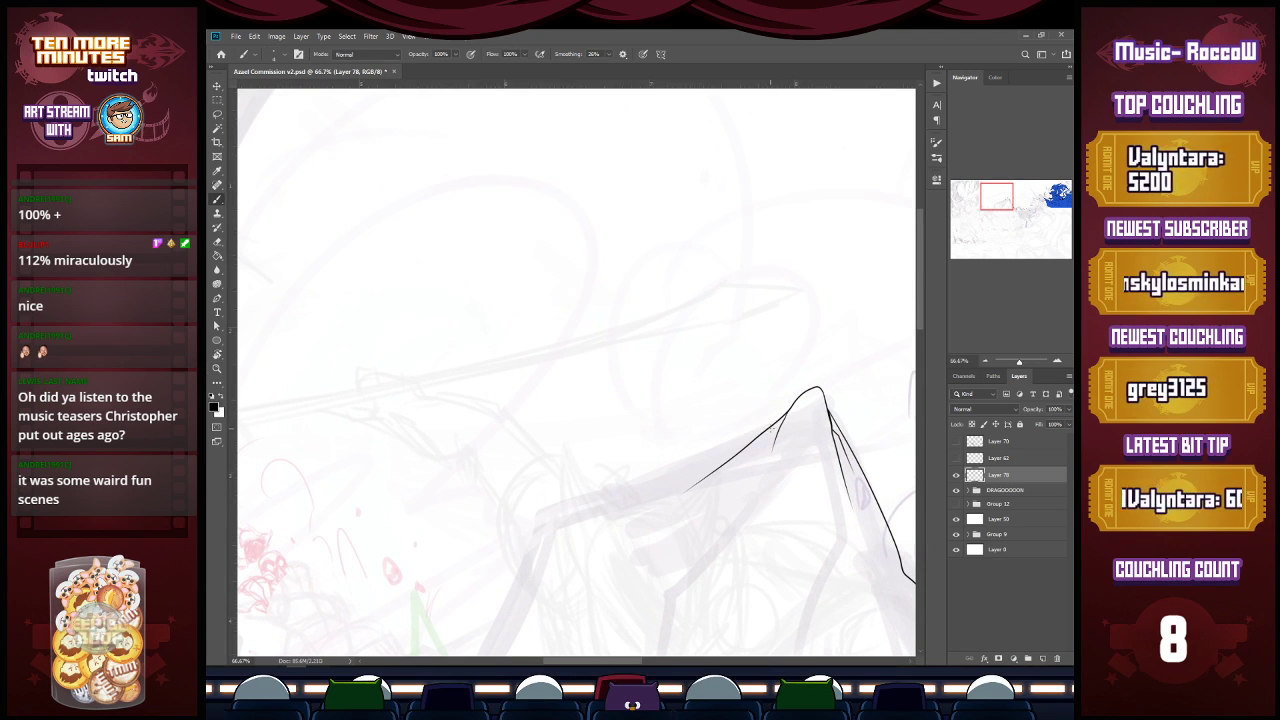
mouse_move(772, 425)
left_mouse_down()
mouse_move(502, 531)
mouse_move(535, 518)
left_mouse_up()
Step: Trim the outer end of the large peak's ridge line with an enlarged eraser
key("z")
scroll(766, 523, "down", 2)
left_click_drag(921, 352, 916, 384)
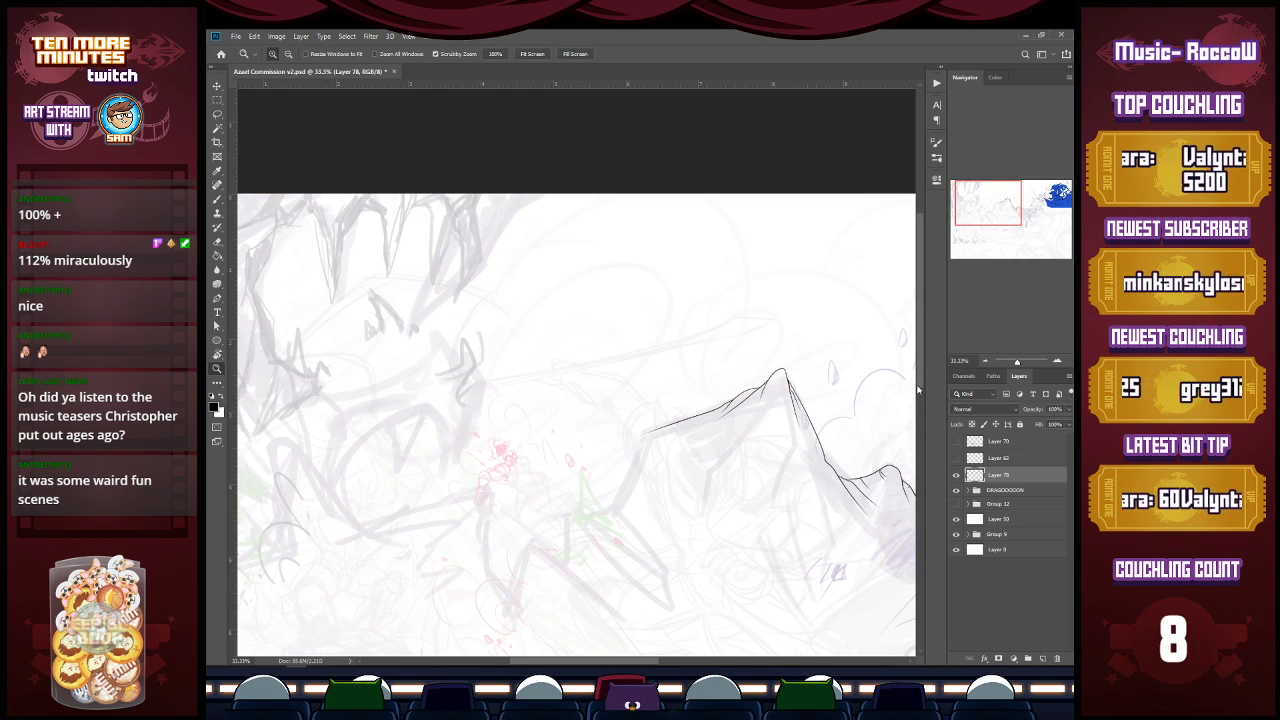
key("e")
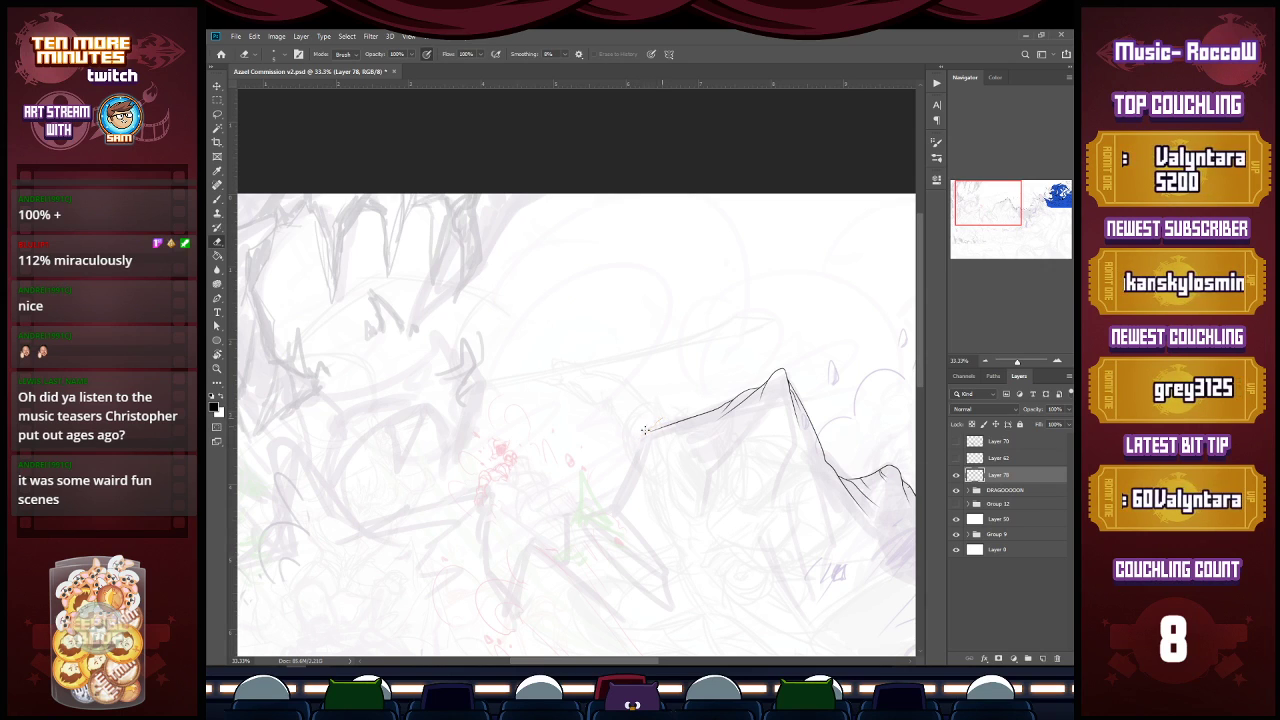
key("bracketright")
key("bracketright")
key("bracketright")
key("bracketright")
key("bracketright")
key("bracketright")
key("bracketright")
key("bracketright")
key("bracketright")
key("bracketright")
left_click_drag(646, 432, 662, 422)
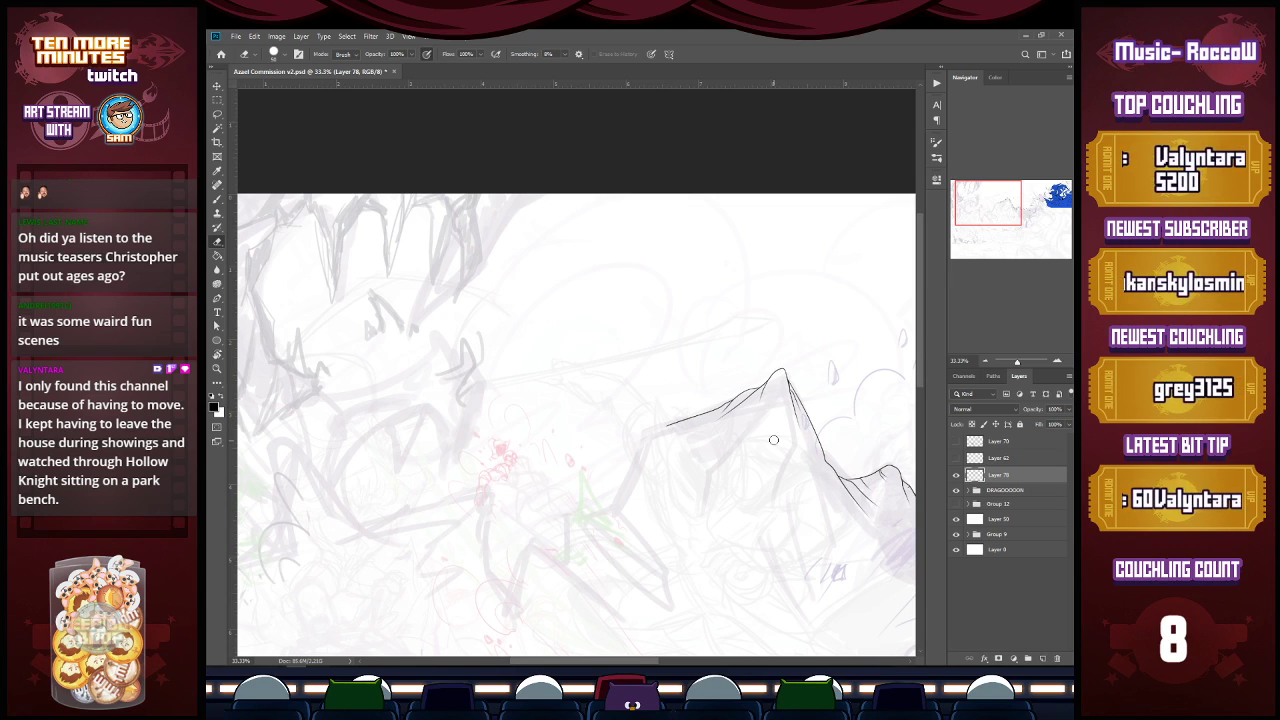
Step: Ink the ridge's rounded shoulder with a descending outer edge and a curved inner contour branching into a short crack
key("b")
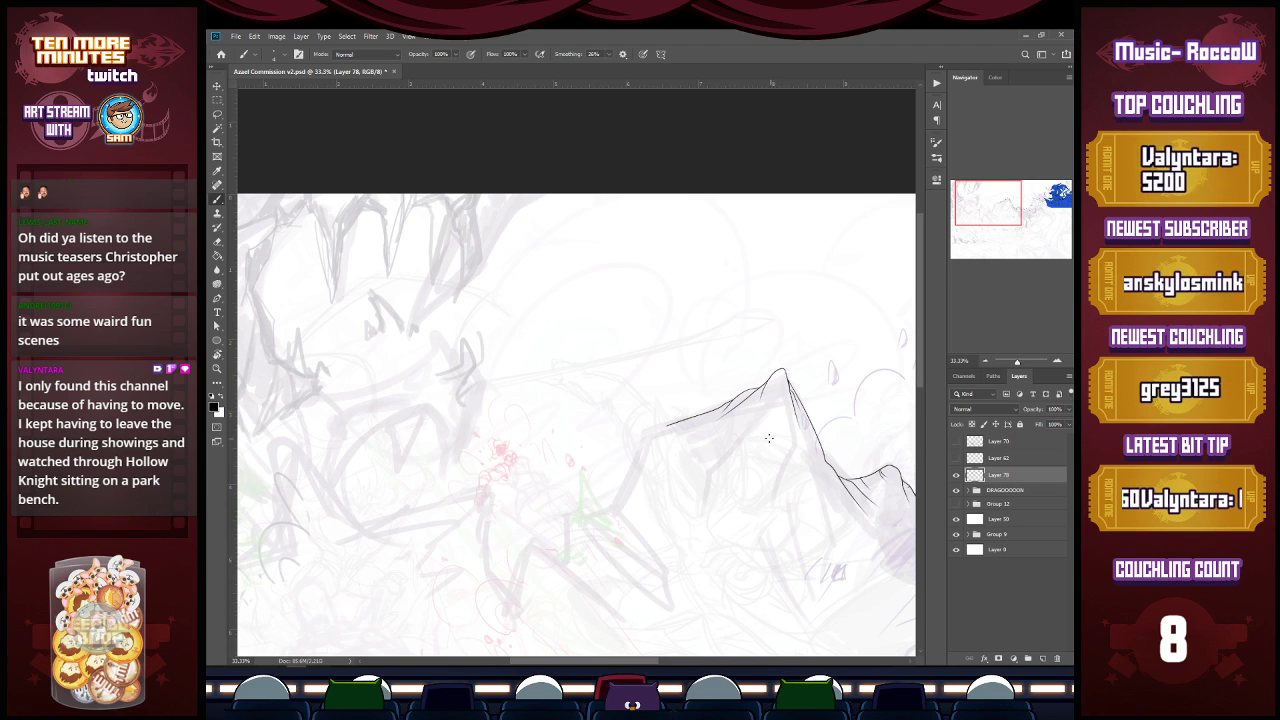
key("z")
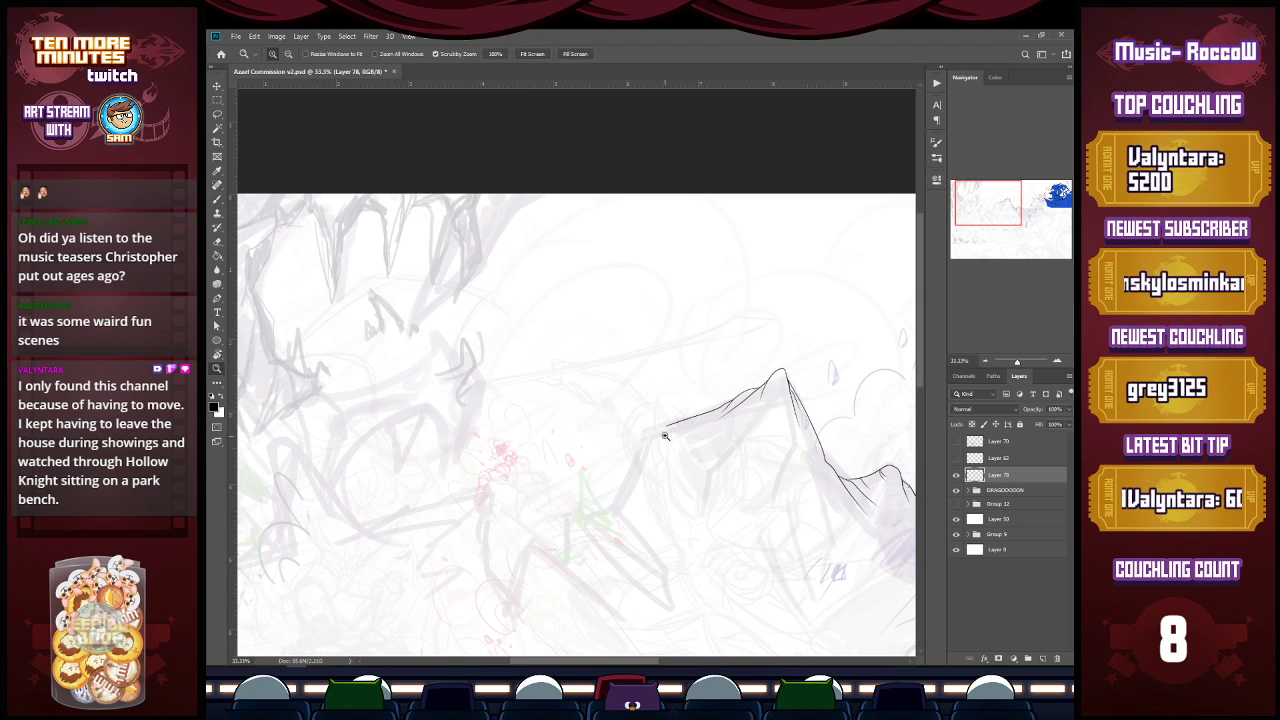
double_click(667, 436)
key("b")
left_click_drag(667, 414, 550, 543)
mouse_move(648, 443)
left_mouse_down()
mouse_move(672, 478)
mouse_move(775, 527)
left_mouse_up()
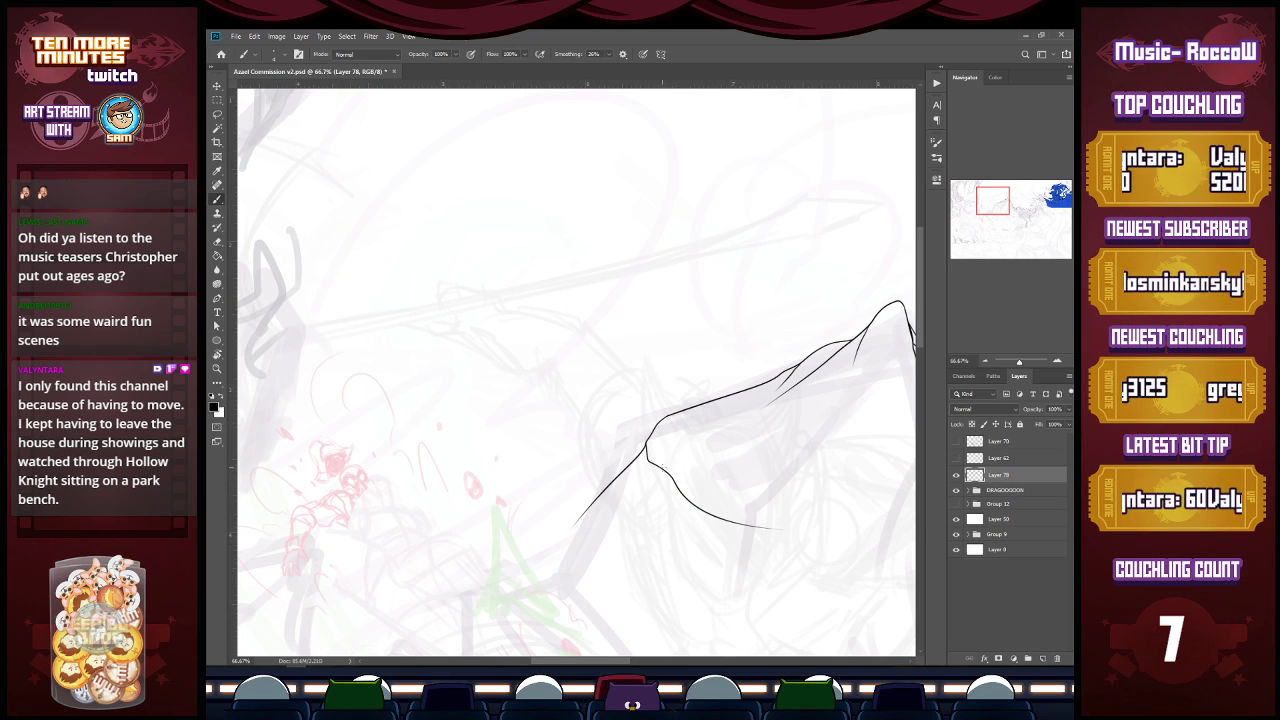
left_click_drag(660, 466, 681, 525)
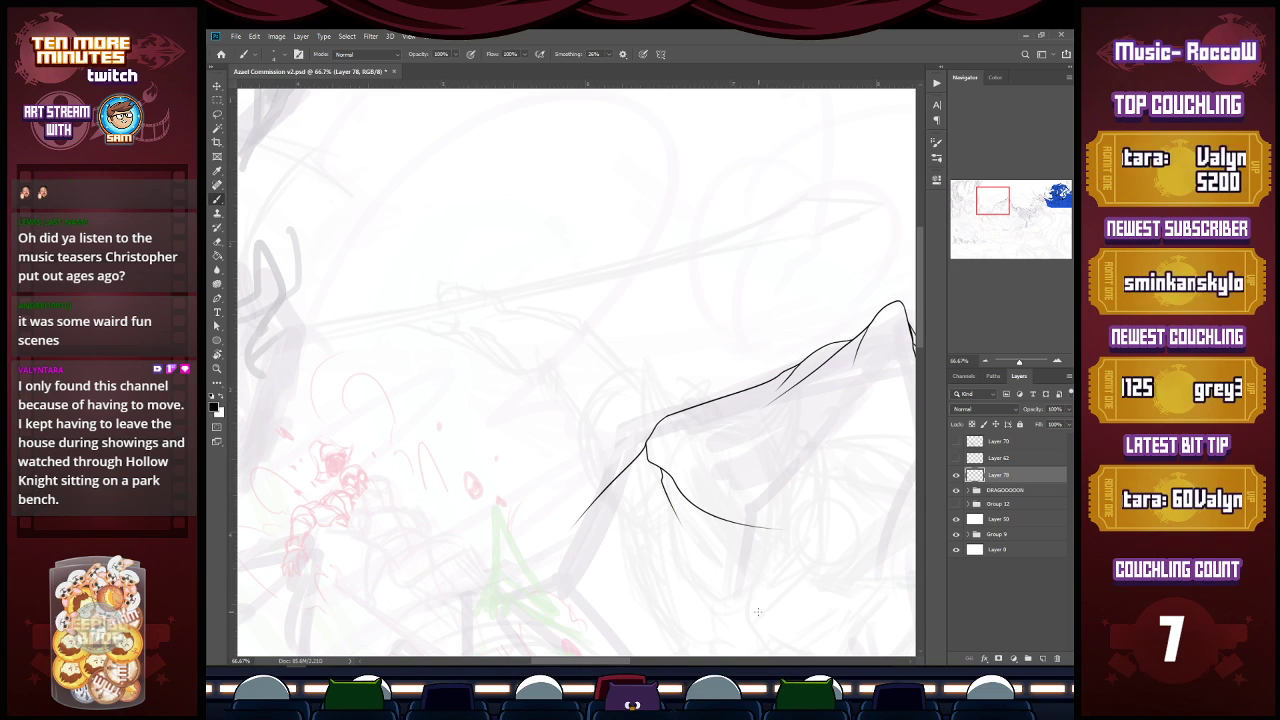
Step: Ink fold lines running inward from the lower part of the large peak's steep slope and save the document
key("z")
left_click(790, 562, "alt")
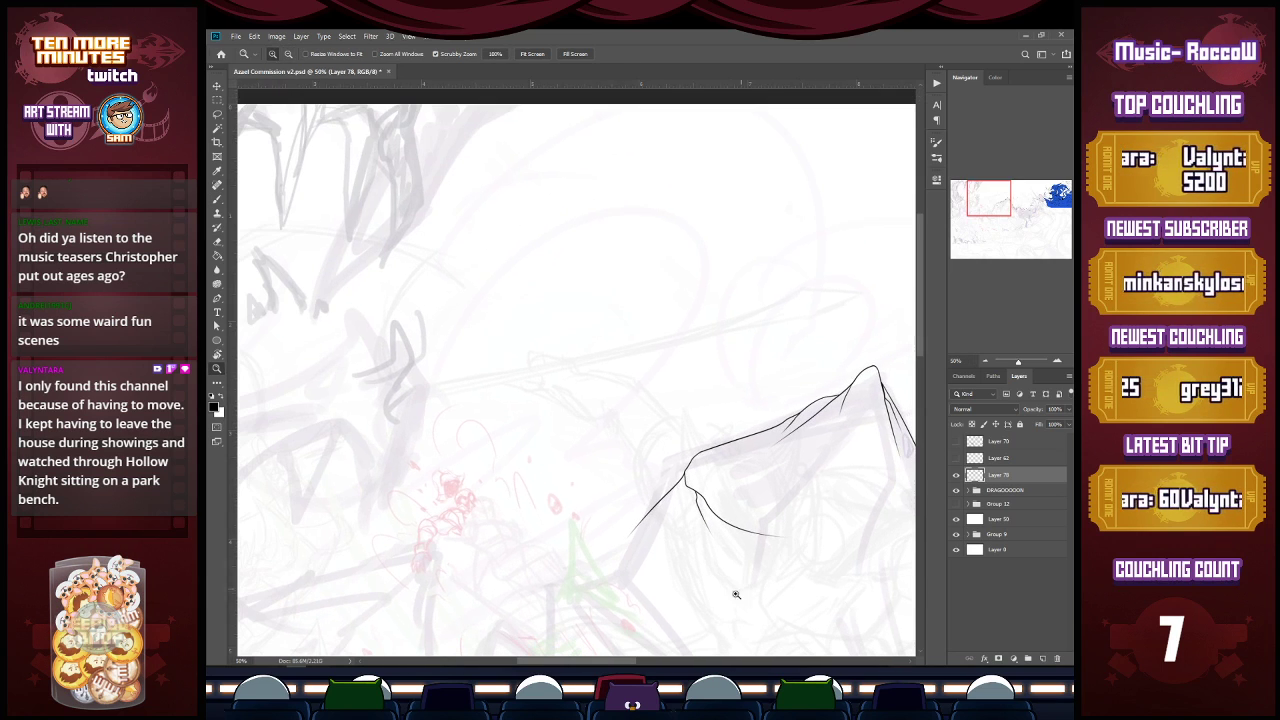
left_click_drag(634, 662, 661, 662)
key("b")
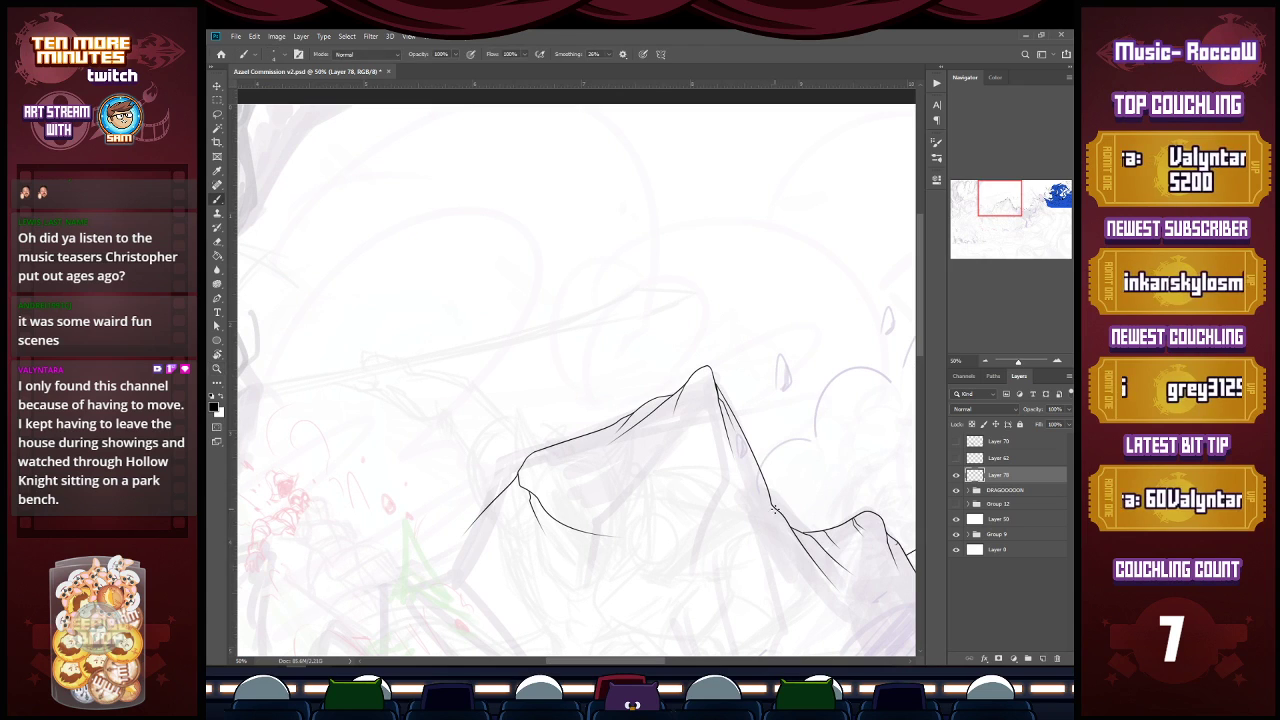
key("z")
left_click(769, 508)
key("b")
left_click_drag(772, 502, 704, 546)
left_click_drag(773, 508, 751, 554)
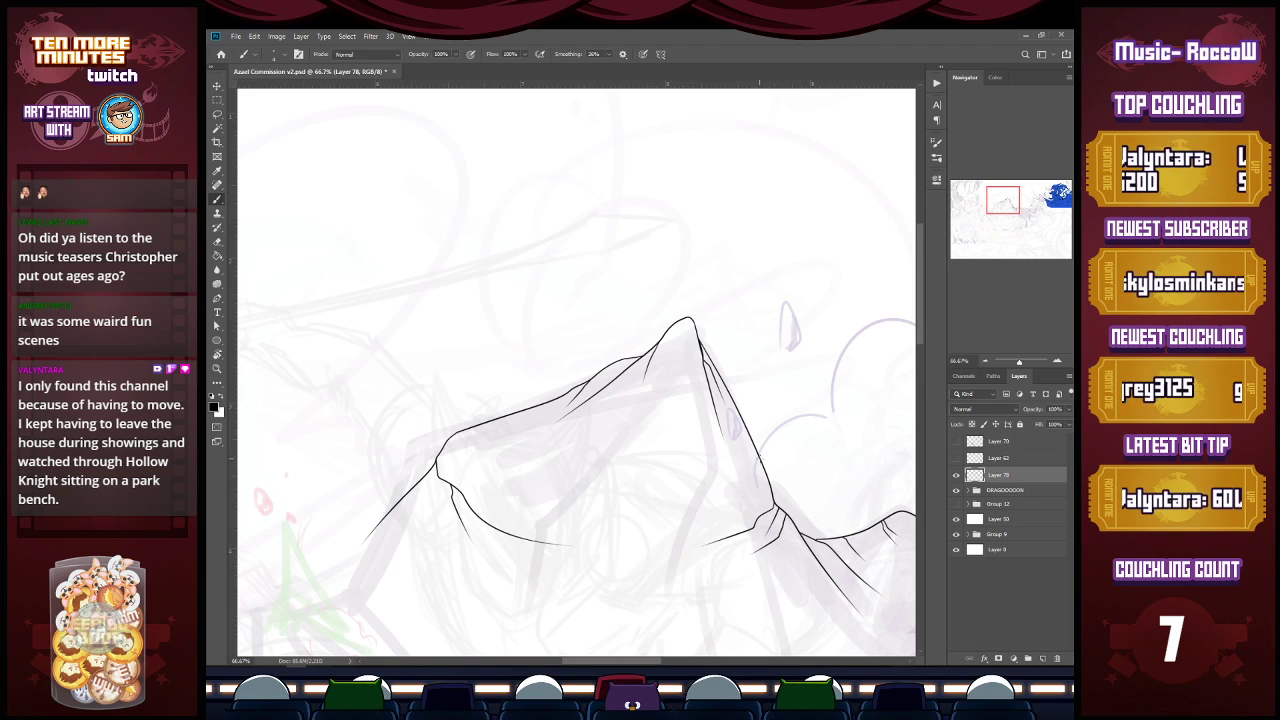
left_click_drag(757, 470, 722, 497)
key("ctrl+s")
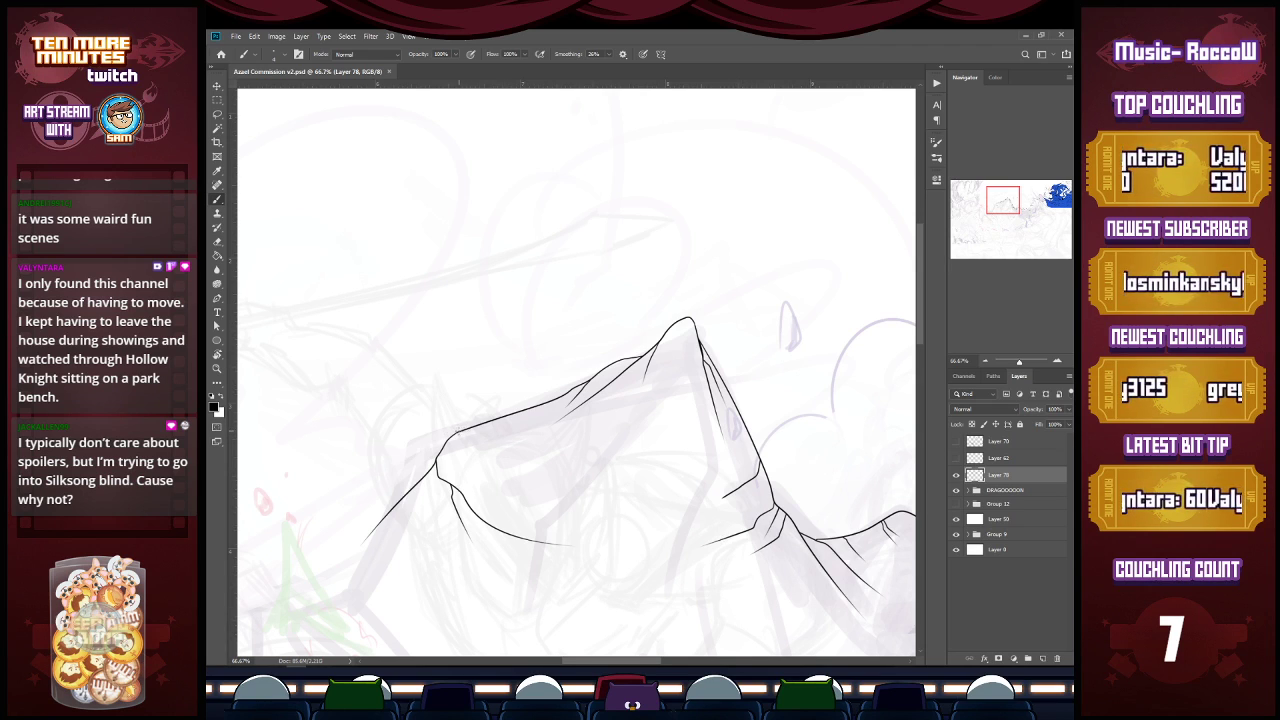
Step: Ink a forked crease from the shoulder's corner into the rock face and lengthen the upper fold line on the steep slope
left_click_drag(457, 433, 496, 474)
key("ctrl+z")
left_click_drag(462, 435, 554, 502)
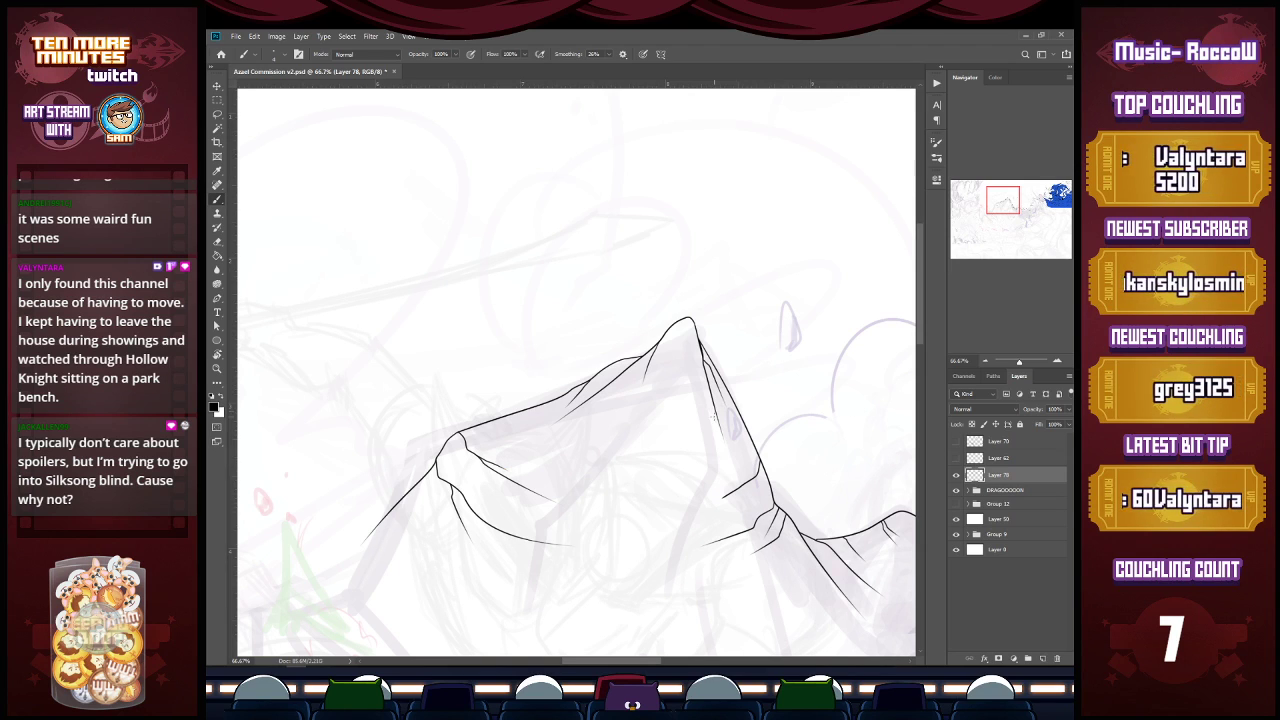
left_click_drag(722, 497, 666, 511)
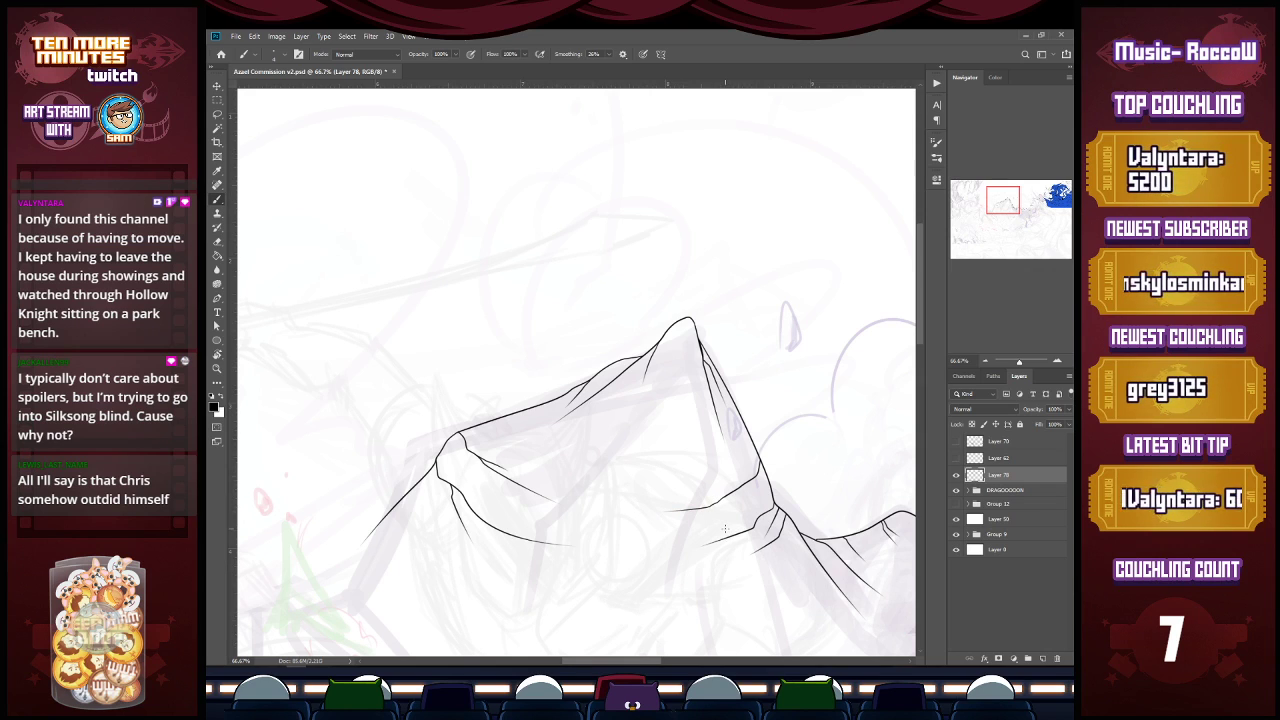
Step: Erase the lower end of the shoulder's outer edge and redraw it as a rocky corner turning back inward along the base
key("e")
left_click_drag(398, 505, 357, 543)
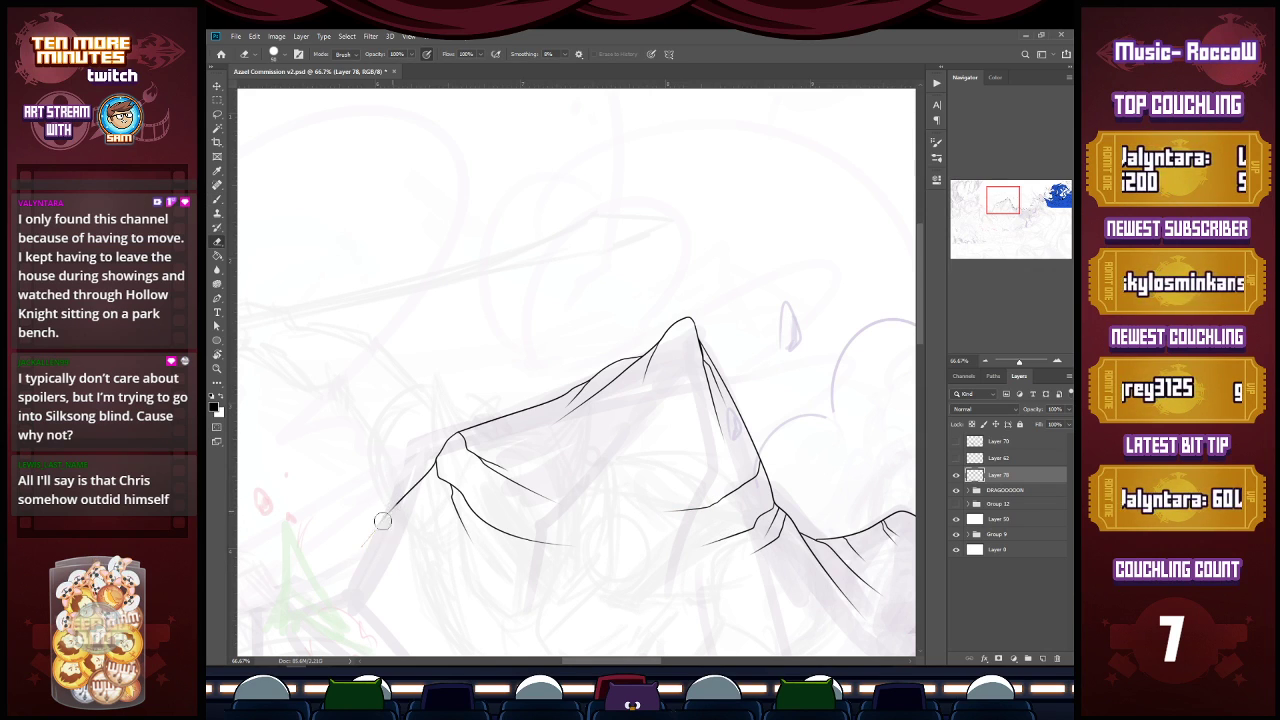
key("b")
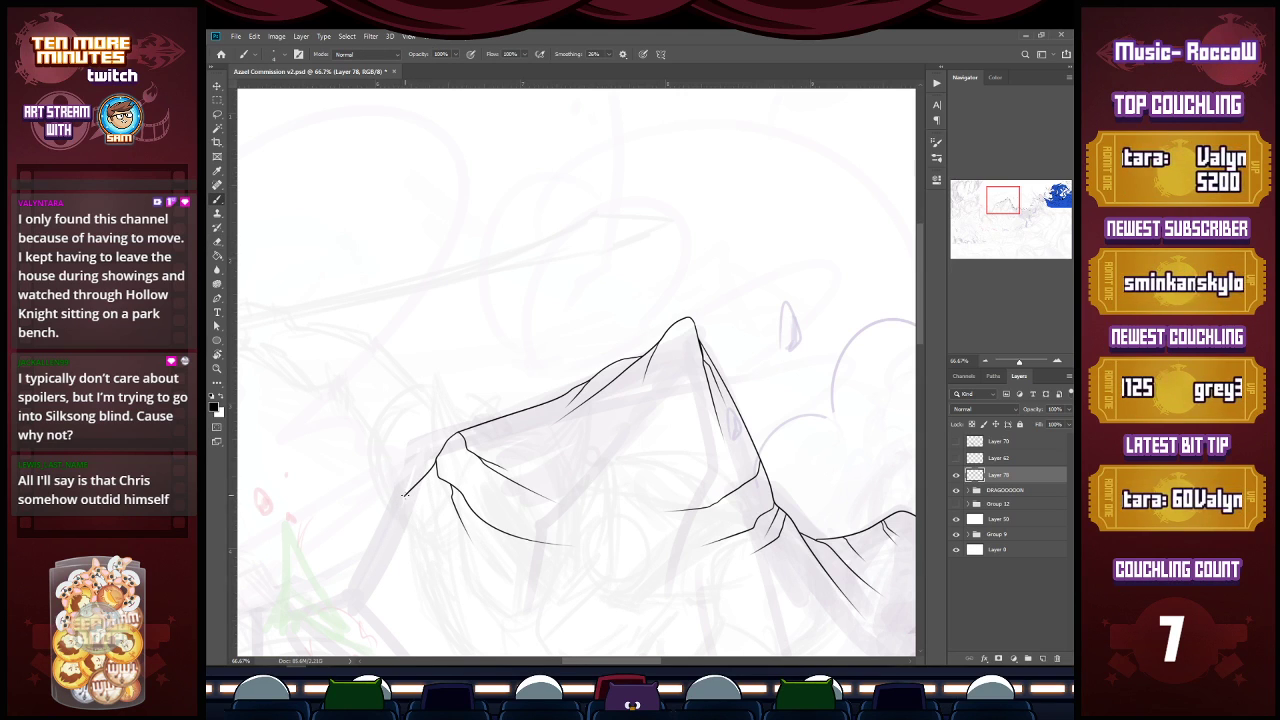
mouse_move(401, 500)
left_mouse_down()
mouse_move(377, 538)
mouse_move(464, 580)
left_mouse_up()
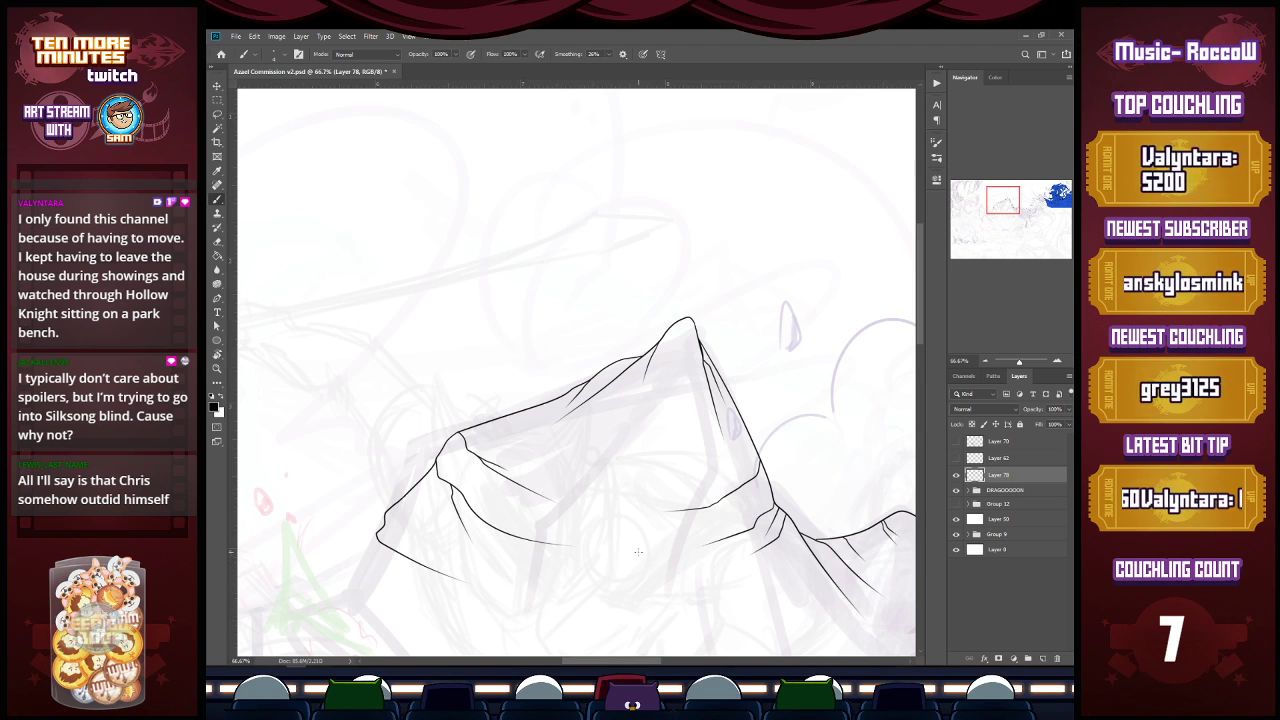
Step: Ink the ridge line from the shoulder's base down into a valley, add an opposing slope rising from it, and save the document
left_click_drag(648, 663, 603, 645)
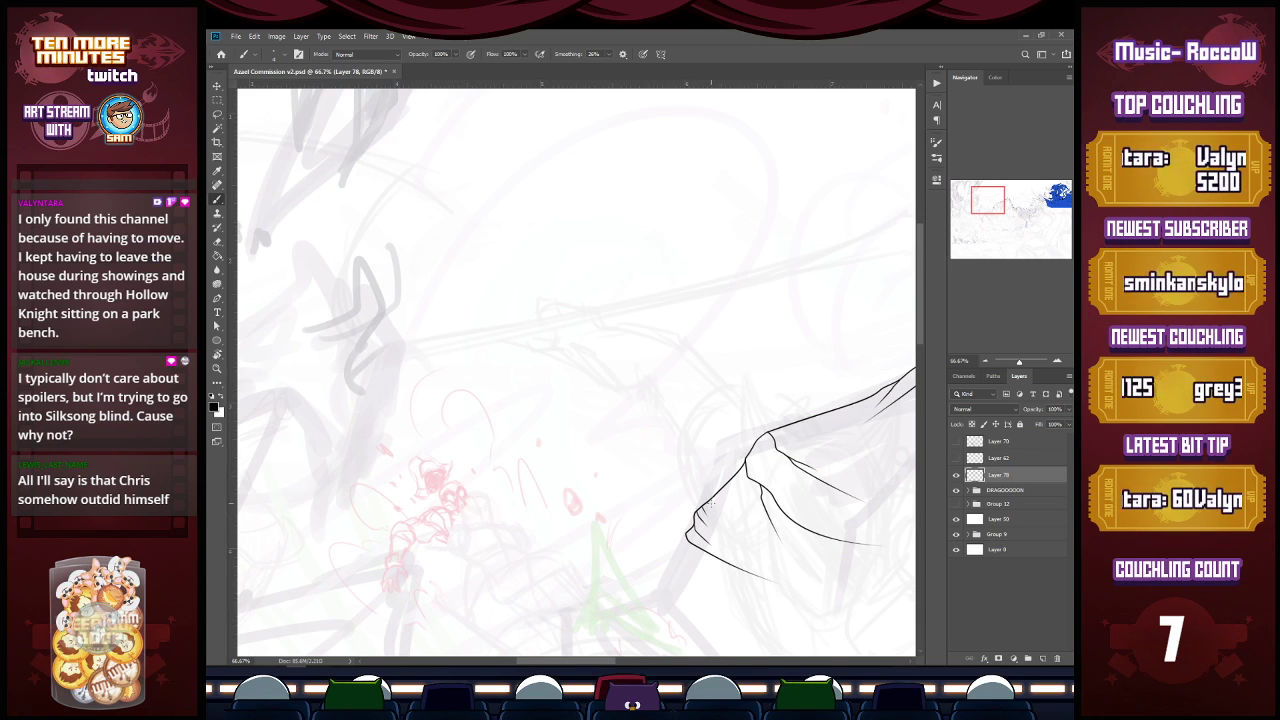
left_click_drag(690, 532, 586, 600)
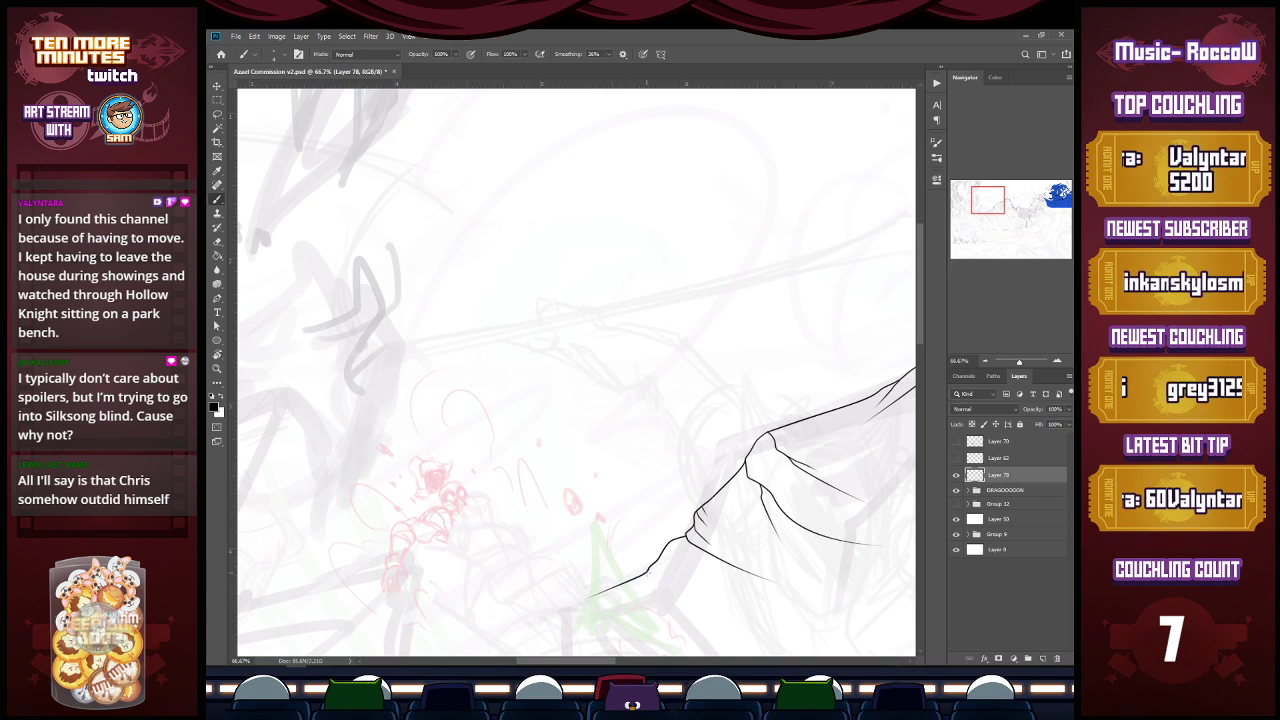
mouse_move(698, 544)
left_mouse_down()
mouse_move(701, 570)
mouse_move(608, 556)
mouse_move(520, 508)
left_mouse_up()
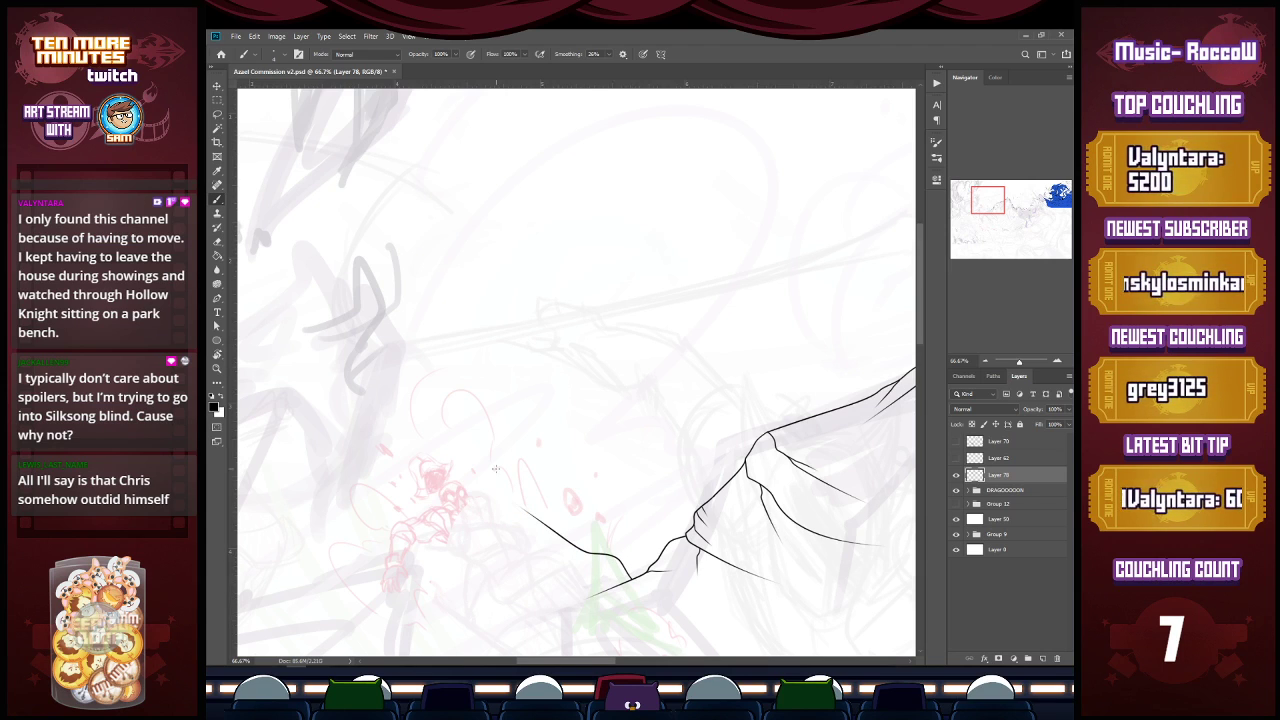
left_click_drag(590, 552, 614, 562)
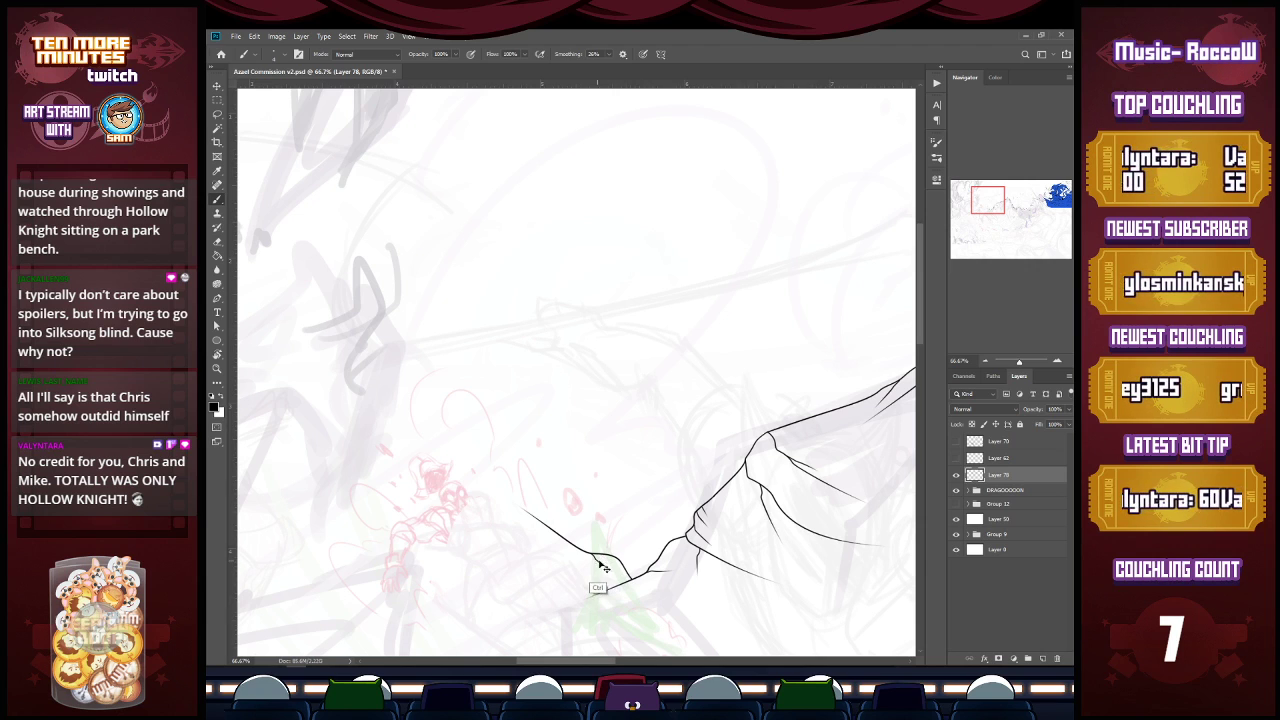
key("z")
left_click(679, 581, "alt")
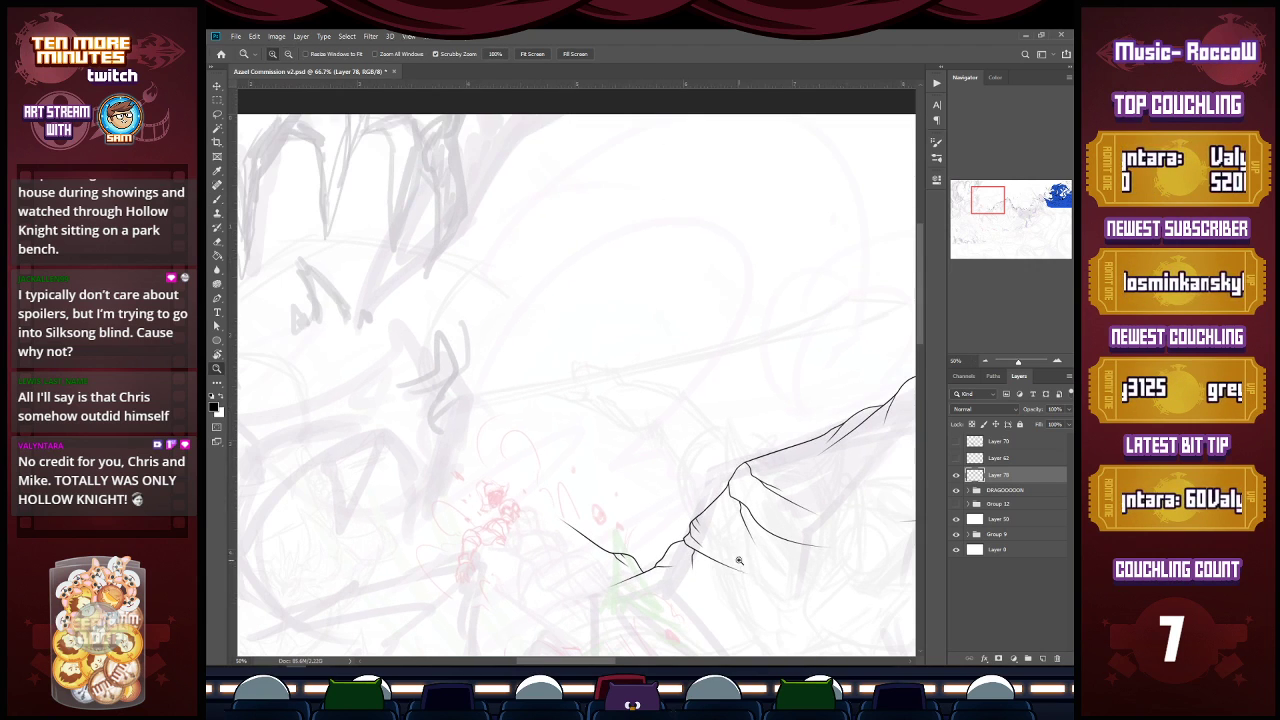
mouse_move(624, 664)
left_mouse_down()
mouse_move(840, 664)
mouse_move(655, 662)
mouse_move(648, 640)
mouse_move(618, 637)
left_mouse_up()
key("b")
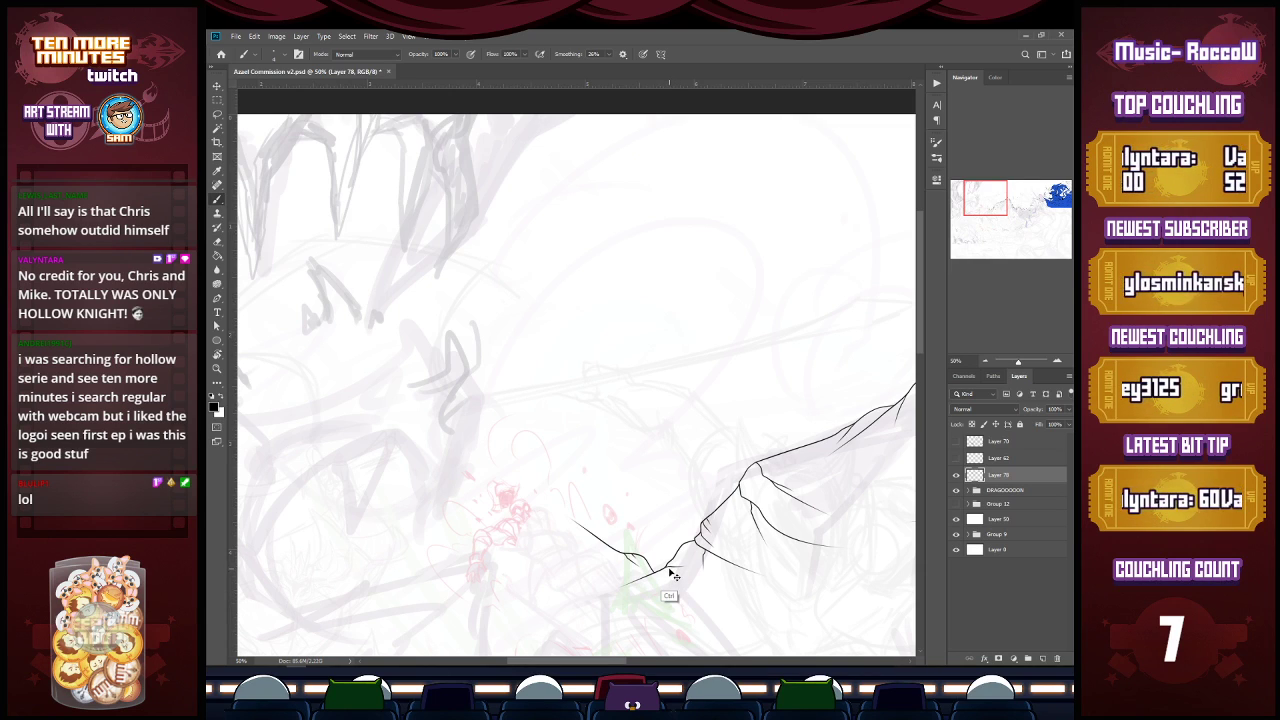
key("ctrl+s")
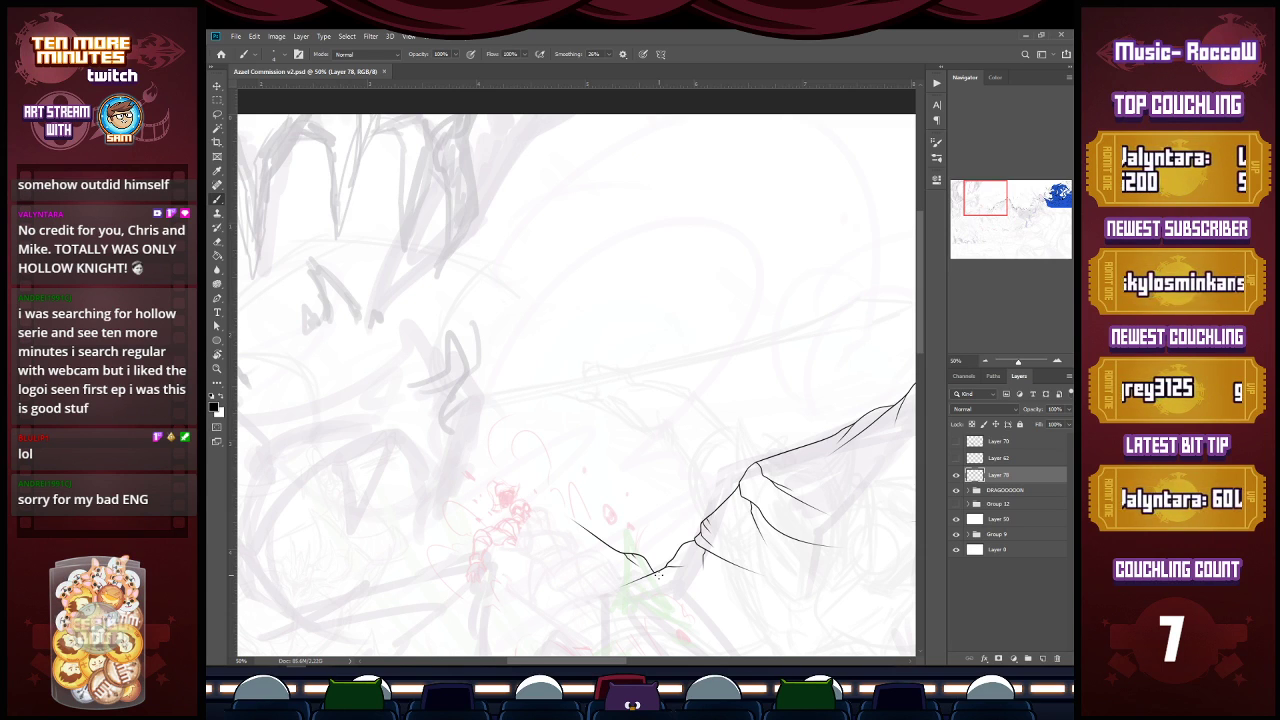
Step: Extend the slope opposite the shoulder farther uphill in staggered segments with short forked cracks, trying a rounded crest above it
left_click_drag(608, 661, 582, 656)
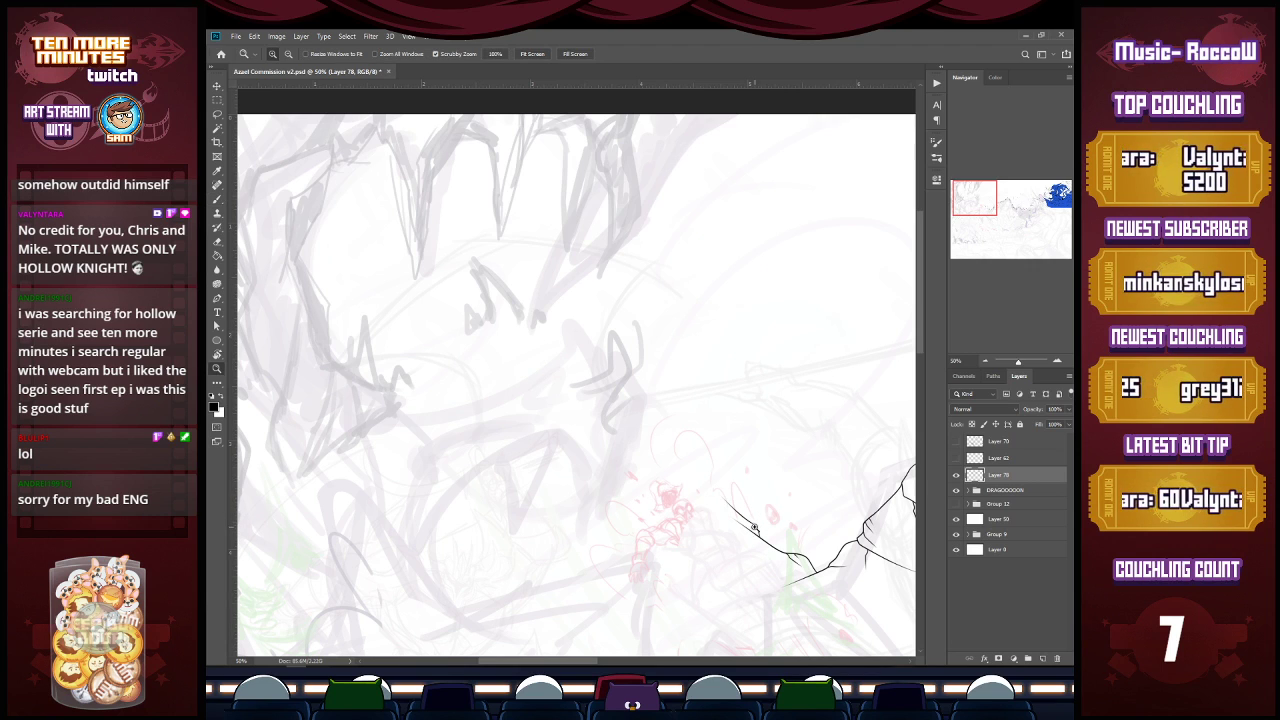
scroll(752, 532, "up", 2)
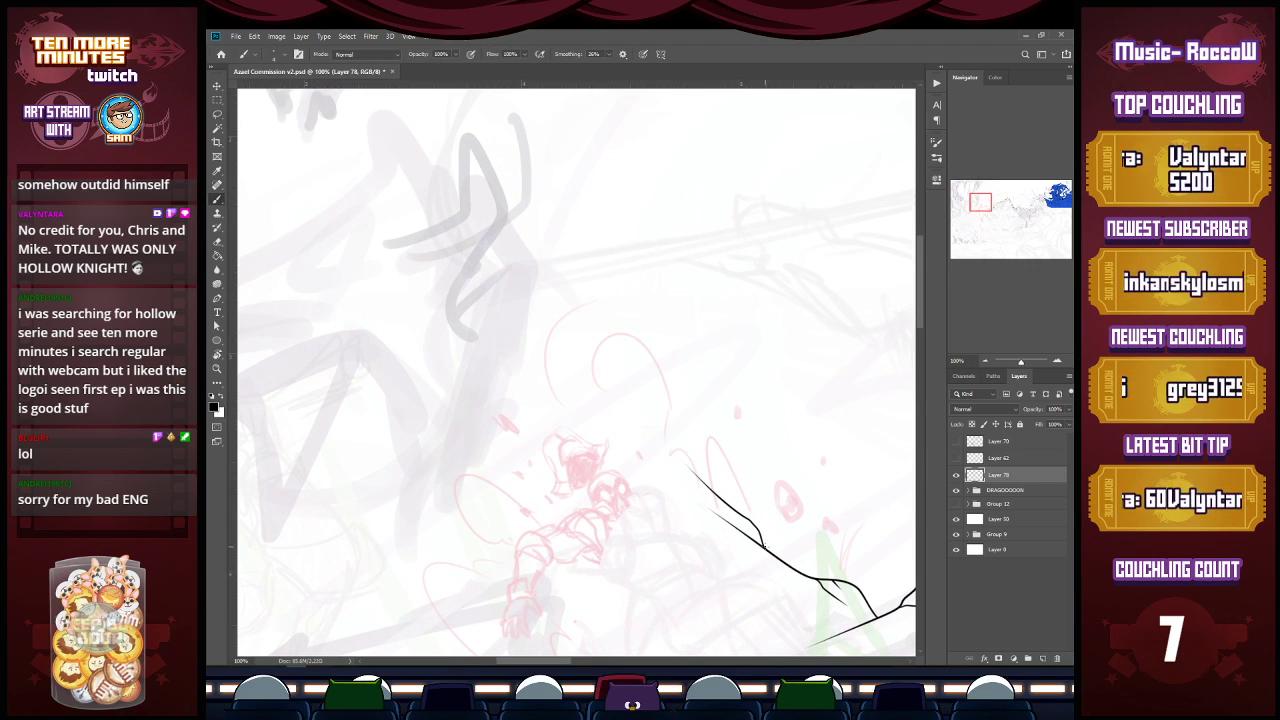
left_click_drag(712, 494, 630, 404)
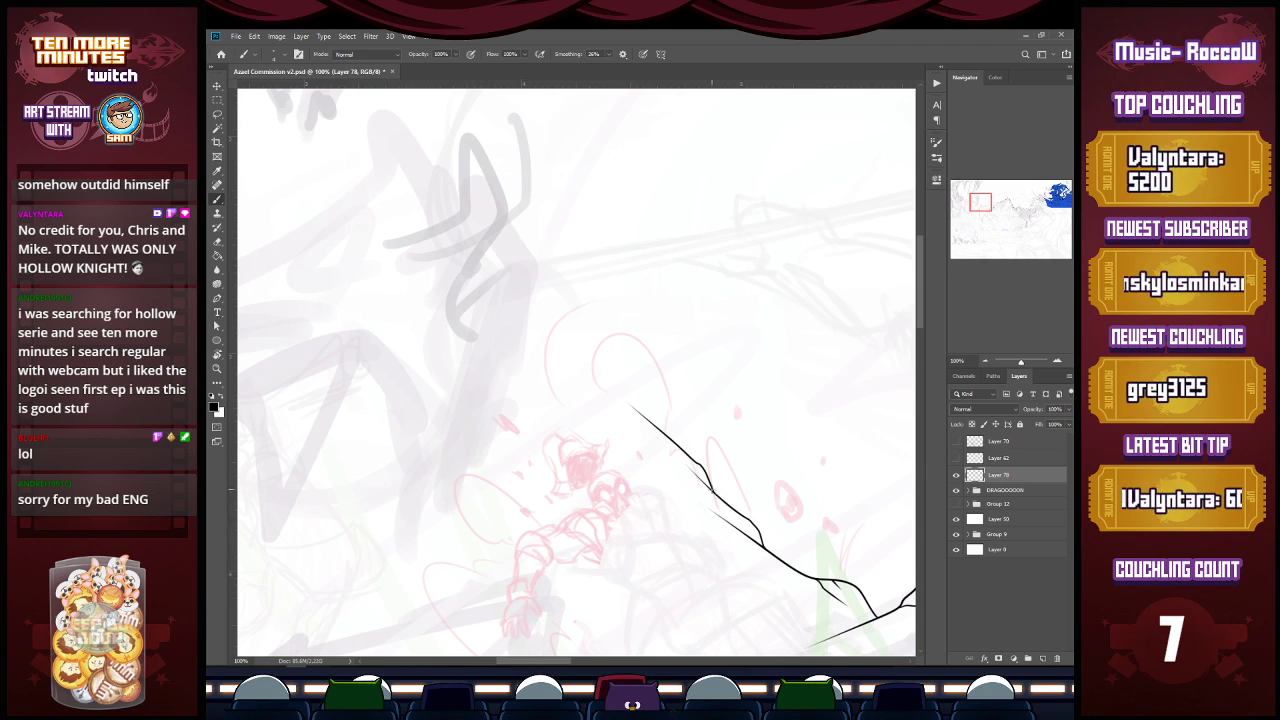
key("e")
left_click_drag(629, 417, 634, 409)
key("b")
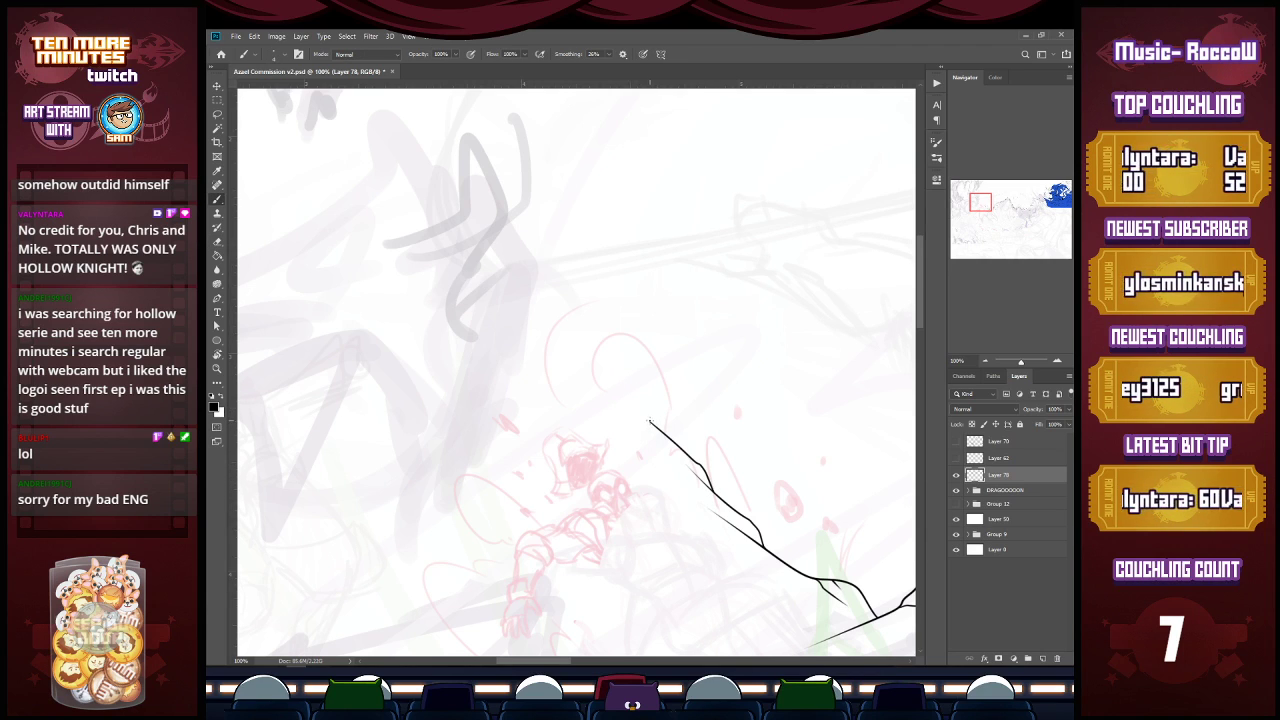
left_click_drag(521, 401, 650, 421)
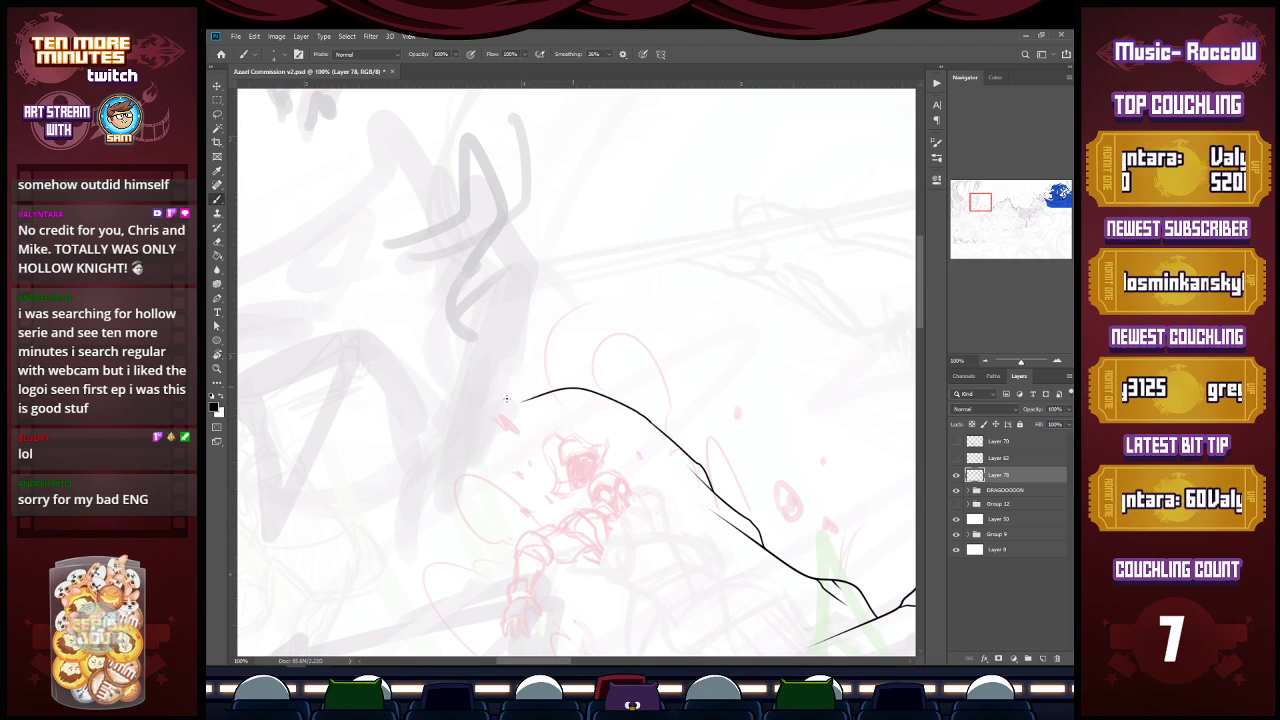
key("ctrl+z")
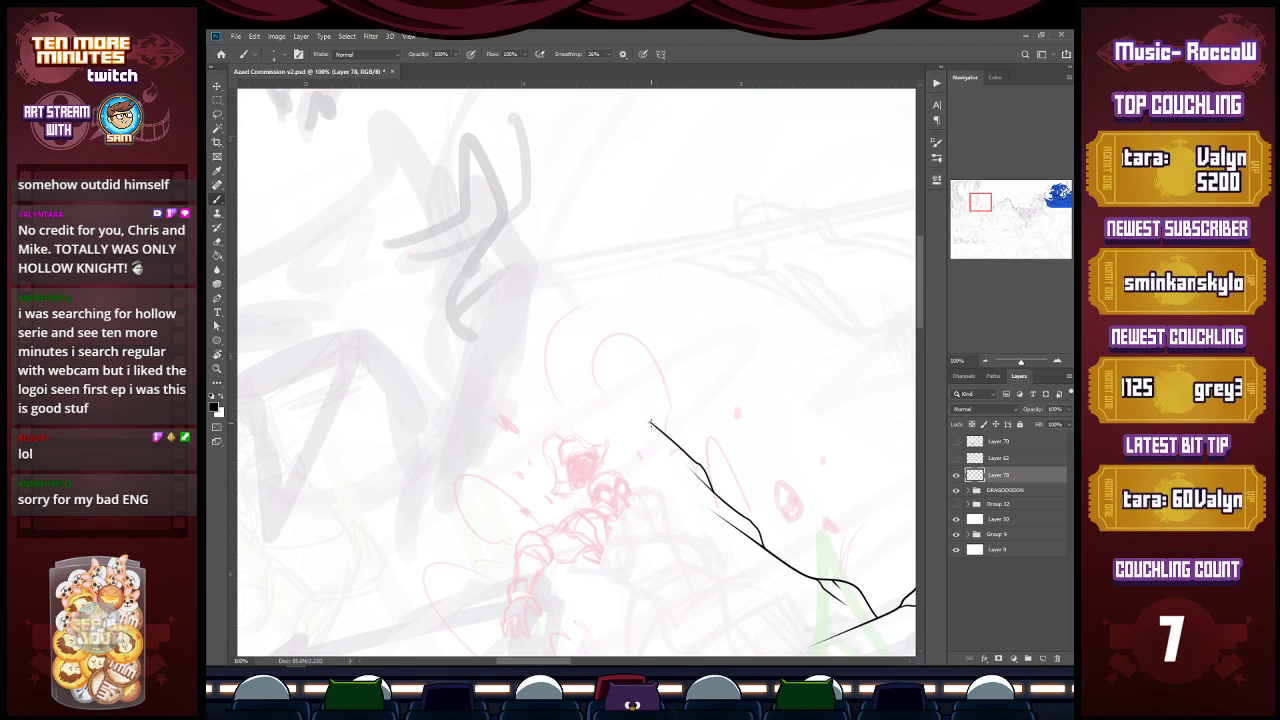
left_click_drag(650, 421, 618, 393)
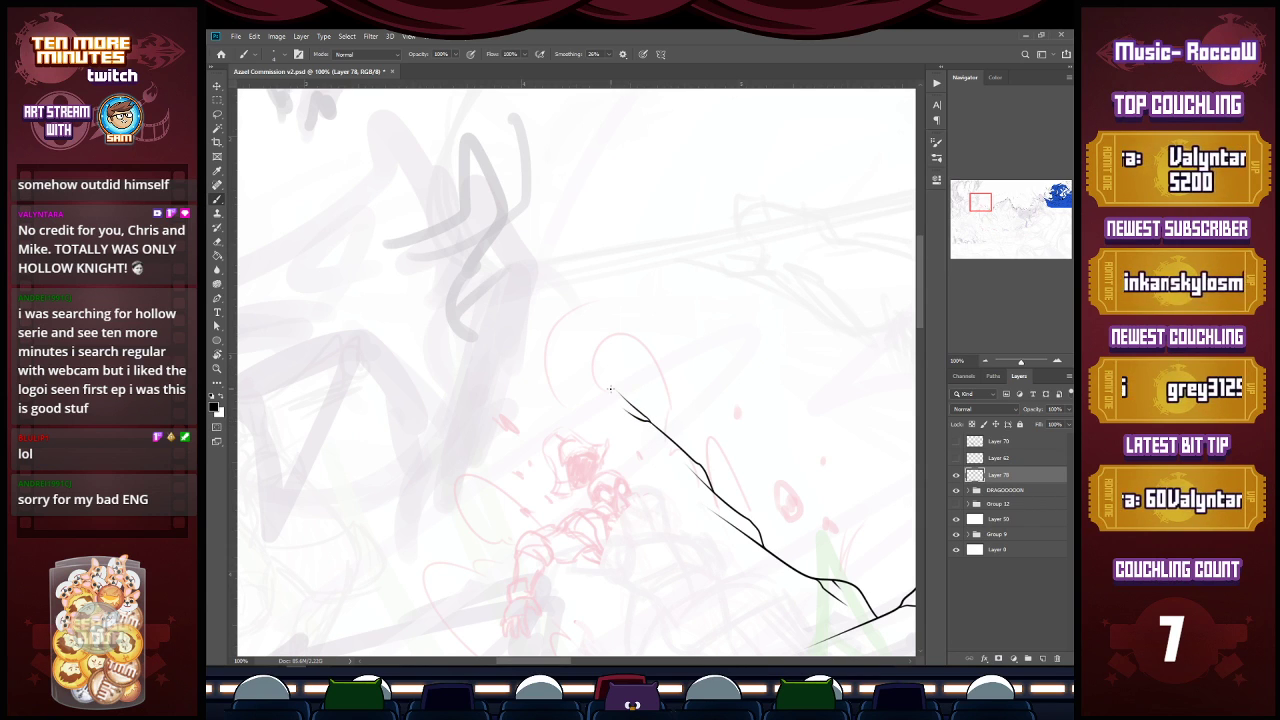
Step: Erase the upper part of the extended slope, keeping only the short stretch near the valley floor
key("z")
left_click(821, 598, "alt")
left_click(821, 598, "alt")
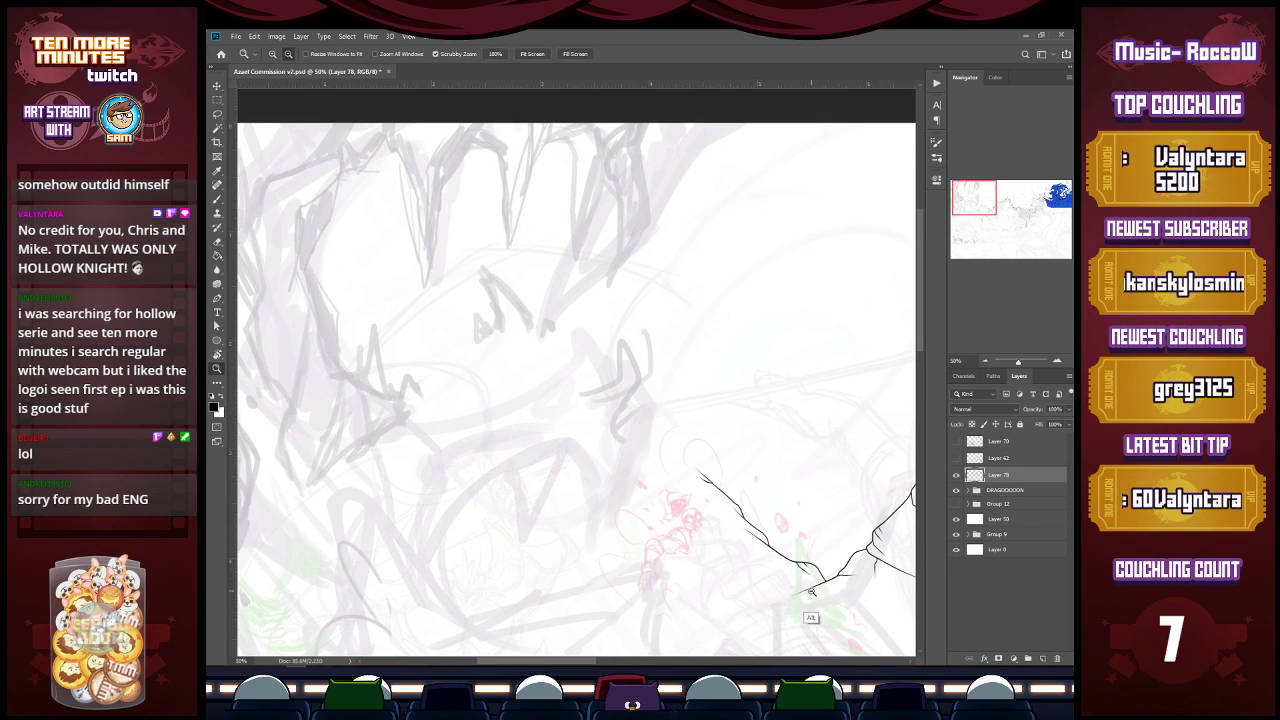
key("b")
key("e")
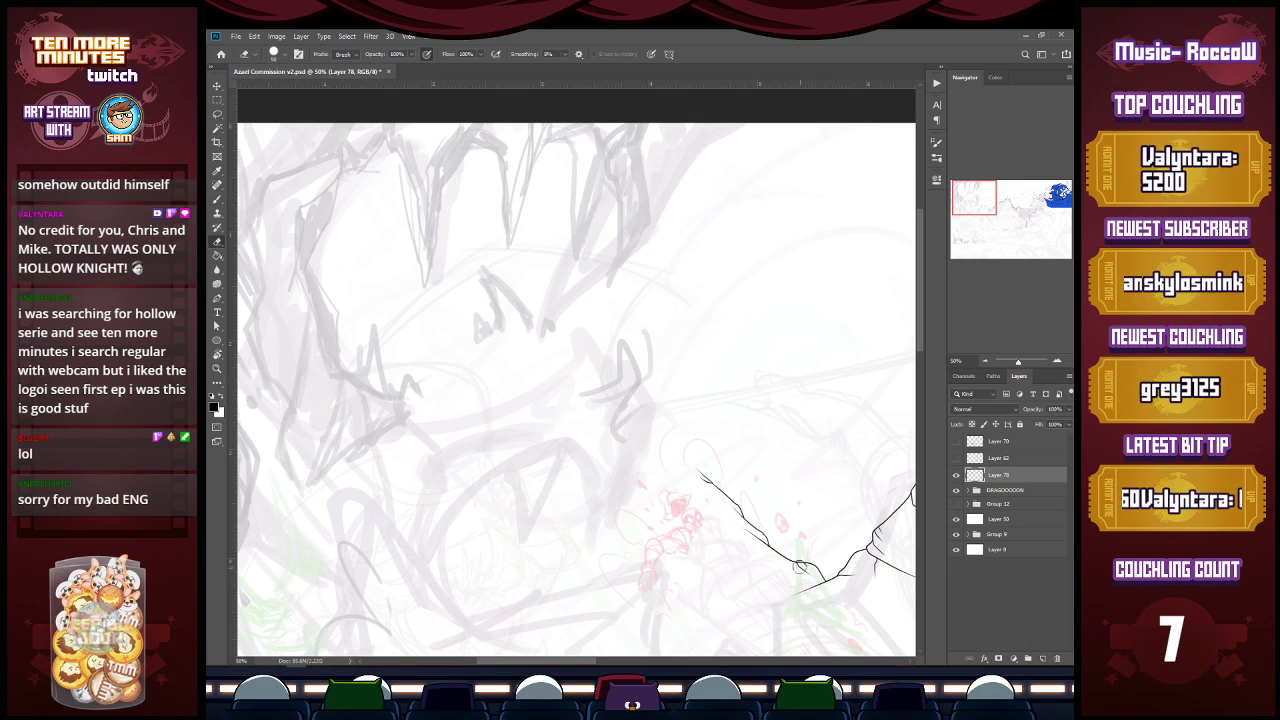
left_click_drag(691, 465, 784, 570)
key("ctrl+z")
mouse_move(750, 528)
left_mouse_down()
mouse_move(774, 541)
mouse_move(749, 526)
mouse_move(758, 533)
left_mouse_up()
key("ctrl+z")
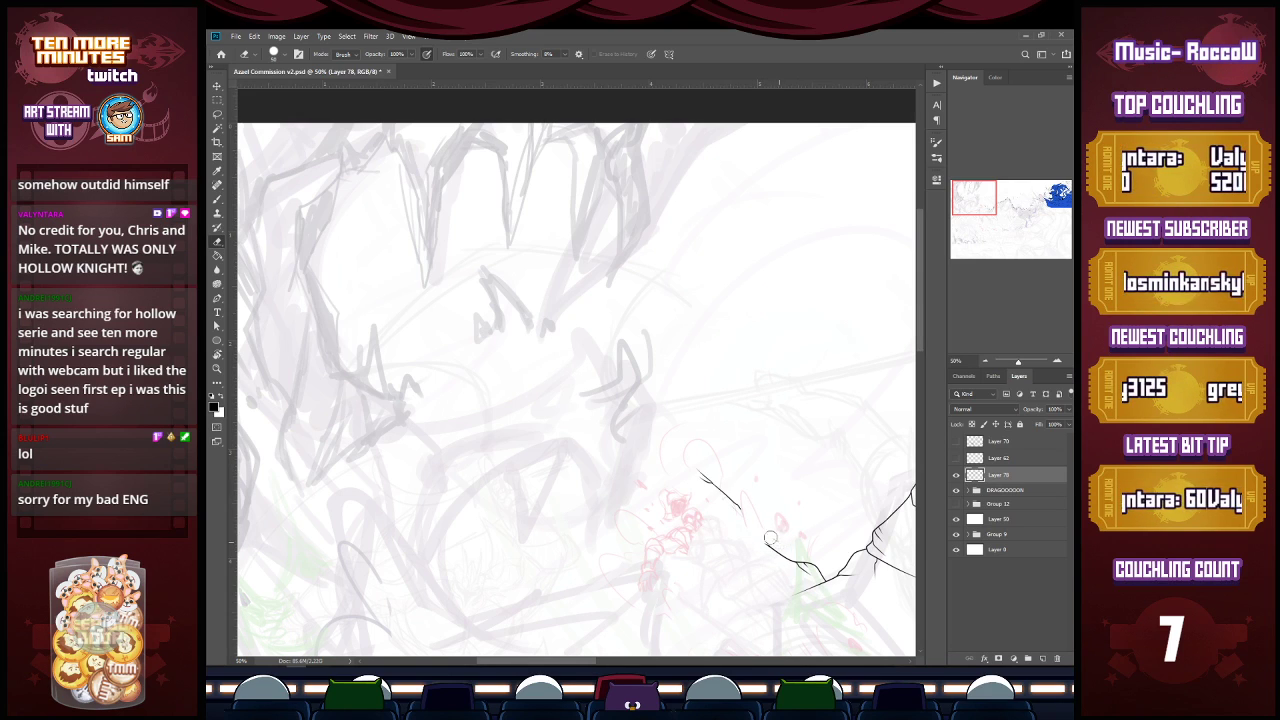
left_click_drag(739, 505, 702, 474)
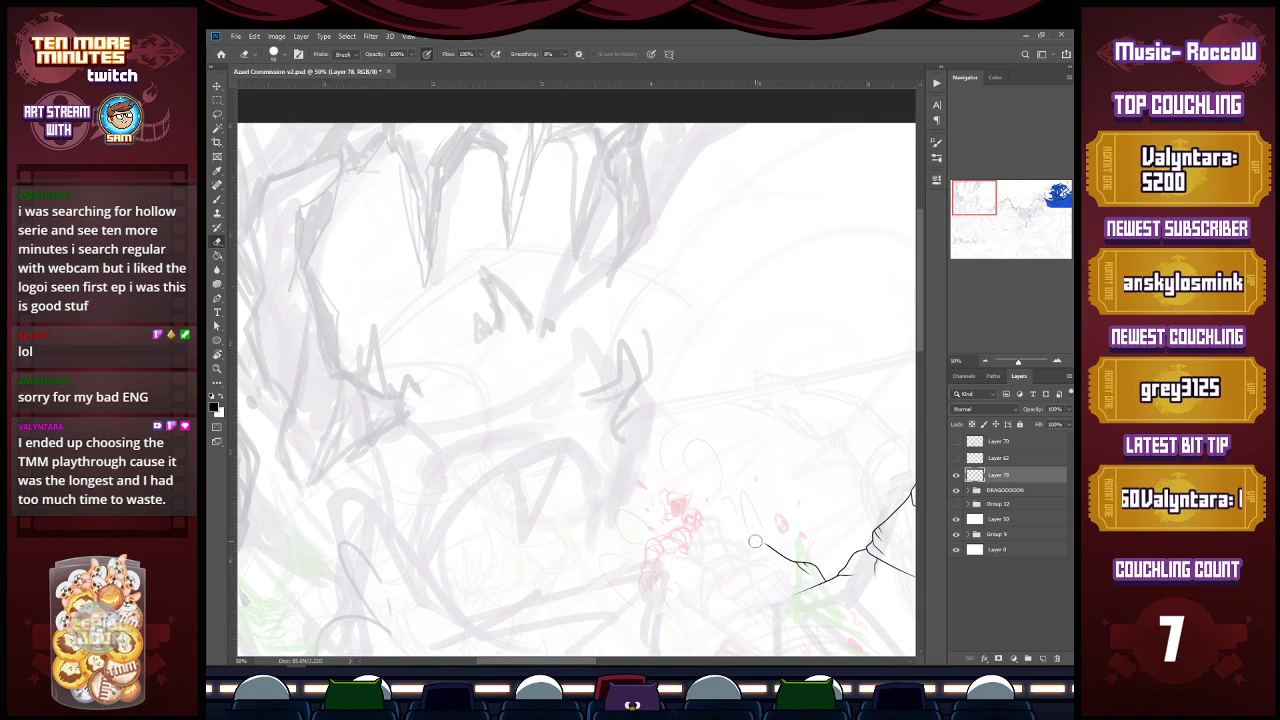
Step: Ink a new peak beyond the valley with a rounded summit, two steep sides, and a short crack branching off its outer slope
key("b")
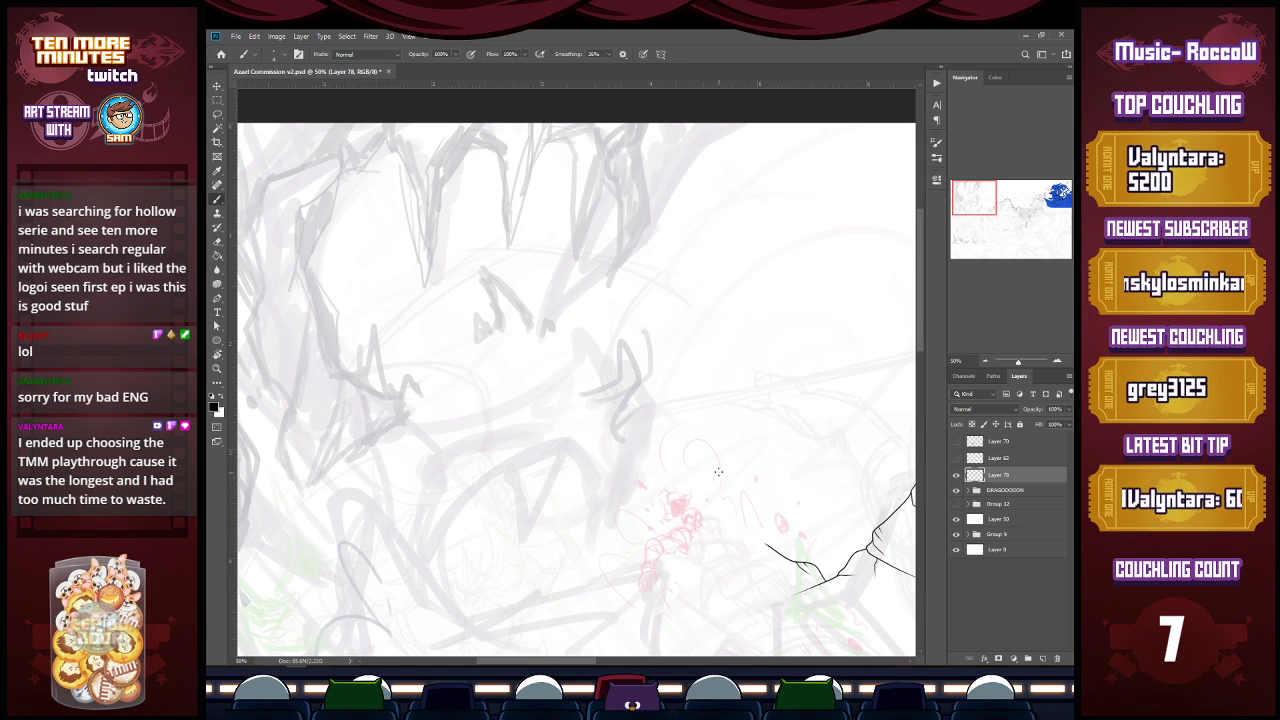
left_click_drag(671, 440, 600, 526)
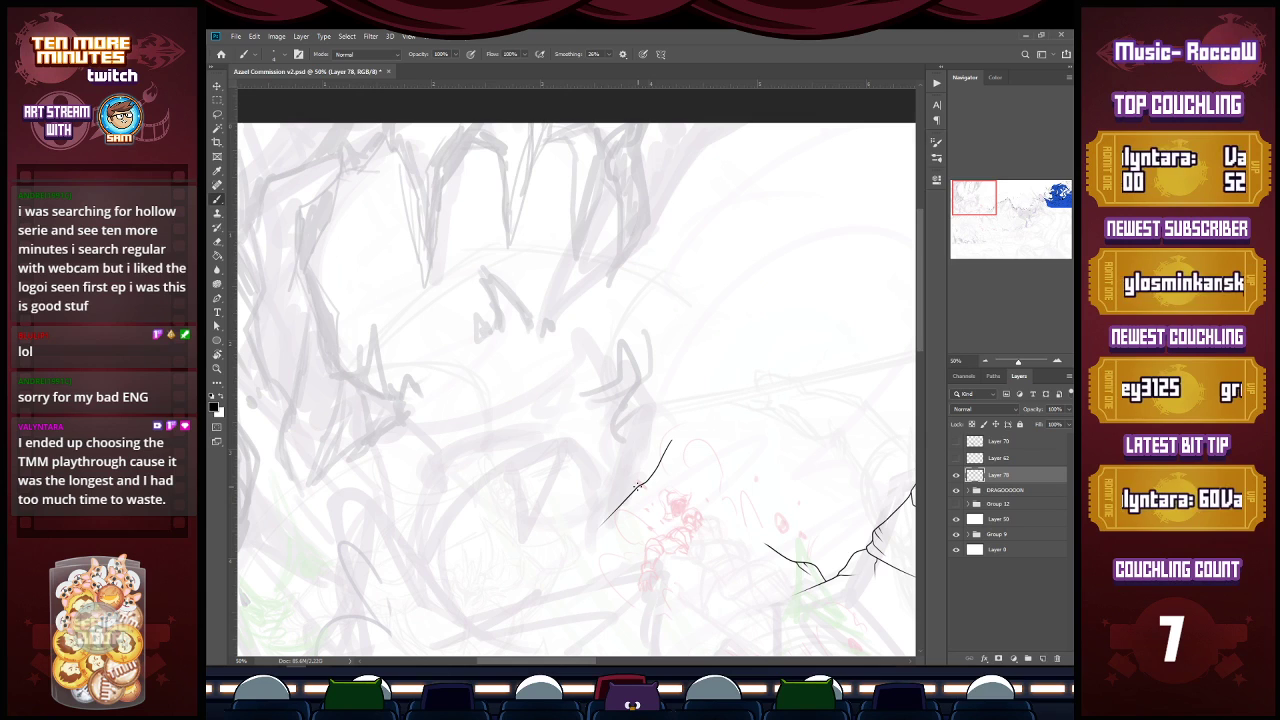
left_click_drag(647, 491, 656, 500)
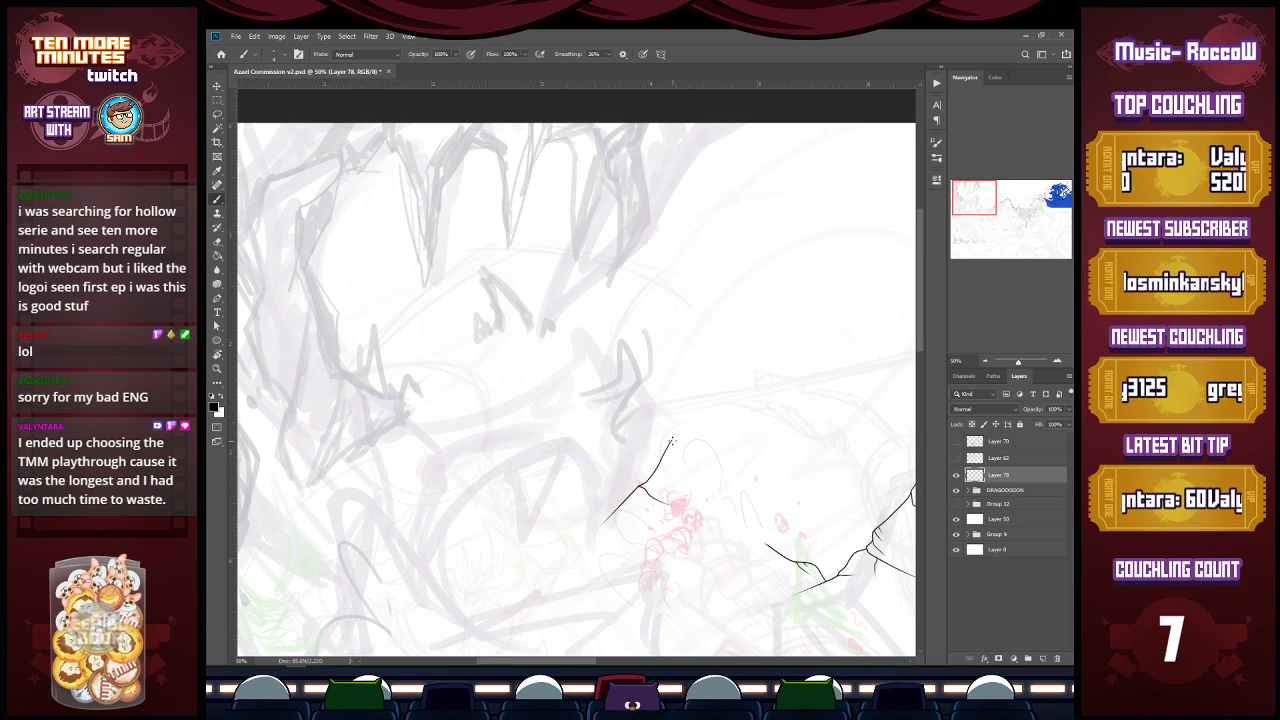
mouse_move(671, 440)
left_mouse_down()
mouse_move(700, 413)
mouse_move(668, 462)
left_mouse_up()
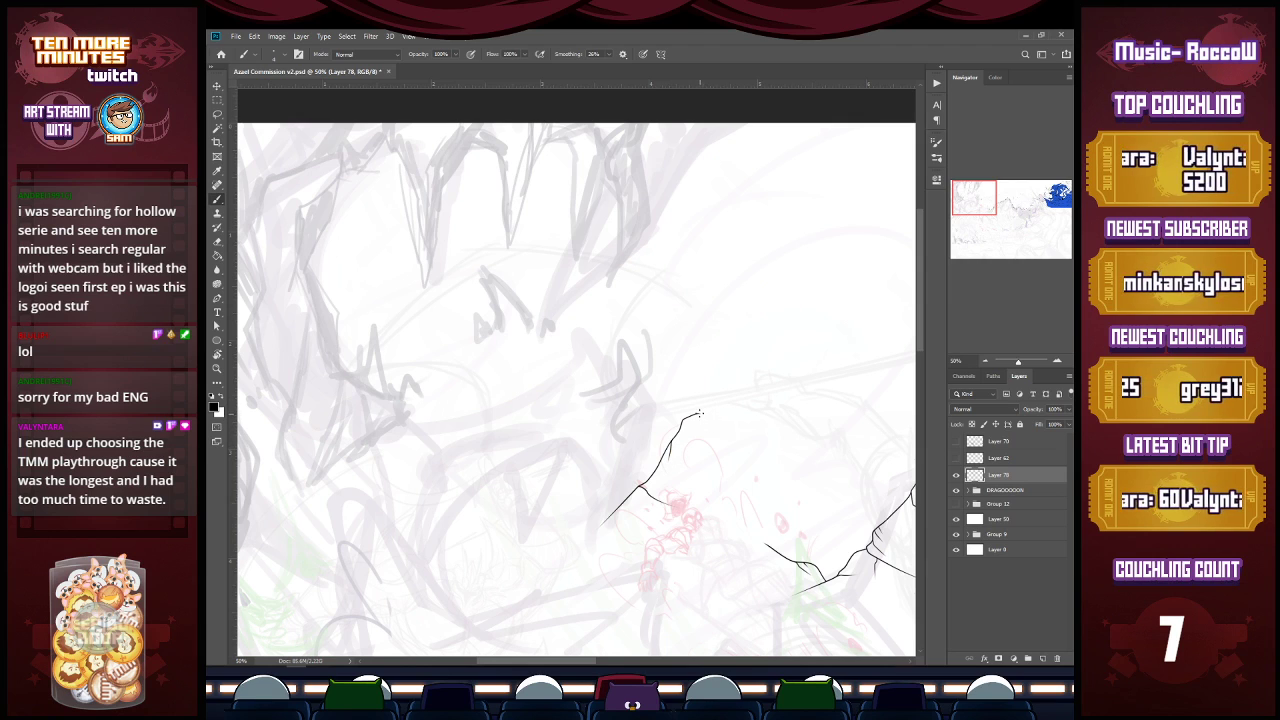
left_click_drag(700, 413, 770, 600)
Step: Join the new peak's steep side to the valley line with a rocky fold and ink curved contours inside its face
scroll(728, 432, "up", 1)
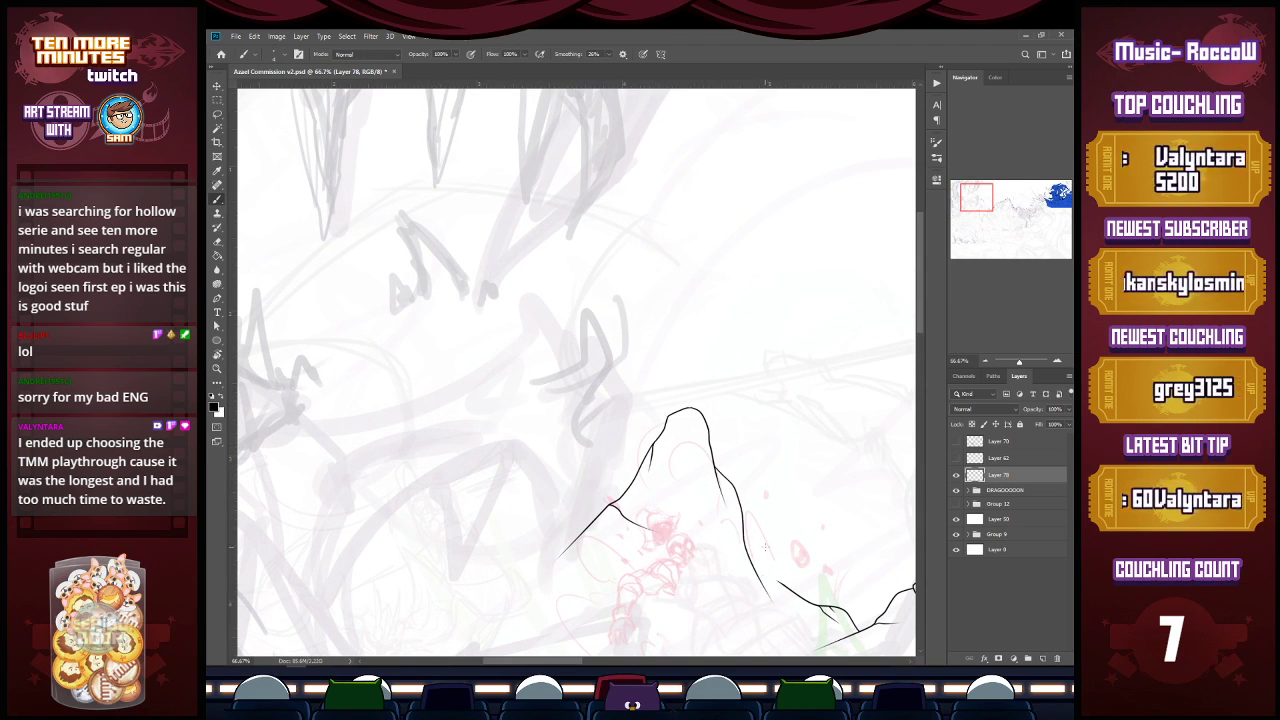
left_click_drag(744, 534, 788, 592)
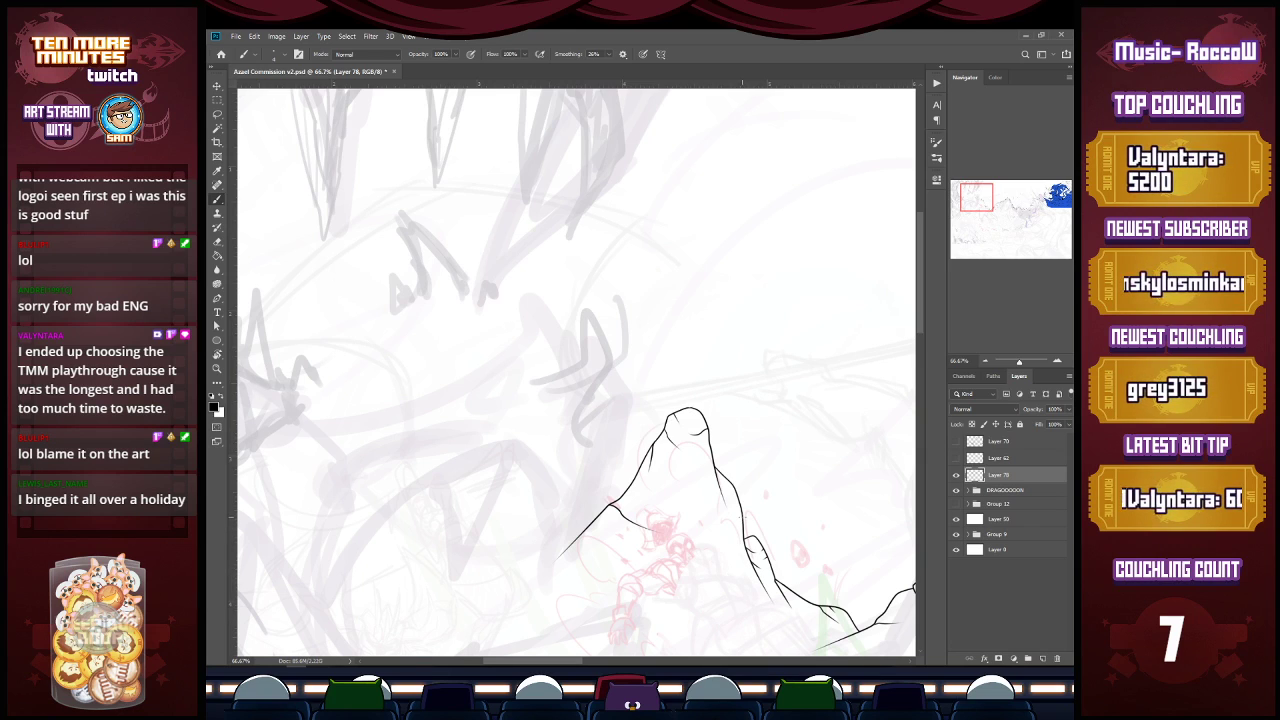
left_click_drag(736, 530, 690, 562)
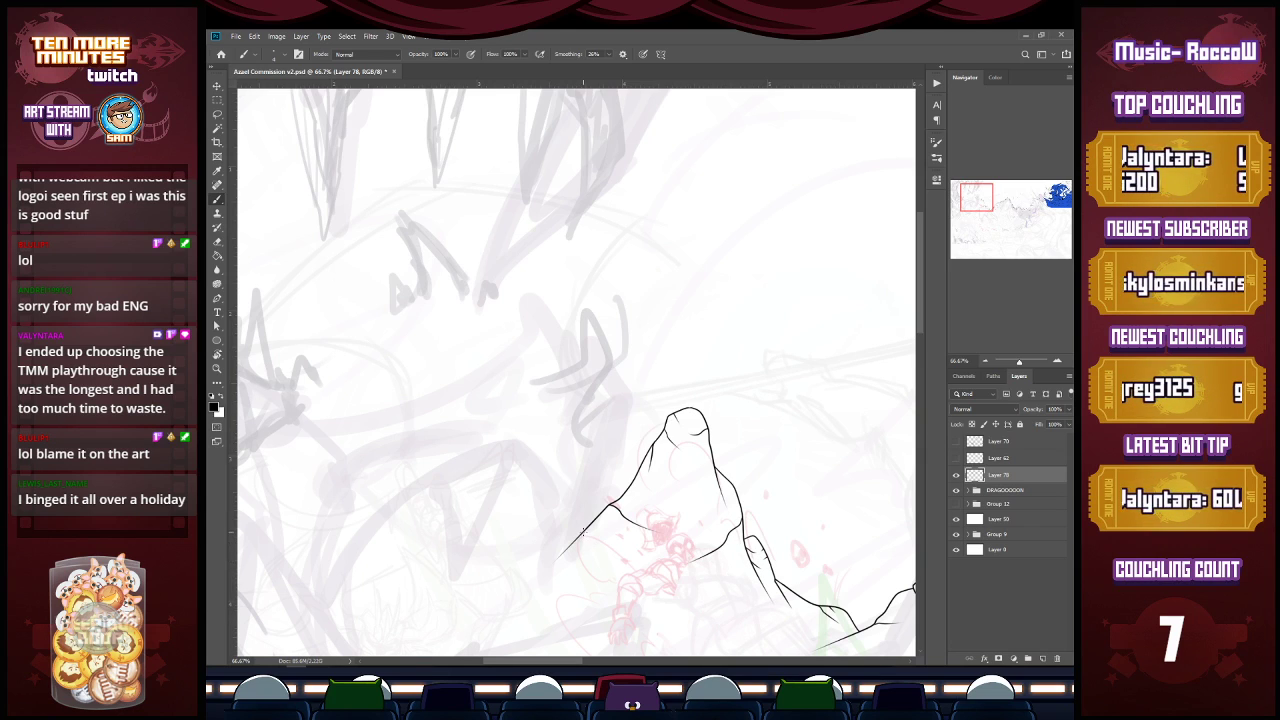
Step: Ink a small pointed peak in the gap between the two mountains, with a short crack along its descending side
key("z")
left_click(881, 575, "alt")
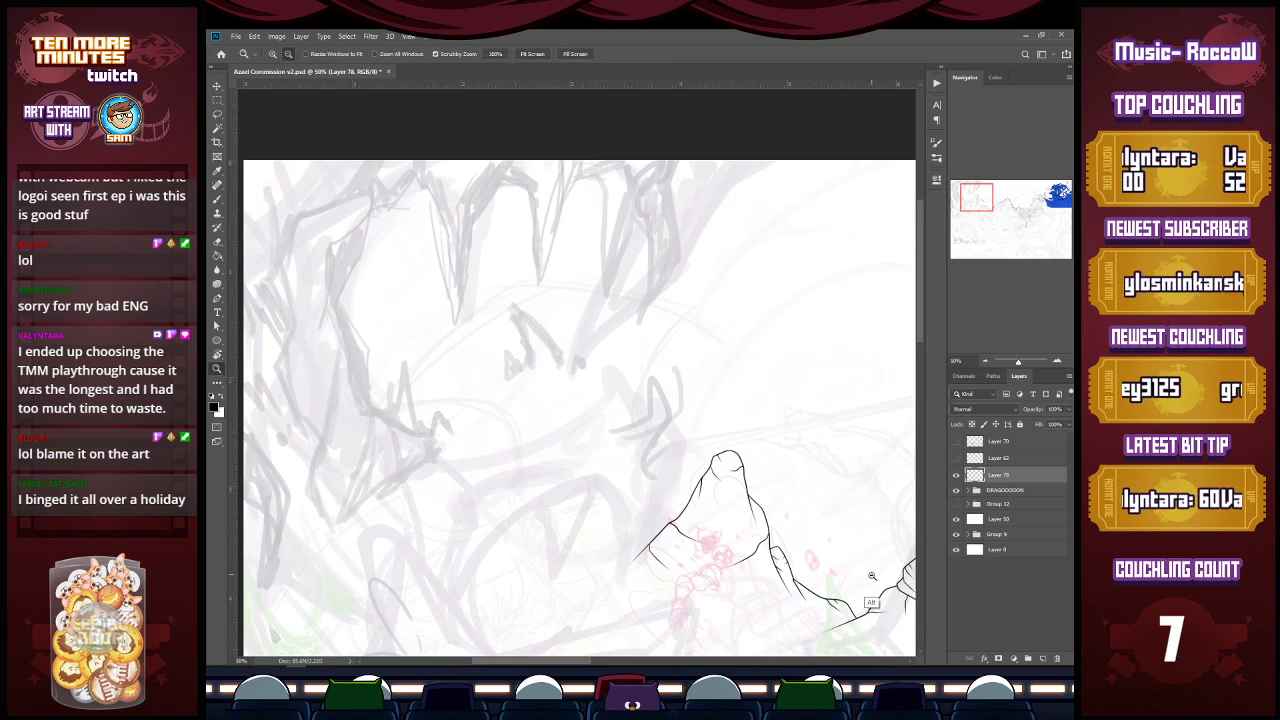
left_click(881, 575, "alt")
left_click(881, 575, "alt")
mouse_move(590, 661)
left_mouse_down()
mouse_move(700, 664)
mouse_move(628, 662)
left_mouse_up()
key("b")
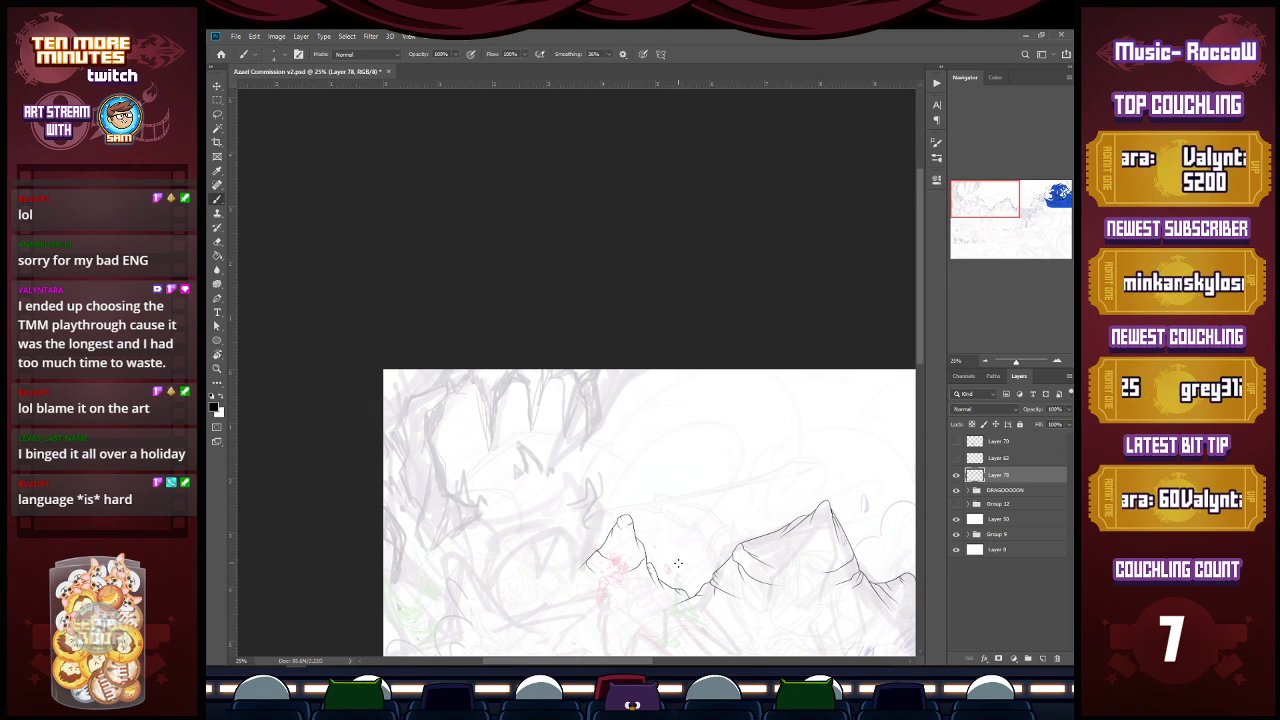
left_click(686, 575, "ctrl")
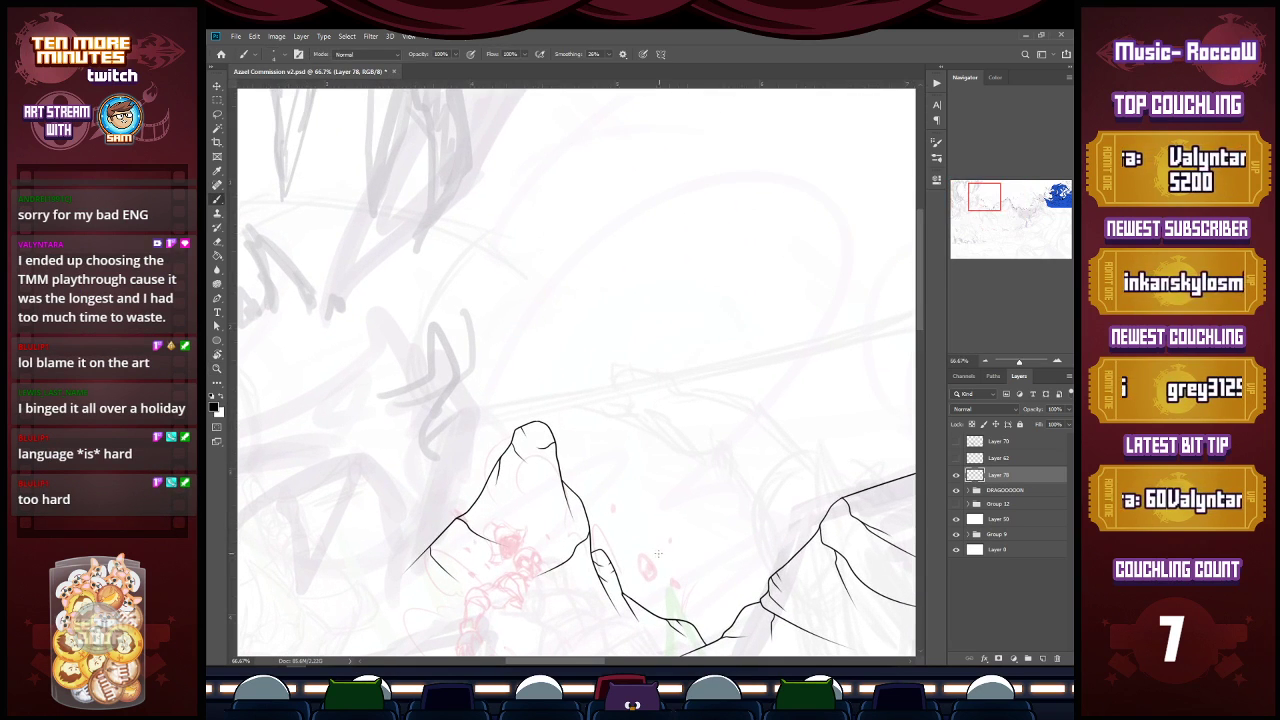
mouse_move(614, 574)
left_mouse_down()
mouse_move(667, 489)
mouse_move(709, 548)
left_mouse_up()
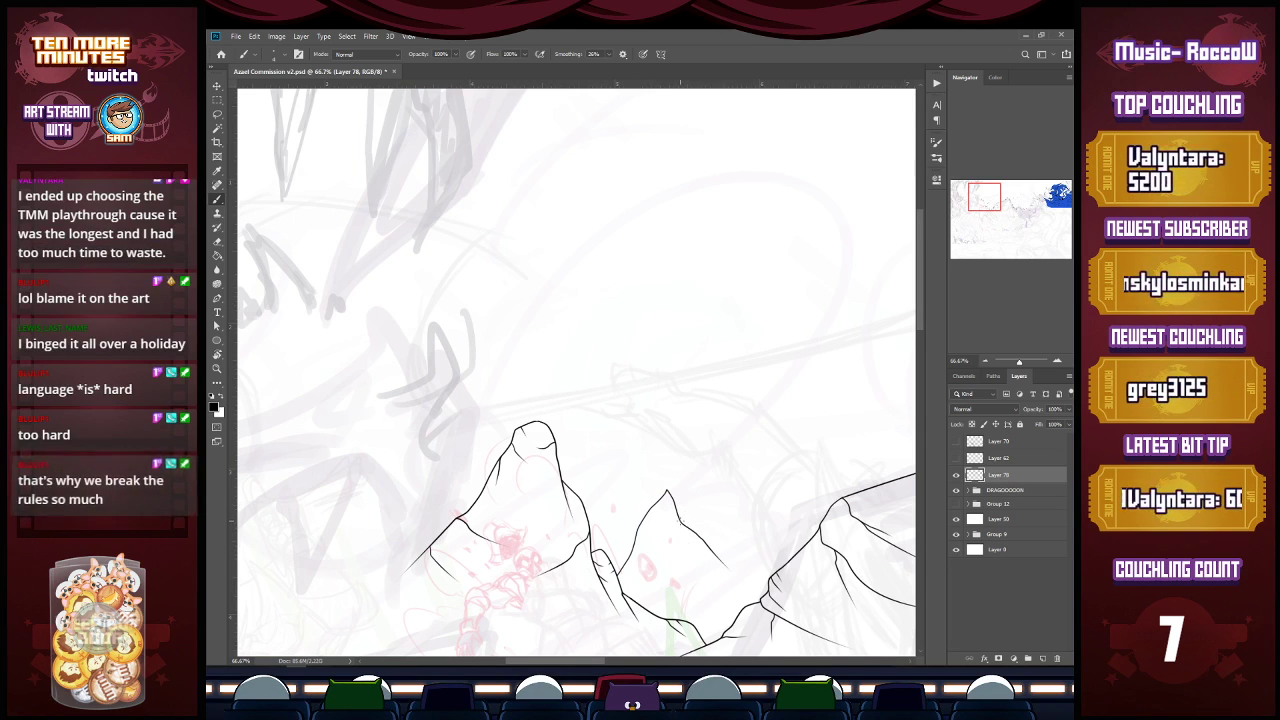
left_click_drag(683, 531, 698, 563)
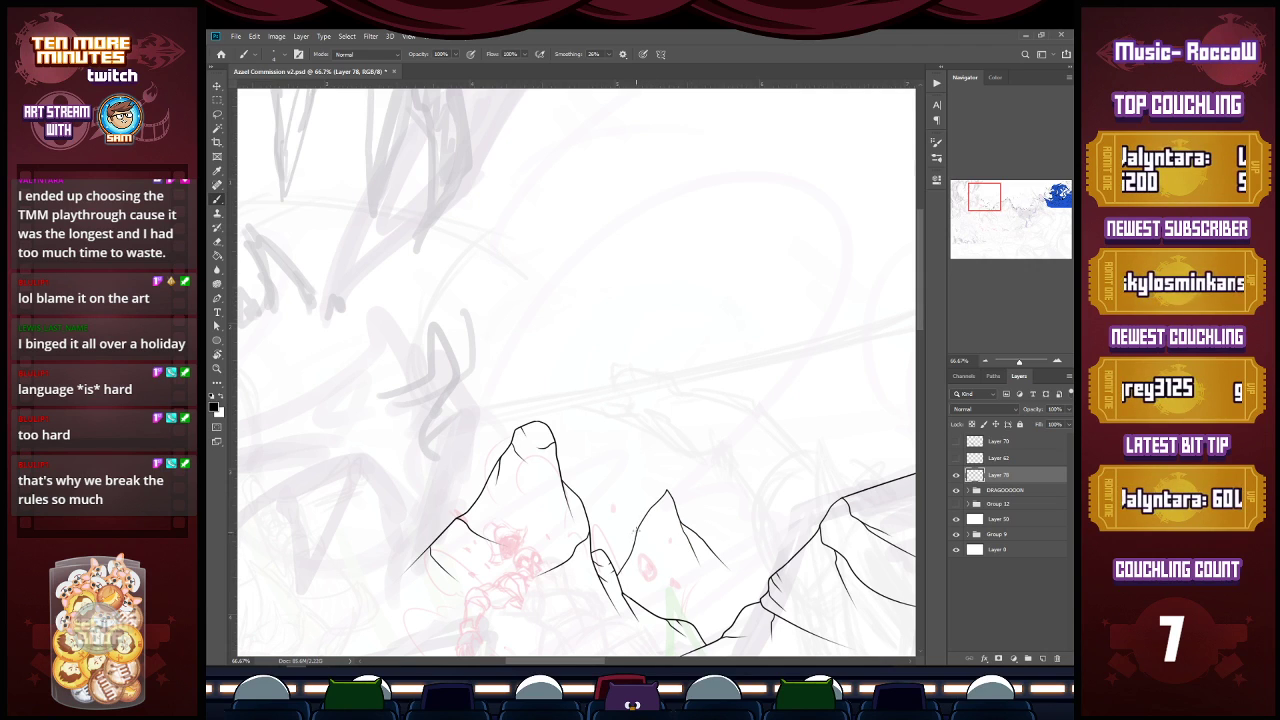
Step: Ink a low shoulder linking the small peak to the rounded mountain and clean up their junction with a smaller eraser
mouse_move(633, 528)
left_mouse_down()
mouse_move(603, 553)
mouse_move(638, 524)
left_mouse_up()
key("ctrl+z")
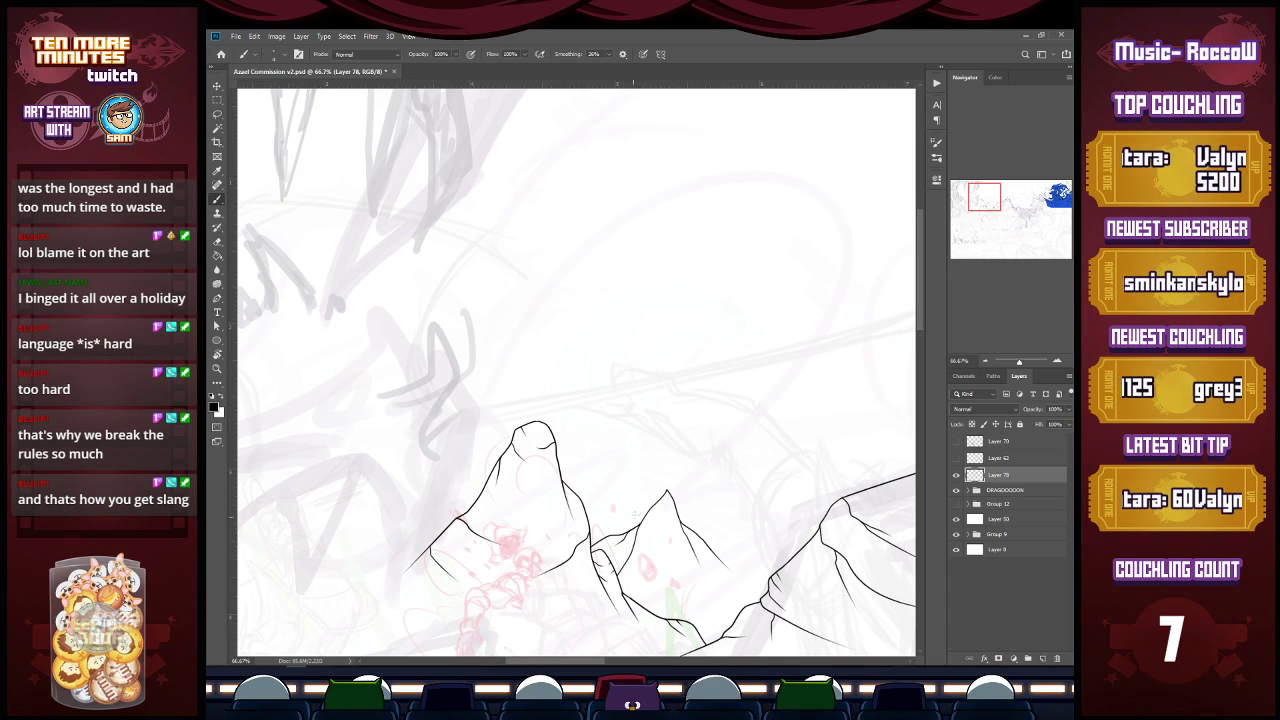
key("e")
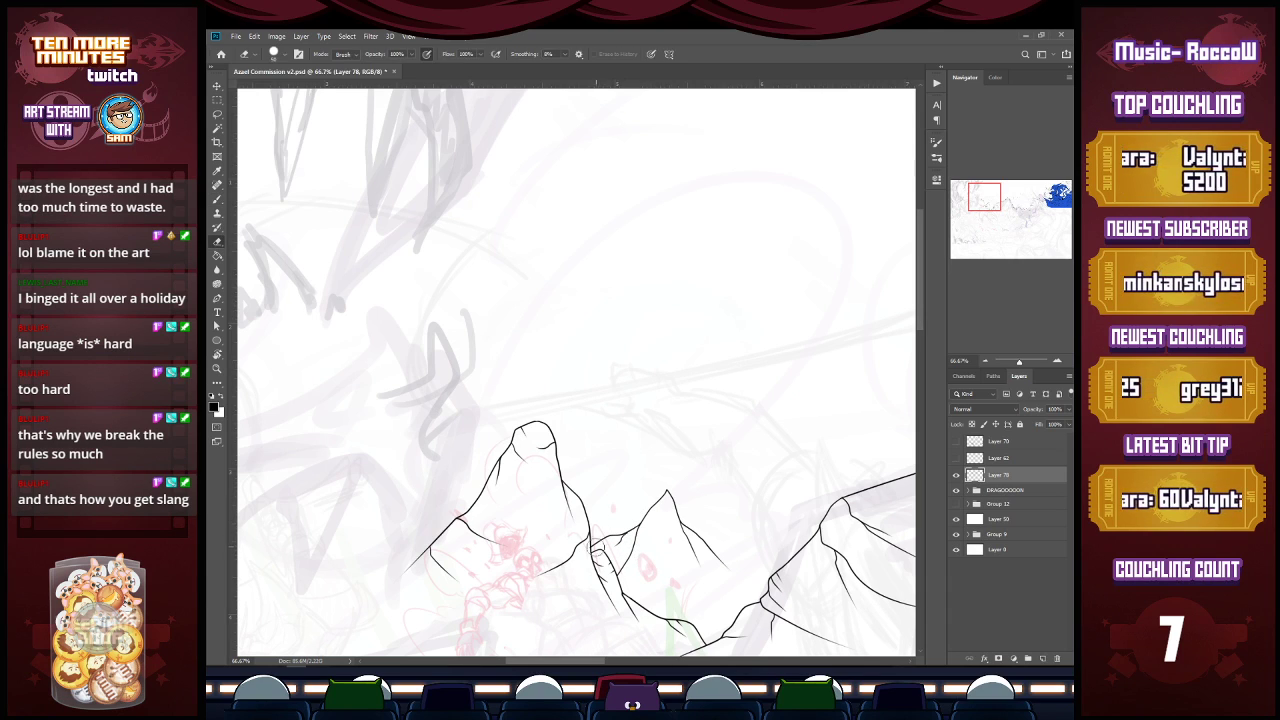
key("bracketleft")
key("bracketleft")
key("bracketleft")
key("bracketleft")
key("bracketleft")
key("bracketleft")
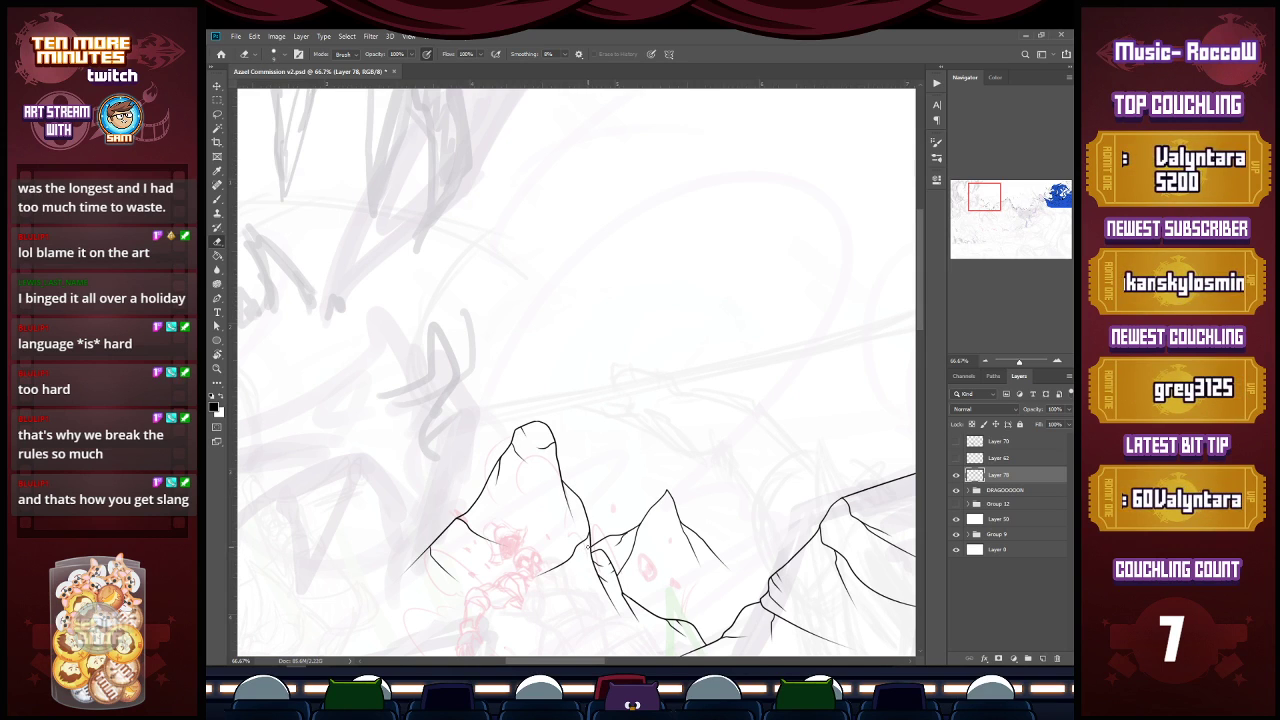
Step: Ink a jagged crease running down from the small peak's tip into its face
key("b")
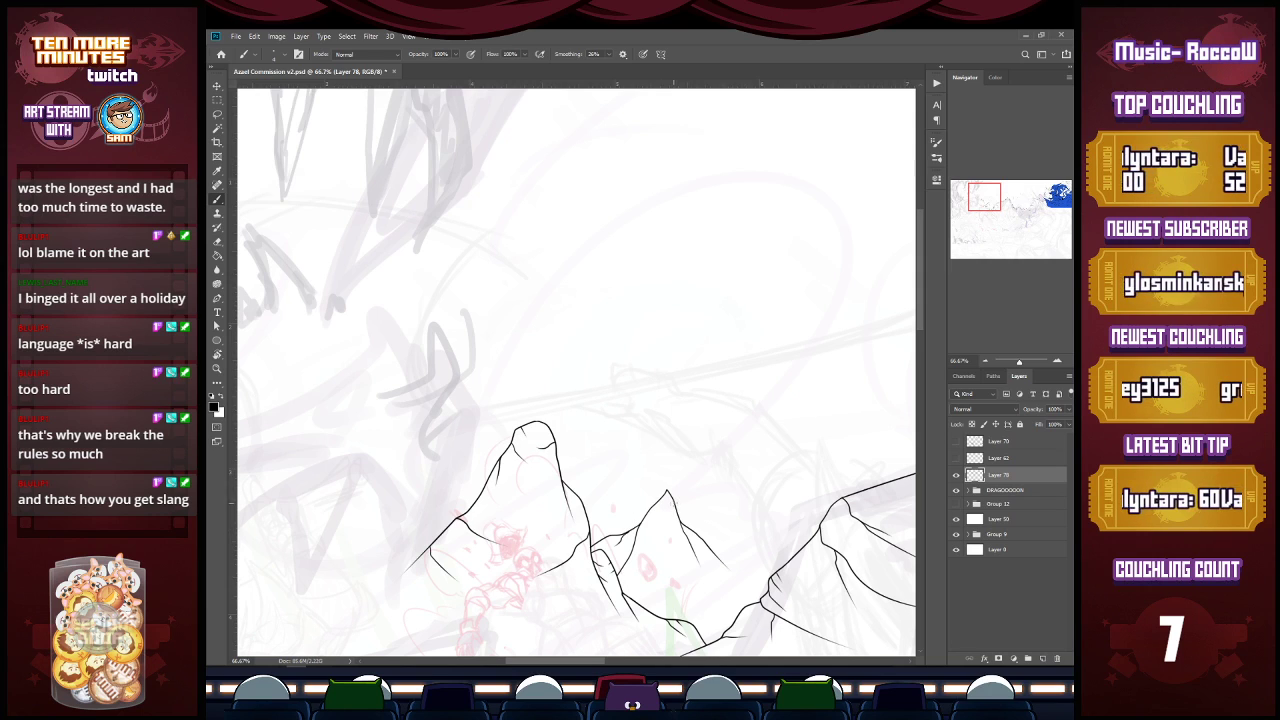
mouse_move(673, 498)
left_mouse_down()
mouse_move(680, 534)
mouse_move(650, 528)
mouse_move(648, 540)
left_mouse_up()
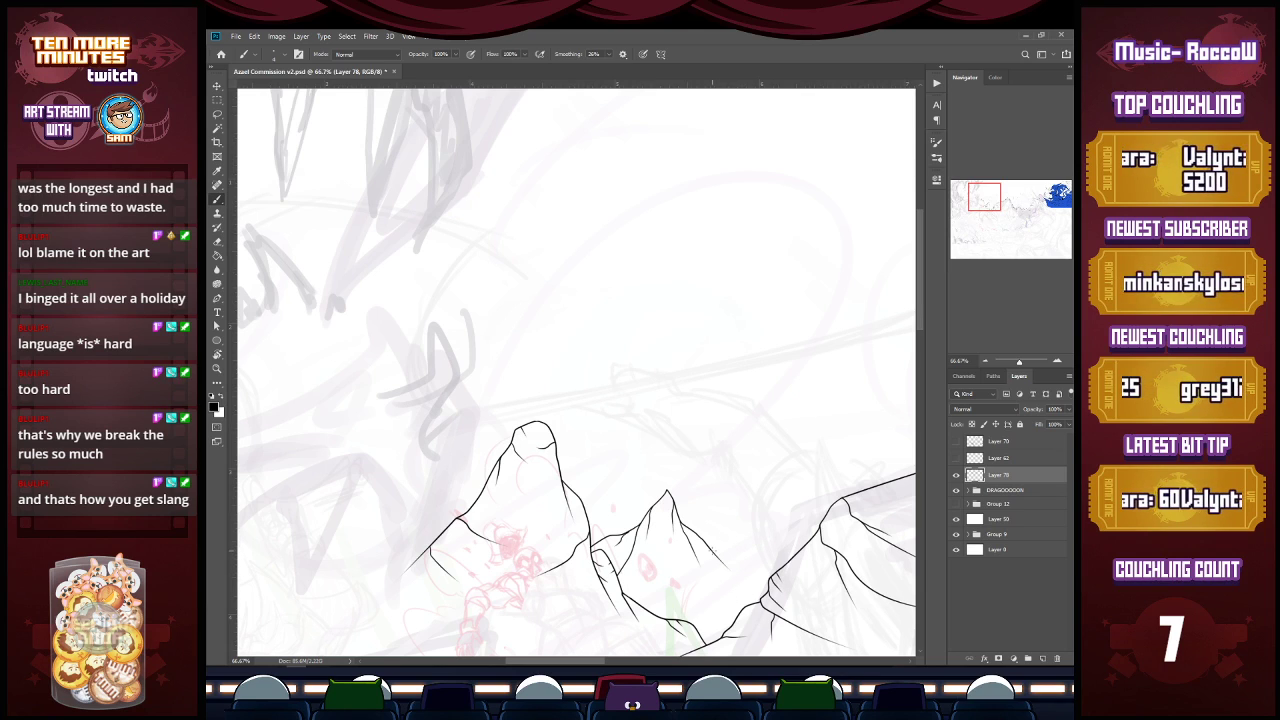
Step: Ink a low rounded peak between the small pointed peak and the large ridge, extend the valley line beneath it, and save the document
mouse_move(712, 552)
left_mouse_down()
mouse_move(765, 530)
mouse_move(733, 553)
mouse_move(796, 510)
mouse_move(788, 552)
left_mouse_up()
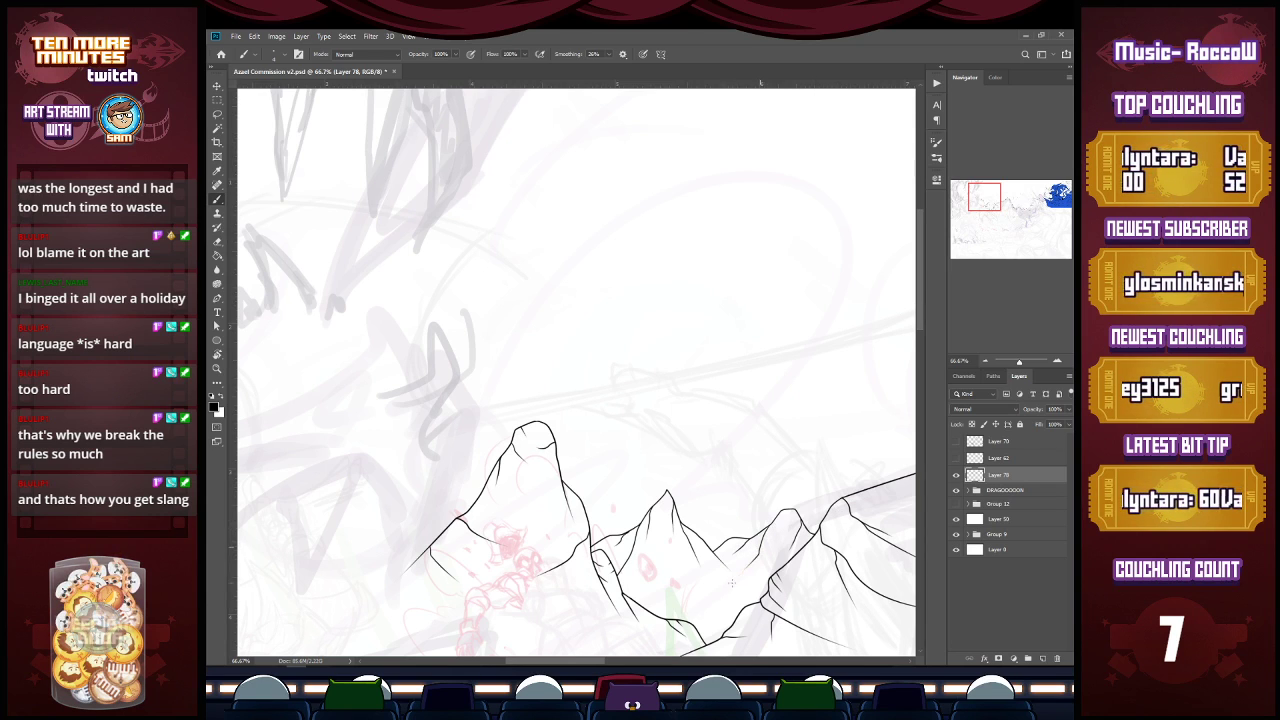
left_click_drag(692, 630, 740, 590)
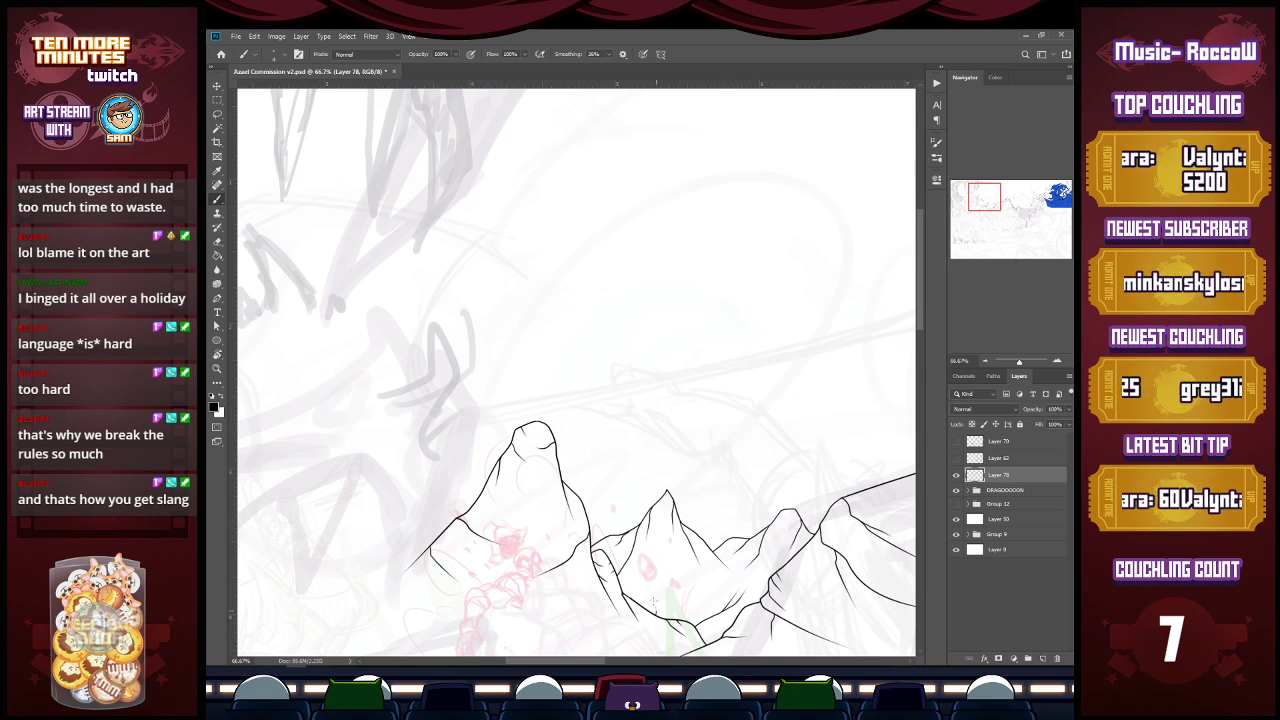
key("z")
left_click(695, 590, "alt")
left_click(698, 564, "alt")
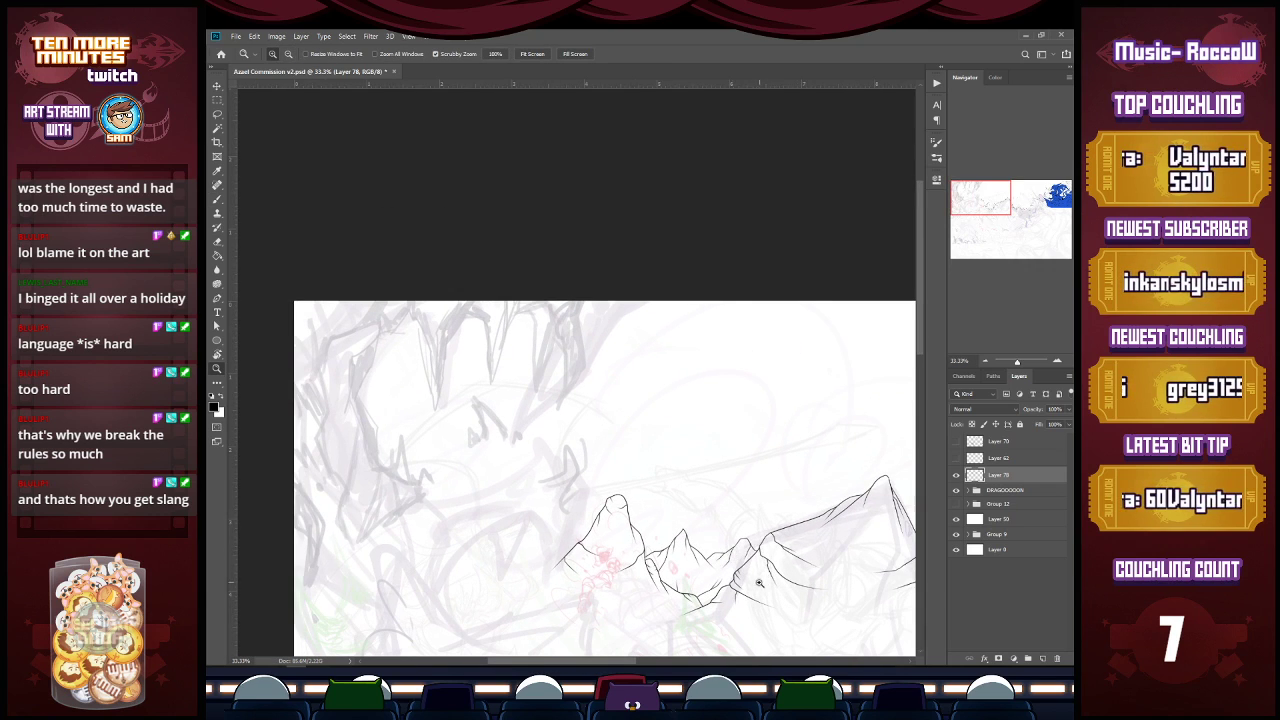
key("ctrl+s")
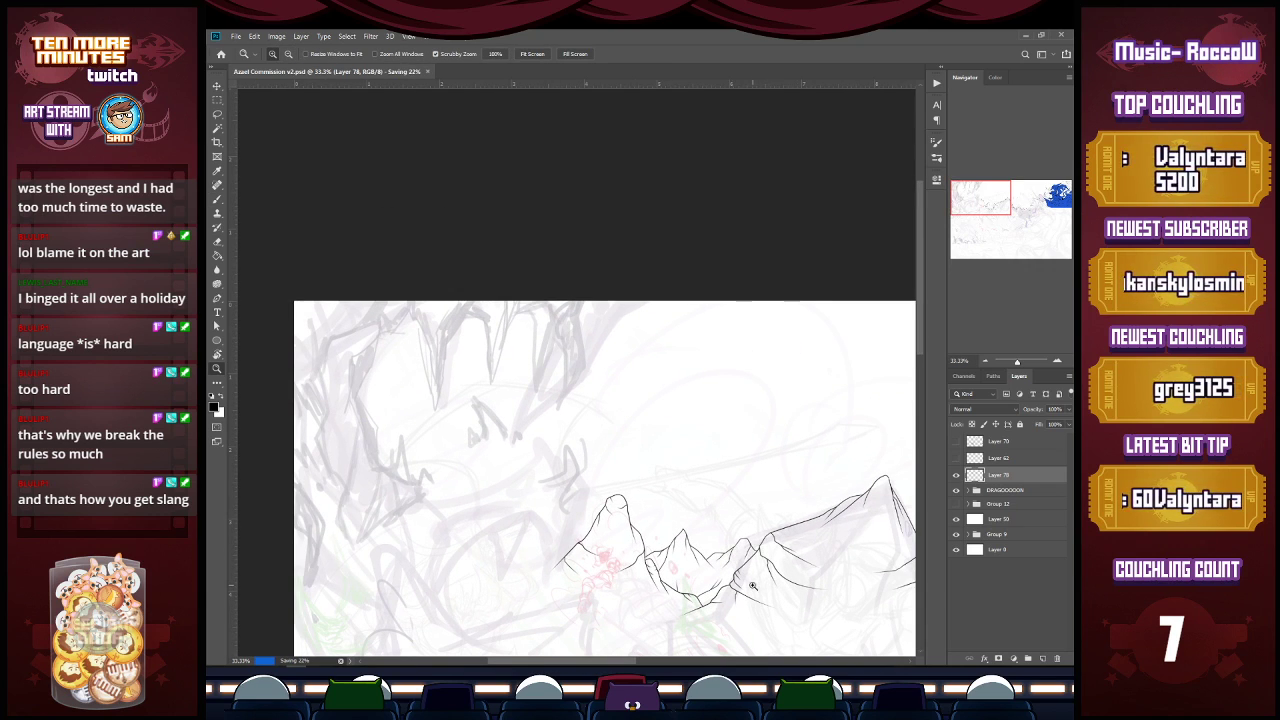
Step: Ink a sharp pointed peak behind the tallest mountain's steep descending side, with a crack down its face
left_click_drag(628, 661, 695, 633)
left_click(624, 531)
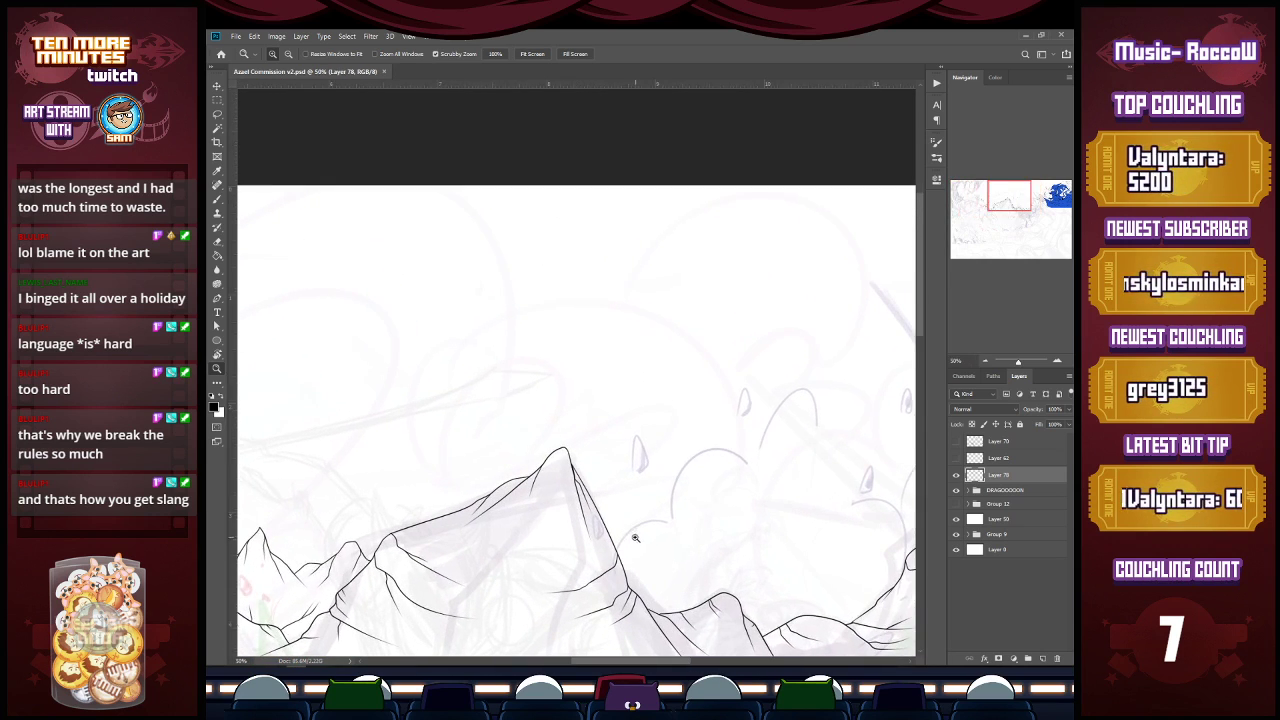
key("b")
mouse_move(604, 528)
left_mouse_down()
mouse_move(636, 501)
mouse_move(712, 584)
left_mouse_up()
left_click_drag(640, 516, 667, 578)
mouse_move(649, 519)
left_mouse_down()
mouse_move(659, 540)
mouse_move(611, 527)
mouse_move(603, 545)
left_mouse_up()
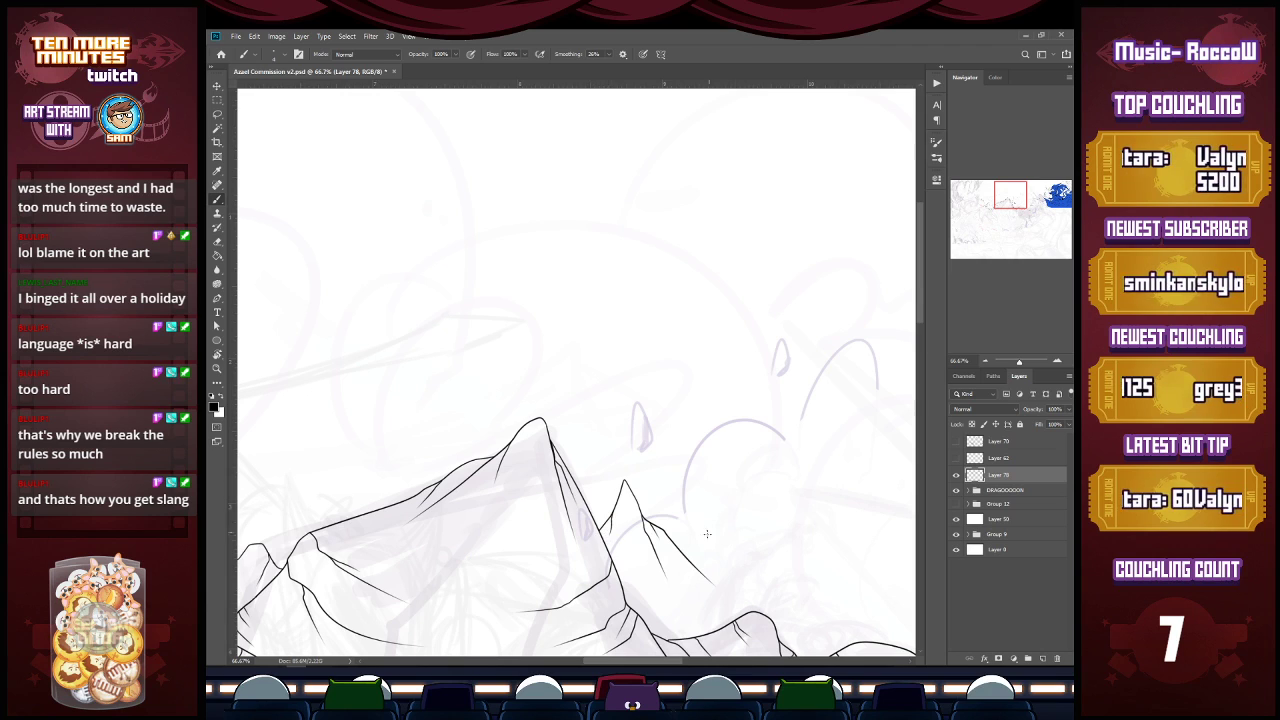
Step: Ink two smaller peaks stepping down from the sharp peak toward the valley, with a short crease under the lower tip
mouse_move(684, 552)
left_mouse_down()
mouse_move(706, 528)
mouse_move(745, 578)
left_mouse_up()
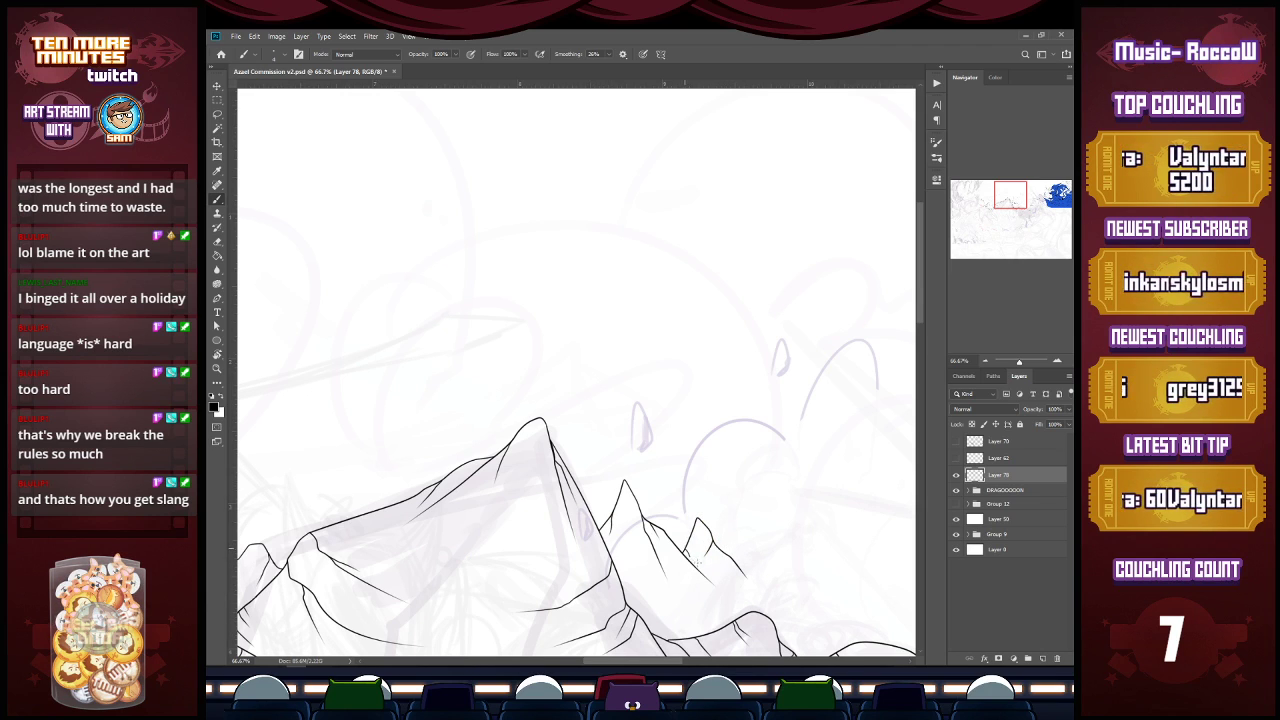
mouse_move(737, 566)
left_mouse_down()
mouse_move(771, 546)
mouse_move(855, 632)
left_mouse_up()
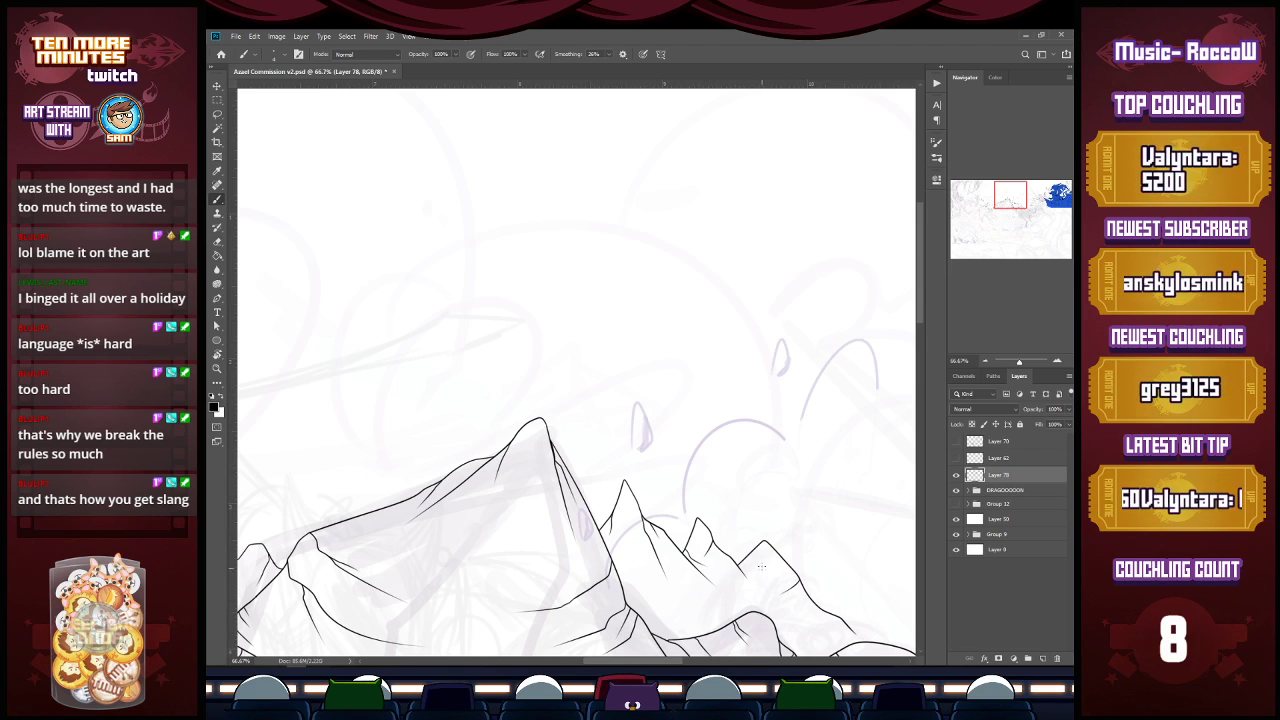
left_click_drag(757, 547, 752, 567)
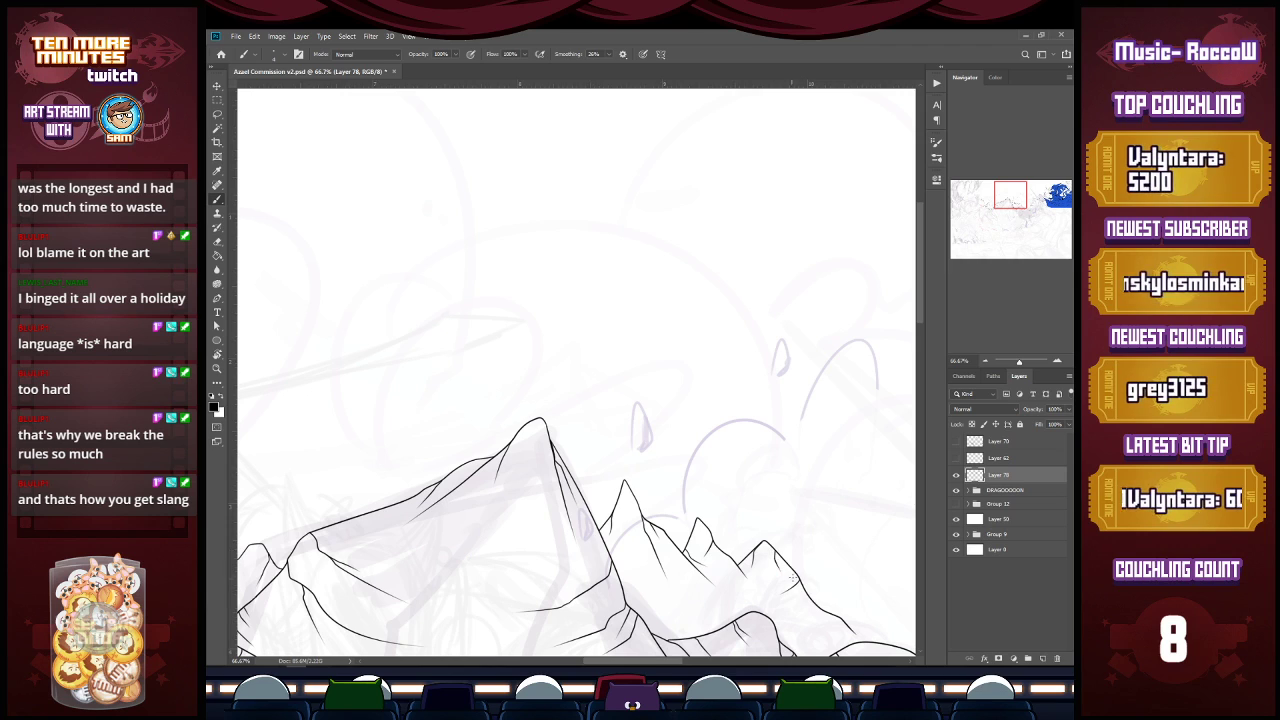
Step: Continue the background ridge with low jagged peaks across the valley to the far cliff, and save the document
left_click_drag(658, 665, 687, 665)
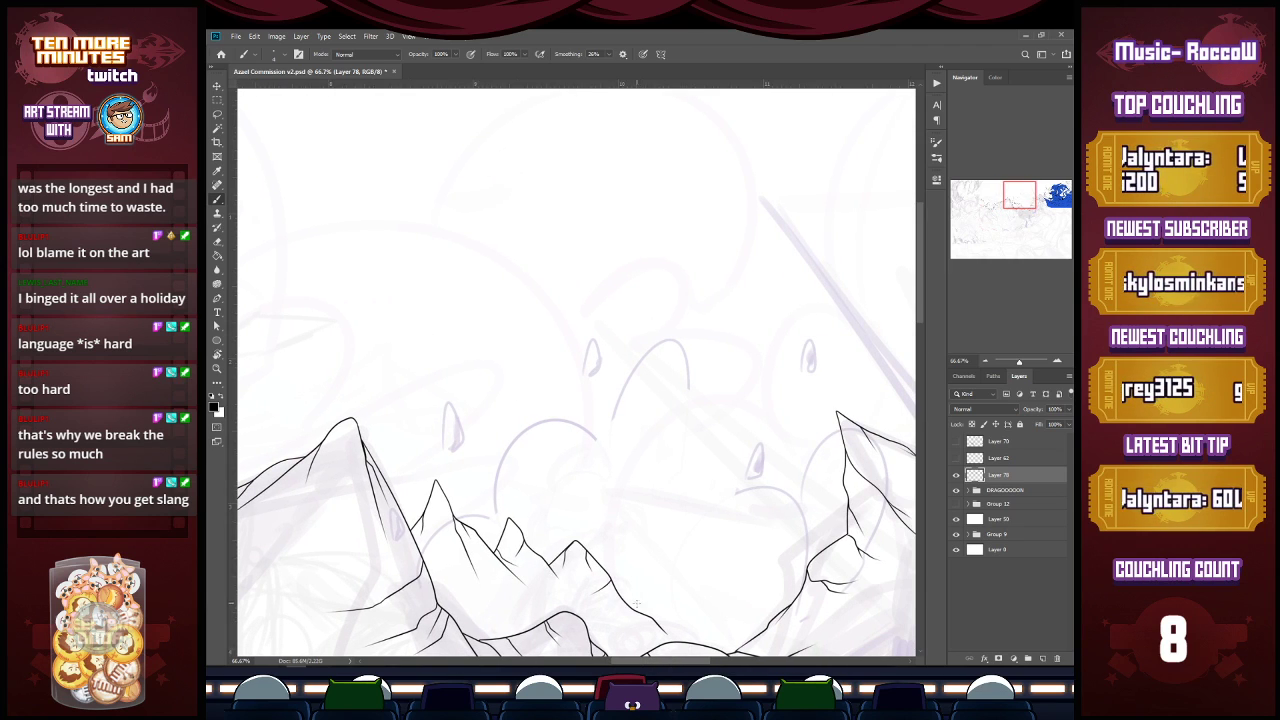
mouse_move(633, 607)
left_mouse_down()
mouse_move(675, 567)
mouse_move(718, 625)
mouse_move(739, 607)
mouse_move(698, 600)
mouse_move(755, 627)
mouse_move(783, 615)
left_mouse_up()
left_click_drag(691, 579, 674, 622)
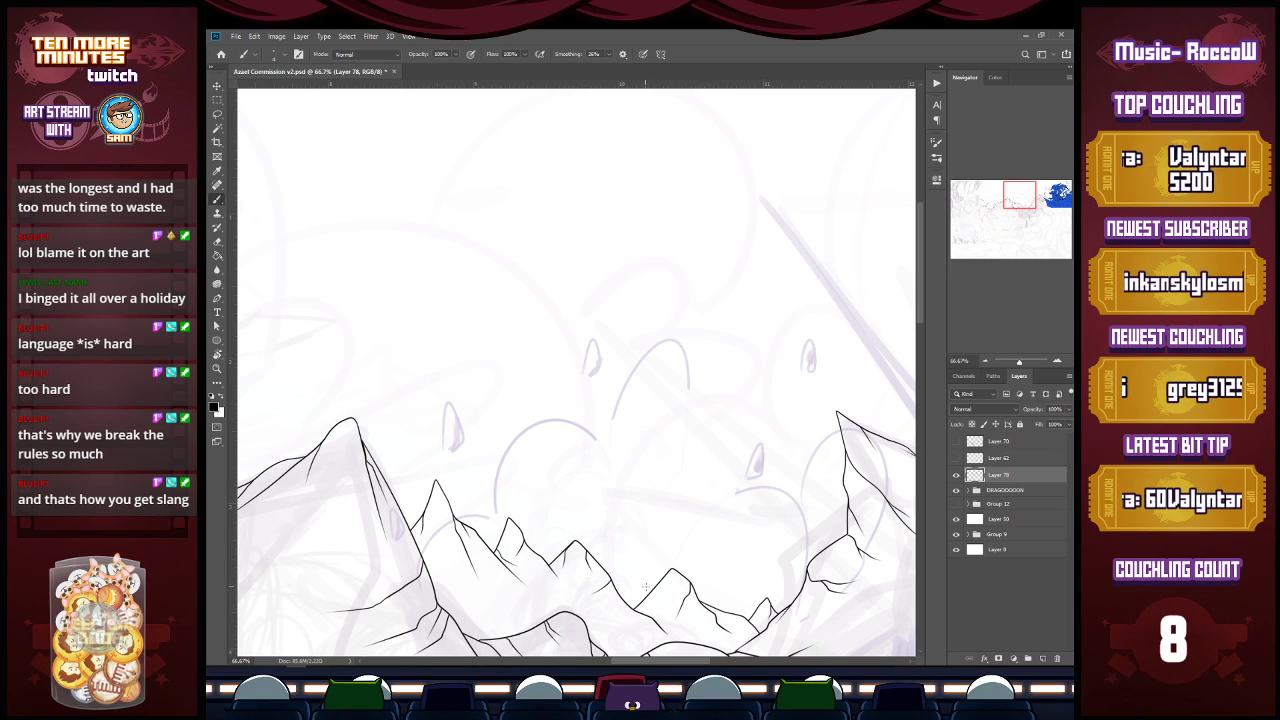
key("ctrl+s")
Step: Review the inked mountain range against the rough sketch across the whole canvas
key("z")
left_click(690, 555, "alt")
left_click(696, 560, "alt")
left_click(701, 564, "alt")
left_click(706, 569, "alt")
left_click(706, 569, "alt")
left_click_drag(694, 661, 630, 663)
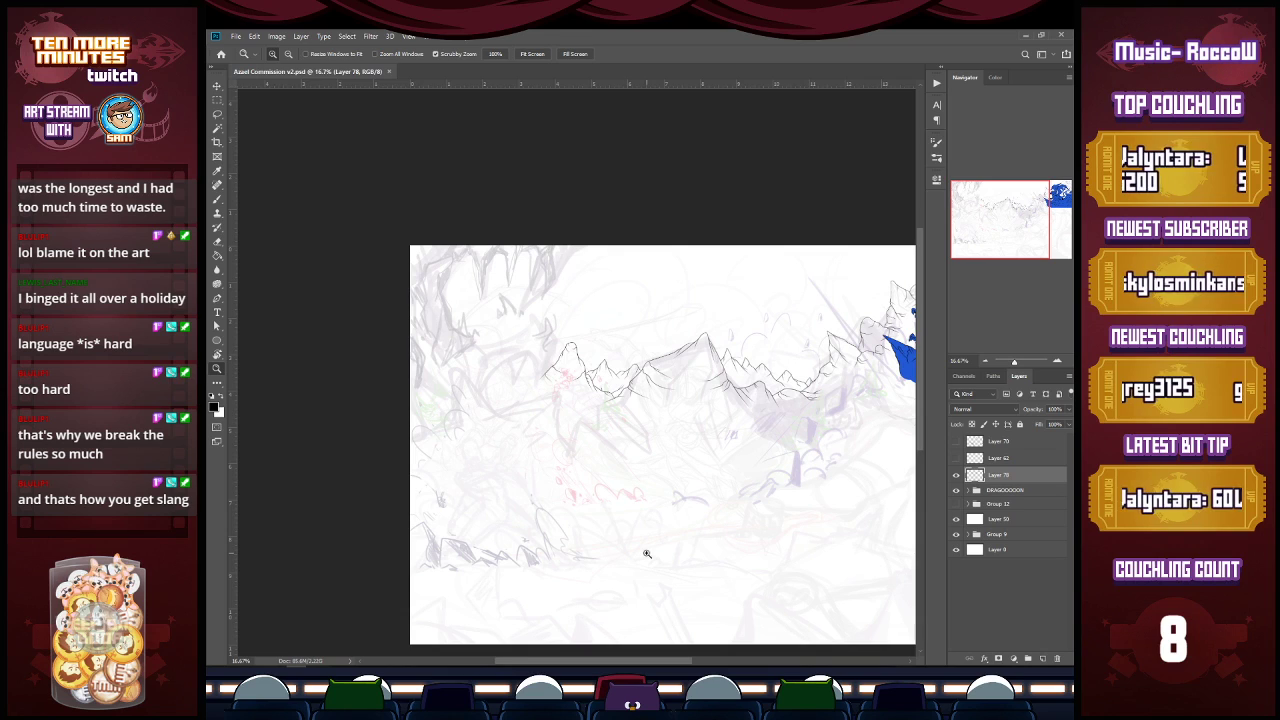
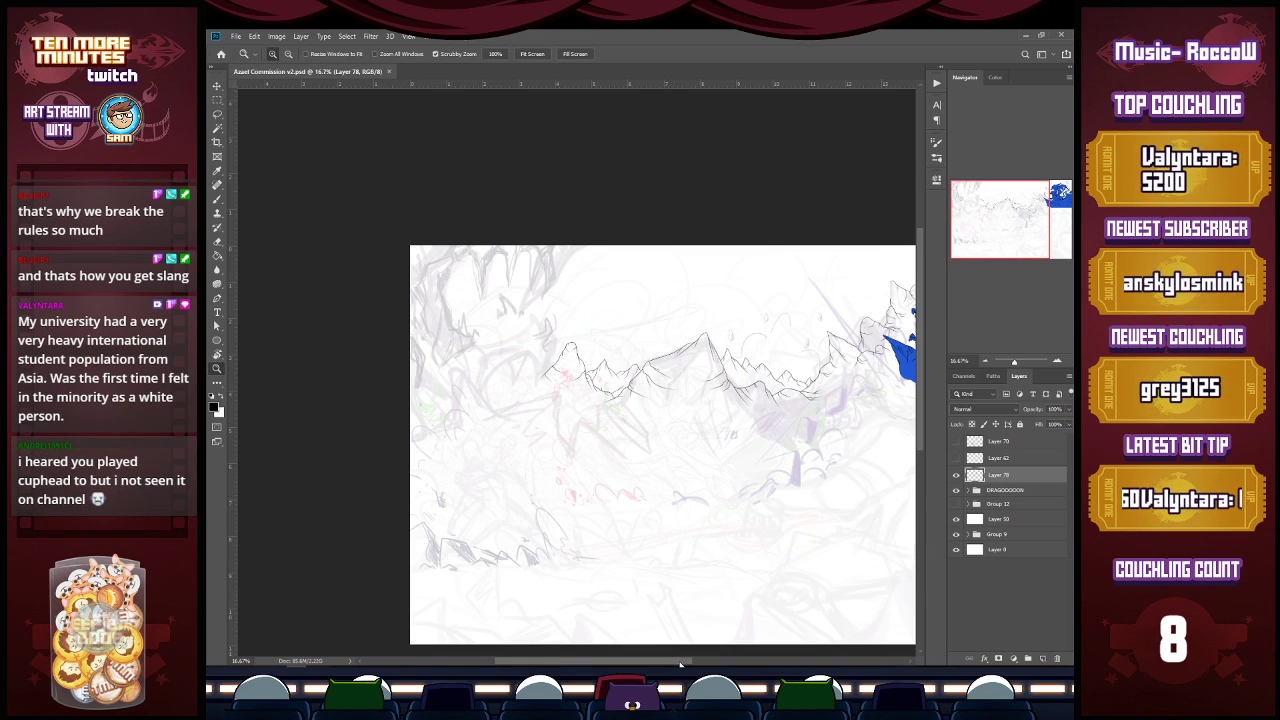
scroll(675, 650, "left", 5)
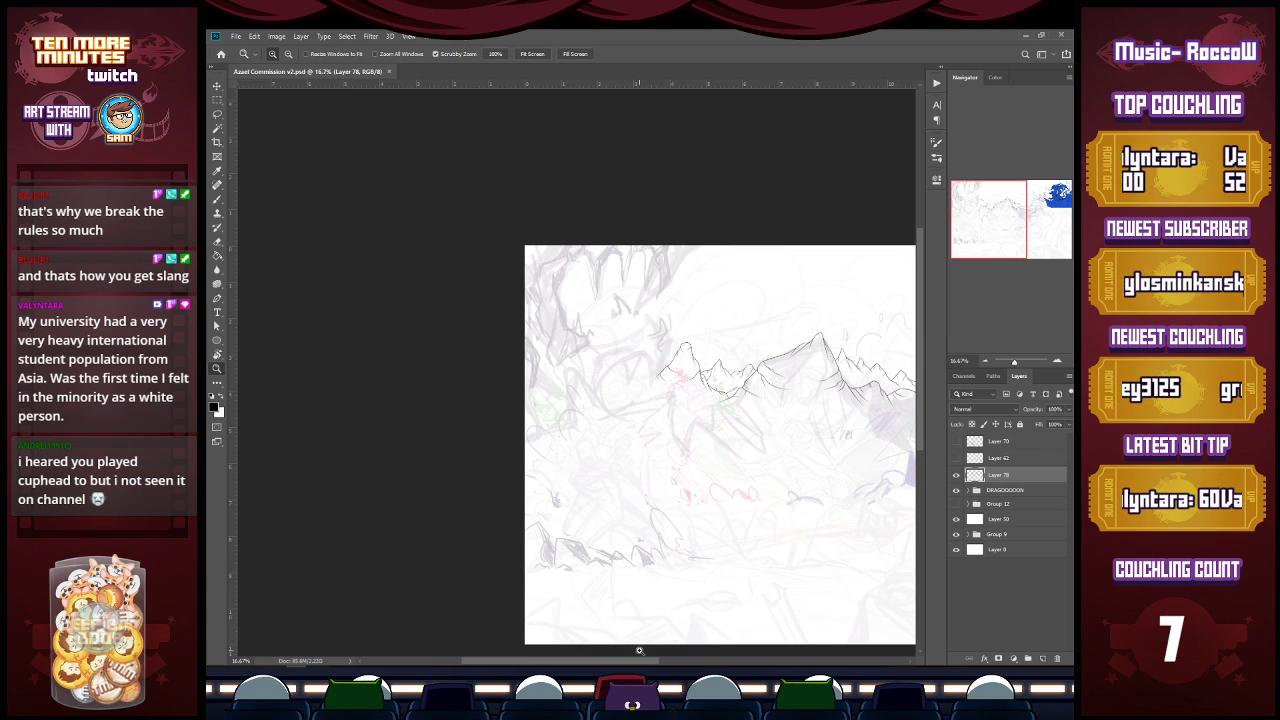
left_click(624, 362)
key("b")
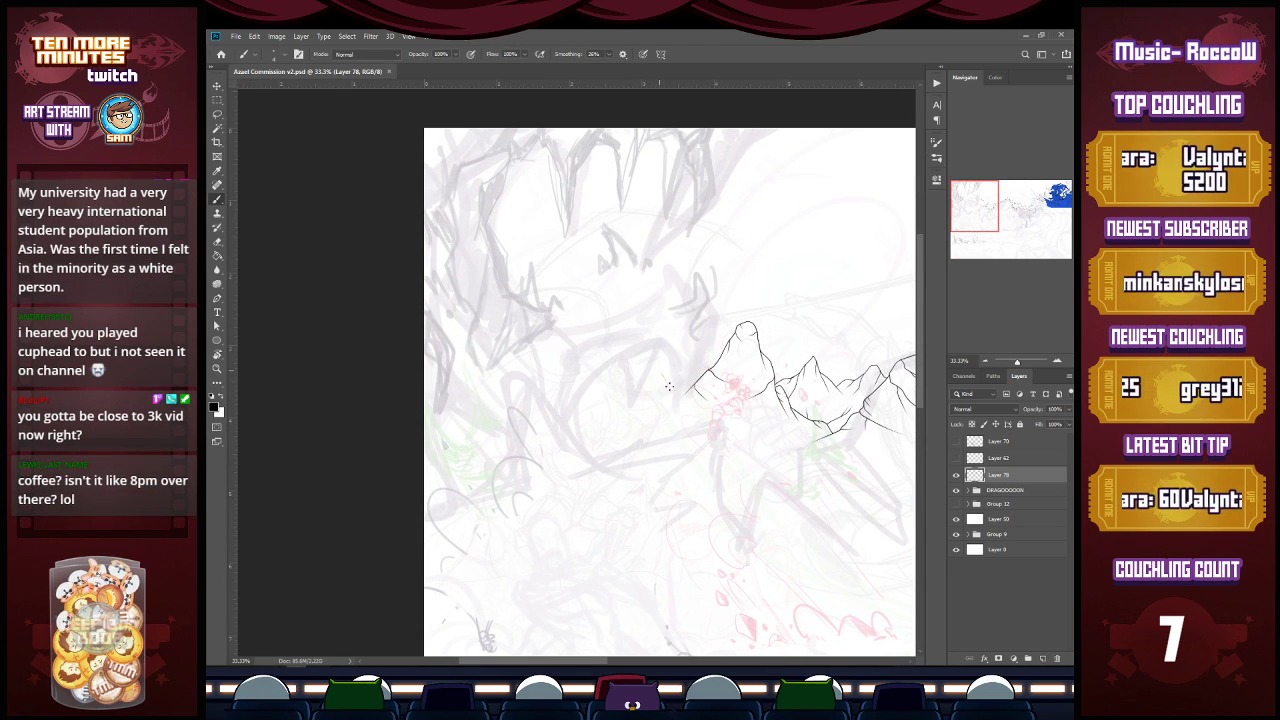
left_click_drag(661, 373, 708, 426)
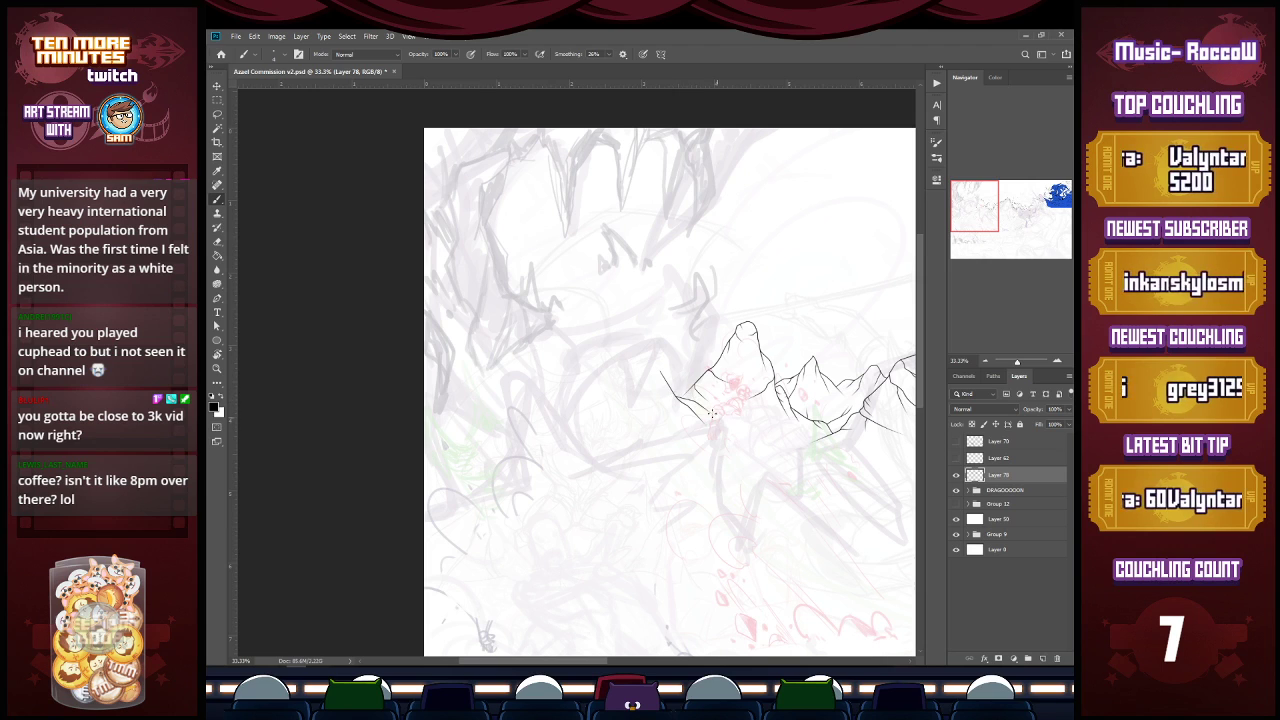
key("z")
left_click(686, 398)
key("ctrl+z")
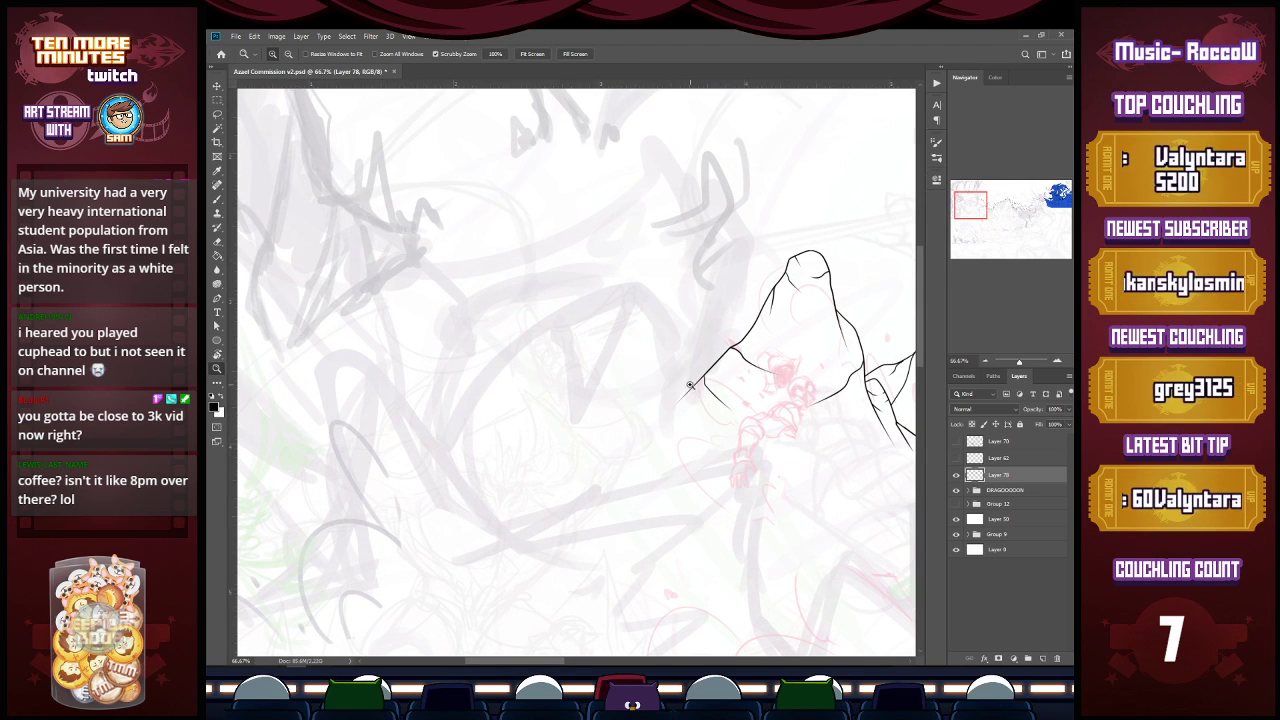
Step: Ink a rocky fold at the rounded mountain's outer foot, with a slope rising away from it and short cracks
key("b")
left_click_drag(661, 395, 718, 440)
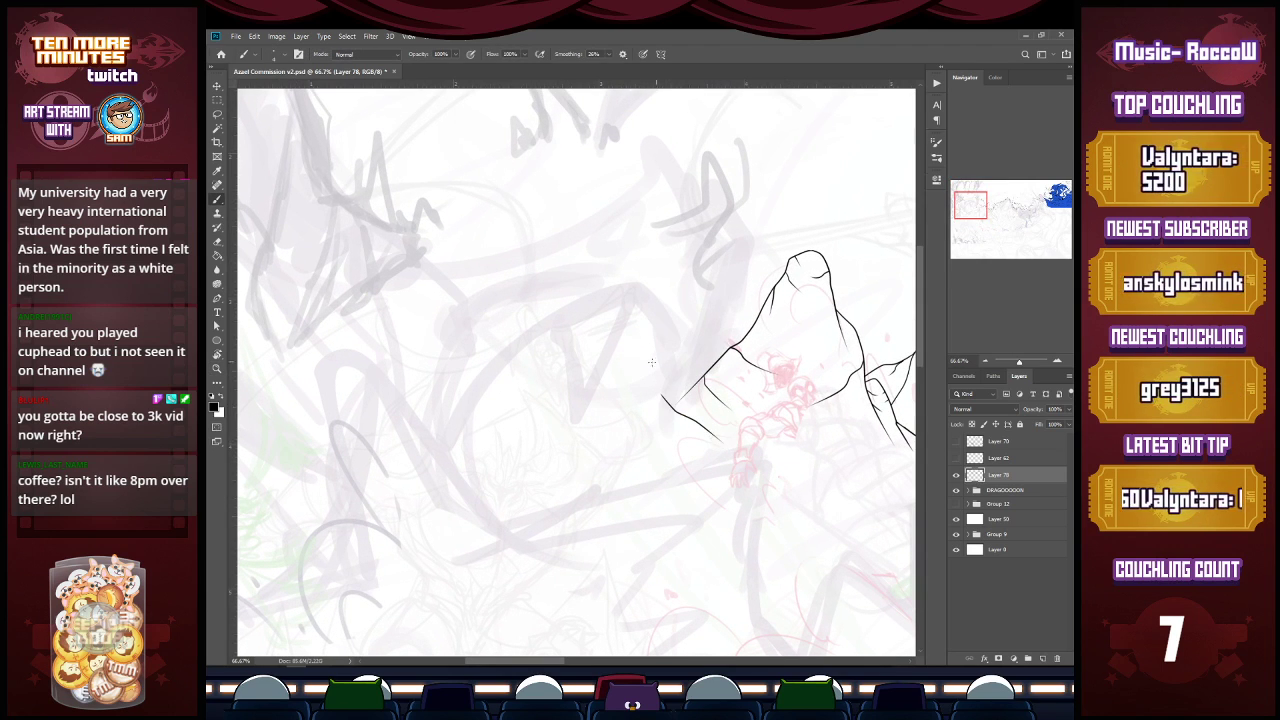
left_click_drag(690, 377, 630, 334)
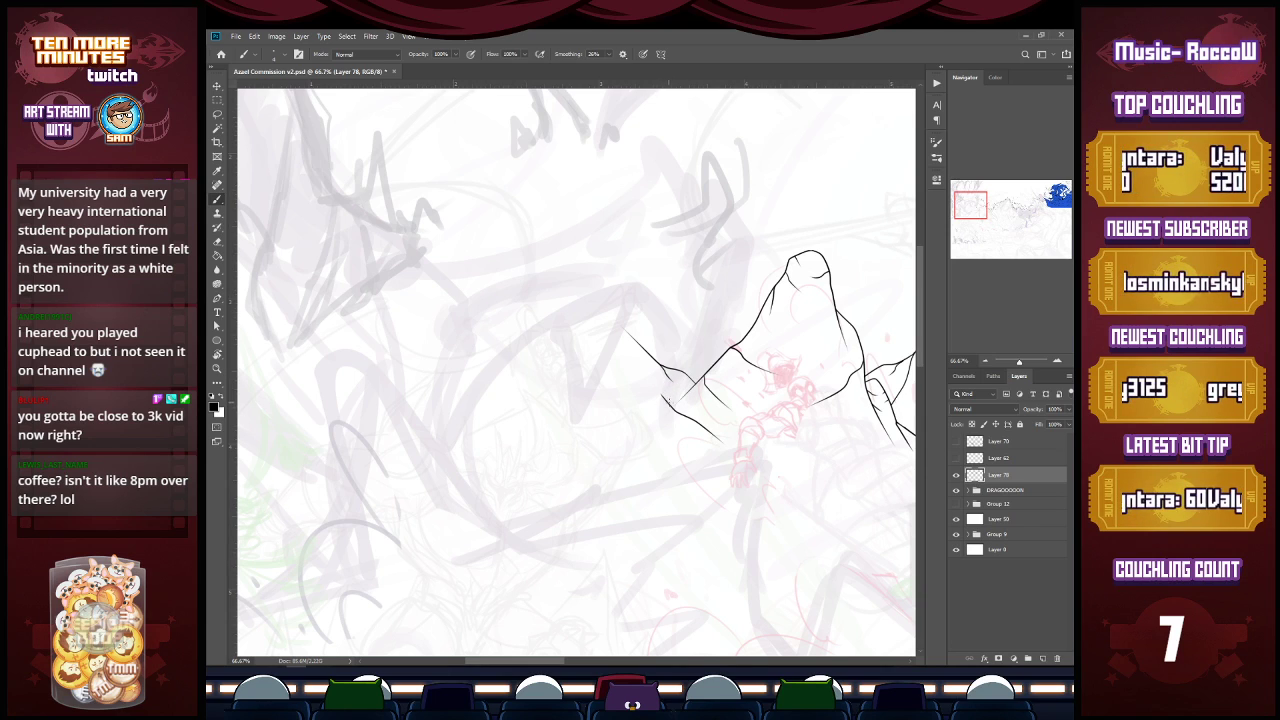
left_click_drag(677, 411, 650, 375)
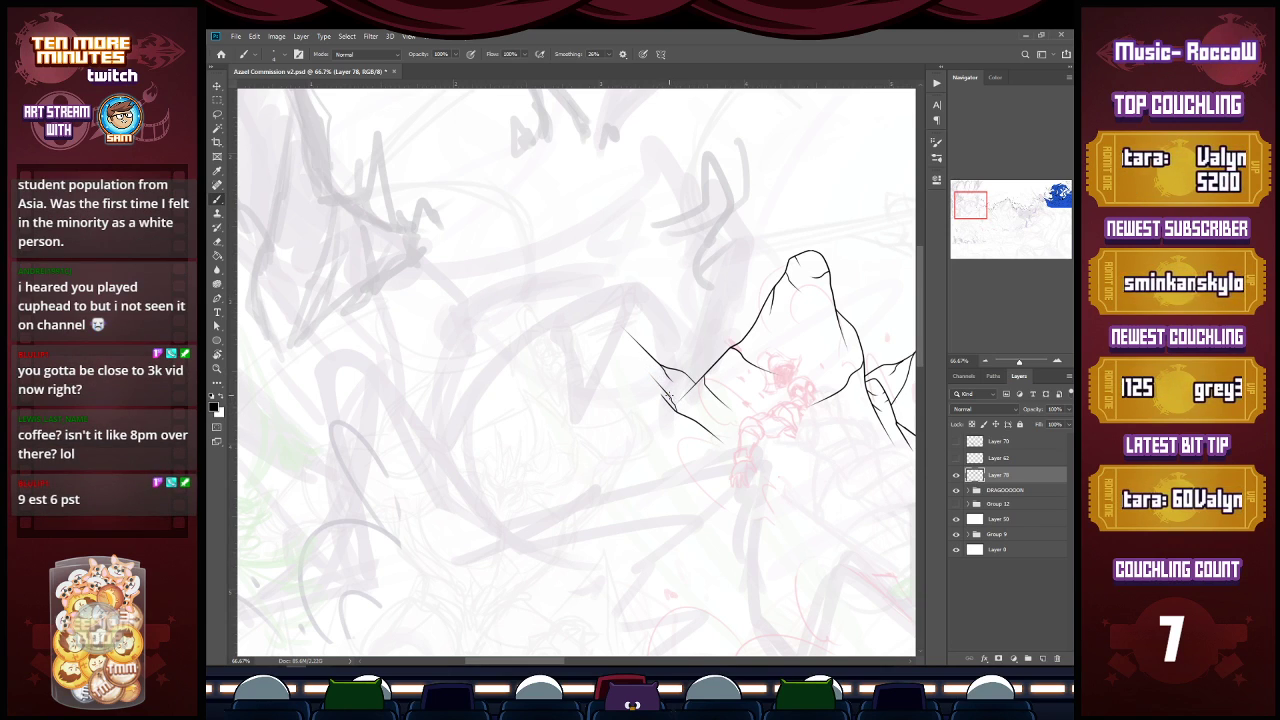
Step: Clean up the line junction at the new rocky fold with the eraser
scroll(704, 399, "up", 2)
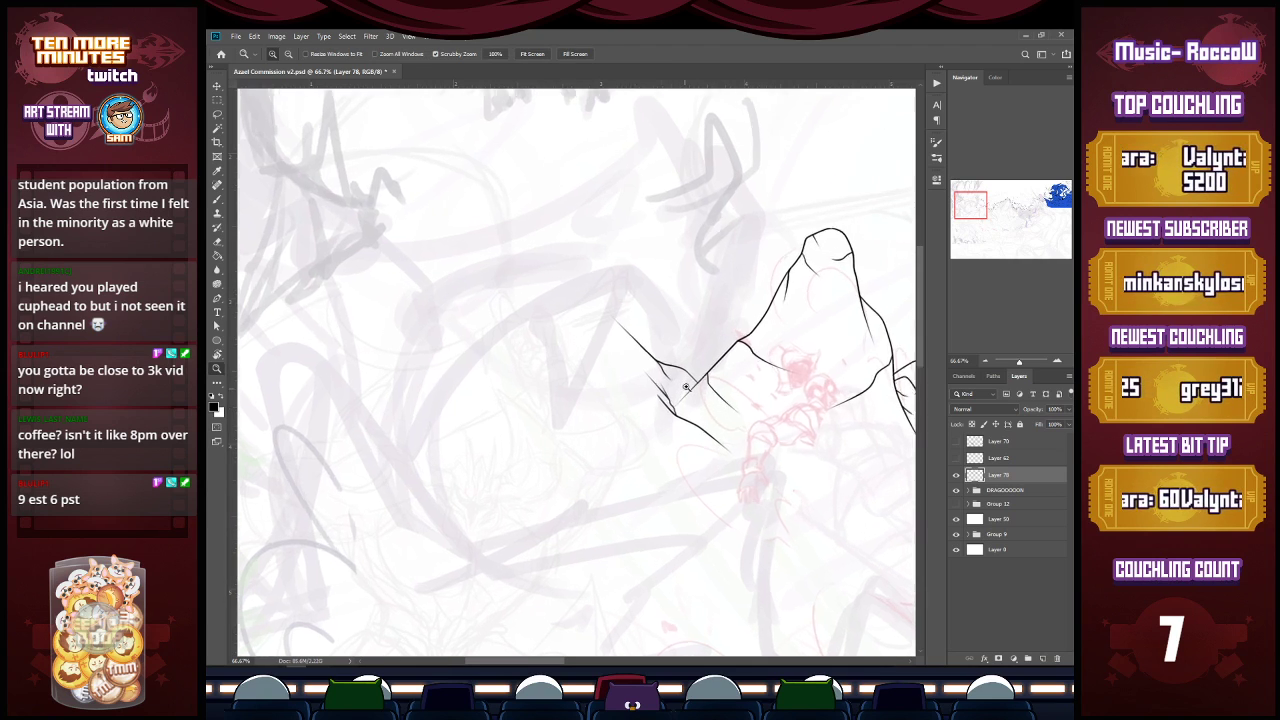
left_click_drag(662, 434, 726, 360)
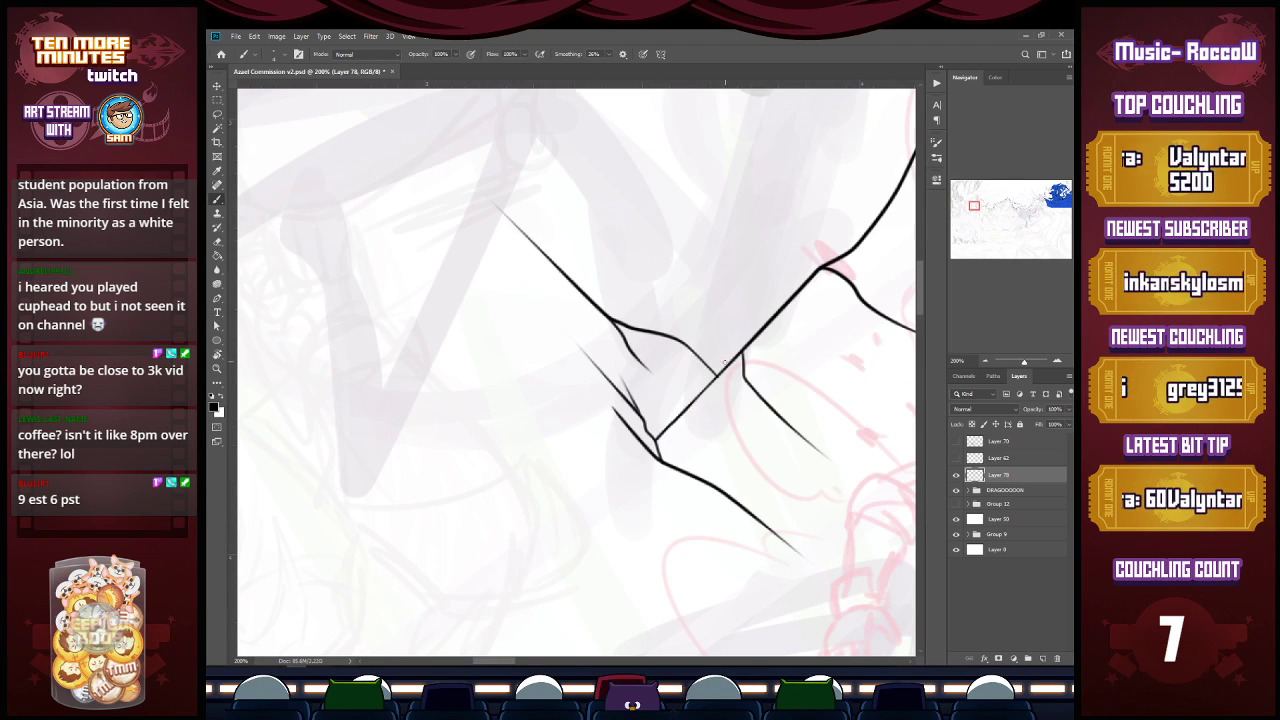
key("e")
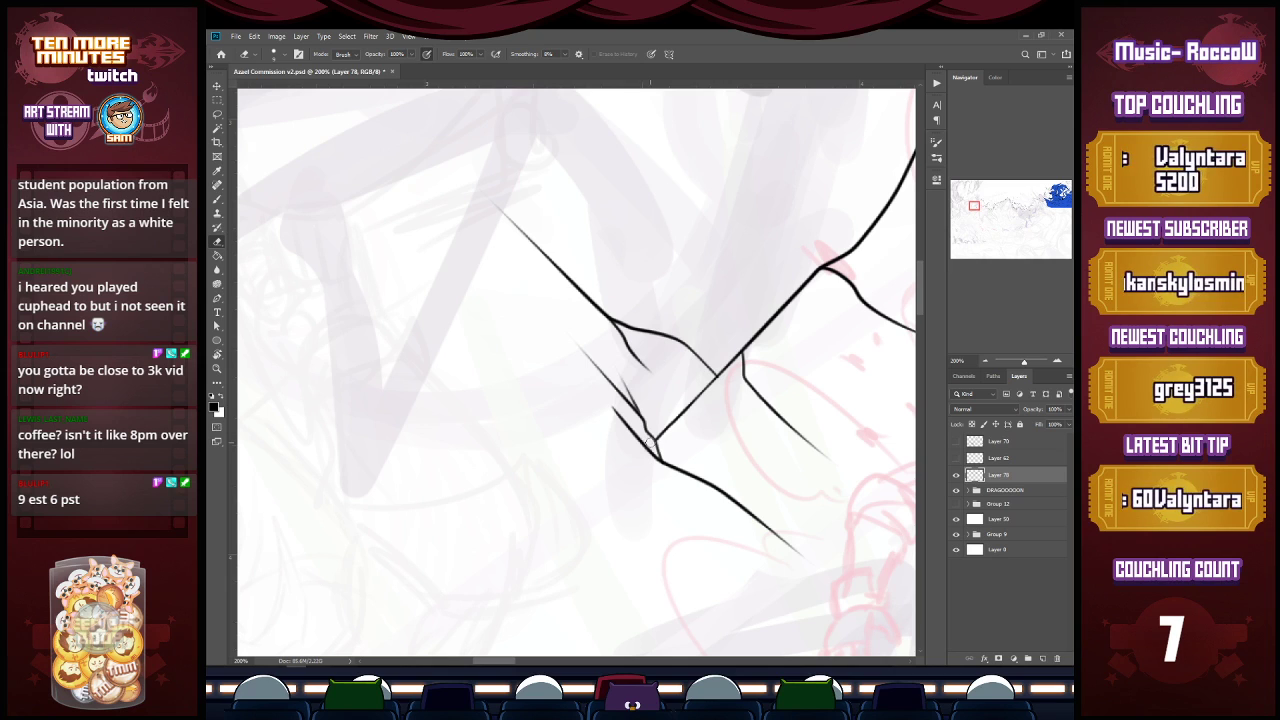
key("z")
left_click(690, 420, "alt")
left_click(705, 418, "alt")
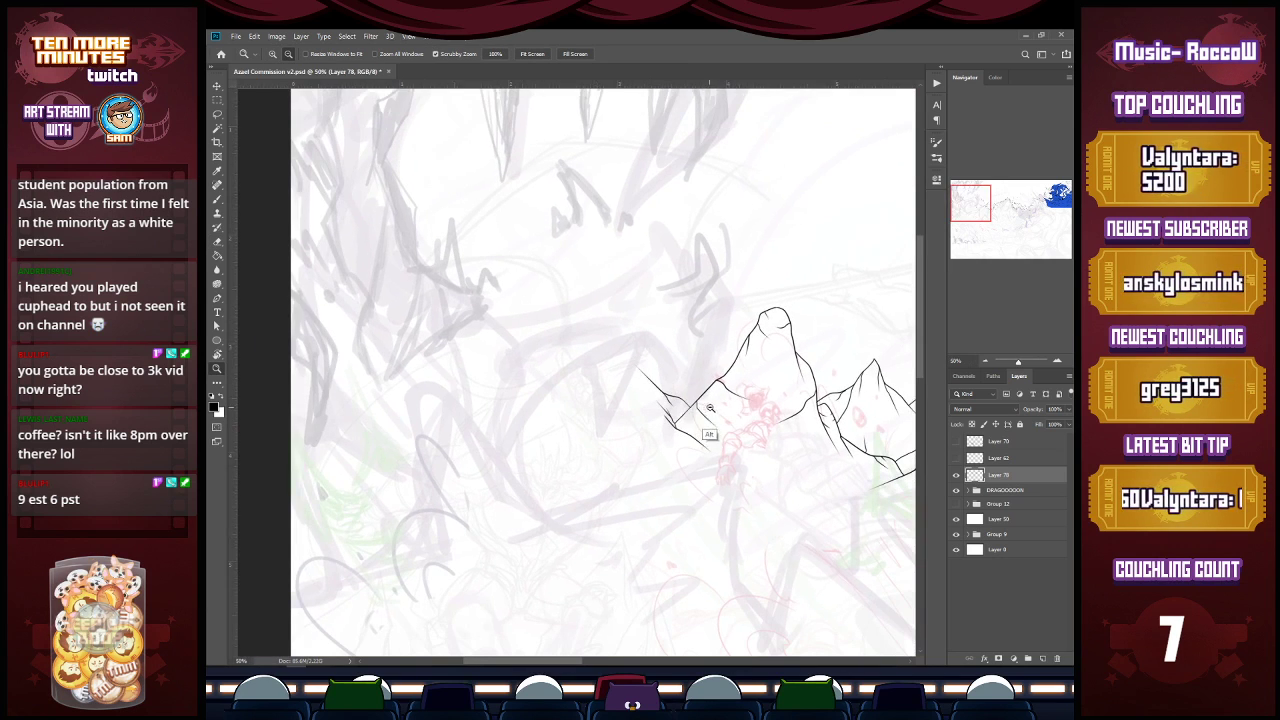
left_click(707, 406, "alt")
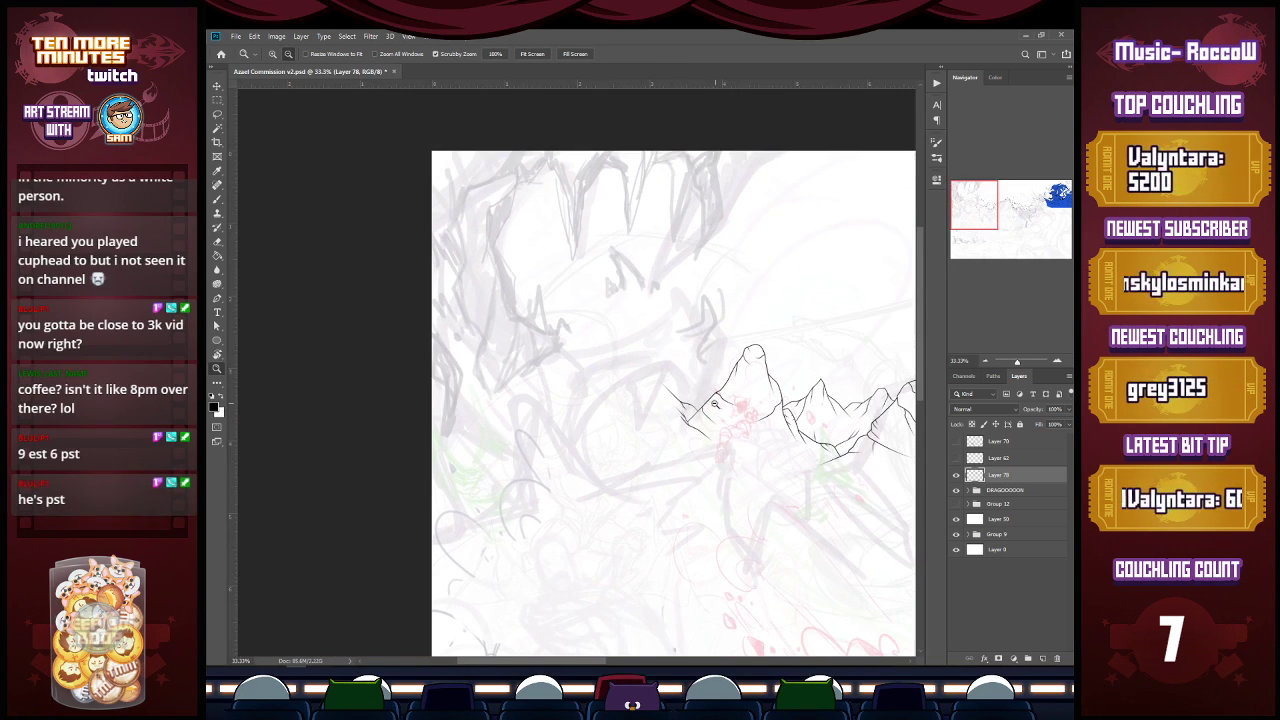
Step: Ink a contour along the base of the rounded mountain, extending from the rocky fold toward the red figure sketch
key("b")
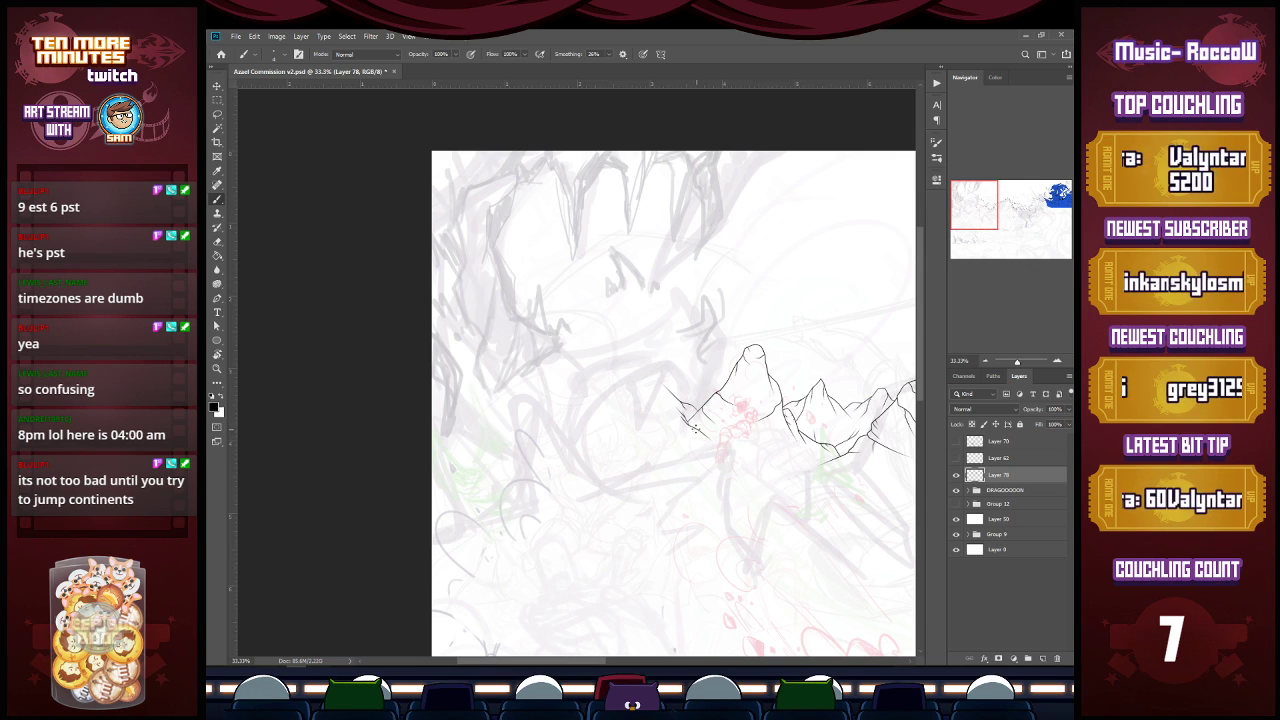
key("z")
left_click(697, 422)
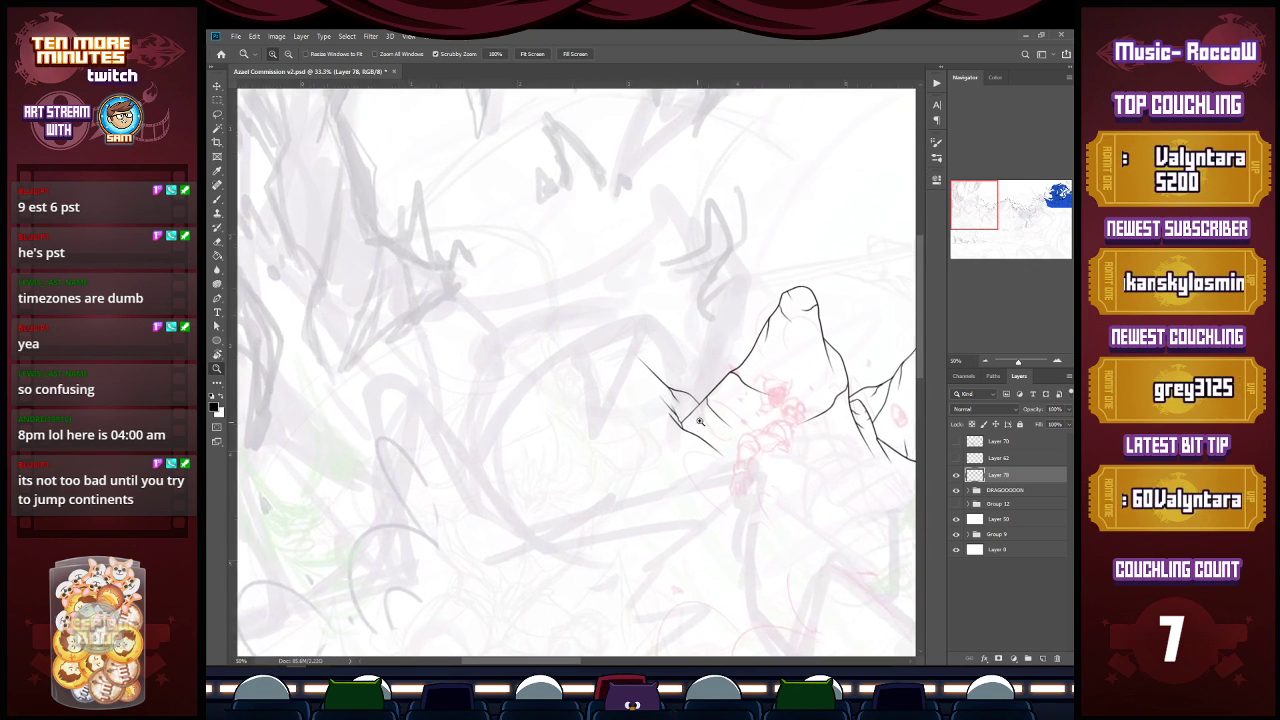
left_click(698, 421)
key("b")
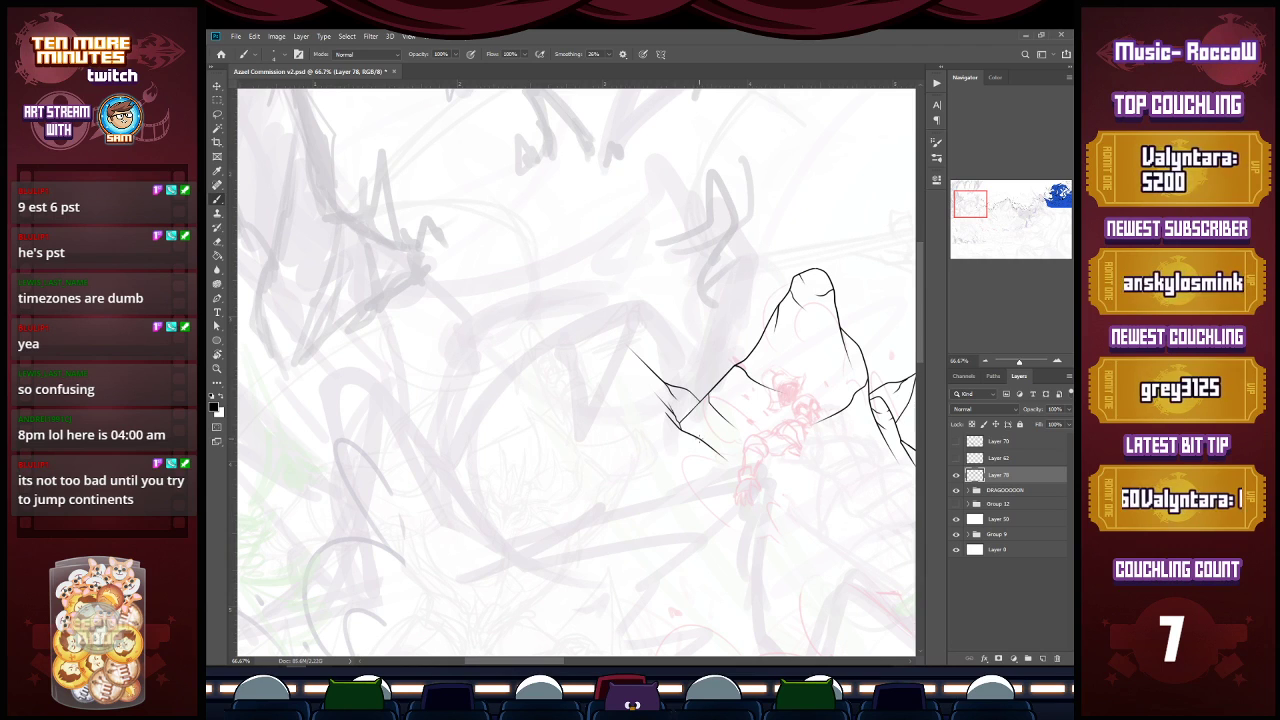
left_click_drag(707, 437, 768, 460)
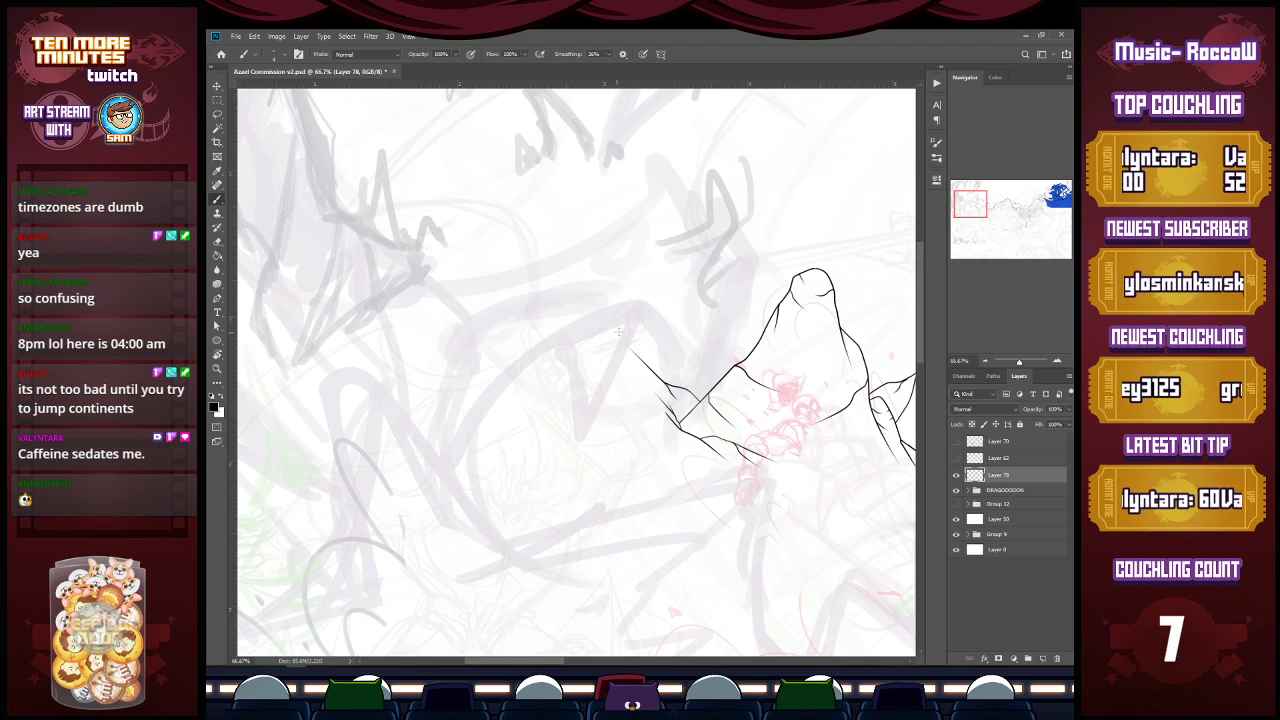
Step: Add a new layer above the mountain line art for the foreground ice formation
left_click(540, 529, "ctrl+alt")
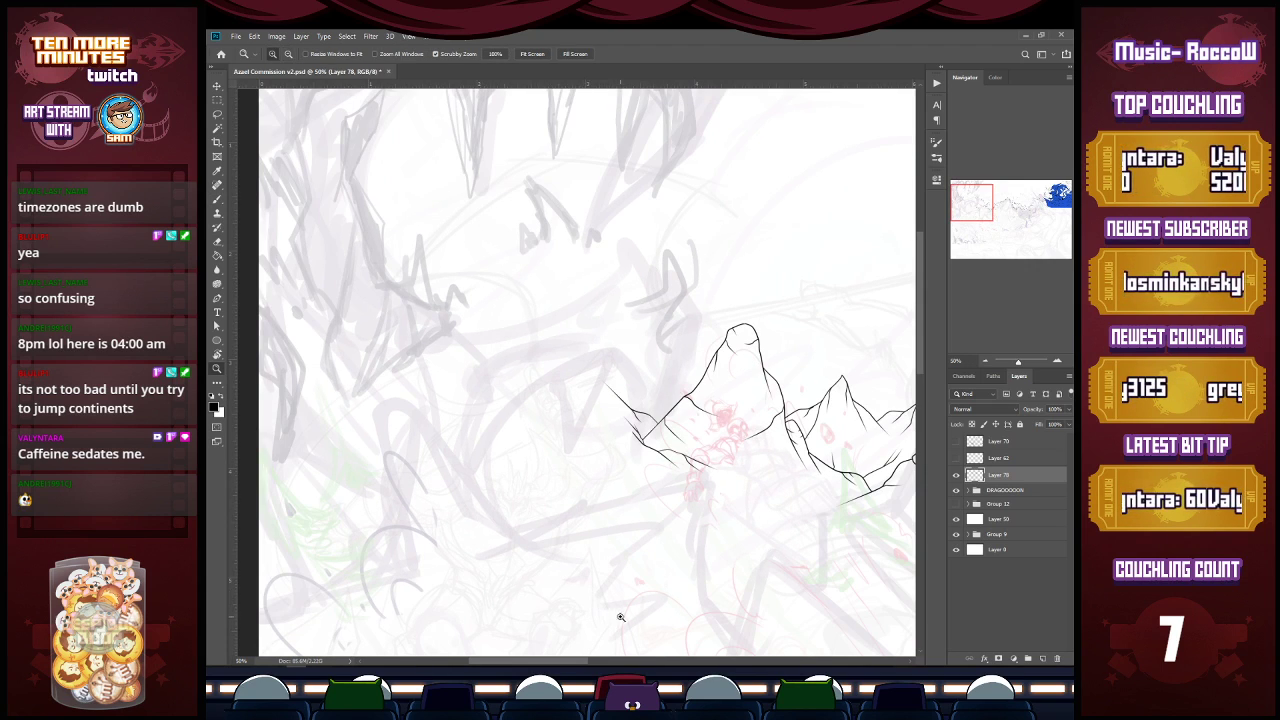
left_click(603, 523, "ctrl+alt")
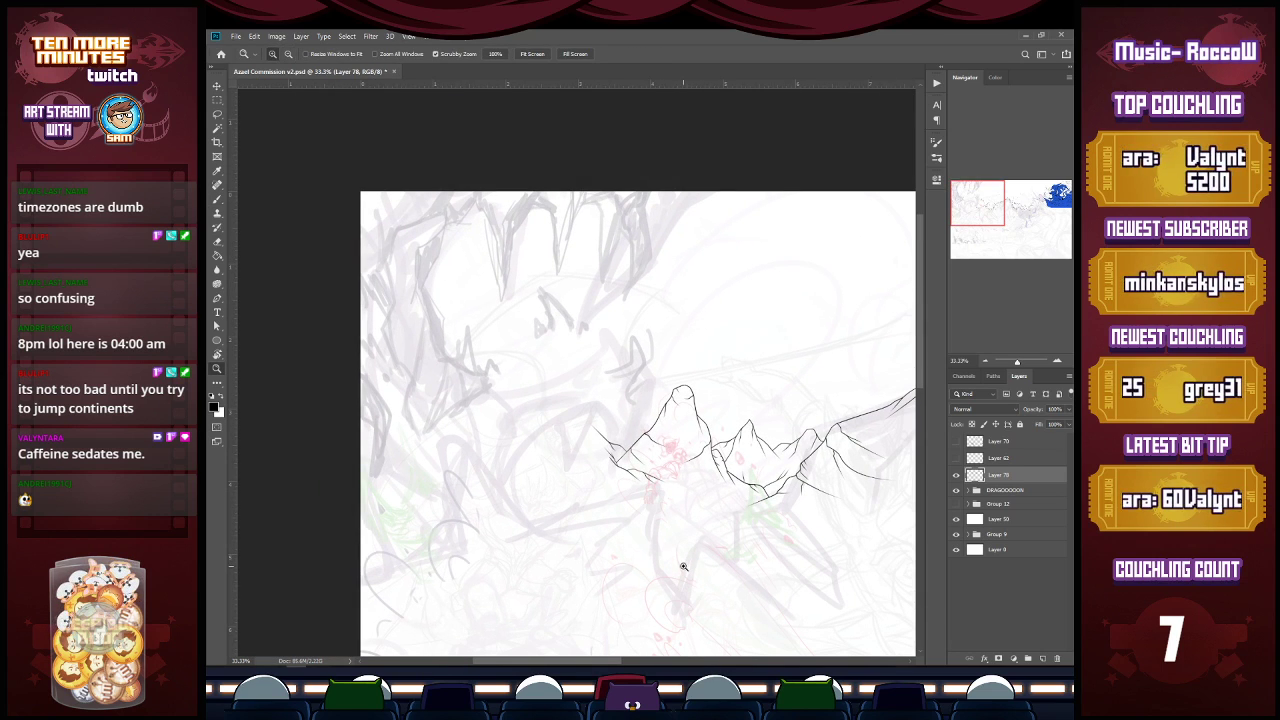
left_click(1043, 658)
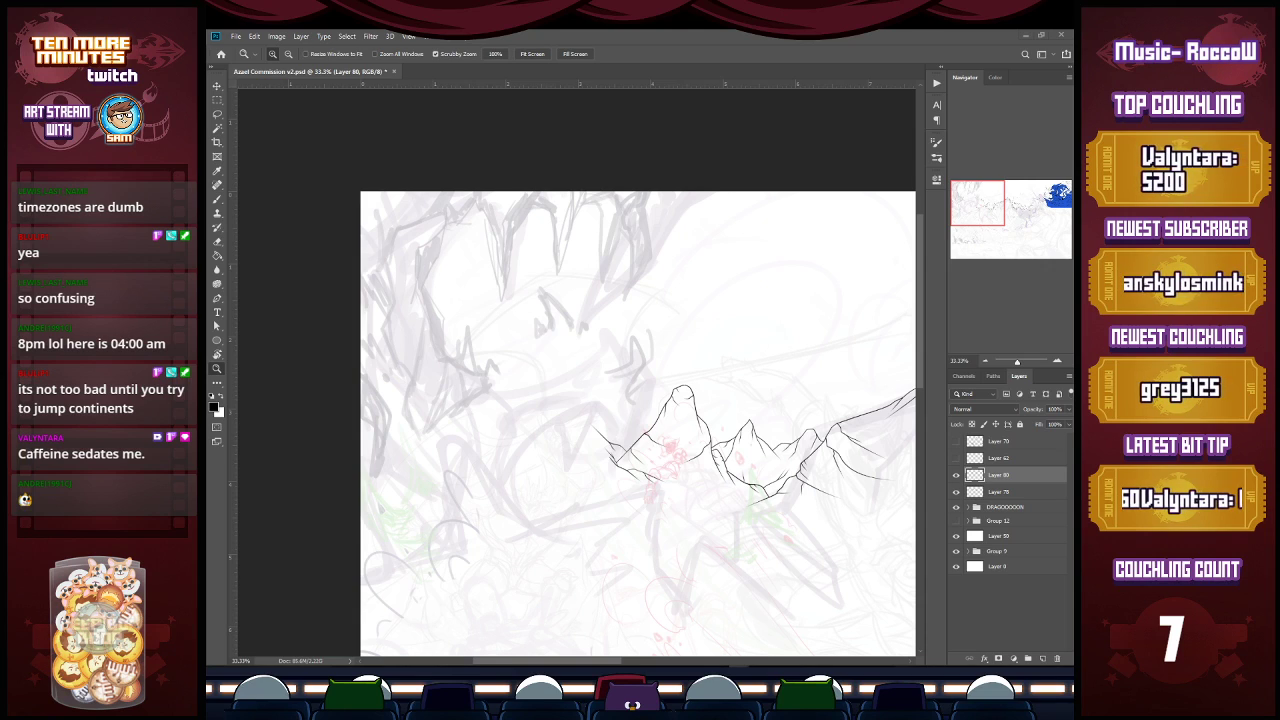
Step: Ink the outline of a long, pointed ice spike slanting down from the canvas's upper edge, tracing the sketch
key("b")
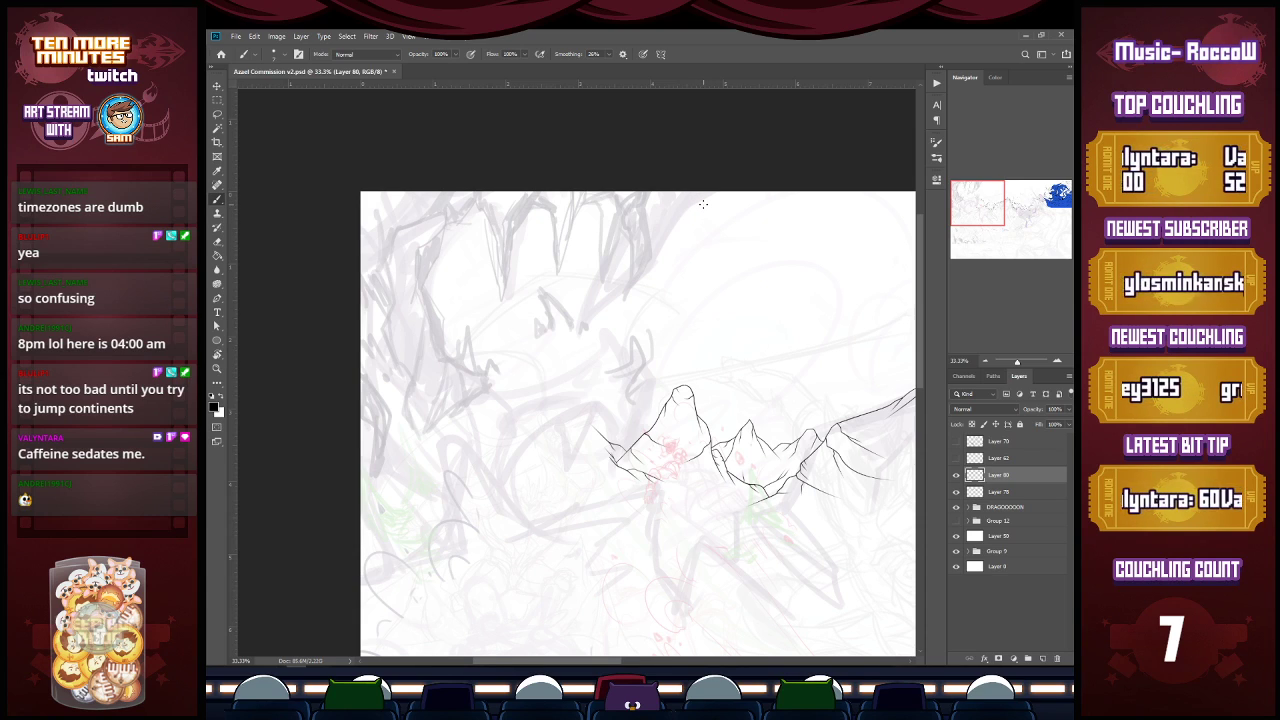
left_click_drag(727, 190, 630, 288)
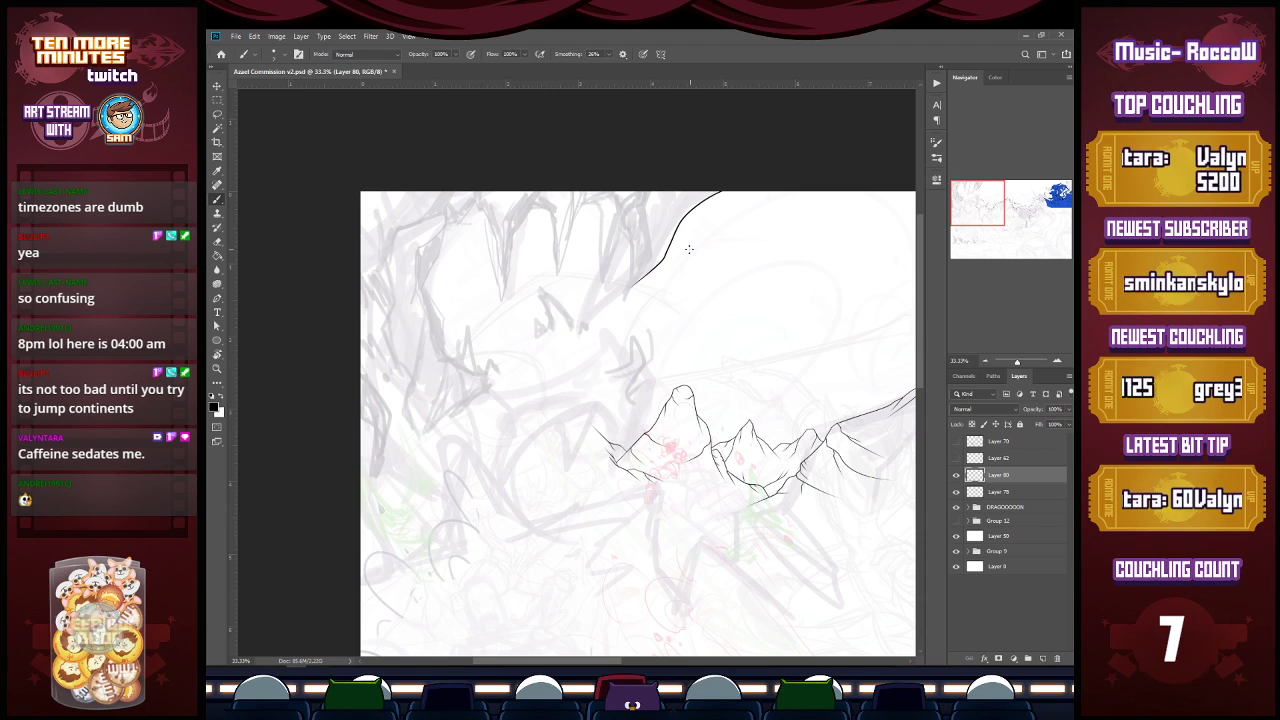
mouse_move(652, 200)
left_mouse_down()
mouse_move(613, 241)
mouse_move(592, 305)
left_mouse_up()
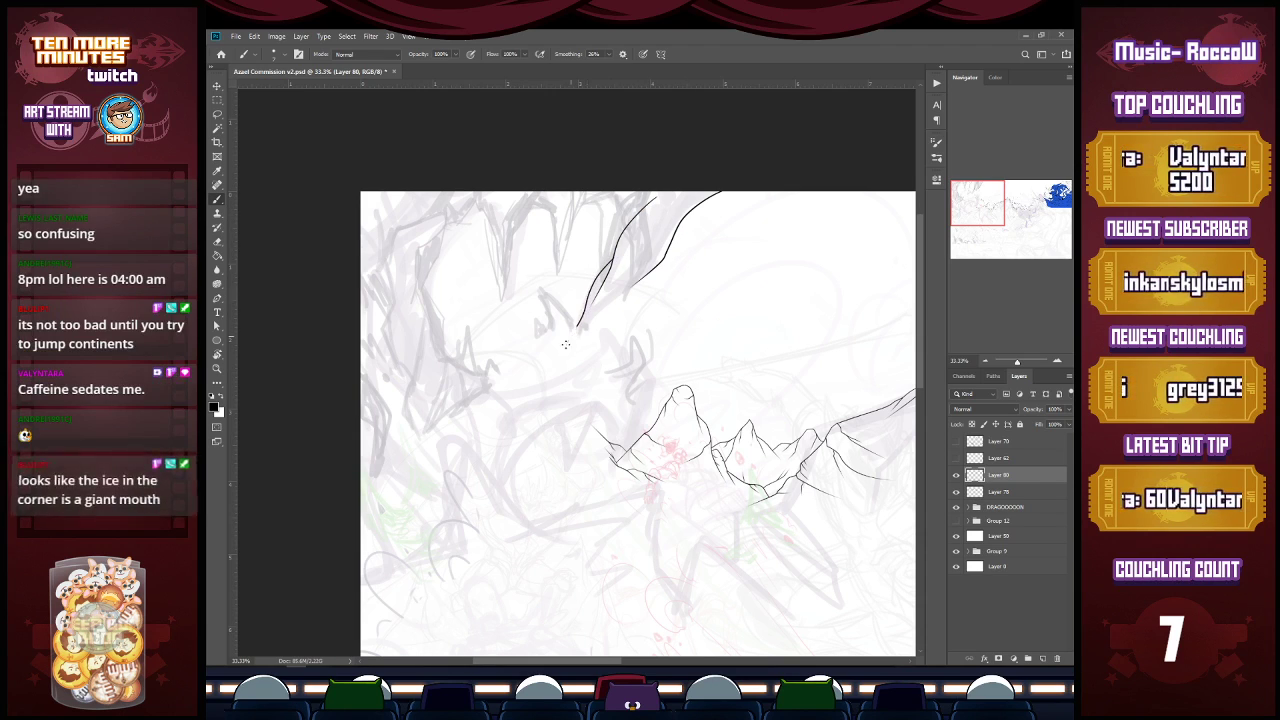
mouse_move(613, 256)
left_mouse_down()
mouse_move(561, 346)
mouse_move(593, 334)
mouse_move(645, 268)
left_mouse_up()
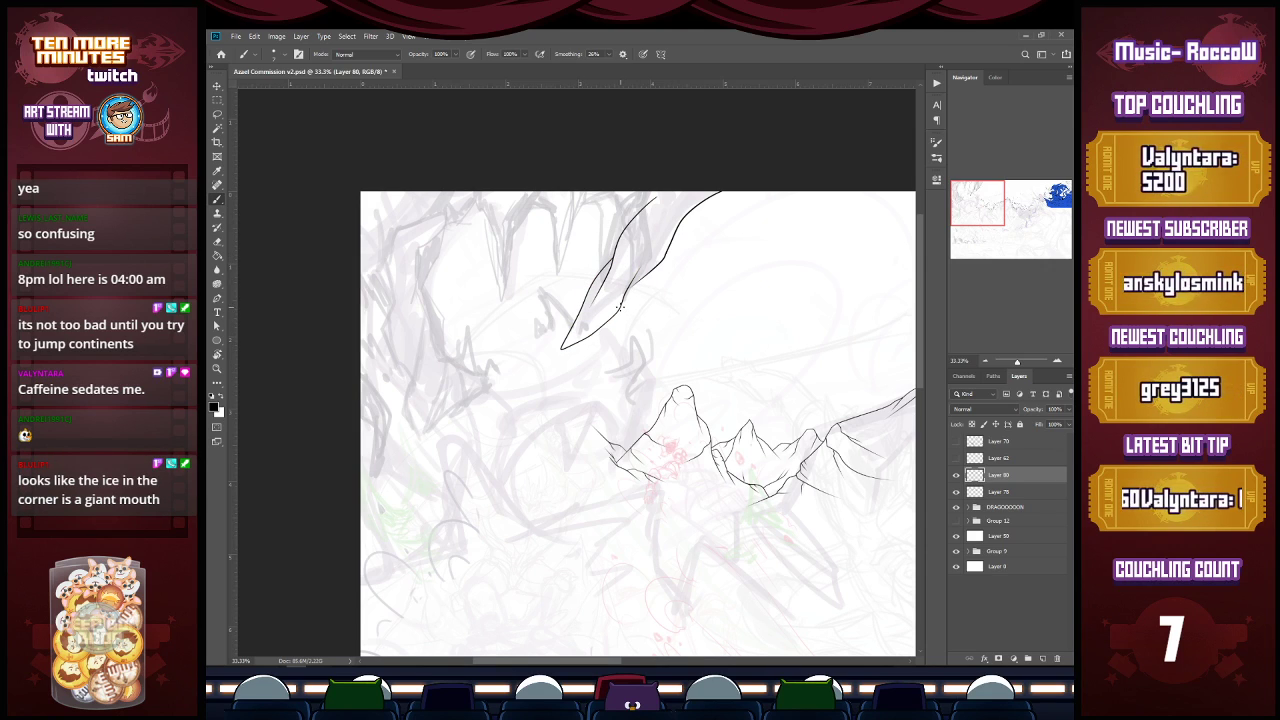
Step: Ink a side facet along the long ice spike's outer edge and a short facet line at its tip
key("z")
left_click(648, 279)
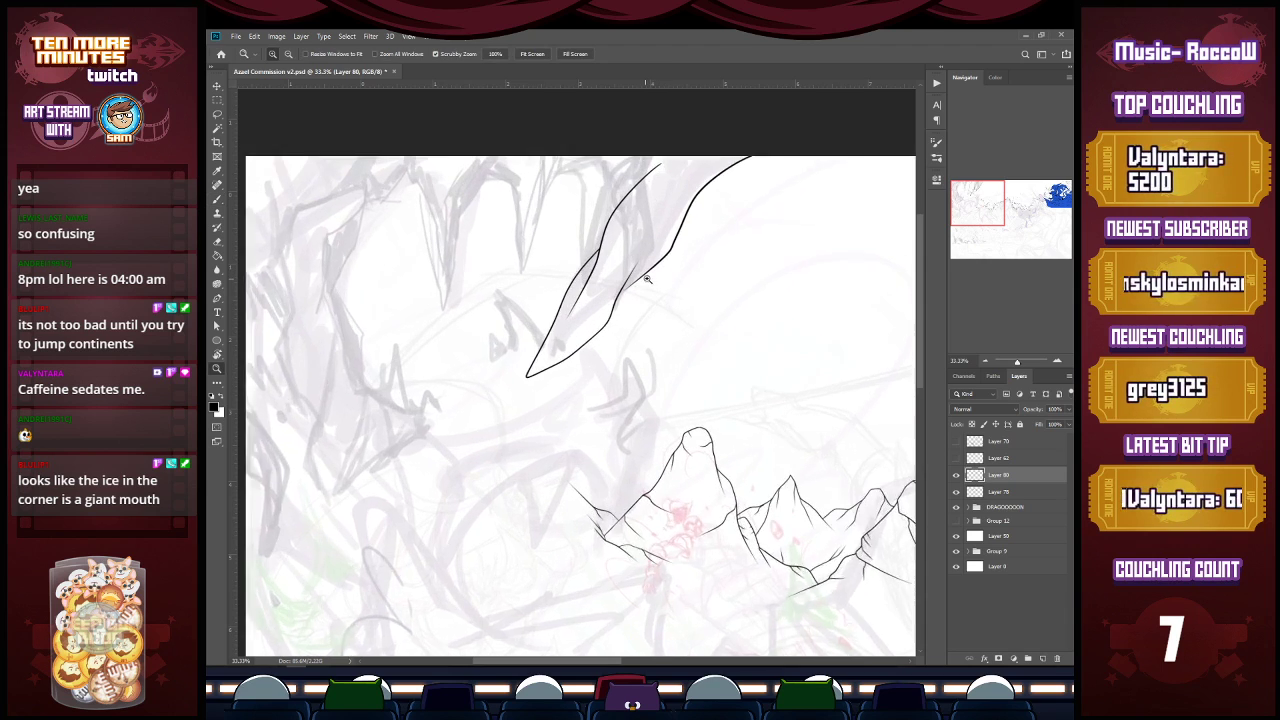
left_click(648, 279)
key("b")
left_click_drag(636, 289, 660, 256)
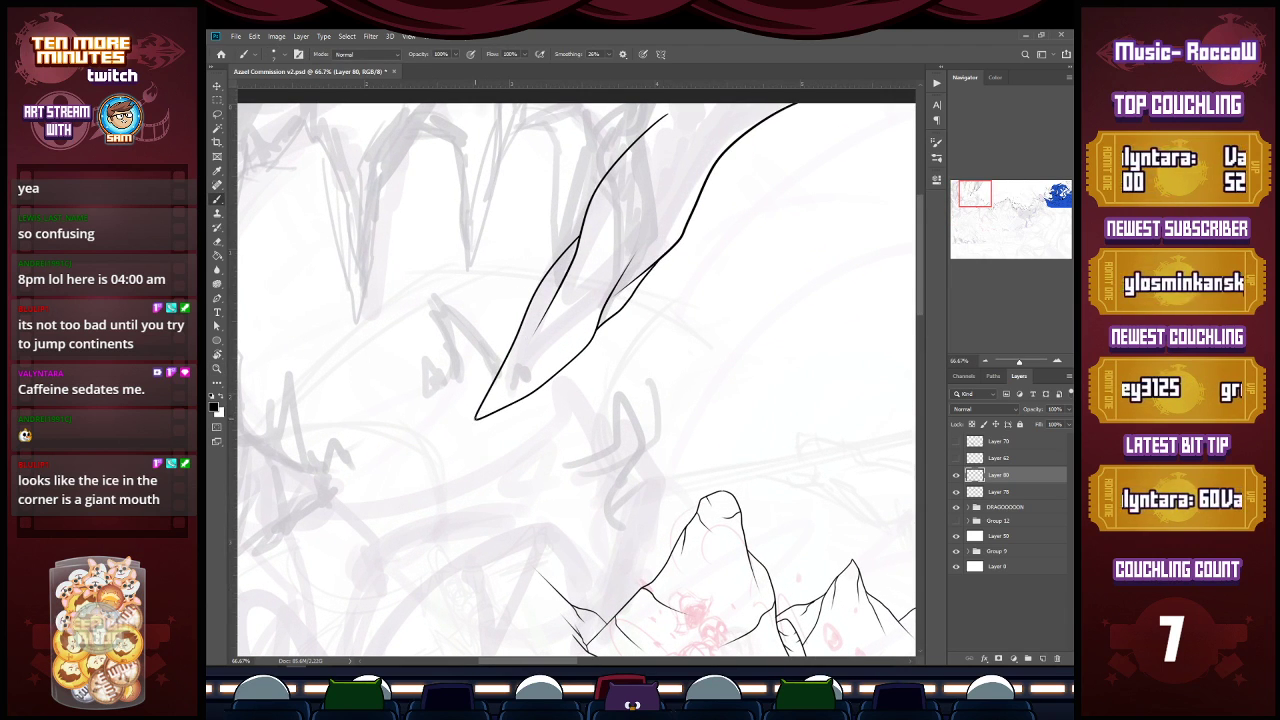
left_click_drag(476, 419, 523, 371)
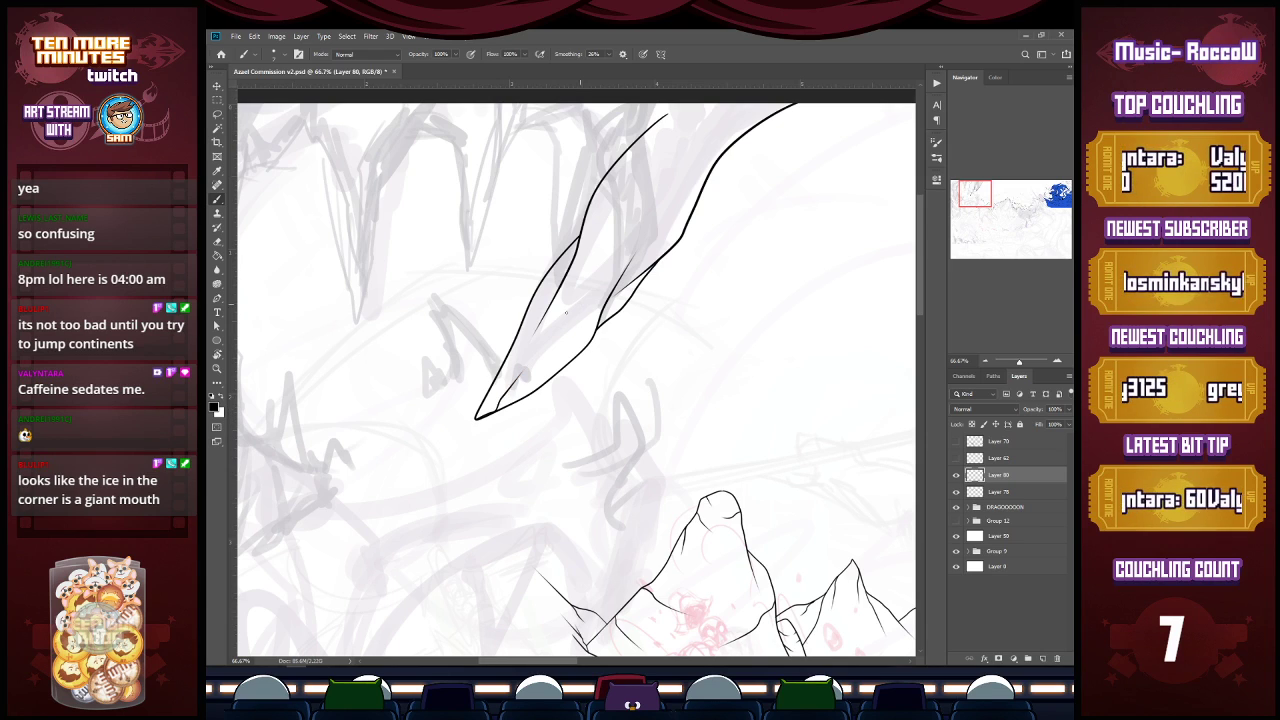
key("ctrl+z")
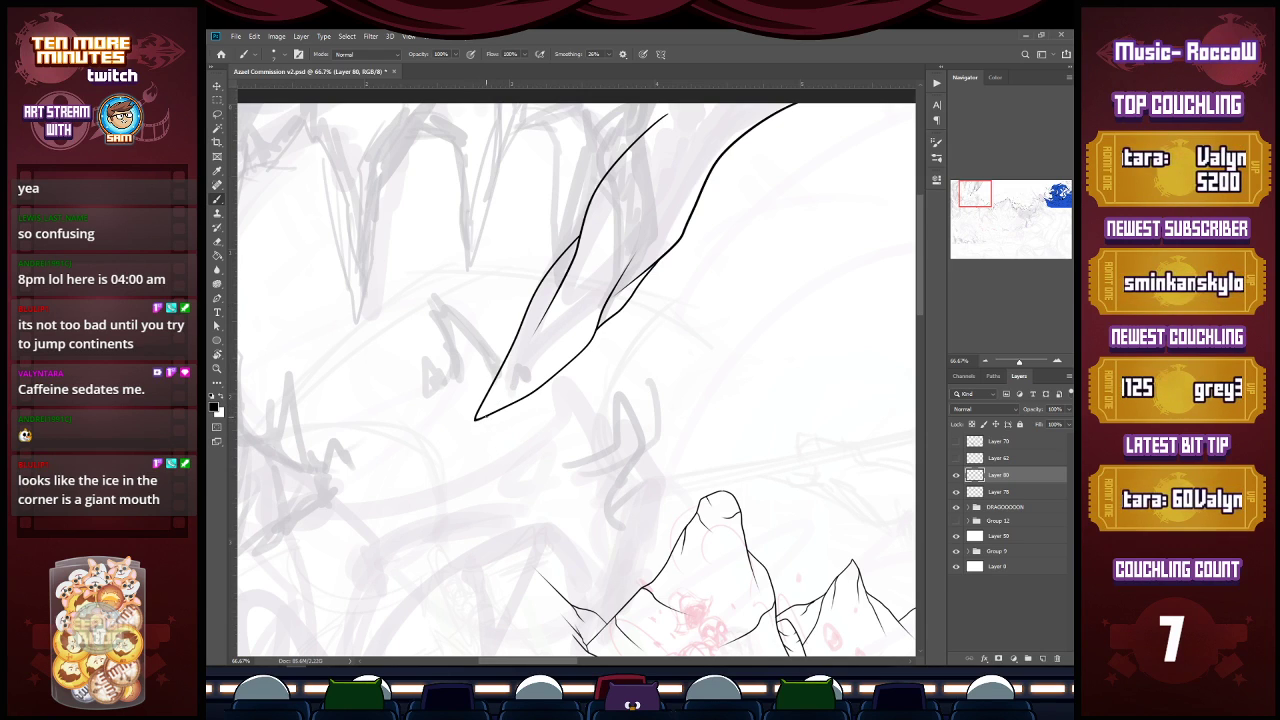
left_click_drag(478, 417, 524, 372)
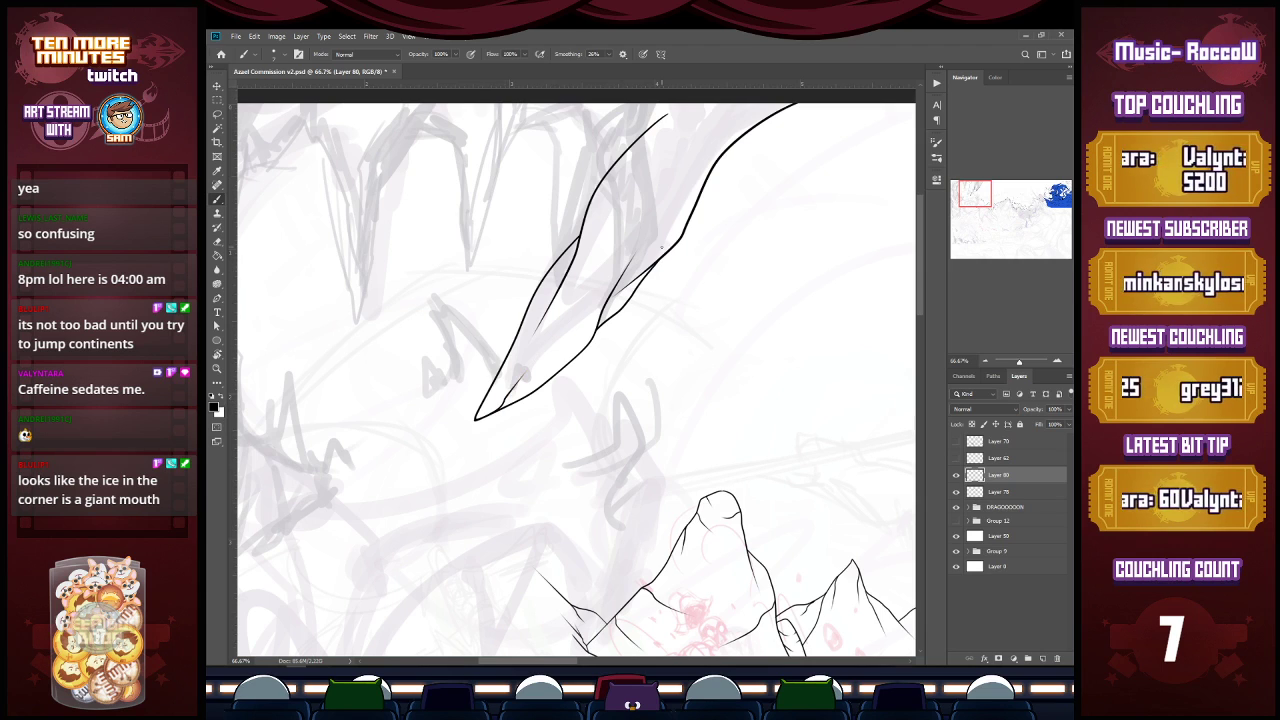
Step: Ink overlapping shard facets at the long spike's base up to the canvas's upper edge and save the document
left_click_drag(613, 231, 701, 216)
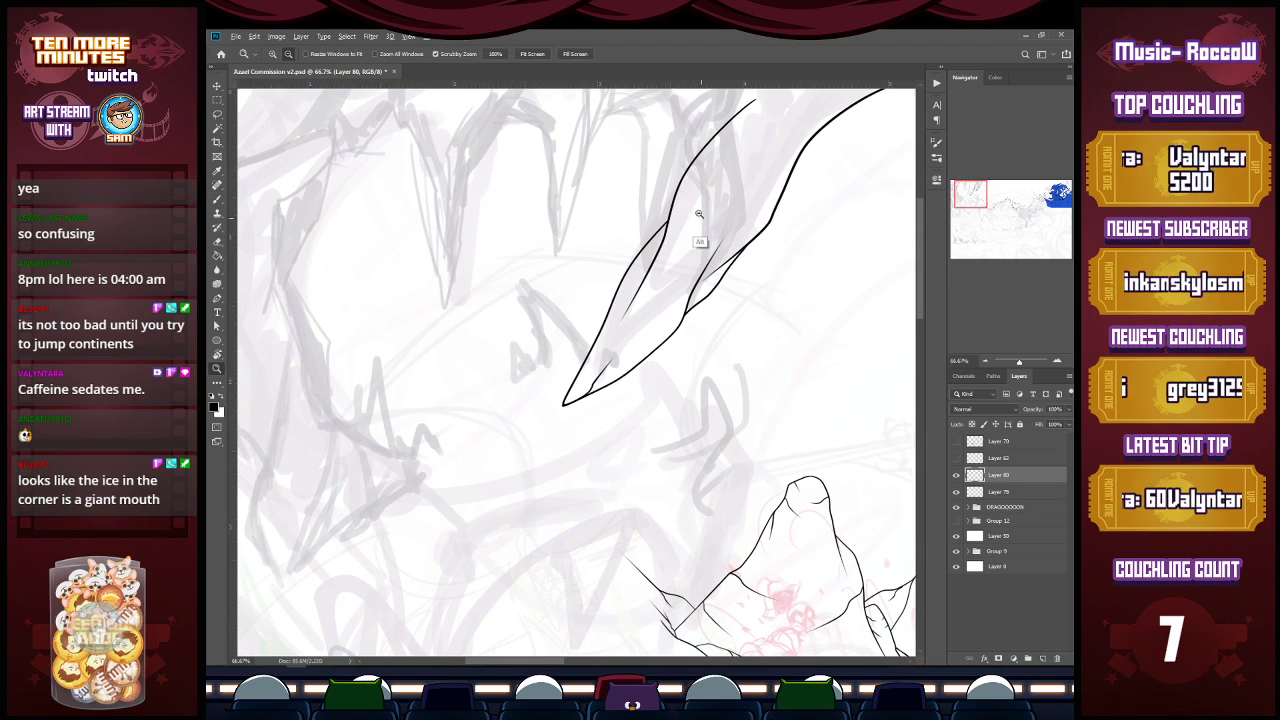
left_click(700, 215, "alt")
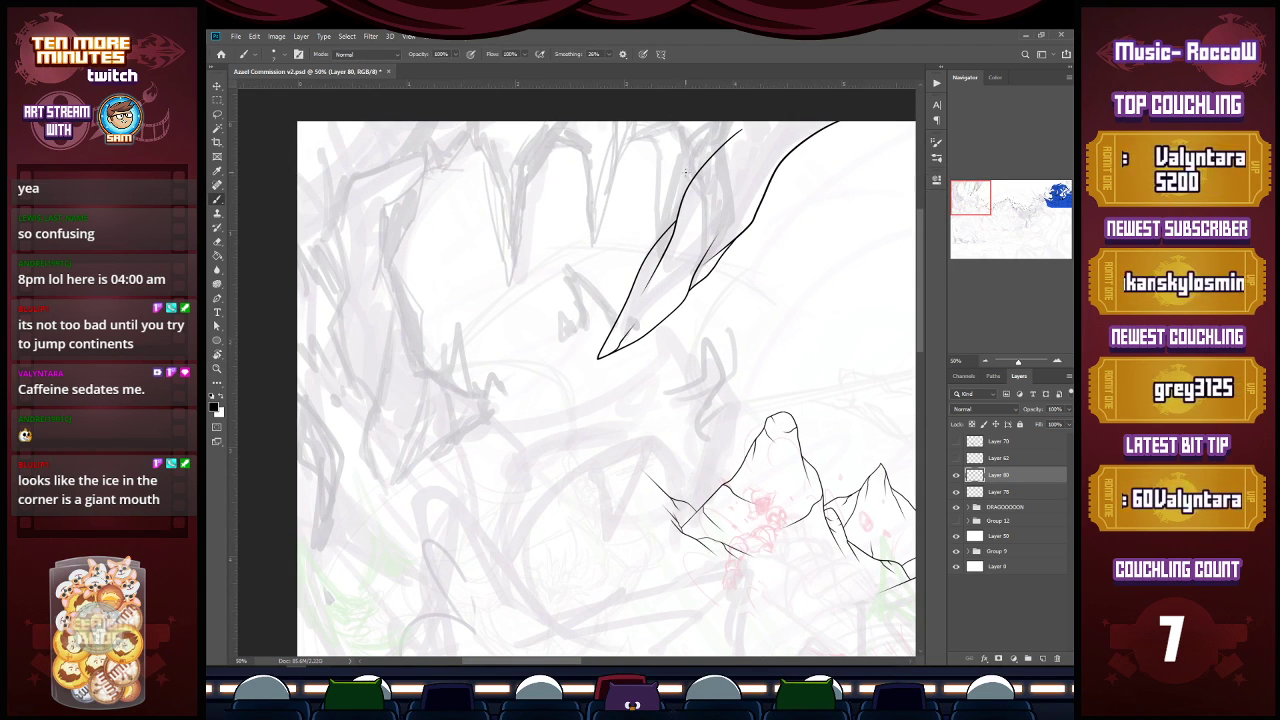
left_click_drag(684, 192, 693, 121)
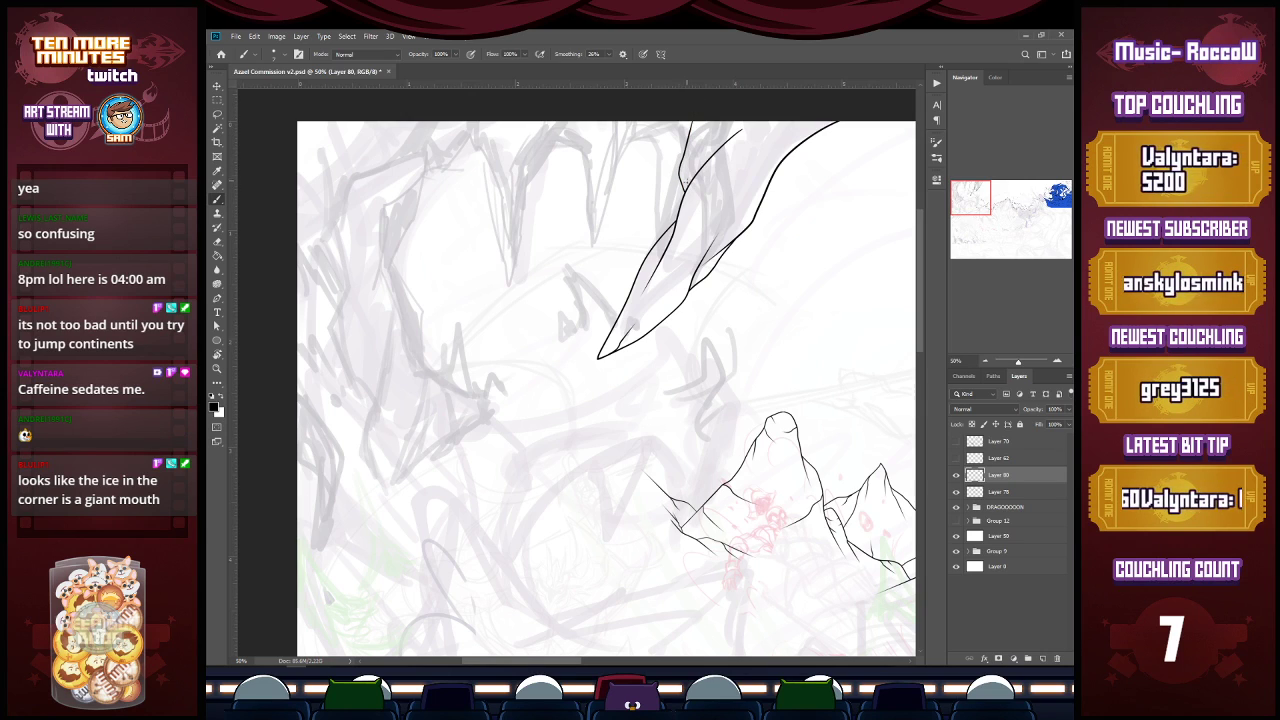
mouse_move(688, 186)
left_mouse_down()
mouse_move(706, 138)
mouse_move(730, 168)
mouse_move(800, 122)
left_mouse_up()
left_click_drag(754, 176, 747, 122)
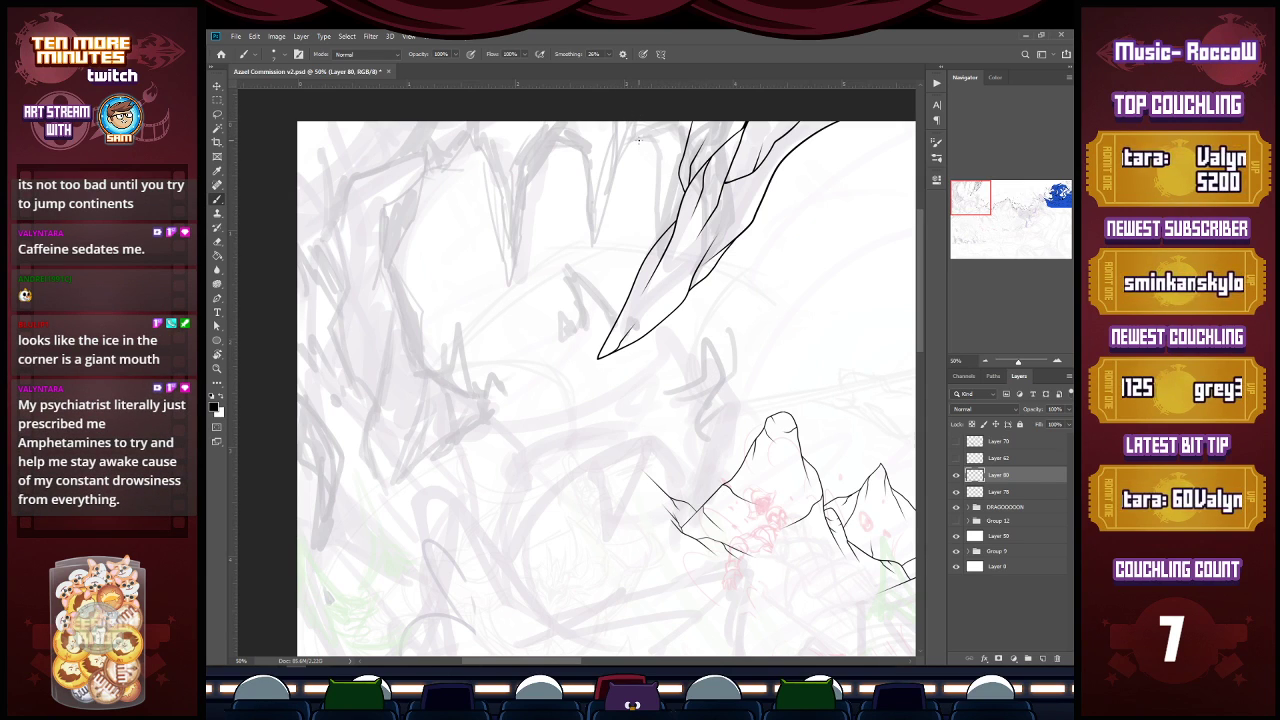
key("ctrl+s")
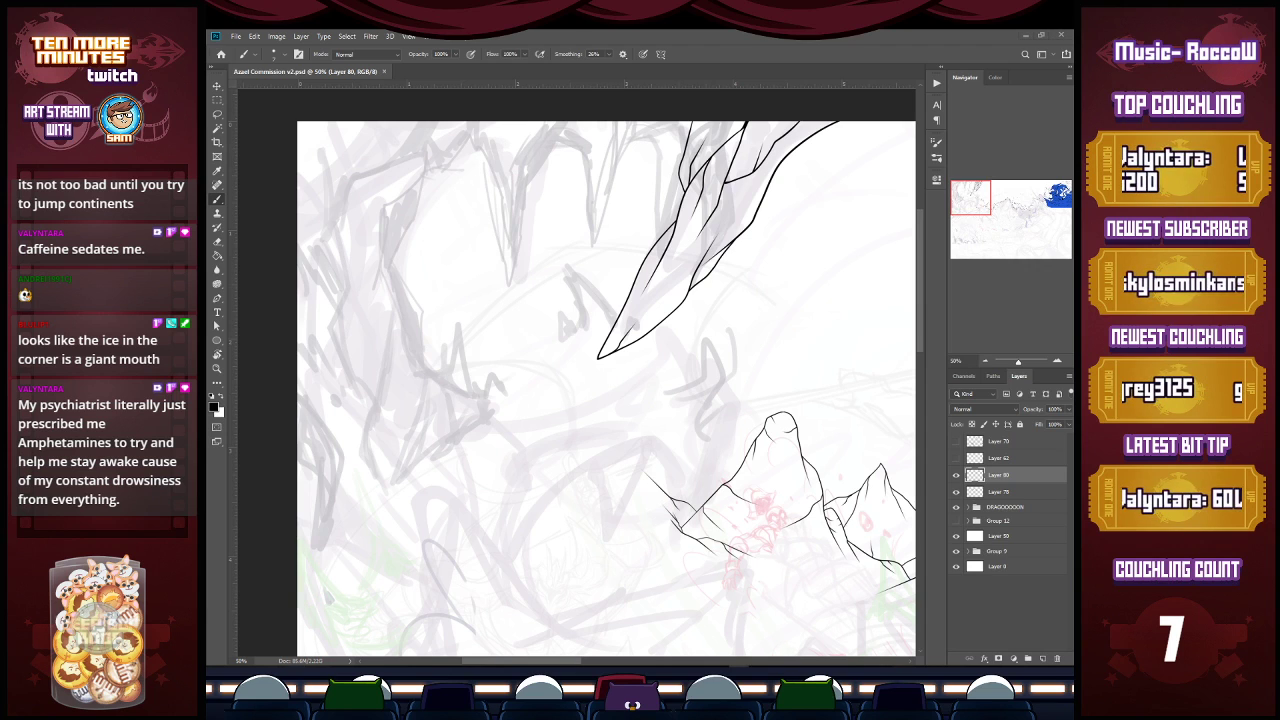
Step: Switch to the Photos window and examine the spiked ice formation in the reference image Capture.PNG
key("alt+Tab")
left_click_drag(743, 208, 688, 153)
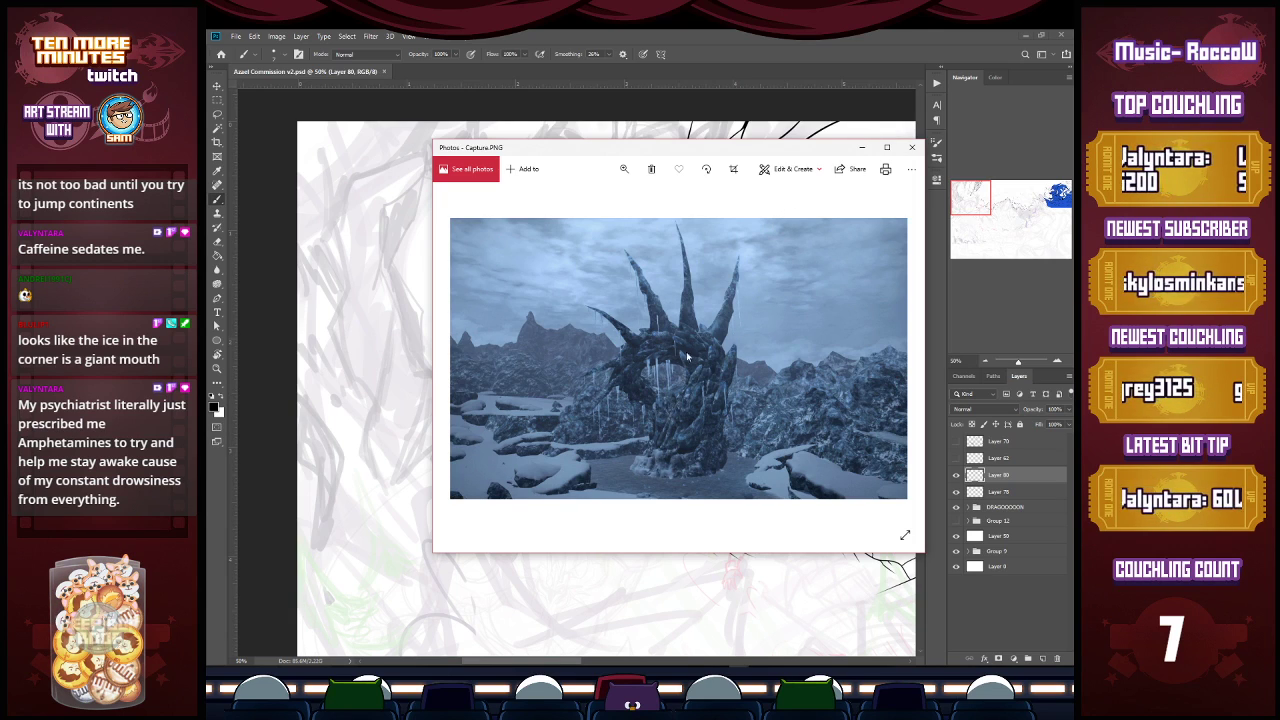
left_click_drag(808, 150, 210, 290)
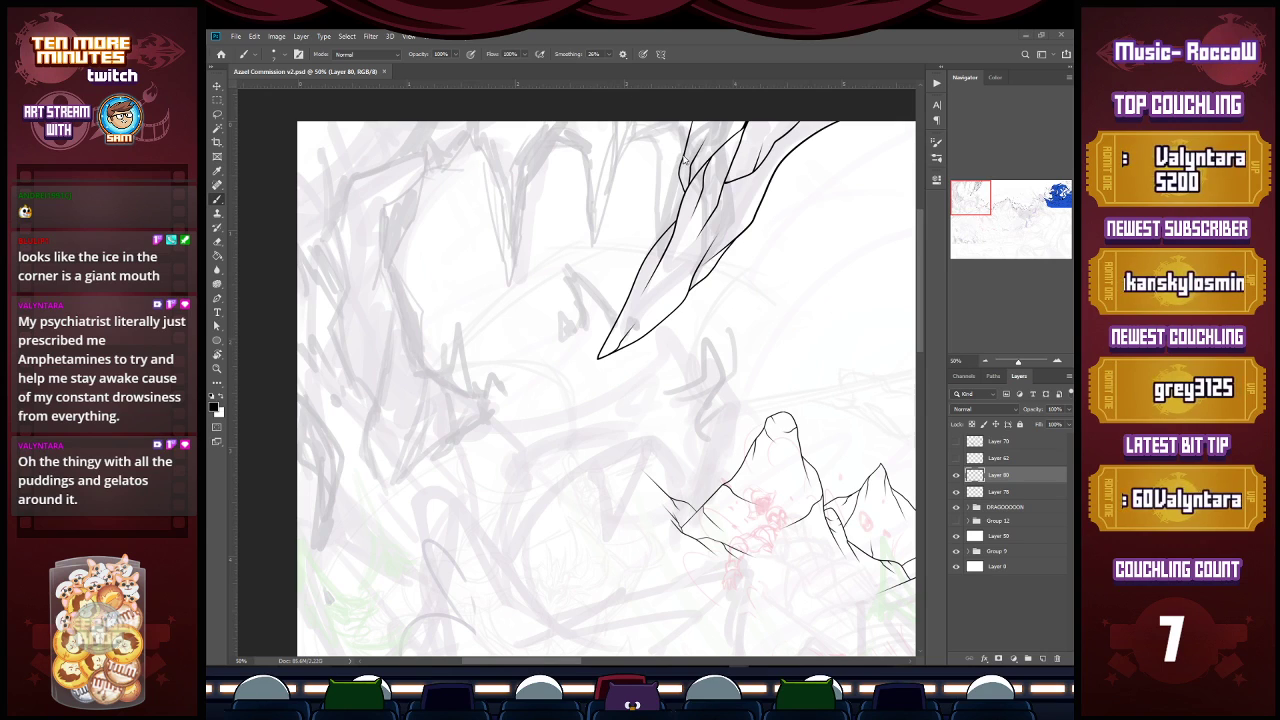
Step: Ink the jagged underside of the ice ledge, running from the long spike's base along the canvas's upper edge
left_click_drag(683, 162, 637, 97)
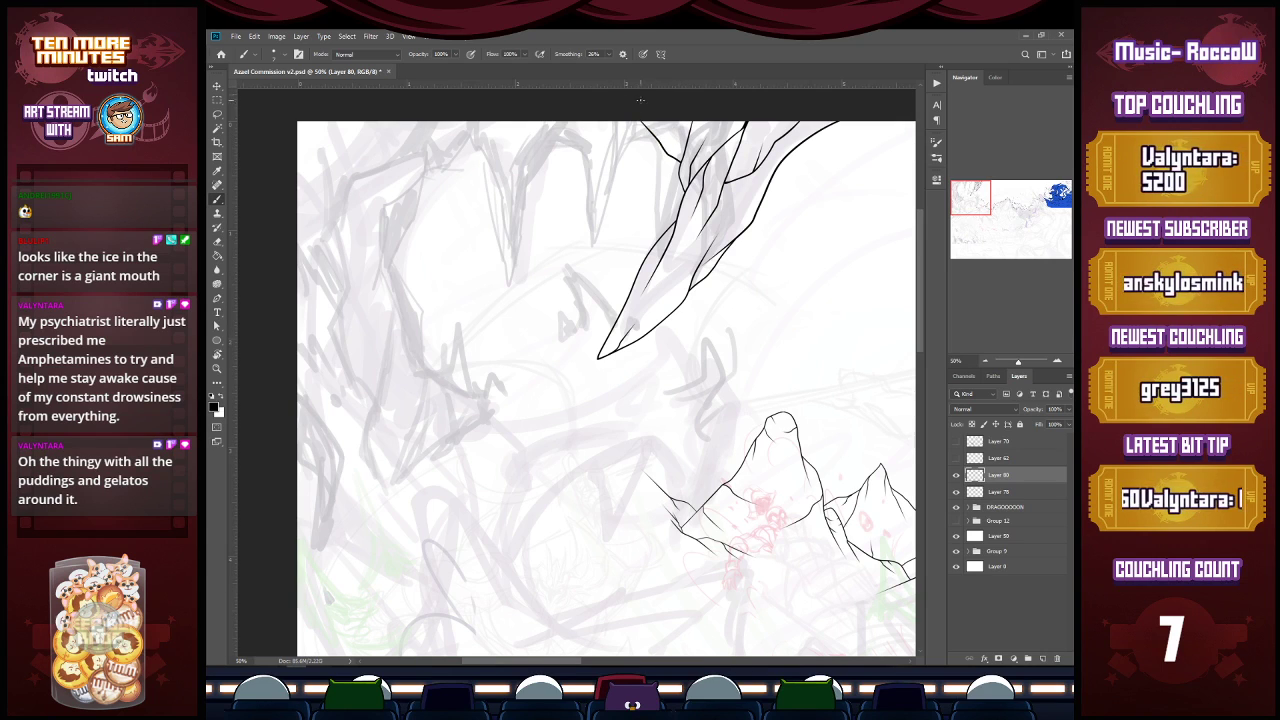
mouse_move(663, 143)
left_mouse_down()
mouse_move(605, 147)
mouse_move(545, 97)
left_mouse_up()
left_click_drag(644, 153, 612, 131)
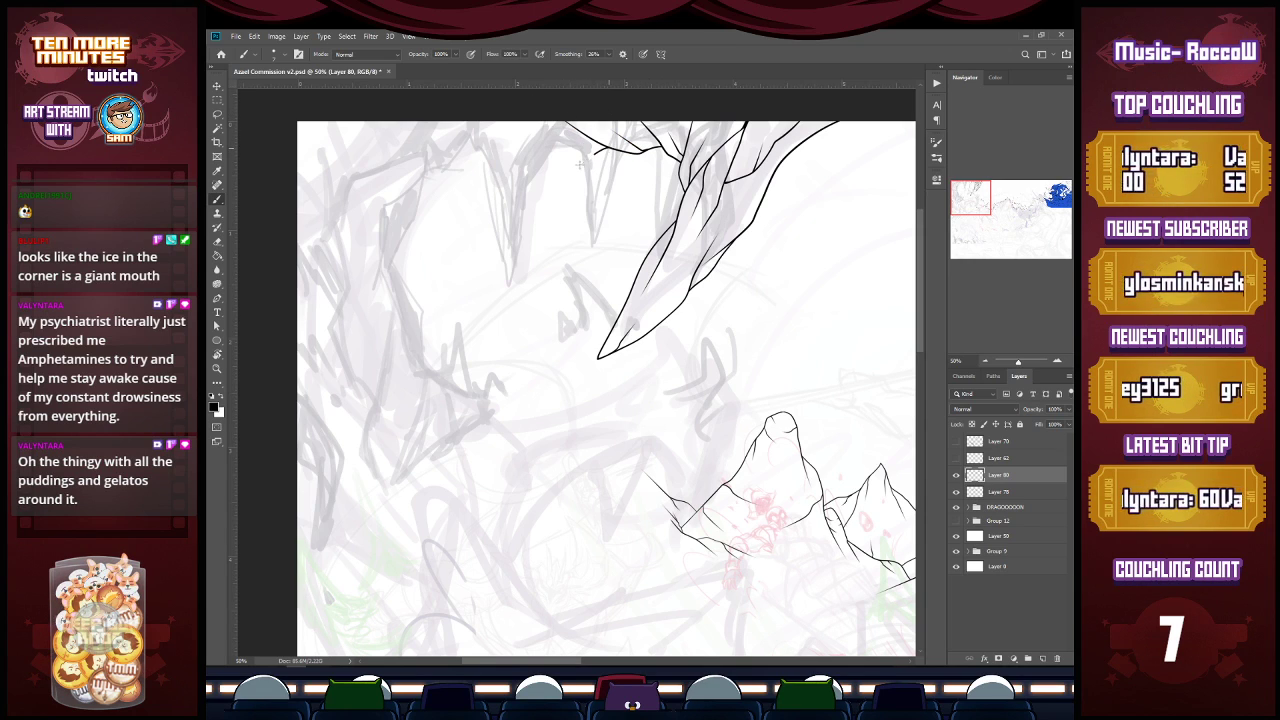
mouse_move(610, 148)
left_mouse_down()
mouse_move(556, 166)
mouse_move(468, 145)
left_mouse_up()
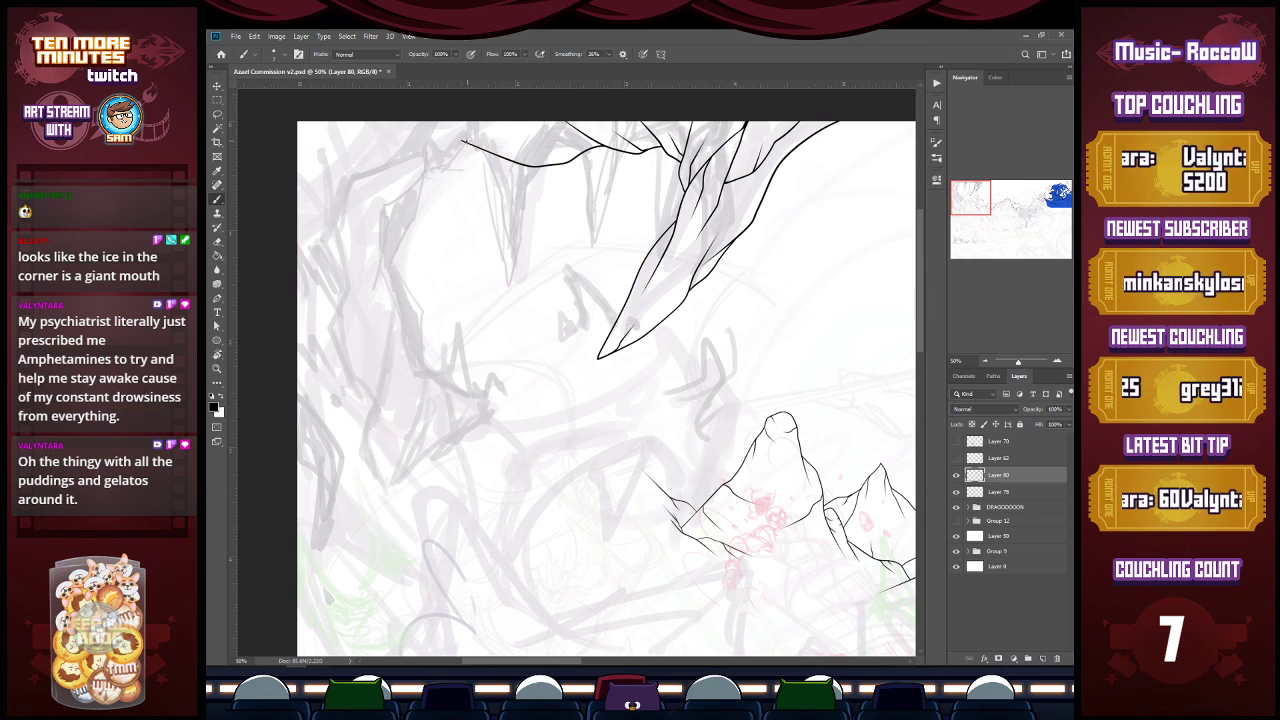
Step: Ink overlapping pointed shards with inner facet lines at the far end of the ice ledge
mouse_move(465, 141)
left_mouse_down()
mouse_move(540, 133)
mouse_move(510, 126)
mouse_move(520, 121)
left_mouse_up()
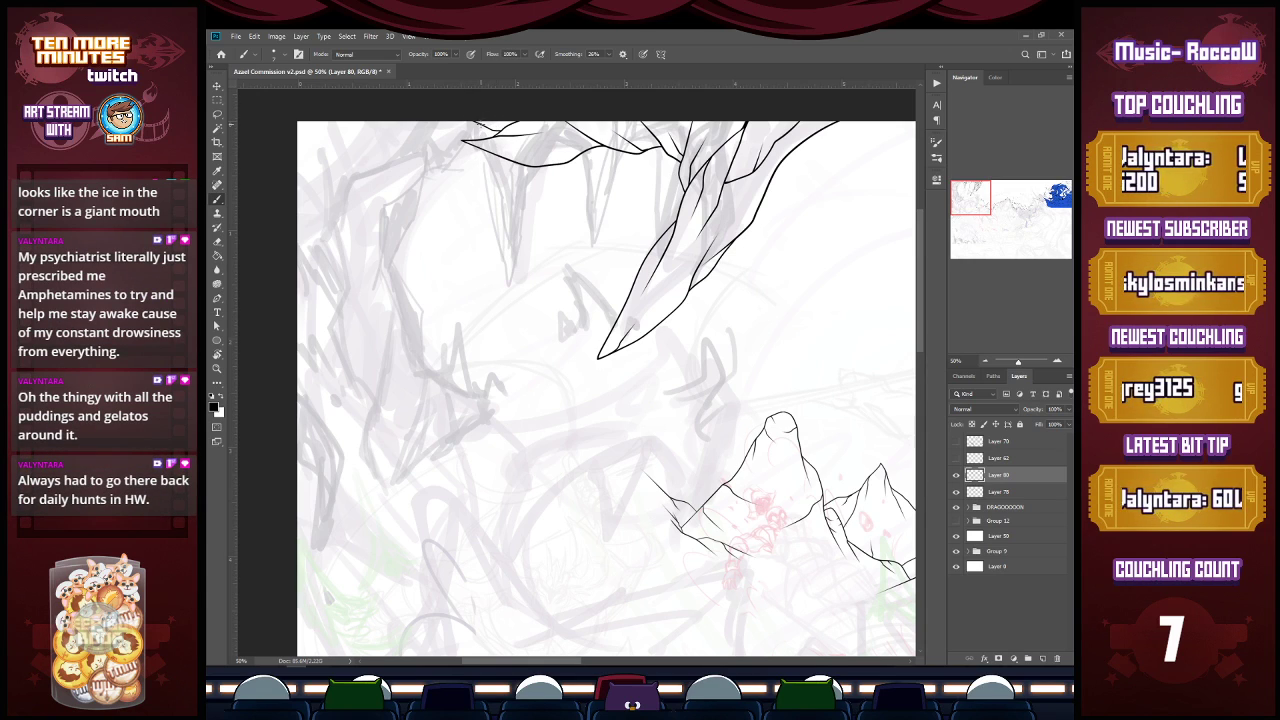
mouse_move(505, 157)
left_mouse_down()
mouse_move(440, 178)
mouse_move(394, 160)
mouse_move(448, 142)
mouse_move(438, 152)
mouse_move(394, 126)
mouse_move(462, 124)
mouse_move(446, 141)
mouse_move(466, 166)
left_mouse_up()
mouse_move(588, 150)
left_mouse_down()
mouse_move(530, 155)
mouse_move(622, 144)
left_mouse_up()
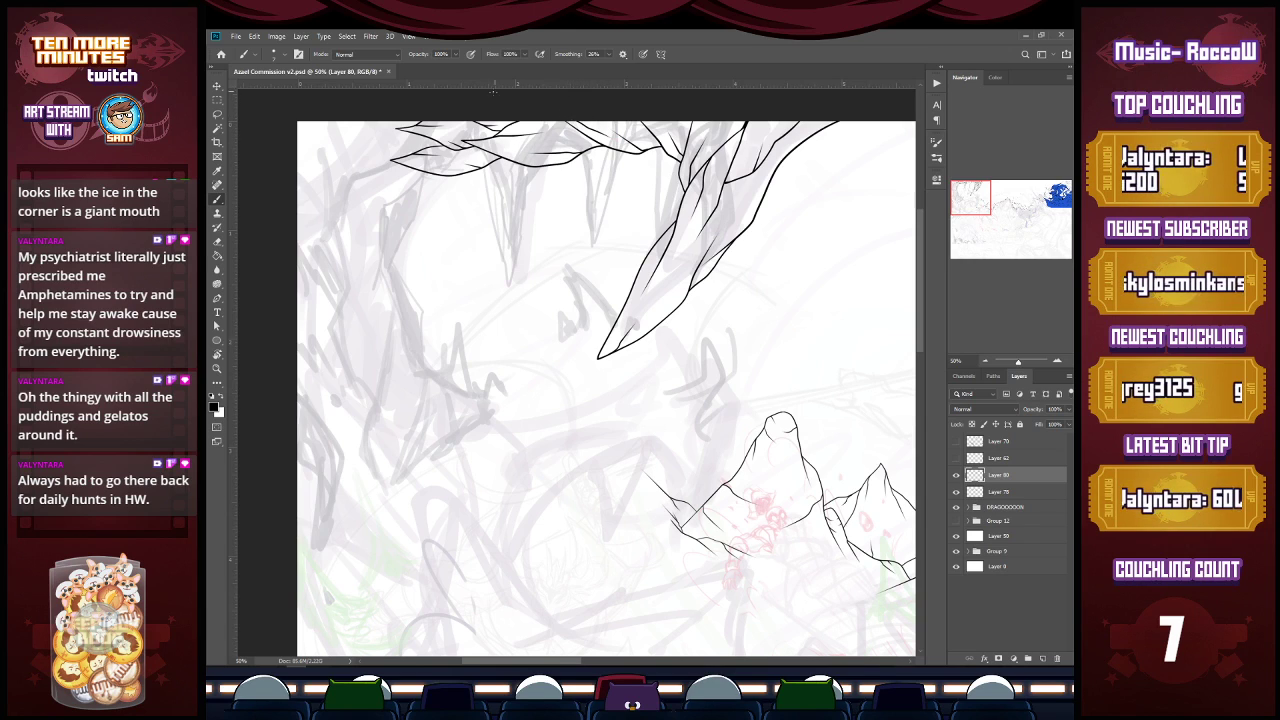
Step: Ink smaller pointed icicles with facet lines hanging from the ledge beside the long spike
key("z")
left_click(711, 357, "alt")
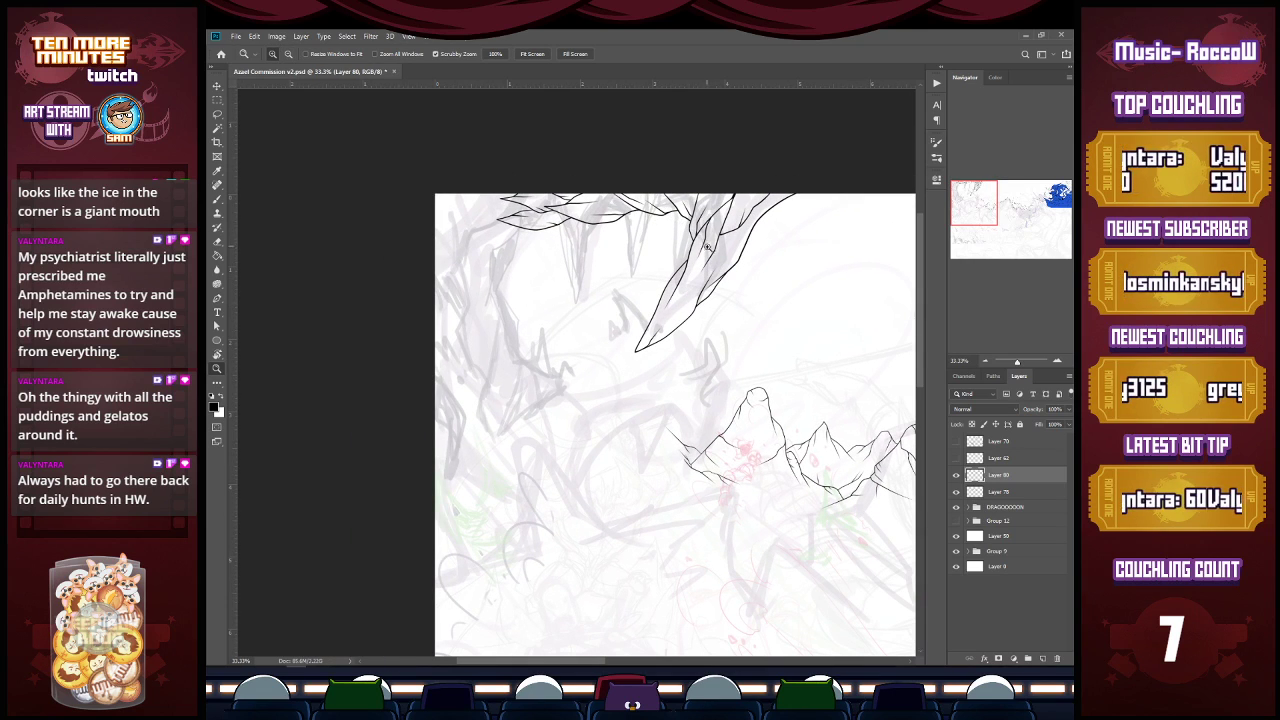
left_click(640, 228)
left_click(640, 228)
key("b")
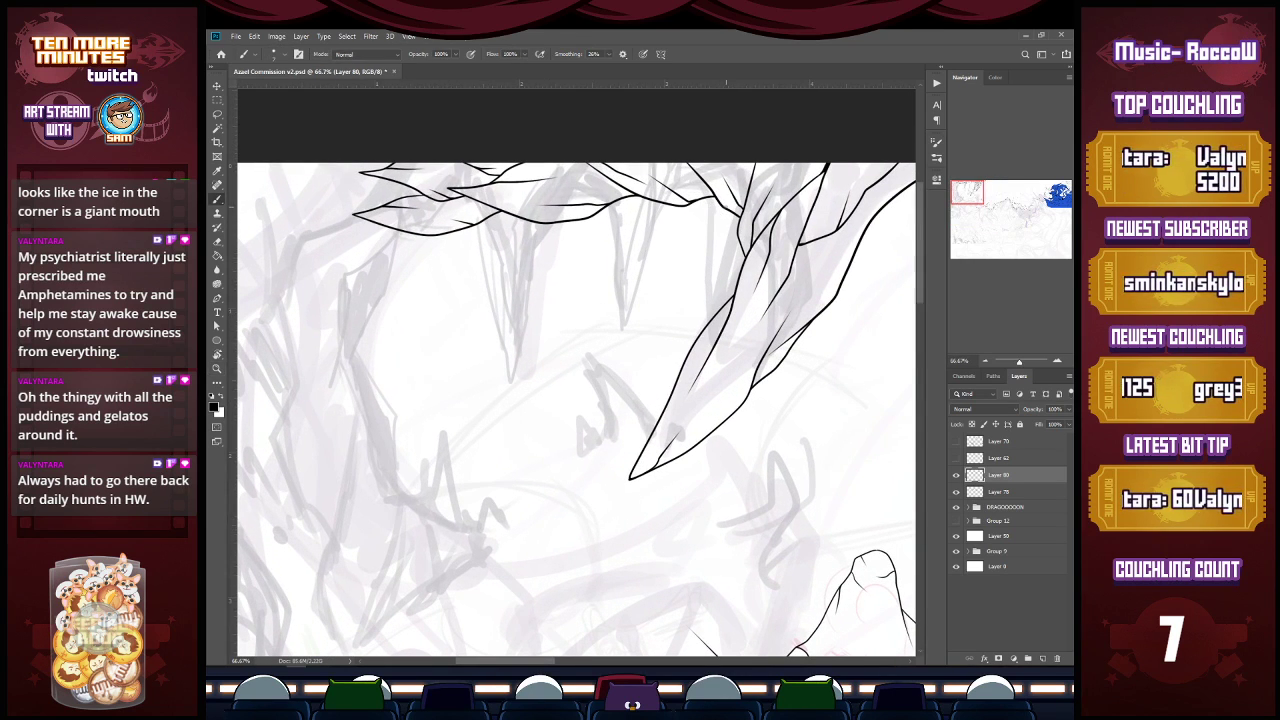
mouse_move(716, 205)
left_mouse_down()
mouse_move(611, 314)
mouse_move(640, 208)
mouse_move(627, 278)
left_mouse_up()
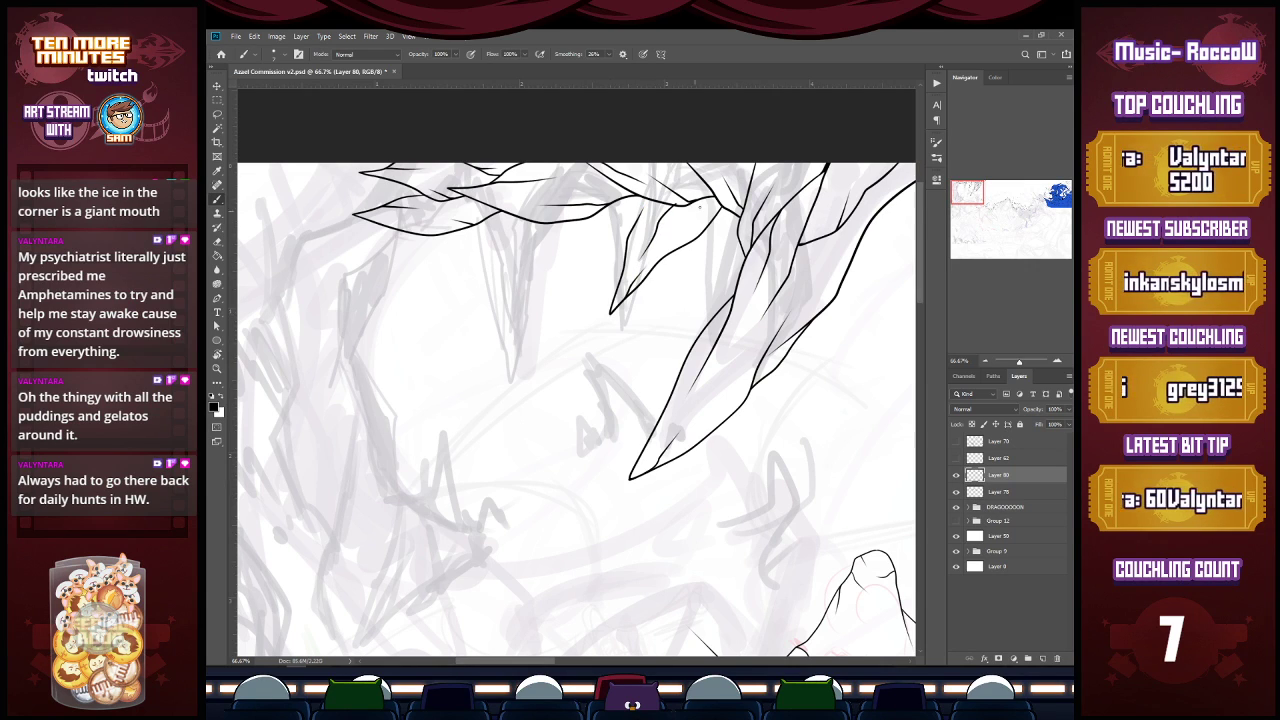
key("ctrl+z")
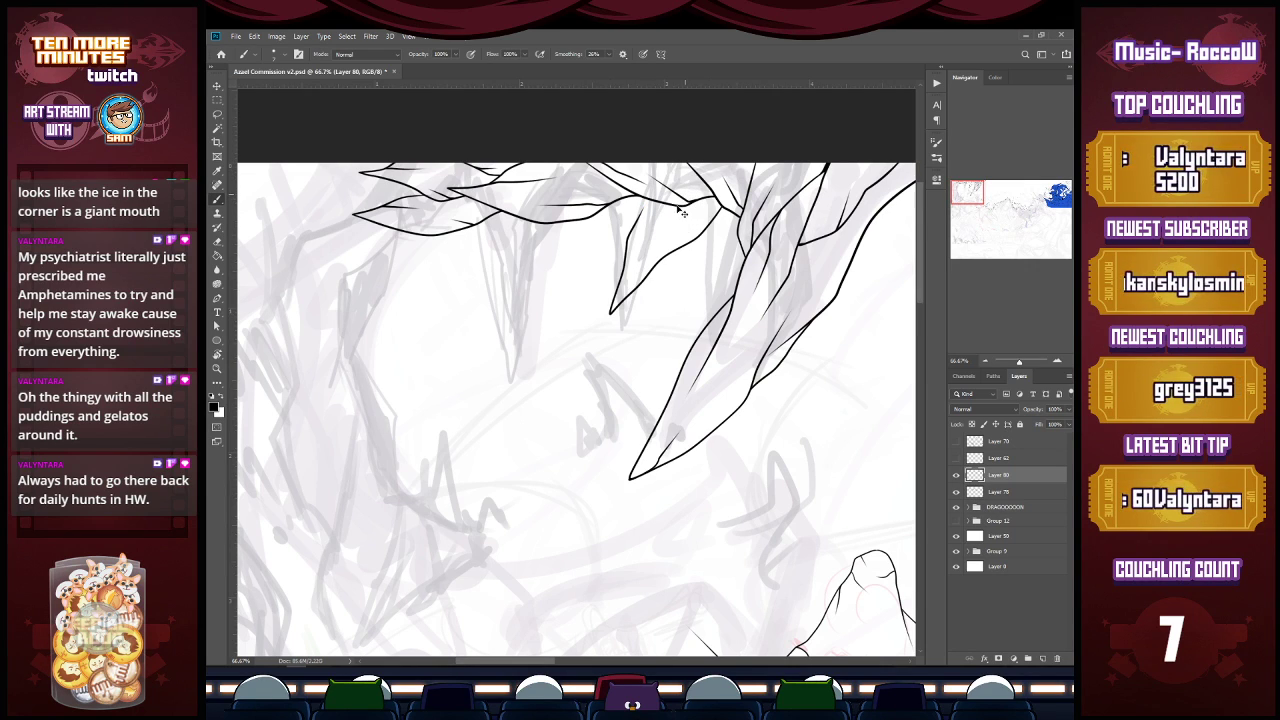
mouse_move(632, 232)
left_mouse_down()
mouse_move(522, 276)
mouse_move(612, 224)
left_mouse_up()
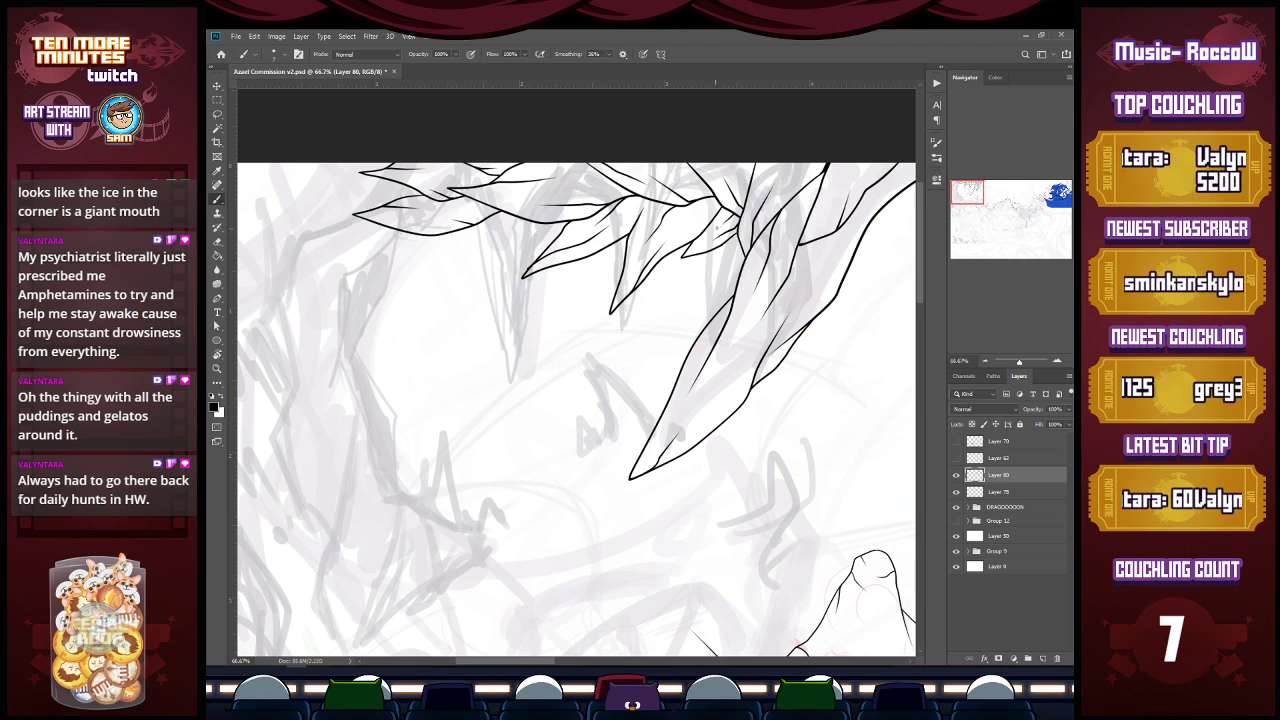
Step: Ink a short hanging icicle on the mountain-facing side of the long spike's base
scroll(736, 222, "down", 1, "alt")
scroll(744, 430, "down", 2, "alt")
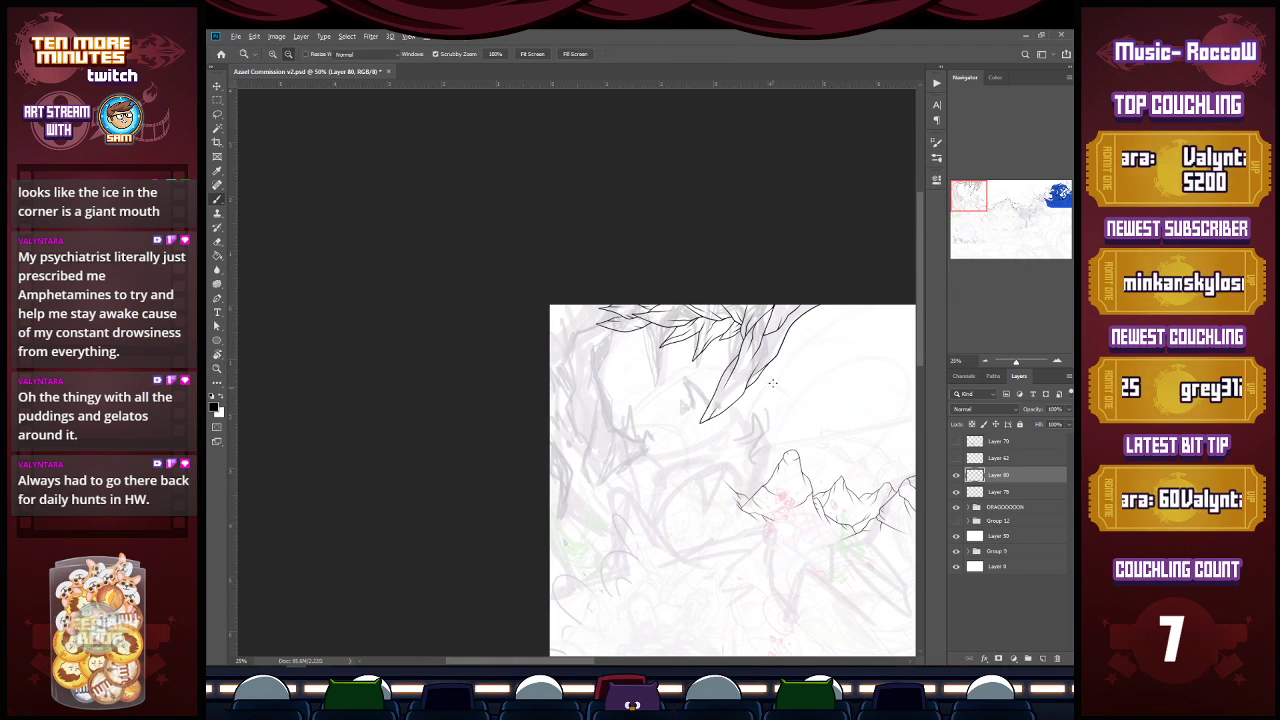
scroll(798, 327, "up", 2, "alt")
mouse_move(780, 326)
left_mouse_down()
mouse_move(782, 367)
mouse_move(844, 315)
mouse_move(866, 263)
left_mouse_up()
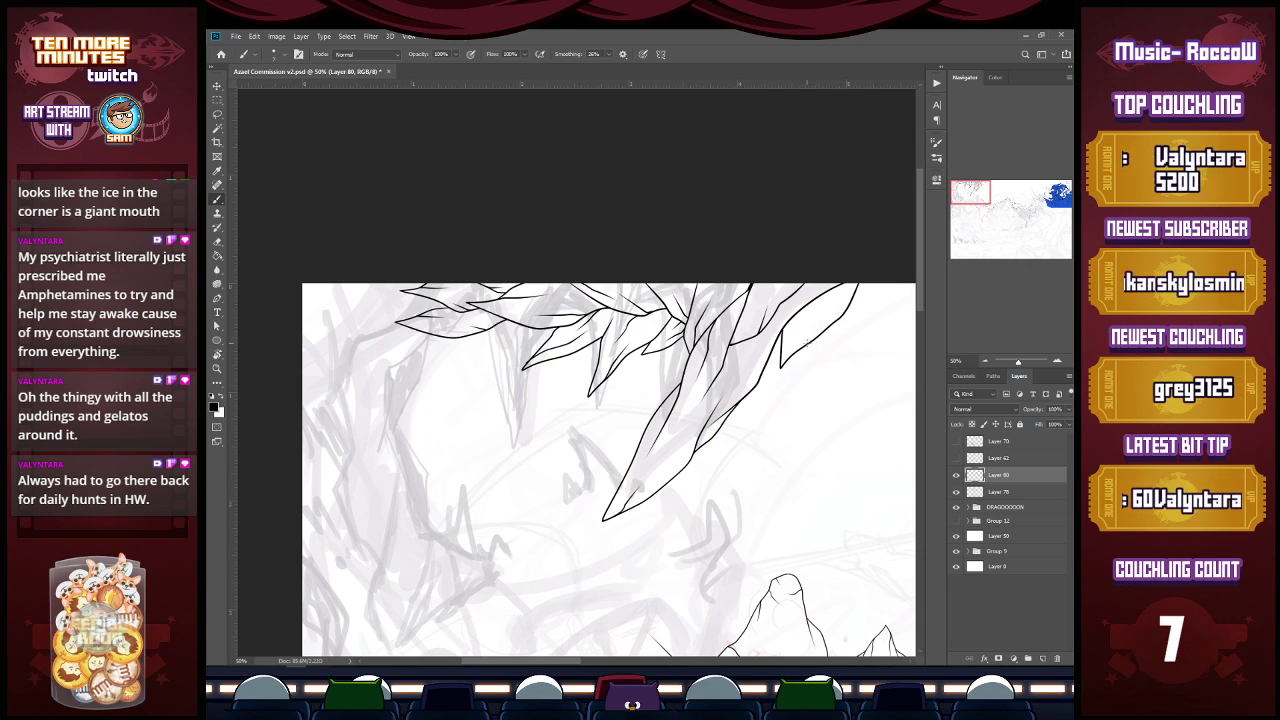
Step: Ink a hooked ice spike near the canvas's upper corner and join it to the ledge and the canvas edge
key("z")
scroll(804, 350, "down", 2, "alt")
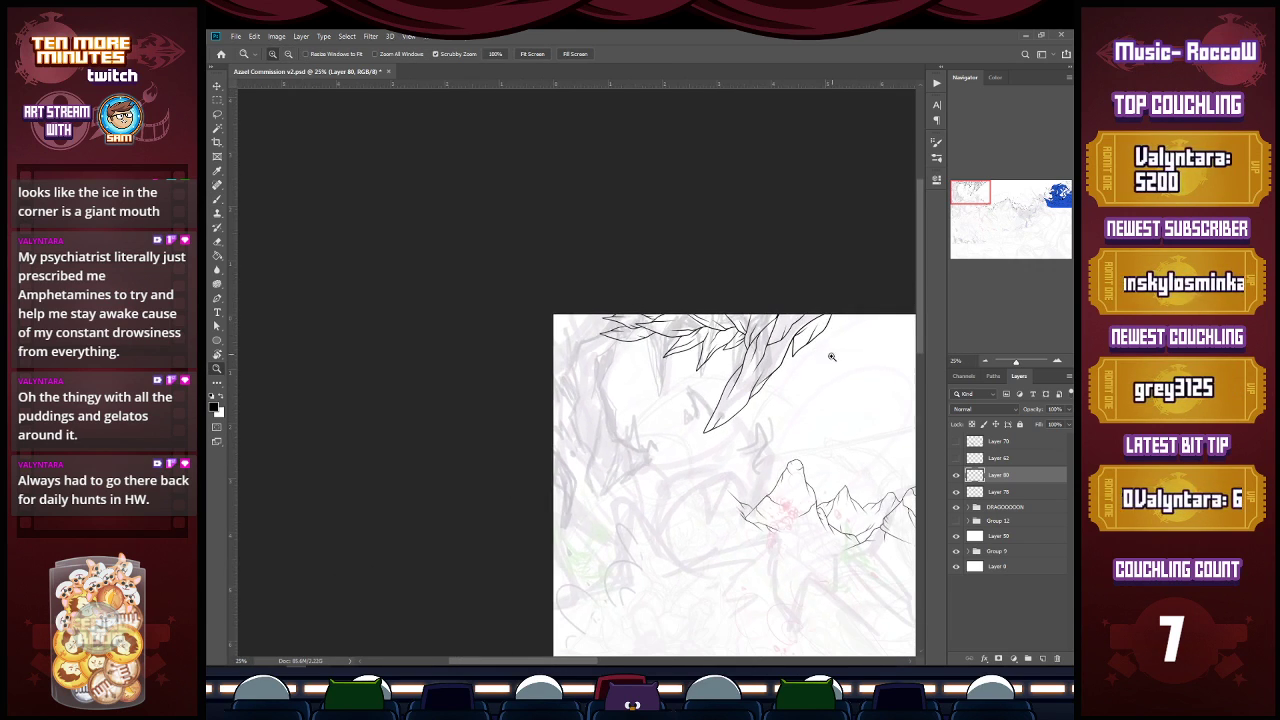
left_click(585, 340)
left_click(603, 310)
key("b")
mouse_move(652, 338)
left_mouse_down()
mouse_move(582, 412)
mouse_move(604, 312)
left_mouse_up()
mouse_move(586, 409)
left_mouse_down()
mouse_move(608, 344)
mouse_move(609, 374)
left_mouse_up()
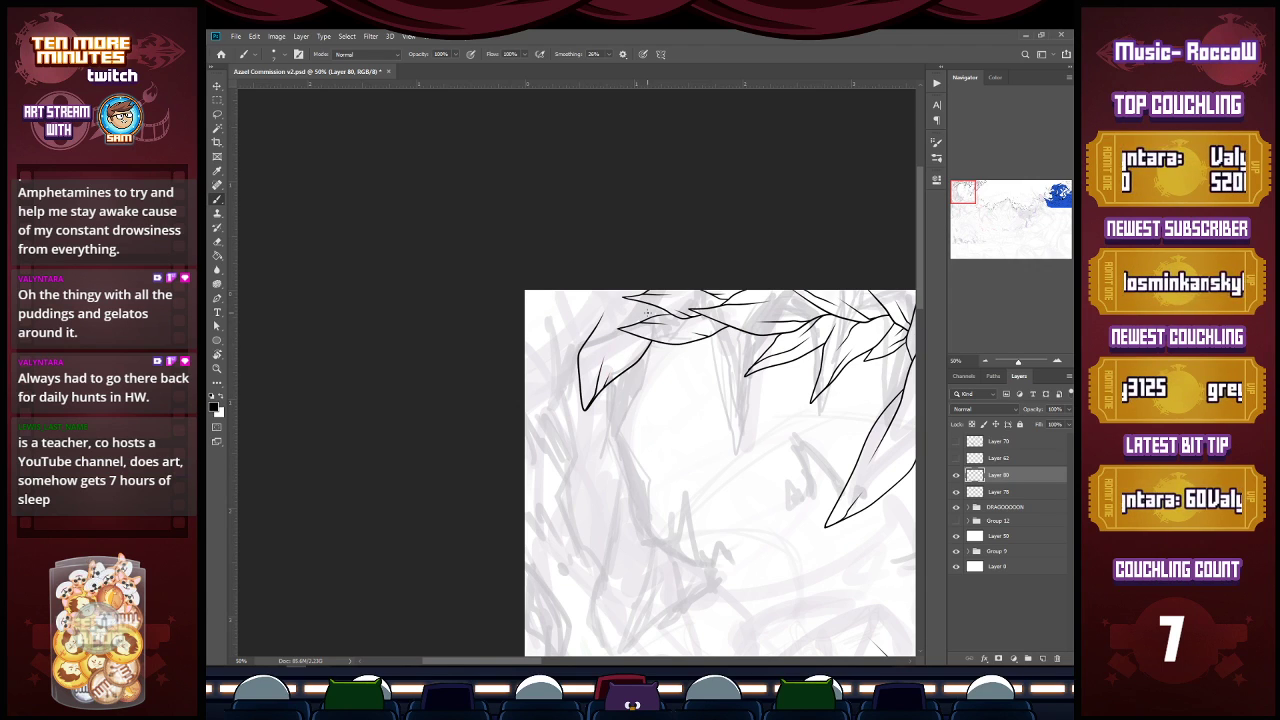
left_click_drag(622, 298, 586, 292)
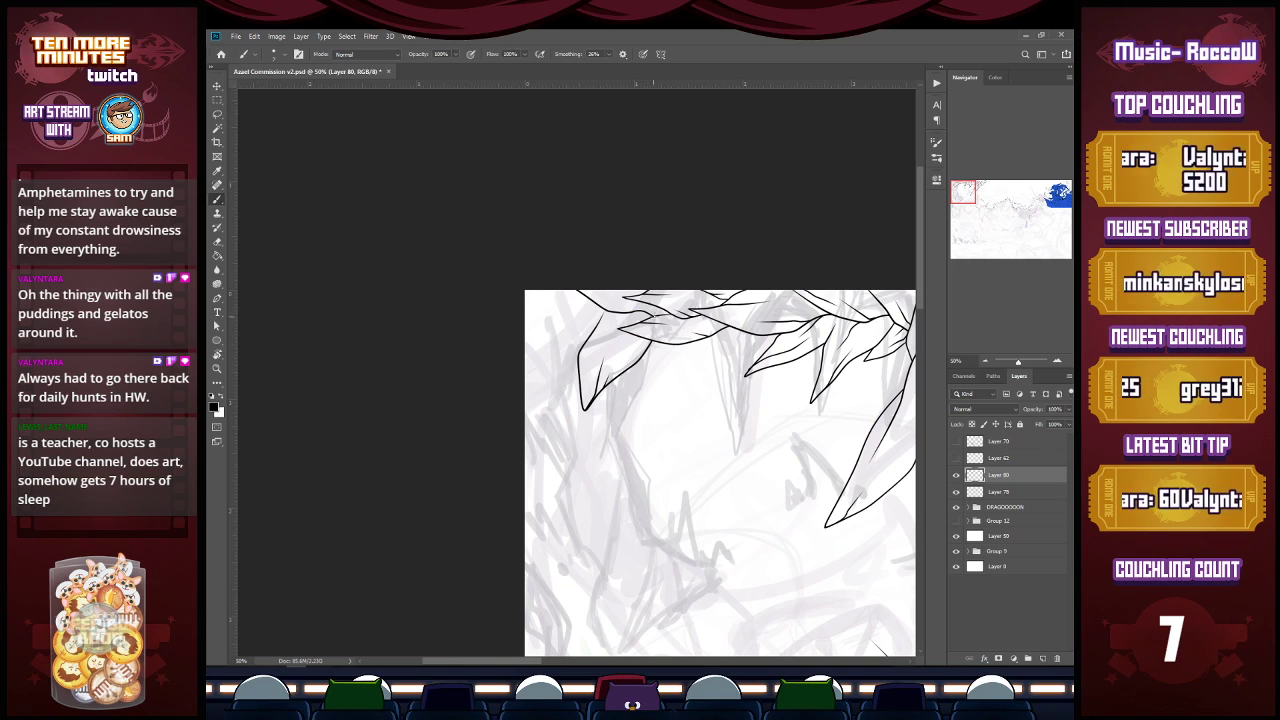
mouse_move(588, 294)
left_mouse_down()
mouse_move(620, 302)
mouse_move(588, 369)
left_mouse_up()
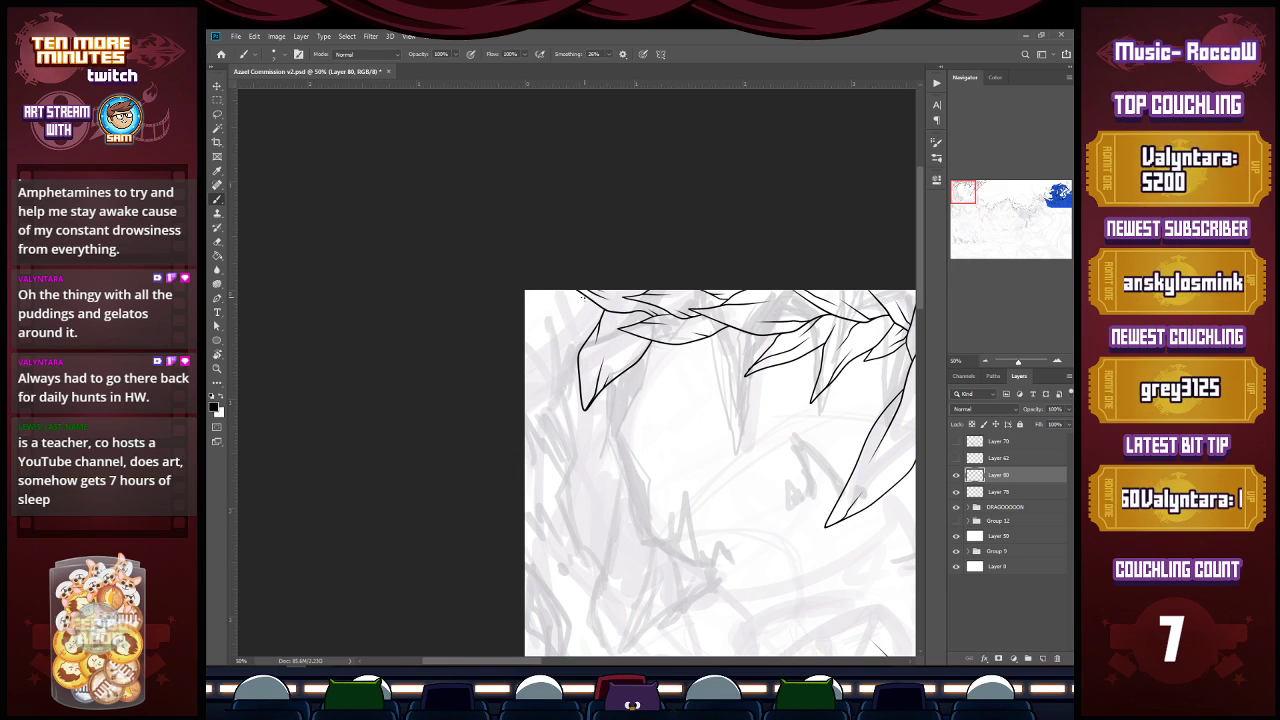
Step: Ink overlapping pointed shards with facet lines from the hooked spike out to the canvas's side edge
mouse_move(582, 294)
left_mouse_down()
mouse_move(542, 295)
mouse_move(495, 350)
left_mouse_up()
left_click_drag(579, 356, 522, 363)
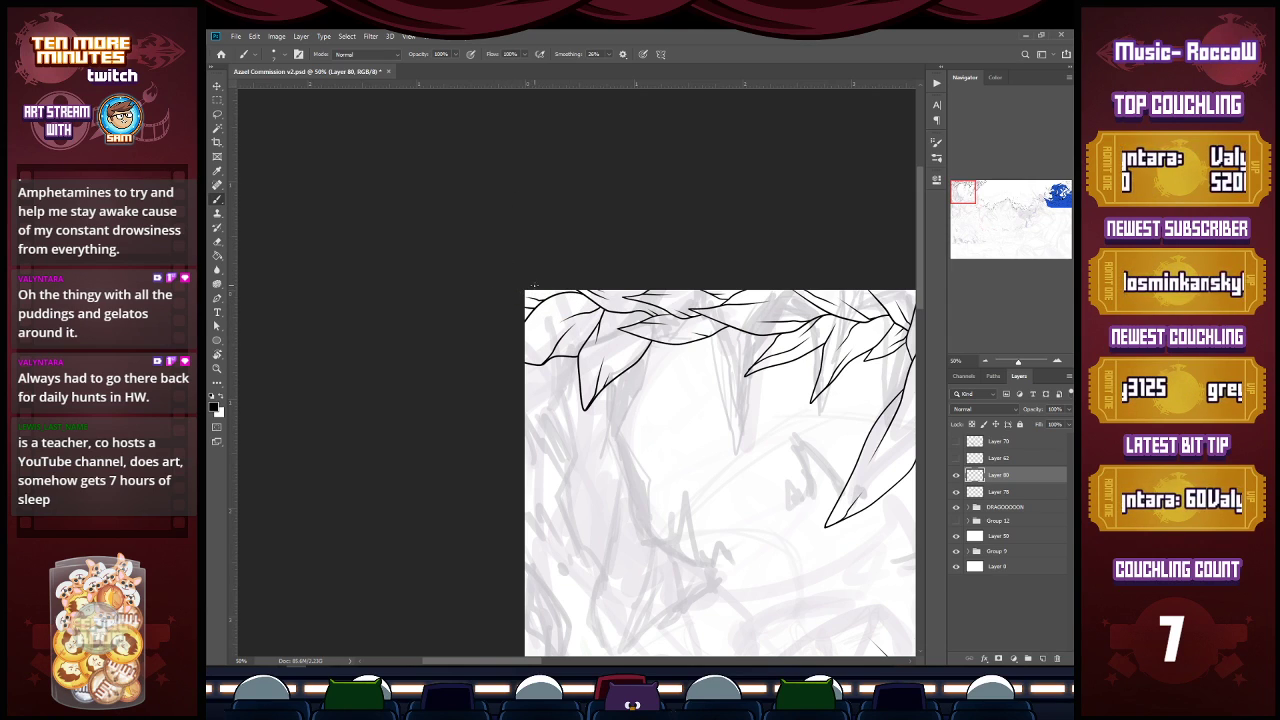
mouse_move(530, 362)
left_mouse_down()
mouse_move(532, 398)
mouse_move(563, 424)
mouse_move(576, 386)
mouse_move(564, 422)
mouse_move(571, 413)
left_mouse_up()
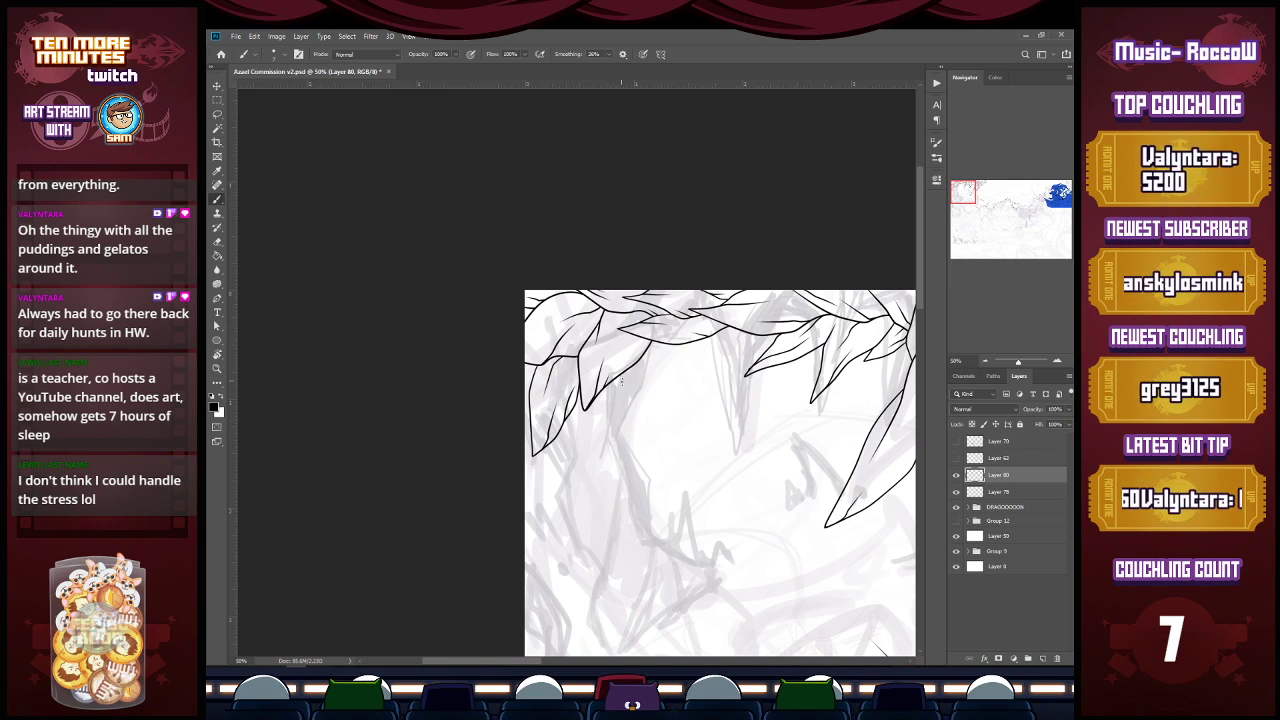
Step: Ink two downward icicles with inner facet lines below the hooked spike and save the document
mouse_move(631, 363)
left_mouse_down()
mouse_move(616, 445)
mouse_move(590, 432)
mouse_move(595, 398)
left_mouse_up()
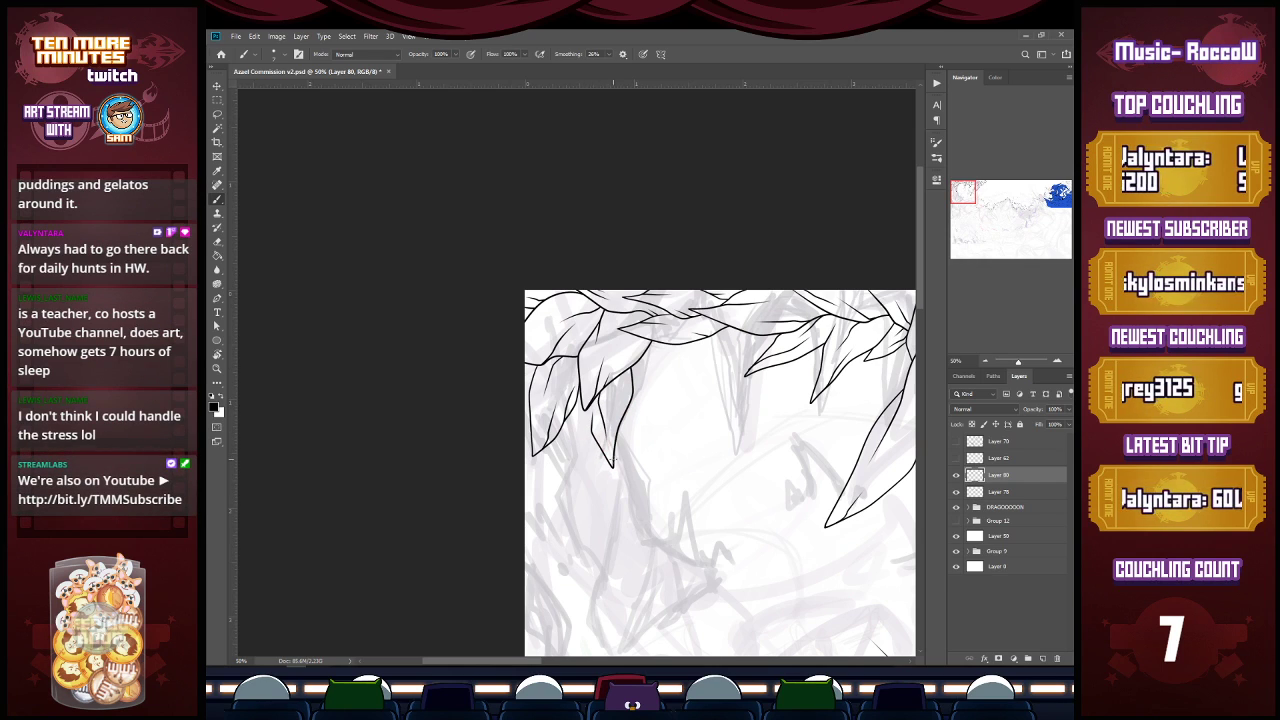
mouse_move(610, 462)
left_mouse_down()
mouse_move(628, 374)
mouse_move(631, 391)
left_mouse_up()
mouse_move(550, 452)
left_mouse_down()
mouse_move(553, 488)
mouse_move(585, 472)
mouse_move(590, 437)
left_mouse_up()
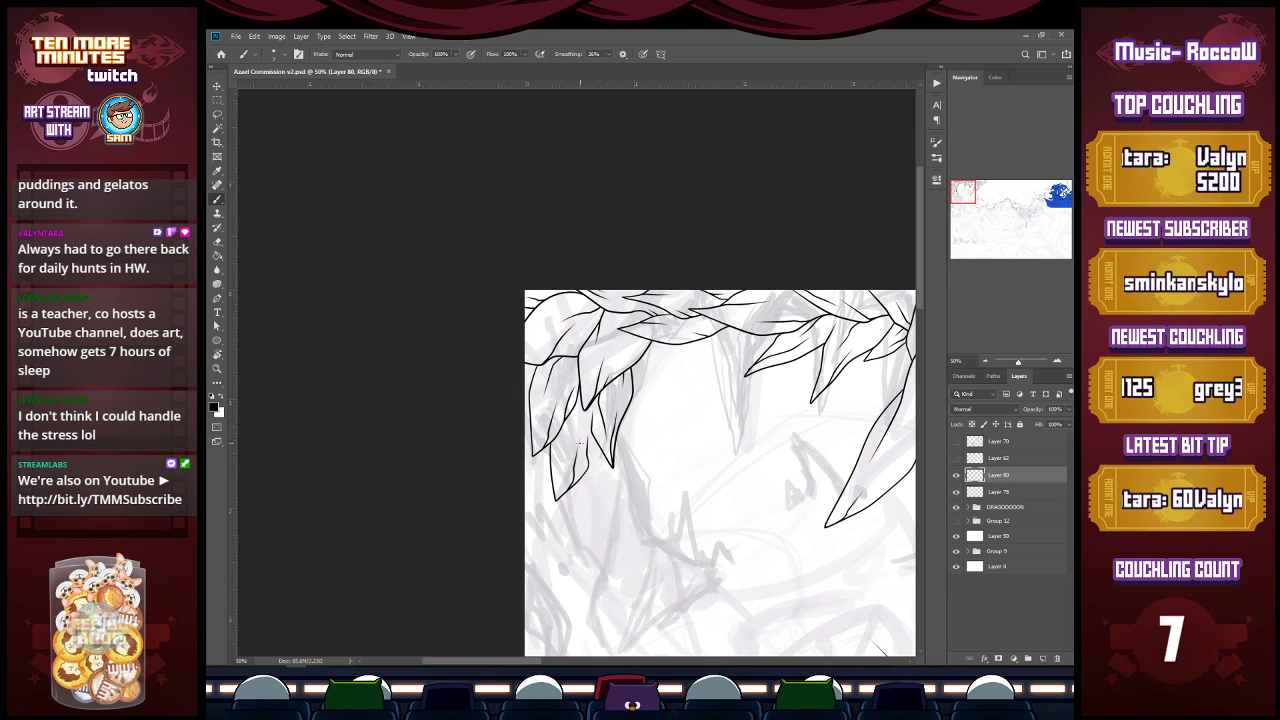
left_click_drag(581, 482, 577, 466)
left_click_drag(582, 403, 559, 459)
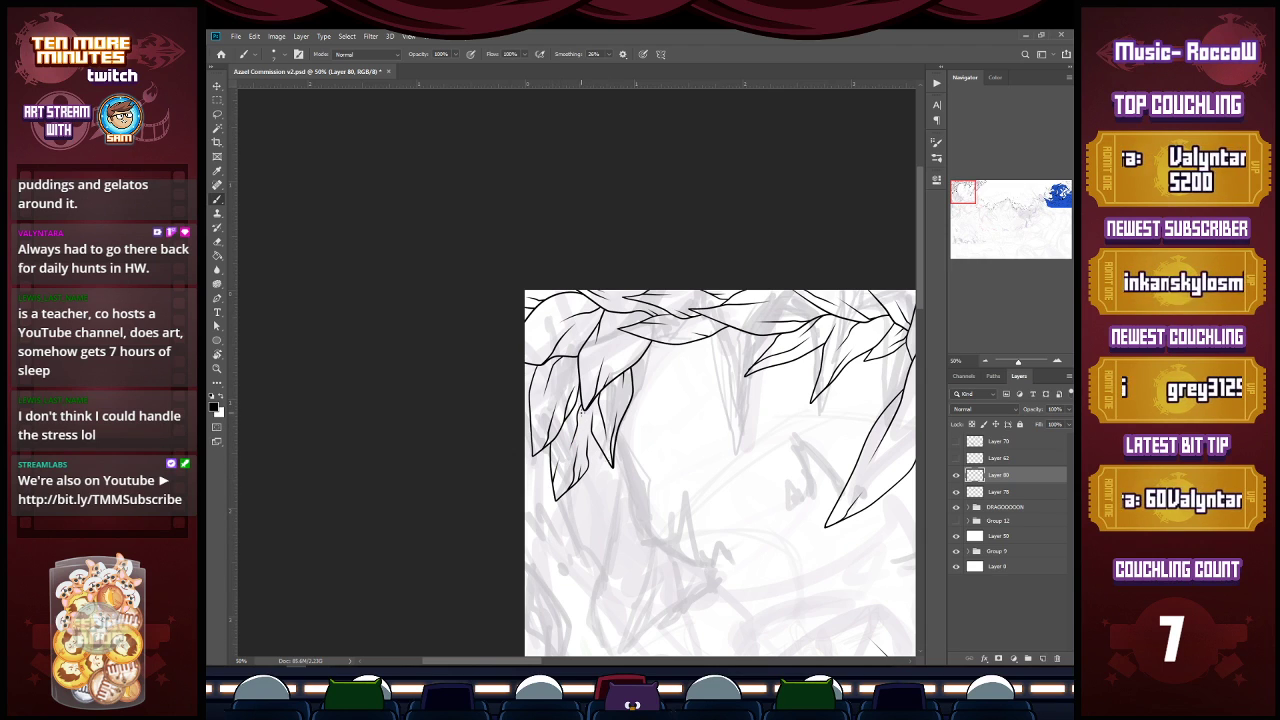
key("z")
left_click(663, 450, "alt")
key("ctrl+s")
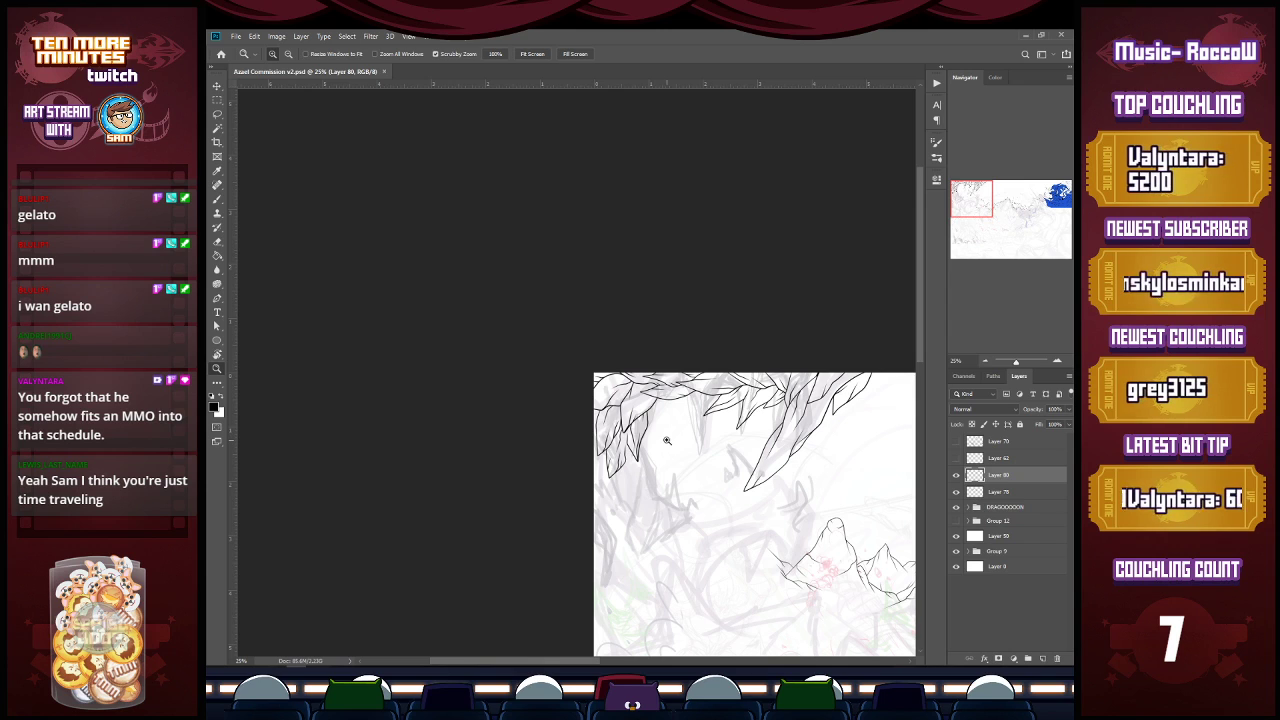
Step: Ink a long tapering shard beneath the corner icicle cluster and another pointed shard along the canvas edge
left_click(645, 482)
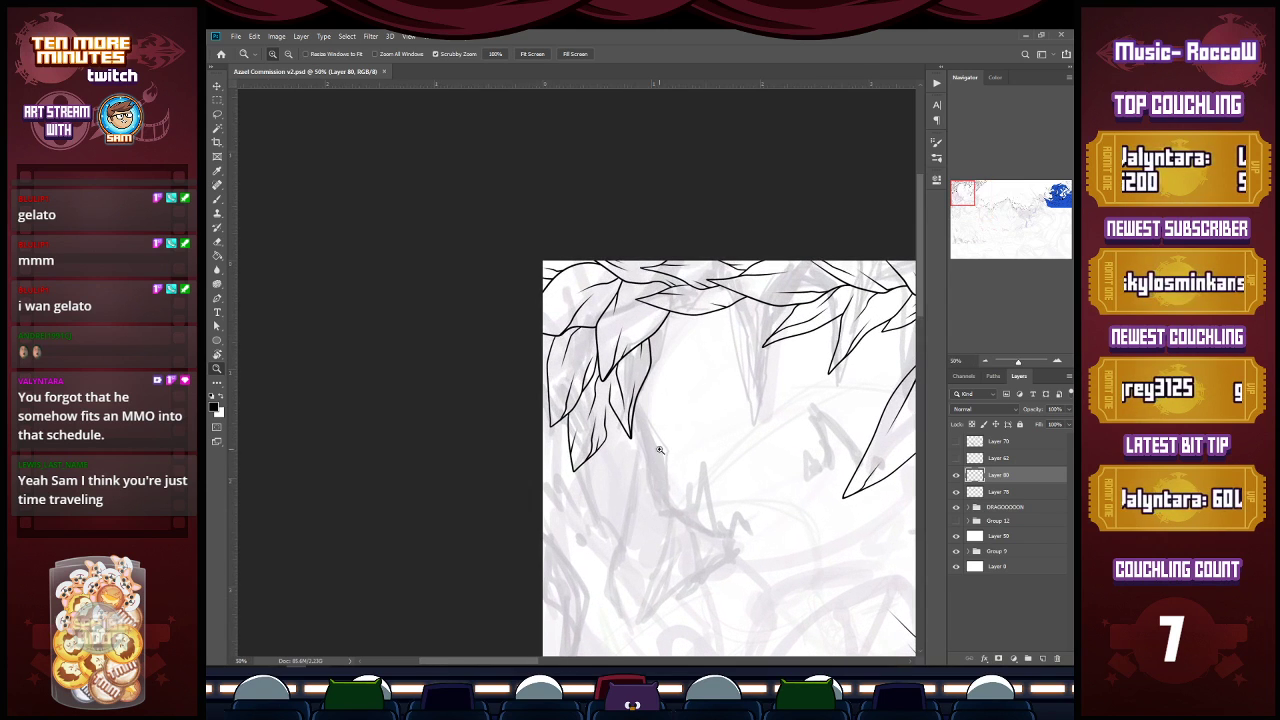
key("b")
scroll(918, 310, "down", 3)
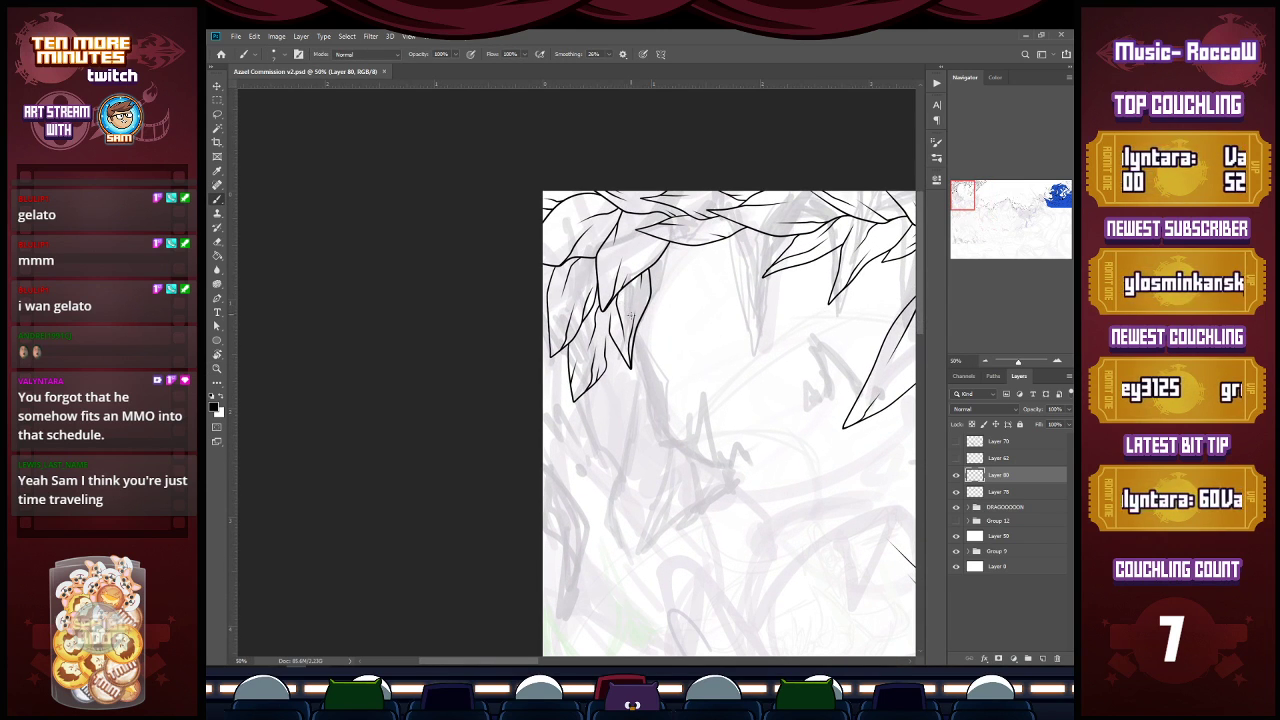
mouse_move(633, 338)
left_mouse_down()
mouse_move(668, 450)
mouse_move(608, 368)
left_mouse_up()
mouse_move(640, 425)
left_mouse_down()
mouse_move(626, 386)
mouse_move(636, 366)
mouse_move(646, 388)
left_mouse_up()
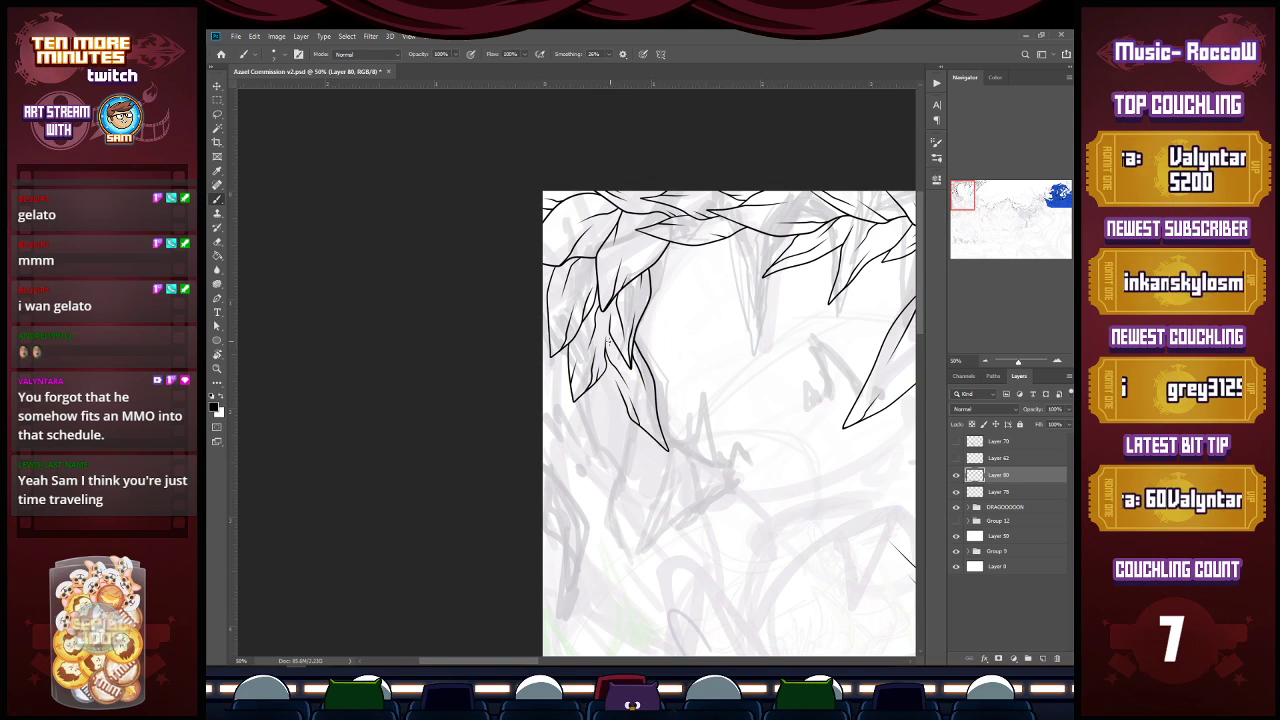
mouse_move(574, 392)
left_mouse_down()
mouse_move(546, 440)
mouse_move(557, 345)
left_mouse_up()
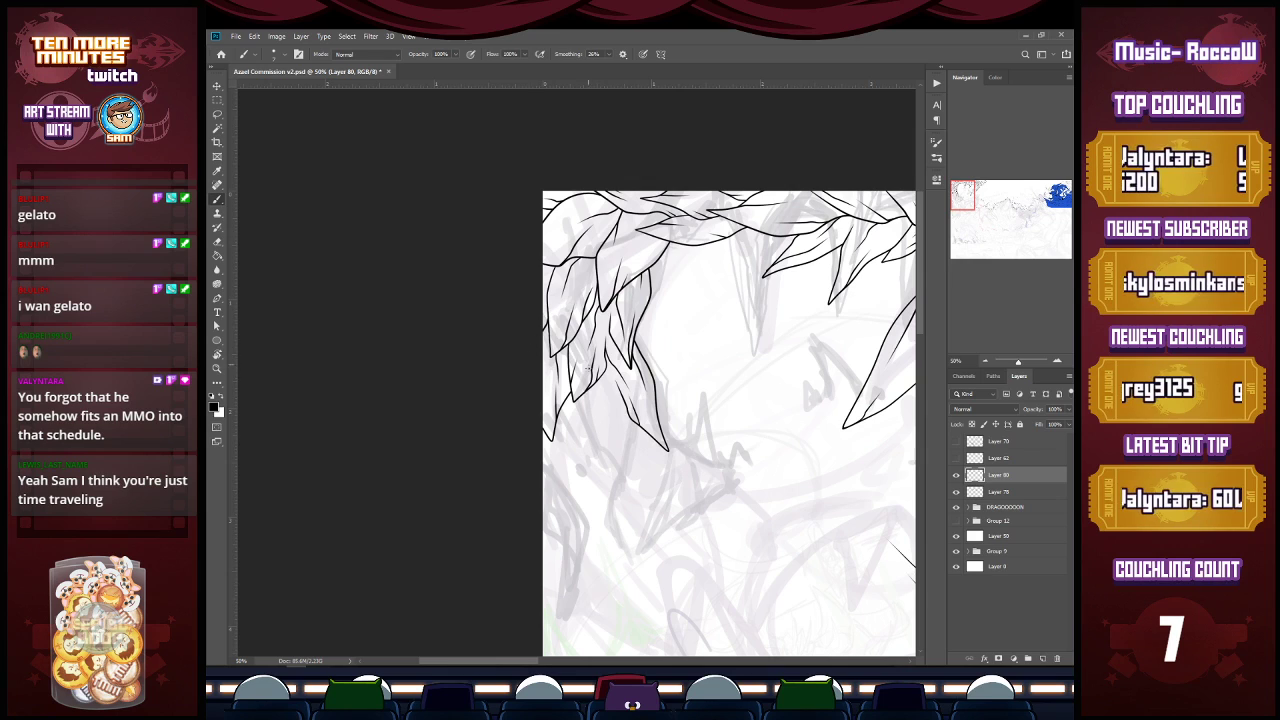
Step: Ink a long central icicle and a shorter shard with facet lines between the two lower shards
mouse_move(563, 406)
left_mouse_down()
mouse_move(594, 488)
mouse_move(603, 406)
left_mouse_up()
mouse_move(603, 465)
left_mouse_down()
mouse_move(586, 393)
mouse_move(577, 456)
left_mouse_up()
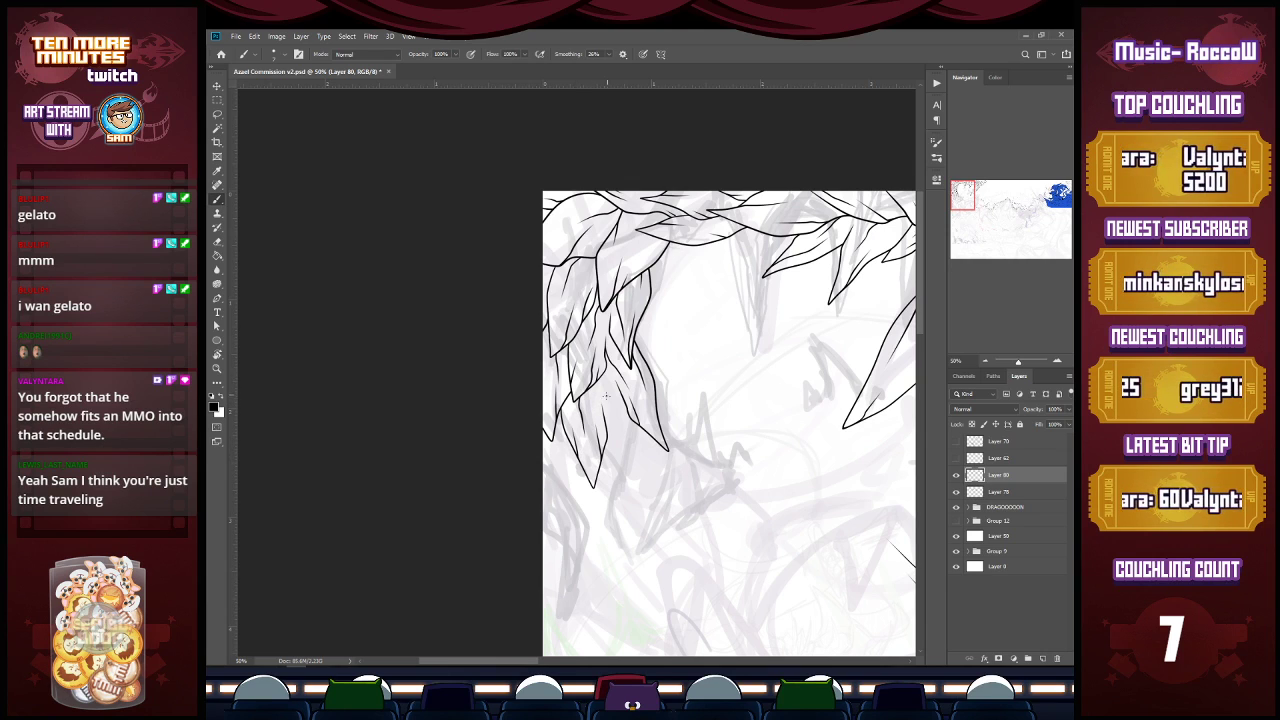
mouse_move(593, 390)
left_mouse_down()
mouse_move(620, 432)
mouse_move(618, 390)
left_mouse_up()
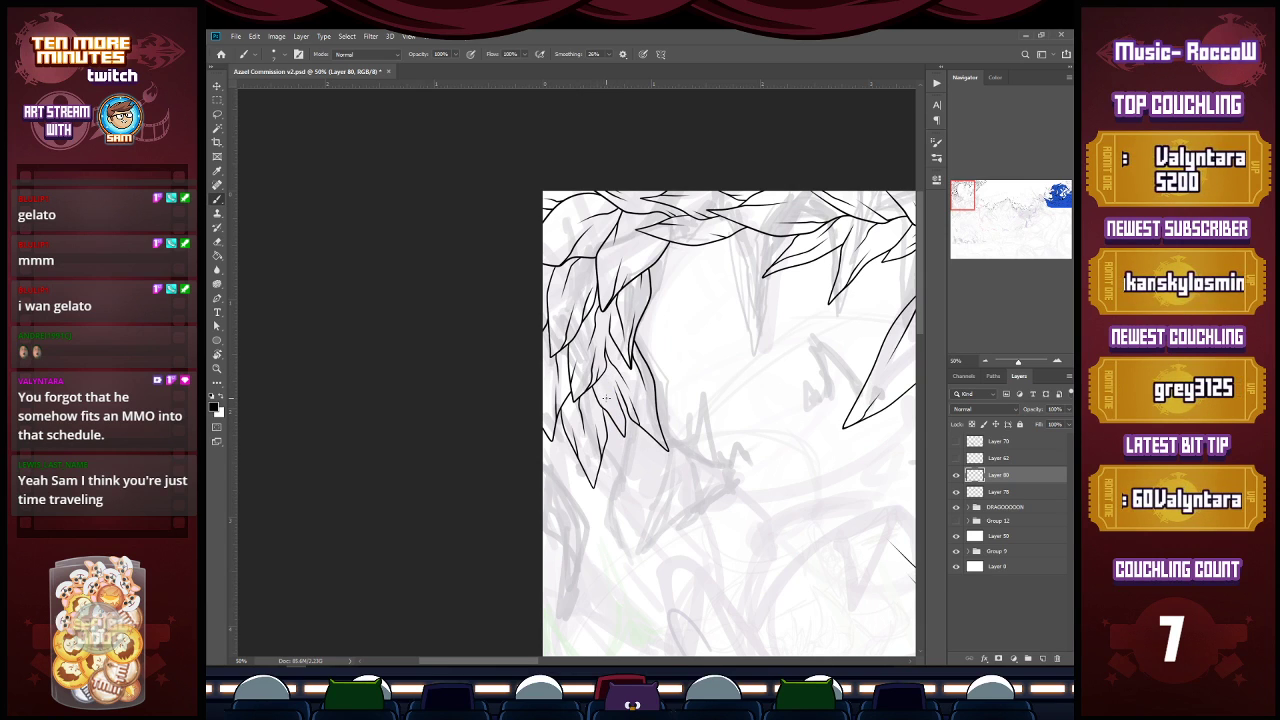
key("e")
scroll(605, 398, "up", 2)
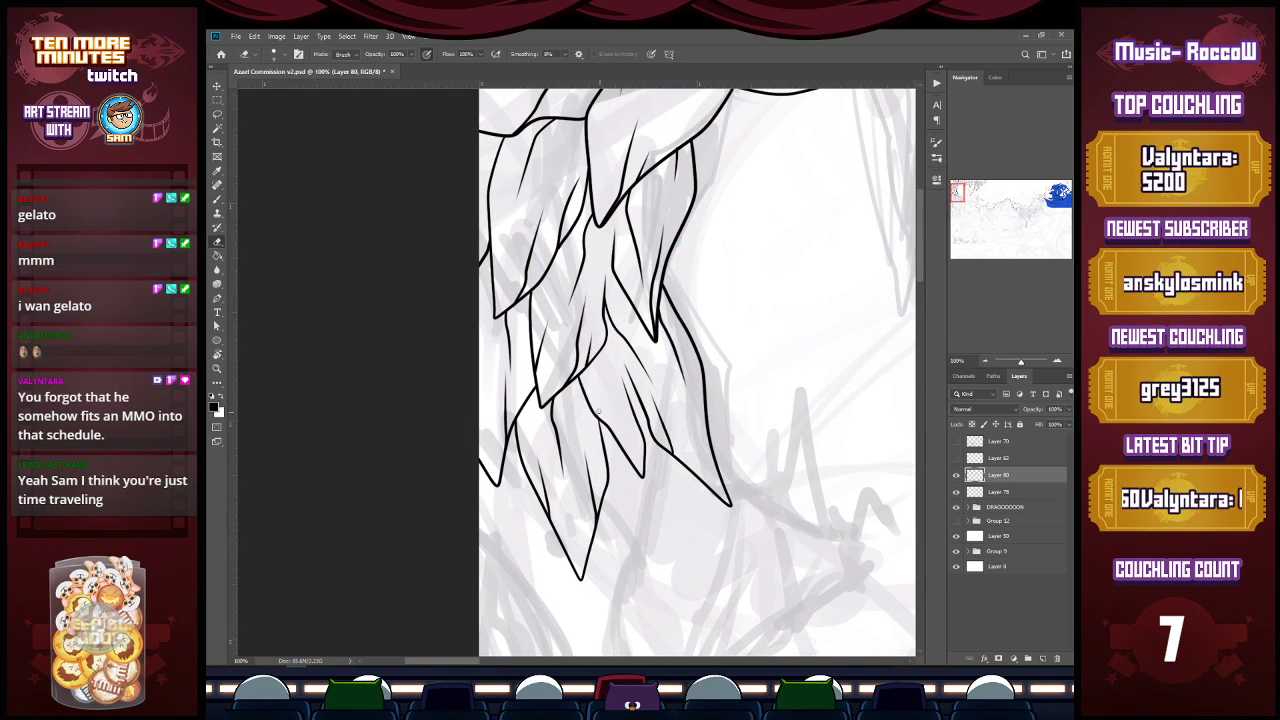
key("b")
mouse_move(608, 426)
left_mouse_down()
mouse_move(592, 370)
mouse_move(608, 346)
mouse_move(626, 407)
left_mouse_up()
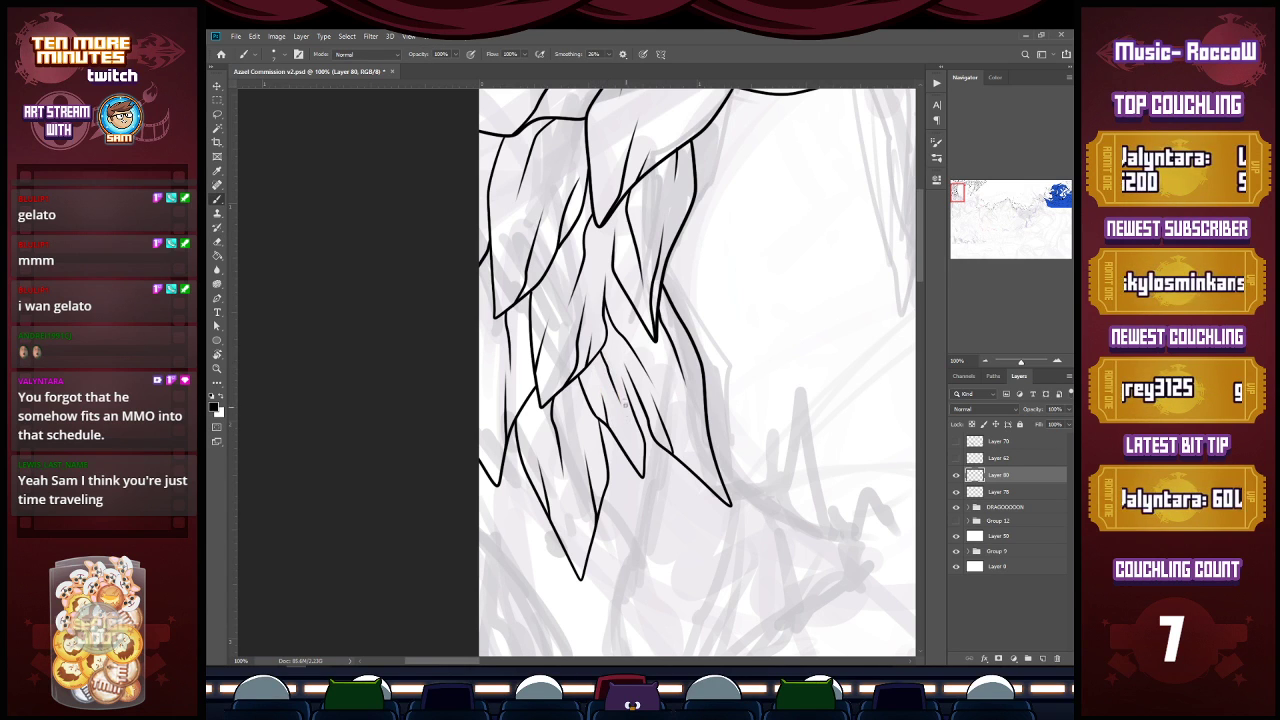
Step: Ink a short pointed icicle with a facet line under the ledge, beside the corner cluster
key("z")
left_click(665, 450, "alt")
left_click(662, 460, "alt")
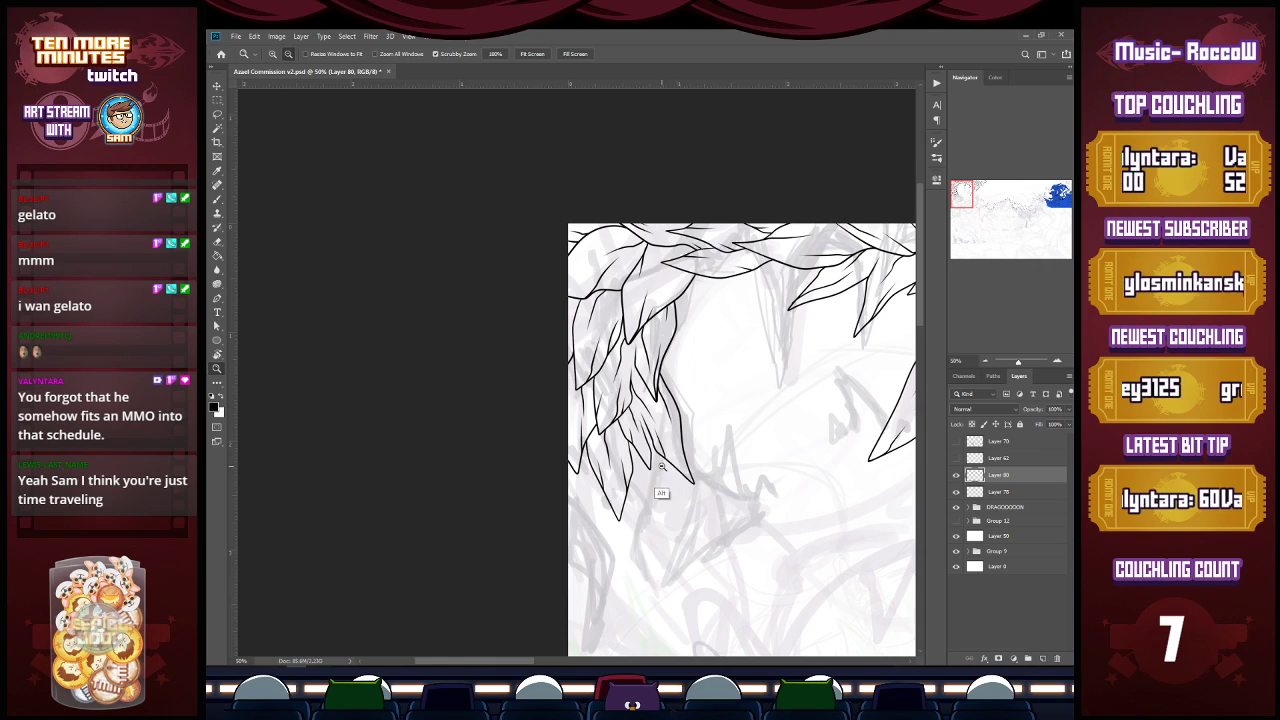
key("b")
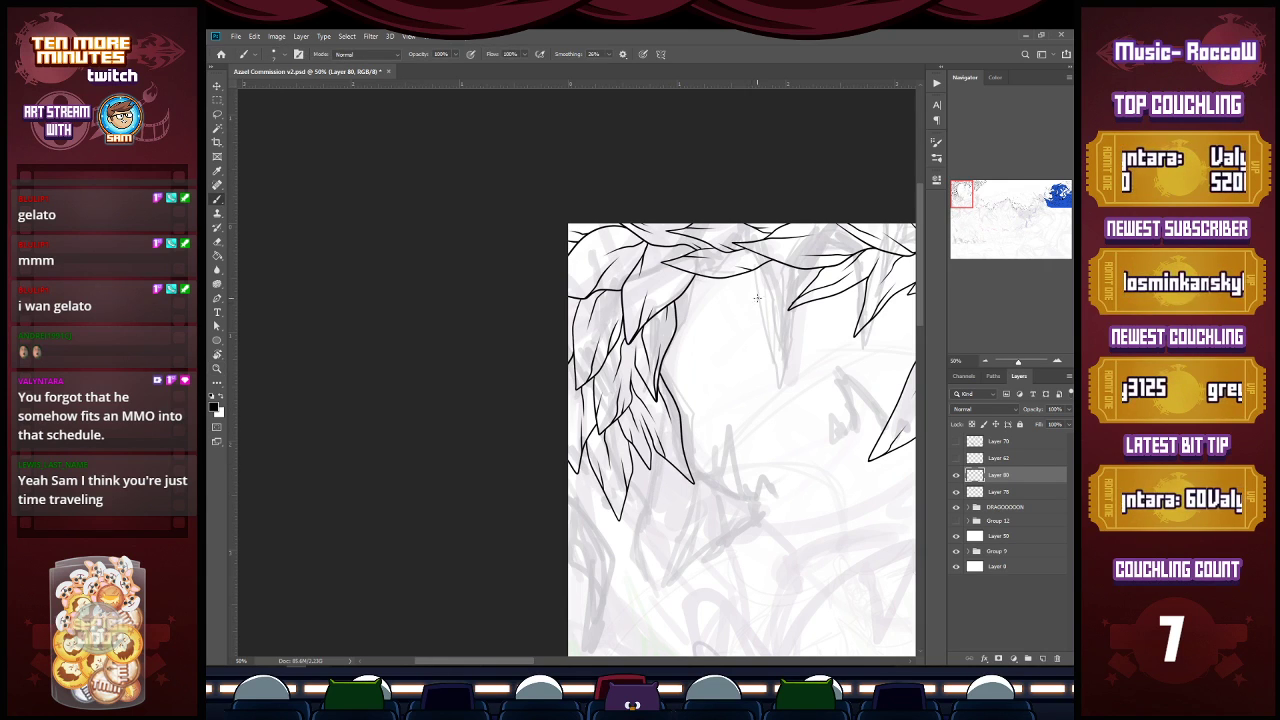
key("z")
left_click(755, 288)
key("b")
mouse_move(822, 262)
left_mouse_down()
mouse_move(783, 293)
mouse_move(737, 292)
mouse_move(752, 308)
mouse_move(772, 281)
left_mouse_up()
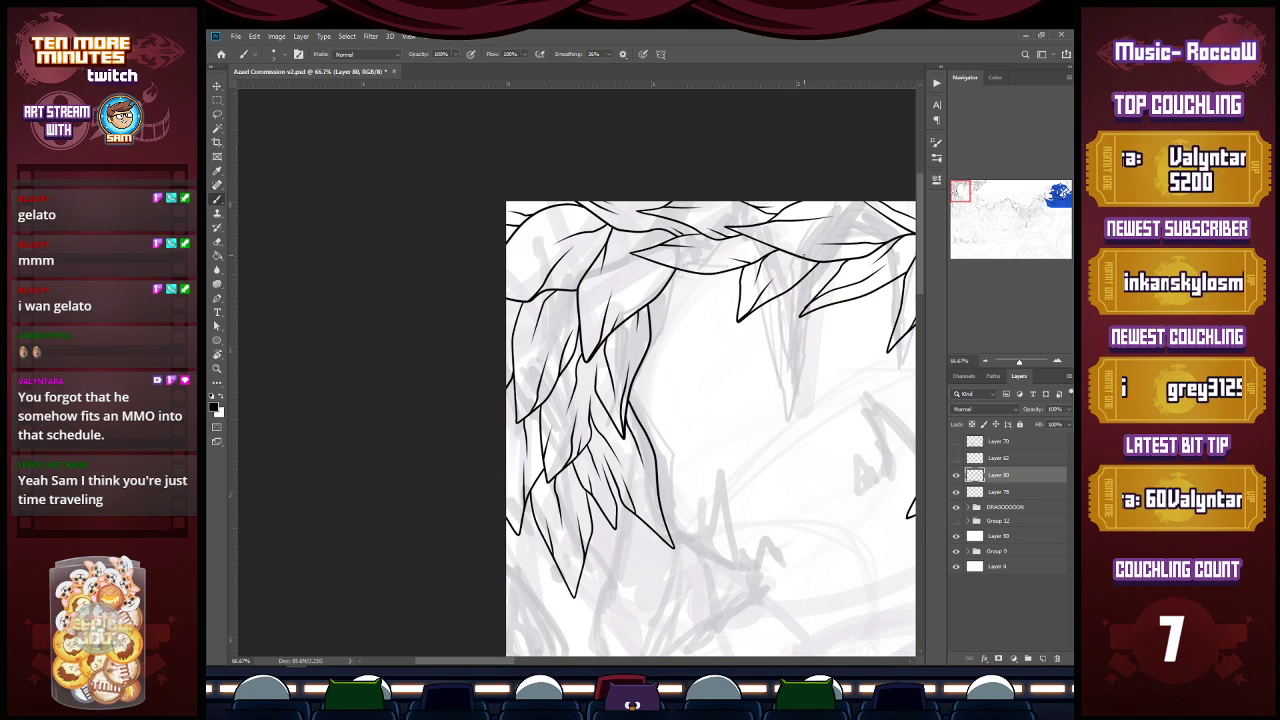
key("z")
left_click(722, 365, "alt")
left_click(722, 365, "alt")
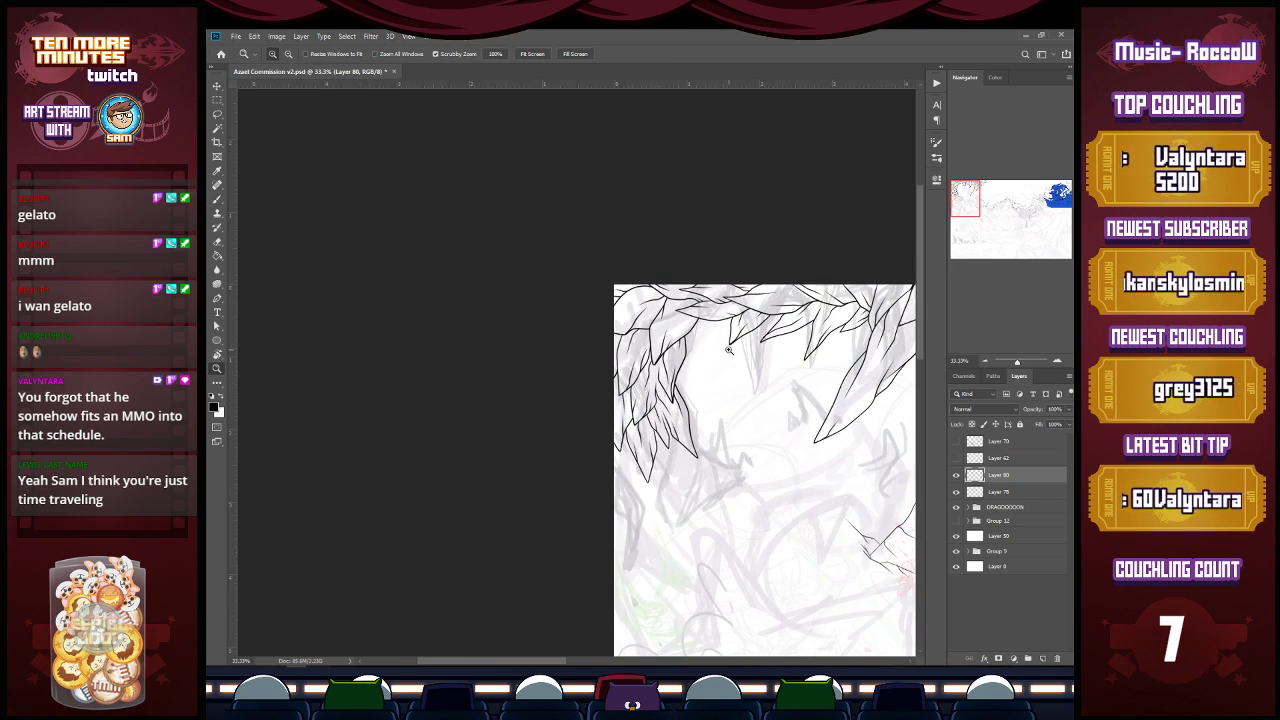
Step: Ink a rocky peak with a sloping outer ridge and an inner contour beside the corner icicle cluster
left_click_drag(921, 347, 920, 385)
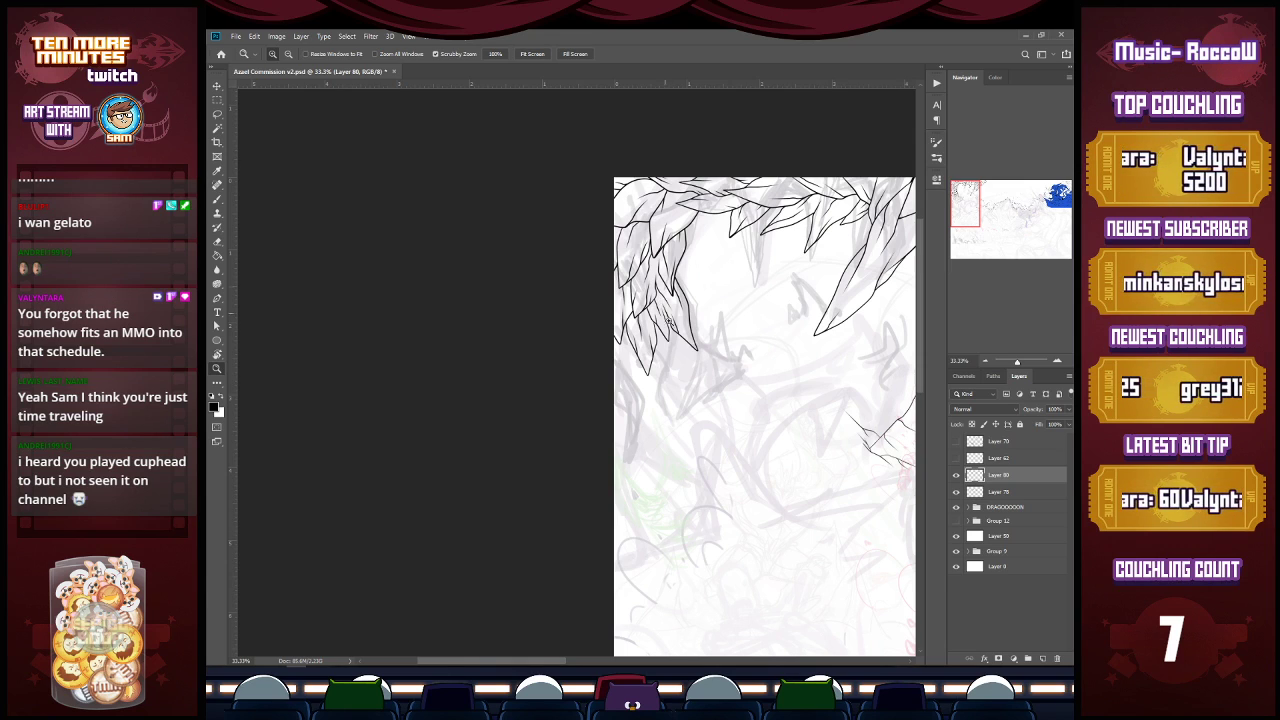
left_click(687, 326)
key("b")
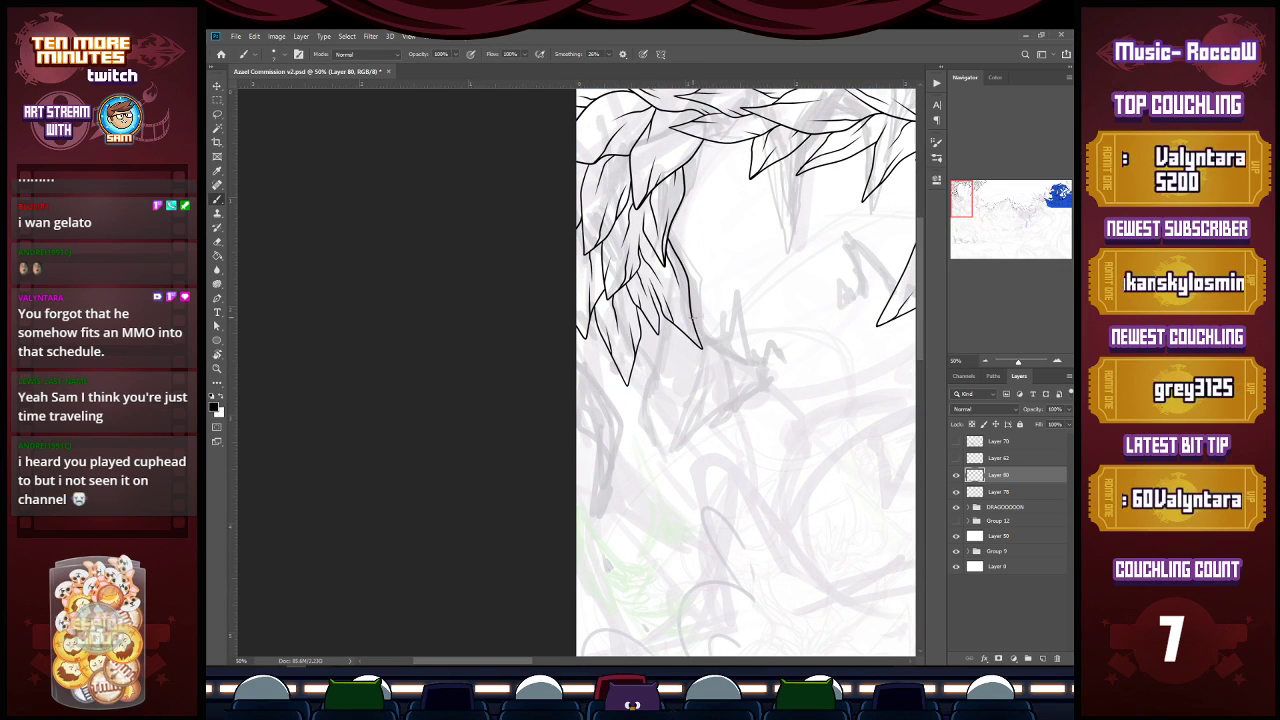
mouse_move(697, 322)
left_mouse_down()
mouse_move(712, 278)
mouse_move(807, 393)
left_mouse_up()
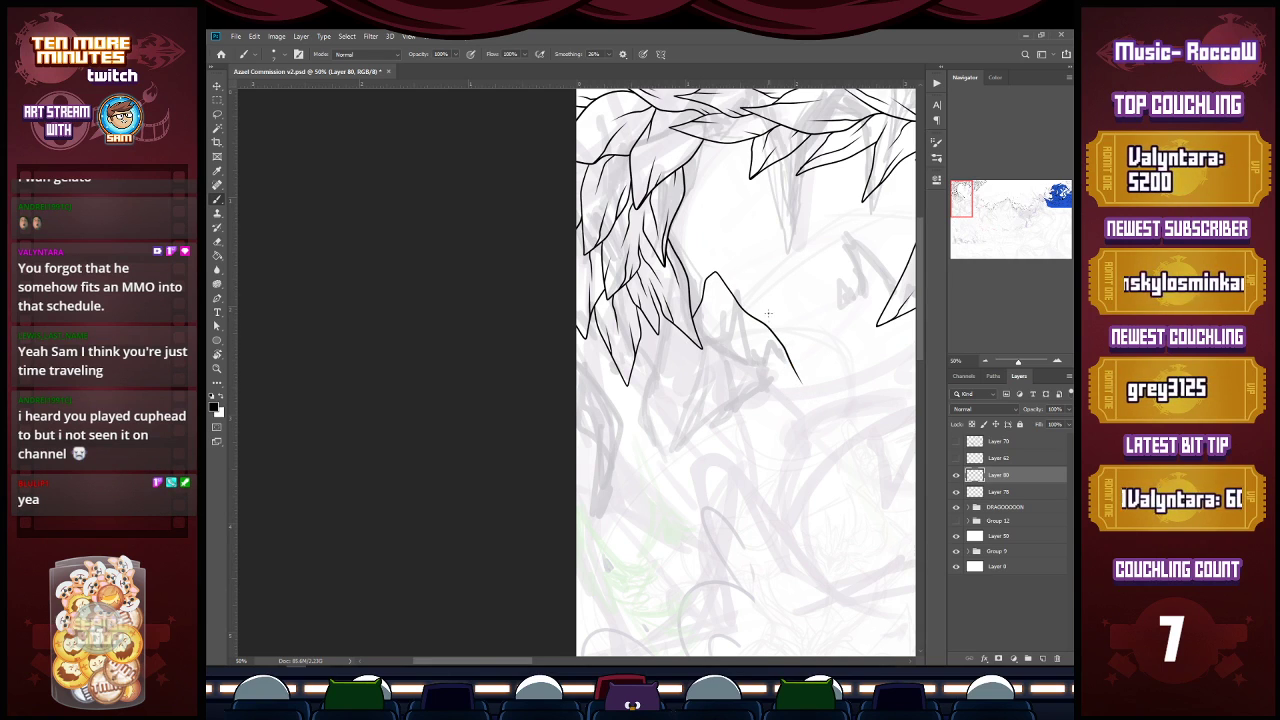
mouse_move(742, 306)
left_mouse_down()
mouse_move(751, 343)
mouse_move(714, 378)
left_mouse_up()
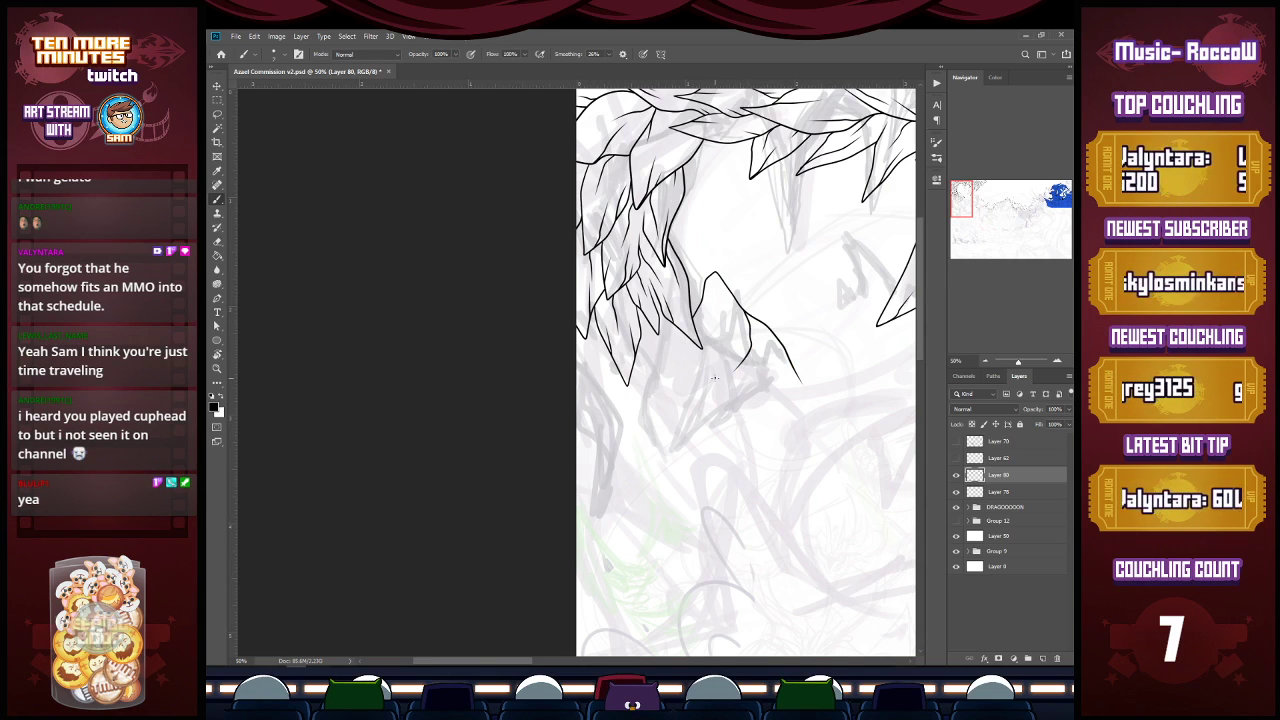
left_click_drag(781, 341, 773, 372)
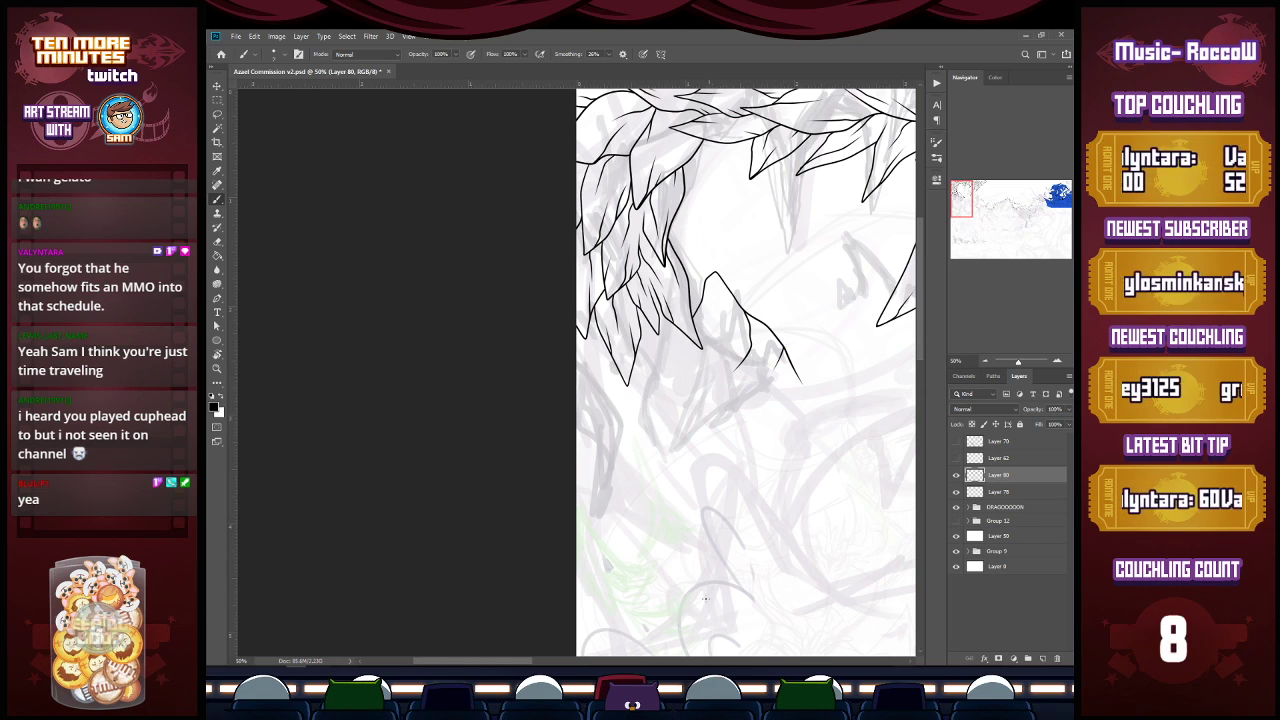
Step: Ink a rounded rock mound beneath the icicle tips and smaller overlapping rocks at the canvas edge
mouse_move(609, 456)
left_mouse_down()
mouse_move(637, 388)
mouse_move(667, 359)
mouse_move(734, 414)
mouse_move(778, 434)
left_mouse_up()
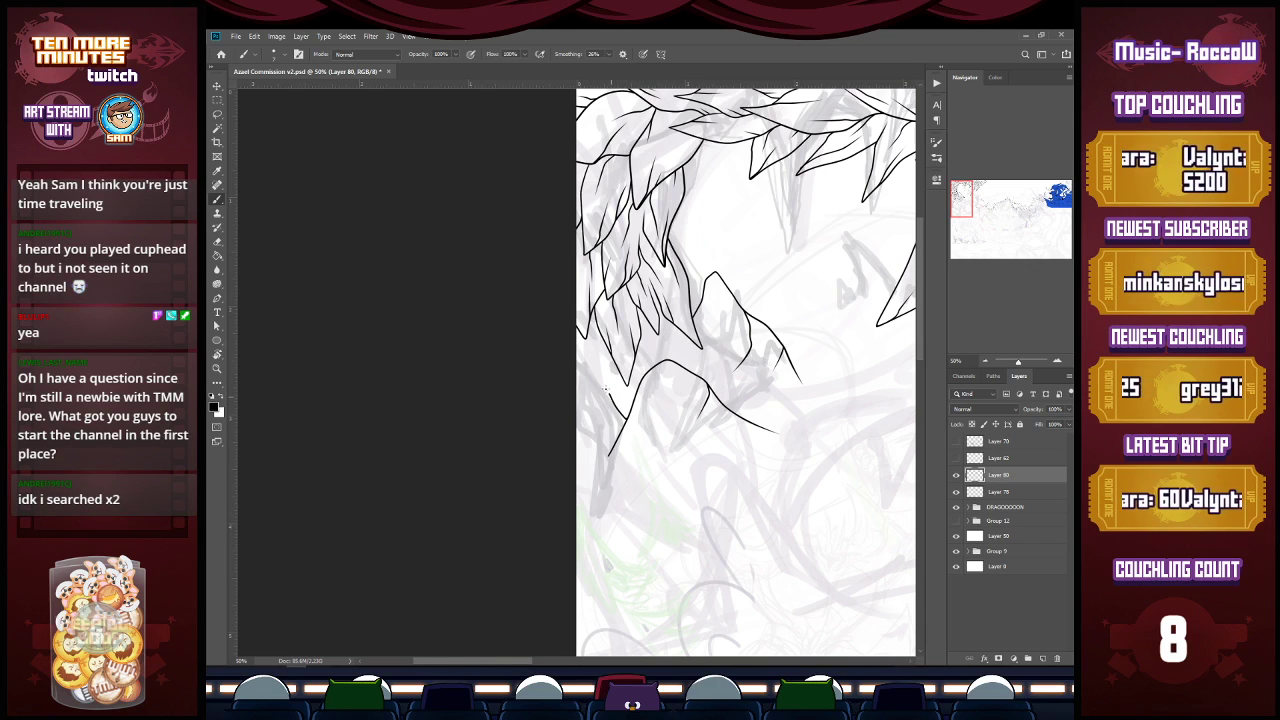
mouse_move(610, 411)
left_mouse_down()
mouse_move(597, 391)
mouse_move(604, 429)
mouse_move(604, 394)
left_mouse_up()
mouse_move(568, 481)
left_mouse_down()
mouse_move(613, 460)
mouse_move(644, 473)
mouse_move(640, 426)
left_mouse_up()
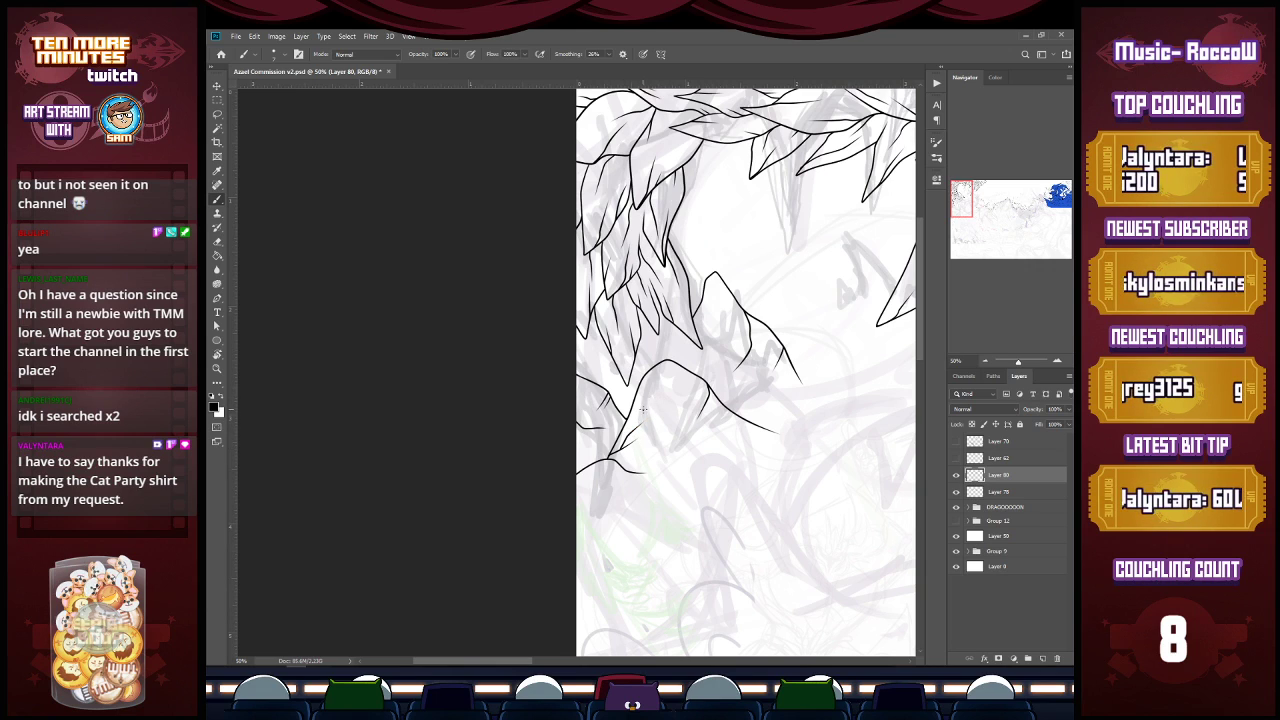
mouse_move(641, 403)
left_mouse_down()
mouse_move(616, 441)
mouse_move(636, 388)
left_mouse_up()
mouse_move(616, 442)
left_mouse_down()
mouse_move(594, 446)
mouse_move(577, 474)
left_mouse_up()
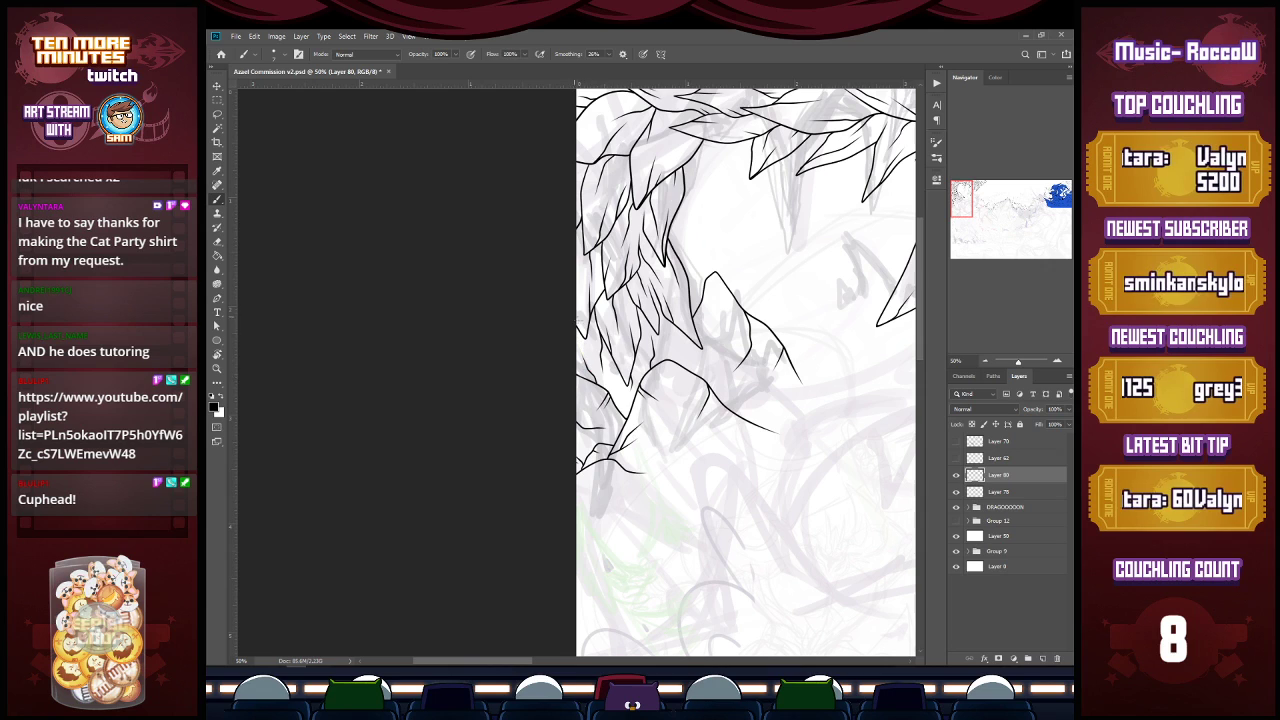
Step: Ink a small shard tip filling the gap between the lower icicles above the rounded rock mound
key("z")
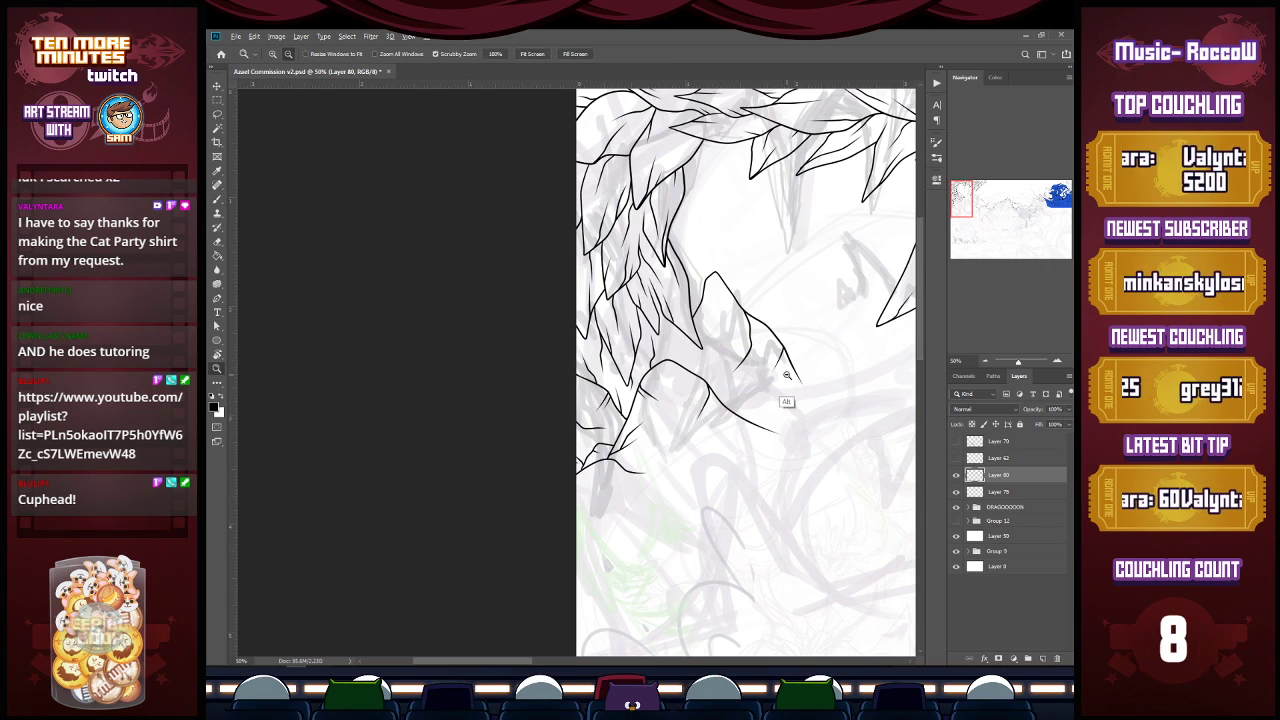
left_click(789, 378, "alt")
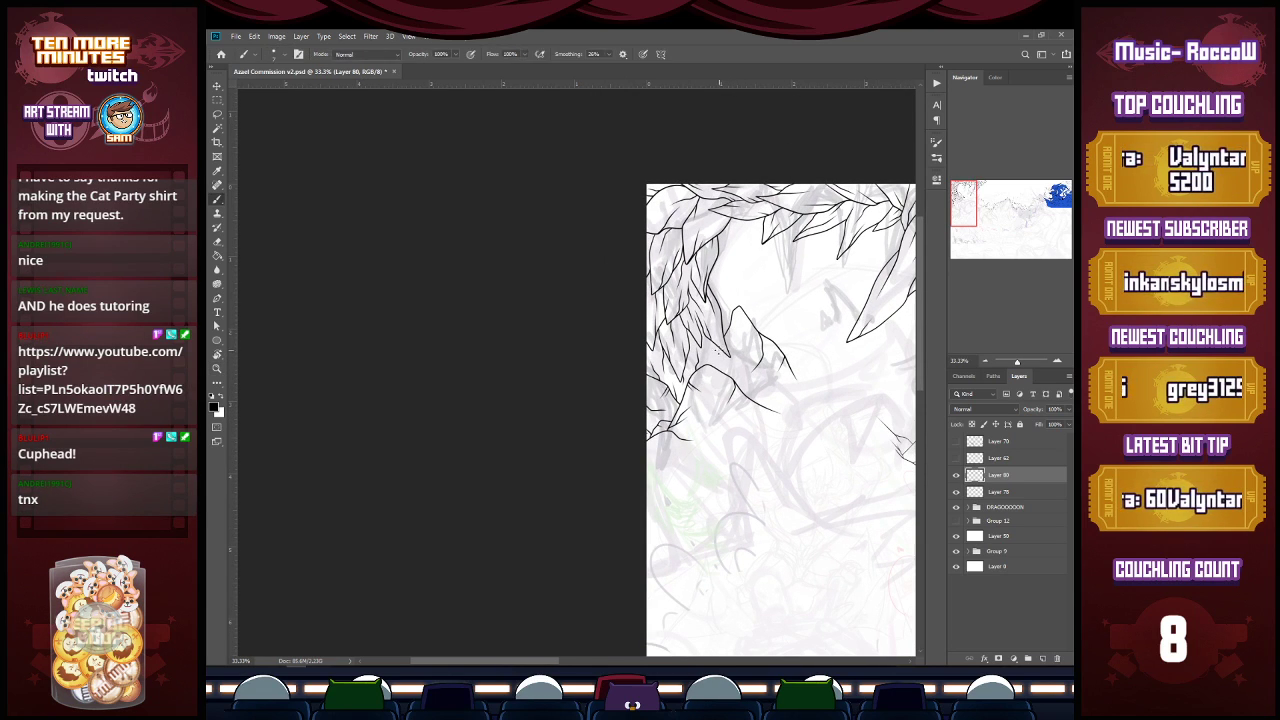
left_click(718, 345)
left_click(718, 346)
key("b")
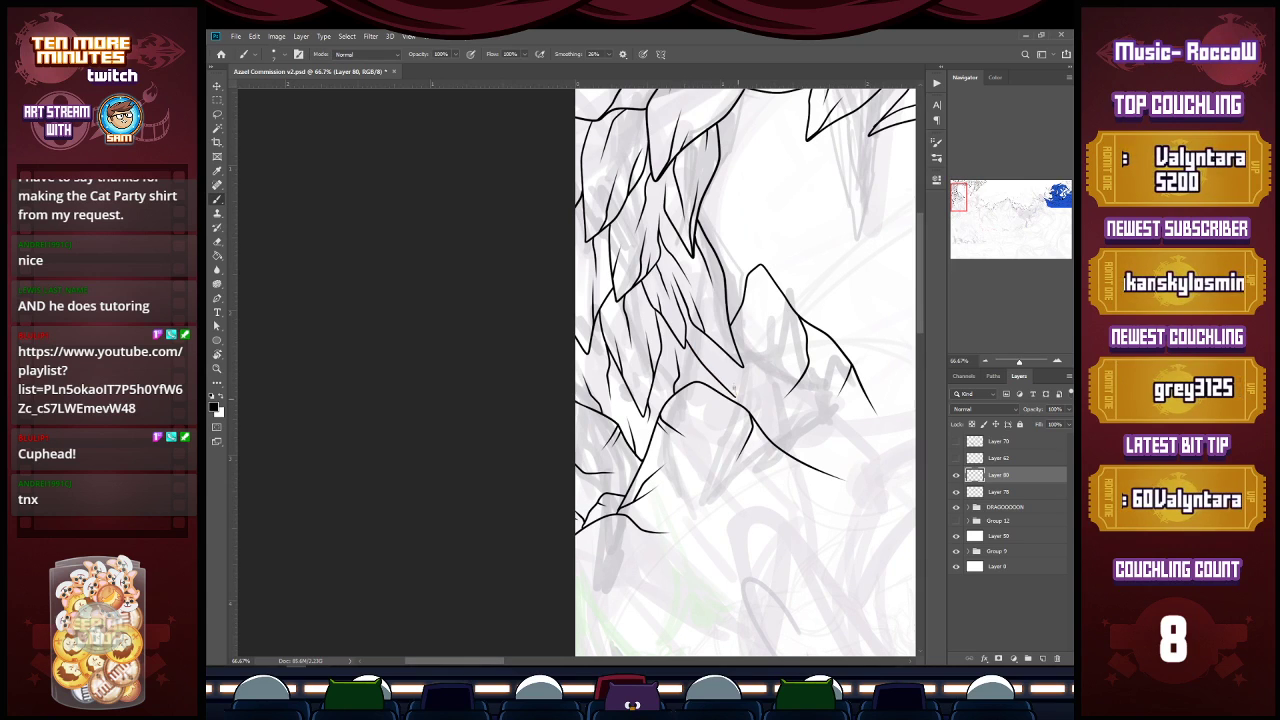
left_click_drag(718, 349, 730, 380)
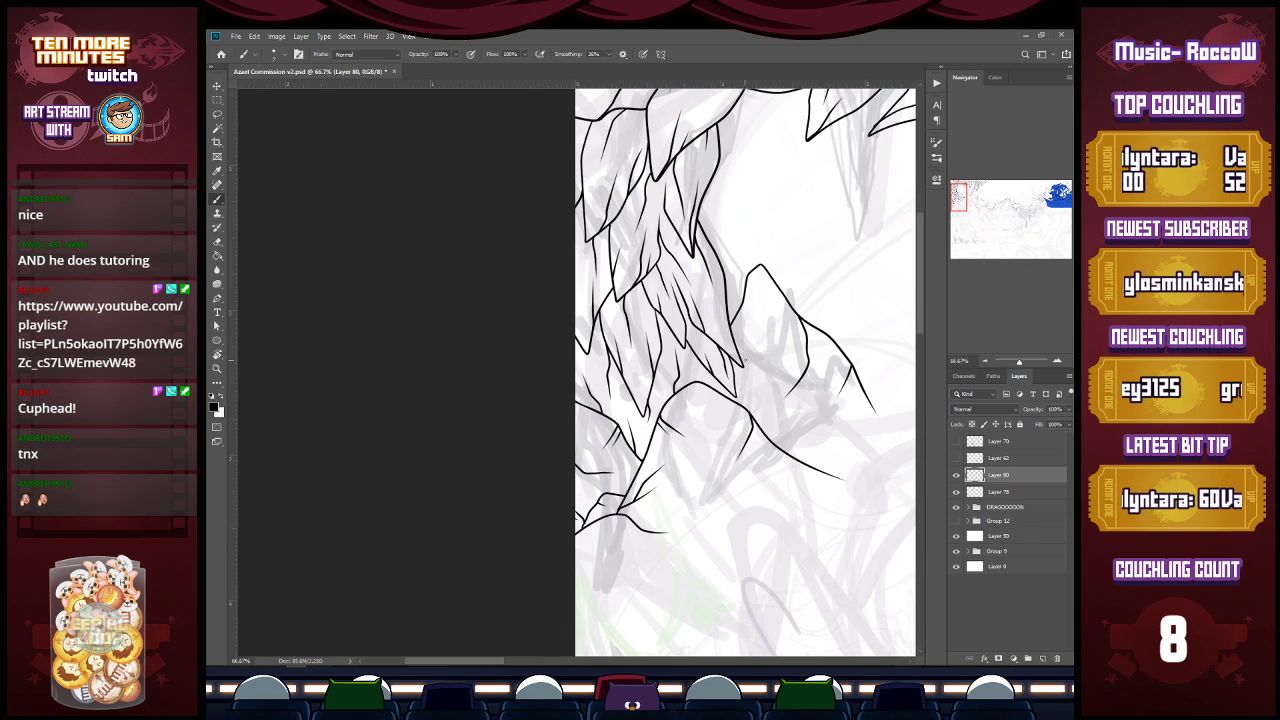
Step: Ink a smaller rock with ridge and crease lines between the rocky peak and the rounded mound
mouse_move(760, 345)
left_mouse_down()
mouse_move(785, 401)
mouse_move(828, 436)
left_mouse_up()
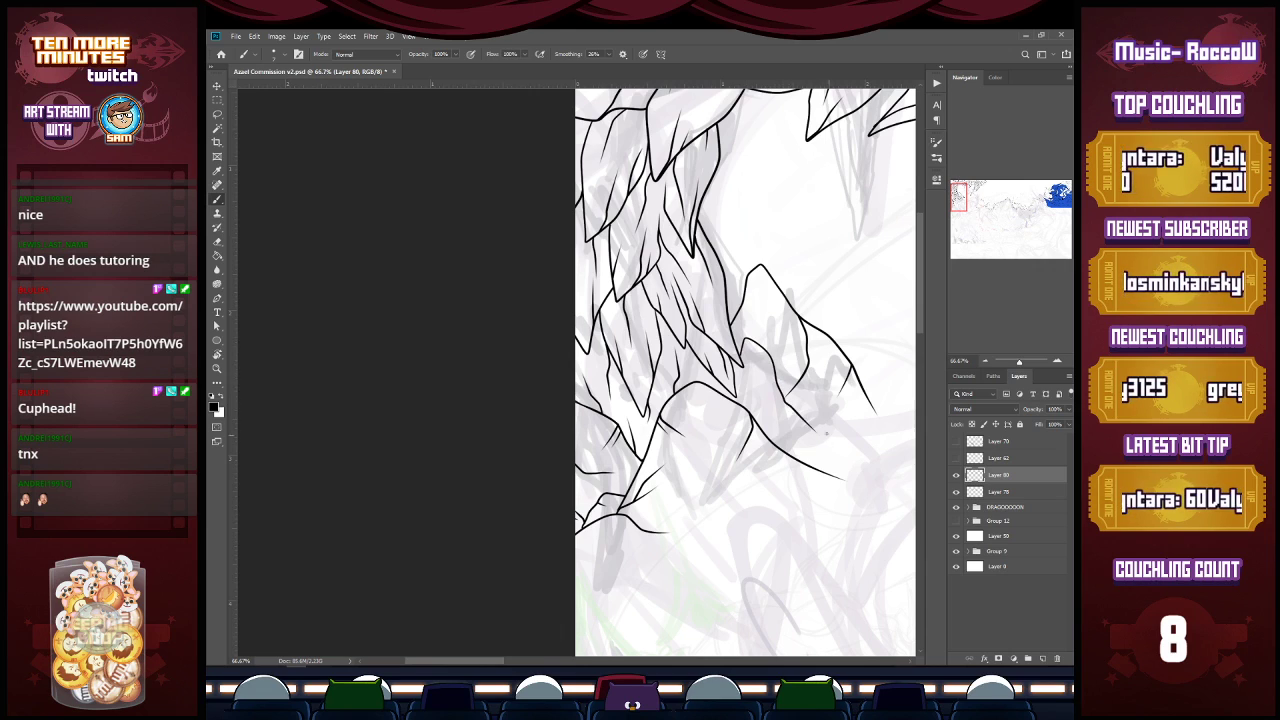
left_click_drag(786, 399, 838, 418)
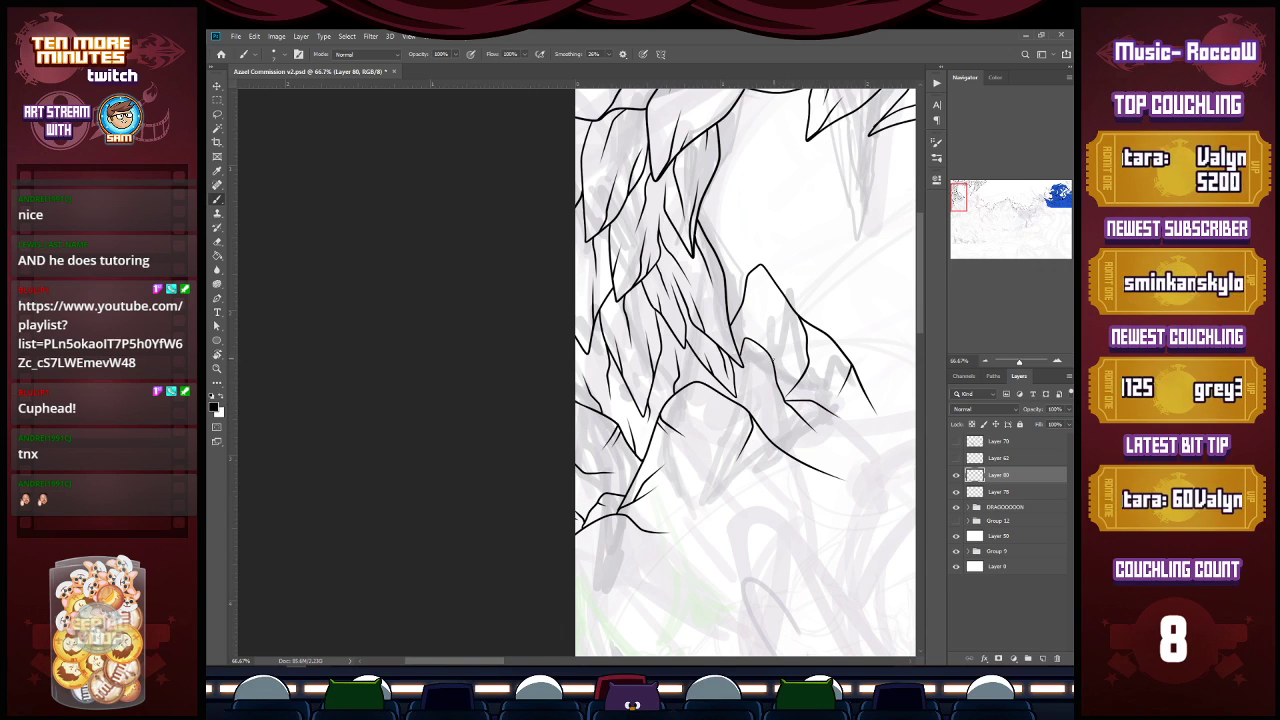
left_click_drag(770, 361, 760, 389)
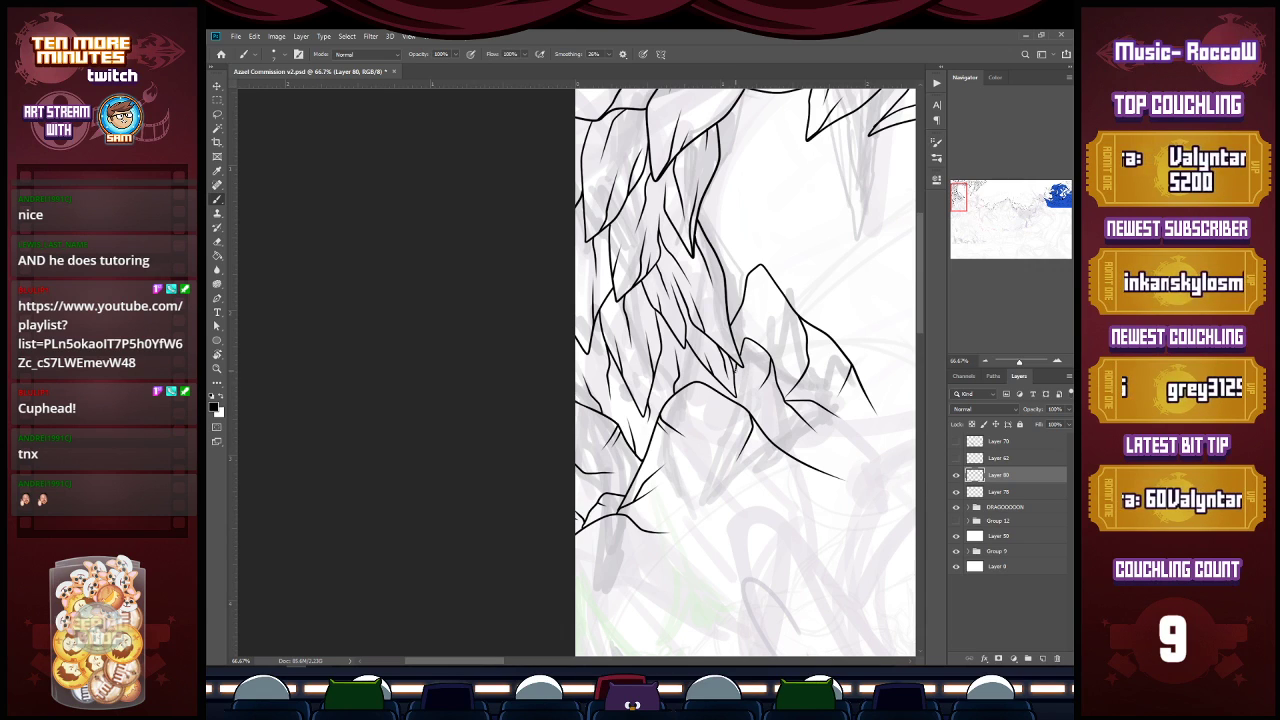
left_click_drag(740, 388, 757, 403)
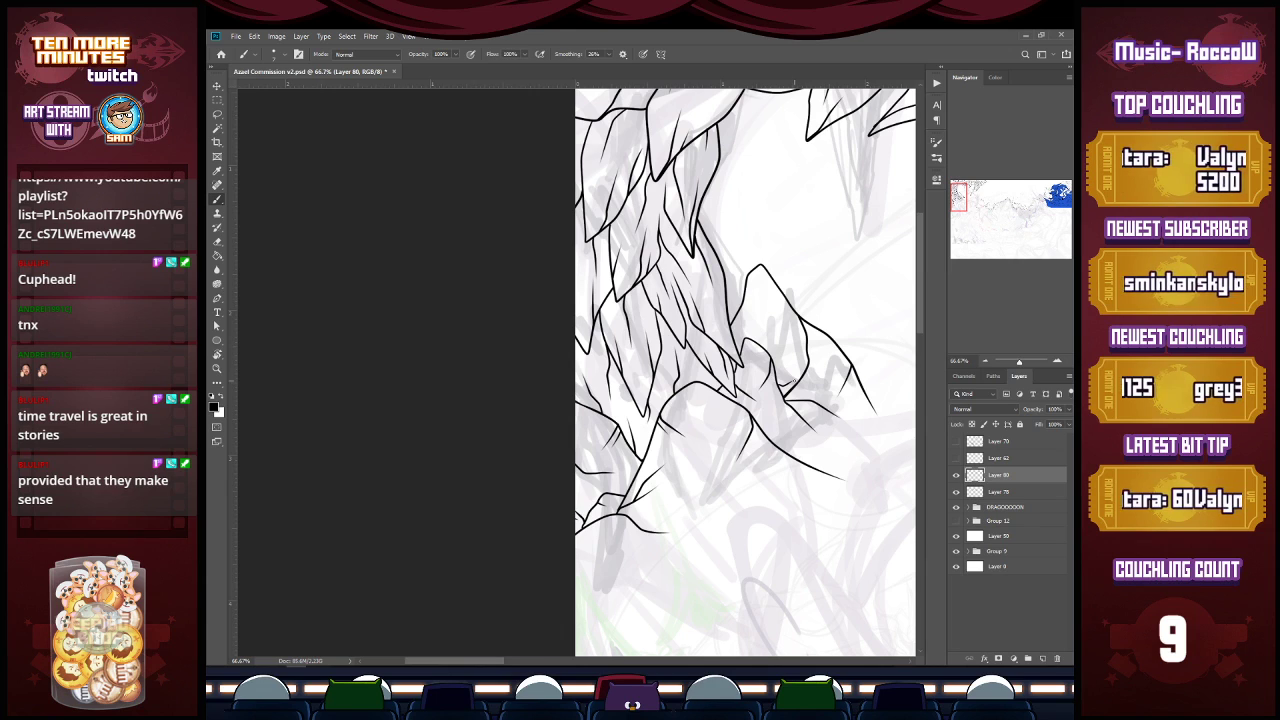
key("z")
left_click(862, 367, "alt")
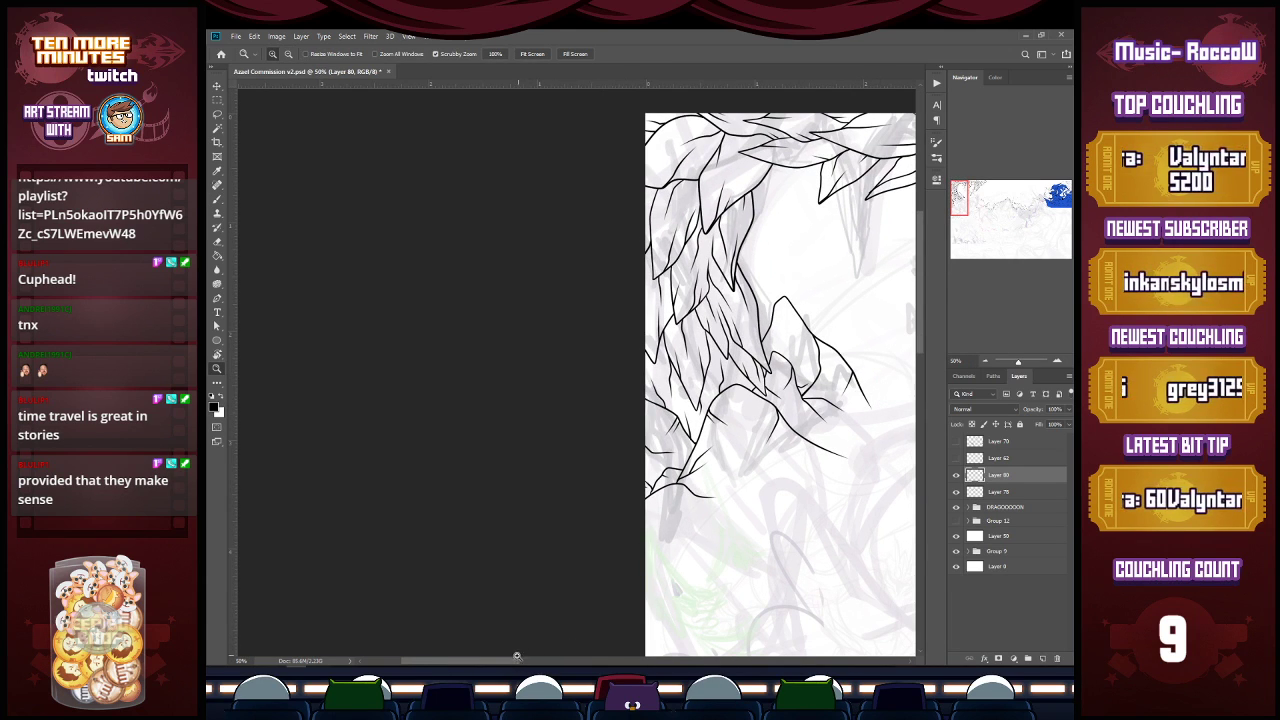
Step: Ink a lower rocky peak beside the tall one, with a long outer slope and an inner ridge line
scroll(600, 500, "right", 5)
key("b")
mouse_move(633, 380)
left_mouse_down()
mouse_move(665, 367)
mouse_move(692, 373)
mouse_move(768, 450)
left_mouse_up()
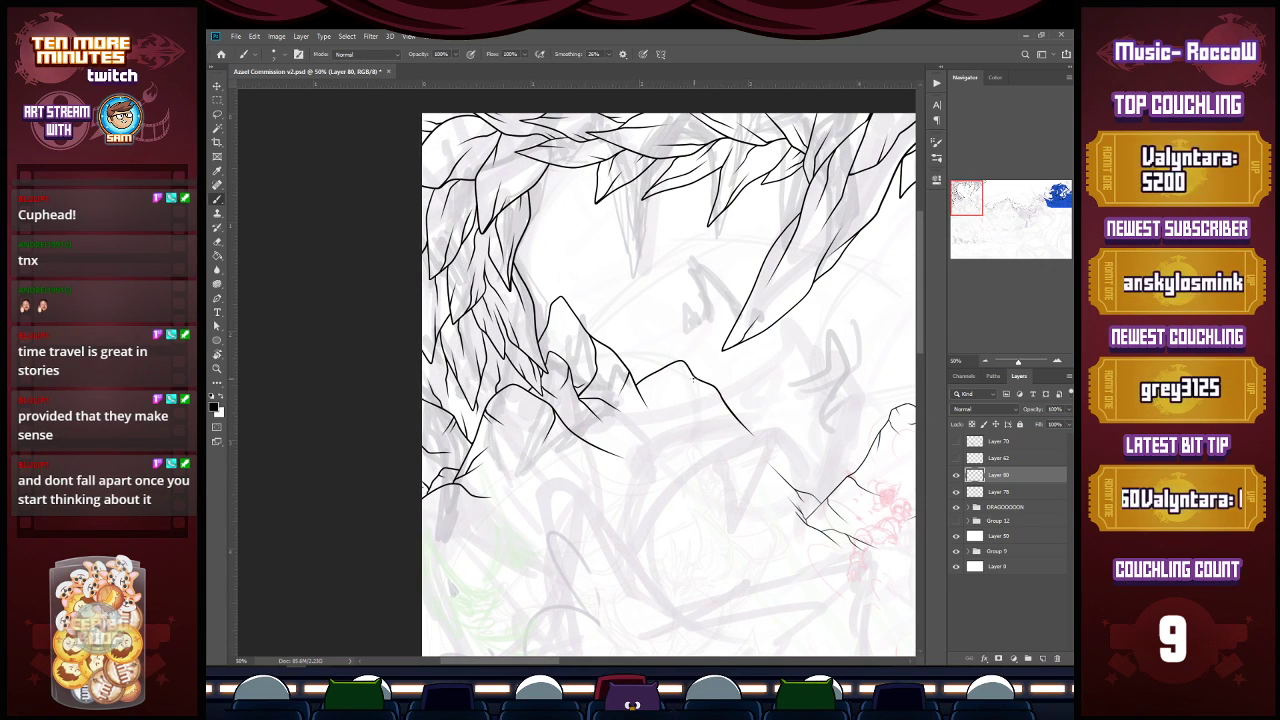
left_click_drag(691, 372, 726, 436)
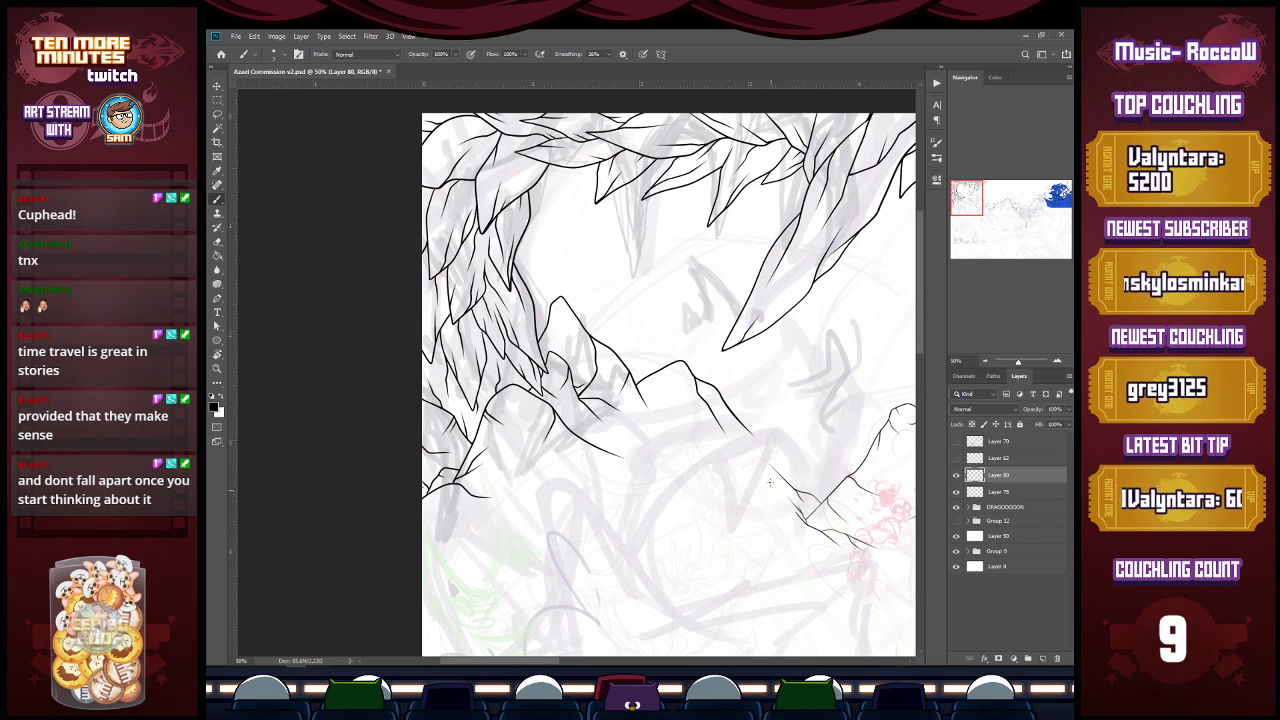
Step: Ink a curving ground line beneath the lower peak and join the slope's foot to it with small cleaned-up strokes
mouse_move(630, 463)
left_mouse_down()
mouse_move(687, 443)
mouse_move(734, 454)
mouse_move(805, 438)
mouse_move(749, 438)
mouse_move(790, 429)
left_mouse_up()
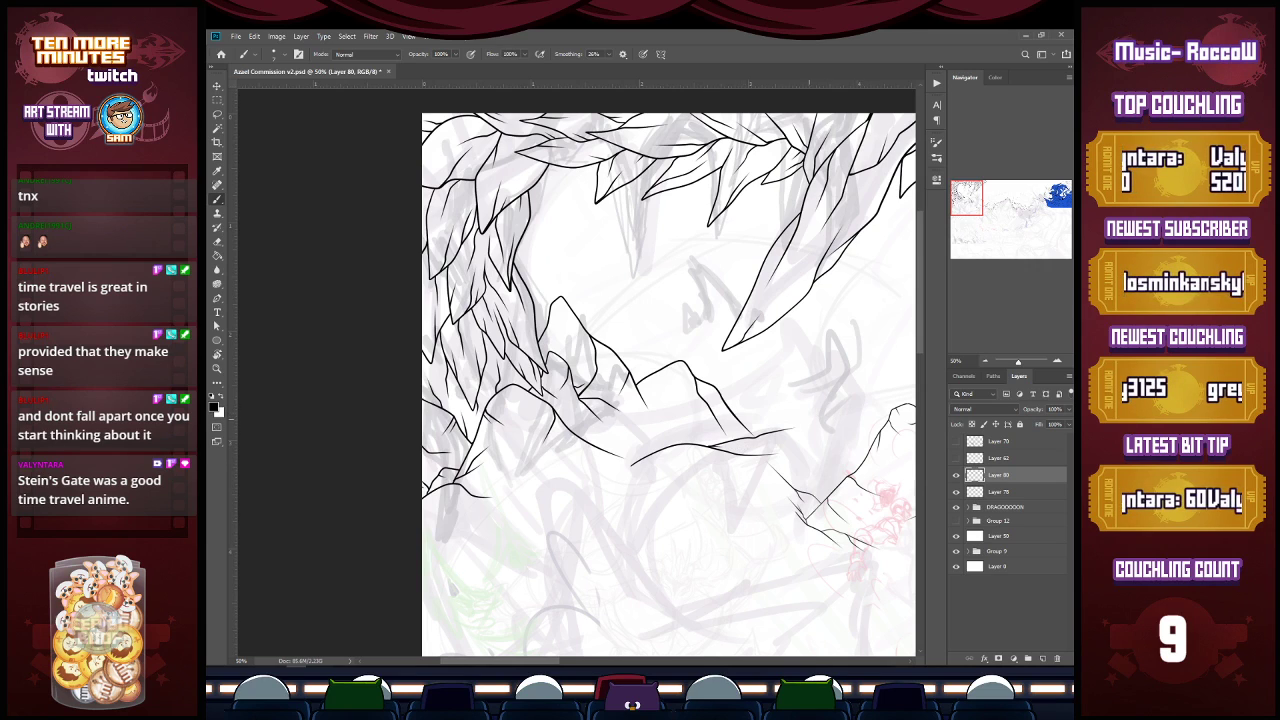
key("e")
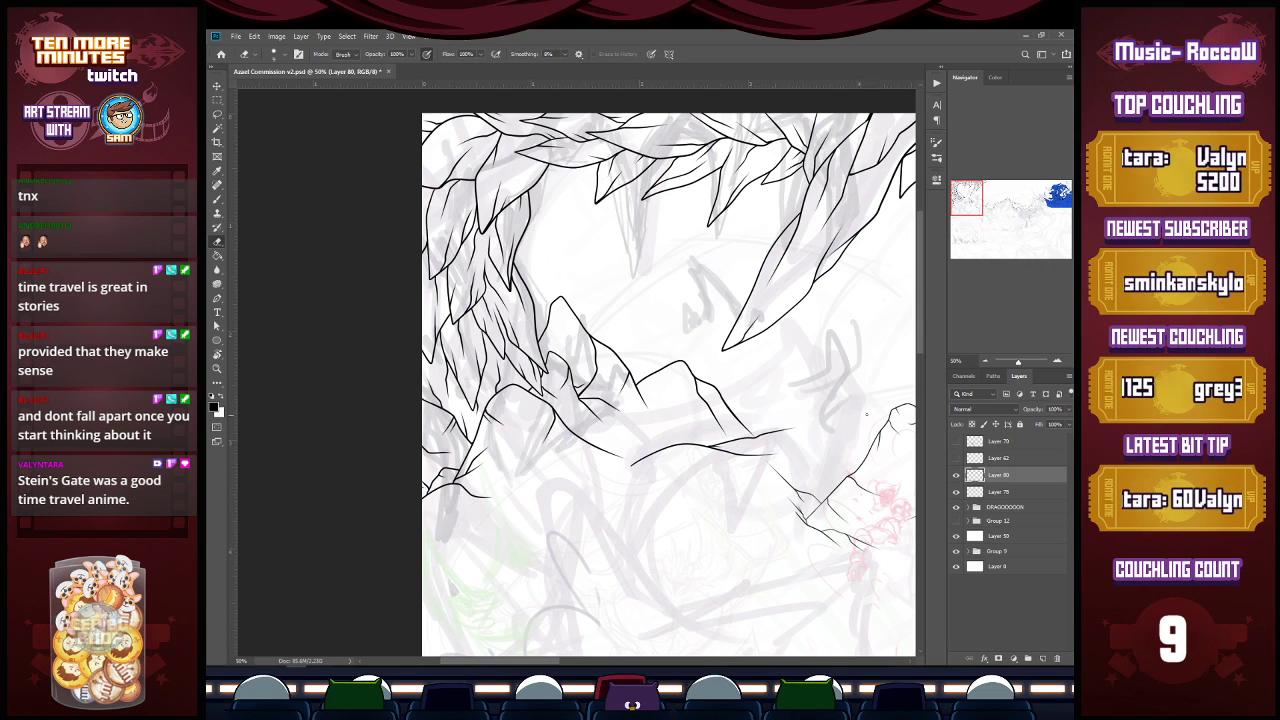
key("b")
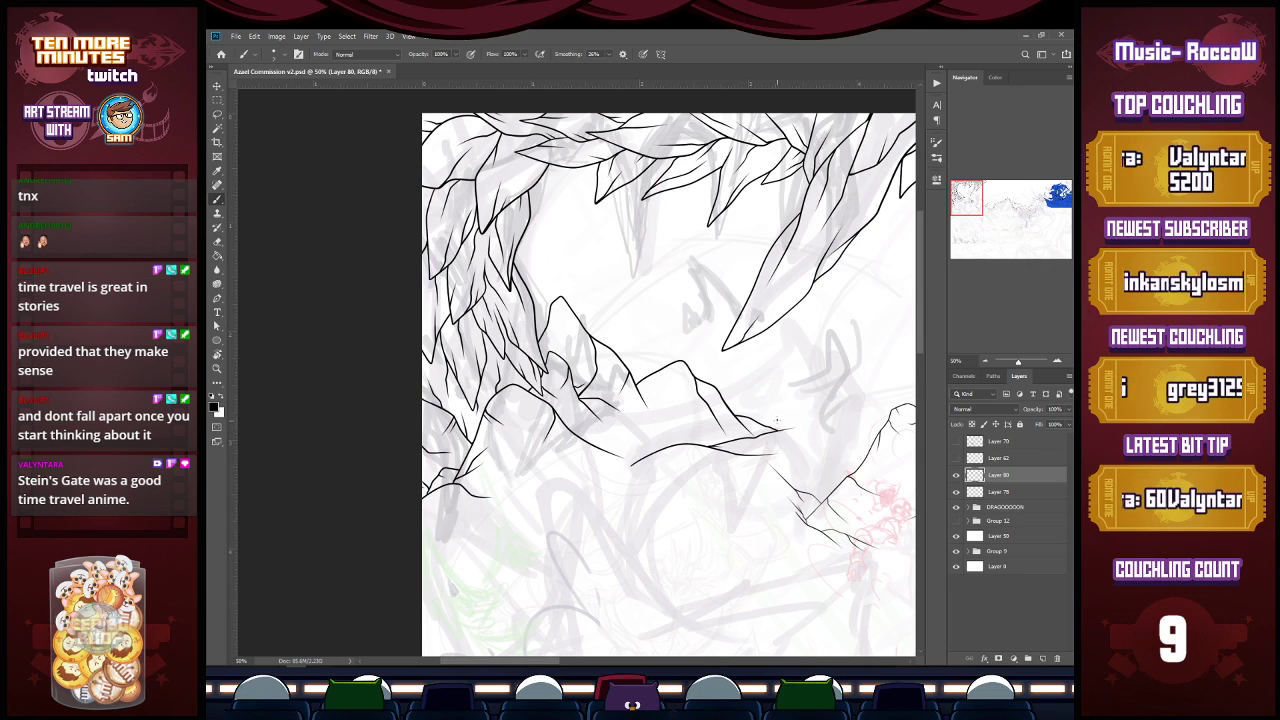
key("e")
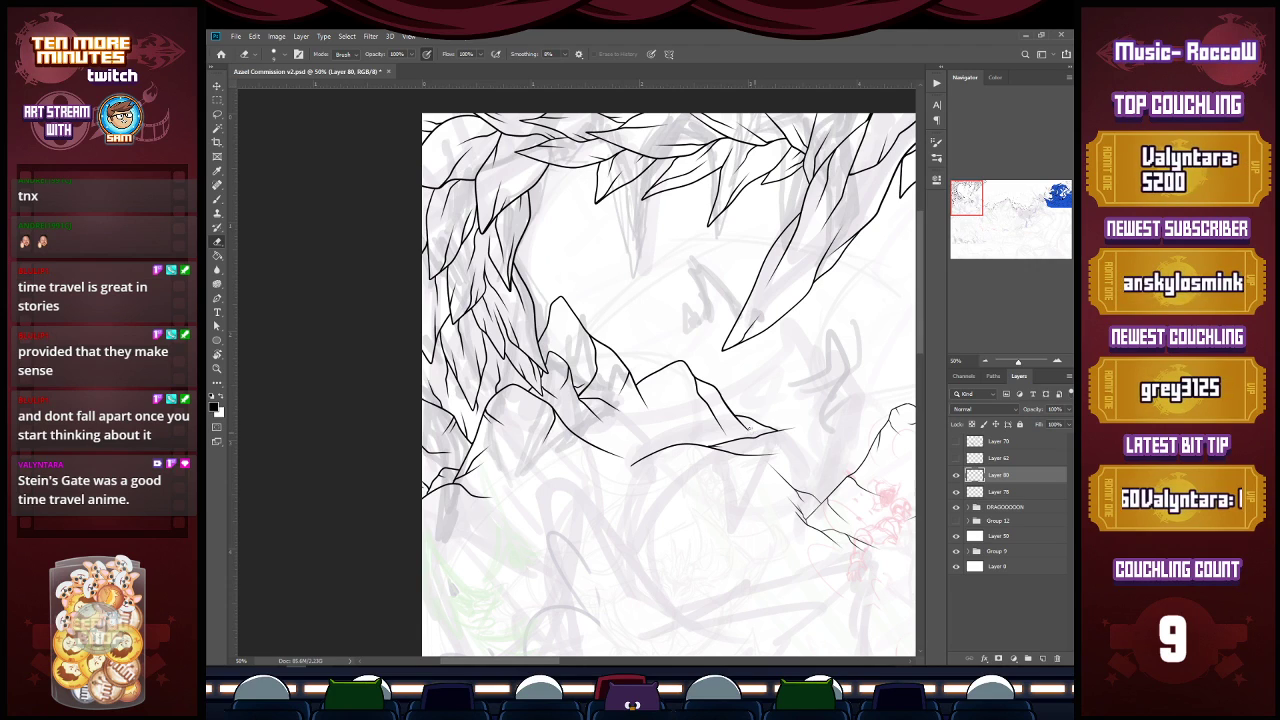
key("b")
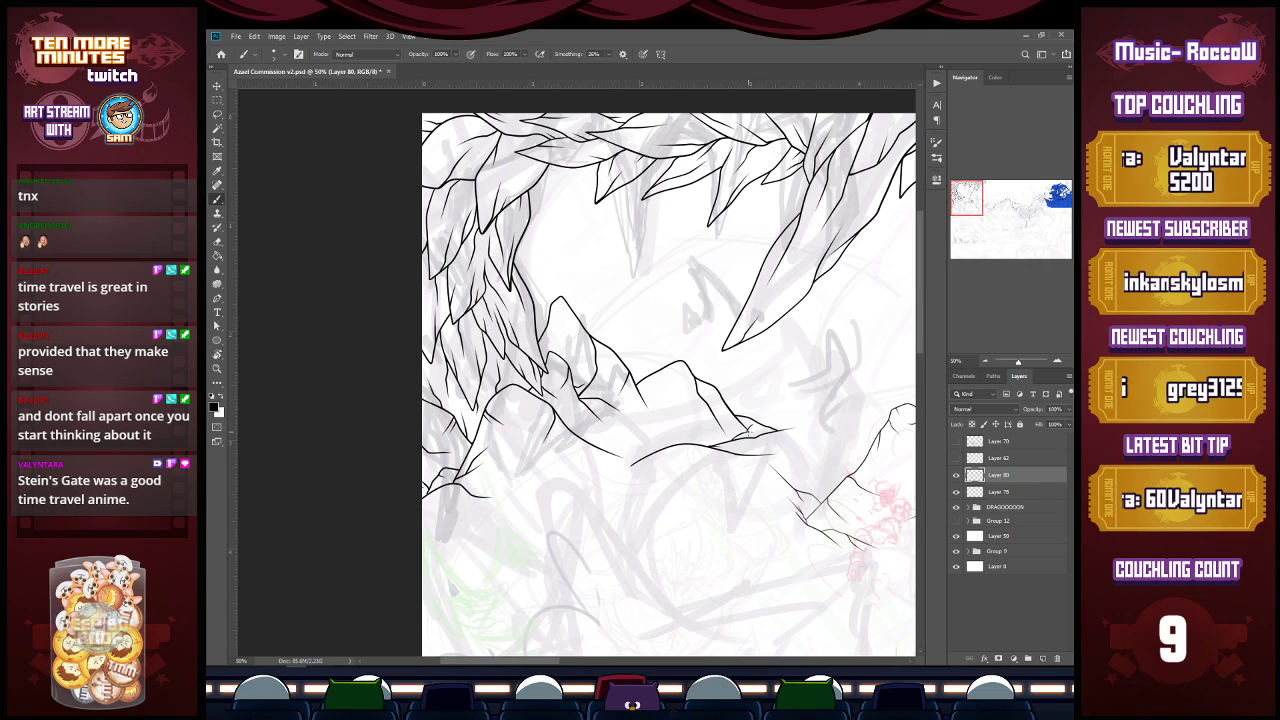
key("e")
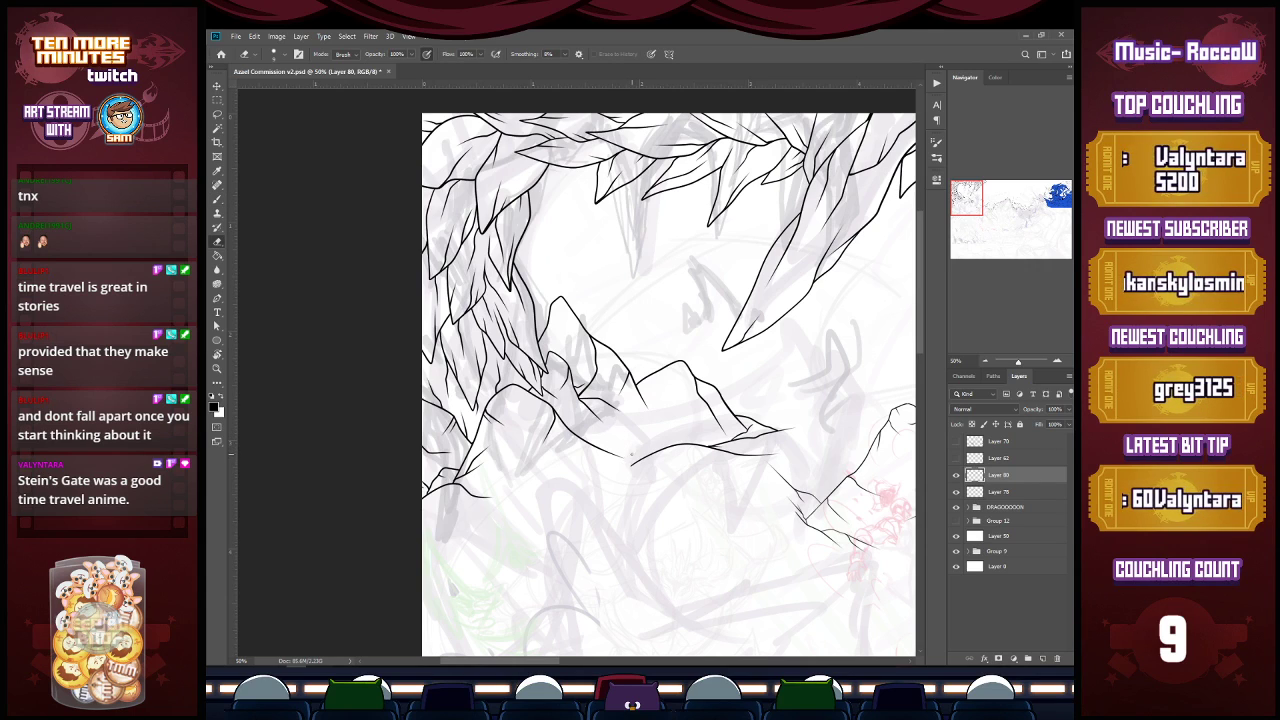
Step: Extend the ground line under the rounded rock mound toward the canvas edge, trimming overlaps and adding a small rock bump
left_click_drag(624, 457, 624, 450)
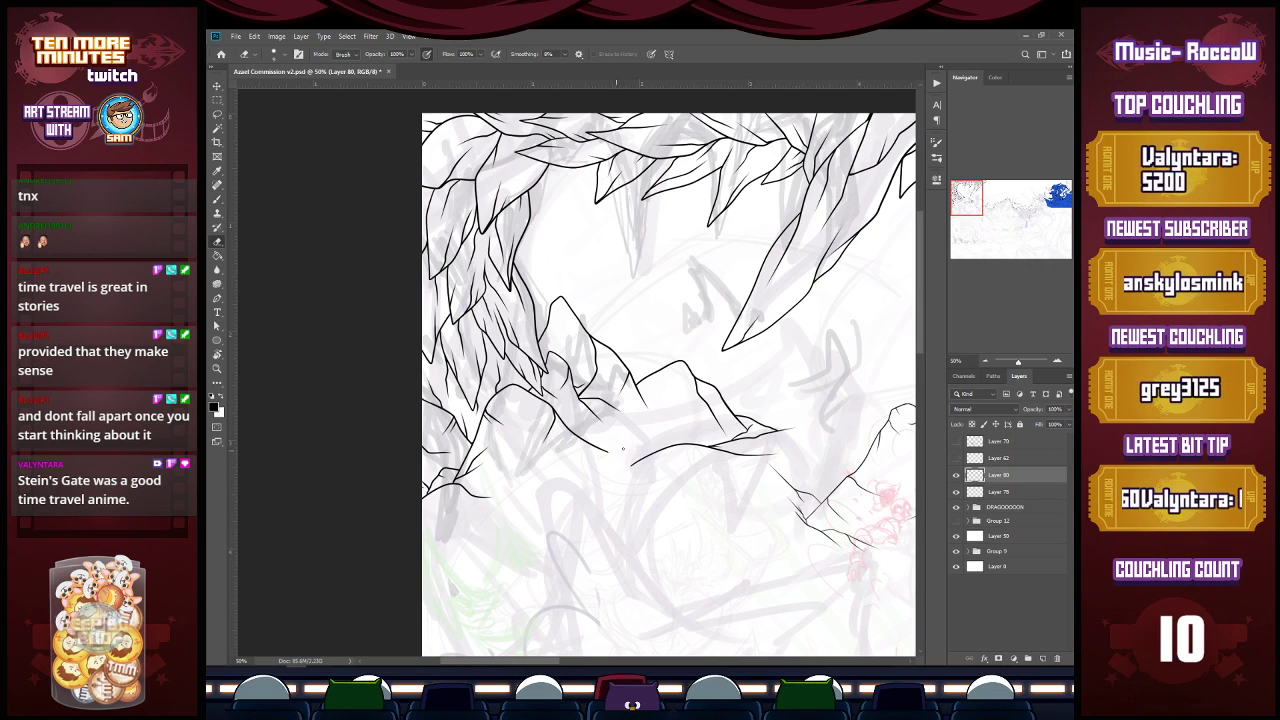
key("b")
mouse_move(620, 449)
left_mouse_down()
mouse_move(658, 442)
mouse_move(497, 477)
mouse_move(510, 474)
left_mouse_up()
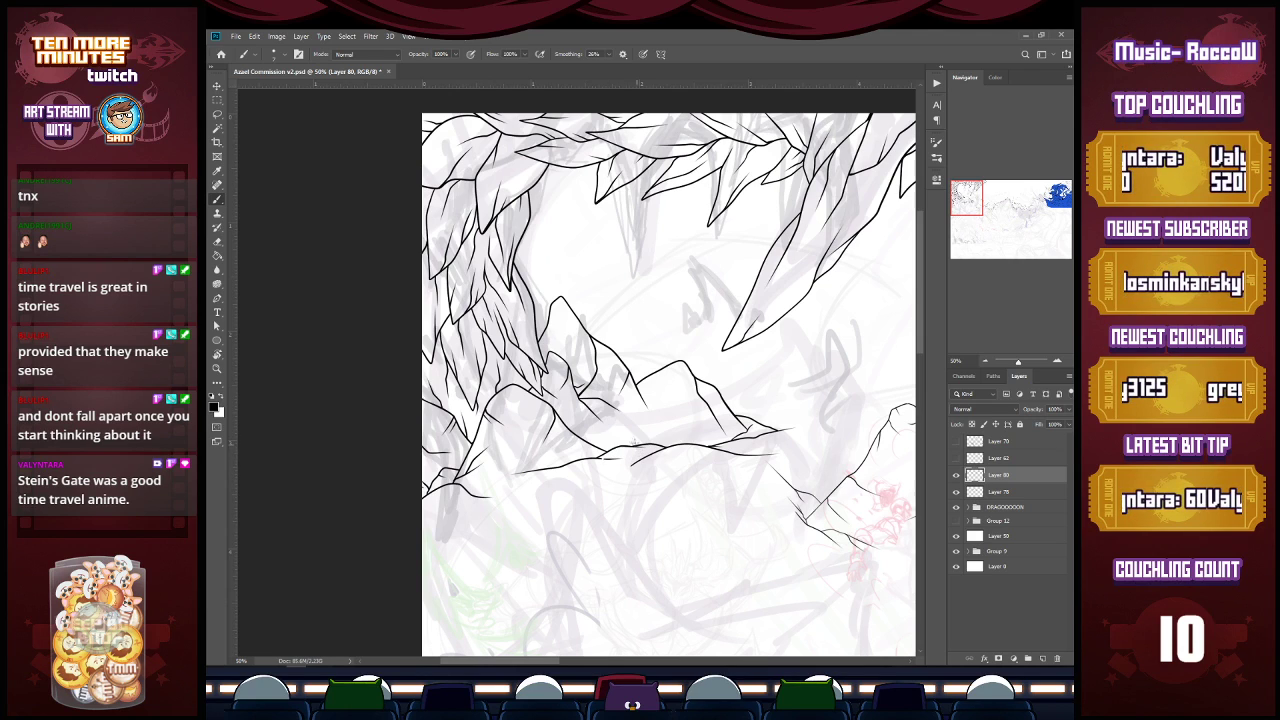
left_click_drag(465, 487, 515, 475)
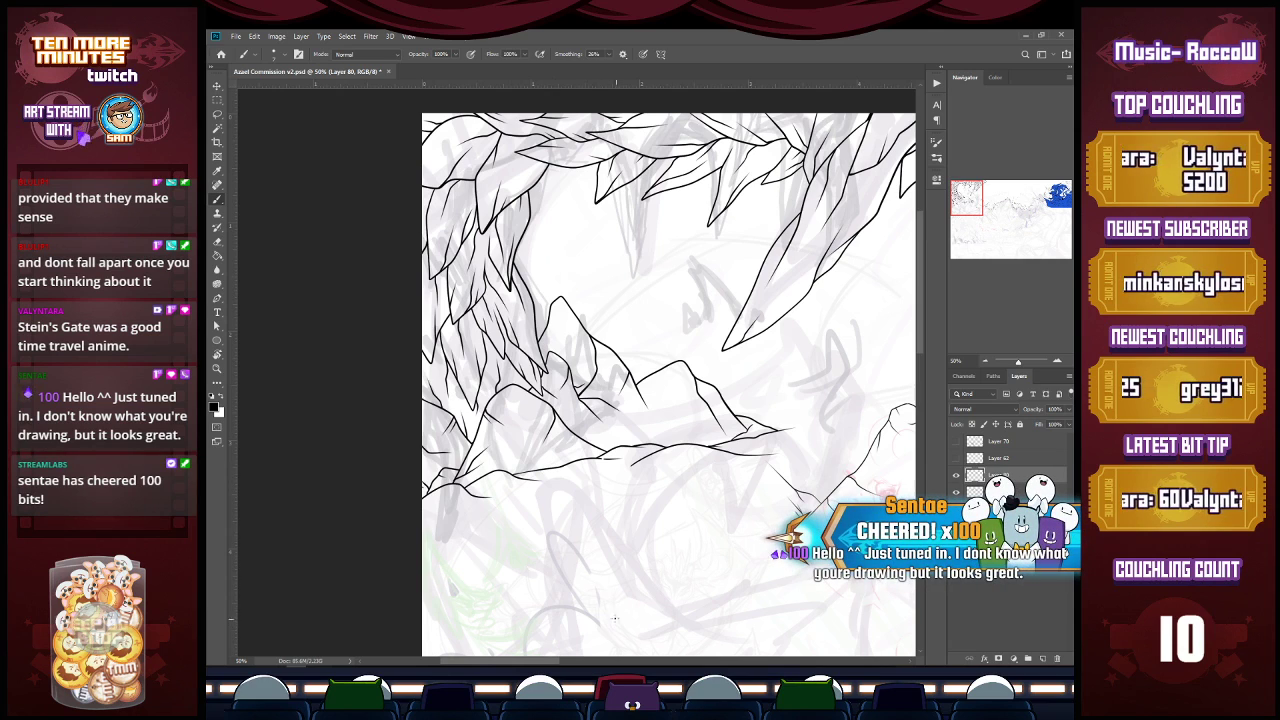
key("e")
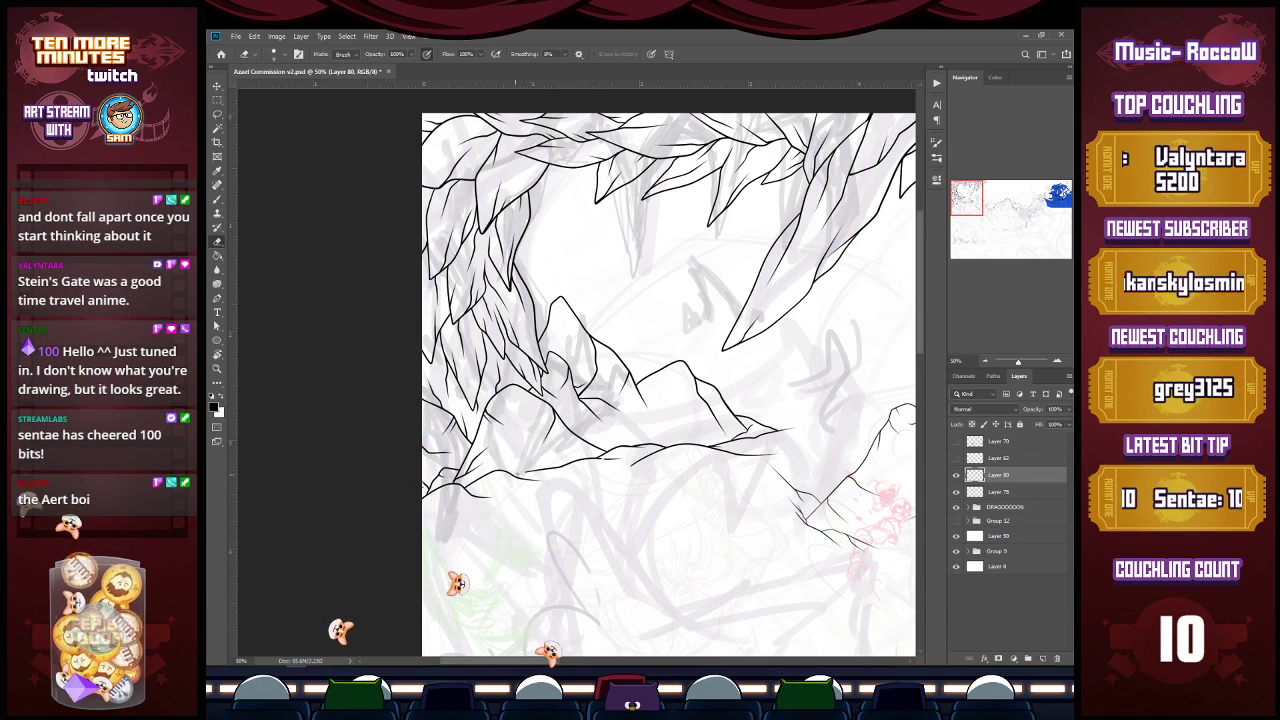
key("b")
left_click_drag(503, 472, 538, 470)
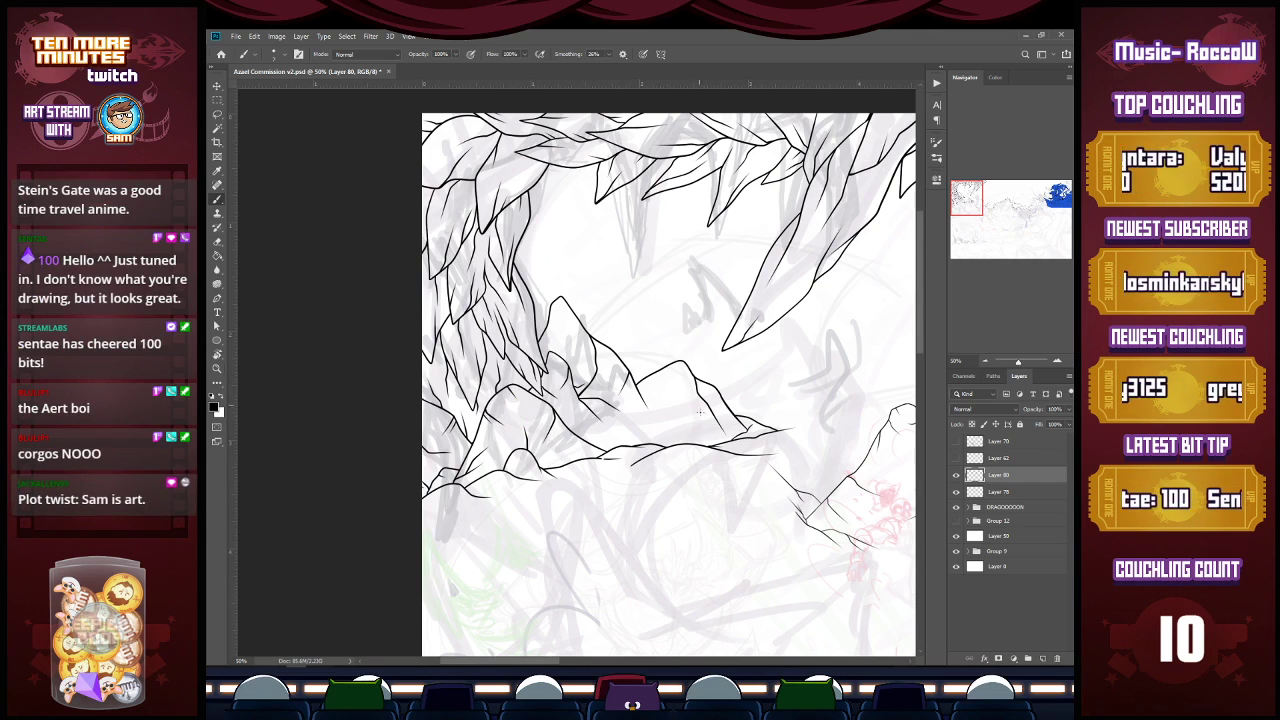
Step: Add crease lines to the faces of the rocky peaks and save the document
left_click_drag(698, 472, 711, 488)
scroll(711, 480, "down", 2)
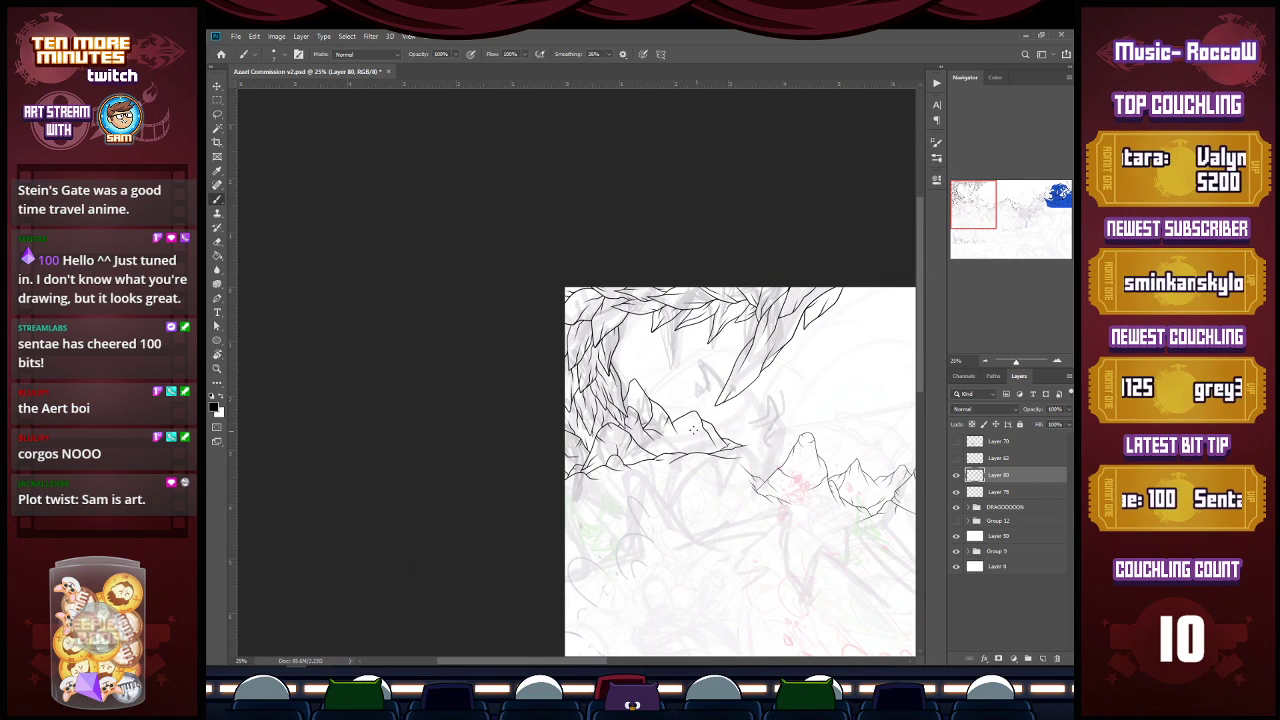
scroll(671, 427, "up", 2)
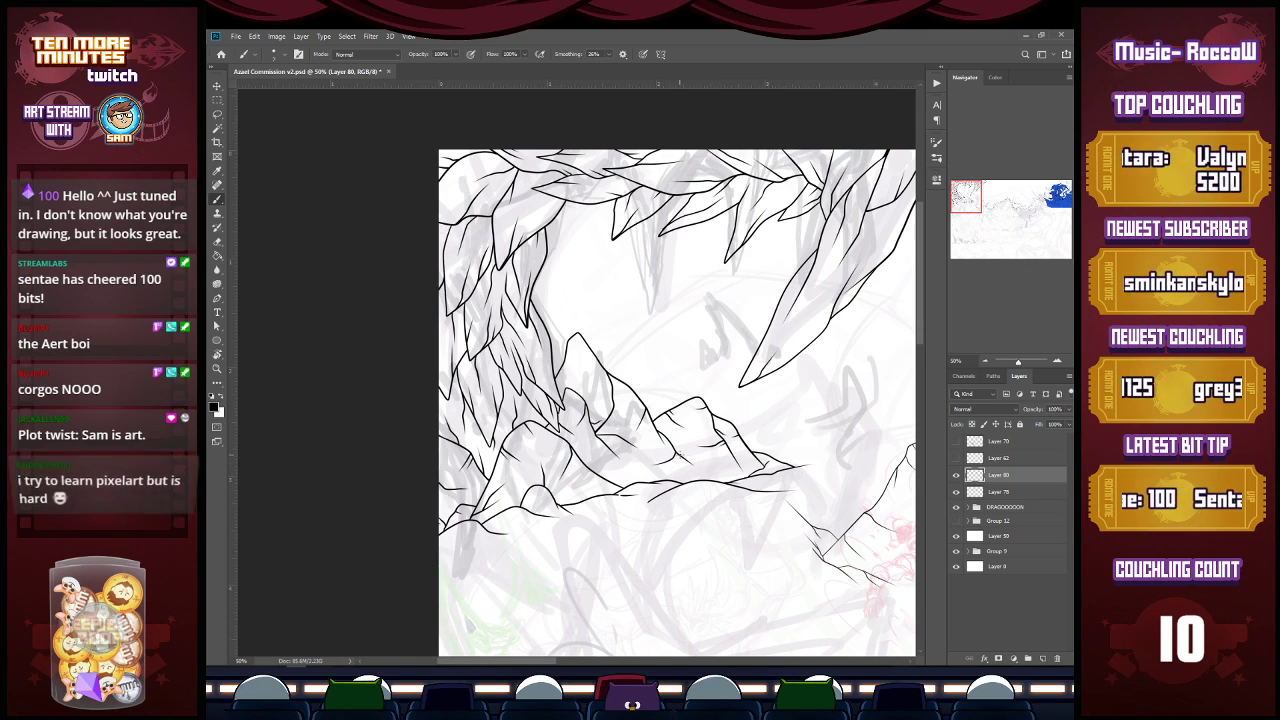
key("z")
left_click(700, 462, "alt")
left_click(700, 462, "alt")
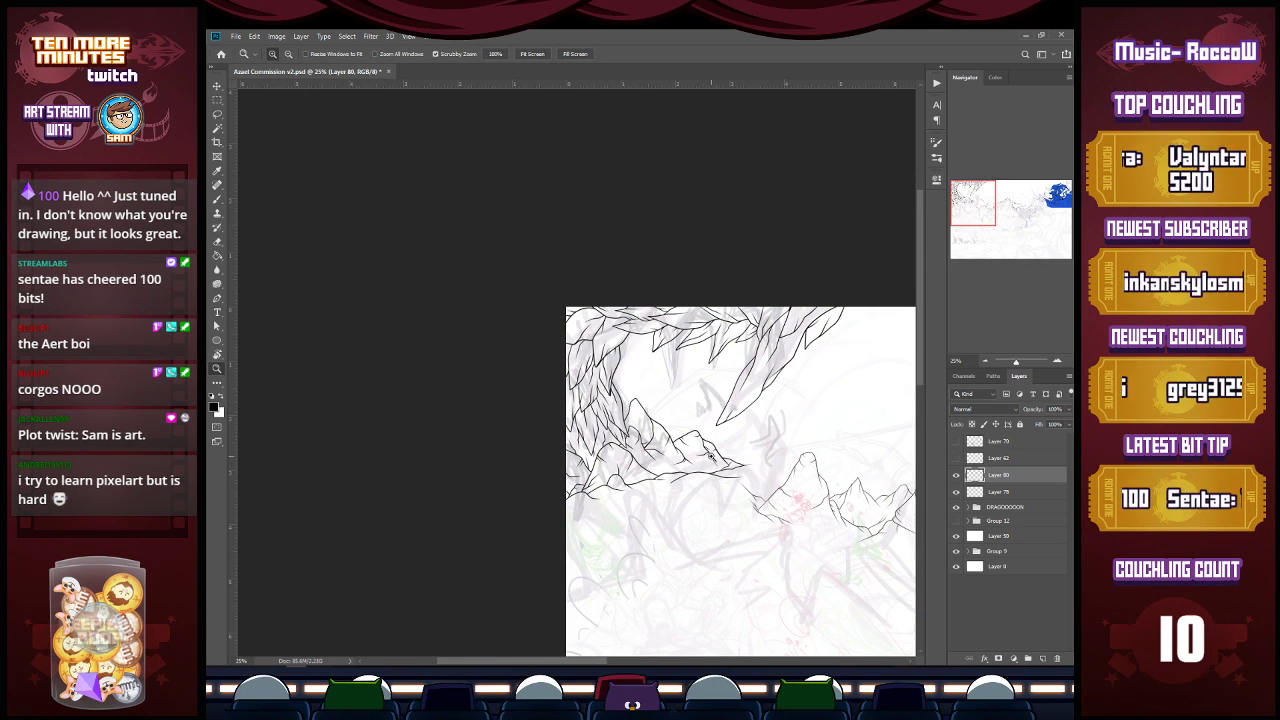
key("ctrl+s")
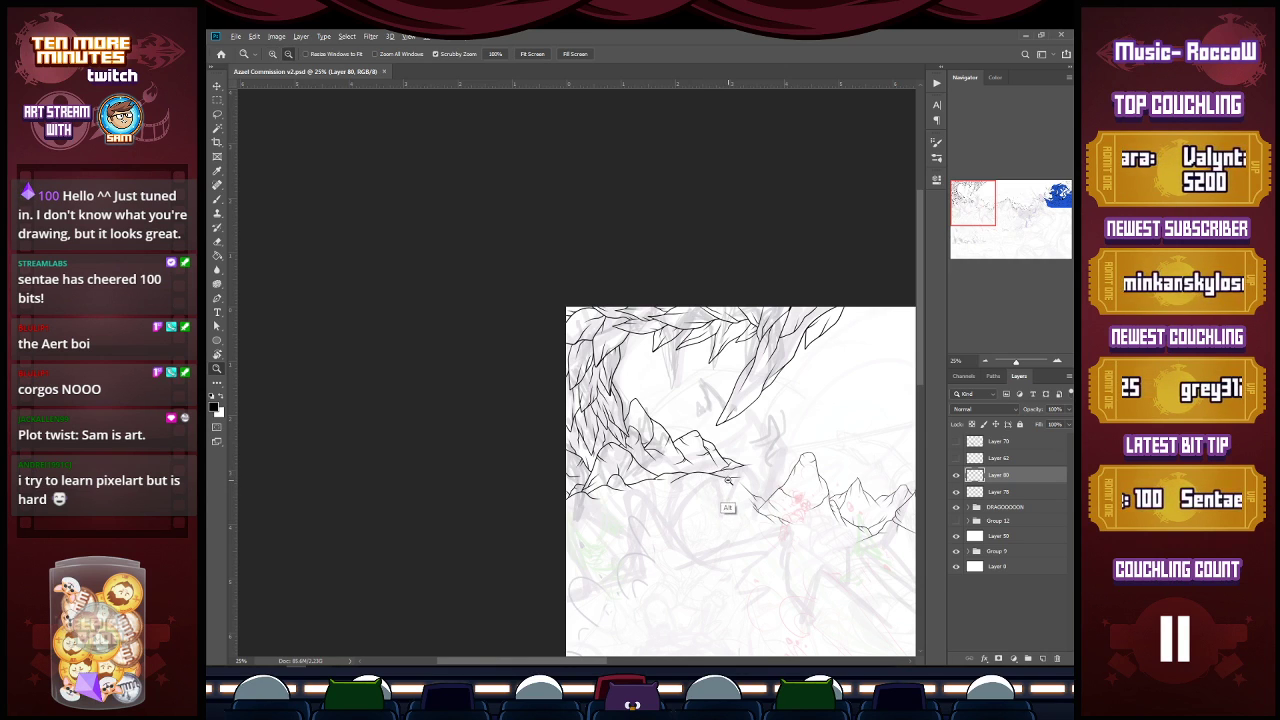
Step: Show Group 12 to examine the characters and blue dragon against the background line art, and hide the group again
left_click(730, 482, "alt")
left_click(730, 483, "alt")
left_click(730, 483, "alt")
key("b")
key("z")
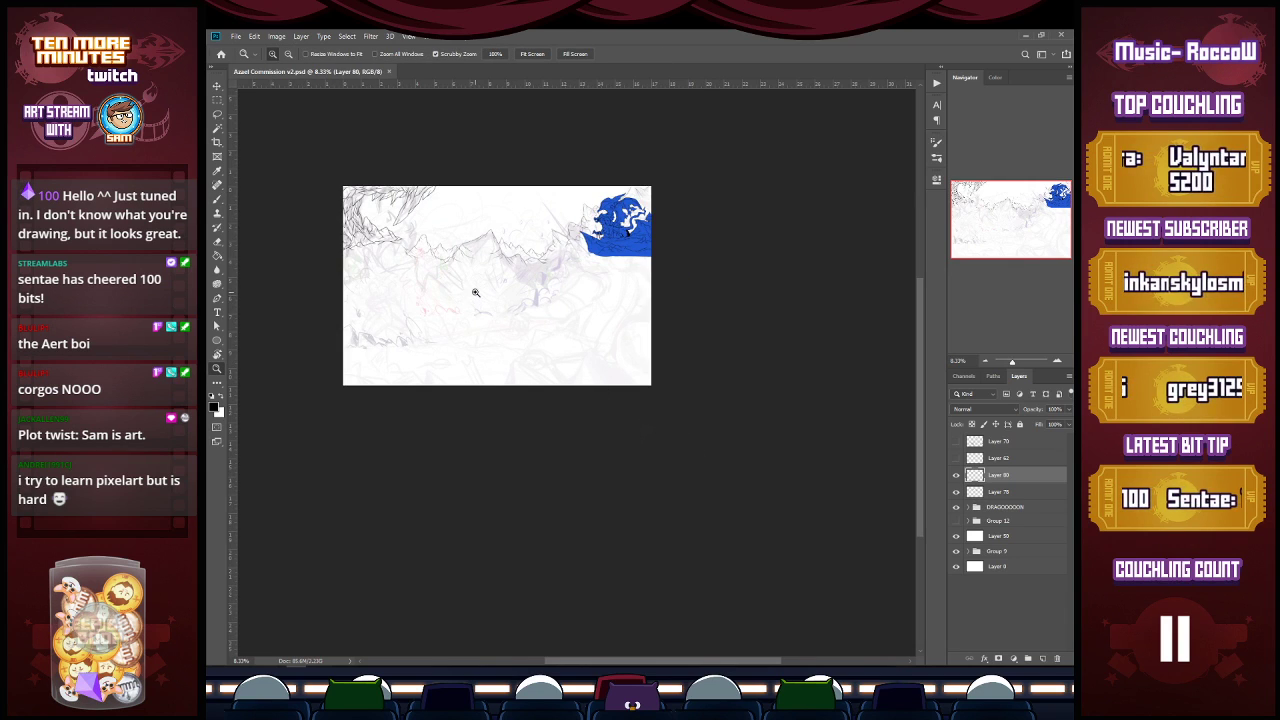
left_click(476, 292)
left_click(478, 290)
left_click(957, 521)
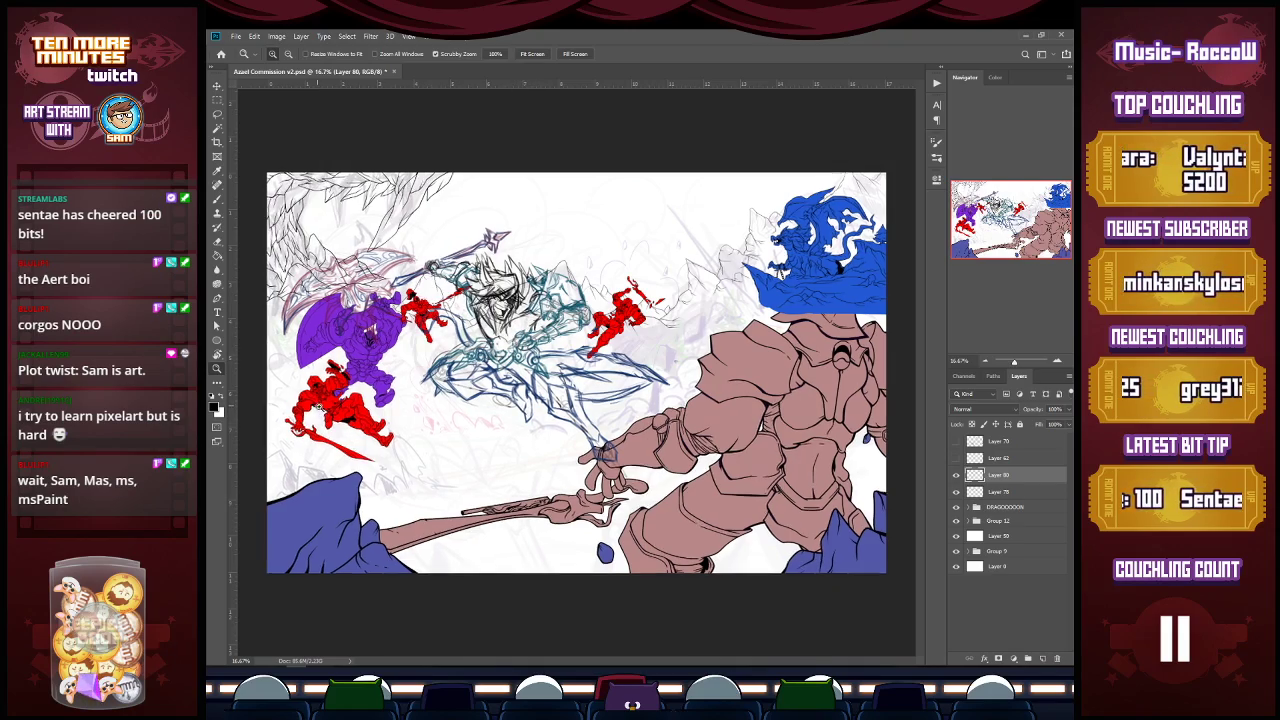
left_click(325, 405)
left_click(412, 268)
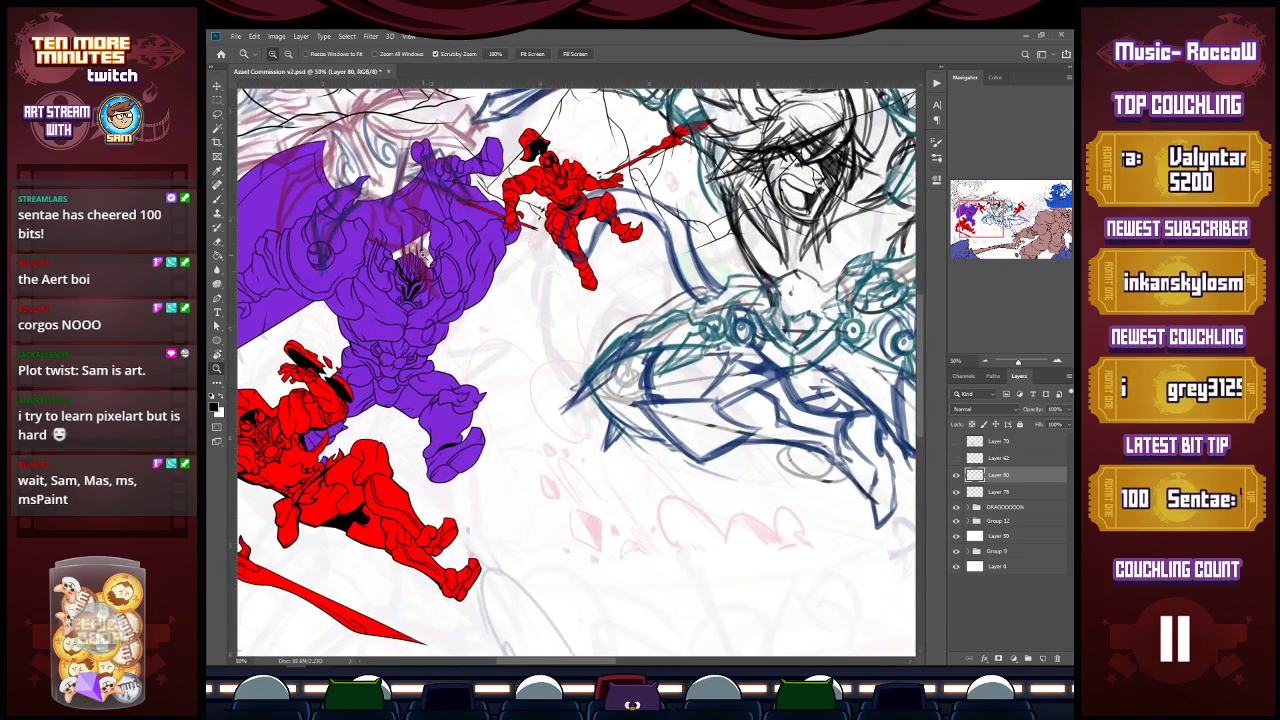
left_click_drag(584, 663, 773, 658)
key("ctrl+0")
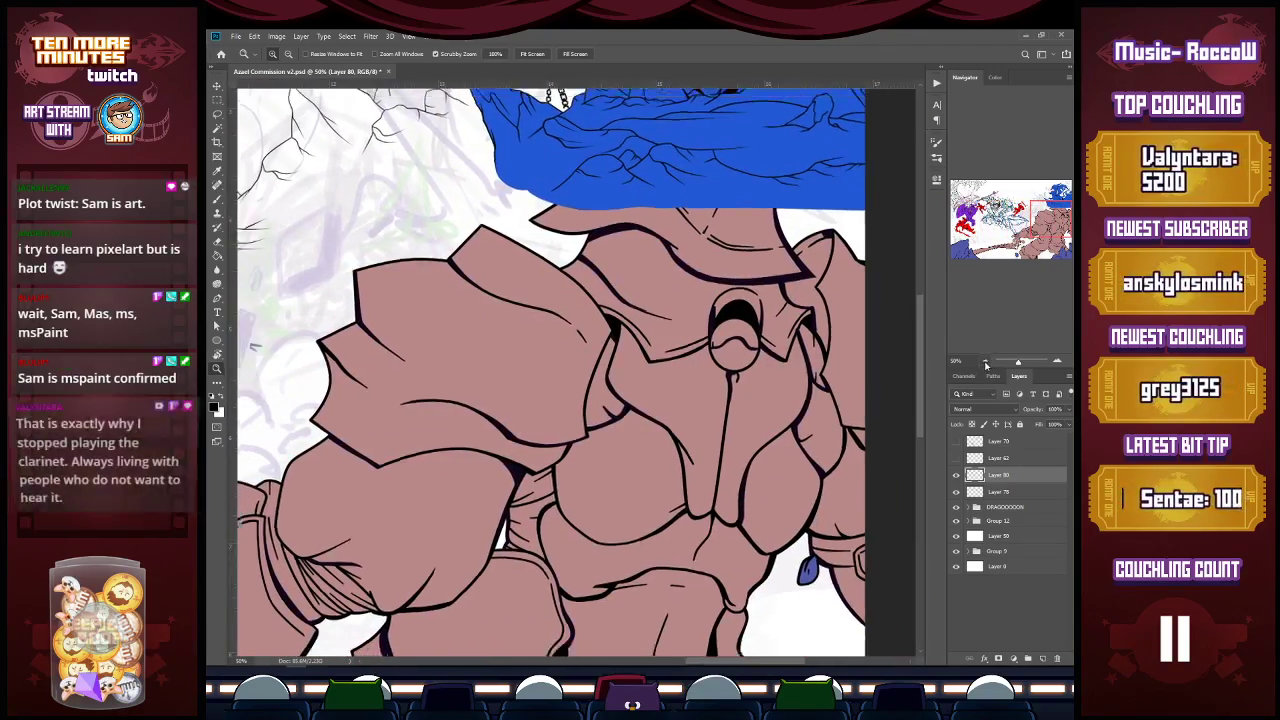
left_click(831, 247)
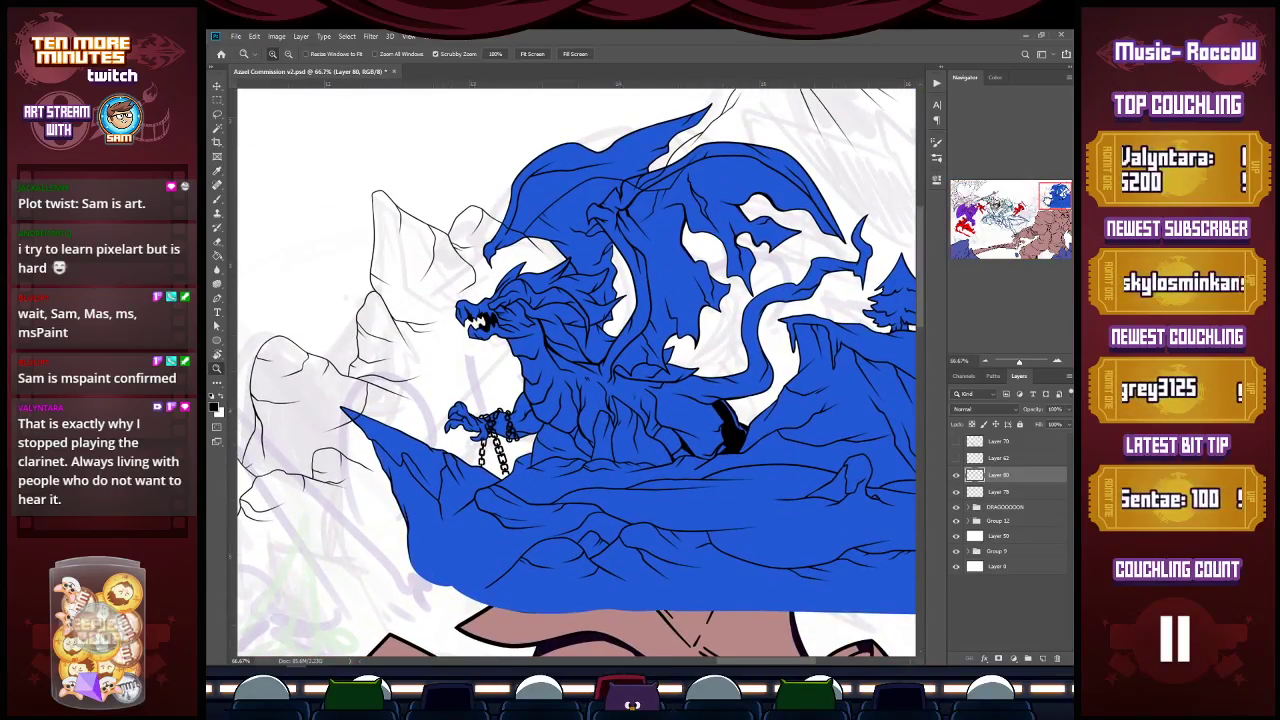
mouse_move(1048, 200)
left_mouse_down()
mouse_move(962, 208)
mouse_move(946, 193)
mouse_move(965, 192)
mouse_move(951, 194)
left_mouse_up()
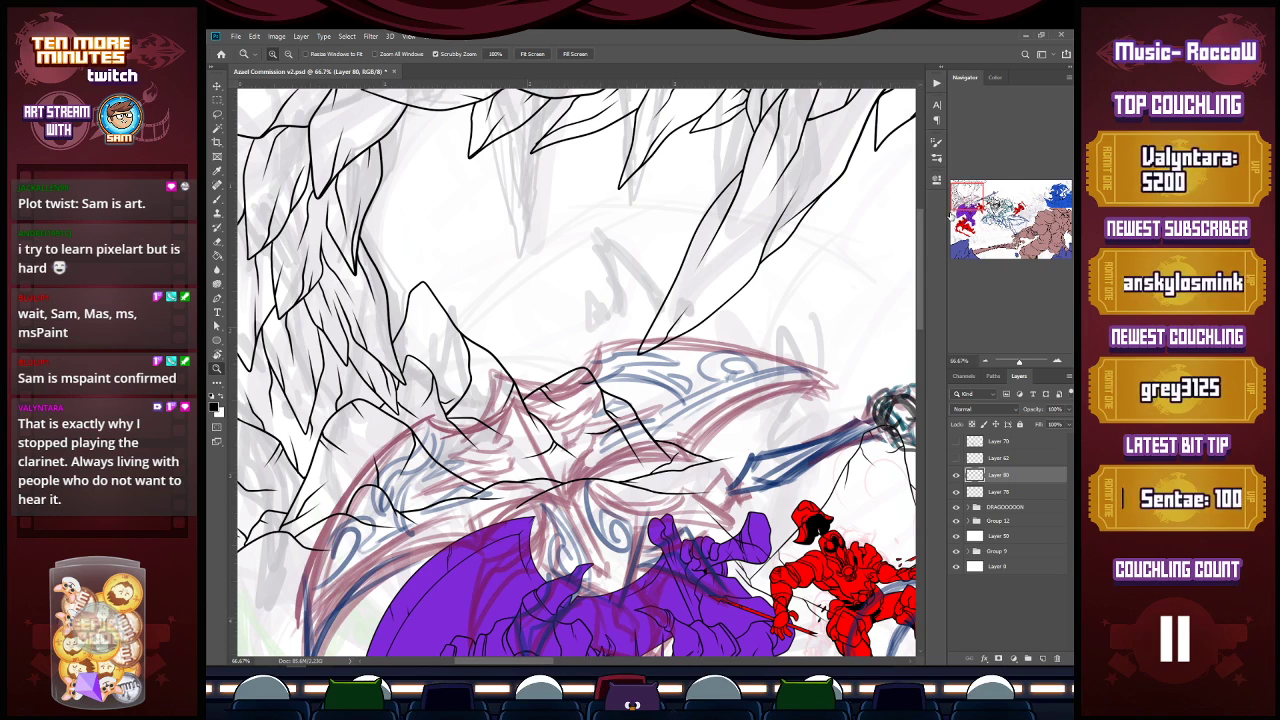
left_click(955, 521)
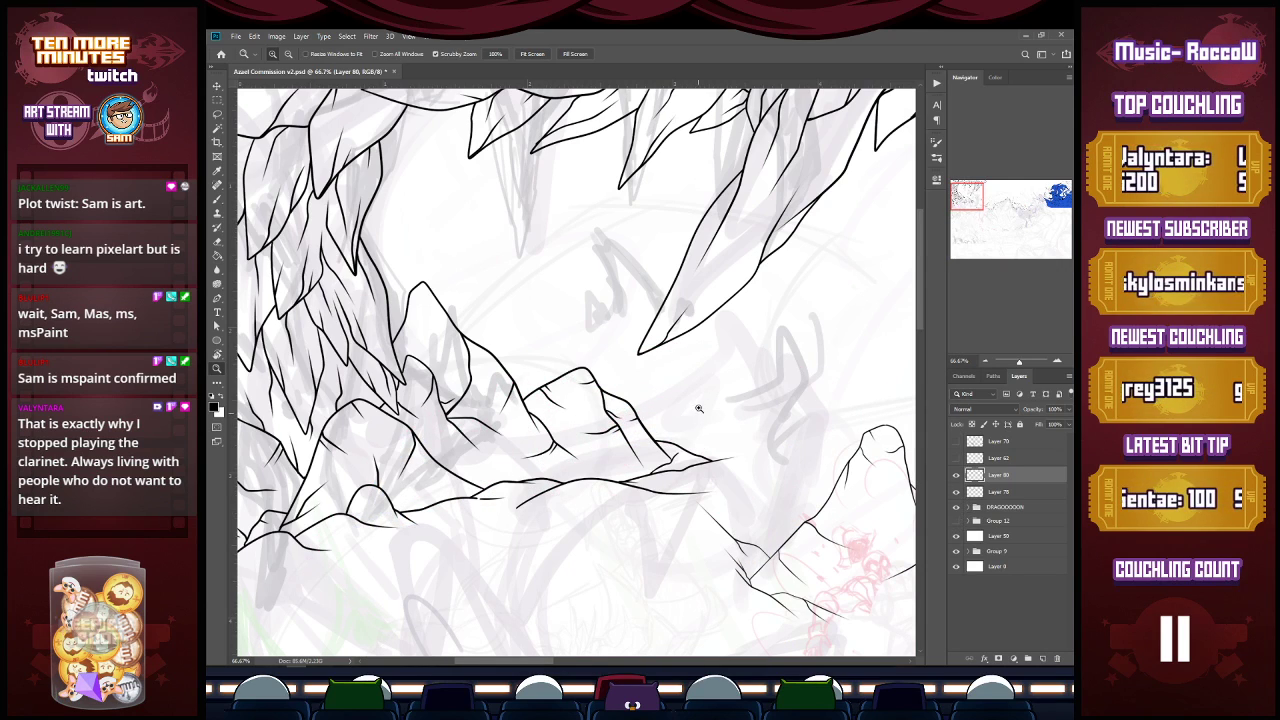
Step: Ink a long rock ledge jutting out beneath the peaks, with a pointed tip, an underside and a lower contour reaching the canvas edge
left_click(720, 453, "alt")
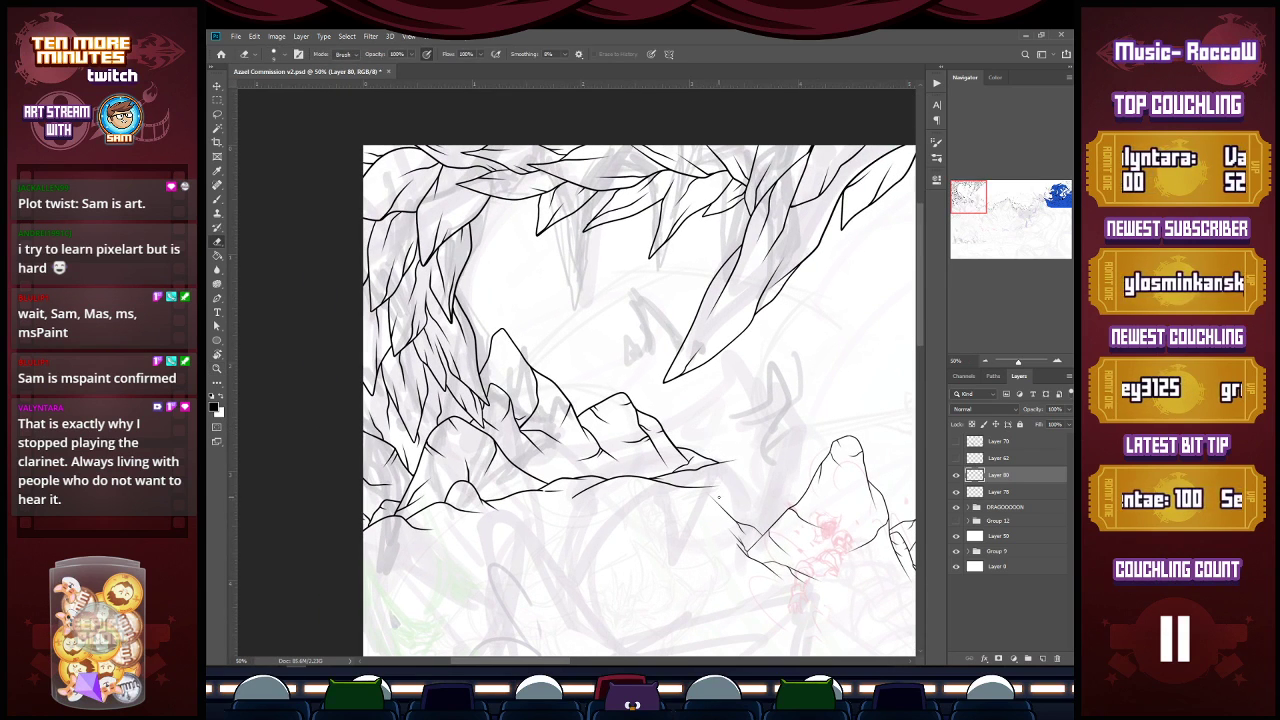
key("b")
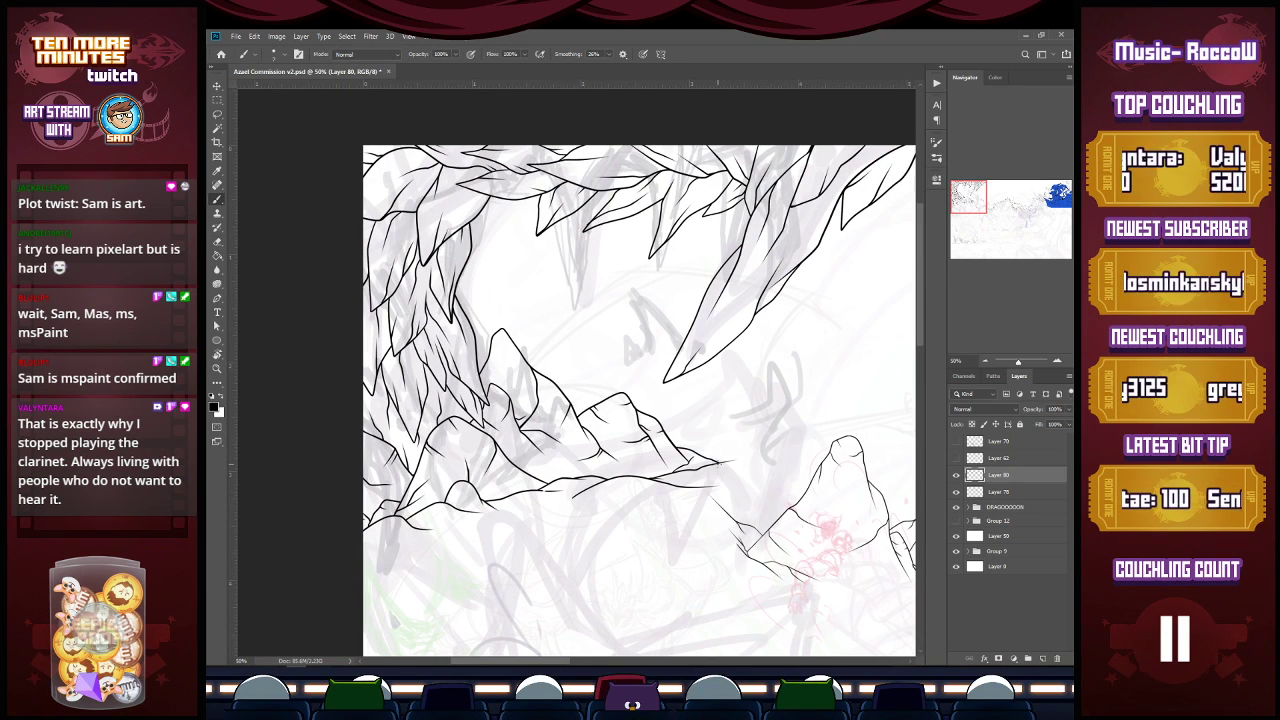
mouse_move(720, 462)
left_mouse_down()
mouse_move(772, 451)
mouse_move(753, 496)
mouse_move(674, 528)
mouse_move(704, 534)
mouse_move(640, 548)
mouse_move(530, 533)
left_mouse_up()
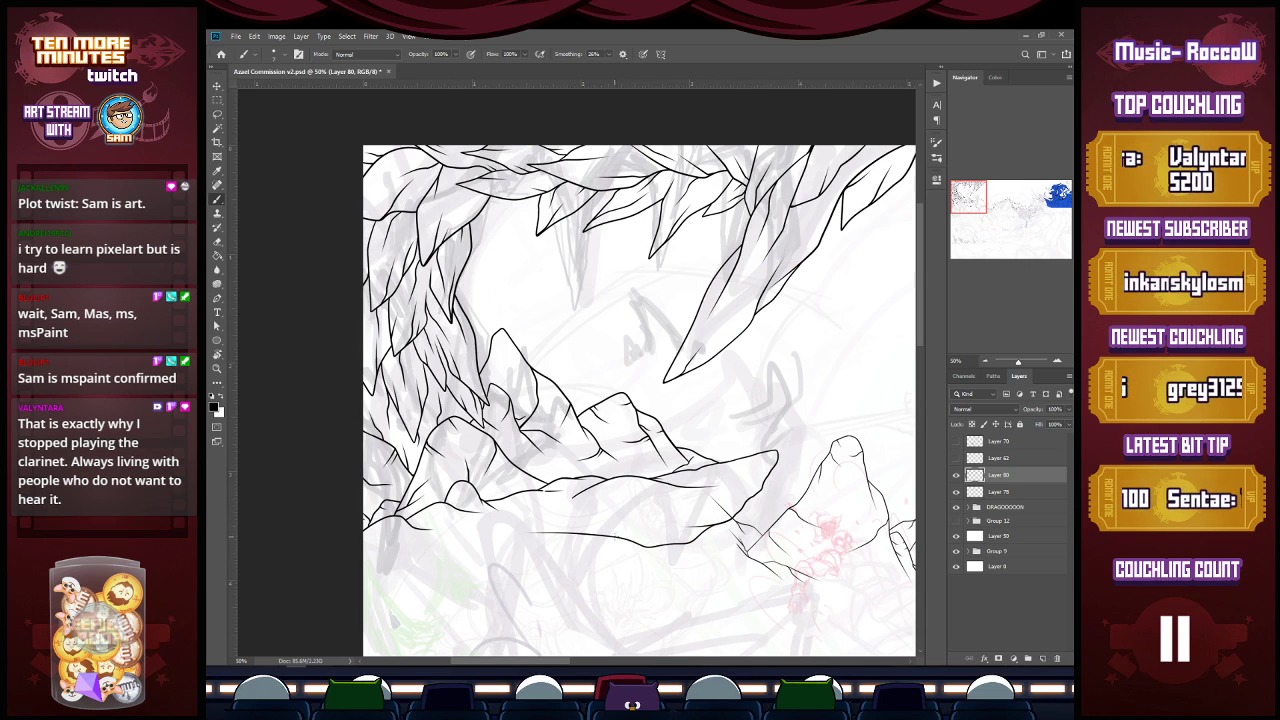
mouse_move(362, 601)
left_mouse_down()
mouse_move(472, 605)
mouse_move(591, 559)
mouse_move(503, 597)
mouse_move(542, 601)
mouse_move(641, 524)
mouse_move(592, 569)
mouse_move(637, 543)
left_mouse_up()
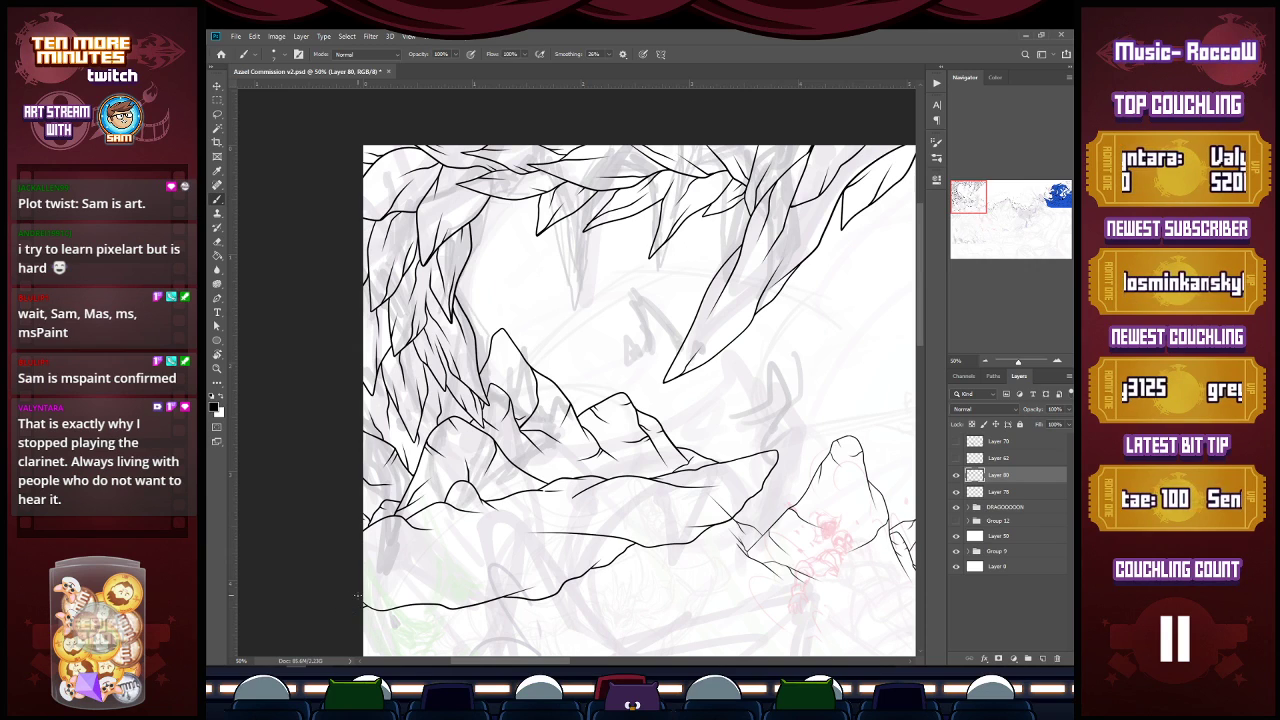
Step: Ink jagged rock edges and crease lines descending from beneath the ledge's tip on Layer 80
key("e")
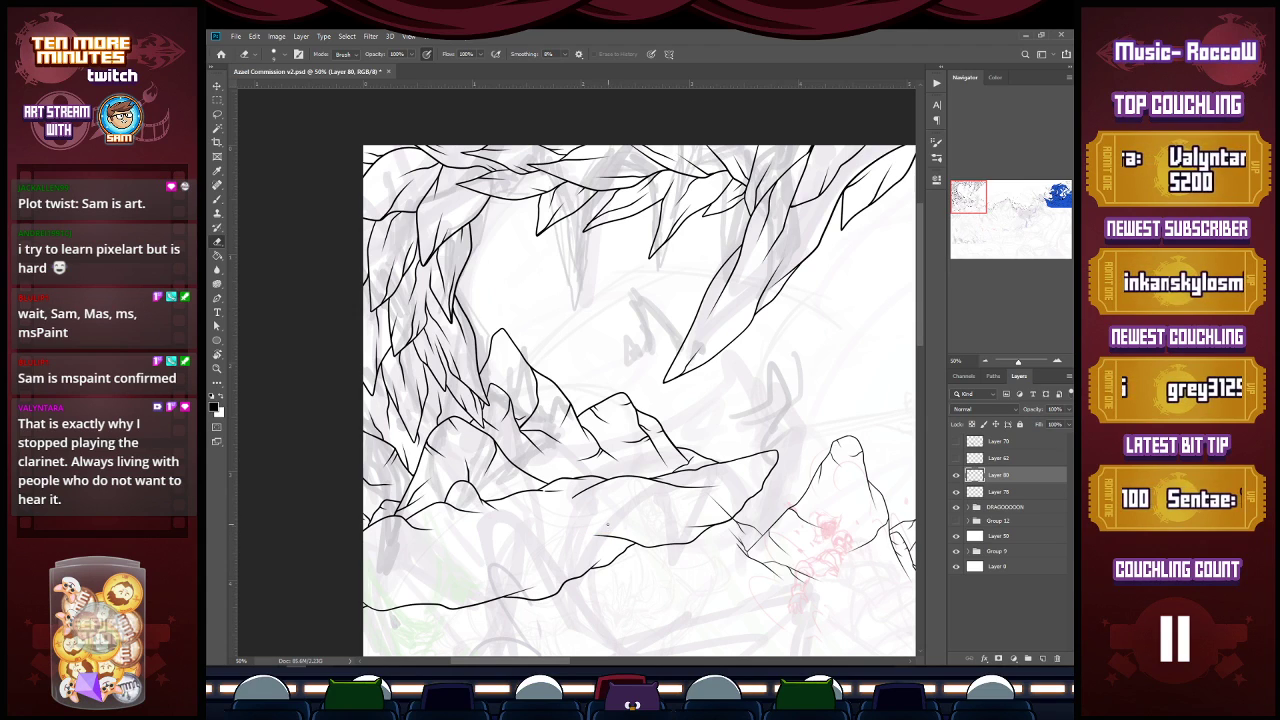
key("alt+bracketleft")
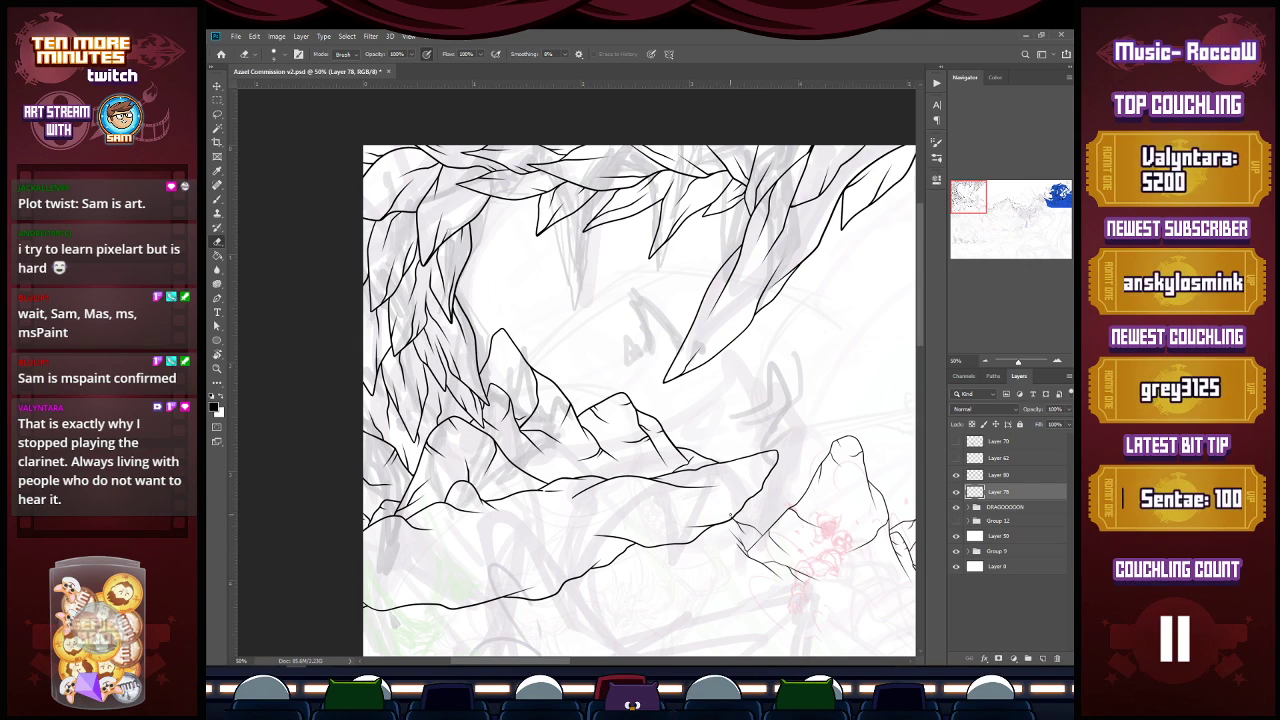
key("b")
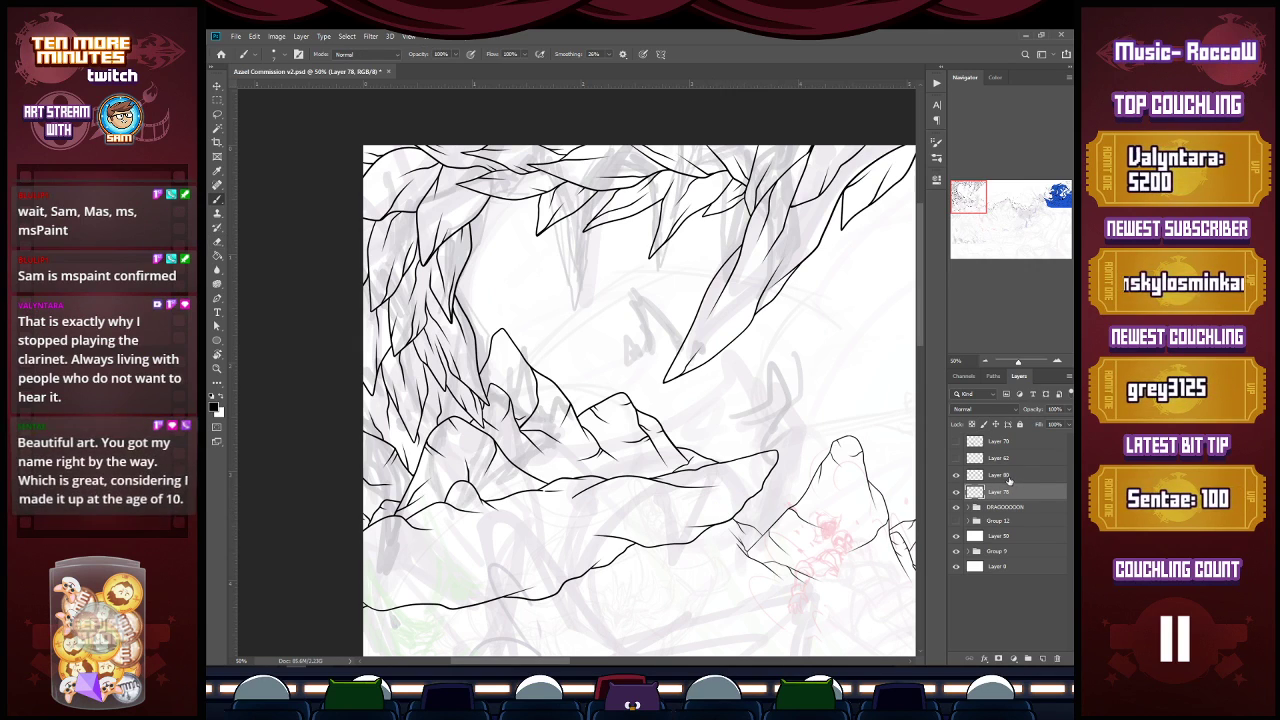
key("alt+bracketright")
left_click_drag(756, 492, 700, 612)
mouse_move(727, 520)
left_mouse_down()
mouse_move(676, 598)
mouse_move(656, 580)
mouse_move(714, 558)
left_mouse_up()
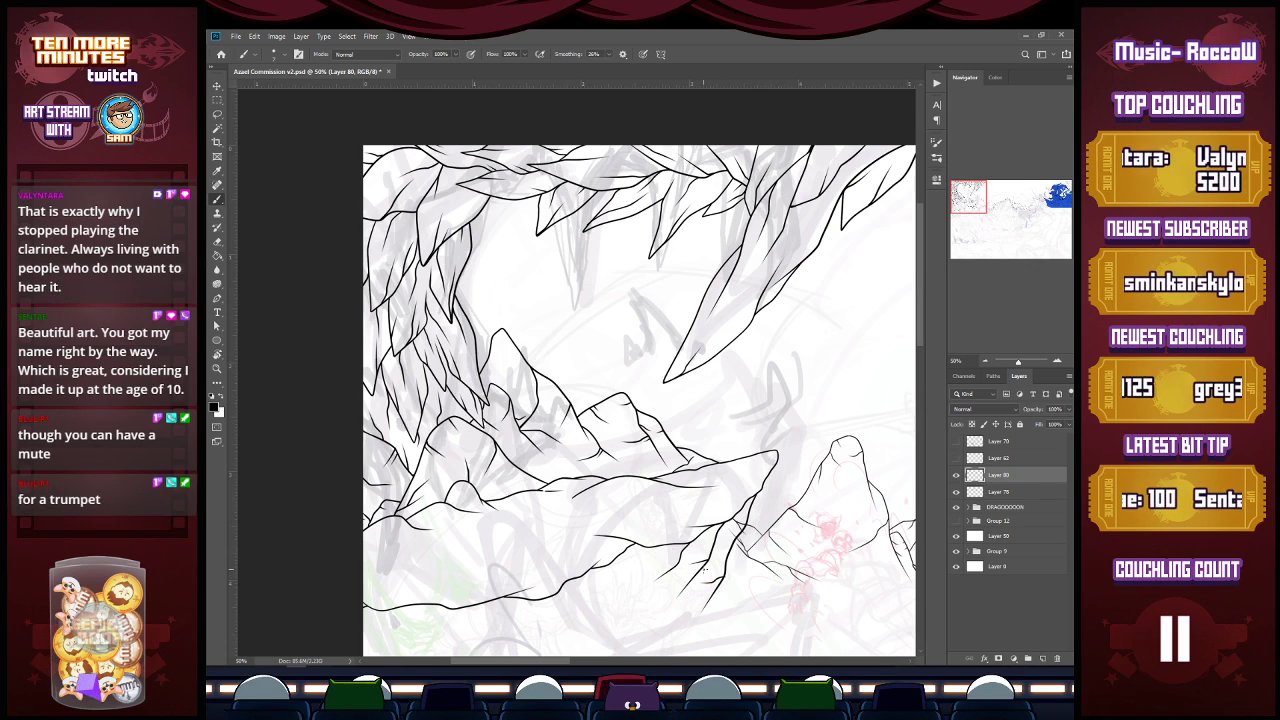
Step: Ink a rock face under the ledge with a slanting side edge, curved base creases and a short hooked corner
scroll(752, 567, "down", 3)
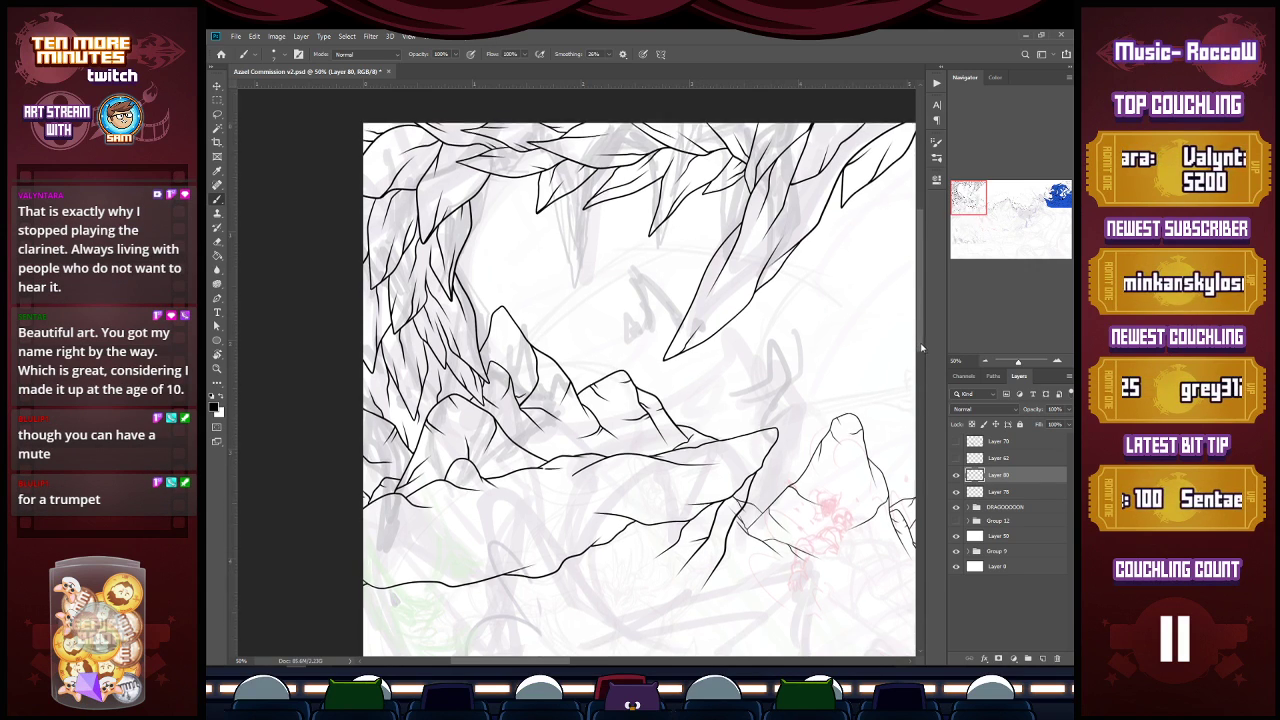
left_click_drag(580, 482, 540, 560)
mouse_move(568, 506)
left_mouse_down()
mouse_move(636, 512)
mouse_move(614, 529)
left_mouse_up()
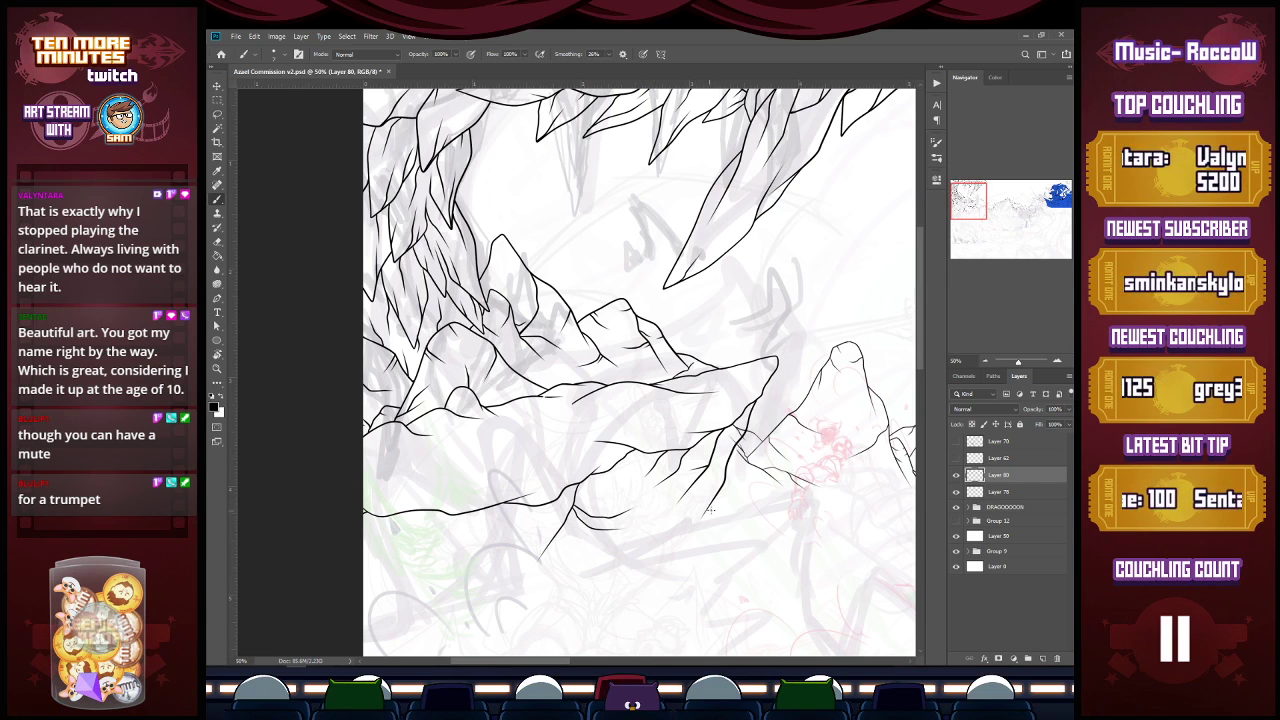
mouse_move(726, 505)
left_mouse_down()
mouse_move(739, 527)
mouse_move(696, 530)
left_mouse_up()
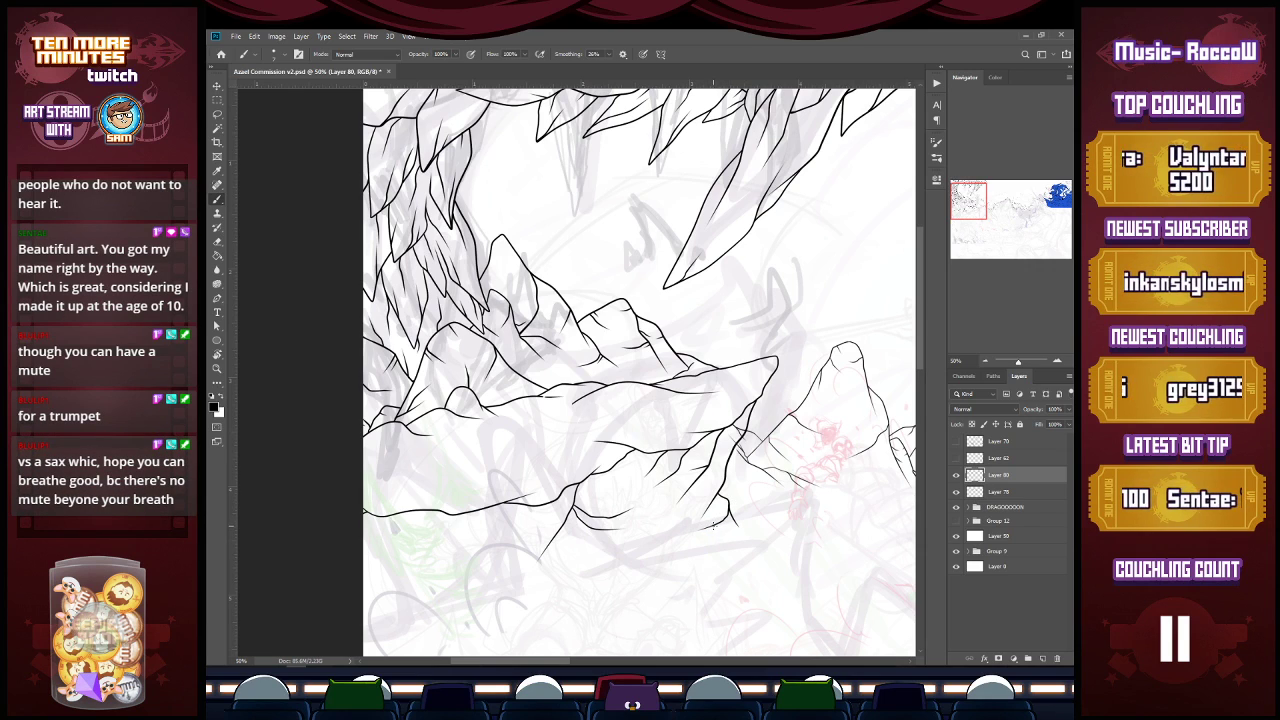
Step: Ink short side edges and jagged base contours for the rocks beneath the ledge, from the canvas edge towards the rock face
left_click_drag(451, 513, 422, 579)
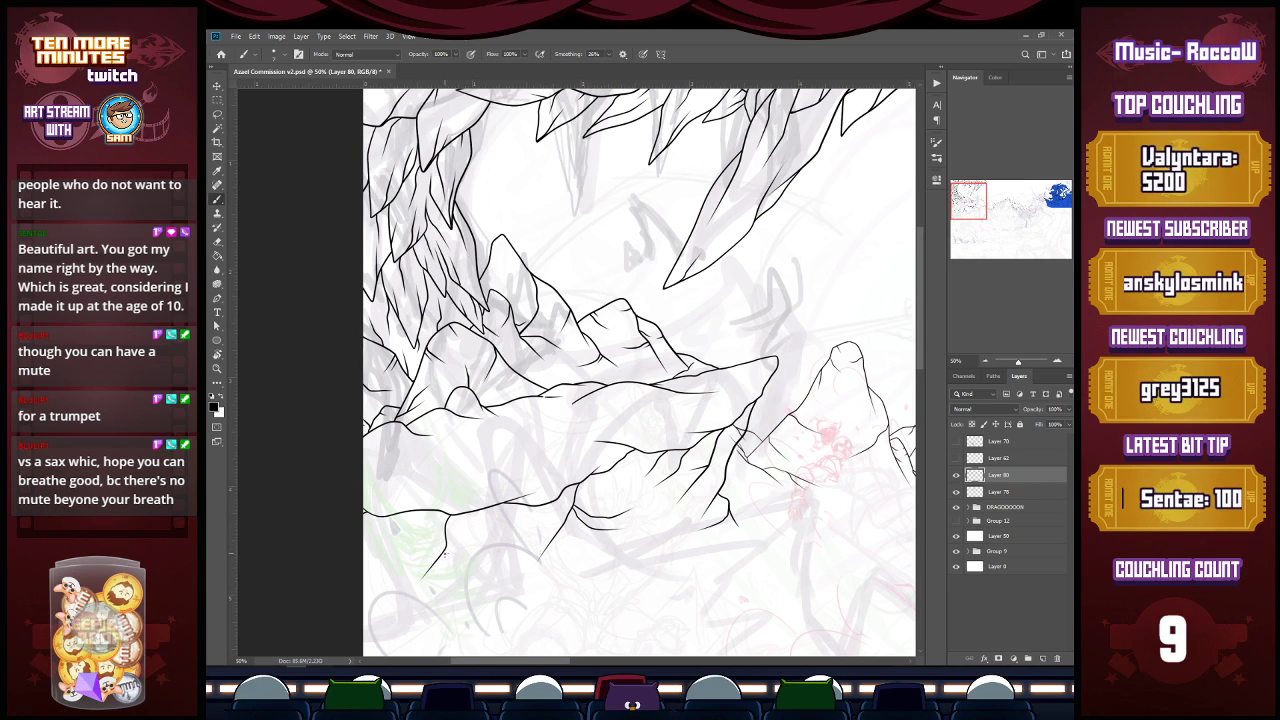
mouse_move(443, 549)
left_mouse_down()
mouse_move(424, 566)
mouse_move(370, 572)
mouse_move(386, 574)
left_mouse_up()
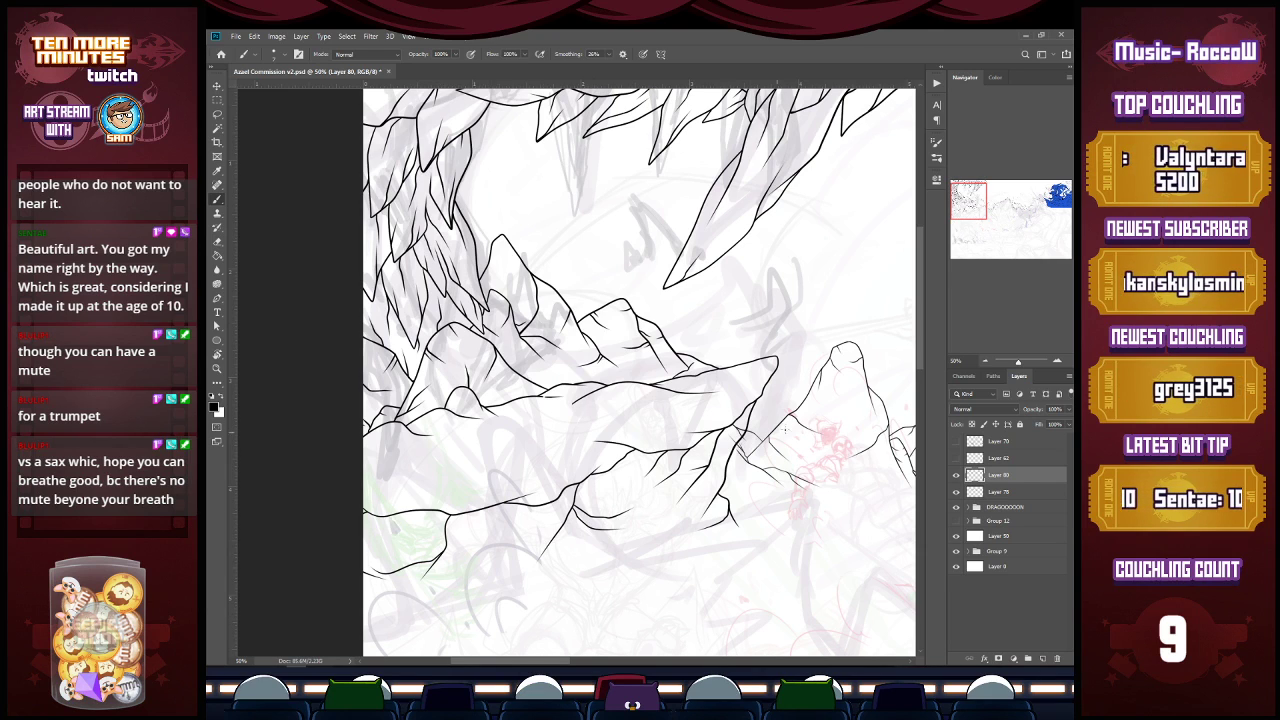
left_click_drag(924, 362, 924, 388)
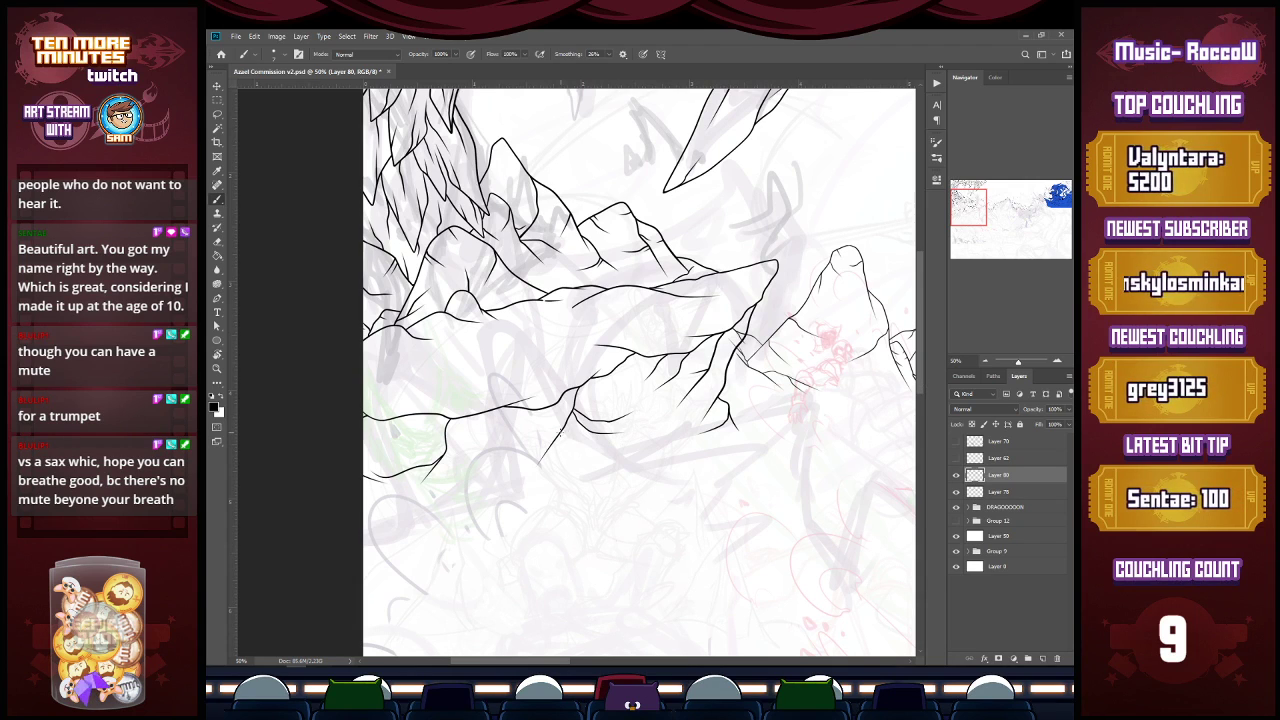
mouse_move(541, 441)
left_mouse_down()
mouse_move(444, 471)
mouse_move(505, 444)
mouse_move(452, 448)
left_mouse_up()
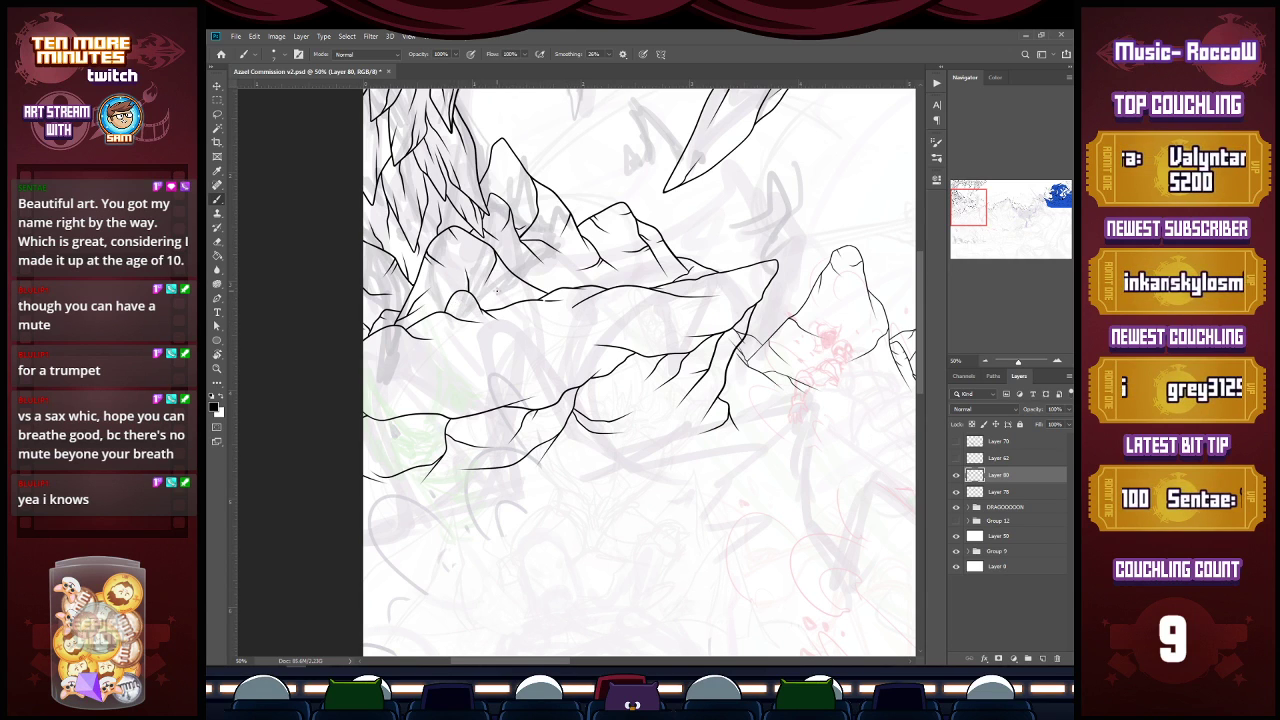
Step: Make Layer 78 the active layer and save the document
key("z")
left_click(714, 449, "alt")
left_click(734, 443, "alt")
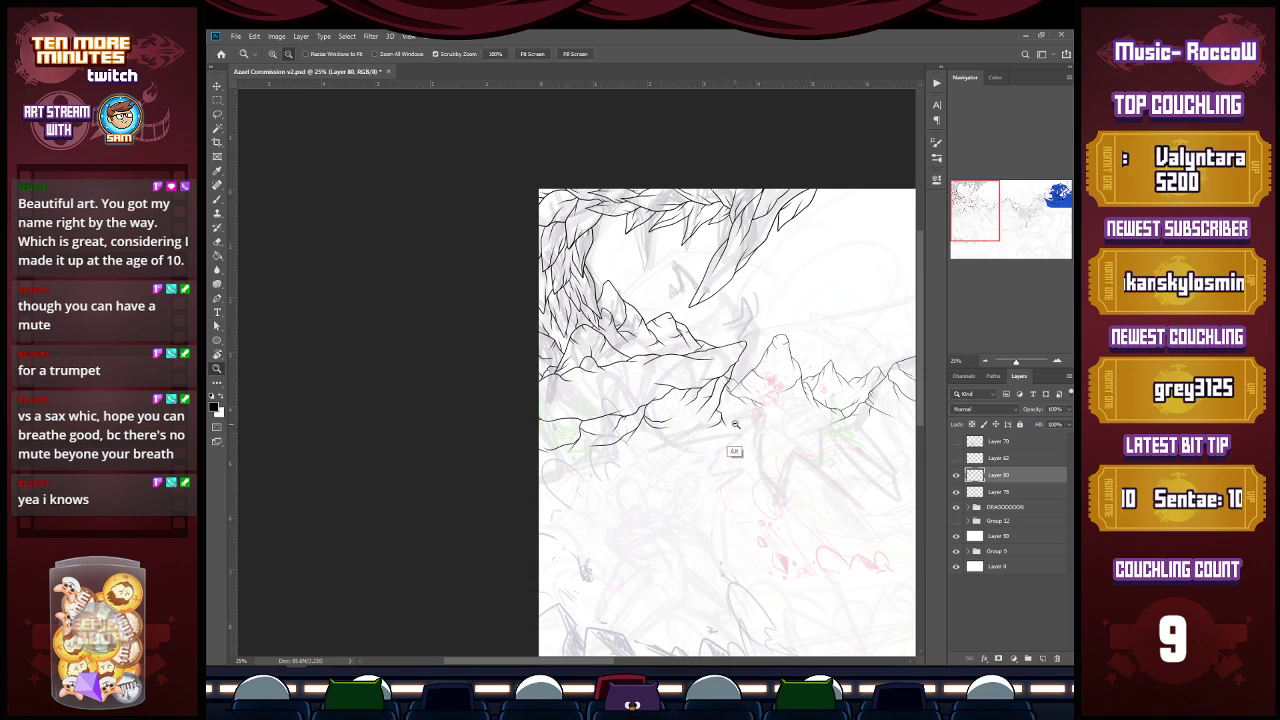
left_click(653, 442)
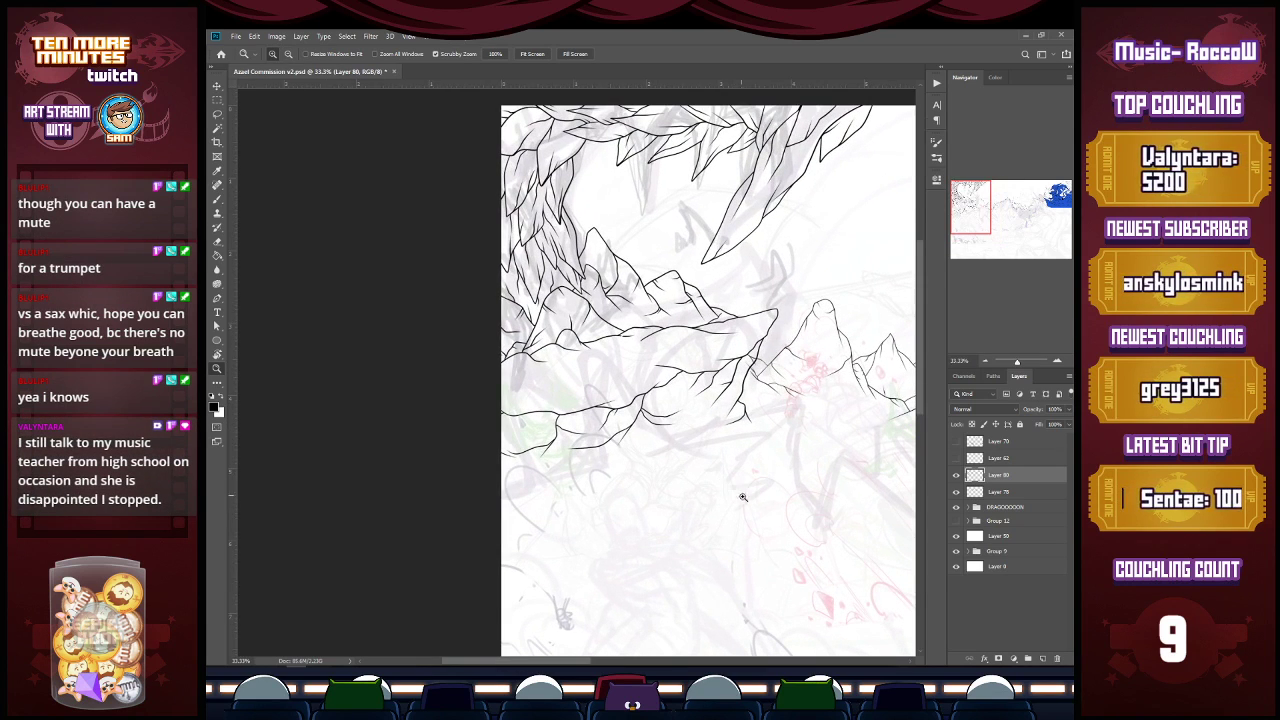
left_click(1006, 492)
key("e")
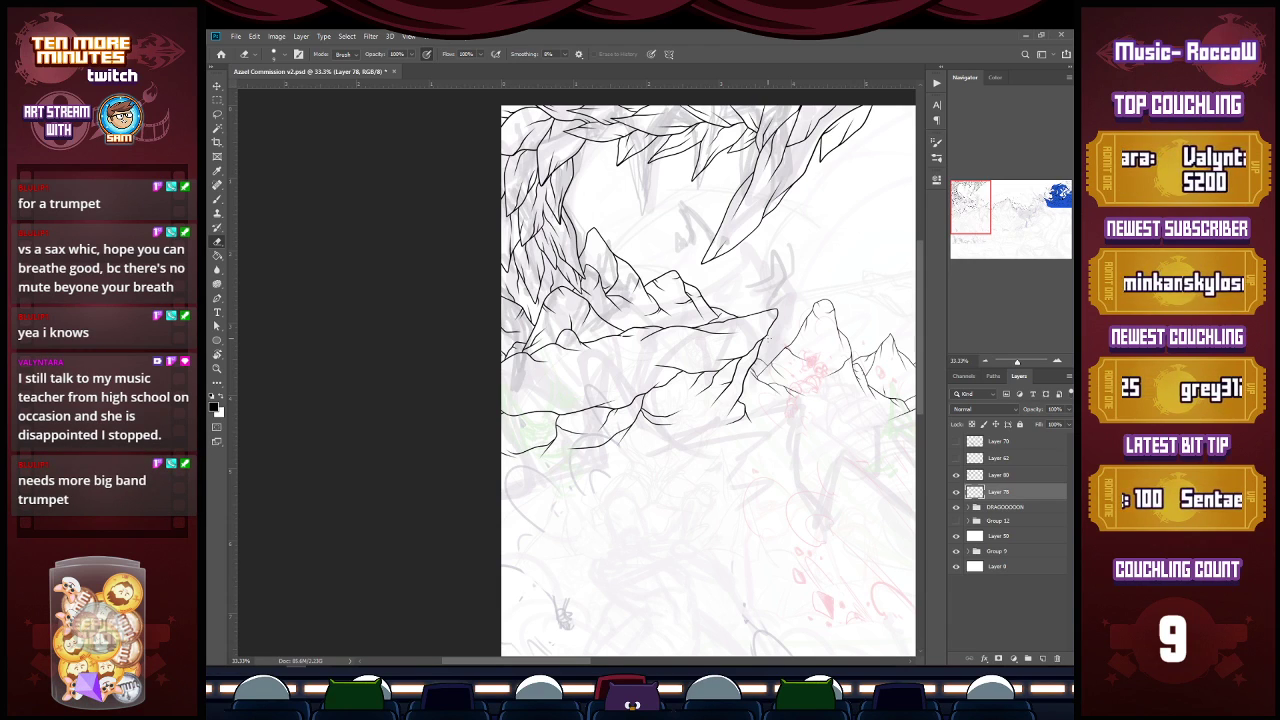
key("ctrl+s")
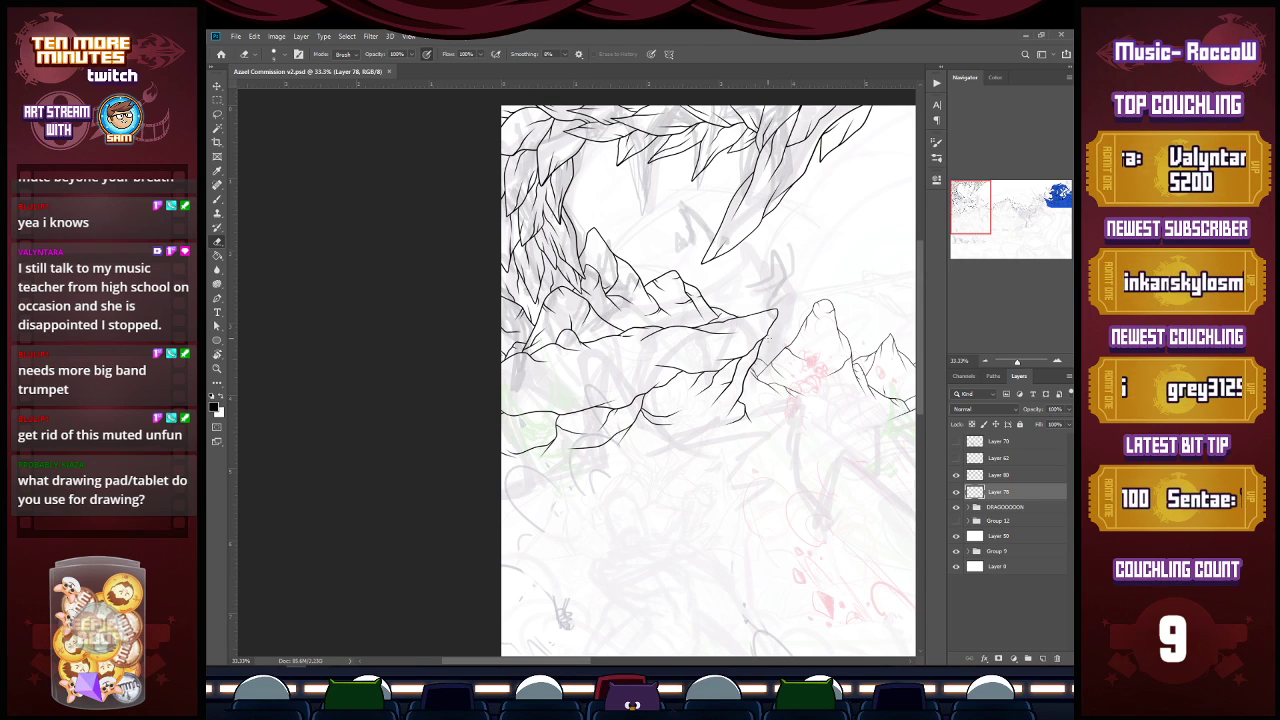
Step: Examine the inked ice spikes, ledge and mountains against the remaining lower sketch across the left half of the canvas
scroll(924, 300, "down", 1)
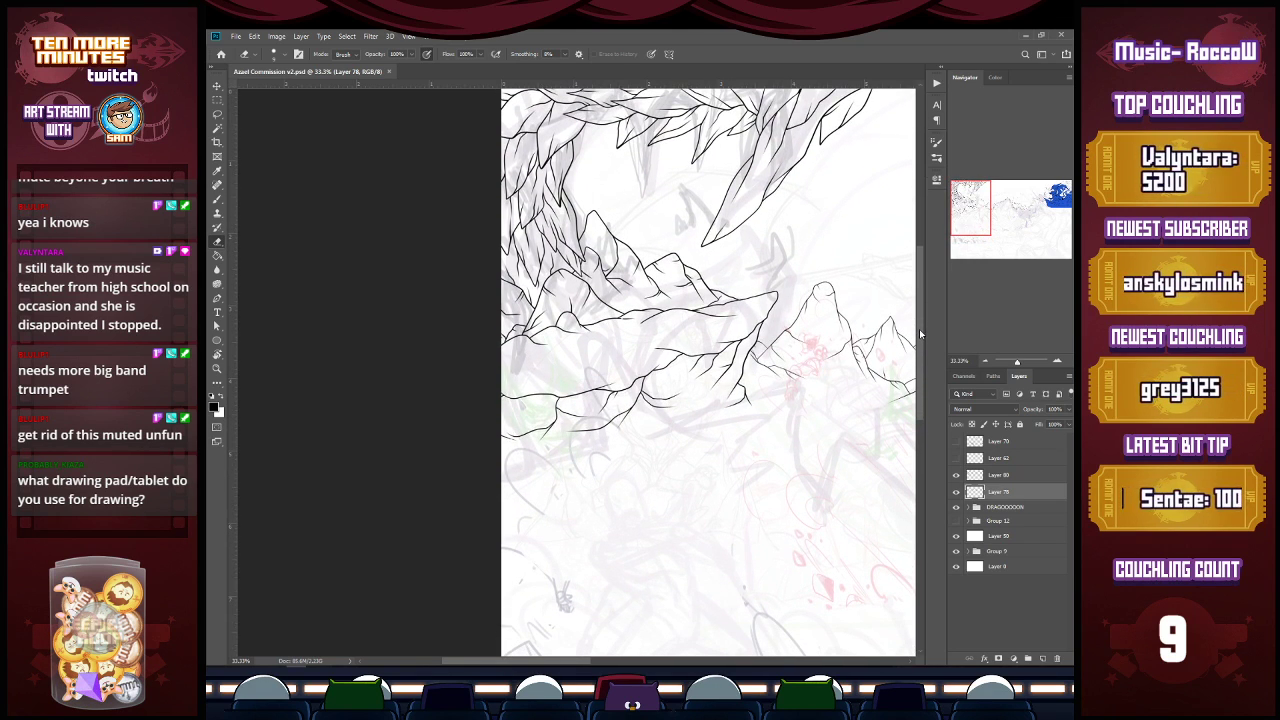
scroll(919, 331, "down", 1)
scroll(919, 333, "down", 1)
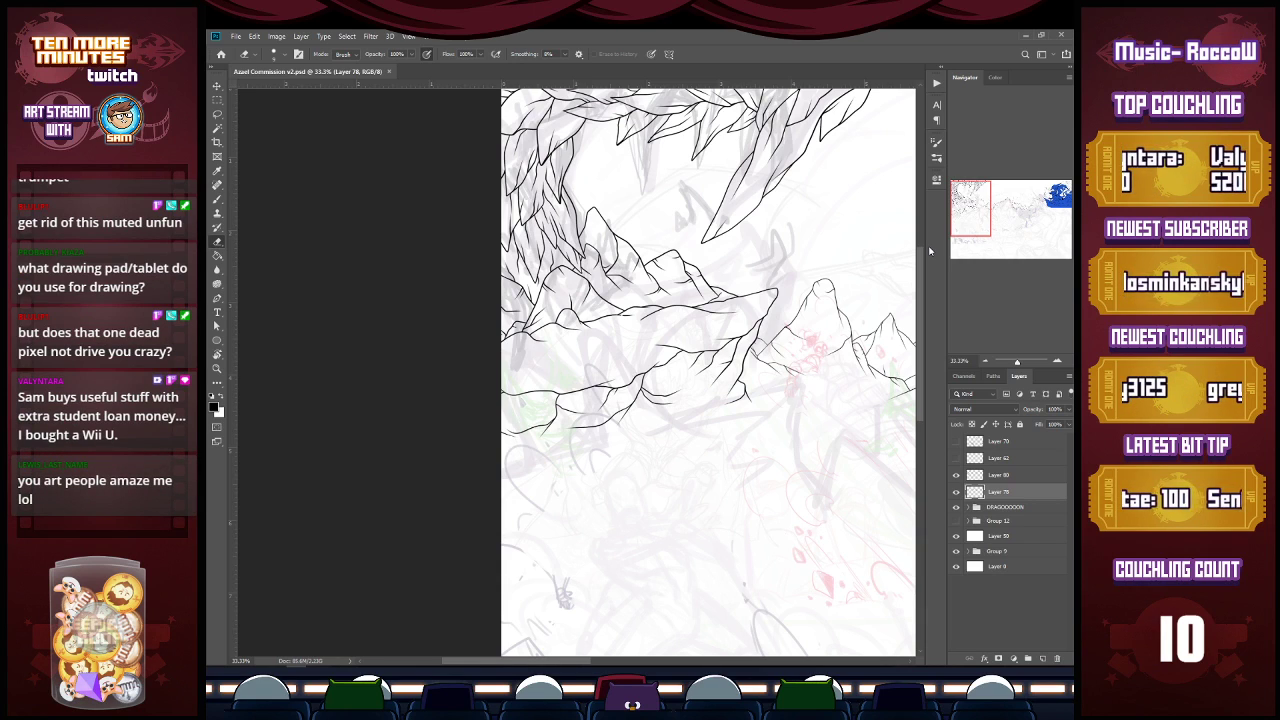
left_click(985, 216)
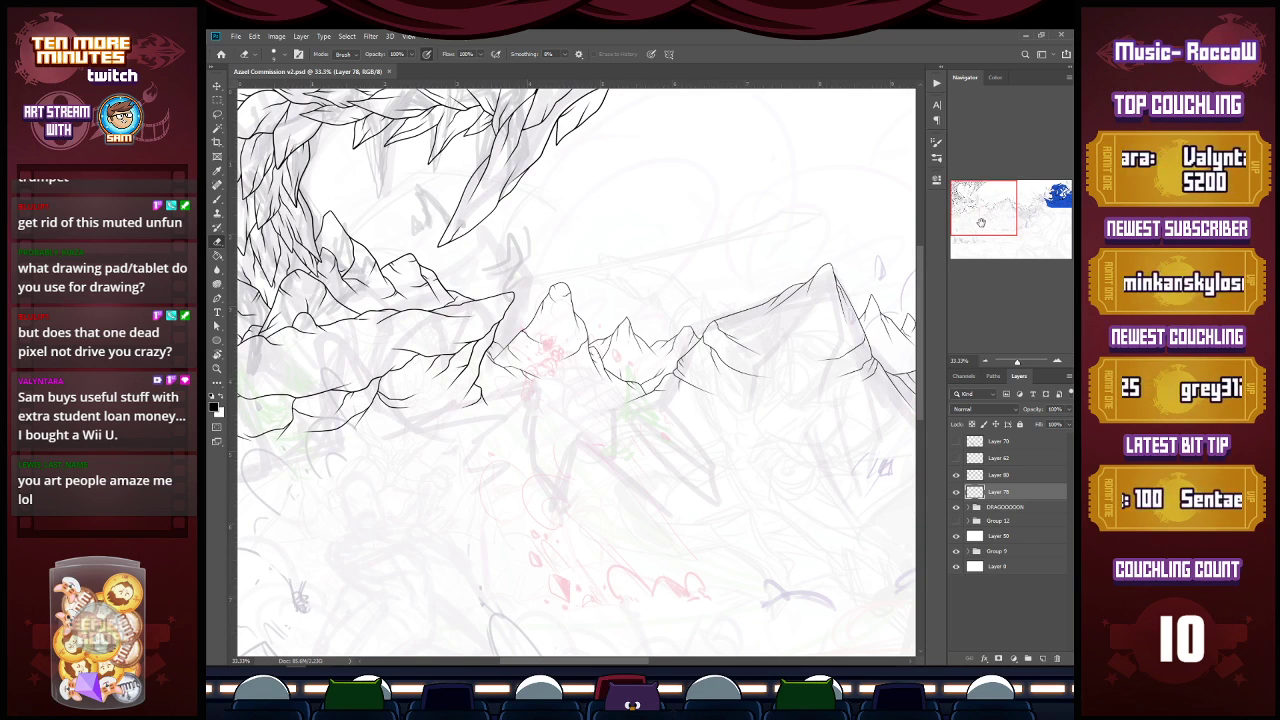
mouse_move(982, 222)
left_mouse_down()
mouse_move(964, 248)
mouse_move(978, 211)
mouse_move(1018, 205)
mouse_move(972, 217)
left_mouse_up()
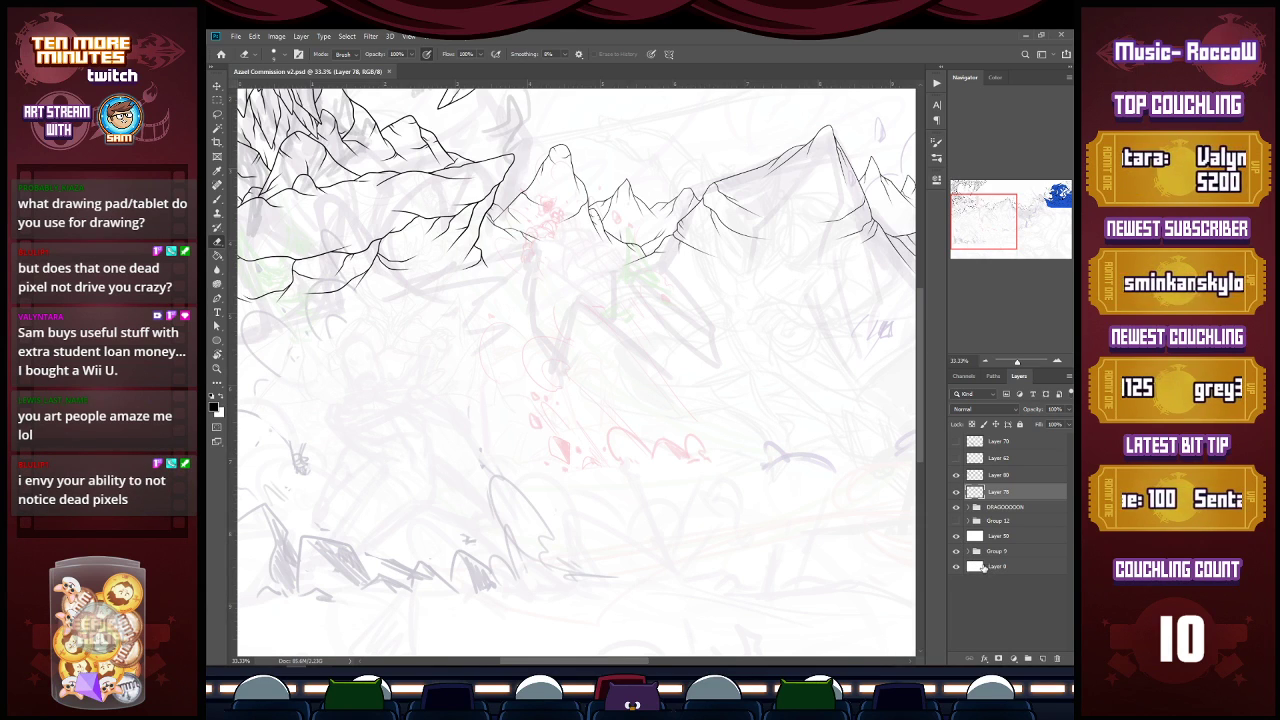
mouse_move(975, 226)
left_mouse_down()
mouse_move(963, 214)
mouse_move(955, 231)
left_mouse_up()
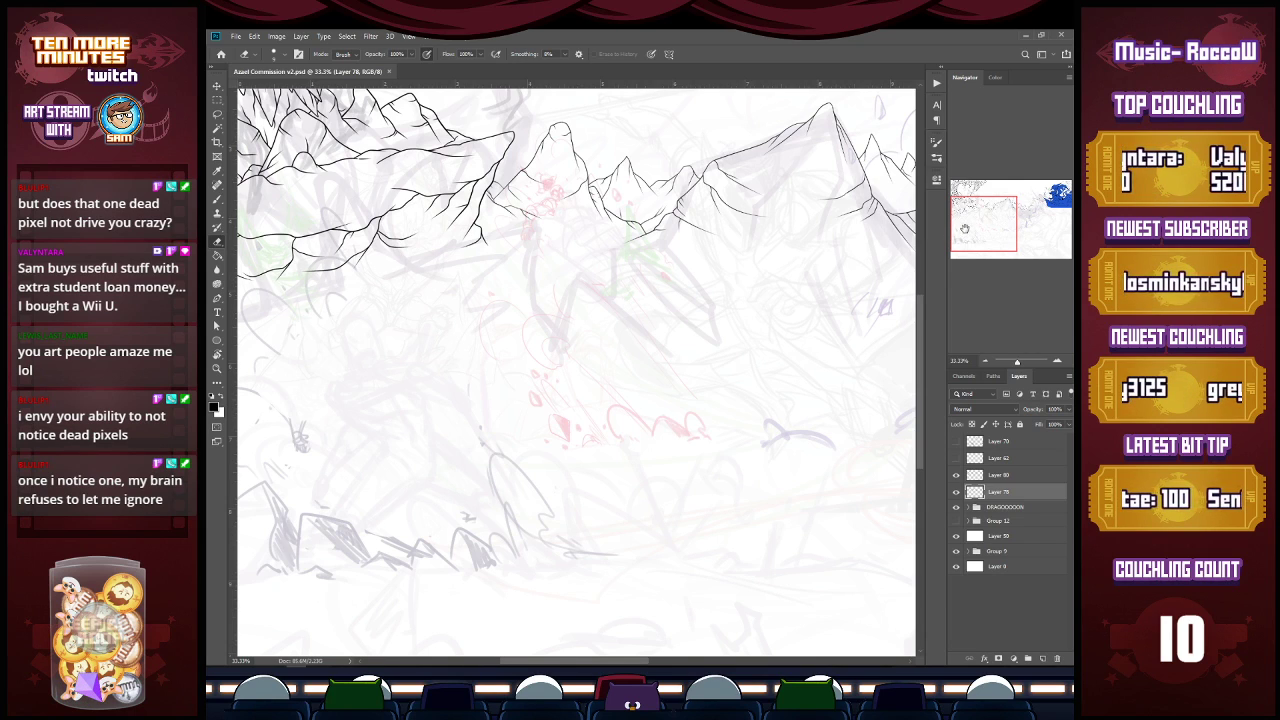
left_click_drag(592, 663, 542, 645)
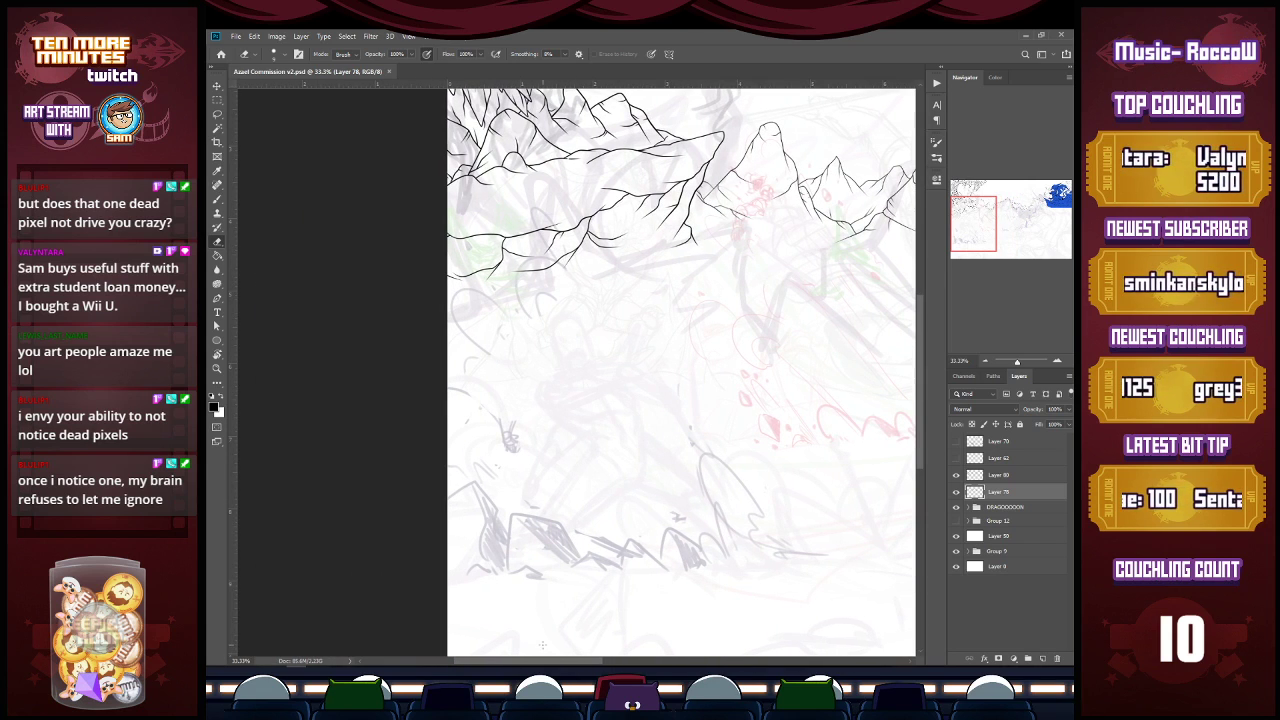
left_click_drag(922, 339, 933, 270)
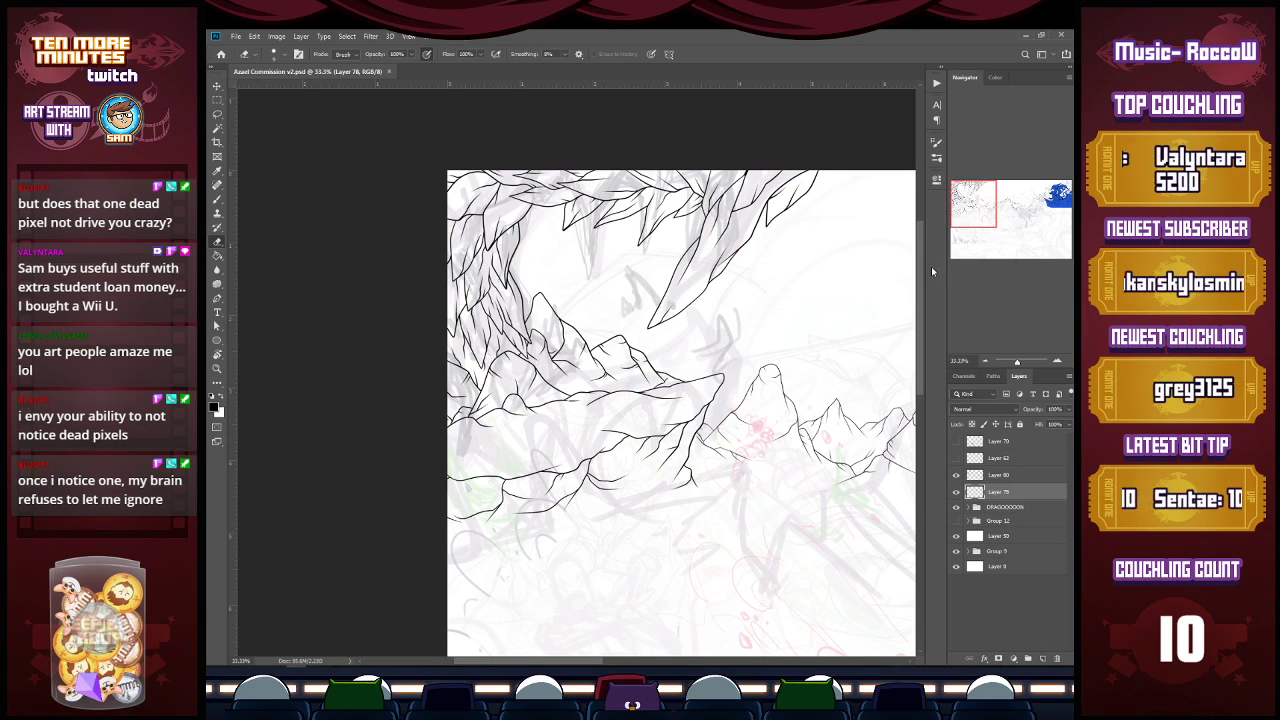
left_click_drag(988, 221, 968, 191)
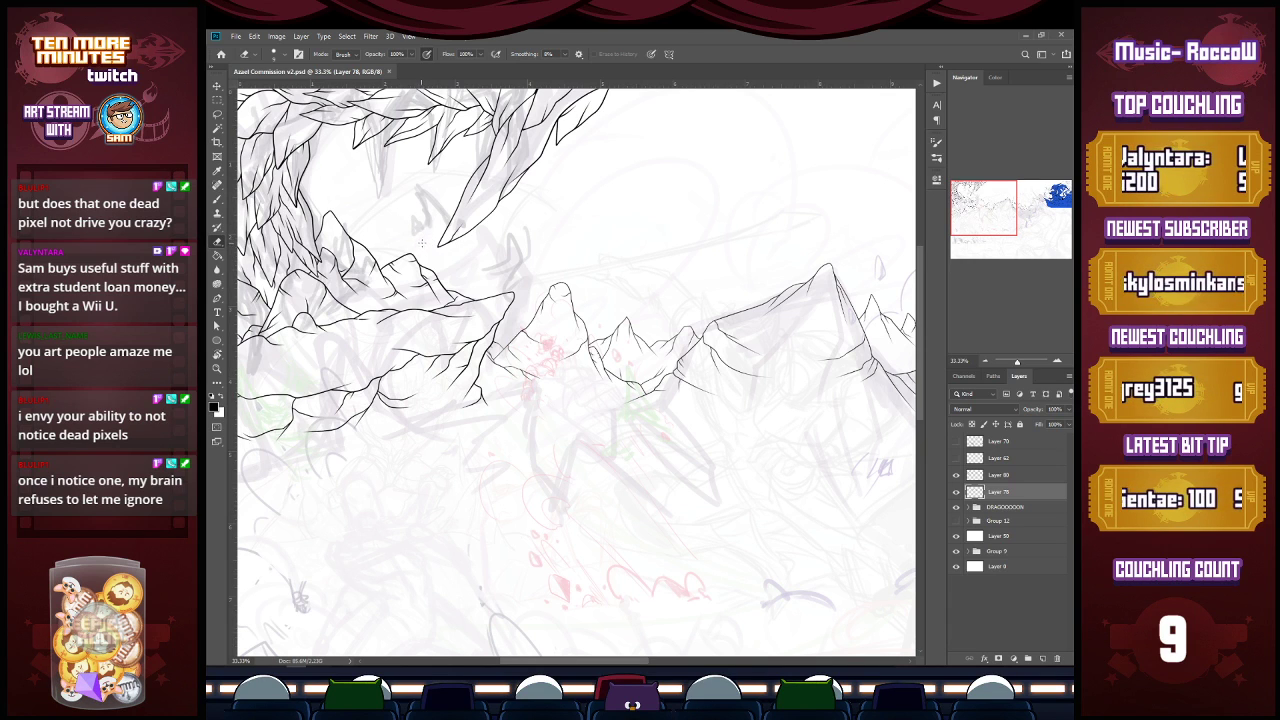
Step: Ink a pointed peak with short crease lines behind the ledge's tip on Layer 78, and save the document
key("b")
scroll(420, 242, "up", 3)
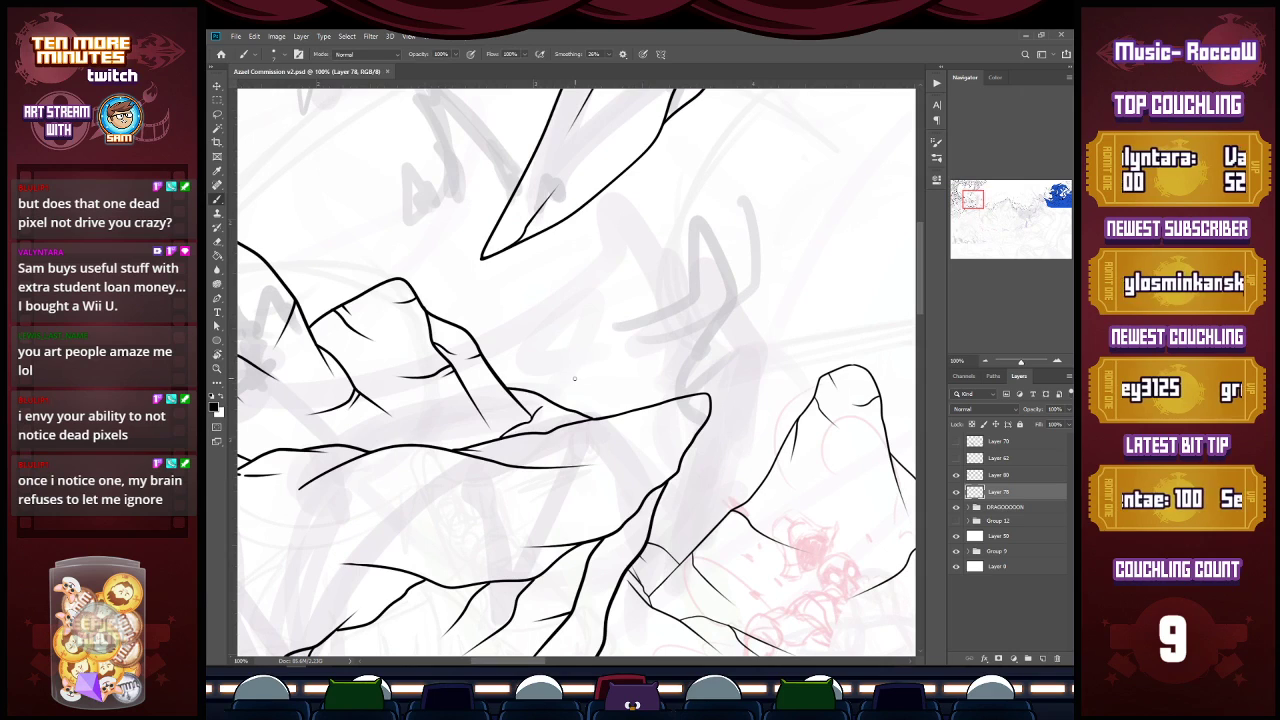
mouse_move(489, 366)
left_mouse_down()
mouse_move(540, 331)
mouse_move(564, 266)
mouse_move(532, 362)
left_mouse_up()
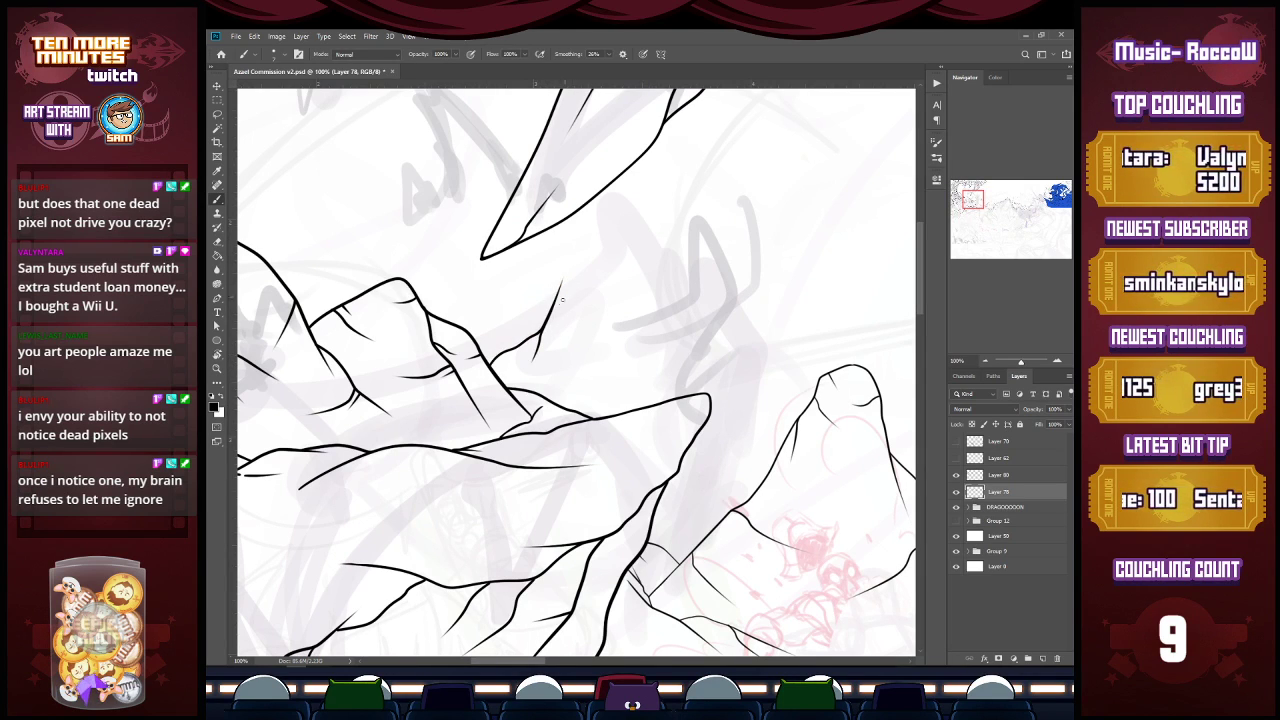
mouse_move(552, 308)
left_mouse_down()
mouse_move(570, 262)
mouse_move(618, 276)
mouse_move(660, 372)
left_mouse_up()
mouse_move(614, 327)
left_mouse_down()
mouse_move(640, 318)
mouse_move(684, 398)
mouse_move(658, 381)
left_mouse_up()
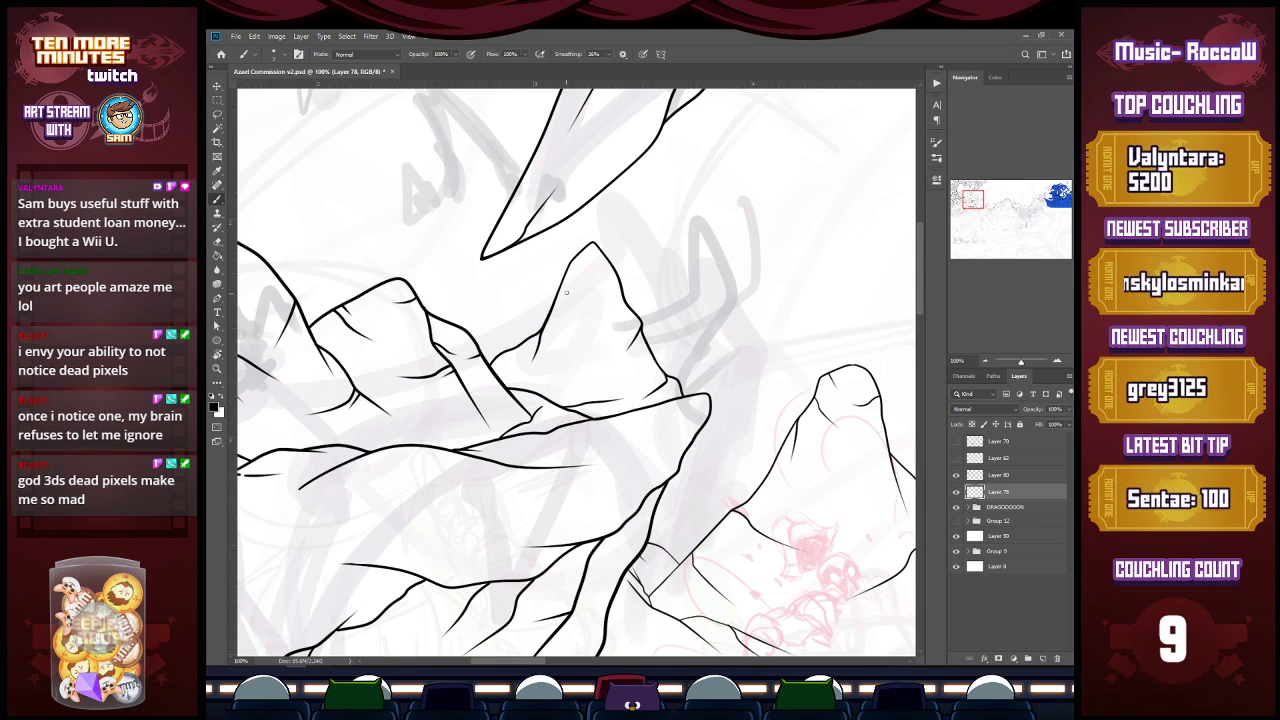
left_click_drag(559, 284, 566, 293)
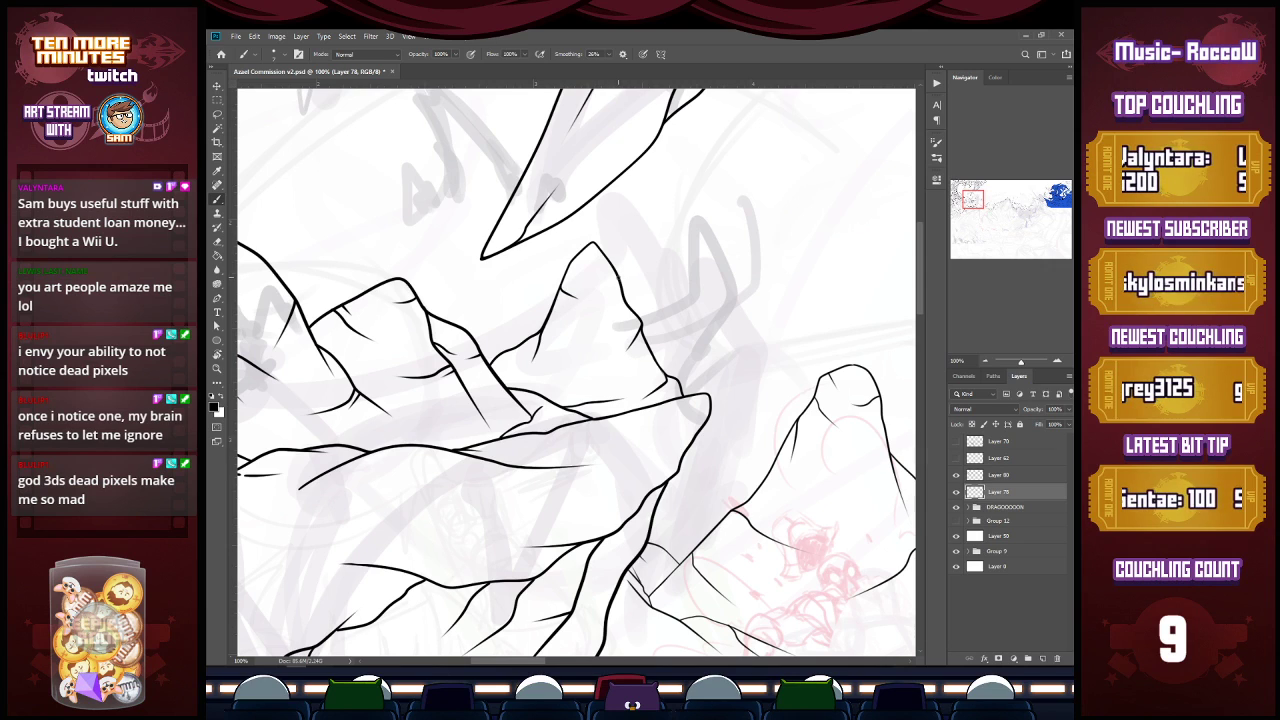
left_click_drag(495, 356, 505, 367)
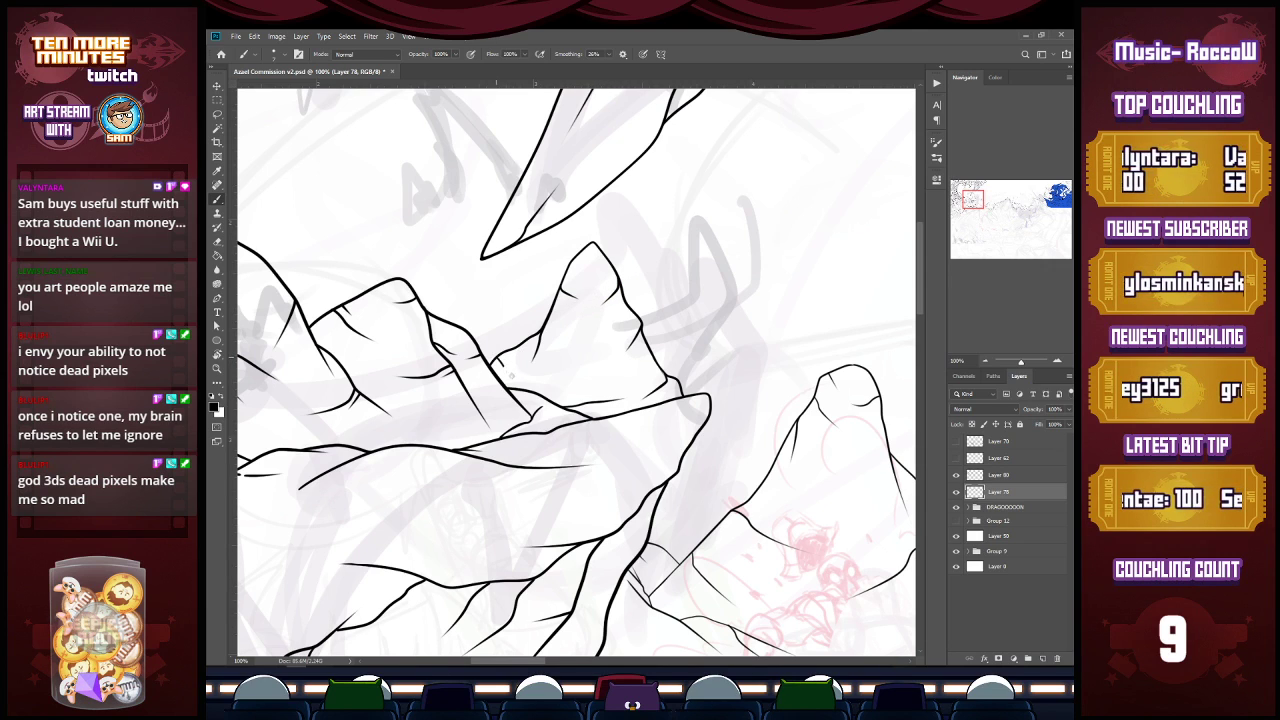
key("z")
left_click(550, 371, "alt")
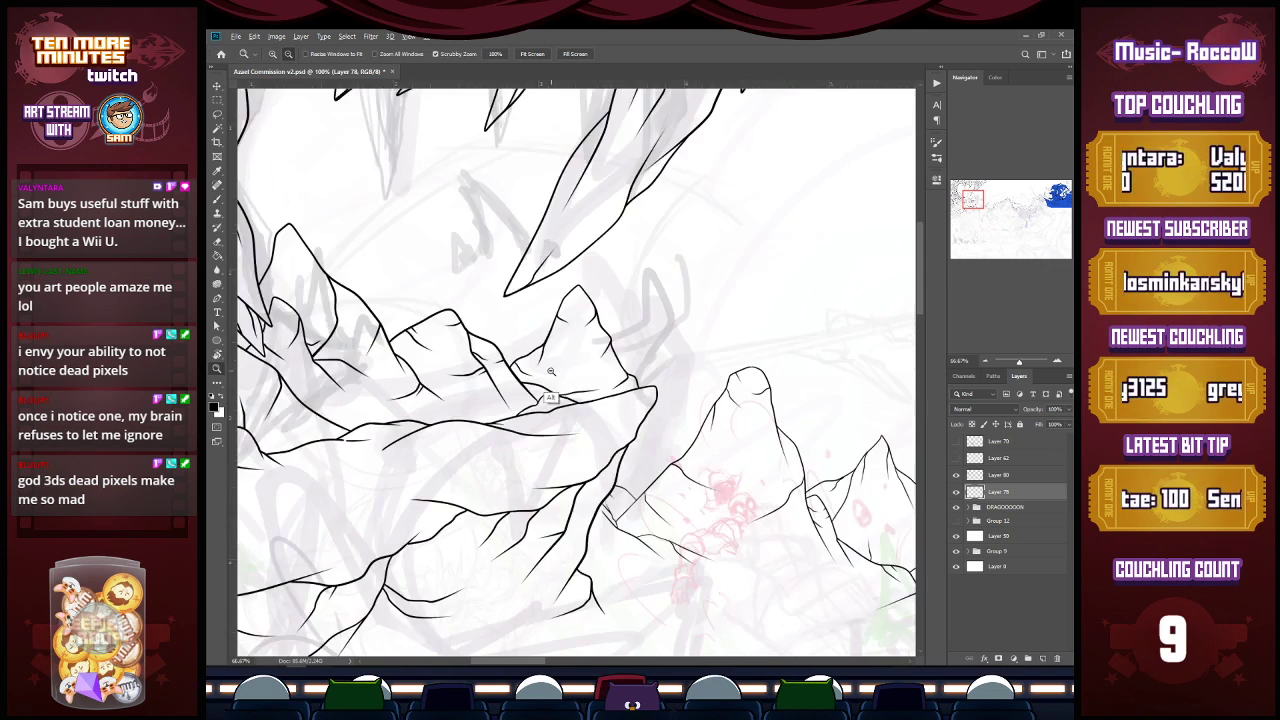
left_click(550, 371, "alt")
key("ctrl+s")
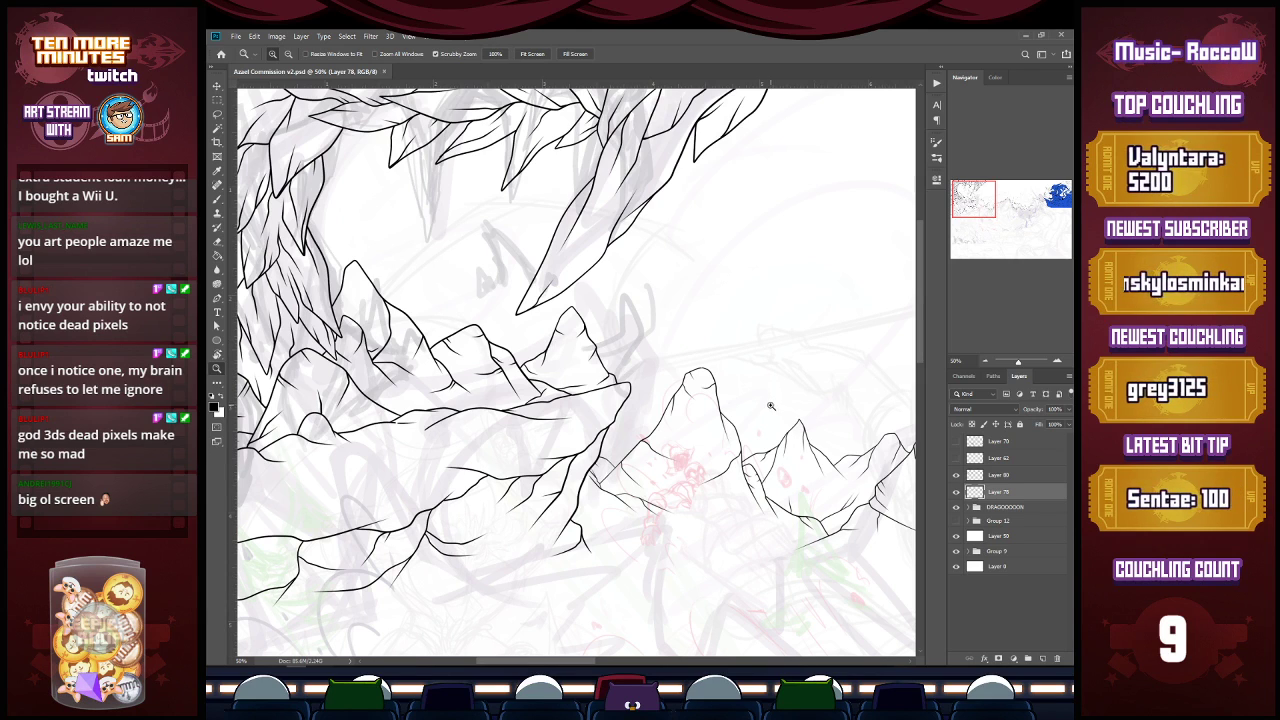
Step: Hide the Group 9 sketch to examine the clean line art across the whole canvas, and save the document
left_click(680, 500, "alt")
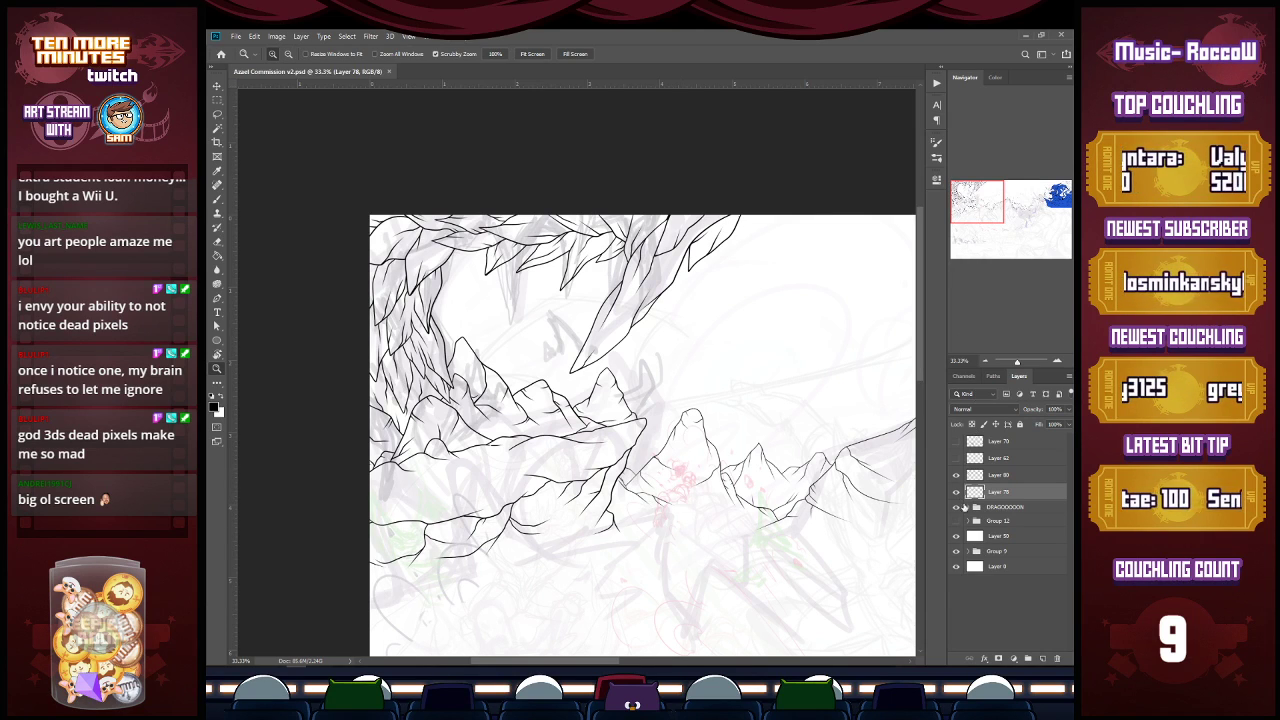
left_click(957, 551)
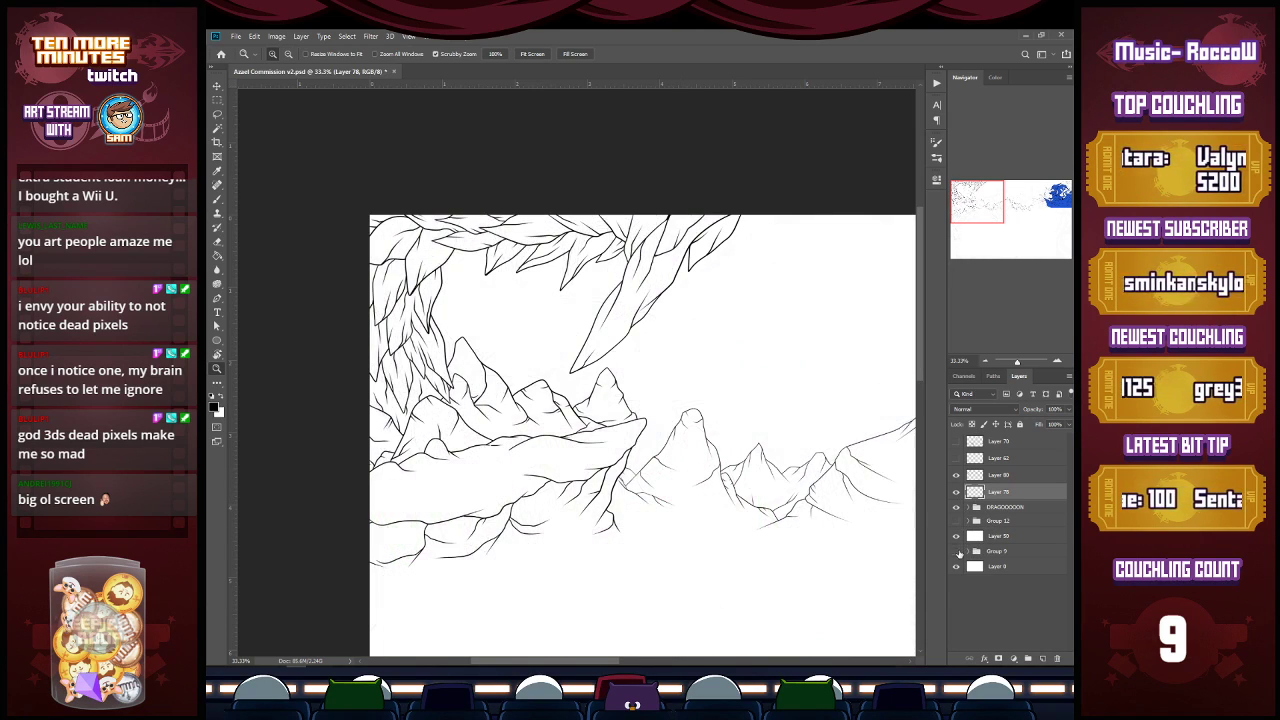
left_click(791, 531, "alt")
key("b")
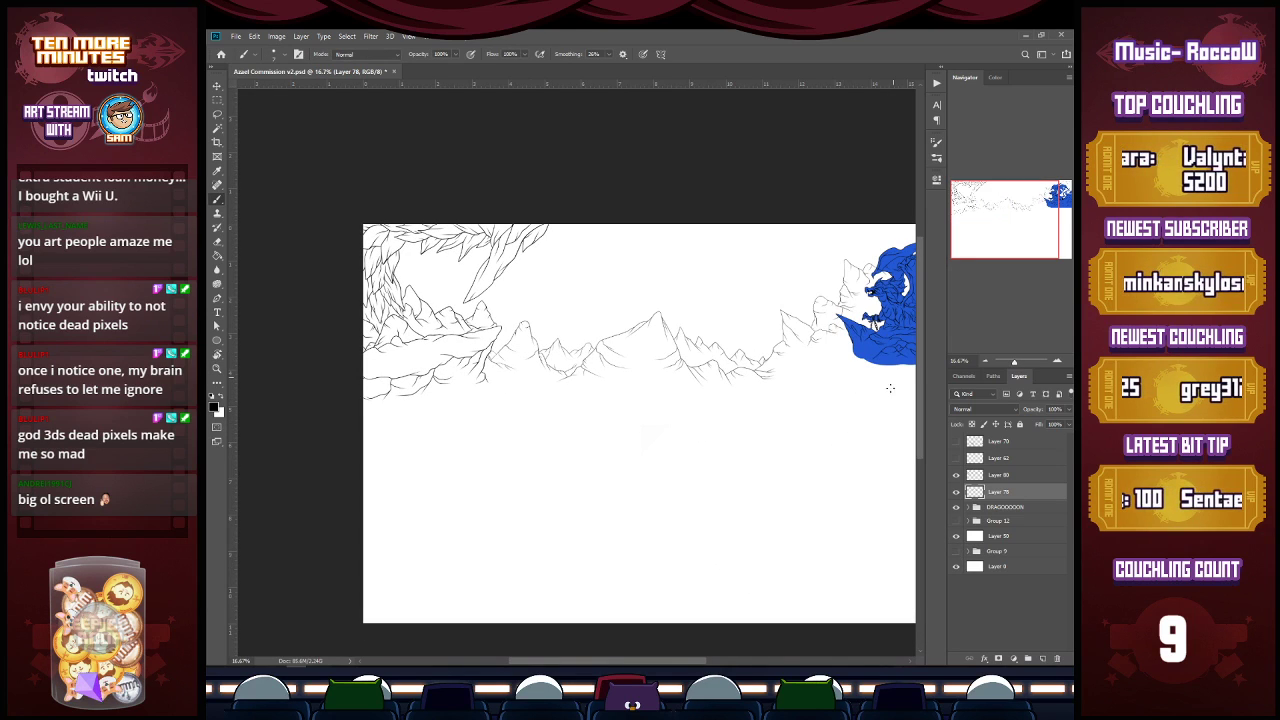
left_click_drag(1018, 213, 1036, 219)
key("ctrl+s")
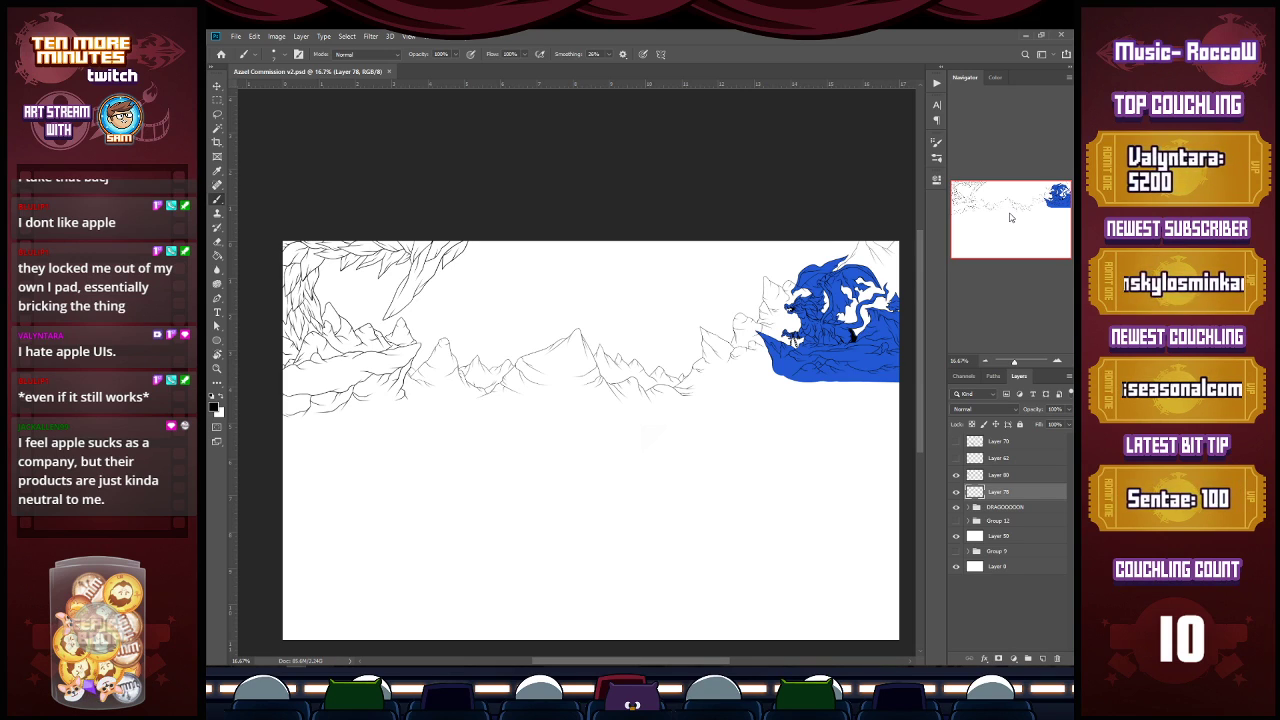
left_click_drag(632, 663, 564, 634)
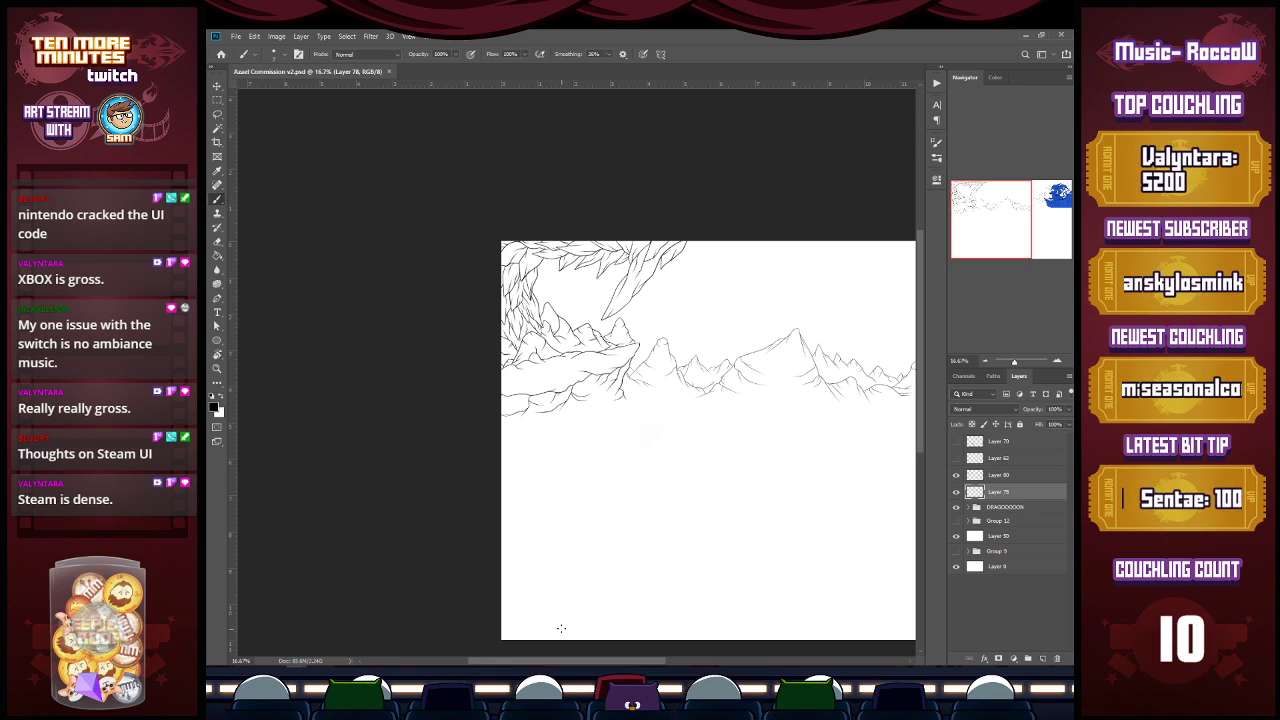
Step: Show Group 12, lower its opacity to 77%, and show the Group 9 sketch again
left_click(955, 521)
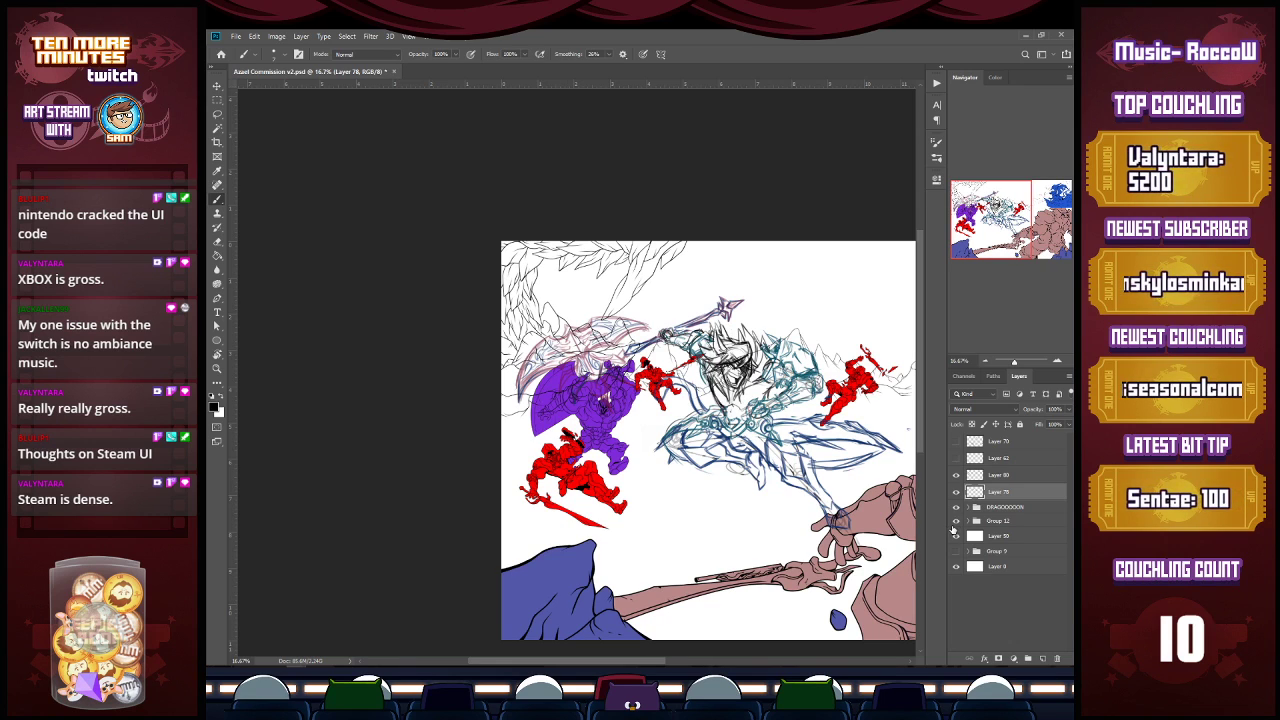
left_click(998, 521)
left_click(1068, 409)
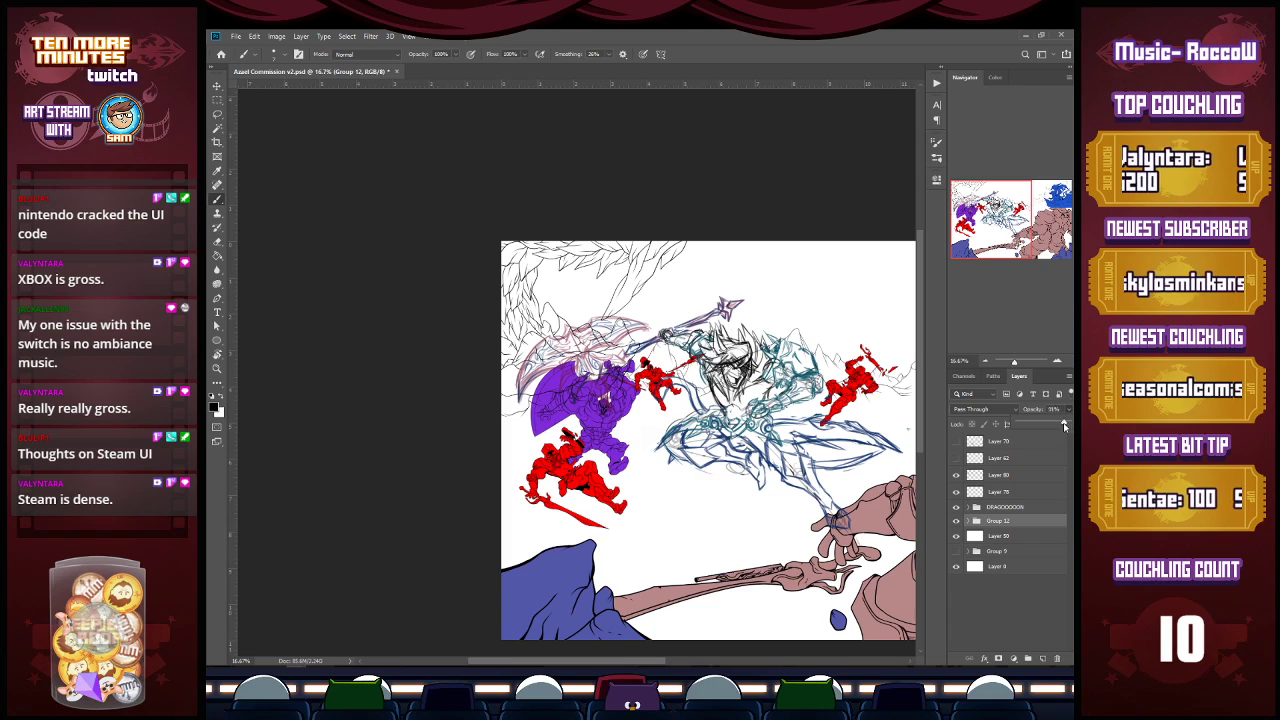
left_click_drag(1066, 422, 1049, 432)
left_click(955, 551)
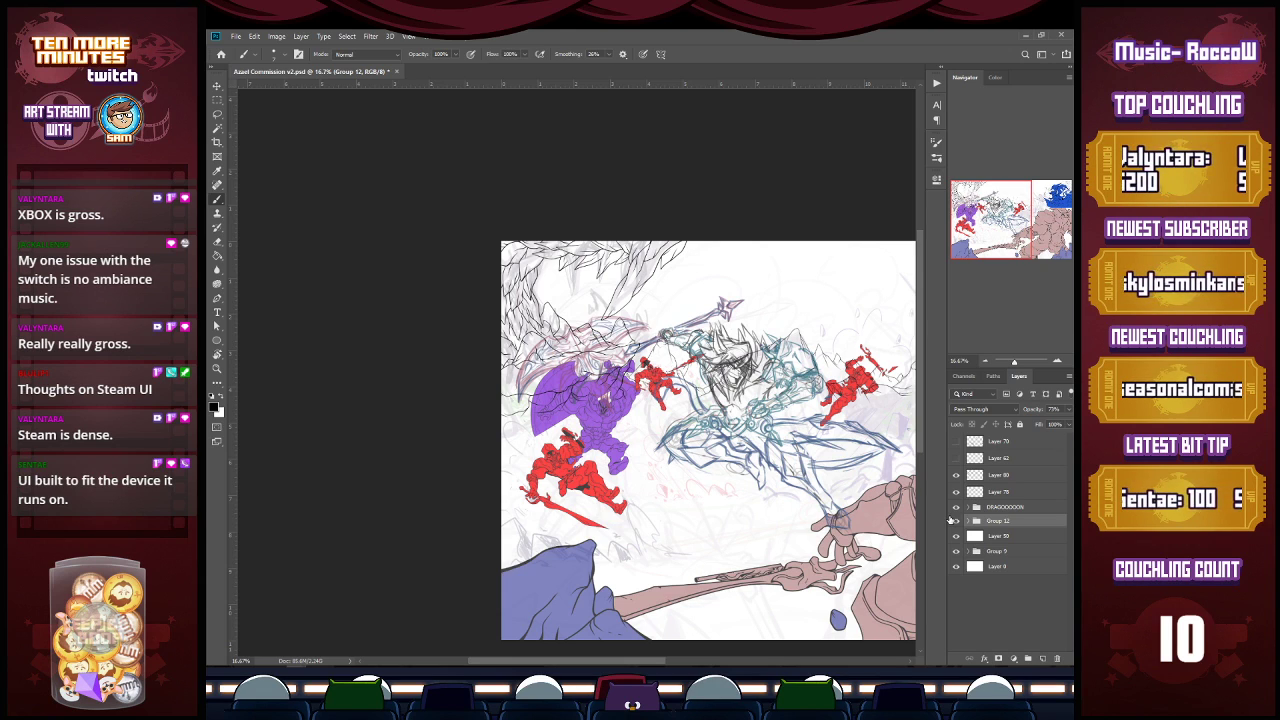
Step: Merge Layer 80 with Layer 78 and place the merged line art in a new group
key("z")
left_click(585, 492)
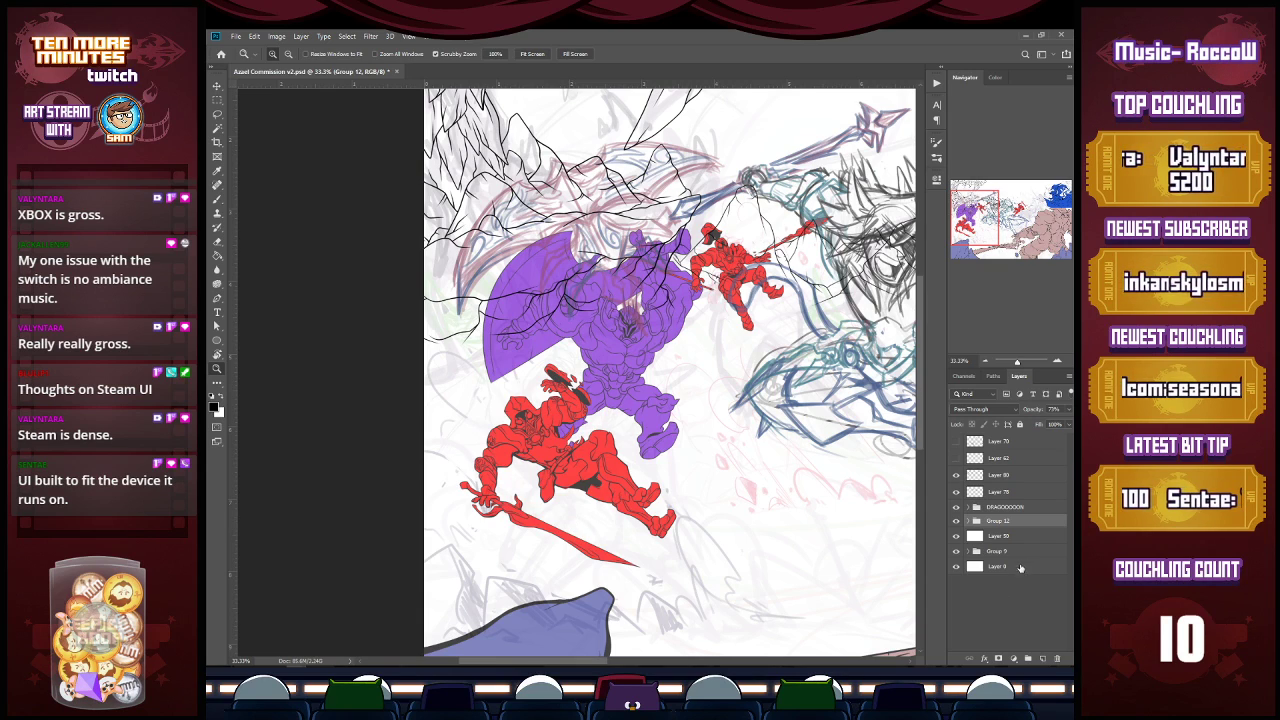
left_click(995, 492)
left_click(958, 479)
left_click(958, 479)
left_click(1003, 492, "ctrl")
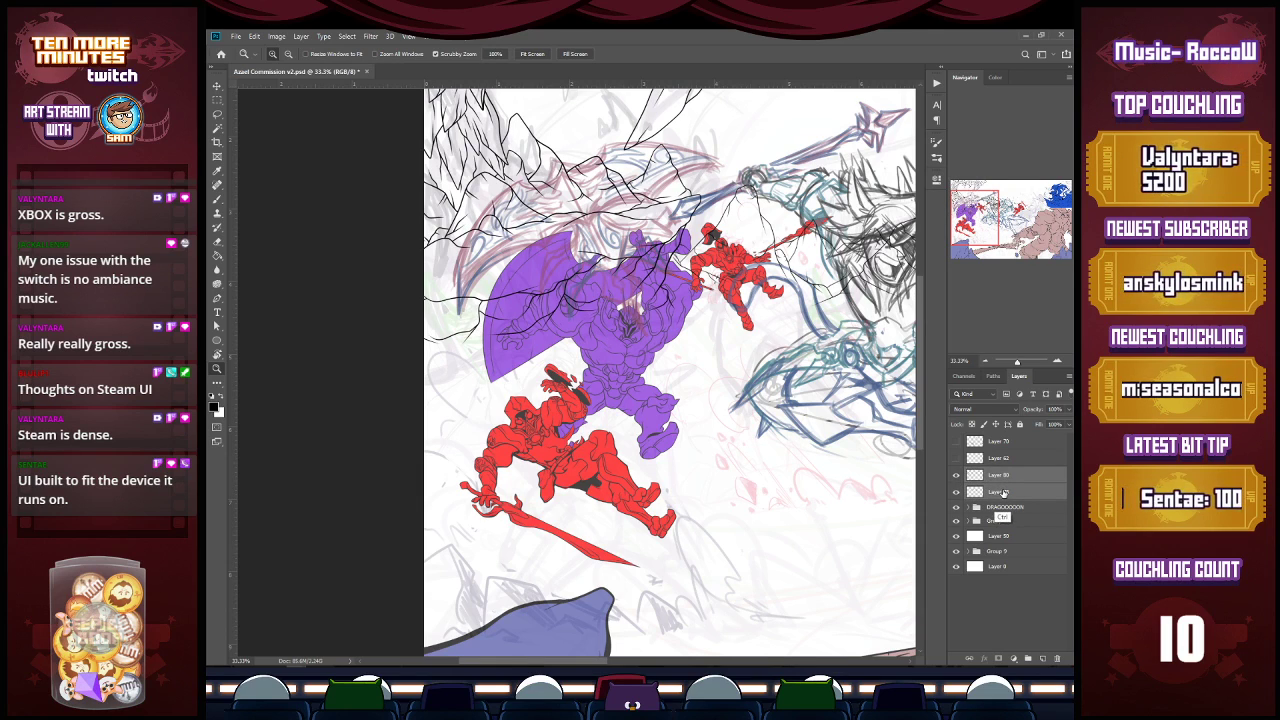
key("ctrl+e")
key("ctrl+g")
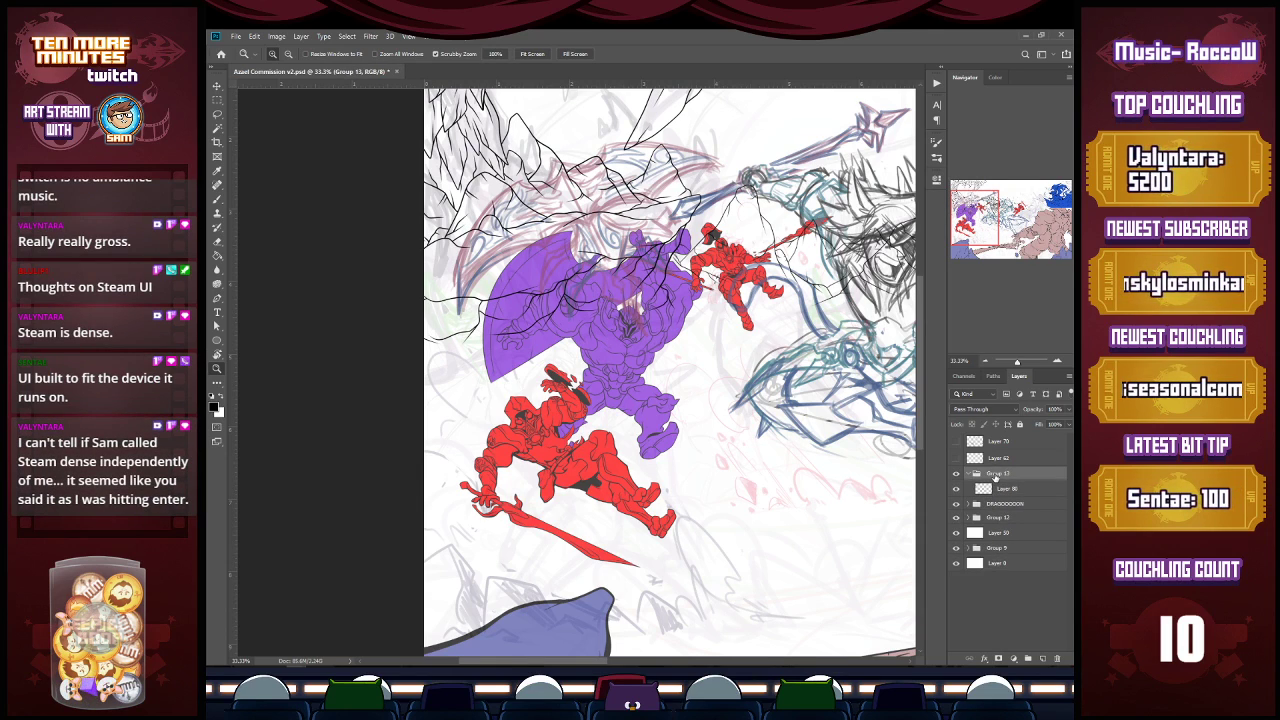
Step: Rename the new group Background, and select everything except the sky using the line art on Layer 80
double_click(998, 473)
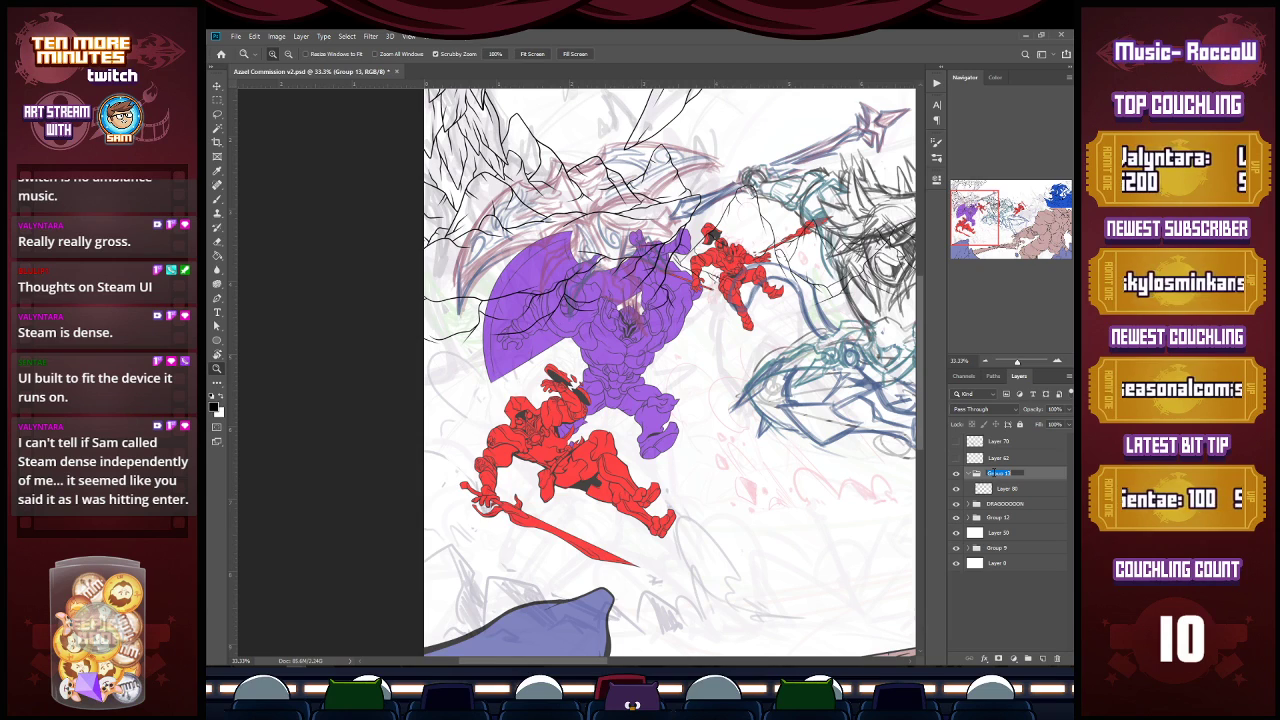
type("R")
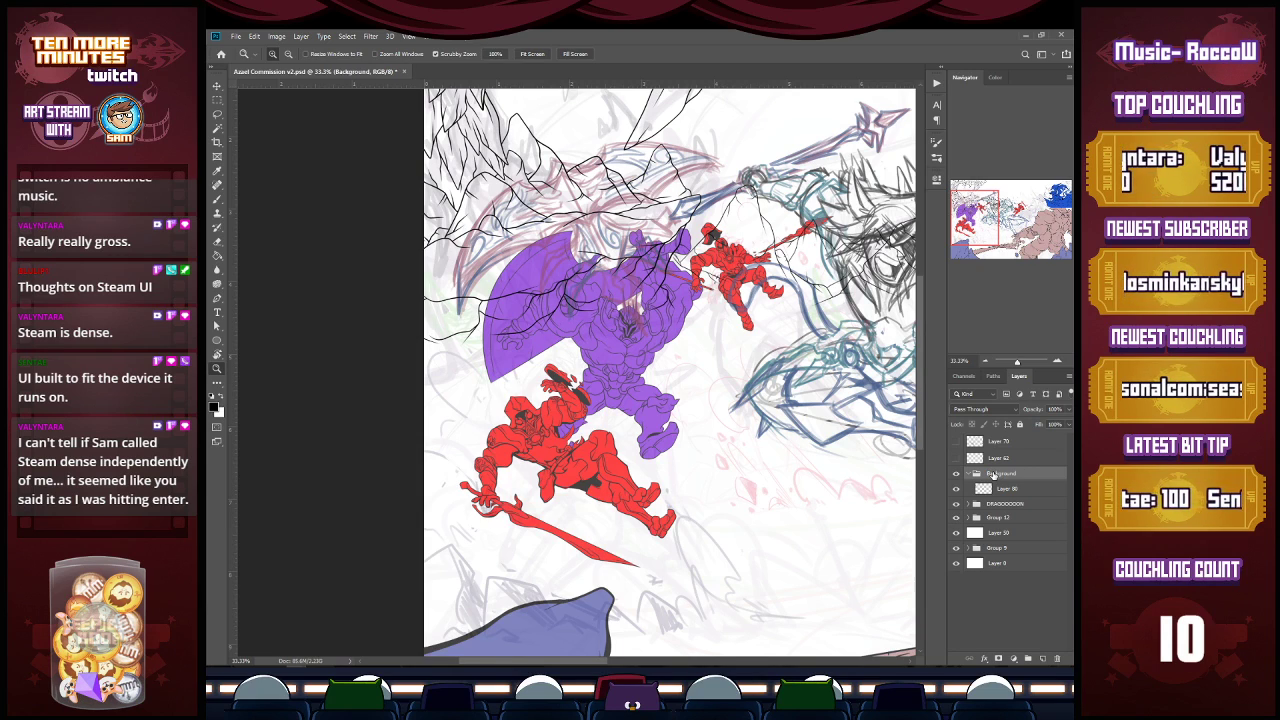
left_click(1006, 488)
key("w")
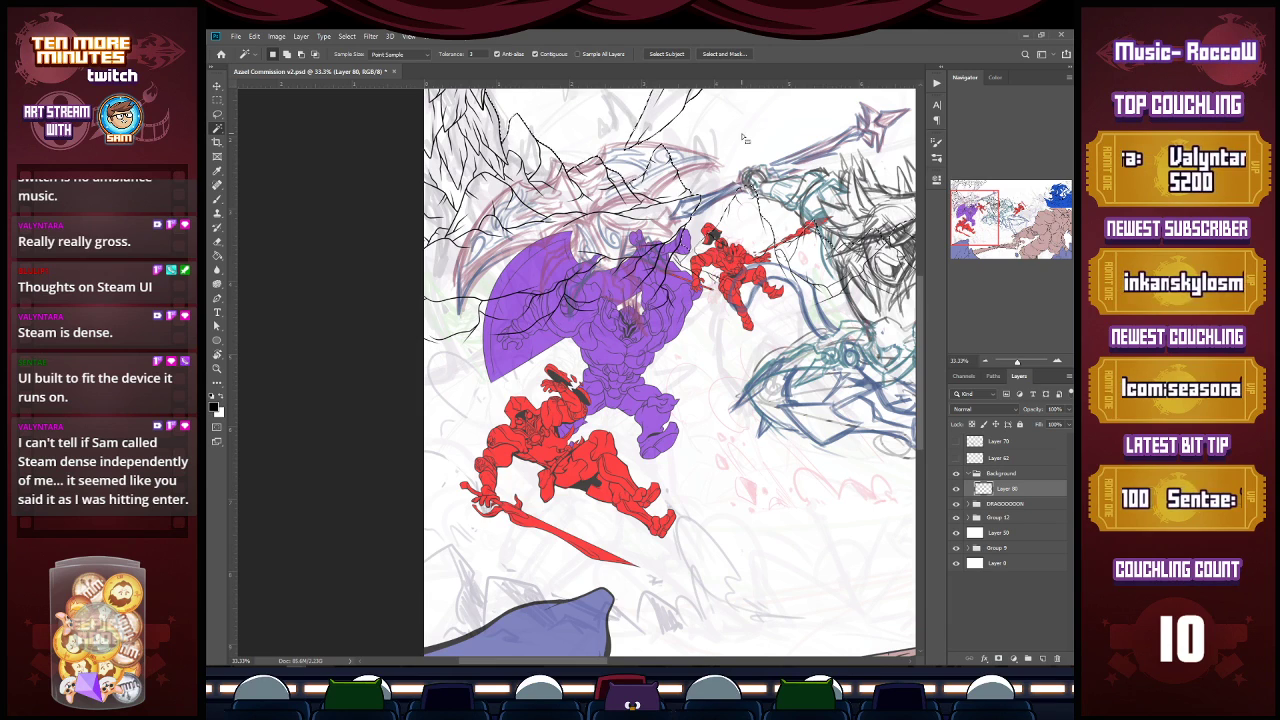
right_click(742, 138)
left_click(790, 217)
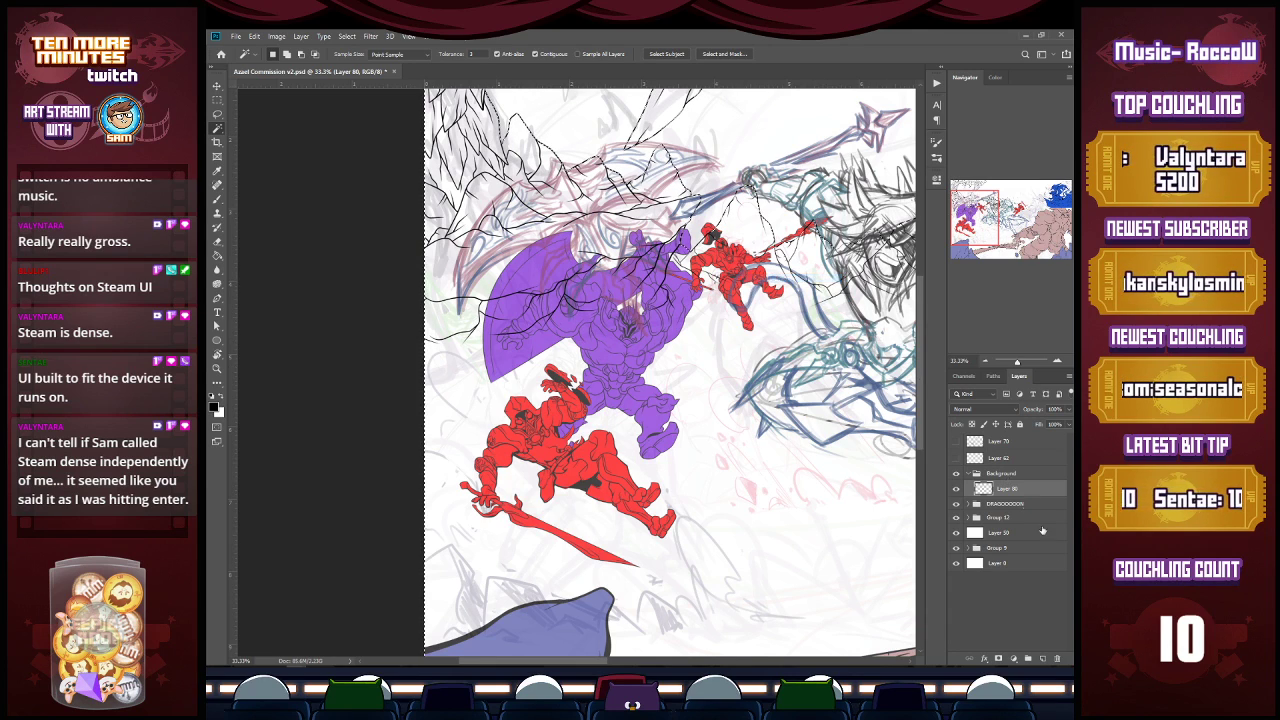
Step: Add a new layer above the background line art and fill the selected area with red
left_click(1043, 658)
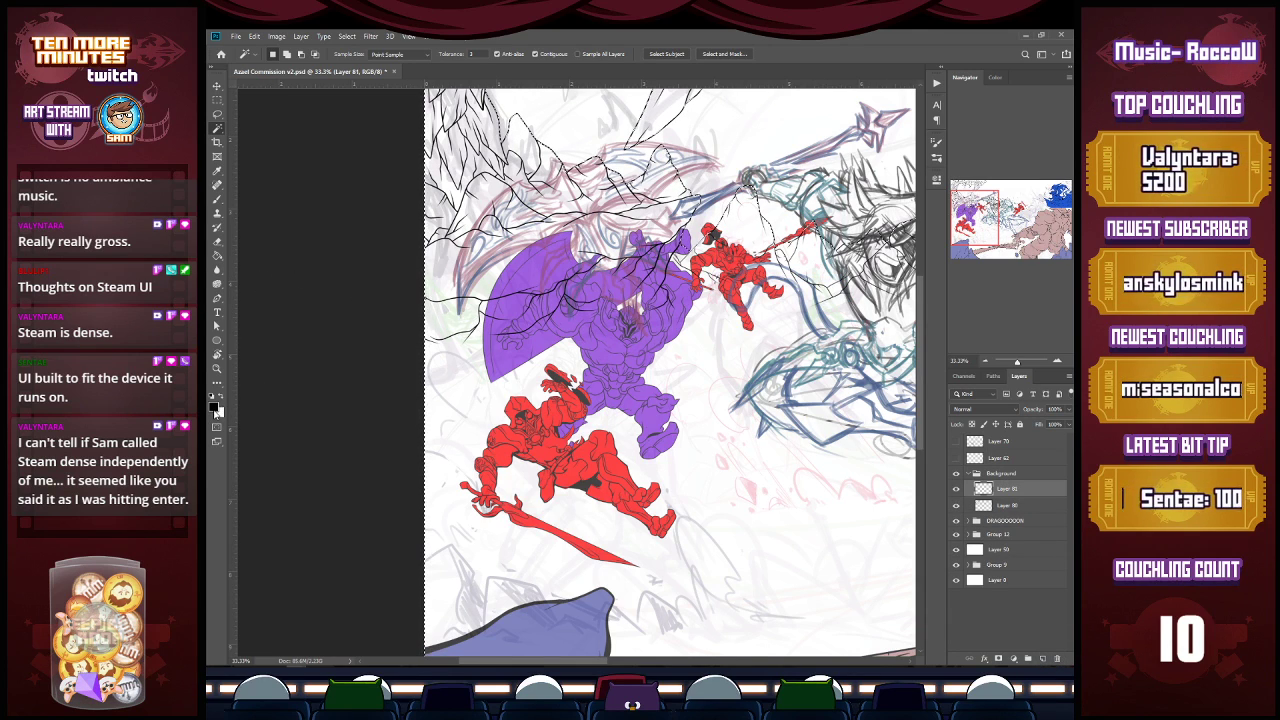
key("g")
left_click(213, 405)
left_click(735, 262)
left_click(716, 423)
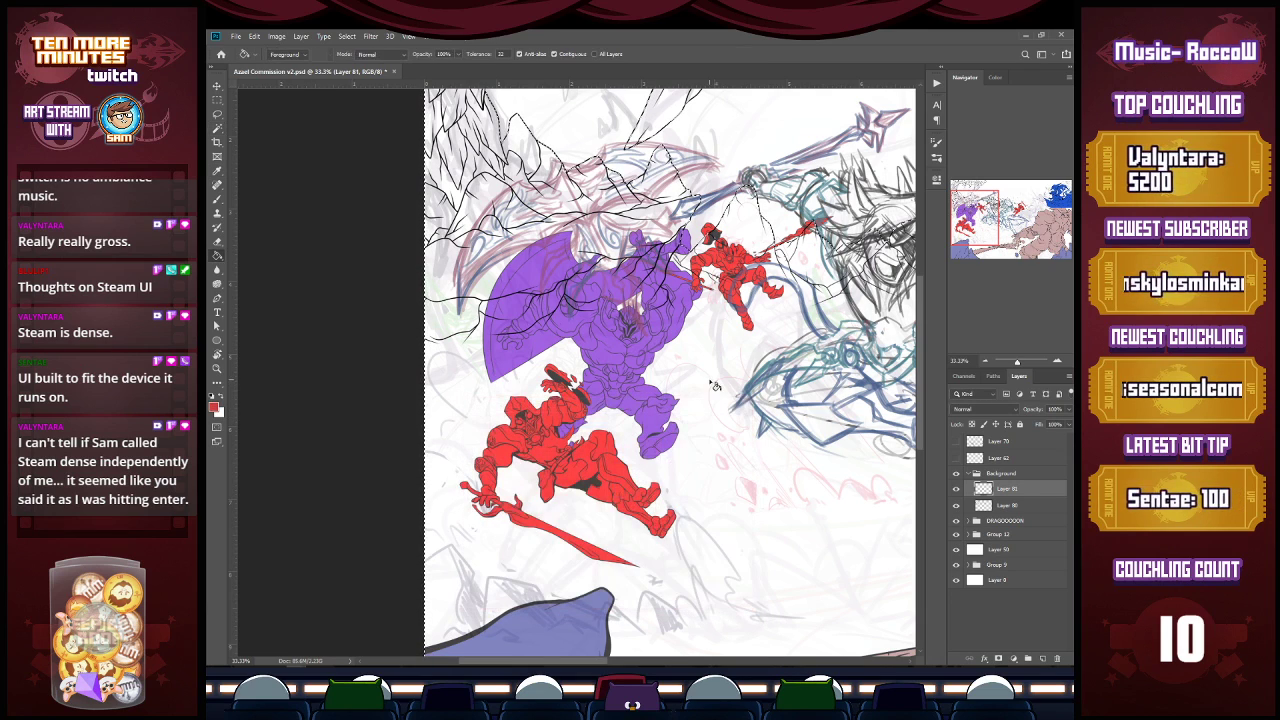
left_click(711, 383)
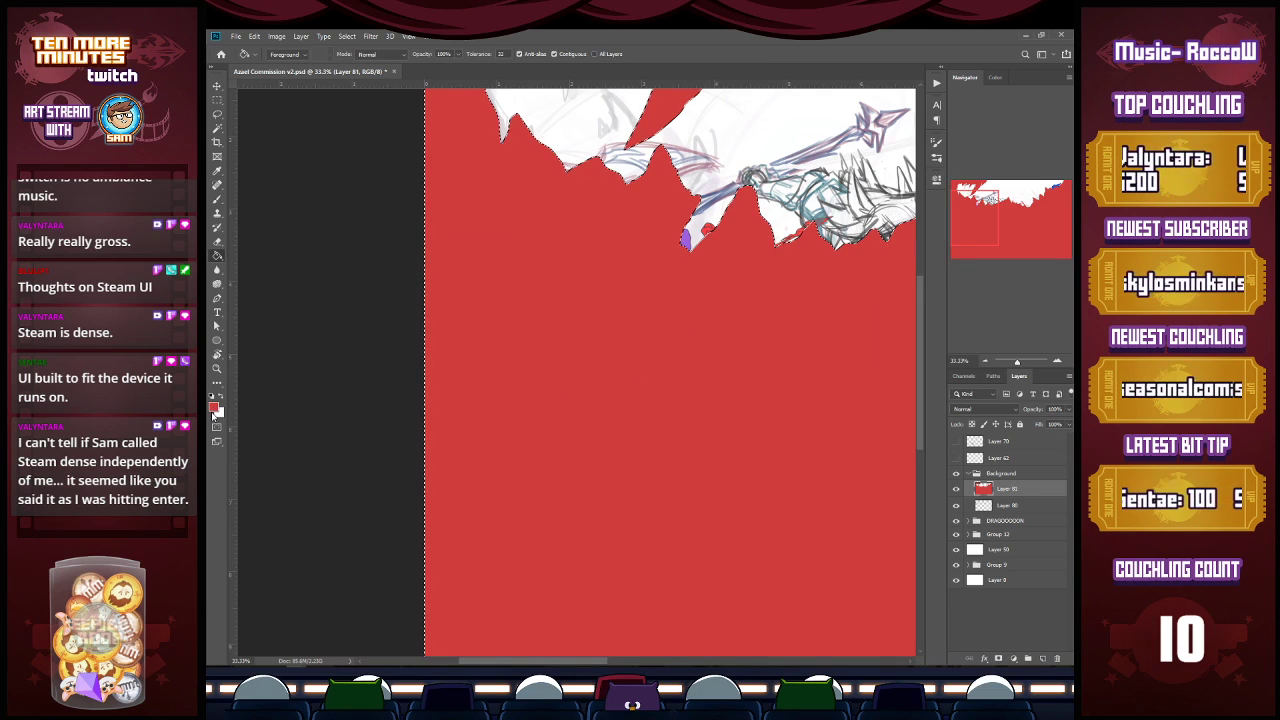
Step: Refill the selected area with light blue a9c7d5 and place the fill layer beneath the line art
key("i")
left_click(213, 406)
left_click_drag(620, 477, 620, 489)
left_click_drag(518, 452, 497, 450)
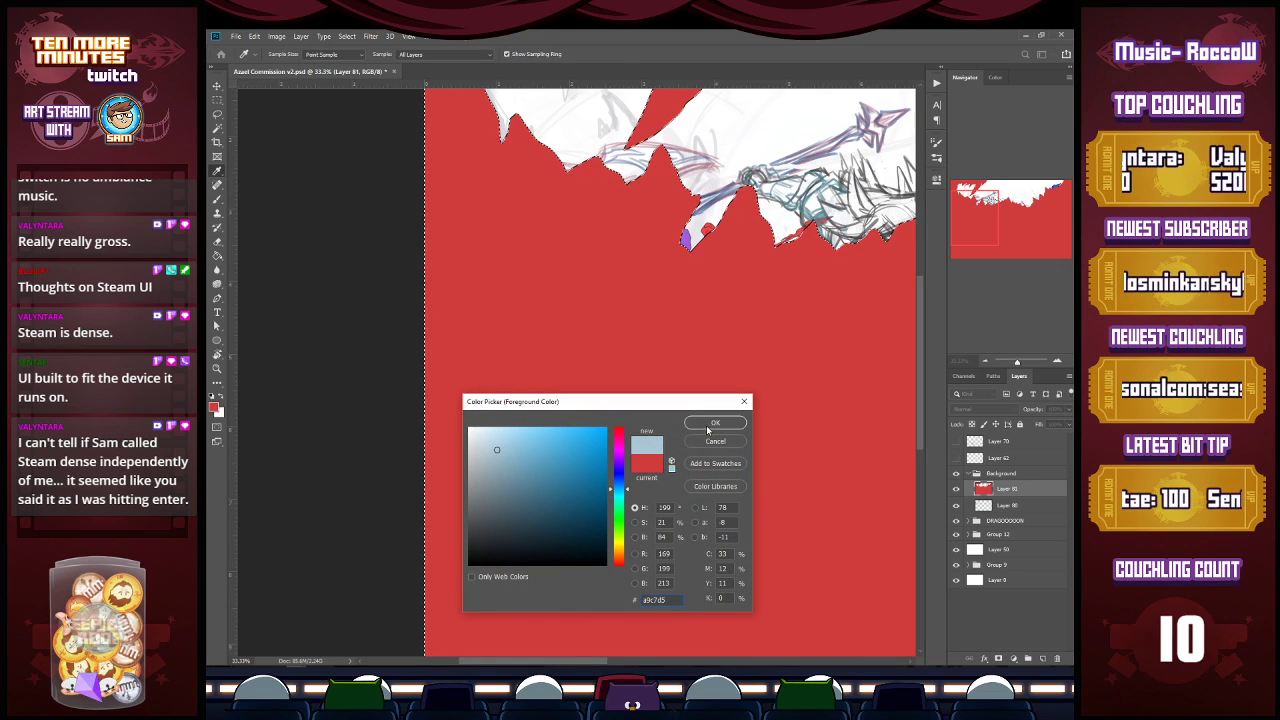
left_click(710, 426)
left_click(717, 418)
key("ctrl+bracketleft")
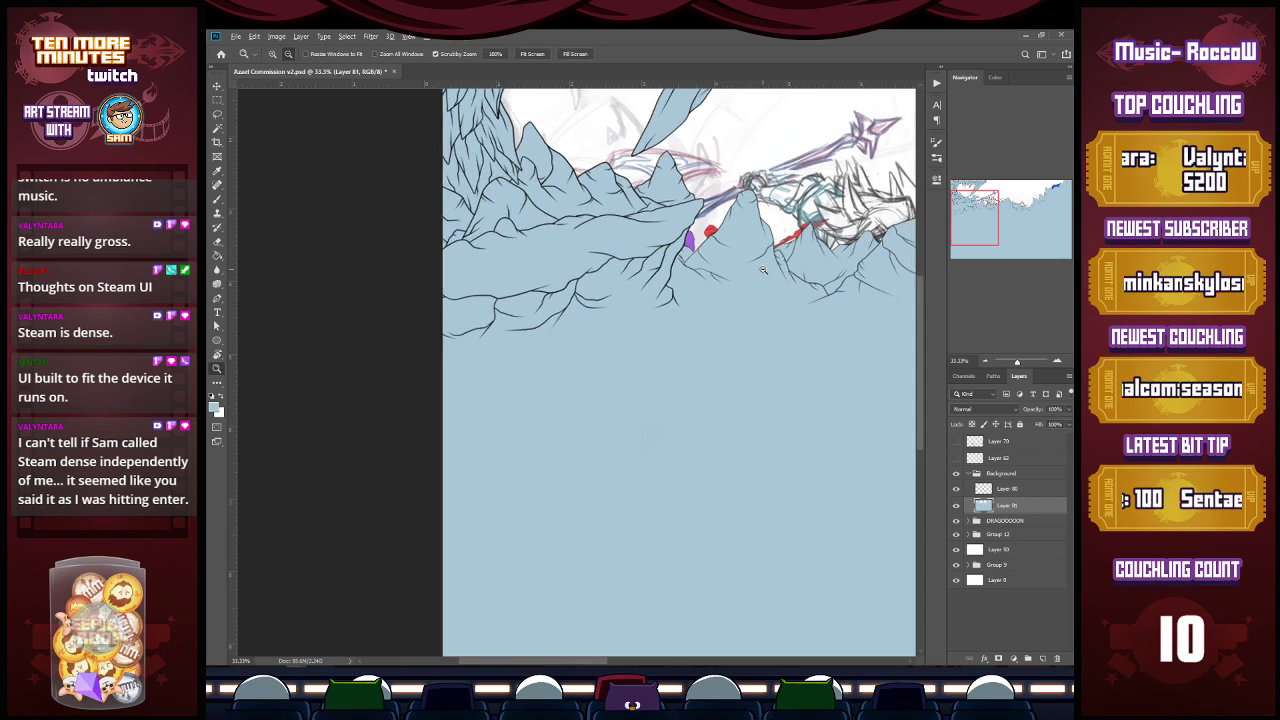
scroll(760, 266, "down", 4)
key("z")
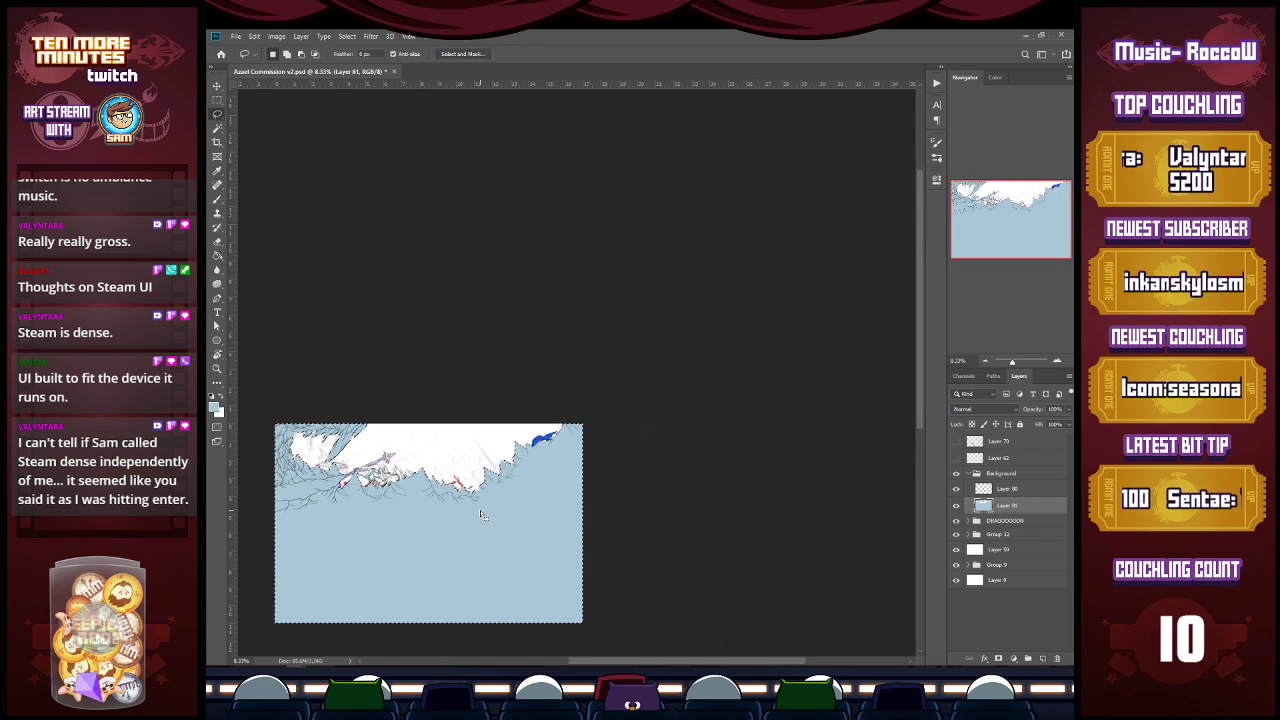
left_click(365, 555)
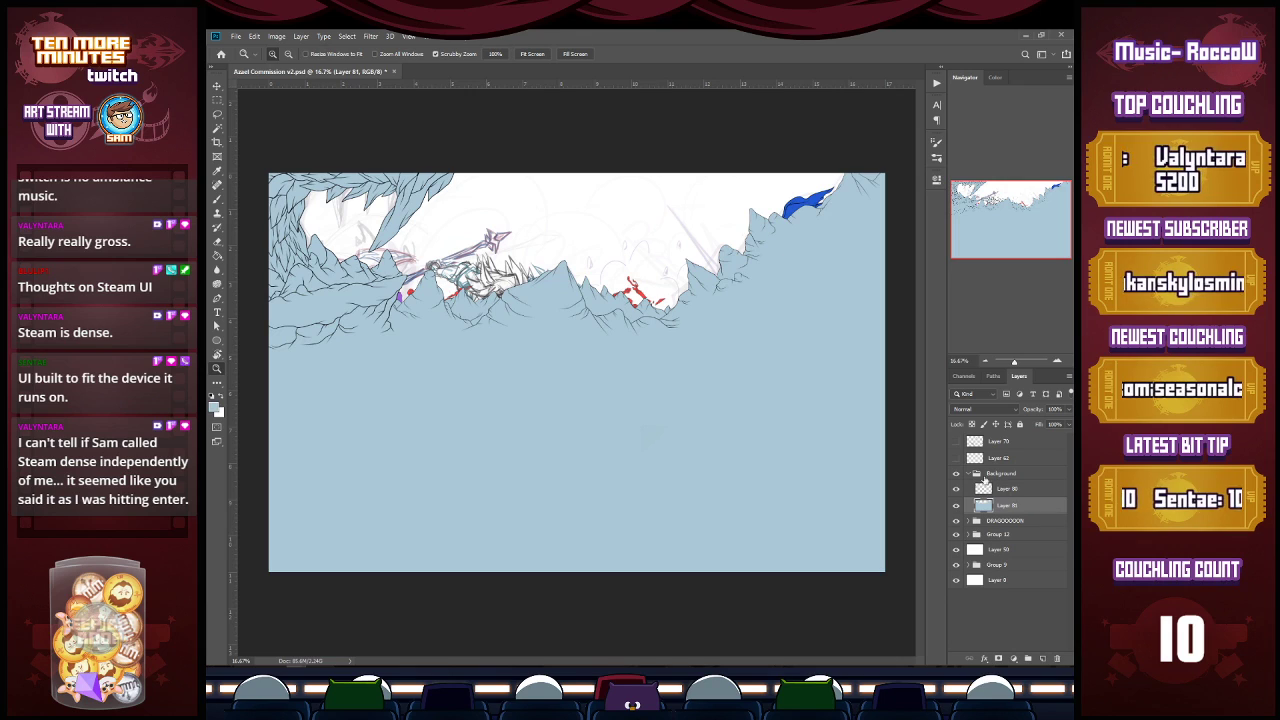
Step: Move the dragon group into the Background group, and toggle the whole group's visibility to check its contents
left_click_drag(1005, 520, 1000, 482)
left_click(970, 476)
left_click(957, 474)
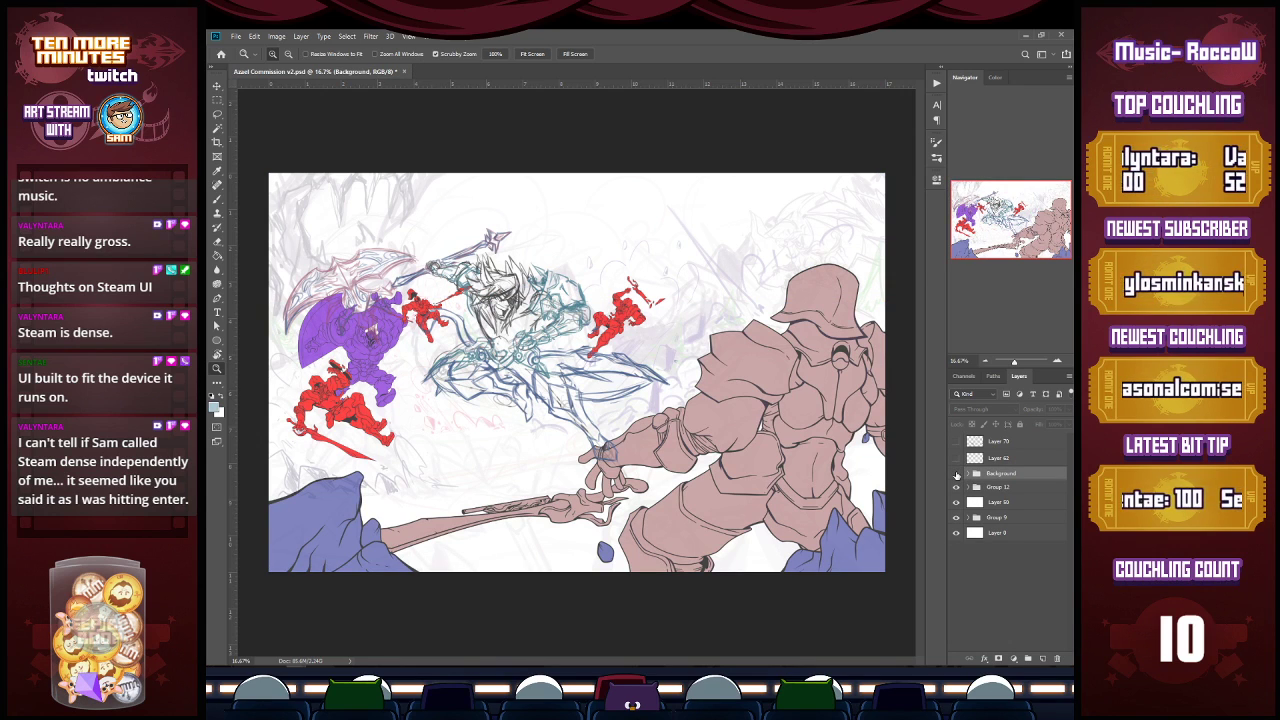
left_click(957, 474)
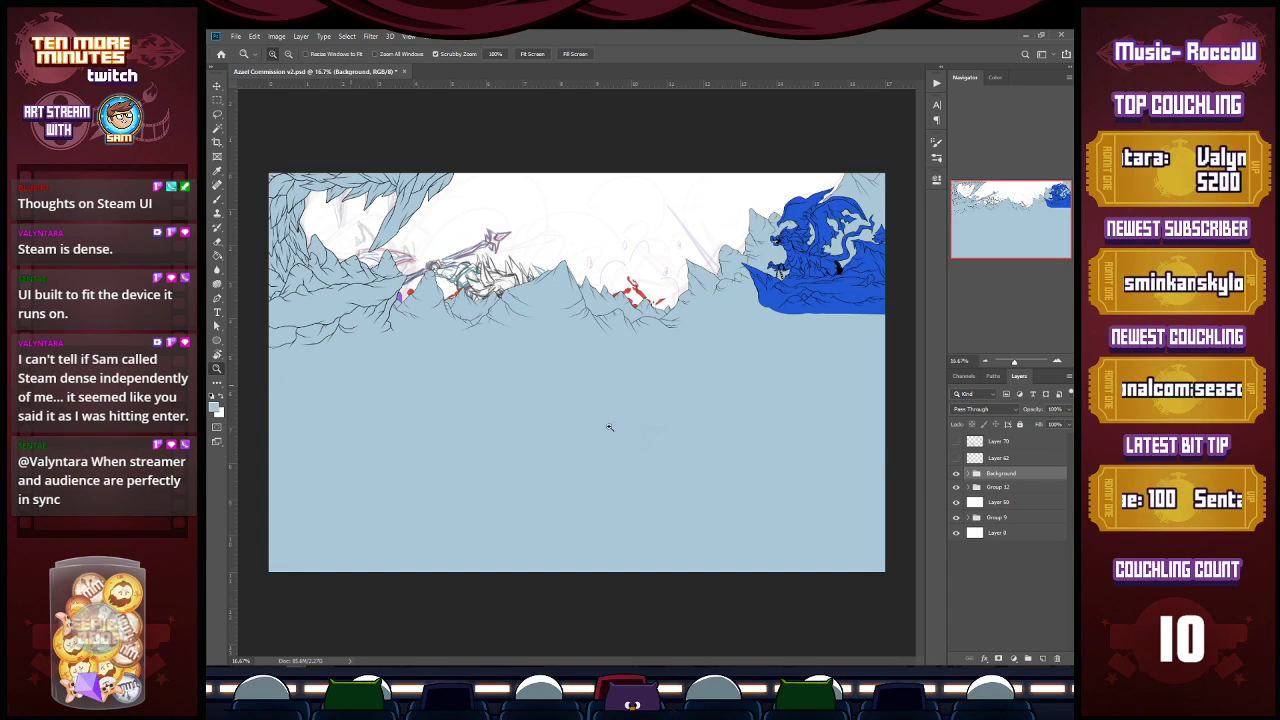
Step: Hide the light blue fill layer, add a new layer above Layer 80, and save the document
left_click(968, 474)
left_click(1002, 520)
left_click(956, 519)
left_click(1003, 505)
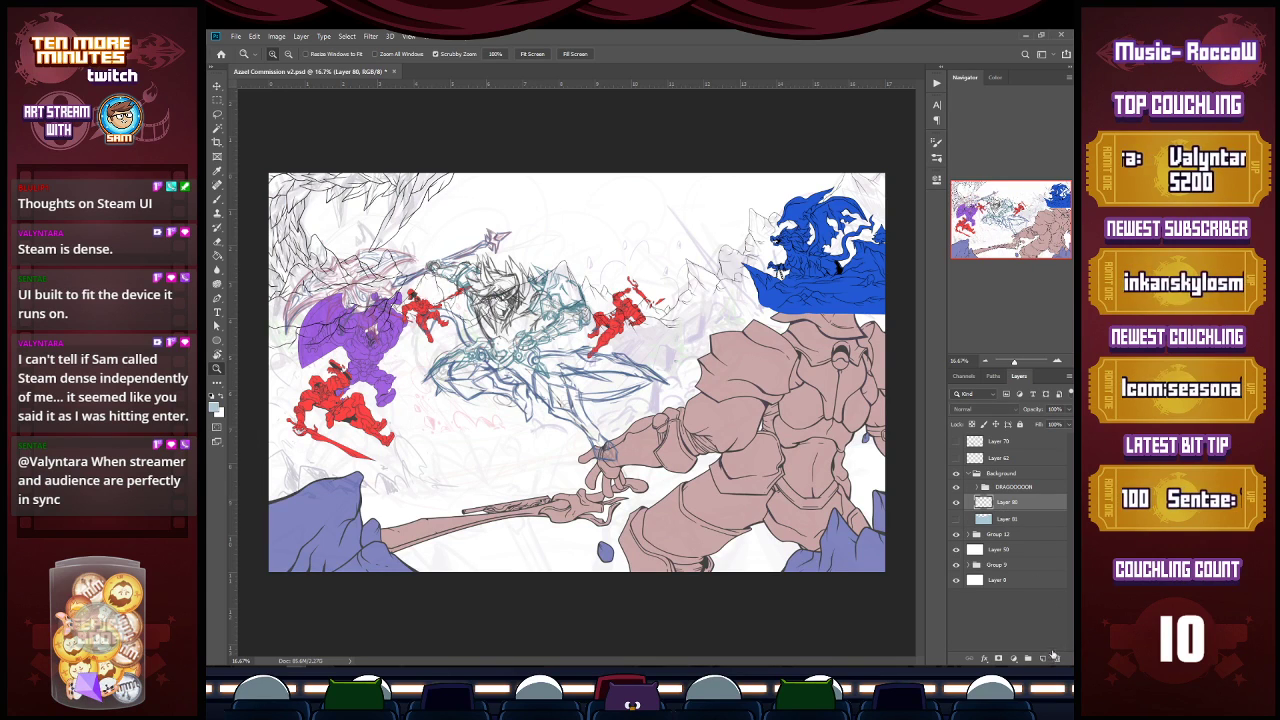
left_click(1042, 658)
key("ctrl+s")
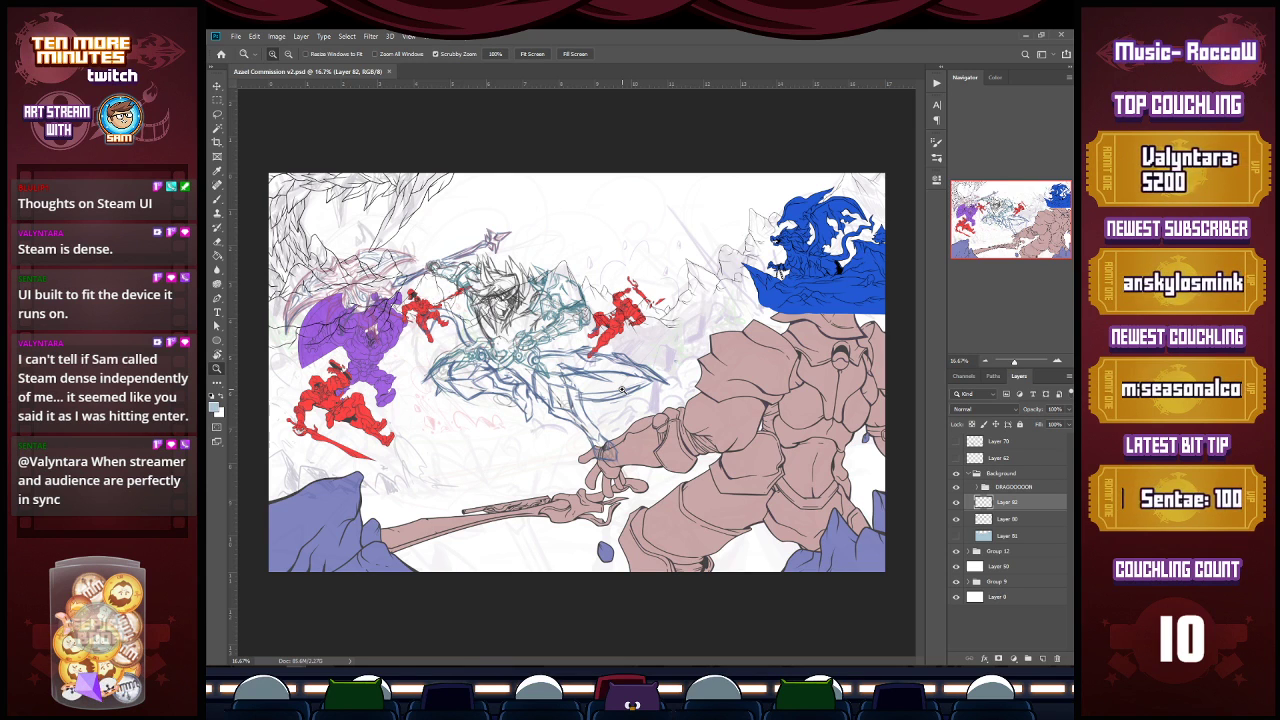
Step: Hide Group 12 to view the middle of the background without the characters
left_click(285, 367)
left_click(285, 367)
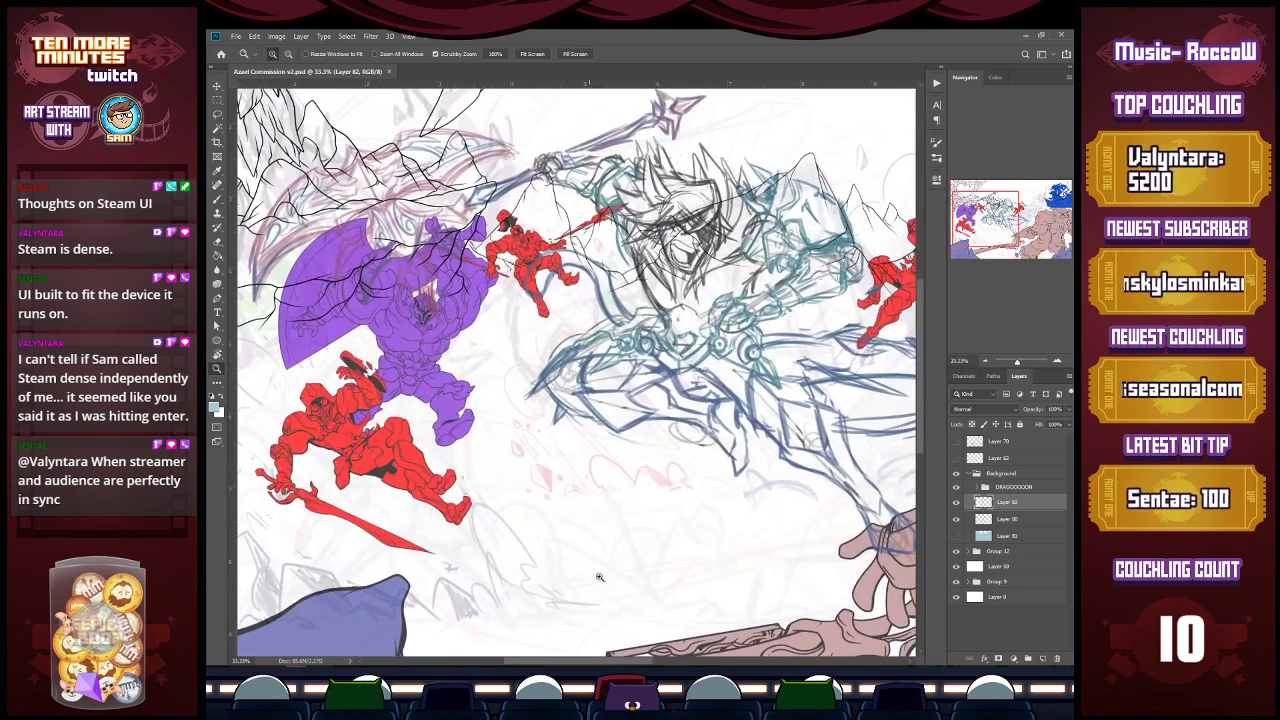
left_click_drag(643, 661, 706, 648)
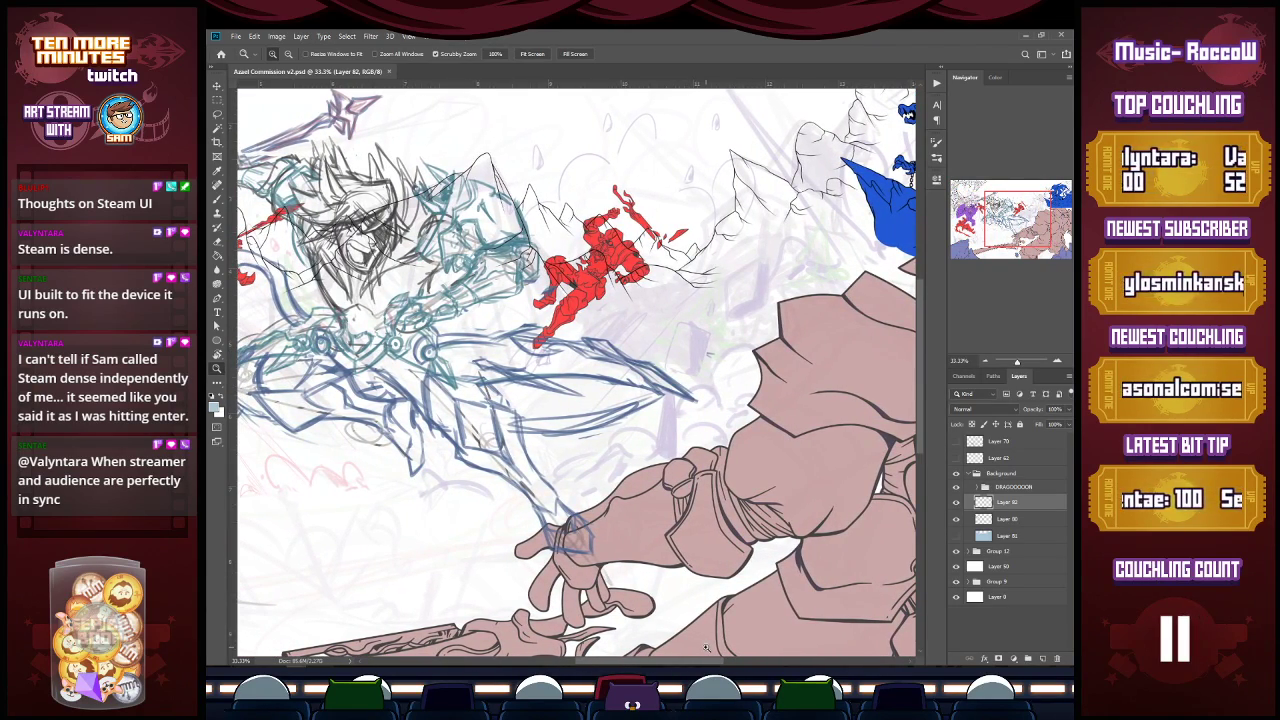
left_click(976, 551)
left_click(976, 551)
left_click(958, 553)
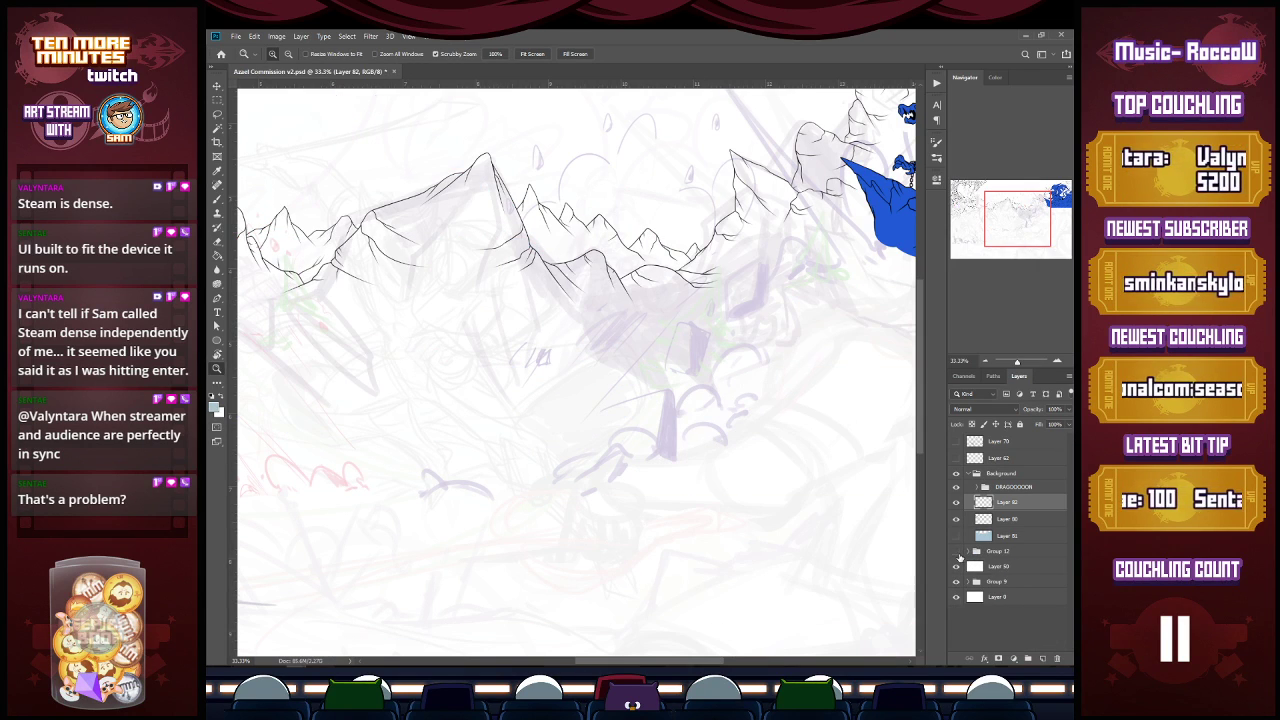
Step: Within Group 7 of Group 9, hide Group 6, Group 4 and the white layer beneath them
left_click(976, 581)
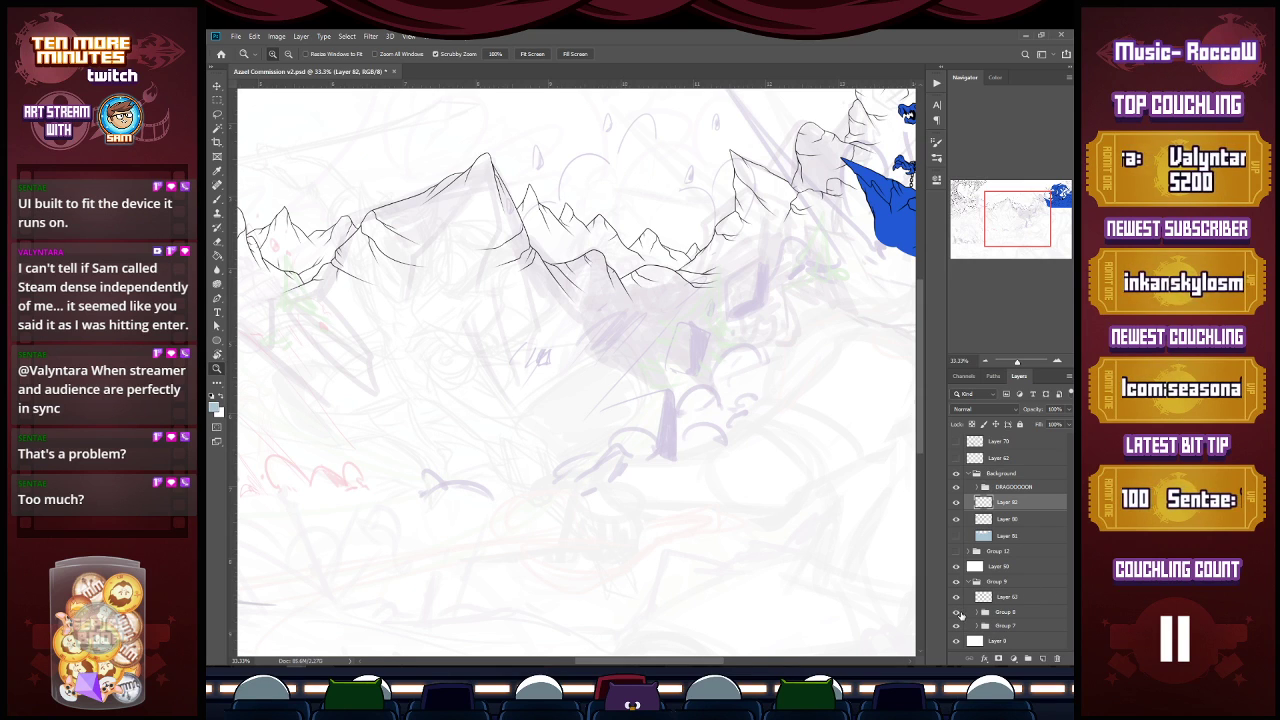
left_click(955, 626)
left_click(955, 626)
left_click(985, 625)
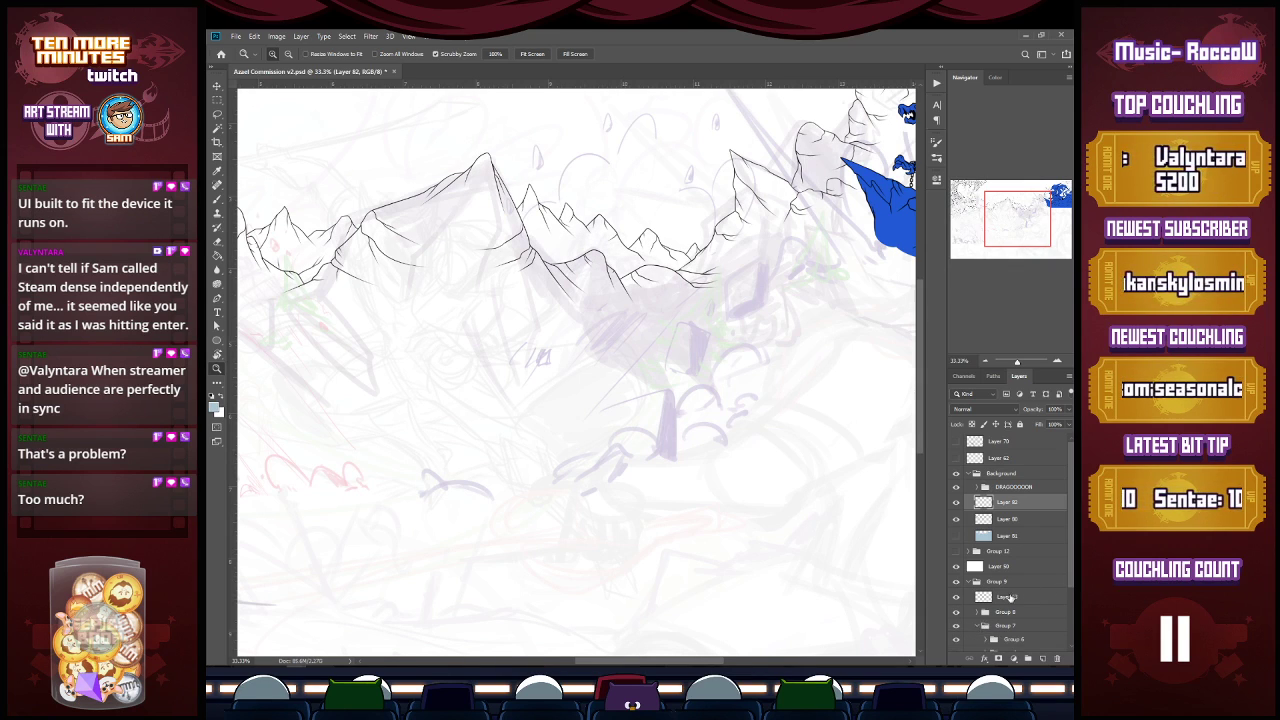
scroll(1070, 552, "down", 3)
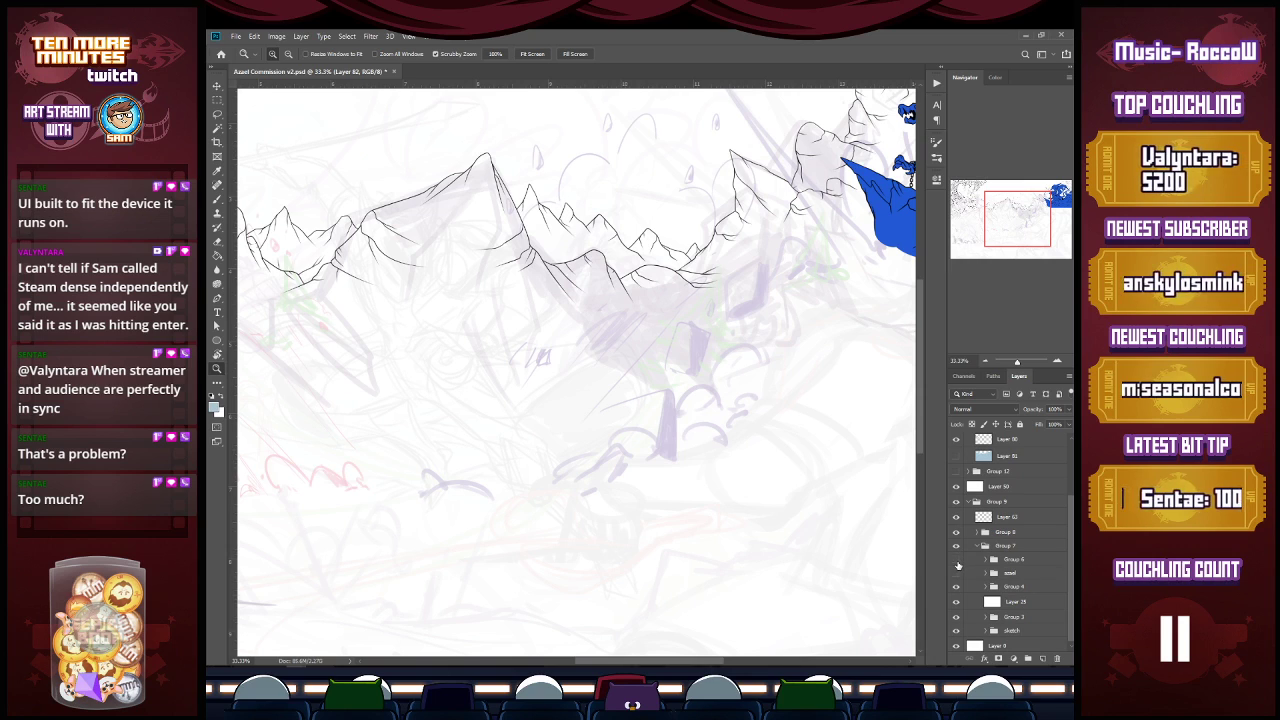
left_click(957, 566)
left_click(957, 566)
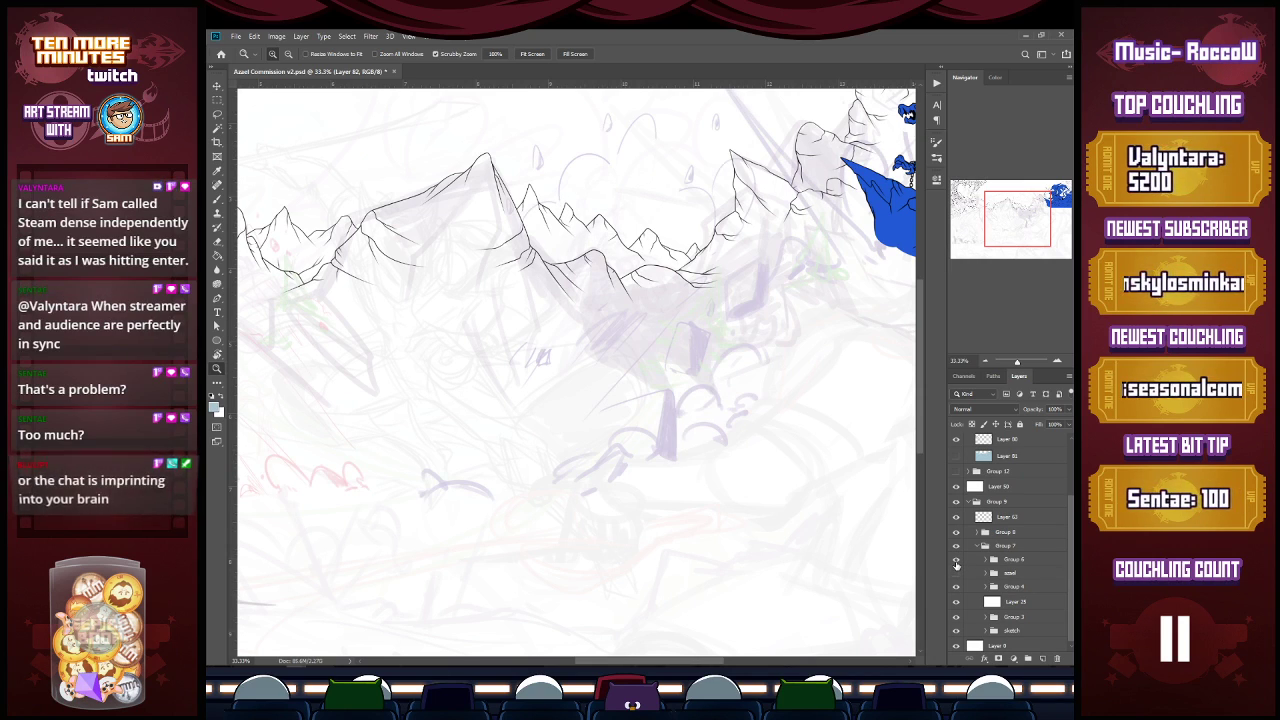
left_click(957, 566)
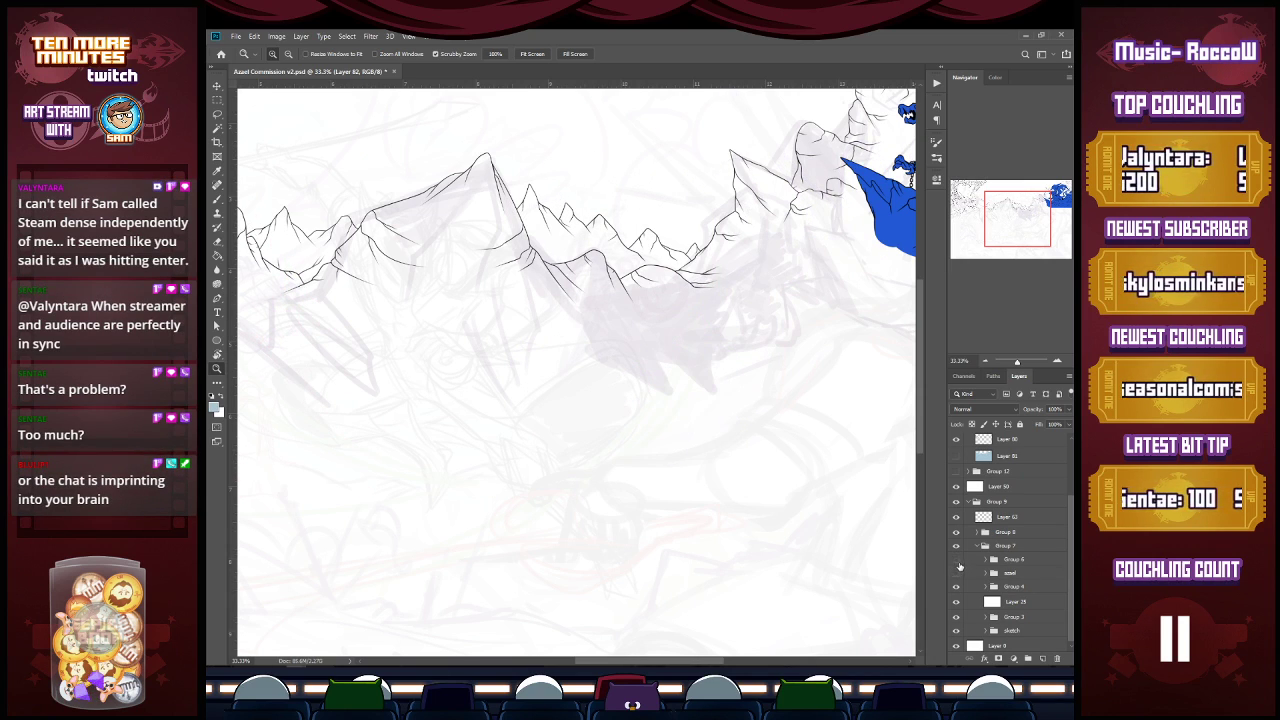
left_click(957, 590)
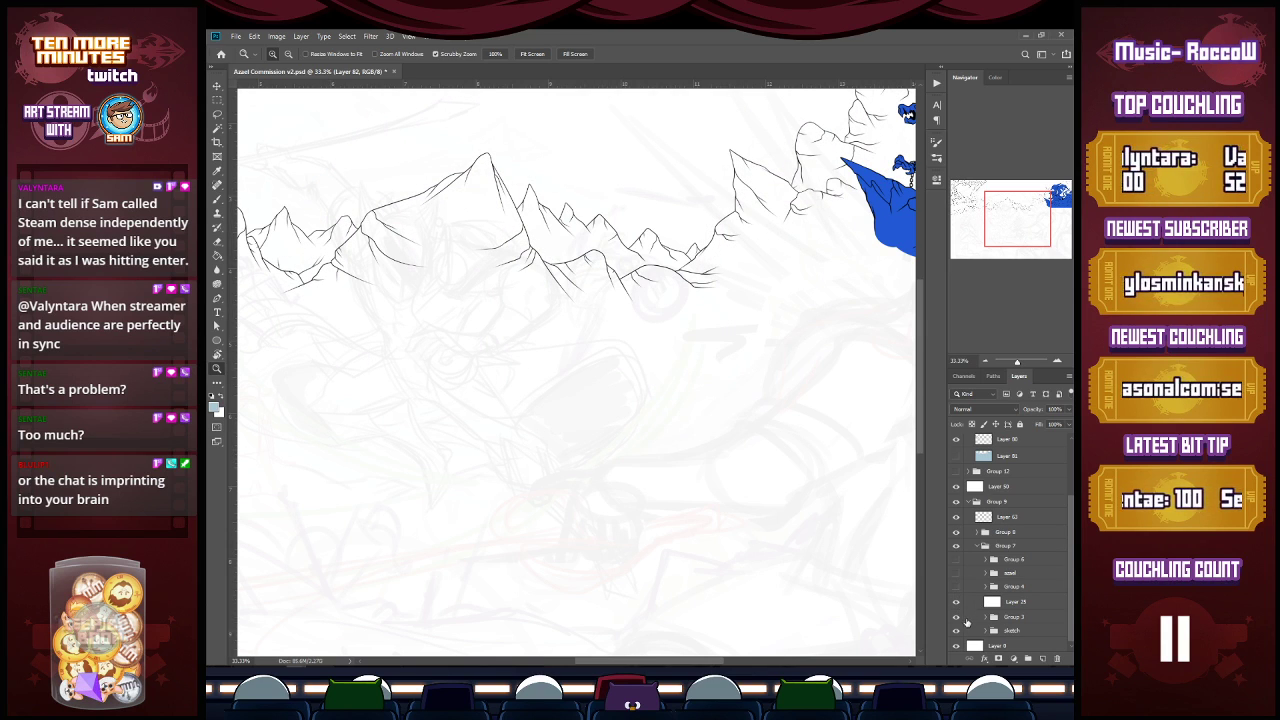
left_click(957, 603)
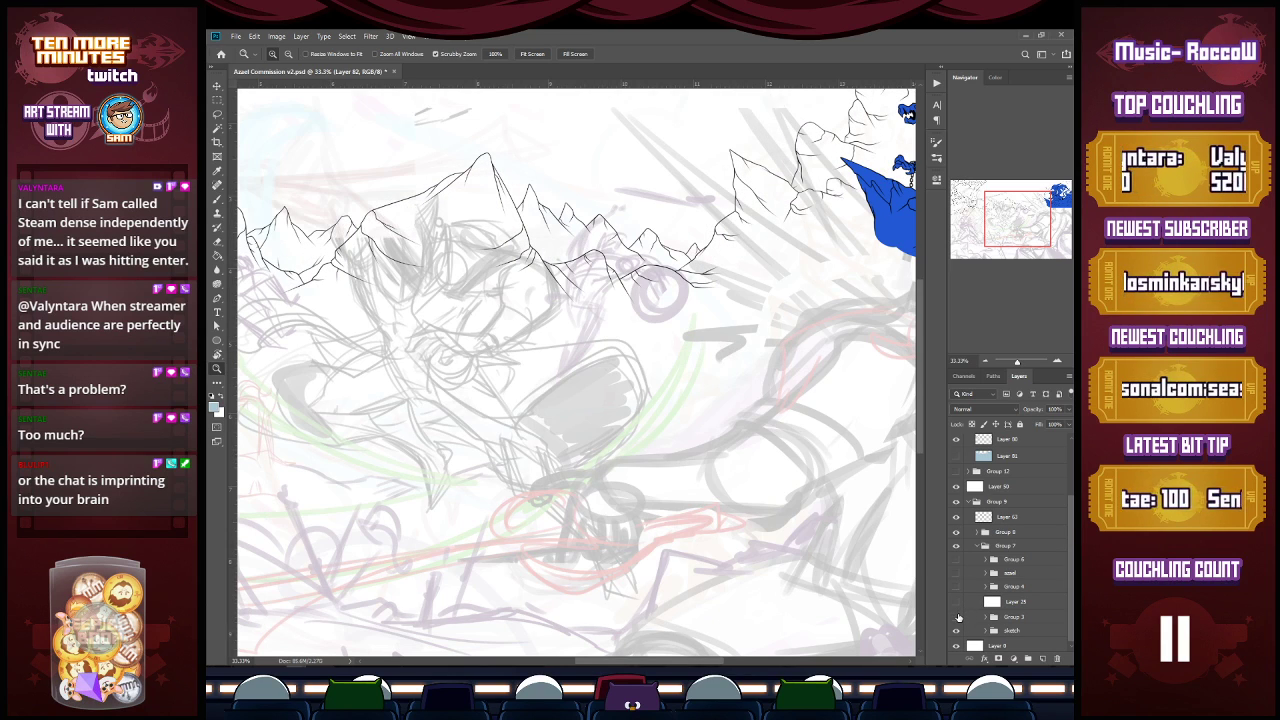
Step: Compare the older sketches across the canvas, hide Group 3 and the sketch group, and show Group 4
left_click(958, 617)
left_click(958, 617)
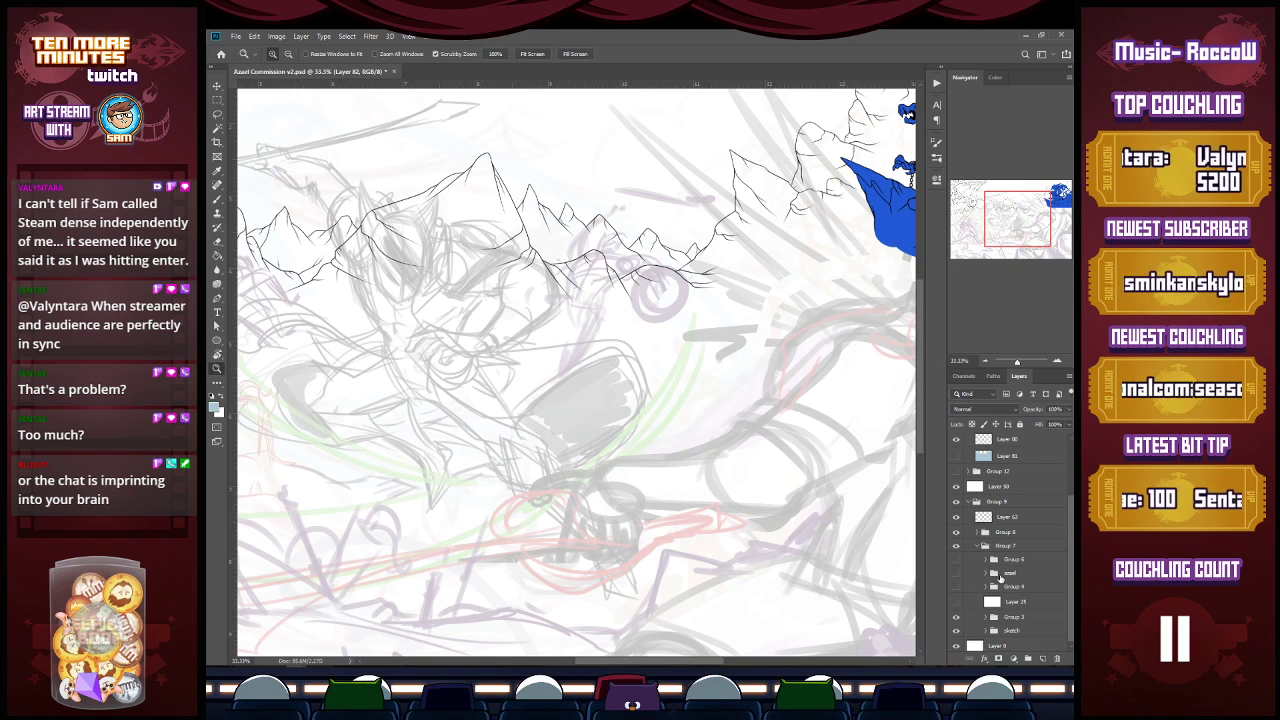
left_click(817, 530, "alt")
left_click(835, 520, "alt")
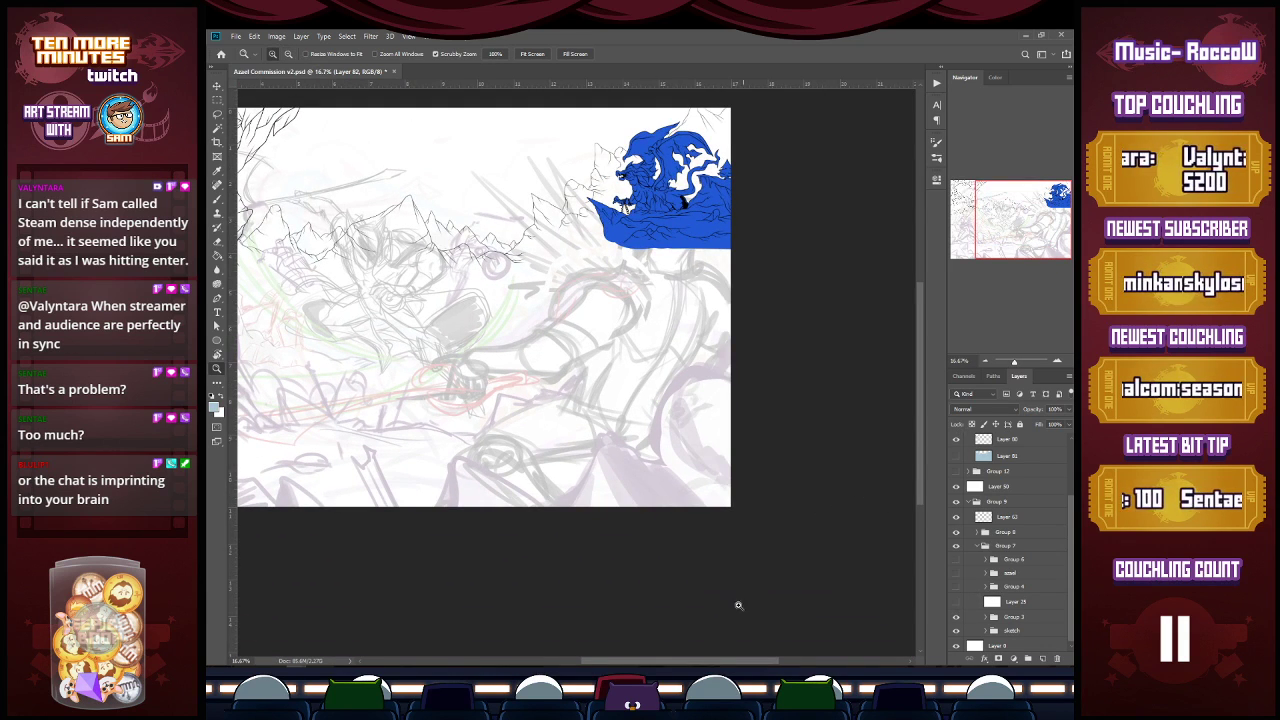
left_click_drag(740, 663, 692, 650)
left_click(957, 617)
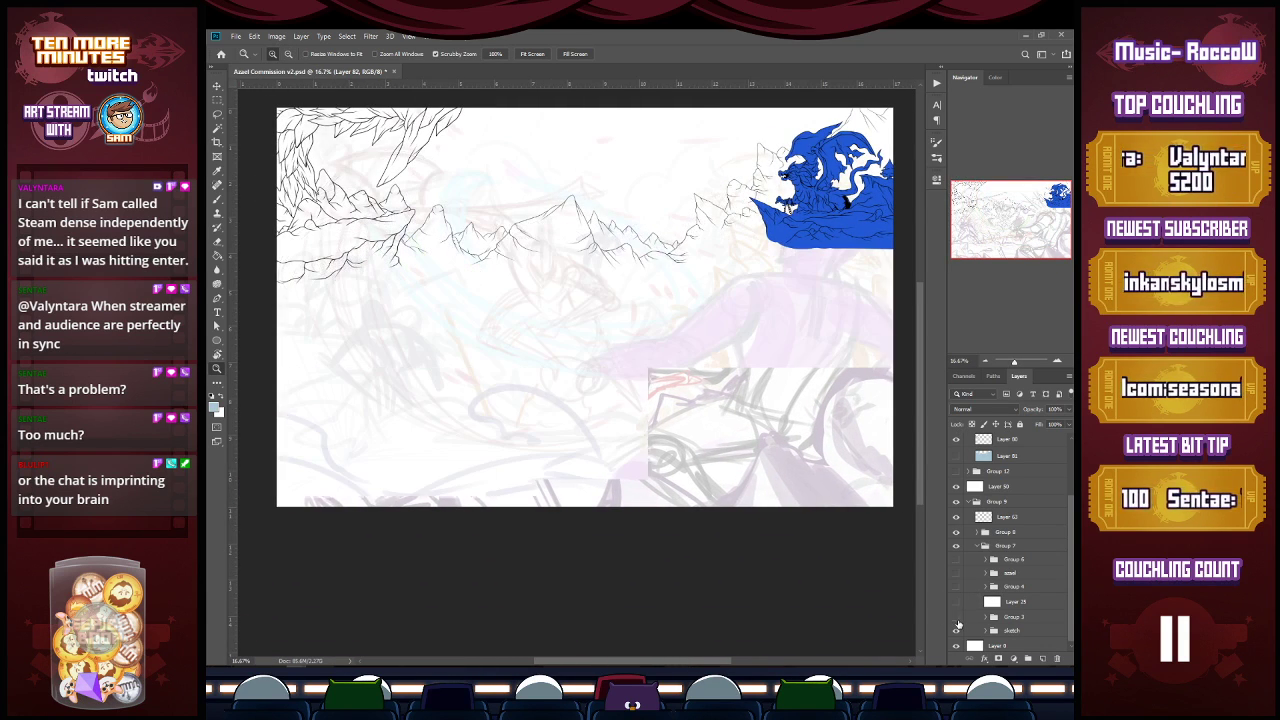
left_click(957, 631)
left_click(956, 588)
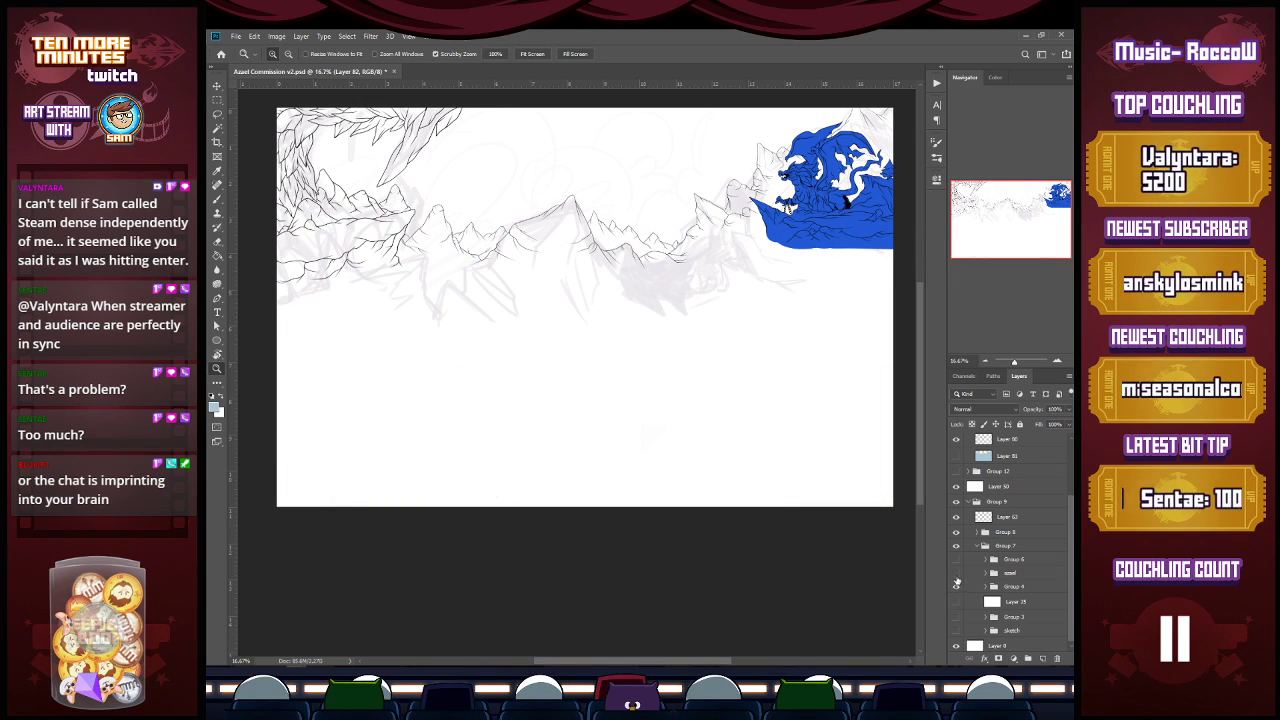
Step: Preview the azael group, Group 6 and the layers inside Group 4 by toggling their visibility
left_click(956, 574)
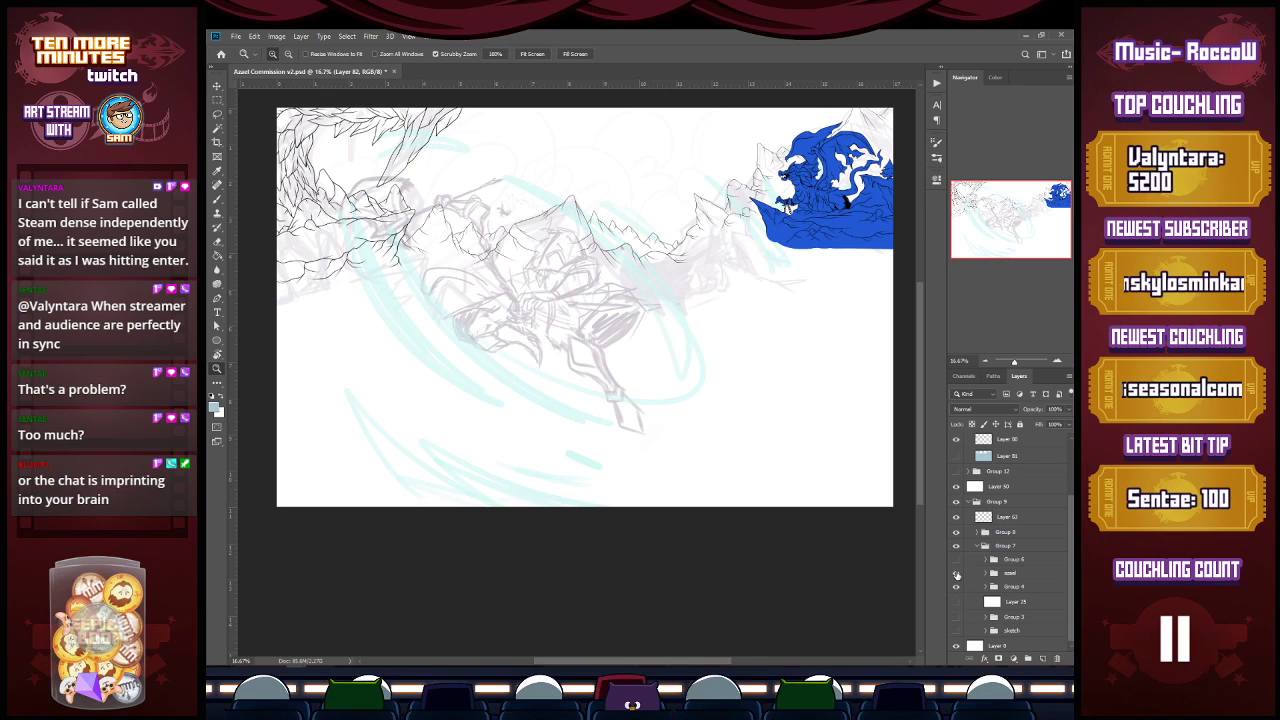
left_click(956, 574)
left_click(956, 560)
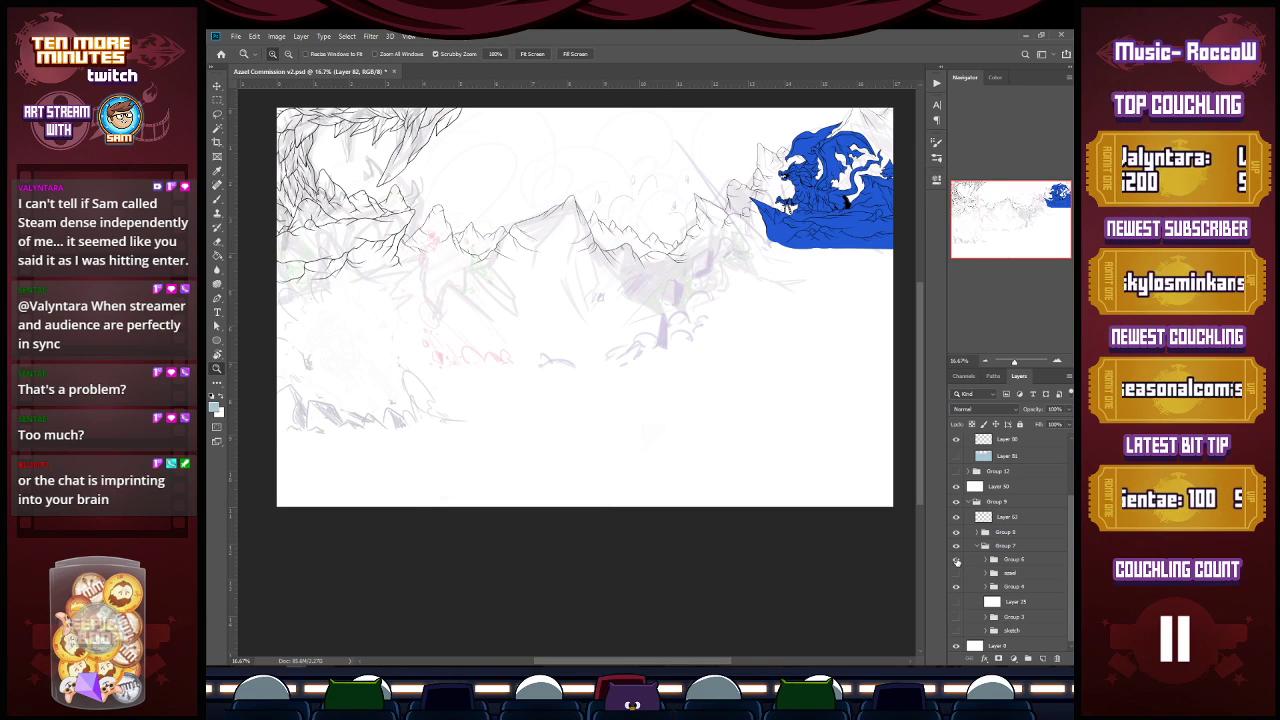
left_click(956, 560)
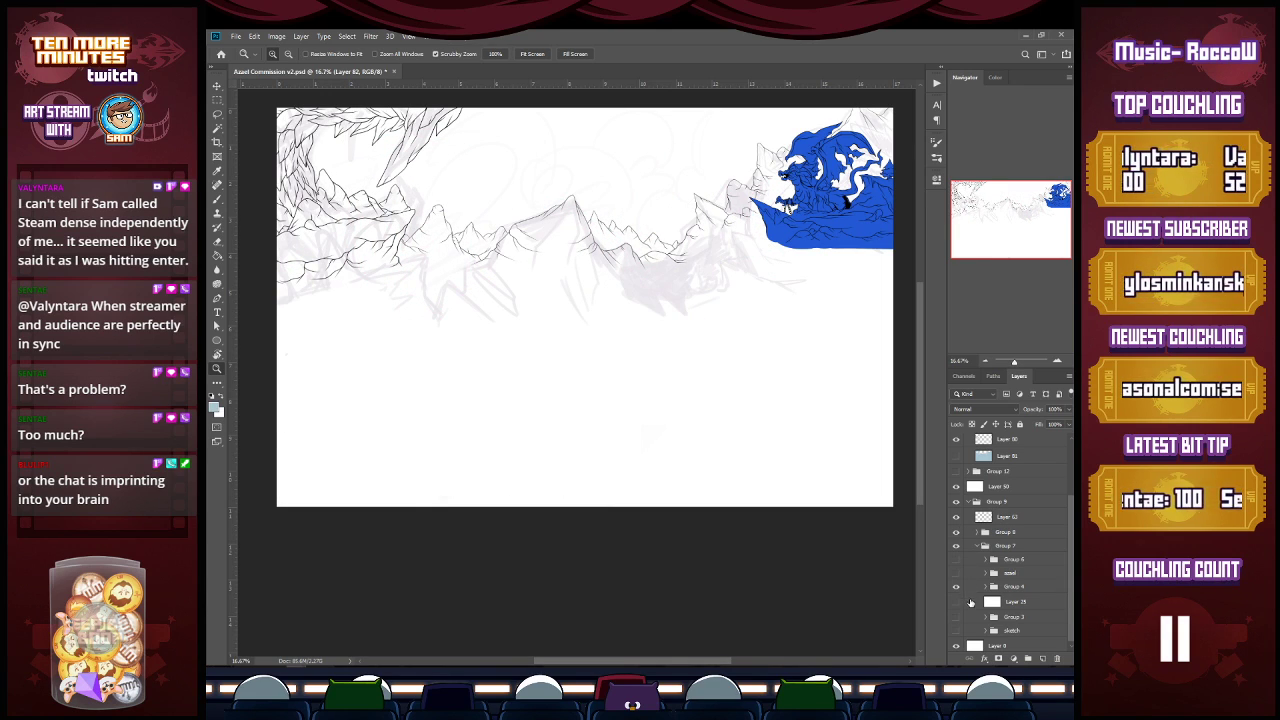
left_click(986, 587)
scroll(1060, 600, "down", 2)
left_click(956, 582)
left_click(956, 582)
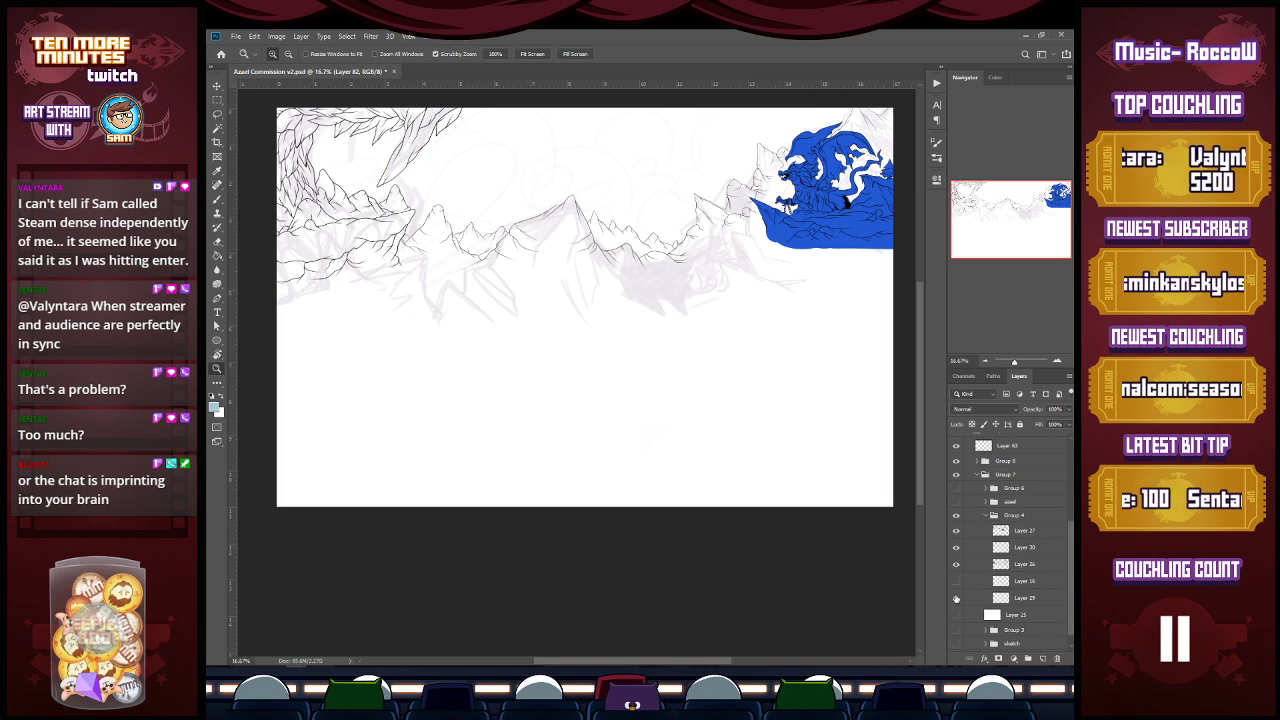
left_click(986, 514)
Step: Show the Group 3 rough sketch again as a reference beneath the background line art
left_click(955, 614)
left_click(955, 614)
left_click(955, 614)
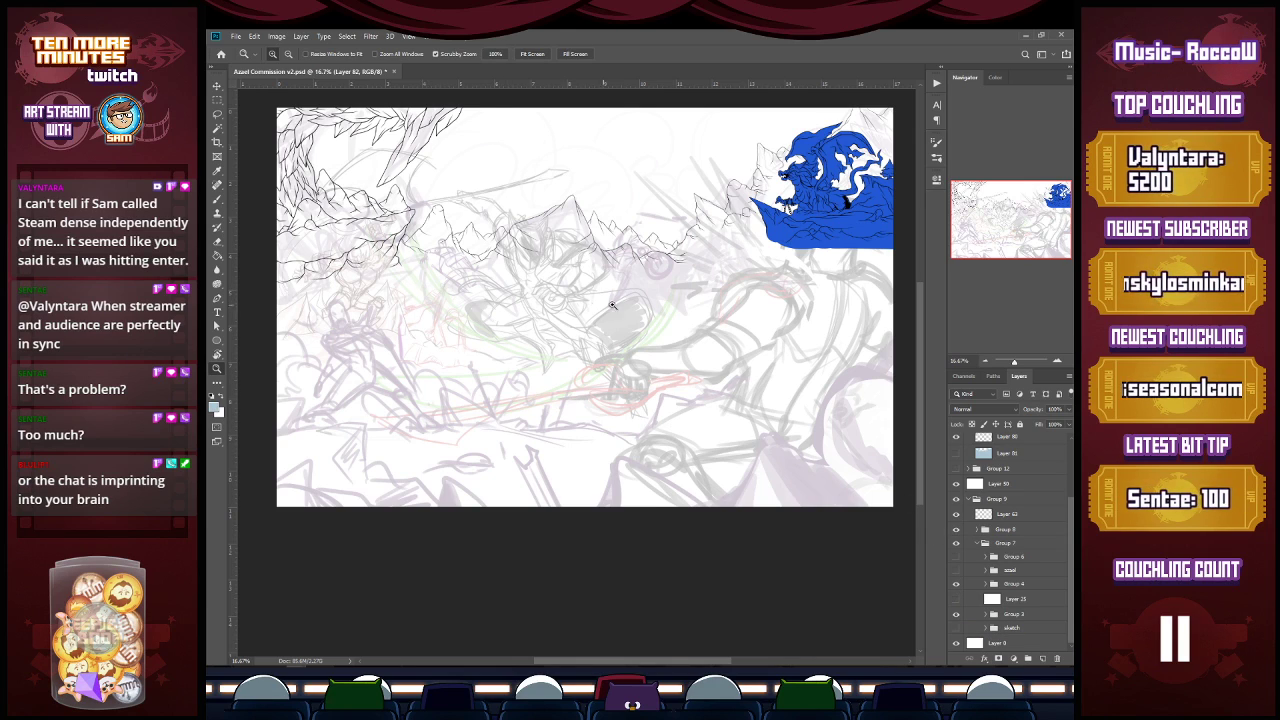
scroll(1062, 580, "up", 3)
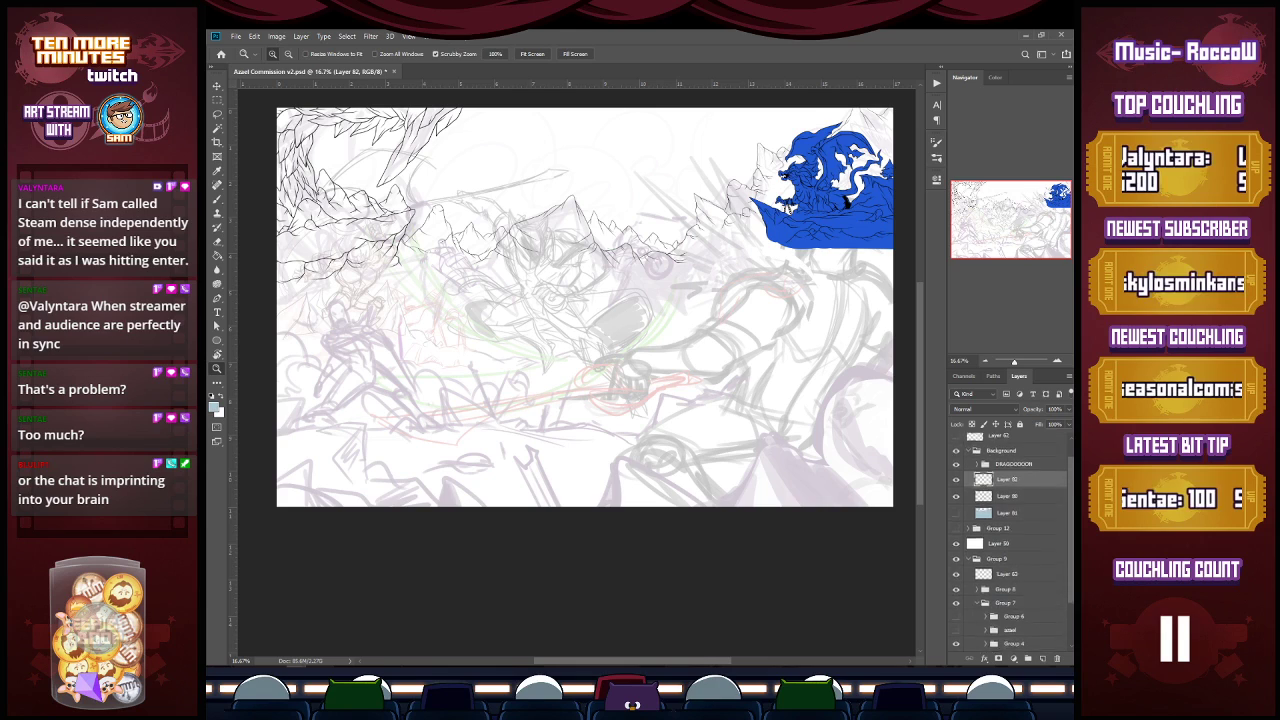
Step: Add a new layer directly above Layer 62 and set up an enlarged brush with a crimson red foreground colour
left_click(1000, 453)
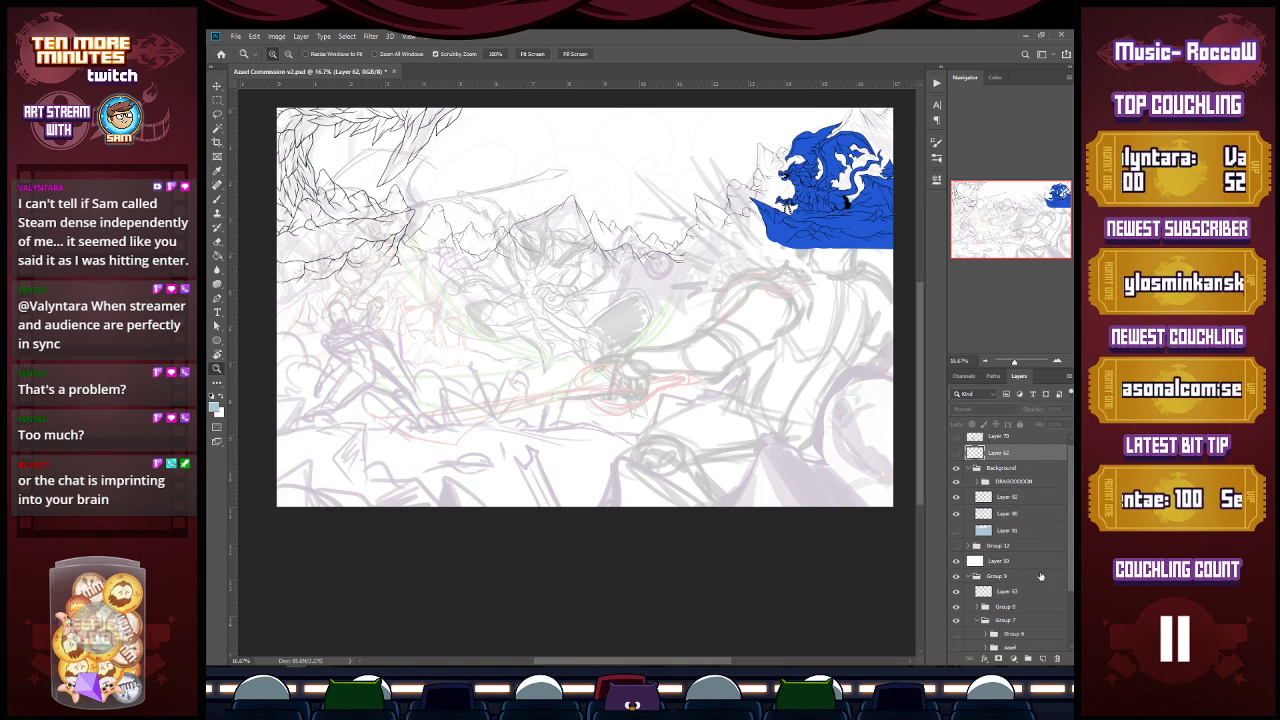
left_click(1043, 658)
key("b")
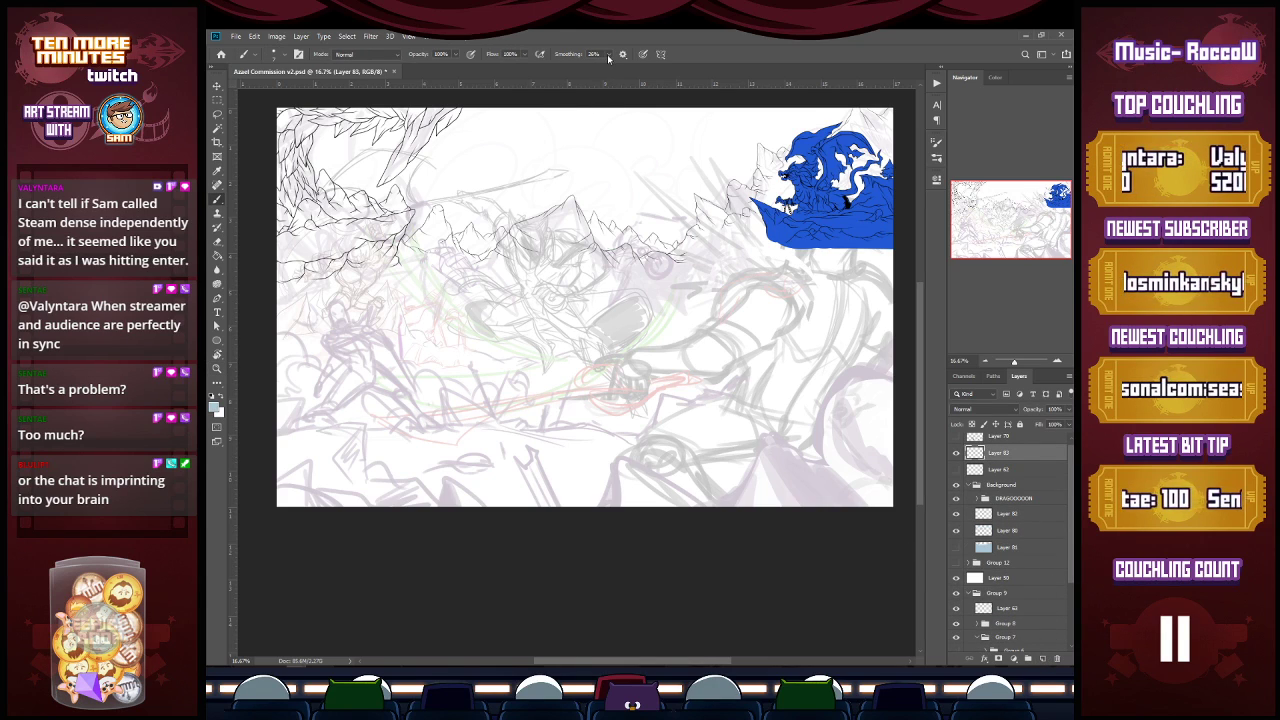
left_click(215, 407)
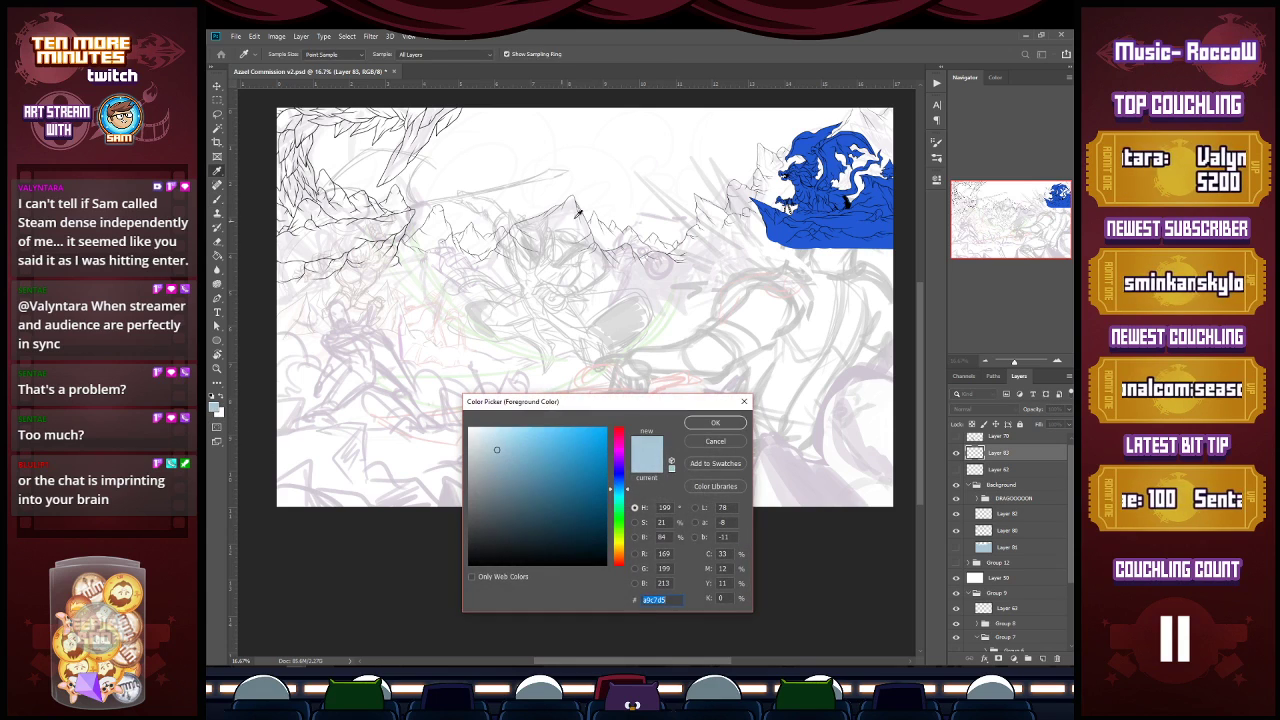
left_click(617, 435)
left_click(566, 454)
left_click(710, 424)
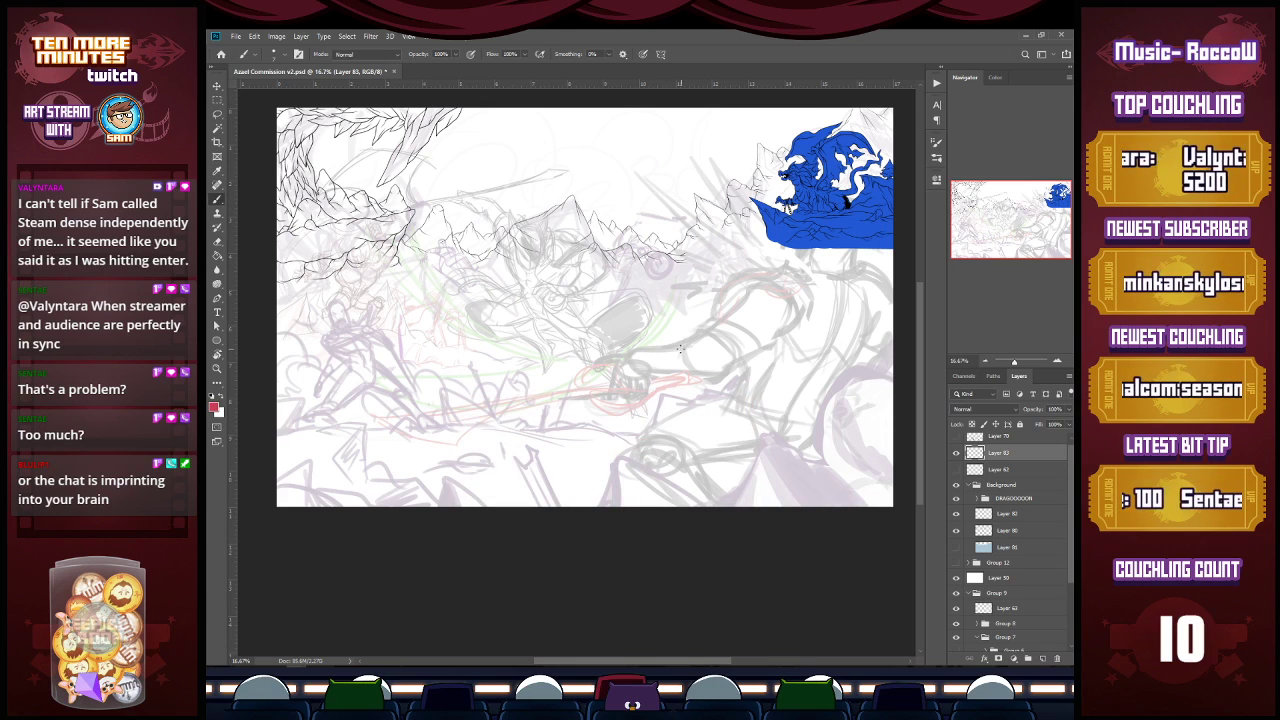
key("bracketright")
key("bracketright")
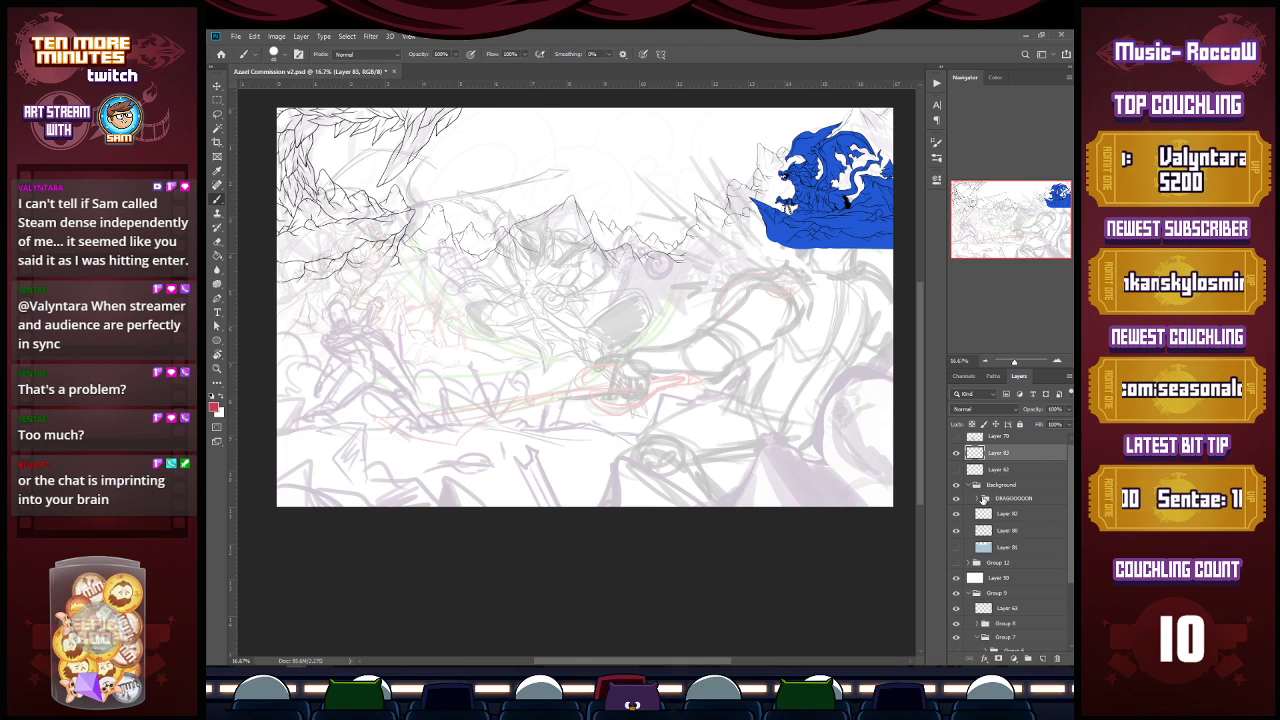
Step: Show Group 12 and rough in a curved ground line with jagged tree outlines beneath the central figure
left_click(956, 563)
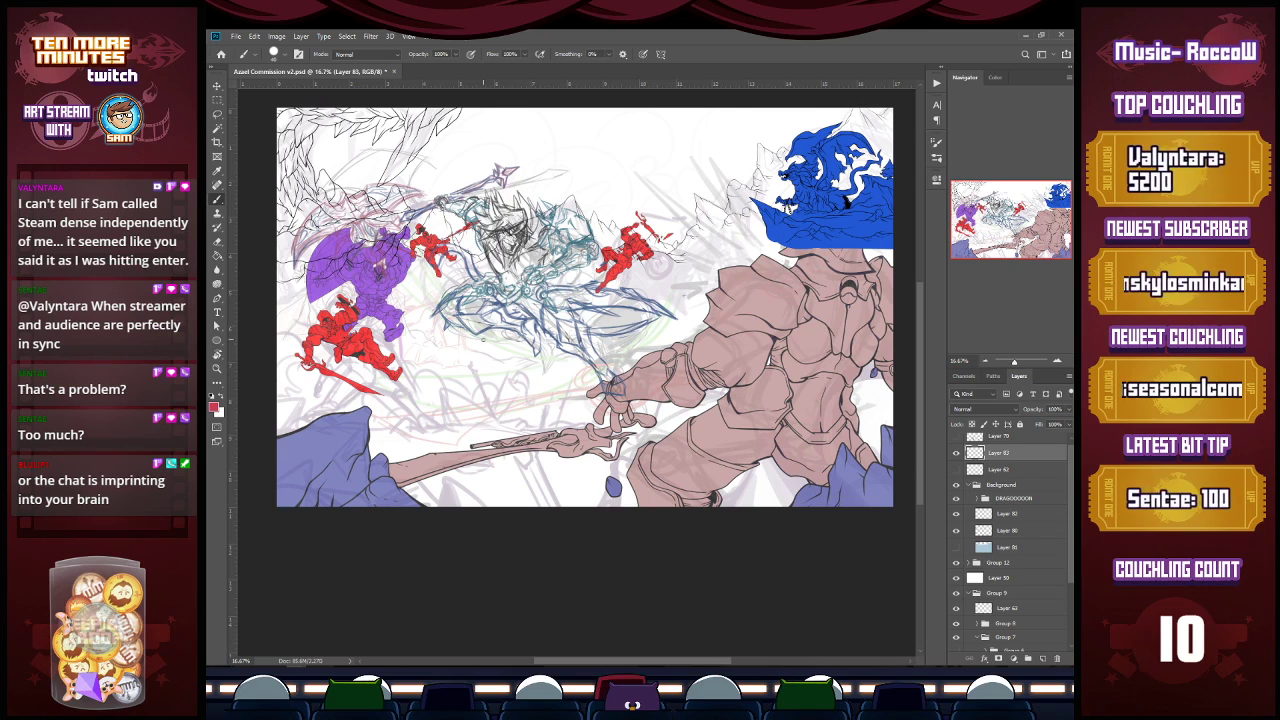
left_click_drag(464, 348, 630, 368)
left_click_drag(532, 358, 750, 355)
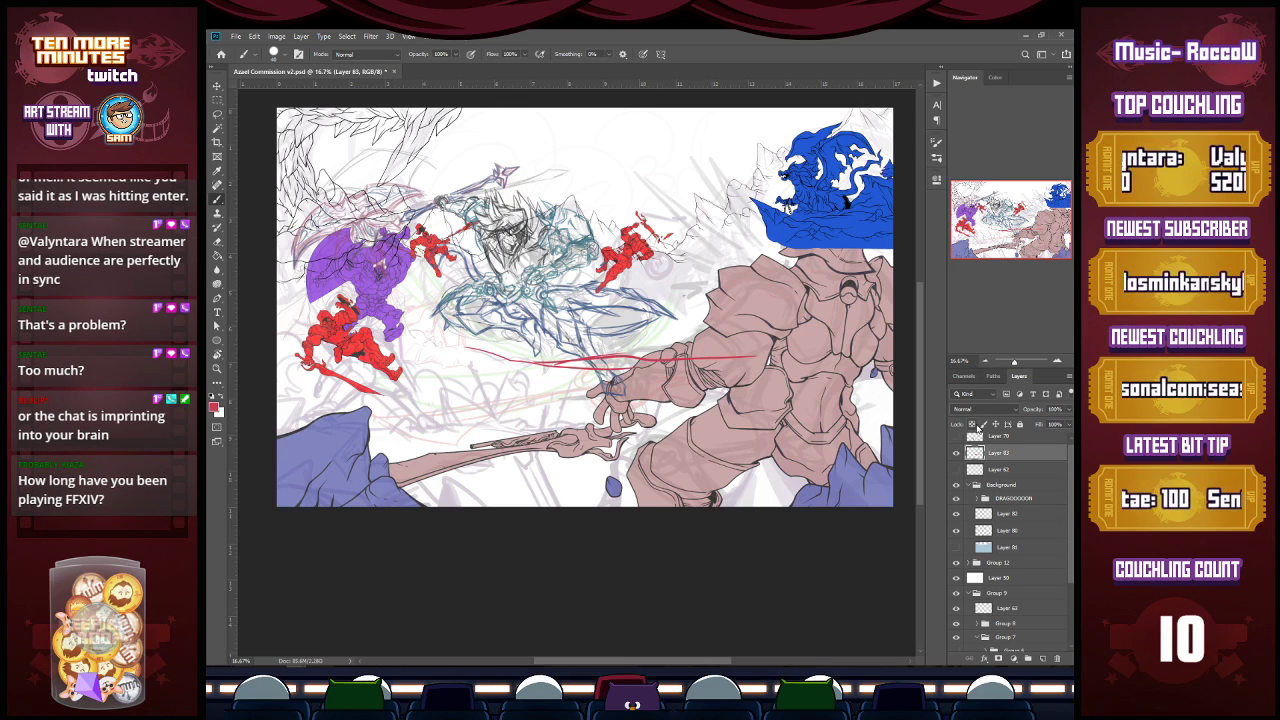
mouse_move(692, 287)
left_mouse_down()
mouse_move(639, 298)
mouse_move(660, 336)
left_mouse_up()
mouse_move(636, 281)
left_mouse_down()
mouse_move(688, 327)
mouse_move(651, 318)
mouse_move(678, 356)
mouse_move(630, 350)
left_mouse_up()
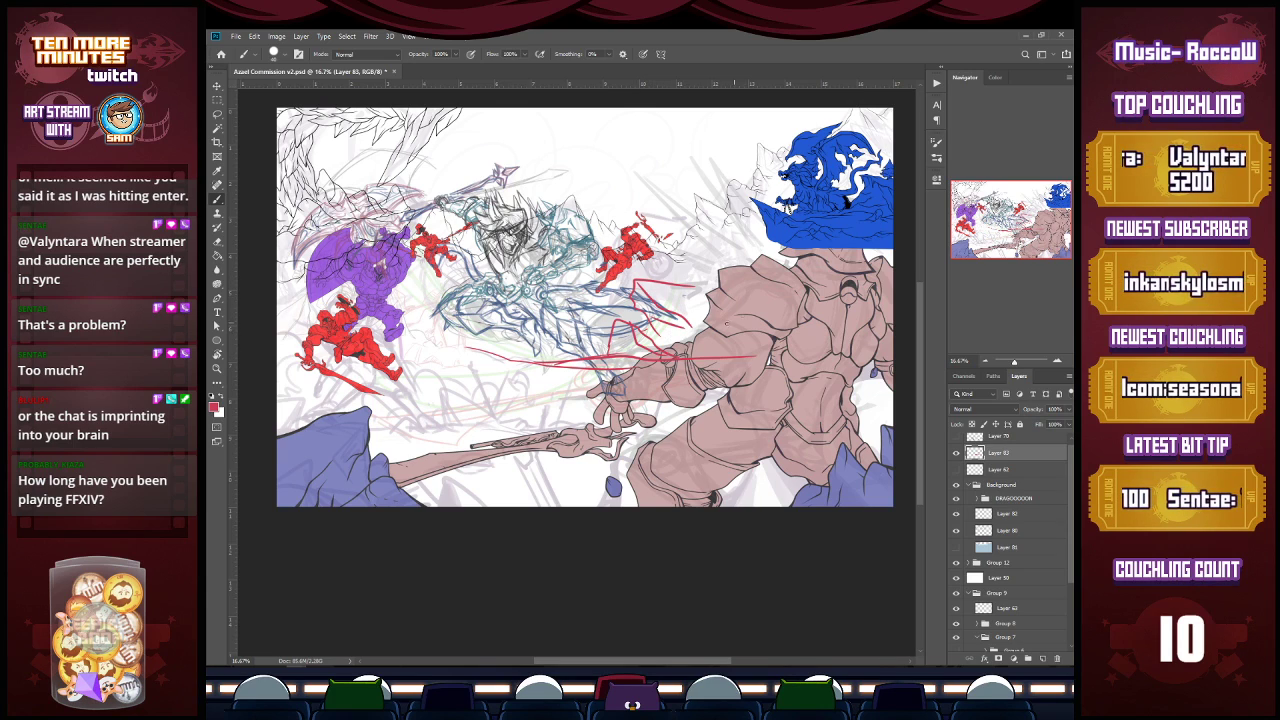
left_click_drag(400, 312, 474, 290)
mouse_move(468, 312)
left_mouse_down()
mouse_move(472, 346)
mouse_move(456, 348)
mouse_move(500, 334)
mouse_move(516, 364)
mouse_move(574, 370)
left_mouse_up()
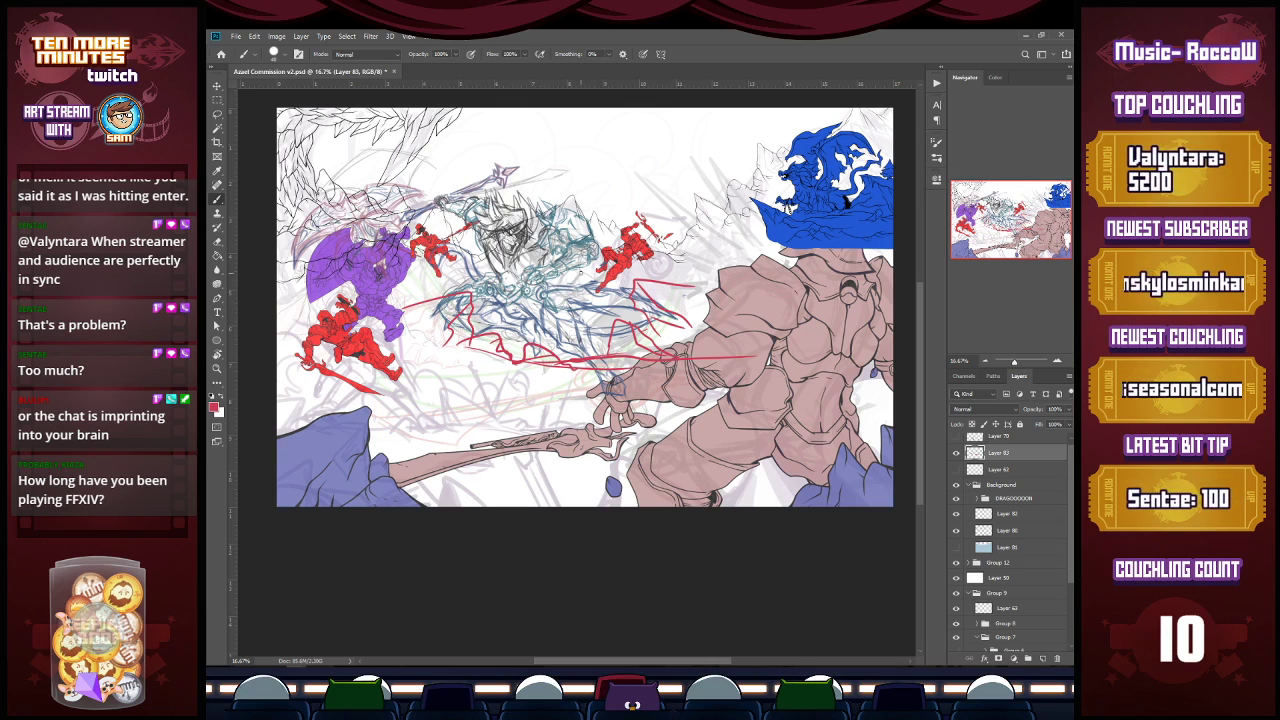
Step: Sketch more pointed treetops along the ground line between the central figure and the armoured giant's arm
mouse_move(598, 308)
left_mouse_down()
mouse_move(586, 334)
mouse_move(610, 338)
mouse_move(610, 310)
left_mouse_up()
mouse_move(600, 338)
left_mouse_down()
mouse_move(582, 352)
mouse_move(610, 350)
mouse_move(616, 320)
left_mouse_up()
mouse_move(617, 322)
left_mouse_down()
mouse_move(634, 302)
mouse_move(616, 286)
mouse_move(622, 306)
left_mouse_up()
left_click_drag(622, 306, 631, 286)
left_click_drag(558, 322, 575, 350)
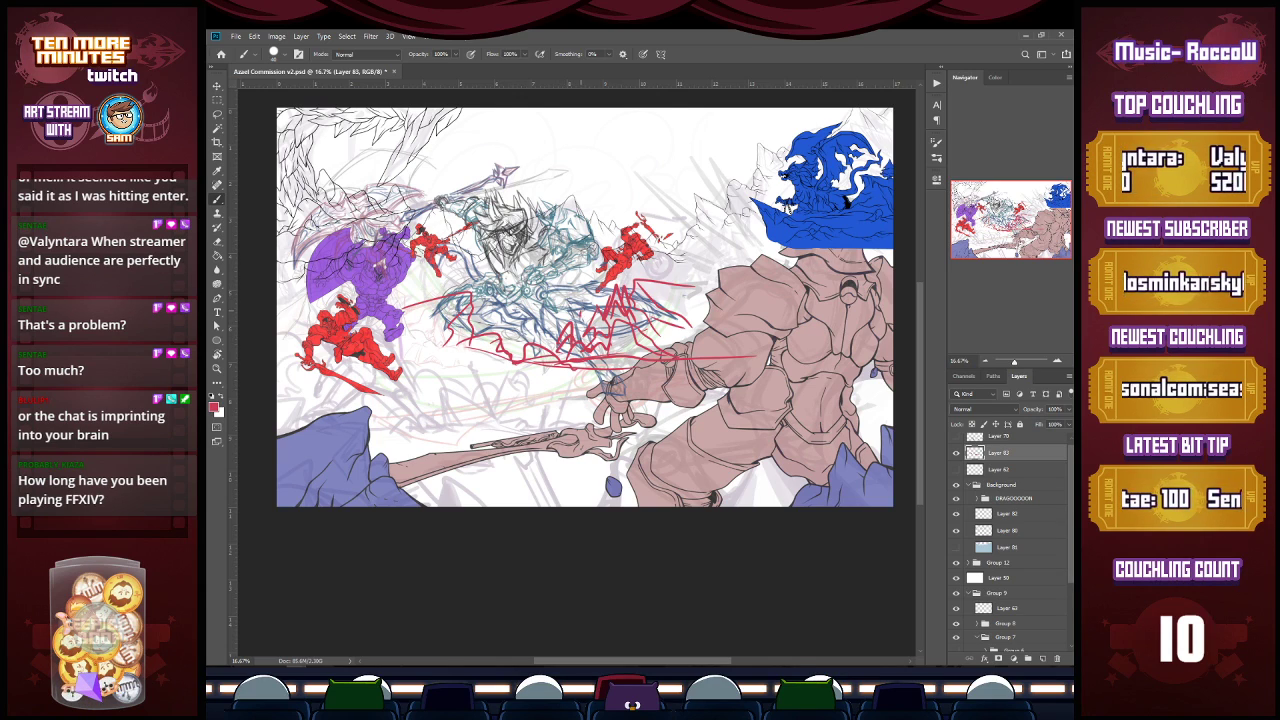
Step: Doodle a striped round bee in the open sky with the lettering SCREEE above it
mouse_move(655, 145)
left_mouse_down()
mouse_move(632, 202)
mouse_move(656, 143)
mouse_move(630, 152)
left_mouse_up()
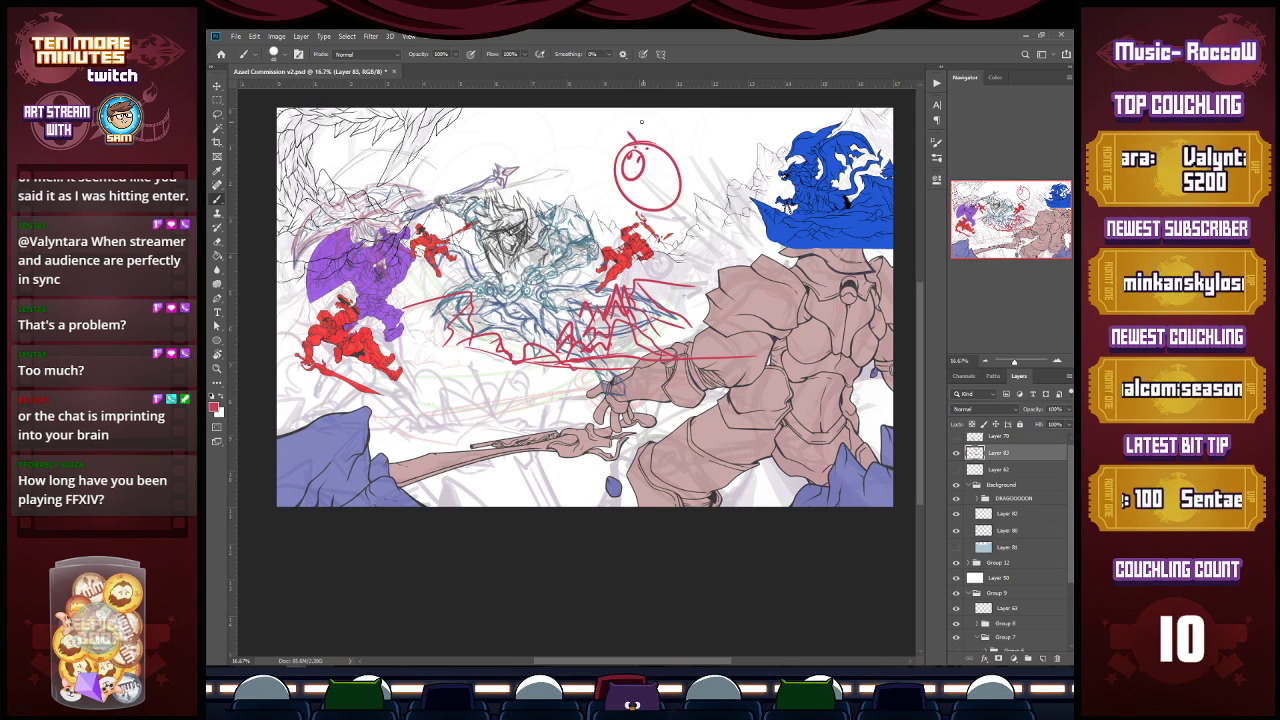
left_click_drag(600, 119, 592, 136)
mouse_move(610, 124)
left_mouse_down()
mouse_move(607, 135)
mouse_move(655, 111)
left_mouse_up()
mouse_move(659, 110)
left_mouse_down()
mouse_move(670, 125)
mouse_move(655, 200)
mouse_move(684, 205)
left_mouse_up()
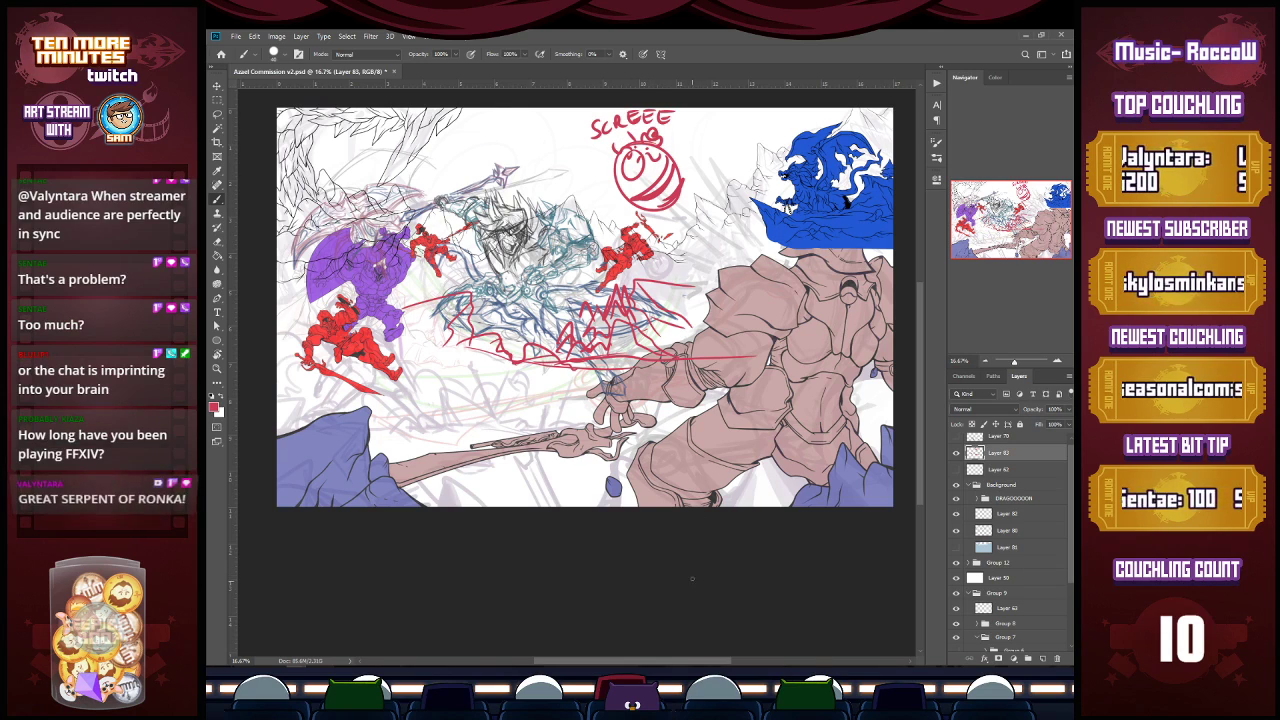
Step: Extend the rough treeline up behind the armoured giant's shoulders to the blue dragon, and add wings to the bee doodle
mouse_move(672, 285)
left_mouse_down()
mouse_move(742, 292)
mouse_move(687, 272)
mouse_move(702, 250)
mouse_move(772, 274)
left_mouse_up()
mouse_move(698, 252)
left_mouse_down()
mouse_move(720, 286)
mouse_move(766, 236)
mouse_move(782, 258)
left_mouse_up()
mouse_move(706, 220)
left_mouse_down()
mouse_move(720, 244)
mouse_move(724, 218)
mouse_move(672, 286)
left_mouse_up()
left_click_drag(660, 268, 656, 280)
mouse_move(726, 246)
left_mouse_down()
mouse_move(782, 245)
mouse_move(783, 126)
mouse_move(780, 240)
mouse_move(826, 270)
mouse_move(830, 250)
mouse_move(874, 246)
left_mouse_up()
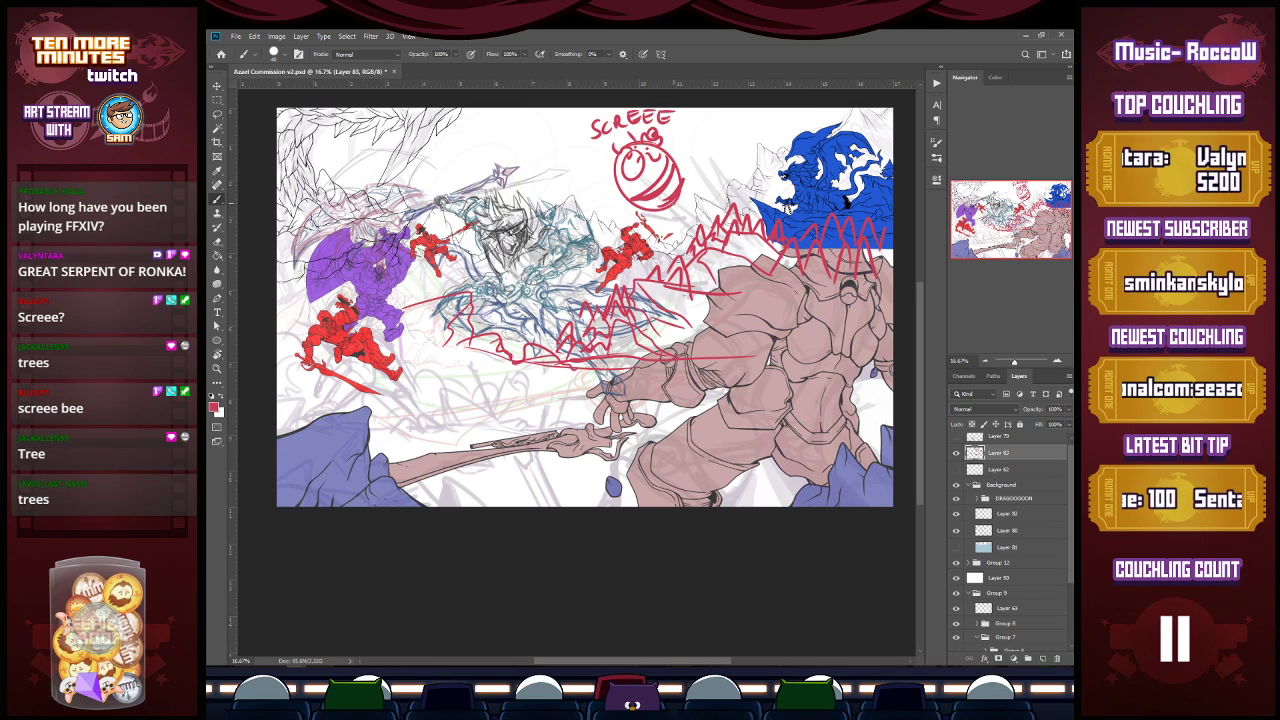
mouse_move(672, 158)
left_mouse_down()
mouse_move(692, 130)
mouse_move(704, 170)
left_mouse_up()
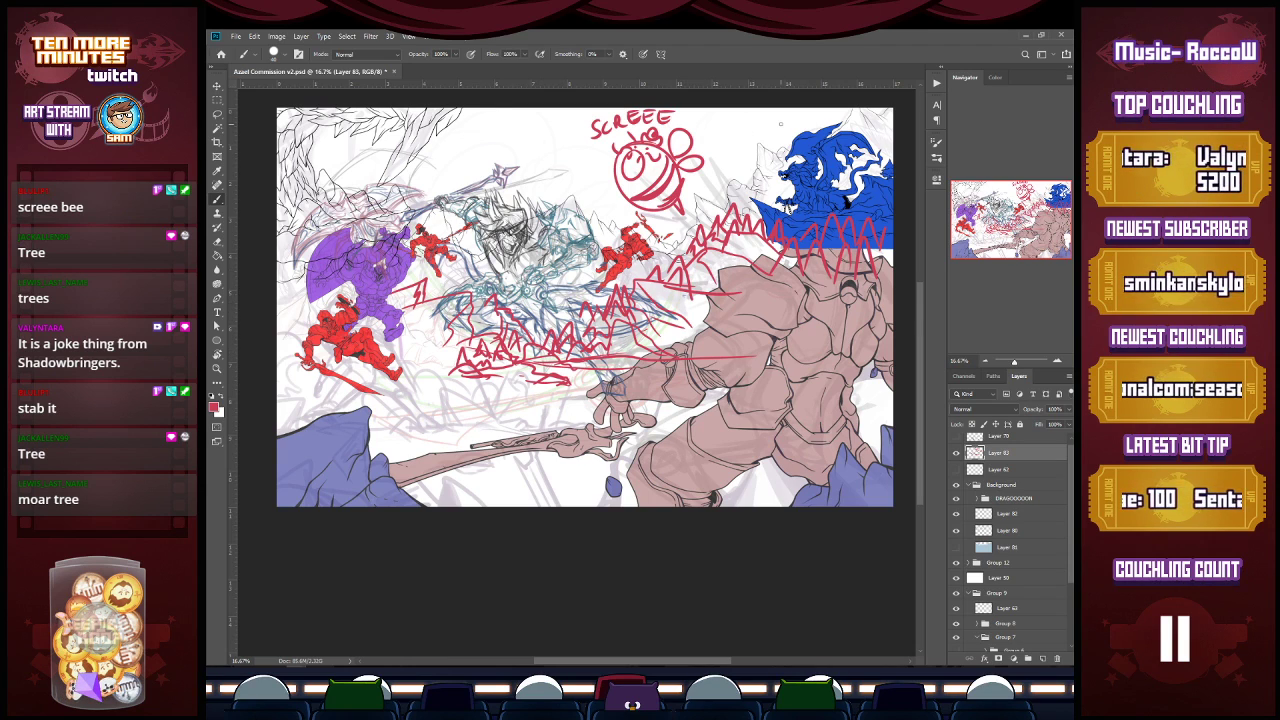
Step: Check the treeline with Group 12 and Group 9 toggled off and on, and collapse and hide Group 7
left_click(957, 564)
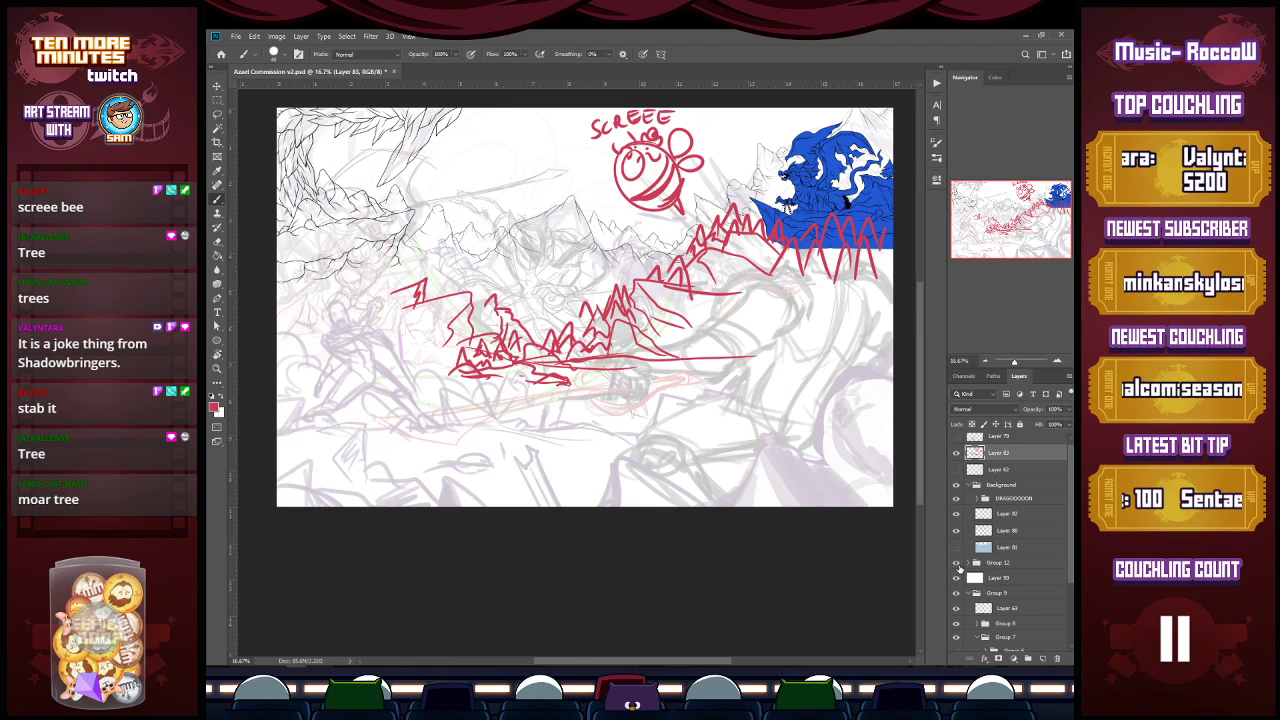
left_click(957, 563)
left_click(956, 594)
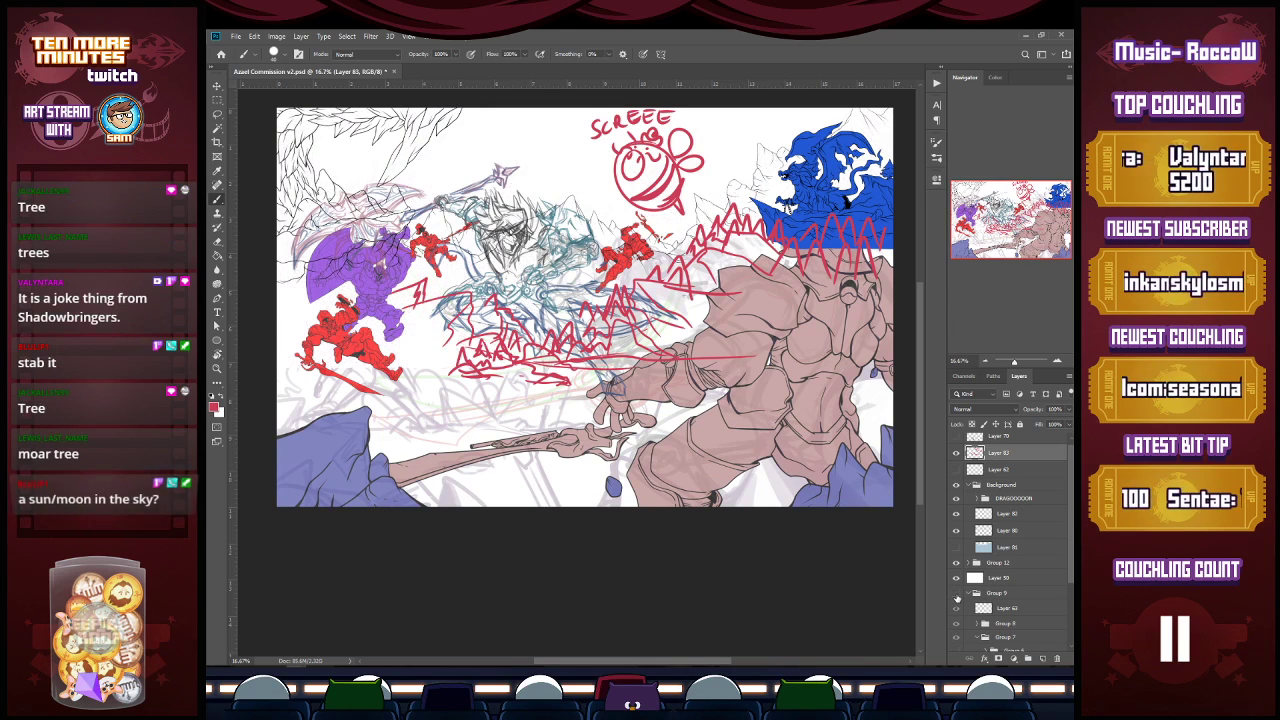
left_click(956, 594)
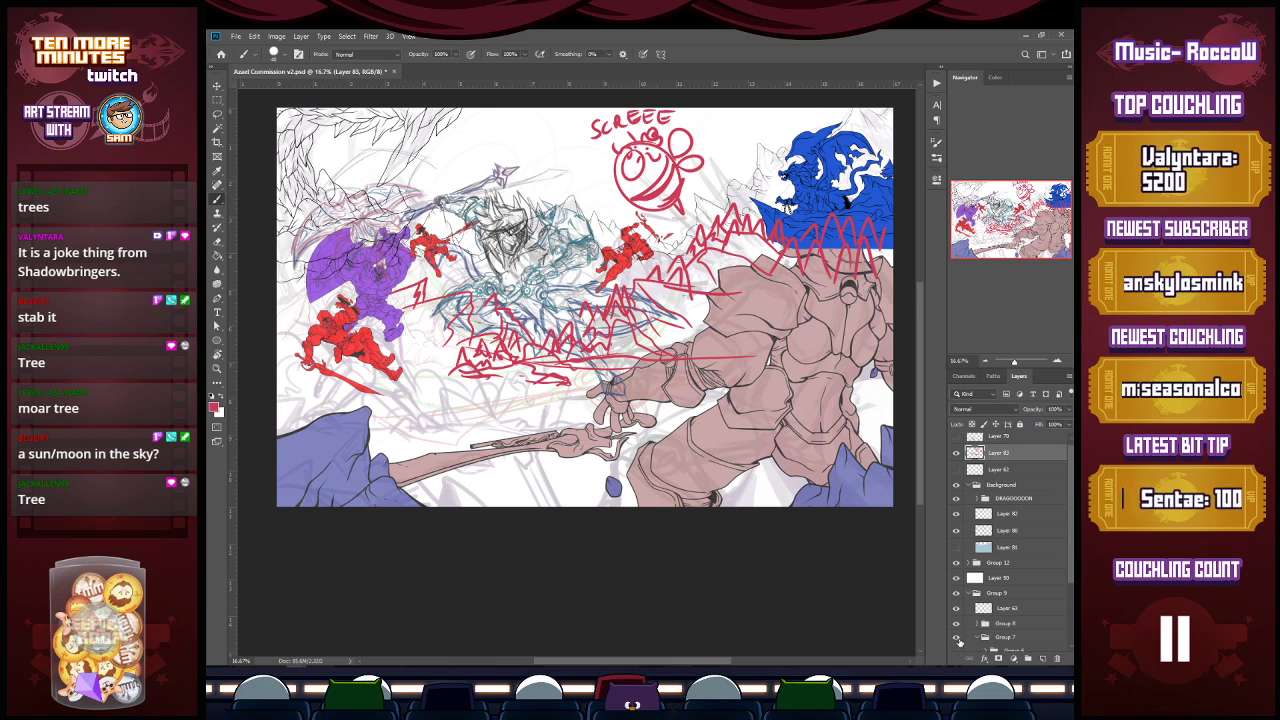
left_click(978, 638)
left_click(956, 638)
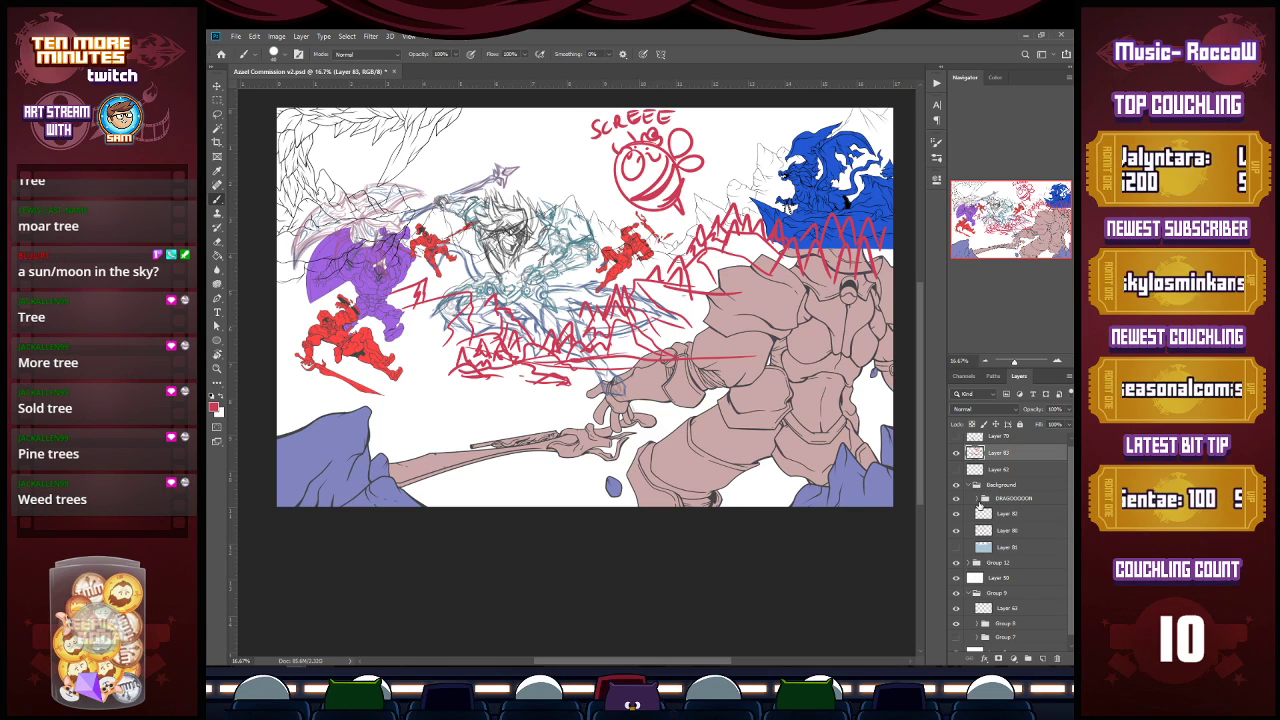
Step: Lower the red sketch layer's opacity to 49%, and shrink the lower treeline to about 86% width and 81% height, shifting it upward
left_click_drag(1069, 409, 1047, 426)
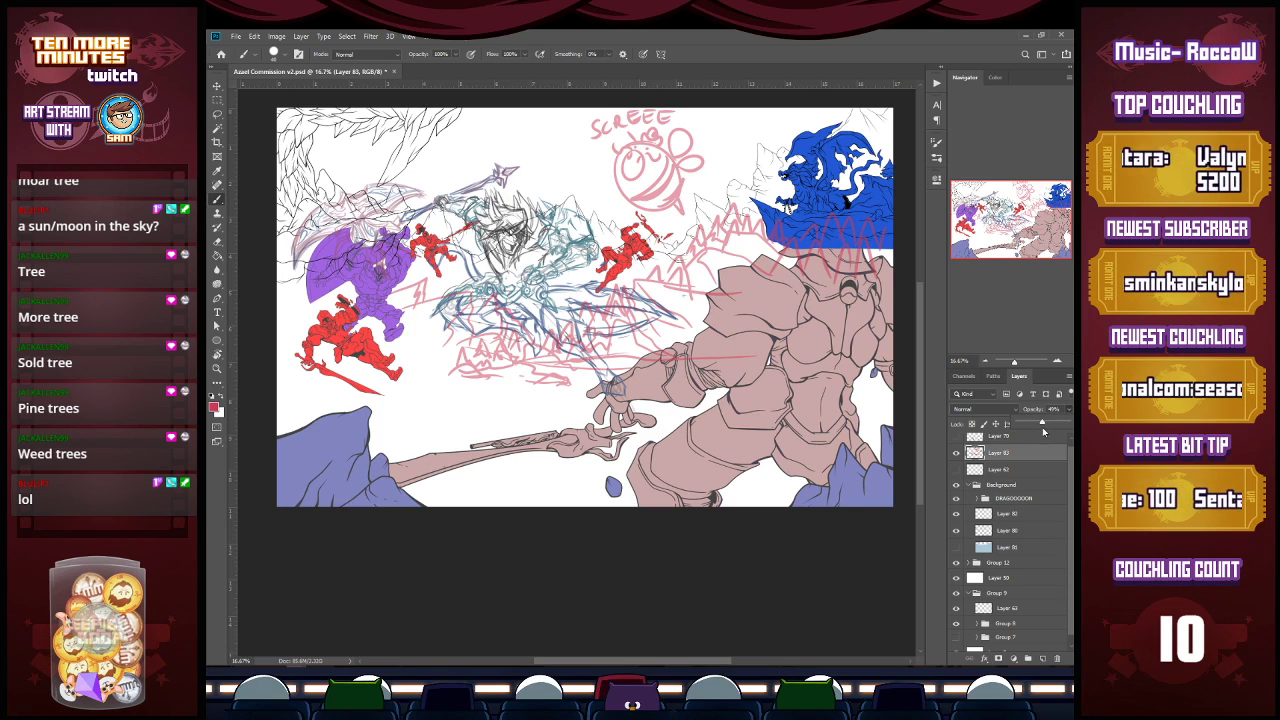
key("l")
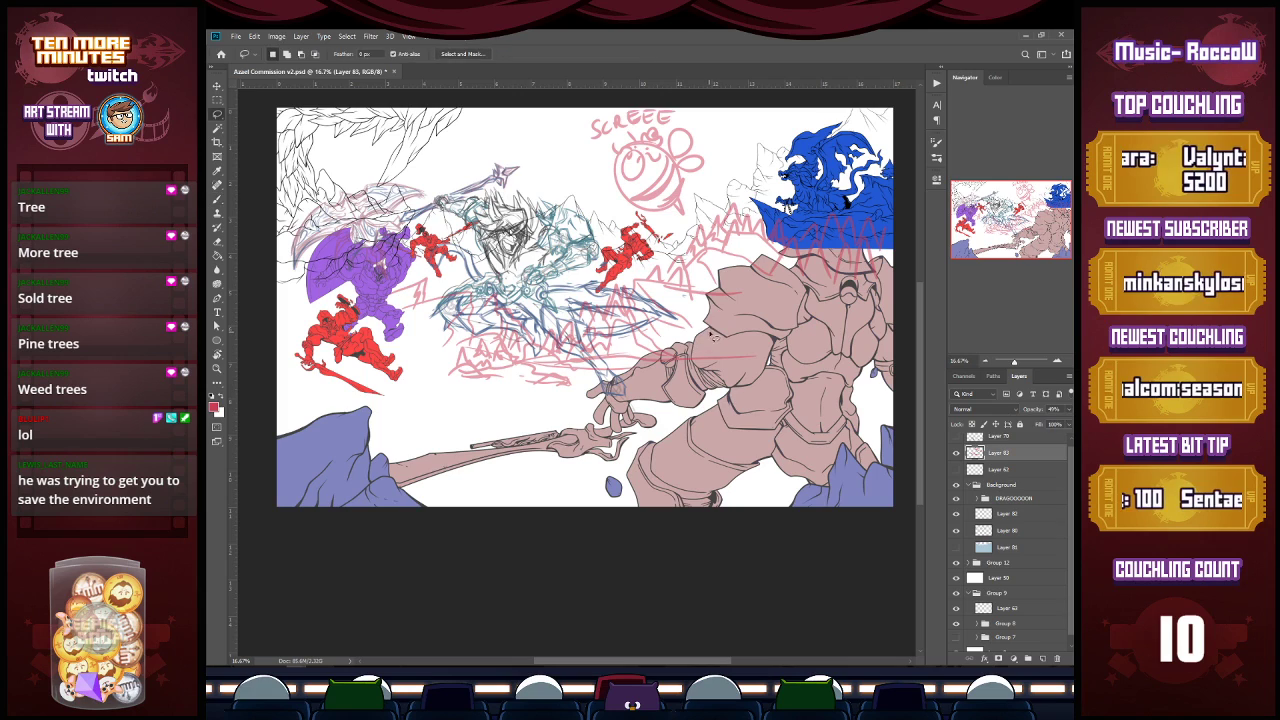
mouse_move(585, 297)
left_mouse_down()
mouse_move(482, 298)
mouse_move(450, 345)
mouse_move(690, 340)
left_mouse_up()
key("v")
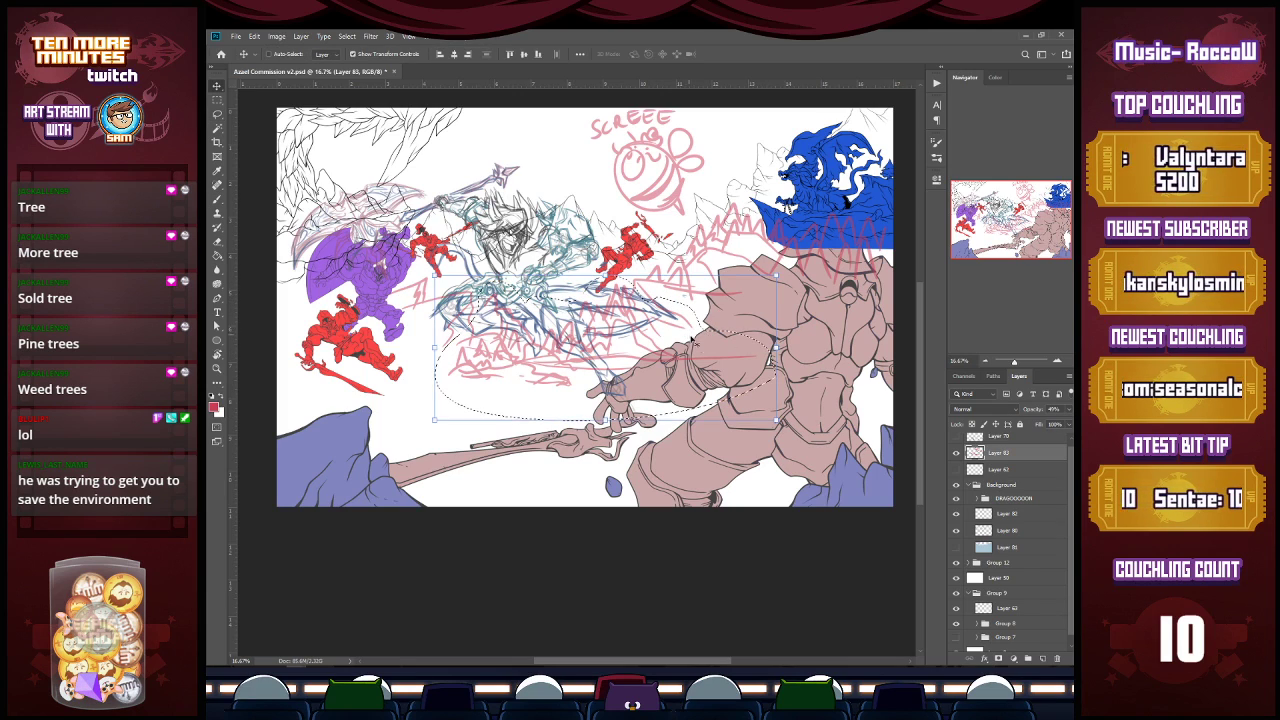
left_click_drag(777, 420, 730, 401)
mouse_move(608, 394)
left_mouse_down()
mouse_move(580, 385)
mouse_move(588, 341)
mouse_move(592, 378)
left_mouse_up()
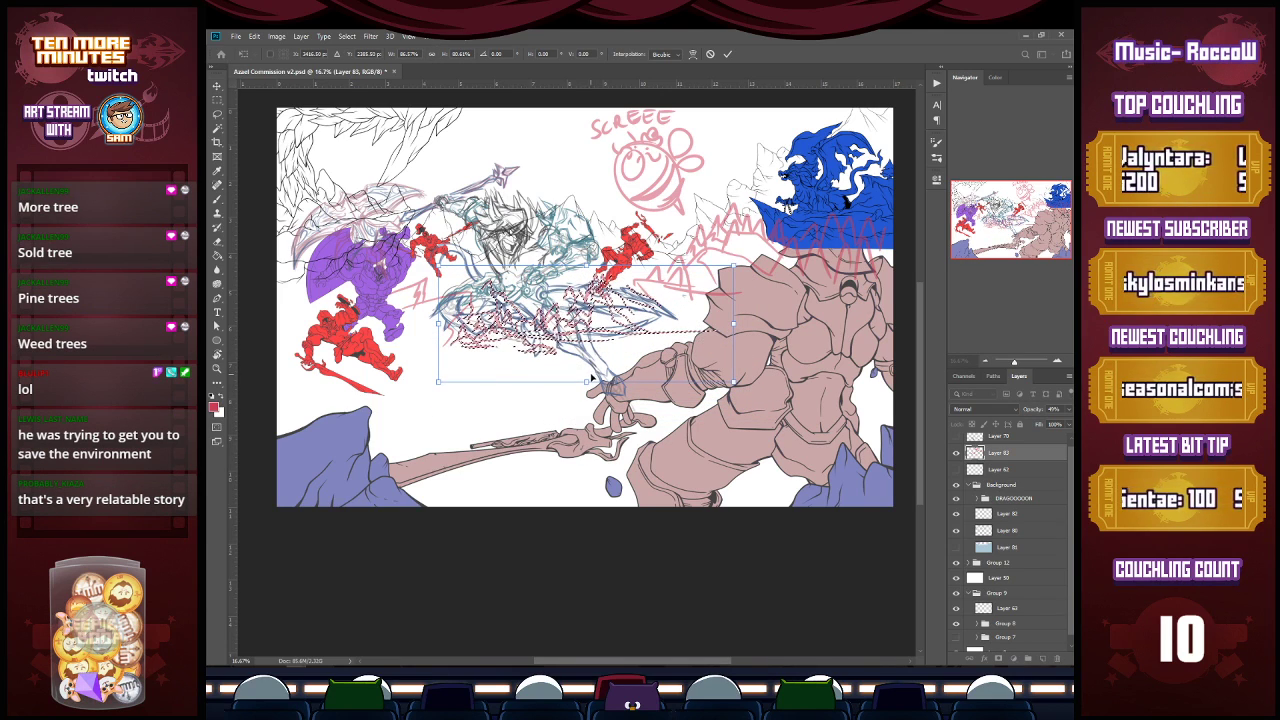
key("Return")
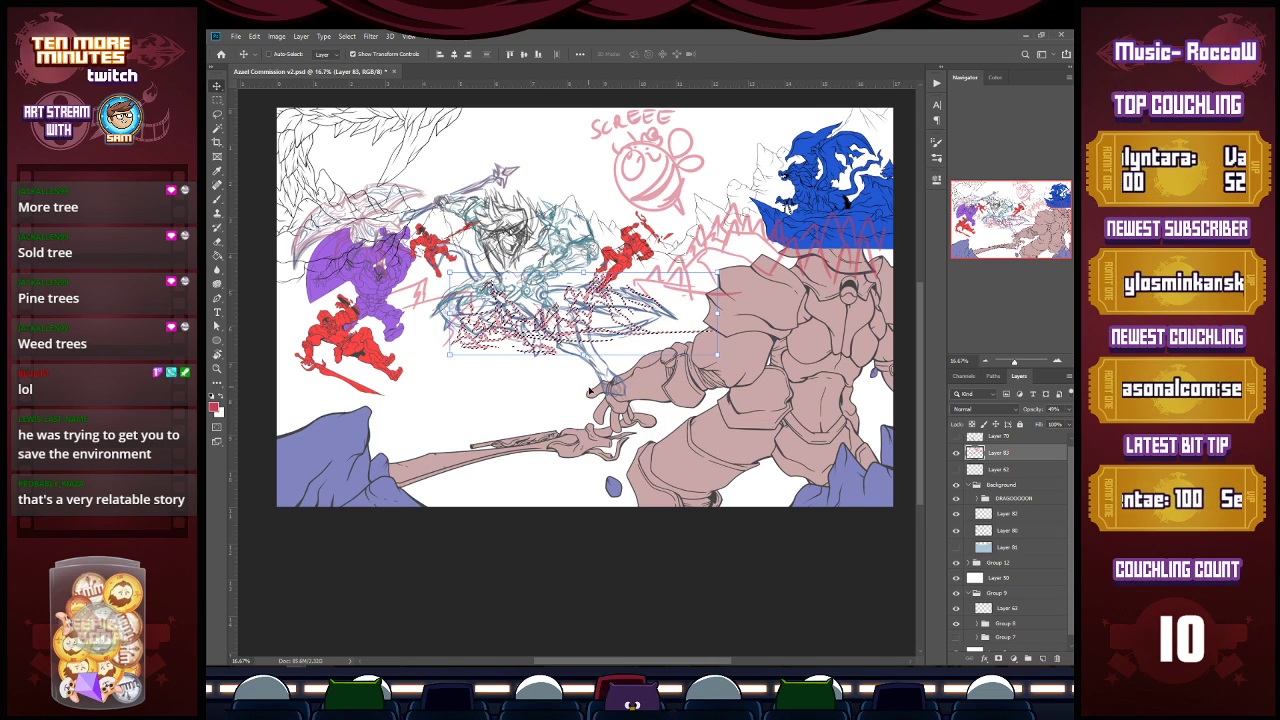
Step: Drop the current selection, lasso the red sketch lines below the purple giant on Layer 83, and nudge them slightly up and left
key("l")
key("ctrl+d")
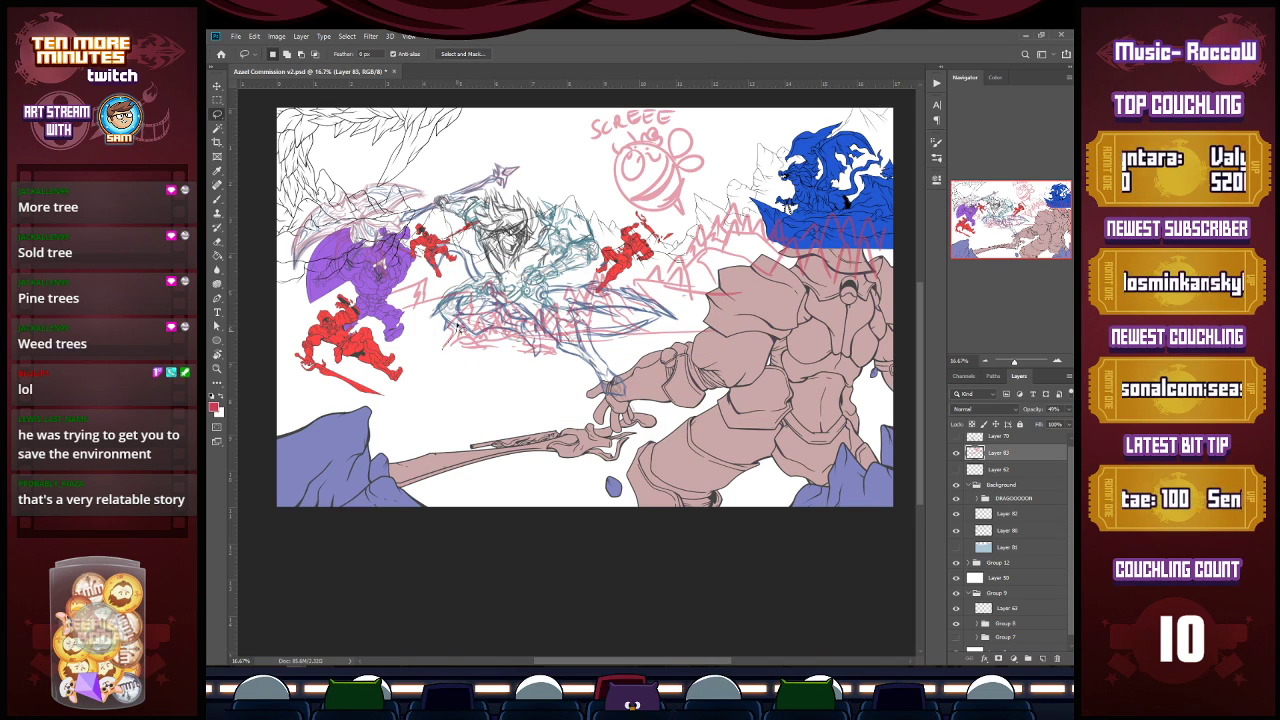
left_click_drag(390, 271, 422, 362)
key("v")
mouse_move(466, 306)
left_mouse_down()
mouse_move(470, 295)
mouse_move(462, 302)
left_mouse_up()
key("b")
key("ctrl+d")
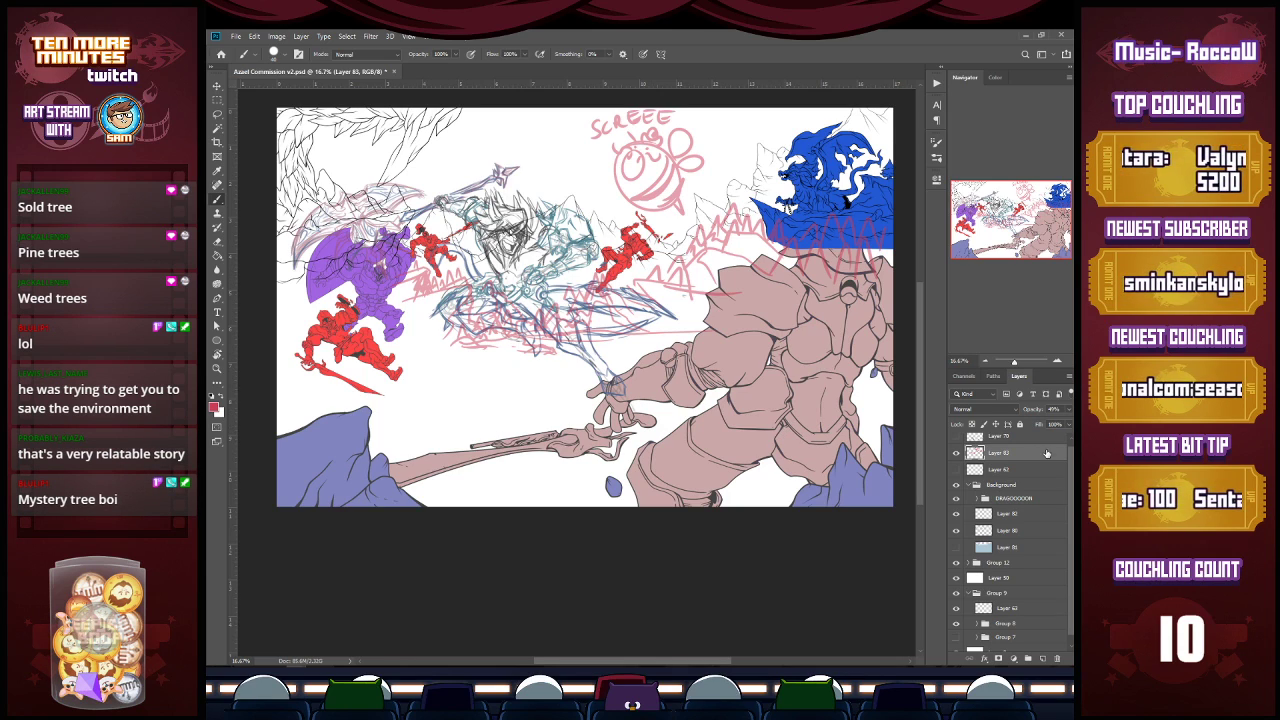
Step: Show the Group 7 rough sketch and draw red ground lines on Layer 83 across the area below the central rider
scroll(1068, 558, "down", 1)
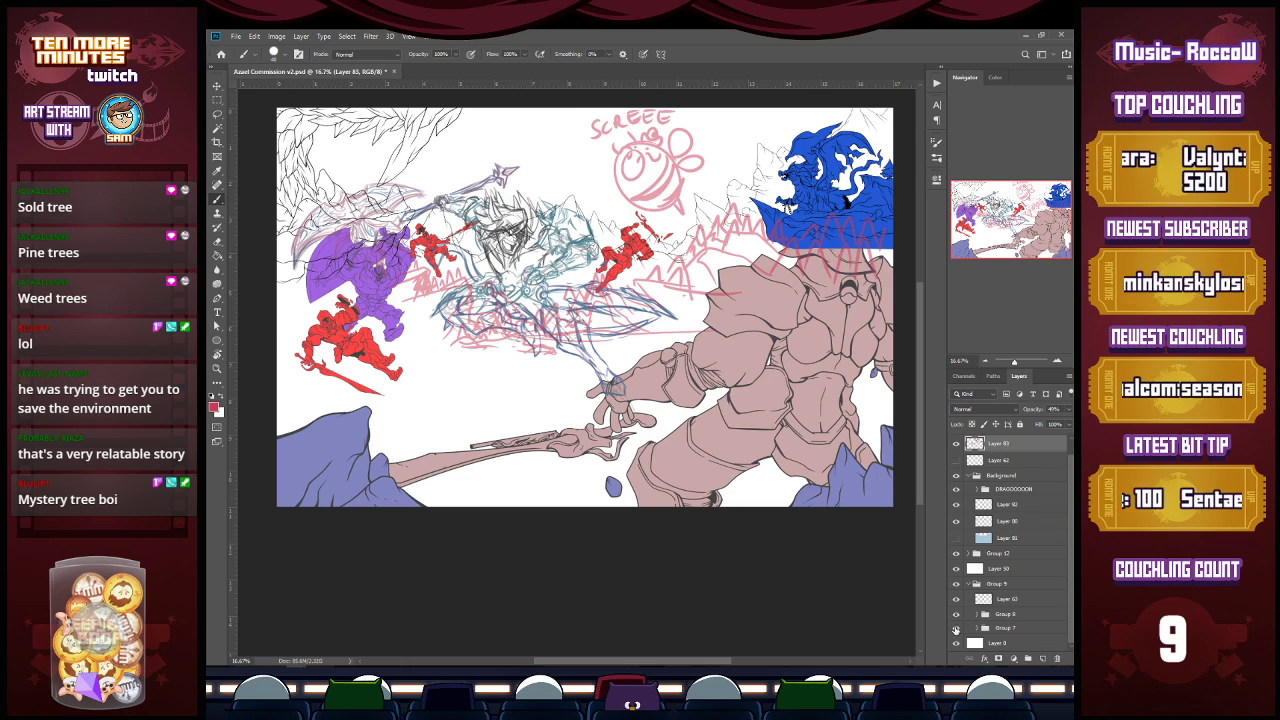
left_click(957, 628)
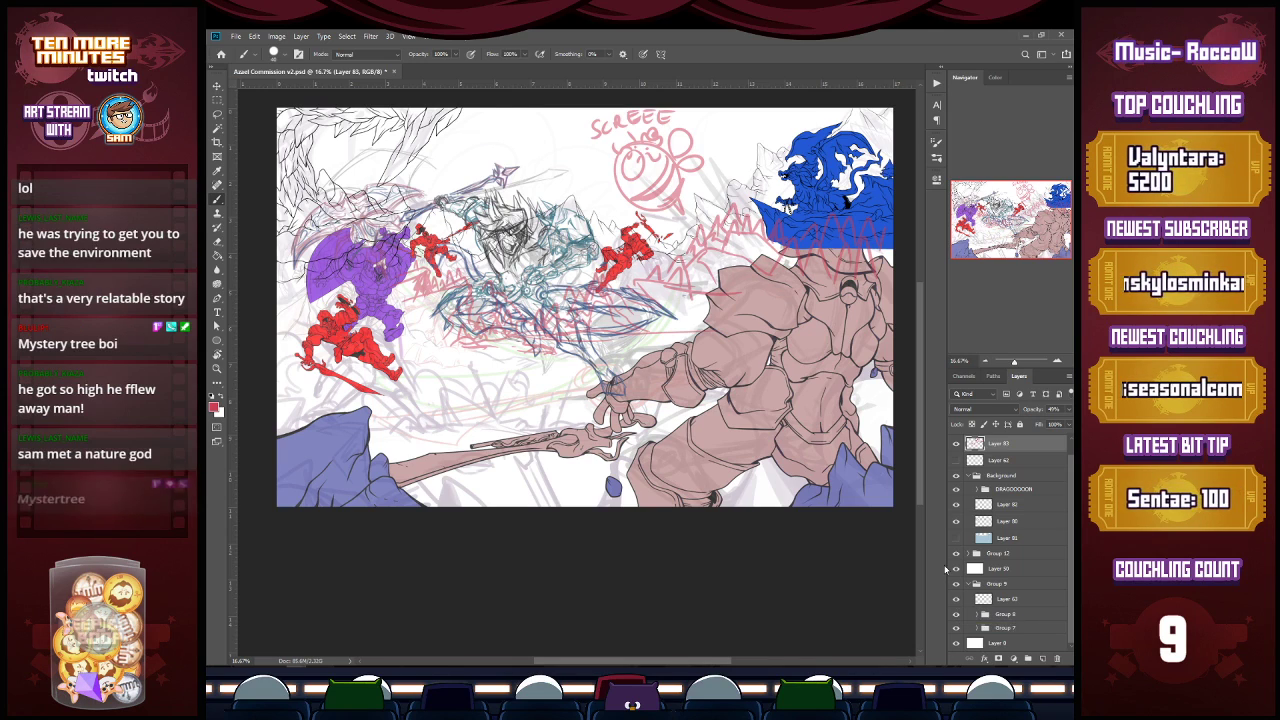
key("e")
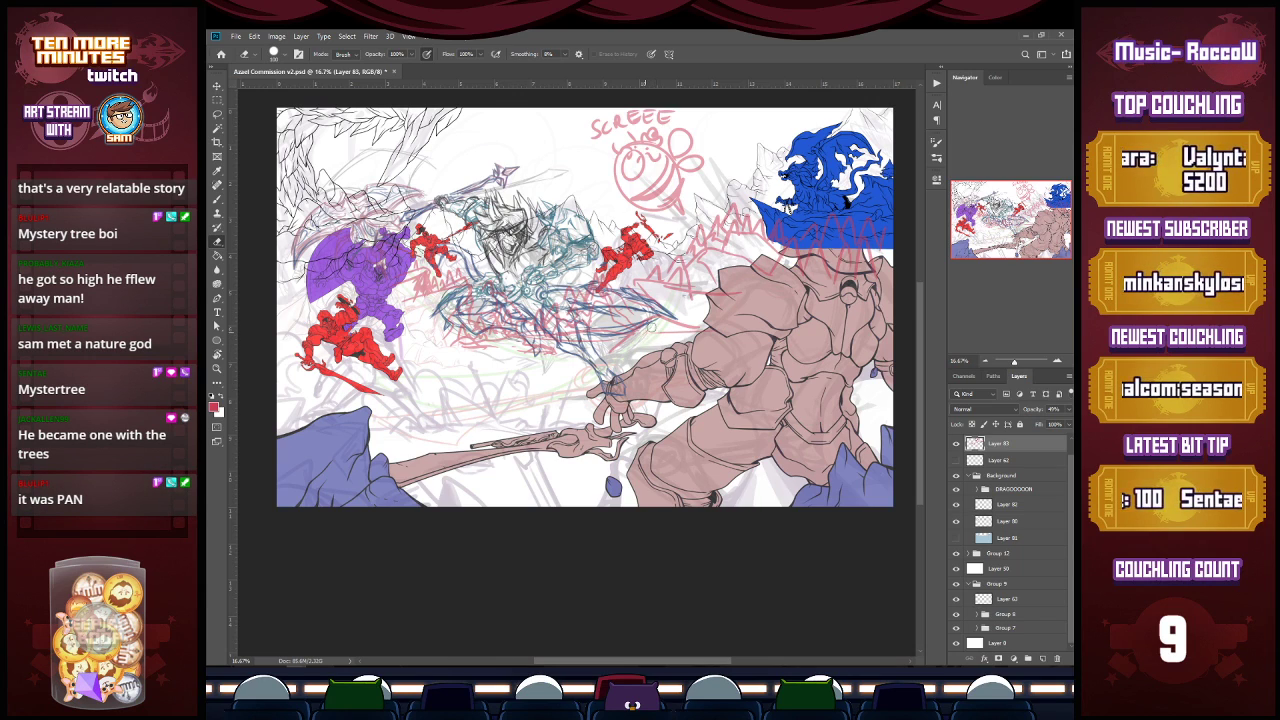
key("b")
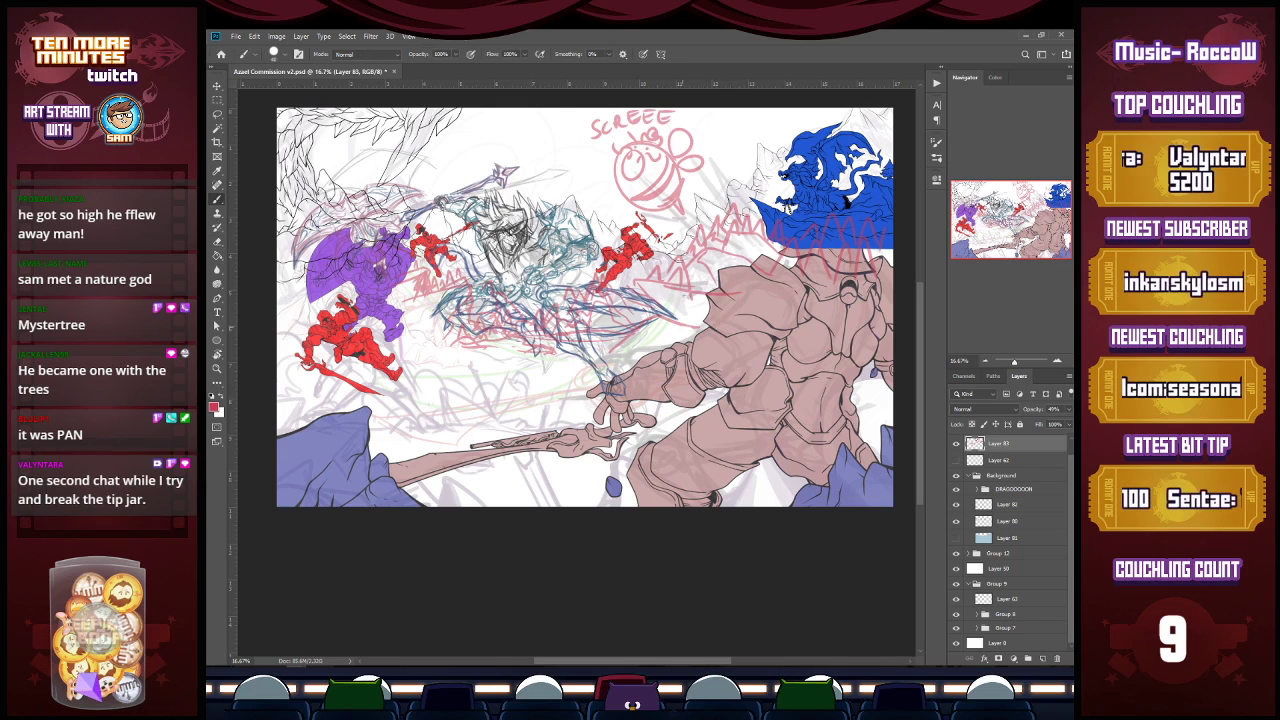
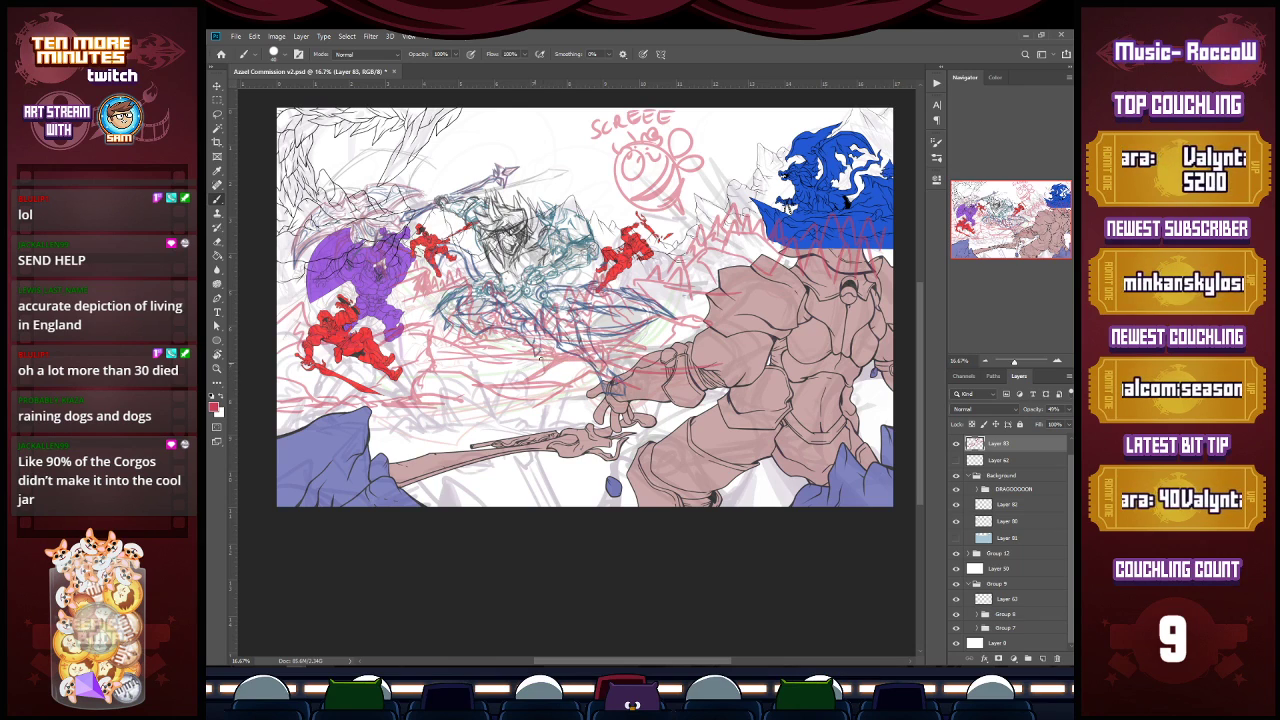
mouse_move(430, 351)
left_mouse_down()
mouse_move(531, 377)
mouse_move(457, 364)
left_mouse_up()
mouse_move(397, 312)
left_mouse_down()
mouse_move(438, 346)
mouse_move(410, 370)
left_mouse_up()
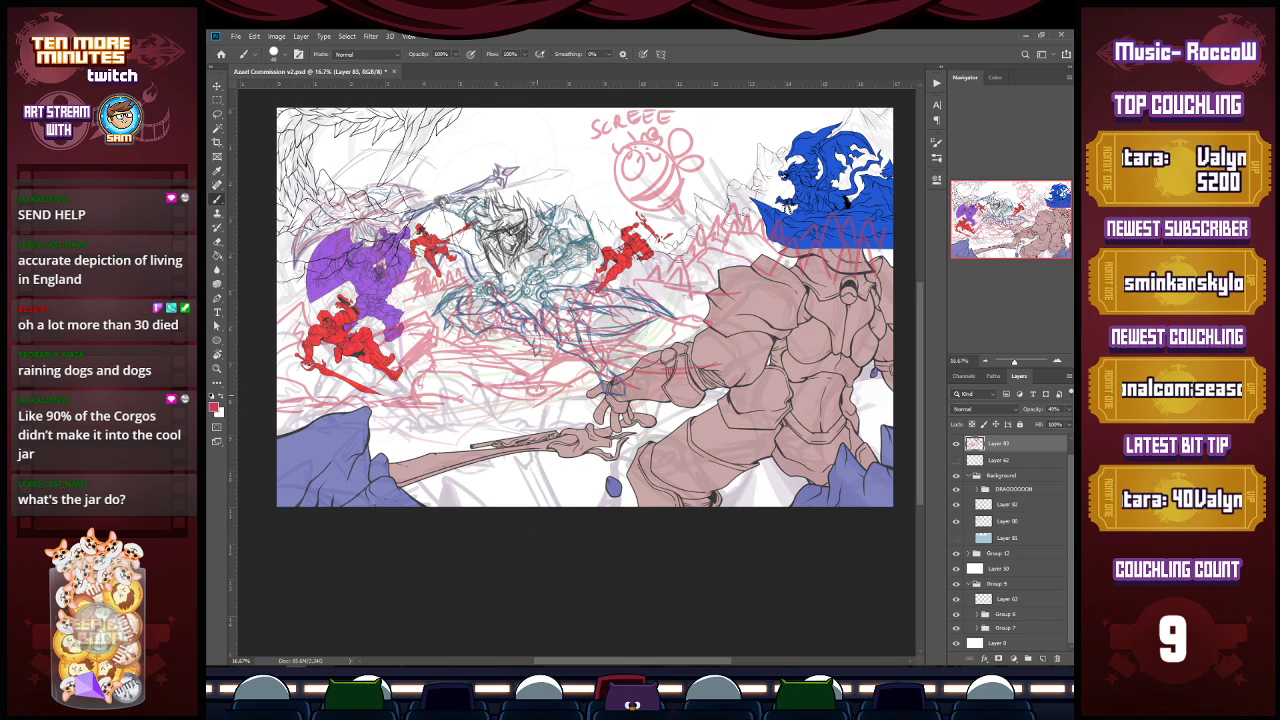
Step: In the Baddies group inside Group 12, separate the line art of the red figure nearest the armoured giant from Layer 72 onto a new layer
left_click(1007, 555)
left_click(977, 554)
scroll(1018, 568, "down", 1)
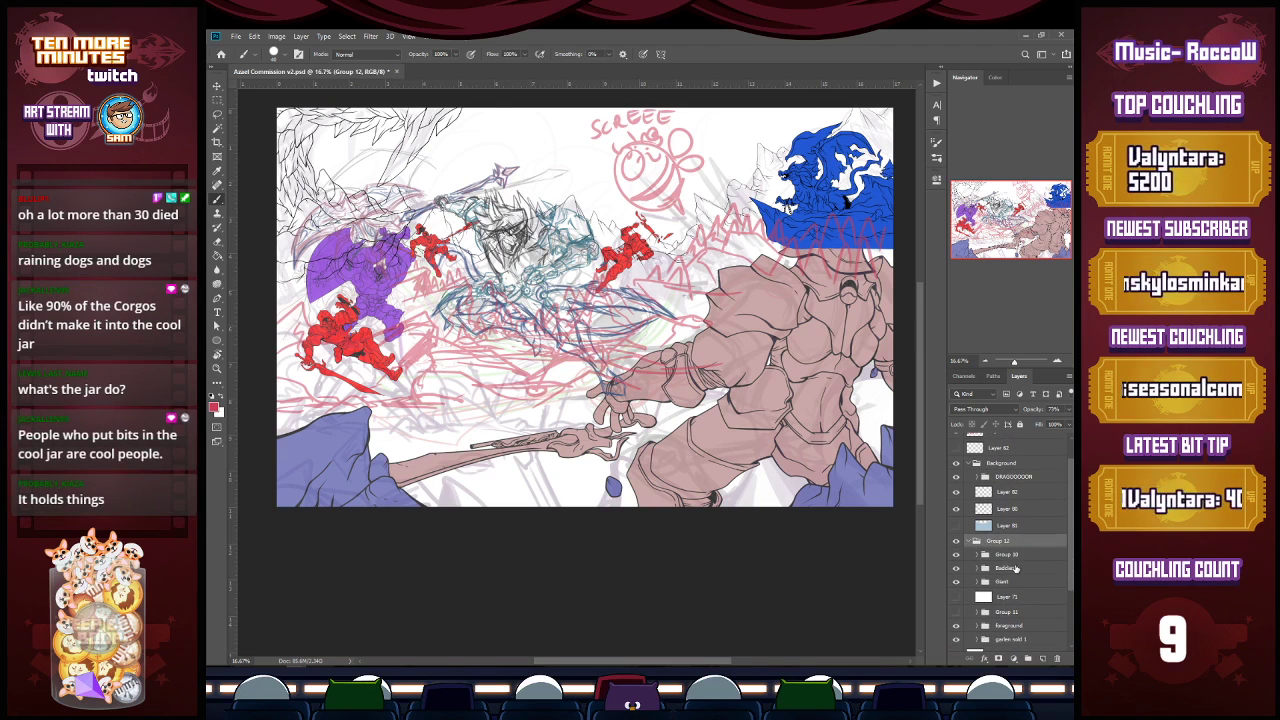
left_click(1018, 568)
left_click(977, 568)
scroll(1030, 570, "down", 1)
left_click(1035, 575)
key("l")
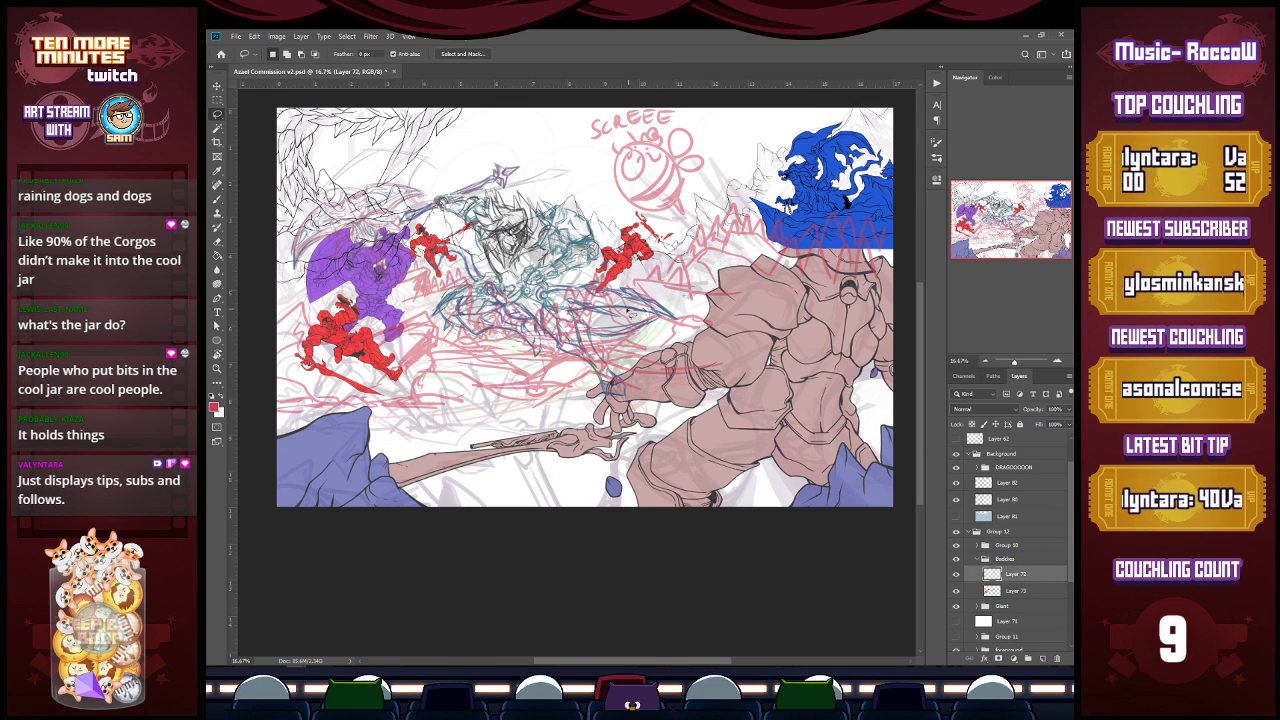
key("ctrl+shift+alt+n")
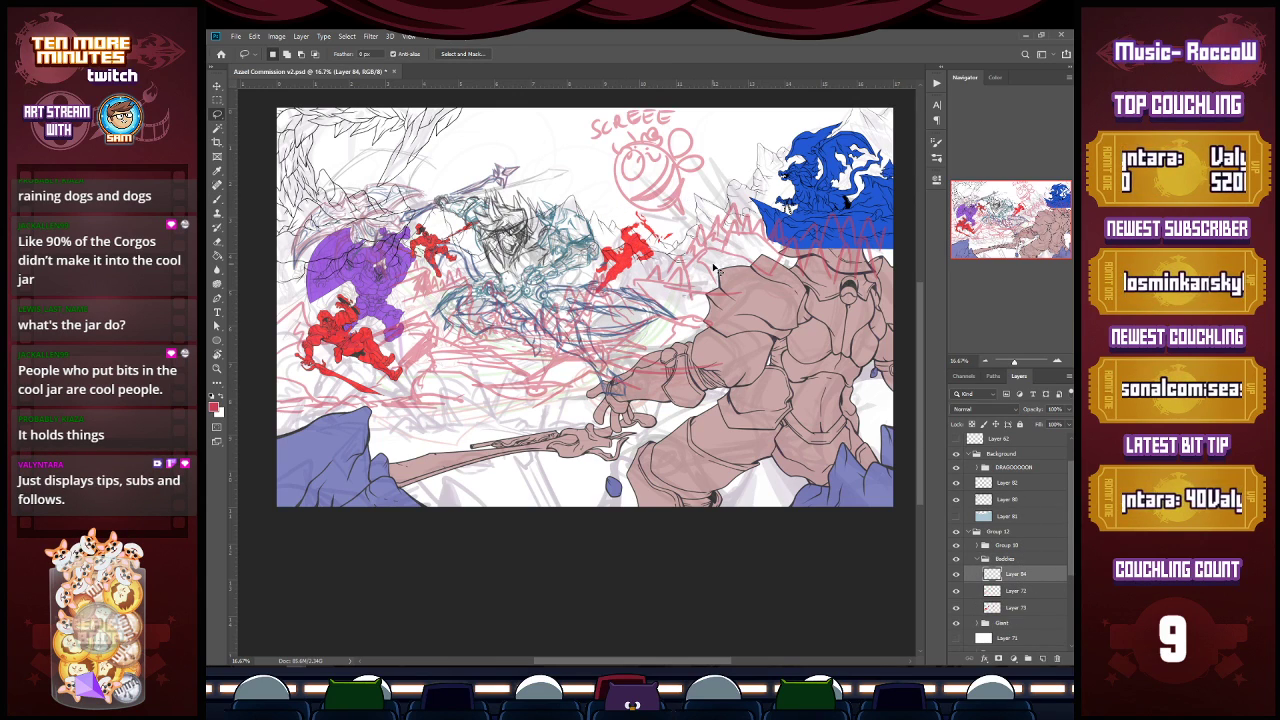
Step: Cut the same figure's red fill from Layer 73 onto its own layer and stack it directly beneath the figure's new line-art layer
left_click(1024, 607)
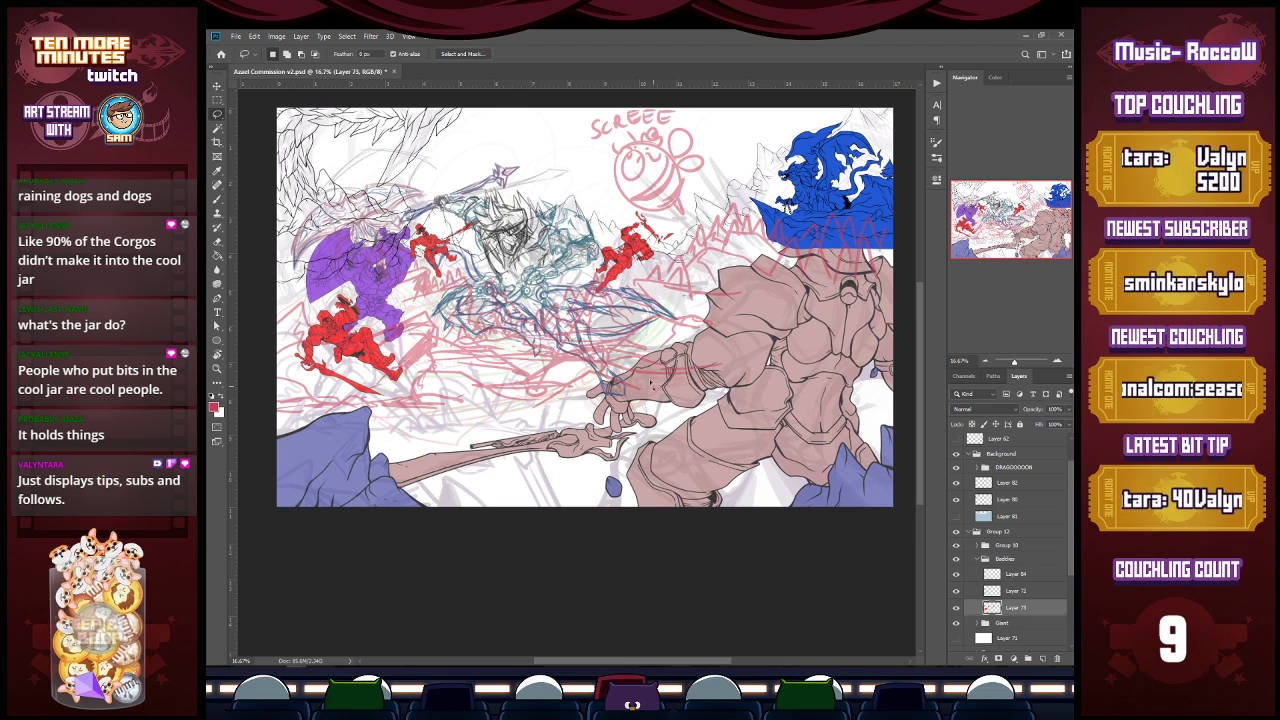
left_click_drag(594, 298, 612, 304)
key("ctrl+x")
key("ctrl+v")
left_click_drag(1015, 607, 1028, 580)
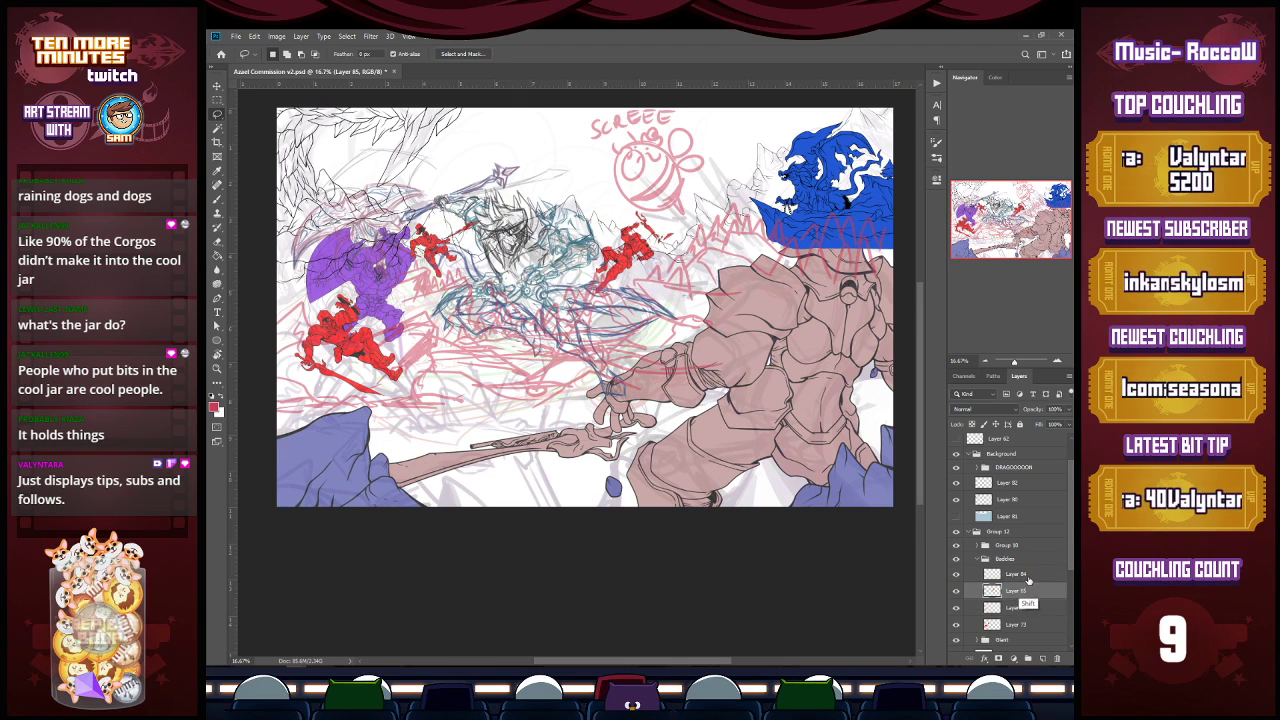
Step: Group the figure's line-art and fill layers under the name 3 and move the figure slightly down and right
left_click(1028, 578, "shift")
key("ctrl+g")
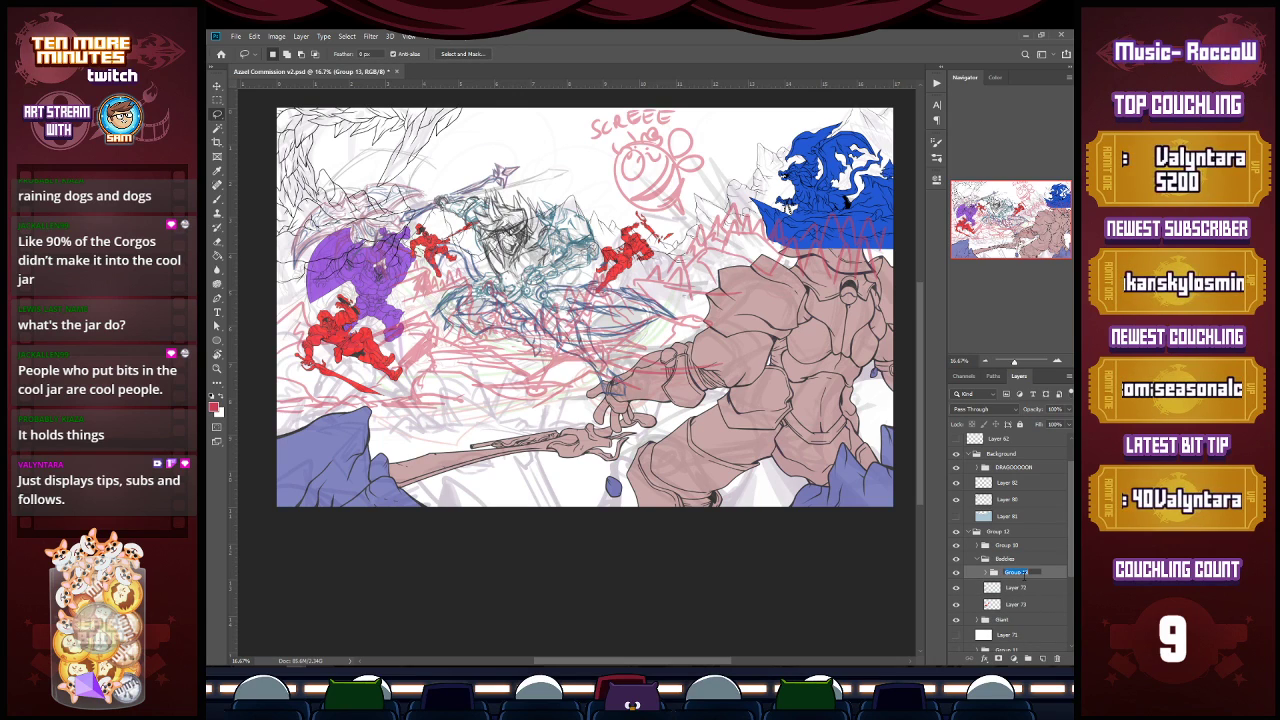
key("Return")
key("v")
left_click_drag(655, 259, 663, 282)
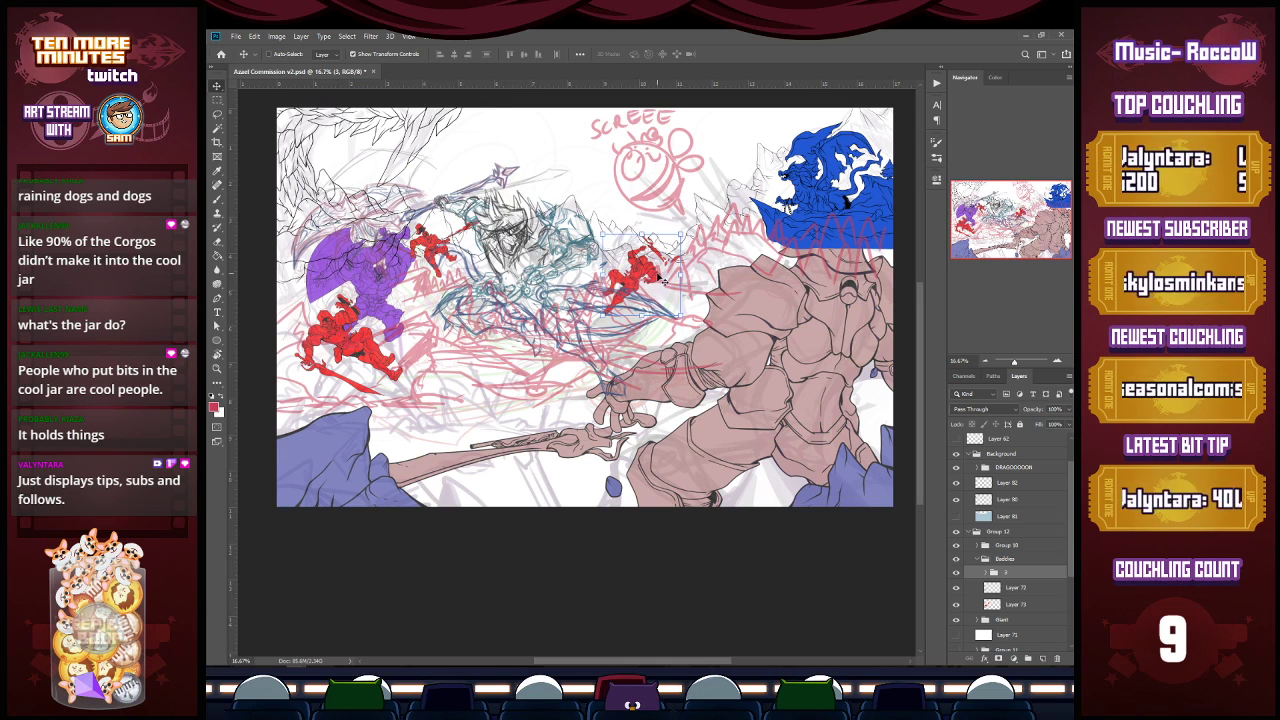
Step: Separate the small red figure beside the purple giant from Layers 73 and 72 onto its own fill and line-art layers, stacked together
left_click(1014, 604)
key("l")
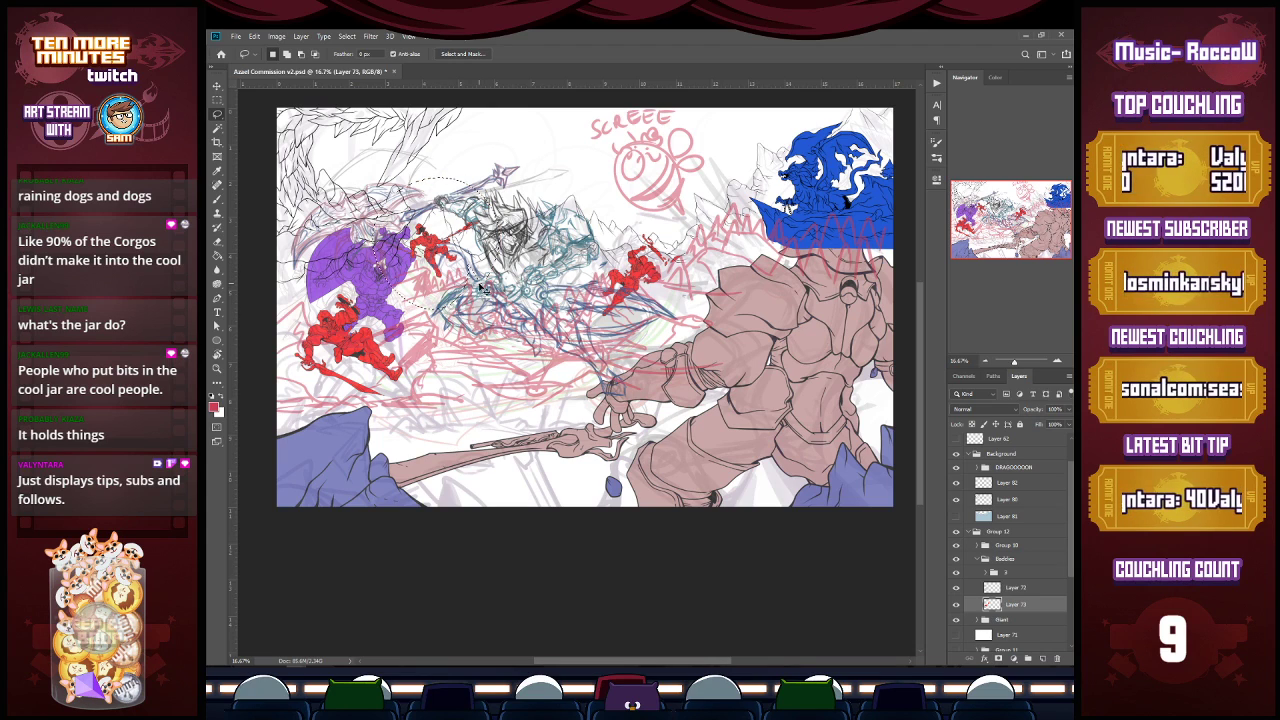
key("ctrl+shift+alt+n")
left_click(1019, 619)
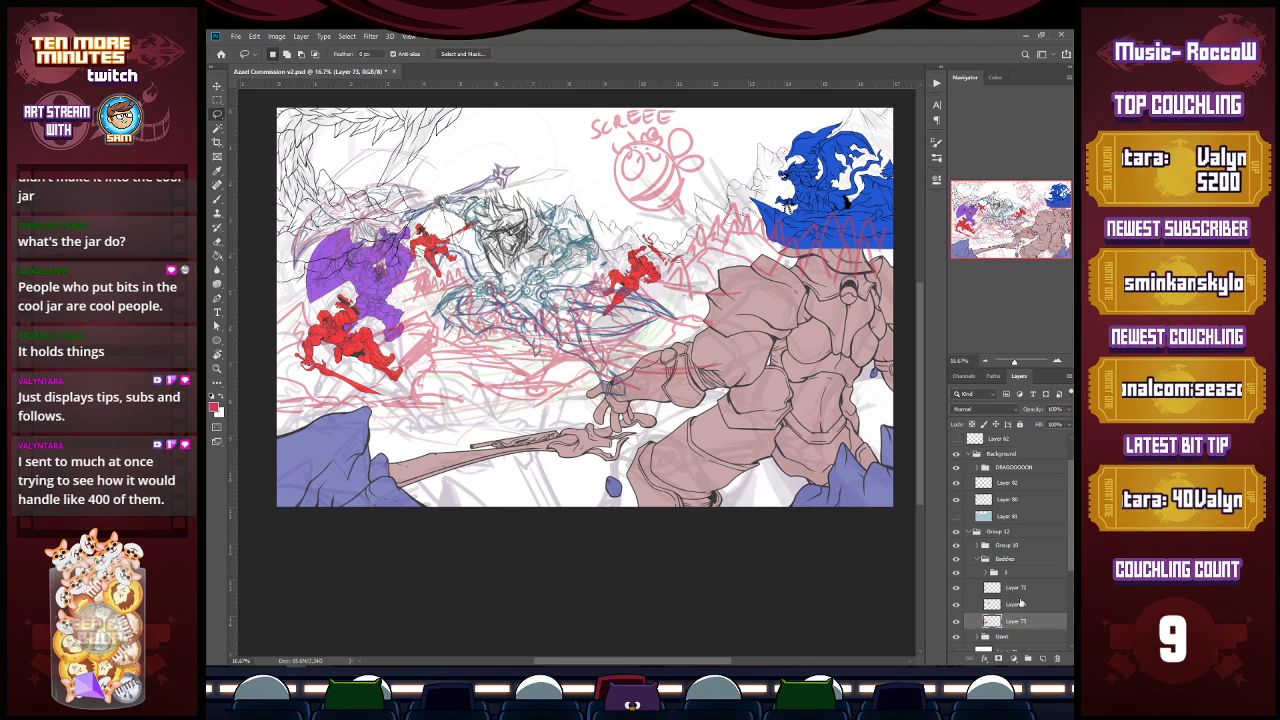
left_click(1018, 589)
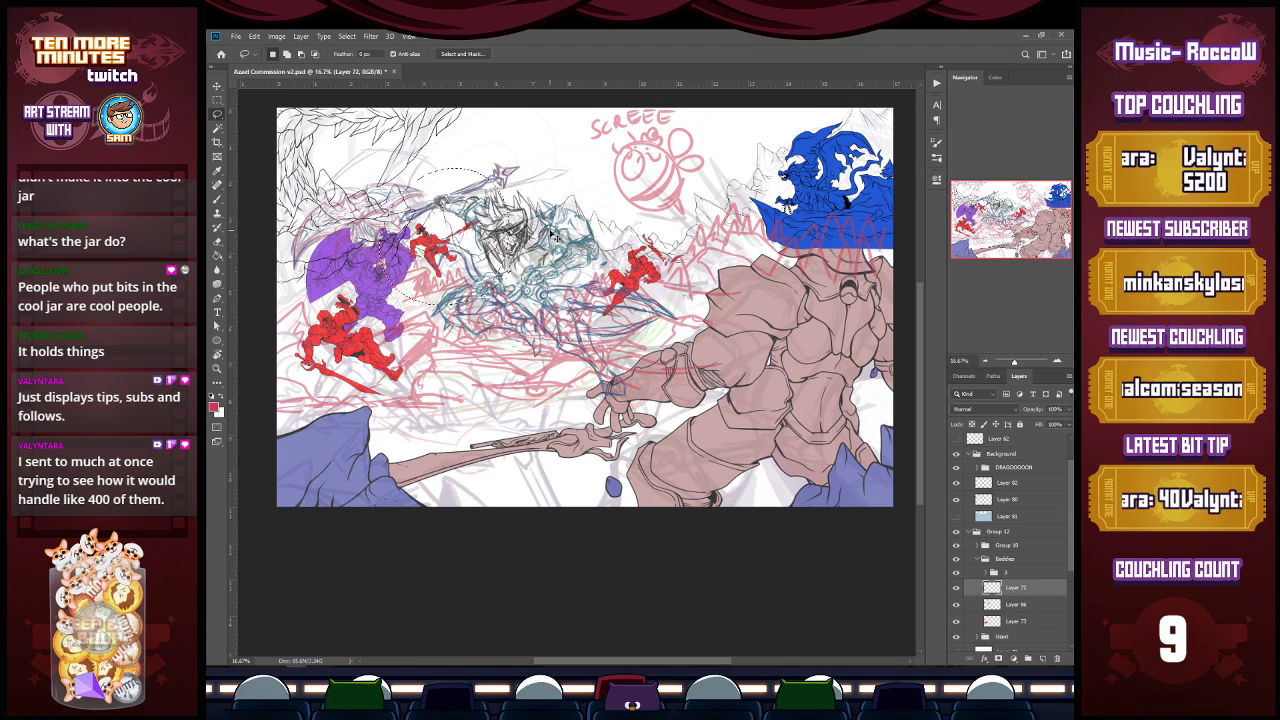
key("ctrl+shift+alt+n")
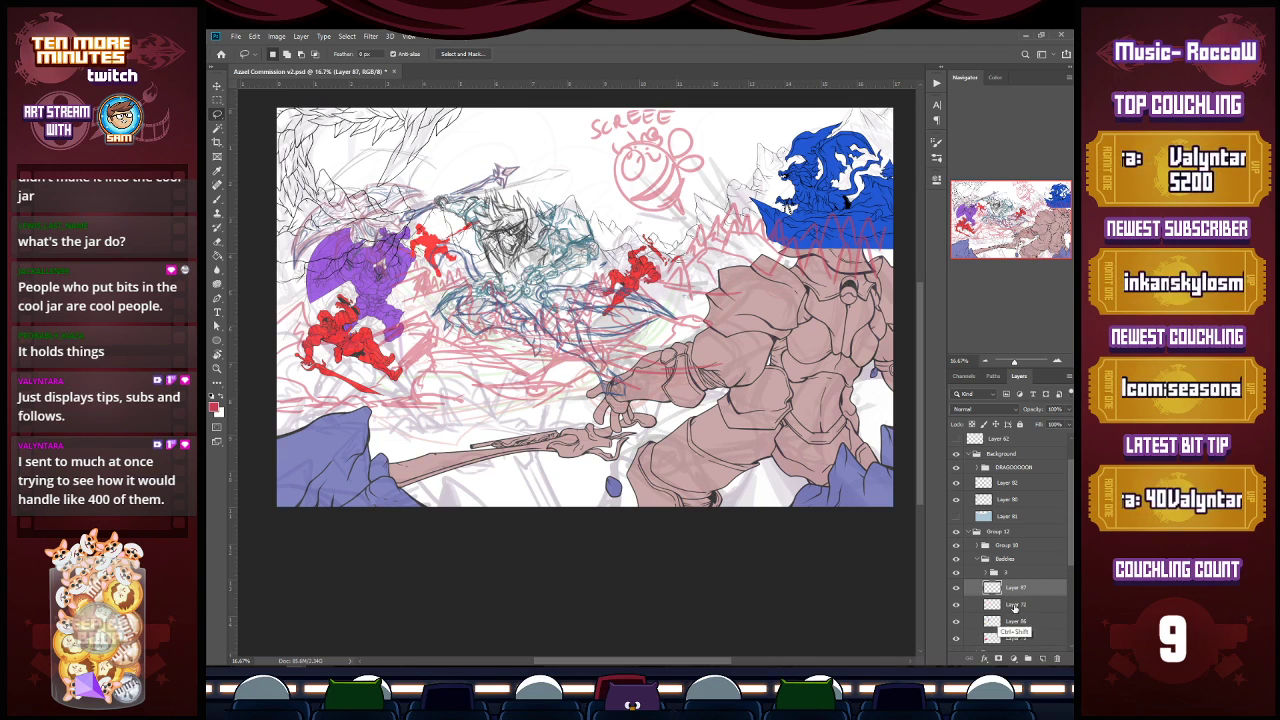
left_click_drag(1016, 606, 1024, 599)
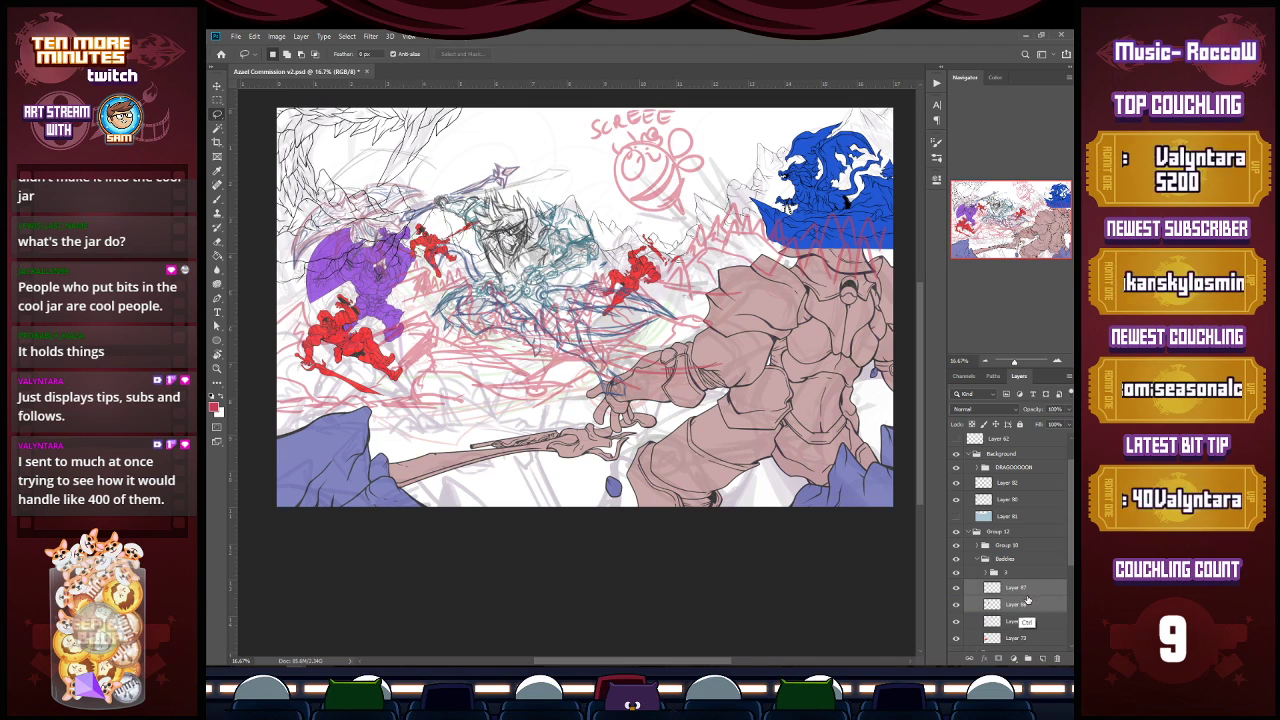
Step: Group the small figure's two layers under the name 2 and move the figure down beside the central rider
key("ctrl+g")
double_click(1015, 586)
type("2")
key("Return")
key("v")
mouse_move(489, 285)
left_mouse_down()
mouse_move(454, 288)
mouse_move(463, 324)
mouse_move(465, 291)
left_mouse_up()
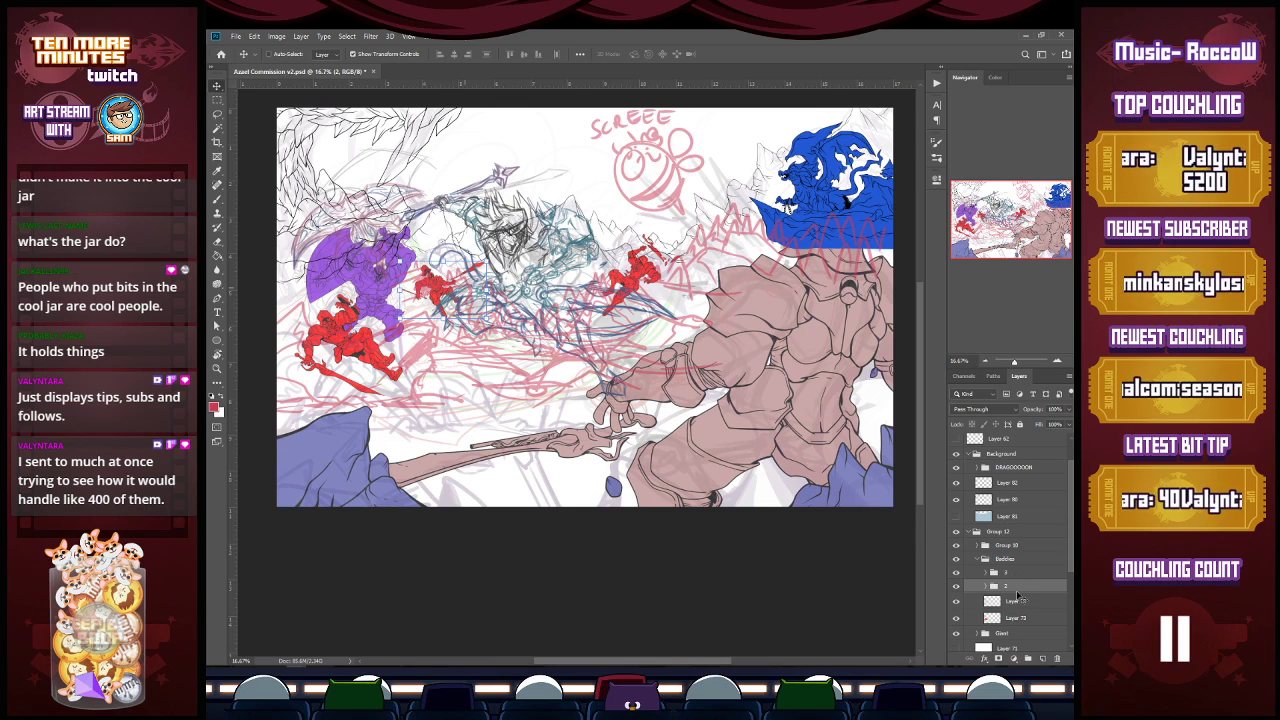
Step: Group Layers 72 and 73 under the name 1 and move the large red figure slightly right and down
left_click(1019, 605)
left_click(1019, 618, "shift")
key("ctrl+g")
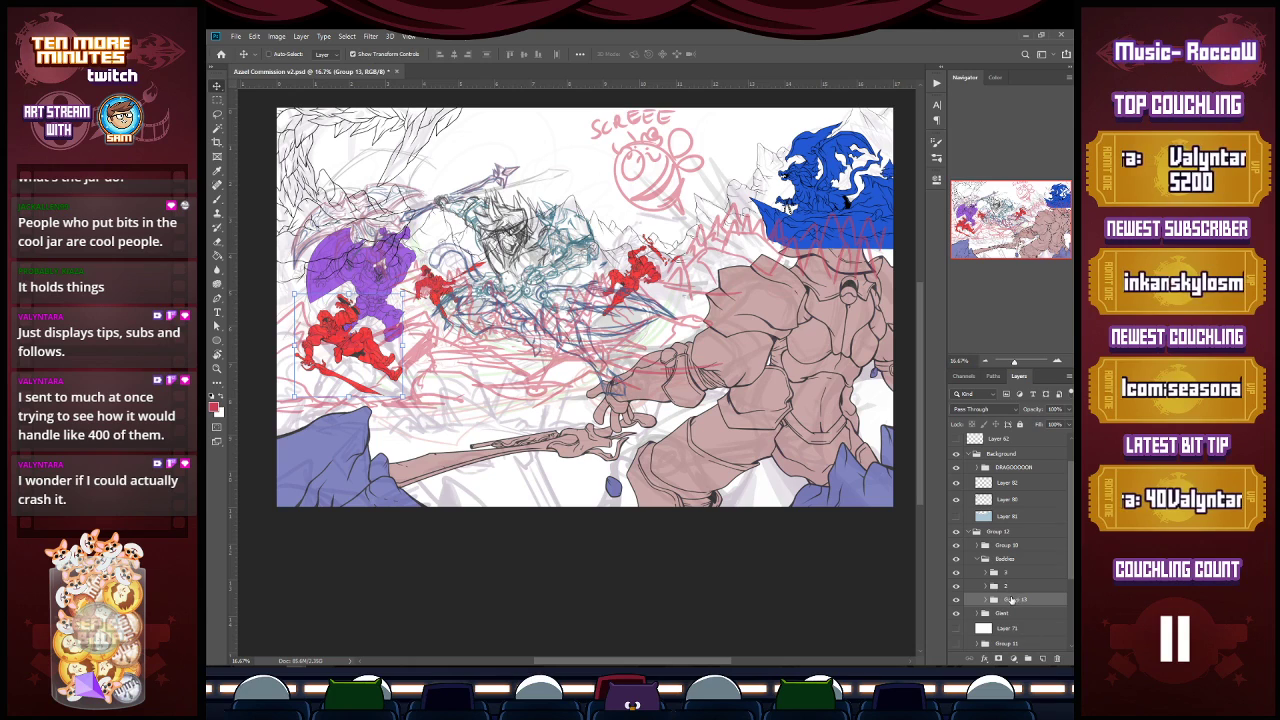
type("1")
key("Return")
left_click_drag(398, 296, 399, 367)
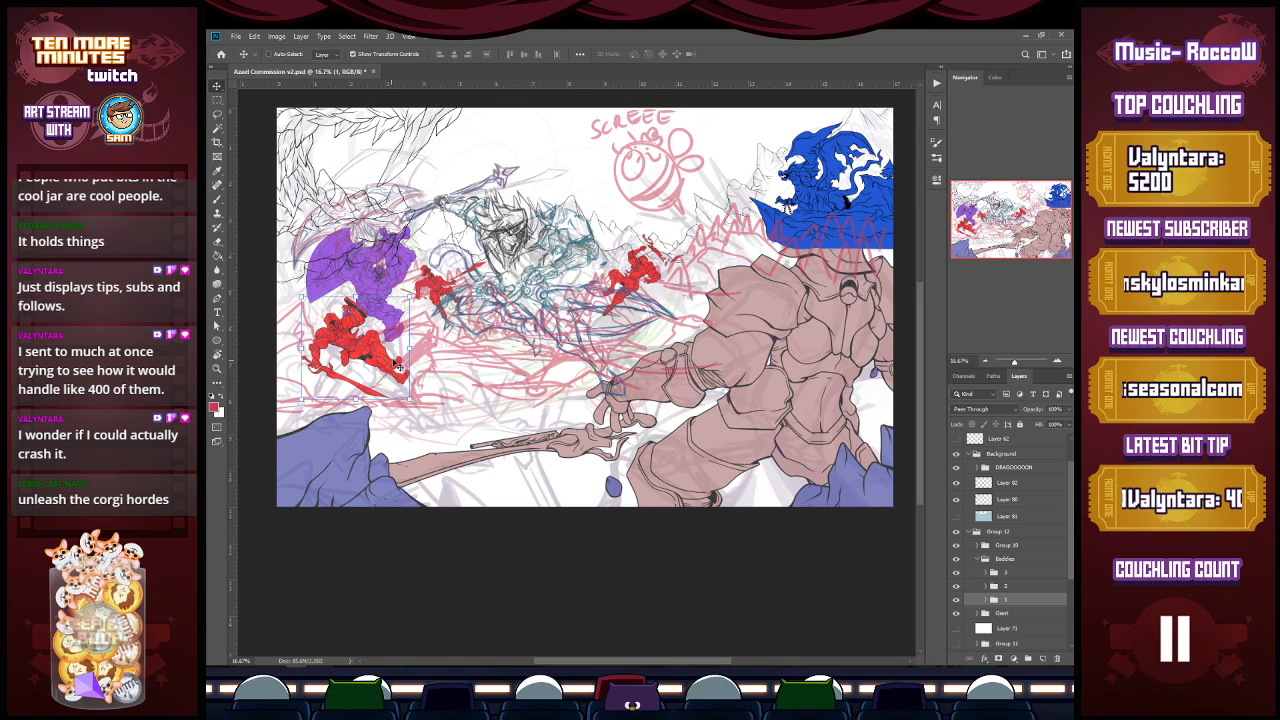
Step: Move the purple figure in the Giant group slightly left, and save the document with the Baddies and Group 12 folders collapsed
left_click(634, 451, "ctrl")
mouse_move(401, 278)
left_mouse_down()
mouse_move(387, 274)
mouse_move(398, 275)
left_mouse_up()
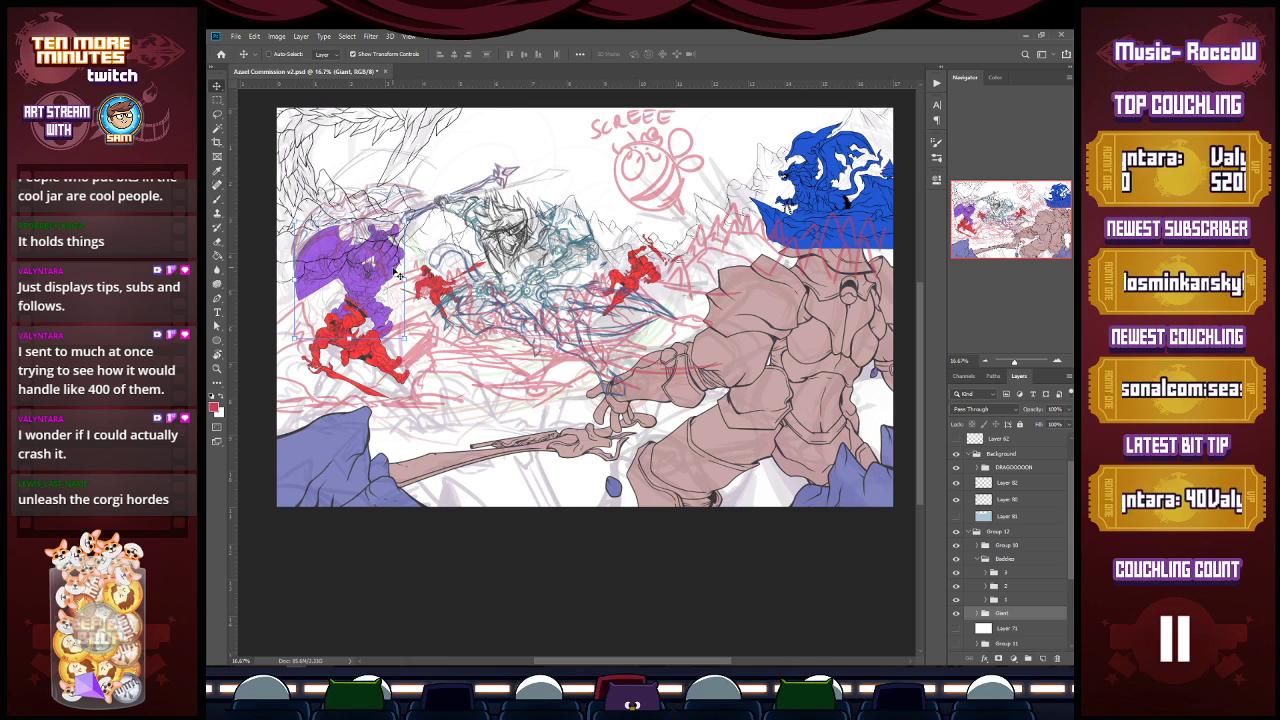
left_click(978, 558)
key("ctrl+s")
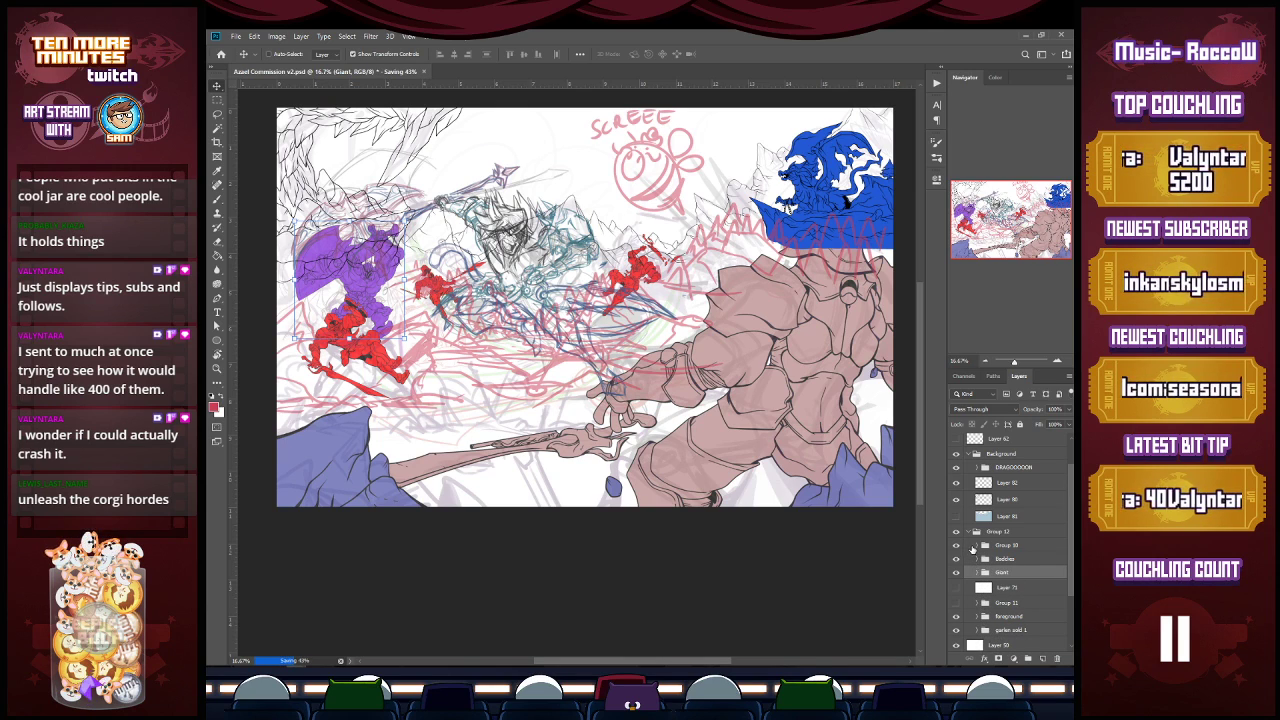
left_click(976, 532)
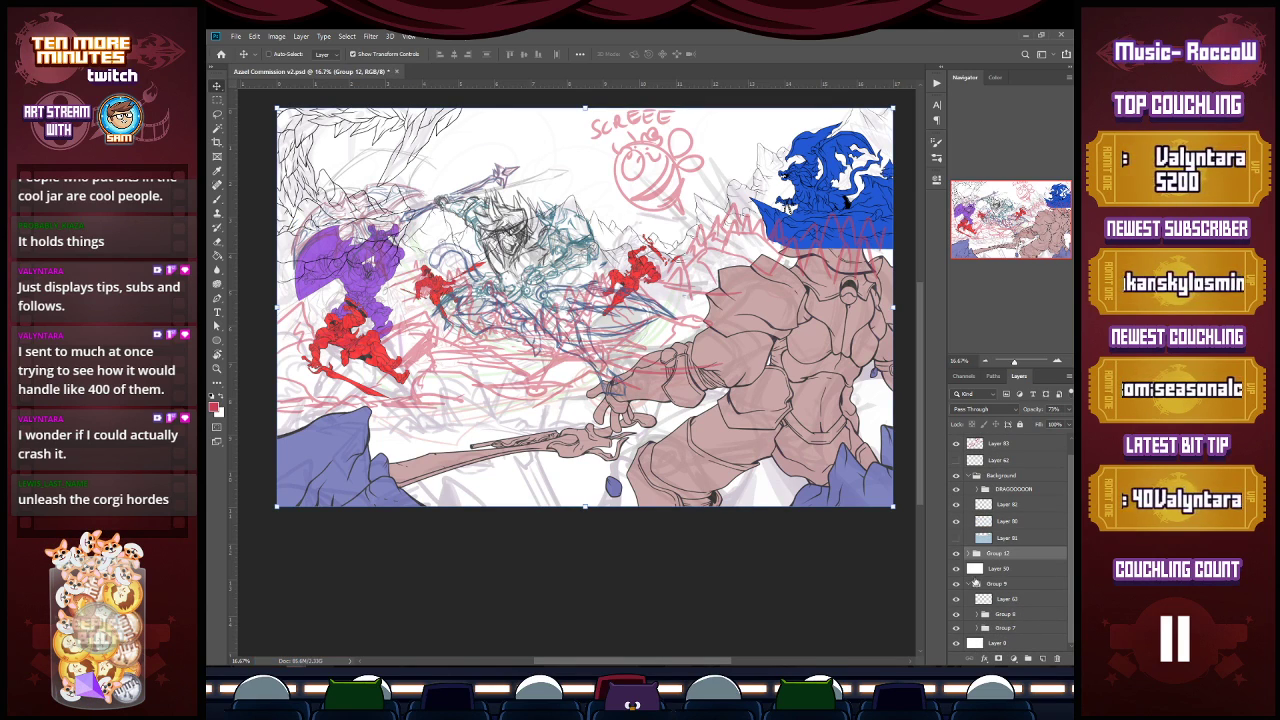
Step: Rename Group 9 as sketch and hide Group 7 inside it
double_click(996, 584)
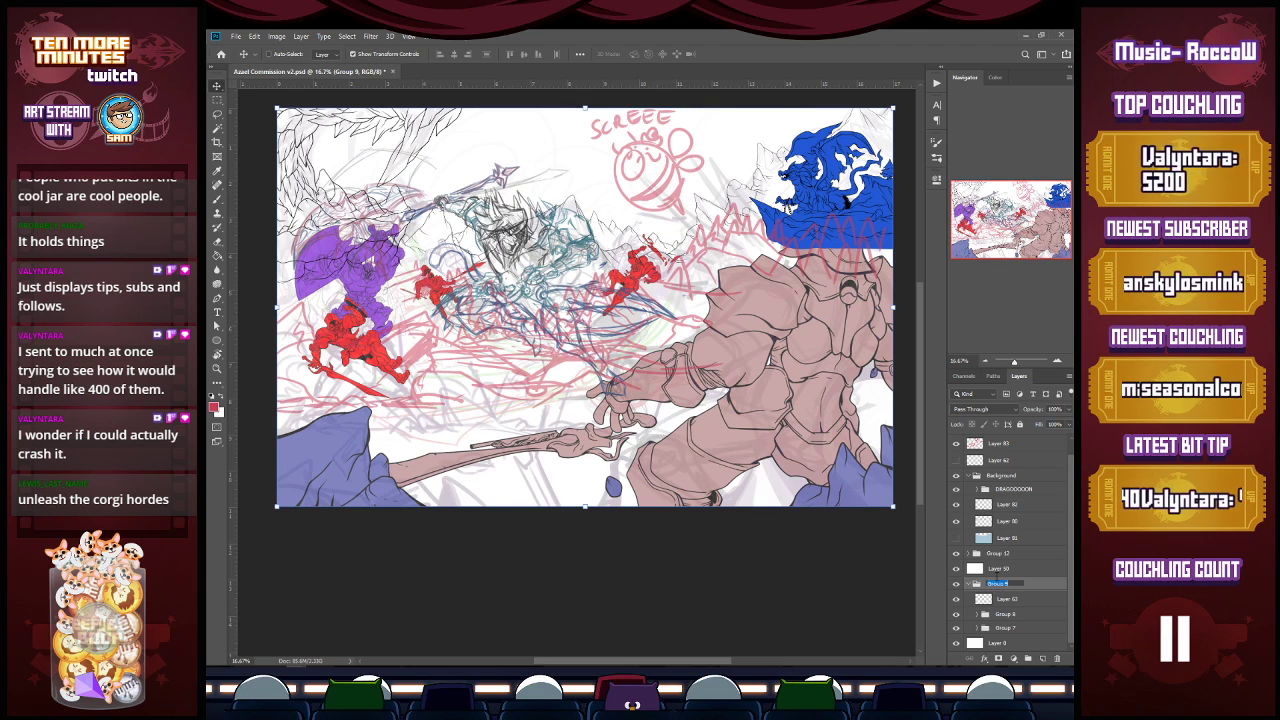
key("Return")
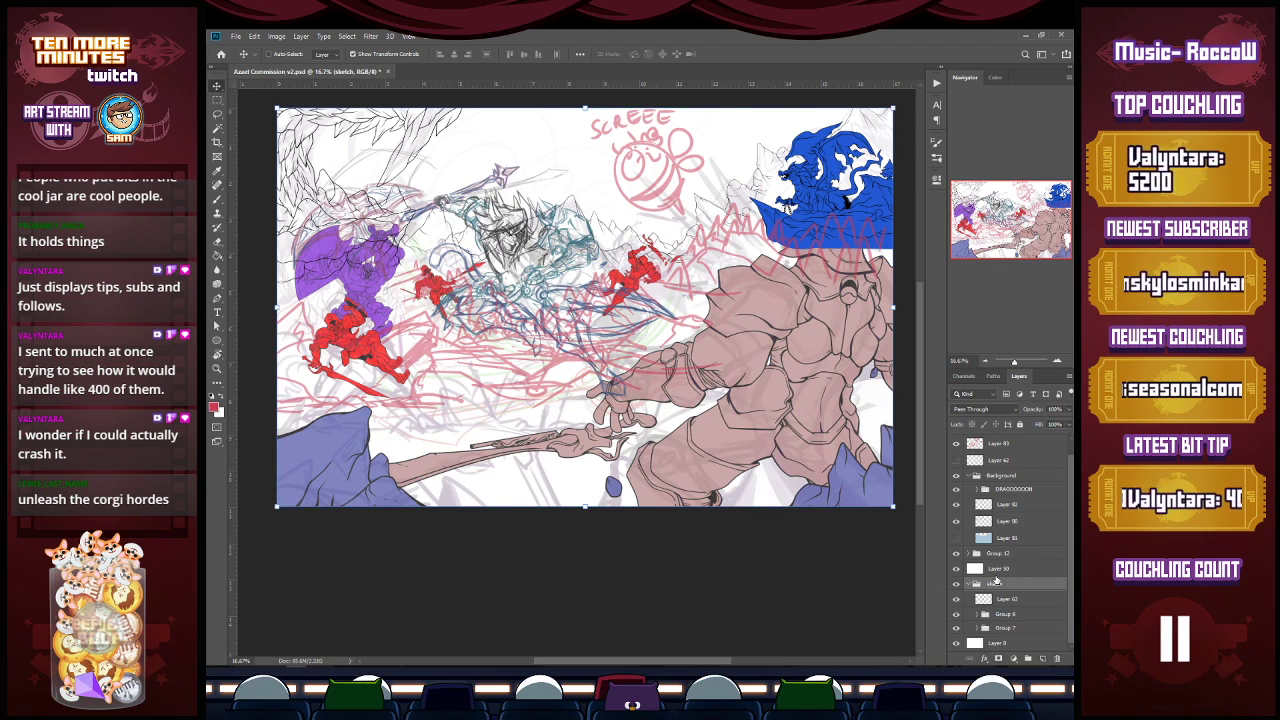
left_click(956, 630)
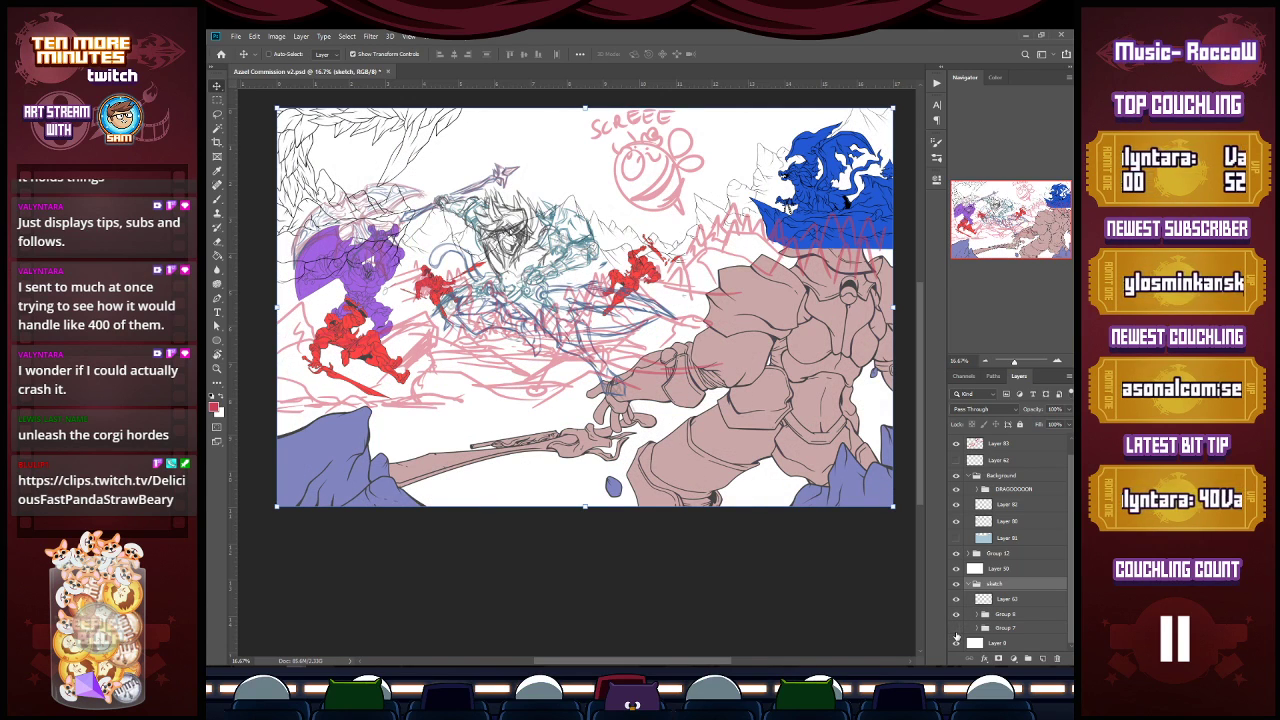
Step: Hide the central rider's Group 10 inside Group 12 and collapse Group 12
left_click(956, 554)
left_click(956, 554)
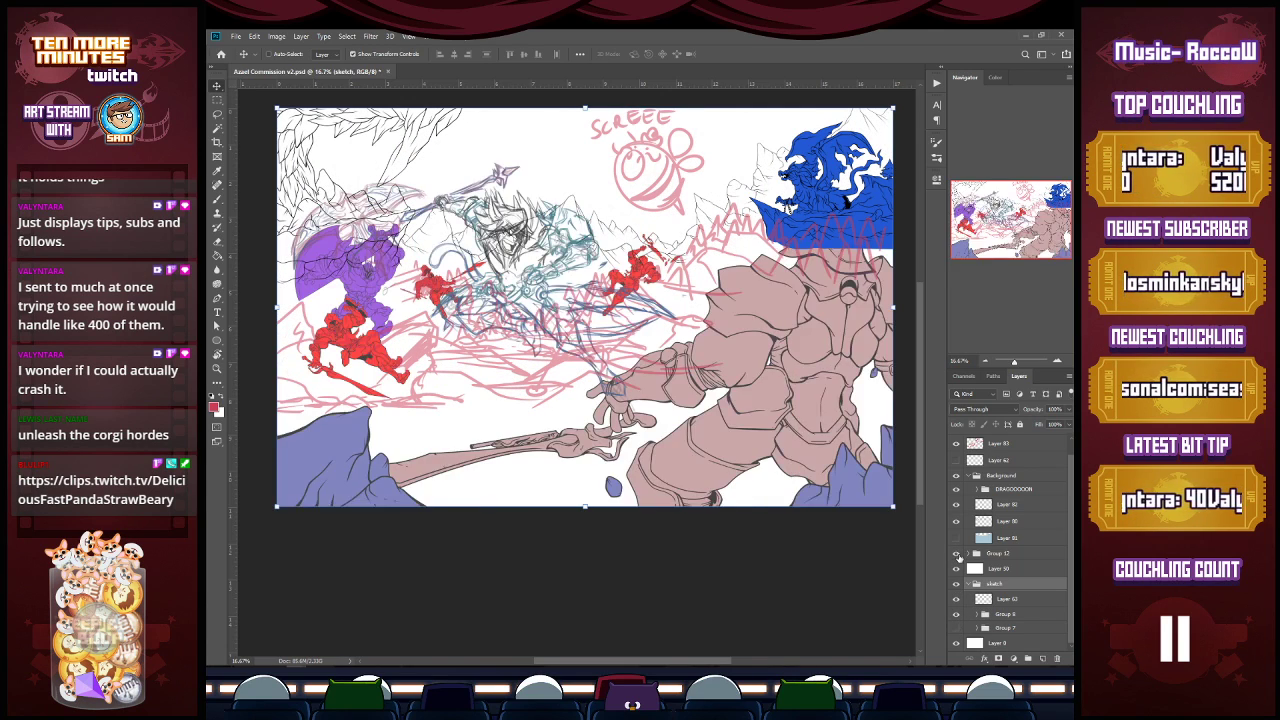
left_click(976, 553)
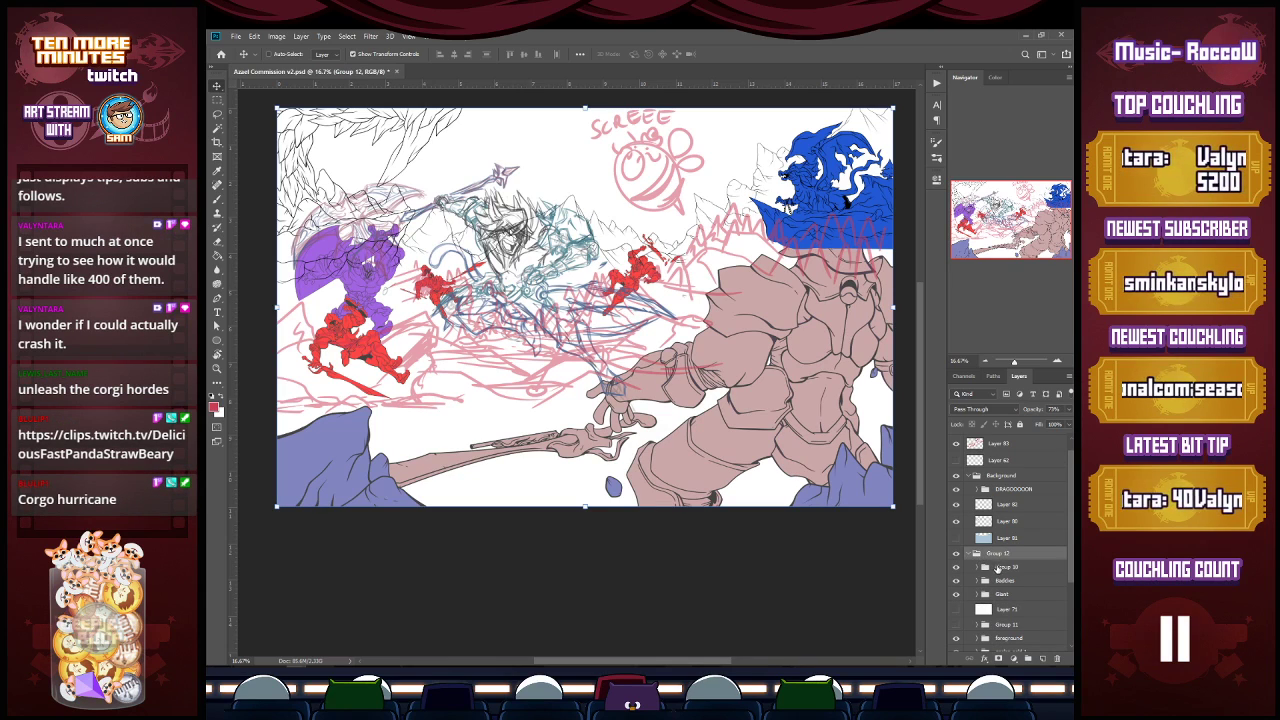
scroll(1060, 595, "down", 3)
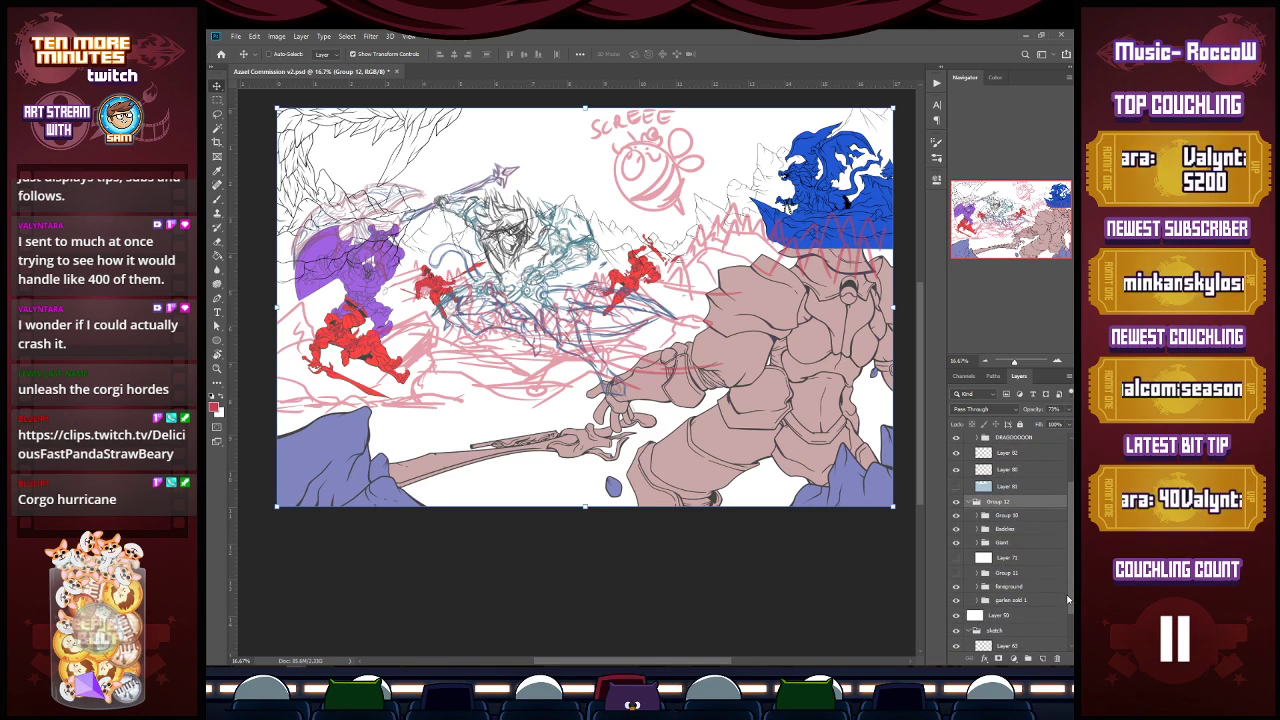
left_click(955, 533)
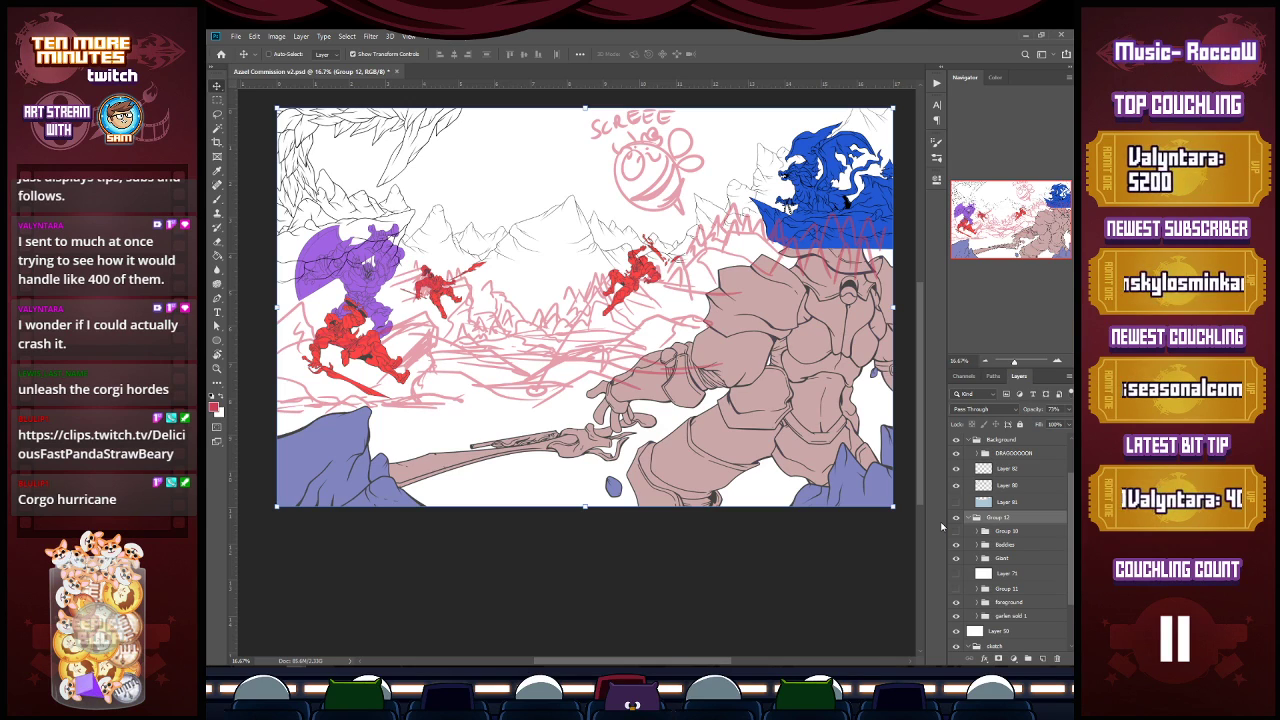
left_click(967, 518)
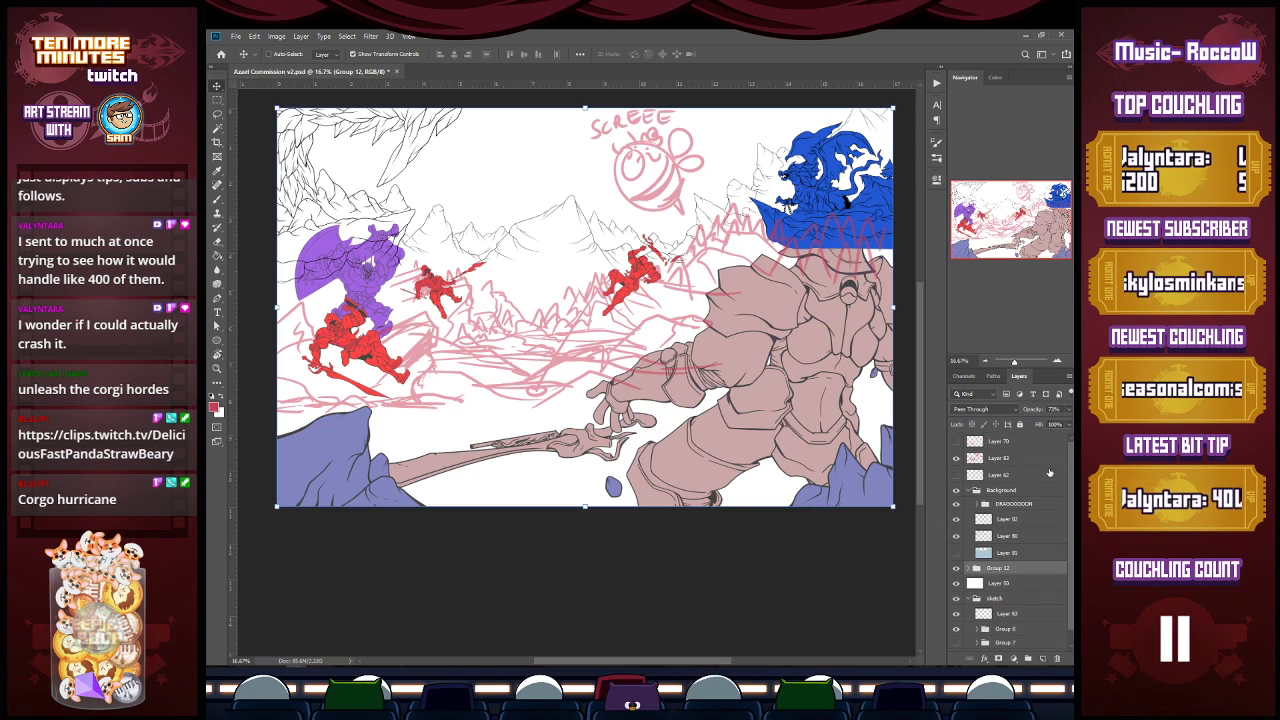
Step: On Layer 83, brush in more terrain lines below the large red figure and across the grey giant's torso and arm
left_click(1012, 459)
key("b")
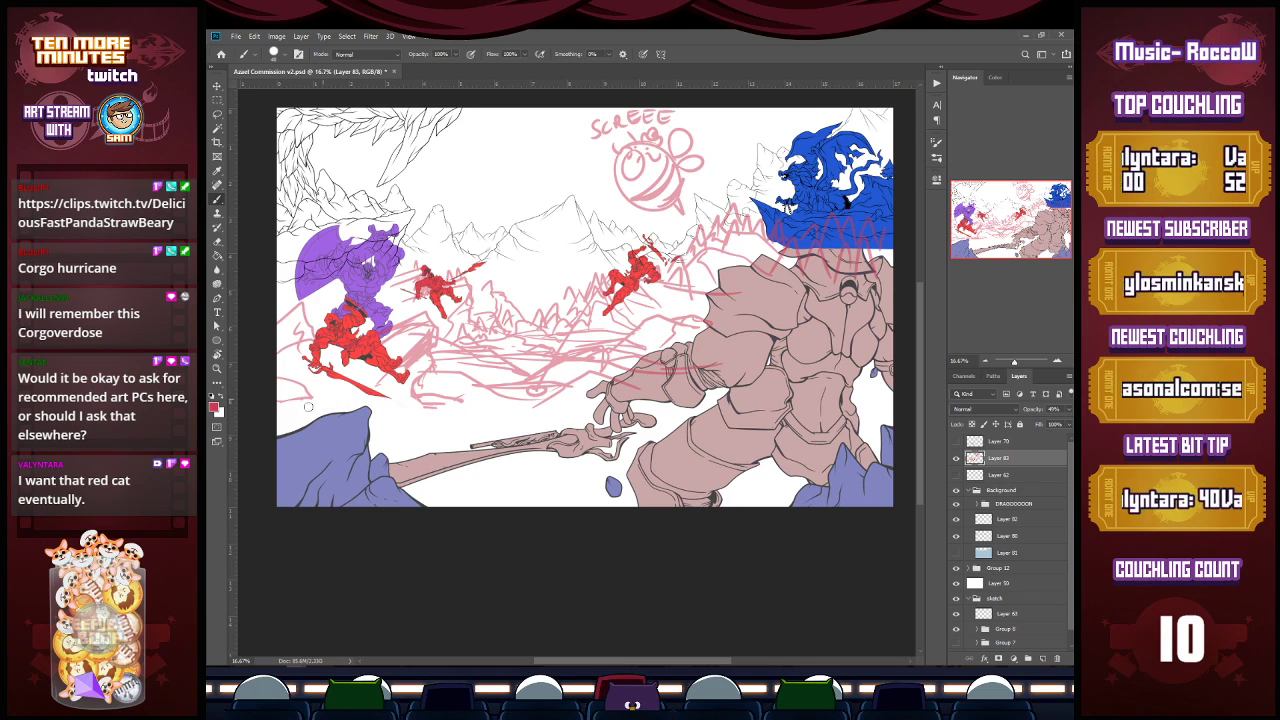
left_click_drag(420, 405, 450, 390)
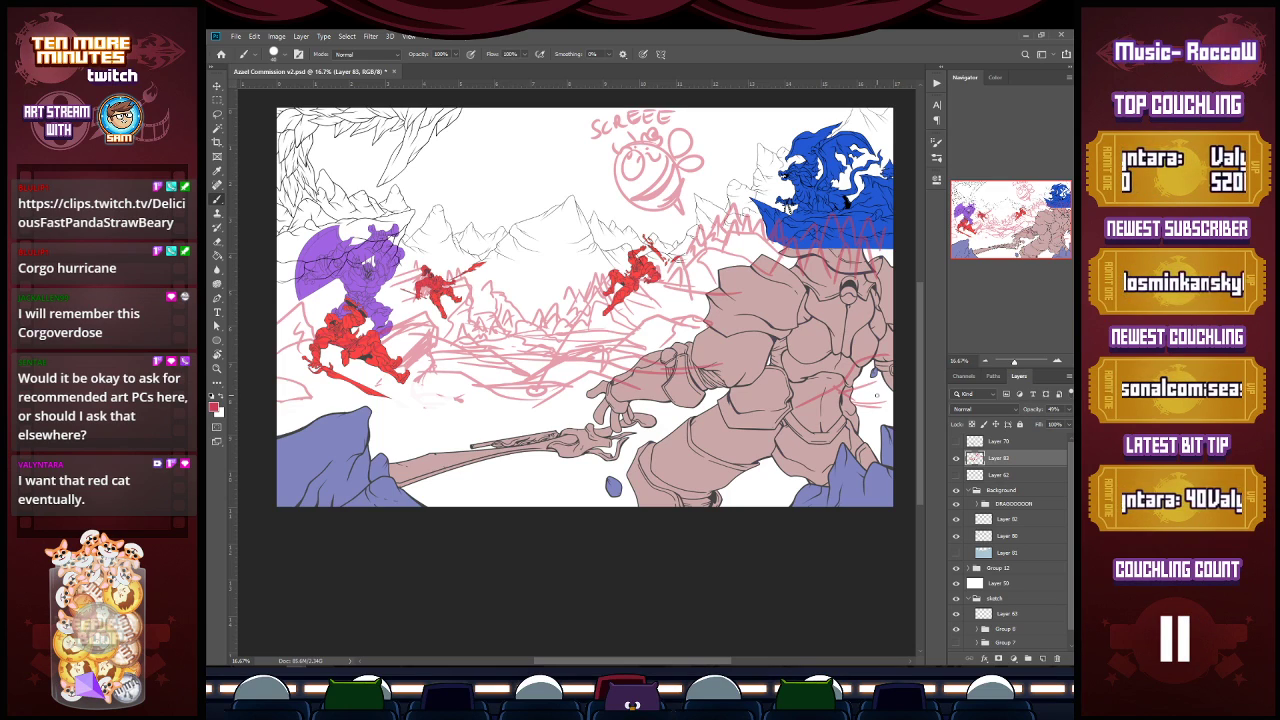
left_click_drag(726, 358, 768, 351)
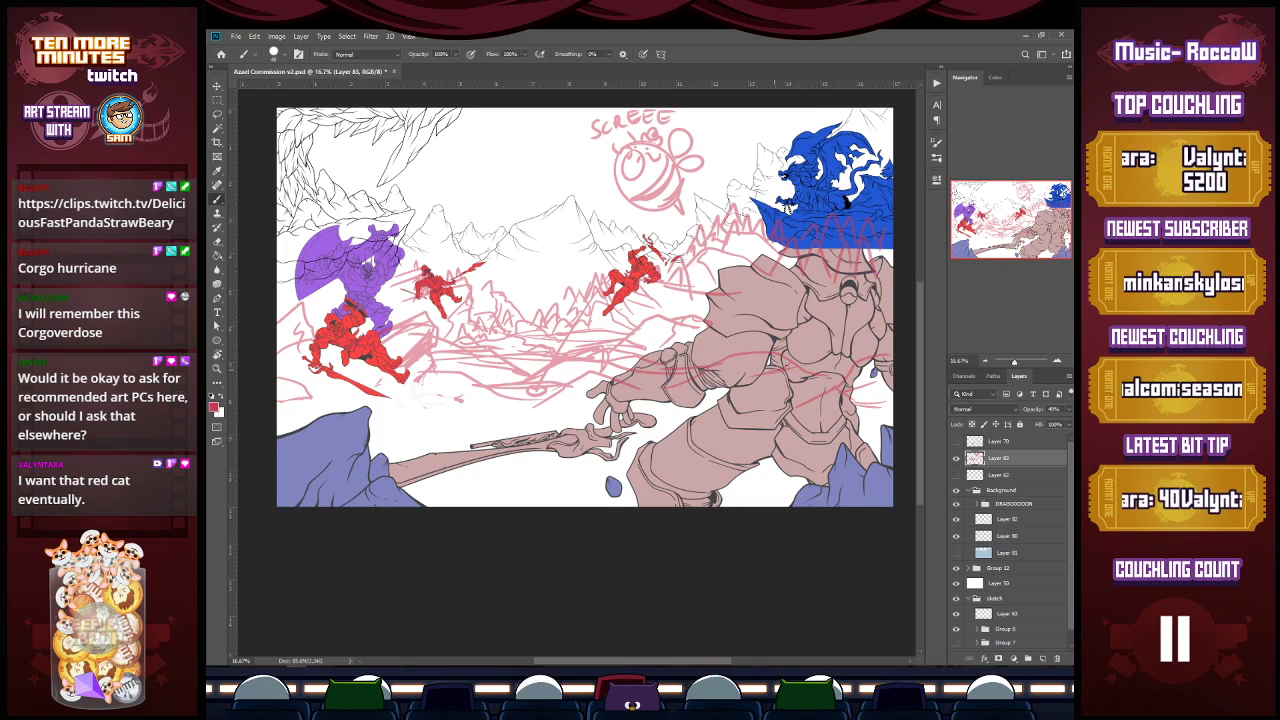
mouse_move(789, 347)
left_mouse_down()
mouse_move(830, 332)
mouse_move(865, 355)
left_mouse_up()
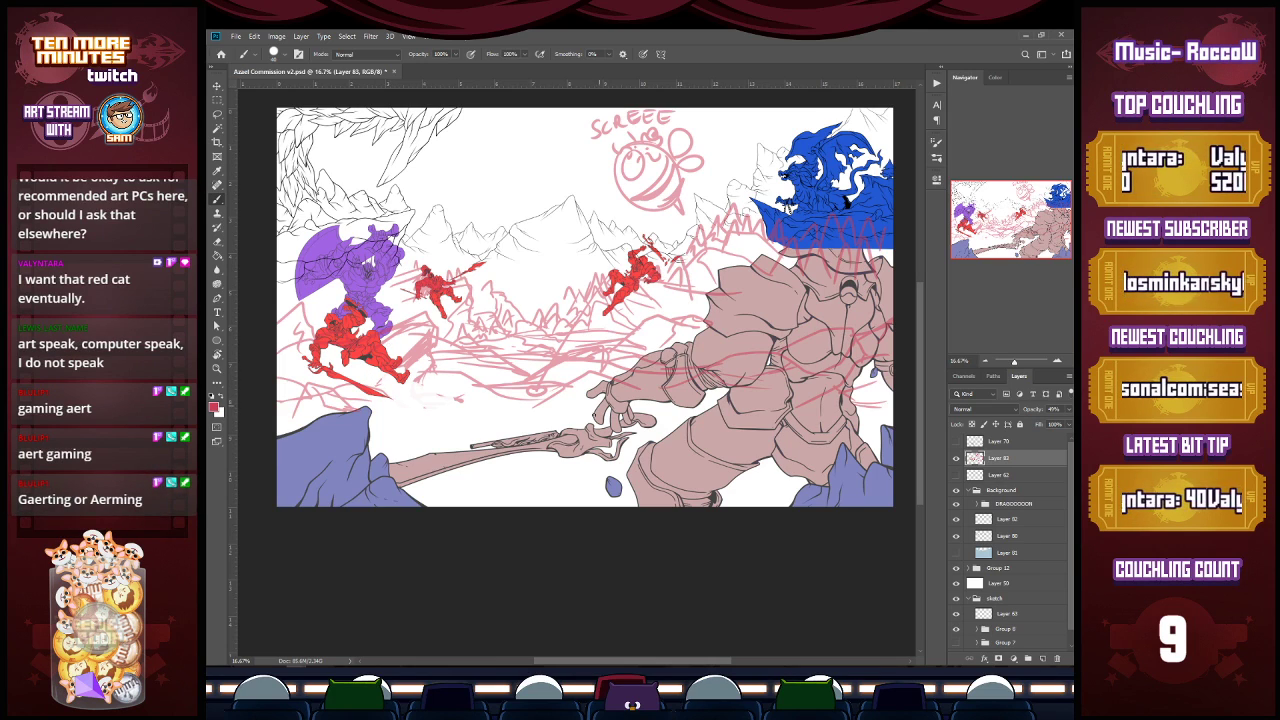
Step: Sketch broad, flat ground contours in the foreground around the giant's weapon and hand
mouse_move(506, 412)
left_mouse_down()
mouse_move(360, 430)
mouse_move(486, 436)
left_mouse_up()
left_click_drag(368, 442, 472, 447)
left_click_drag(592, 424, 418, 422)
left_click_drag(366, 452, 442, 446)
mouse_move(680, 440)
left_mouse_down()
mouse_move(346, 432)
mouse_move(711, 438)
left_mouse_up()
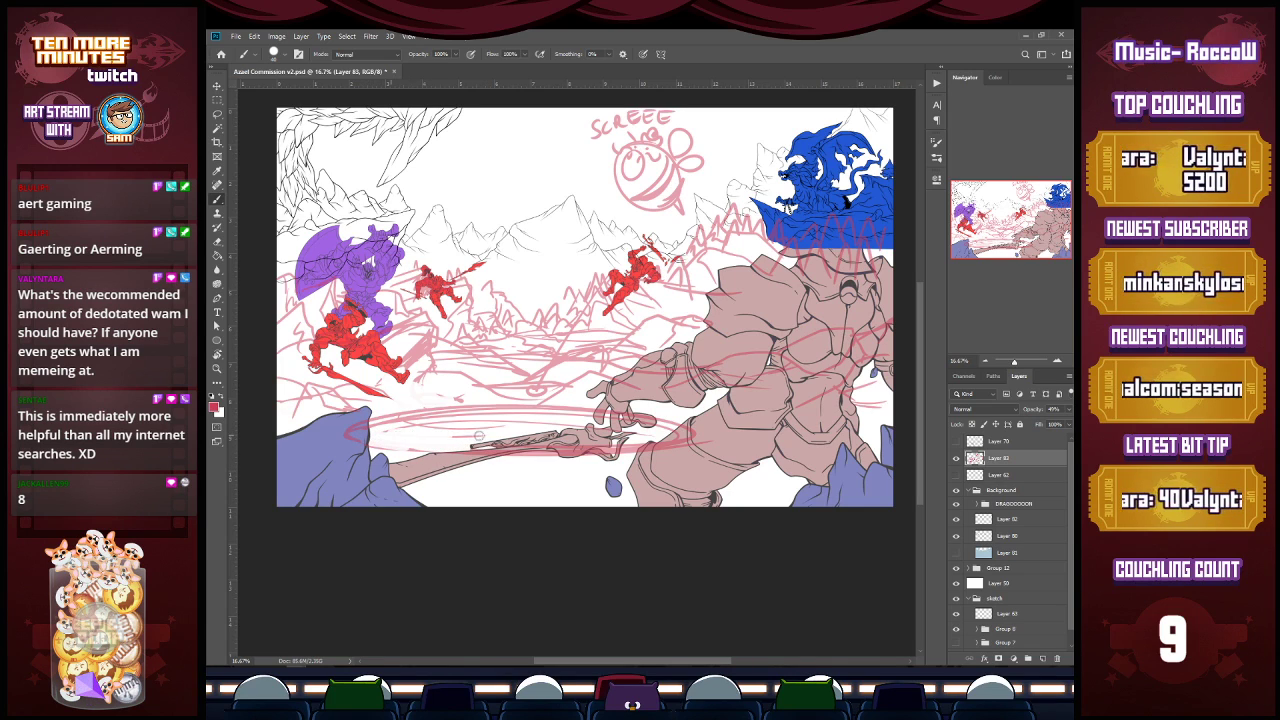
mouse_move(450, 423)
left_mouse_down()
mouse_move(436, 424)
mouse_move(612, 424)
left_mouse_up()
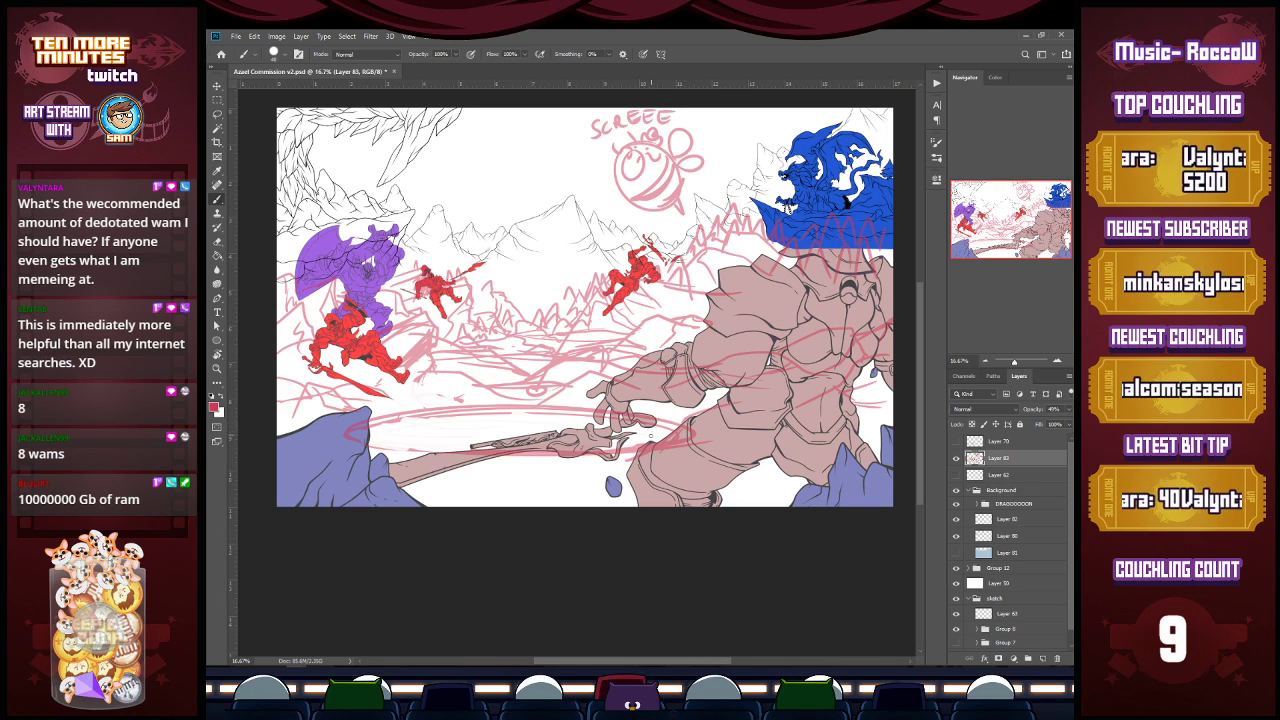
key("r")
mouse_move(637, 438)
left_mouse_down()
mouse_move(657, 436)
mouse_move(652, 424)
left_mouse_up()
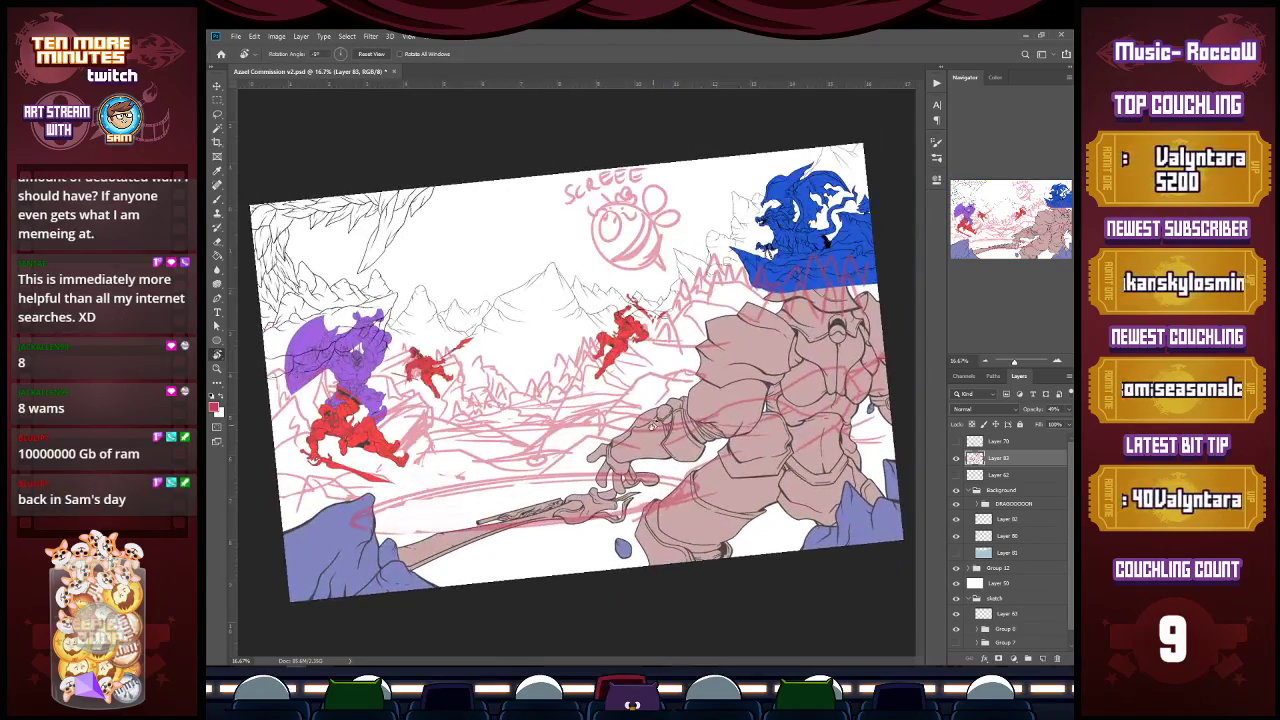
left_click(382, 55)
key("b")
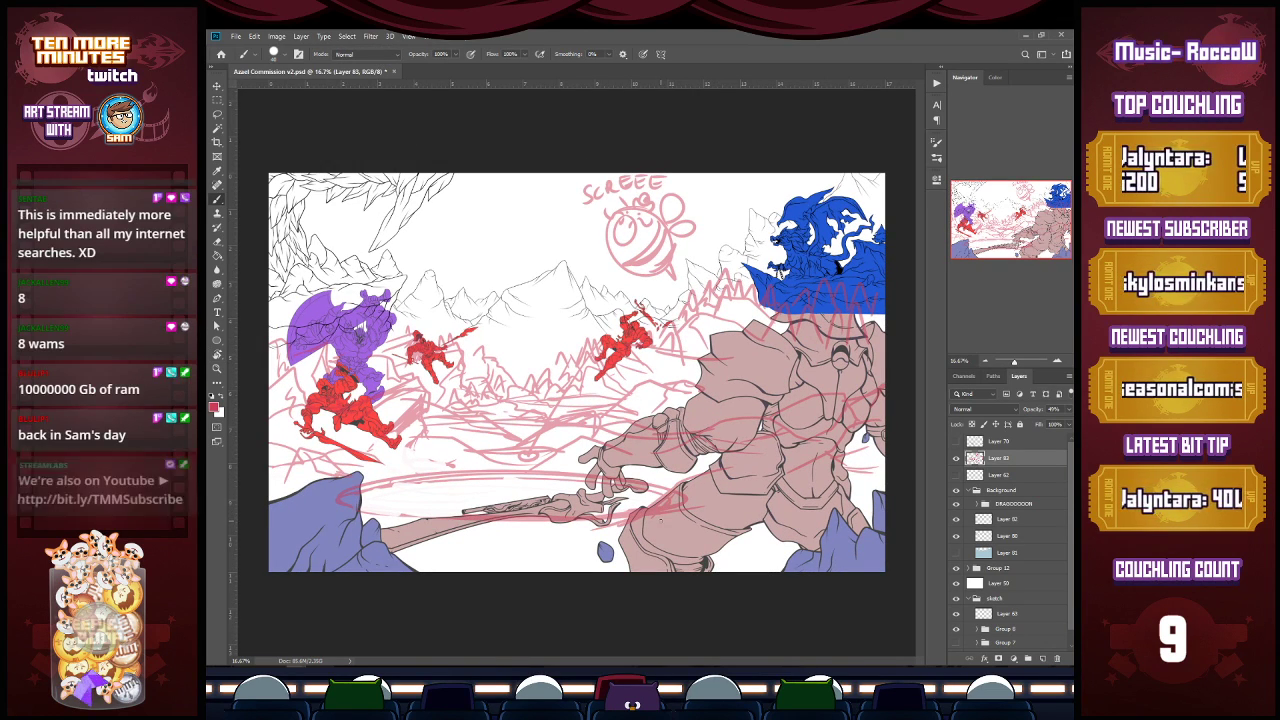
Step: Save the document and continue the red terrain lines over the giant's legs and the lower foreground
key("ctrl+s")
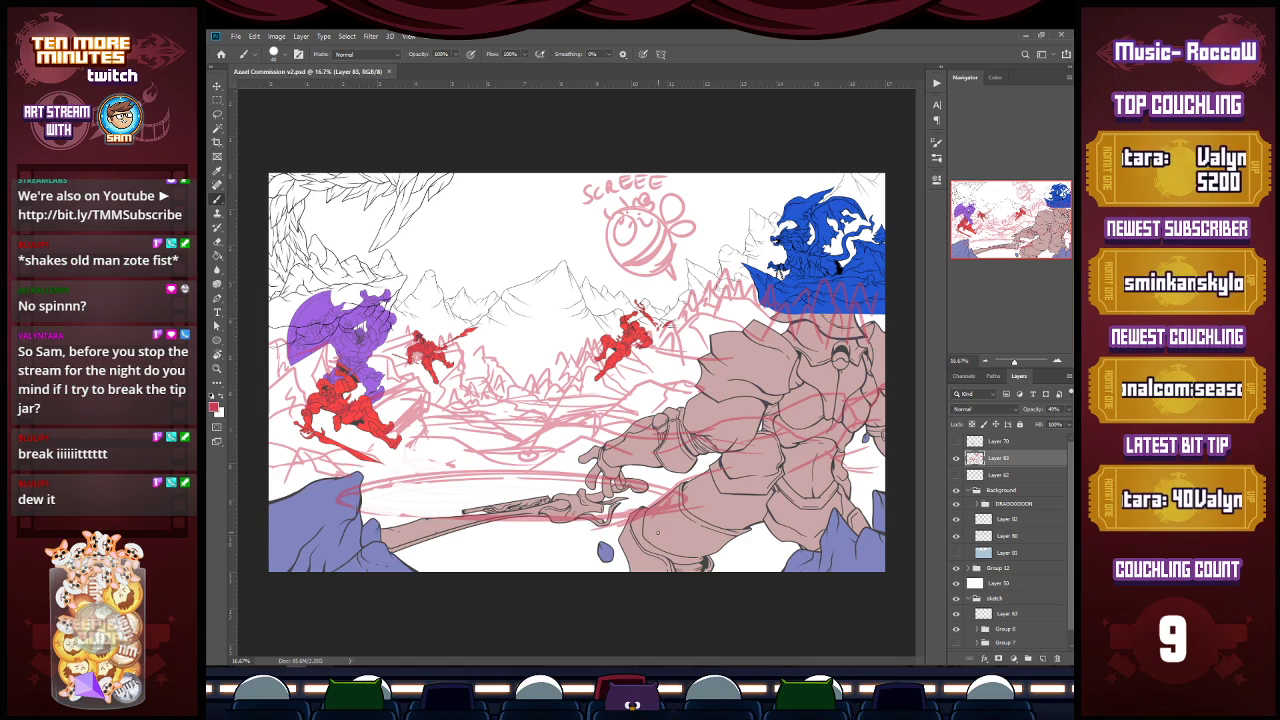
left_click_drag(712, 479, 643, 534)
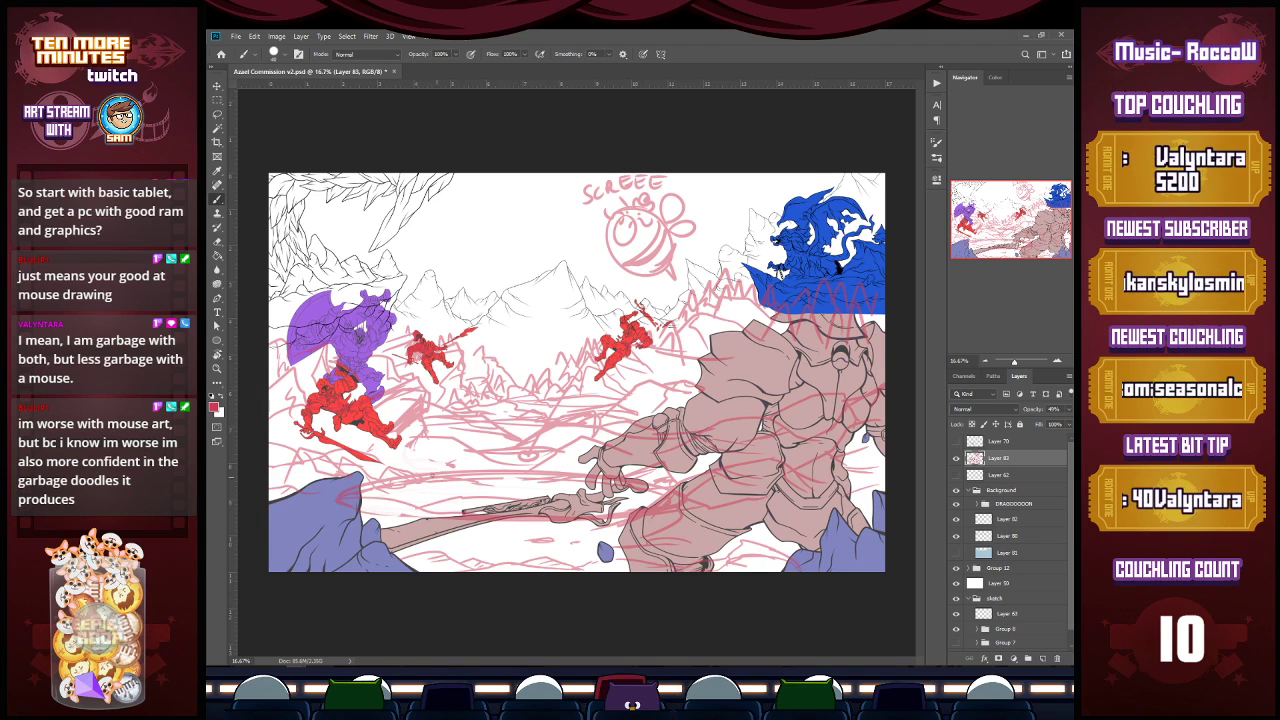
Step: Add a new layer above the red terrain sketch and set the foreground colour to green 4ccc3b
key("ctrl+shift+alt+n")
left_click(213, 406)
mouse_move(614, 469)
left_mouse_down()
mouse_move(615, 433)
mouse_move(627, 460)
left_mouse_up()
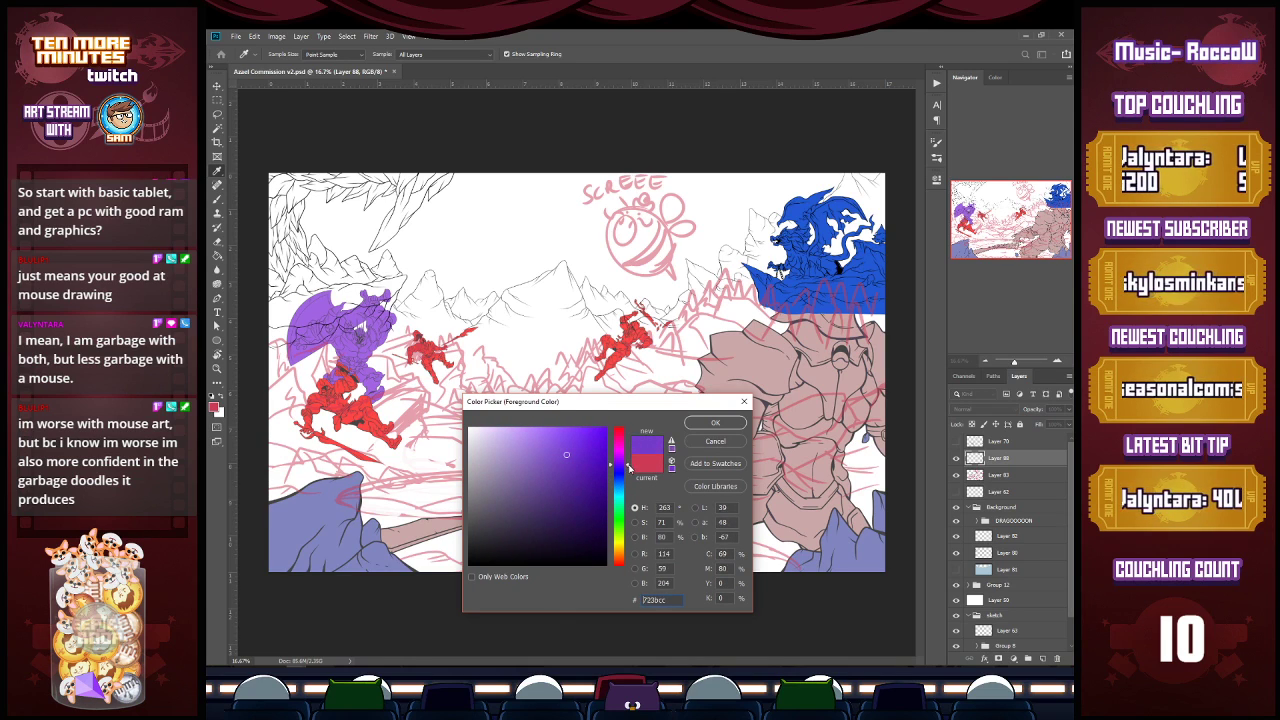
left_click(615, 519)
left_click(715, 422)
Step: Sketch loose green shapes around the large red figure and along the left edge of the canvas
mouse_move(335, 437)
left_mouse_down()
mouse_move(420, 494)
mouse_move(430, 485)
left_mouse_up()
left_click_drag(386, 449, 444, 485)
left_click_drag(376, 409, 449, 474)
mouse_move(283, 417)
left_mouse_down()
mouse_move(285, 387)
mouse_move(298, 424)
left_mouse_up()
mouse_move(298, 420)
left_mouse_down()
mouse_move(282, 388)
mouse_move(298, 418)
left_mouse_up()
mouse_move(304, 372)
left_mouse_down()
mouse_move(316, 363)
mouse_move(272, 414)
left_mouse_up()
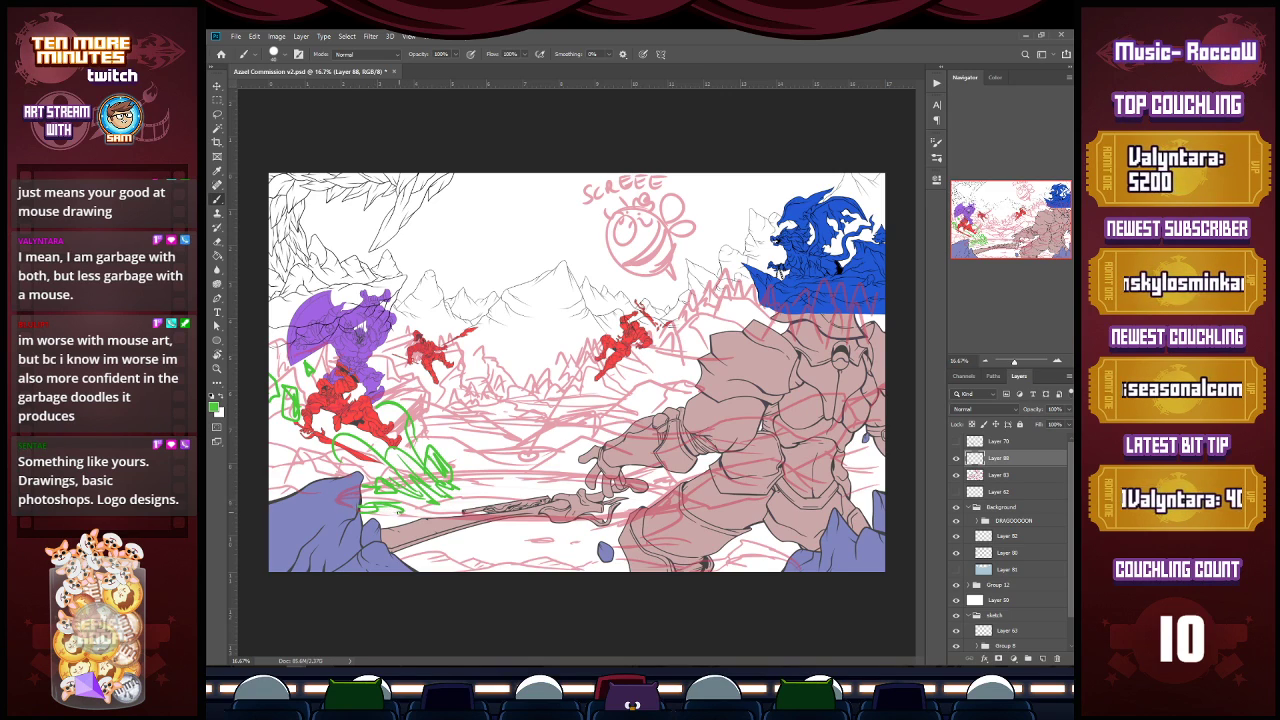
Step: Sketch green strokes along the central ground, up around the right-hand red figure and beside the giant's arm
mouse_move(482, 484)
left_mouse_down()
mouse_move(560, 468)
mouse_move(547, 474)
mouse_move(565, 464)
mouse_move(490, 474)
mouse_move(555, 457)
mouse_move(570, 467)
mouse_move(616, 380)
left_mouse_up()
mouse_move(570, 474)
left_mouse_down()
mouse_move(590, 412)
mouse_move(594, 312)
mouse_move(642, 282)
left_mouse_up()
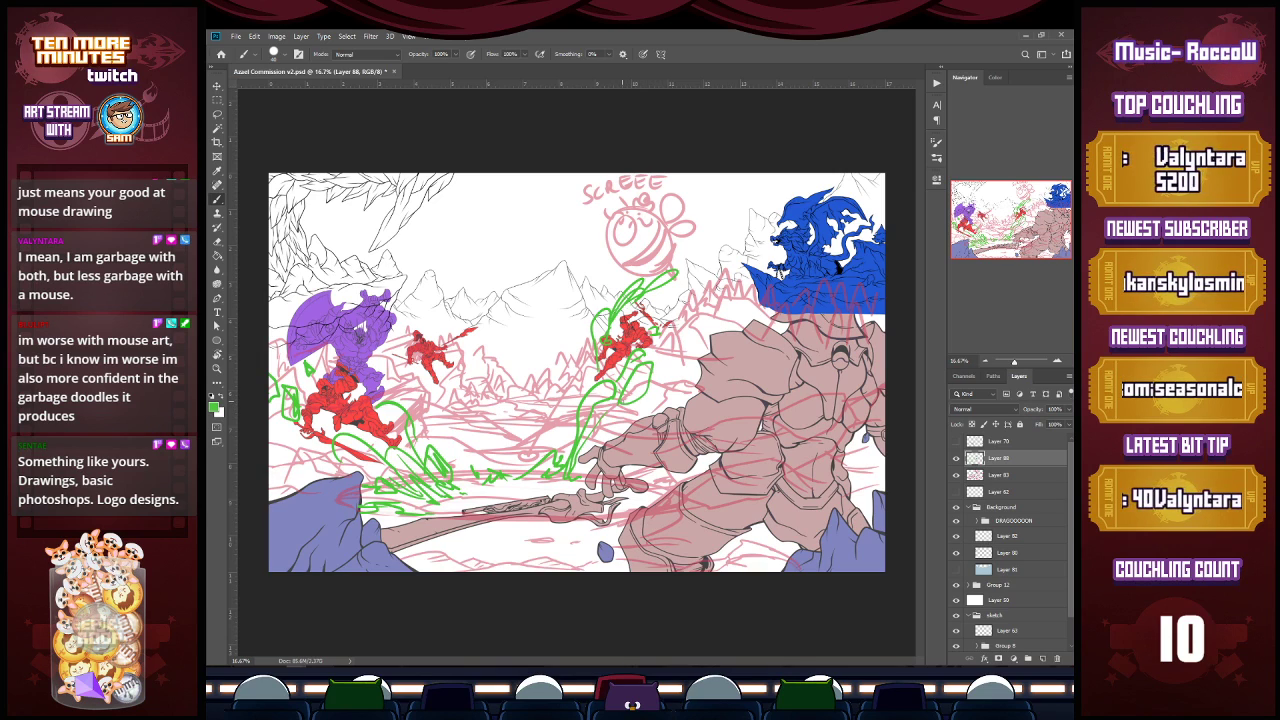
mouse_move(612, 458)
left_mouse_down()
mouse_move(561, 425)
mouse_move(552, 445)
mouse_move(543, 425)
mouse_move(537, 465)
mouse_move(578, 395)
mouse_move(553, 392)
mouse_move(578, 388)
mouse_move(582, 358)
left_mouse_up()
left_click_drag(580, 391, 594, 366)
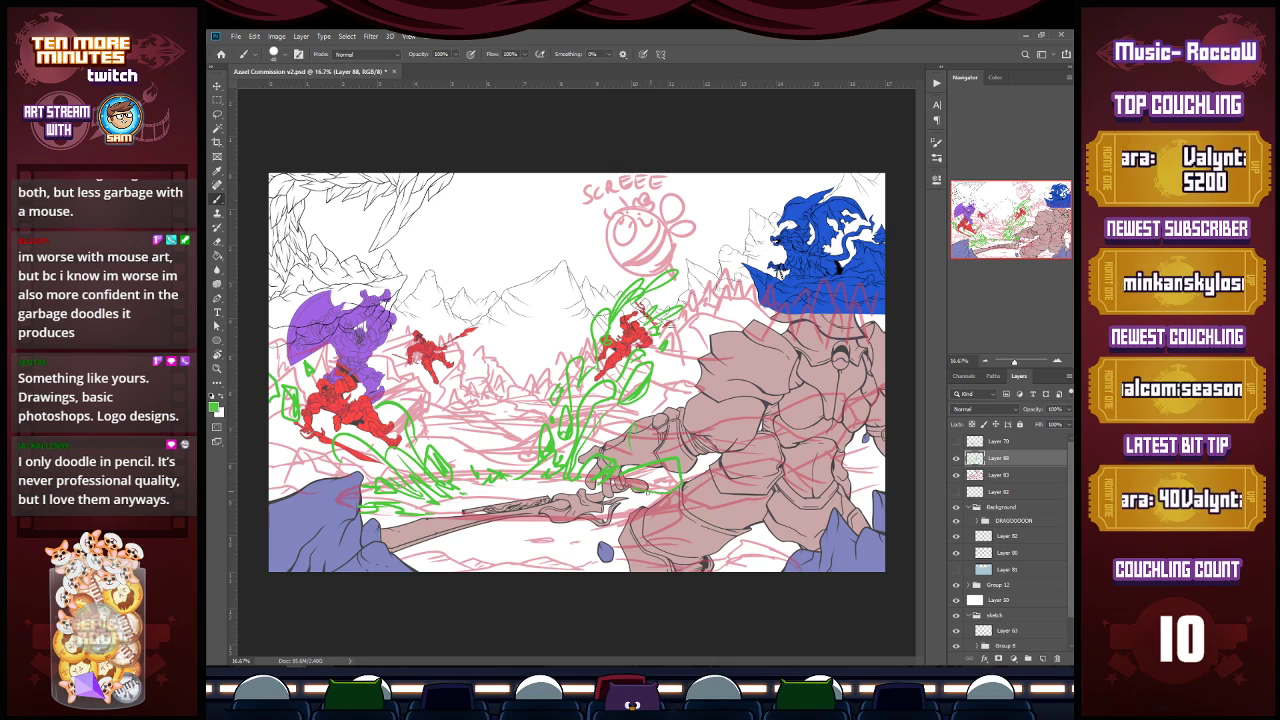
mouse_move(669, 397)
left_mouse_down()
mouse_move(682, 386)
mouse_move(664, 409)
left_mouse_up()
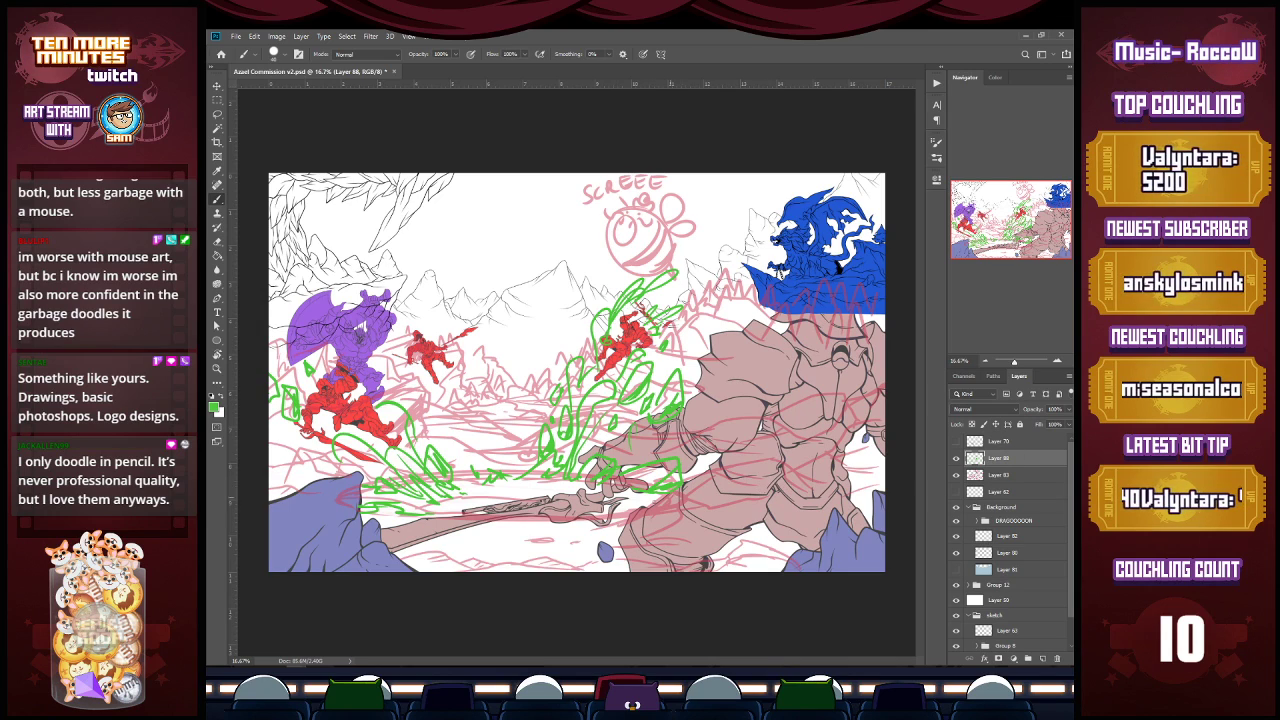
Step: Sketch sweeping green lines across the grey giant and the blue creature, and save the document
mouse_move(648, 521)
left_mouse_down()
mouse_move(685, 550)
mouse_move(752, 549)
mouse_move(785, 570)
left_mouse_up()
left_click_drag(690, 399, 842, 376)
left_click_drag(734, 397, 864, 374)
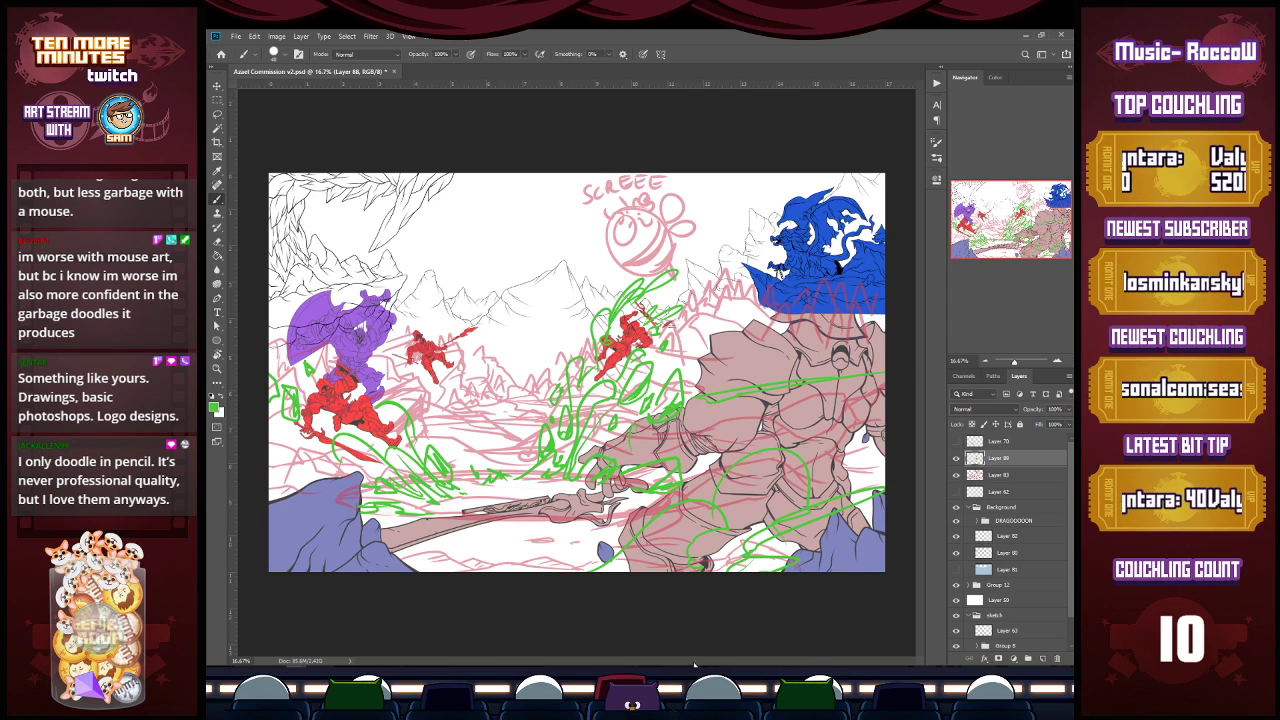
left_click_drag(790, 310, 884, 286)
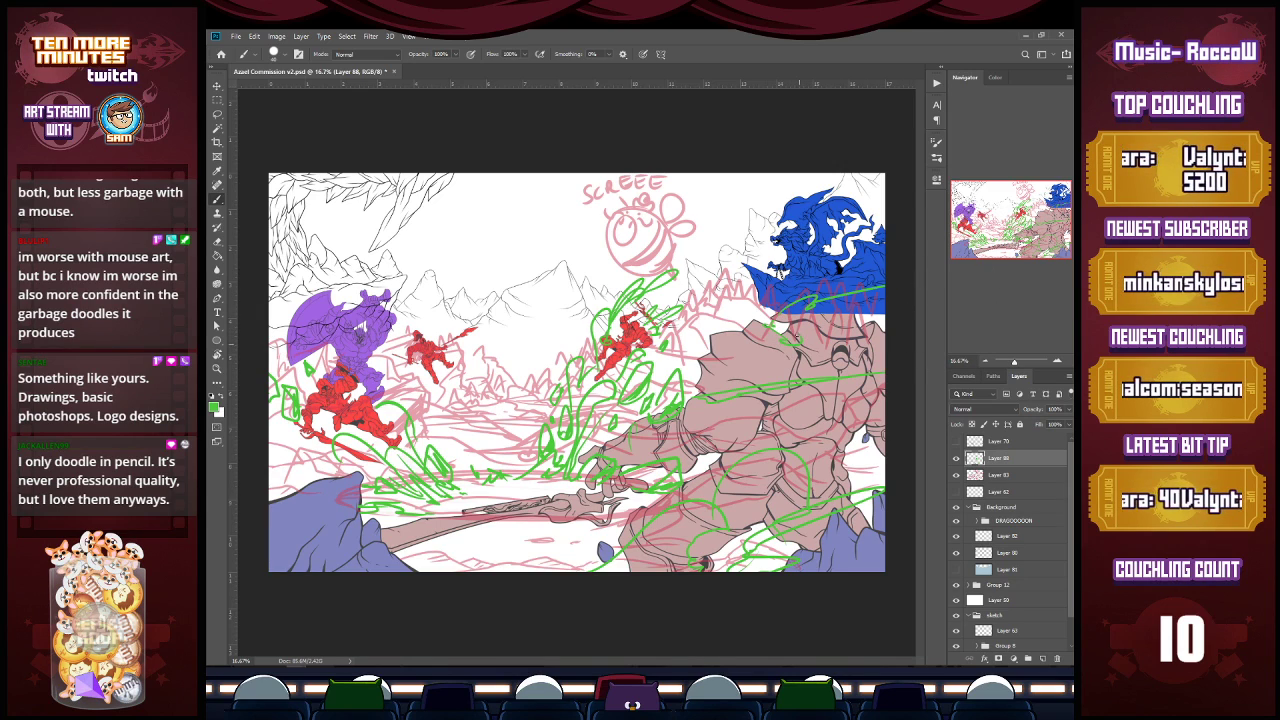
mouse_move(862, 308)
left_mouse_down()
mouse_move(825, 320)
mouse_move(882, 305)
mouse_move(877, 330)
mouse_move(837, 335)
mouse_move(869, 349)
left_mouse_up()
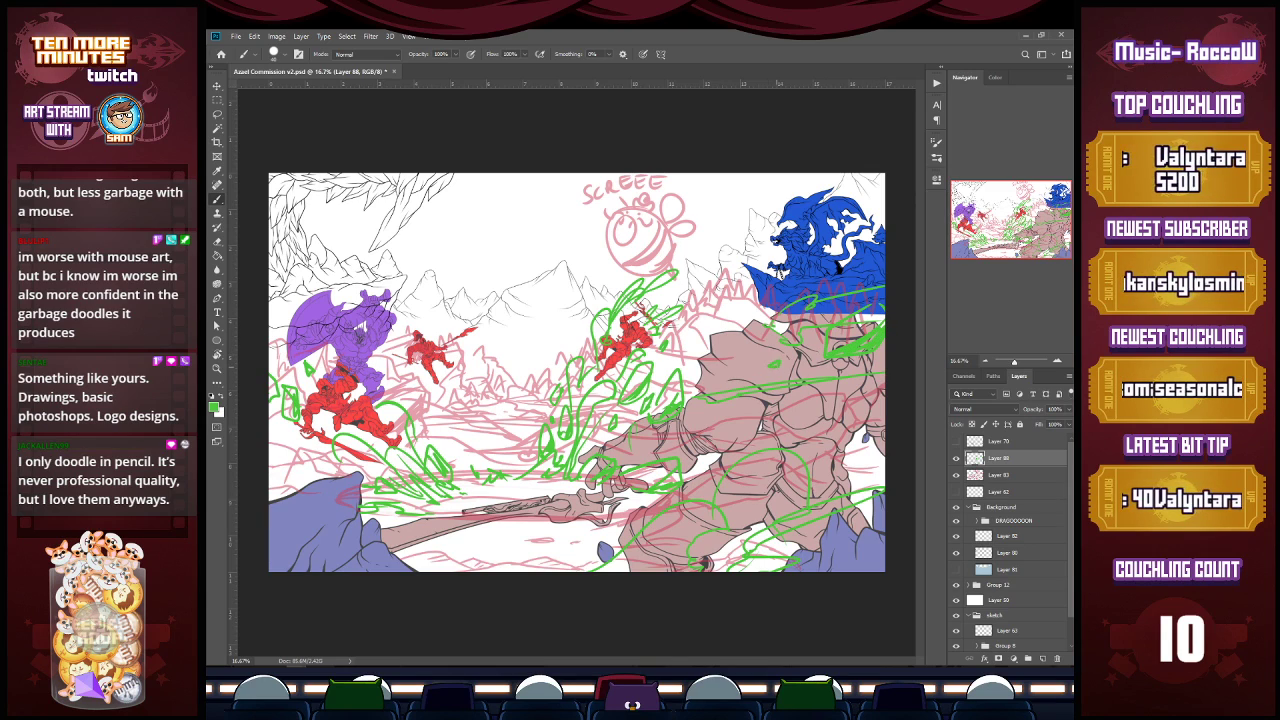
mouse_move(836, 255)
left_mouse_down()
mouse_move(852, 248)
mouse_move(864, 192)
mouse_move(832, 240)
left_mouse_up()
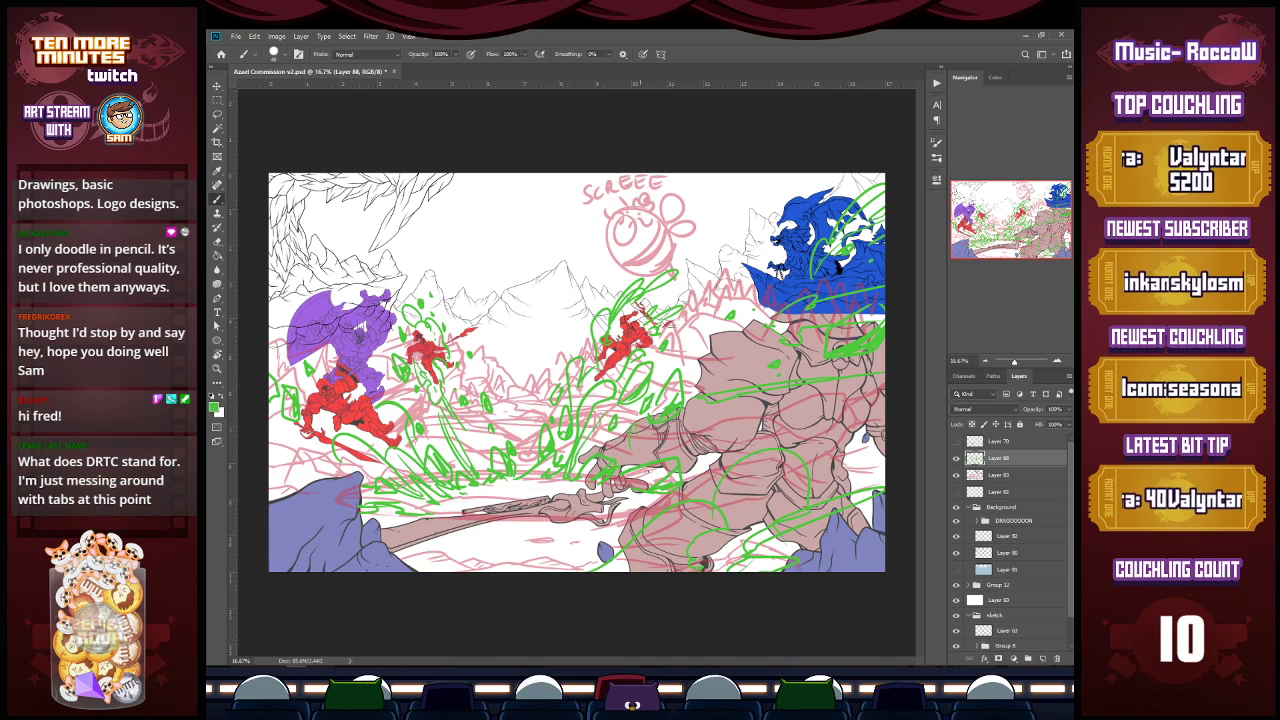
key("ctrl+s")
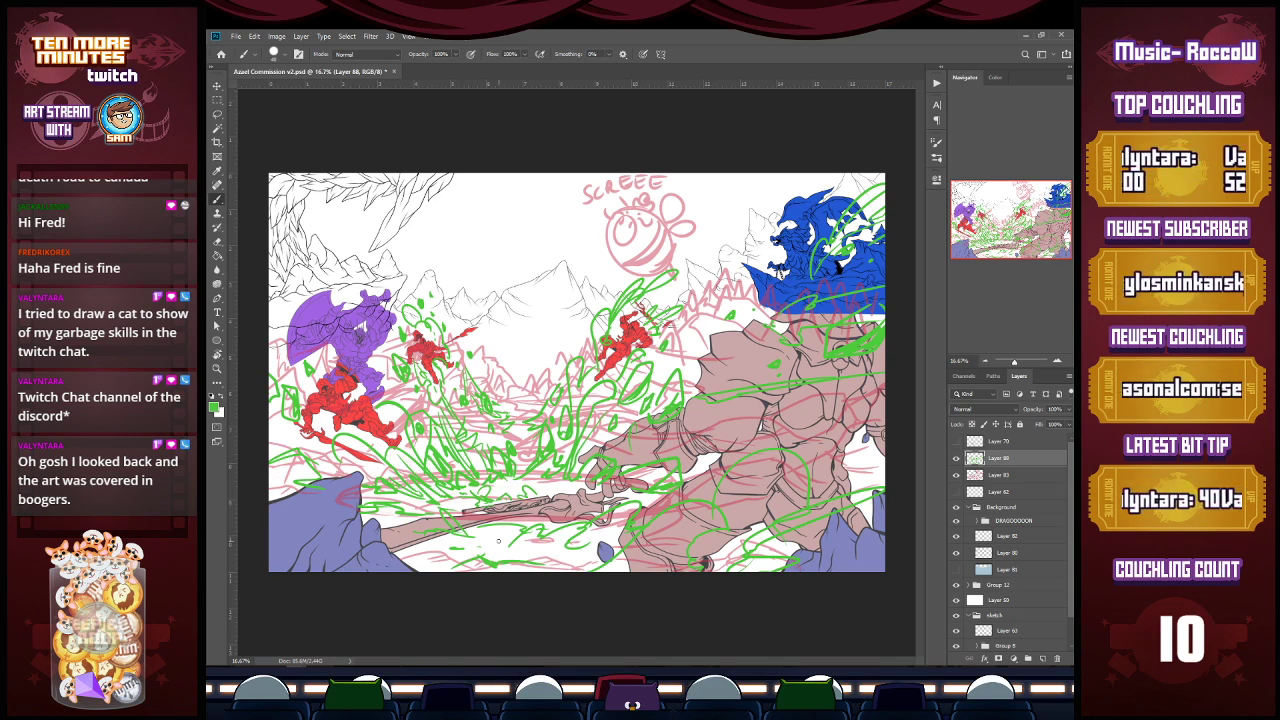
Step: Hide the green sketch layer and lower the opacity of Layer 83 to 23%
left_click(955, 457)
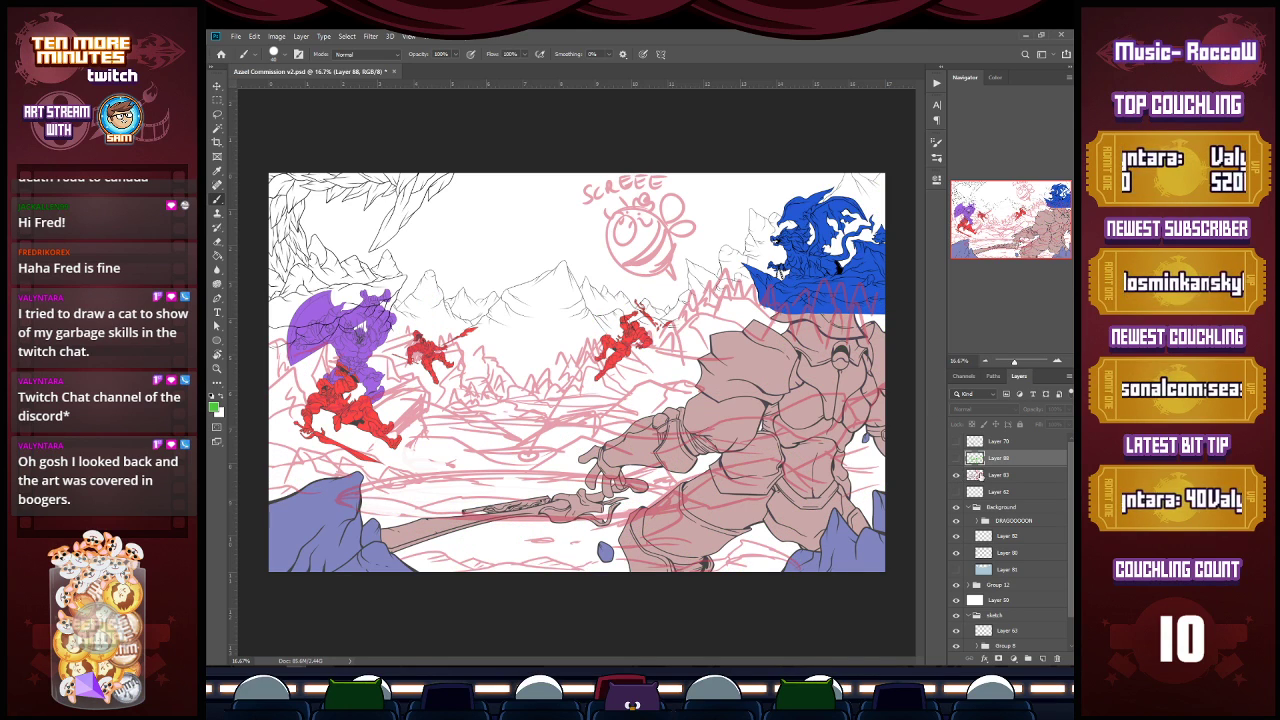
left_click(1000, 474)
left_click(1066, 409)
left_click_drag(1045, 424, 1029, 423)
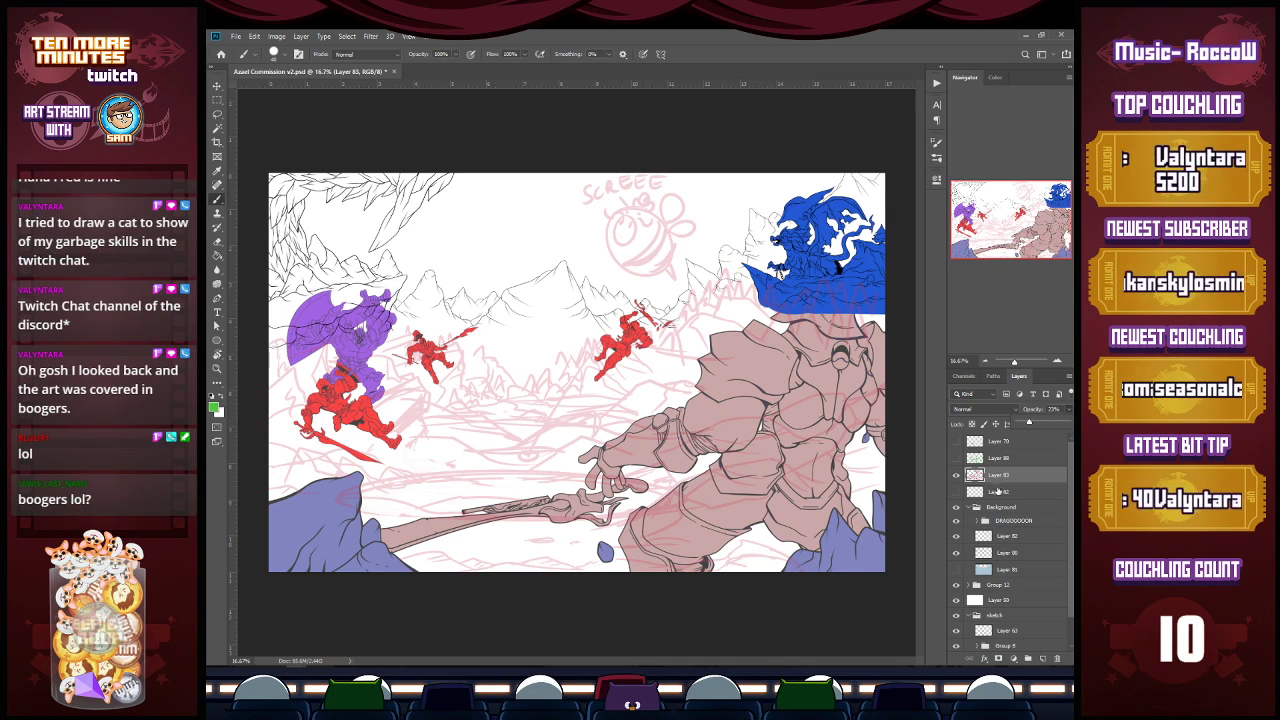
Step: Add a new layer above Layer 83 and set the foreground colour to black 000000 for the brush
left_click(1043, 658)
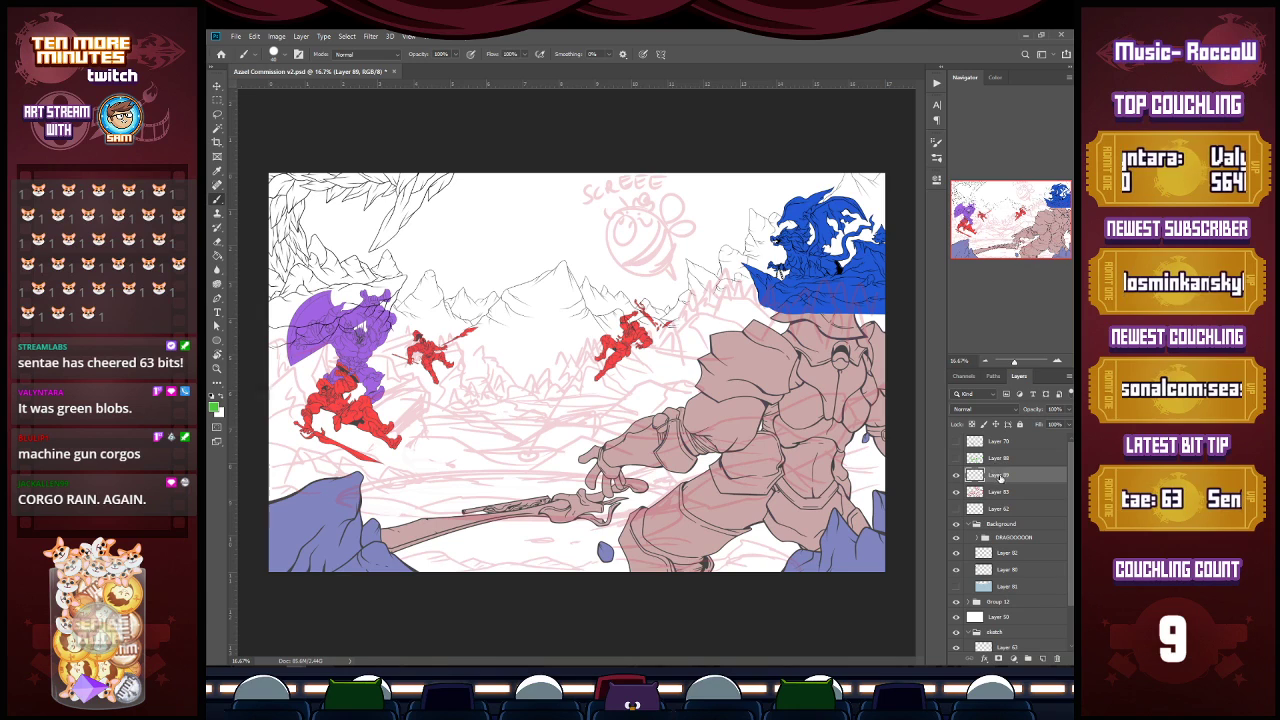
key("z")
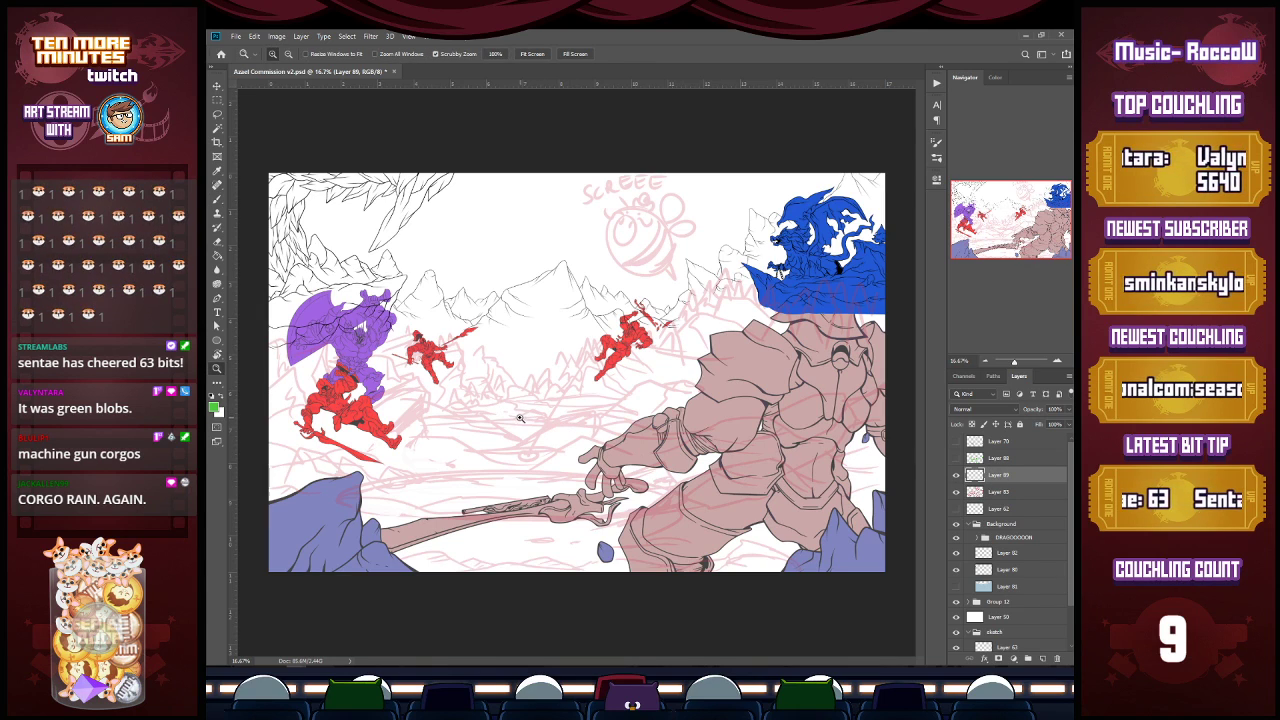
key("b")
left_click(216, 407)
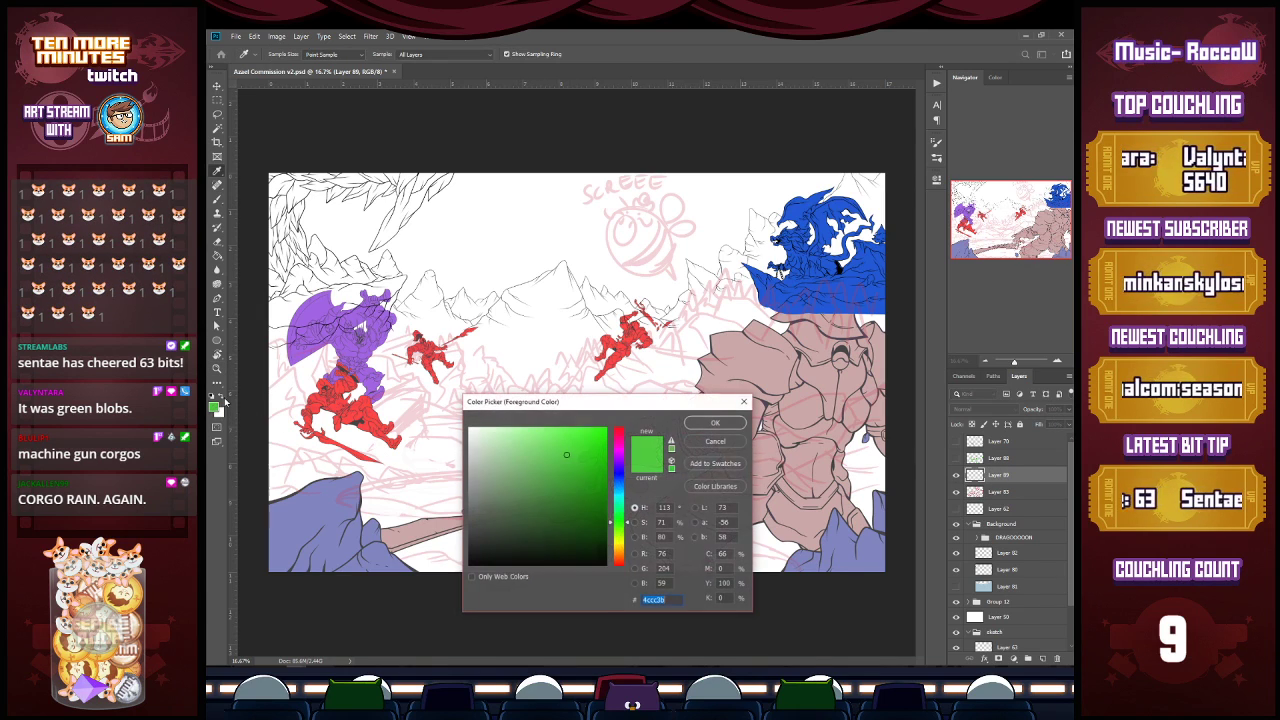
left_click(599, 558)
left_click_drag(599, 558, 604, 566)
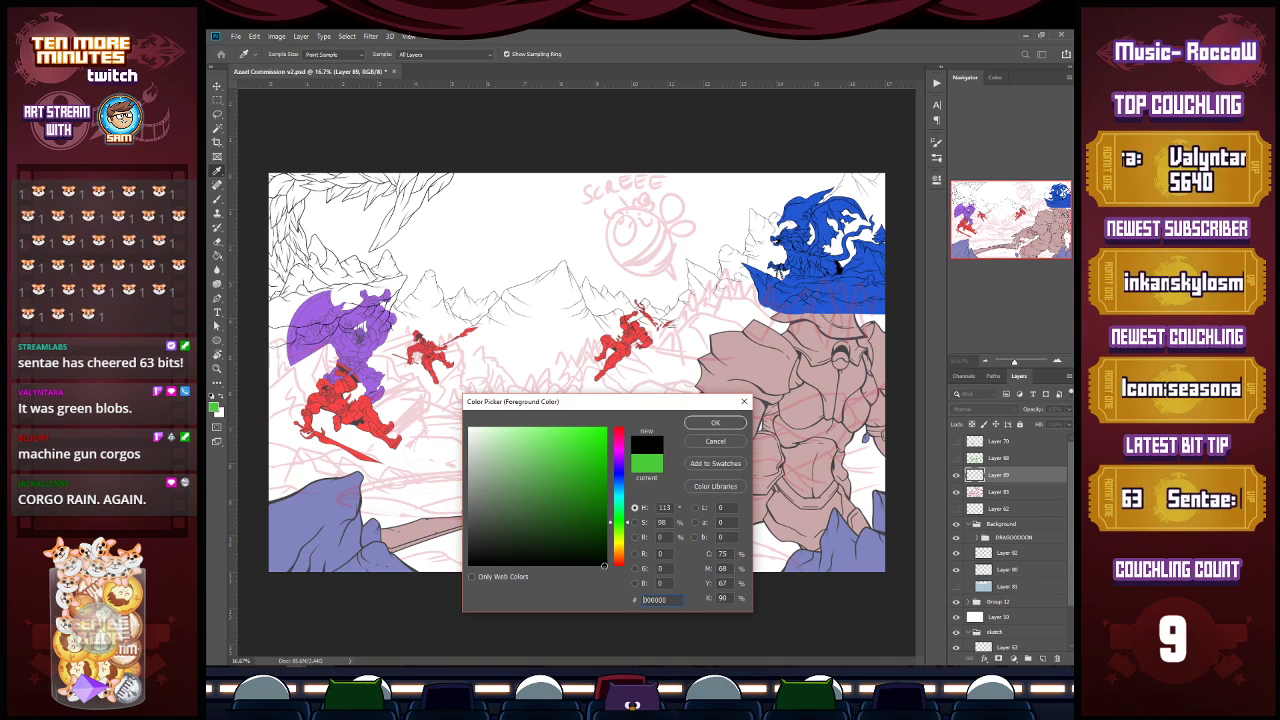
left_click(731, 426)
Step: Set the brush smoothing to 30% and reduce the brush to a thin line-art size
left_click(608, 54)
left_click_drag(607, 67, 625, 70)
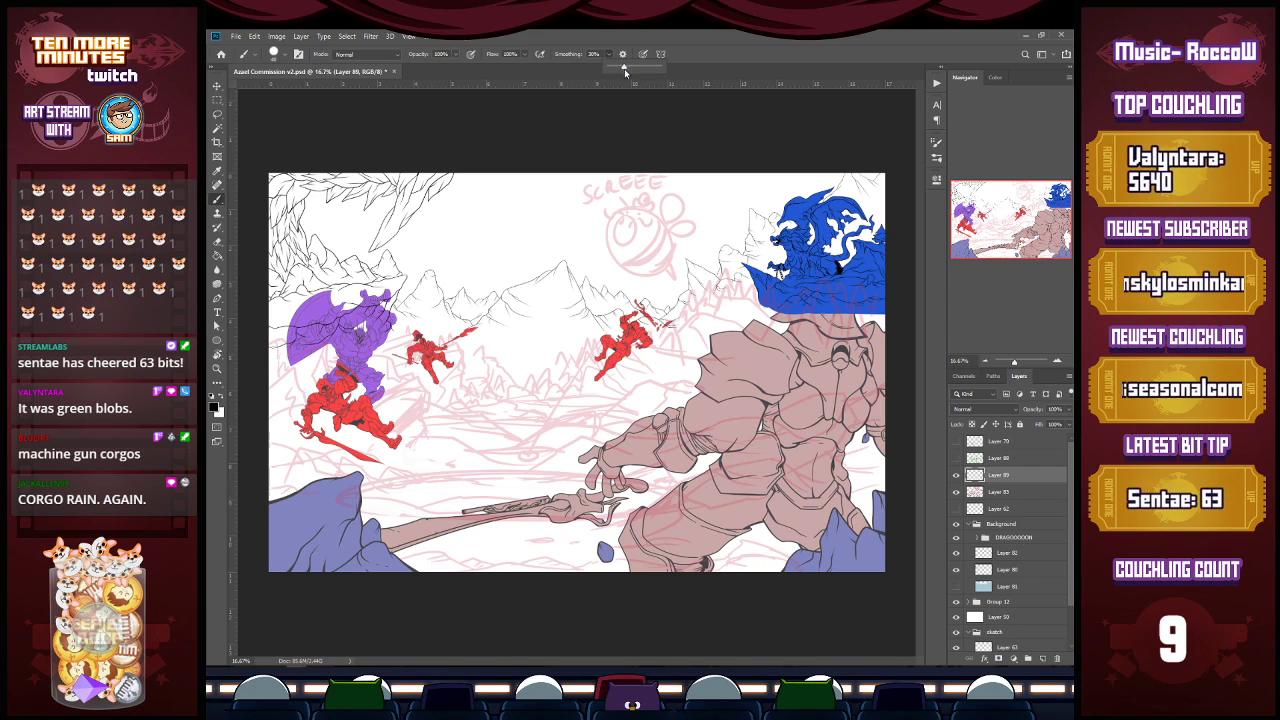
left_click(620, 127)
left_click_drag(512, 393, 550, 410)
key("ctrl+z")
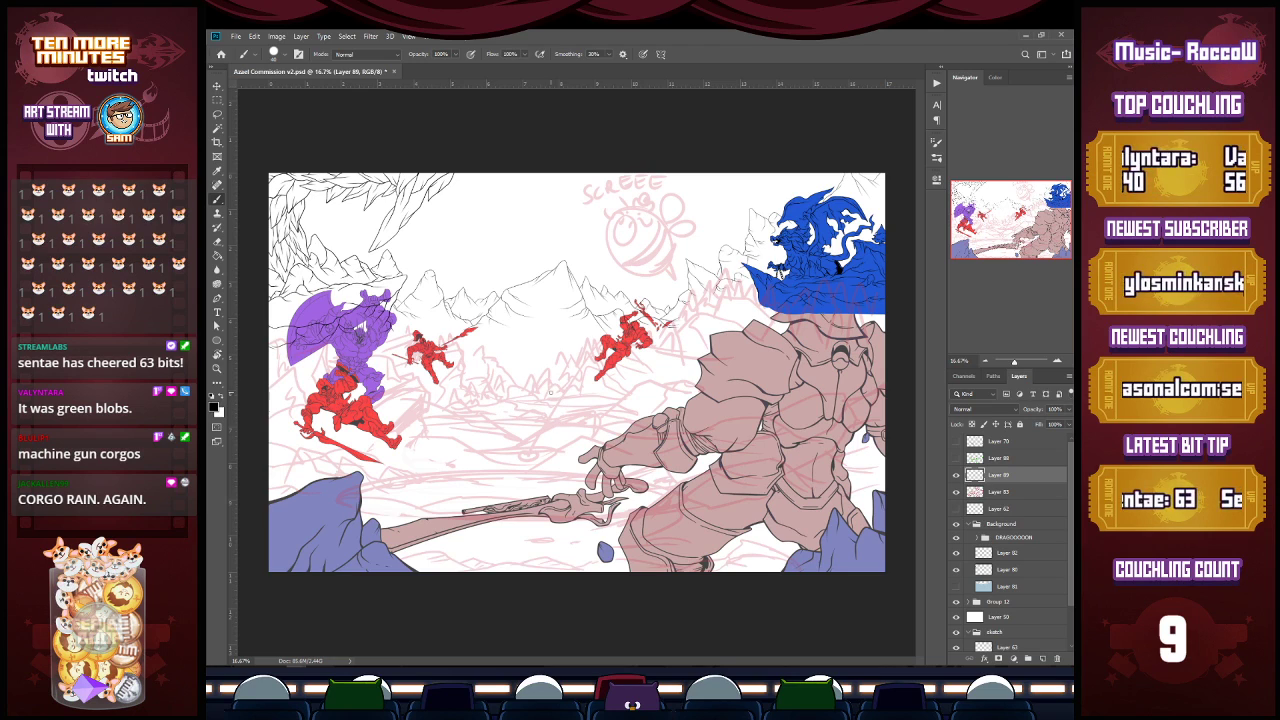
key("bracketleft")
key("bracketleft")
key("bracketleft")
key("bracketleft")
key("bracketleft")
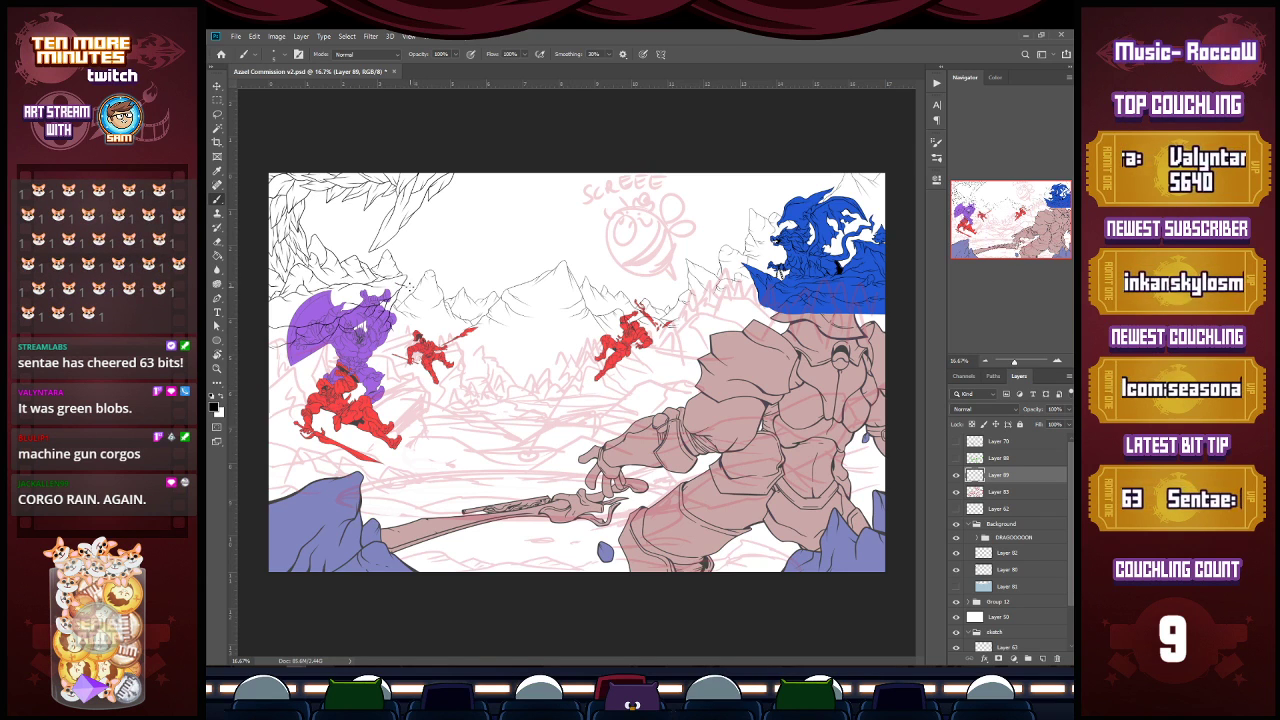
Step: Switch to the Photos window showing the snowy rock landscape reference and move it clear of the canvas
key("ctrl+space")
left_click(406, 281, "ctrl")
left_click(406, 279, "ctrl")
left_click(408, 272, "ctrl")
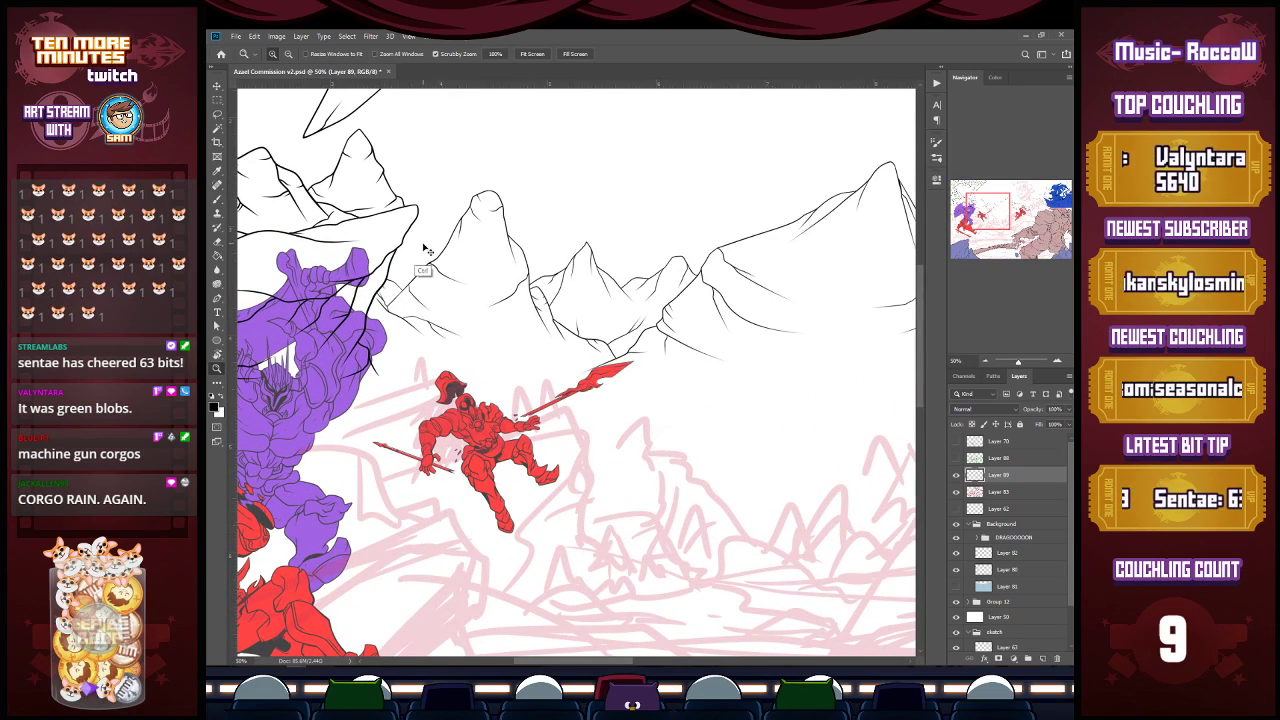
left_click(428, 300, "alt")
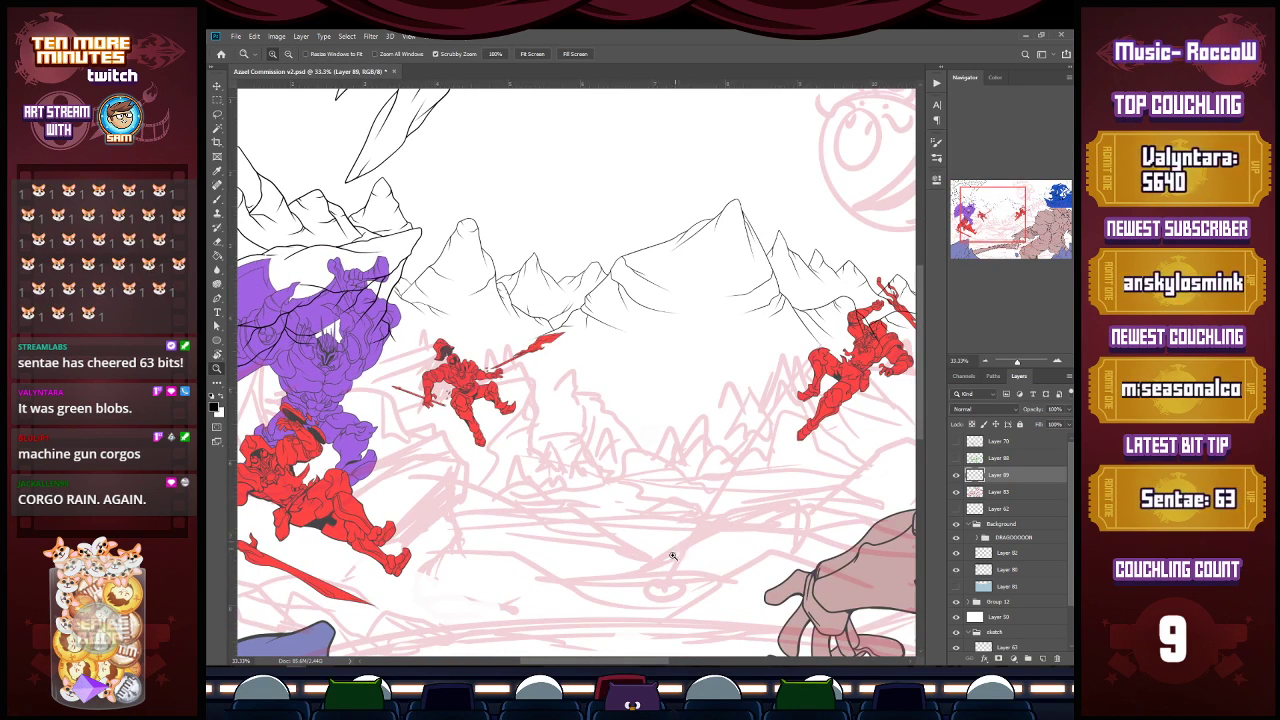
left_click_drag(650, 663, 590, 663)
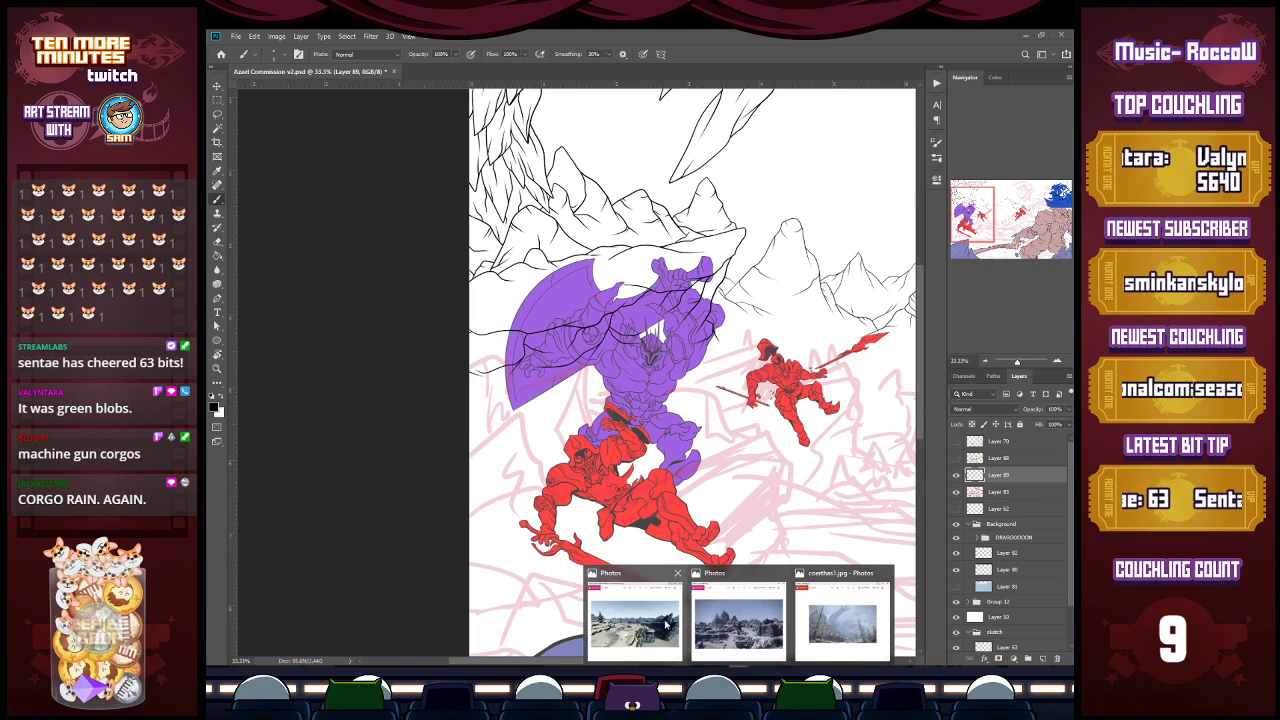
mouse_move(723, 630)
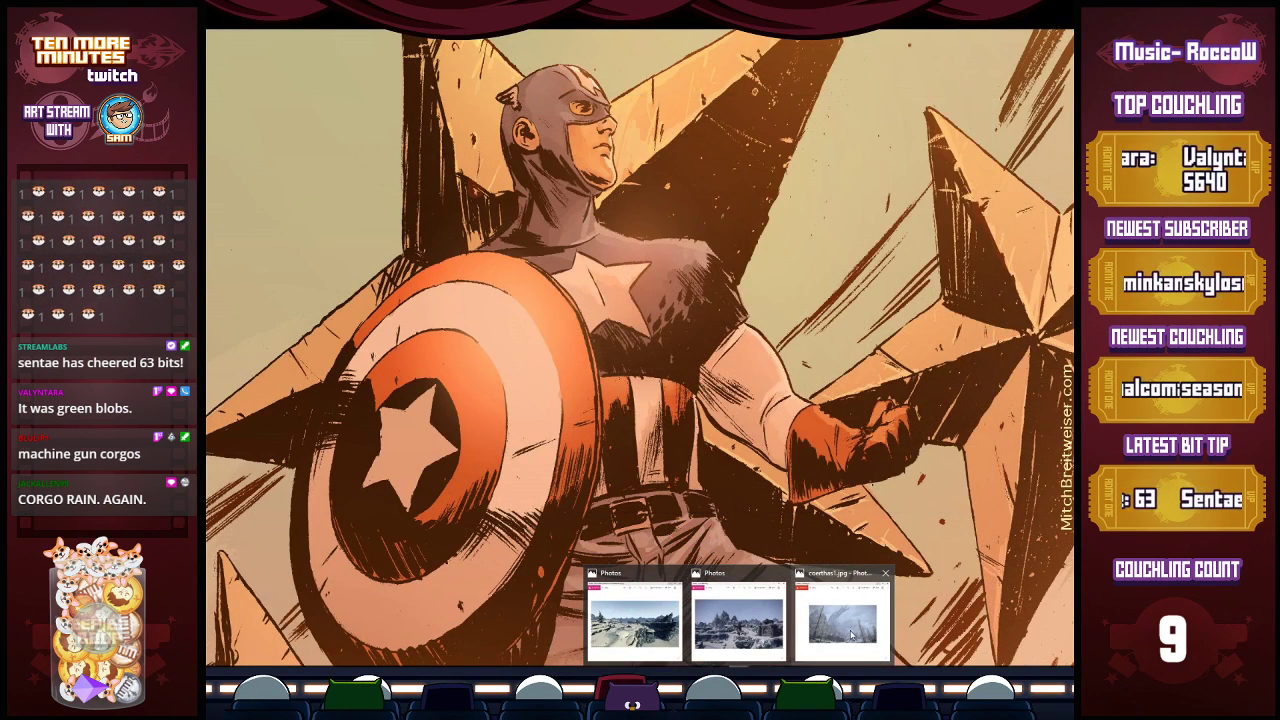
left_click(651, 630)
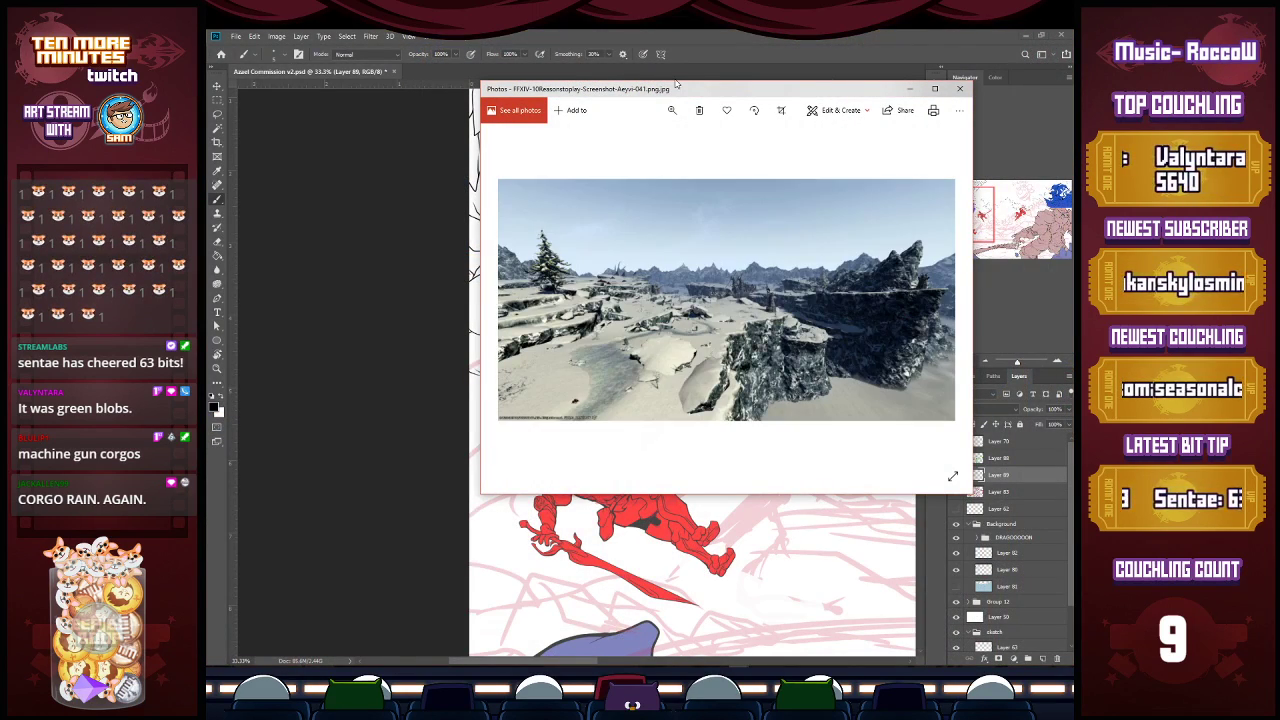
left_click_drag(698, 94, 0, 240)
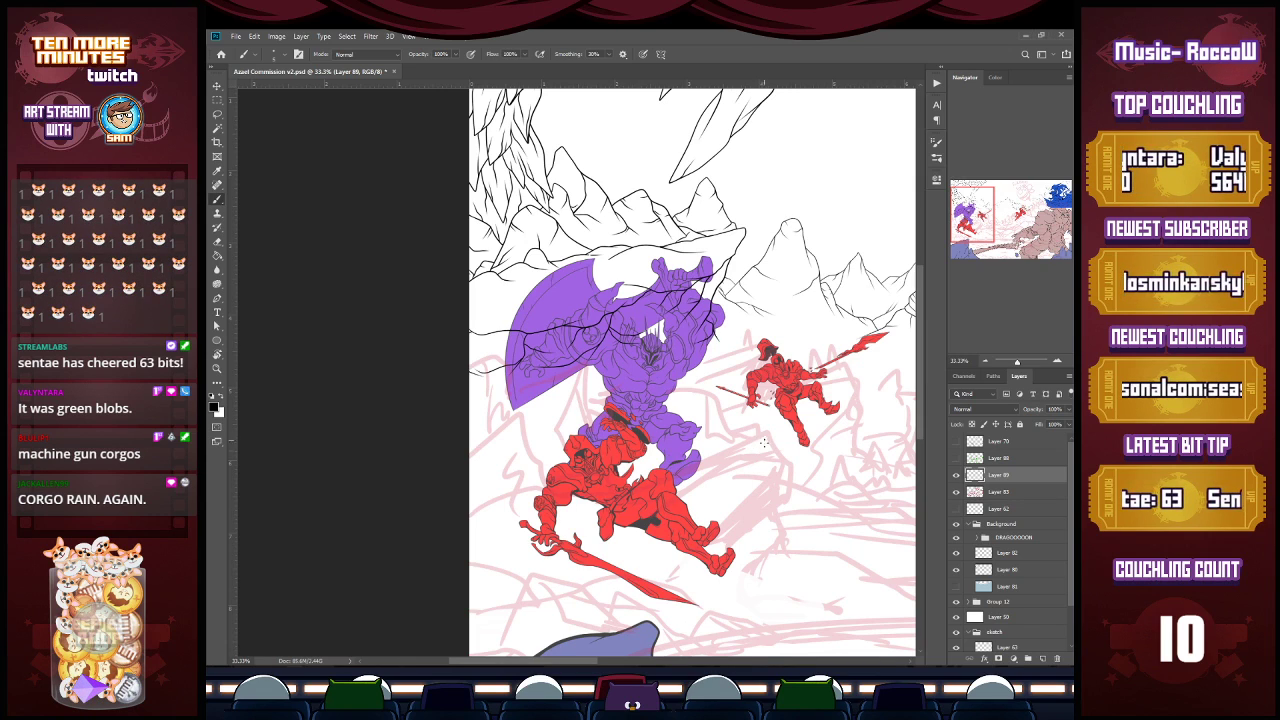
Step: Ink the pointed rock outcrop beside the purple warrior's feet, with its sloping ridge, overhanging tip and cracks down its face
left_click_drag(778, 437, 666, 480)
scroll(772, 432, "up", 1)
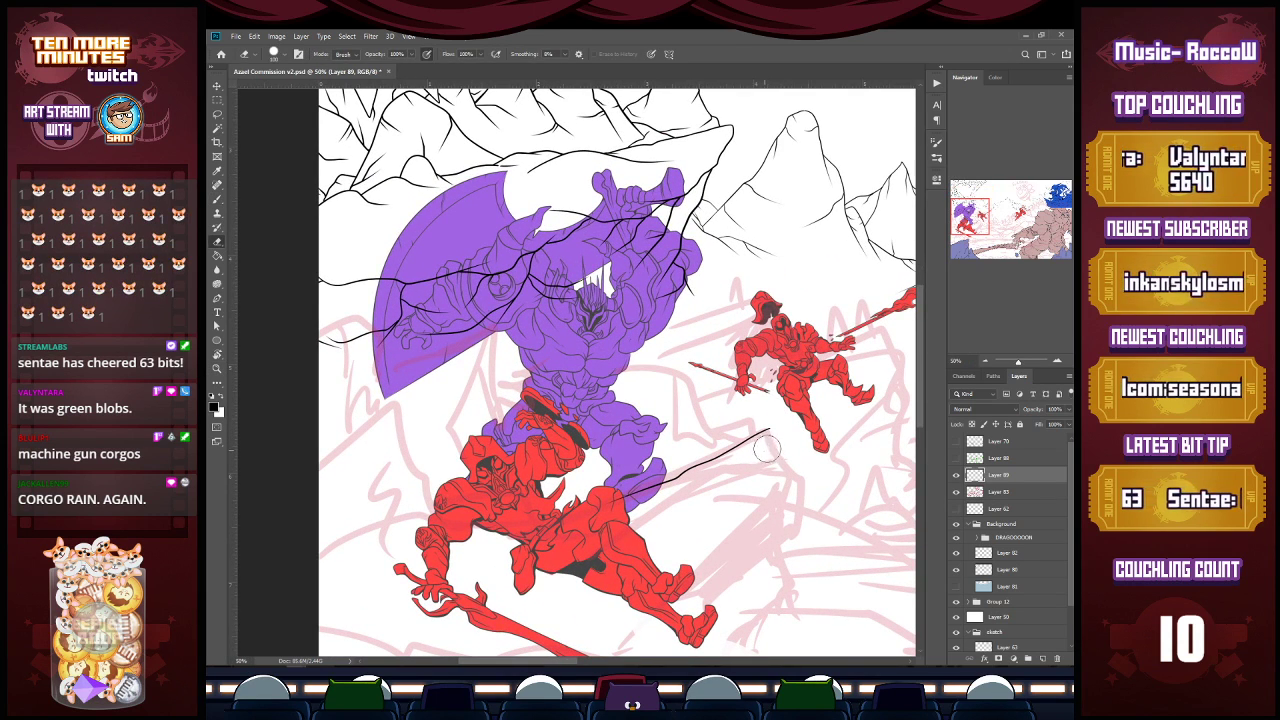
mouse_move(769, 429)
left_mouse_down()
mouse_move(795, 448)
mouse_move(788, 496)
mouse_move(666, 539)
left_mouse_up()
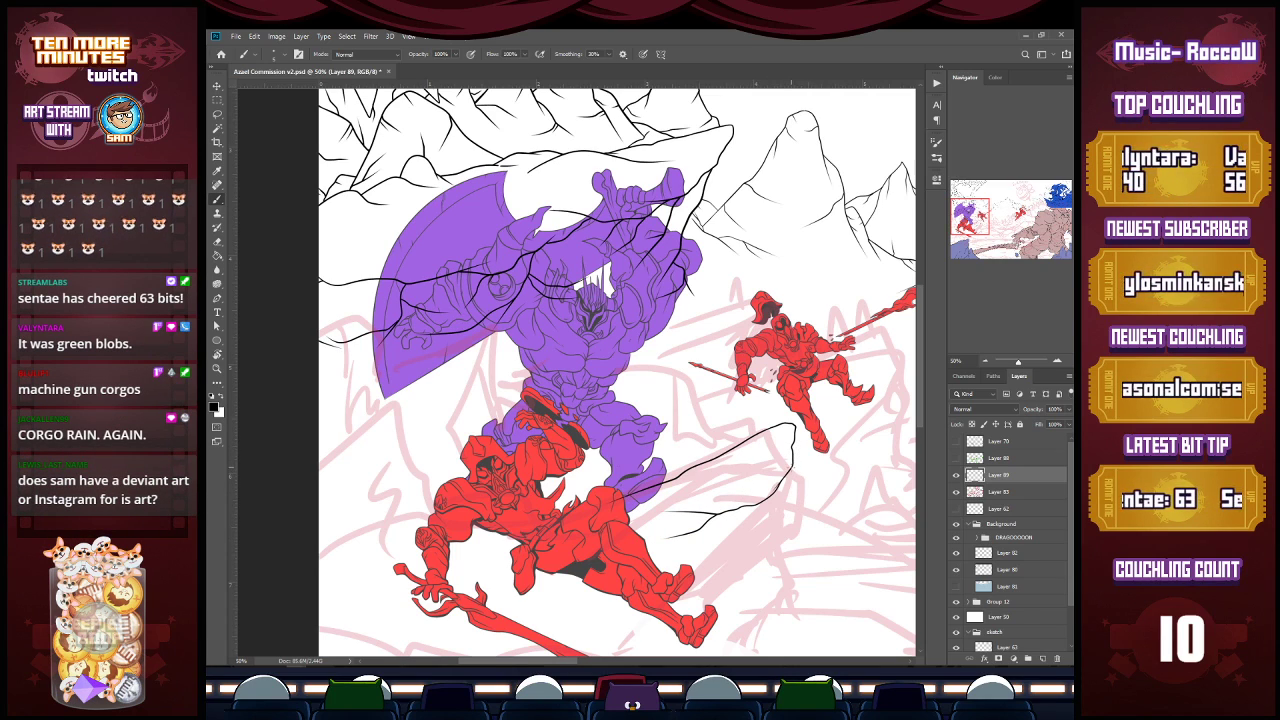
left_click_drag(793, 464, 785, 552)
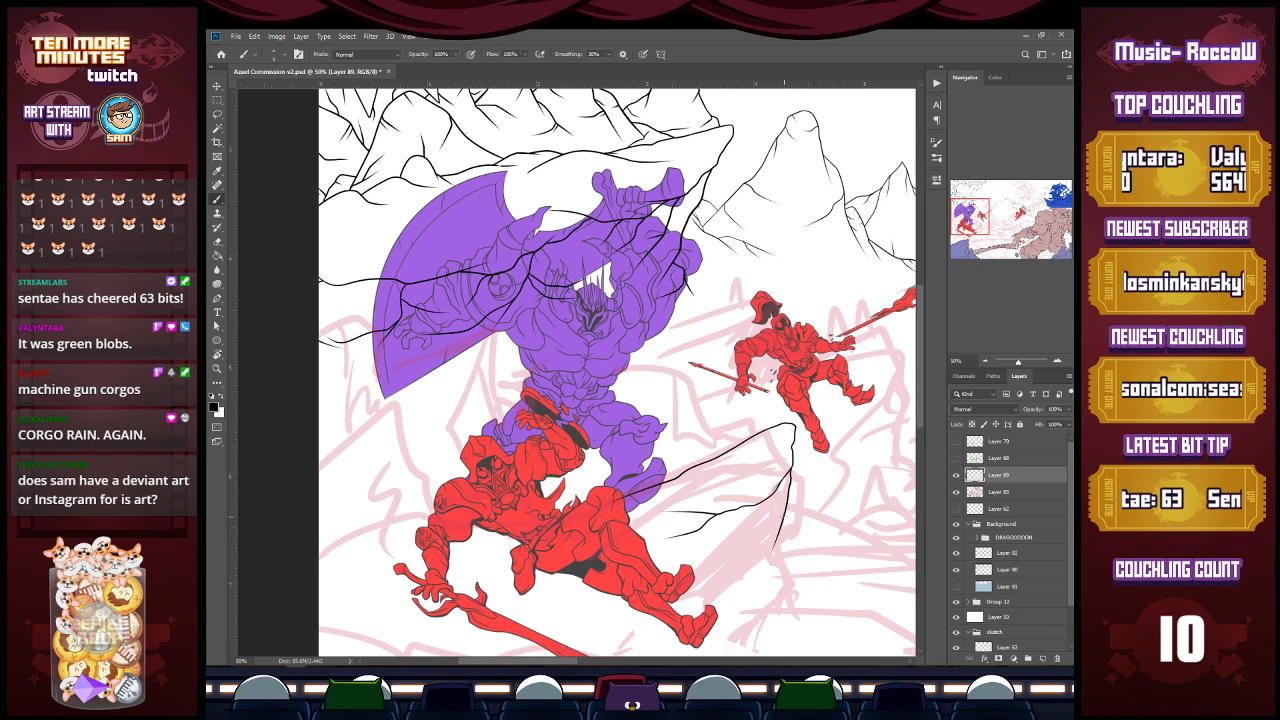
left_click_drag(786, 562, 722, 592)
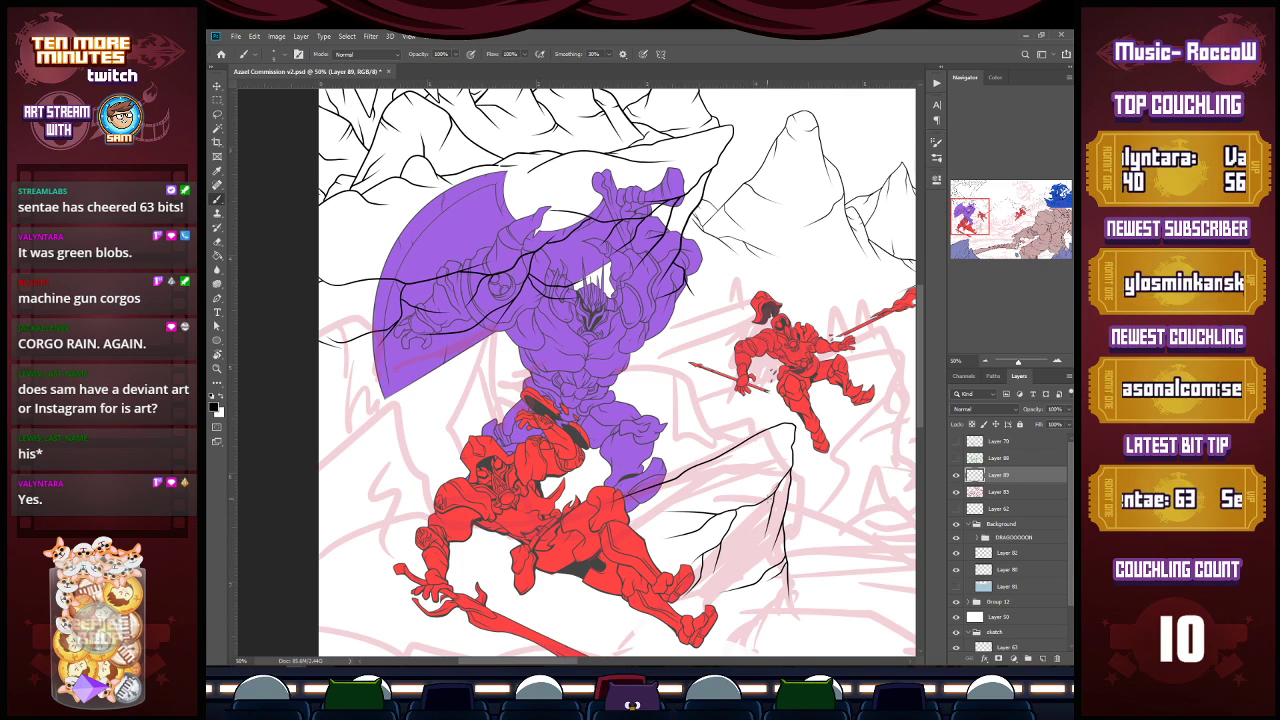
Step: Extend the outcrop's ridge line across the fallen red knight and refine its far end with the eraser
key("z")
left_click(789, 547, "alt")
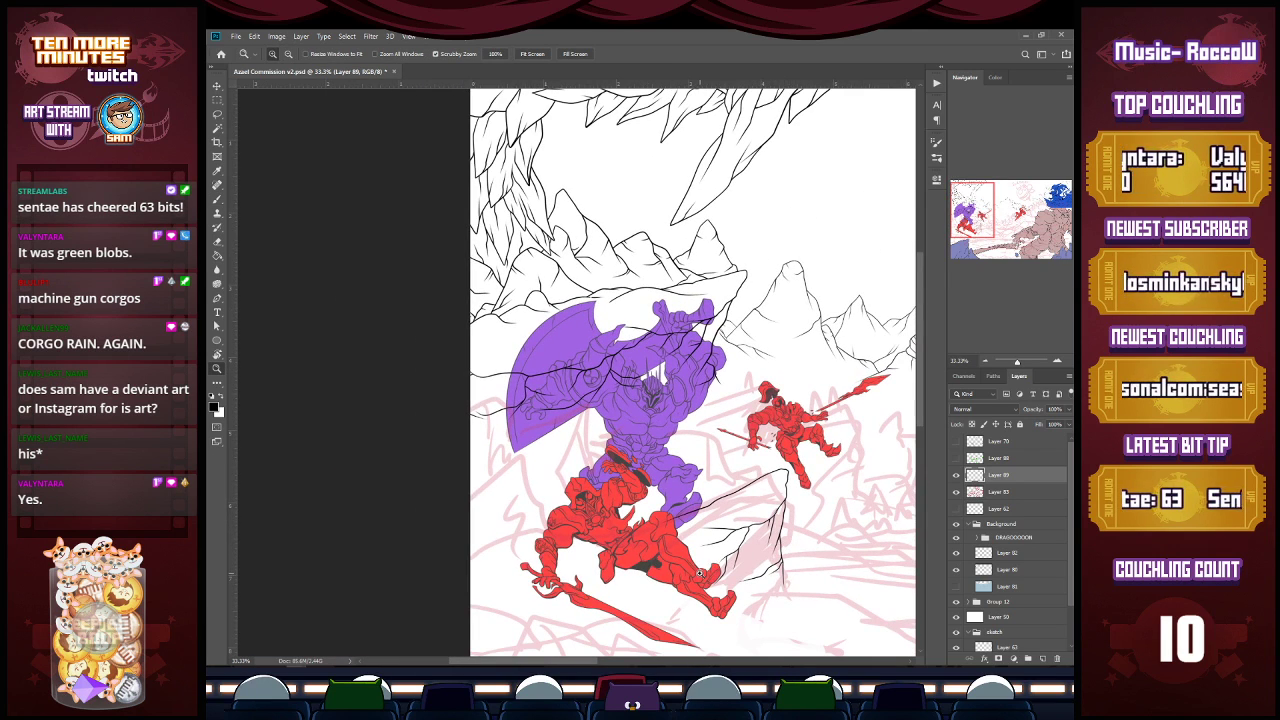
key("ctrl+space")
left_click(699, 573)
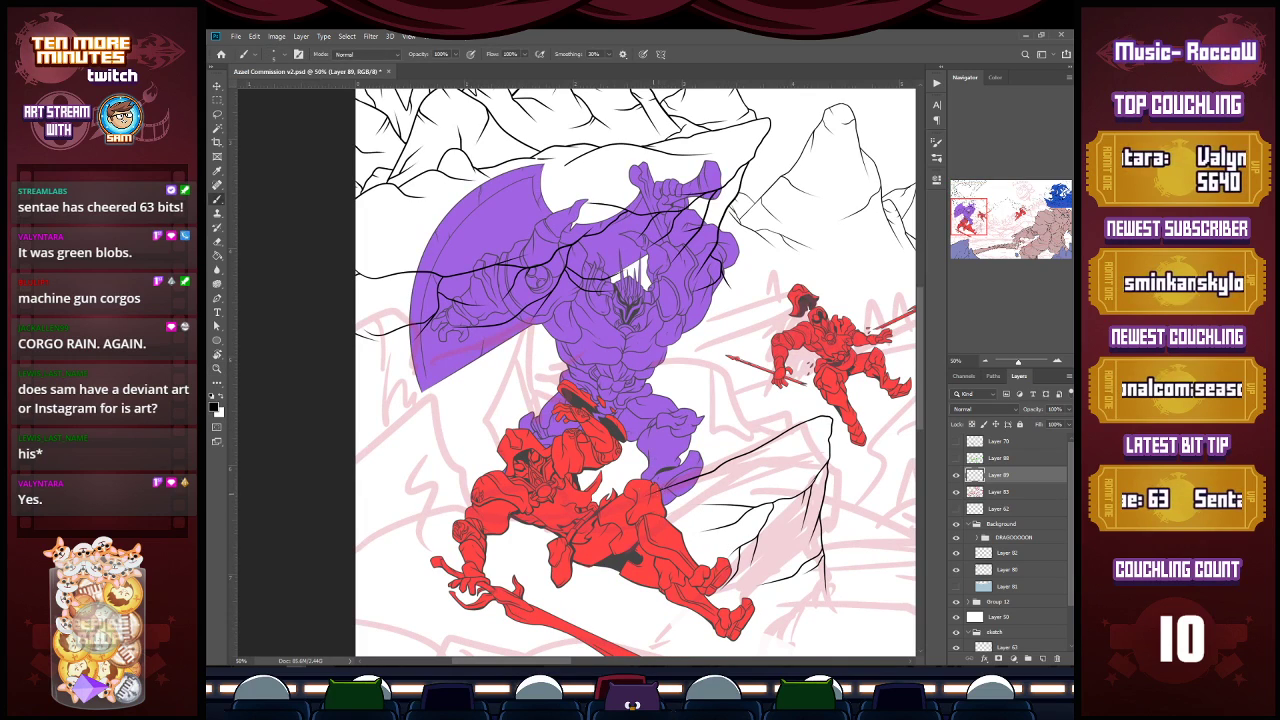
key("e")
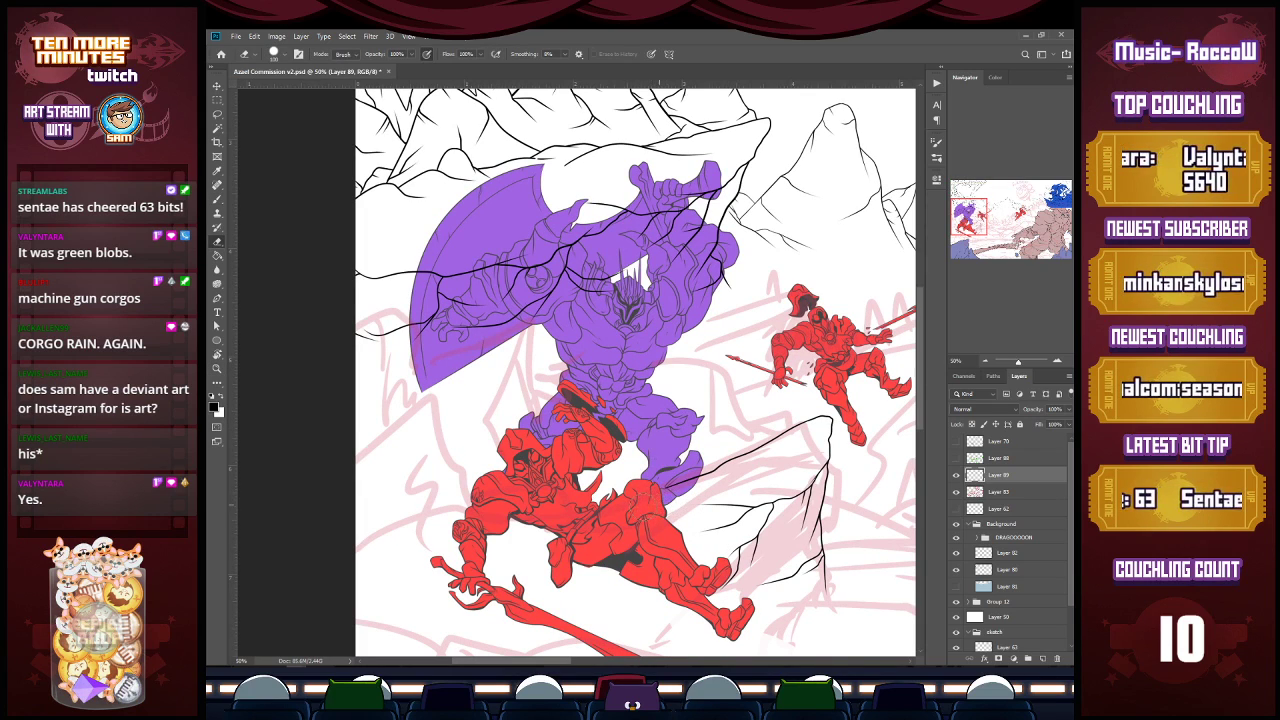
key("b")
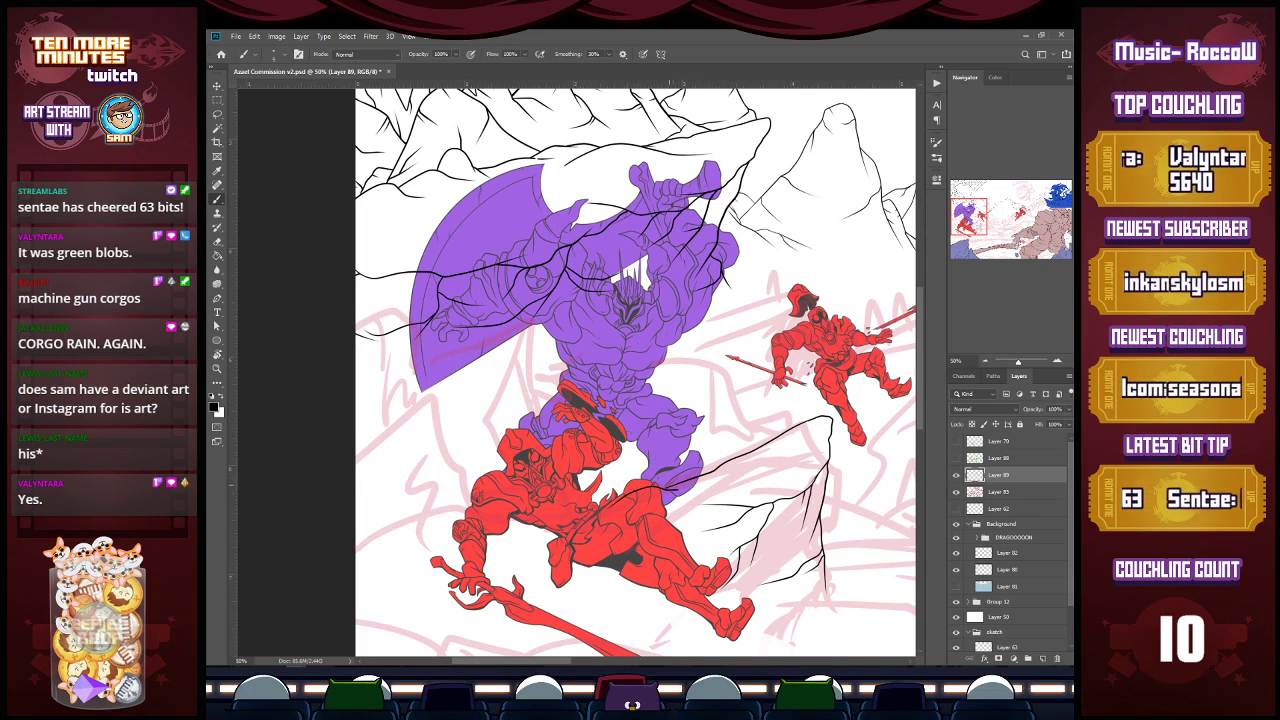
left_click_drag(615, 498, 490, 478)
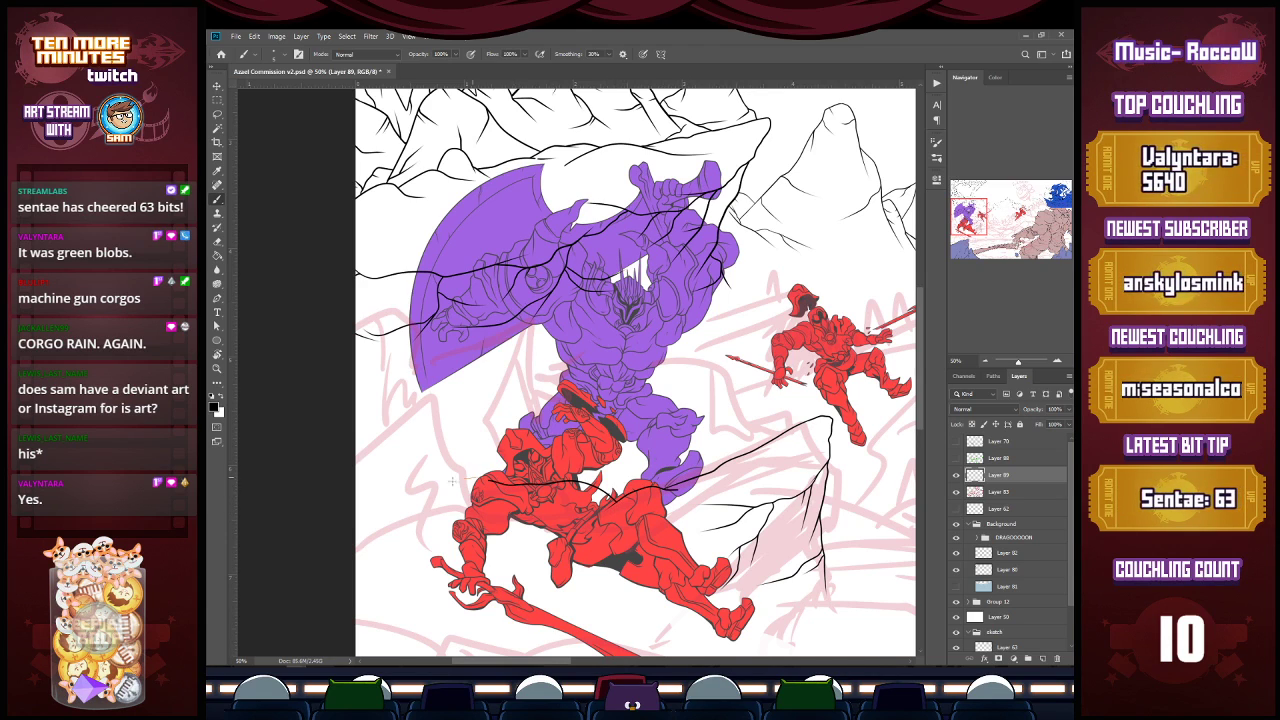
key("e")
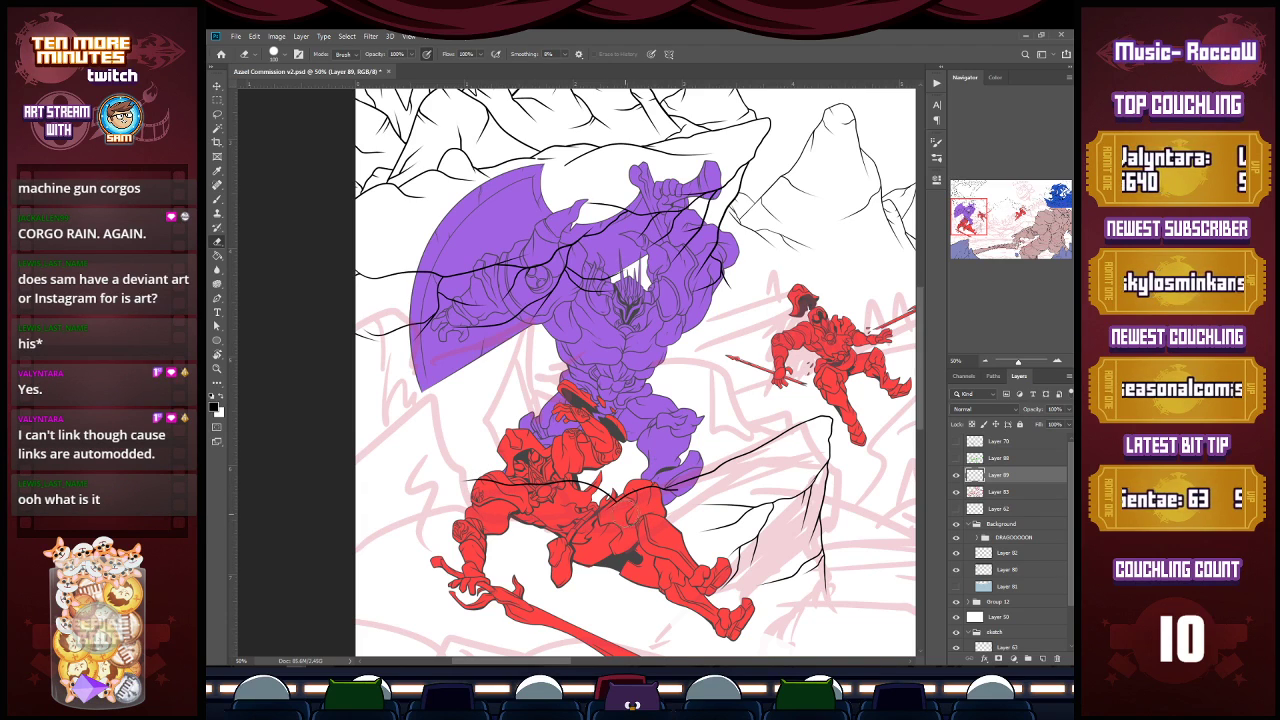
left_click_drag(440, 485, 478, 505)
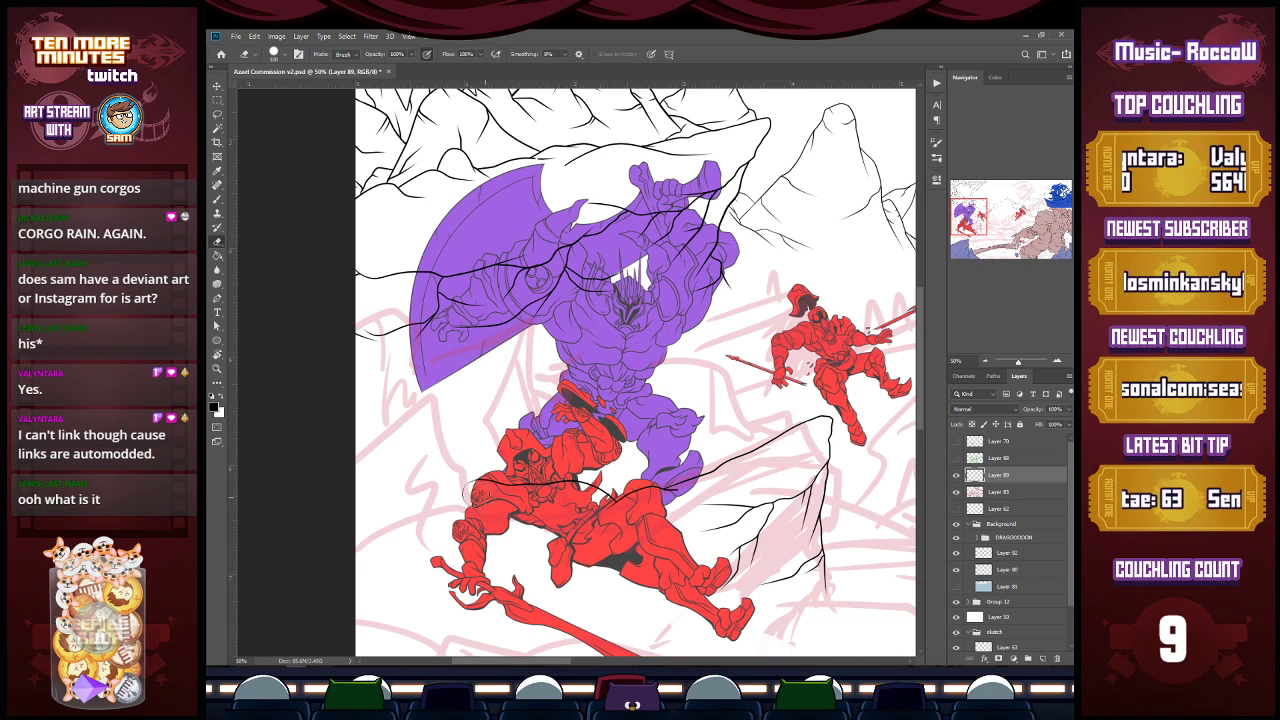
key("b")
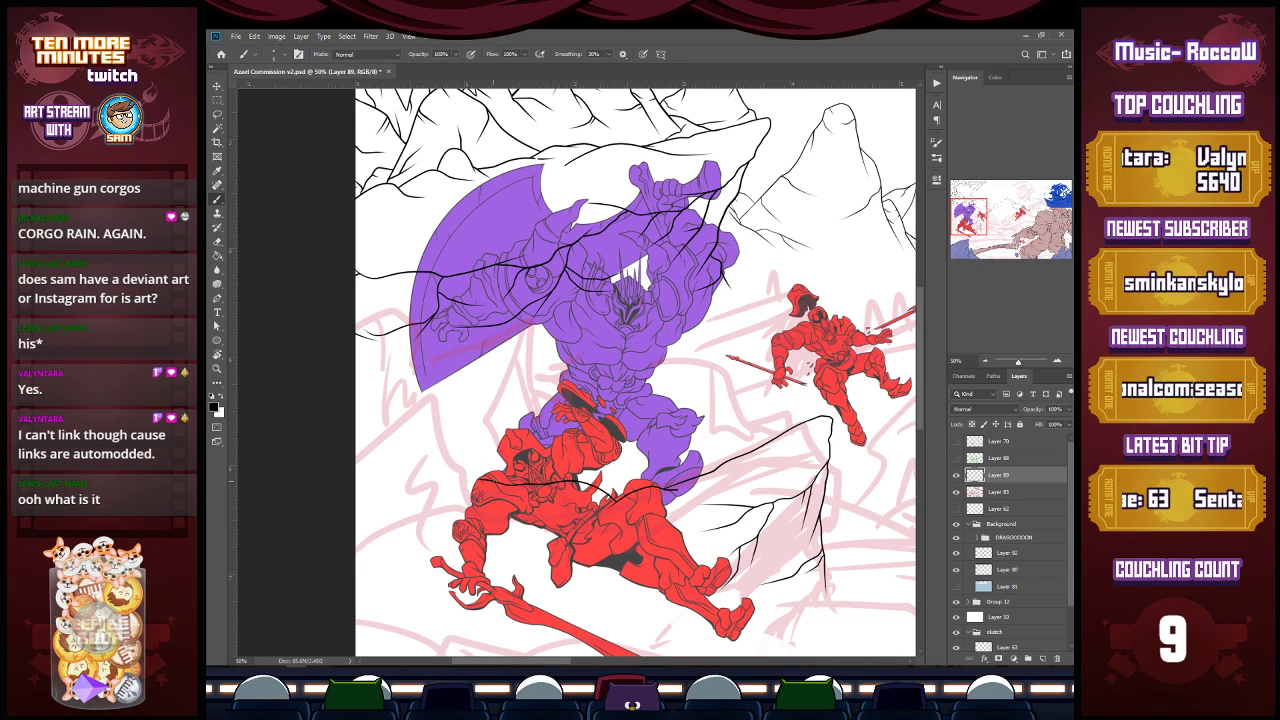
Step: Ink the jagged rock peak below the axe blade out to the canvas edge and clean up its overlapping lines
left_click_drag(490, 474, 436, 443)
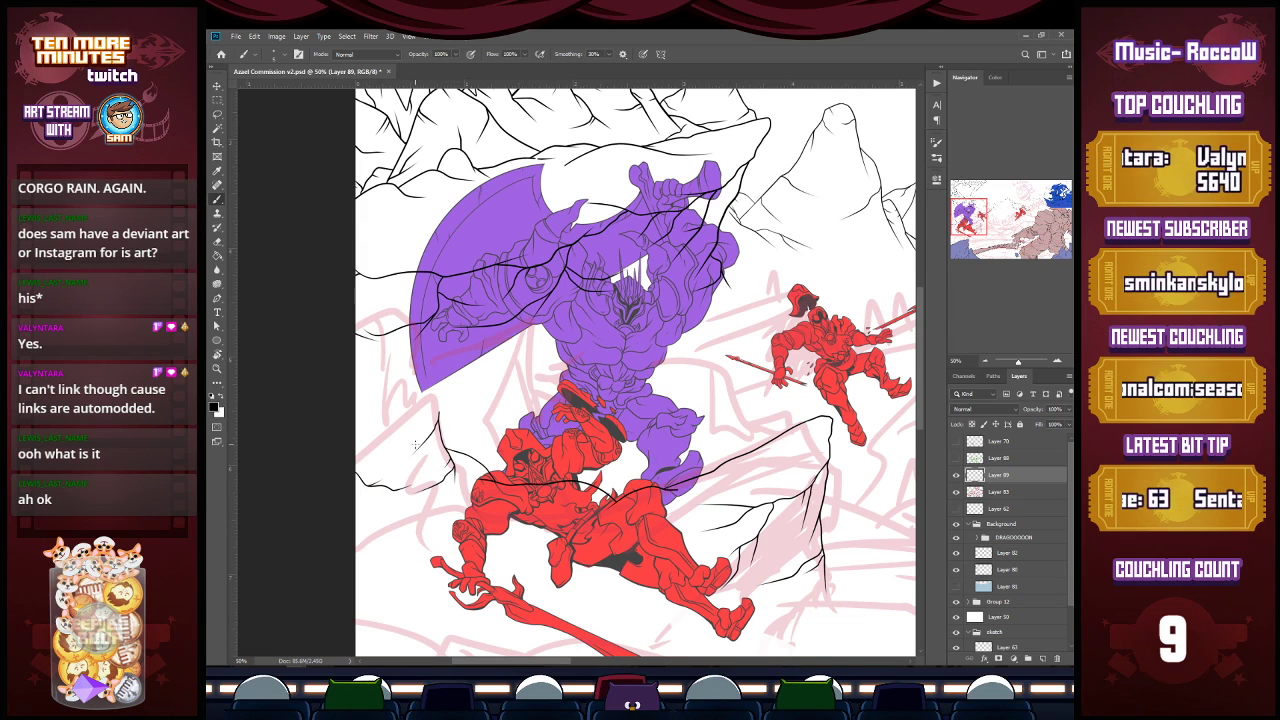
left_click_drag(356, 442, 410, 392)
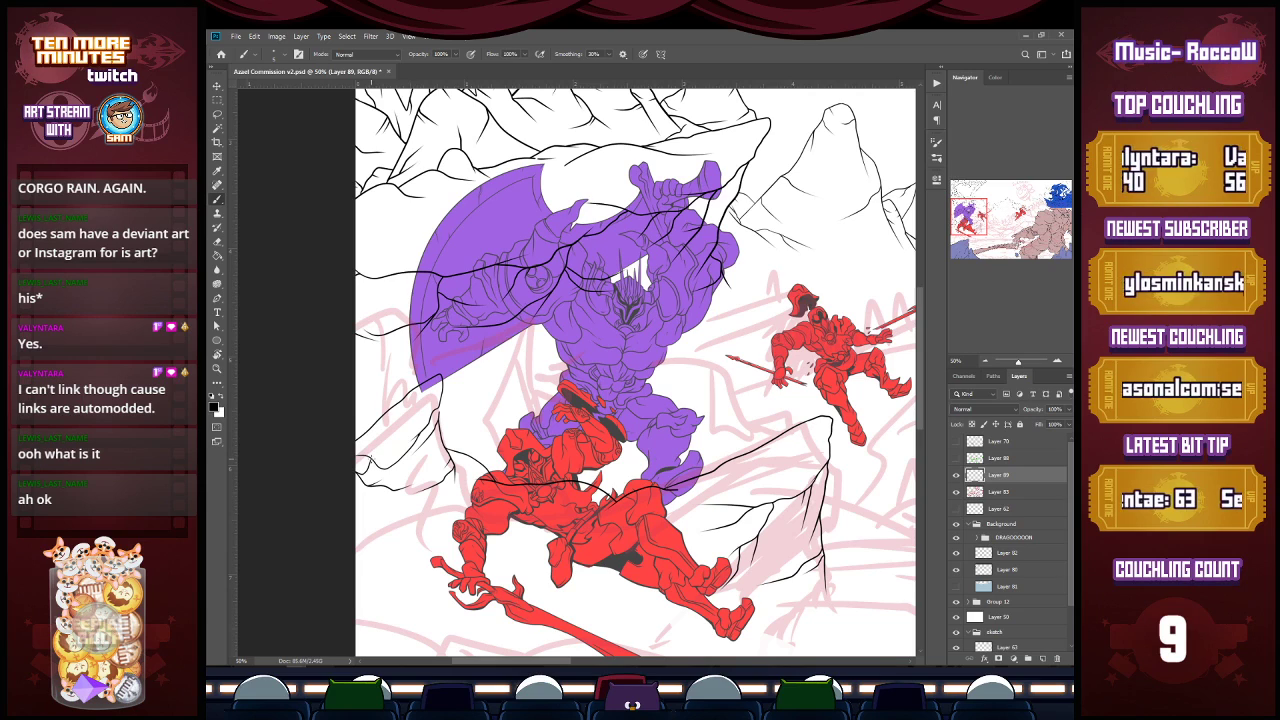
key("e")
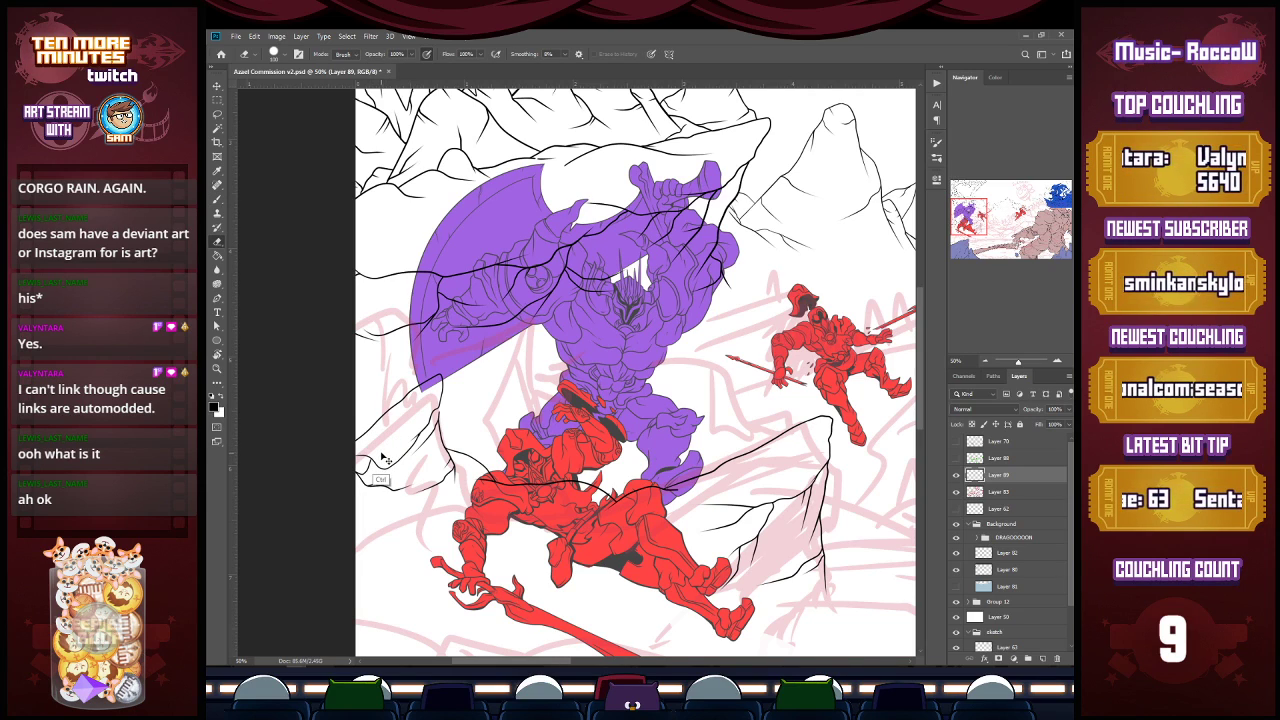
key("b")
scroll(381, 458, "up", 2)
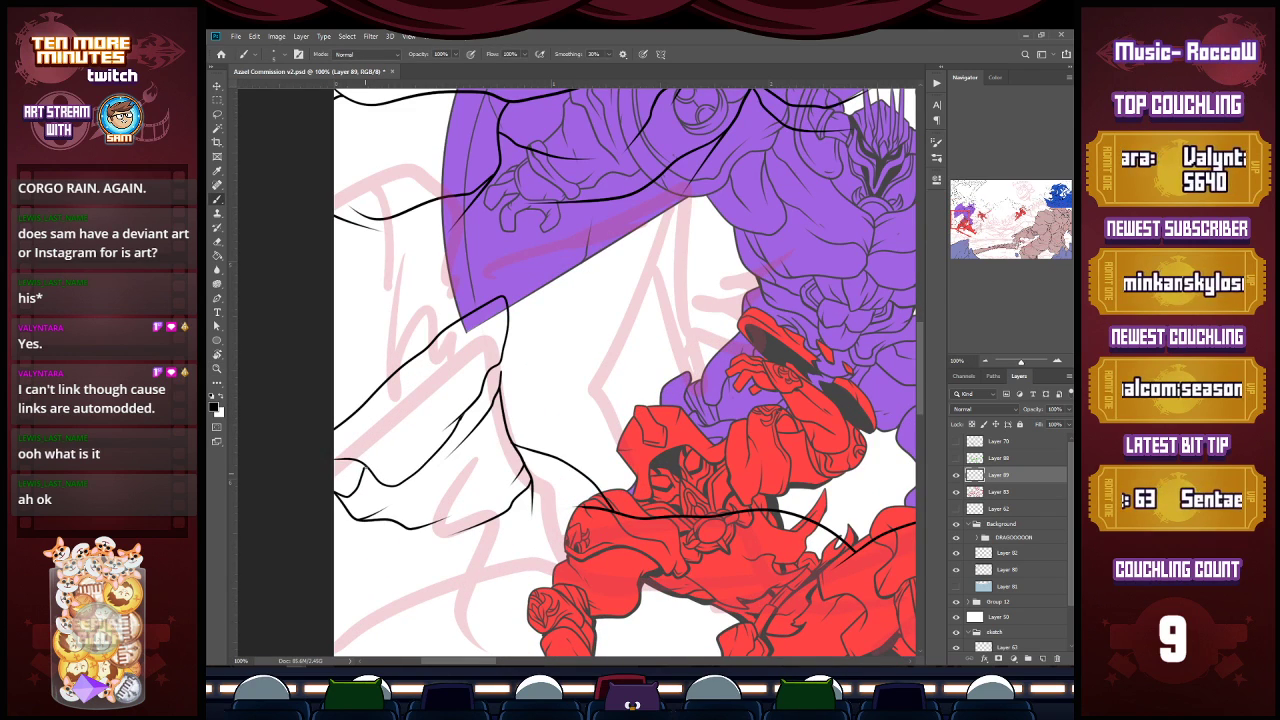
key("e")
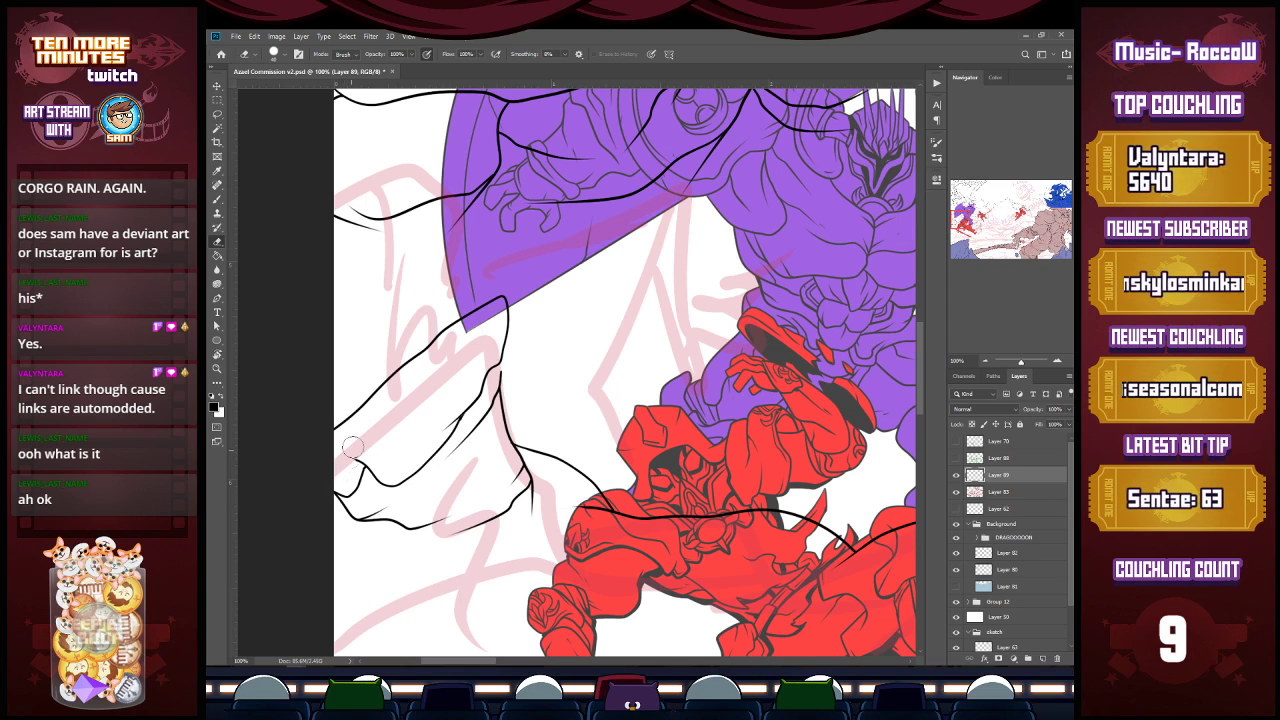
key("b")
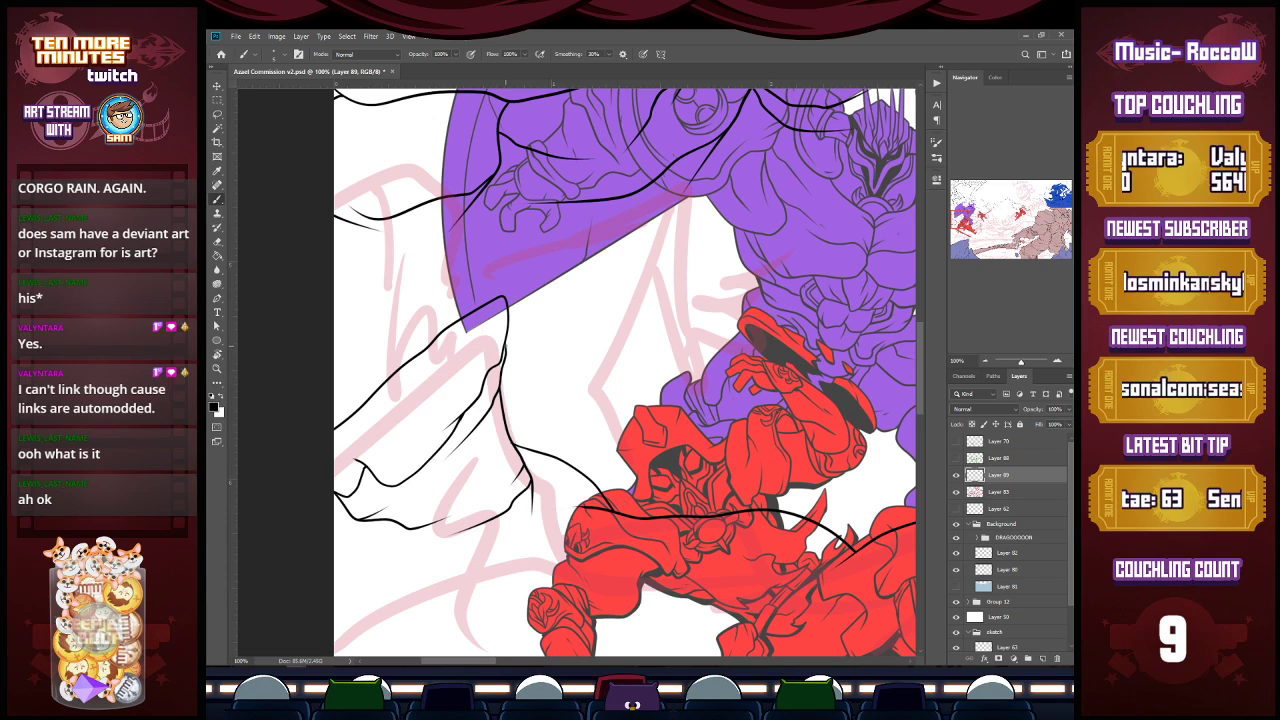
Step: Ink the lower contour and short crack lines beneath the rock peak, running towards the fallen red knight's arm
key("z")
left_click(525, 365, "alt")
key("b")
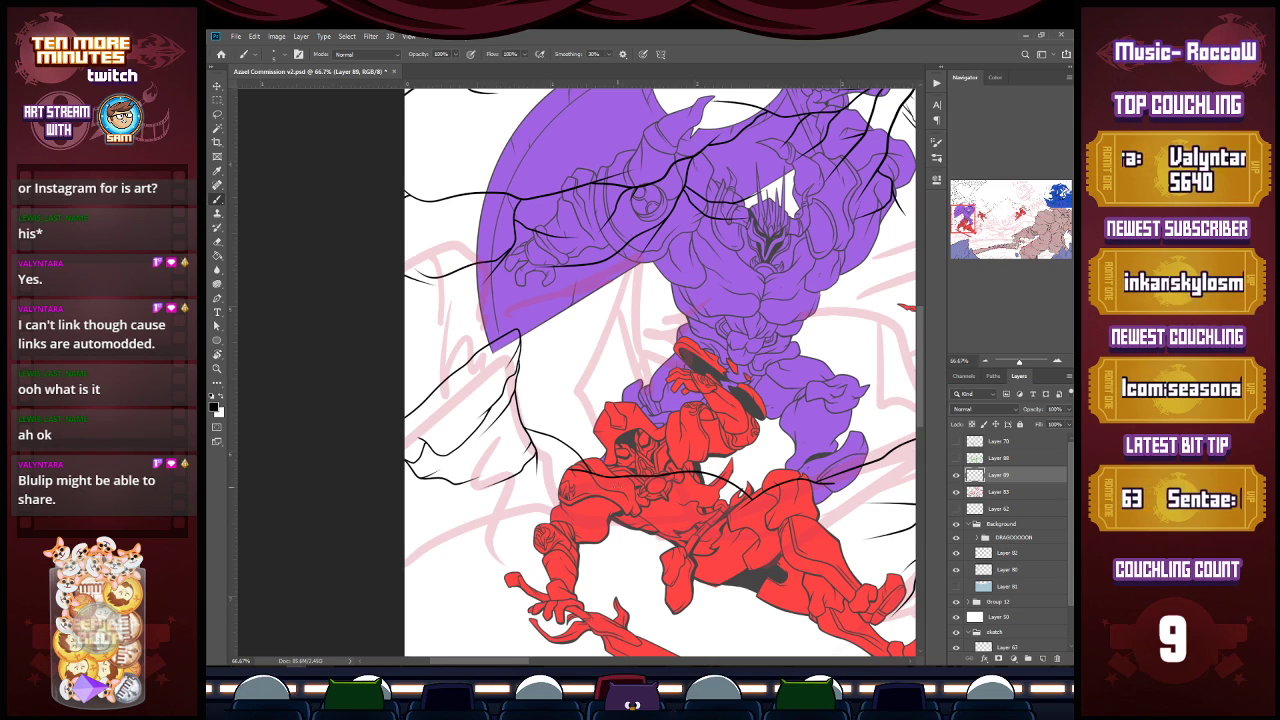
left_click_drag(404, 494, 540, 516)
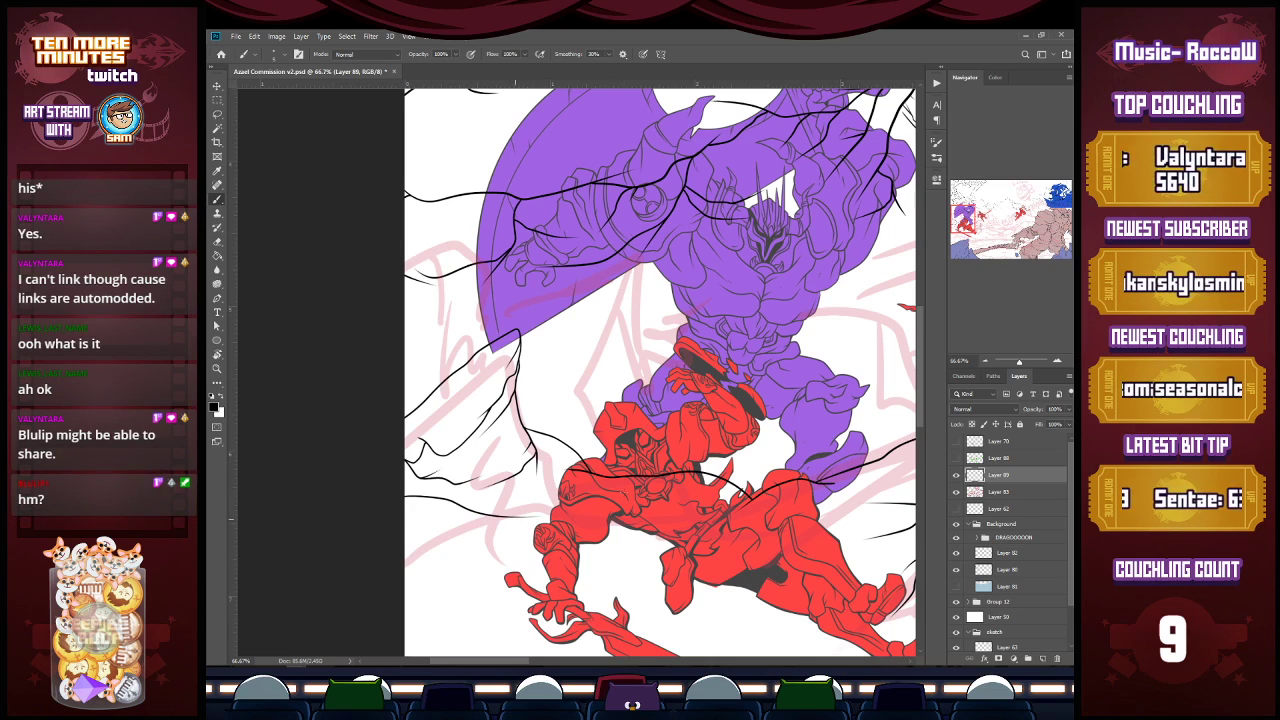
left_click_drag(457, 505, 533, 487)
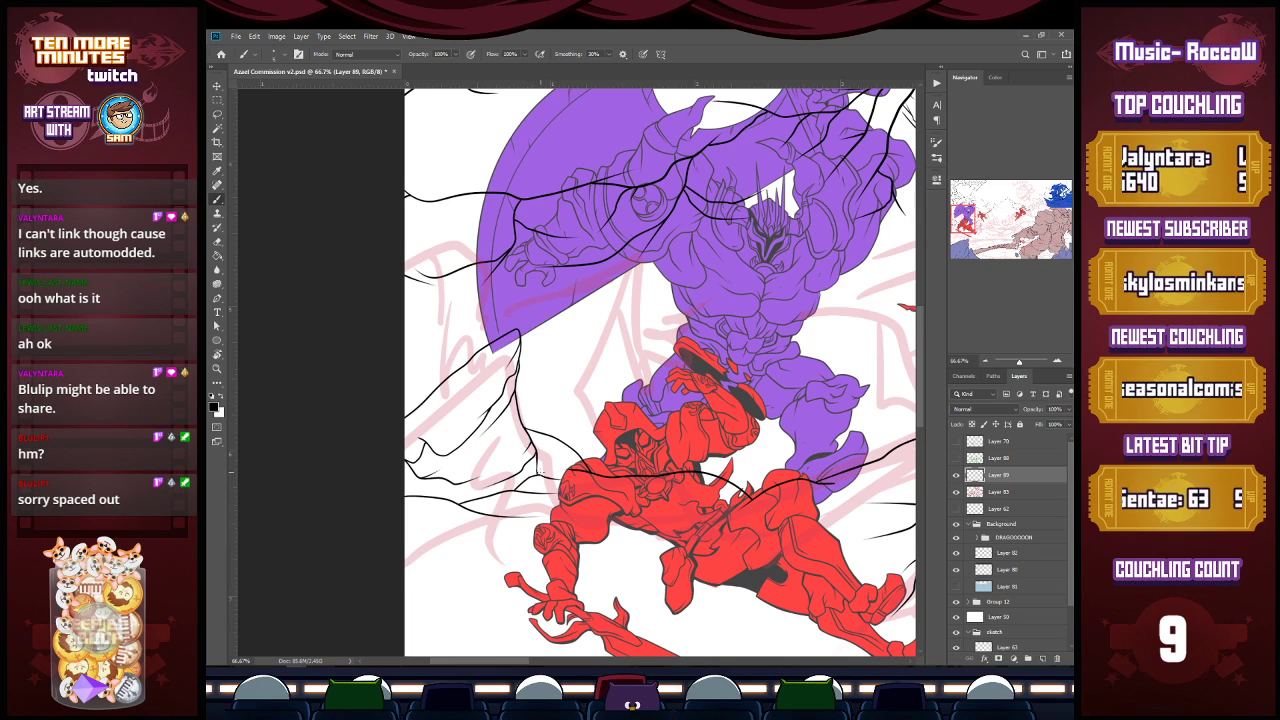
Step: Ink a curving ledge line from beneath the fallen red knight's hand, across the sword, to the knight's legs
key("z")
key("ctrl+minus")
key("ctrl+minus")
key("ctrl+minus")
mouse_move(606, 661)
left_mouse_down()
mouse_move(657, 661)
mouse_move(610, 661)
left_mouse_up()
key("b")
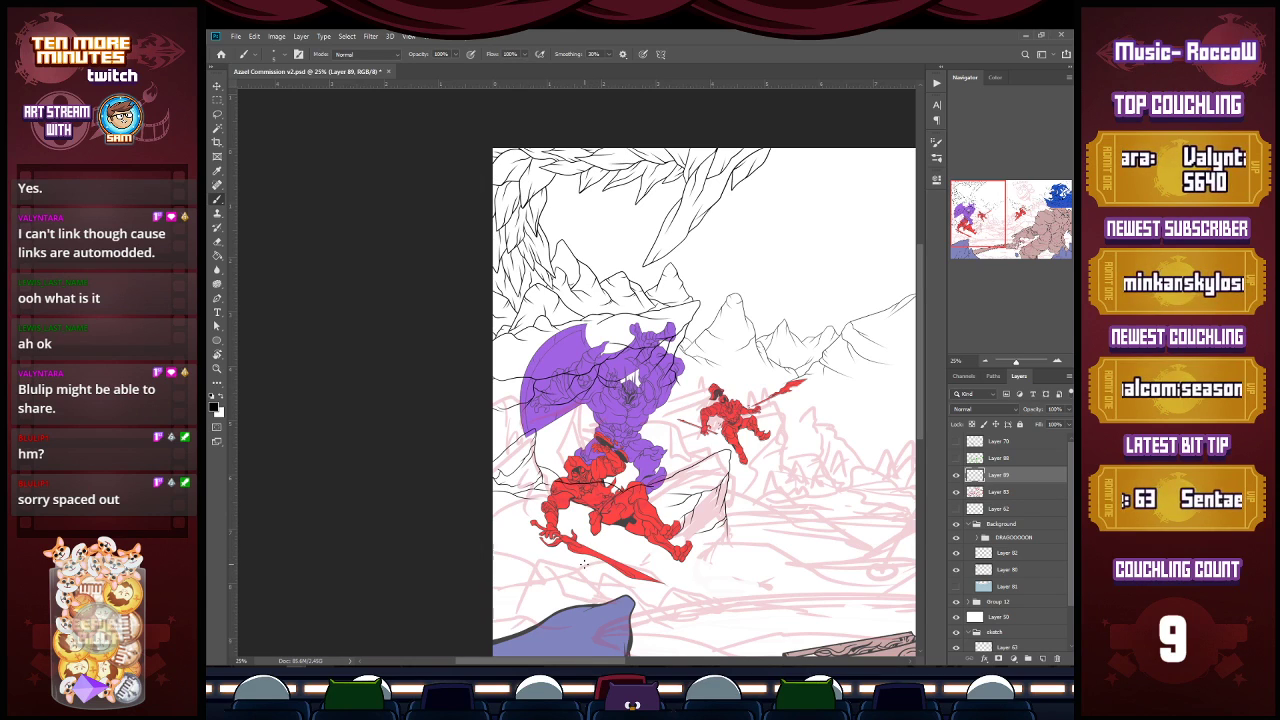
key("z")
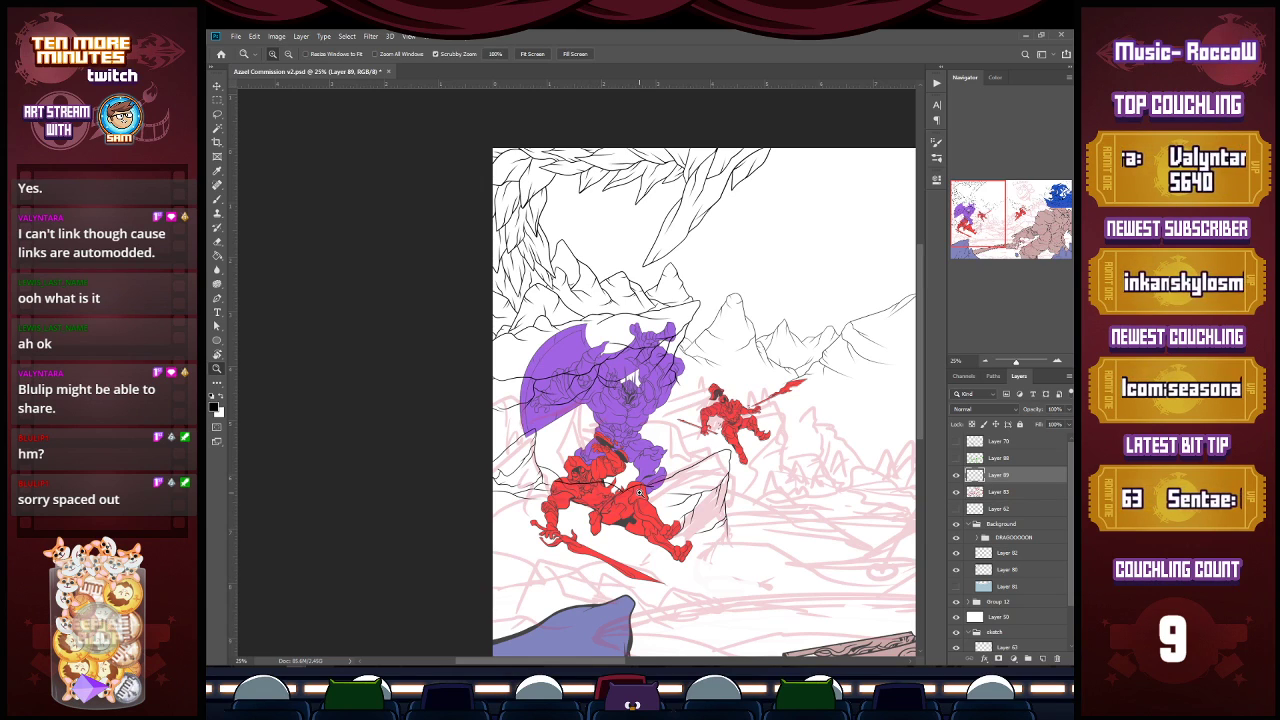
key("b")
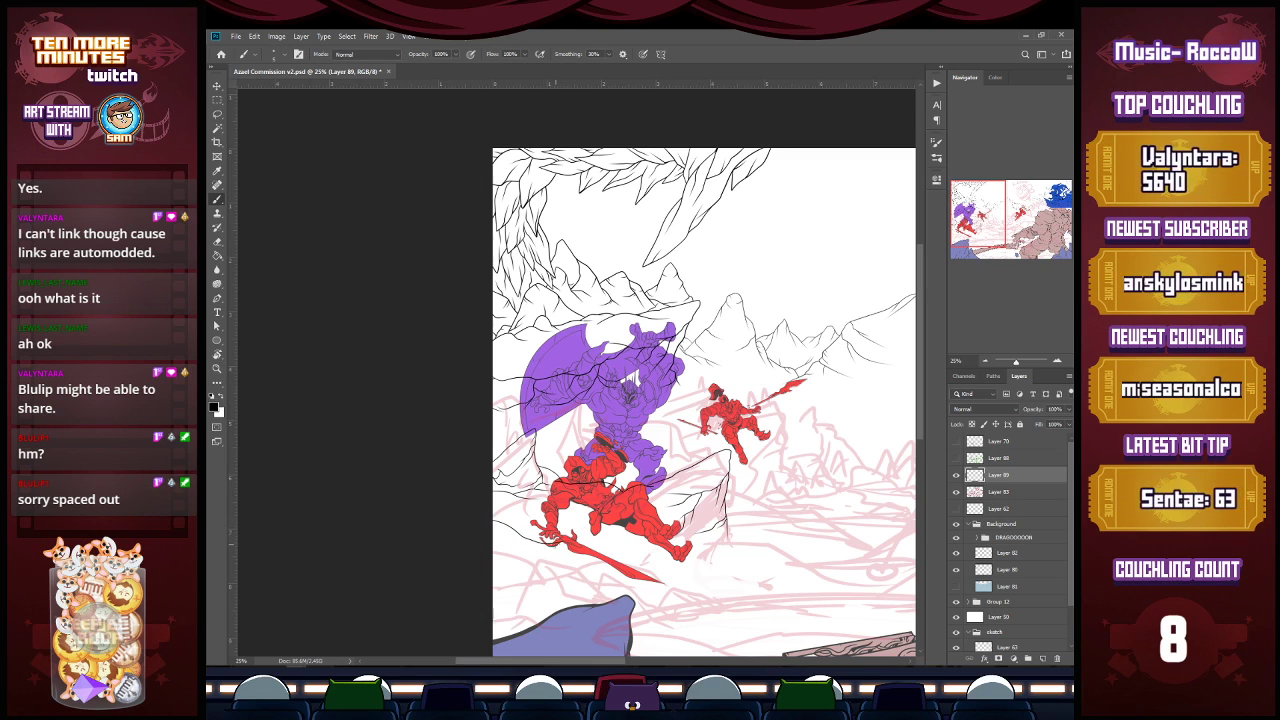
key("z")
left_click(549, 544)
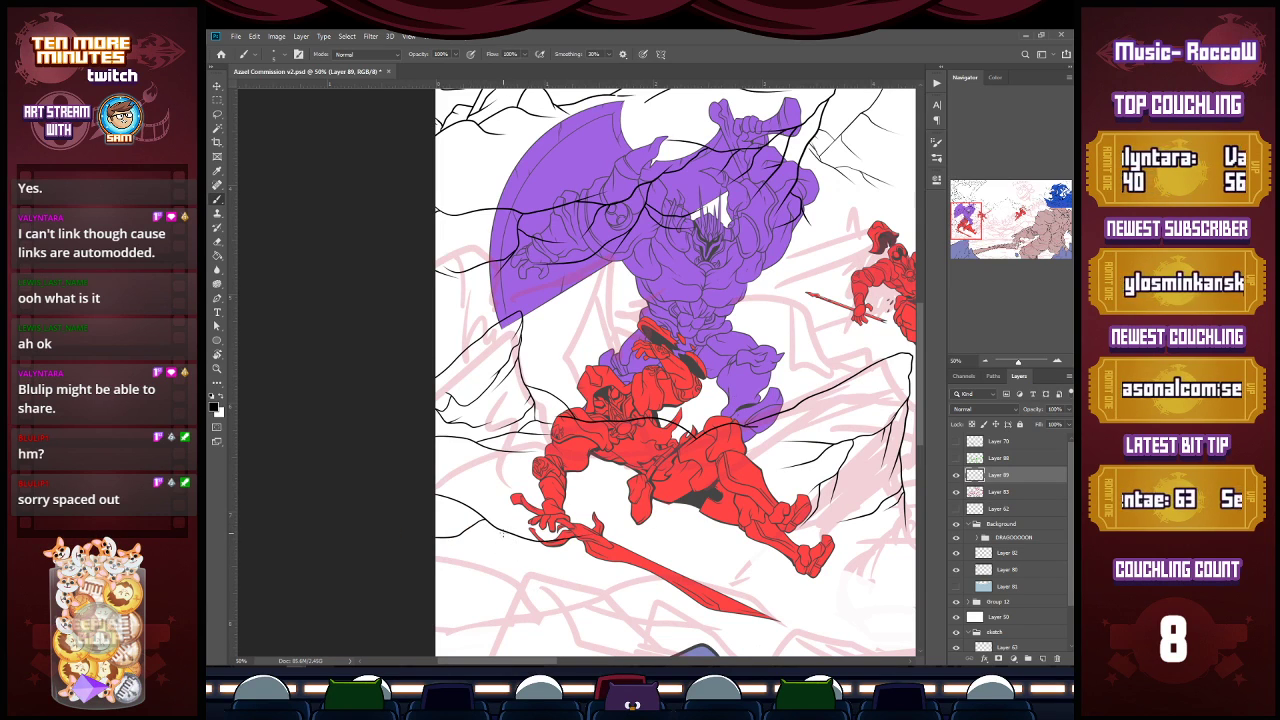
mouse_move(507, 538)
left_mouse_down()
mouse_move(552, 559)
mouse_move(519, 547)
mouse_move(695, 525)
mouse_move(746, 489)
left_mouse_up()
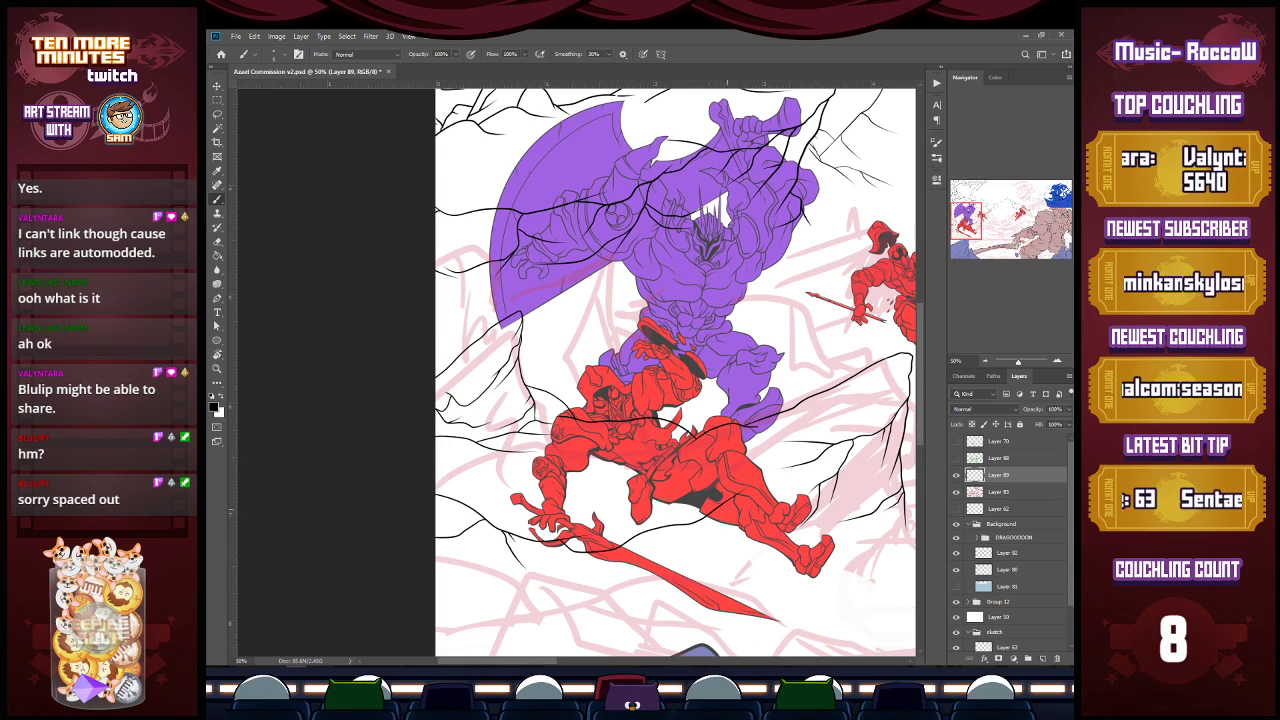
left_click_drag(720, 530, 792, 495)
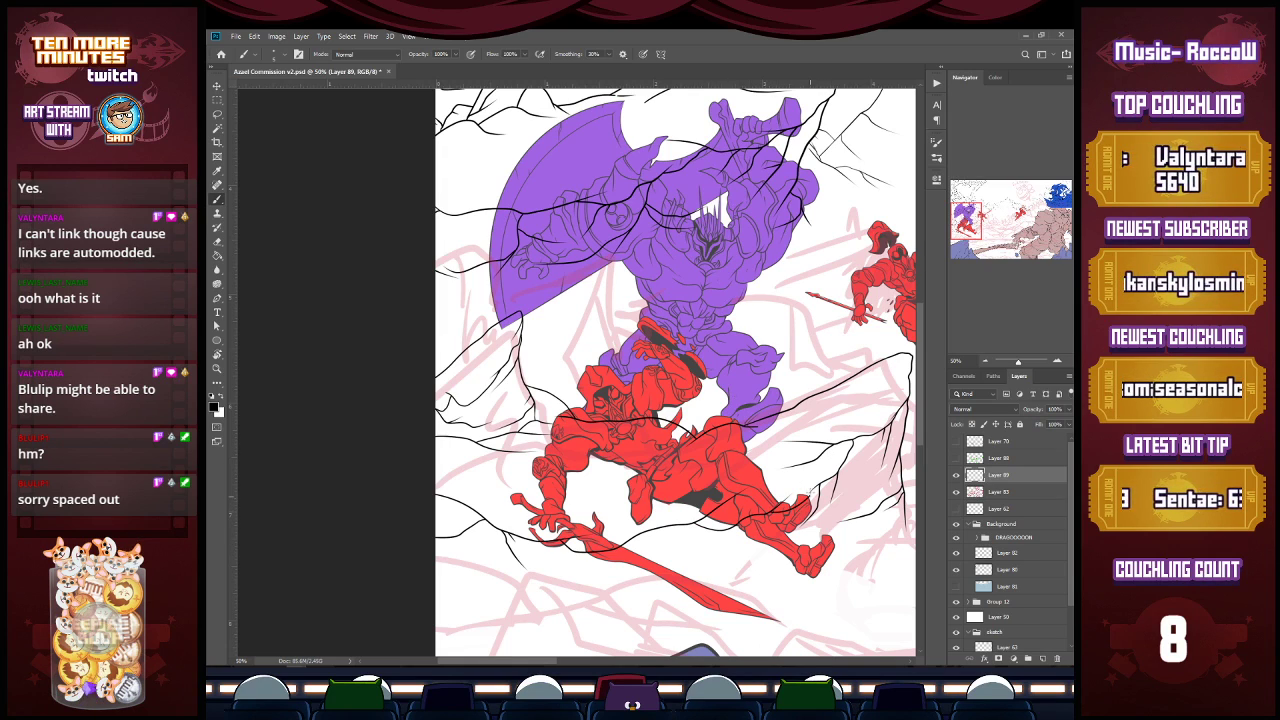
Step: Clean up the ledge line near the red knight's raised foot and join it to the outcrop's cracks
key("e")
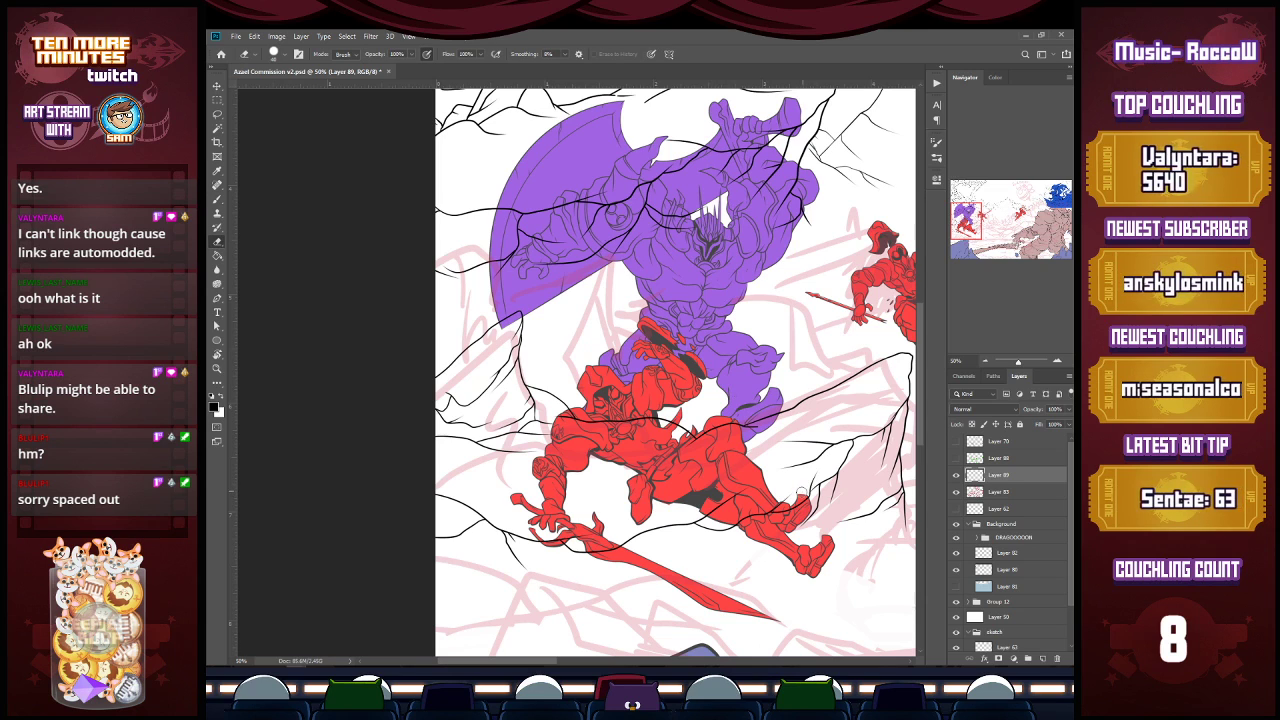
key("z")
left_click(814, 486)
key("b")
key("e")
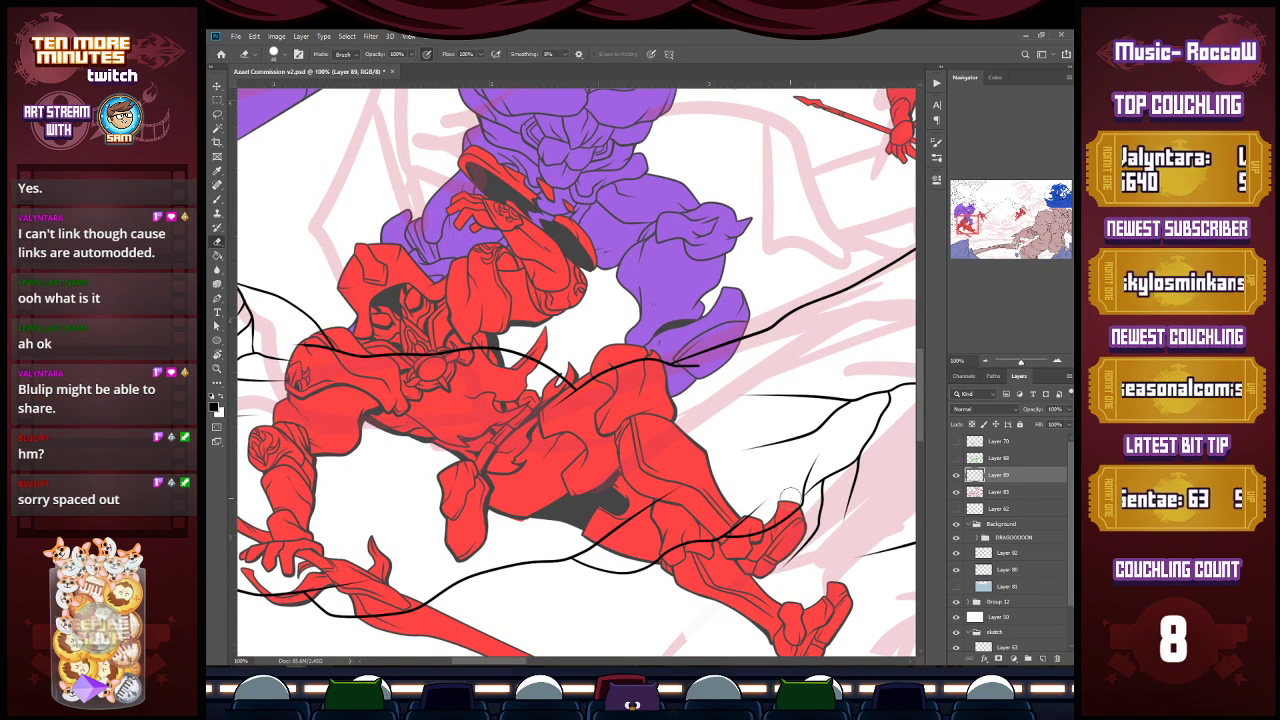
key("b")
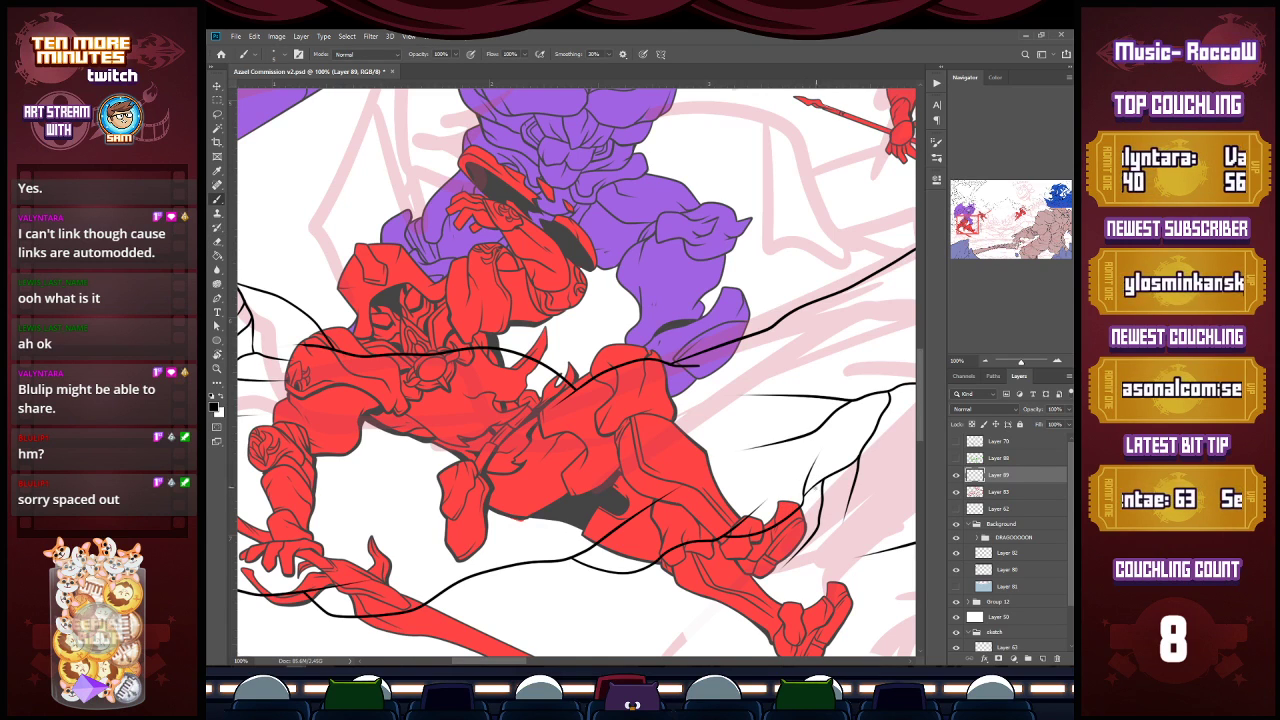
Step: Ink branching crack lines down the rock face beneath the red knight's sword and lower legs
key("z")
left_click(806, 530, "alt")
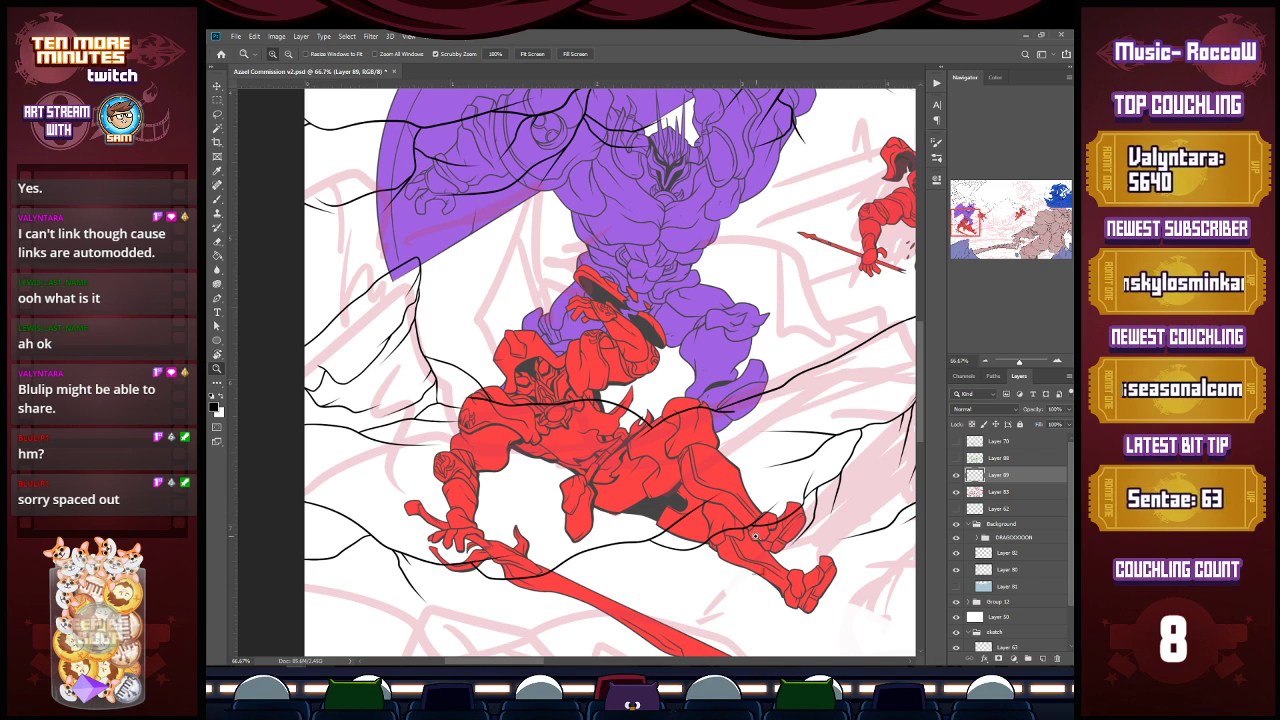
left_click(760, 578, "alt")
key("b")
scroll(920, 405, "down", 3)
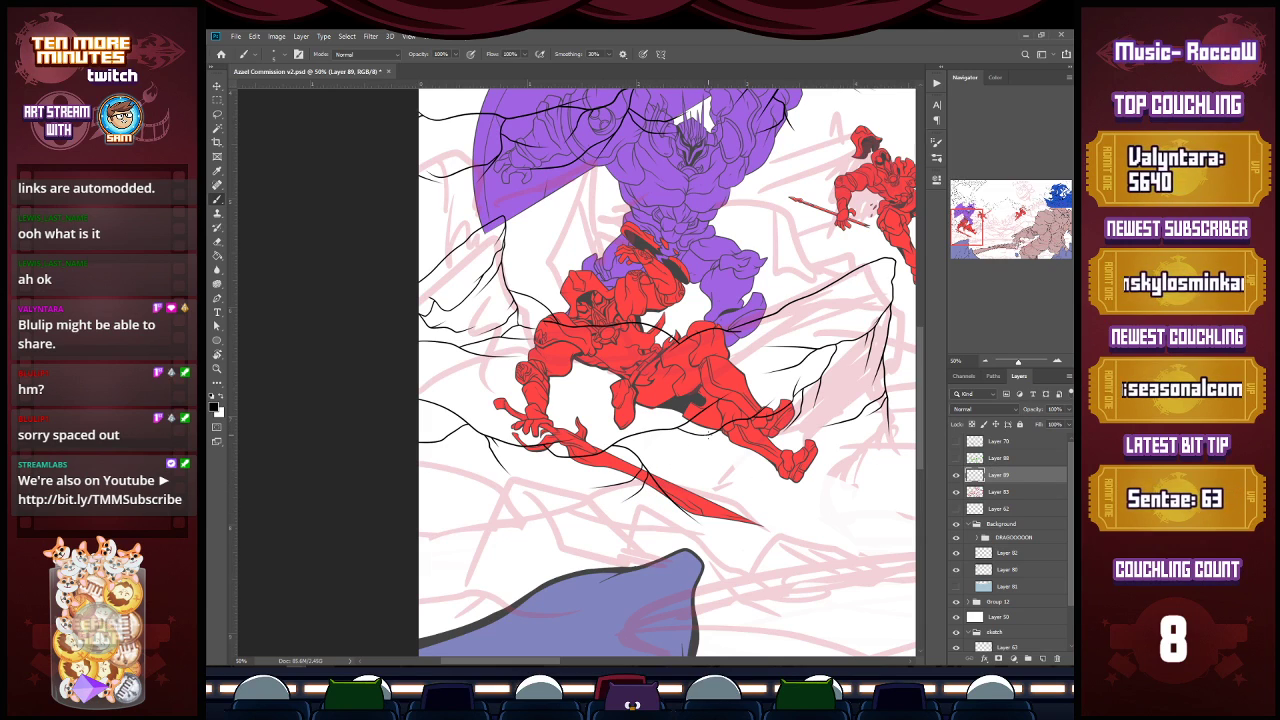
left_click_drag(724, 450, 790, 500)
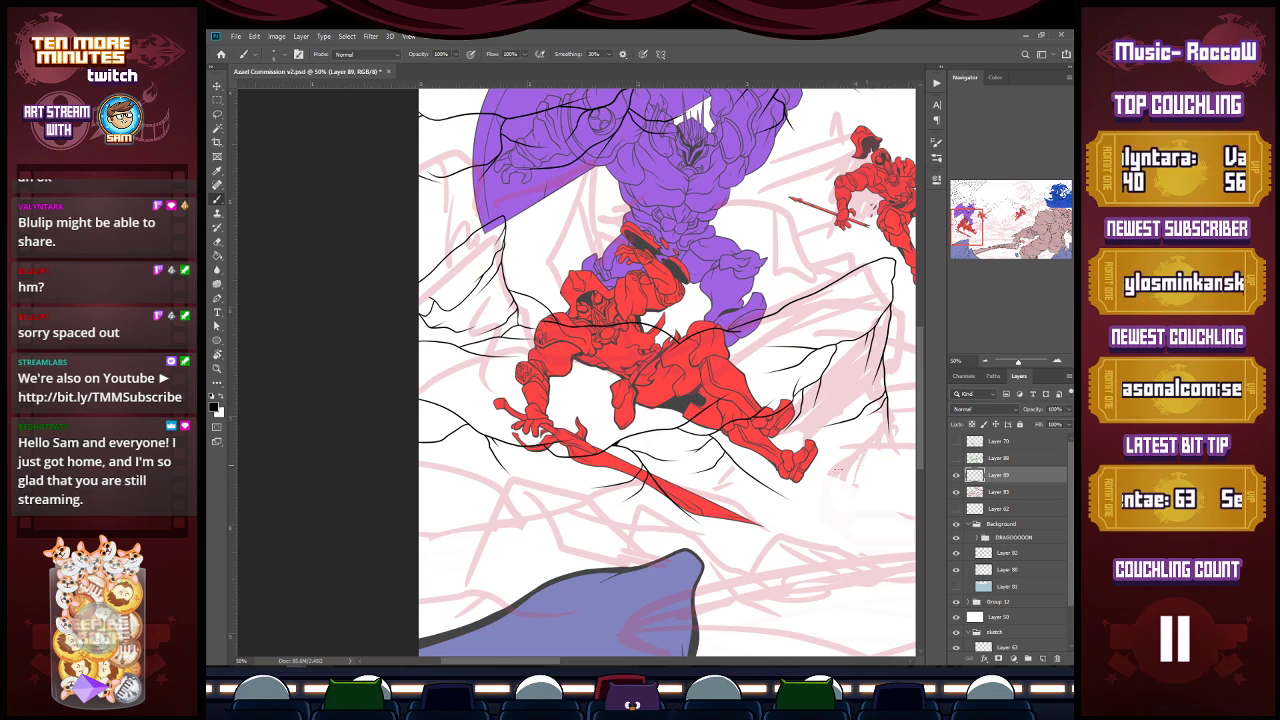
Step: Ink the lower ledge contours and short cracks beneath the fallen red knight's sword, above the blue foreground shape
mouse_move(421, 490)
left_mouse_down()
mouse_move(459, 504)
mouse_move(480, 543)
mouse_move(519, 546)
left_mouse_up()
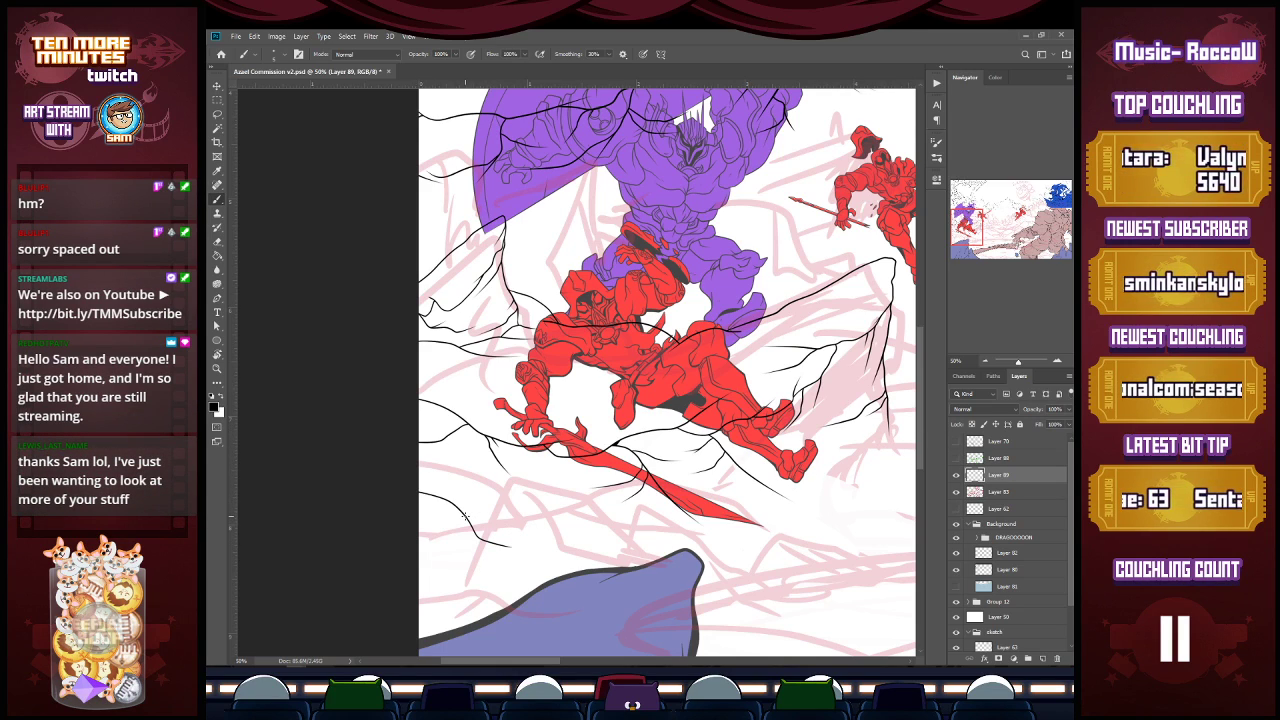
left_click_drag(428, 552, 444, 556)
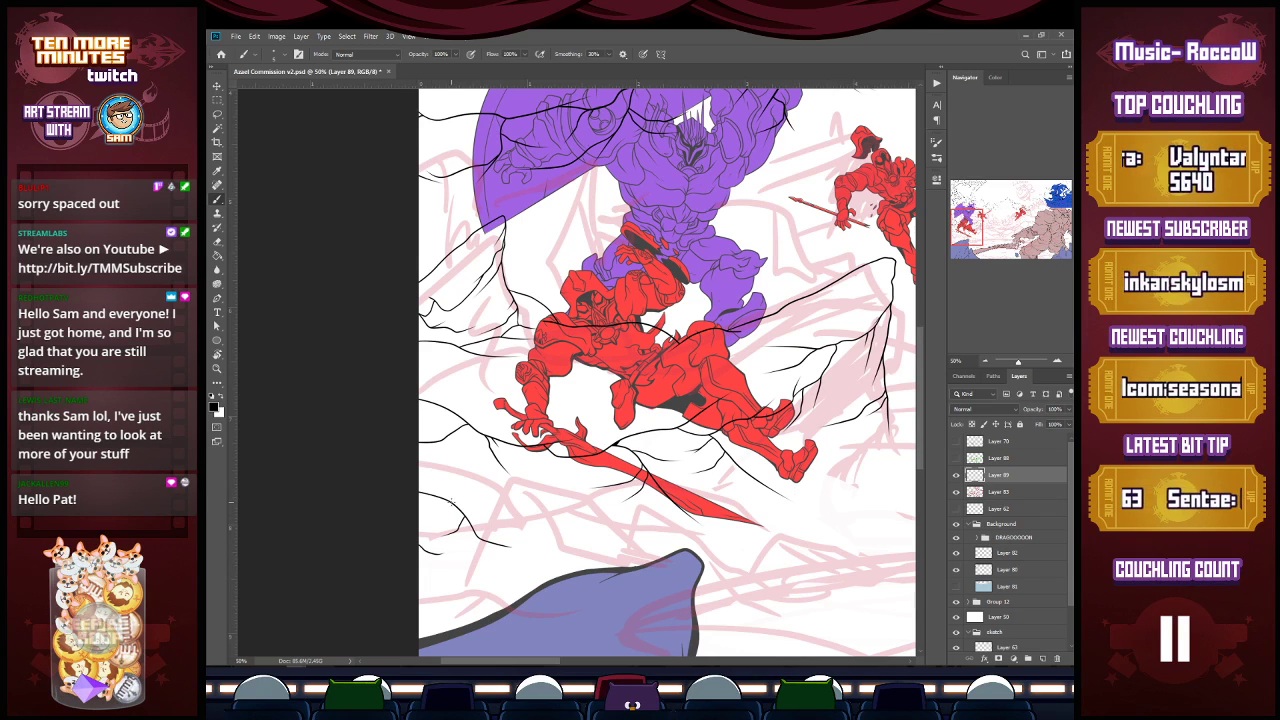
mouse_move(468, 512)
left_mouse_down()
mouse_move(551, 539)
mouse_move(661, 549)
left_mouse_up()
mouse_move(560, 538)
left_mouse_down()
mouse_move(646, 522)
mouse_move(766, 546)
left_mouse_up()
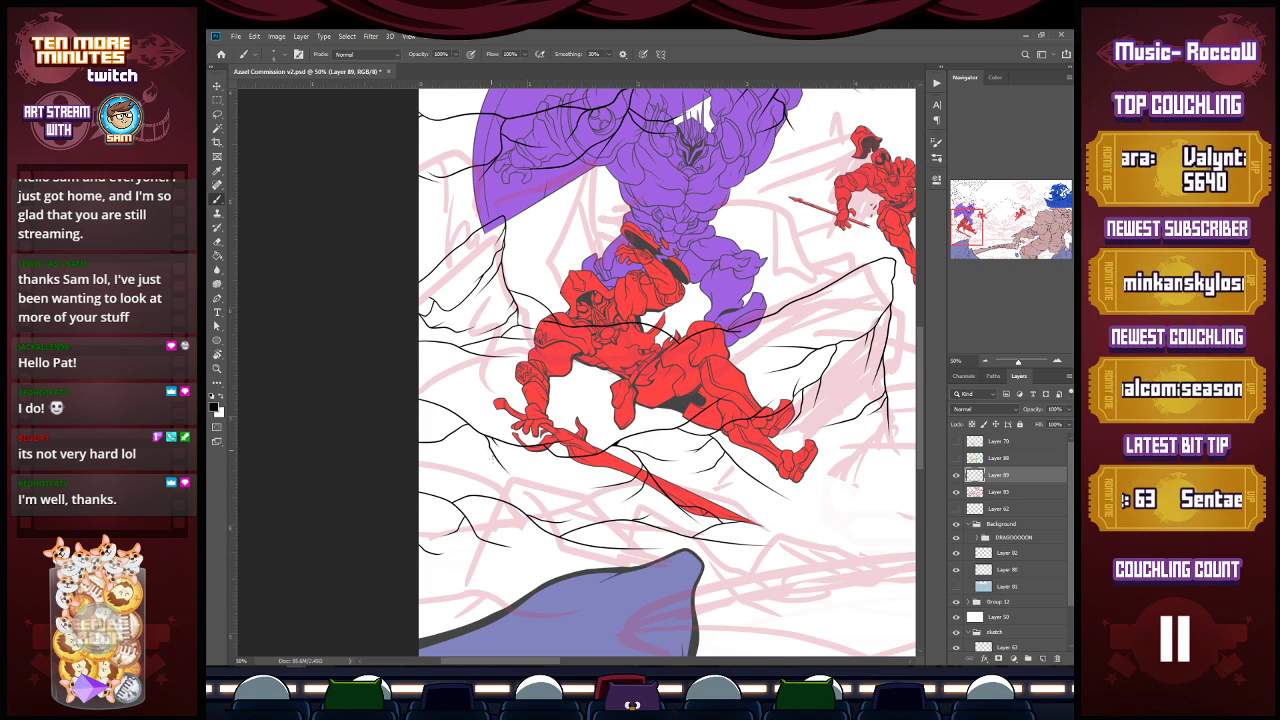
left_click_drag(438, 484, 480, 492)
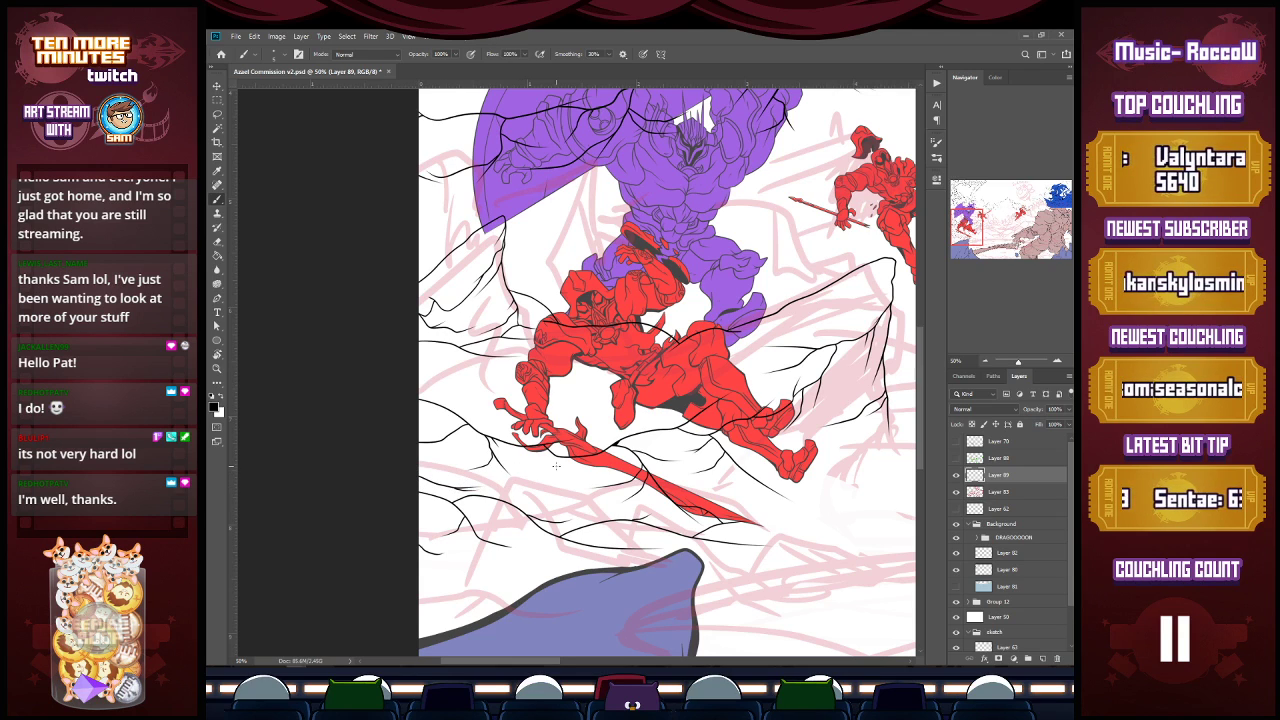
Step: Ink ground lines running outward from the rock peak's base and past the tip of the fallen knight's sword
scroll(775, 537, "down", 1)
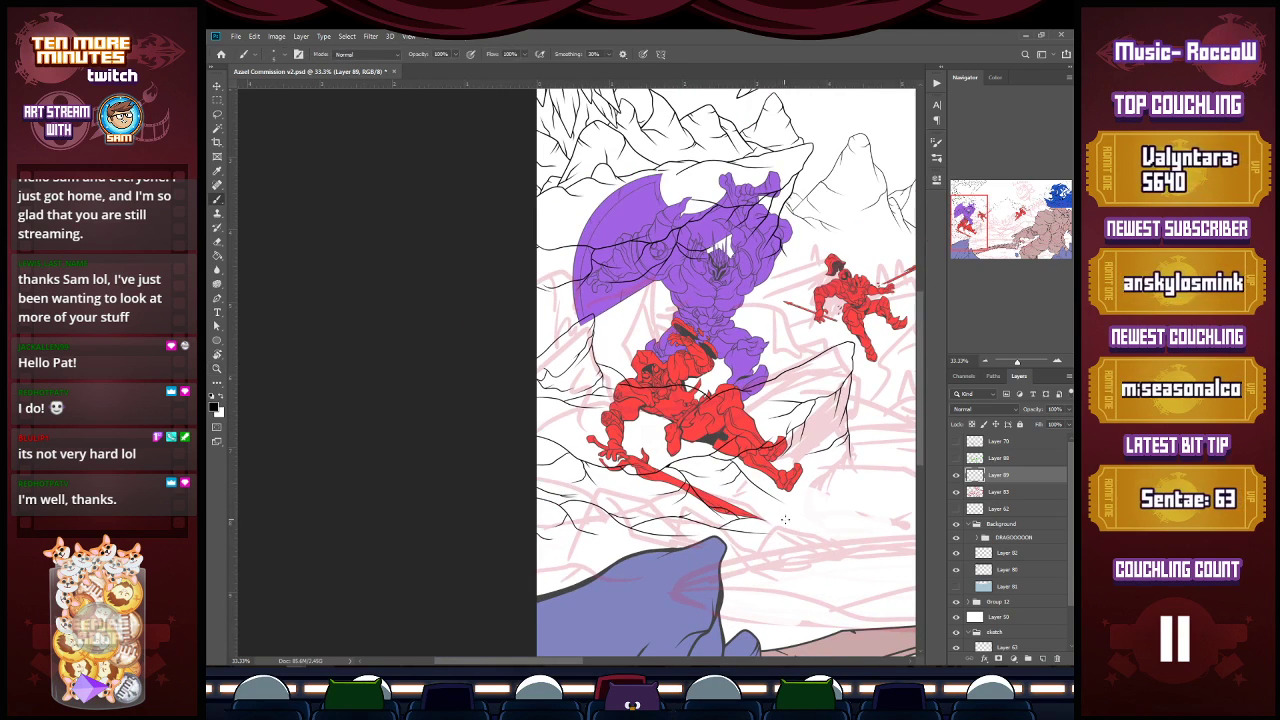
left_click_drag(572, 663, 613, 665)
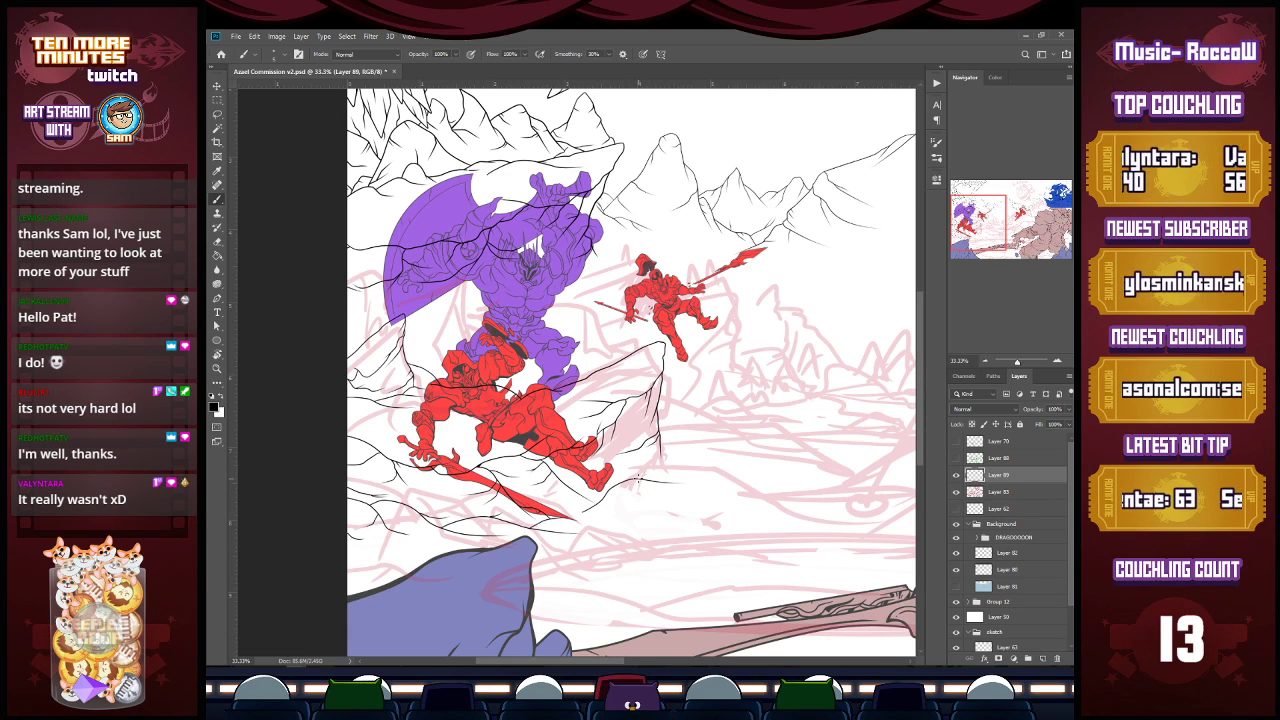
left_click_drag(671, 457, 695, 460)
key("z")
left_click(669, 464)
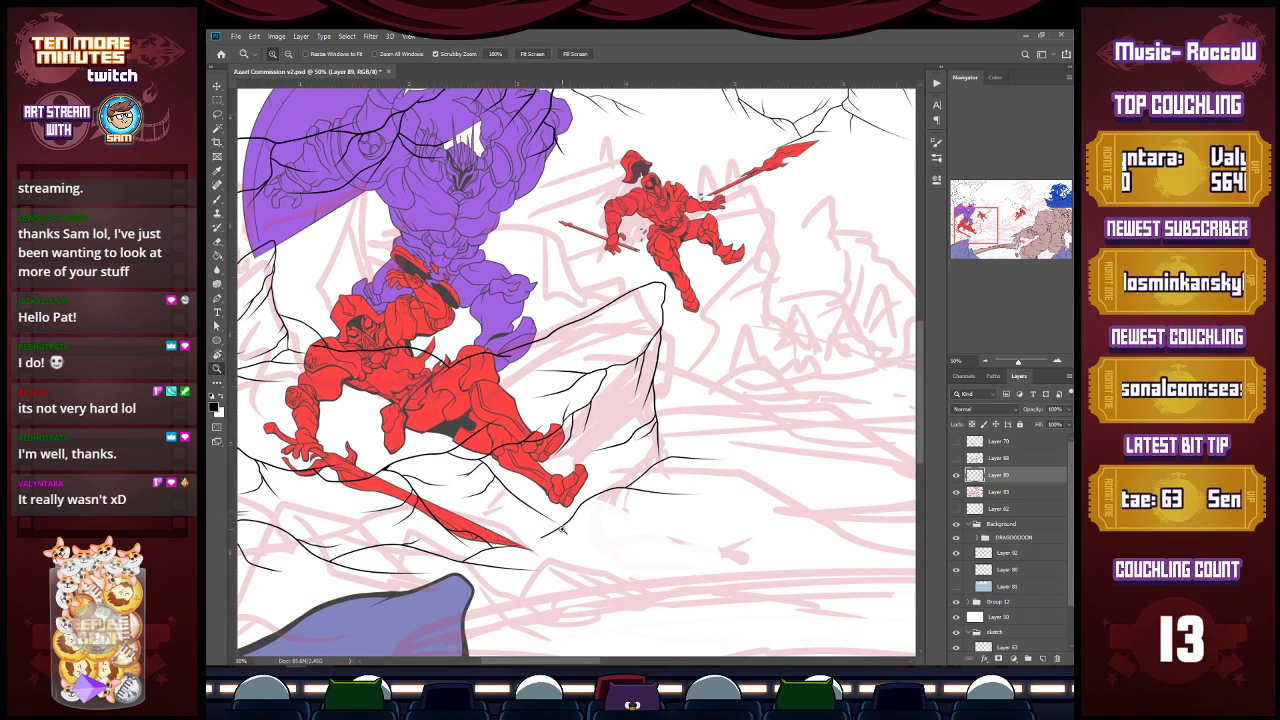
key("e")
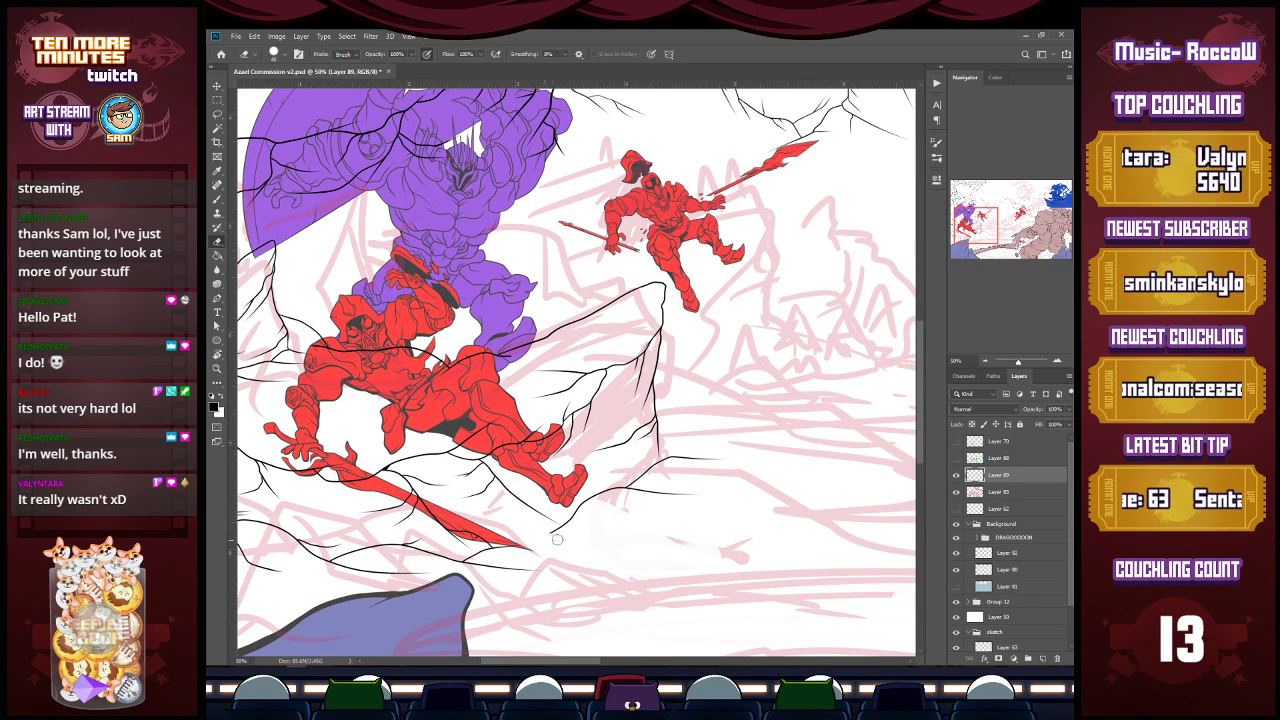
key("b")
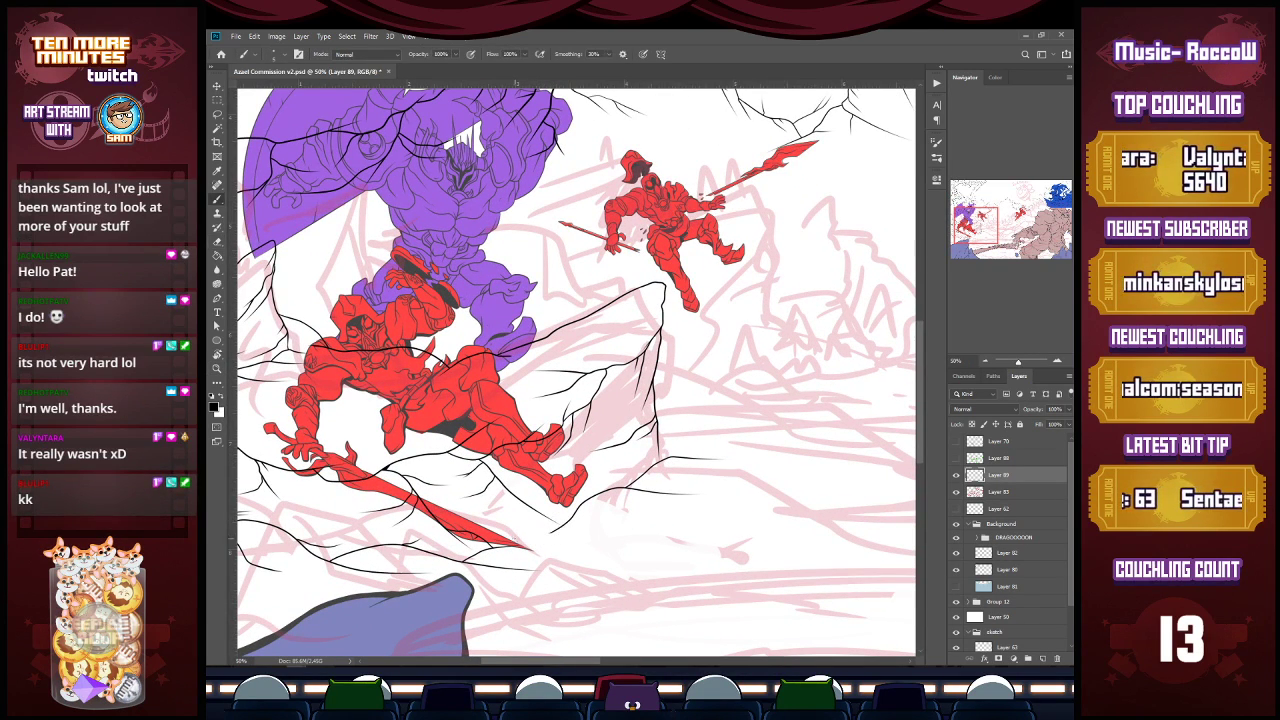
left_click_drag(515, 533, 614, 532)
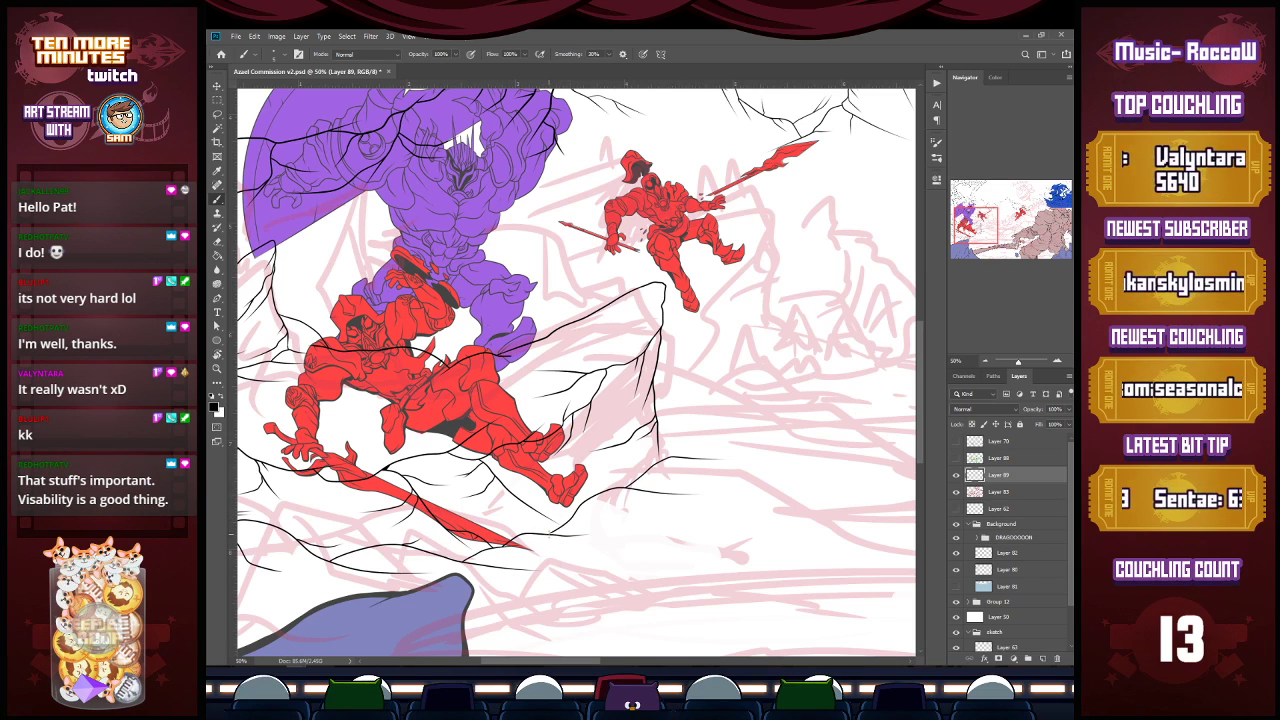
Step: Clean up and join the ledge lines below the fallen knight's foot with short cracks, and save the document
scroll(562, 526, "up", 1)
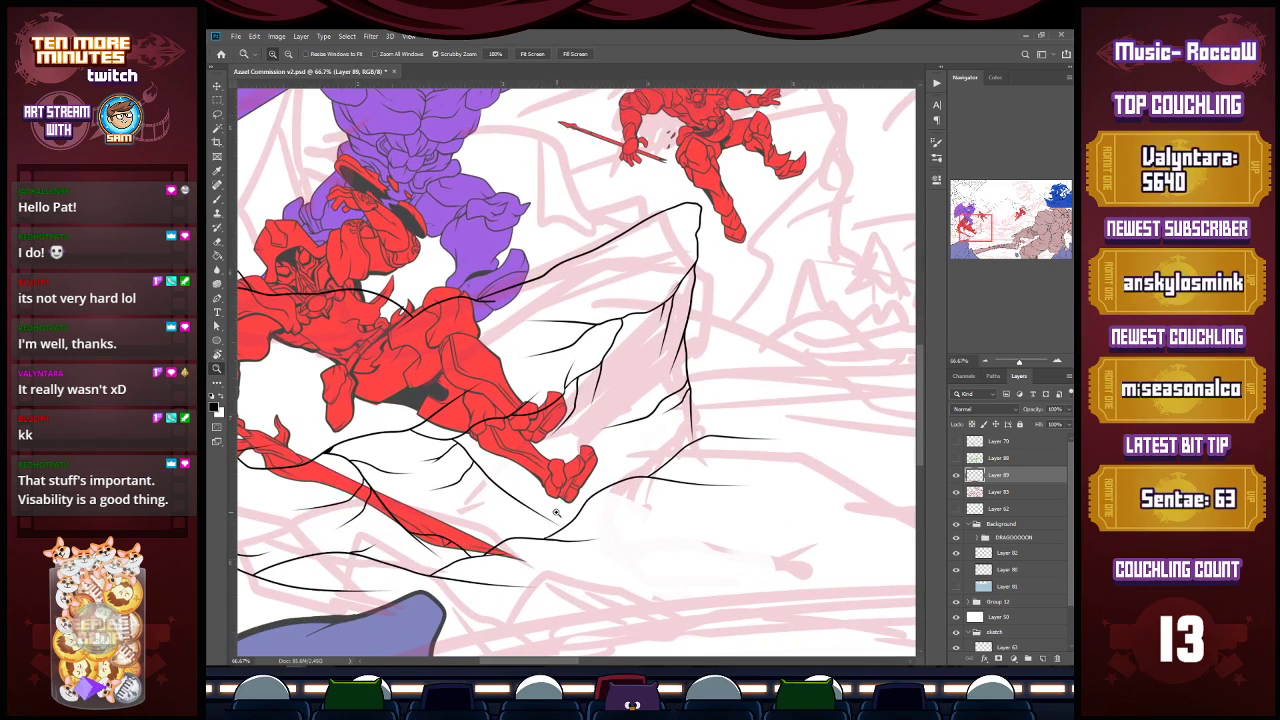
key("e")
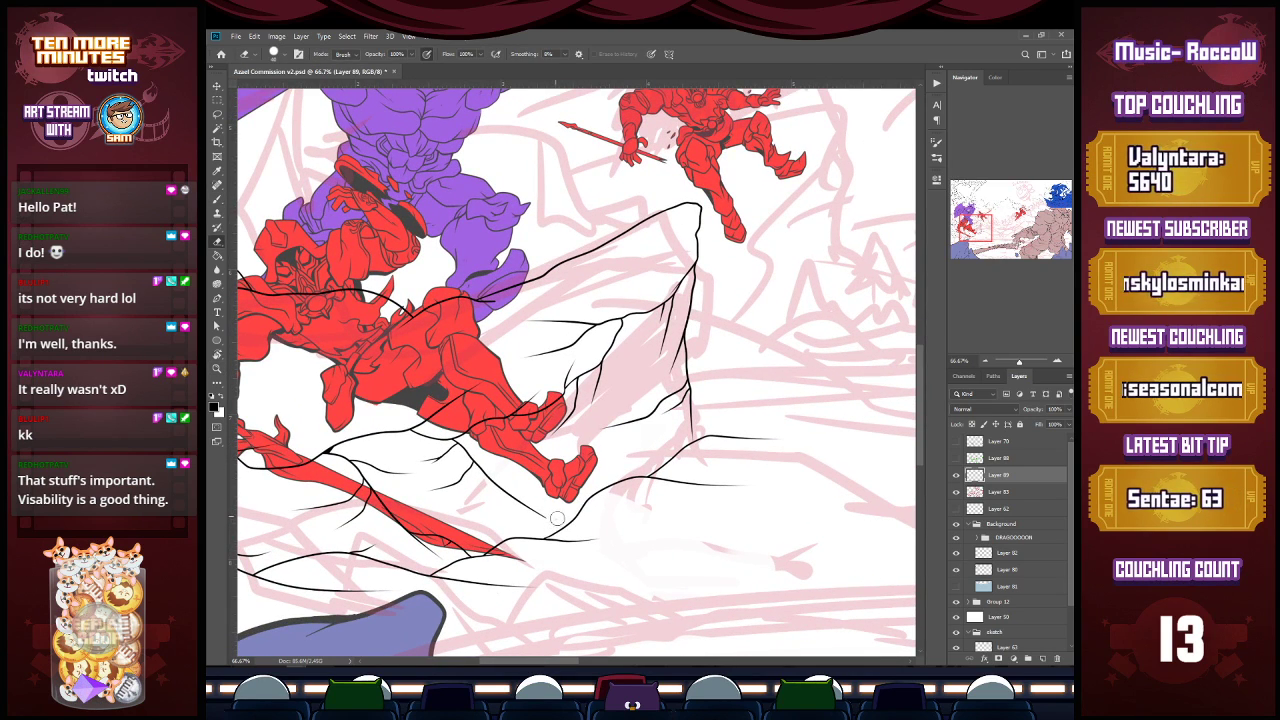
key("b")
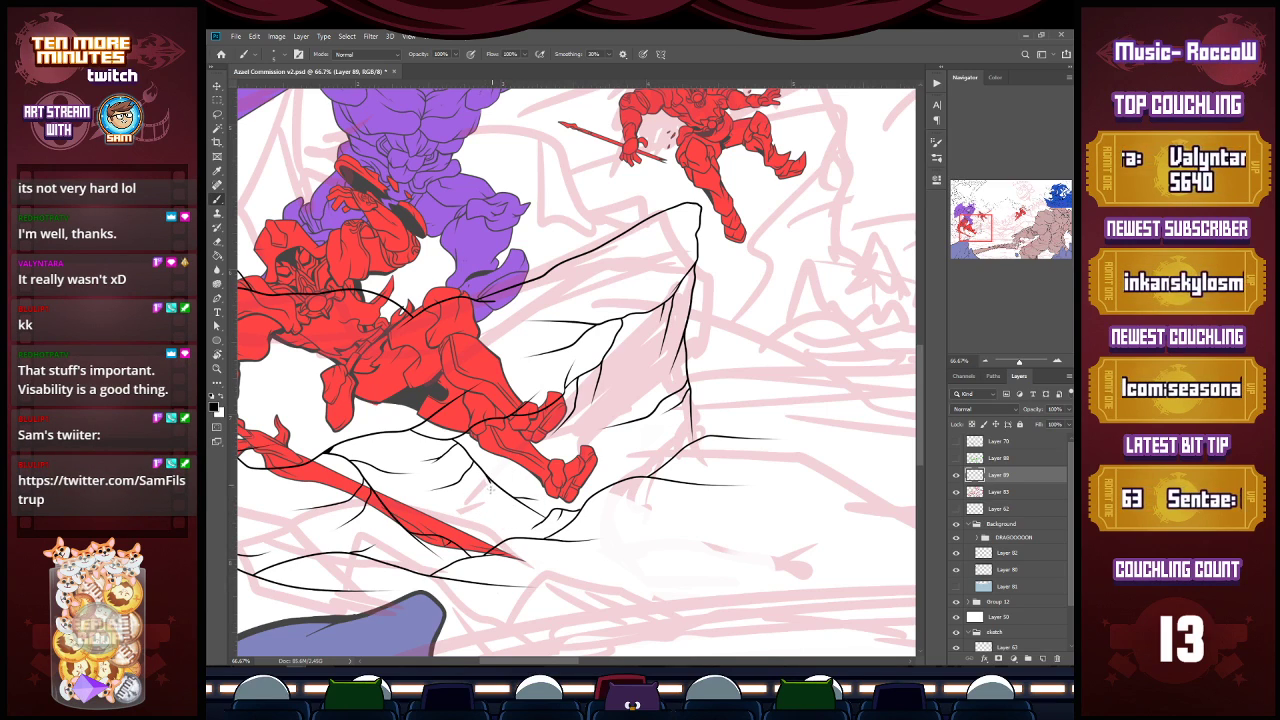
key("z")
left_click(771, 539, "alt")
left_click(771, 539, "alt")
key("ctrl+s")
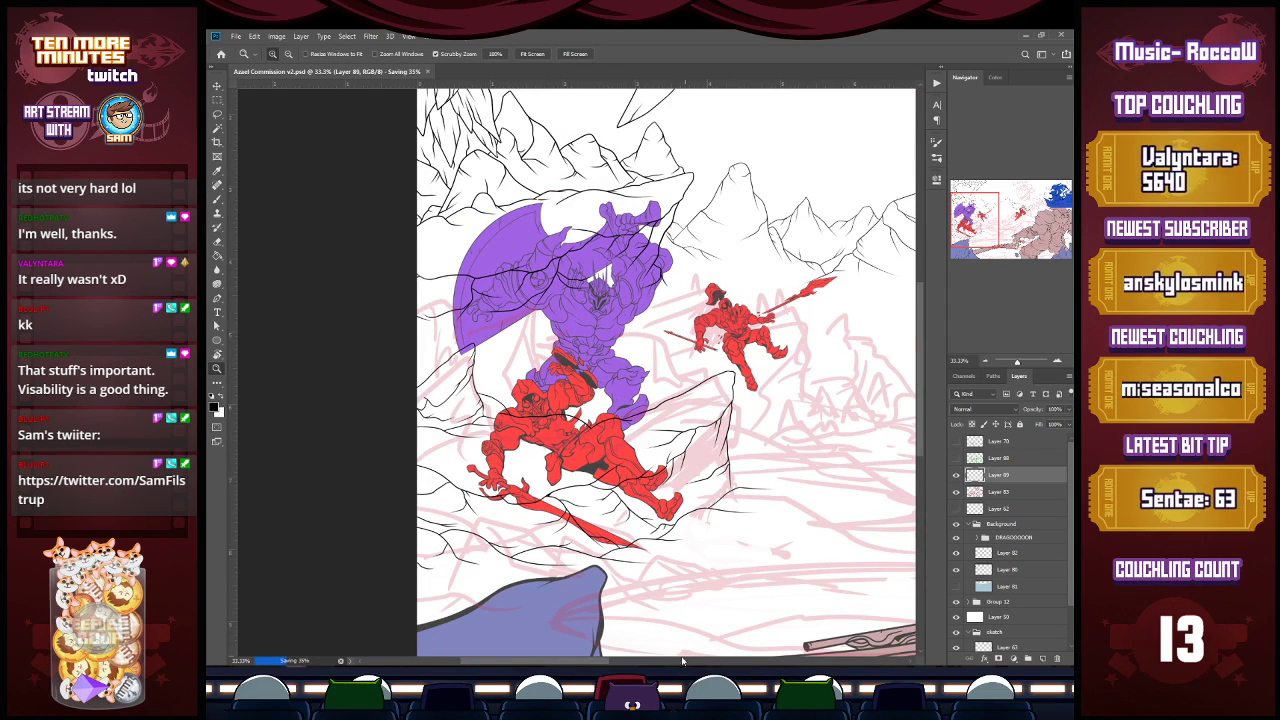
Step: Ink a small rounded boulder against the base of the rock peak, on the side facing the open valley
mouse_move(603, 661)
left_mouse_down()
mouse_move(716, 662)
mouse_move(617, 662)
left_mouse_up()
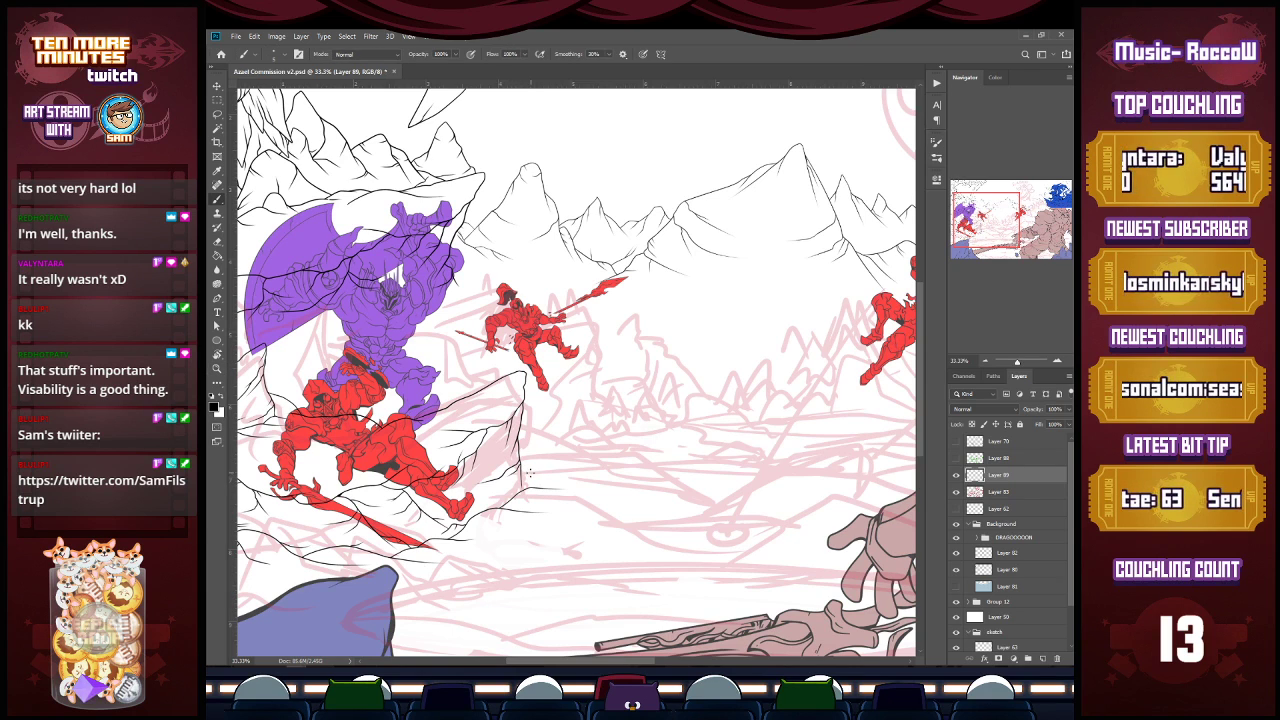
key("ctrl+space")
left_click(532, 472, "ctrl")
left_click(534, 471, "ctrl")
mouse_move(508, 480)
left_mouse_down()
mouse_move(530, 450)
mouse_move(590, 490)
mouse_move(530, 494)
mouse_move(573, 481)
left_mouse_up()
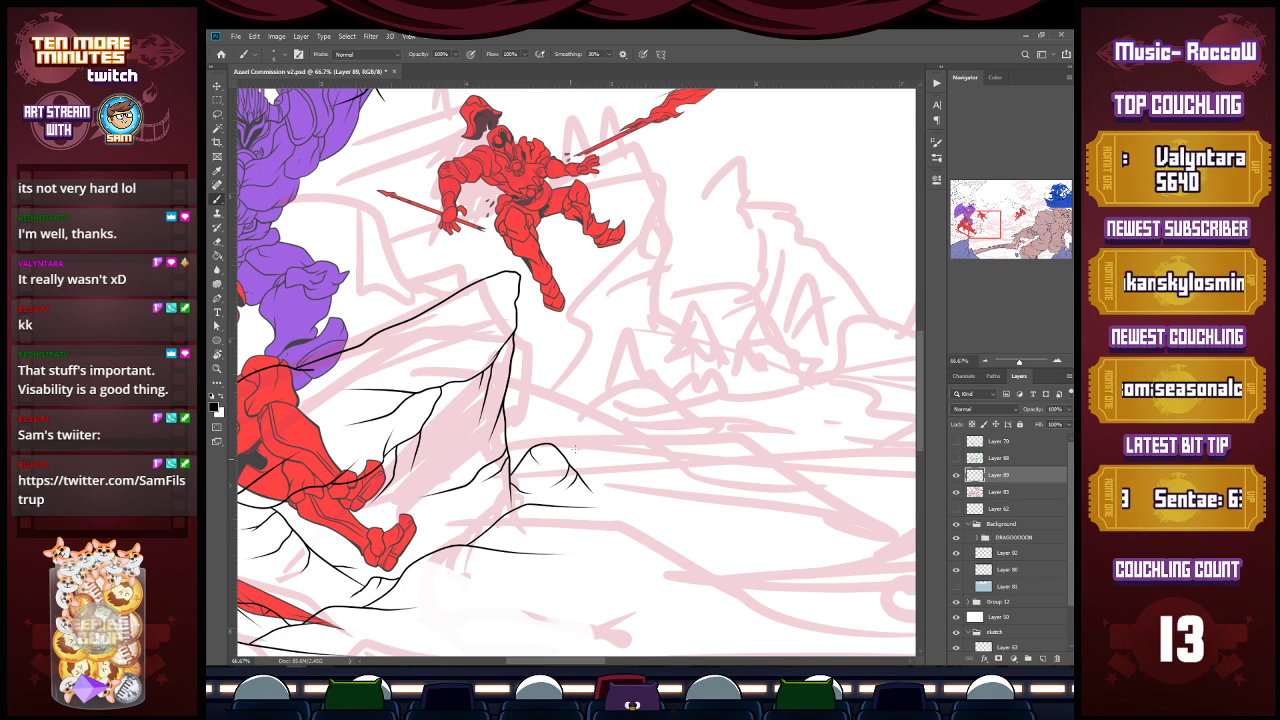
Step: Ink low rolling ground contours from the small boulder into the valley, add small ground details, and save the document
mouse_move(564, 507)
left_mouse_down()
mouse_move(604, 486)
mouse_move(690, 505)
left_mouse_up()
mouse_move(620, 487)
left_mouse_down()
mouse_move(662, 483)
mouse_move(810, 520)
left_mouse_up()
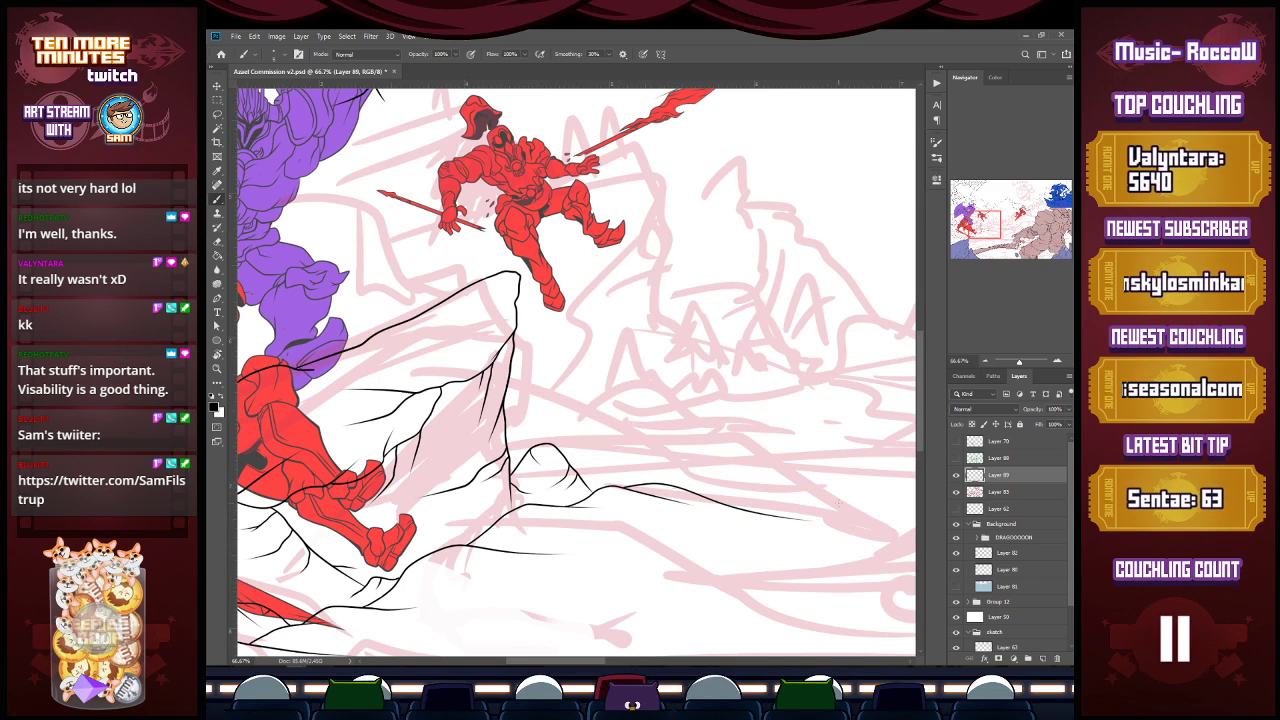
left_click_drag(553, 506, 572, 499)
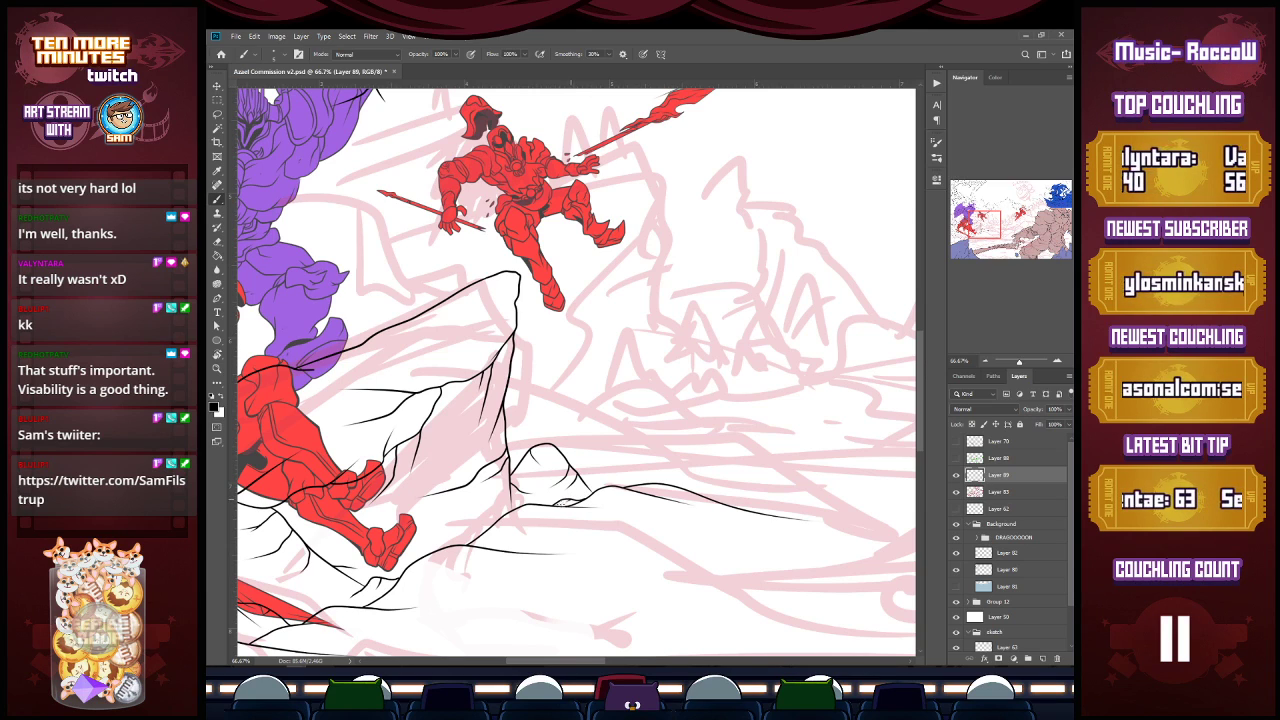
left_click_drag(482, 548, 518, 550)
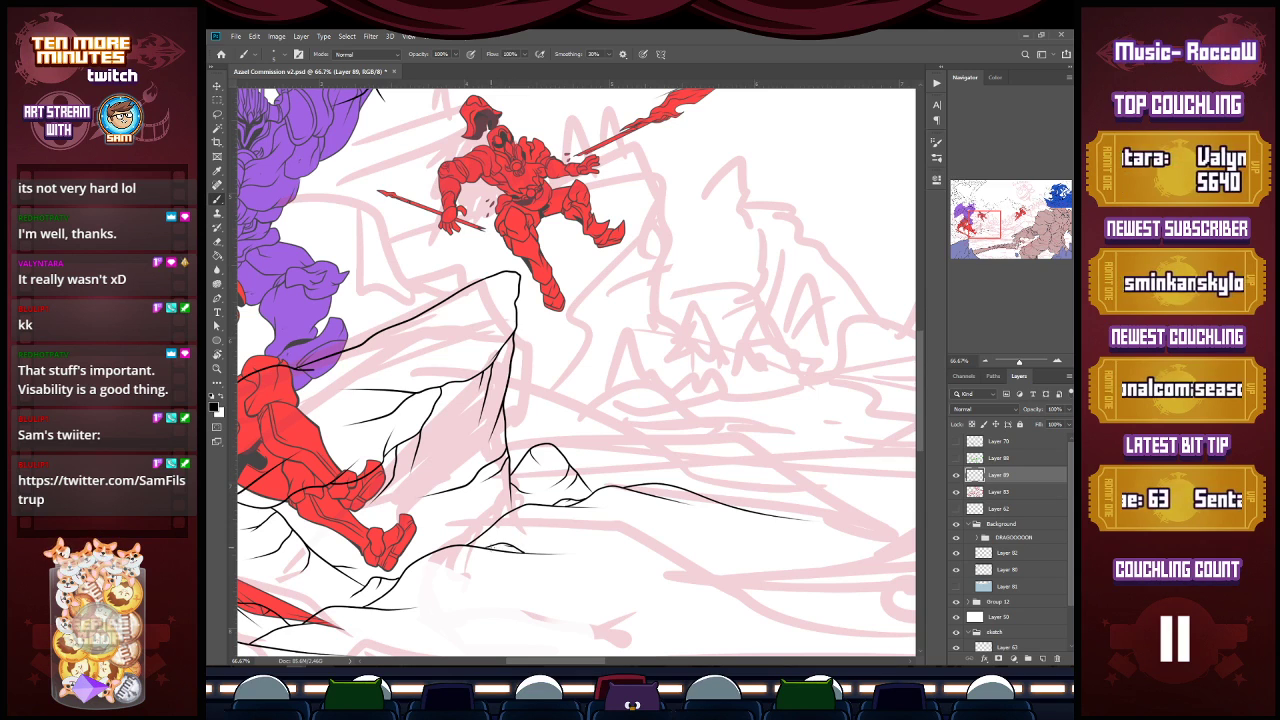
key("z")
left_click(738, 543, "alt")
left_click(738, 543, "alt")
key("ctrl+s")
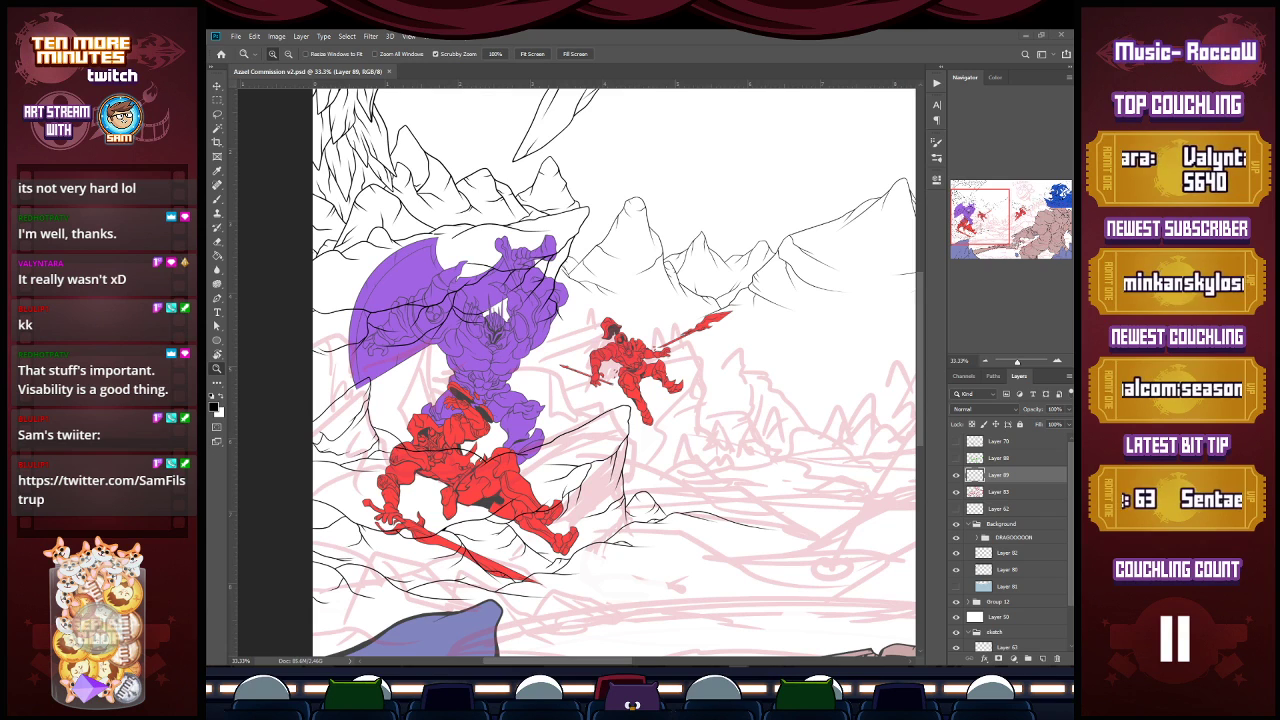
Step: Ink a long curving ground line across the valley, ending in a blunt rock shelf above the large foreground hand
key("b")
left_click_drag(602, 664, 638, 659)
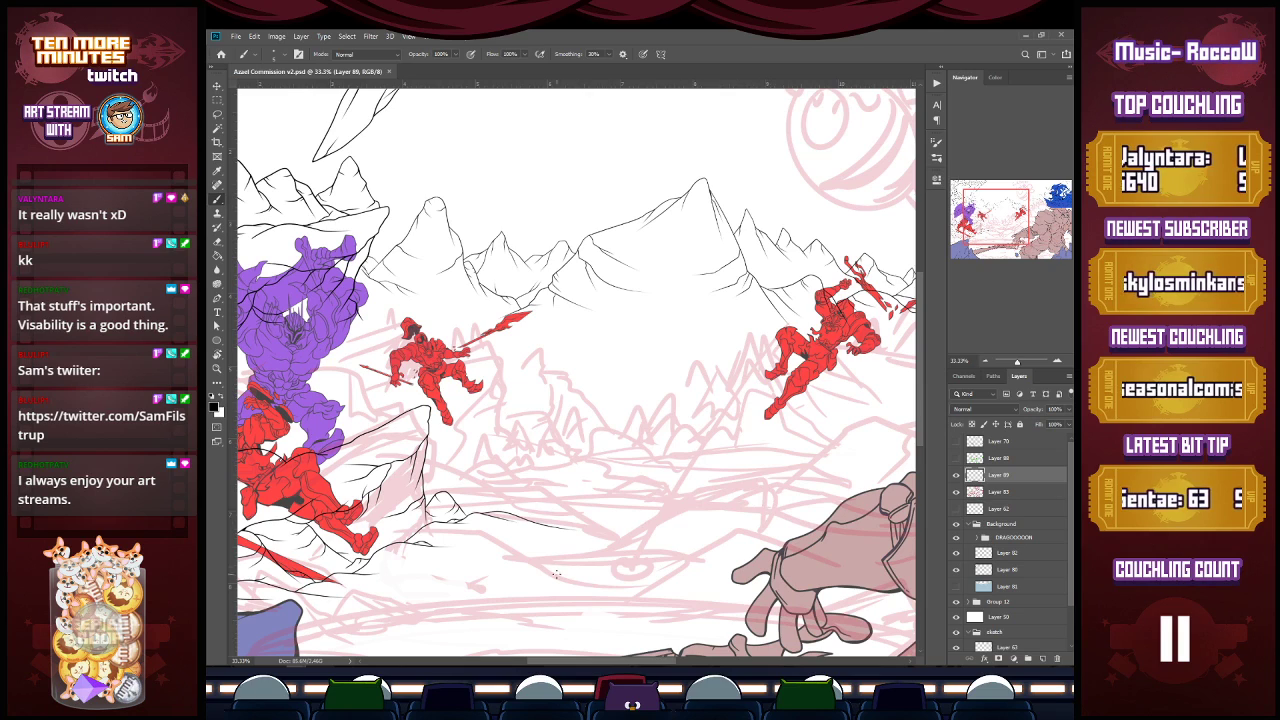
mouse_move(553, 540)
left_mouse_down()
mouse_move(647, 505)
mouse_move(752, 522)
mouse_move(769, 501)
mouse_move(698, 500)
mouse_move(800, 494)
left_mouse_up()
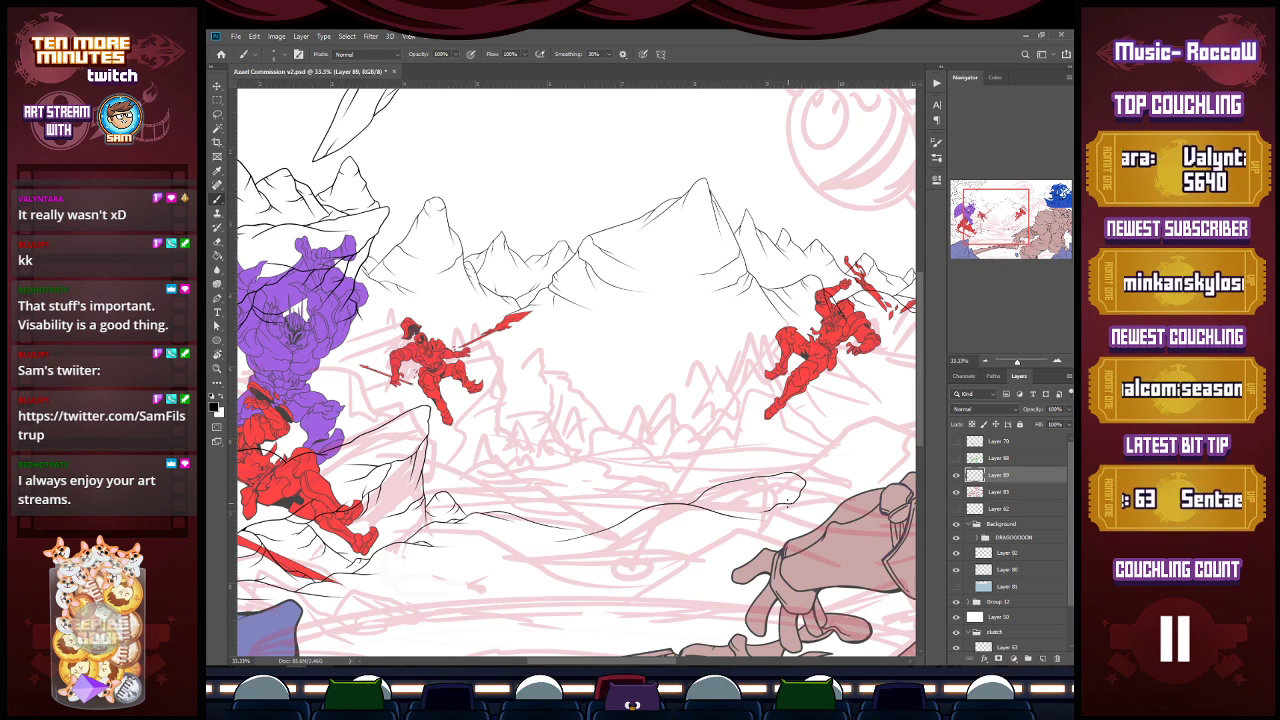
left_click_drag(792, 500, 768, 527)
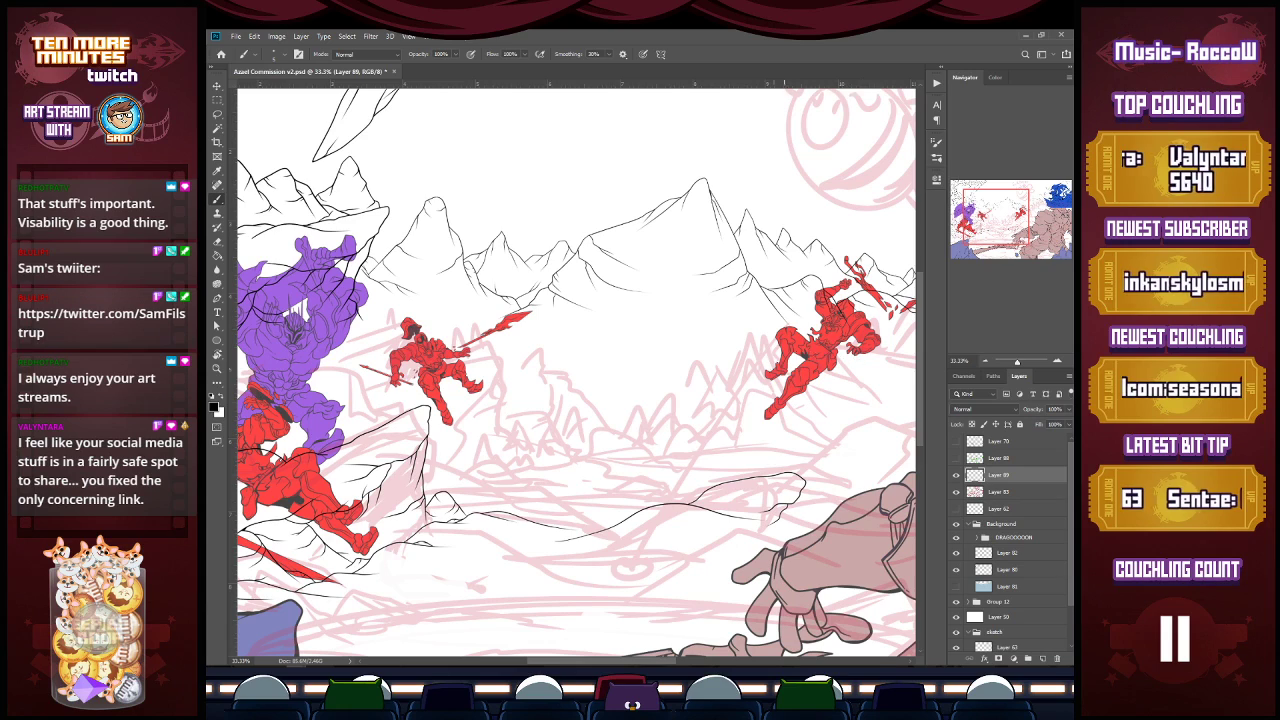
Step: Ink a leaning pointed rock spire rising behind the blunt shelf, including its side facet and base lines
mouse_move(672, 490)
left_mouse_down()
mouse_move(728, 425)
mouse_move(723, 457)
left_mouse_up()
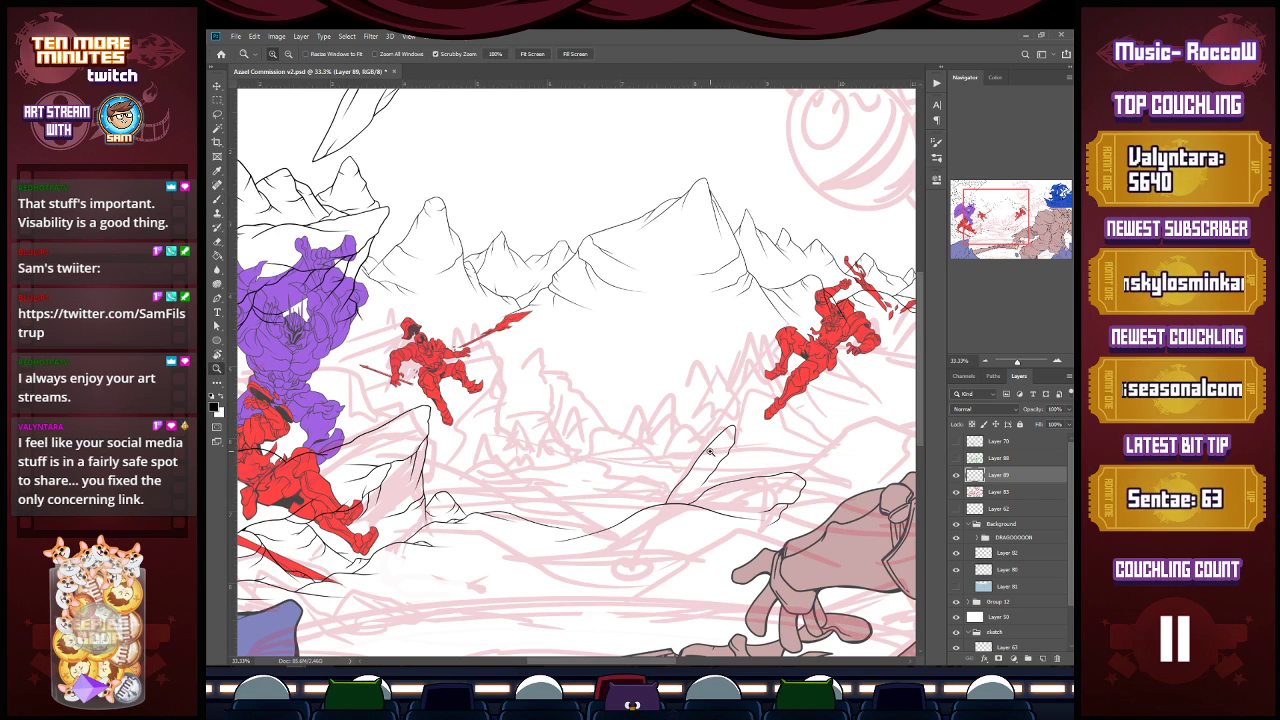
scroll(728, 440, "up", 2)
mouse_move(666, 490)
left_mouse_down()
mouse_move(624, 512)
mouse_move(578, 567)
mouse_move(611, 537)
left_mouse_up()
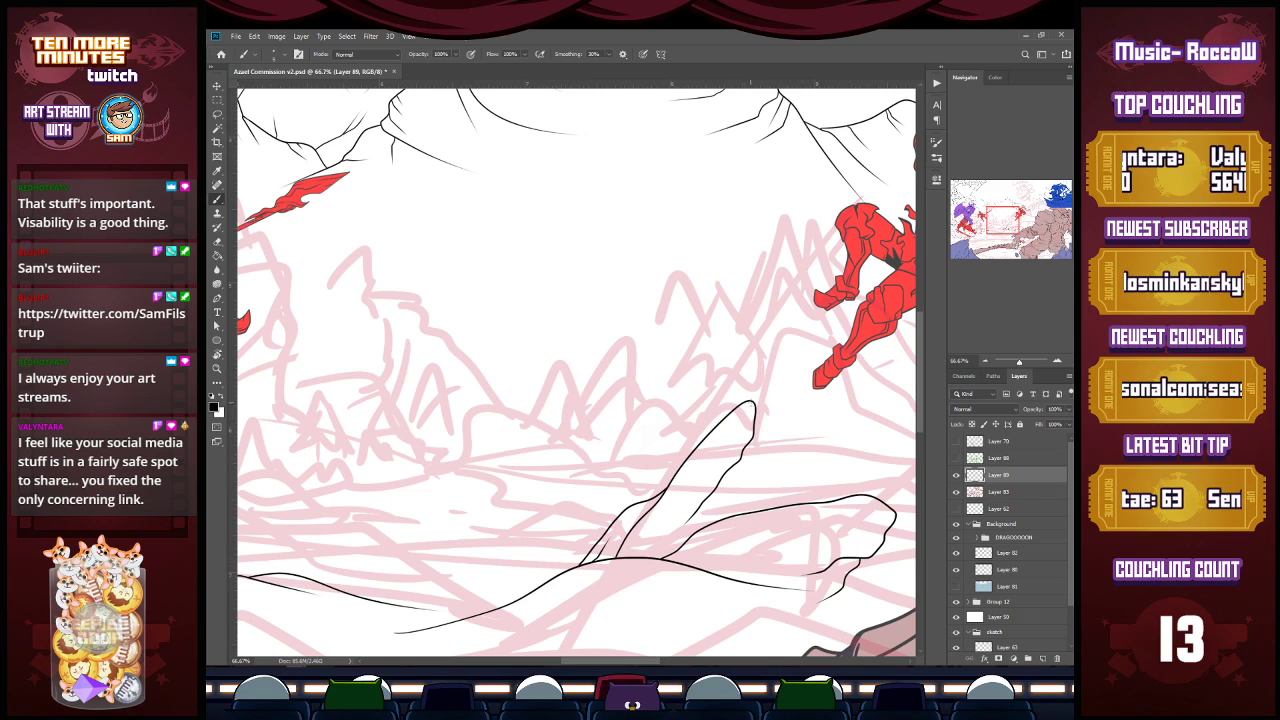
mouse_move(752, 412)
left_mouse_down()
mouse_move(722, 456)
mouse_move(760, 458)
mouse_move(776, 505)
mouse_move(755, 499)
left_mouse_up()
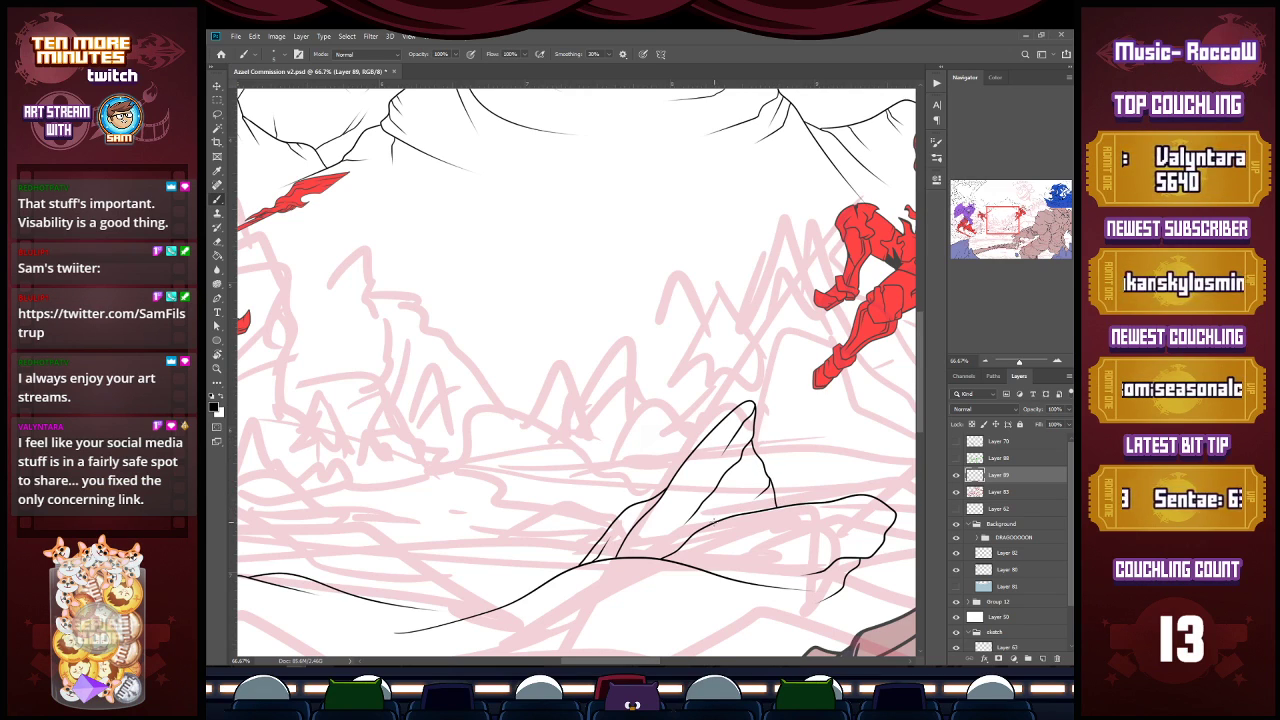
Step: Ink a taller pointed peak behind the leaning spire, beneath the leaping red knight's foot, with sloping ridges and cracks
key("z")
left_click(833, 463, "alt")
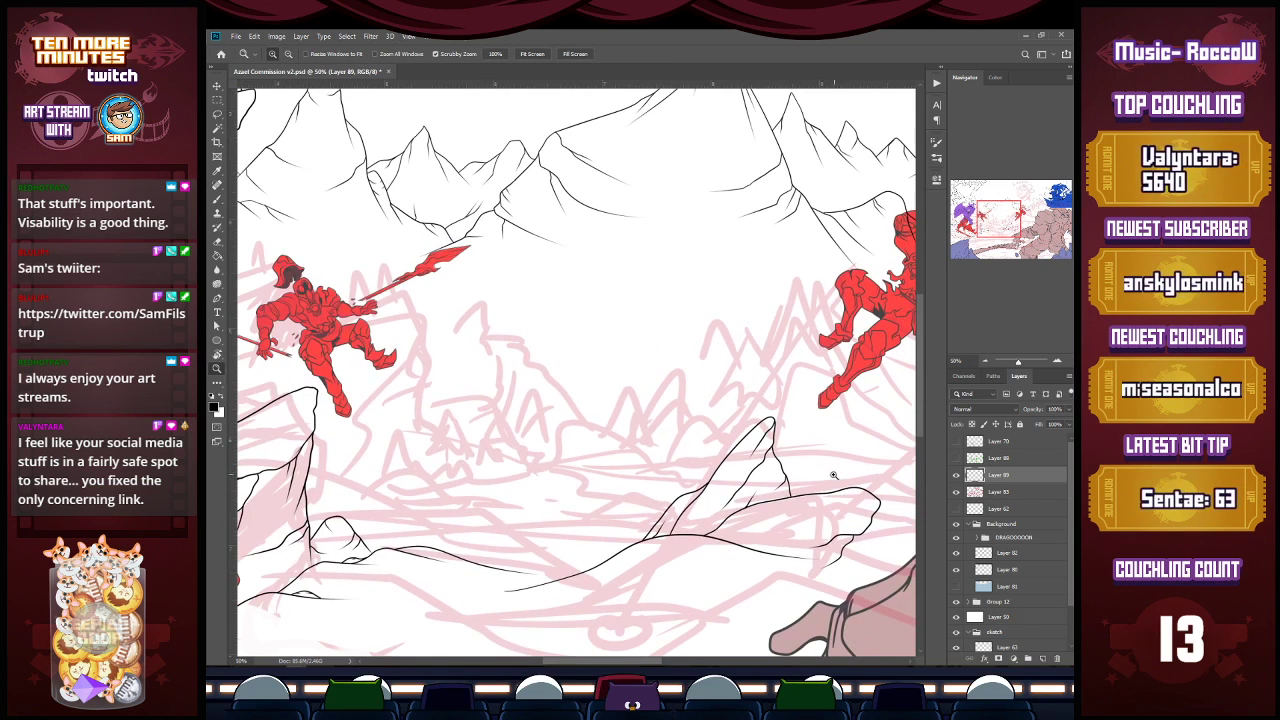
left_click_drag(645, 663, 673, 663)
key("b")
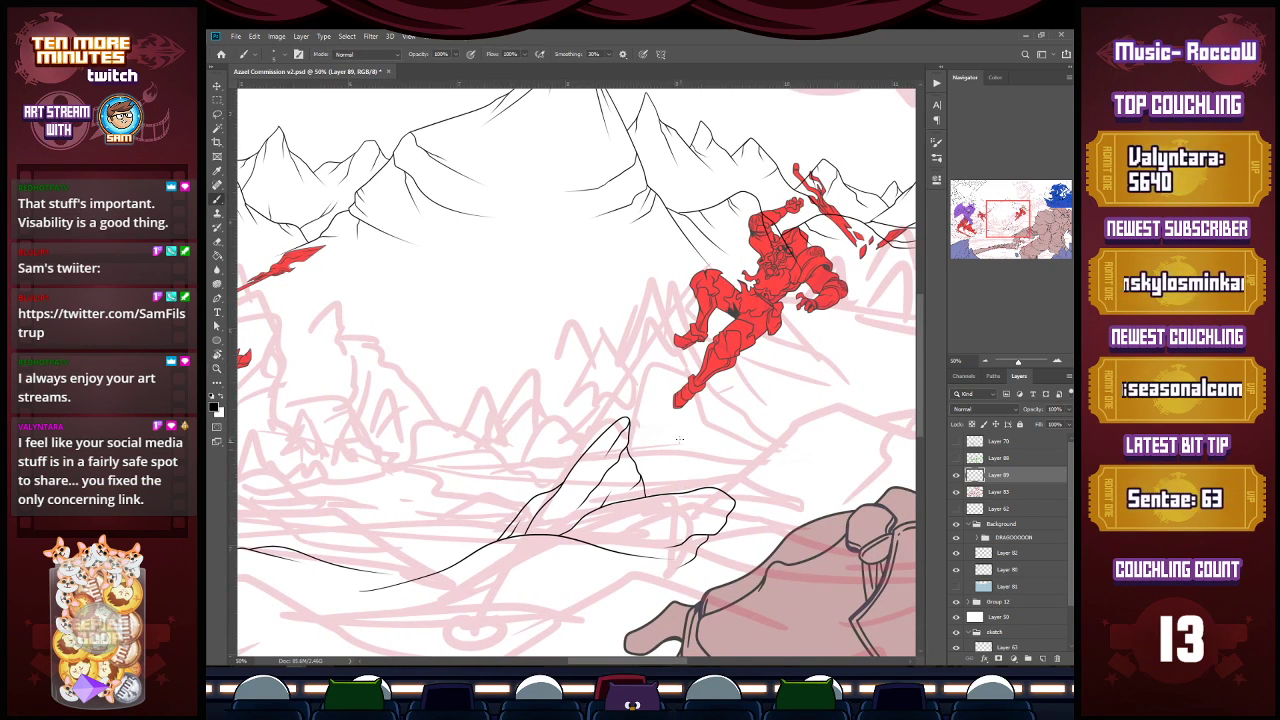
mouse_move(630, 432)
left_mouse_down()
mouse_move(656, 360)
mouse_move(668, 436)
left_mouse_up()
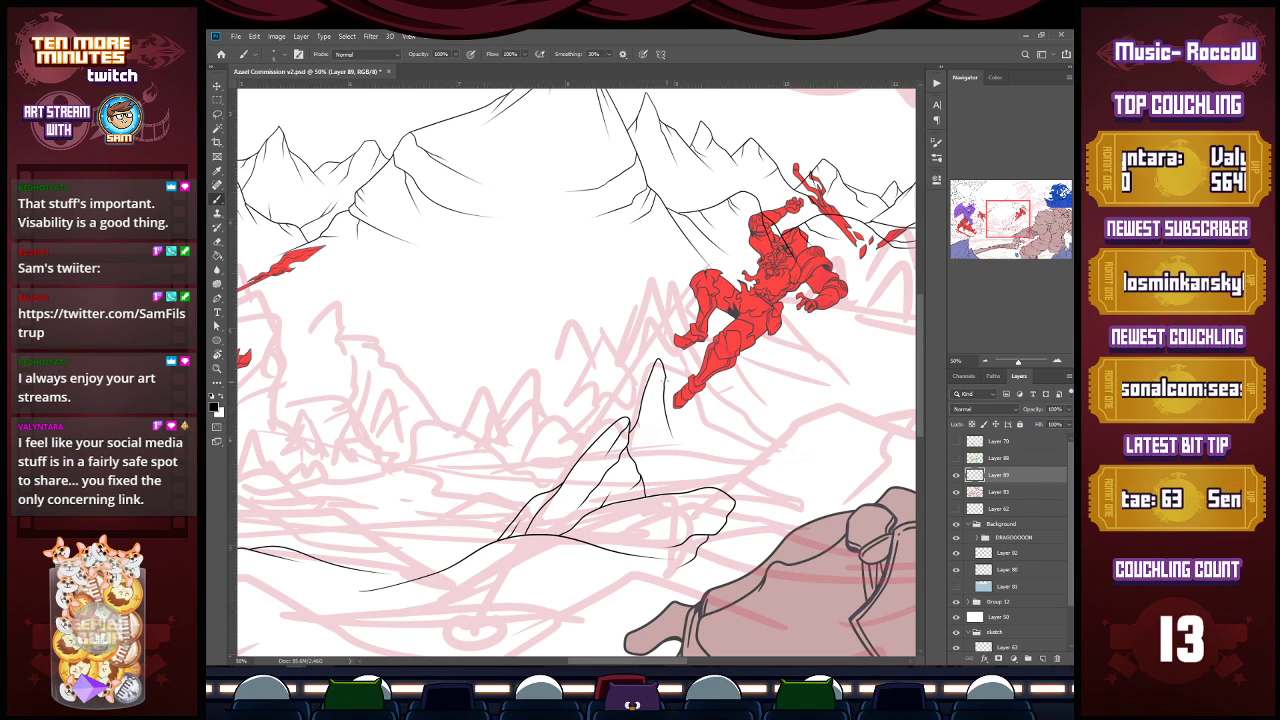
left_click_drag(668, 388, 710, 440)
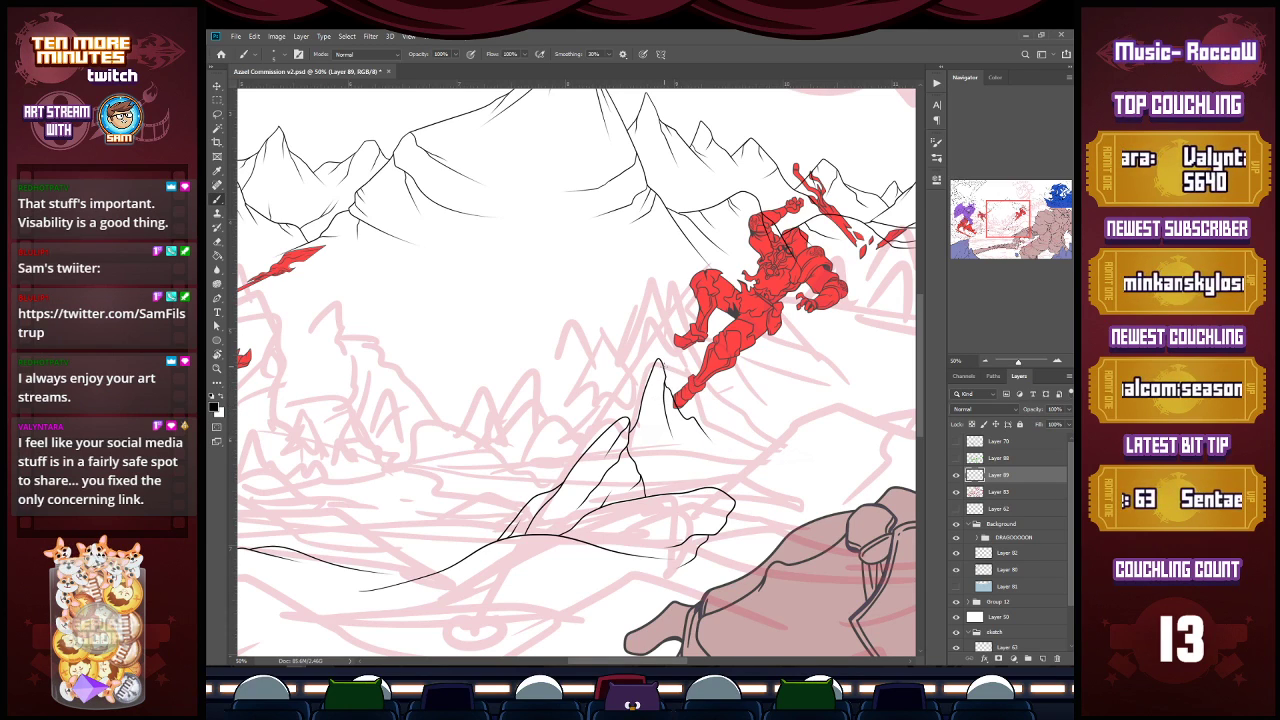
mouse_move(686, 390)
left_mouse_down()
mouse_move(762, 440)
mouse_move(776, 434)
left_mouse_up()
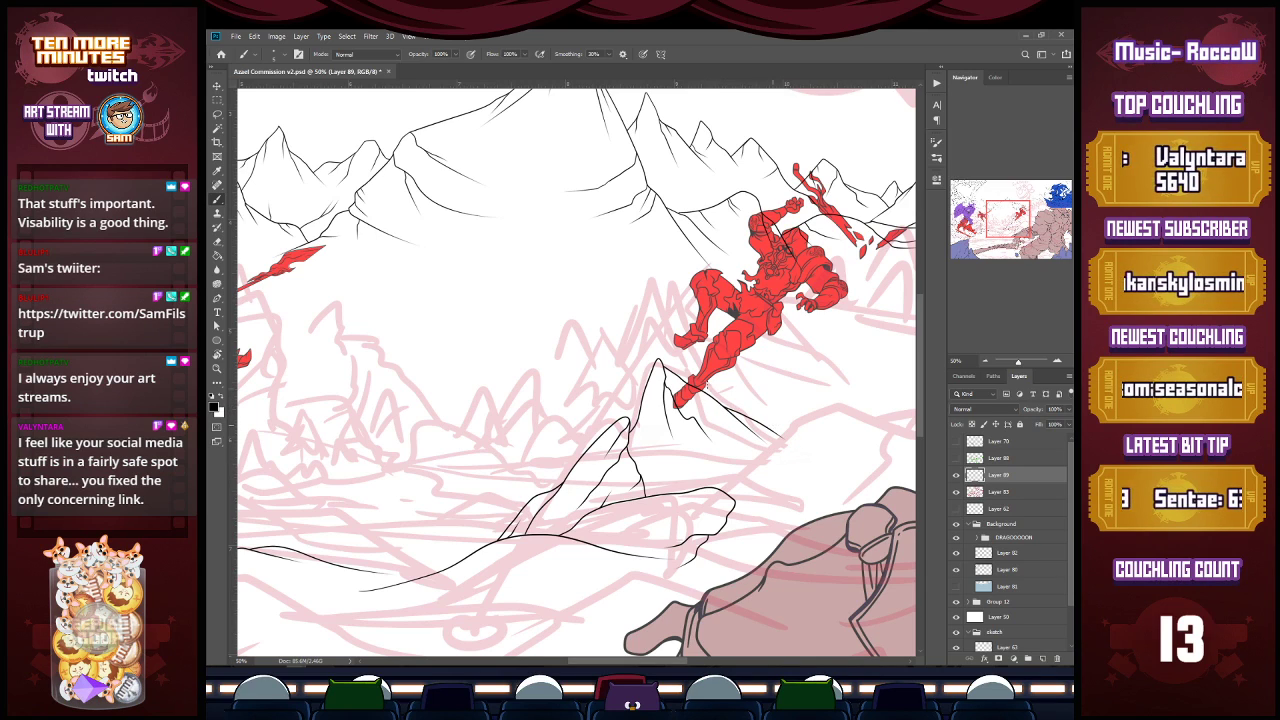
left_click_drag(697, 420, 724, 470)
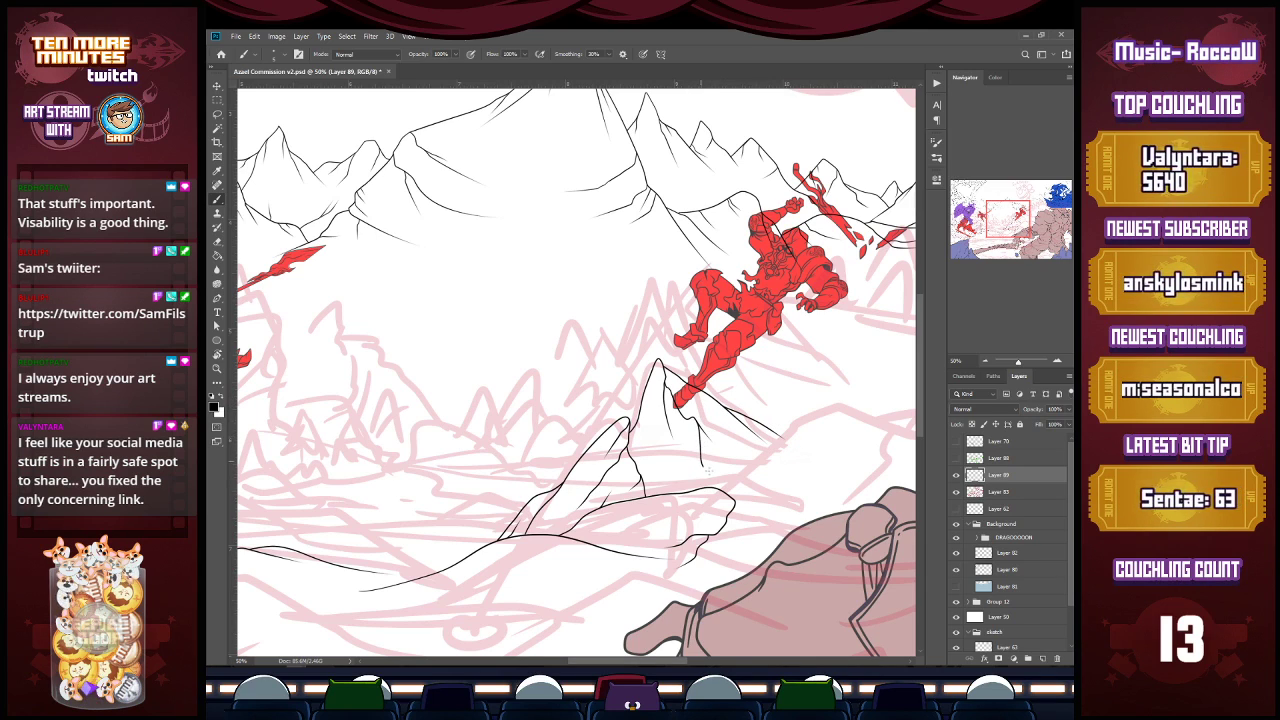
left_click_drag(720, 471, 733, 458)
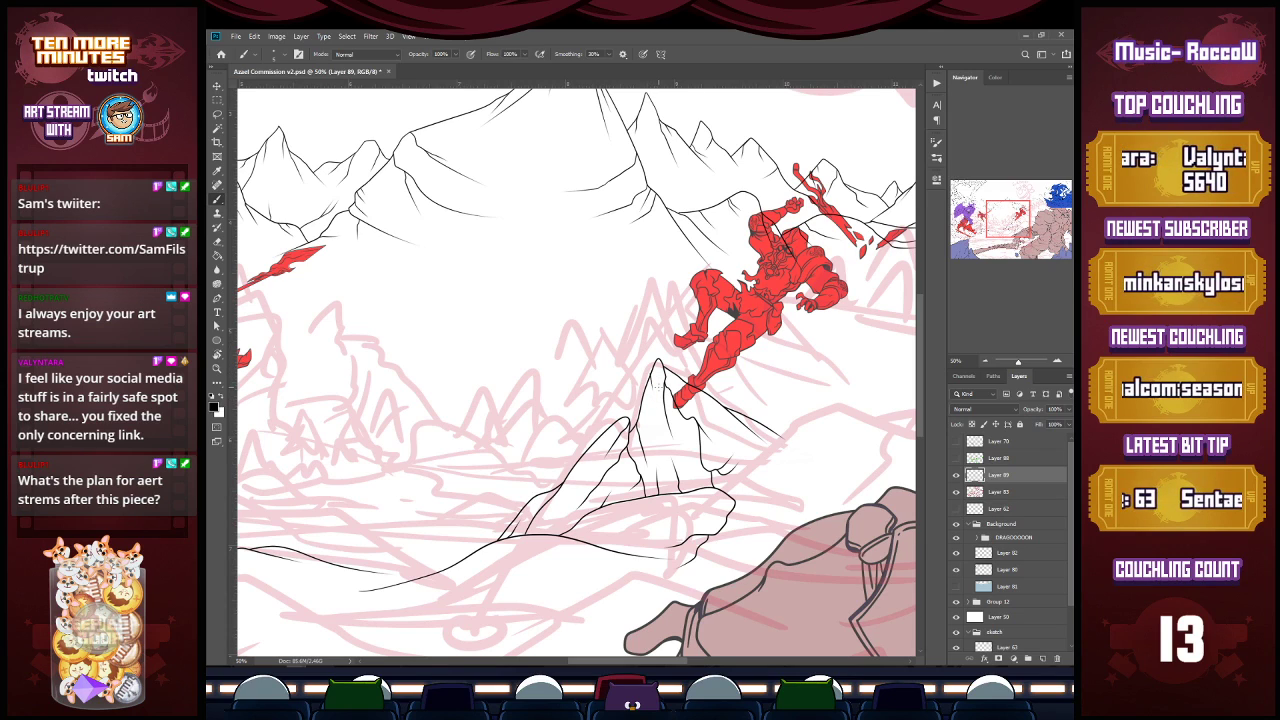
Step: Ink a ridge line rising from the end of the rock shelf to the taller peak's outer slope, with short cracks
left_click_drag(724, 494, 838, 405)
mouse_move(783, 455)
left_mouse_down()
mouse_move(833, 388)
mouse_move(790, 422)
left_mouse_up()
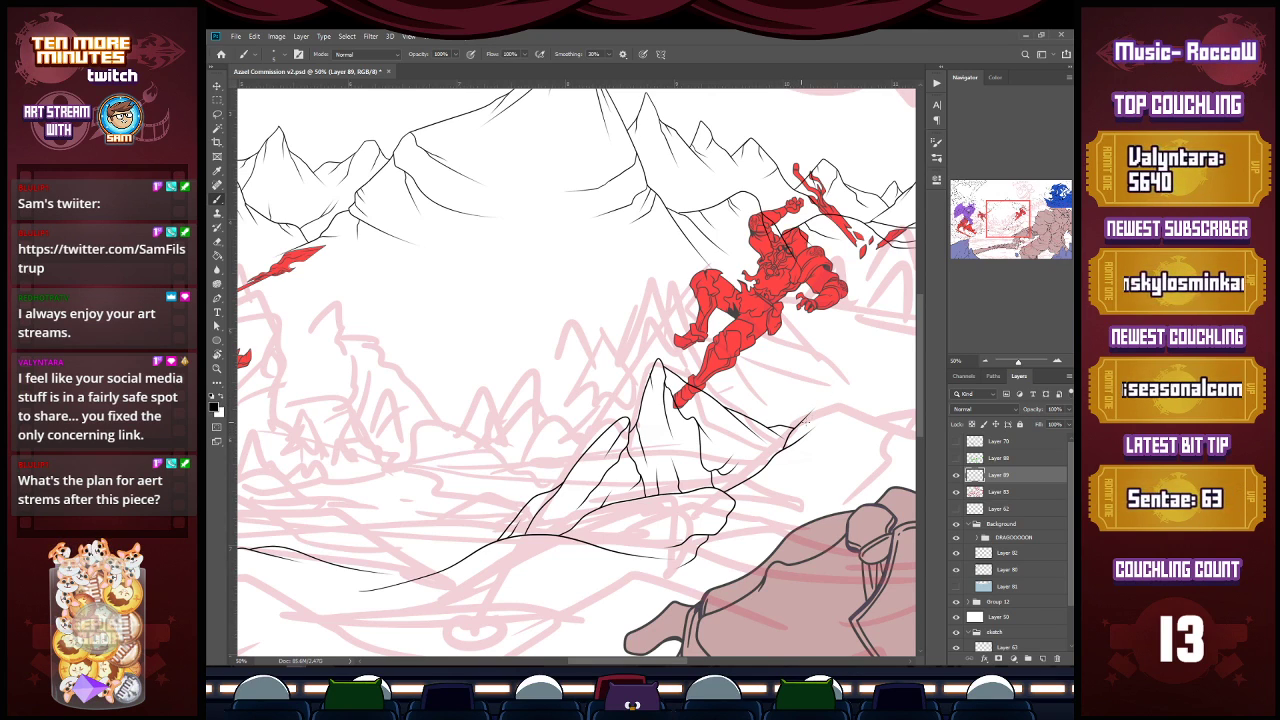
key("z")
left_click(802, 441, "alt")
left_click(802, 441, "alt")
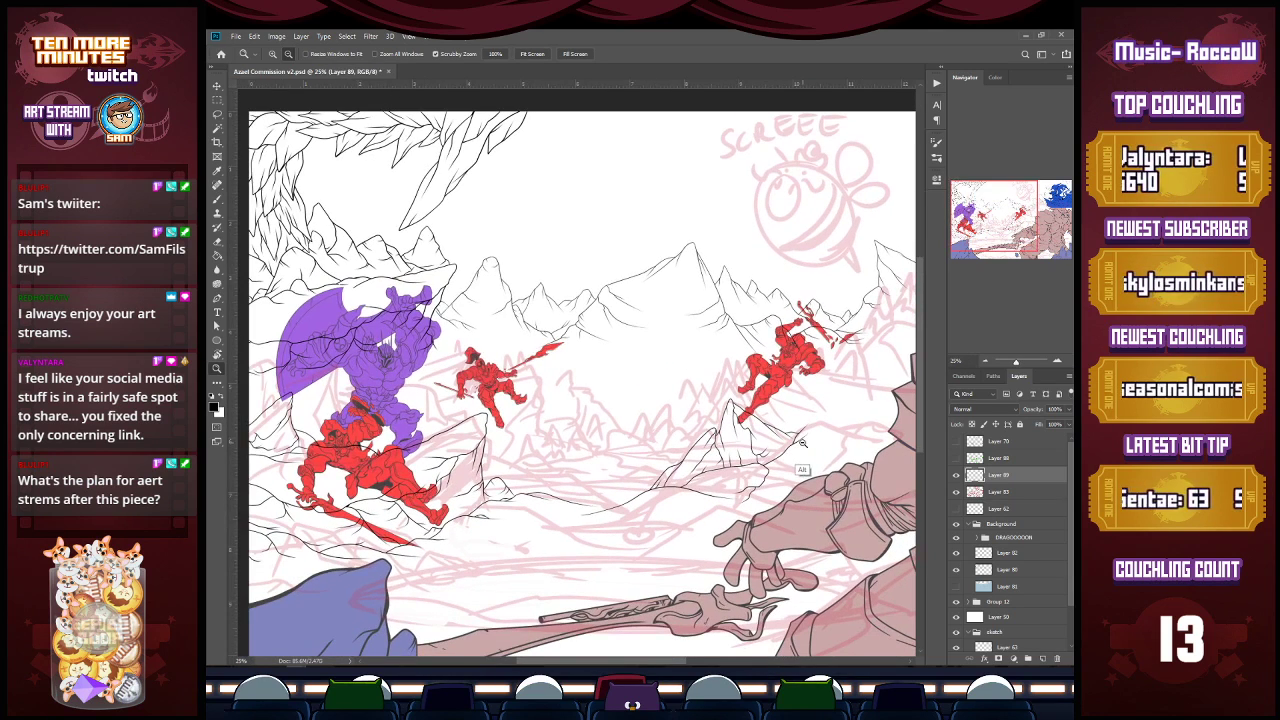
Step: Ink a rounded hill outline from the end of the ridge beside the peak, sloping down toward the giant's shoulder armor
key("b")
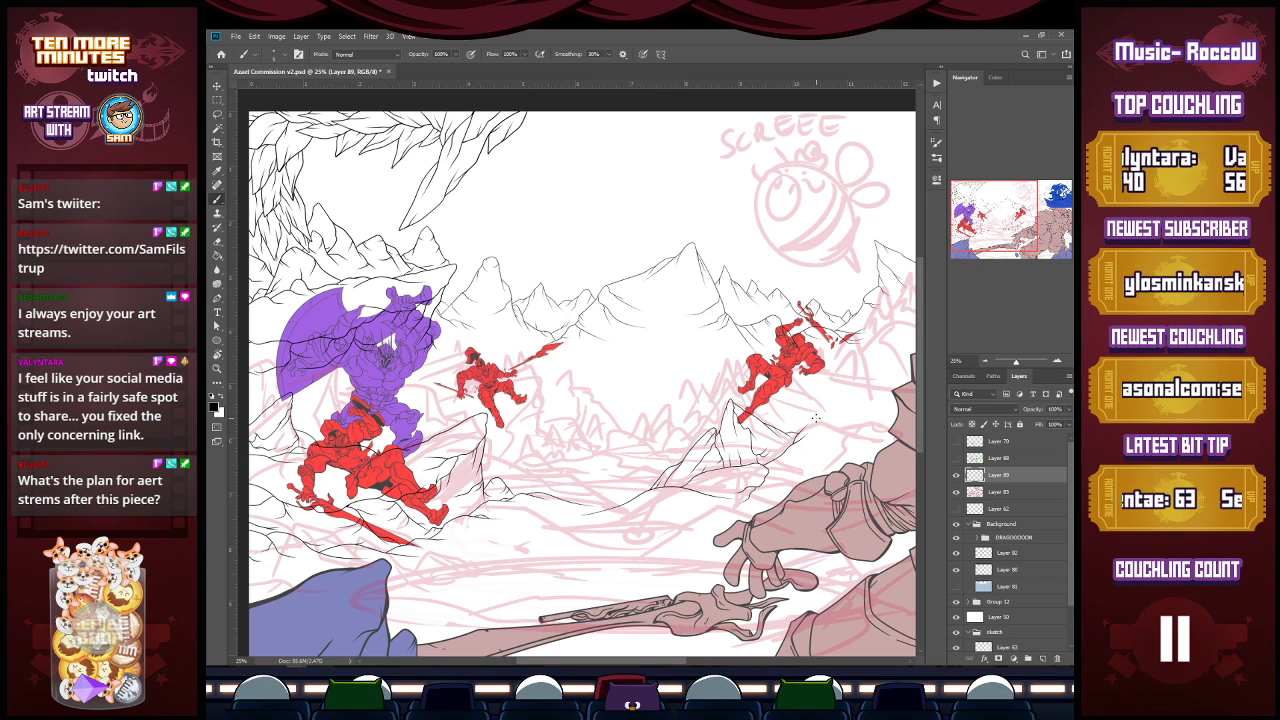
scroll(814, 416, "up", 2)
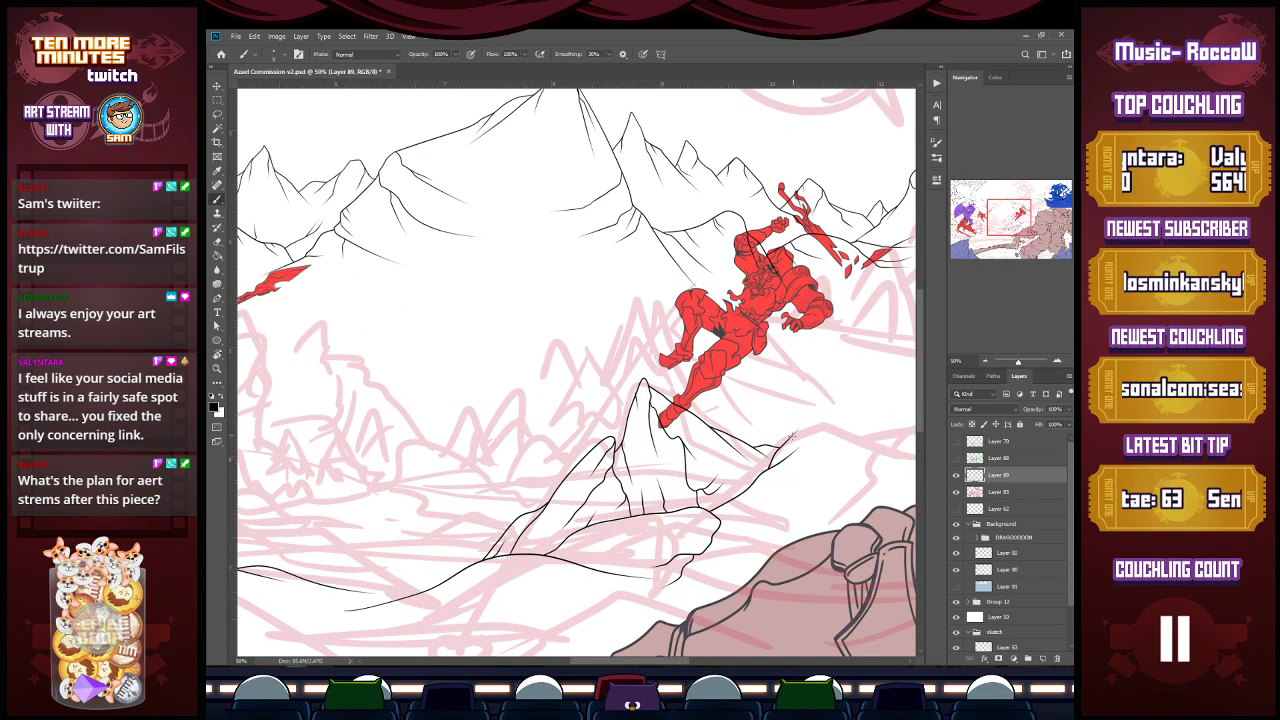
mouse_move(790, 436)
left_mouse_down()
mouse_move(824, 411)
mouse_move(877, 446)
left_mouse_up()
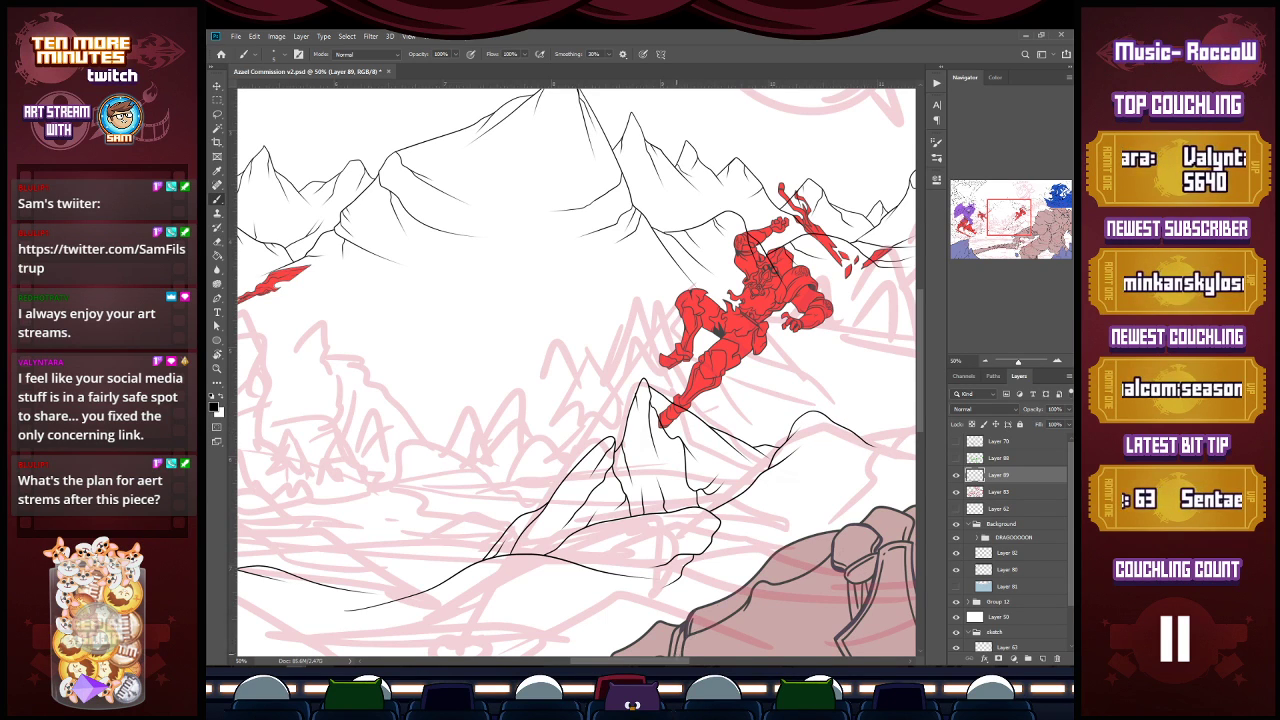
Step: Erase the tail of the rounded hill line and ink a small rock bump joining it to the short slope line beside it
scroll(576, 375, "right", 5)
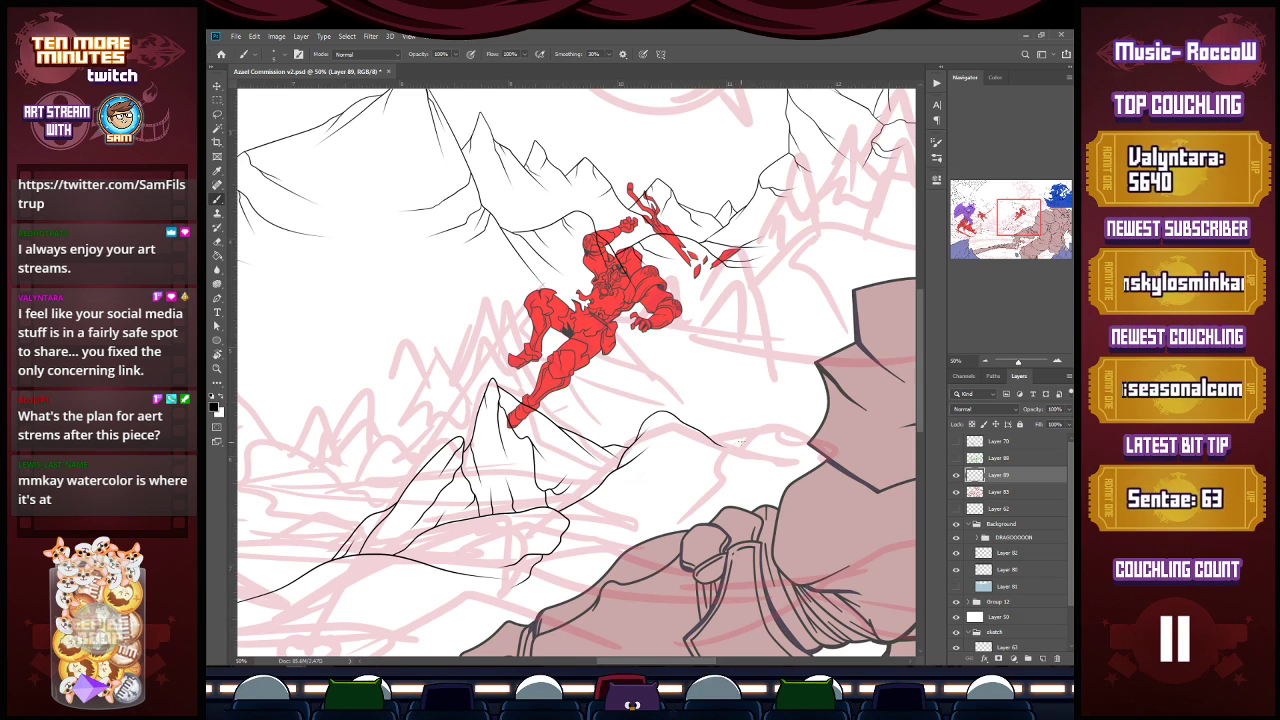
key("z")
left_click(740, 442)
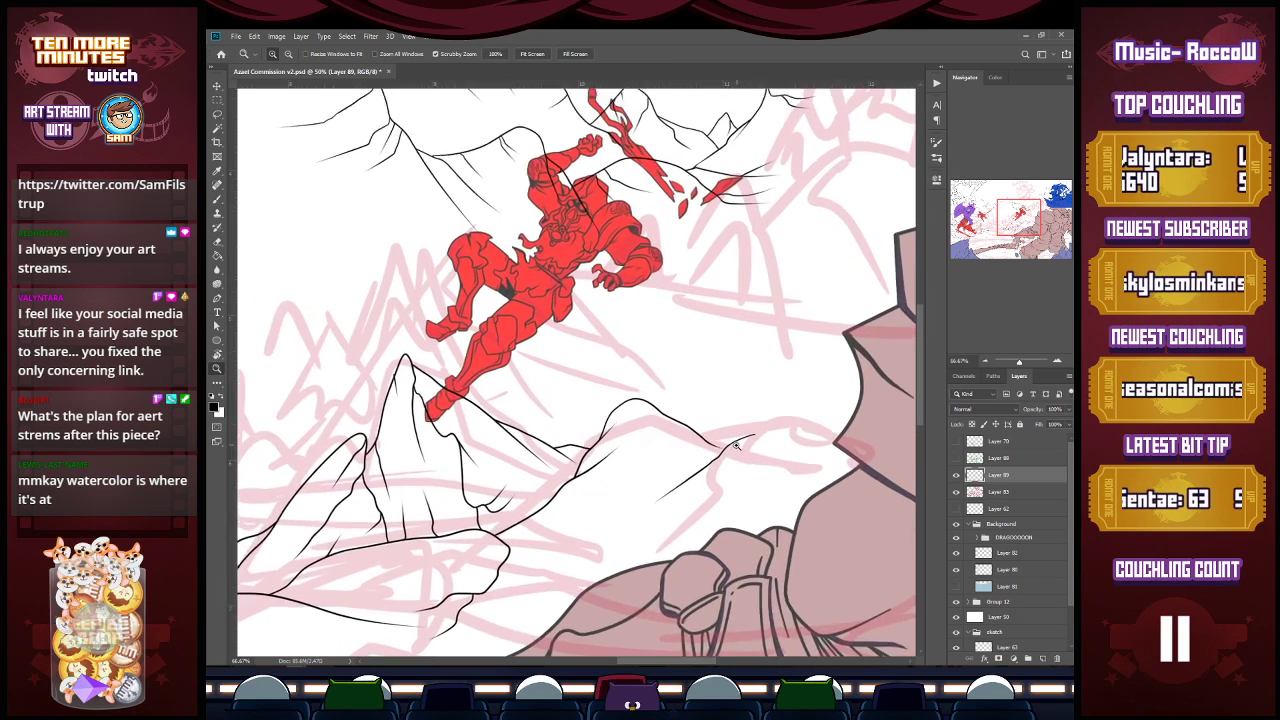
left_click(736, 444)
key("b")
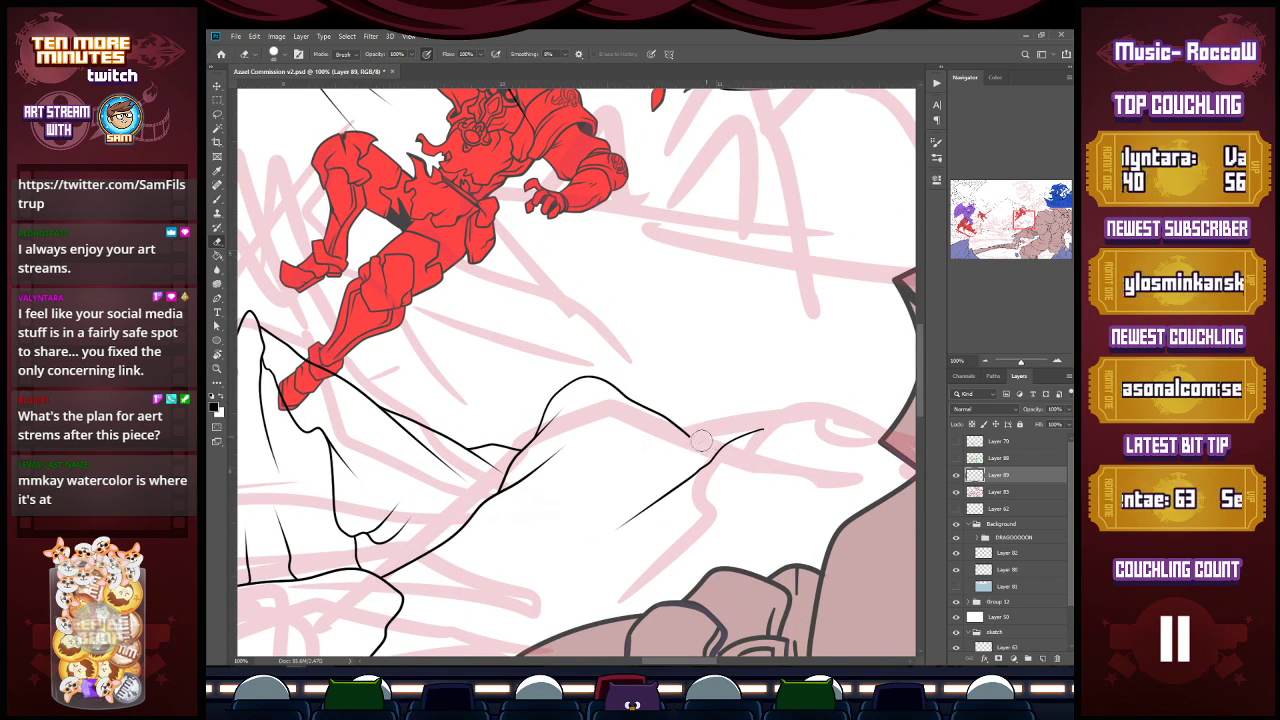
key("b")
key("e")
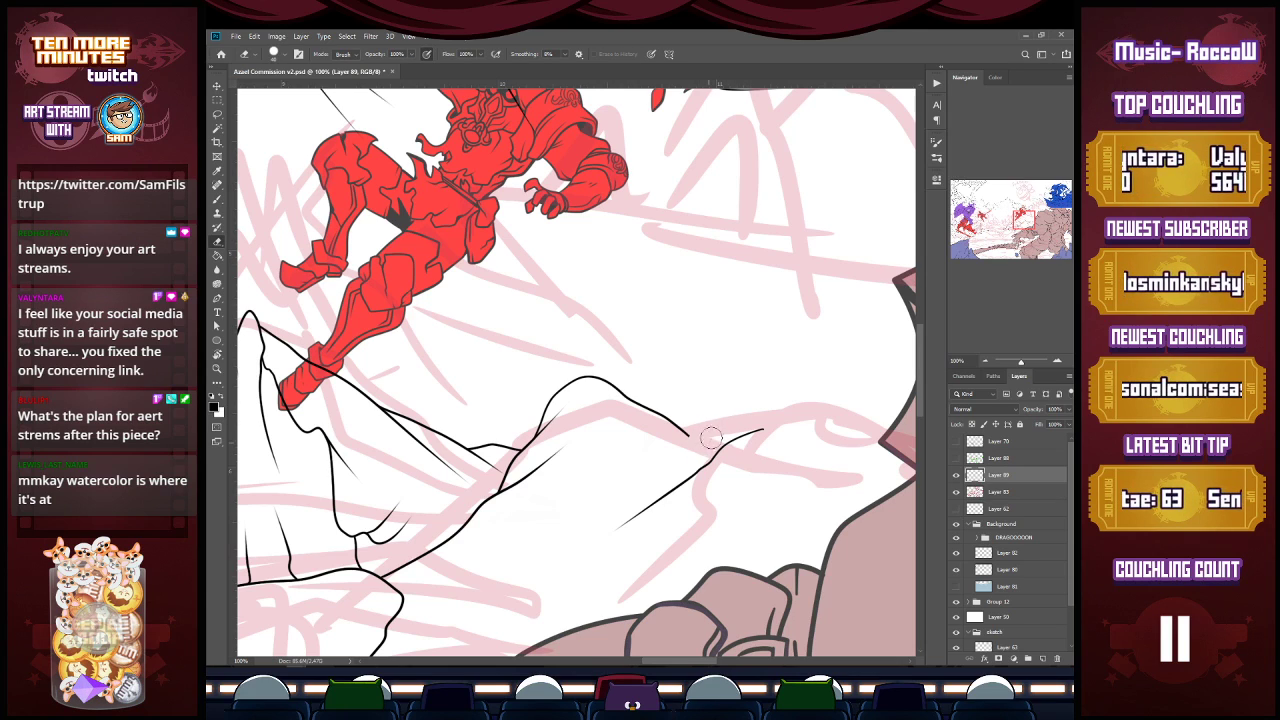
key("b")
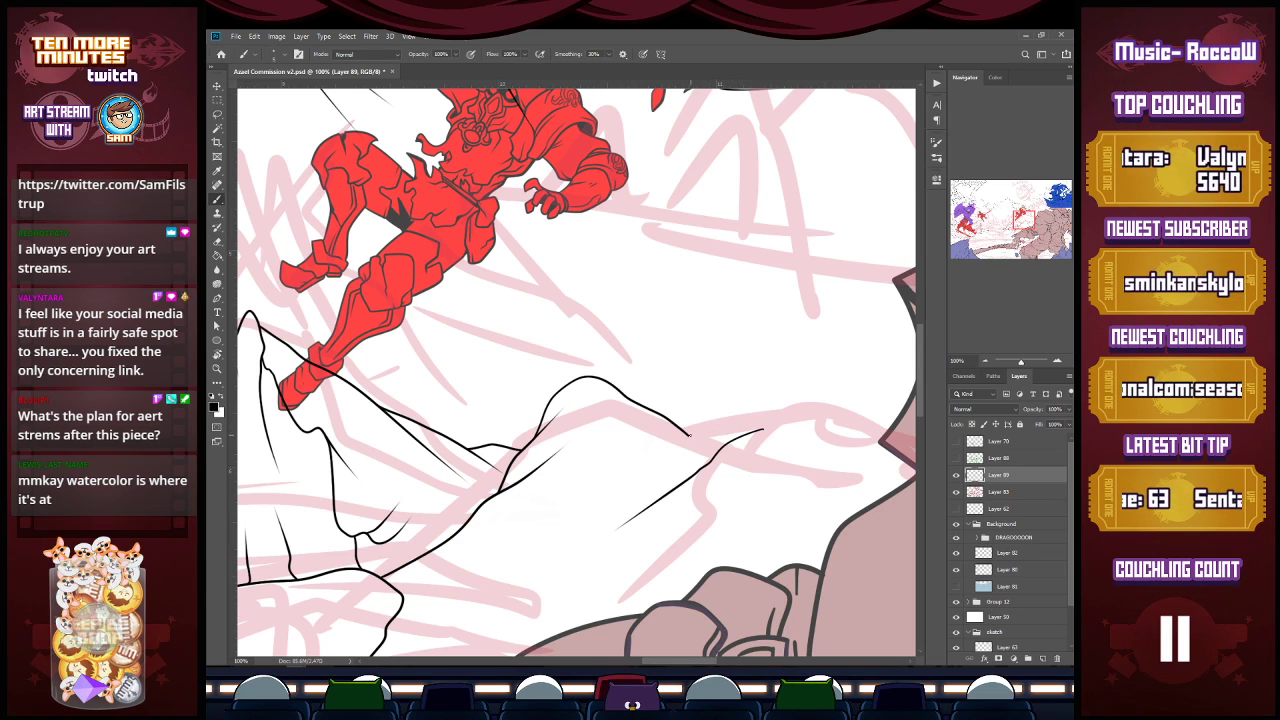
left_click_drag(657, 469, 732, 428)
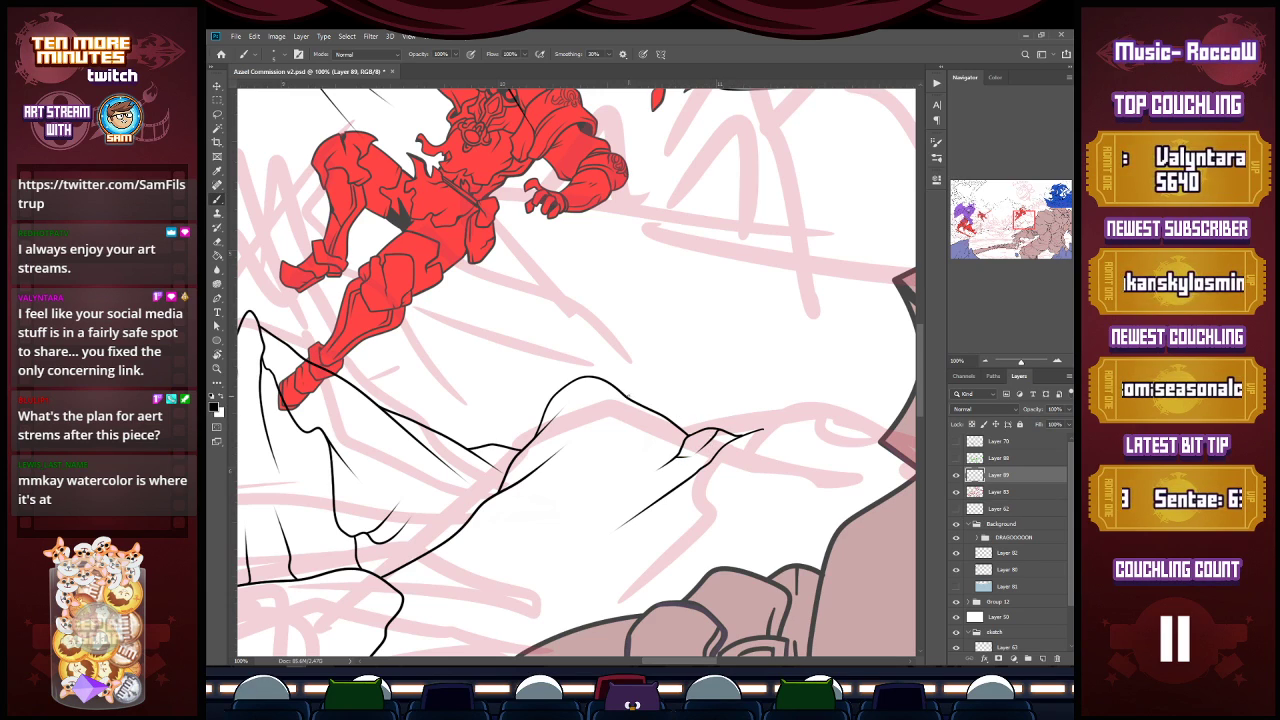
Step: Erase the overshooting tip of the line beyond the small rock bump
key("z")
left_click(714, 522, "alt")
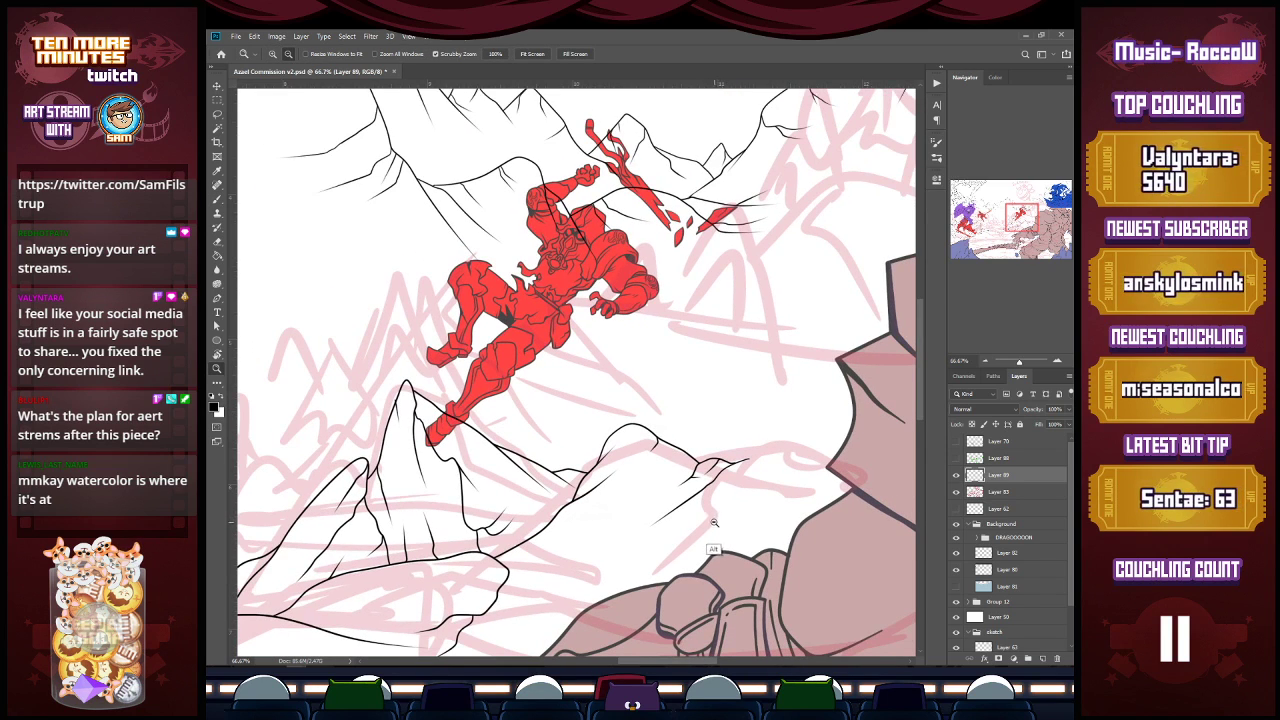
left_click(714, 522, "alt")
key("b")
key("z")
left_click(757, 472)
key("e")
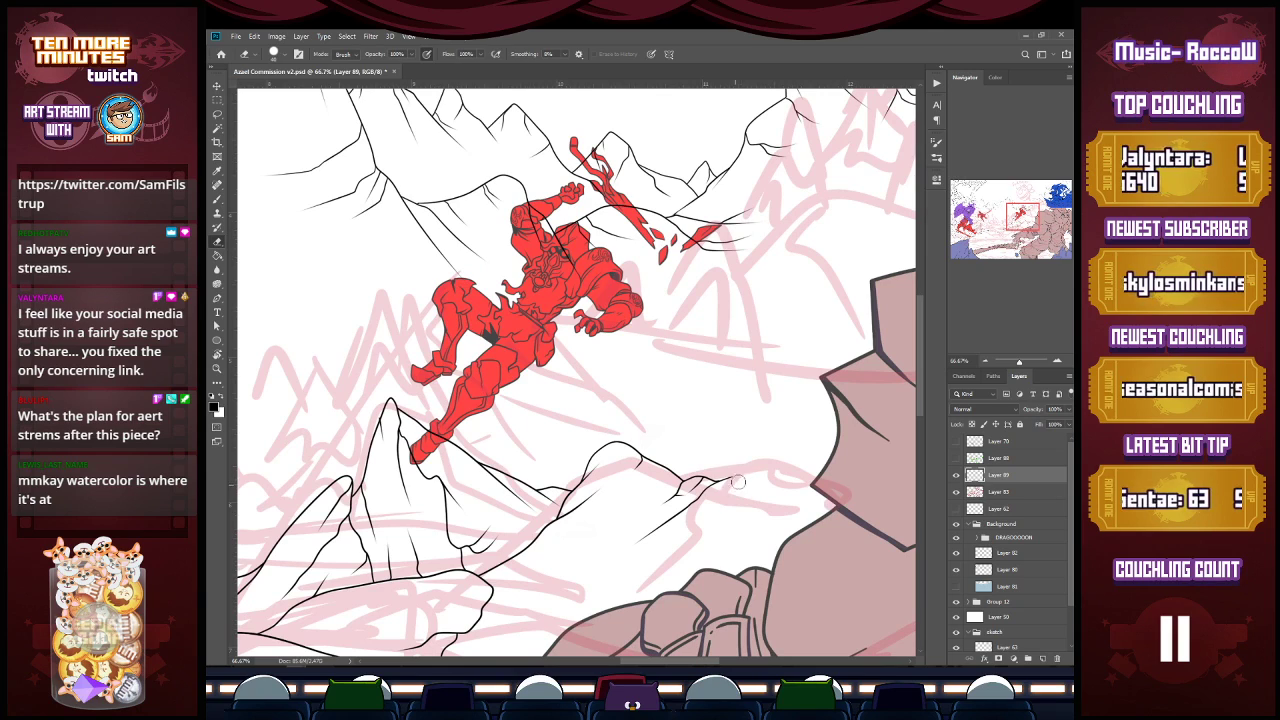
Step: Try to ink a long slope rising from the small rock bump to the giant's shoulder armor
key("b")
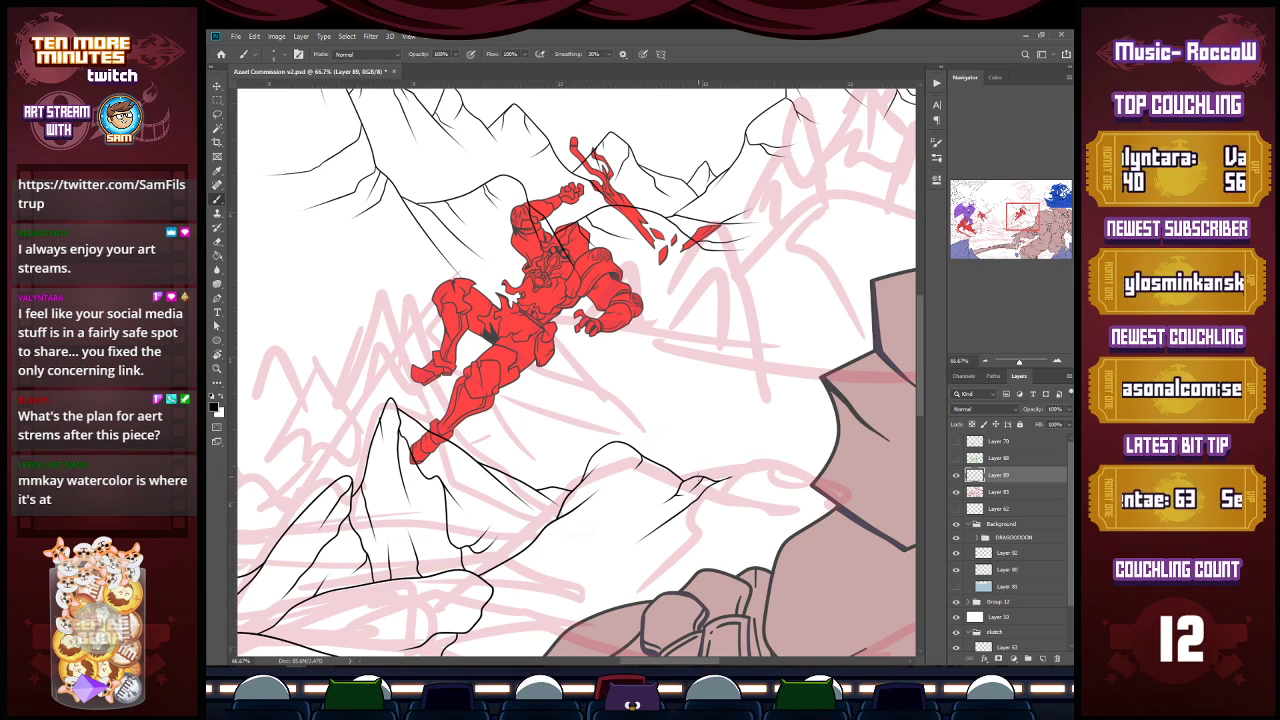
left_click_drag(700, 478, 870, 338)
key("z")
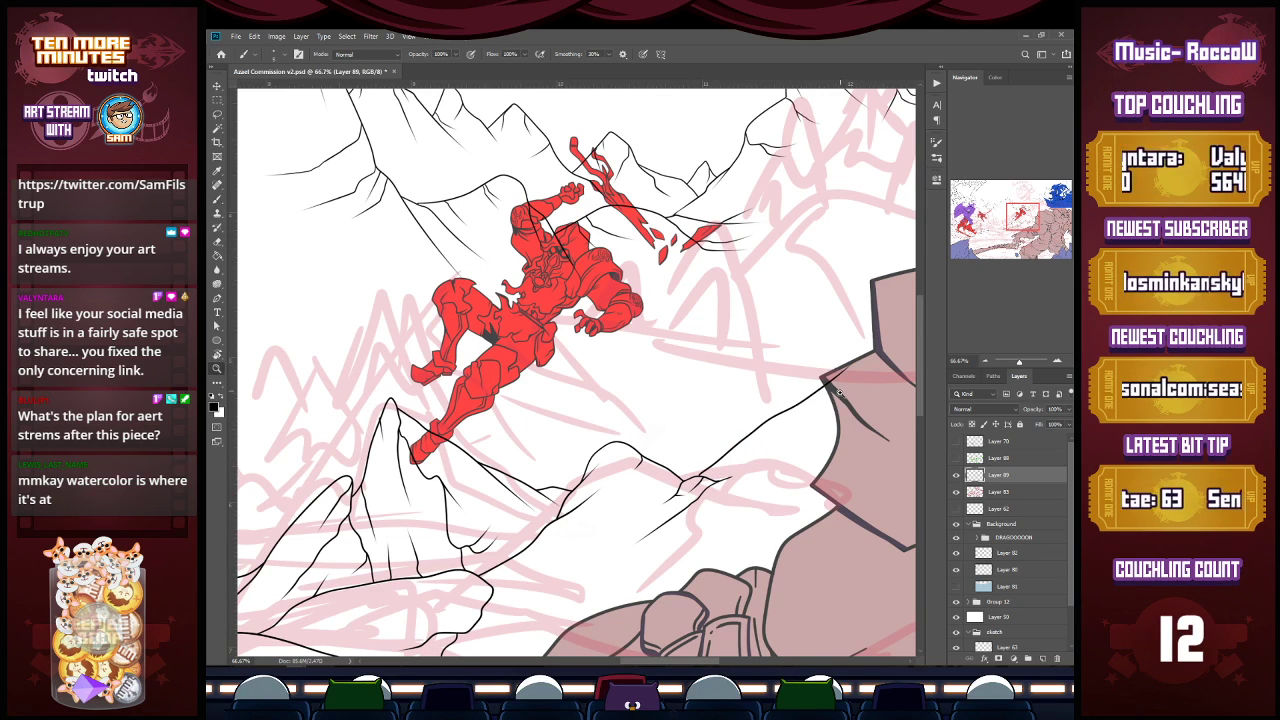
Step: Ink a ridge rising from the small rock bump onto the giant's shoulder armor, with short cracks branching from its end
left_click(840, 396, "alt")
left_click(830, 440, "alt")
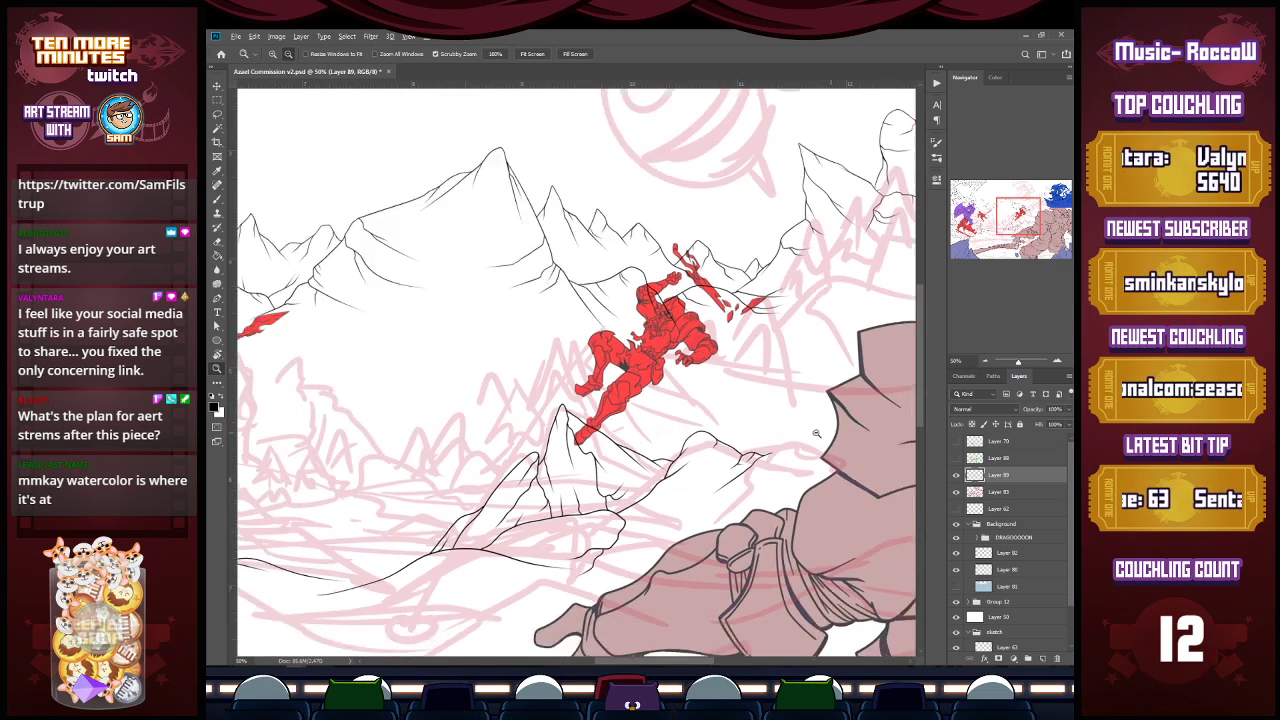
left_click_drag(675, 663, 712, 663)
key("b")
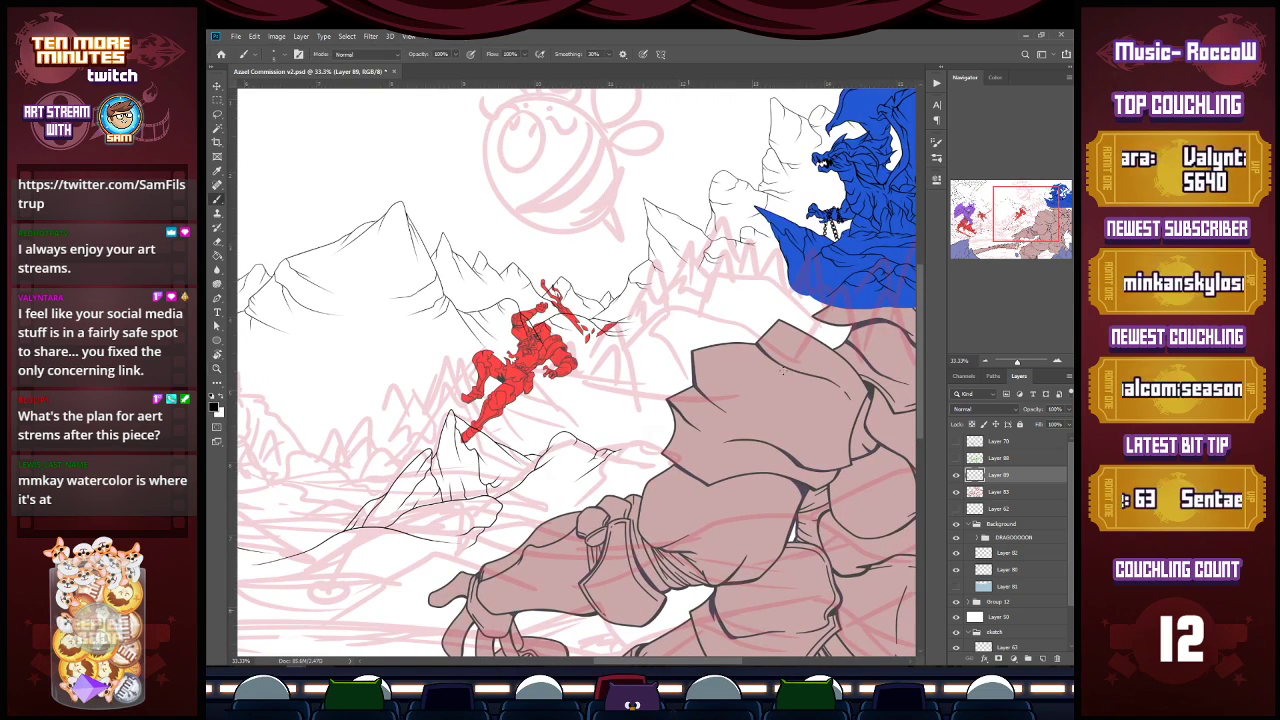
scroll(627, 453, "up", 1)
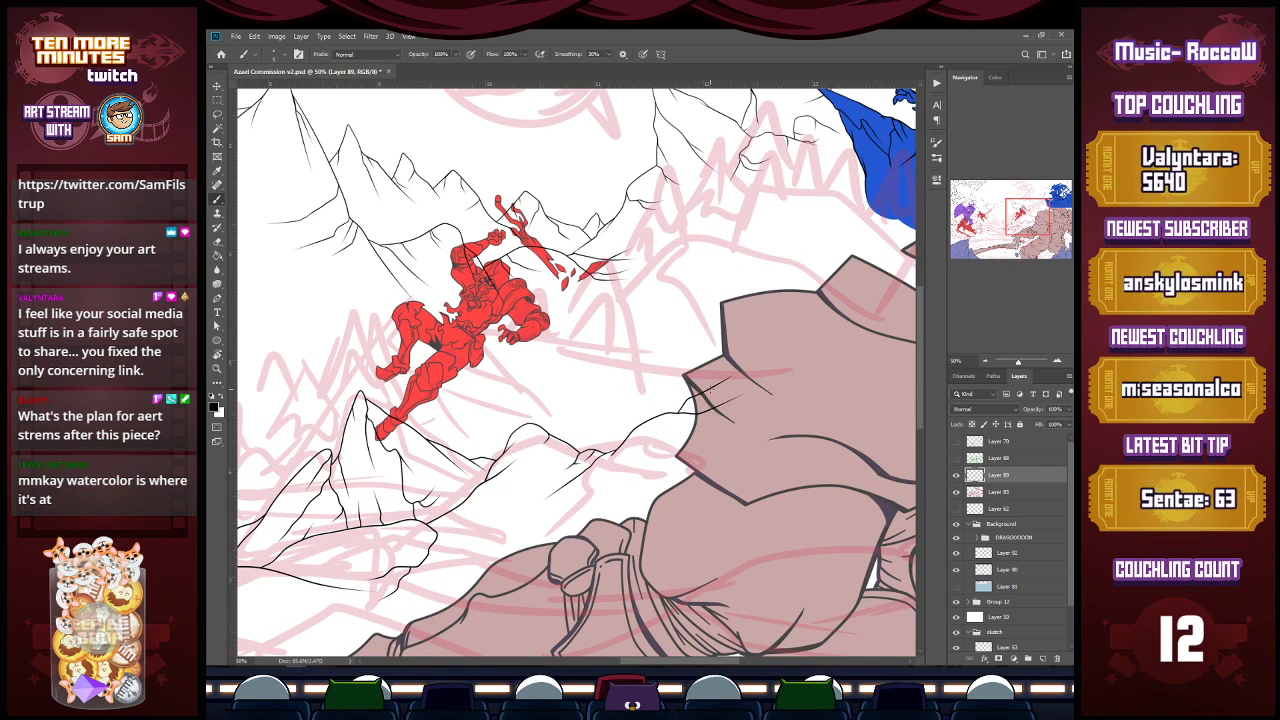
key("e")
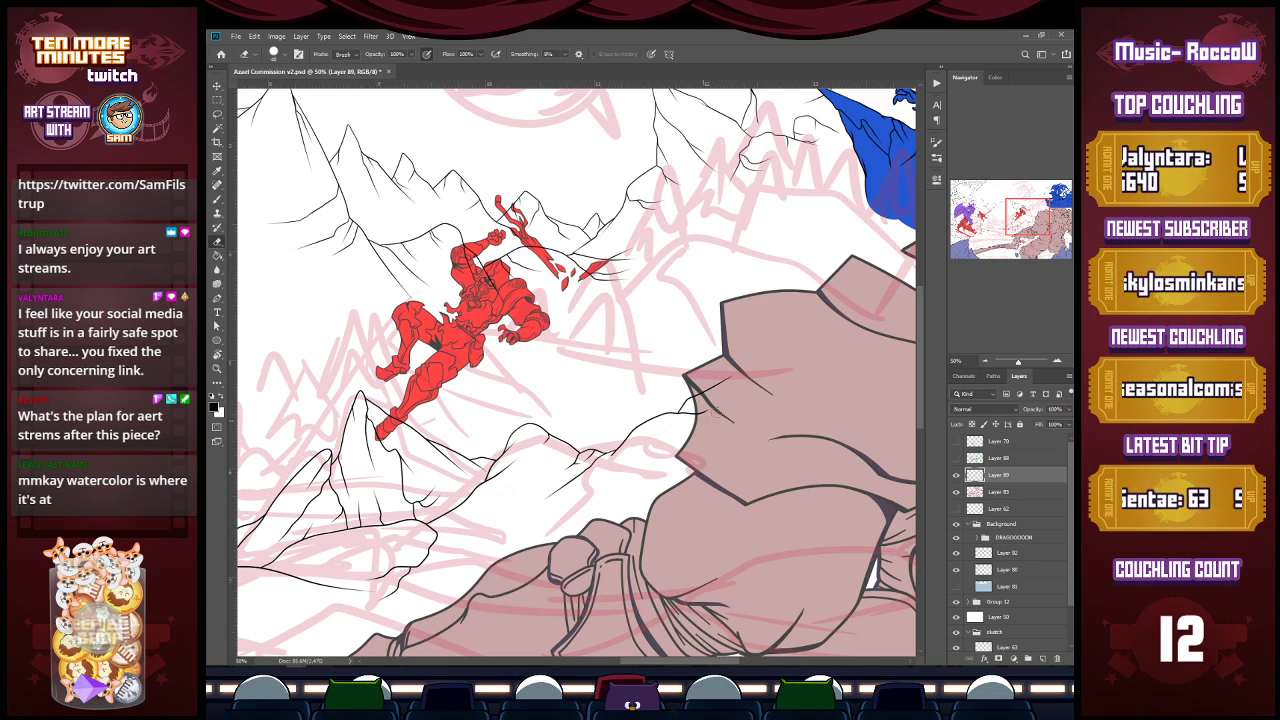
key("b")
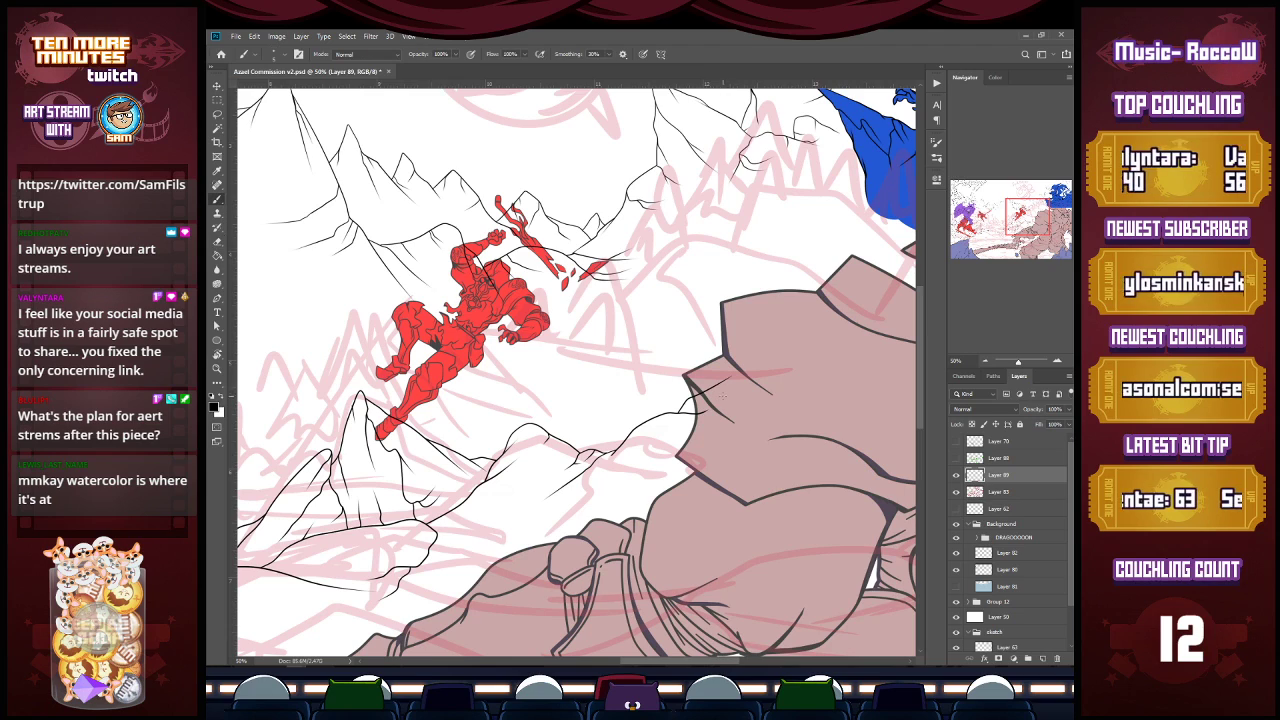
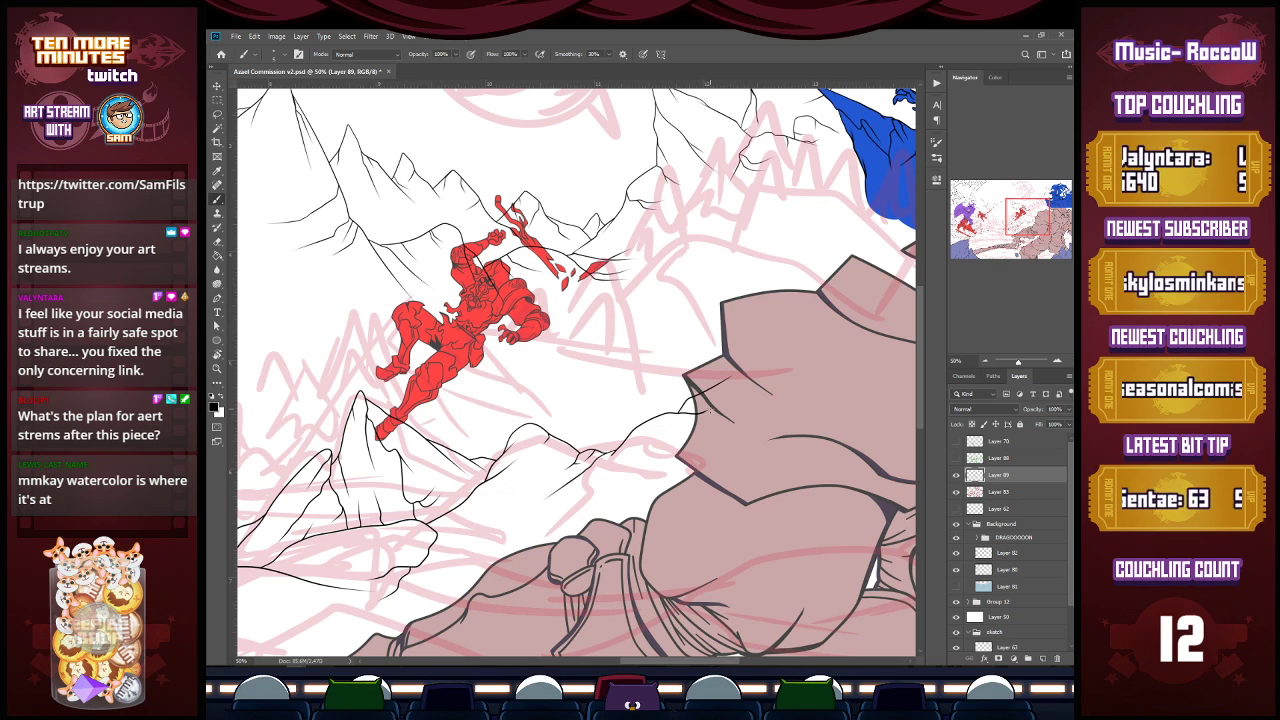
key("e")
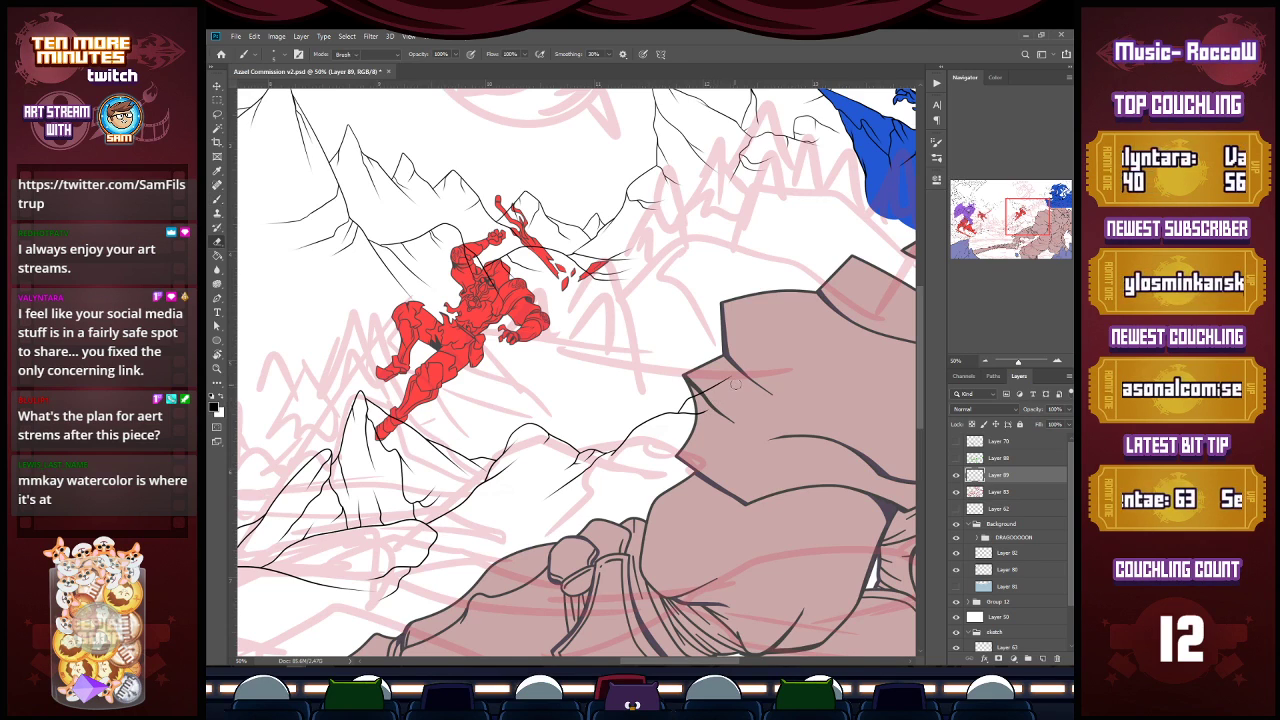
key("z")
Step: Ink a low ground line across the valley, joining the small mound's slope to the base of the leaning rock spire
left_click(743, 398, "alt")
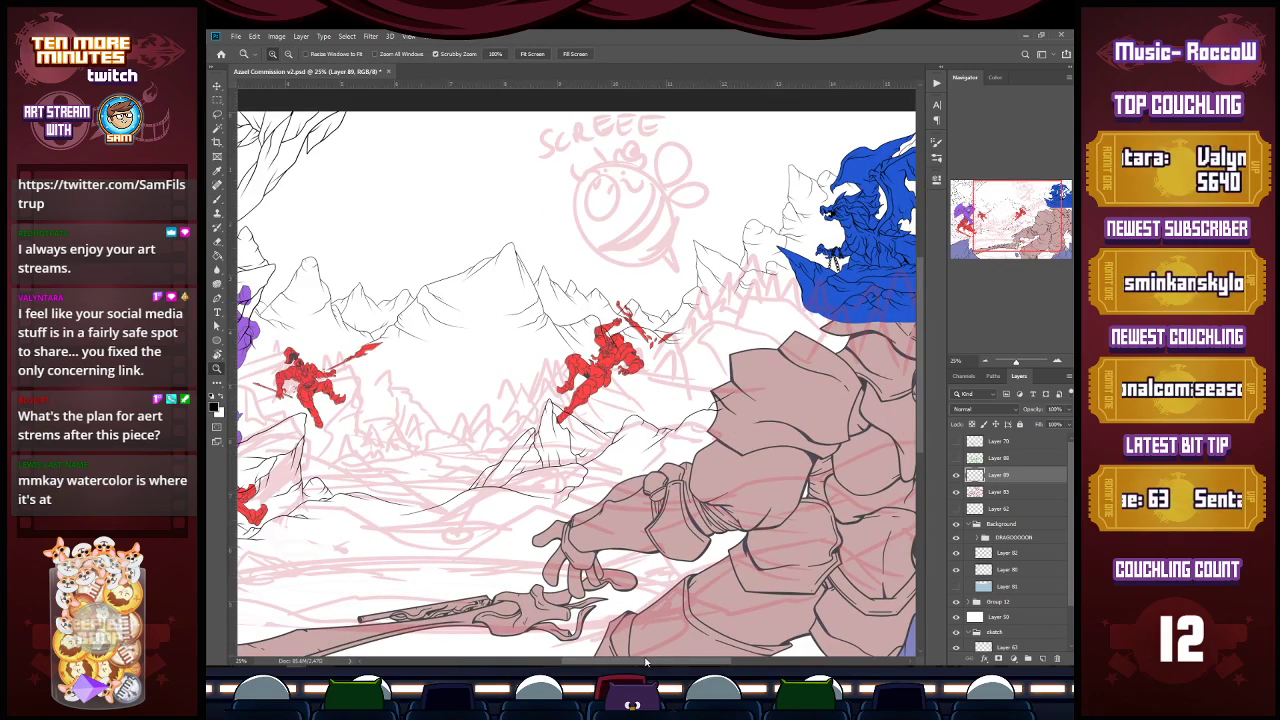
left_click_drag(646, 664, 606, 662)
key("b")
key("z")
left_click(575, 494)
key("b")
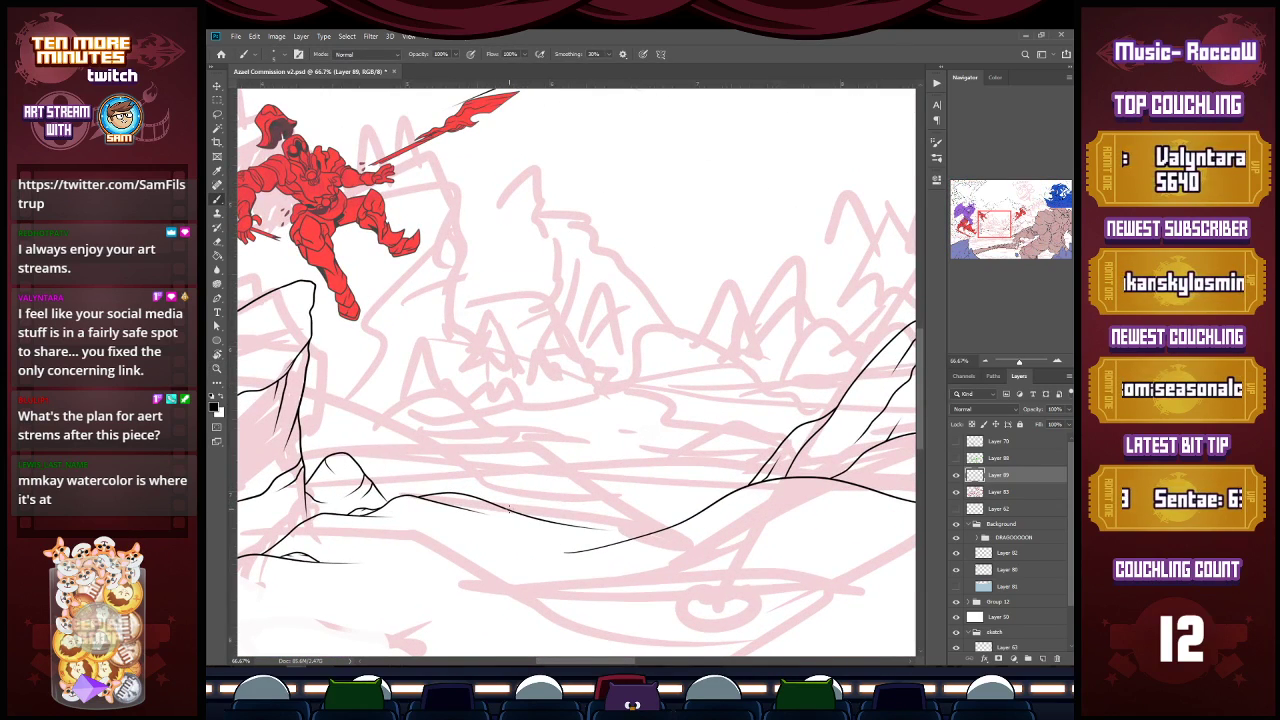
left_click_drag(512, 507, 684, 491)
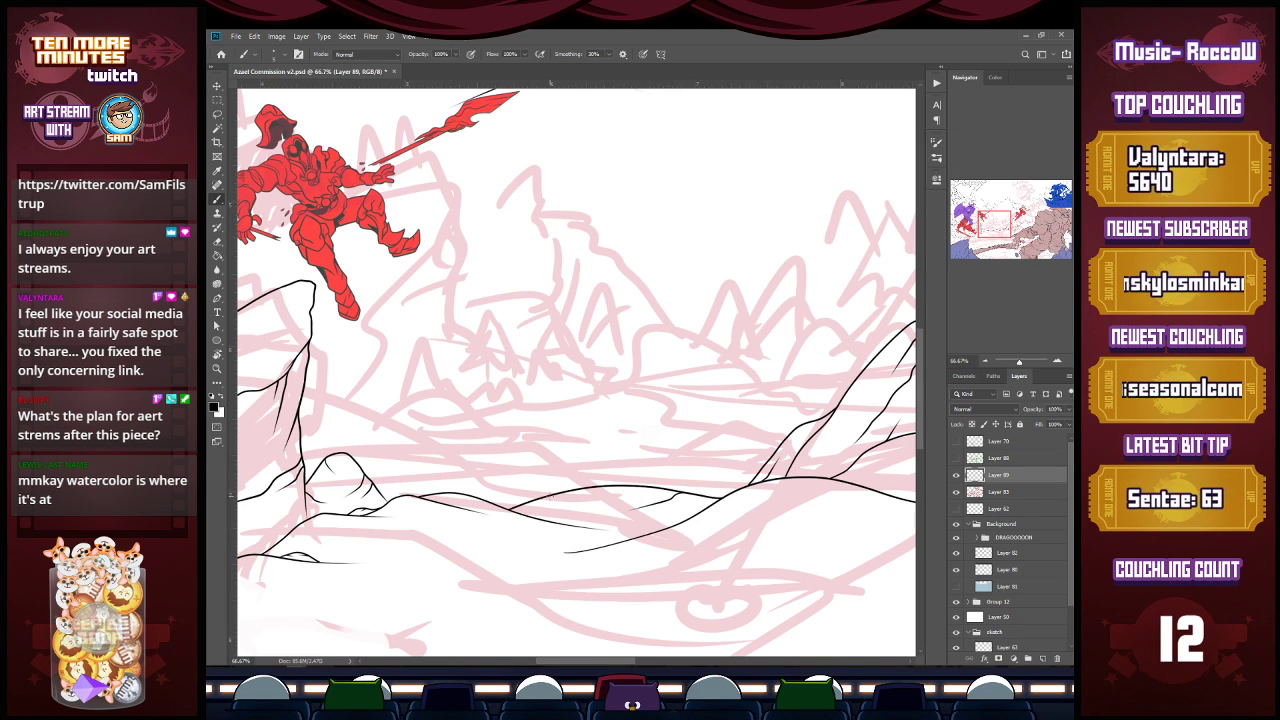
Step: Extend the ridge upward over the giant's shoulder armor with branching cracks, and arch its crest behind the armor toward the neck
key("z")
left_click(789, 530, "alt")
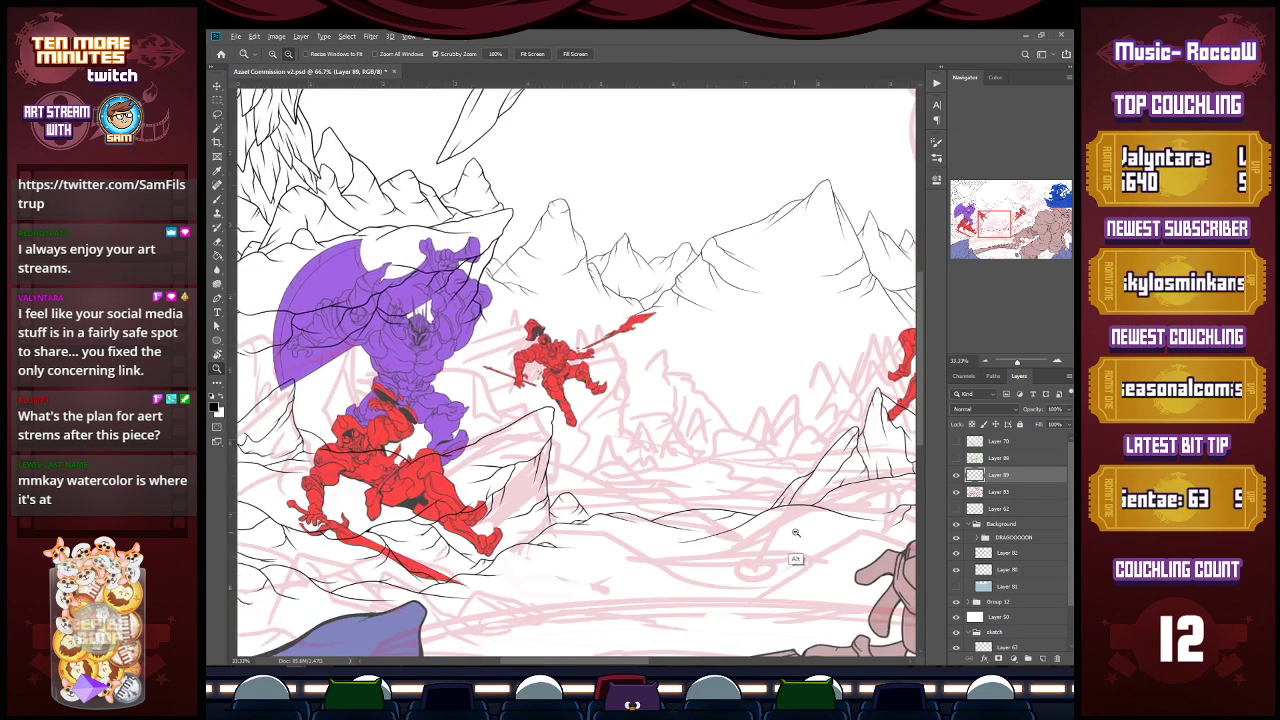
left_click_drag(645, 665, 749, 650)
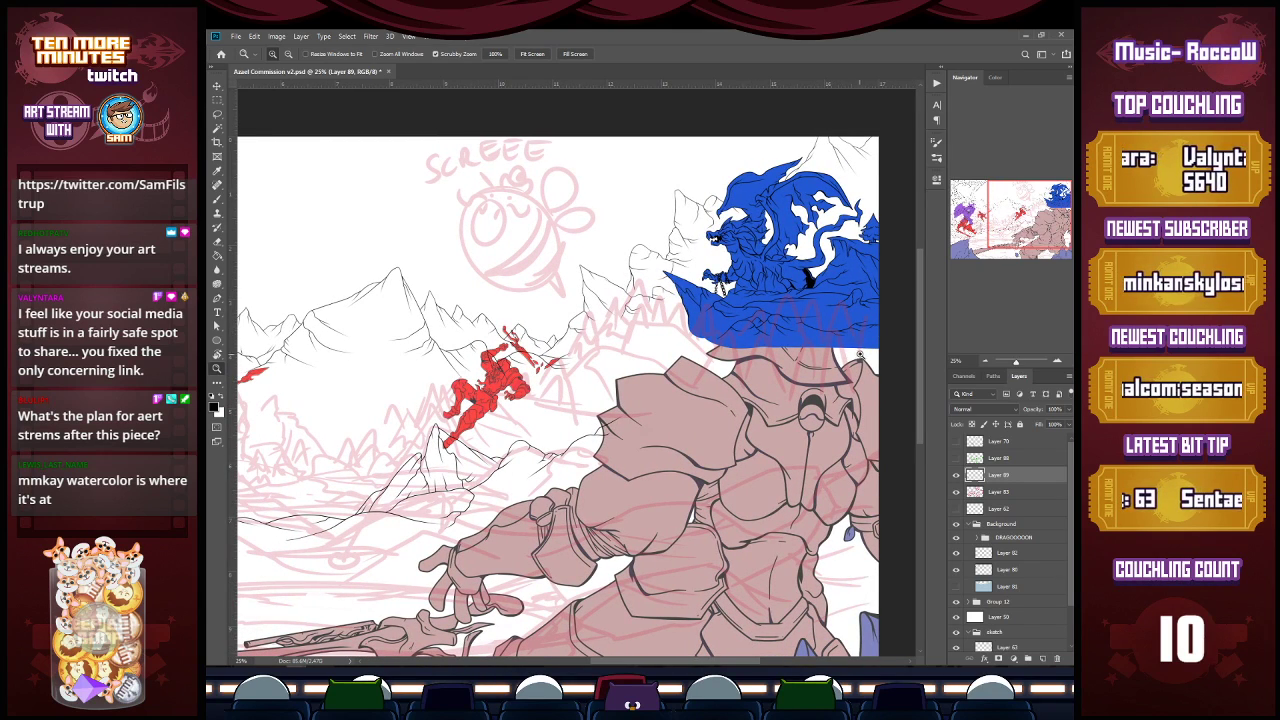
key("b")
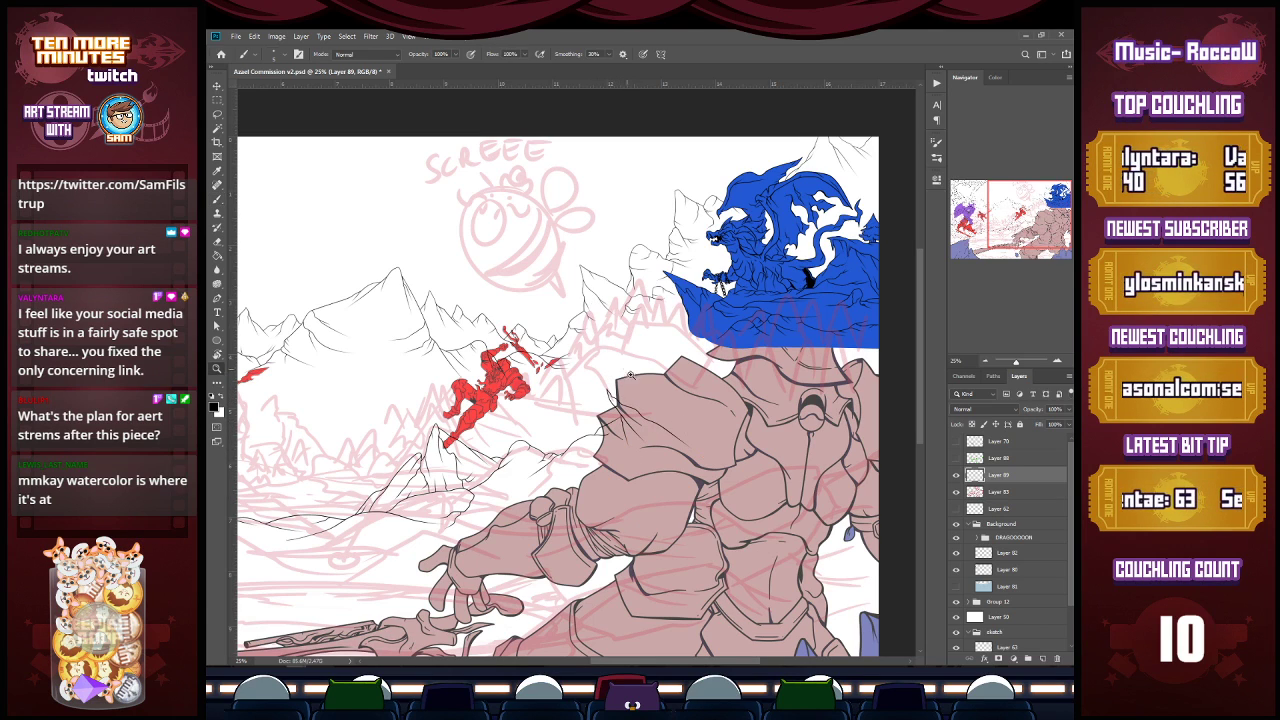
left_click(650, 390, "ctrl")
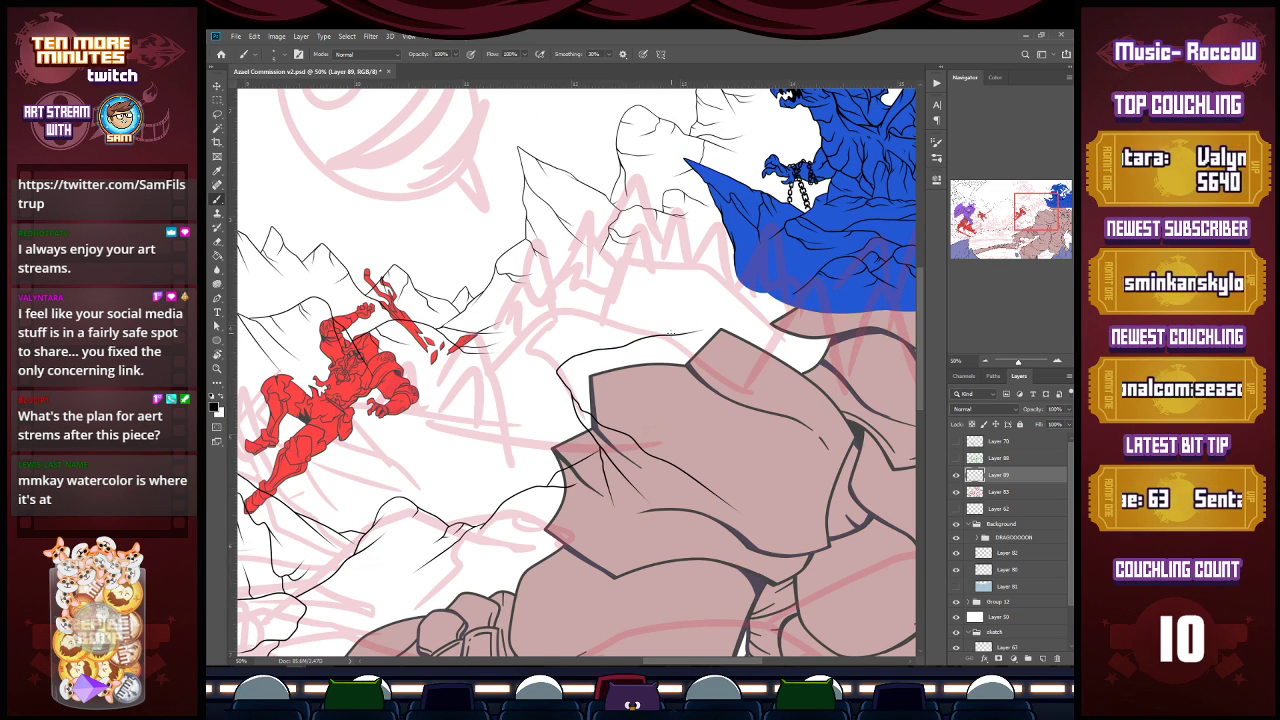
mouse_move(668, 335)
left_mouse_down()
mouse_move(772, 318)
mouse_move(843, 367)
left_mouse_up()
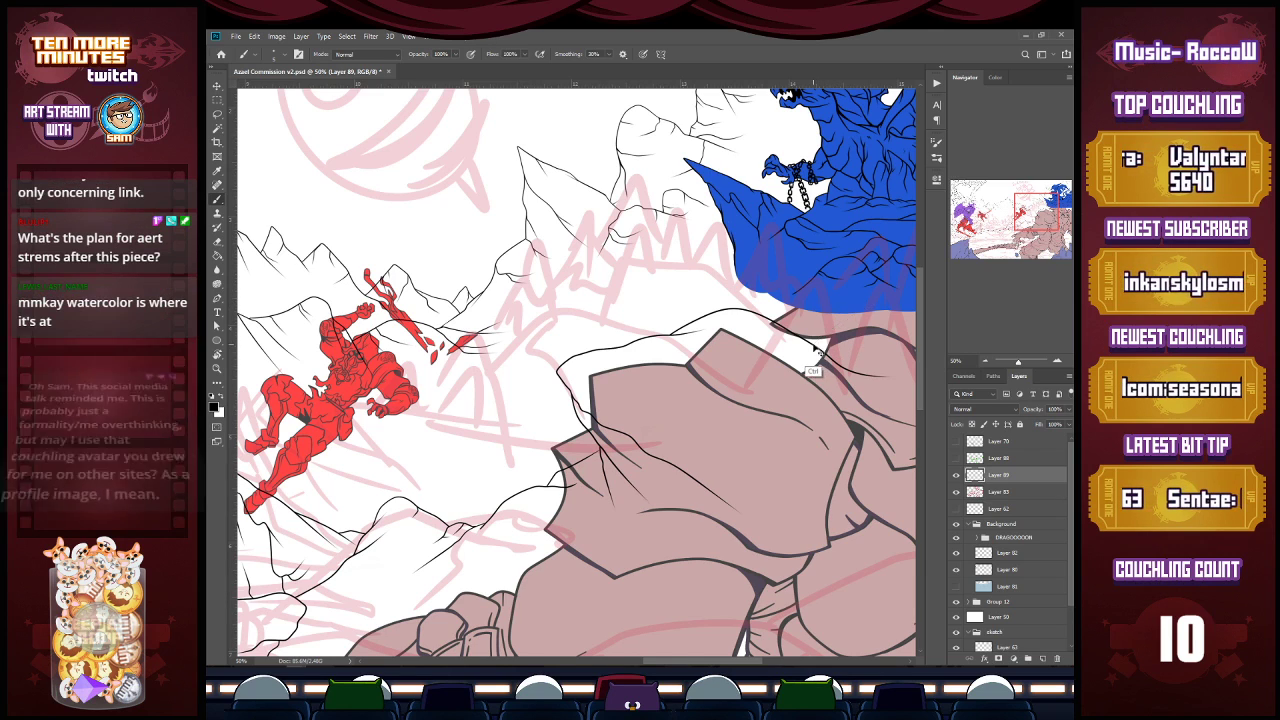
Step: Continue the ridge crest behind the giant's neck to the far shoulder, and ink a long curved slope line across the torso
key("z")
left_click(881, 352, "alt")
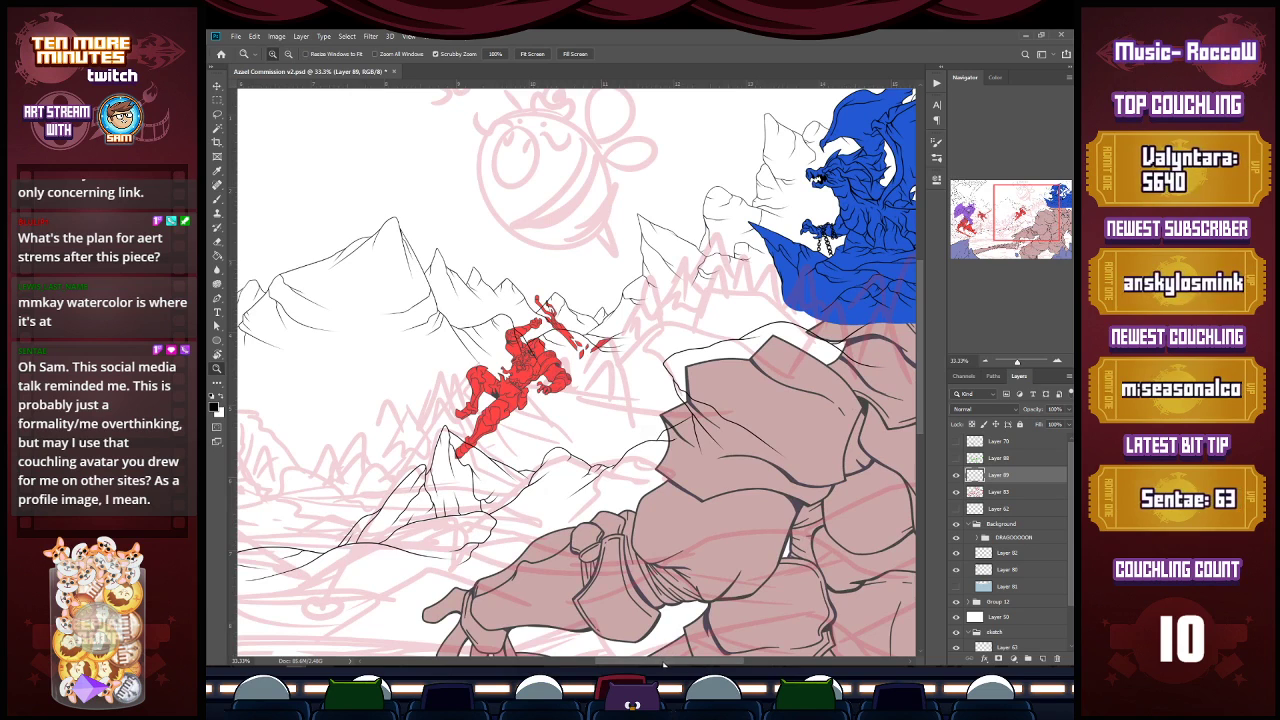
scroll(663, 663, "right", 3)
key("b")
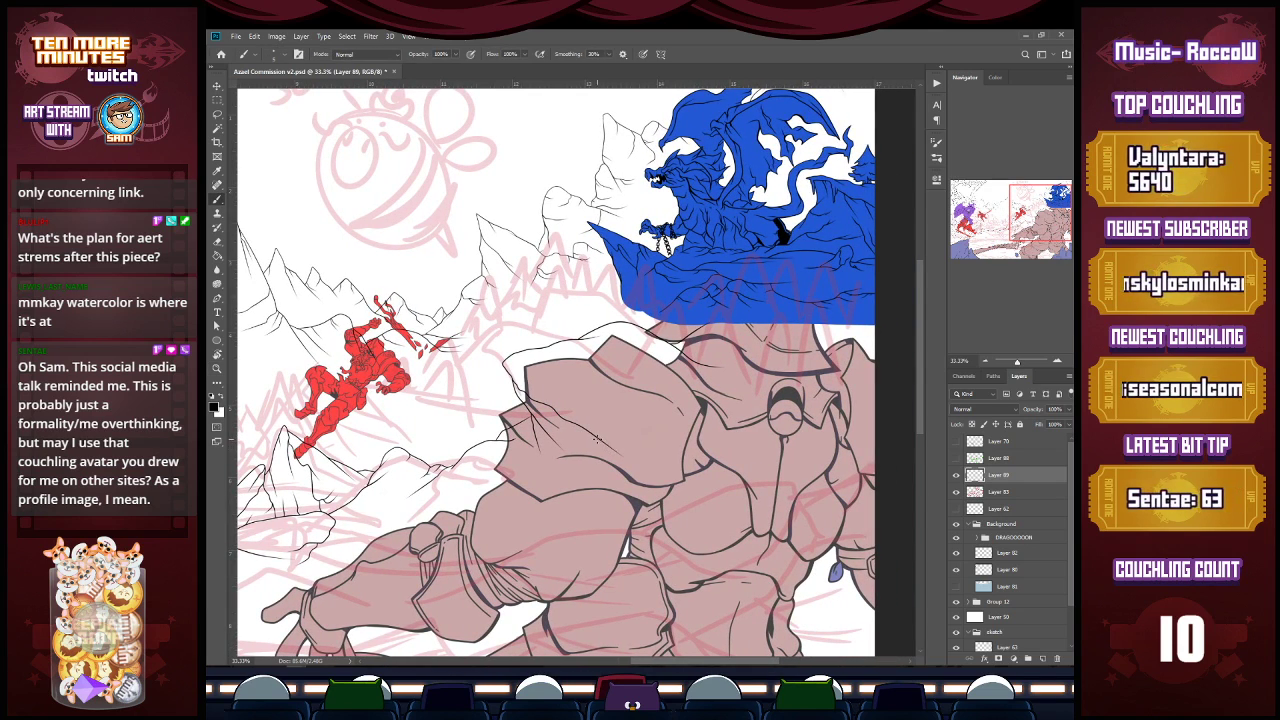
mouse_move(600, 445)
left_mouse_down()
mouse_move(700, 510)
mouse_move(762, 512)
left_mouse_up()
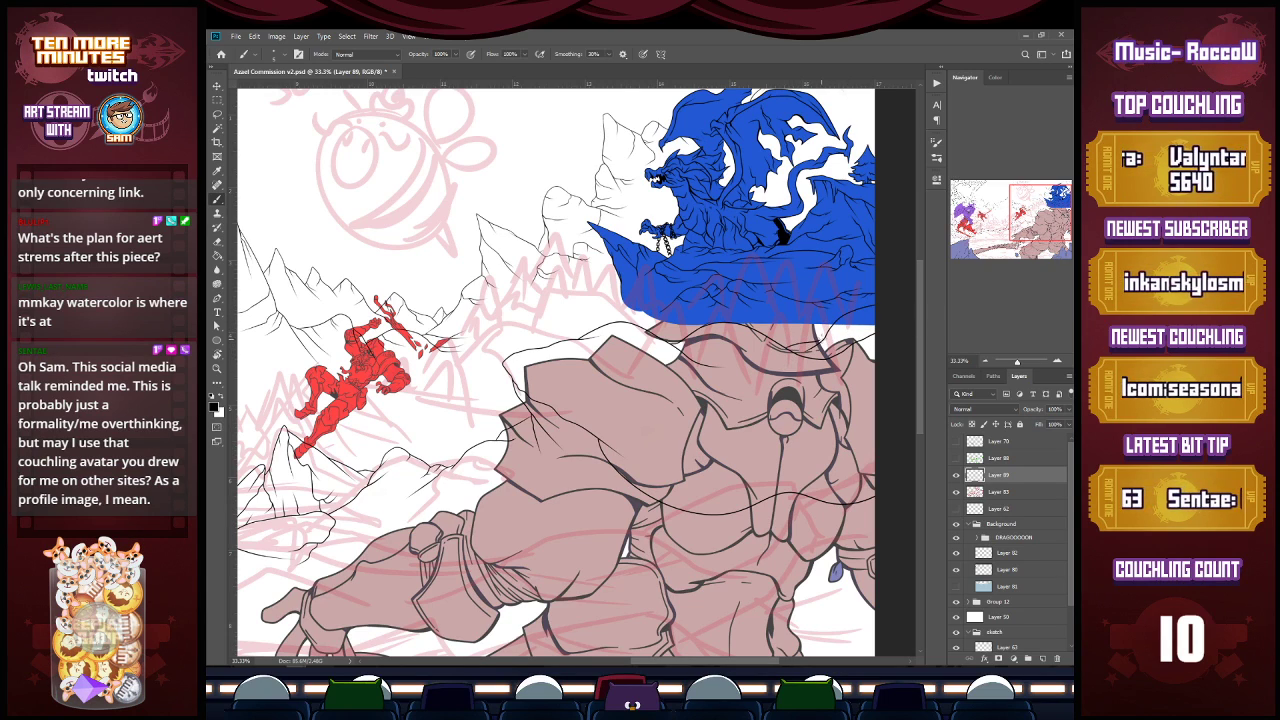
key("z")
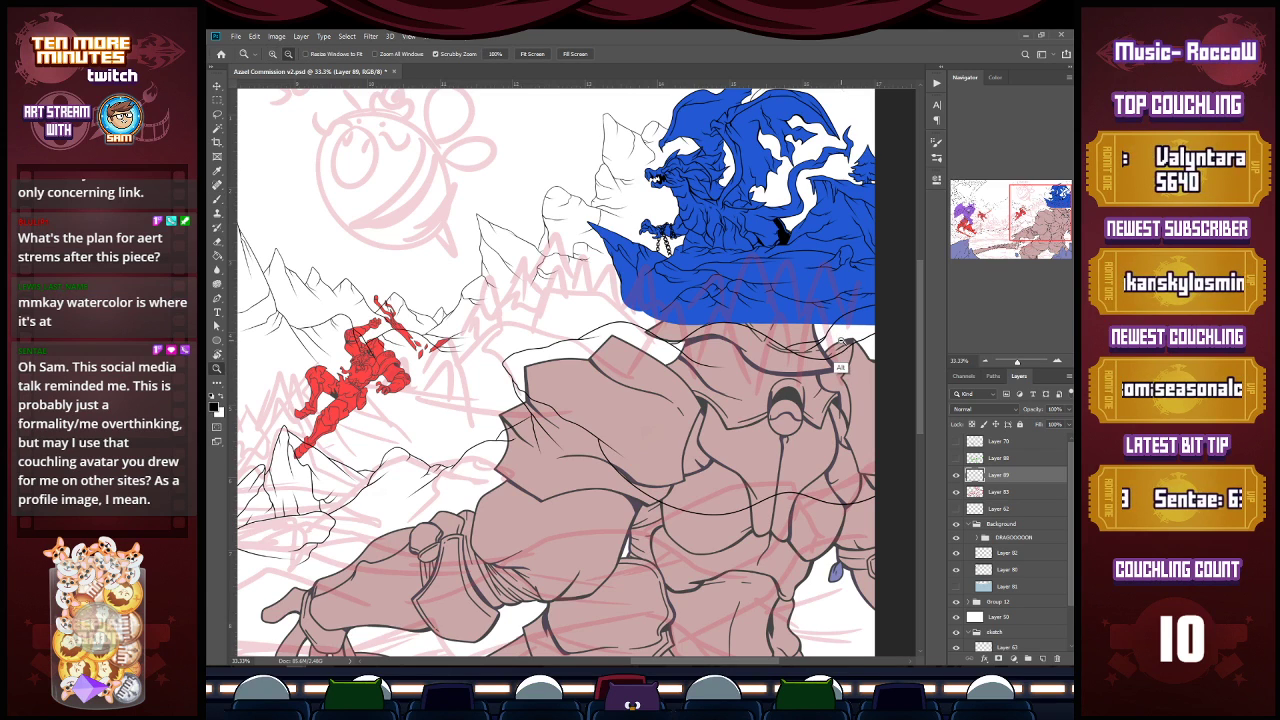
Step: Show the light-blue background fill layer and select the empty area above the new terrain outline with the Magic Wand
left_click(842, 345, "alt")
left_click(841, 346, "alt")
left_click_drag(735, 663, 637, 661)
left_click(955, 587)
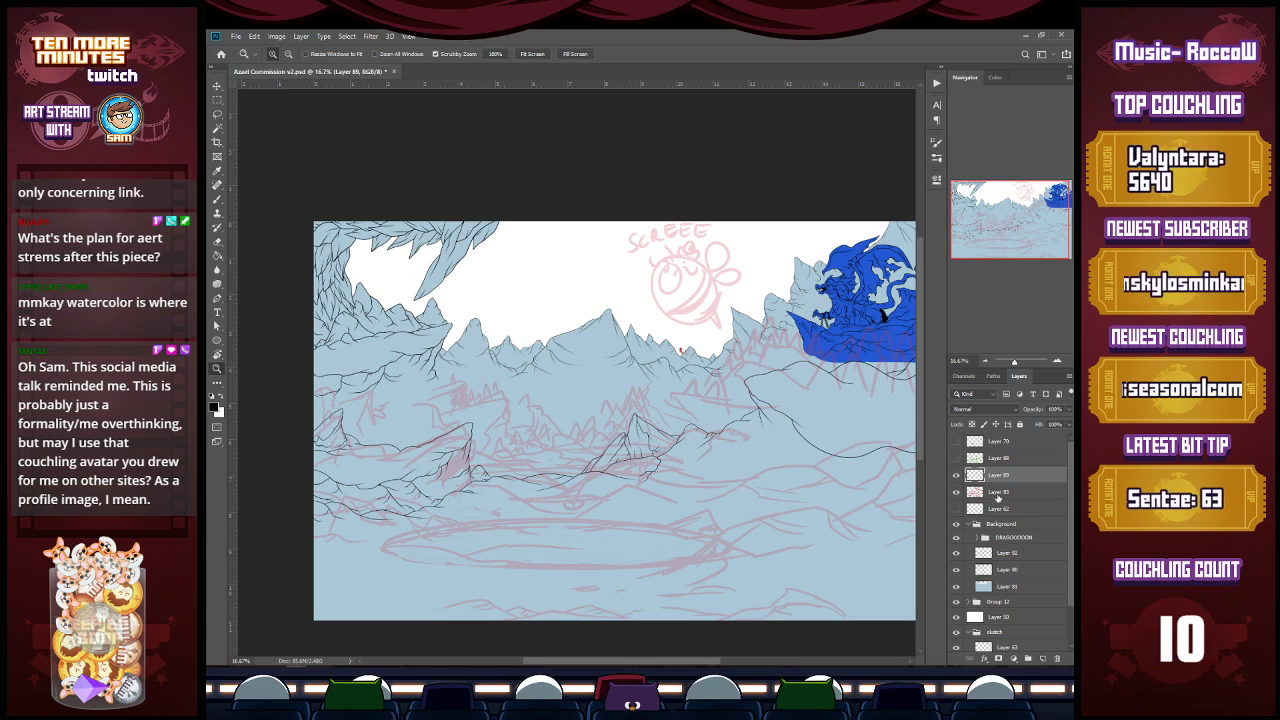
key("b")
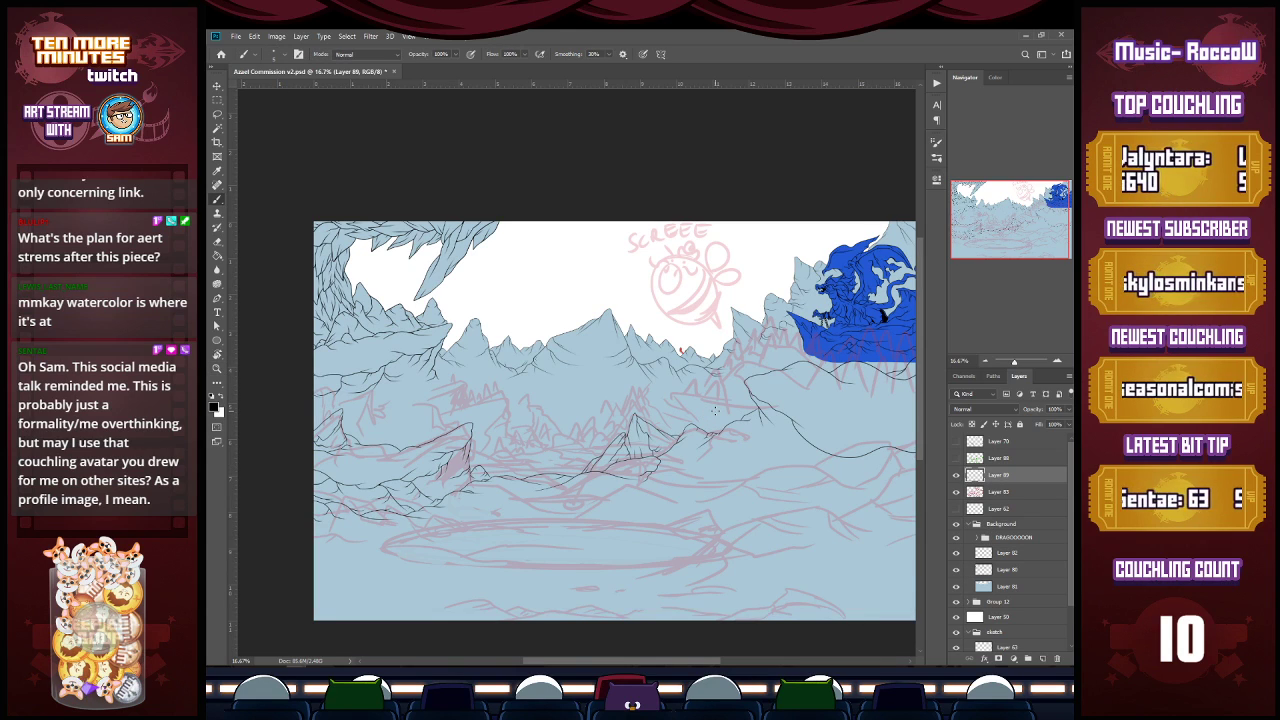
key("w")
left_click(718, 417)
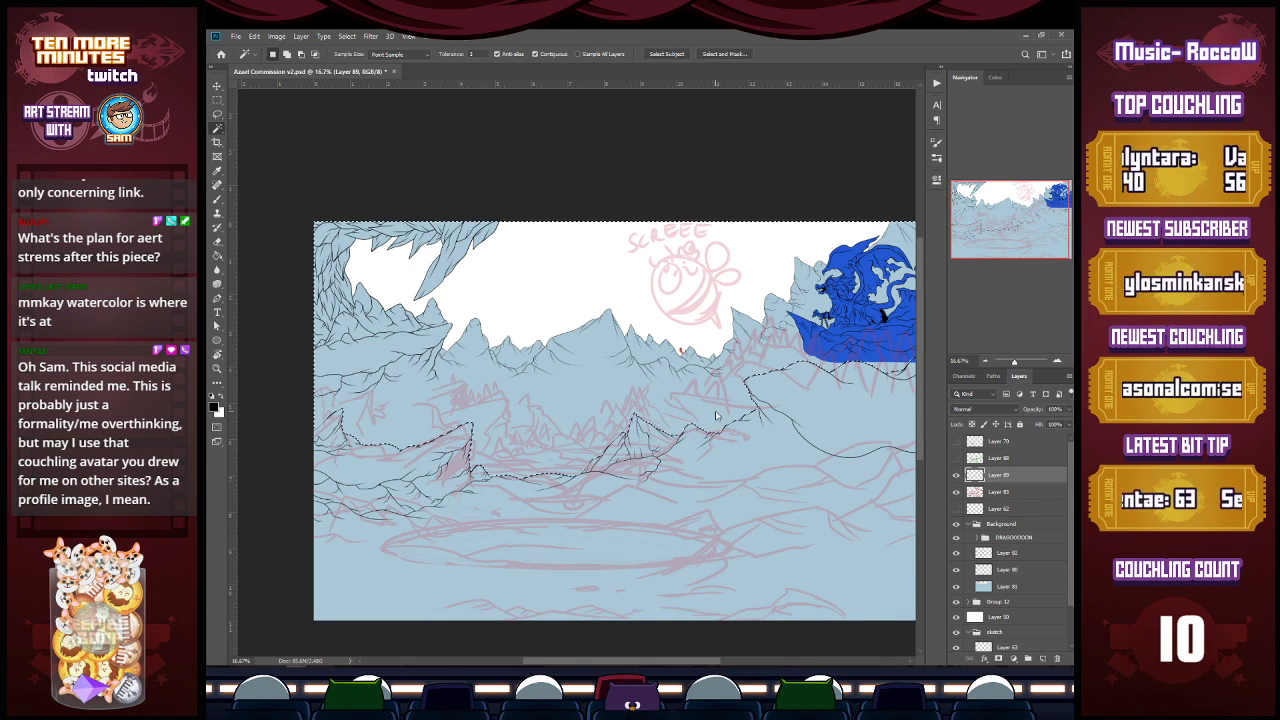
Step: Invert the selection and move the terrain line-art layer into the Background group beneath the DRAGOOOOON folder
right_click(718, 417)
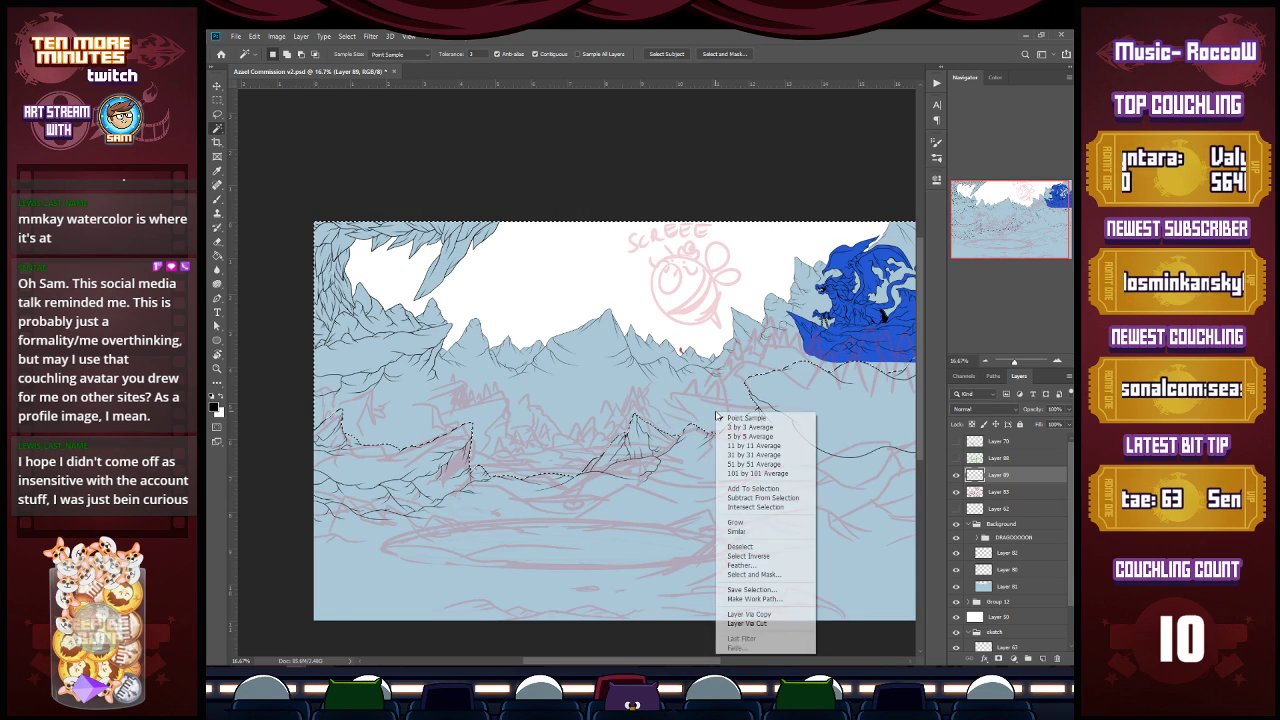
left_click(780, 557)
key("ctrl+bracketleft")
key("ctrl+bracketleft")
key("ctrl+bracketleft")
key("ctrl+bracketleft")
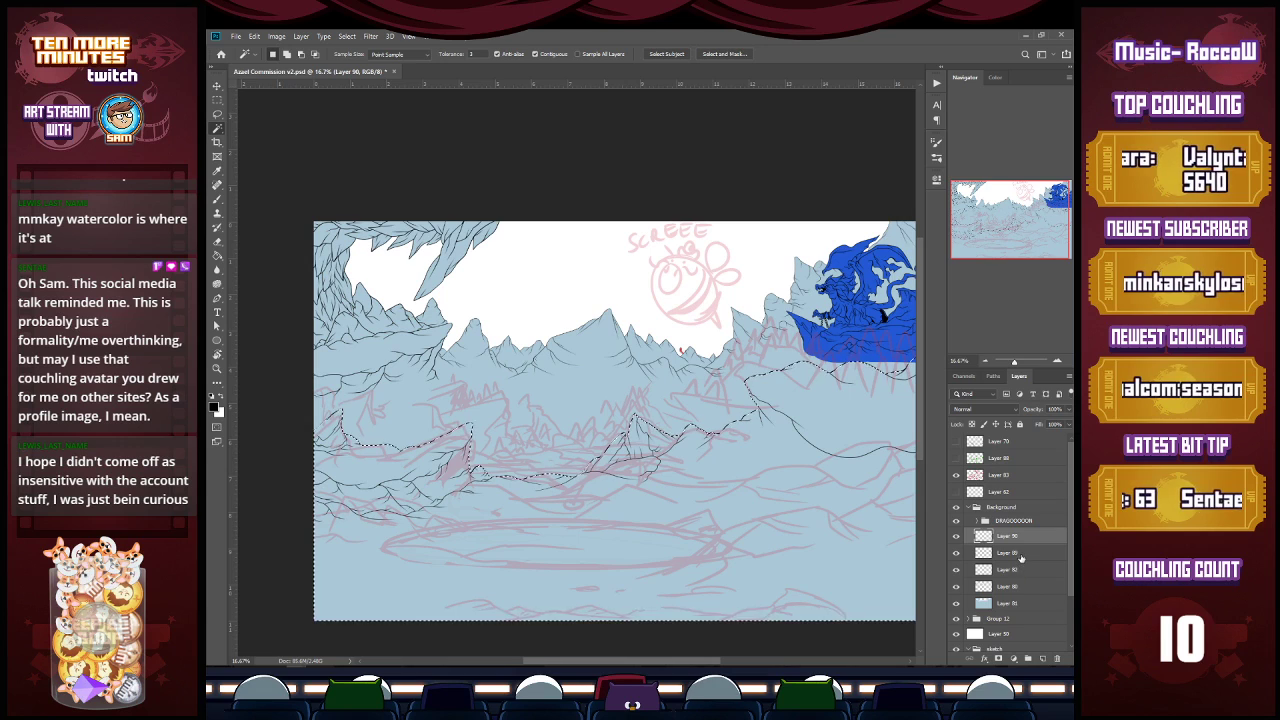
key("ctrl+j")
Step: Fill the selected terrain with pale green #c2e7bd on a new layer
left_click(215, 404)
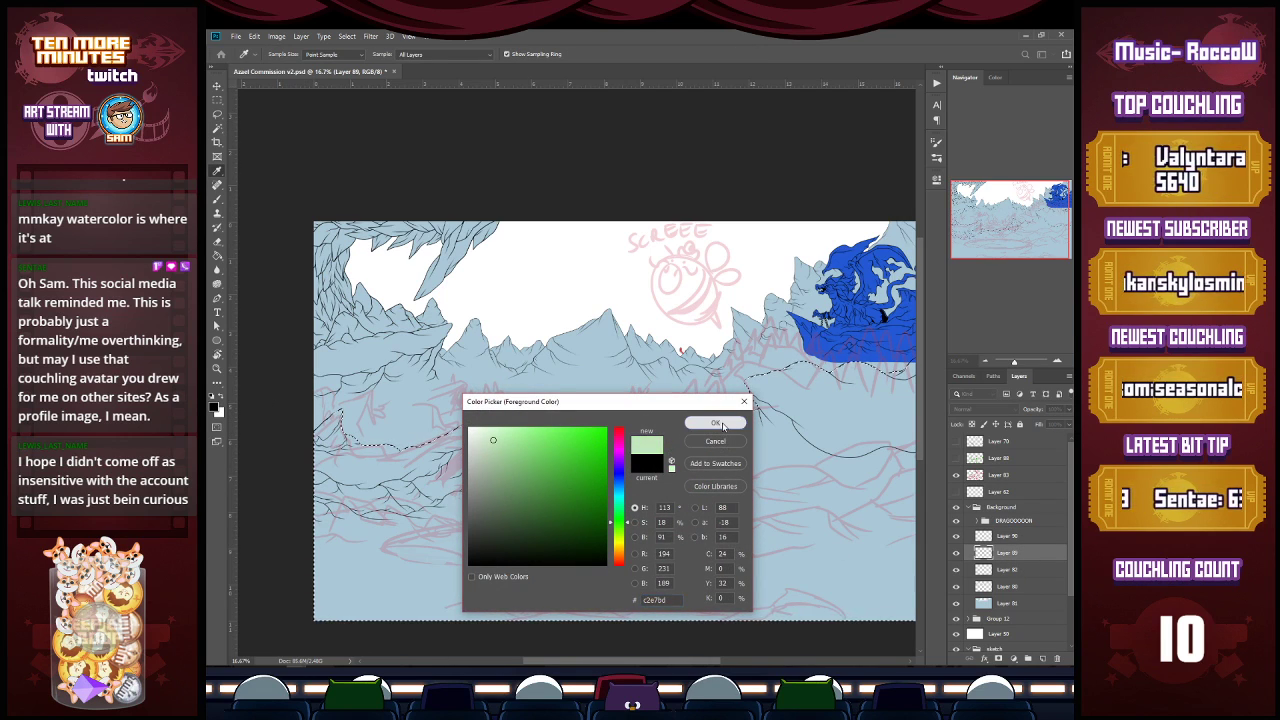
key("Return")
left_click(1046, 661)
key("g")
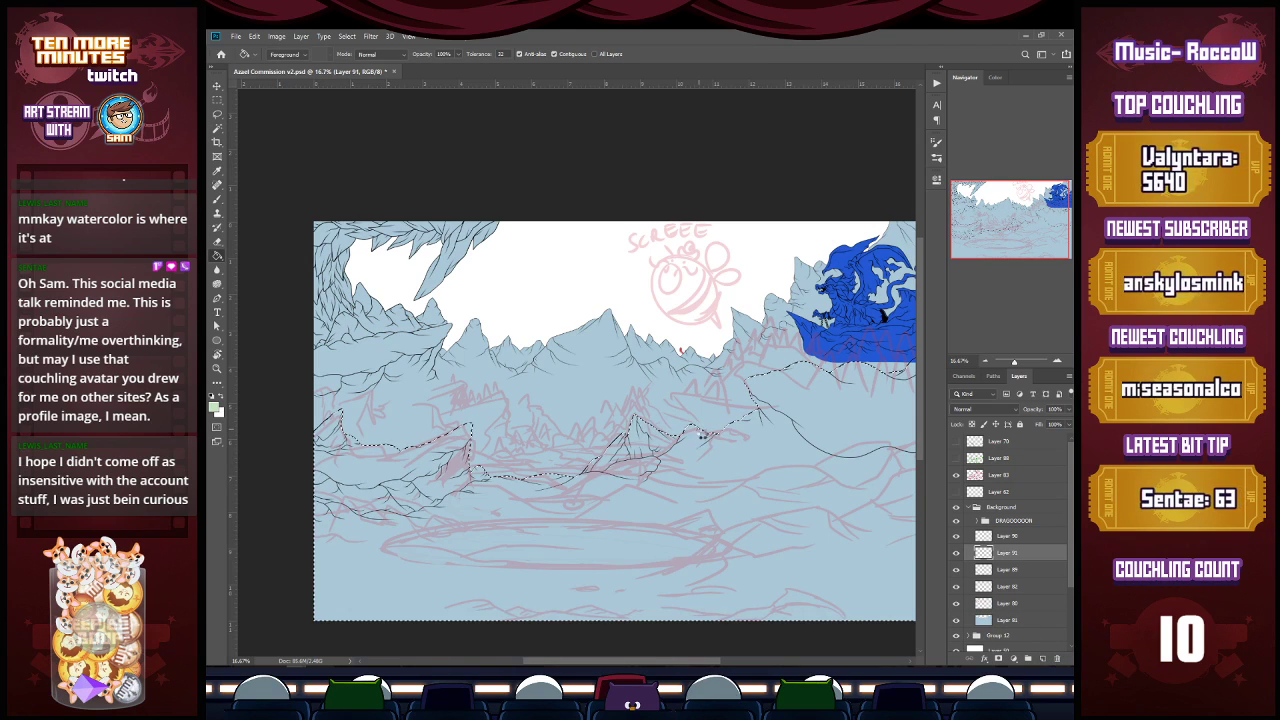
left_click(712, 460)
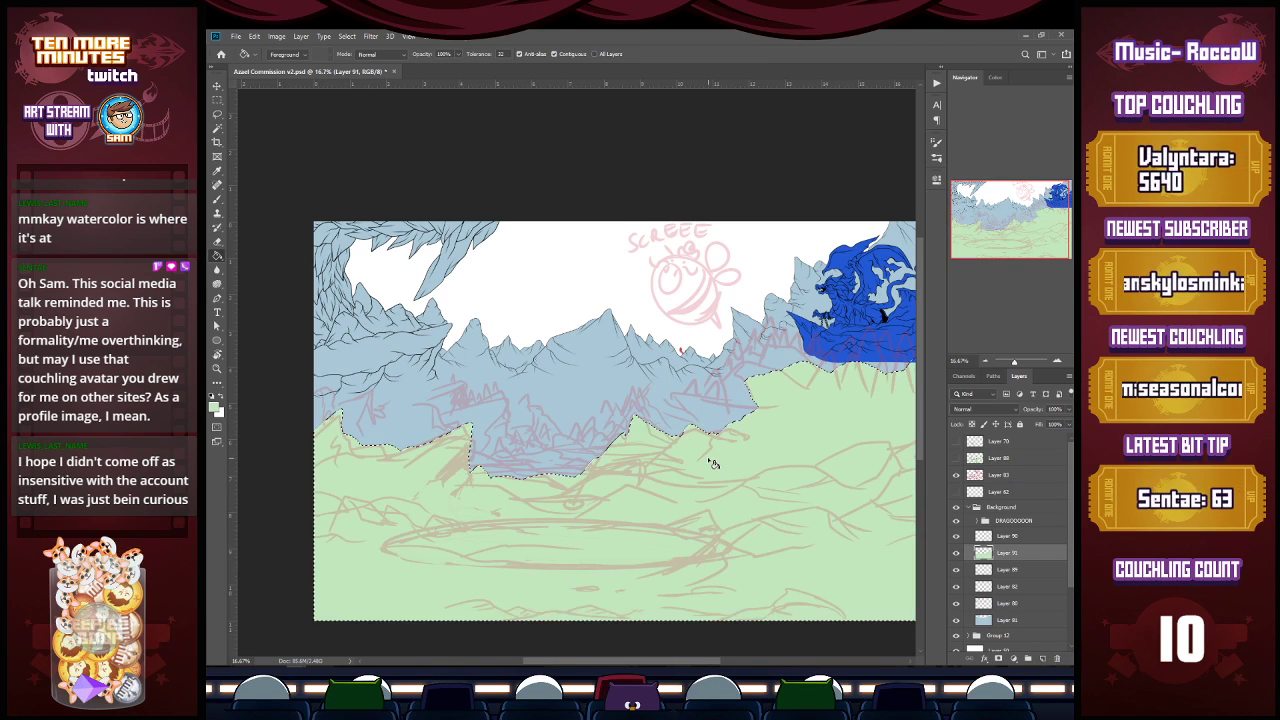
Step: Place the green fill beneath the terrain line art, group the two layers and clear the selection
left_click(1041, 573, "shift")
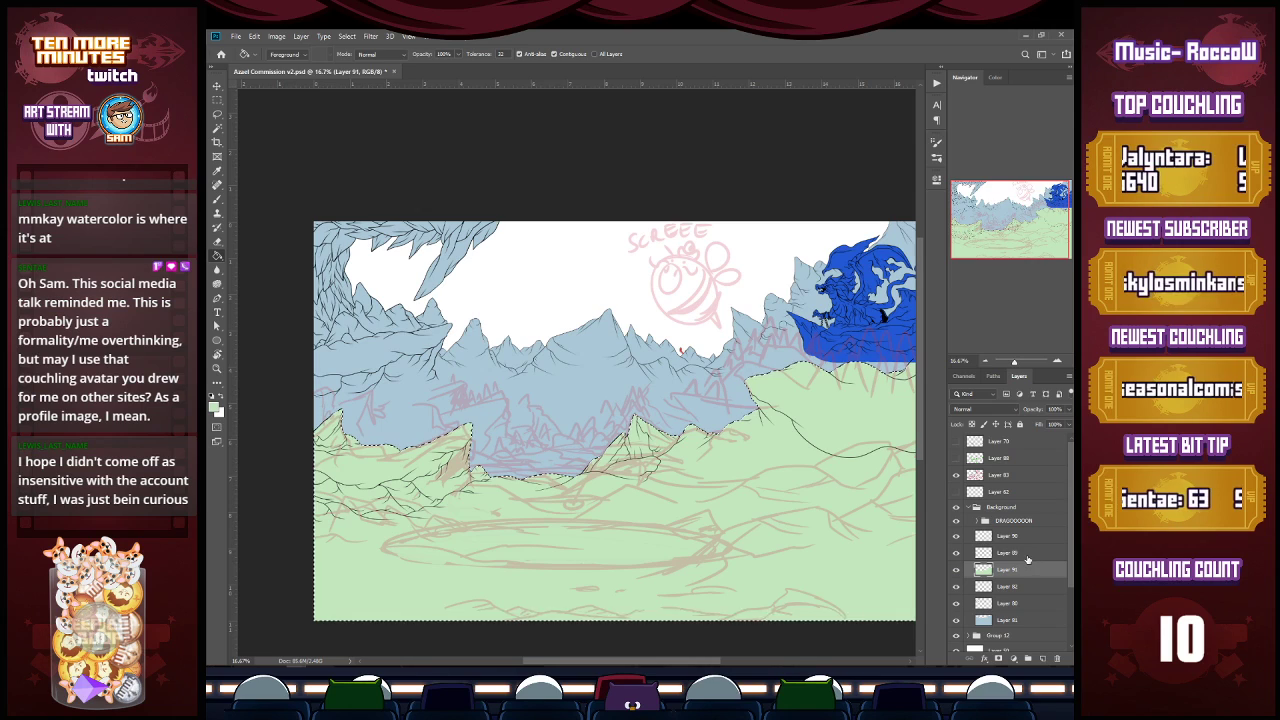
key("ctrl+g")
key("l")
key("ctrl+d")
key("b")
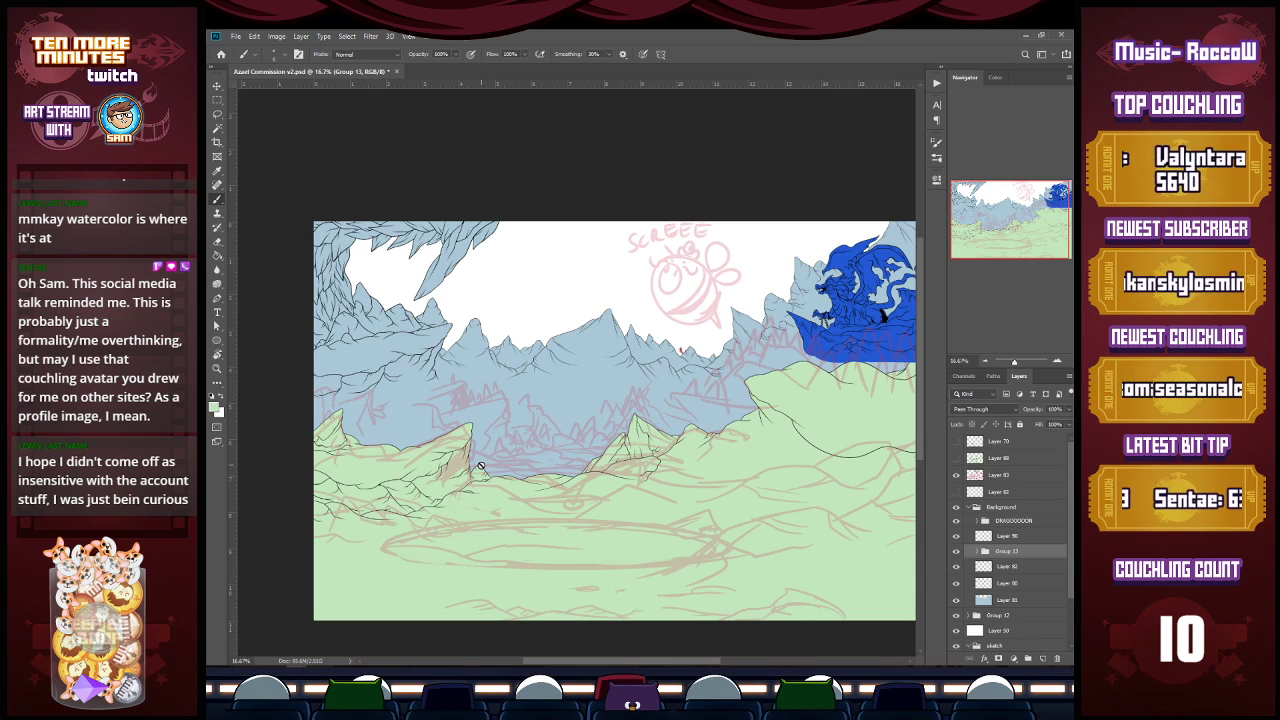
Step: Move the new terrain group above the DRAGOOOOON group within Background and rename it 1
left_click(975, 508)
left_click(993, 553)
left_click(985, 523)
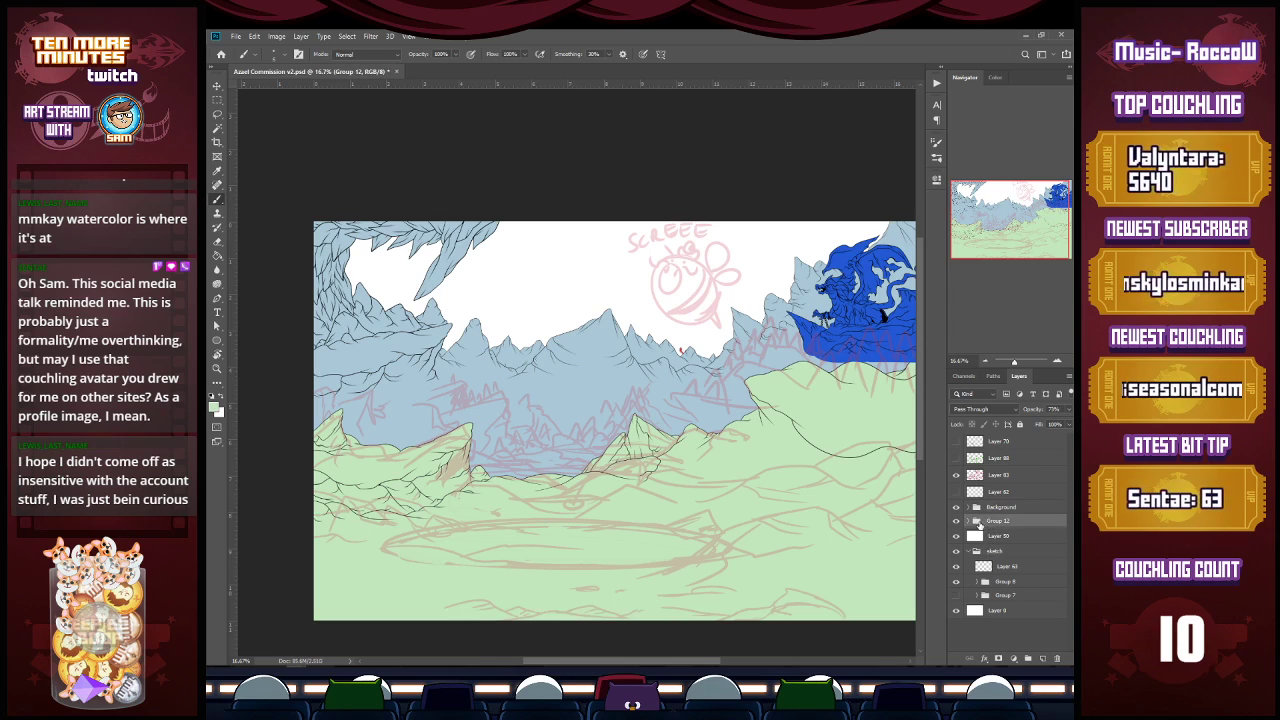
left_click(969, 521)
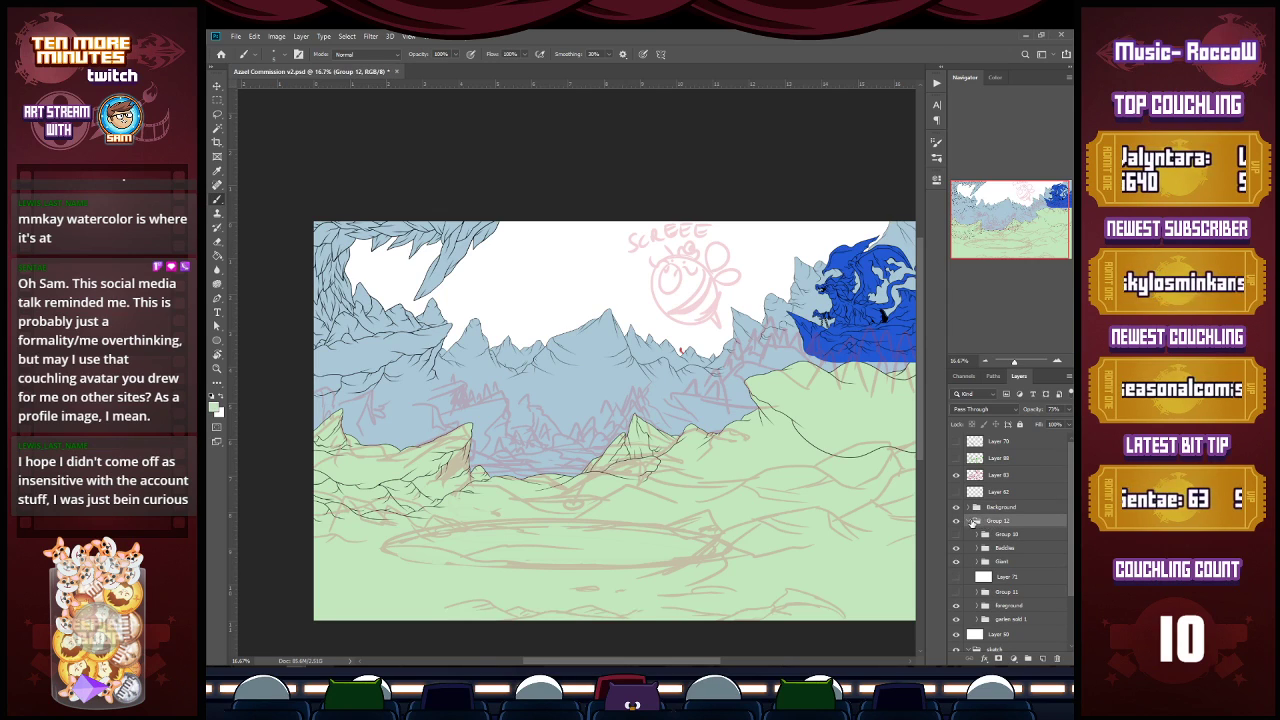
left_click(976, 521)
left_click(976, 507)
left_click(1015, 522)
left_click_drag(1015, 525, 1014, 546)
double_click(1008, 538)
type("t")
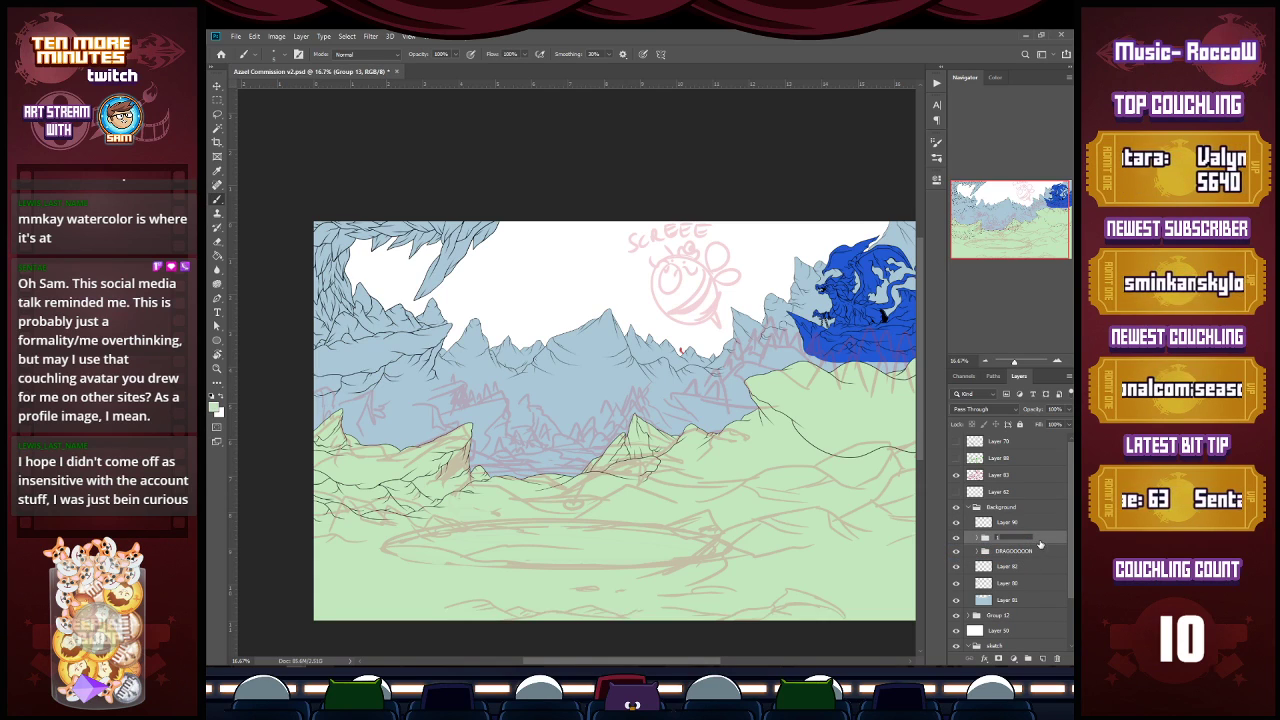
key("Return")
Step: Move Group 12 into the Background group above group 1 and rename it Characters
left_click(1008, 617)
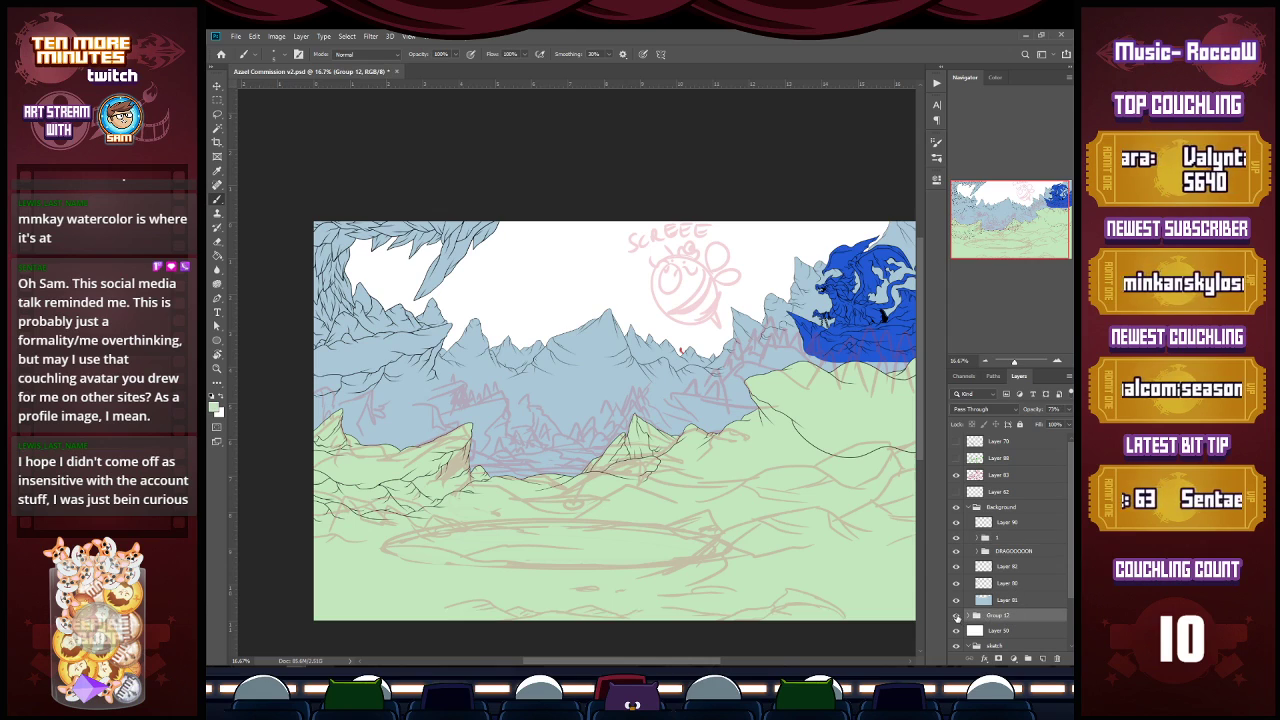
left_click_drag(971, 619, 1020, 535)
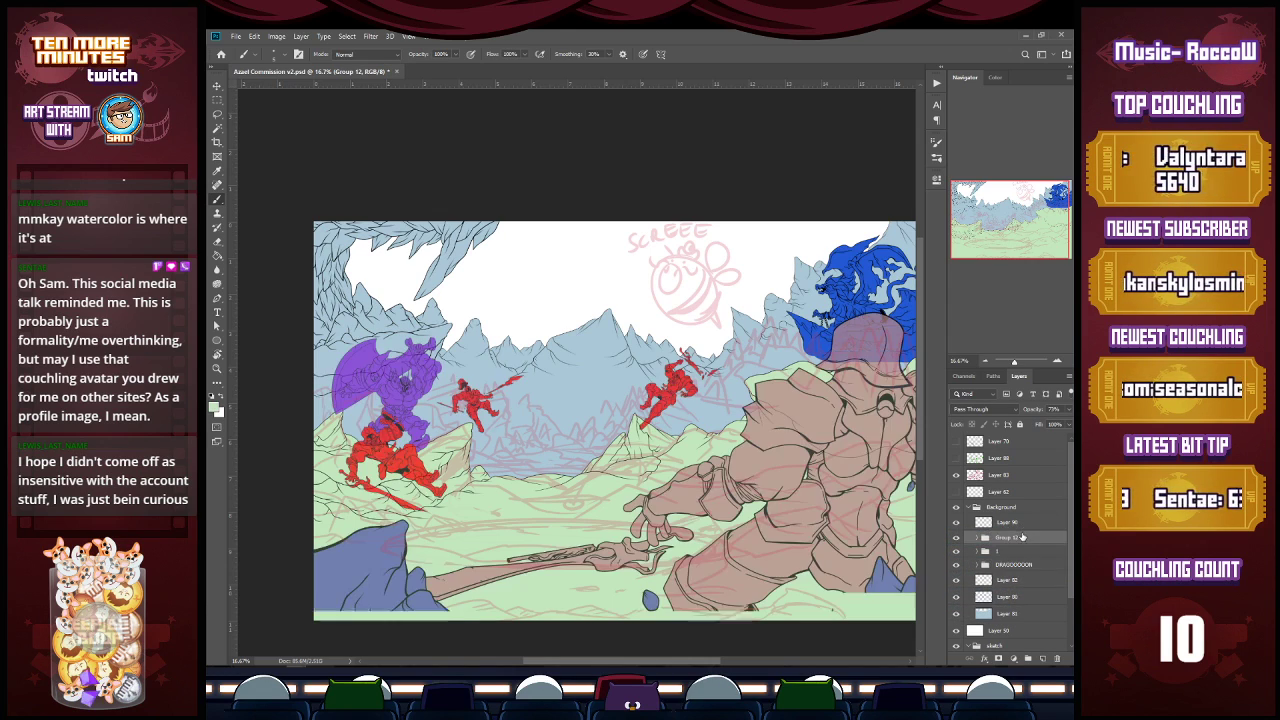
double_click(1008, 537)
type("Characters")
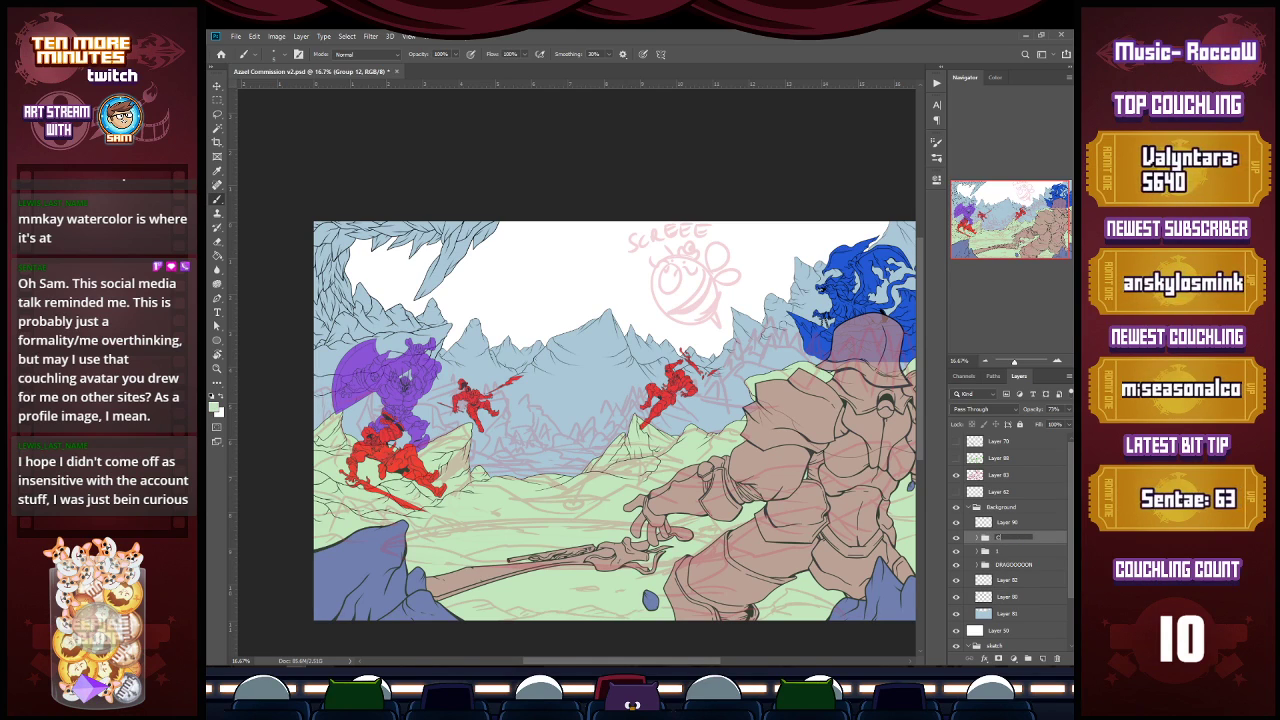
key("Return")
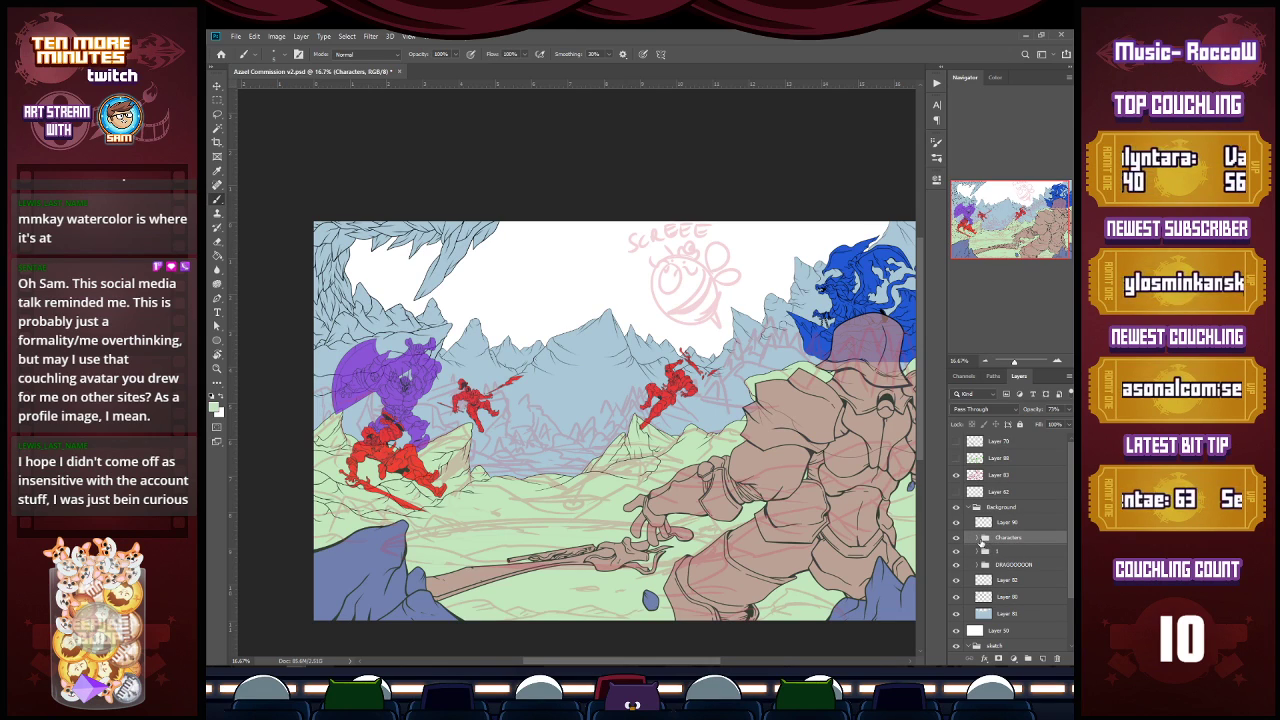
Step: Expand the Characters group and delete the hidden white Layer 71 beneath the Giant group
left_click(985, 537)
left_click(1026, 582)
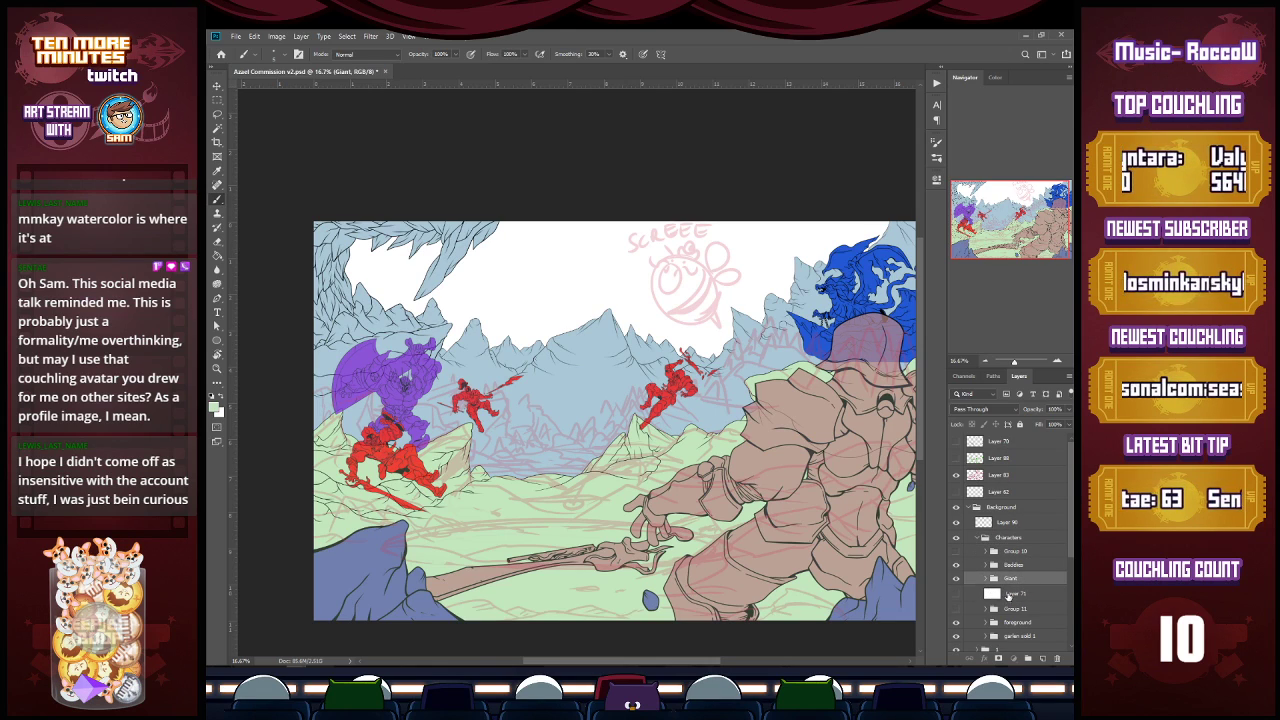
left_click(1014, 592)
key("Delete")
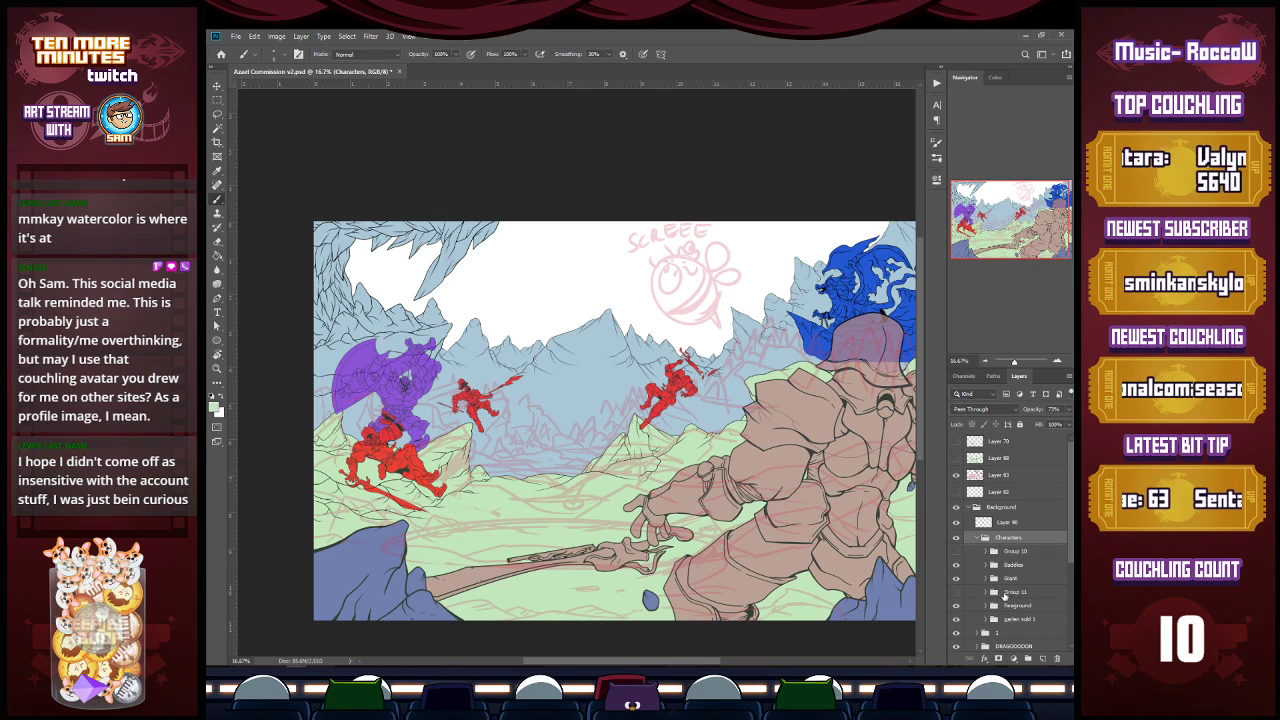
Step: Move Group 11 out of the Characters group into the sketch group
left_click(1006, 594)
left_click(957, 594)
left_click(957, 594)
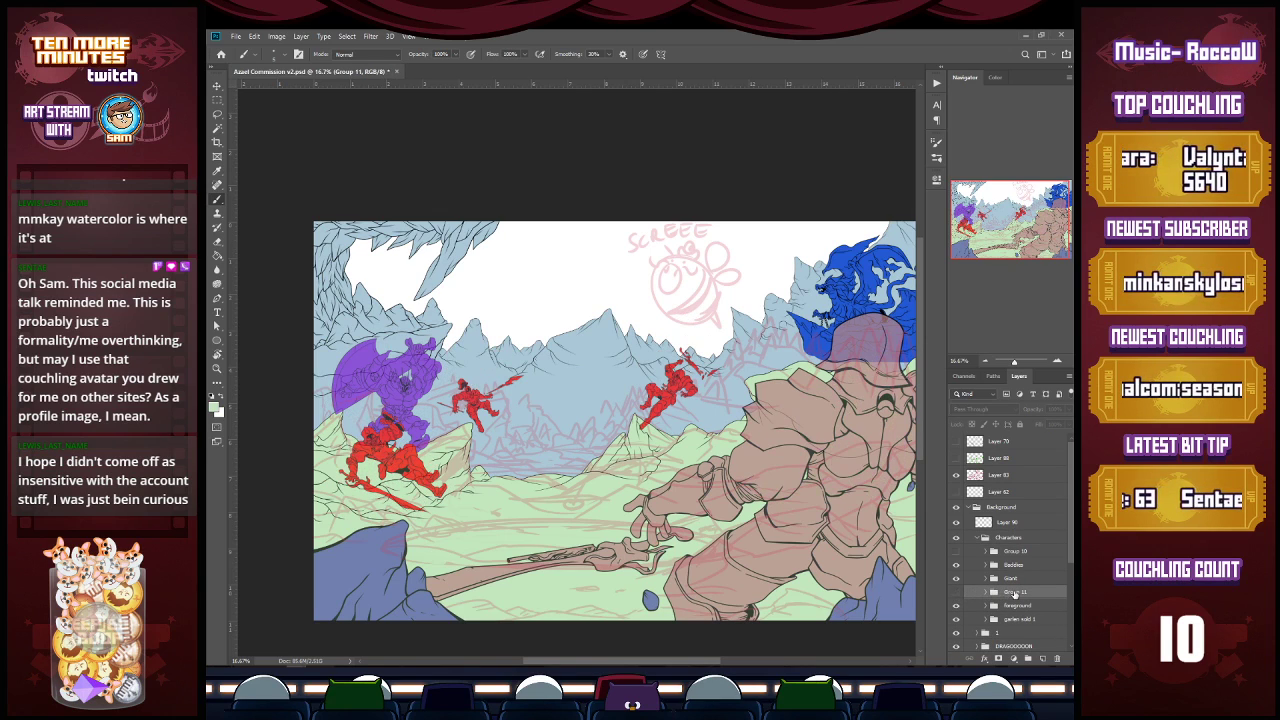
left_click_drag(1010, 660, 1014, 607)
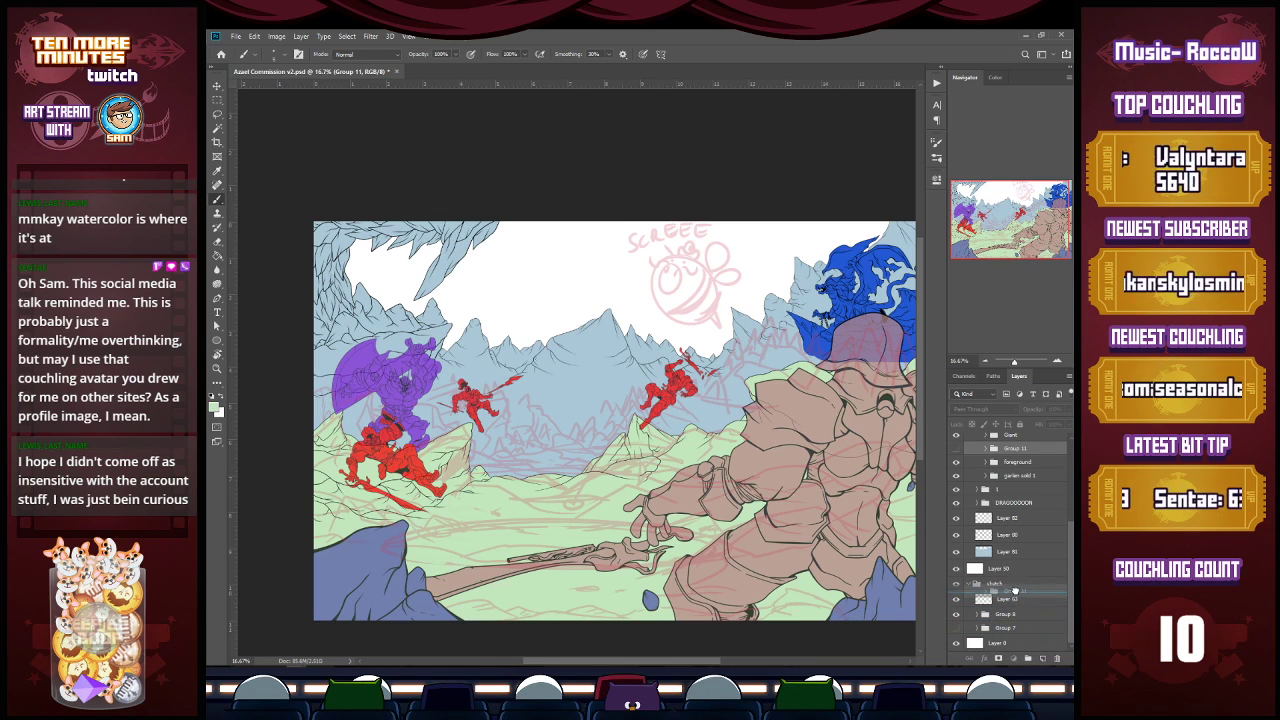
scroll(1072, 553, "up", 2)
scroll(1072, 553, "up", 3)
Step: Check what Group 10 and the lowest subgroup of Characters contain by toggling their visibility
left_click(1012, 526)
left_click(955, 527)
left_click(955, 527)
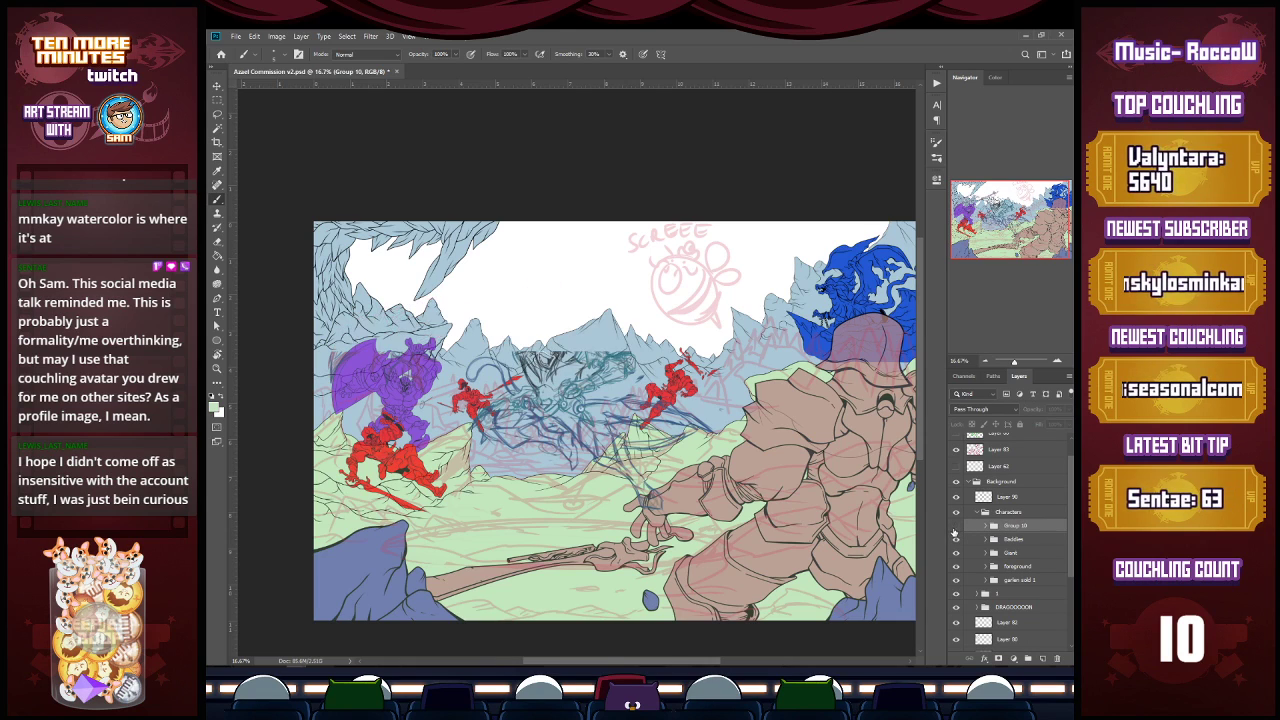
left_click(1022, 580)
left_click(957, 581)
left_click(957, 581)
left_click(1024, 541)
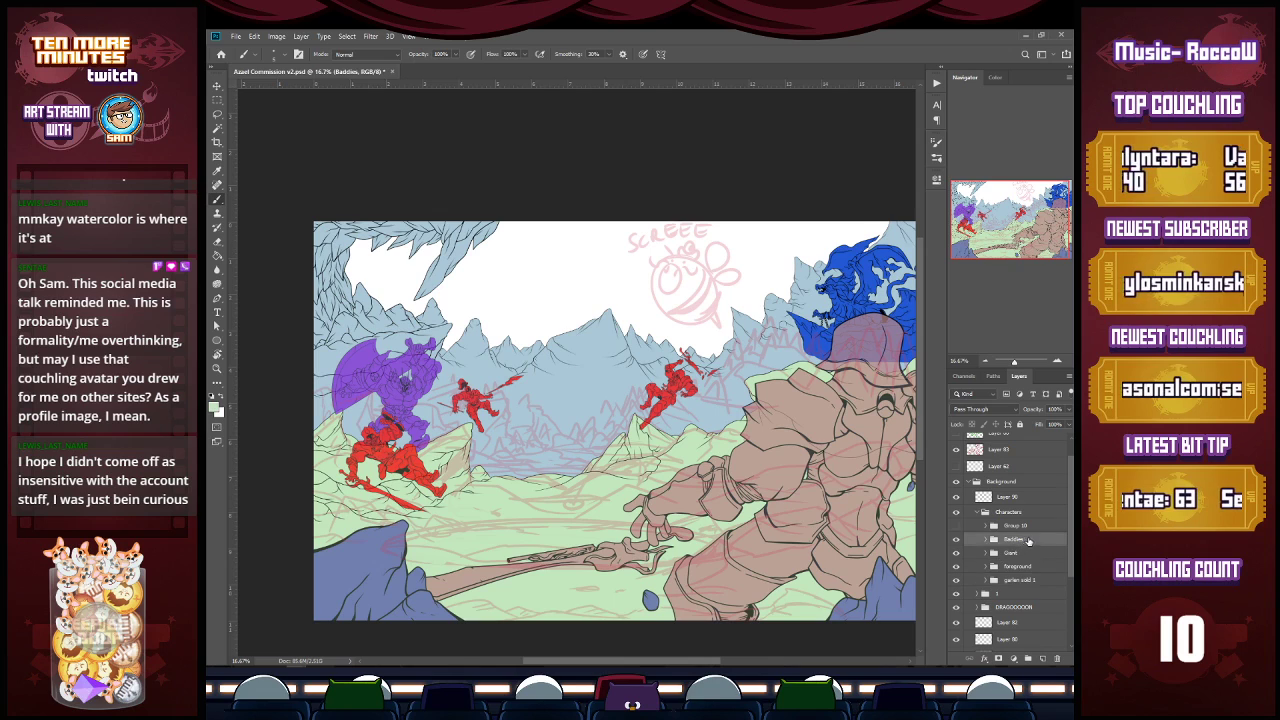
Step: Move the Giant group out of Characters to just below the DRAGOOOOON group and save the document
left_click(1026, 553)
left_click_drag(1036, 556, 1024, 614)
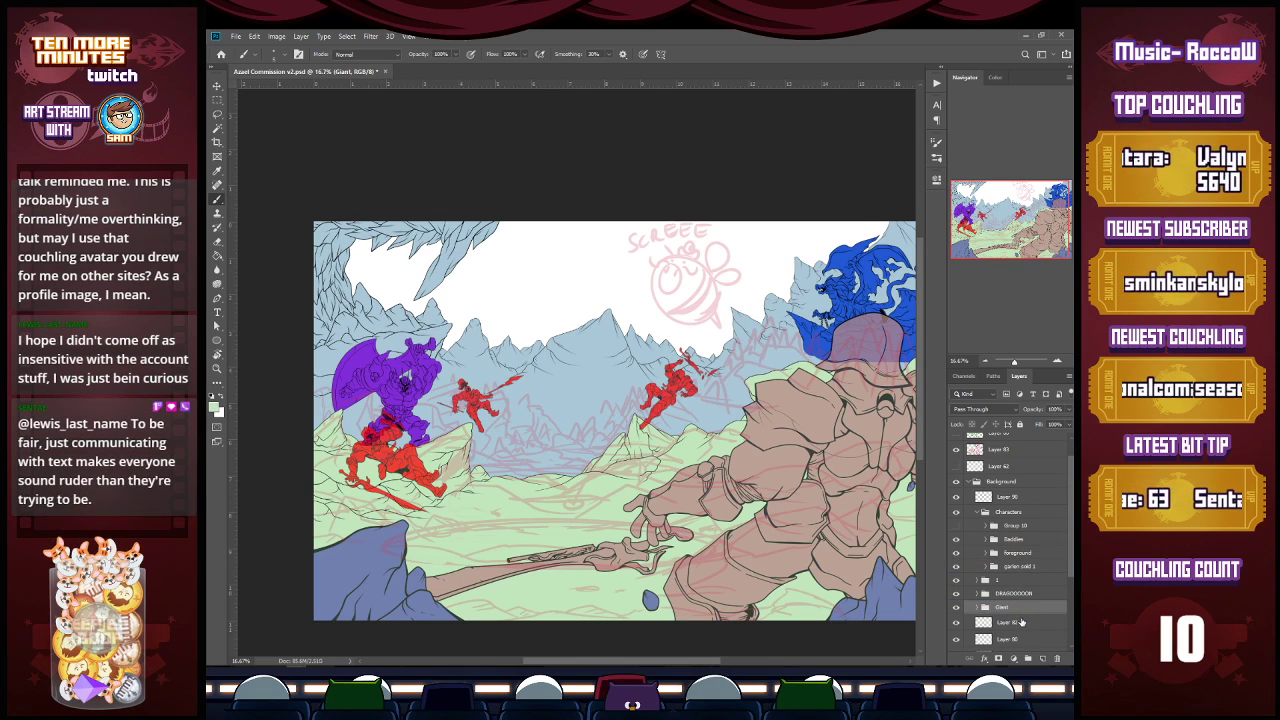
key("ctrl+s")
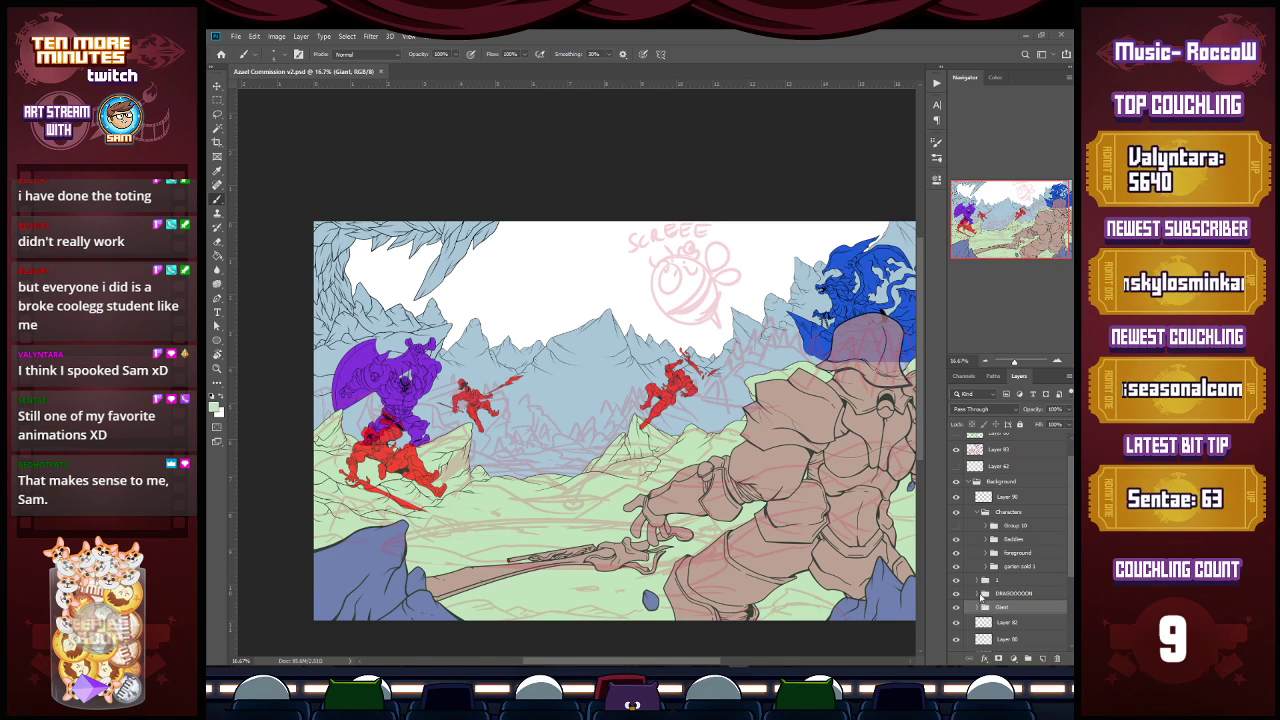
Step: Group the distant mountains' line art with its light-blue fill layer, rename the group 0 and save the document
left_click(977, 512)
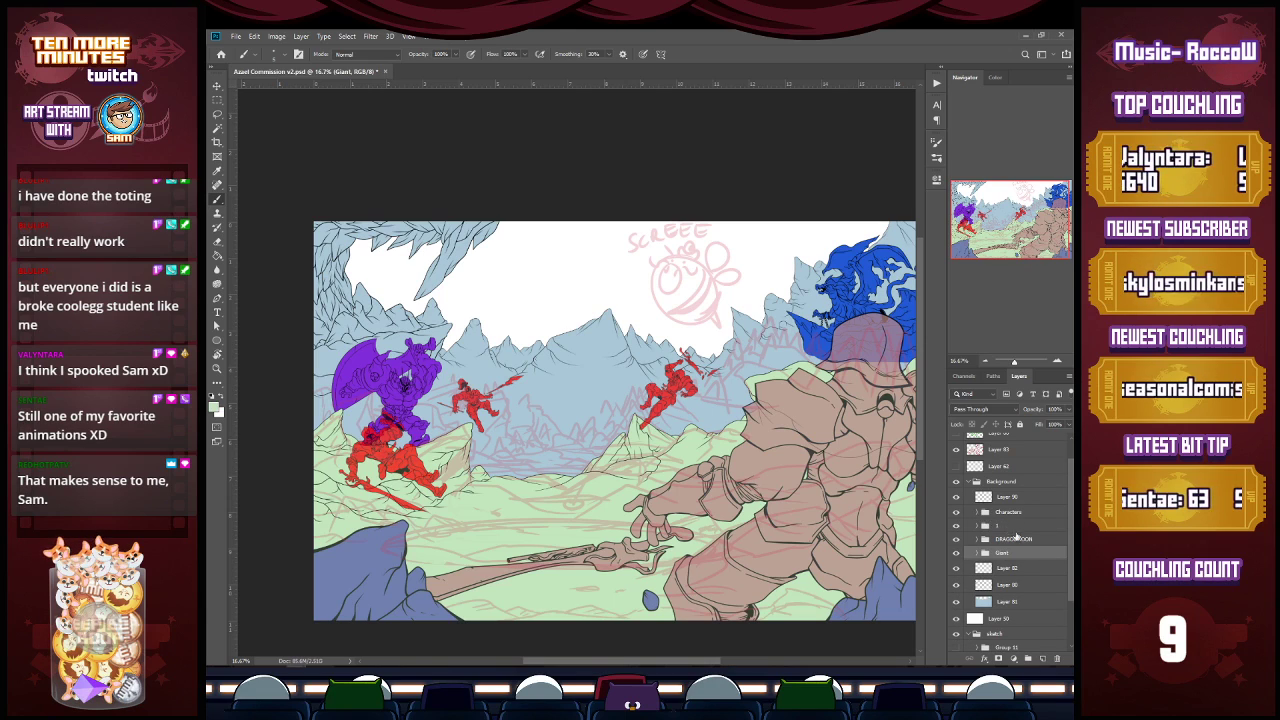
left_click(1006, 569)
left_click(1006, 585)
left_click(1006, 601, "shift")
key("ctrl+g")
double_click(1008, 584)
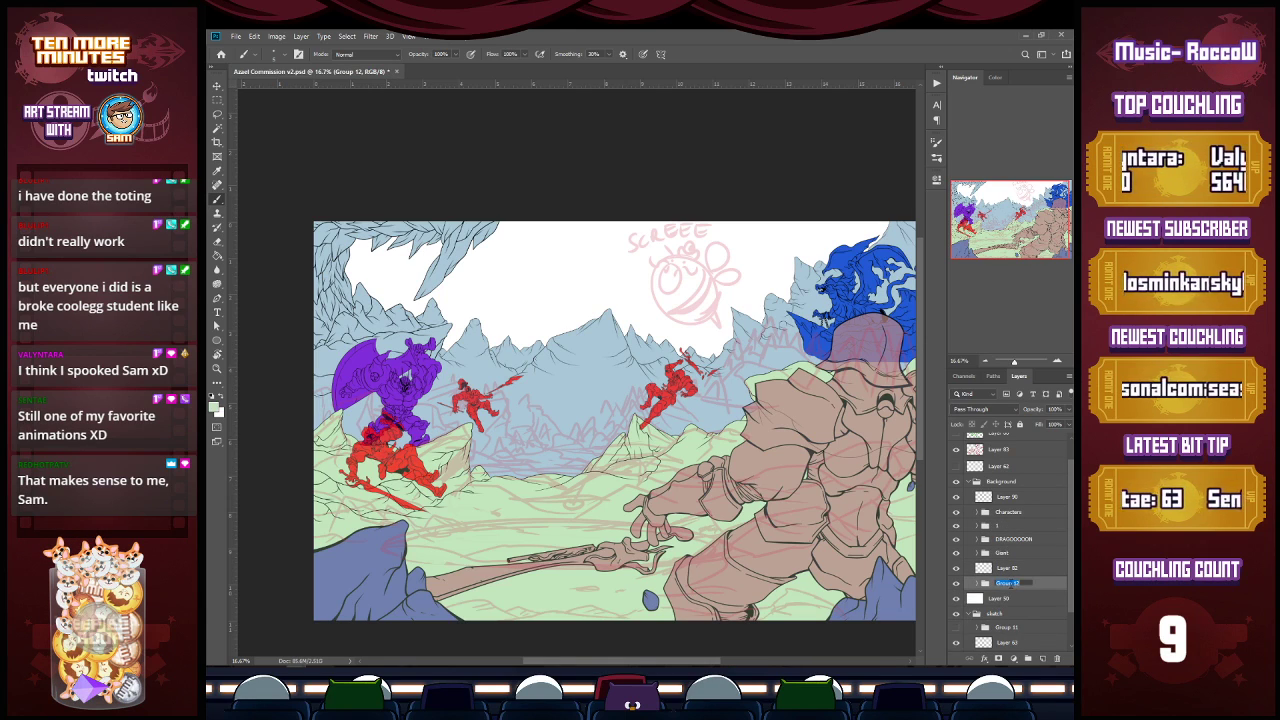
type("0")
key("Return")
key("ctrl+s")
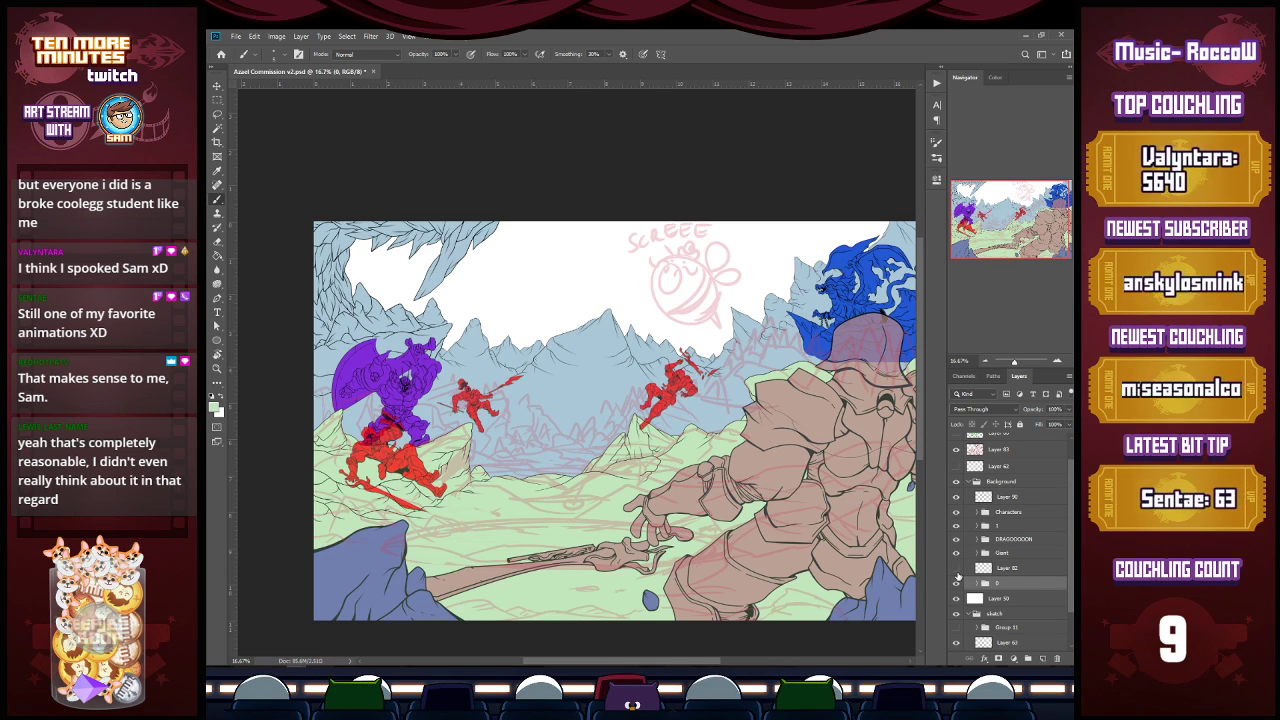
Step: Toggle the pink rough sketch layer to check it, and move it directly below the Giant group
left_click(957, 451)
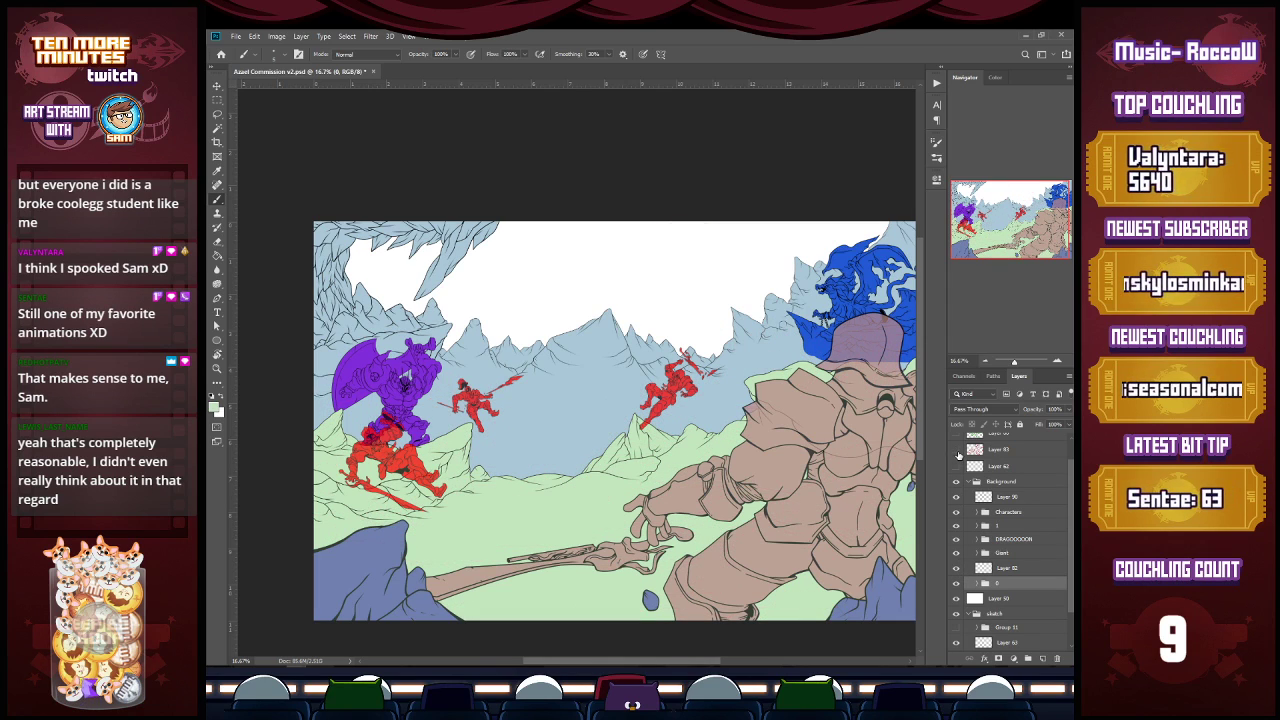
left_click(957, 454)
left_click_drag(1024, 452, 1024, 567)
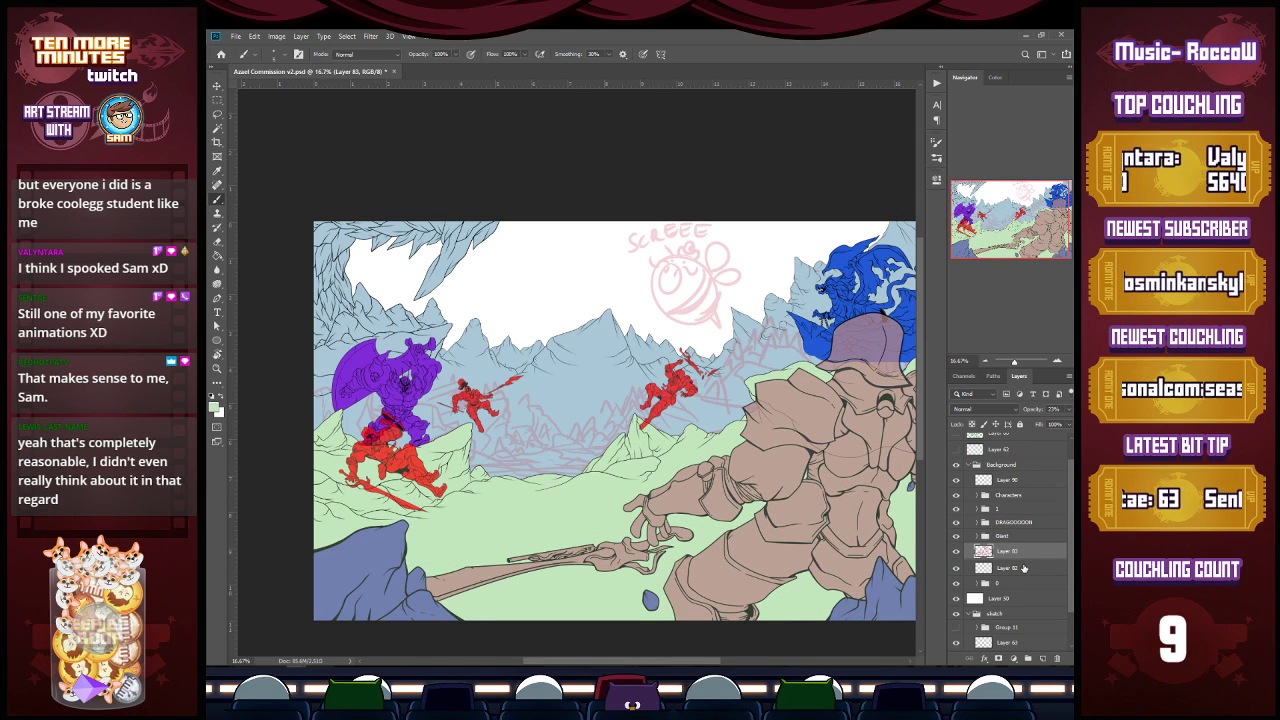
Step: Add a new layer above the rough sketch and set the foreground colour to near-black #01080f
left_click(1043, 658)
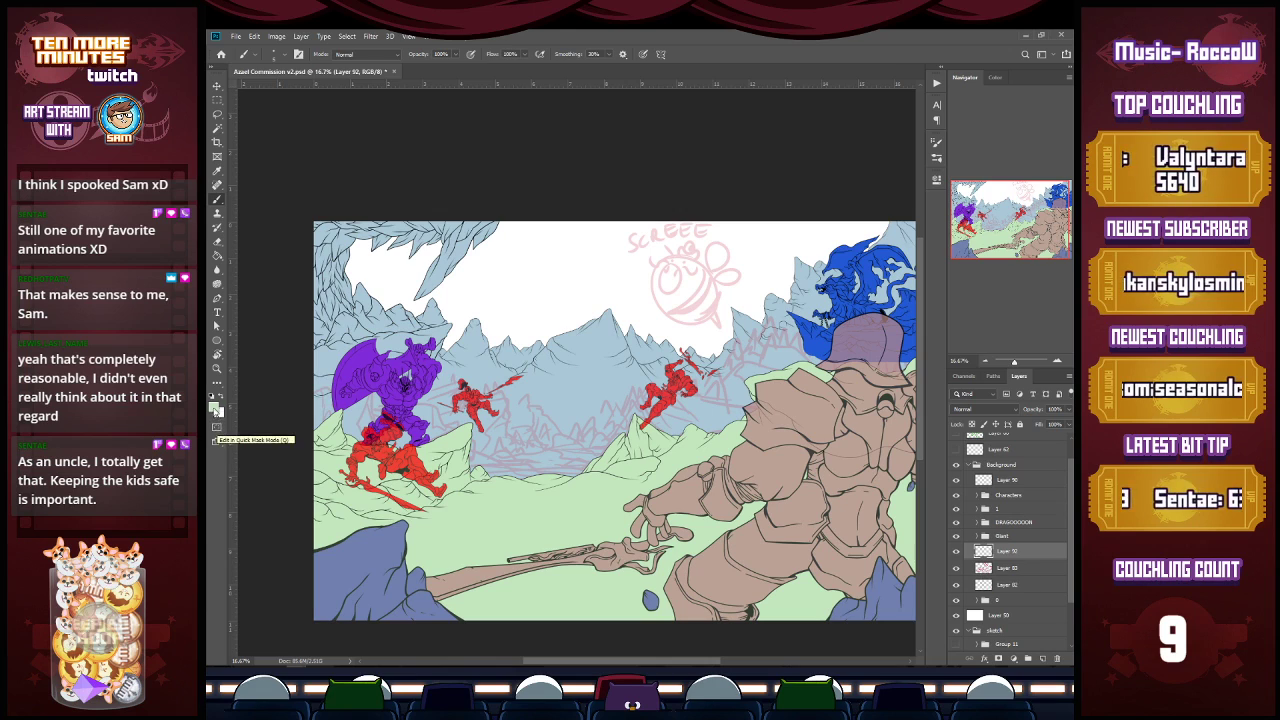
left_click(216, 405)
left_click(596, 557)
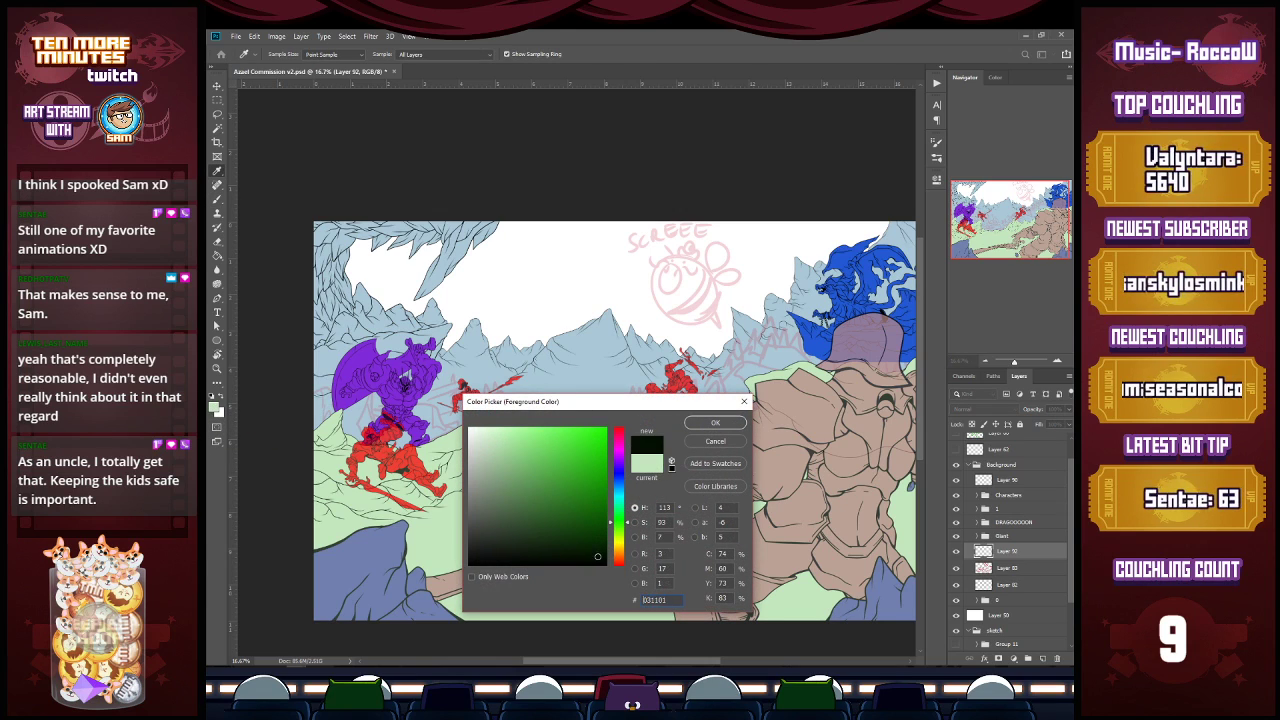
left_click(618, 485)
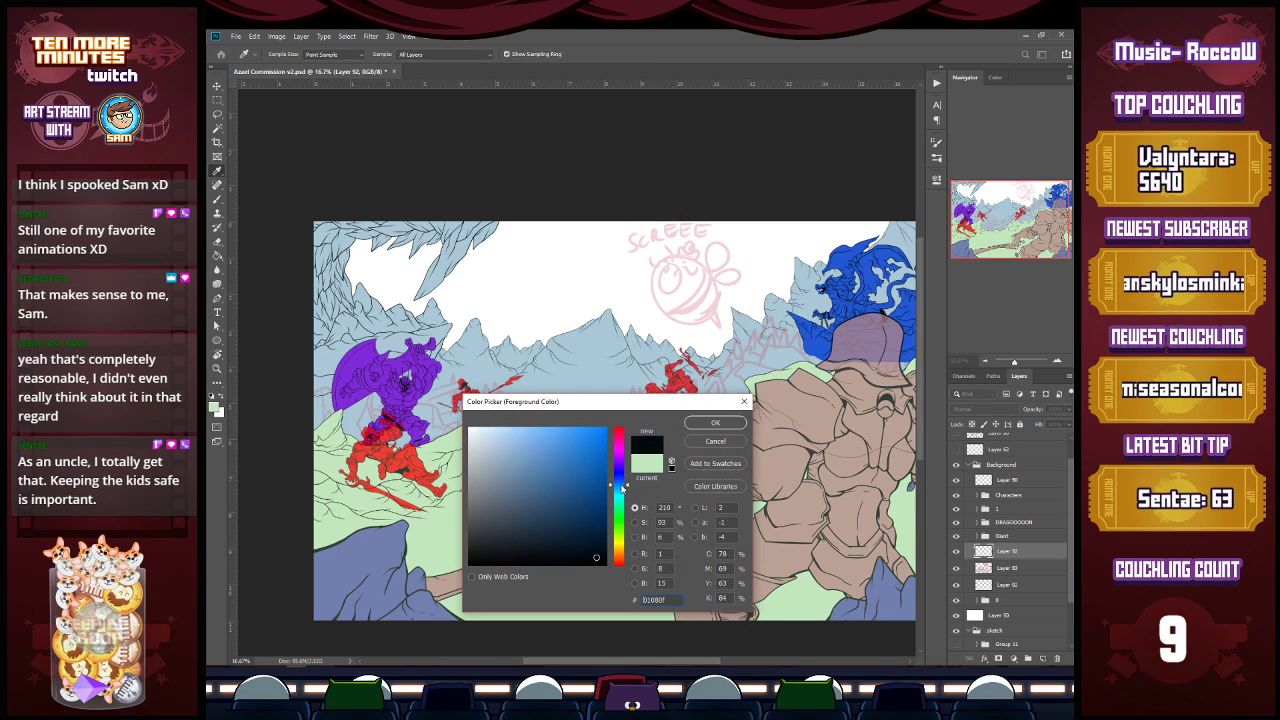
left_click(696, 425)
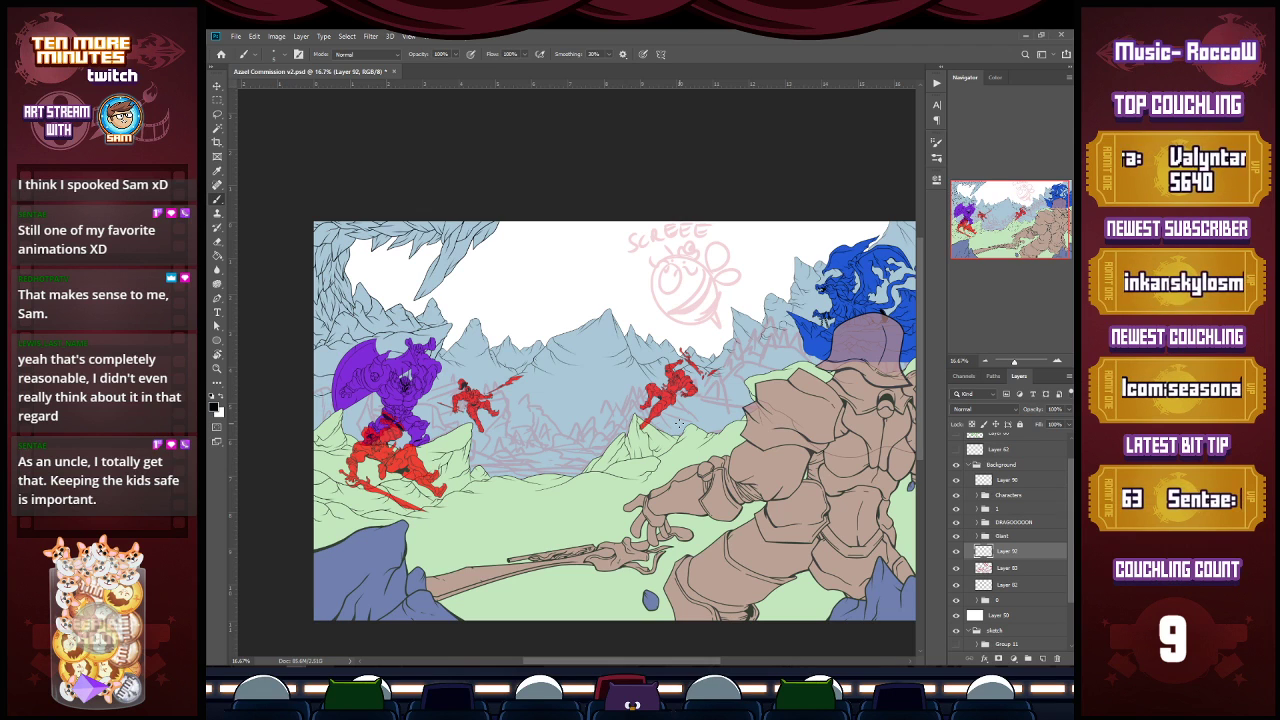
Step: Ink a rounded rock in the middle of the valley with a long slope running to the green rock spire
scroll(575, 432, "up", 3)
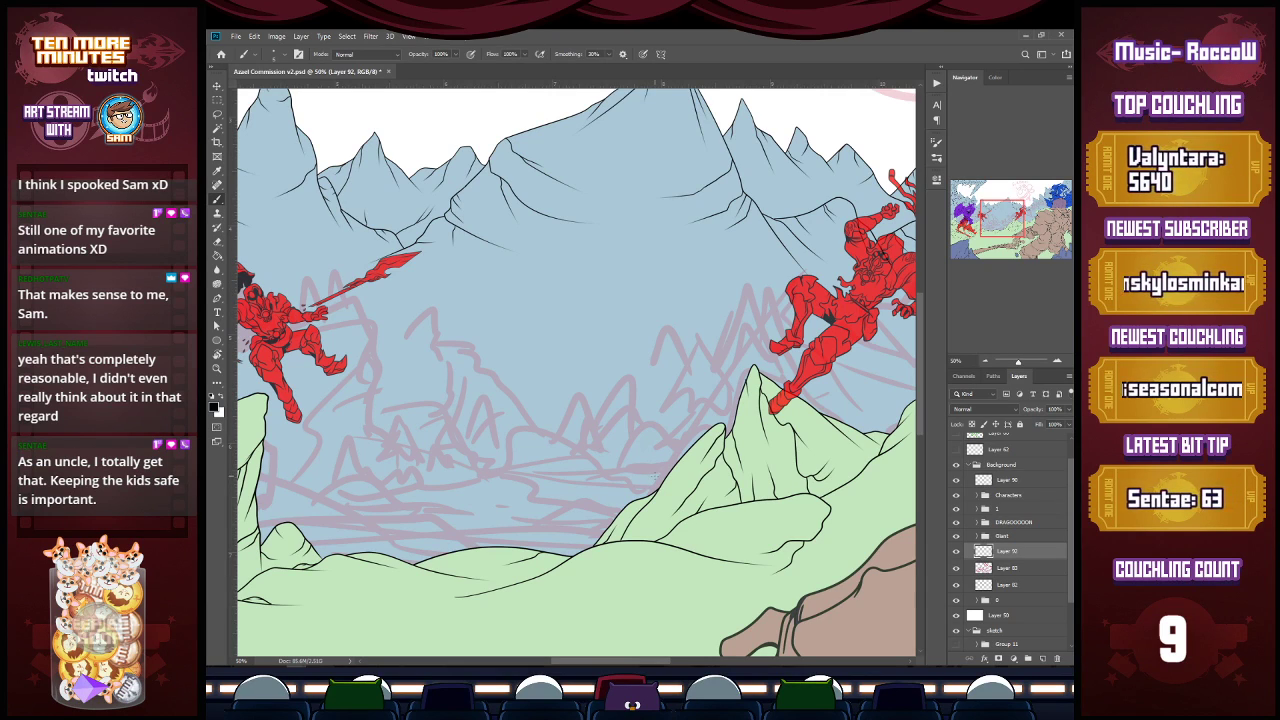
left_click_drag(510, 428, 518, 465)
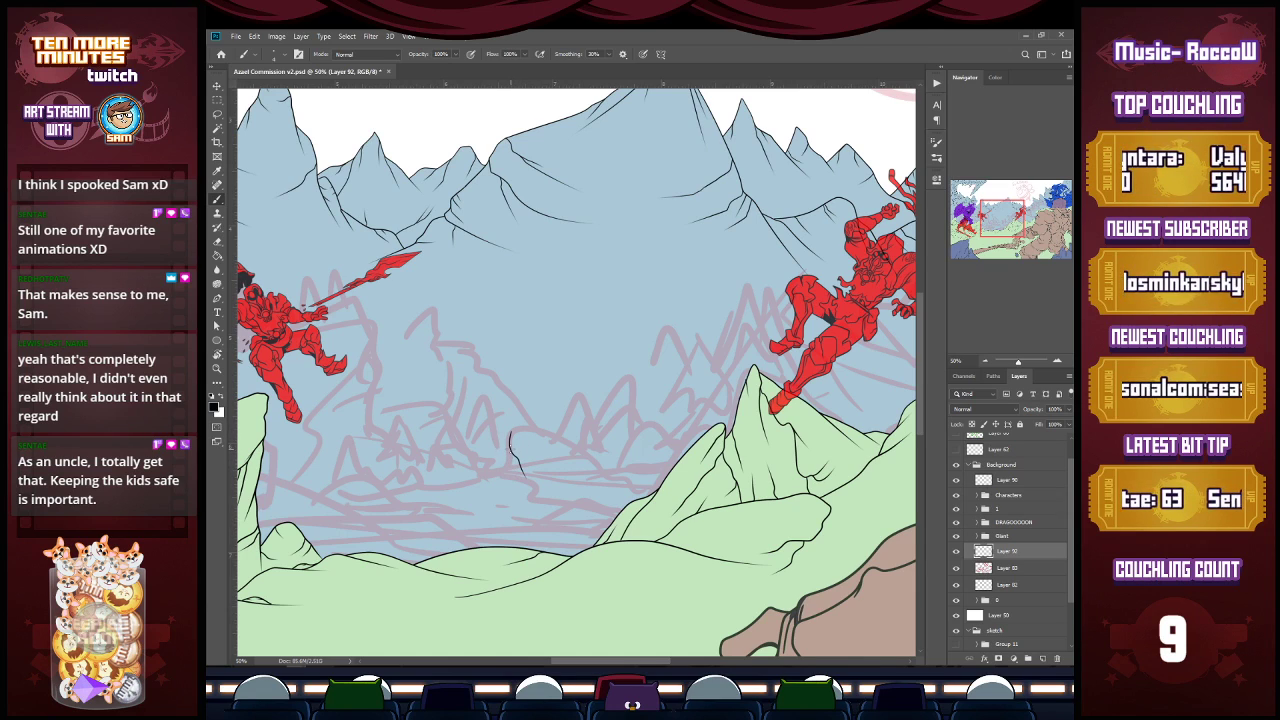
mouse_move(510, 438)
left_mouse_down()
mouse_move(541, 436)
mouse_move(609, 454)
mouse_move(535, 423)
mouse_move(621, 443)
mouse_move(603, 451)
mouse_move(680, 455)
left_mouse_up()
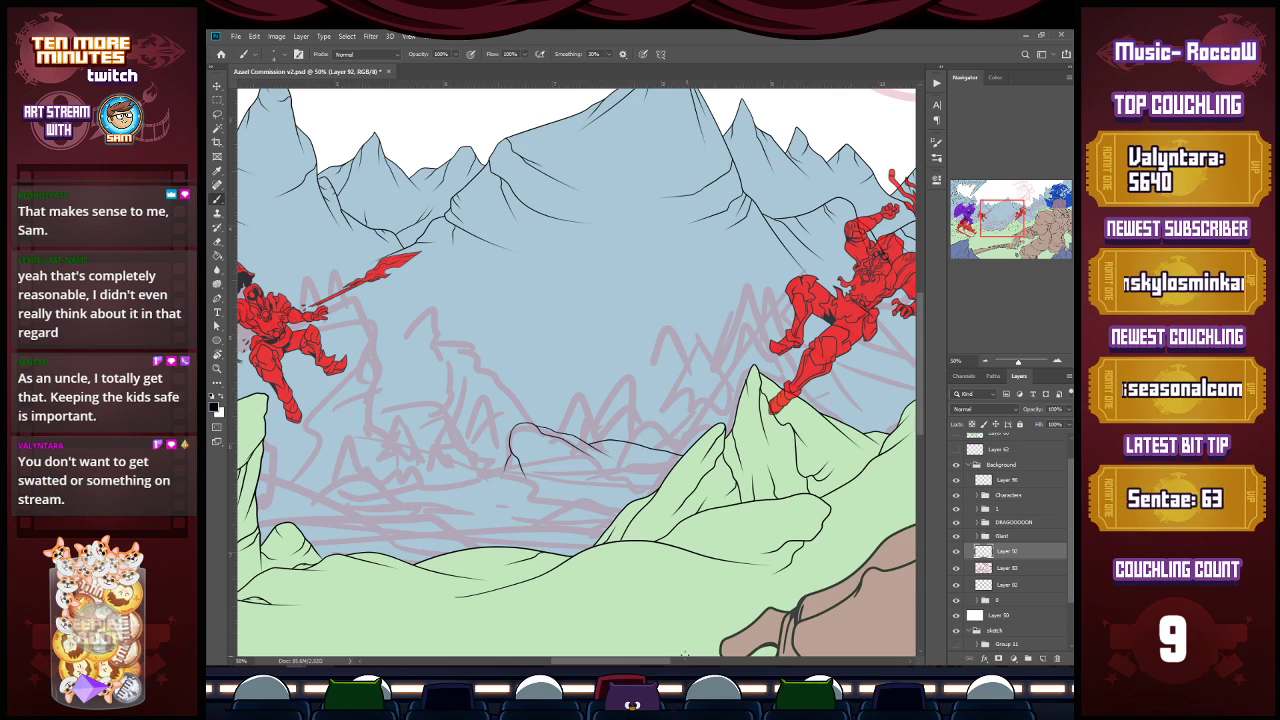
scroll(634, 663, "left", 5)
scroll(634, 663, "left", 1)
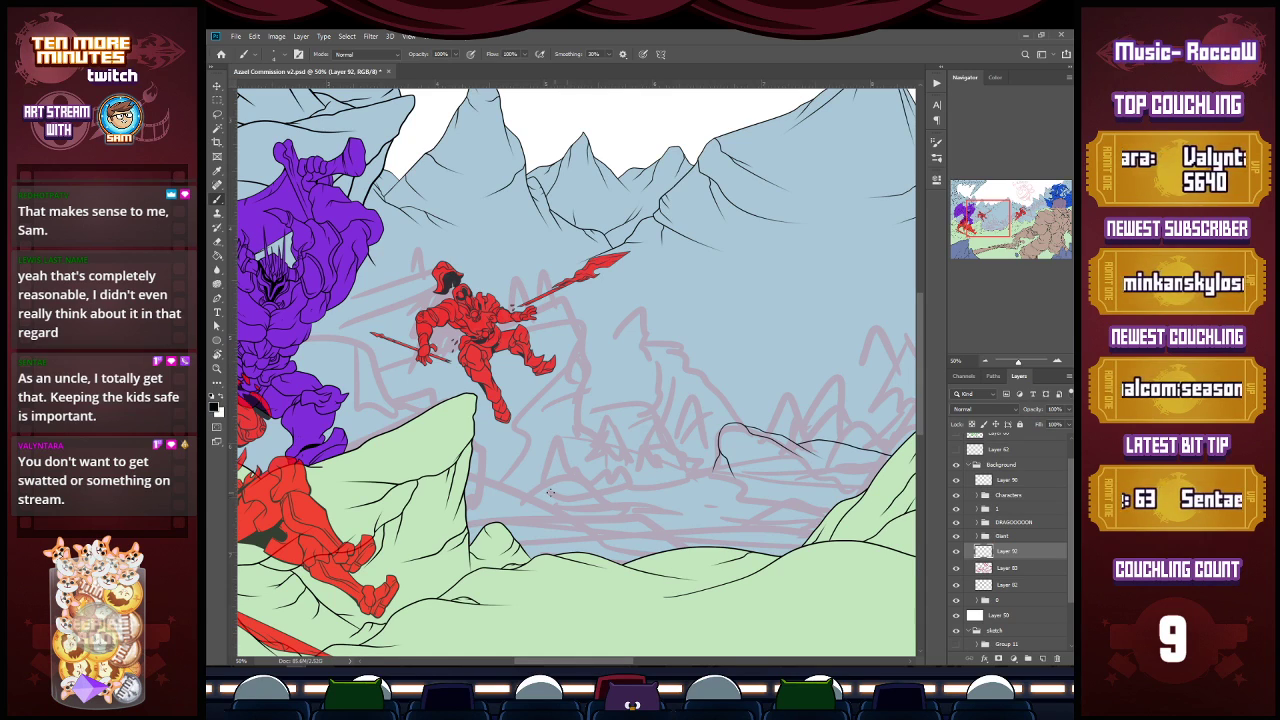
Step: Ink low overlapping mounds with contour lines across the valley floor, between the green spire and the far green slope
mouse_move(510, 497)
left_mouse_down()
mouse_move(591, 490)
mouse_move(650, 518)
left_mouse_up()
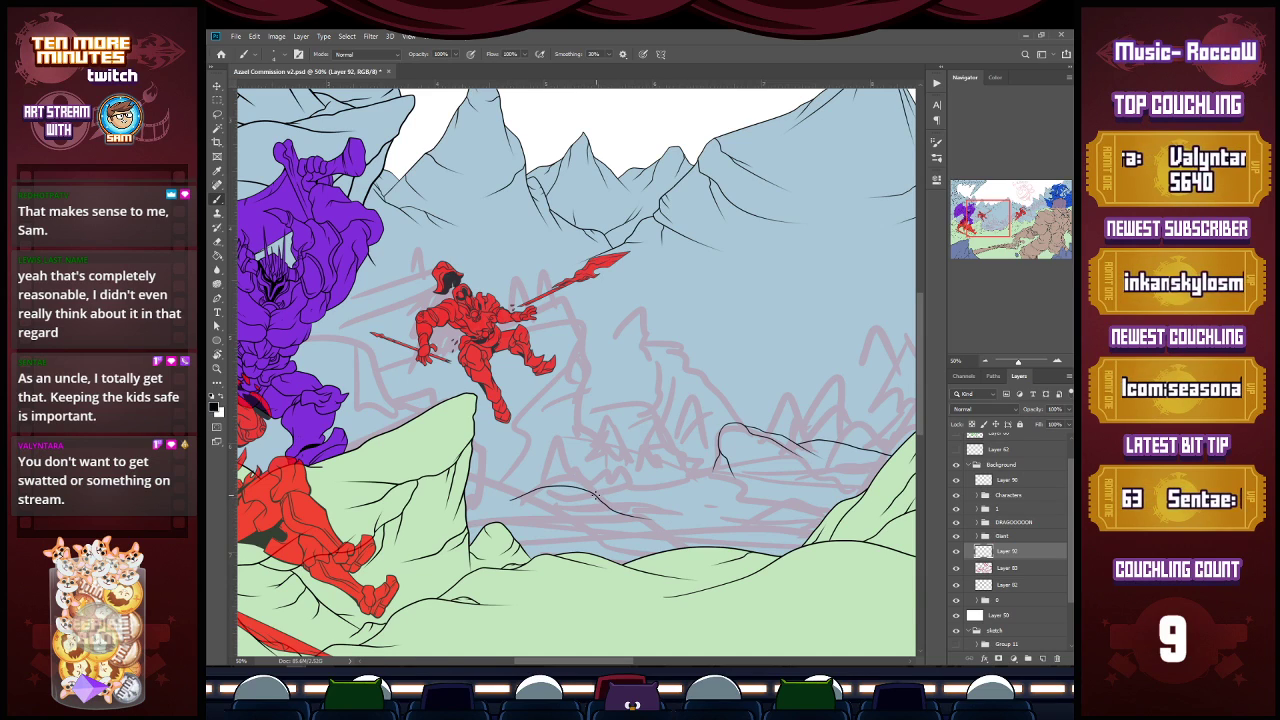
left_click_drag(503, 498, 776, 536)
mouse_move(878, 481)
left_mouse_down()
mouse_move(744, 497)
mouse_move(760, 520)
left_mouse_up()
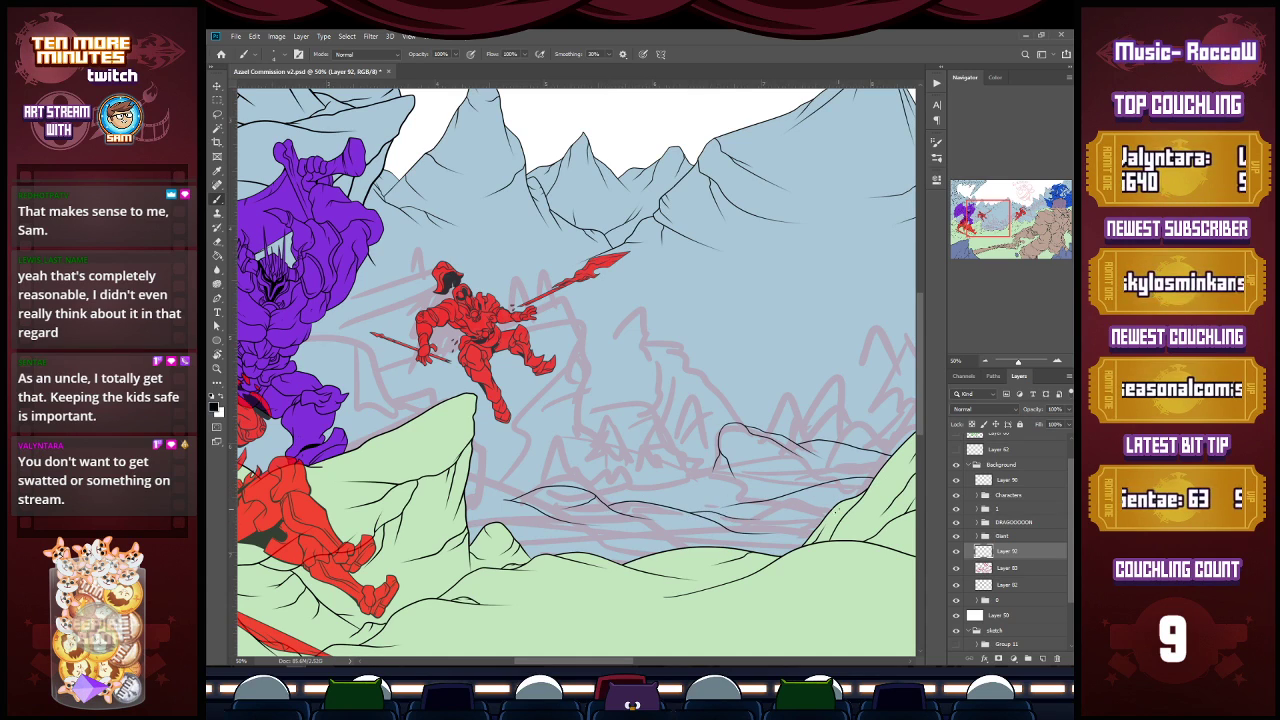
mouse_move(560, 520)
left_mouse_down()
mouse_move(684, 534)
mouse_move(680, 513)
left_mouse_up()
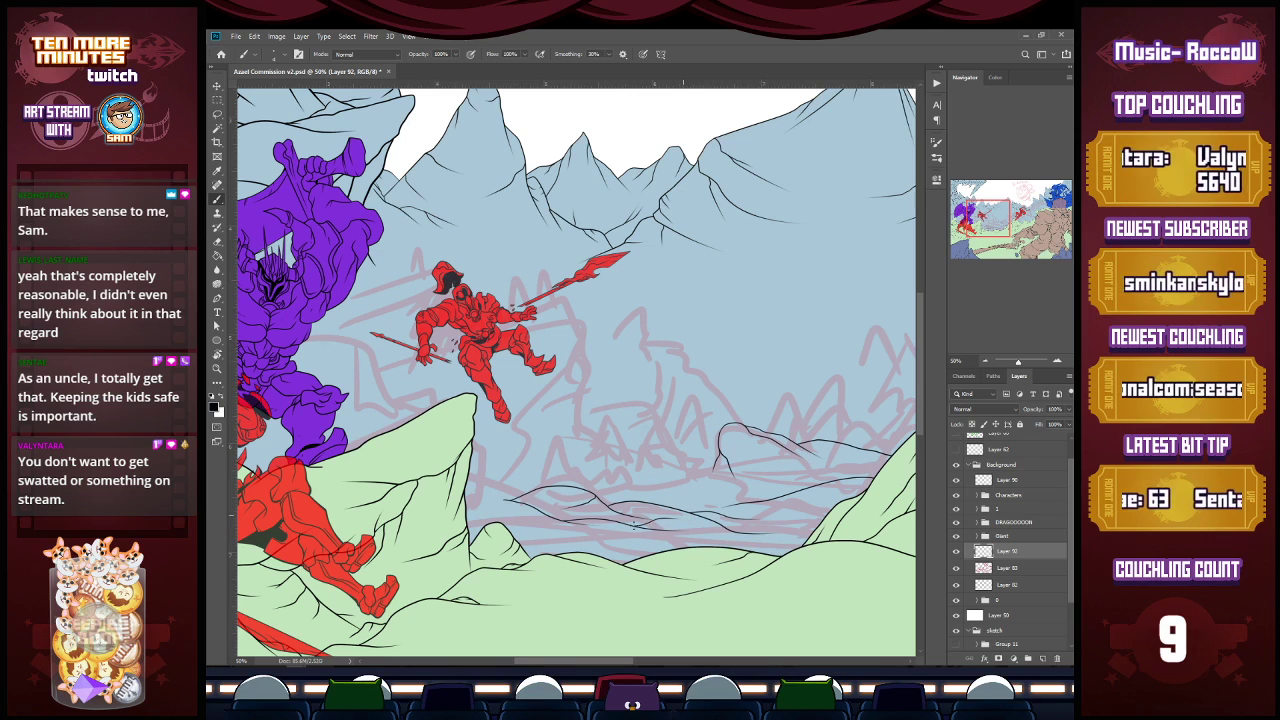
scroll(633, 525, "up", 2)
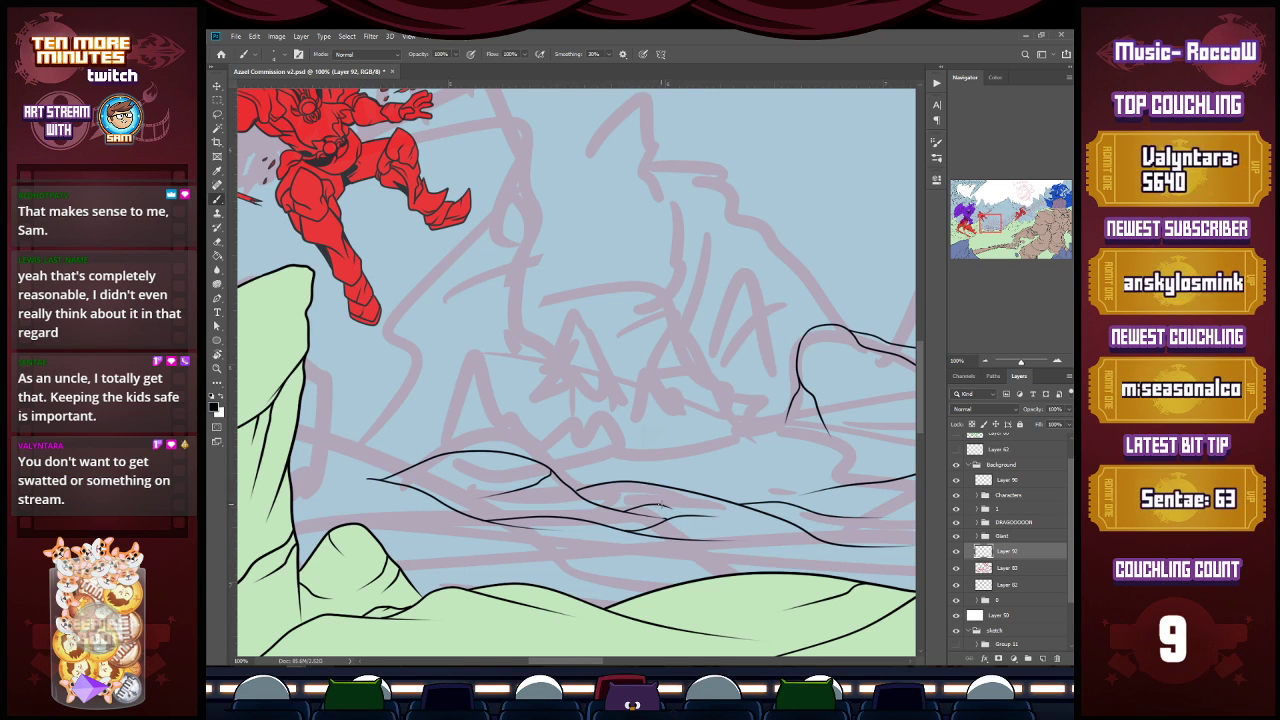
key("z")
scroll(717, 530, "down", 2)
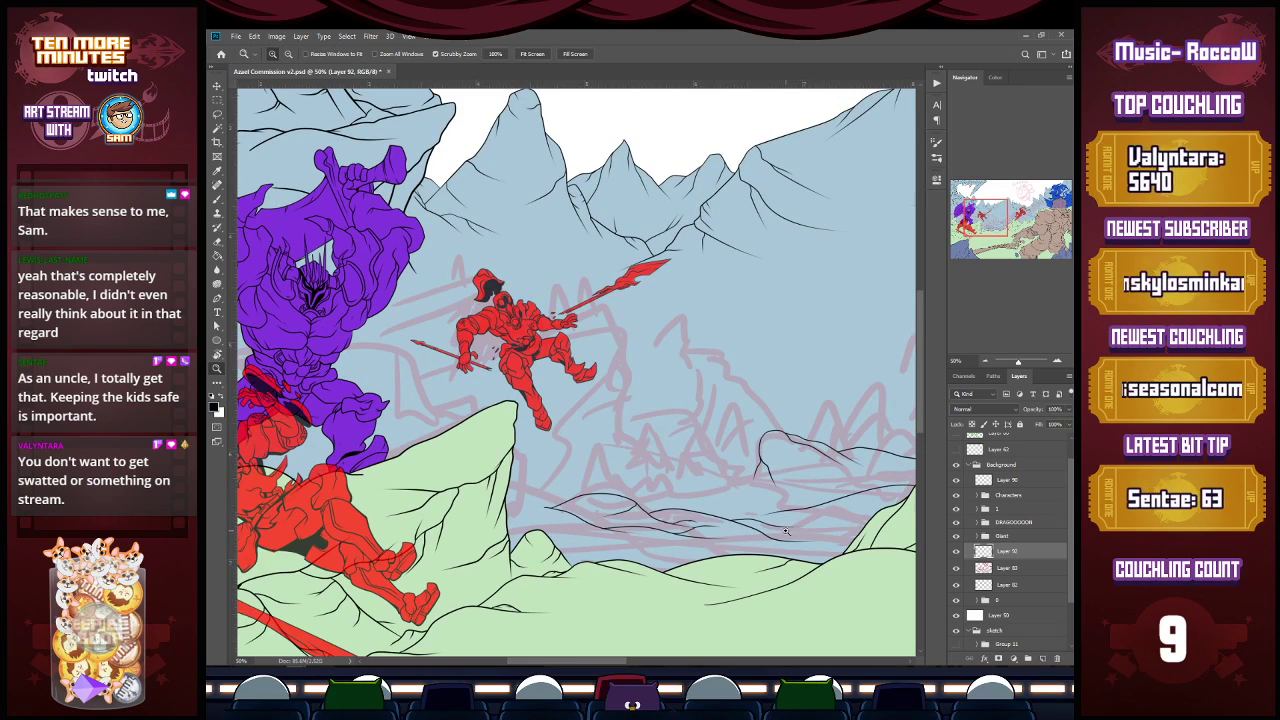
Step: Ink two narrow pointed rocks with facet lines just behind the tall green spire, running down into the valley mounds
key("b")
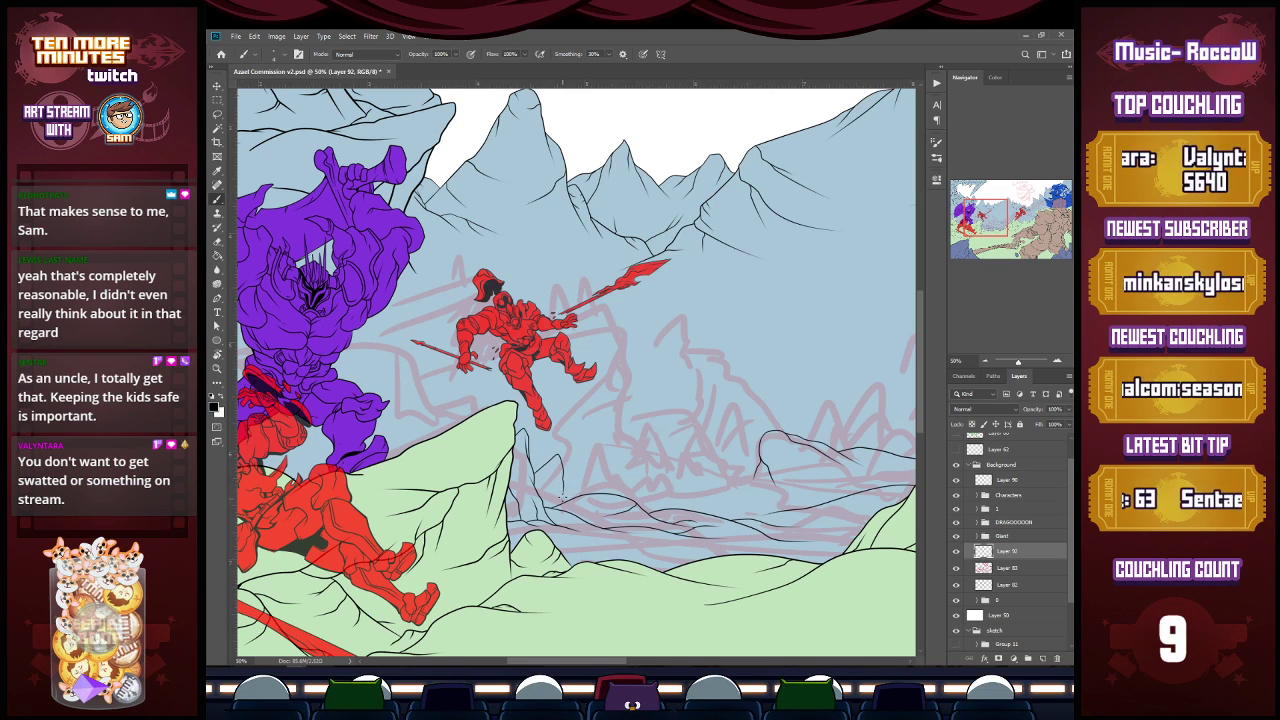
scroll(556, 482, "up", 2)
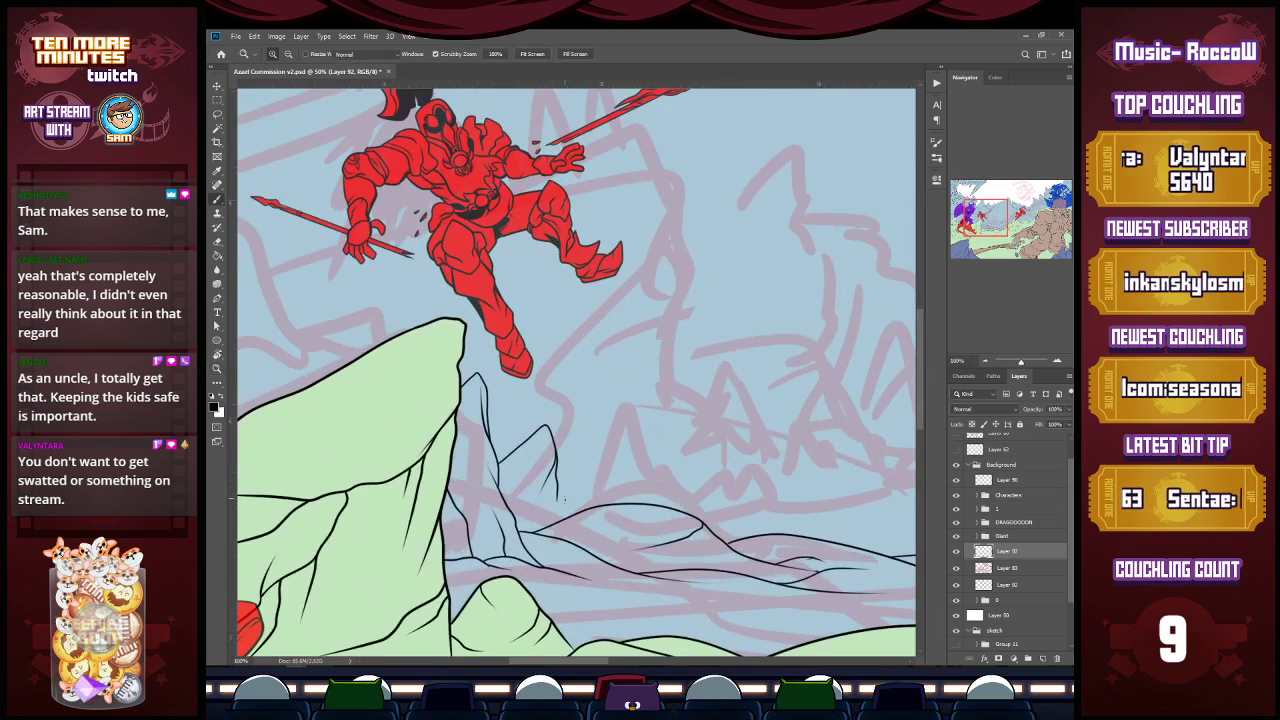
left_click_drag(558, 489, 567, 515)
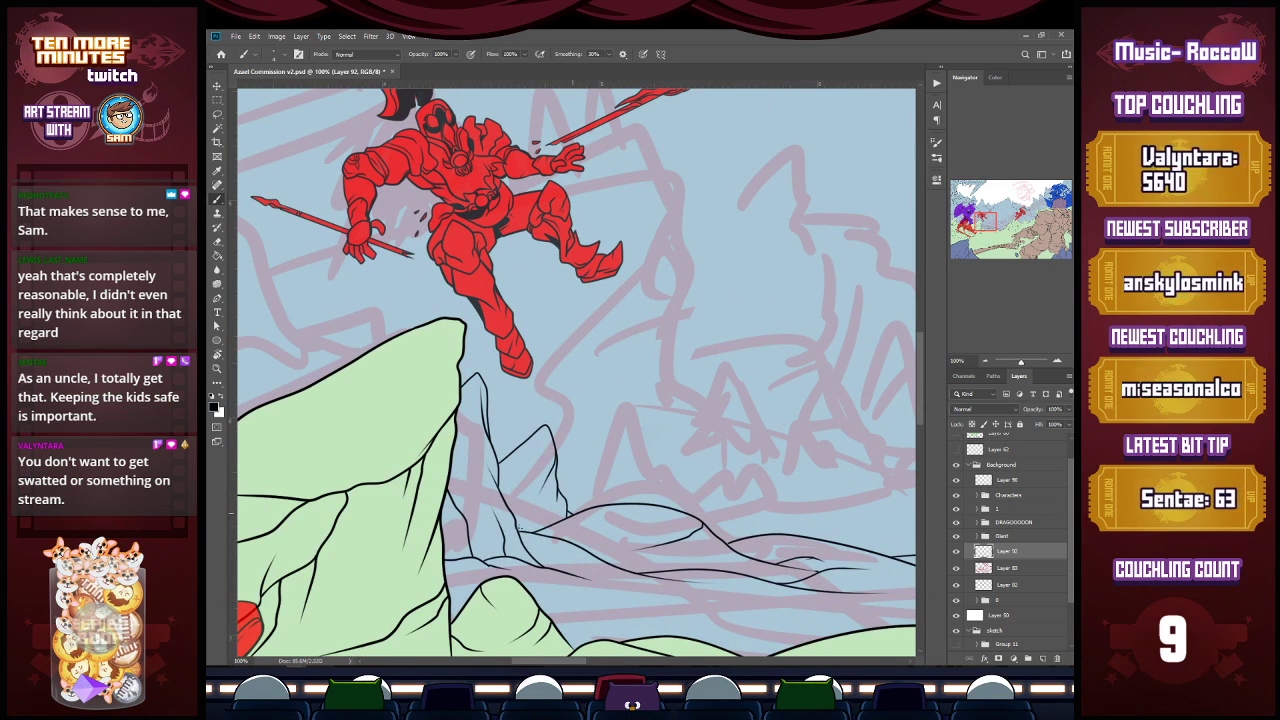
left_click_drag(533, 481, 520, 518)
left_click_drag(518, 453, 510, 474)
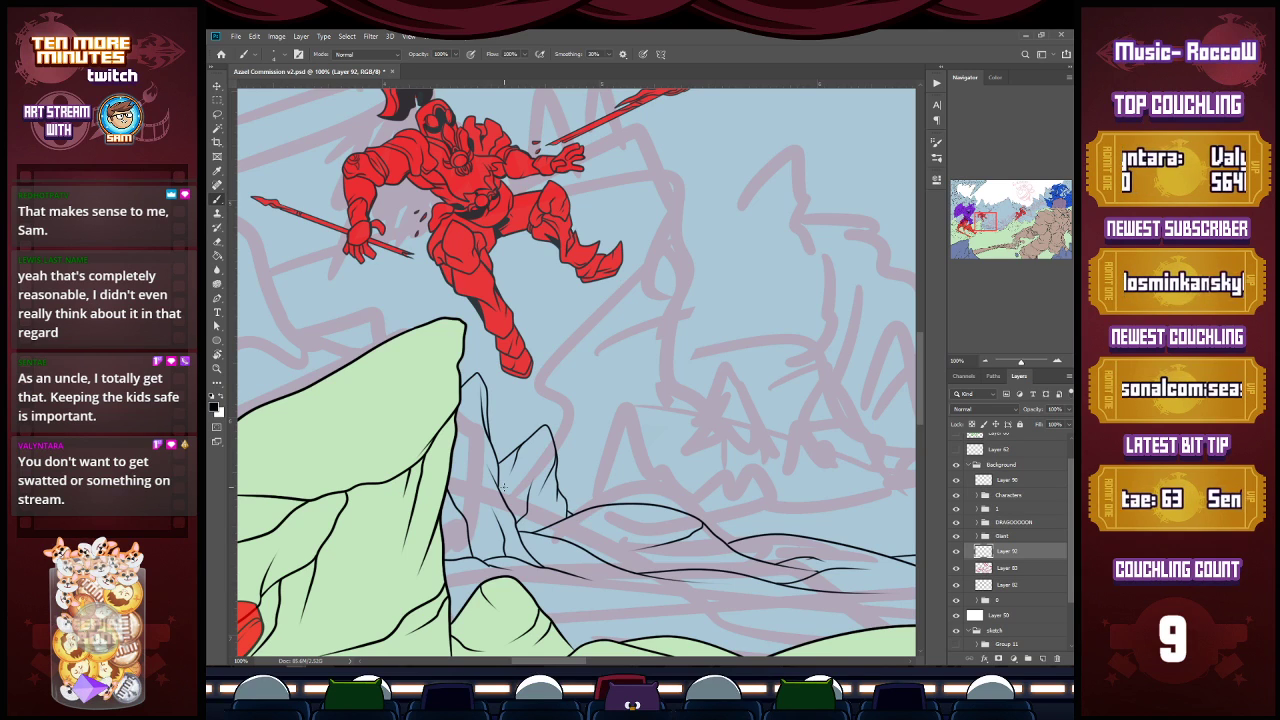
Step: Ink a long pointed ridge behind the green slope, from the green spire to the purple giant's foot
key("z")
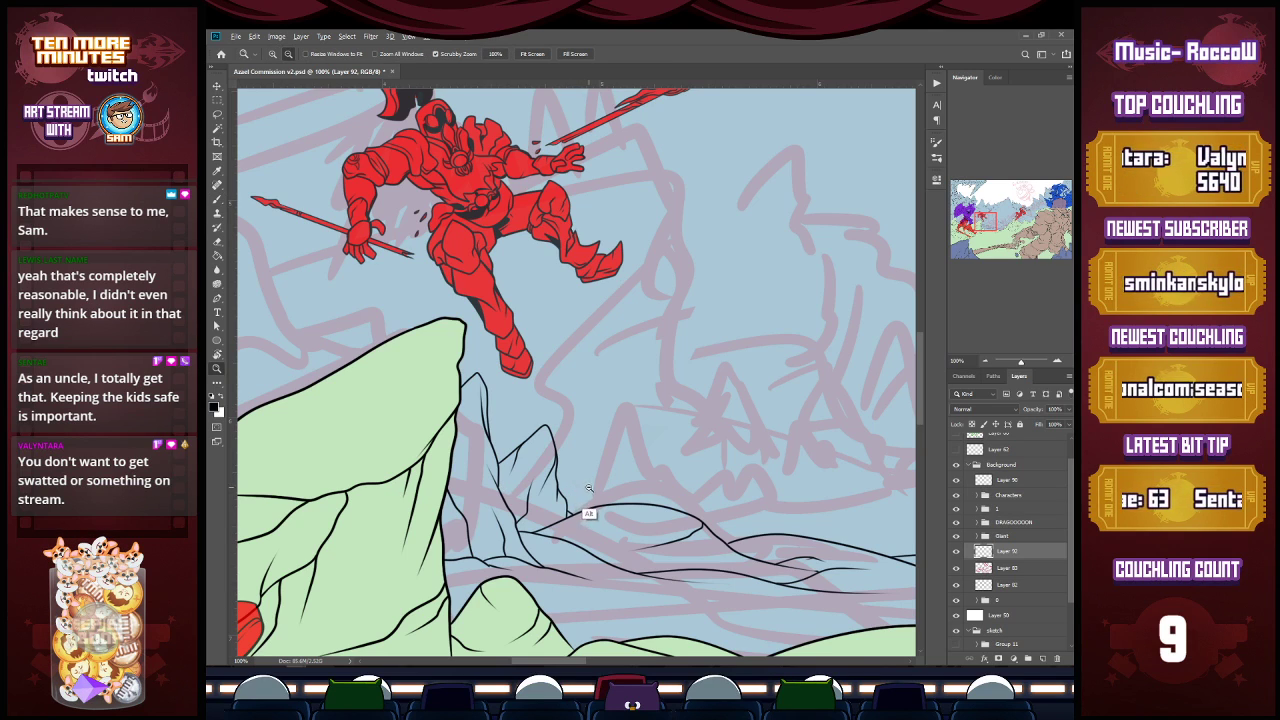
left_click(585, 490, "alt")
left_click_drag(590, 660, 546, 656)
key("b")
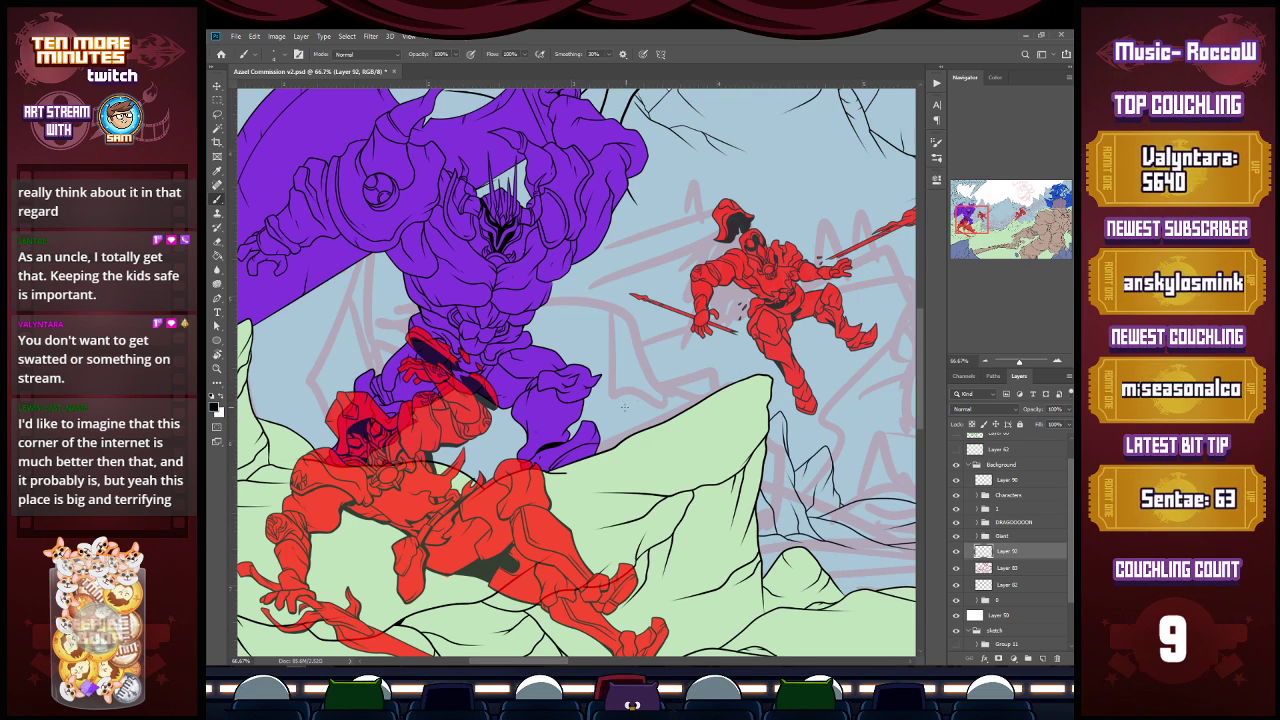
mouse_move(707, 368)
left_mouse_down()
mouse_move(736, 354)
mouse_move(725, 383)
left_mouse_up()
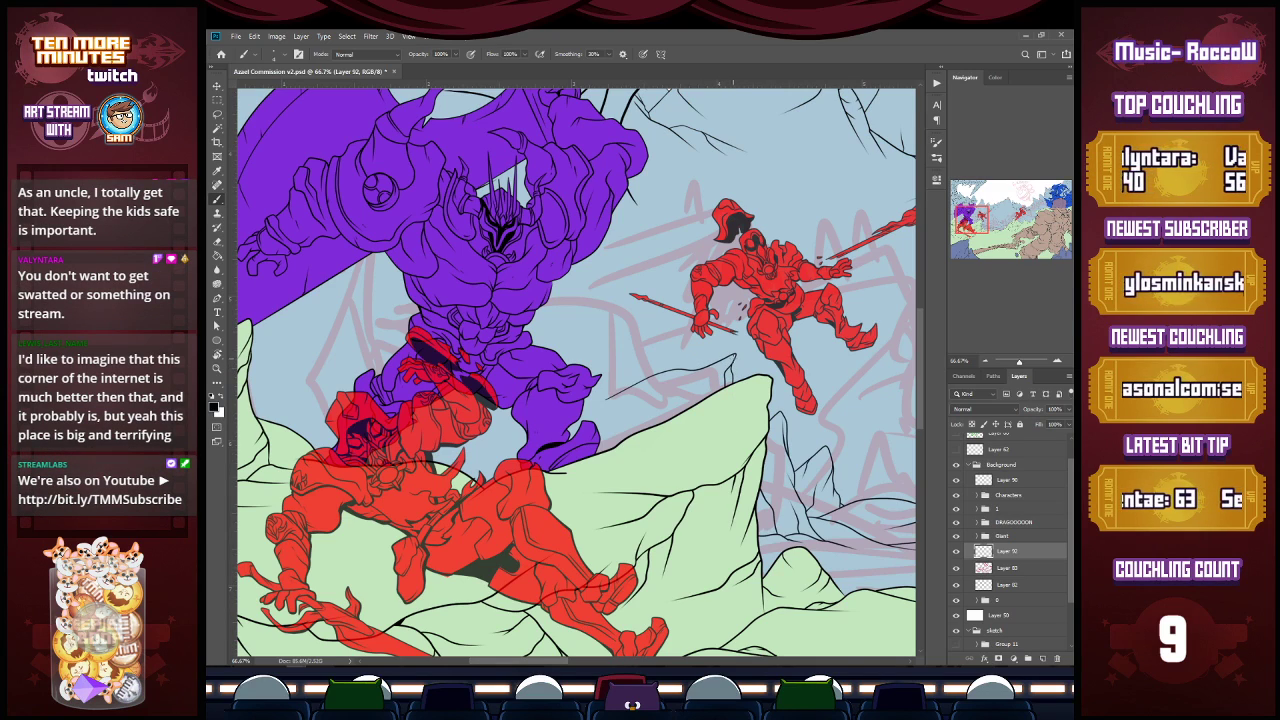
left_click_drag(733, 360, 598, 442)
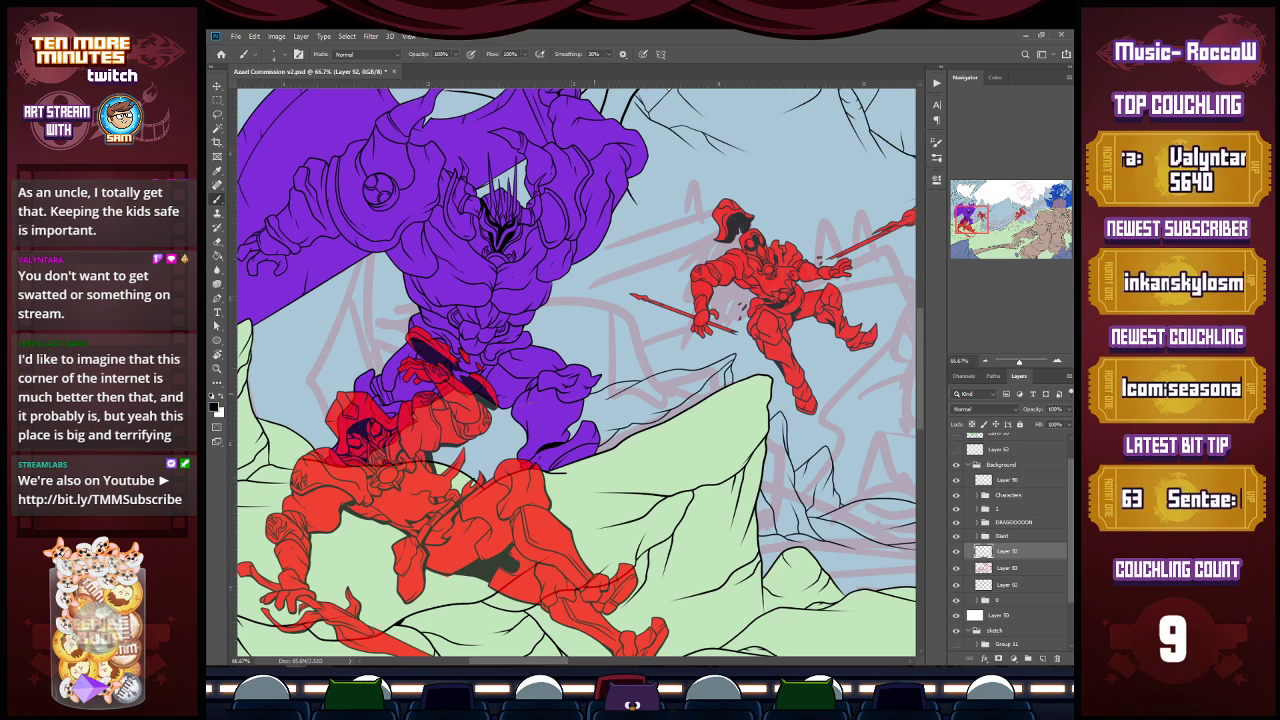
key("e")
scroll(616, 400, "up", 1)
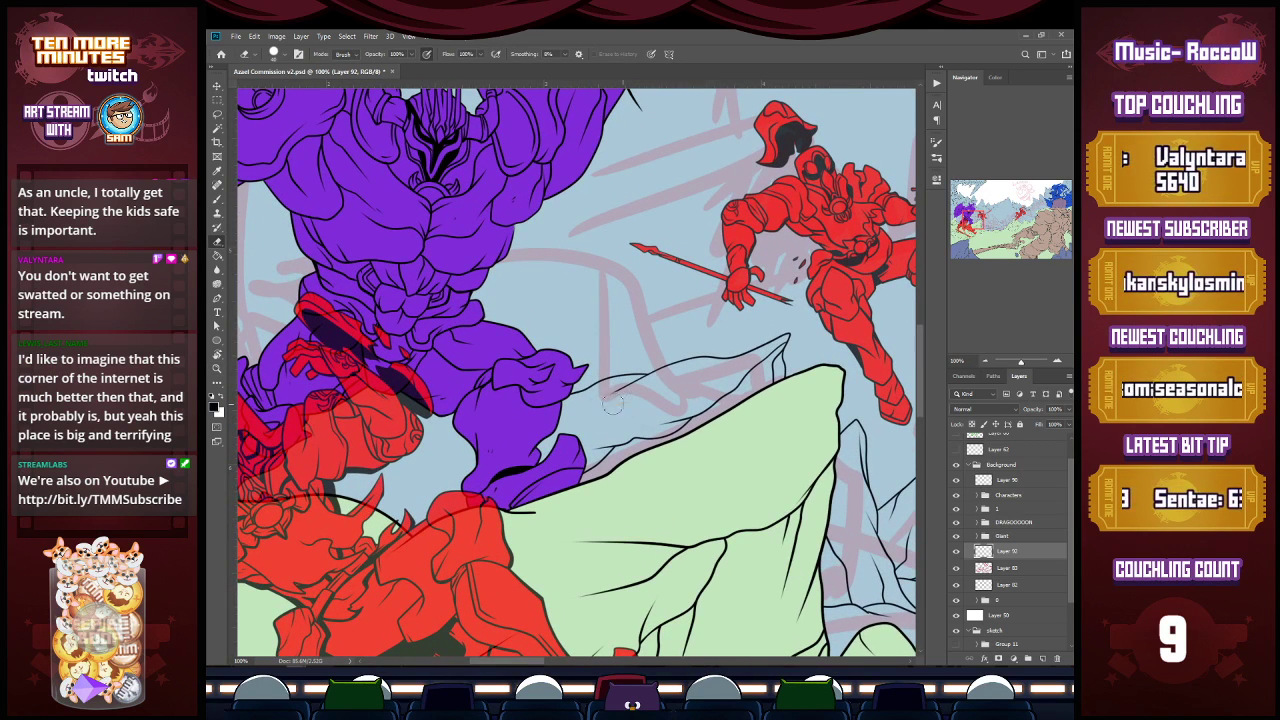
key("z")
left_click(781, 413, "alt")
Step: Ink the rock slopes and cracks in the gap beneath the giant's axe, behind the small green peak
key("b")
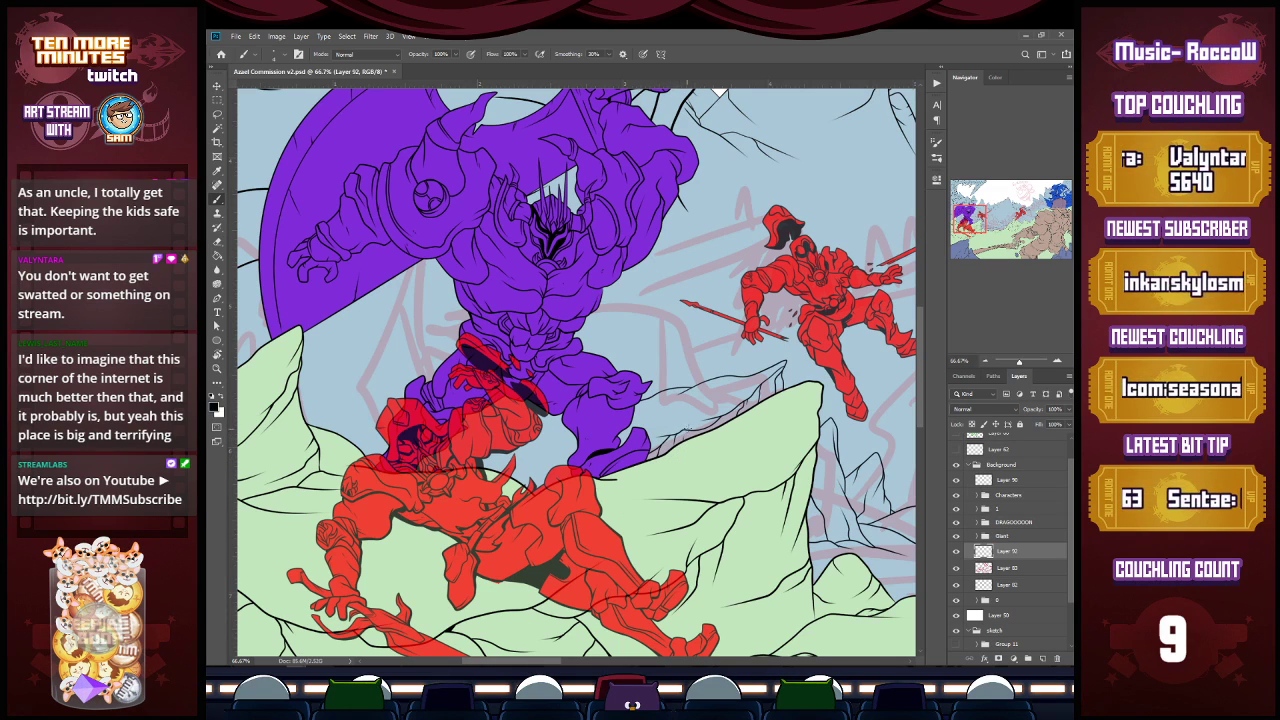
key("z")
key("b")
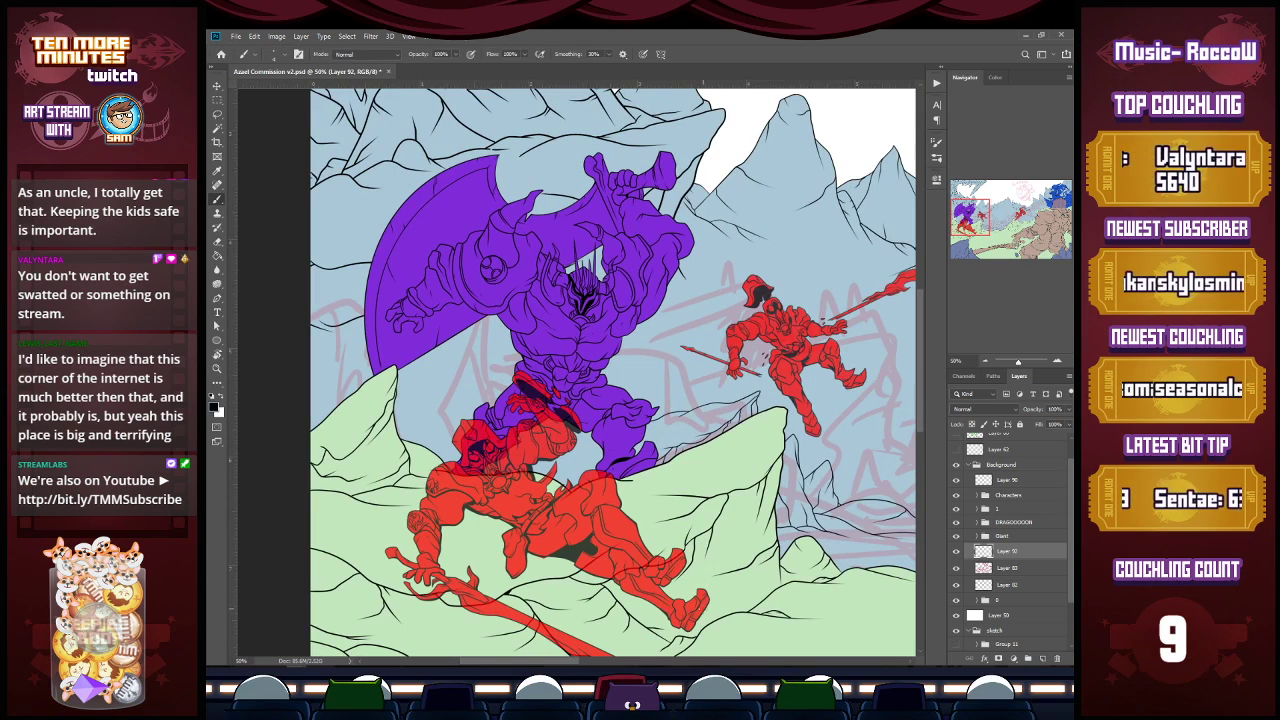
left_click_drag(575, 663, 560, 659)
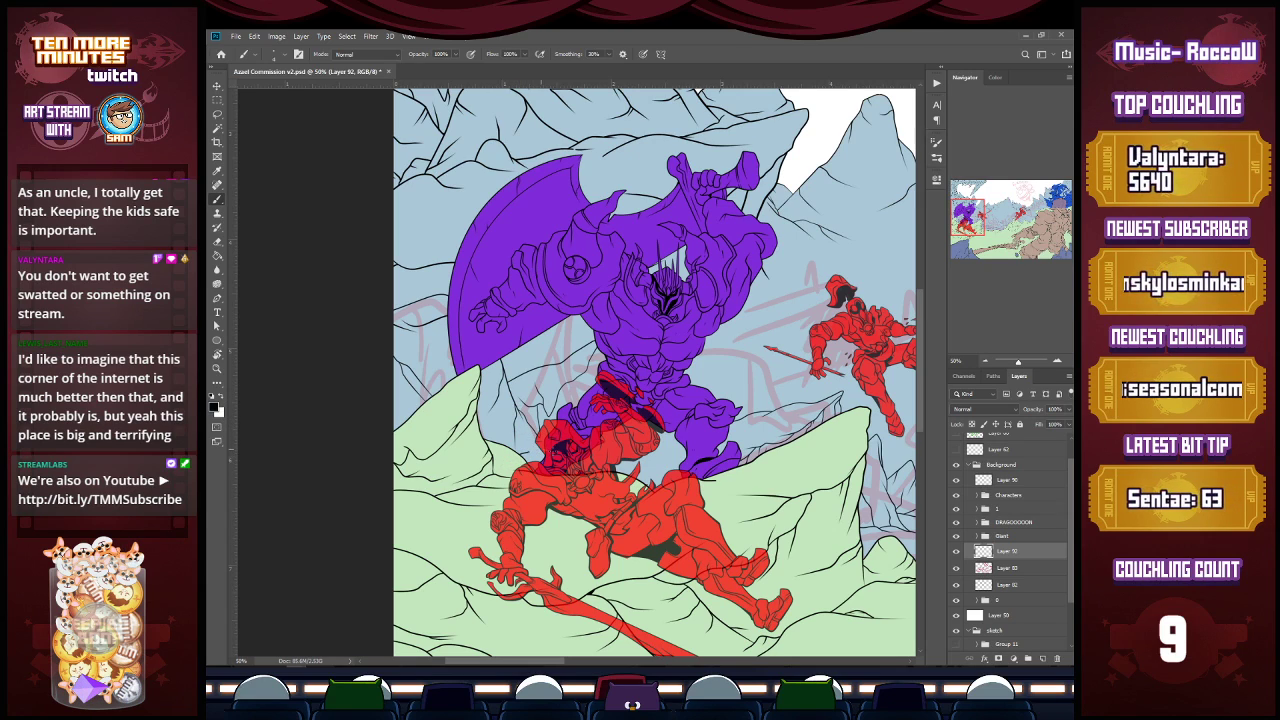
mouse_move(604, 454)
left_mouse_down()
mouse_move(684, 458)
mouse_move(574, 460)
mouse_move(652, 438)
left_mouse_up()
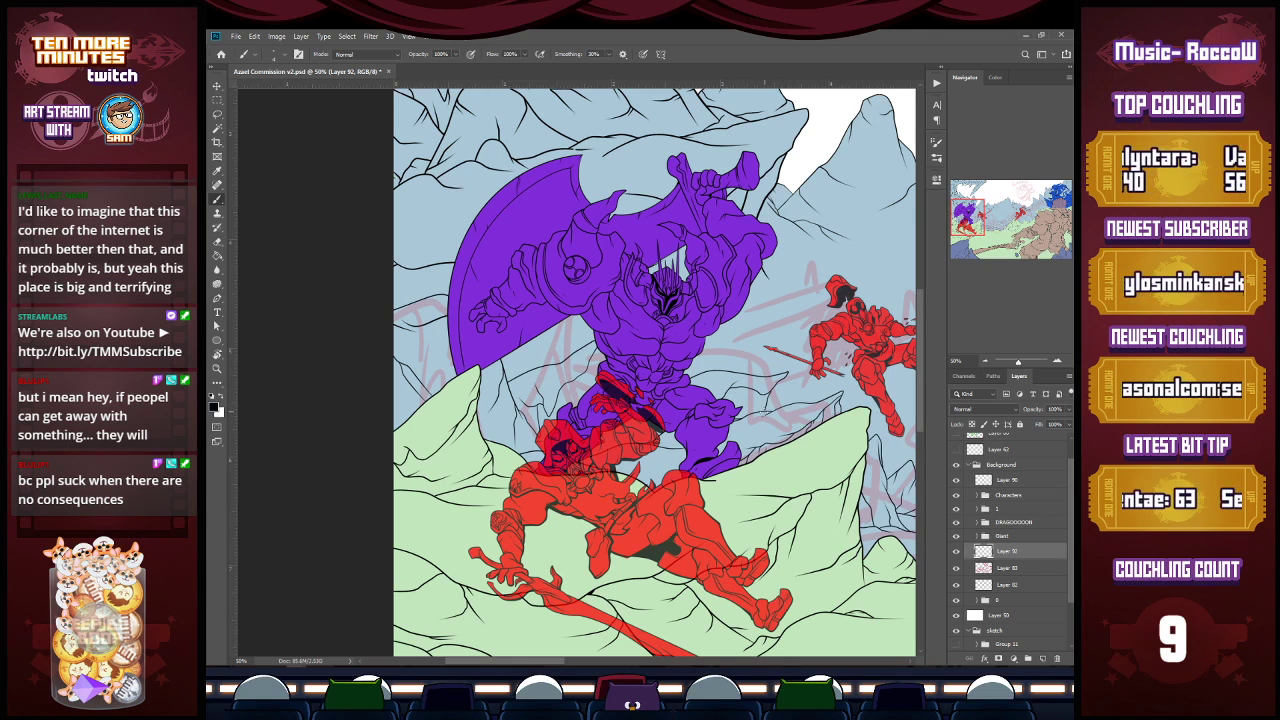
Step: Ink the pointed ridge and its cracks beside the giant's hip, below the flying red knight's spear
scroll(772, 395, "up", 2)
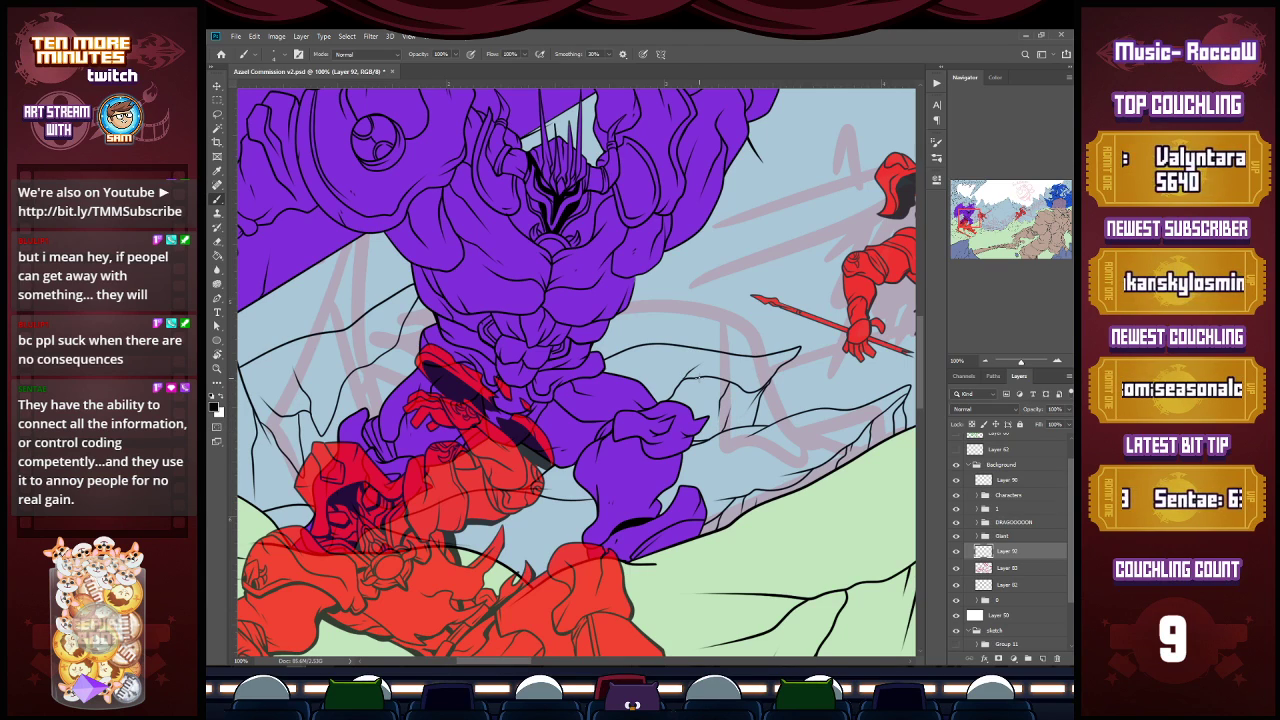
key("z")
left_click(805, 360, "alt")
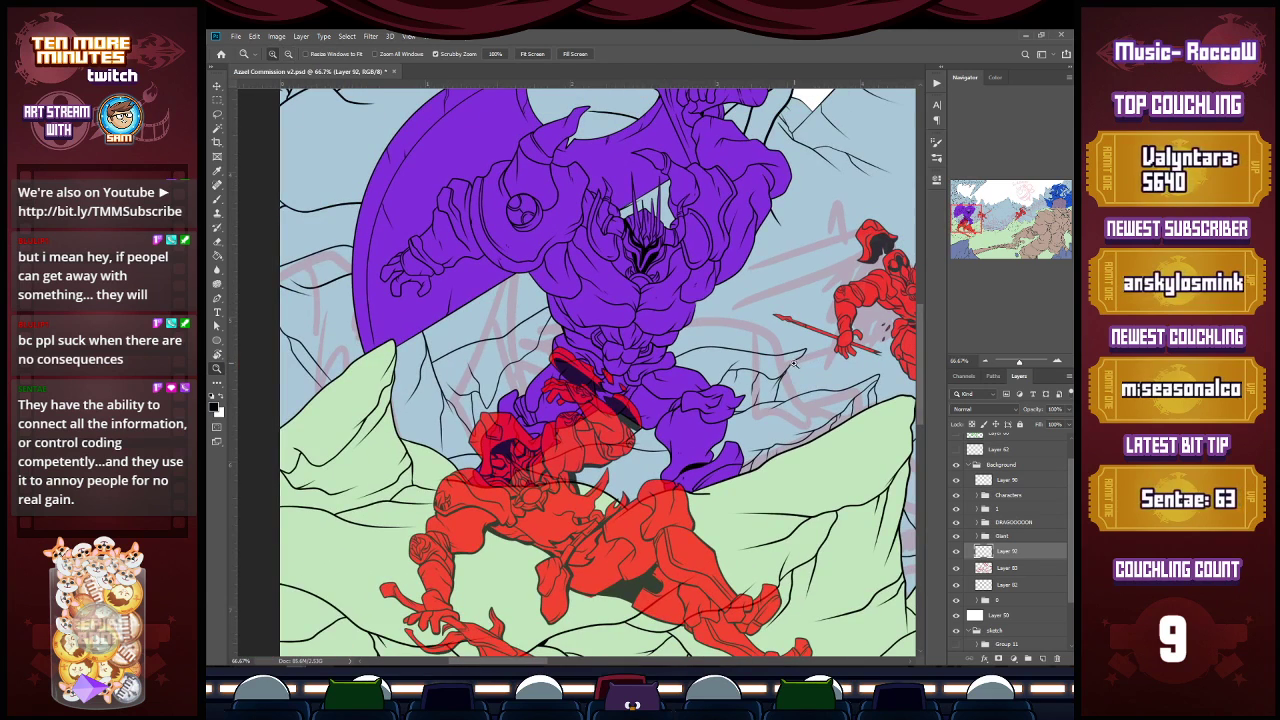
left_click(796, 364)
key("b")
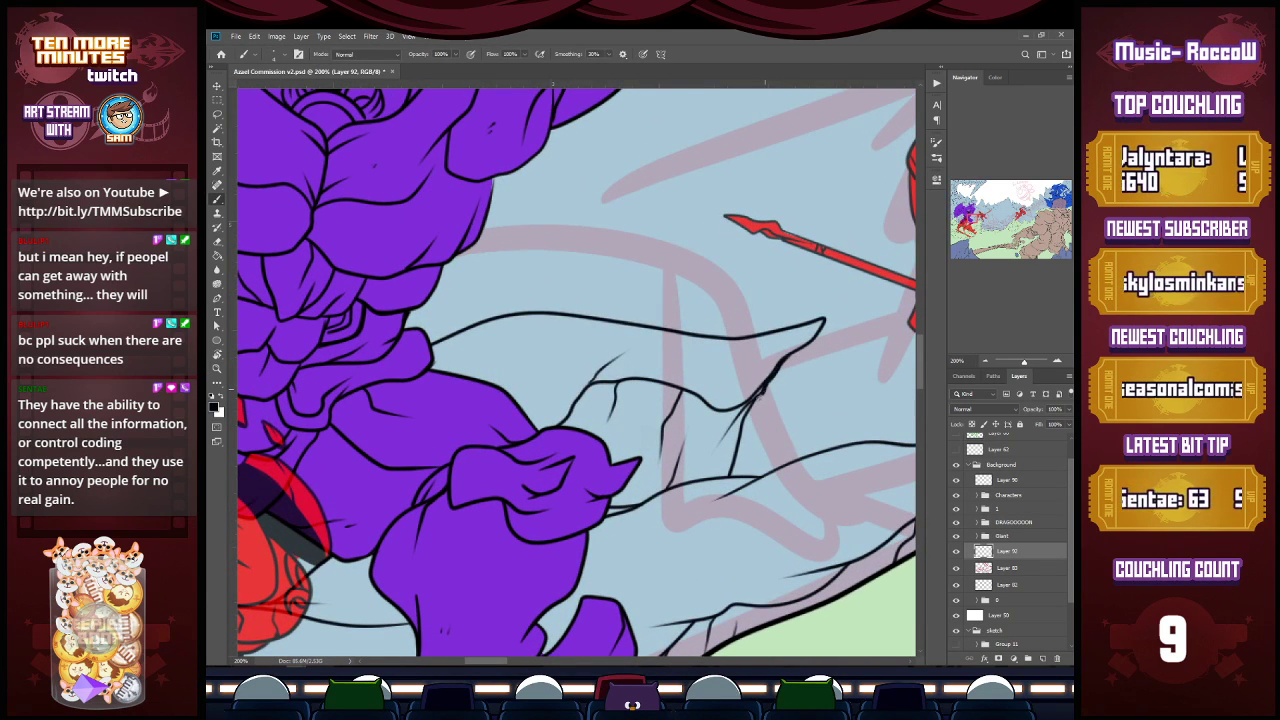
key("z")
left_click(779, 362, "alt")
left_click(780, 358, "alt")
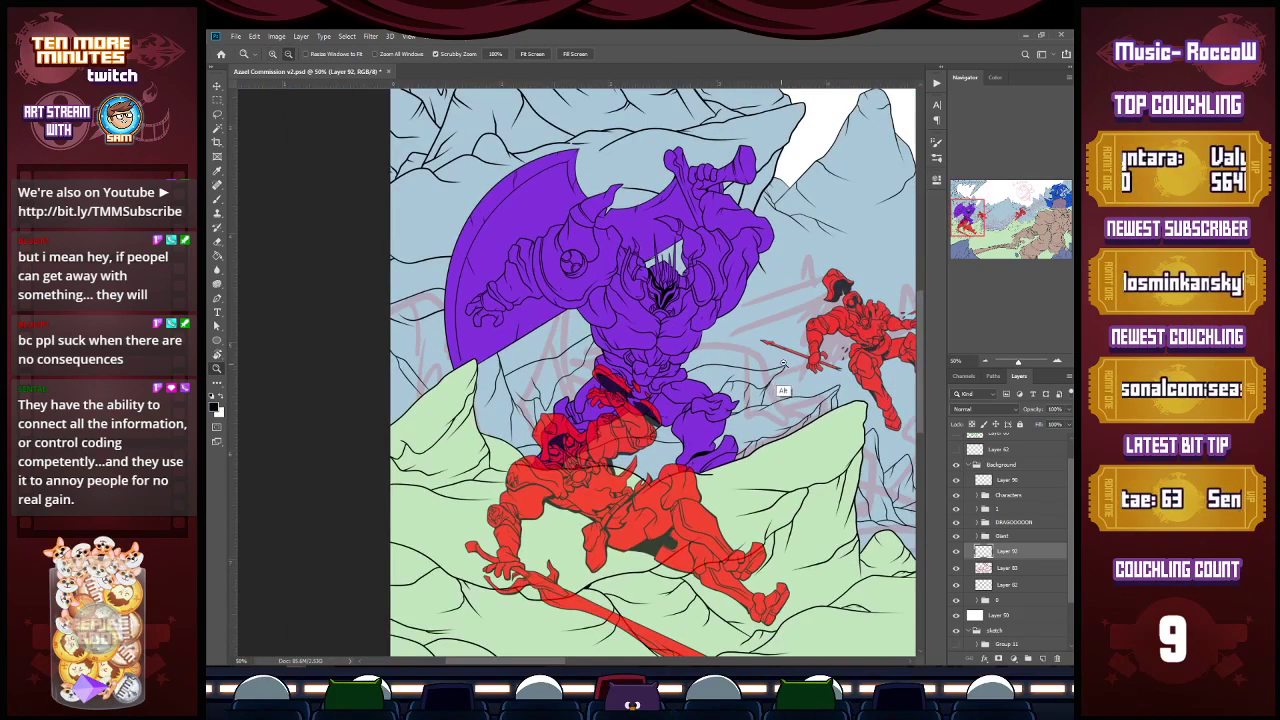
left_click(783, 350, "alt")
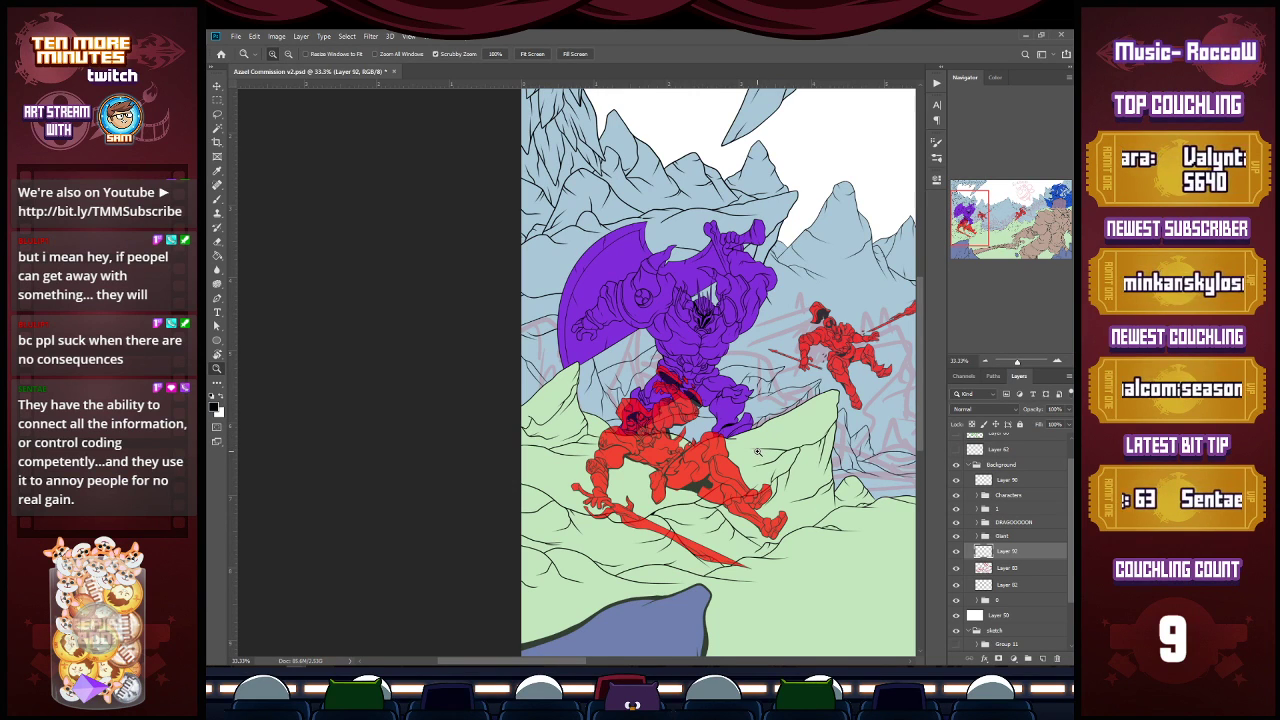
Step: Add facet lines to the sharp peak beneath the axe and connect its side to the giant's waist
key("b")
key("z")
left_click(655, 349)
left_click(655, 349)
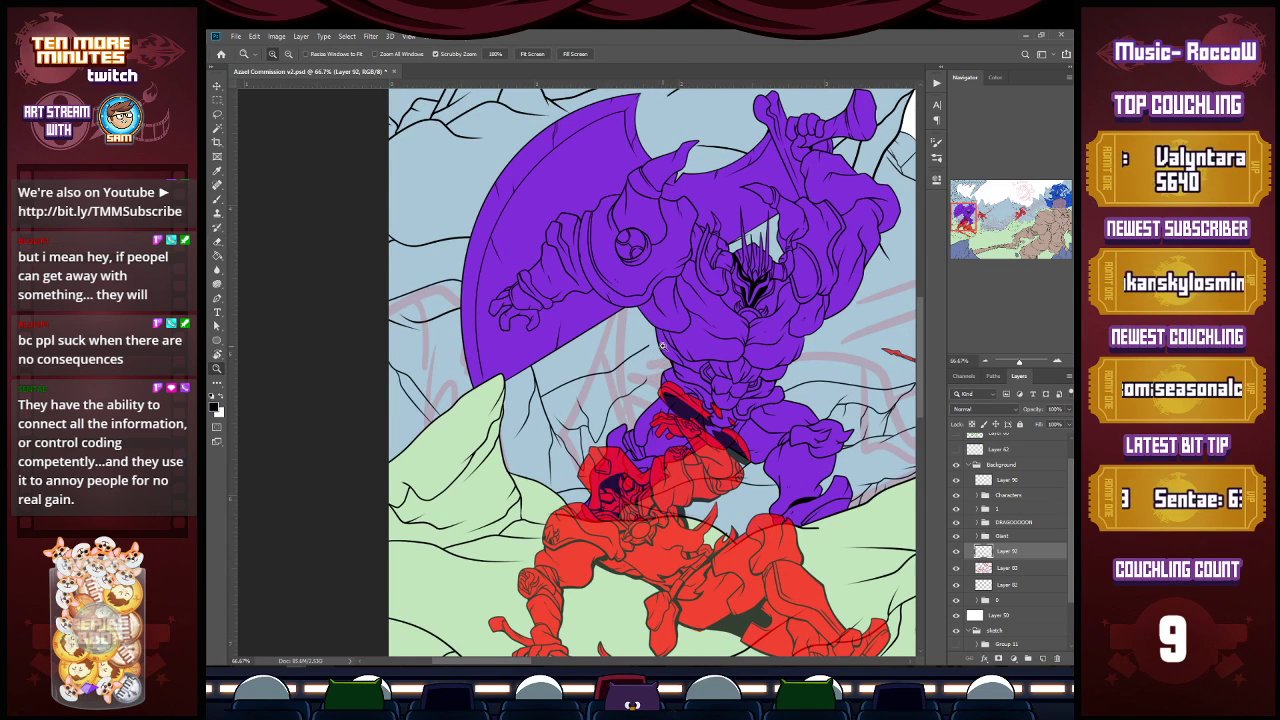
left_click(662, 346)
left_click(662, 346)
key("b")
mouse_move(620, 351)
left_mouse_down()
mouse_move(633, 342)
mouse_move(637, 415)
mouse_move(626, 472)
mouse_move(613, 466)
mouse_move(628, 532)
mouse_move(583, 553)
left_mouse_up()
left_click_drag(572, 488, 538, 590)
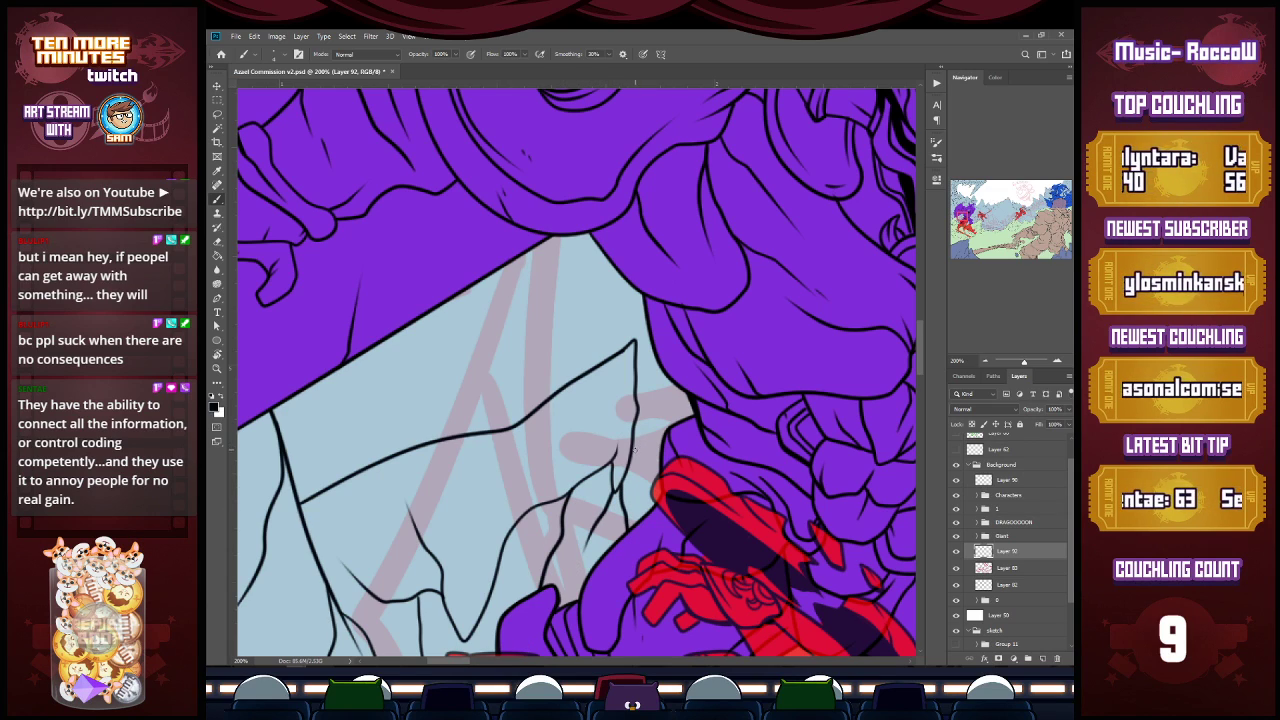
left_click_drag(634, 450, 662, 443)
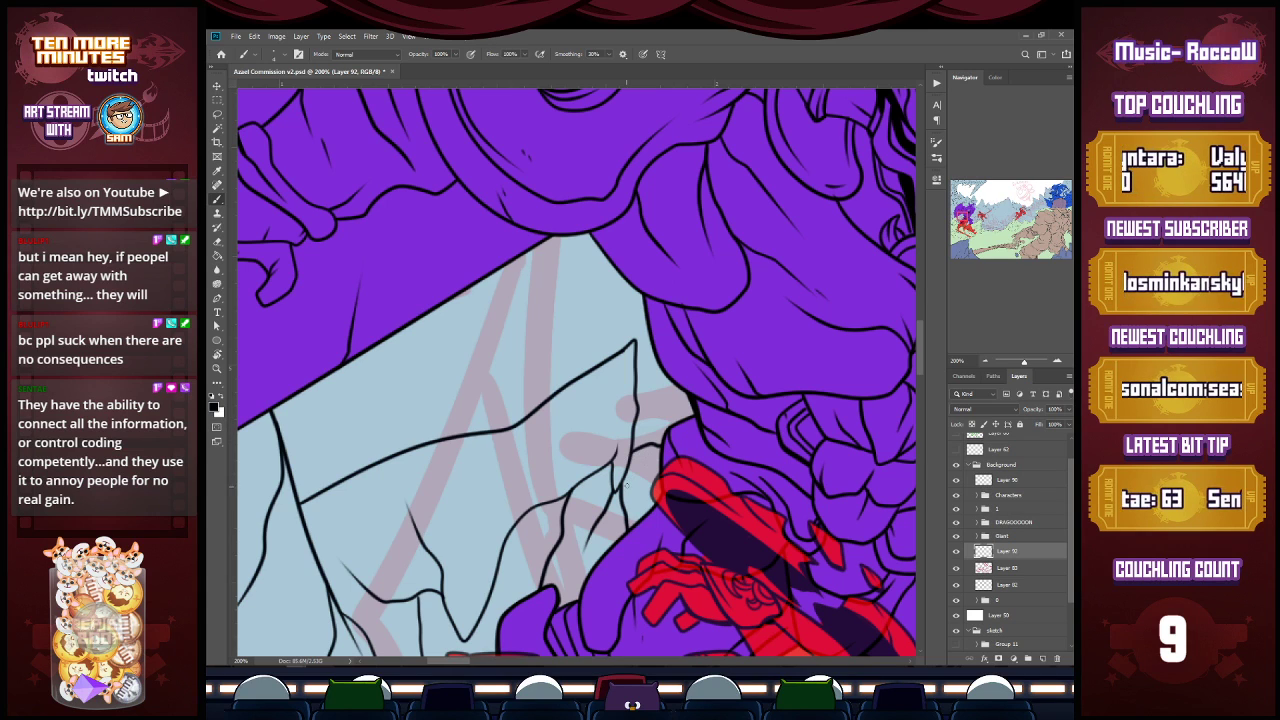
Step: Save the document and hide the Giant group to expose the line art behind it
scroll(624, 470, "down", 3)
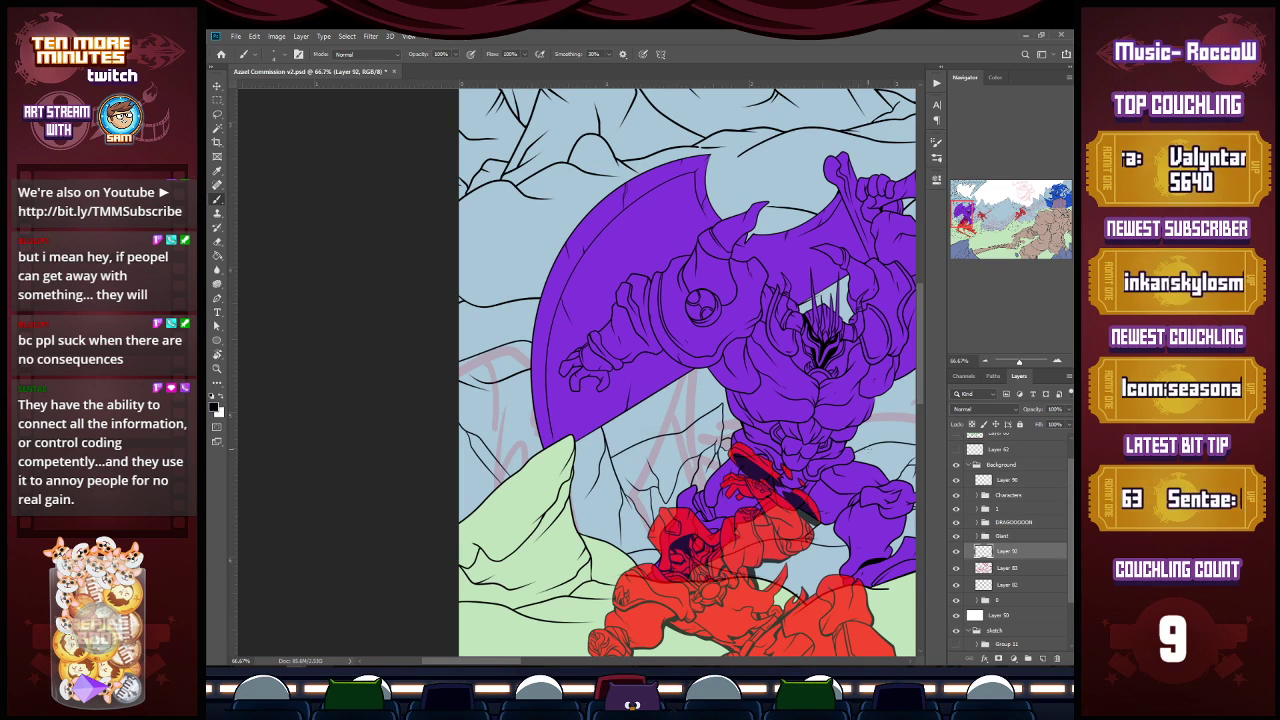
key("z")
left_click(835, 468, "alt")
key("ctrl+s")
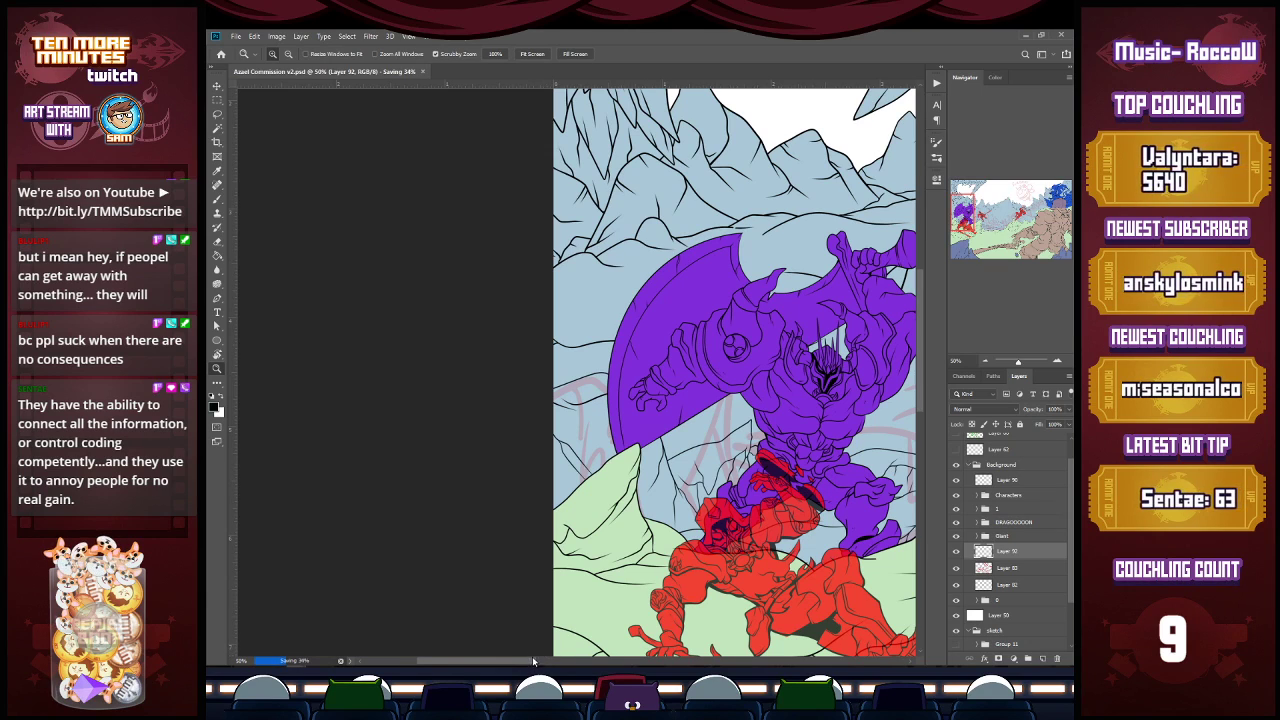
left_click(956, 537)
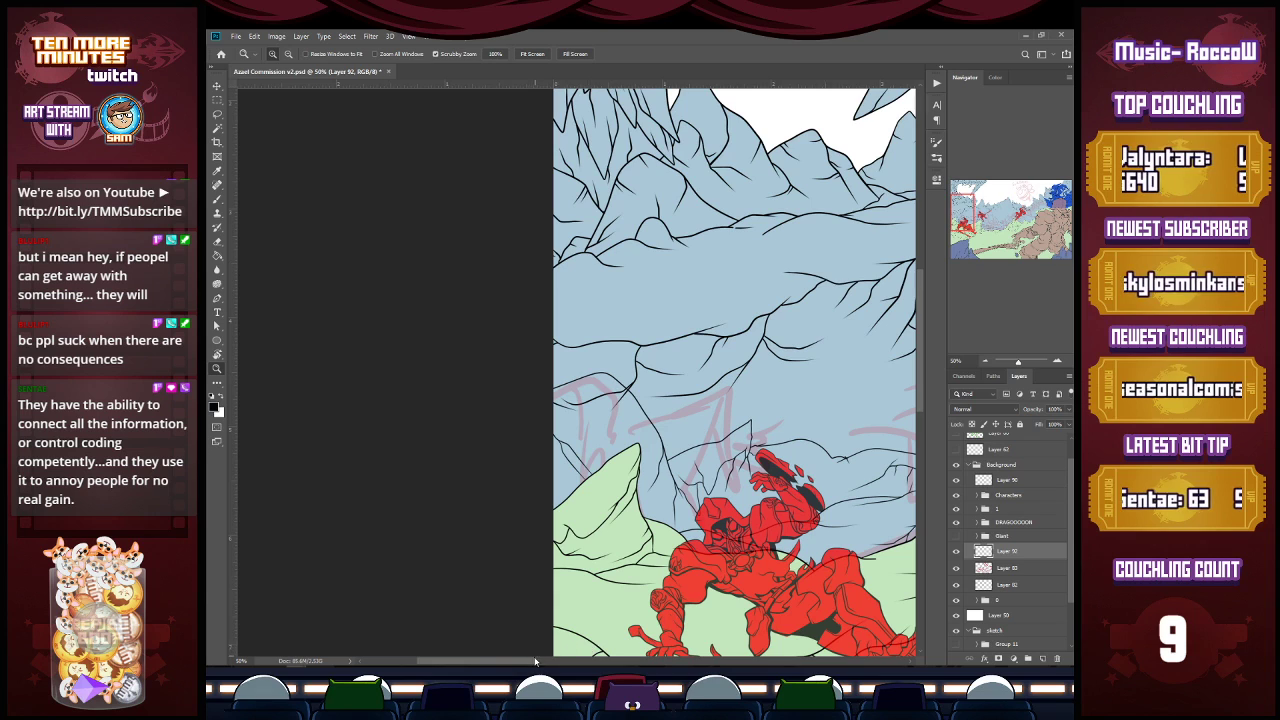
Step: Use a smaller eraser to clean up the overshooting line where the two ridges meet, above the fallen red knight's broken shield
scroll(538, 662, "right", 2)
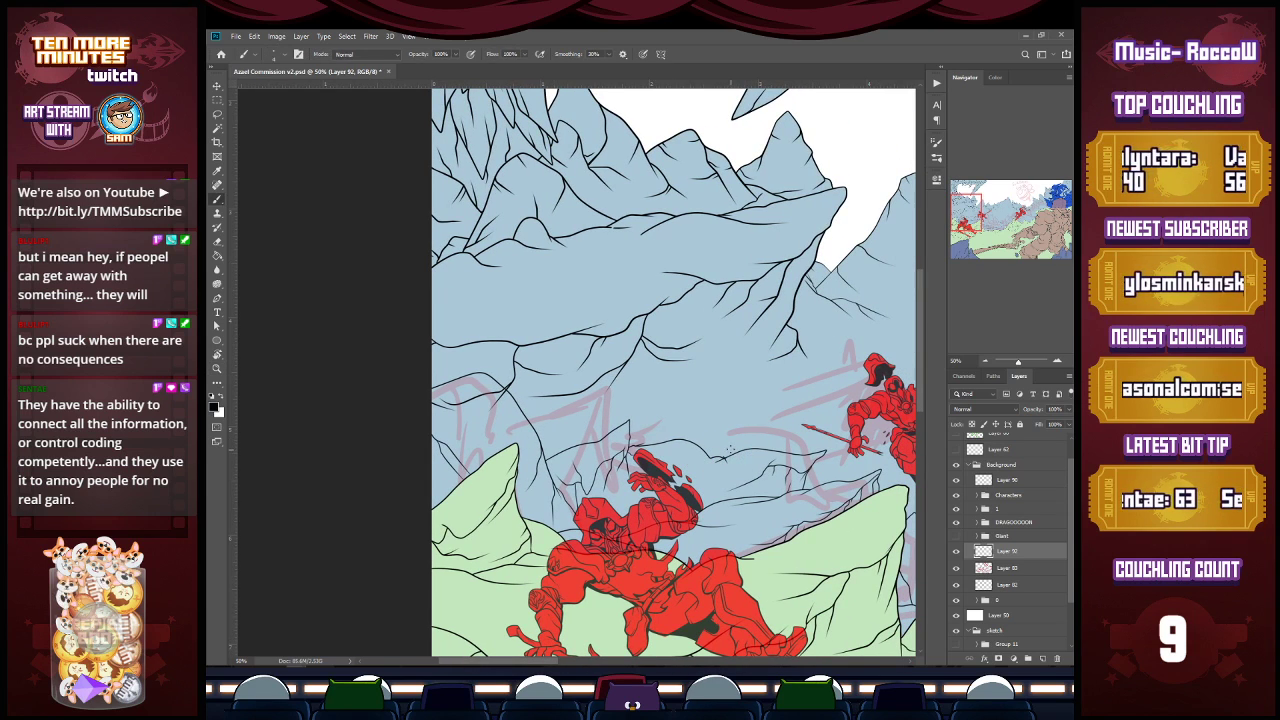
key("ctrl+space")
left_click(731, 448)
left_click(731, 448)
key("e")
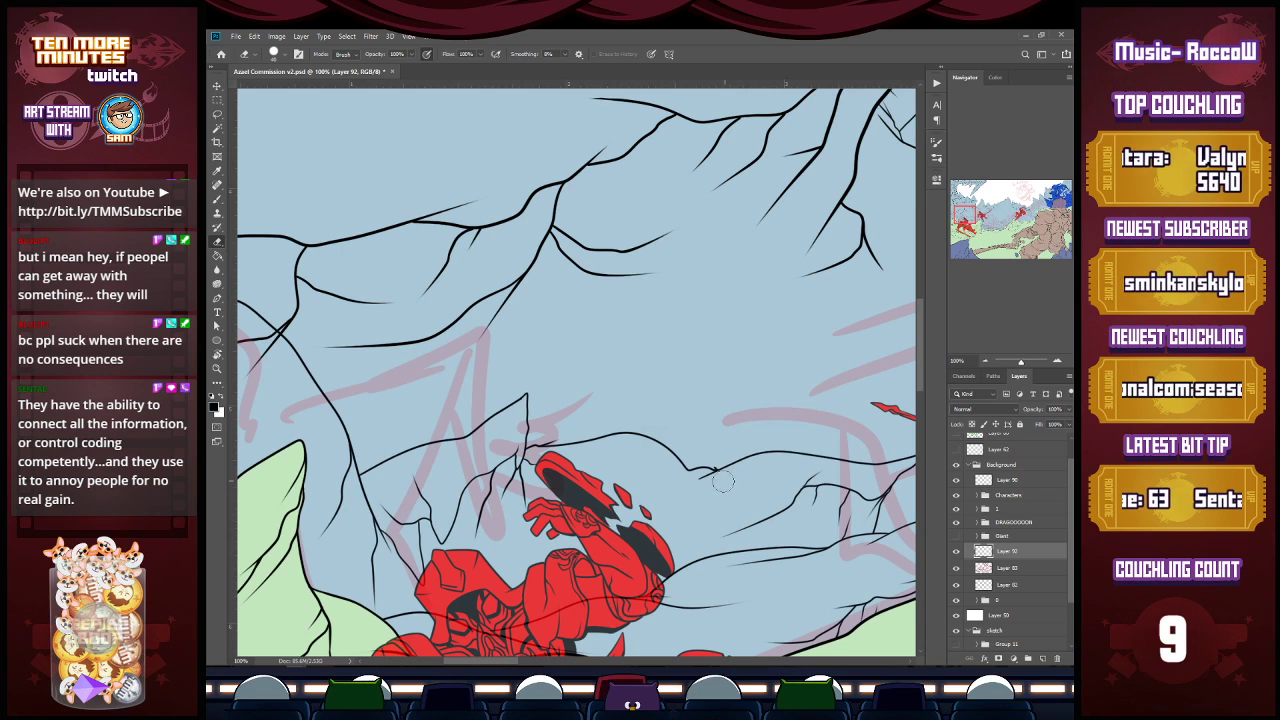
key("z")
left_click(737, 488, "alt")
left_click(757, 443, "alt")
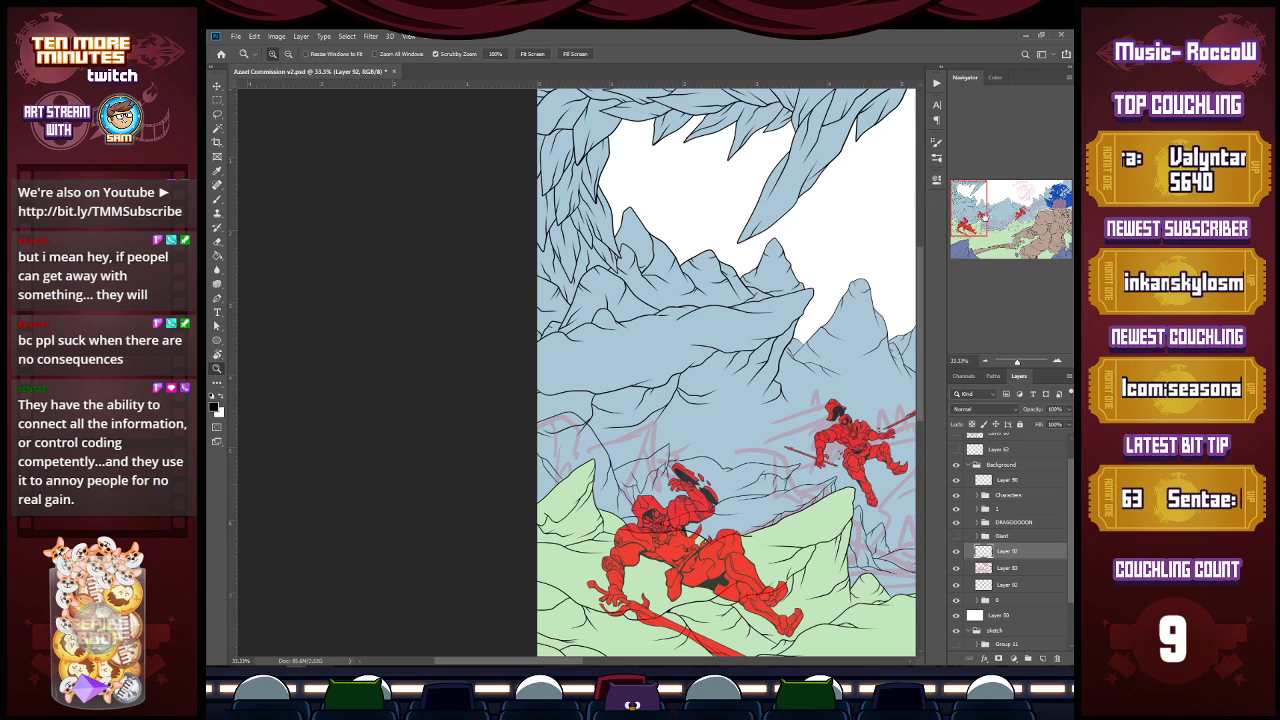
key("e")
scroll(743, 458, "up", 4)
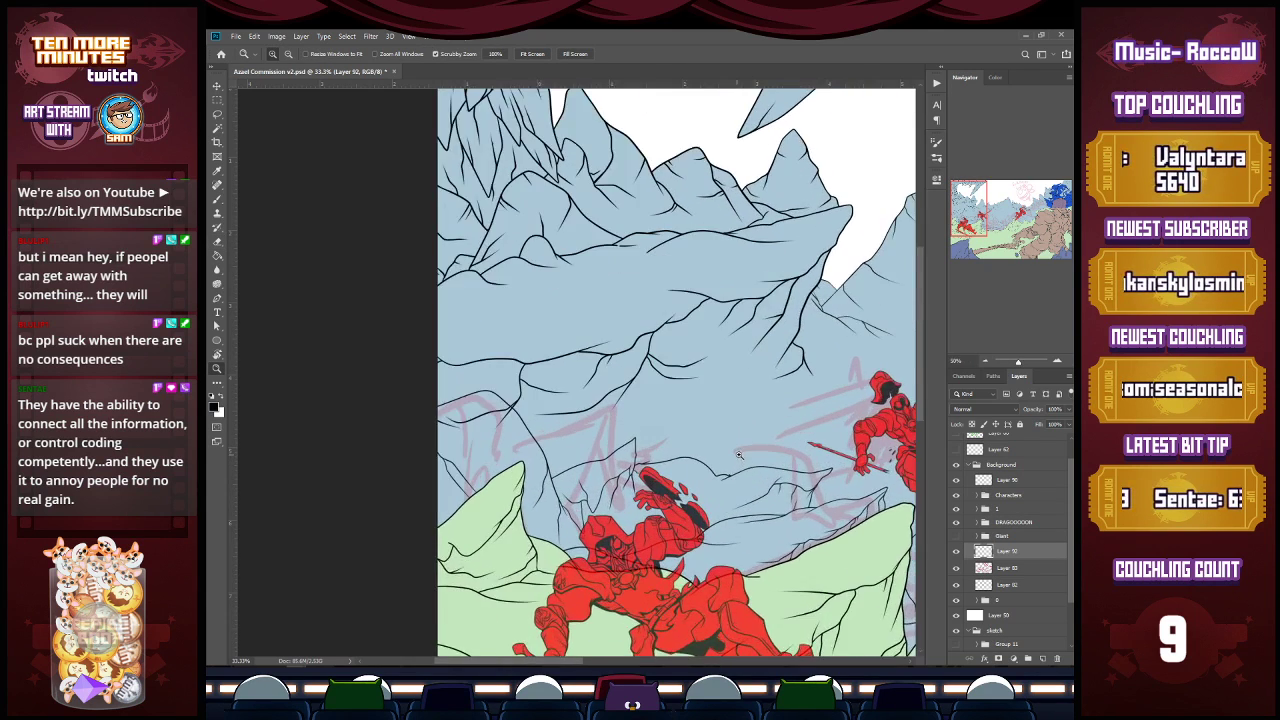
key("bracketleft")
key("bracketleft")
key("bracketleft")
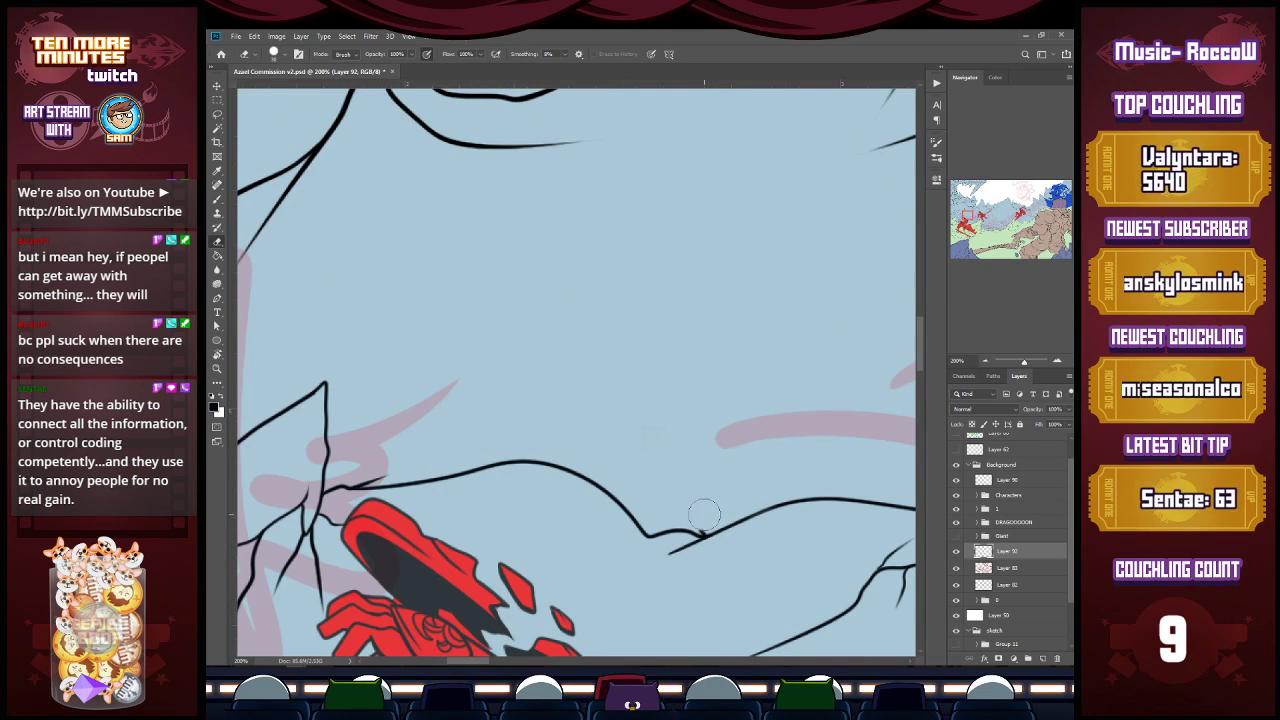
left_click_drag(701, 526, 705, 529)
key("z")
left_click(726, 505, "alt")
left_click(725, 503, "alt")
left_click(725, 503, "alt")
left_click(725, 502, "alt")
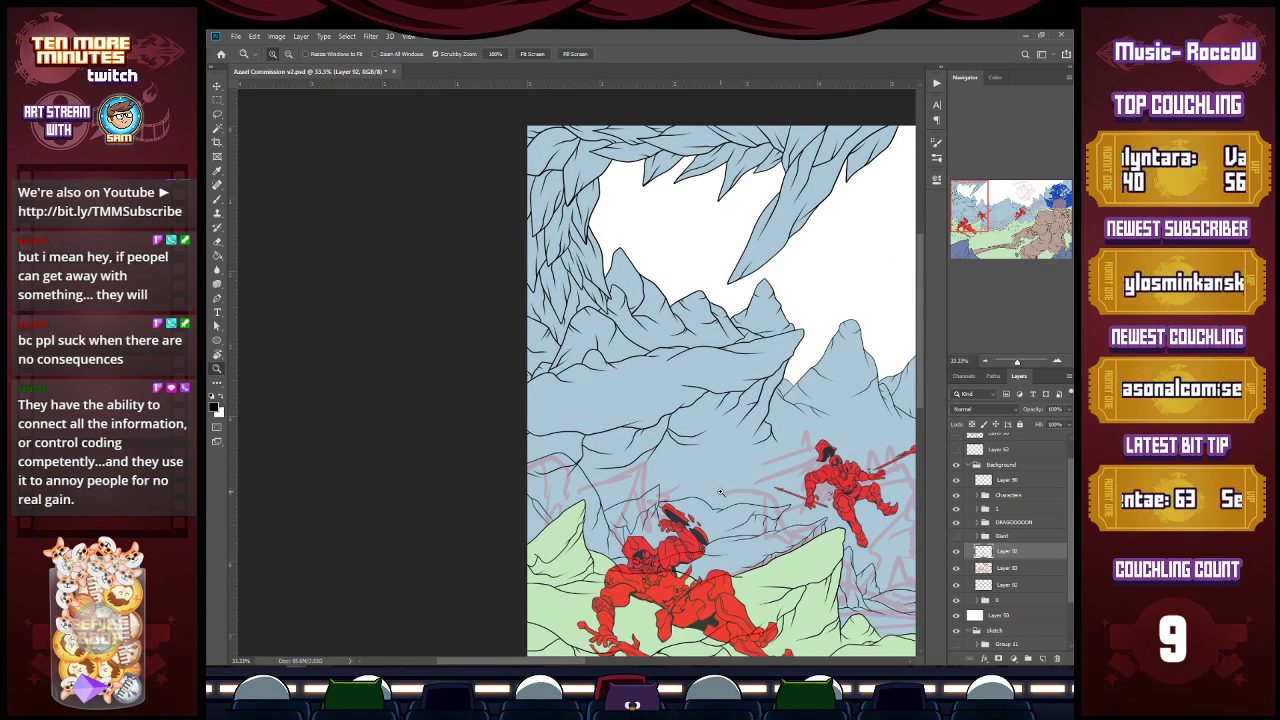
Step: Ink a long sloping ridge from the rocks above the fallen knight's shield up to a point behind the flying red knight's helmet
left_click_drag(568, 663, 622, 655)
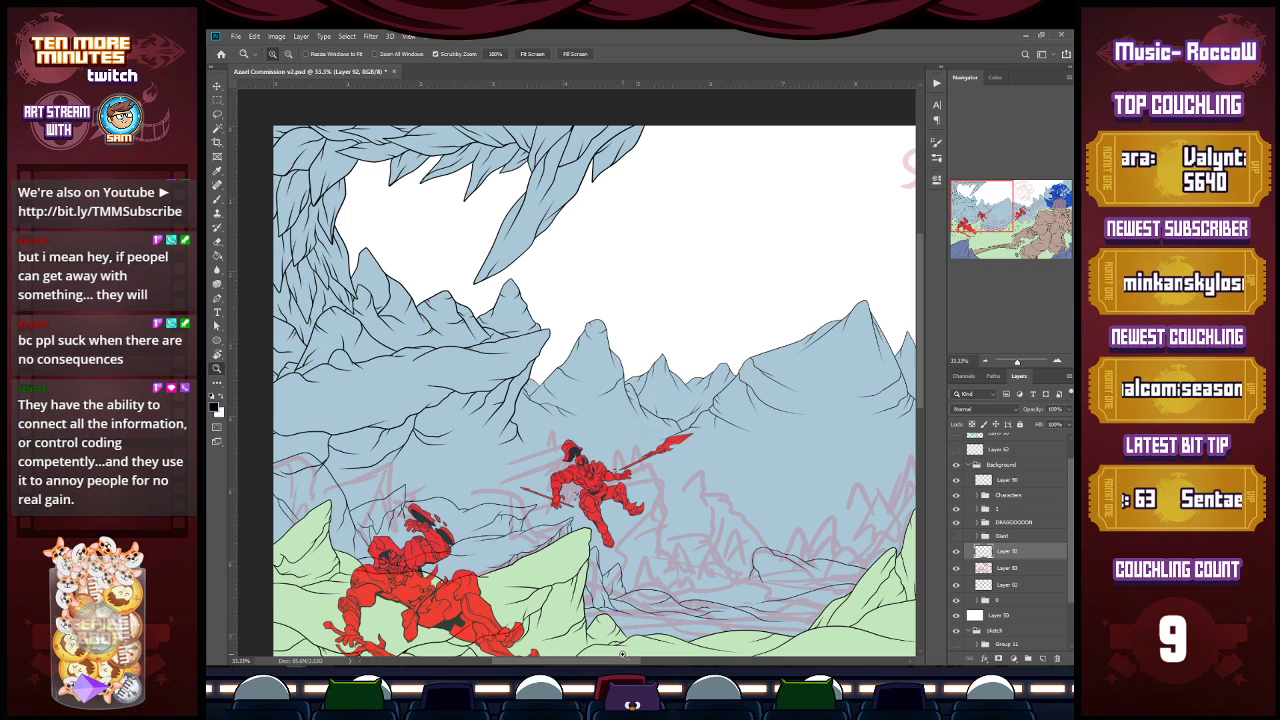
left_click(666, 518)
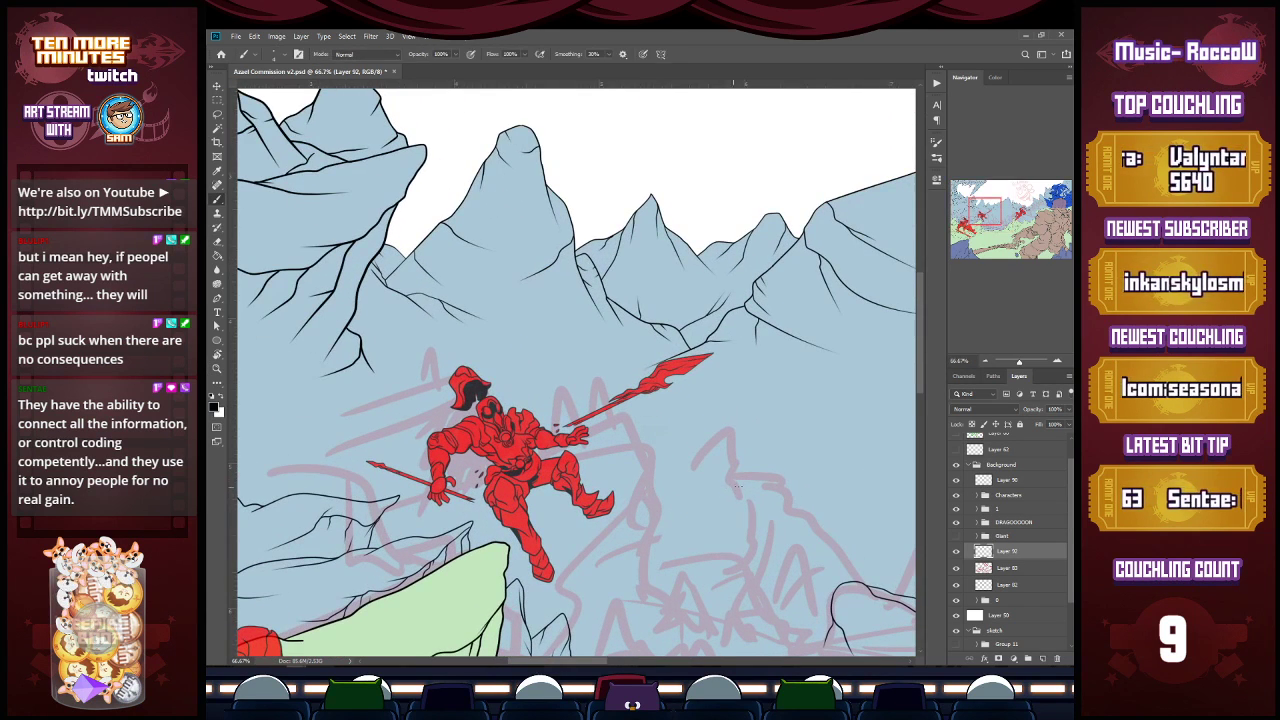
left_click(736, 475, "alt")
key("b")
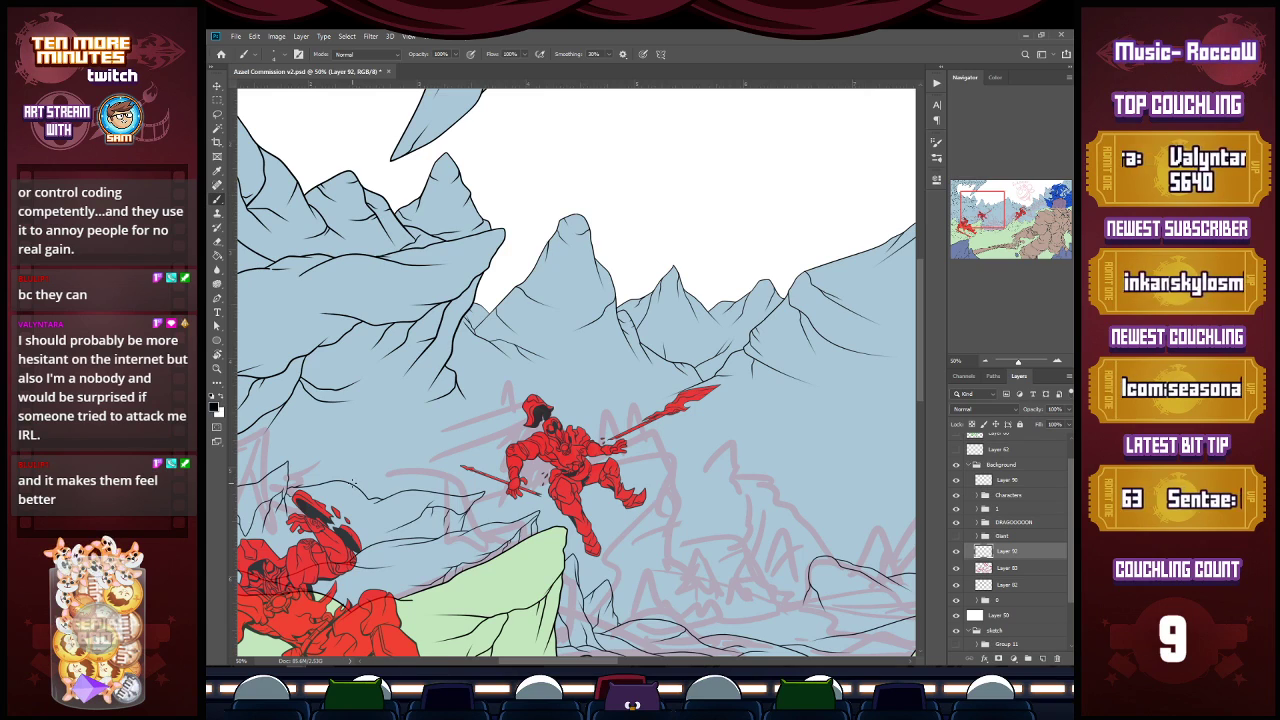
left_click_drag(458, 424, 546, 384)
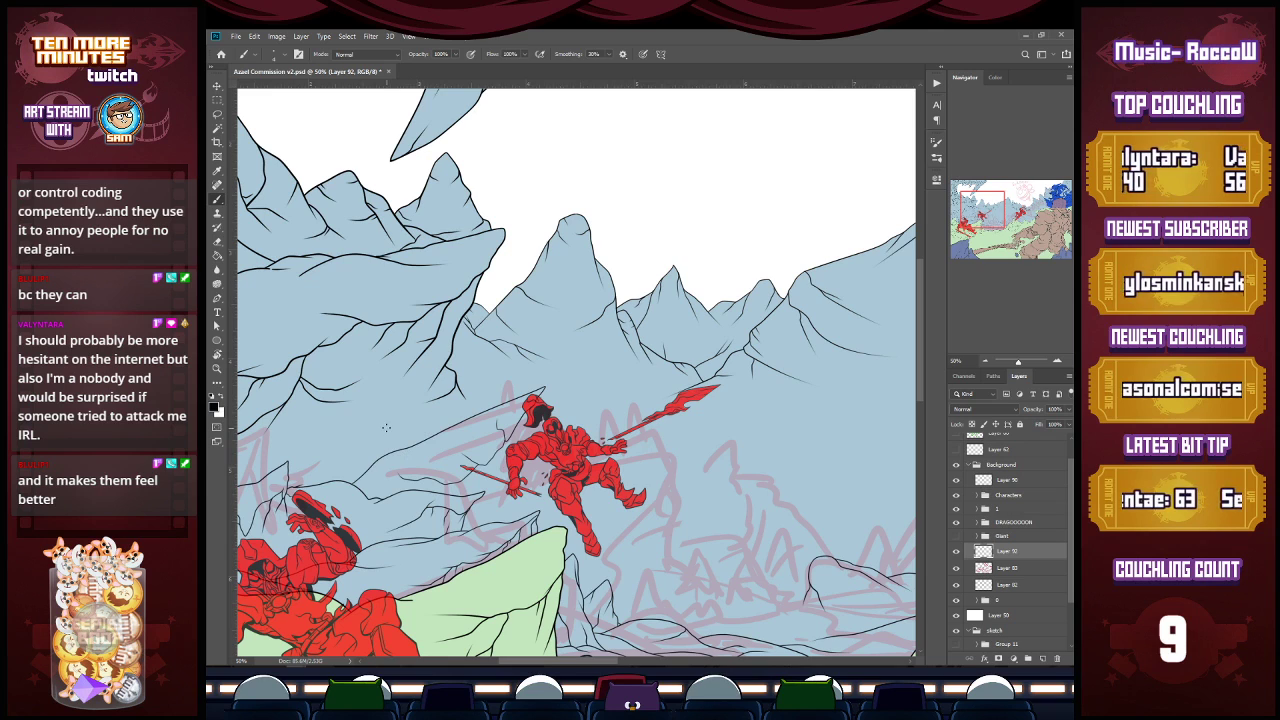
Step: Ink the cliff edge below the ridge's tip and the small cracks between the flying knight's arm and waist
key("z")
left_click(525, 415)
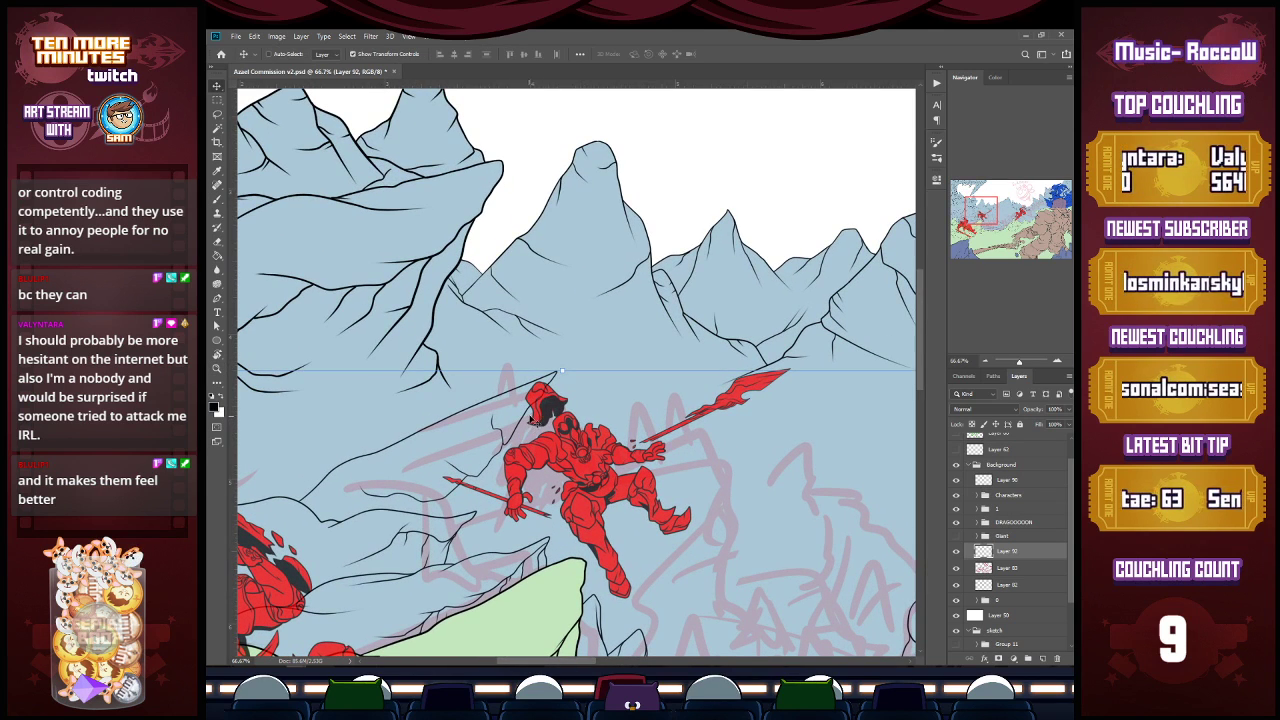
left_click(530, 415)
key("b")
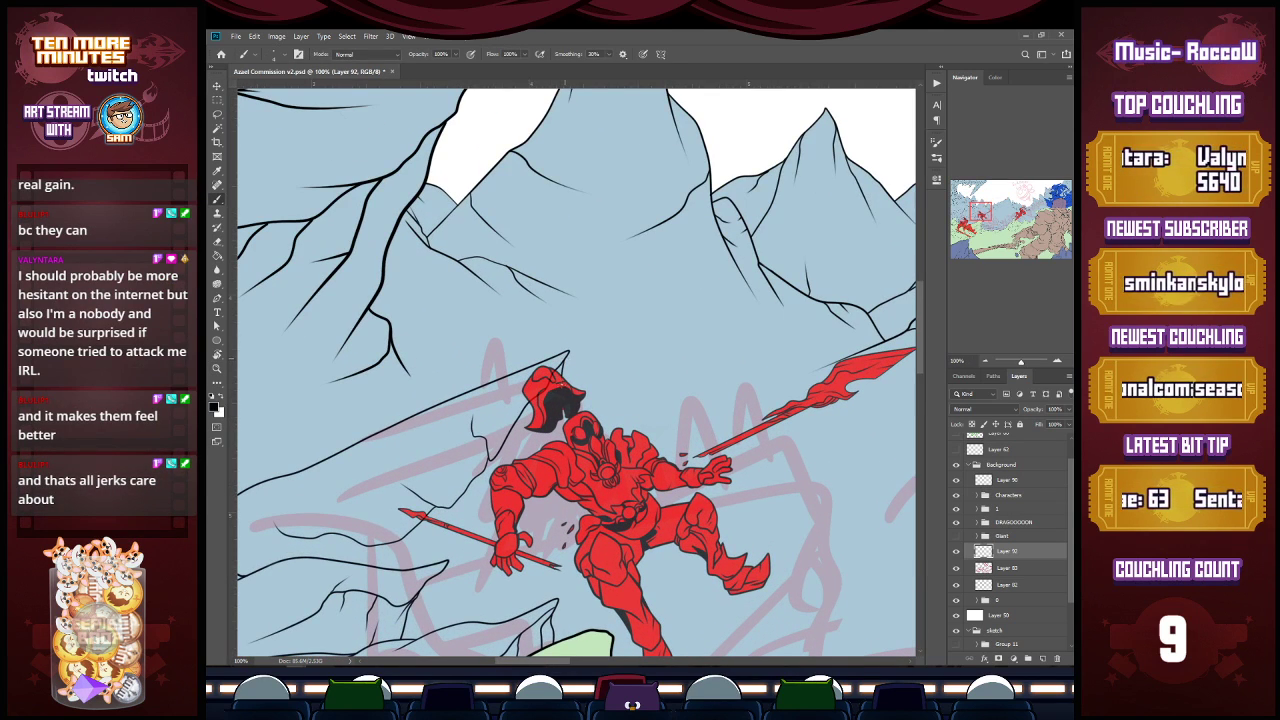
left_click_drag(555, 417, 547, 513)
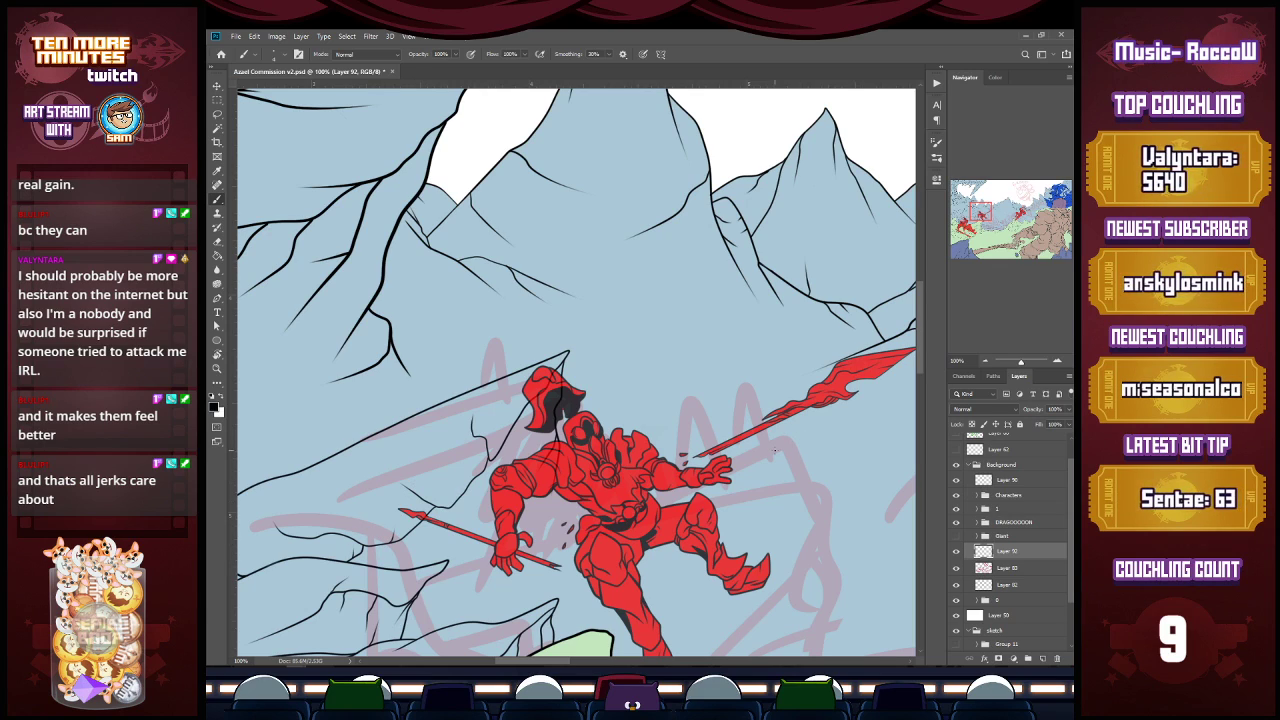
mouse_move(558, 468)
left_mouse_down()
mouse_move(571, 505)
mouse_move(598, 582)
left_mouse_up()
mouse_move(572, 508)
left_mouse_down()
mouse_move(536, 534)
mouse_move(543, 544)
left_mouse_up()
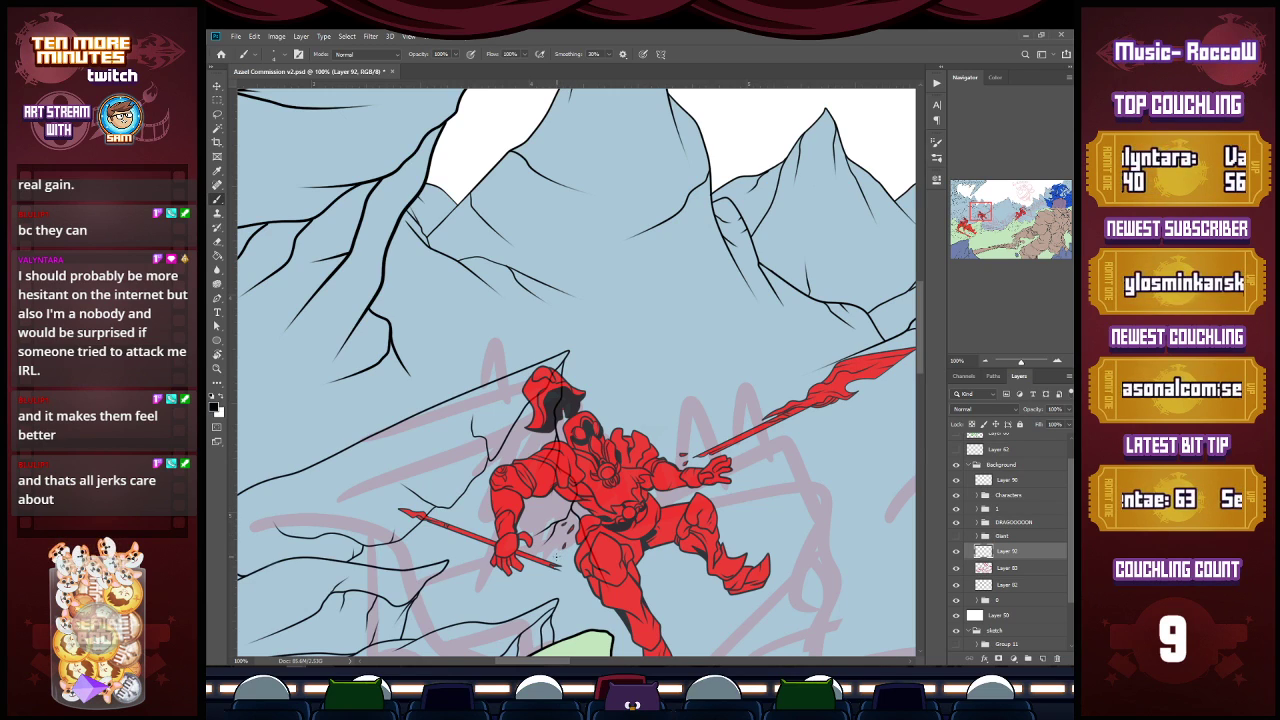
key("e")
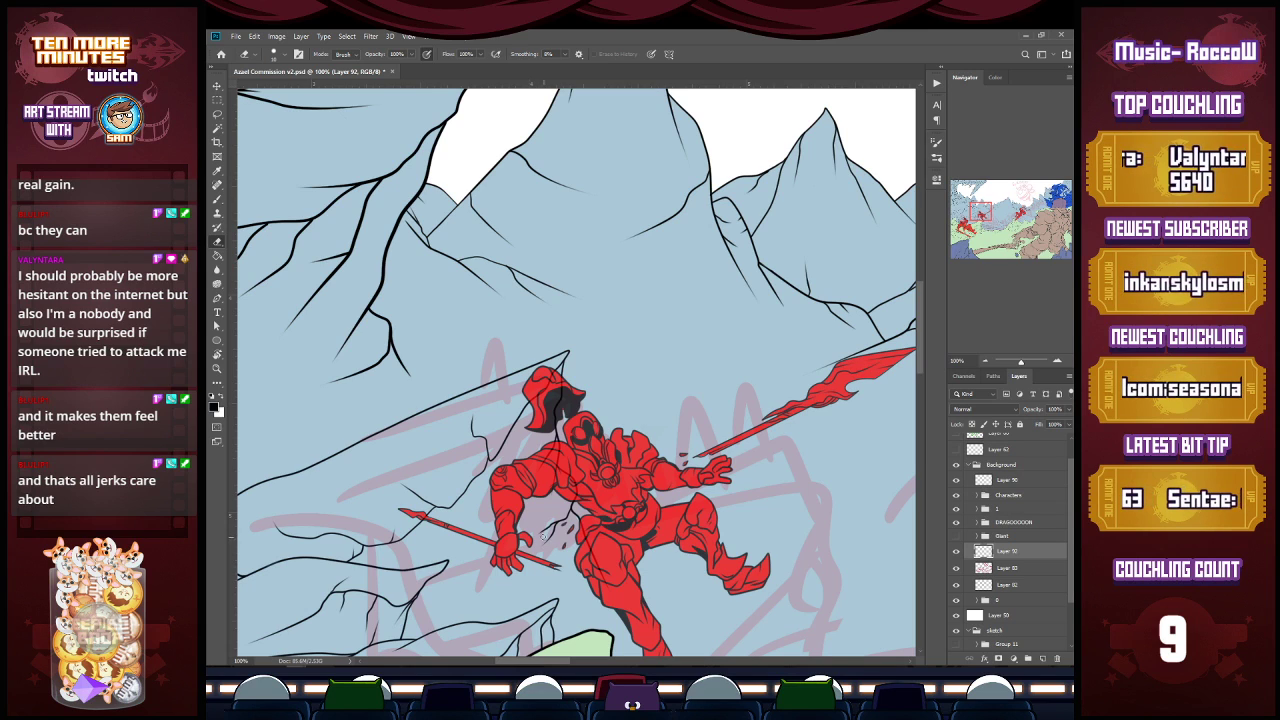
Step: Ink the slope lines beneath the flying knight's boots and a tall rock peak beside his bent leg, redoing the misplaced slope stroke
key("z")
left_click(659, 525, "alt")
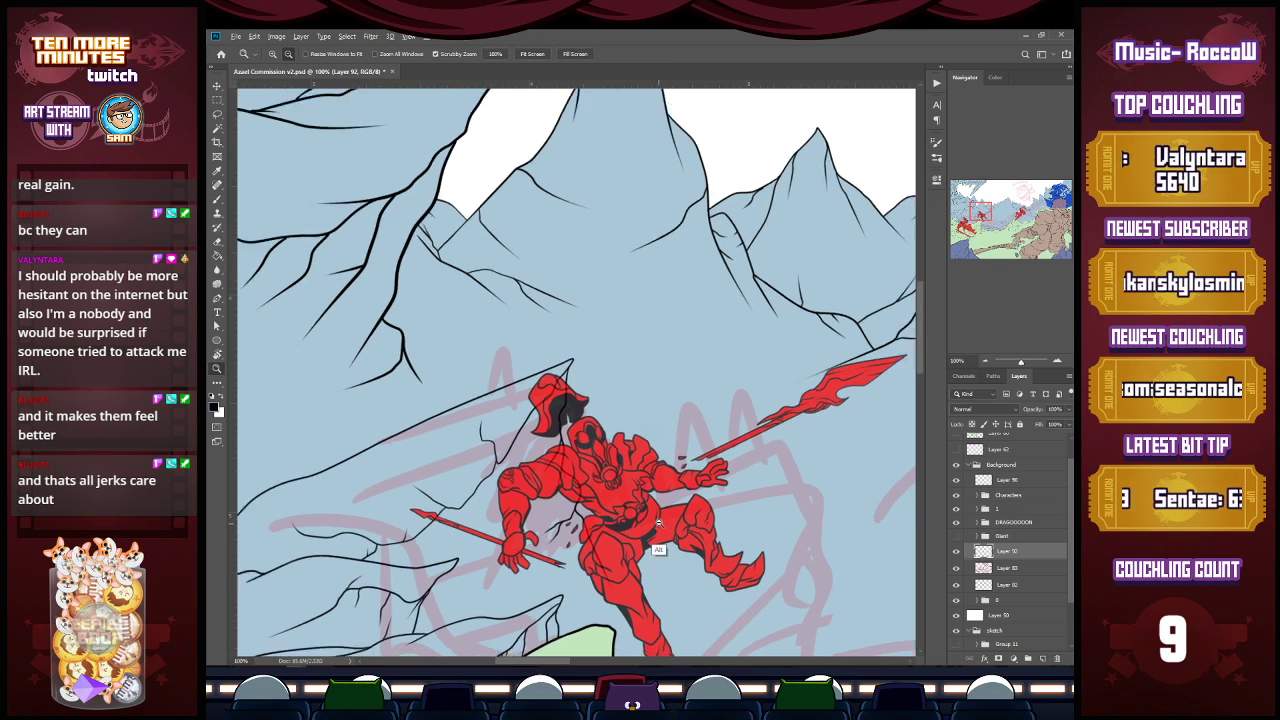
left_click(659, 525, "alt")
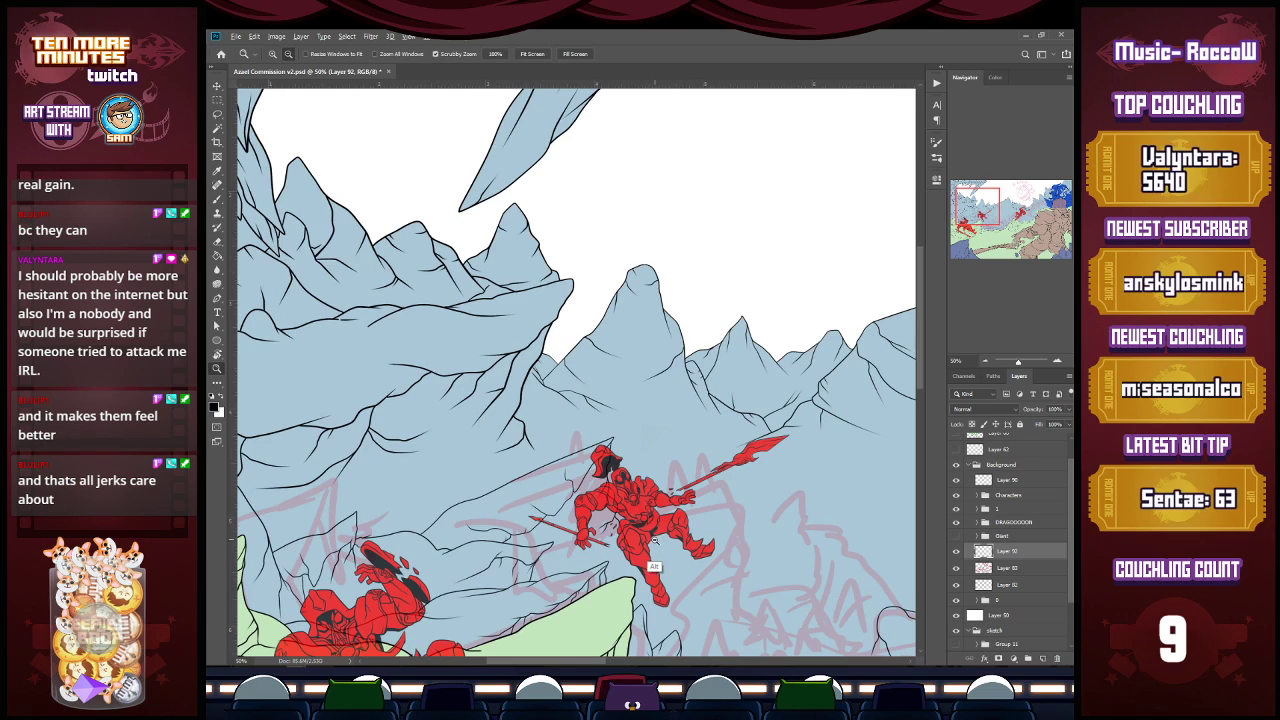
left_click(655, 540, "alt")
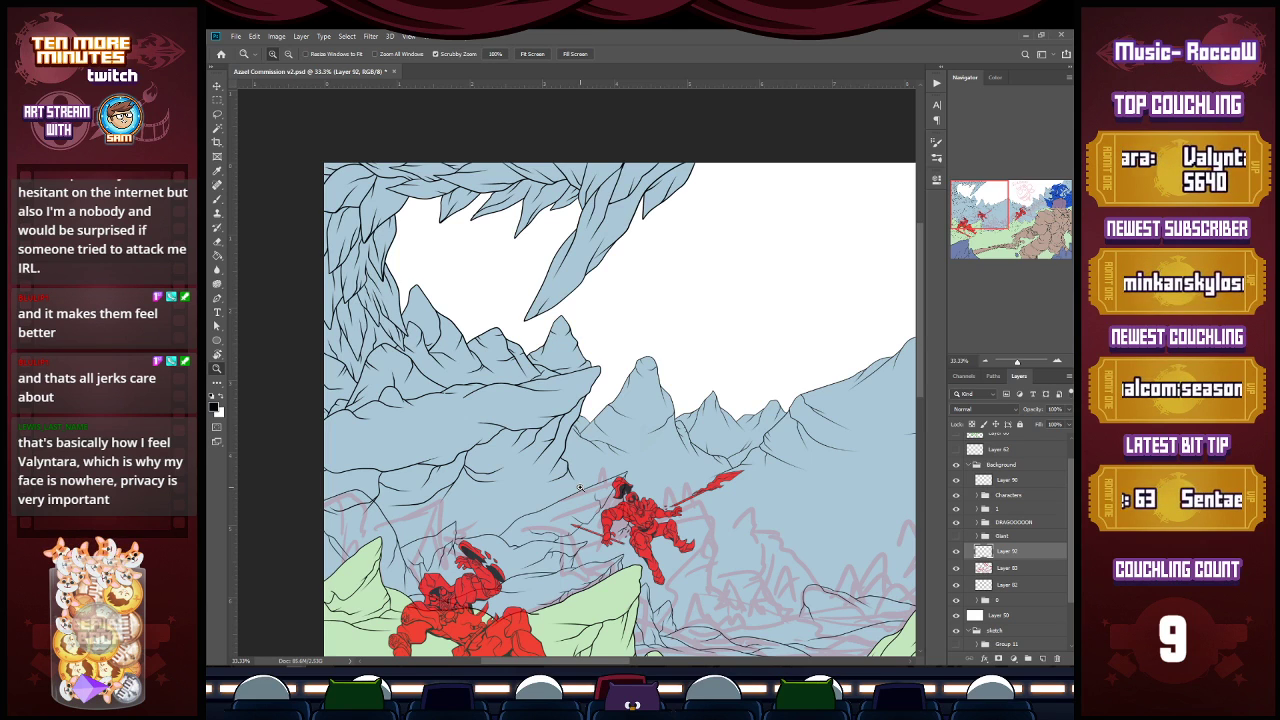
key("b")
scroll(653, 576, "up", 2)
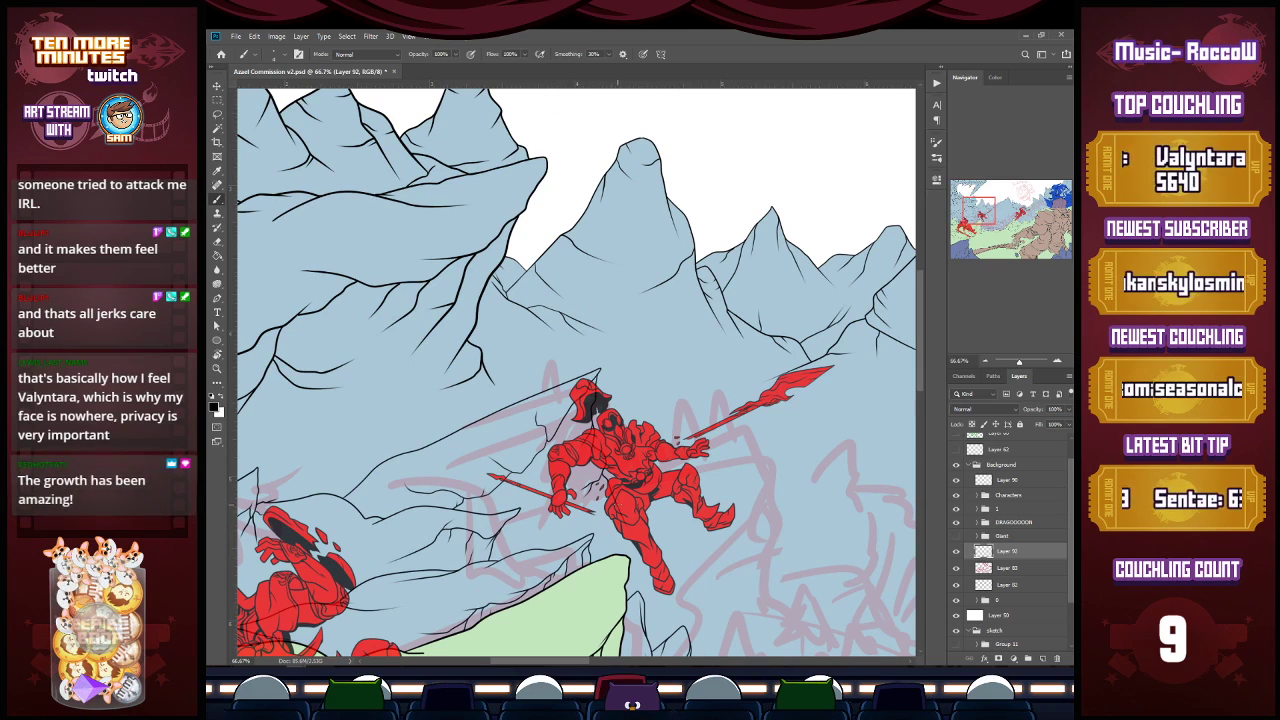
left_click_drag(680, 548, 716, 586)
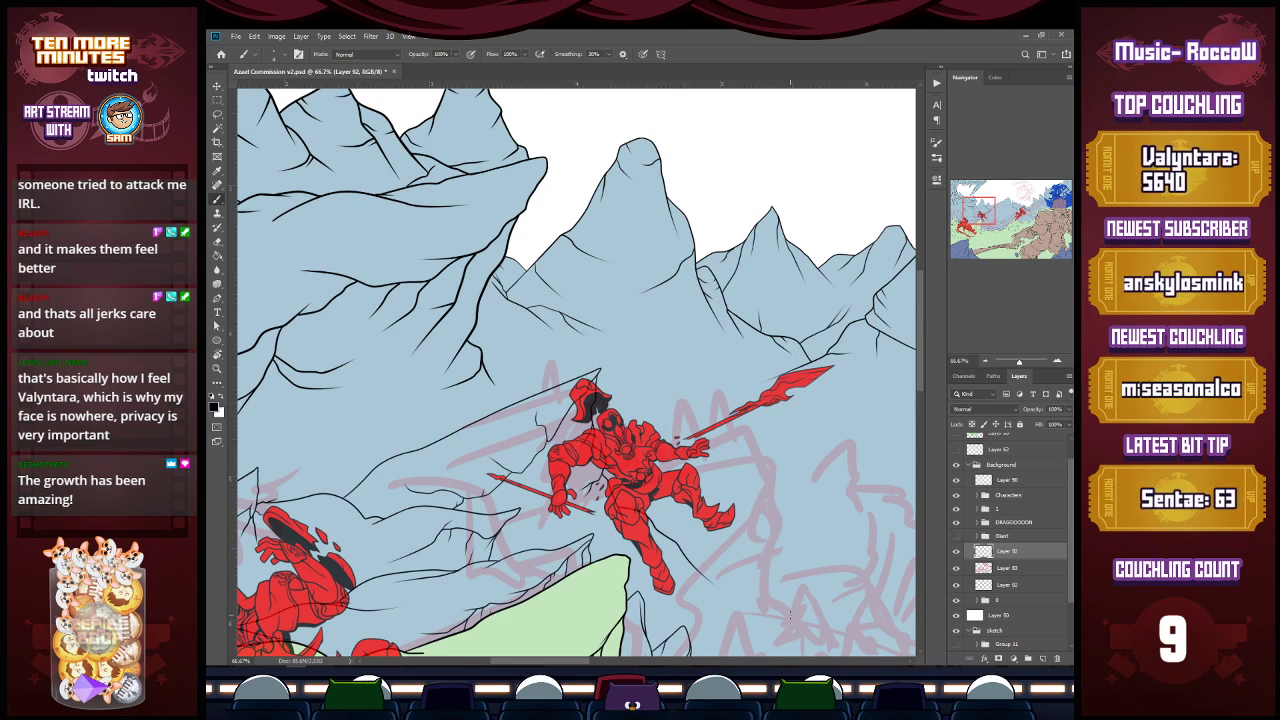
left_click_drag(676, 548, 641, 573)
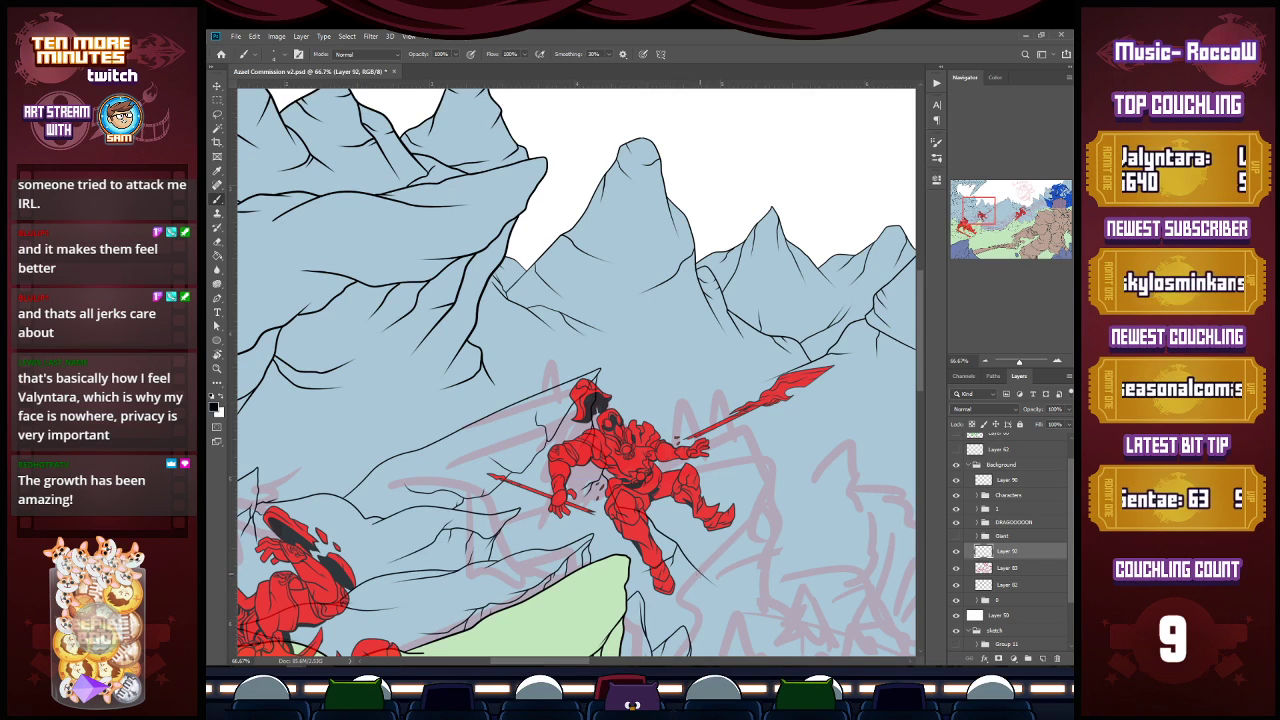
mouse_move(700, 560)
left_mouse_down()
mouse_move(744, 566)
mouse_move(779, 591)
left_mouse_up()
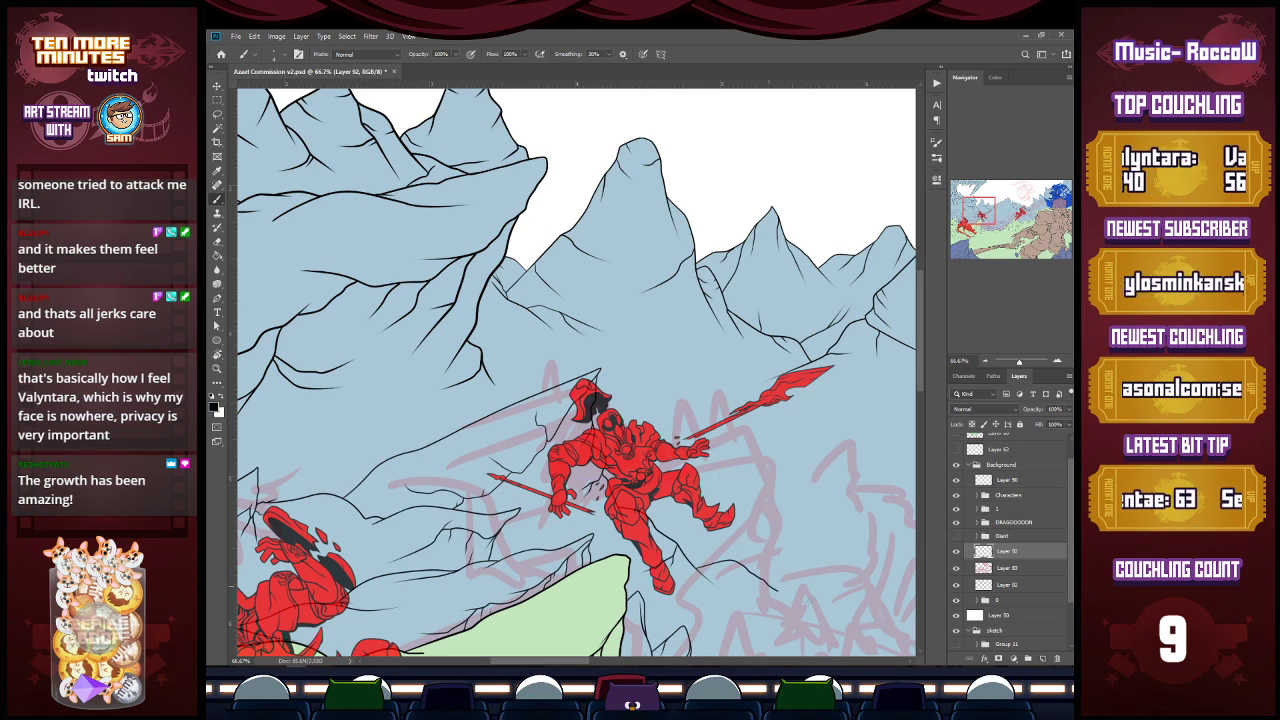
key("ctrl+z")
mouse_move(685, 528)
left_mouse_down()
mouse_move(751, 462)
mouse_move(766, 465)
mouse_move(777, 598)
left_mouse_up()
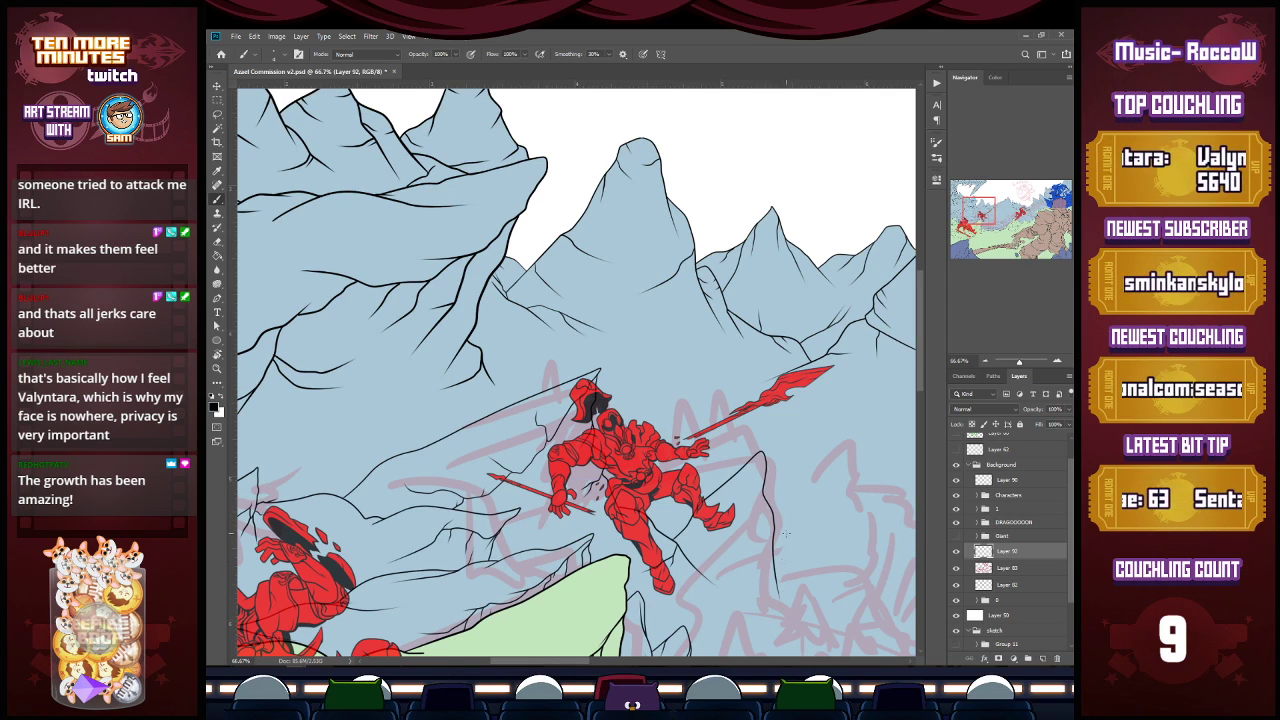
Step: Add facet lines to the tall peak and ink a narrow spire beside it, carrying its sides down to the valley floor
left_click_drag(745, 508, 772, 574)
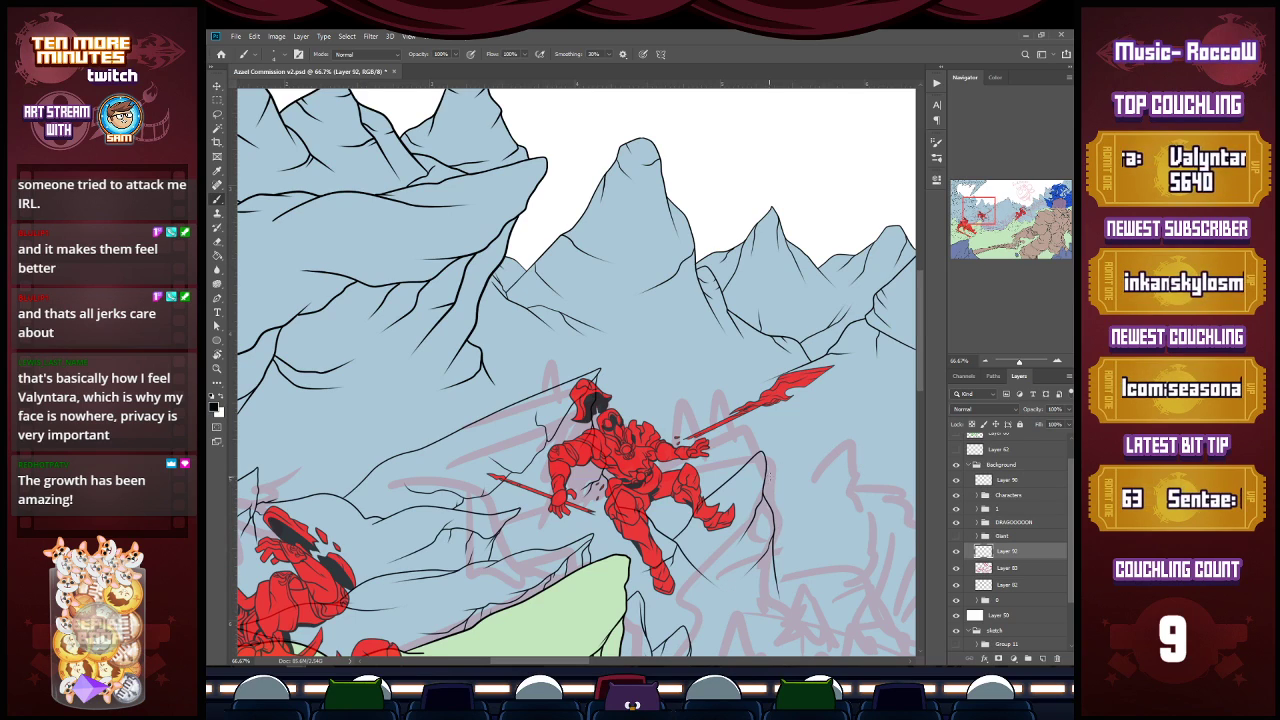
left_click_drag(780, 474, 782, 540)
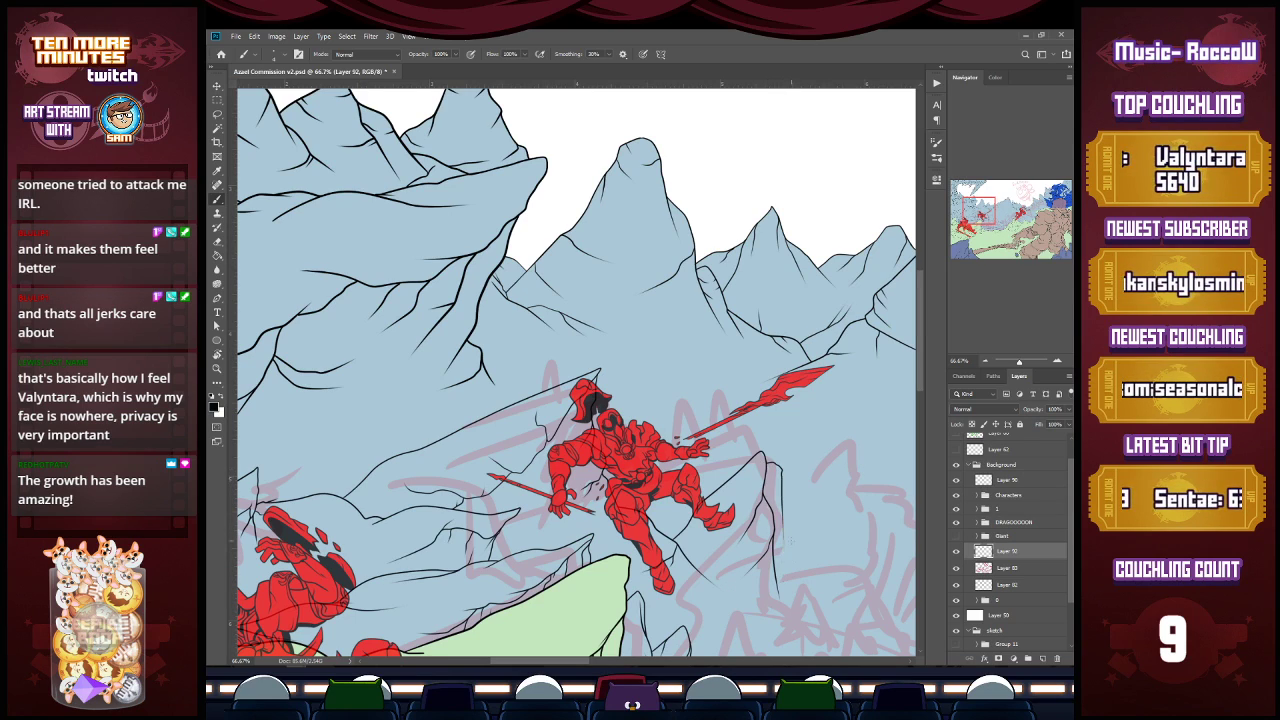
left_click_drag(787, 464, 801, 590)
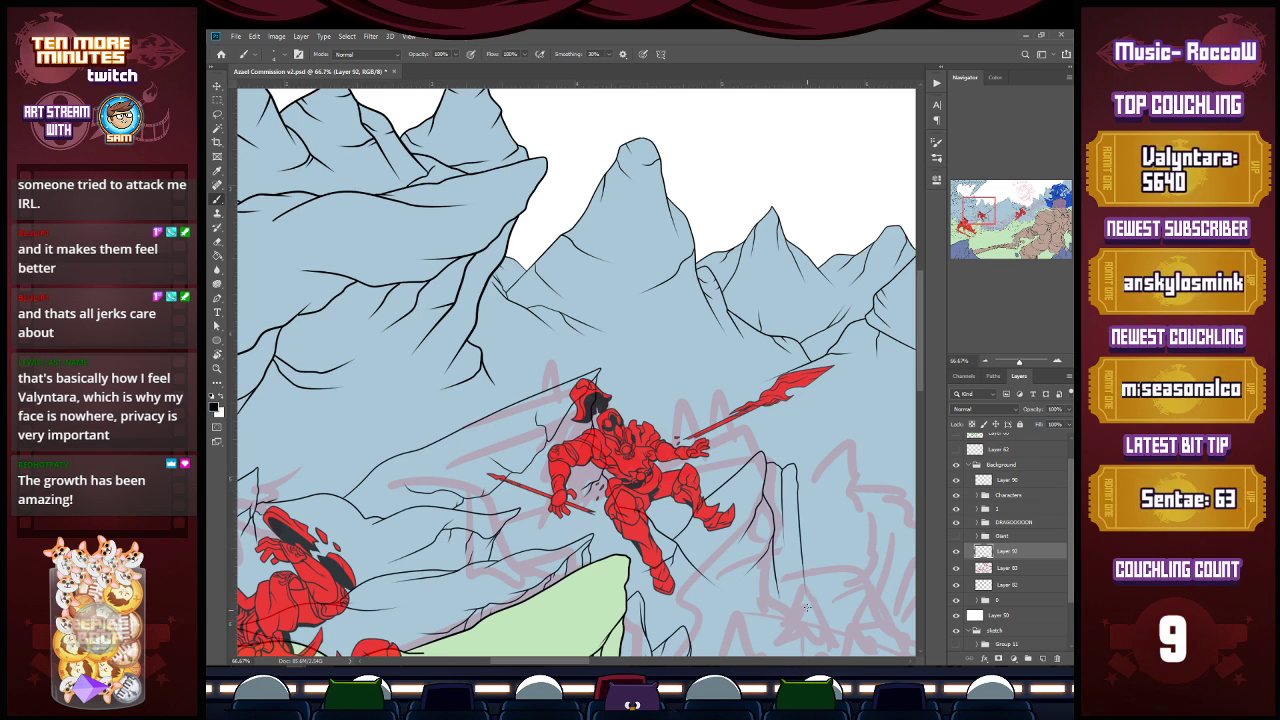
scroll(576, 372, "down", 5)
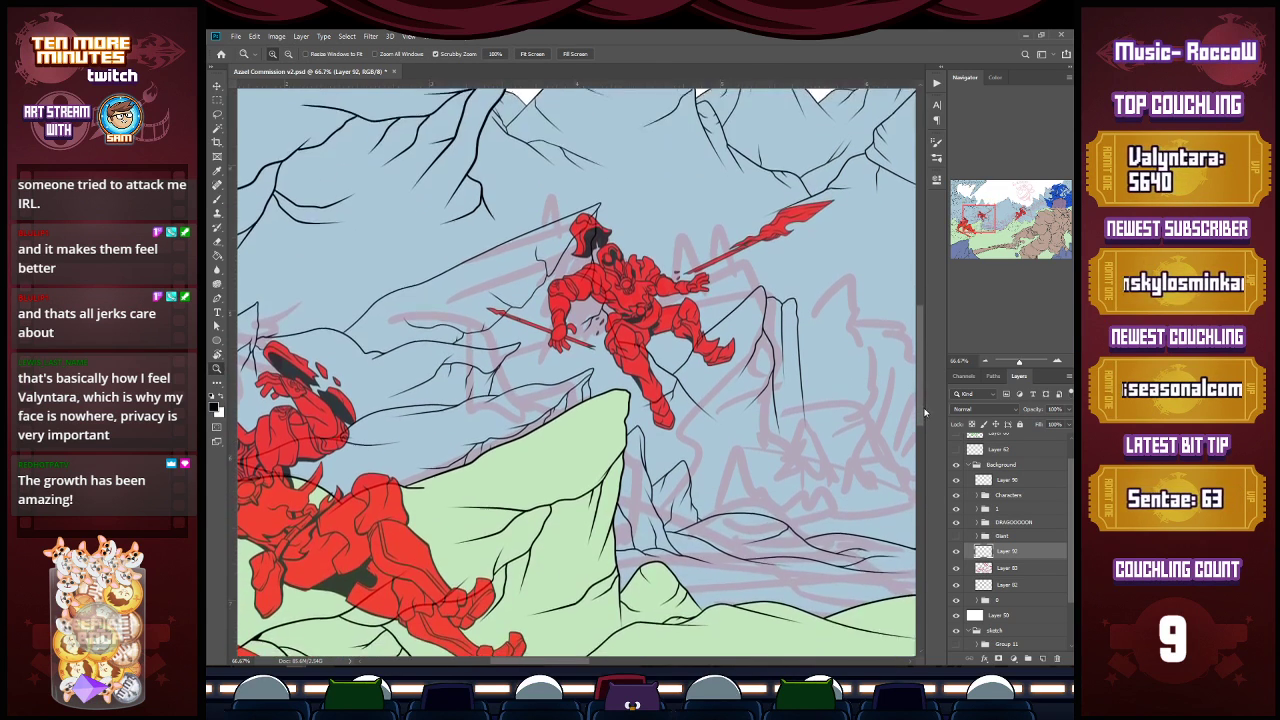
left_click_drag(776, 392, 771, 422)
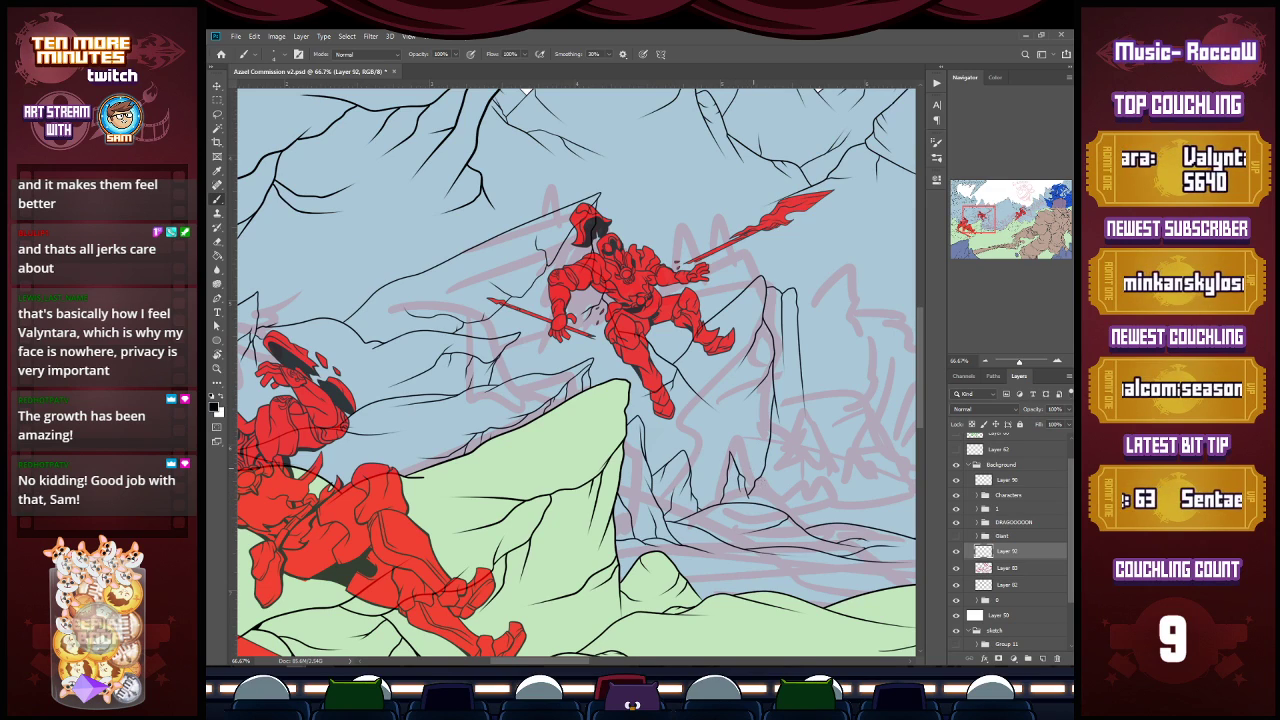
left_click_drag(767, 506, 782, 460)
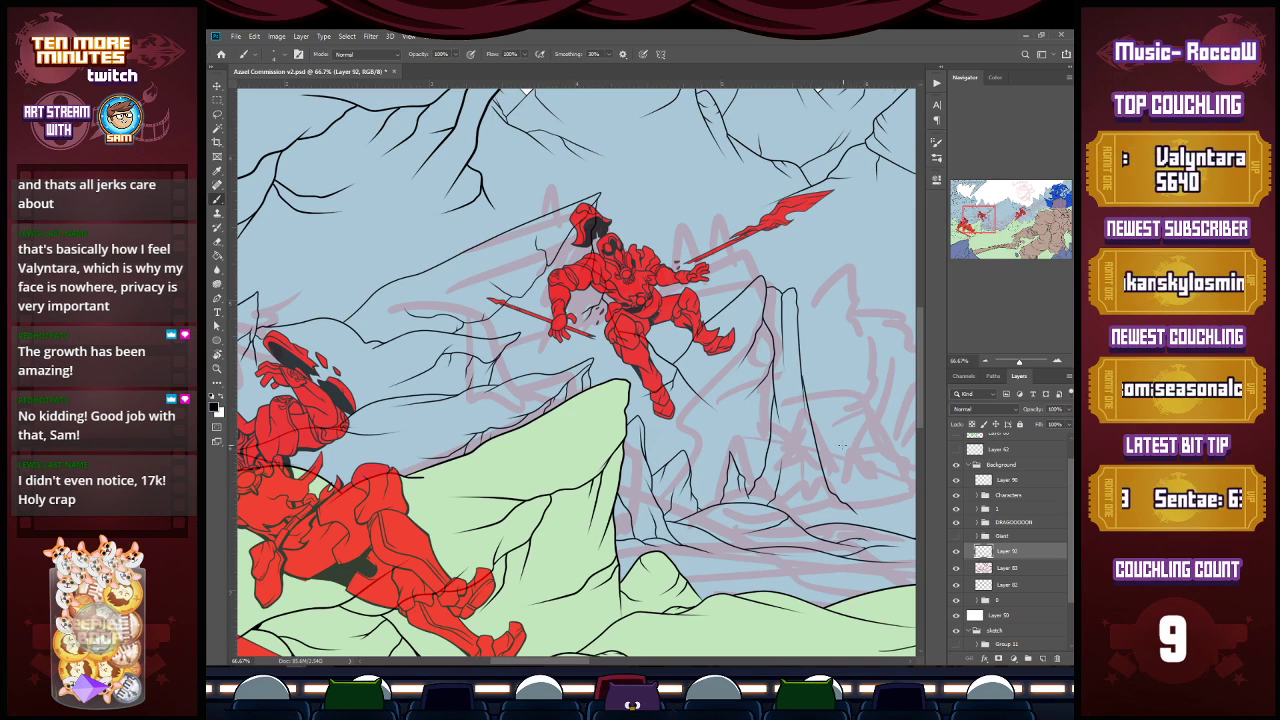
mouse_move(812, 416)
left_mouse_down()
mouse_move(810, 476)
mouse_move(800, 441)
left_mouse_up()
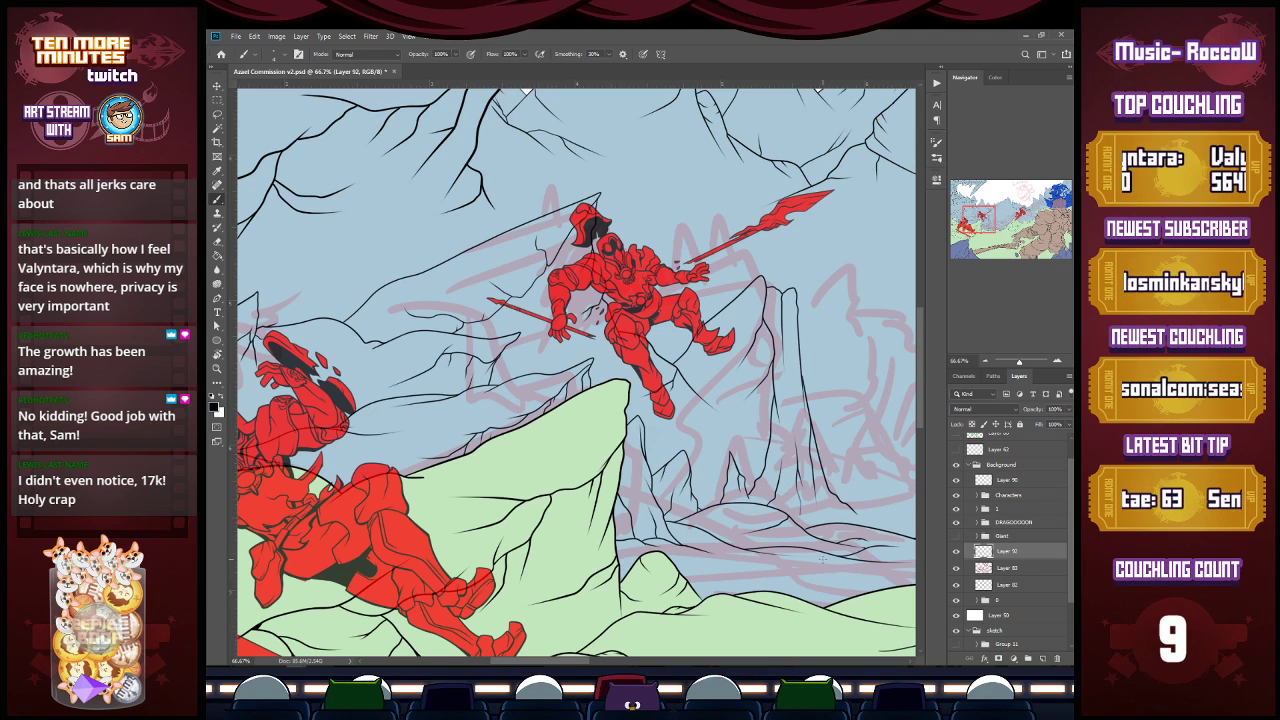
Step: Ink a third pointed peak beside the narrow spire with its inner facets, and erase the overshoot on its outer slope
left_click_drag(583, 662, 602, 662)
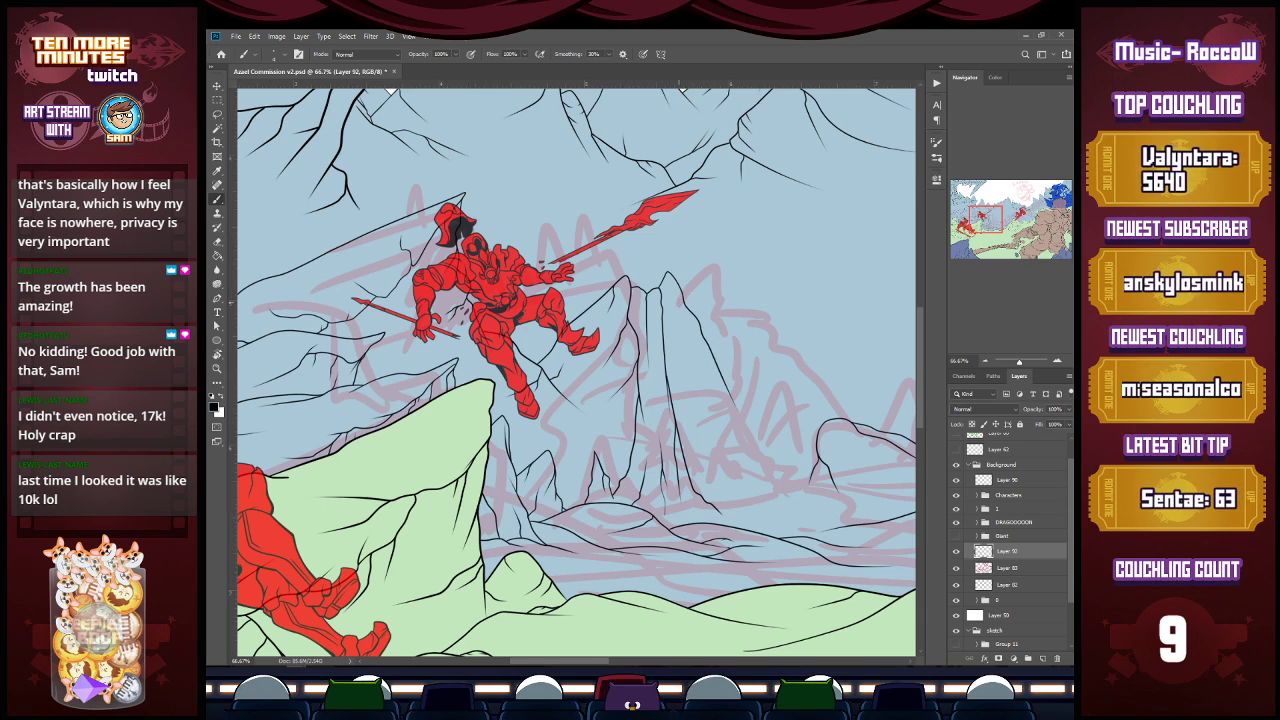
mouse_move(688, 320)
left_mouse_down()
mouse_move(690, 386)
mouse_move(712, 405)
left_mouse_up()
mouse_move(684, 457)
left_mouse_down()
mouse_move(729, 417)
mouse_move(719, 445)
left_mouse_up()
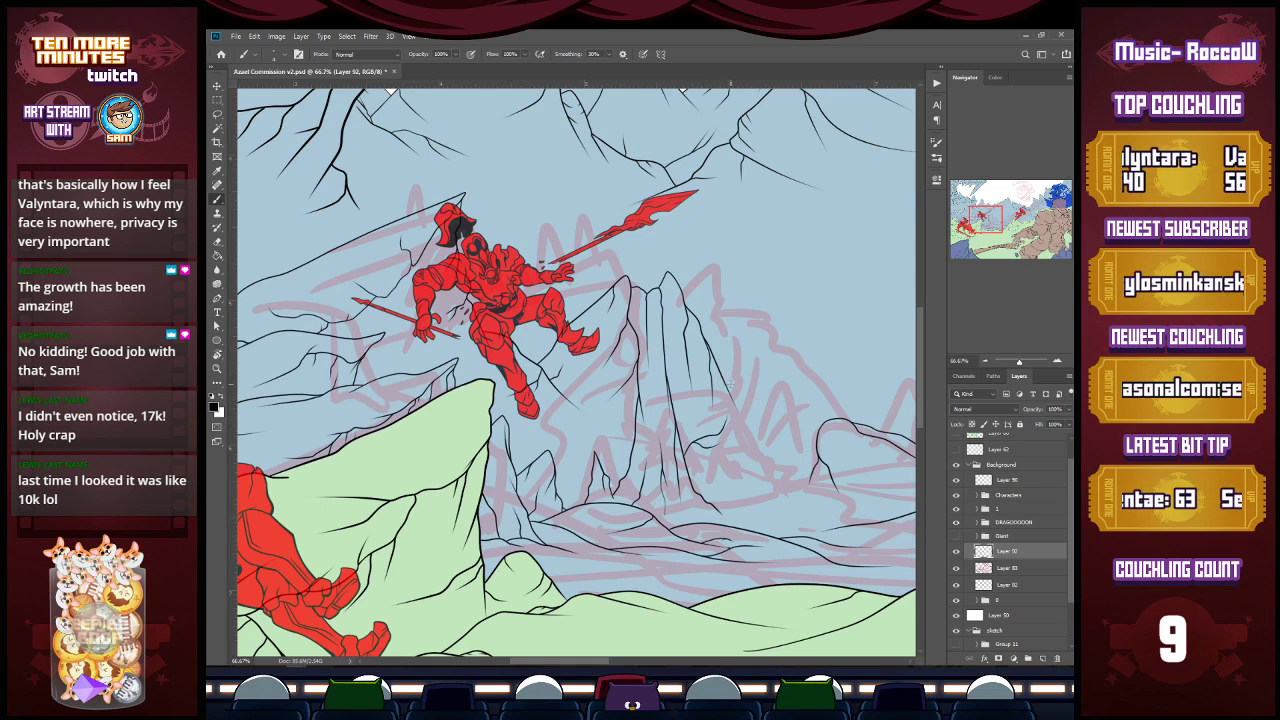
key("e")
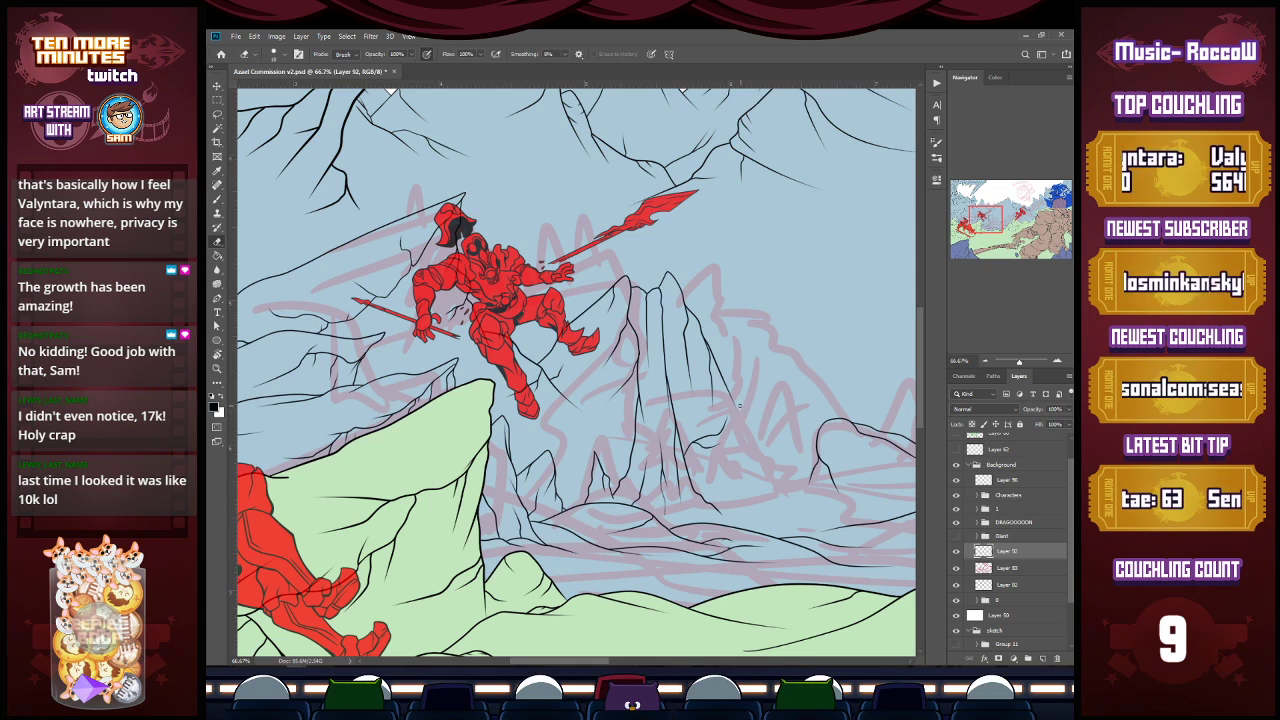
key("b")
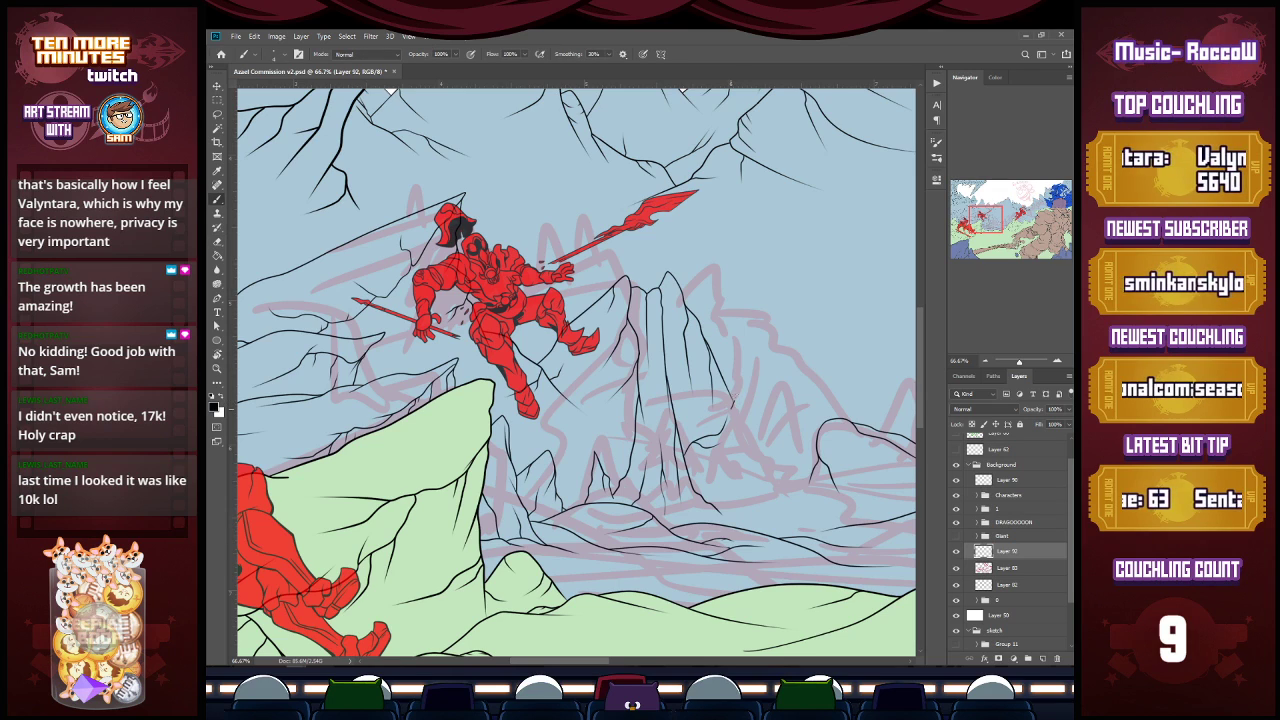
Step: Ink lower rounded rocks stepping down from the third peak to the existing boulder, cleaning up the line where they meet
left_click_drag(756, 384, 794, 420)
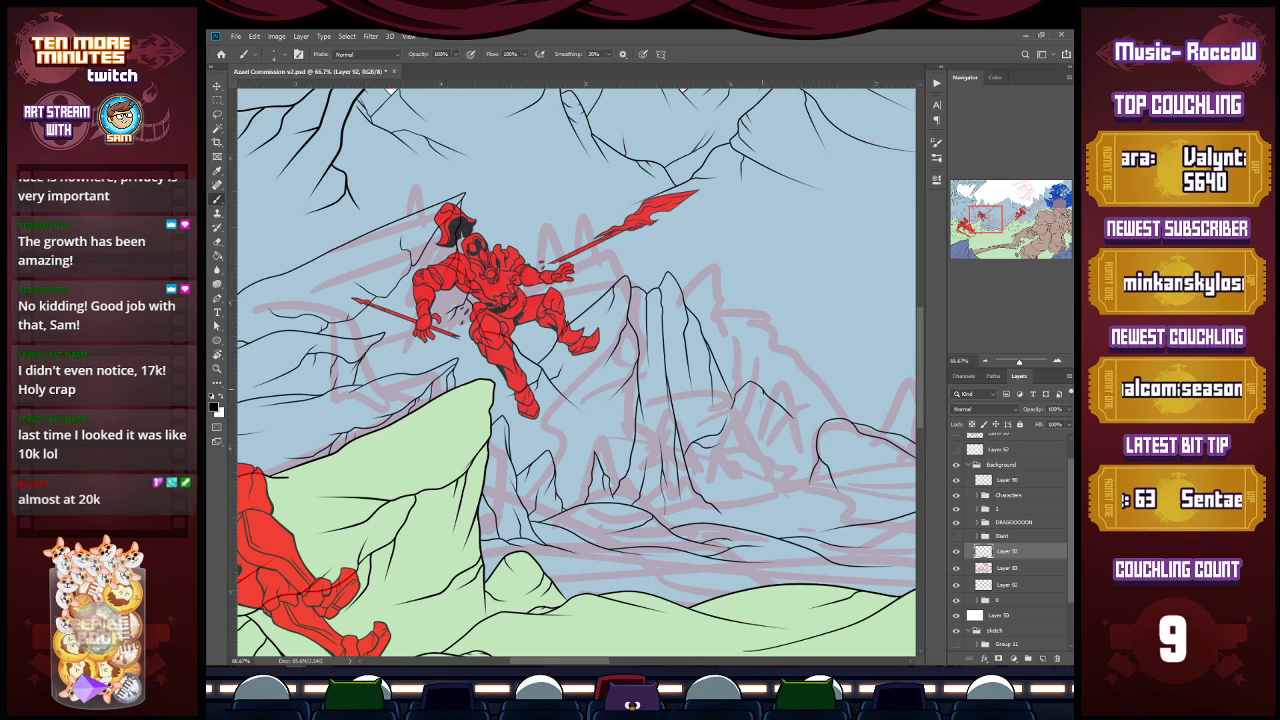
key("z")
left_click(735, 376)
key("e")
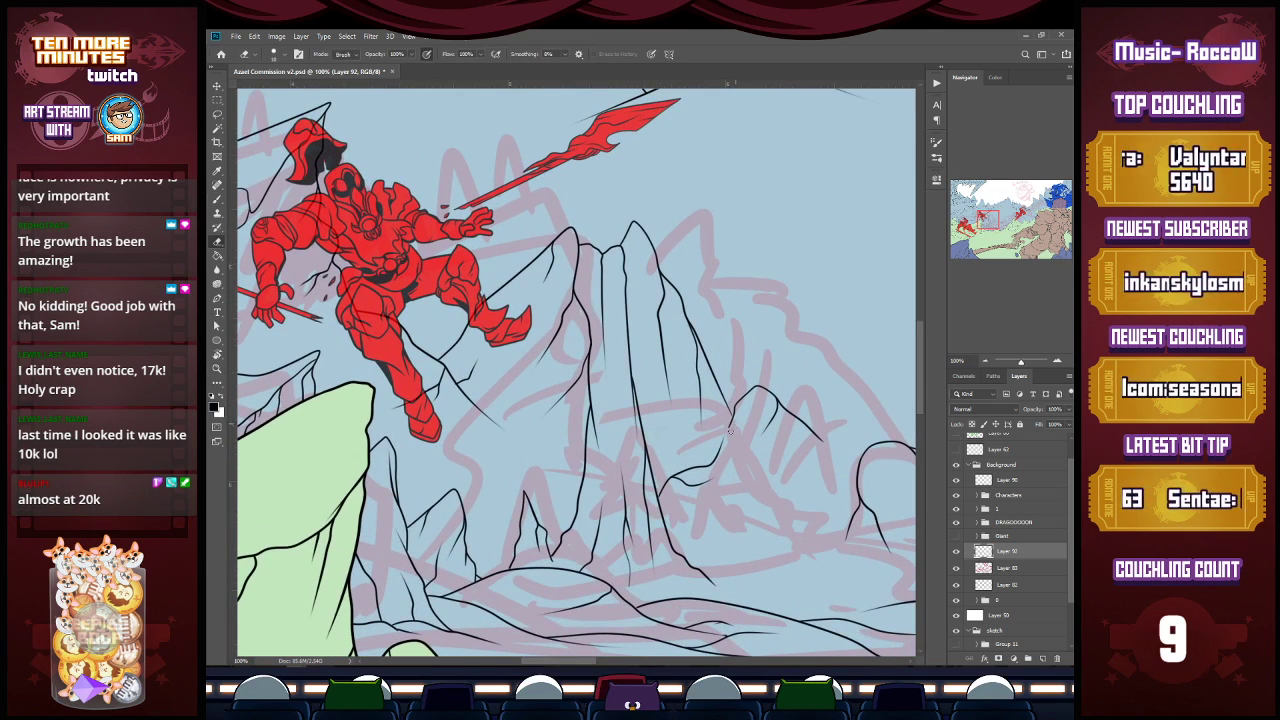
key("b")
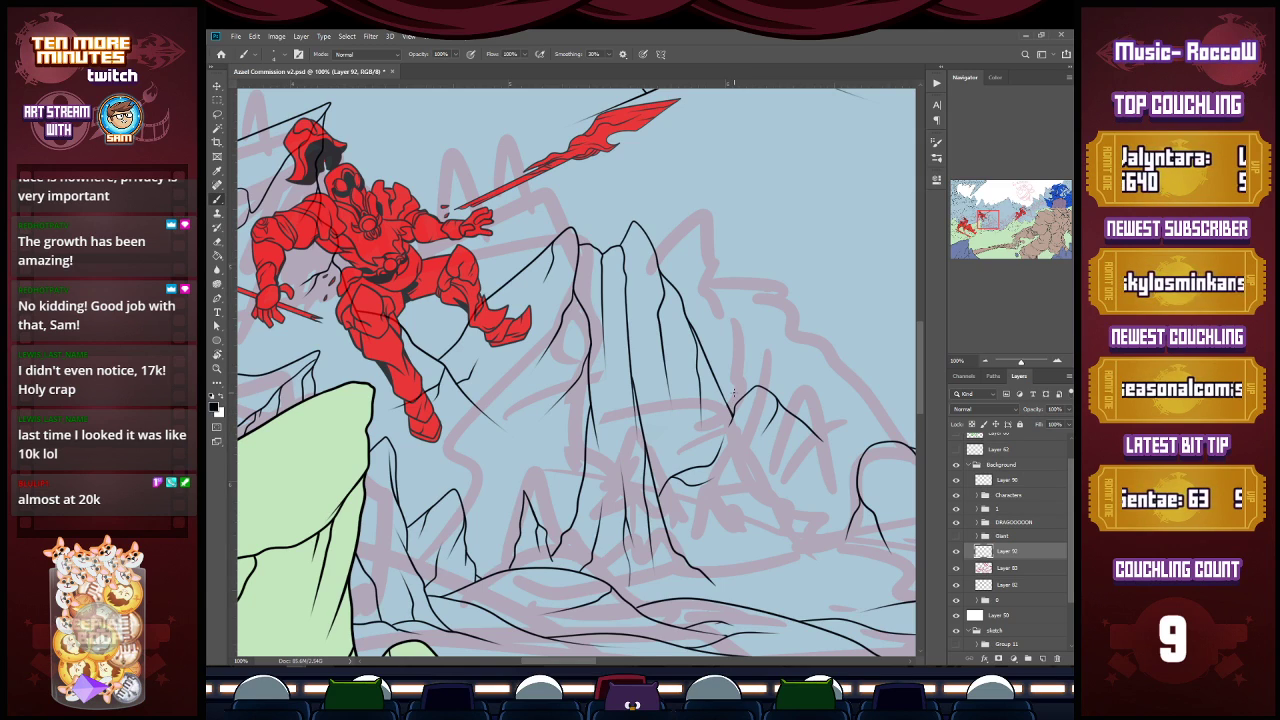
mouse_move(803, 420)
left_mouse_down()
mouse_move(830, 394)
mouse_move(886, 441)
left_mouse_up()
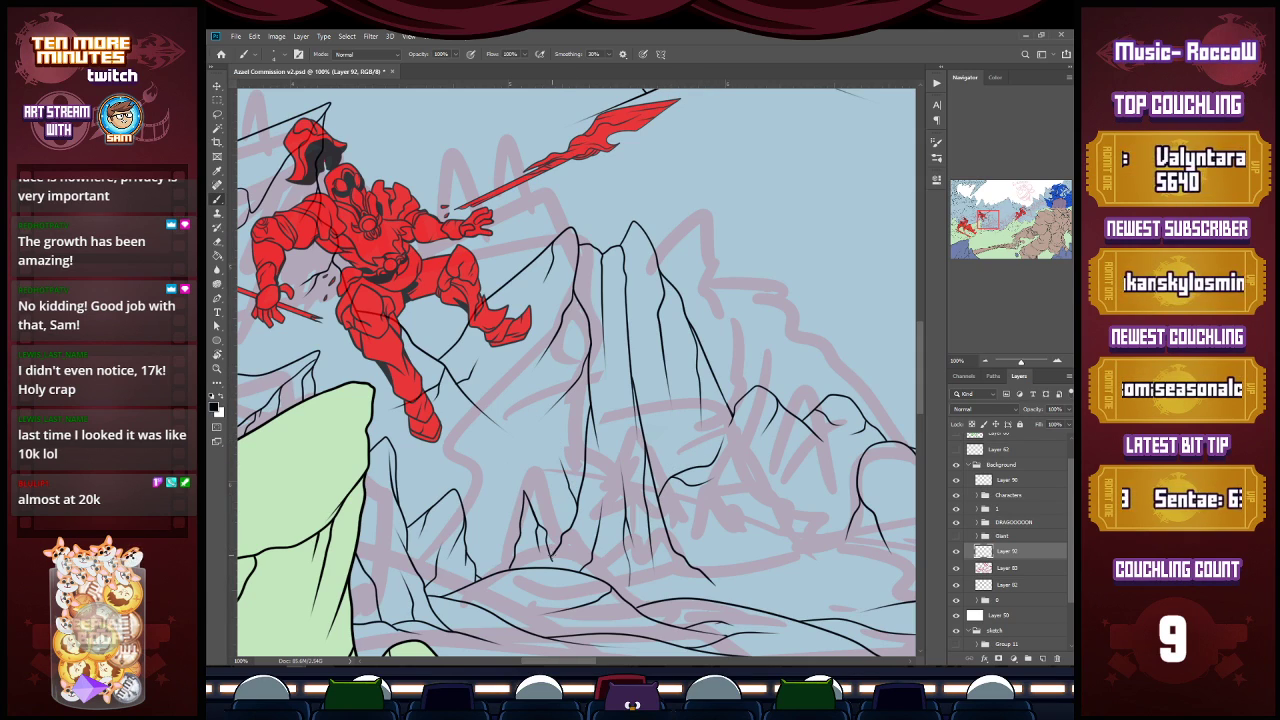
Step: Ink a small boulder at the foot of the spires and contour lines across the valley floor beside it
left_click_drag(510, 570, 484, 485)
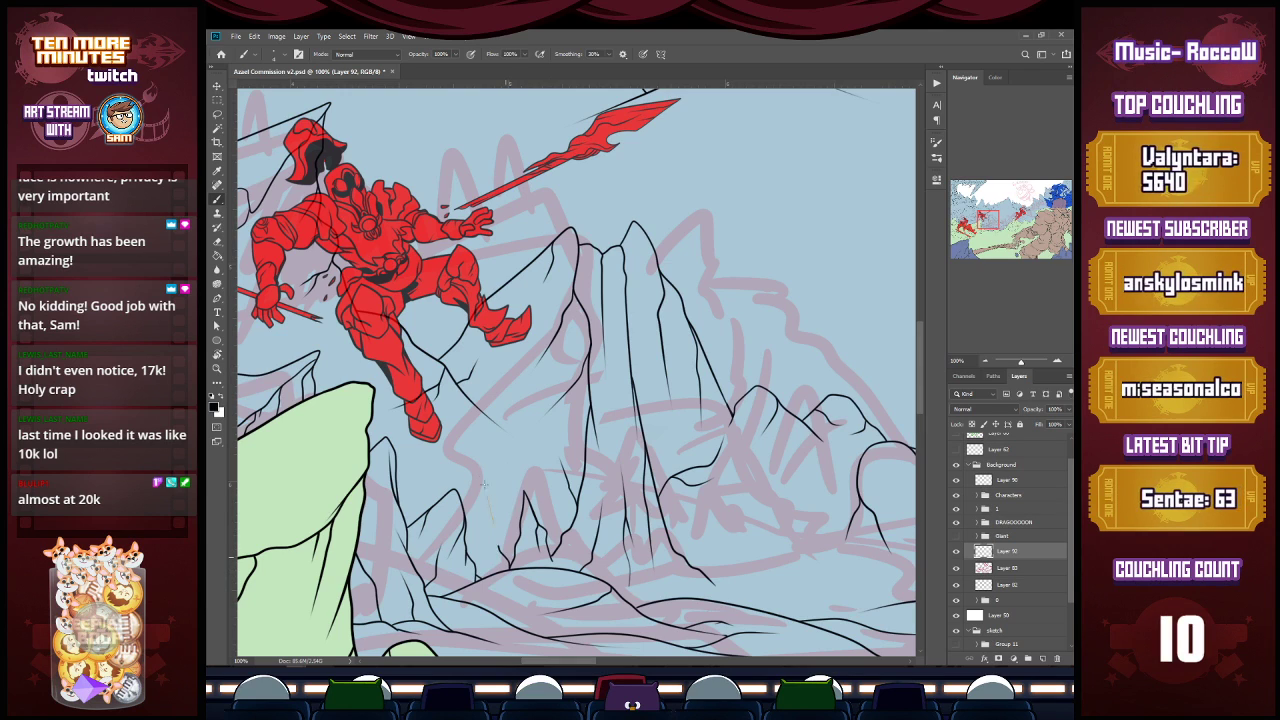
scroll(770, 515, "down", 1)
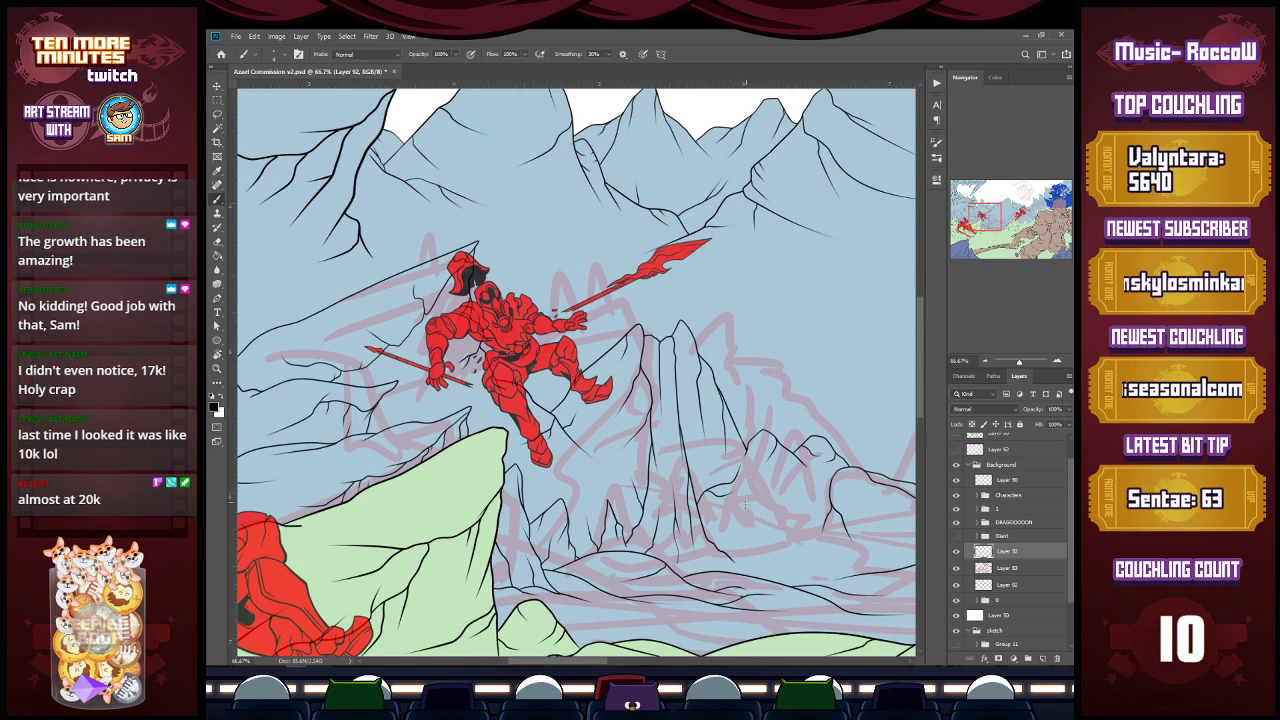
mouse_move(725, 554)
left_mouse_down()
mouse_move(770, 528)
mouse_move(816, 570)
left_mouse_up()
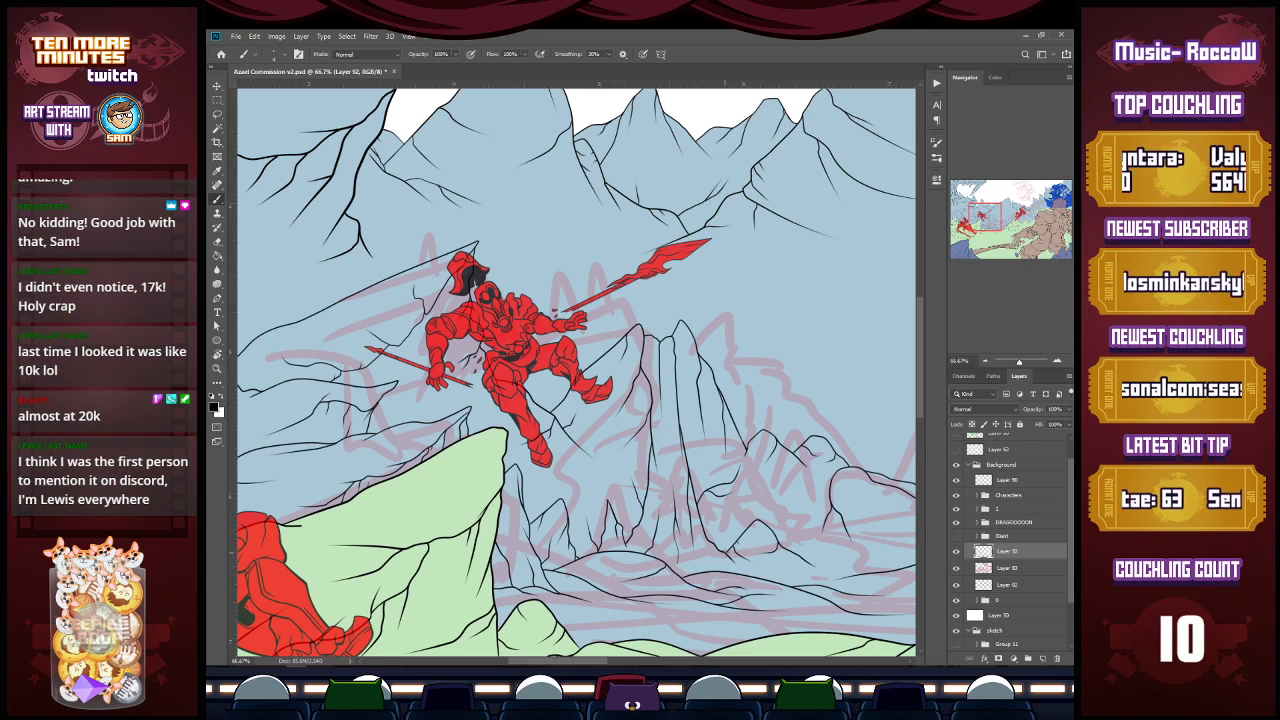
left_click_drag(736, 565, 848, 570)
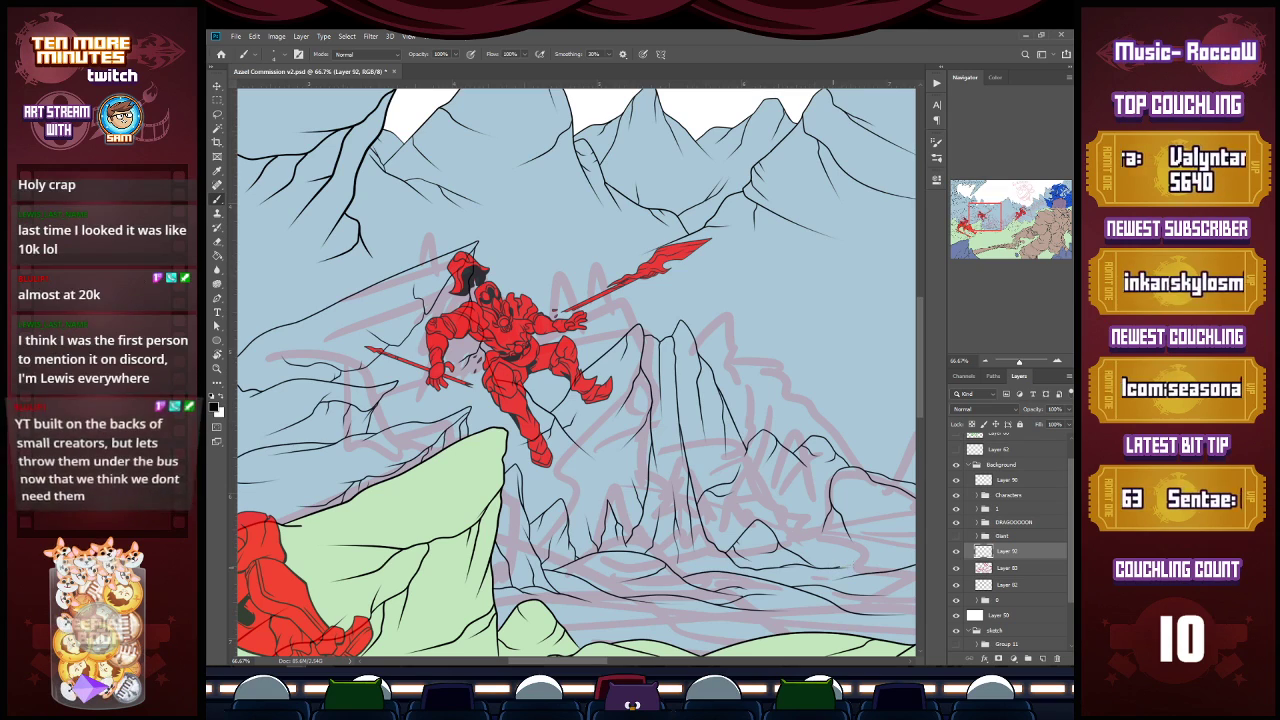
mouse_move(878, 568)
left_mouse_down()
mouse_move(894, 571)
mouse_move(873, 586)
mouse_move(833, 583)
left_mouse_up()
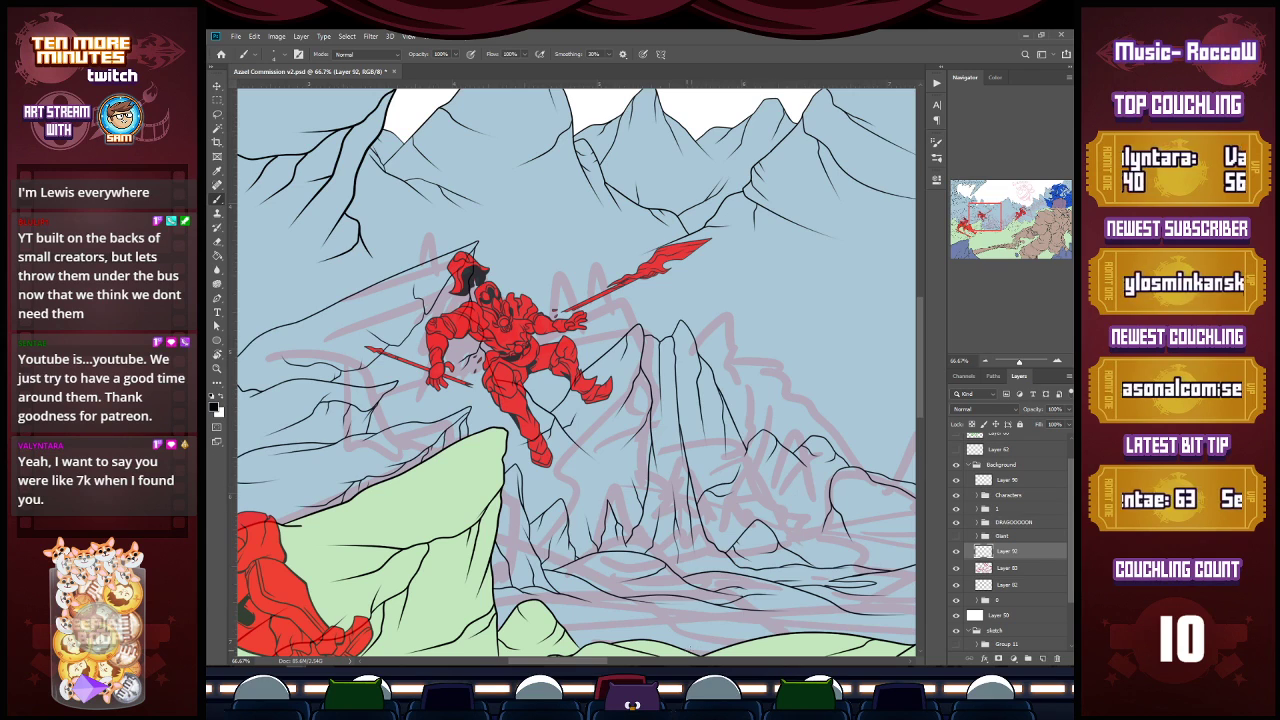
Step: Ink a ridge climbing from the valley floor to a peak behind the second knight's bent leg, with facet lines down its slopes
left_click_drag(600, 661, 653, 661)
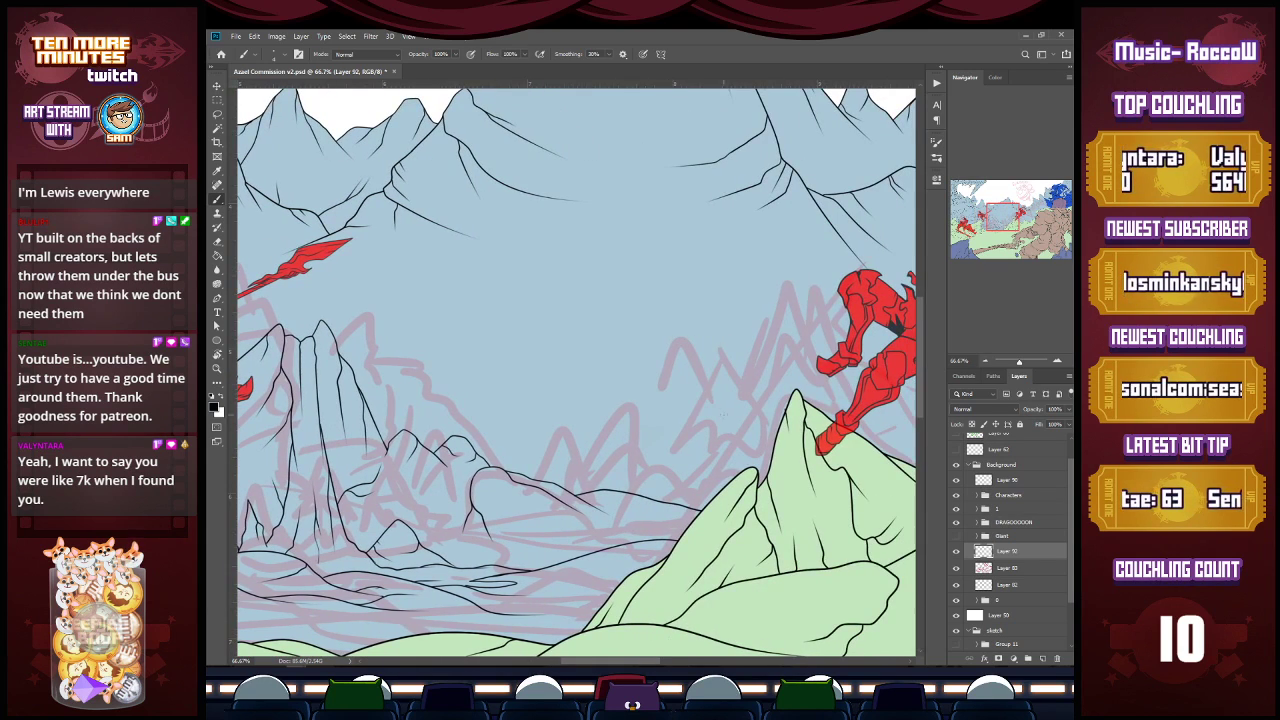
left_click_drag(632, 488, 770, 355)
left_click_drag(691, 433, 677, 476)
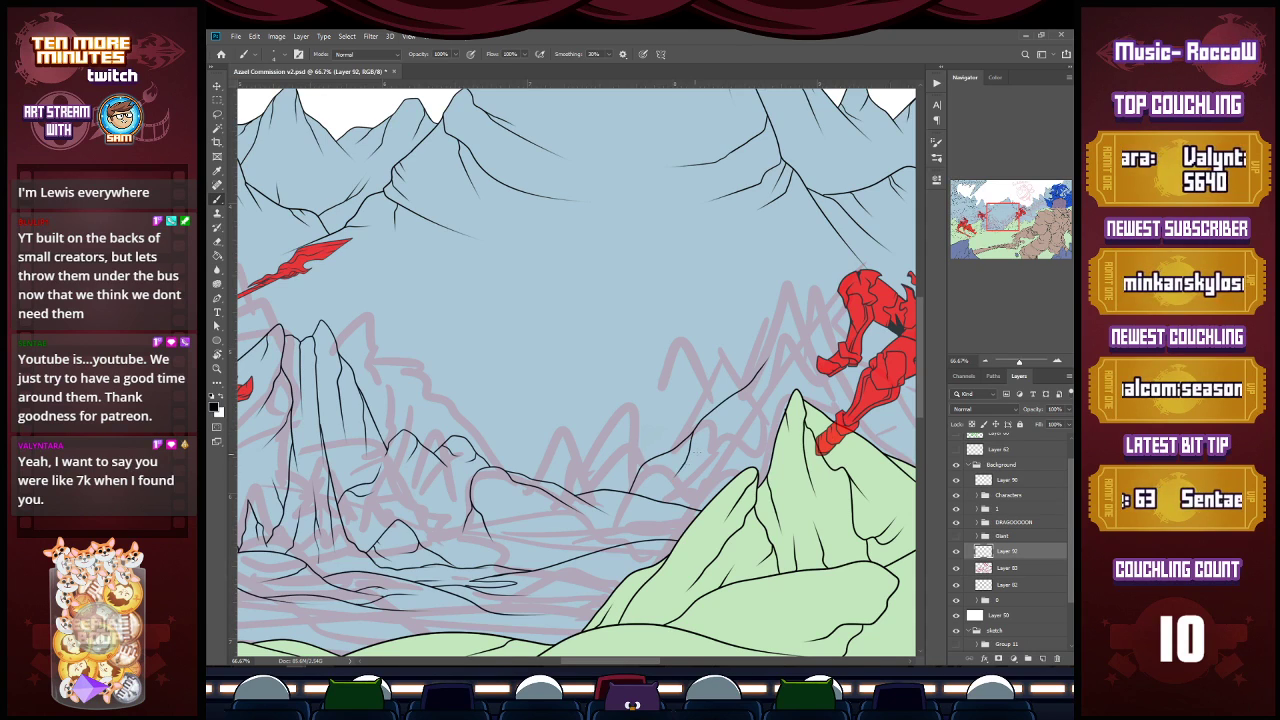
mouse_move(759, 371)
left_mouse_down()
mouse_move(803, 300)
mouse_move(885, 393)
left_mouse_up()
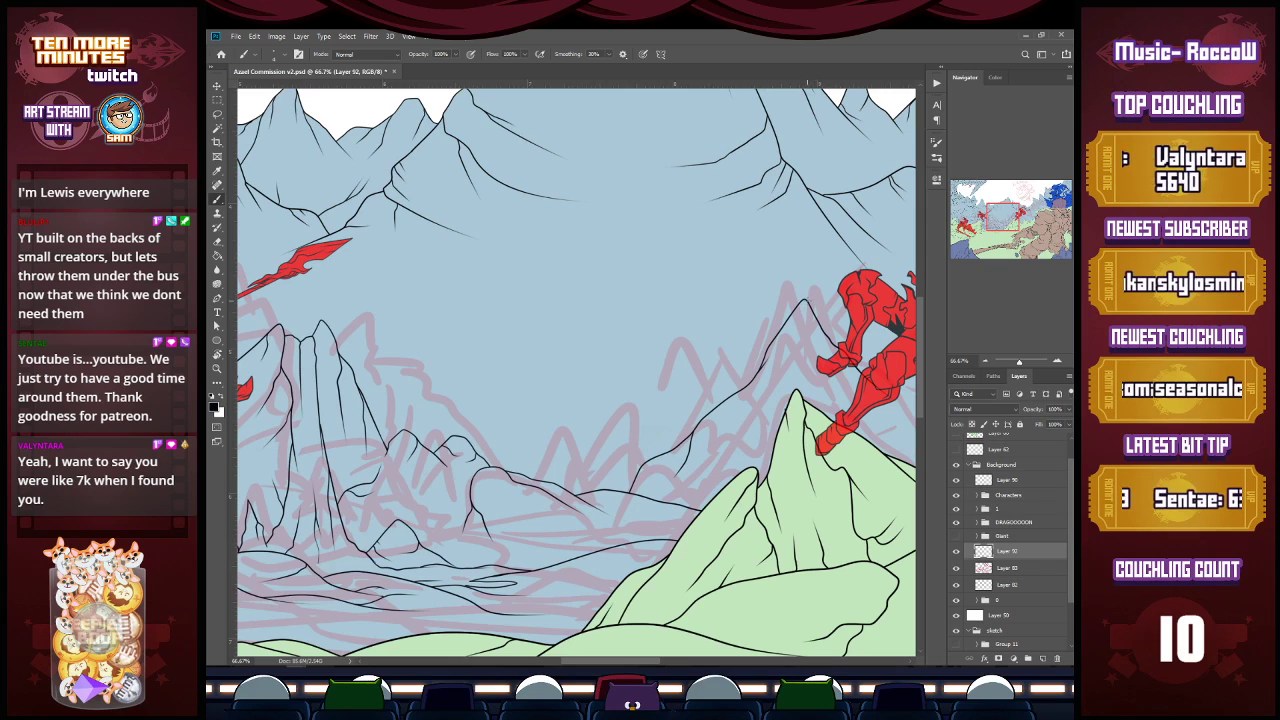
left_click_drag(806, 302, 904, 347)
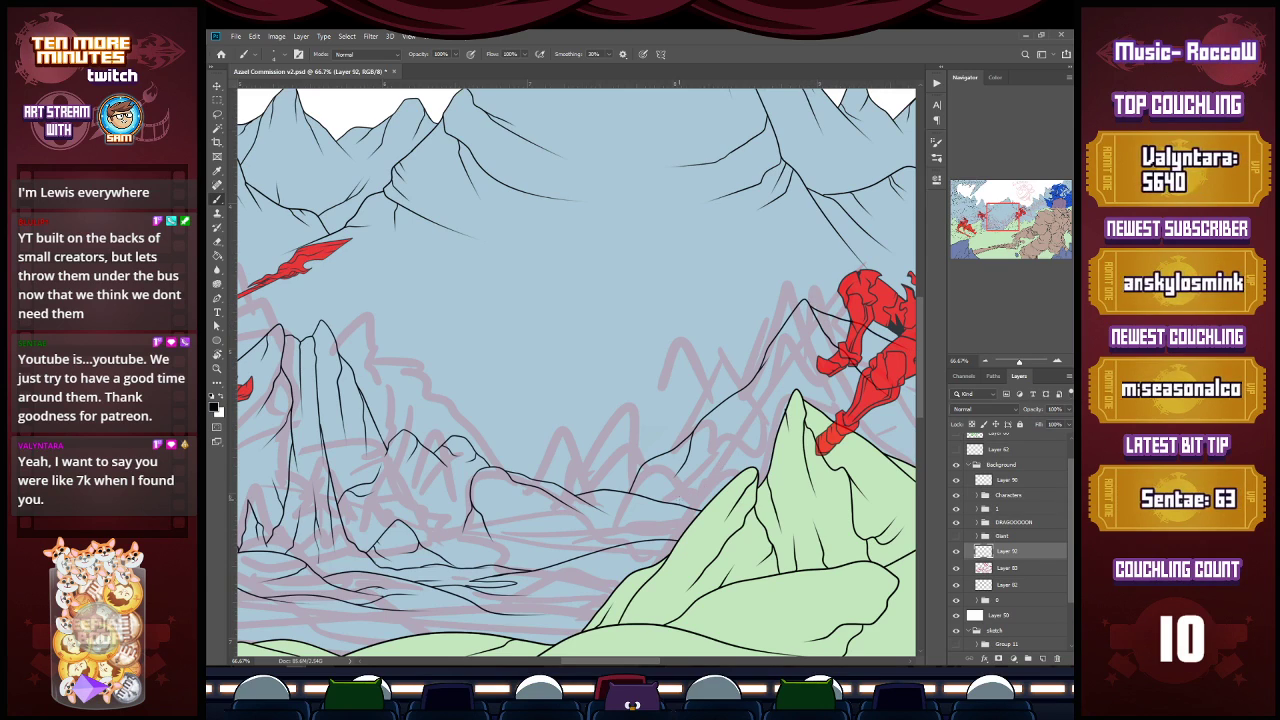
left_click_drag(676, 503, 814, 432)
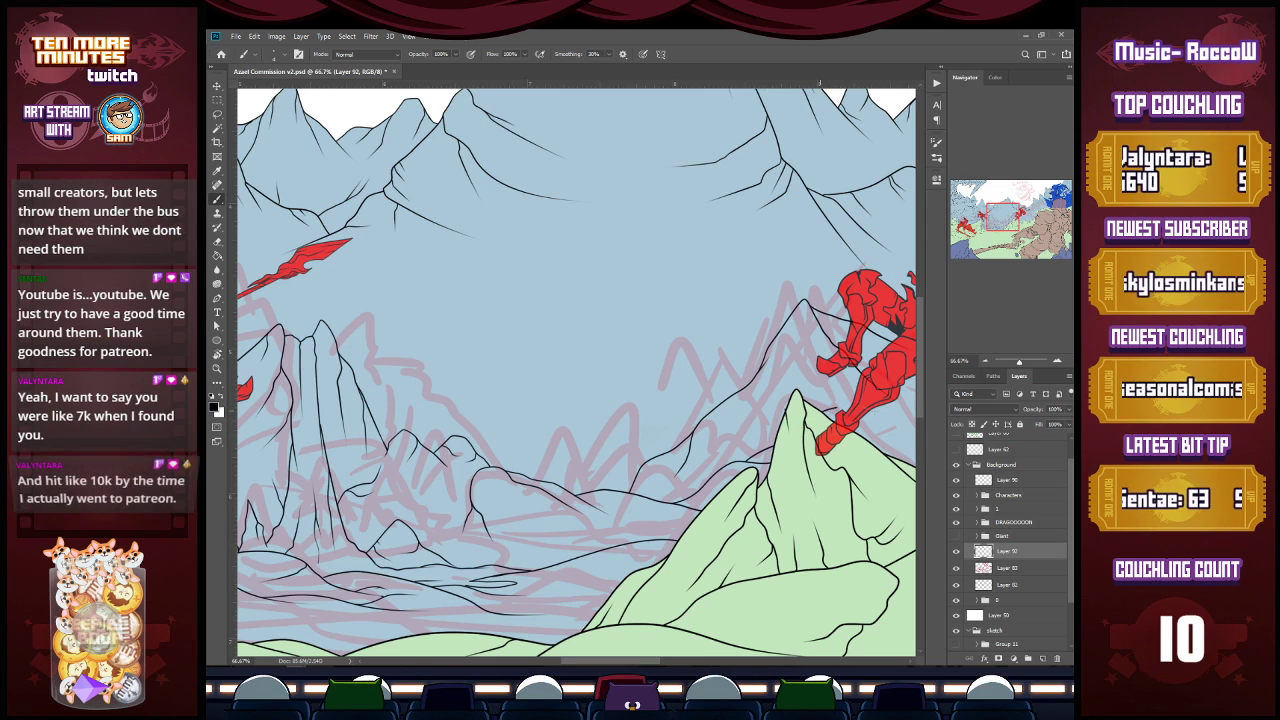
Step: Ink the ridge's lower slope lines behind the second knight's legs, running down toward the green hills in front of the giant
left_click_drag(645, 662, 676, 661)
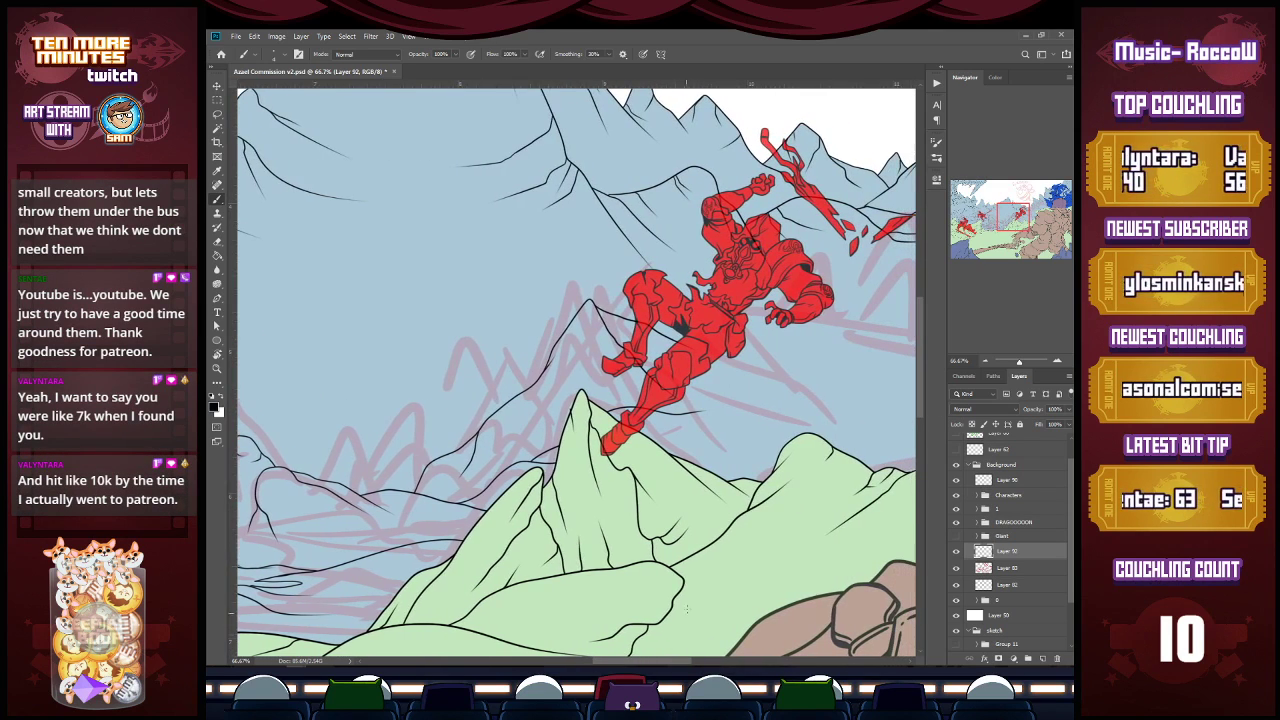
mouse_move(676, 412)
left_mouse_down()
mouse_move(726, 394)
mouse_move(814, 392)
left_mouse_up()
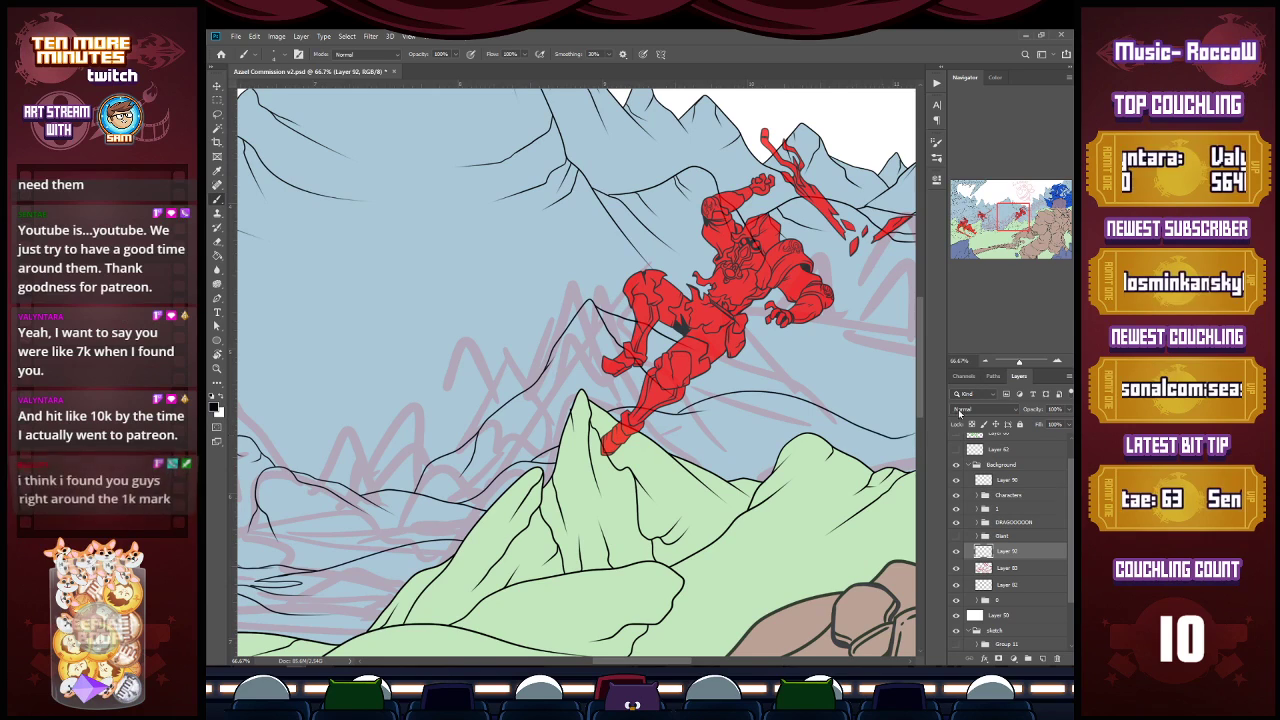
left_click_drag(674, 661, 708, 661)
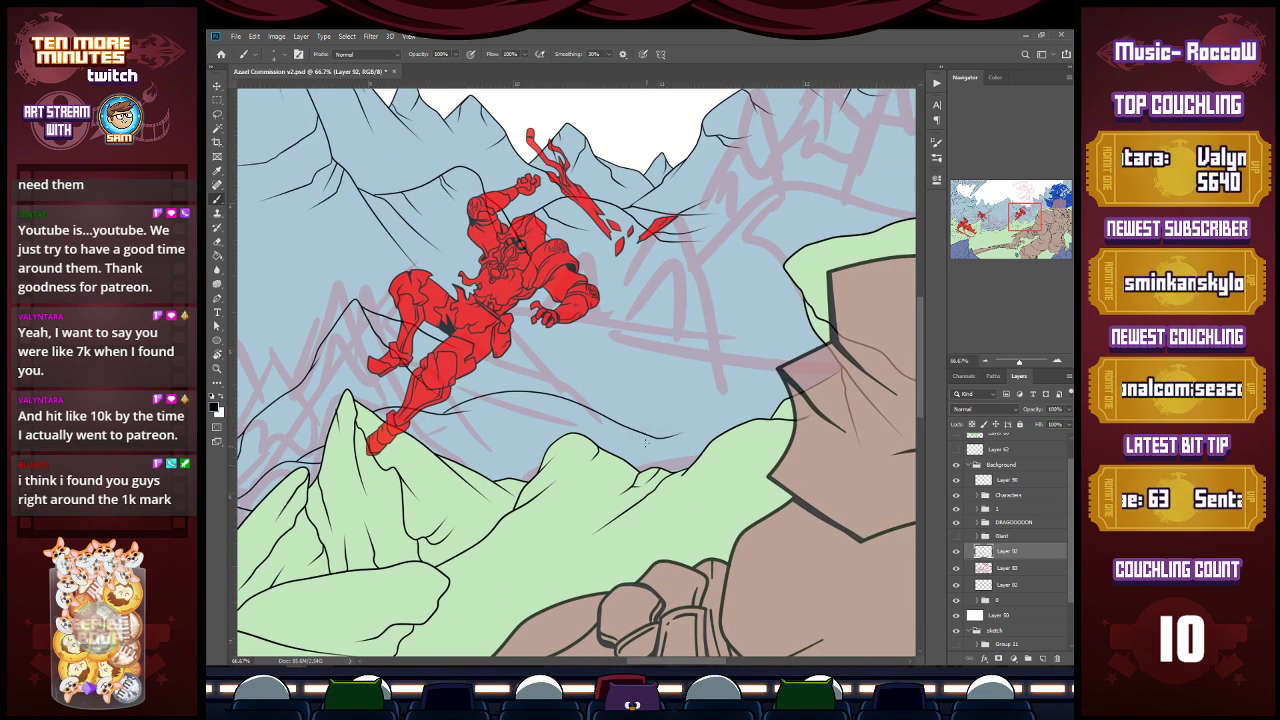
left_click_drag(632, 430, 582, 358)
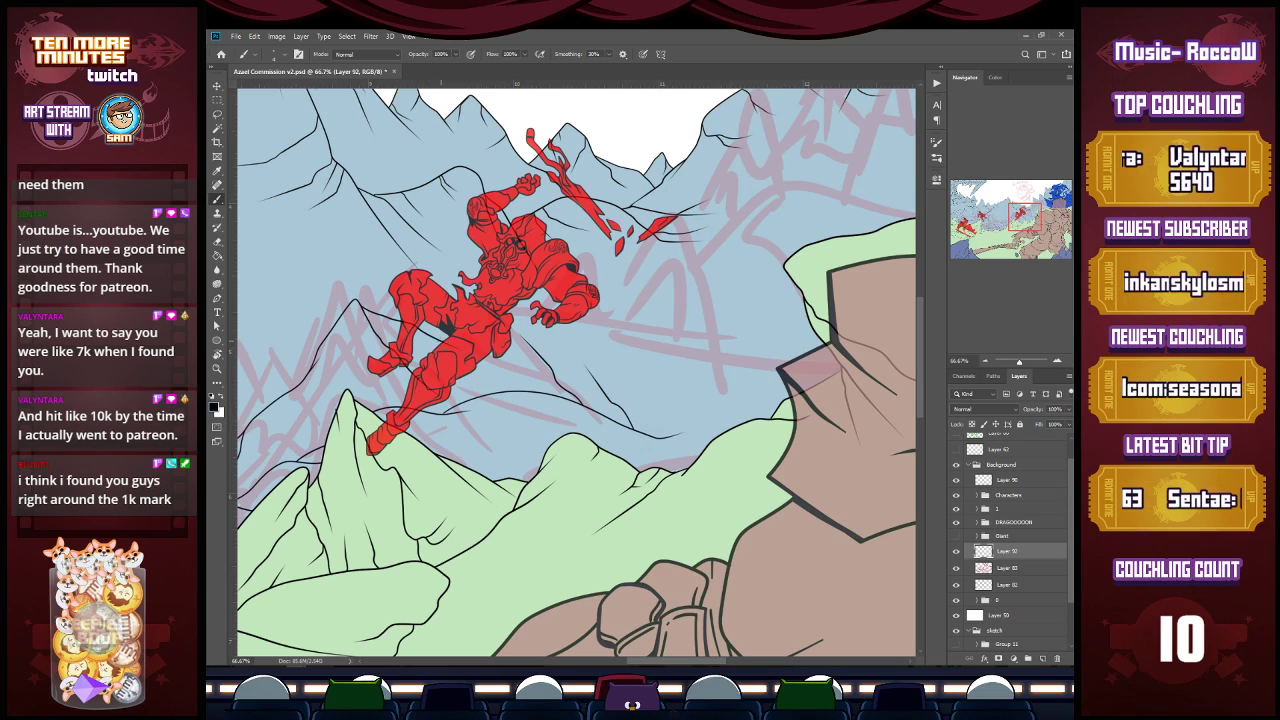
Step: Ink a long slope from behind the second knight to the giant's shoulder, adding facet lines beneath it down to the green hills
mouse_move(430, 337)
left_mouse_down()
mouse_move(538, 368)
mouse_move(462, 262)
mouse_move(512, 270)
mouse_move(590, 321)
left_mouse_up()
left_click_drag(488, 256, 828, 348)
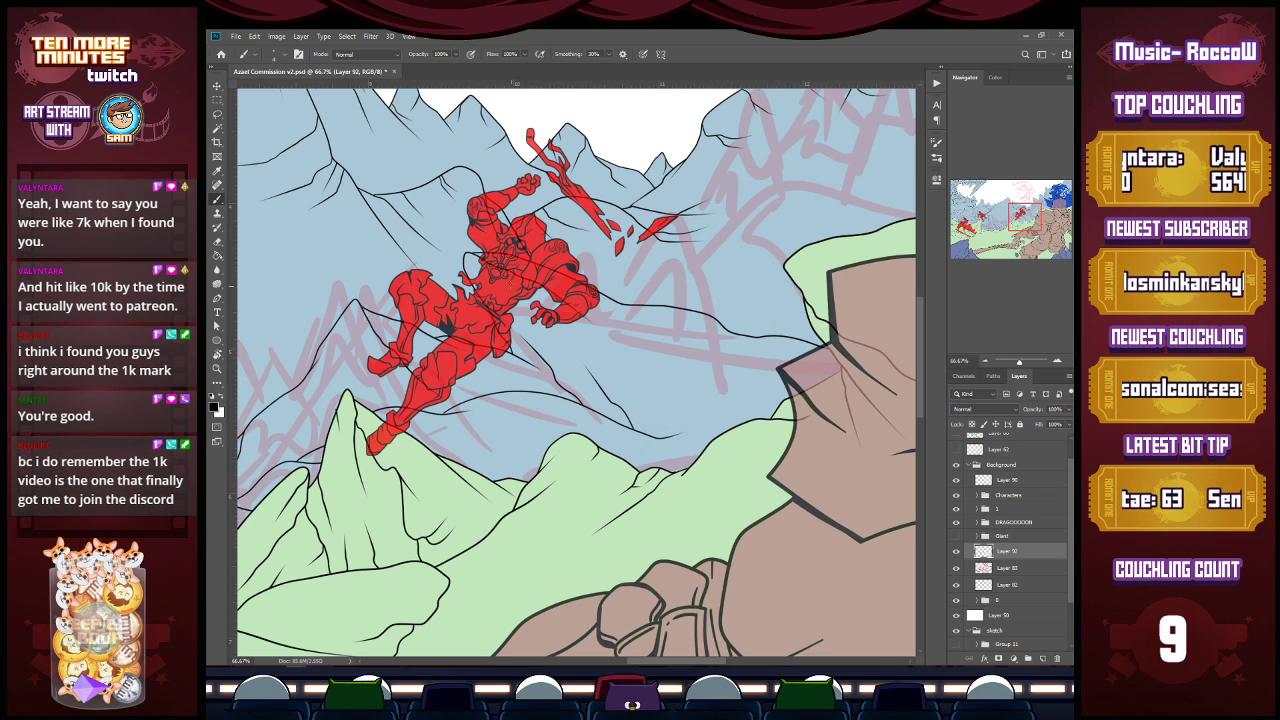
mouse_move(498, 281)
left_mouse_down()
mouse_move(557, 345)
mouse_move(698, 413)
left_mouse_up()
left_click_drag(632, 372, 617, 347)
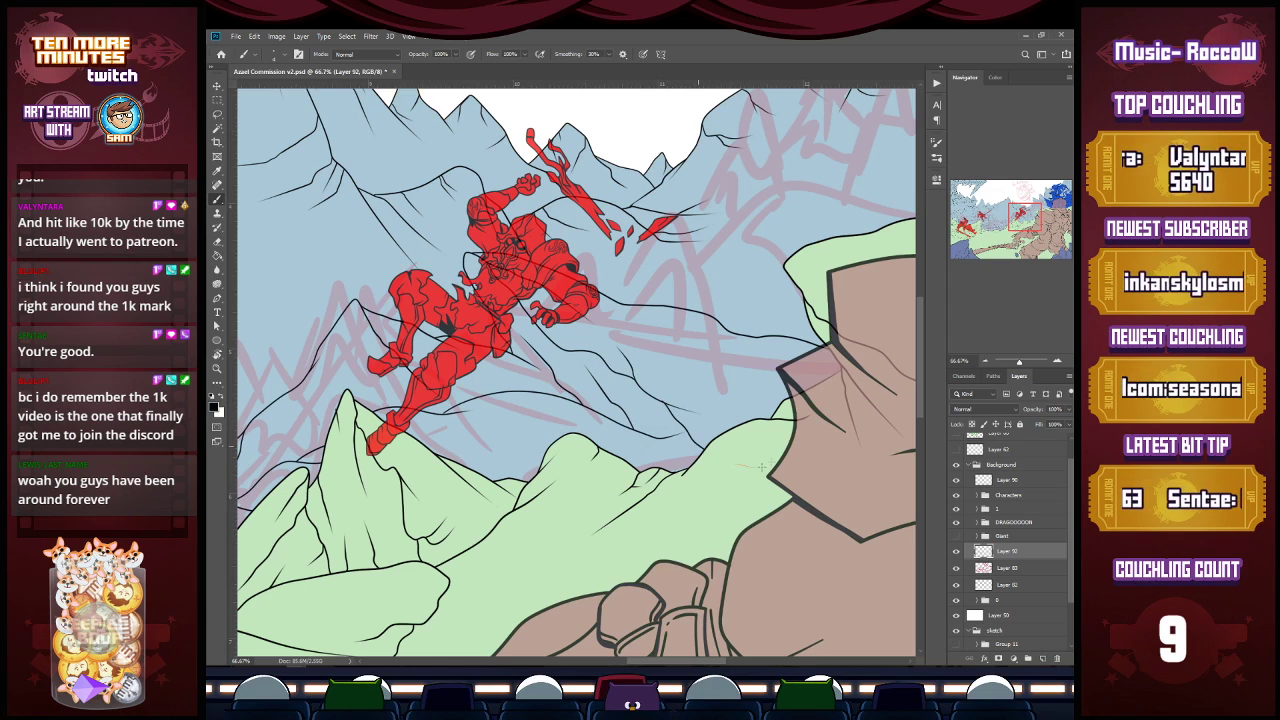
left_click_drag(664, 405, 707, 454)
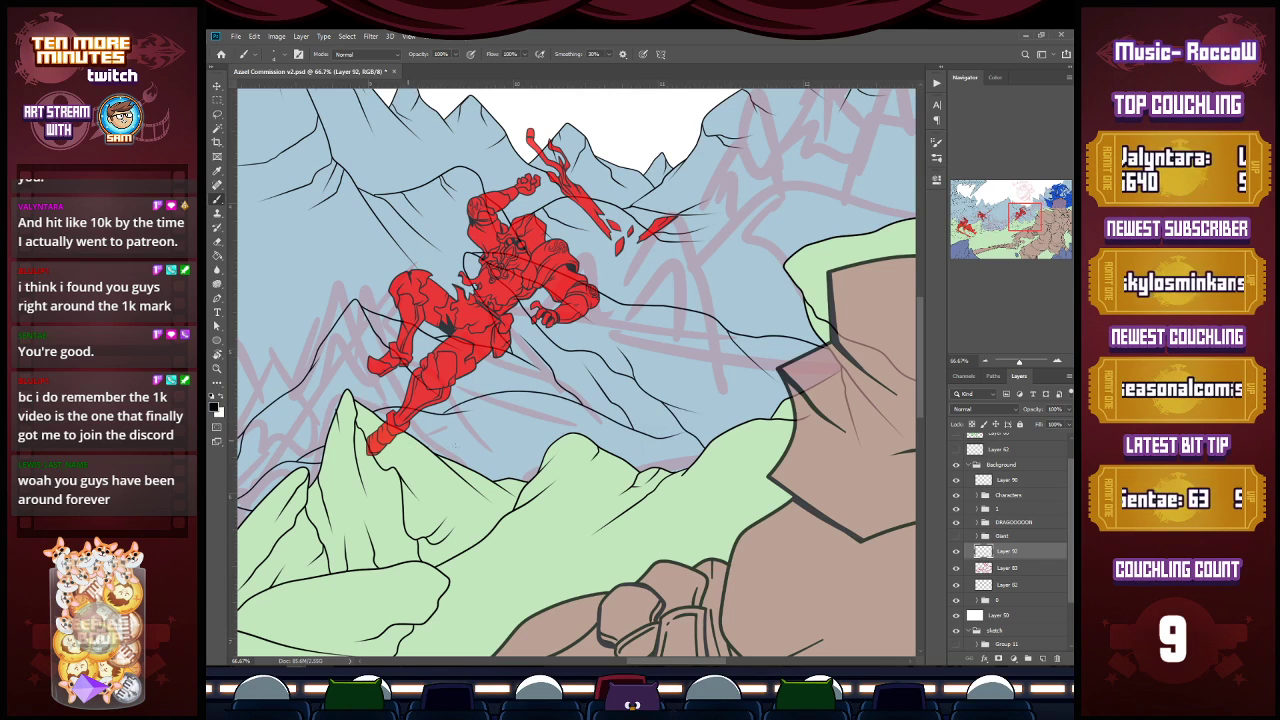
left_click_drag(536, 461, 527, 476)
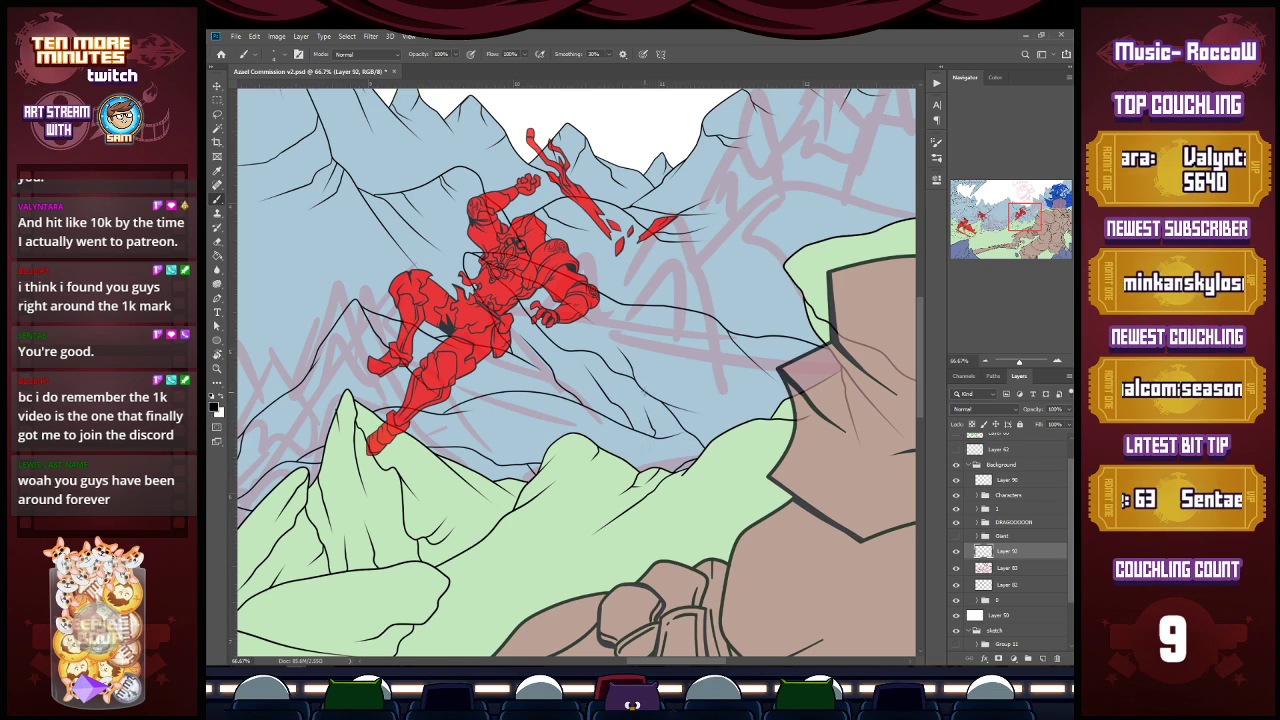
Step: Review the inked valley ridges across the wider scene and save the document
key("z")
left_click_drag(562, 374, 530, 378)
left_click_drag(658, 655, 576, 651)
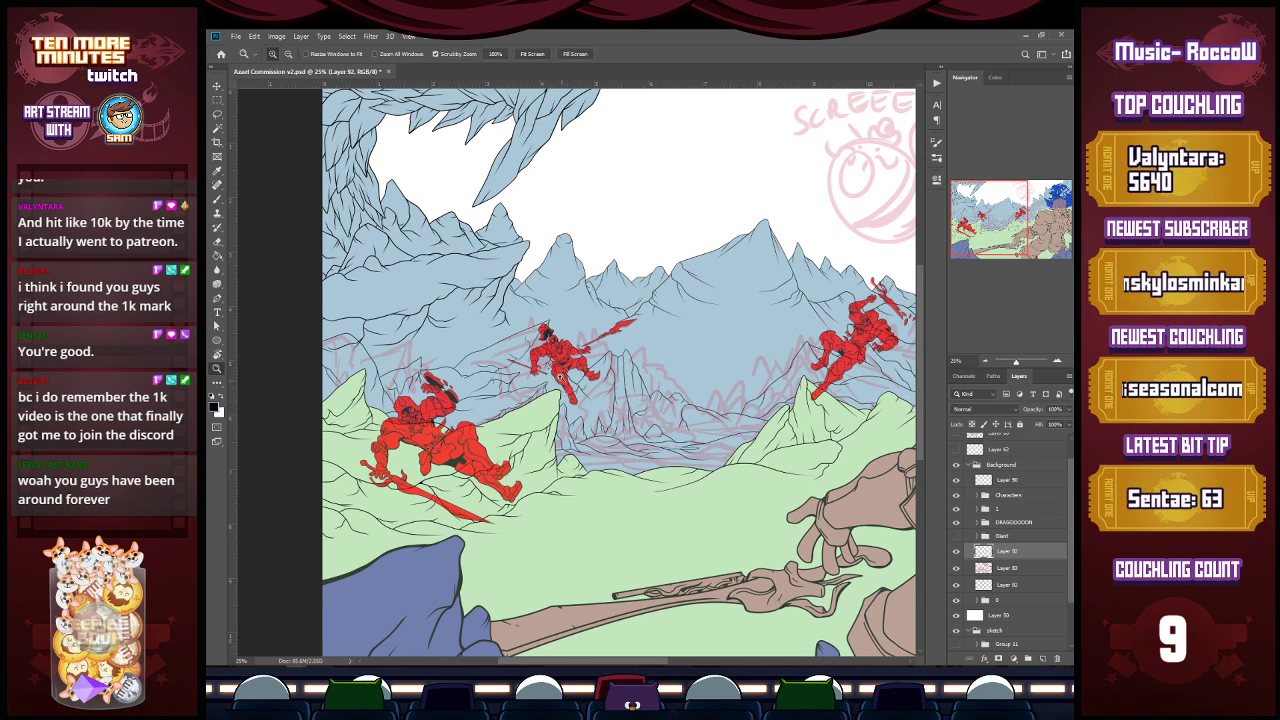
key("b")
scroll(535, 349, "up", 3)
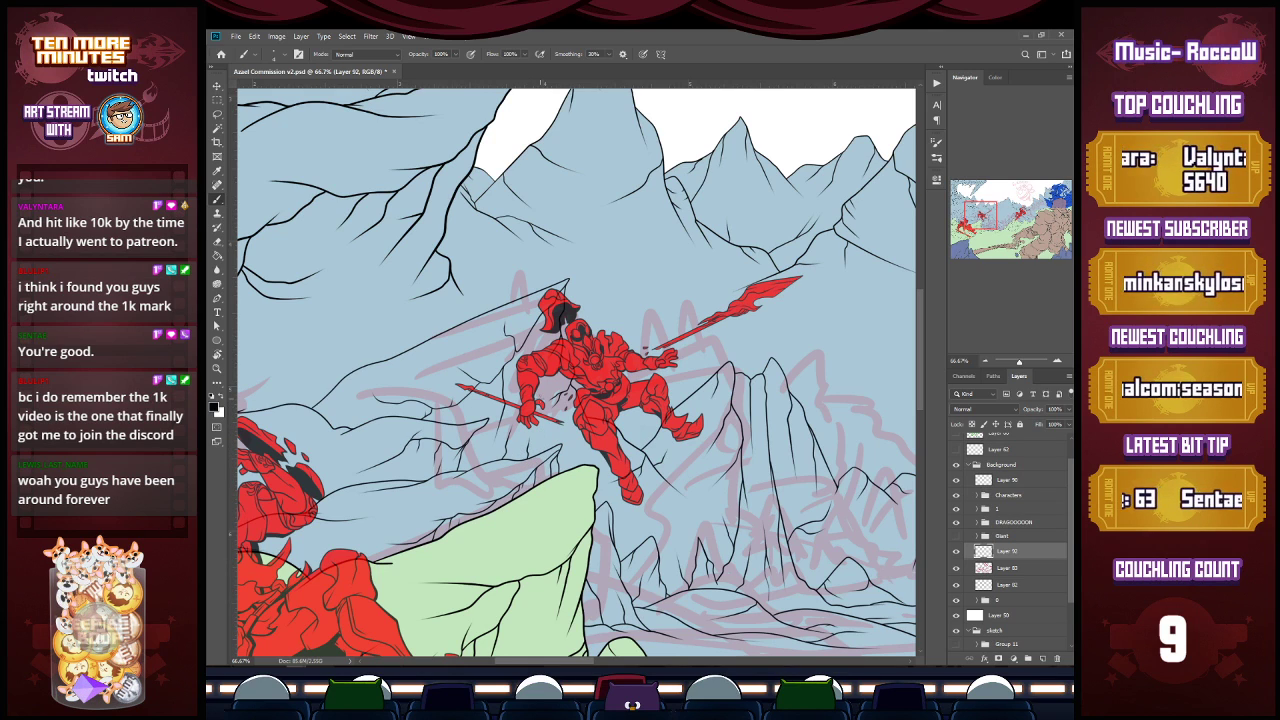
key("z")
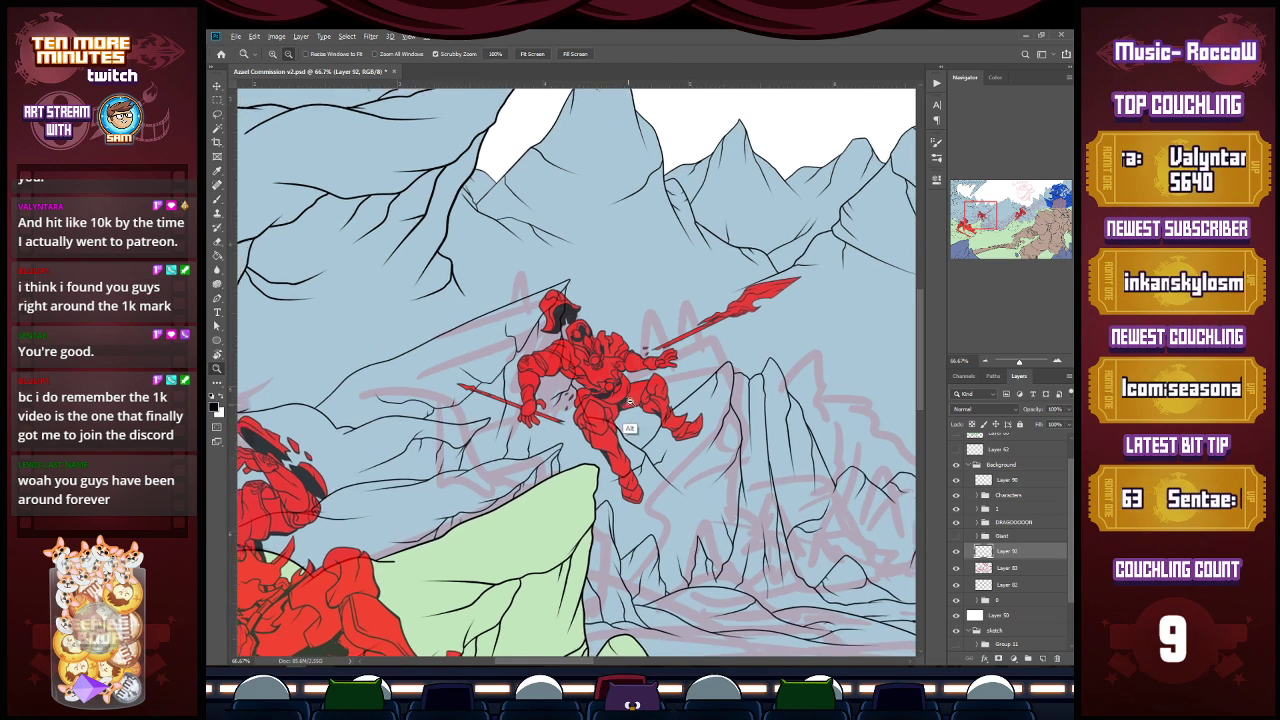
left_click(614, 414, "alt")
left_click(614, 414, "alt")
key("ctrl+s")
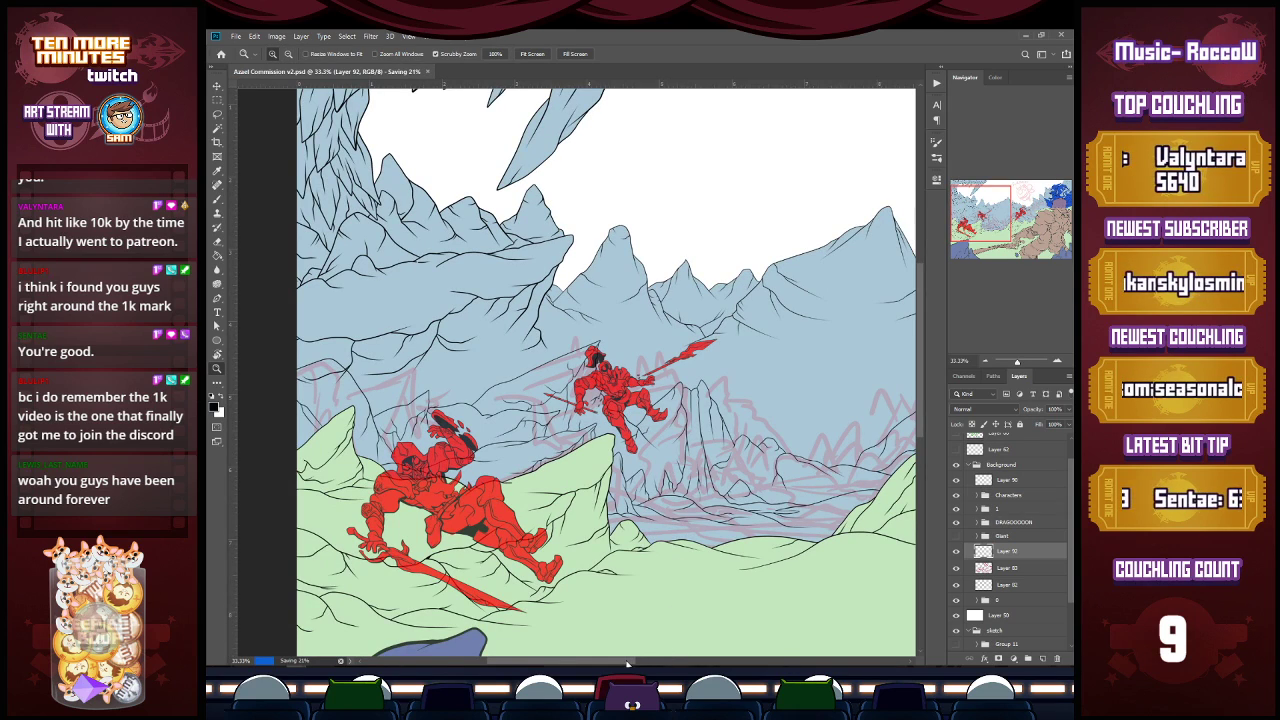
Step: Toggle the visibility of the green foreground group 1 to check the ridge lines behind it, leaving the group shown
scroll(700, 630, "right", 5)
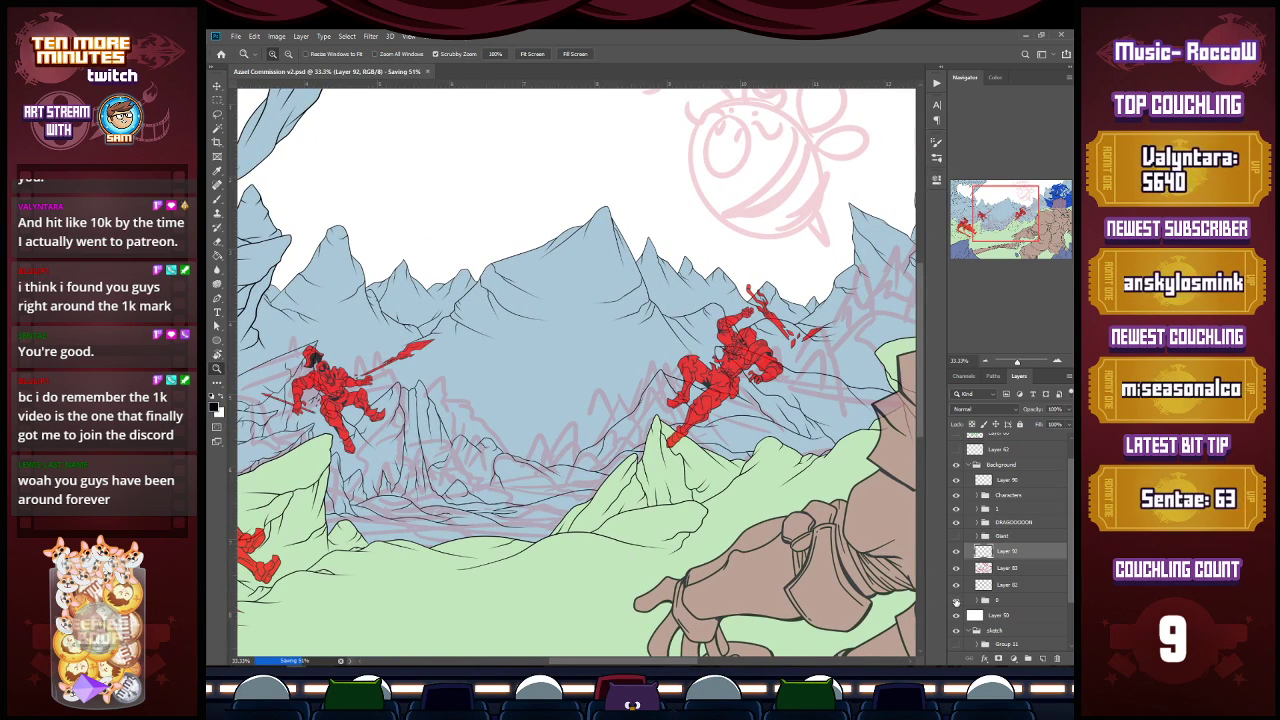
left_click(956, 600)
left_click(956, 508)
left_click(956, 508)
left_click(956, 508)
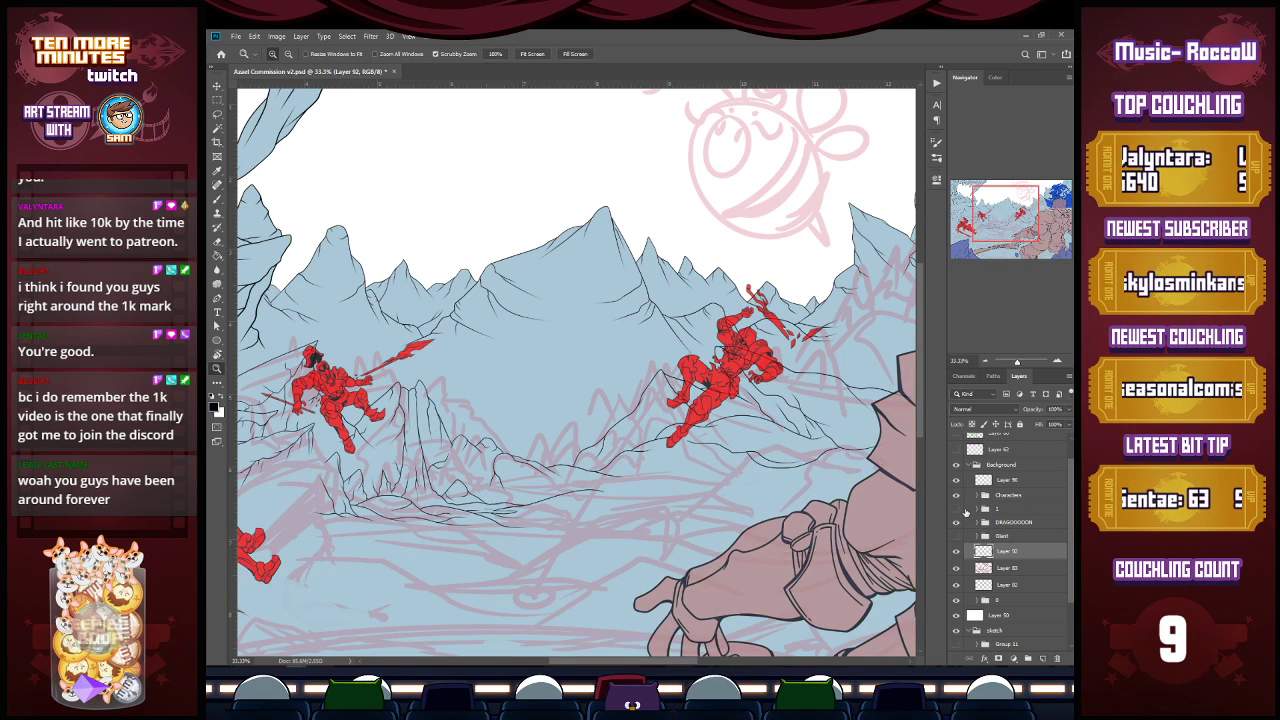
left_click_drag(646, 662, 705, 664)
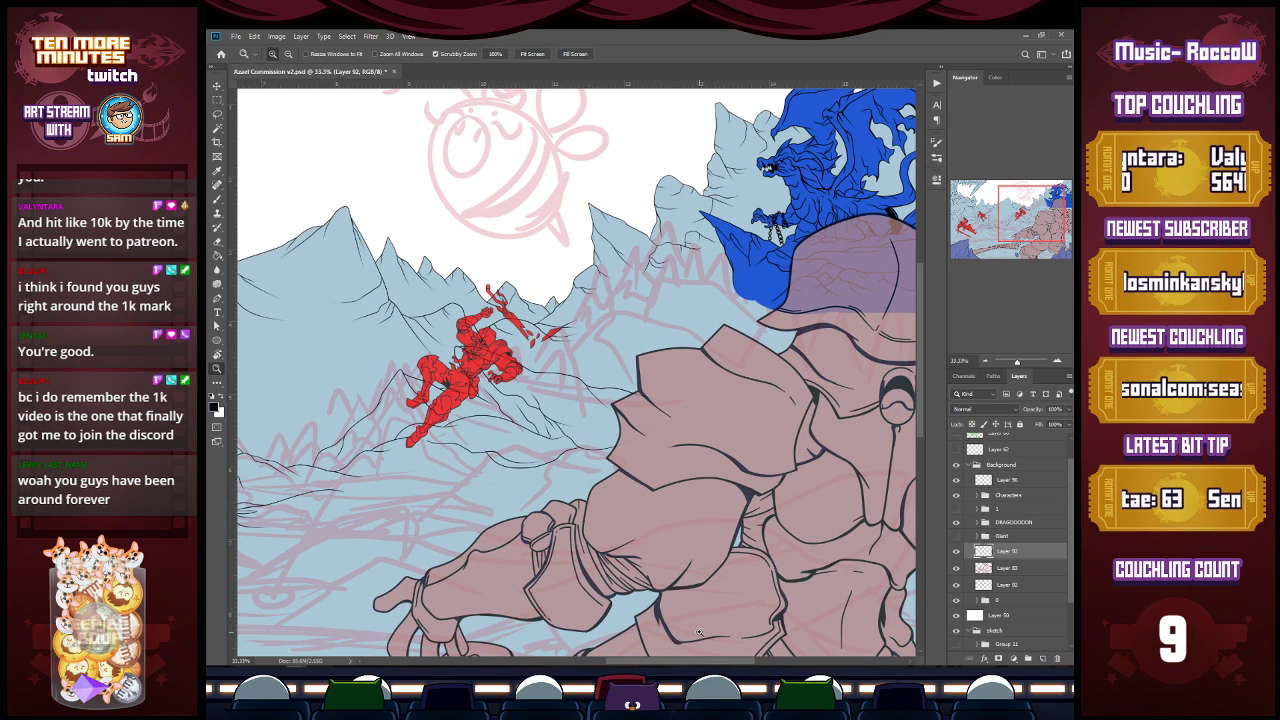
key("b")
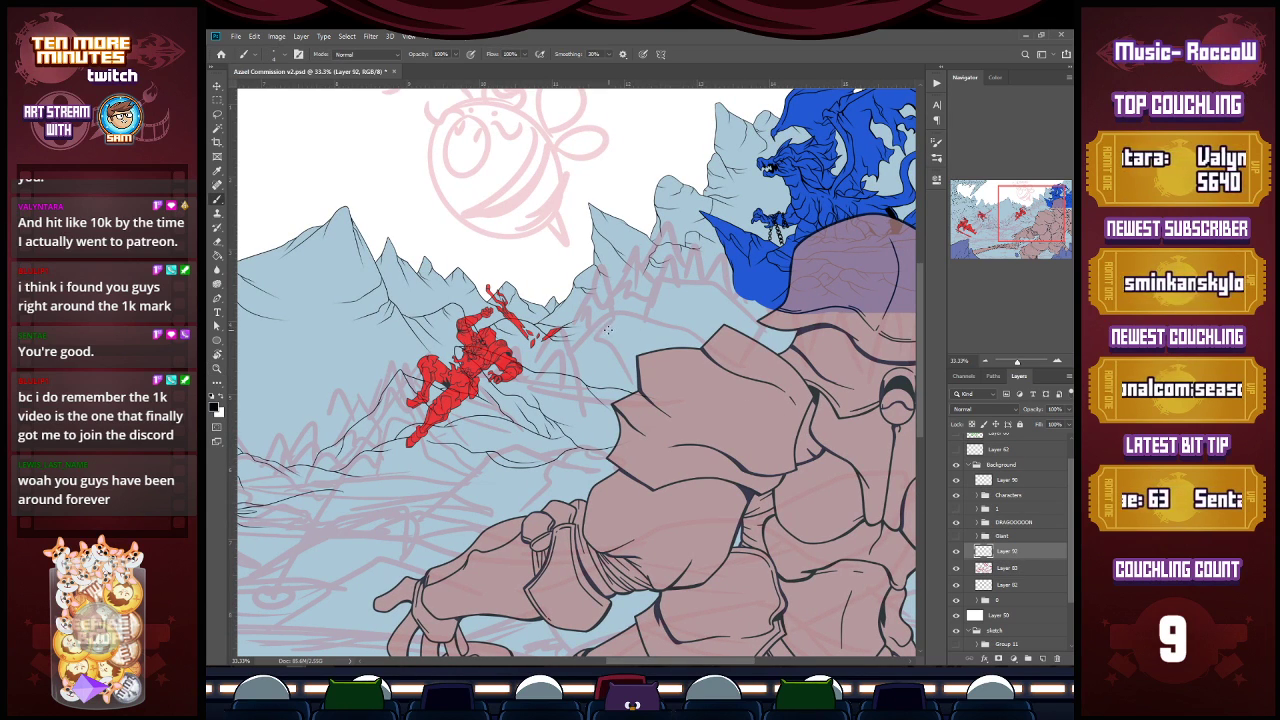
key("z")
left_click(607, 330)
left_click(955, 510)
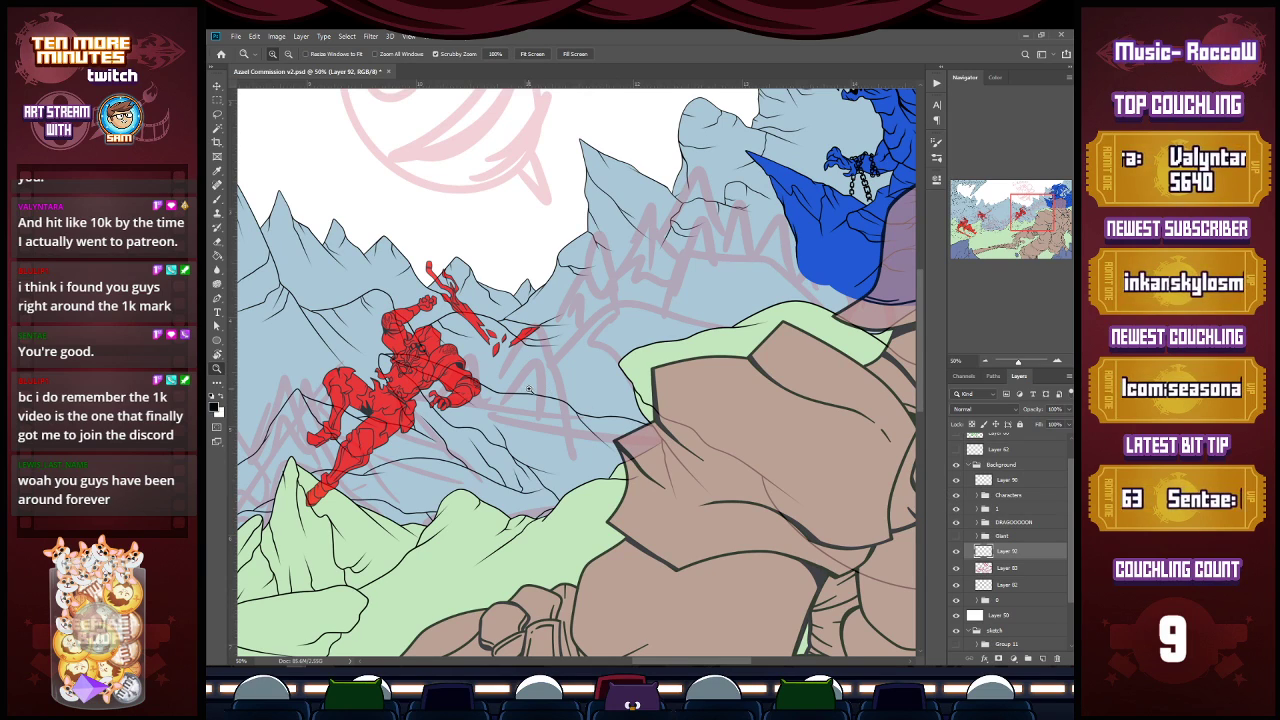
Step: Ink the ridge contours rising behind the giant's shoulder and move the ridge line layer above the DRAGOOOOON group
key("b")
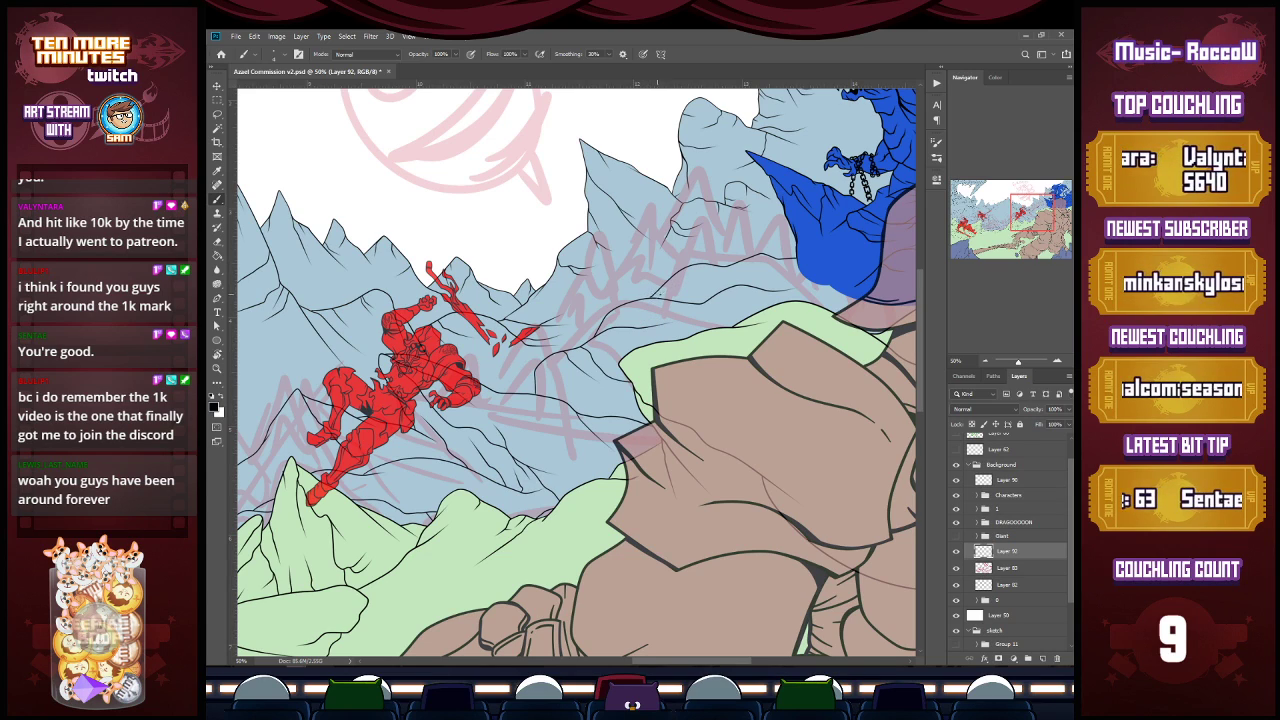
left_click_drag(1015, 551, 1013, 523)
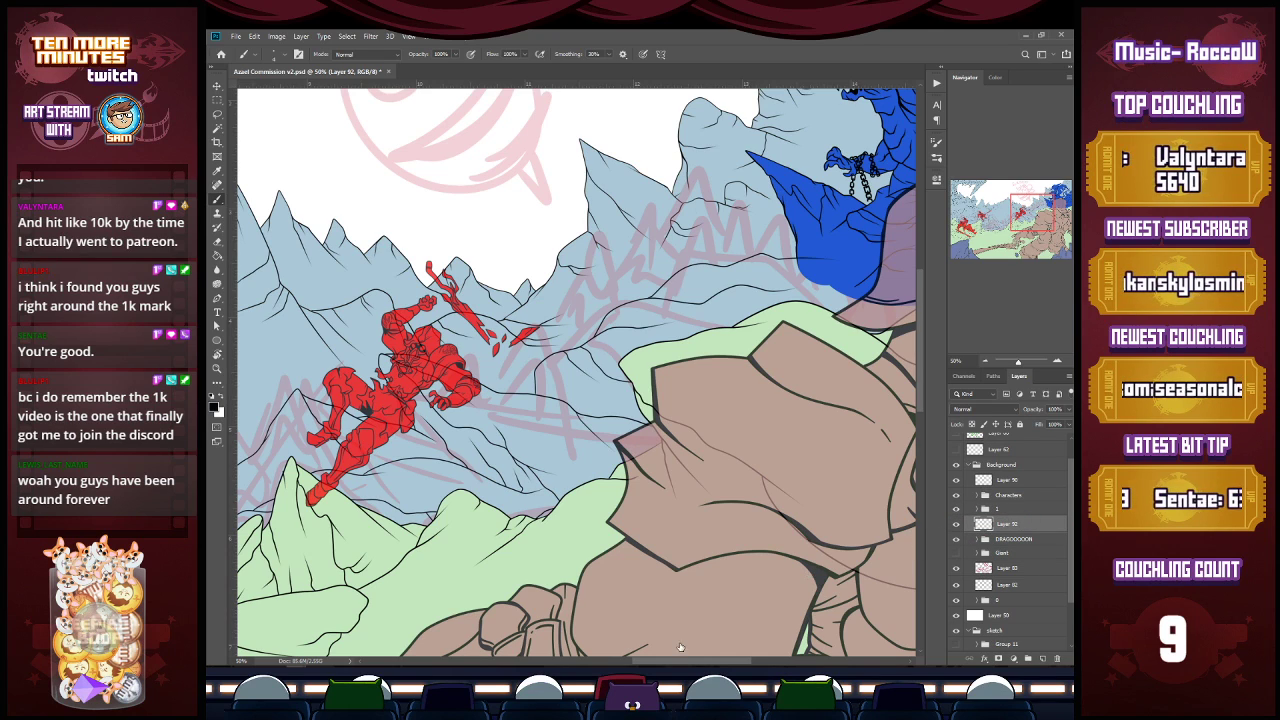
left_click_drag(640, 663, 698, 641)
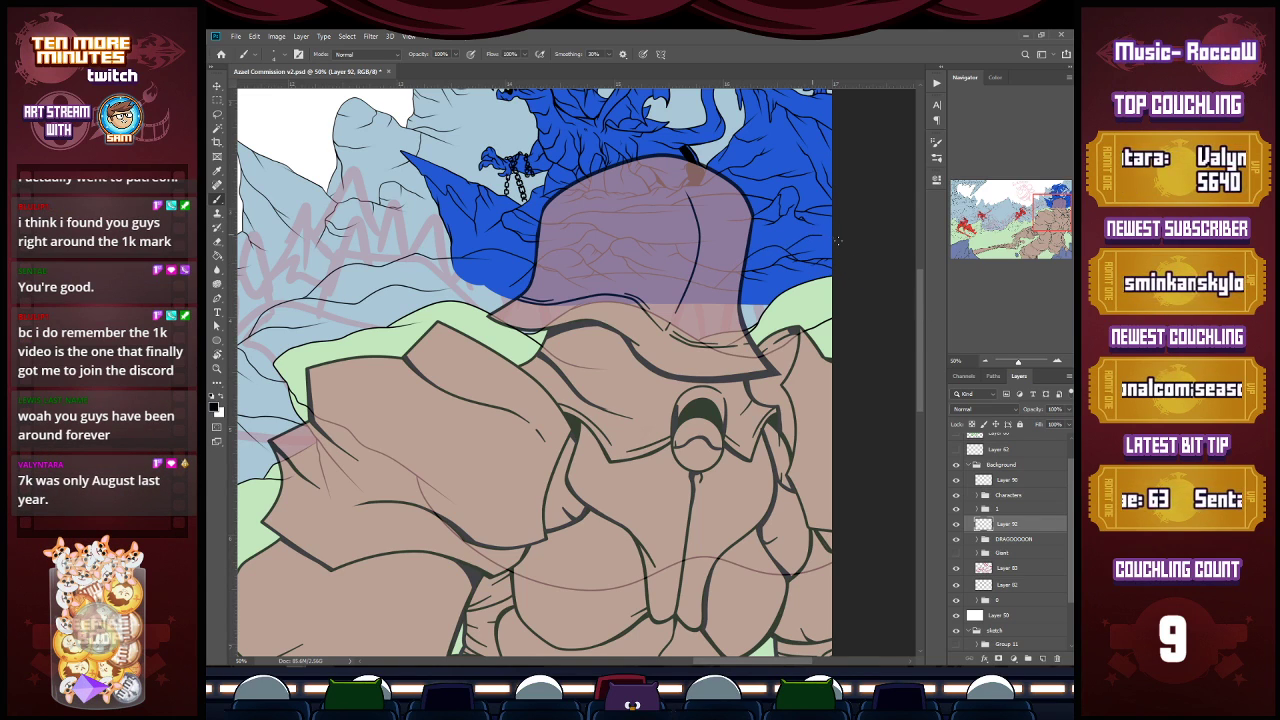
Step: Select the empty area above the inked ridges with the Magic Wand and invert the selection
left_click(840, 279, "alt")
left_click(840, 279, "alt")
left_click_drag(390, 328, 614, 289)
key("w")
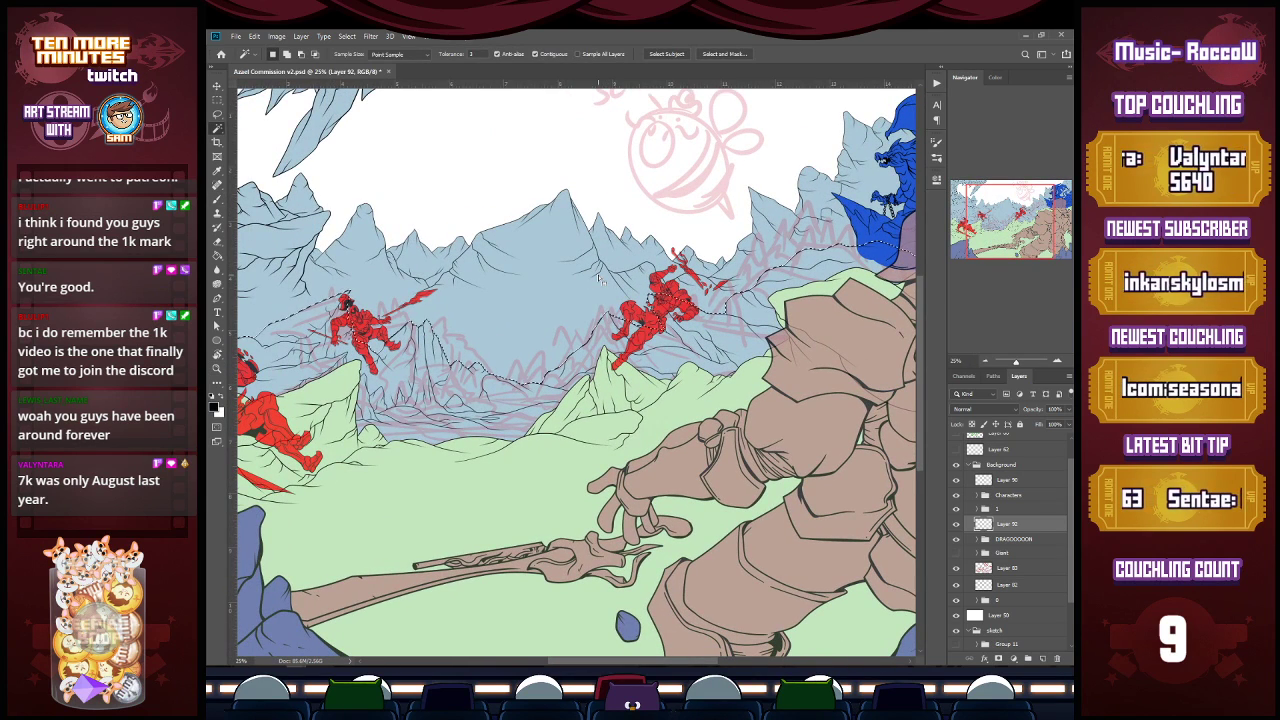
right_click(599, 279)
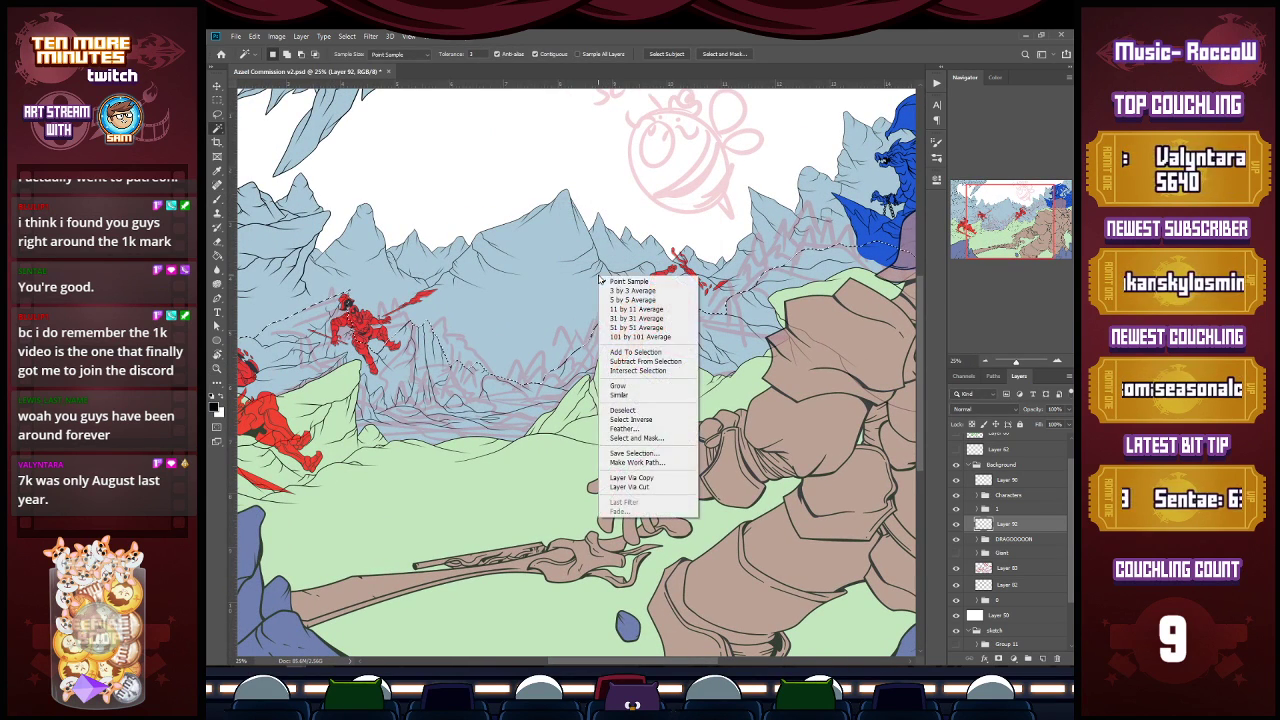
left_click(645, 421)
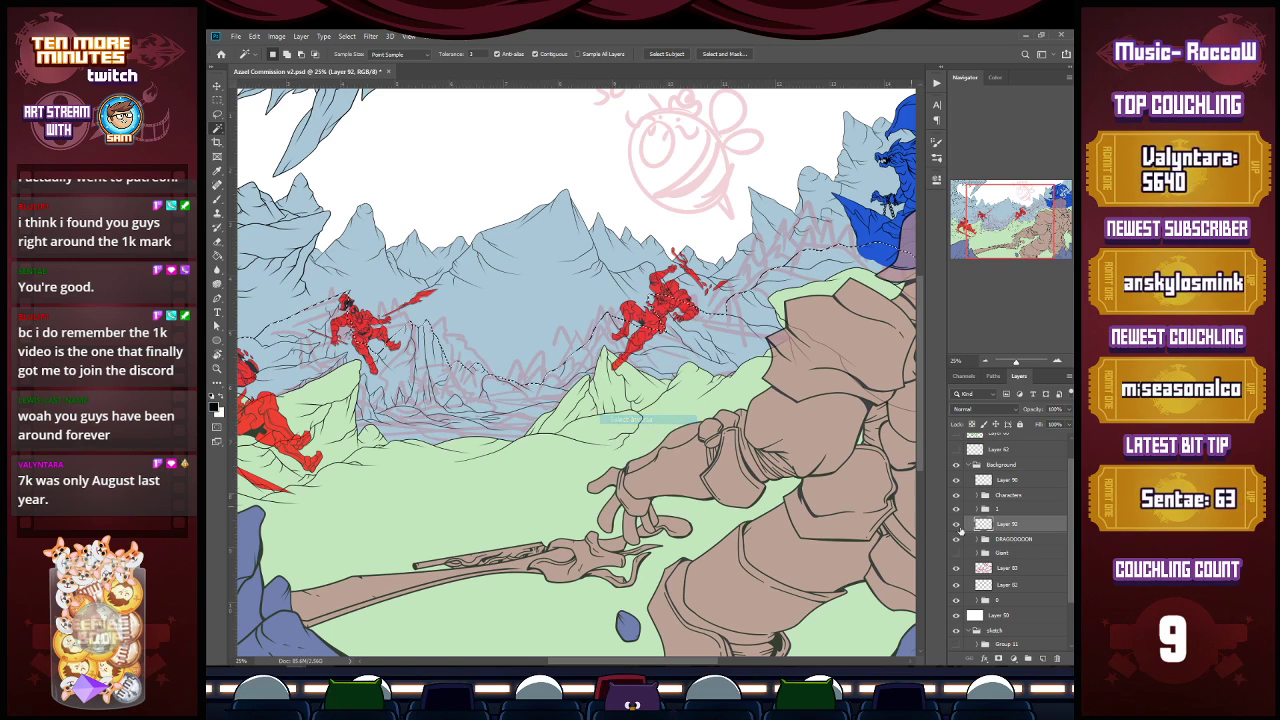
Step: Add a new layer beneath the ridge line art and fill the selected valley ridges with a light blue
left_click(1042, 659)
left_click_drag(1020, 526, 1020, 542)
left_click(214, 405)
left_click(655, 300)
left_click(712, 423)
key("g")
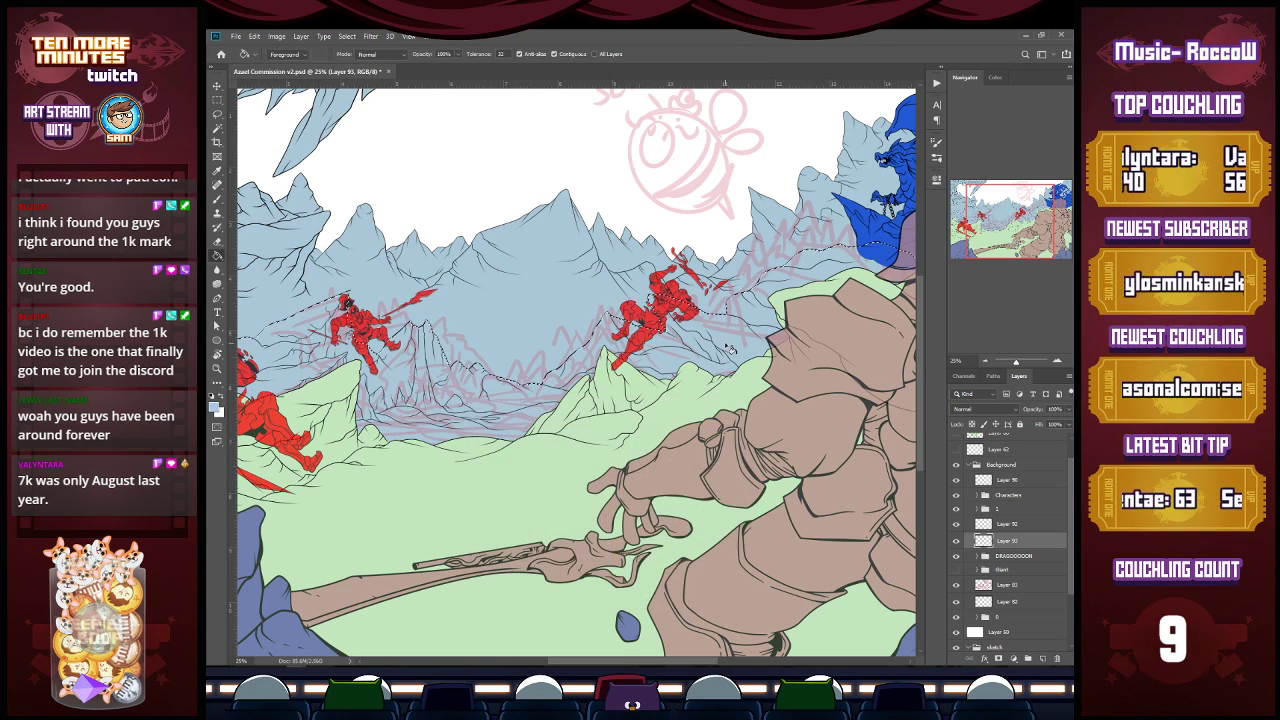
left_click(727, 341)
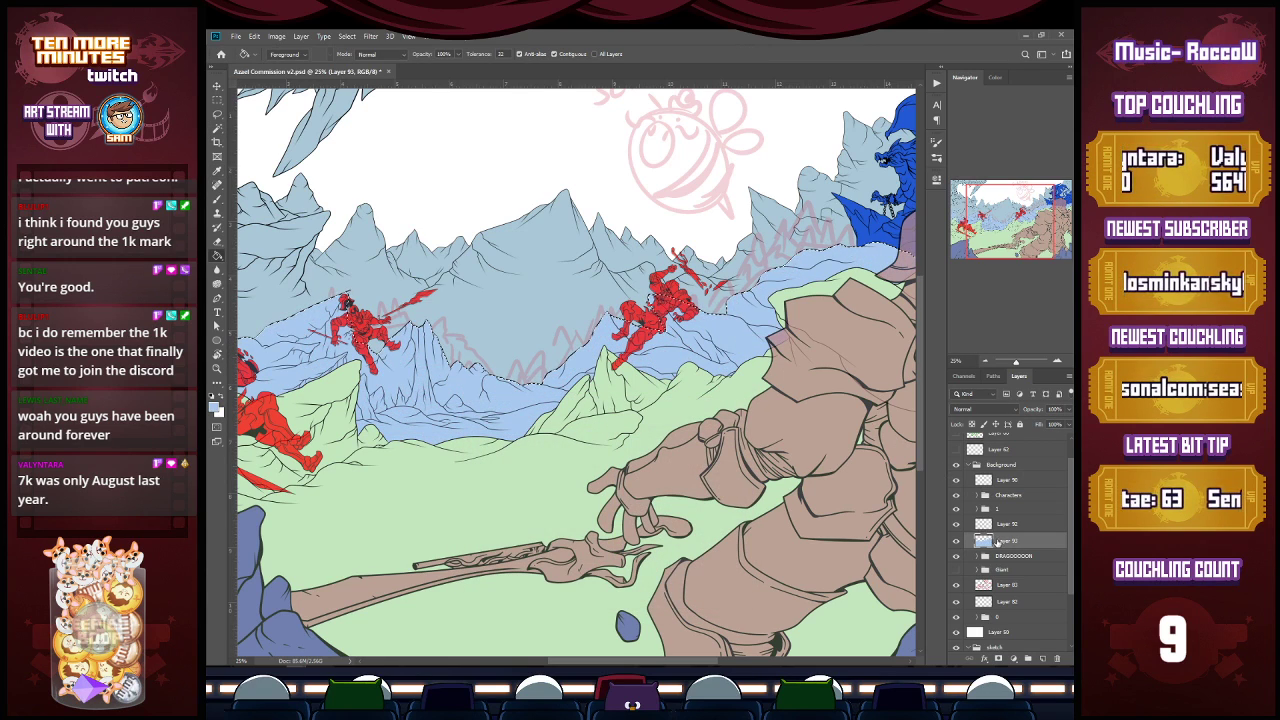
Step: Group the valley ridge line art together with its light blue fill layer
left_click(1010, 527, "shift")
key("ctrl+g")
key("z")
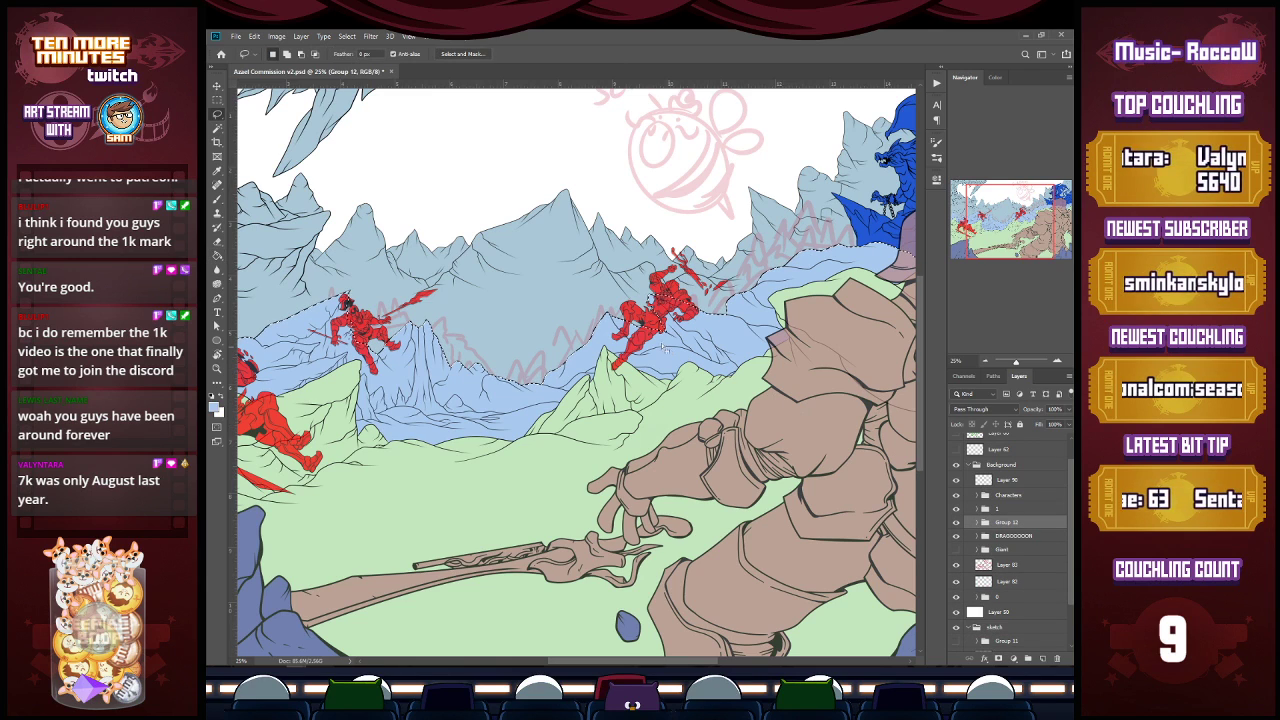
left_click(510, 329, "alt")
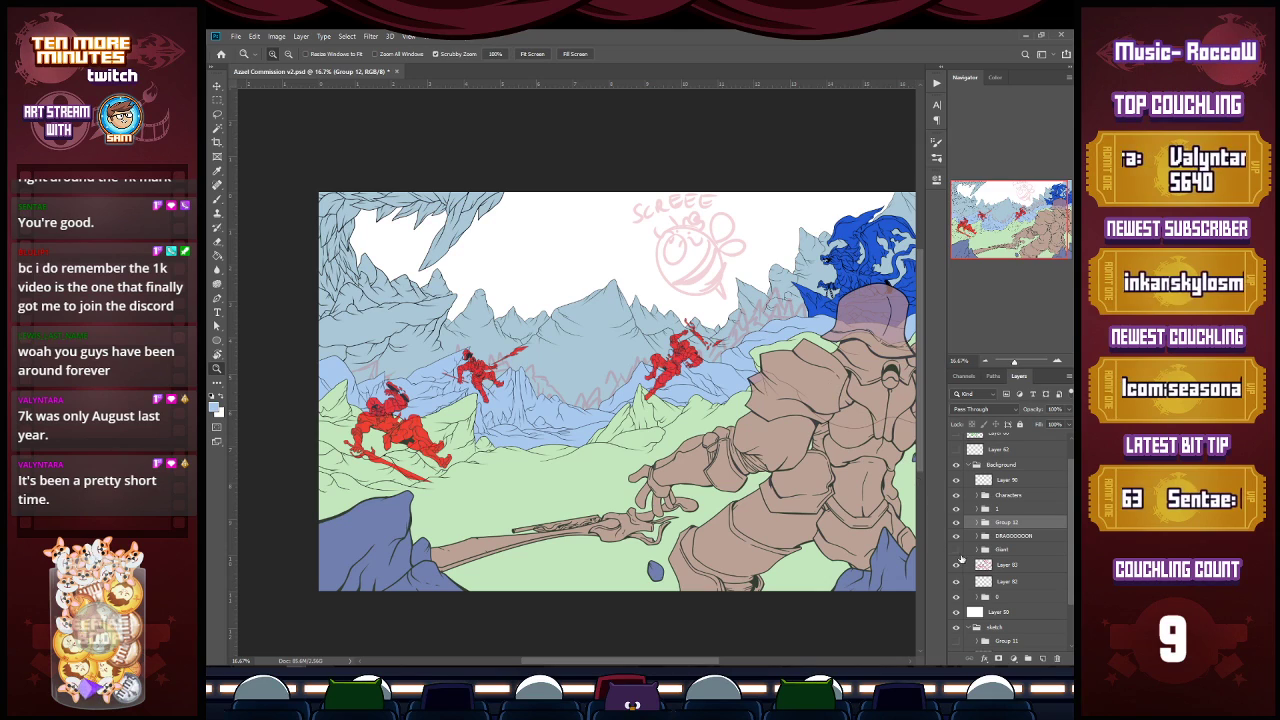
Step: Show the hidden group below DRAGOOOOON, move it above the new ridge group, and save the document
left_click(957, 551)
left_click_drag(1006, 551, 1033, 516)
left_click(1022, 538)
key("v")
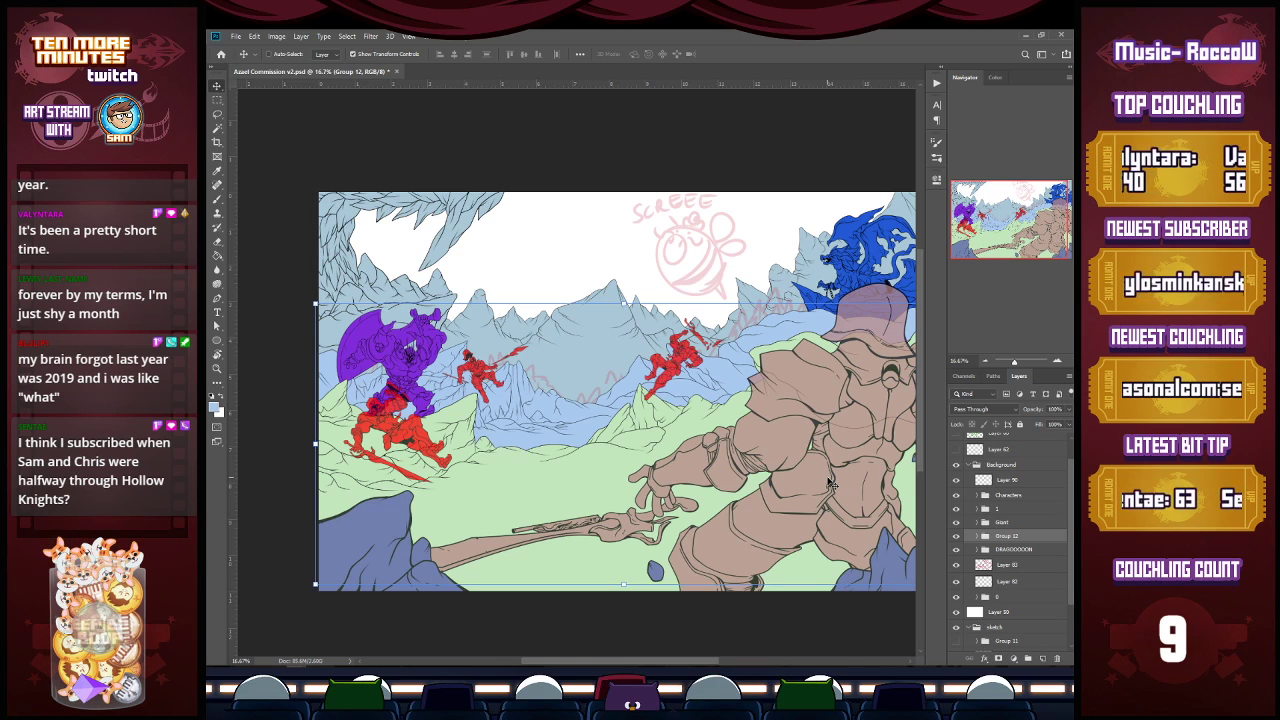
key("ctrl+s")
Step: Erase the ridge line art and its light blue fill between the giant's helmet and the nearby canvas edge
left_click(1038, 262)
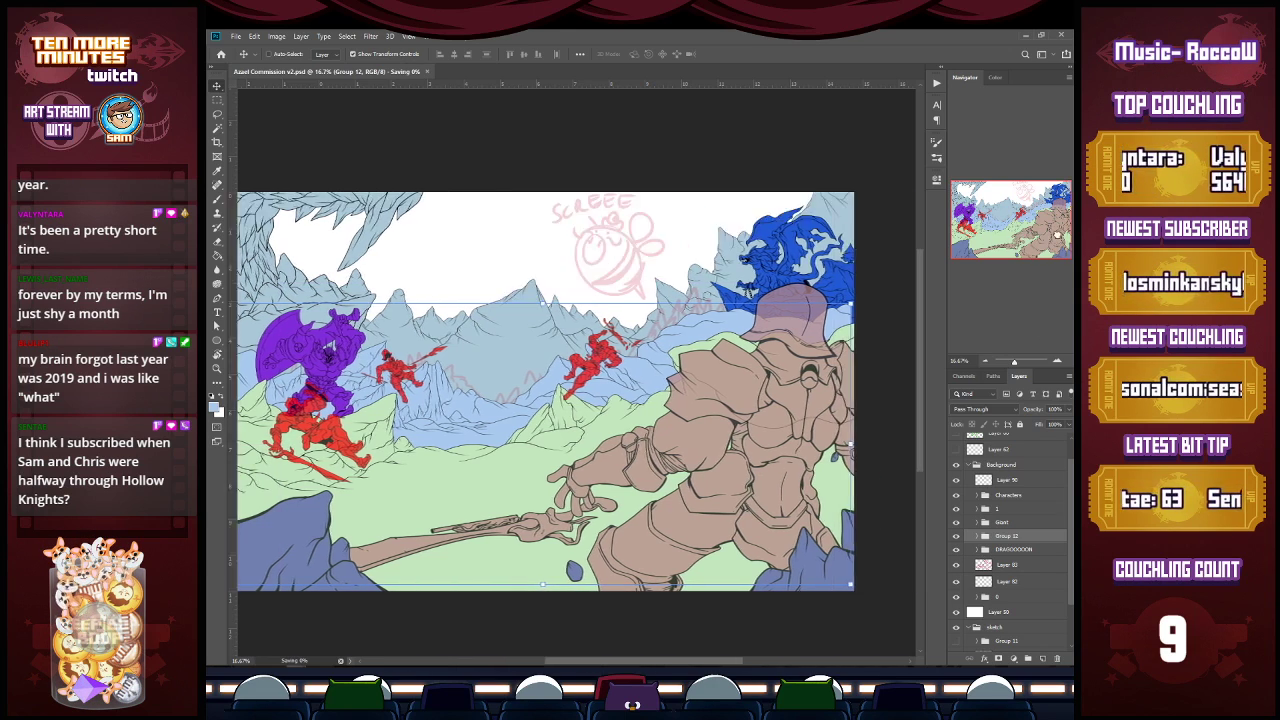
key("z")
left_click(861, 313)
left_click(861, 313)
left_click(861, 313)
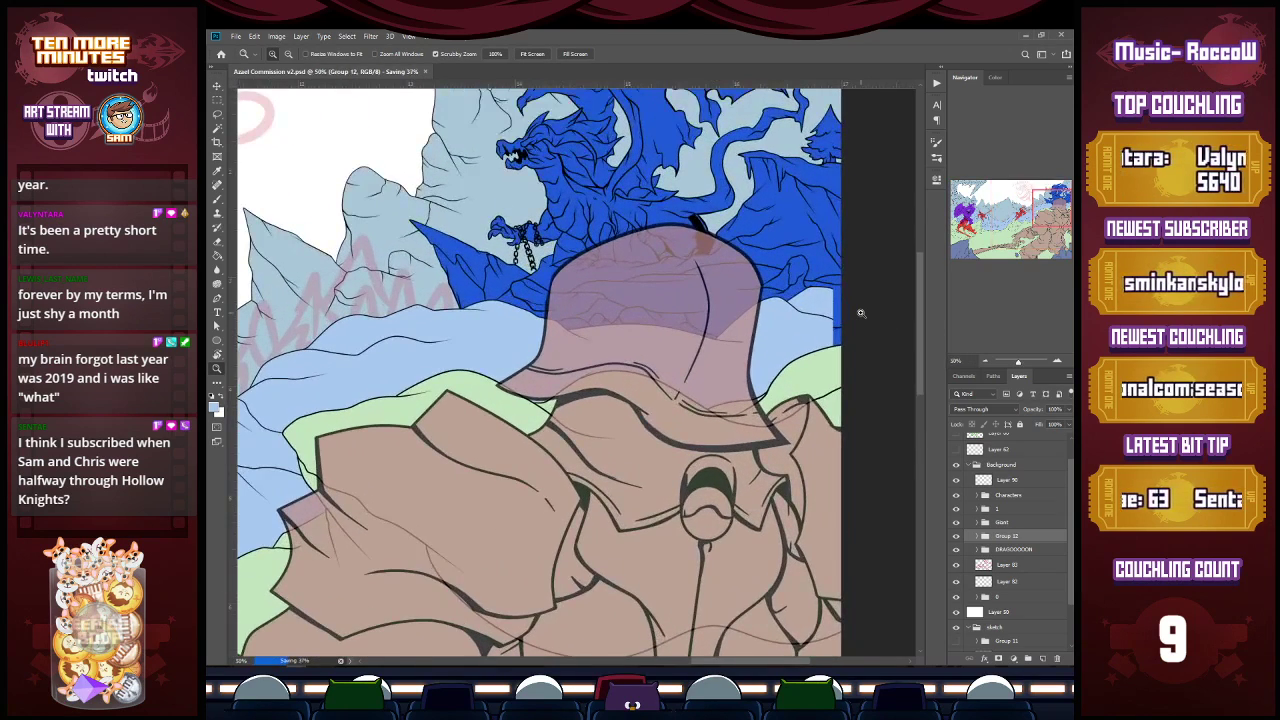
left_click(977, 537)
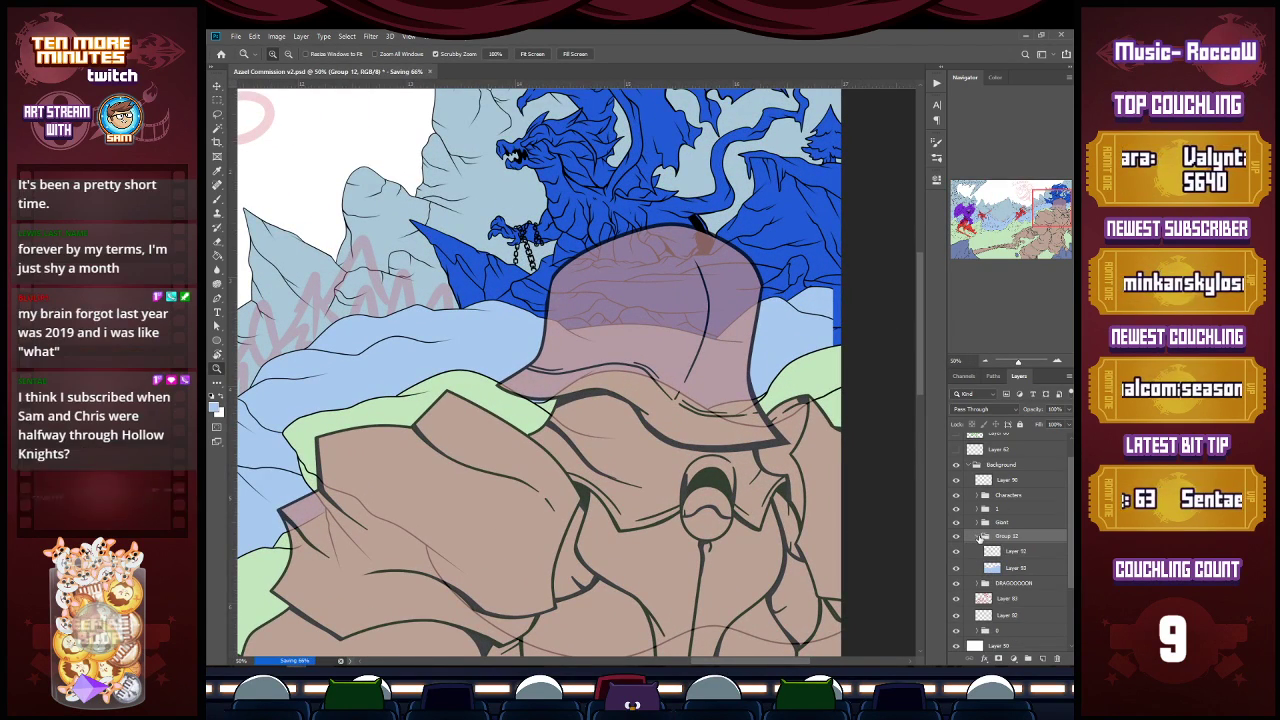
left_click(1008, 552)
key("e")
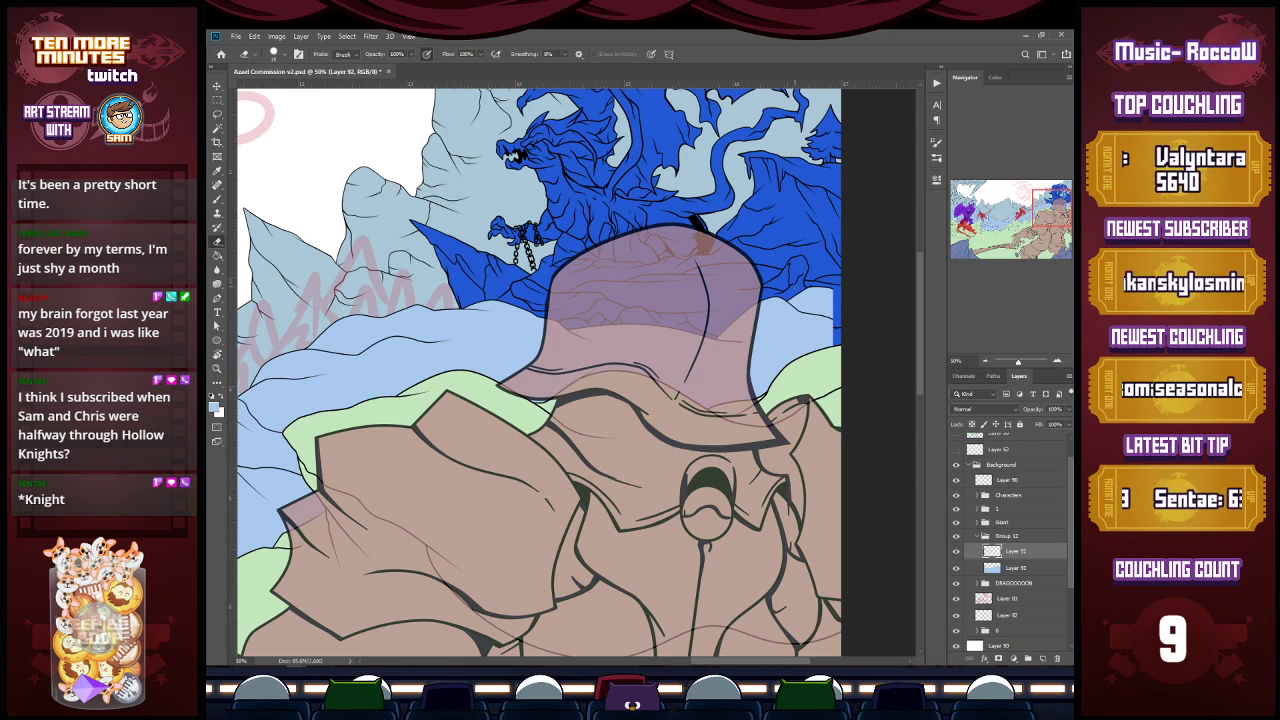
key("]")
key("]")
key("]")
key("]")
key("]")
key("]")
key("]")
left_click_drag(832, 312, 754, 318)
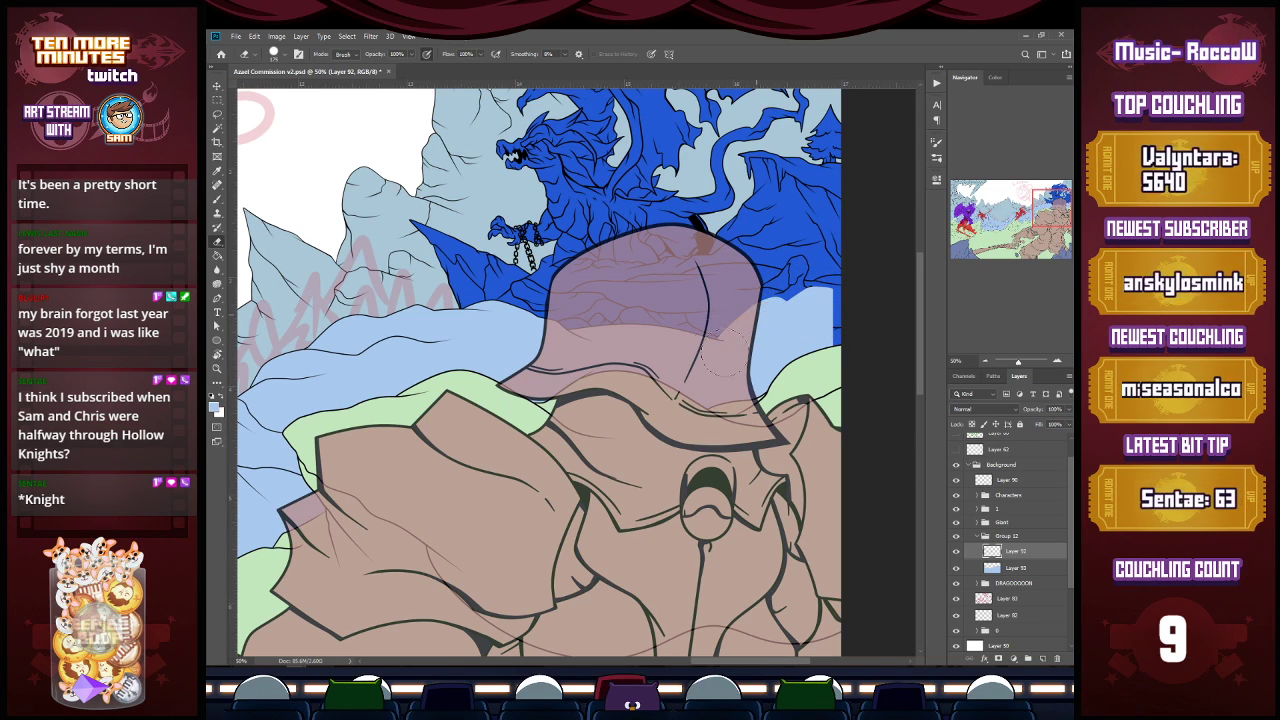
left_click(1015, 568)
mouse_move(830, 300)
left_mouse_down()
mouse_move(798, 287)
mouse_move(797, 307)
mouse_move(824, 321)
mouse_move(787, 371)
mouse_move(761, 361)
mouse_move(745, 318)
left_mouse_up()
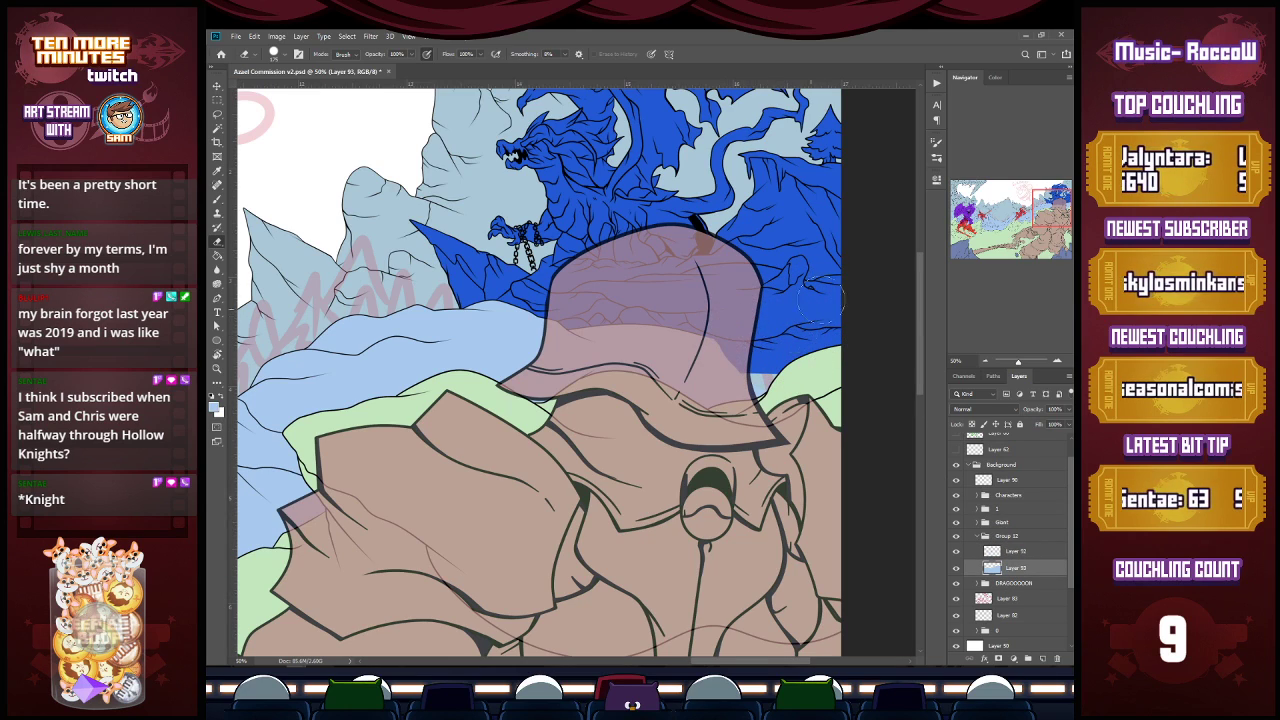
Step: Redraw the ridge contour sloping down from the giant's helmet to the canvas edge, and Magic Wand the area above it, inverting the selection
left_click(1015, 551)
key("b")
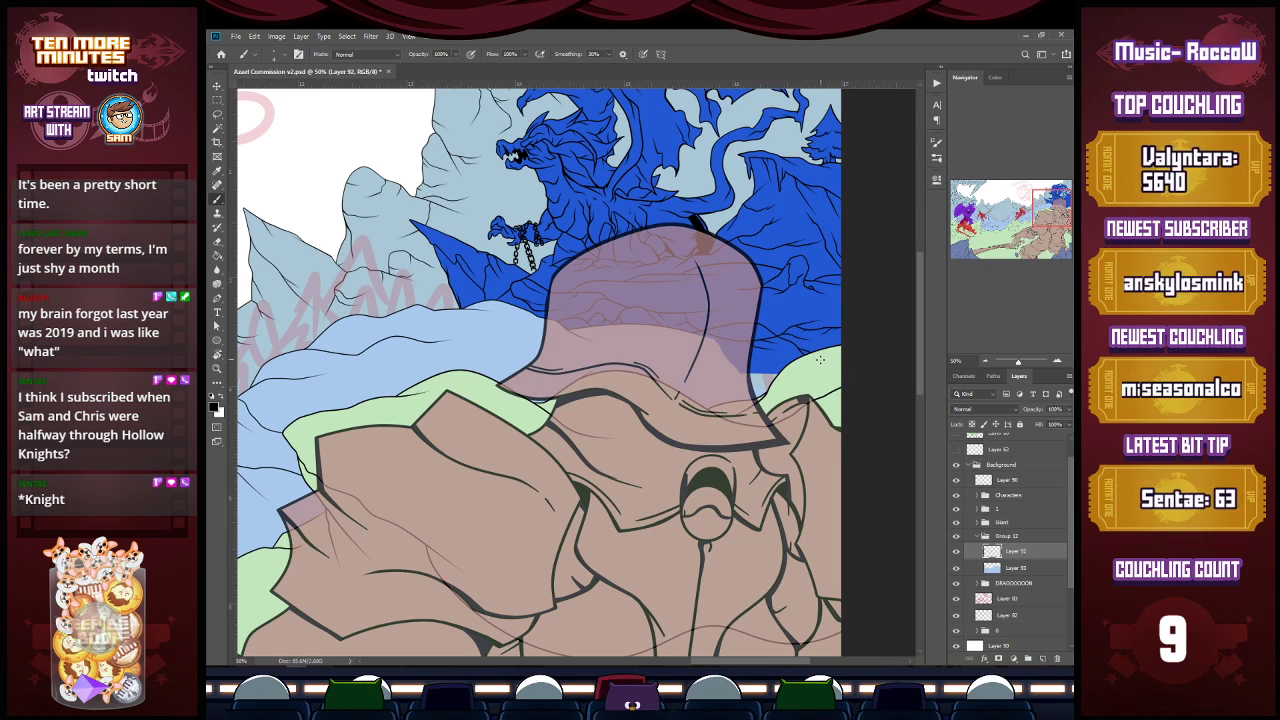
key("w")
left_click(790, 317)
right_click(788, 316)
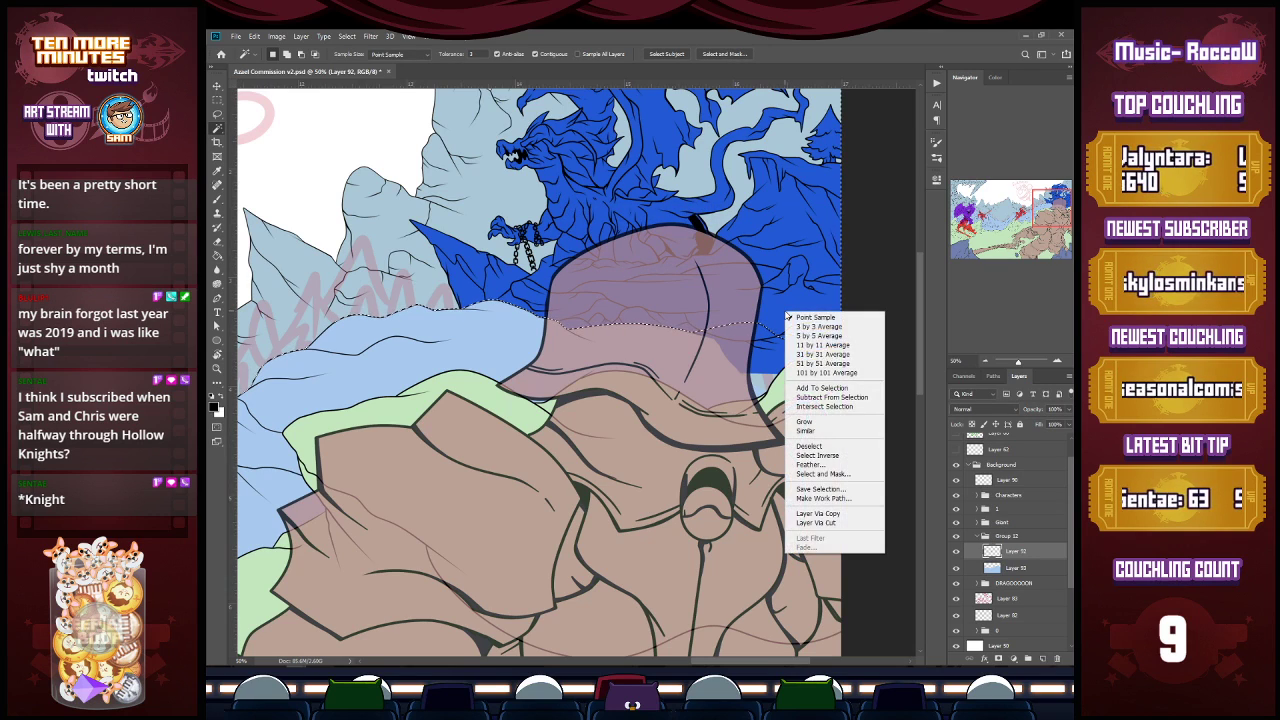
left_click(817, 455)
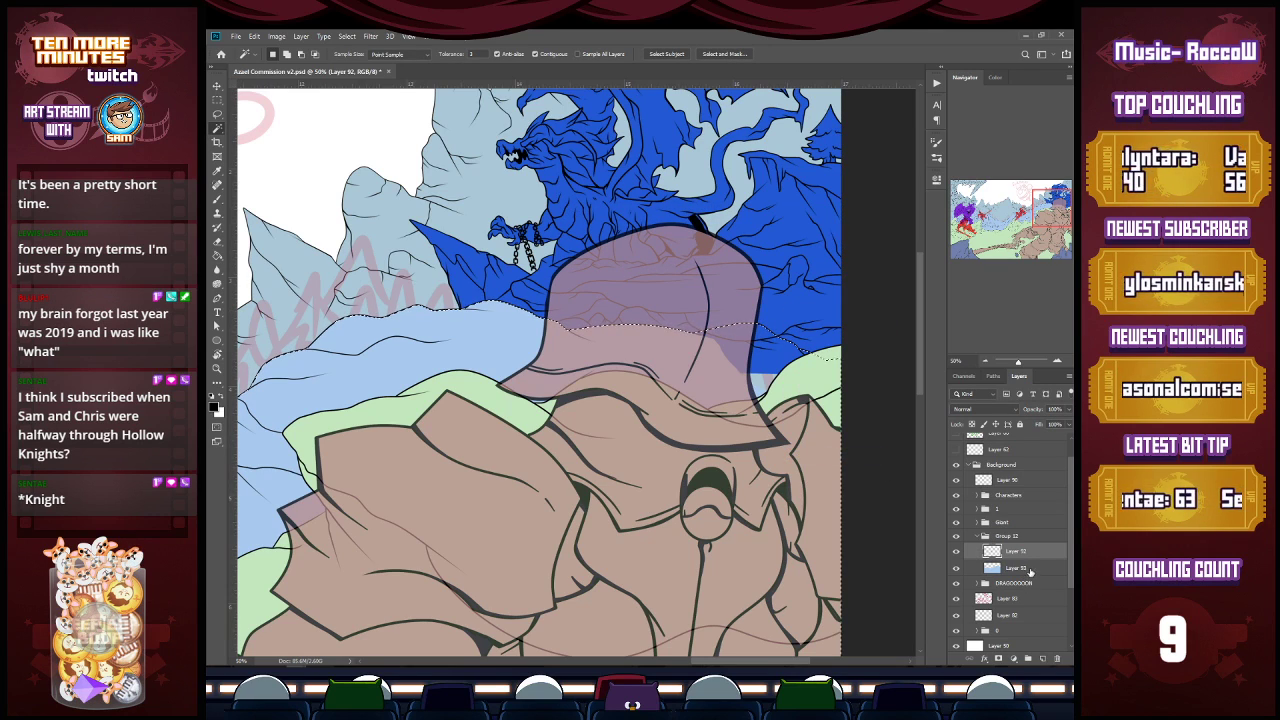
Step: Fill the selected ridge area with light blue on the ridge colour layer and clear the selection
left_click(1030, 569)
key("g")
key("shift+g")
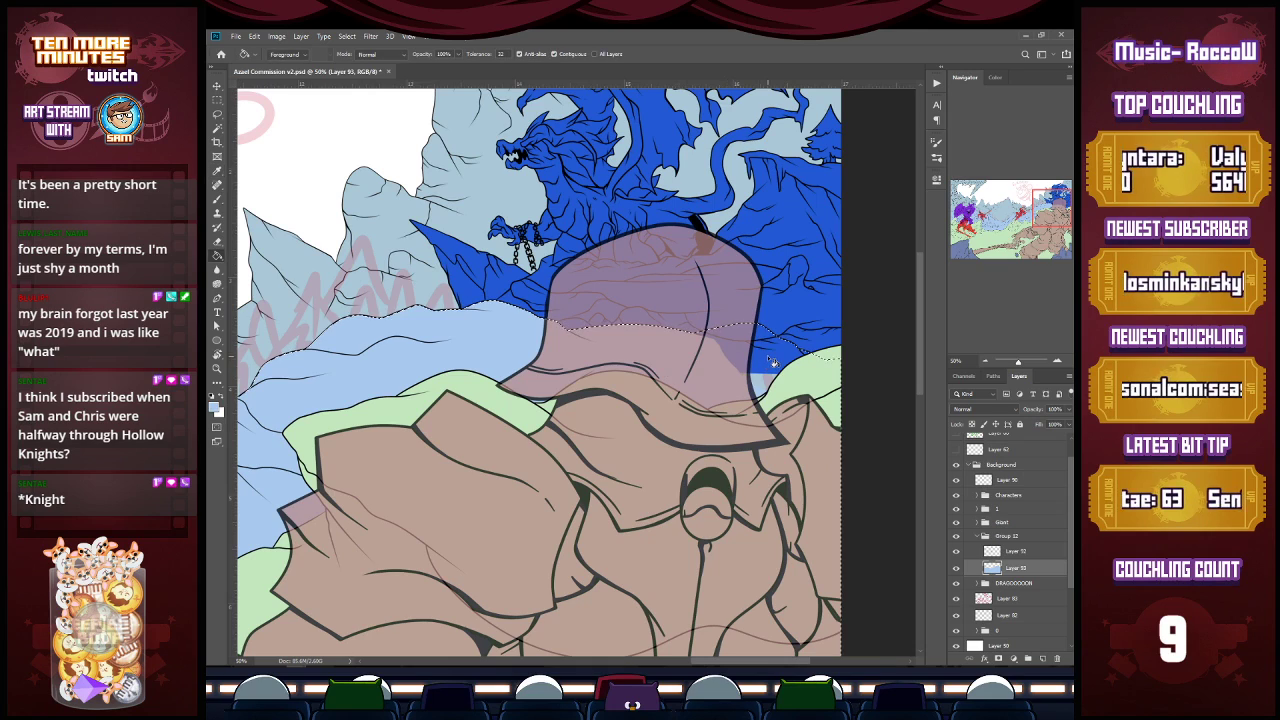
left_click(770, 358)
key("ctrl+d")
key("z")
key("b")
key("bracketright")
key("bracketright")
key("bracketright")
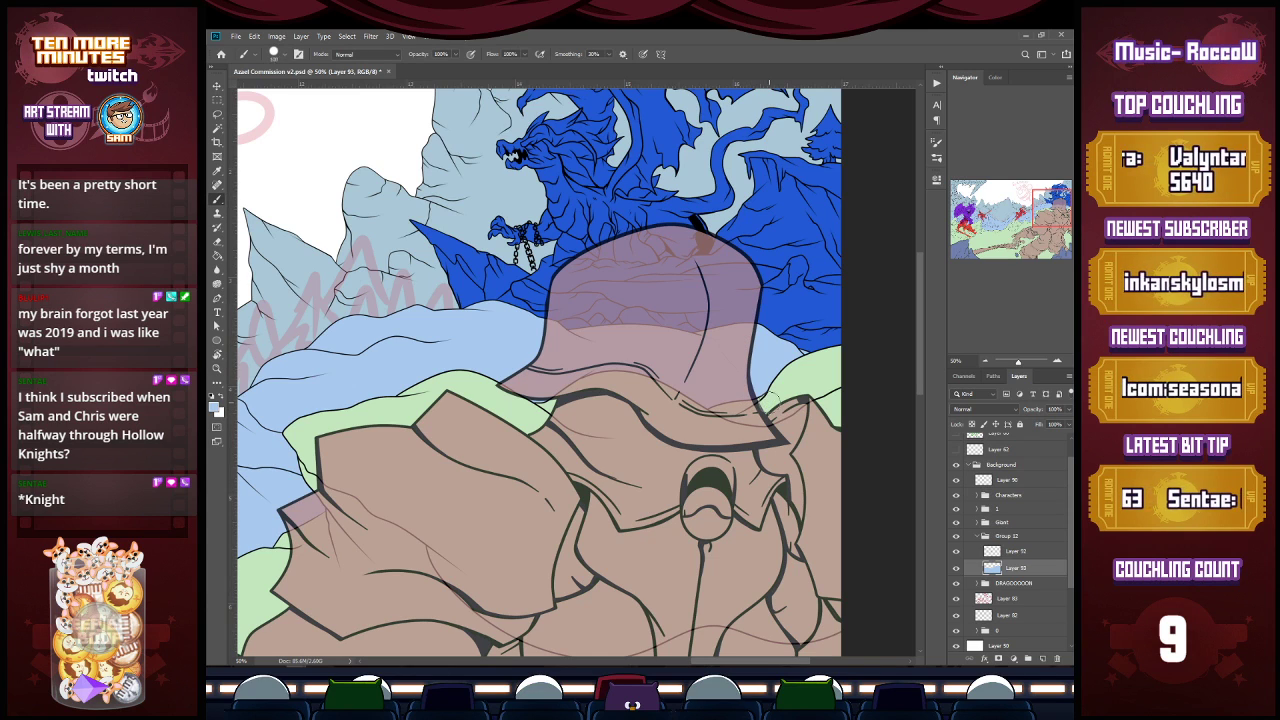
Step: Save the document with the corrected ridges and collapse the ridge group
key("z")
left_click(733, 381, "alt")
left_click(733, 381, "alt")
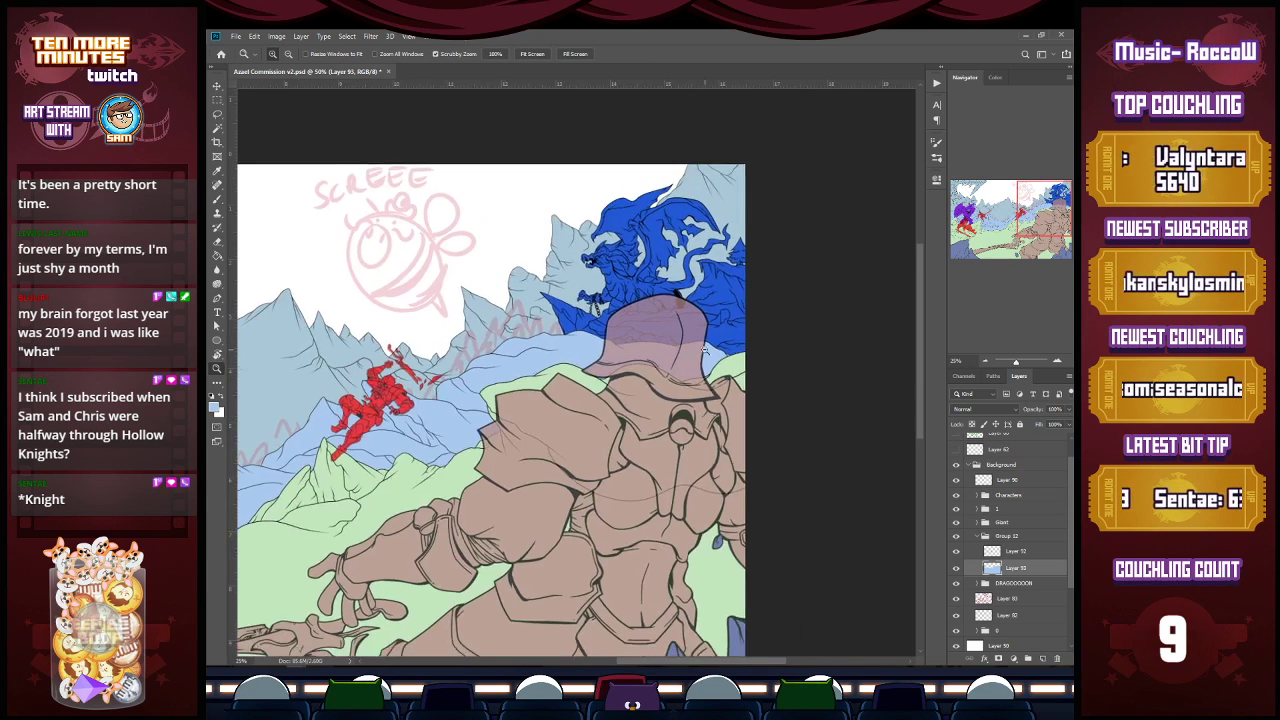
left_click(733, 381, "alt")
left_click(964, 232)
key("ctrl+s")
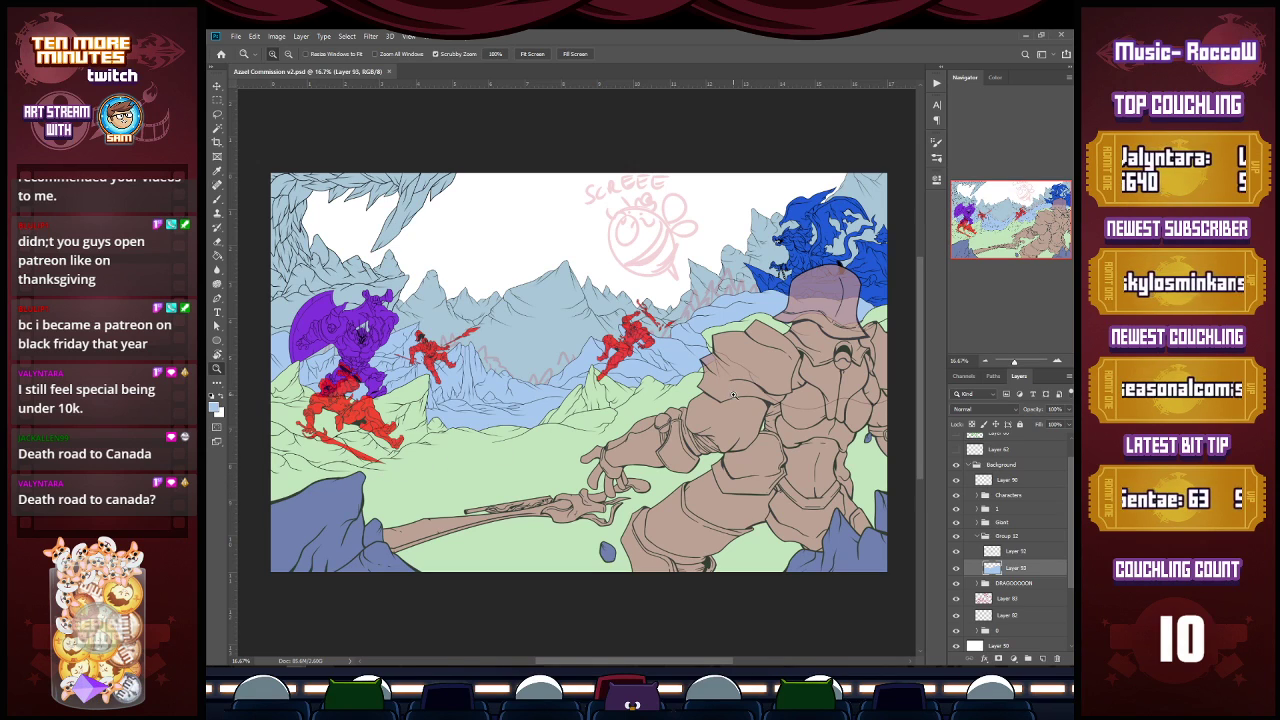
left_click(977, 537)
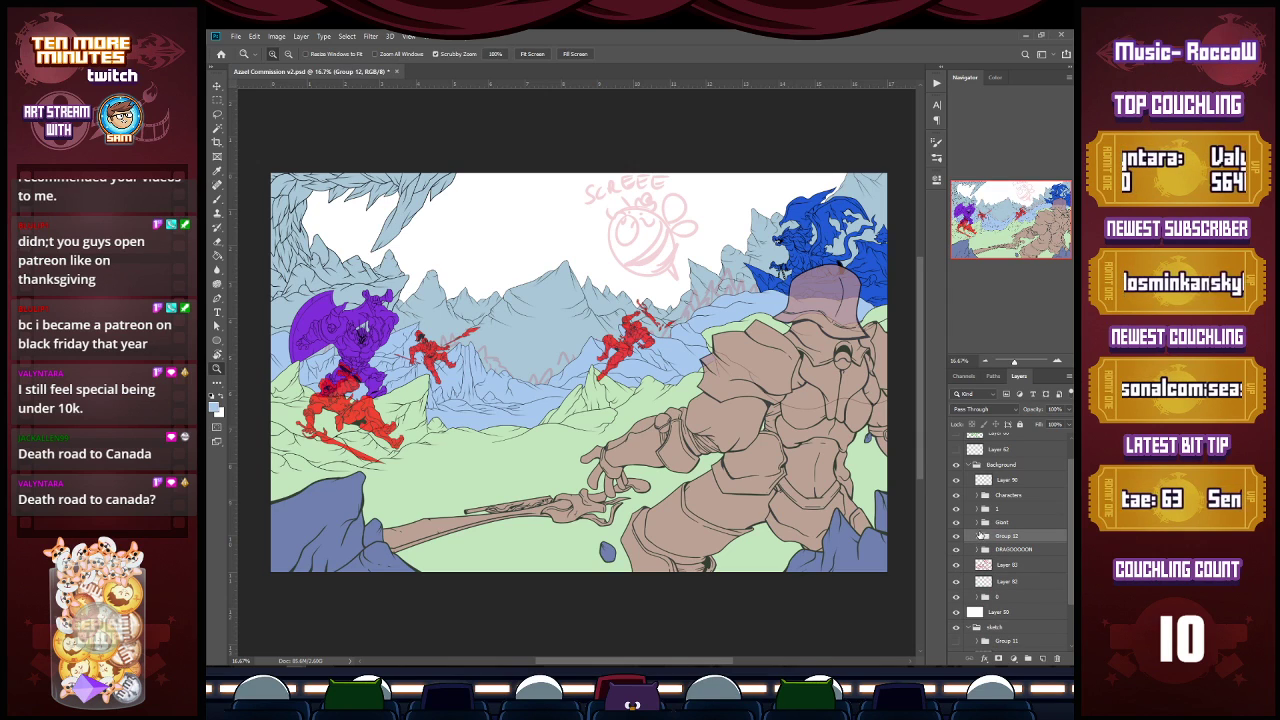
Step: Show the green grass sketch on Layer 88 and save the document
scroll(1072, 483, "up", 1)
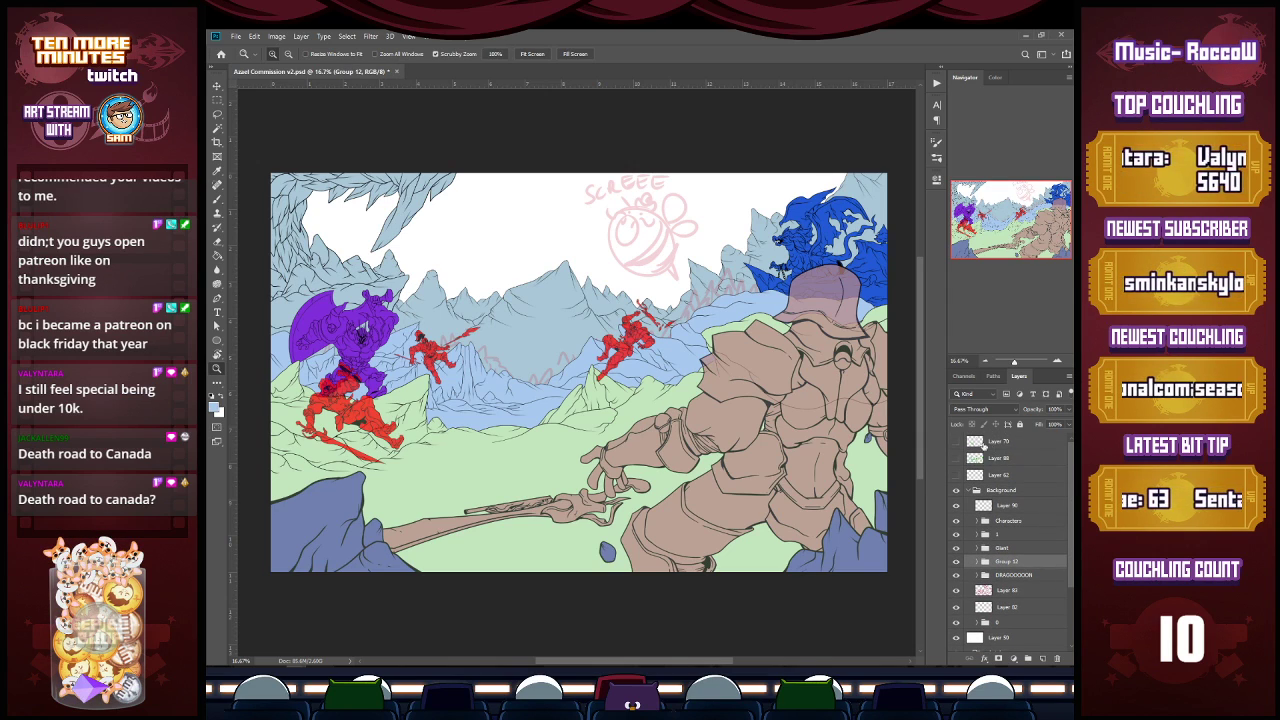
left_click(957, 459)
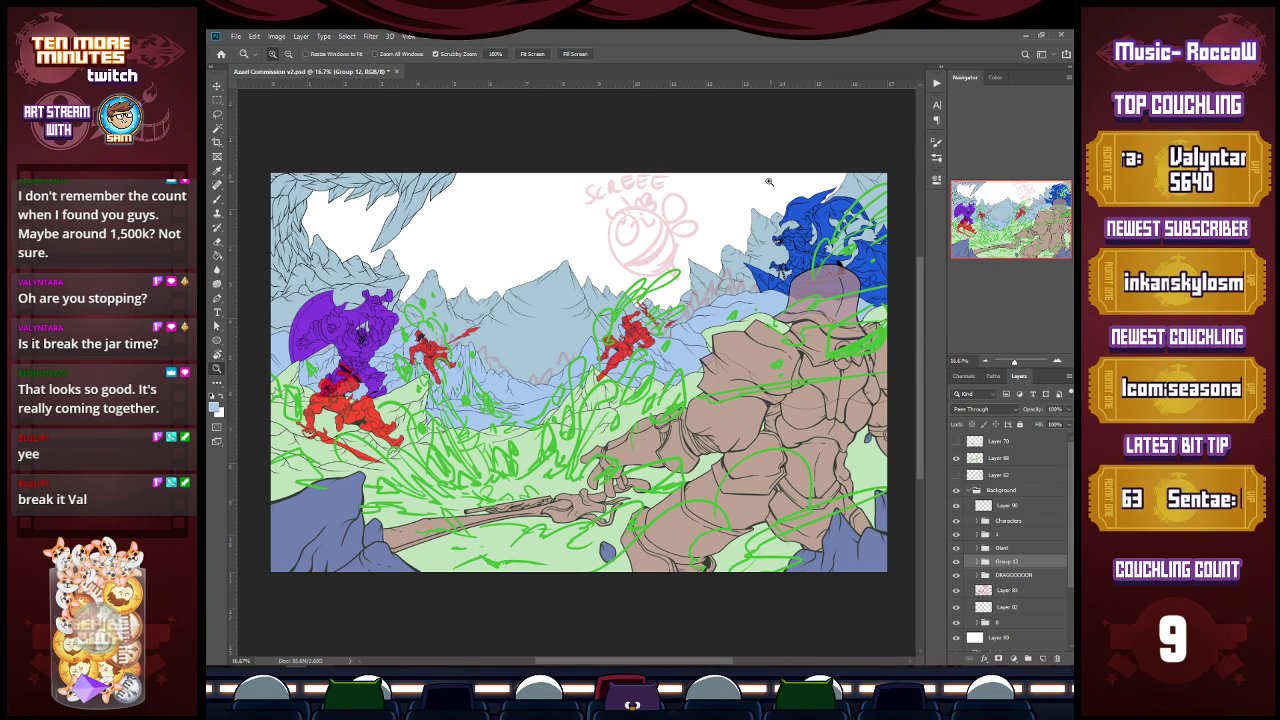
key("ctrl+s")
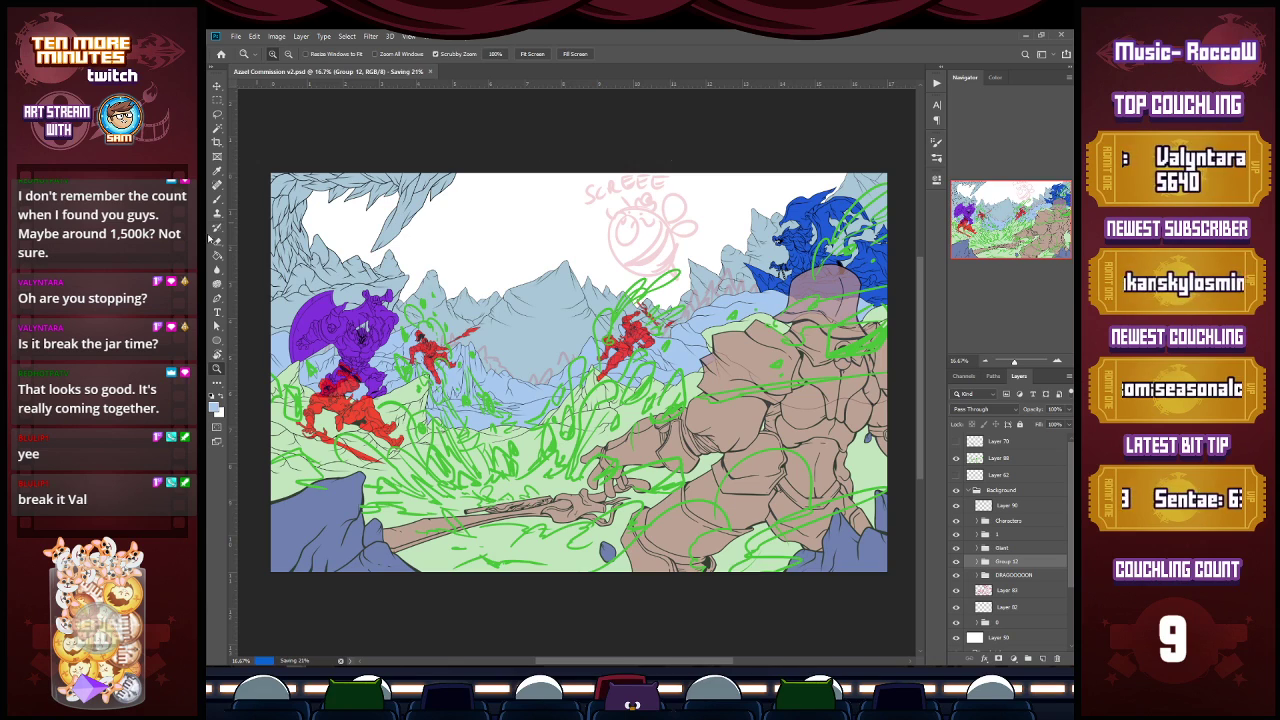
key("b")
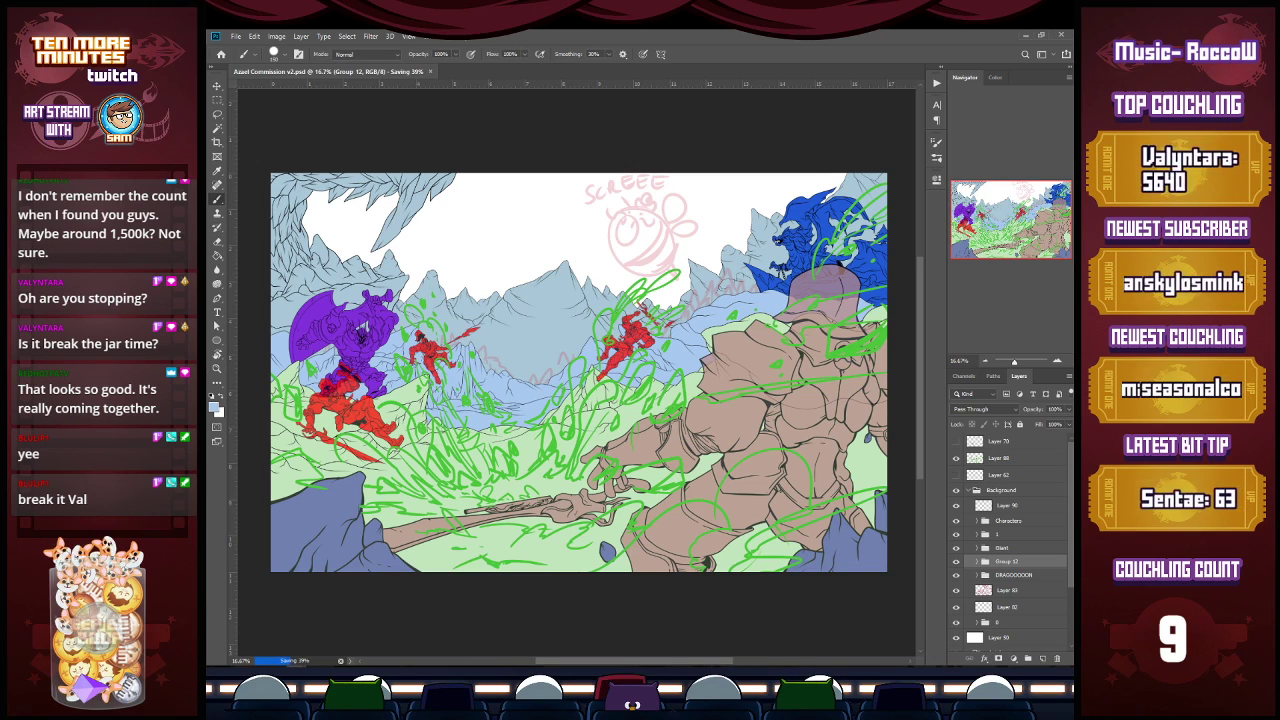